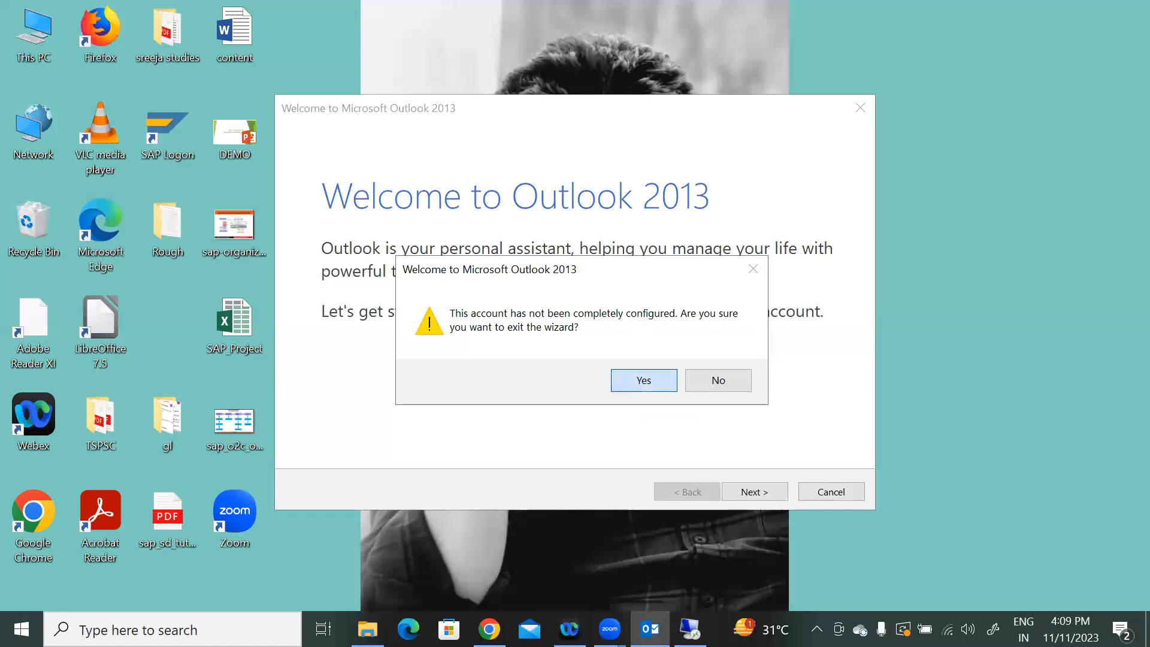
# - Confirm exiting the Outlook 2013 welcome wizard without finishing the account configuration
pyautogui.press('Return')
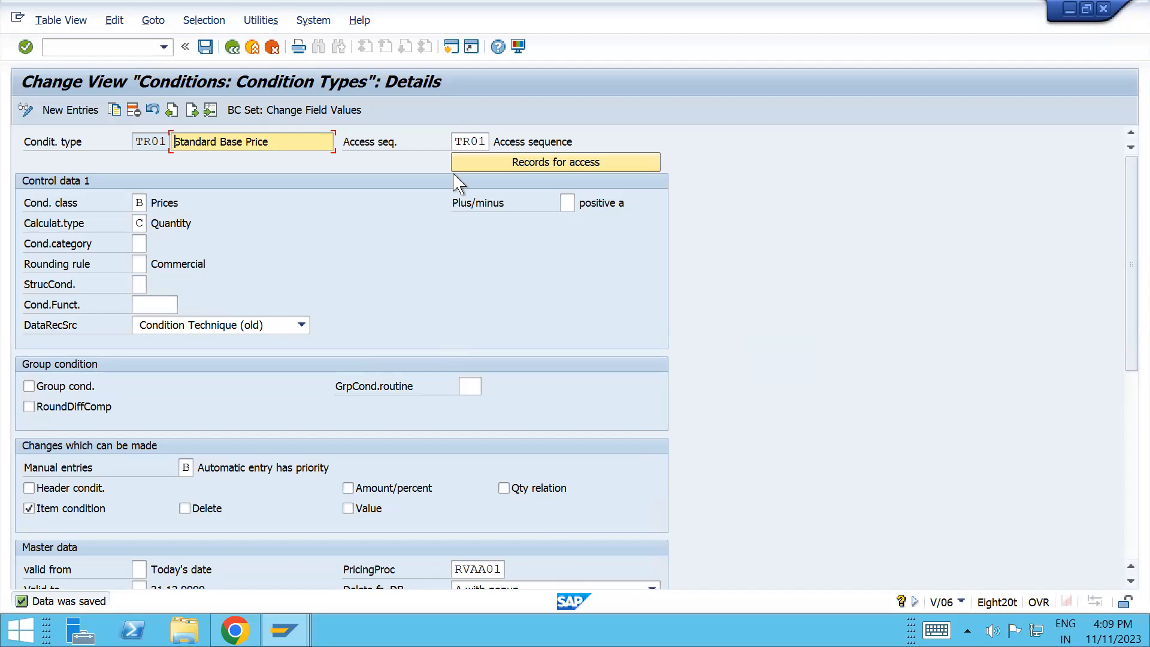
# - Switch to the sales order session and start a new standard order with transaction VA01, order type OR
pyautogui.doubleClick(468, 142)
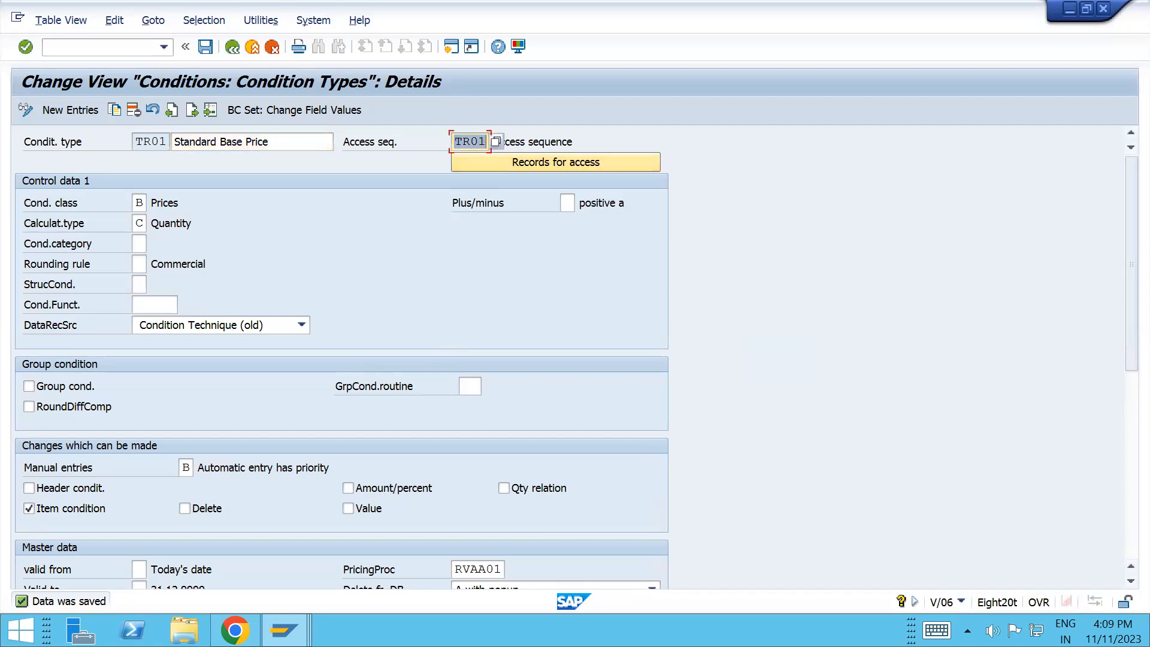
pyautogui.moveTo(284, 630)
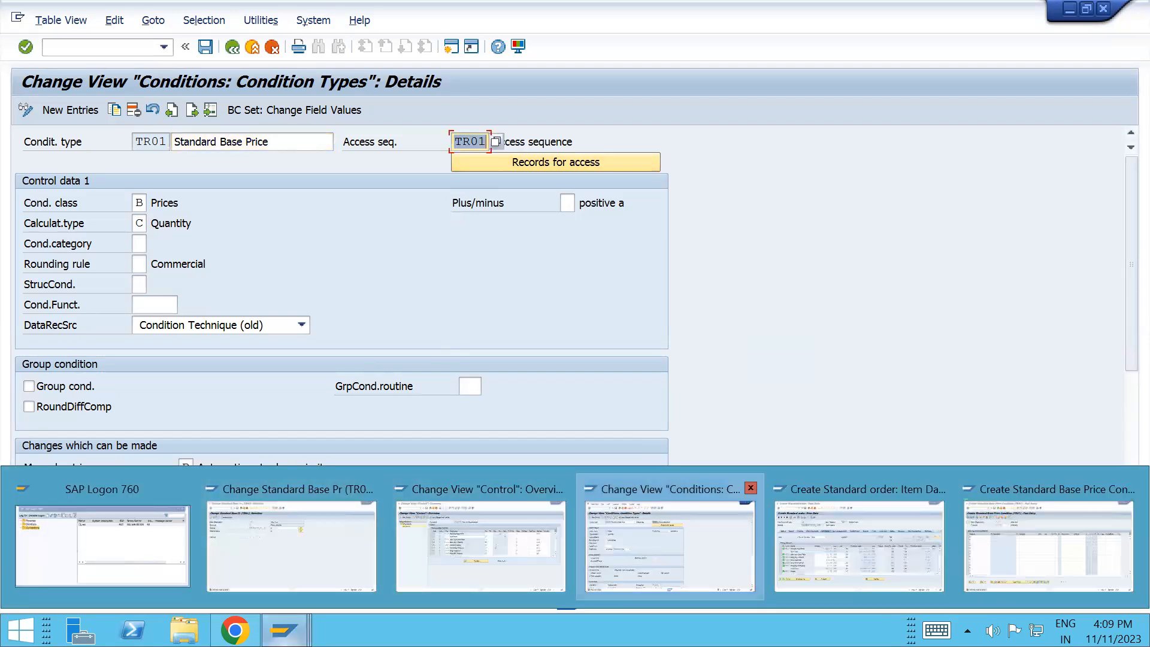
pyautogui.click(859, 545)
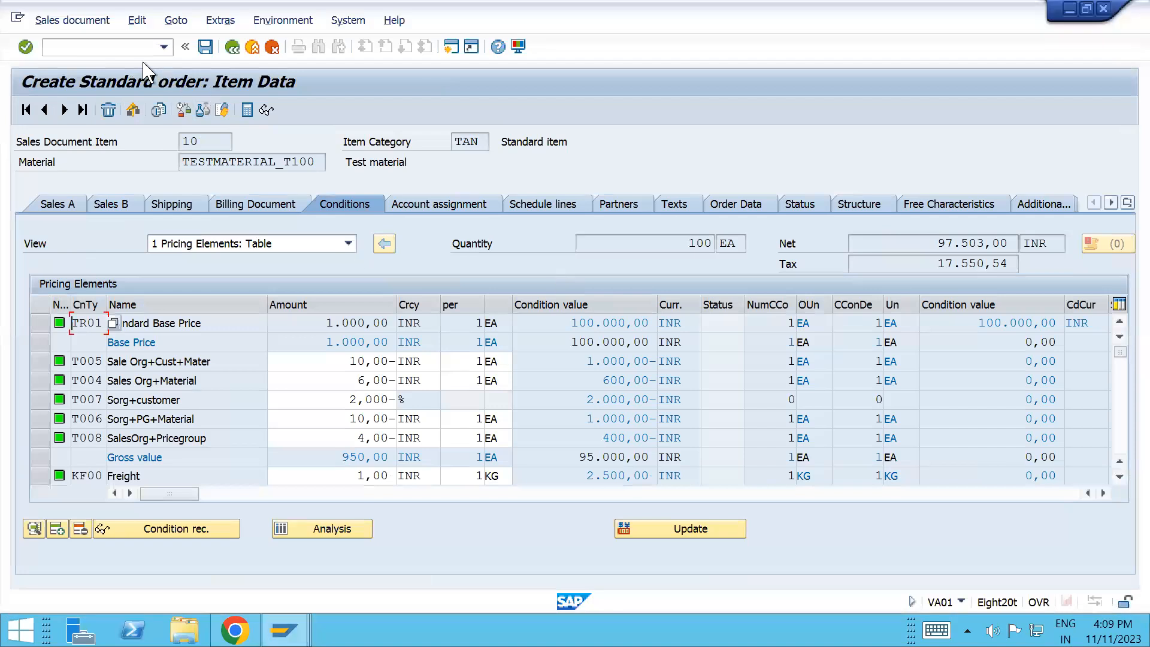
pyautogui.write('/nva01')
pyautogui.press('Return')
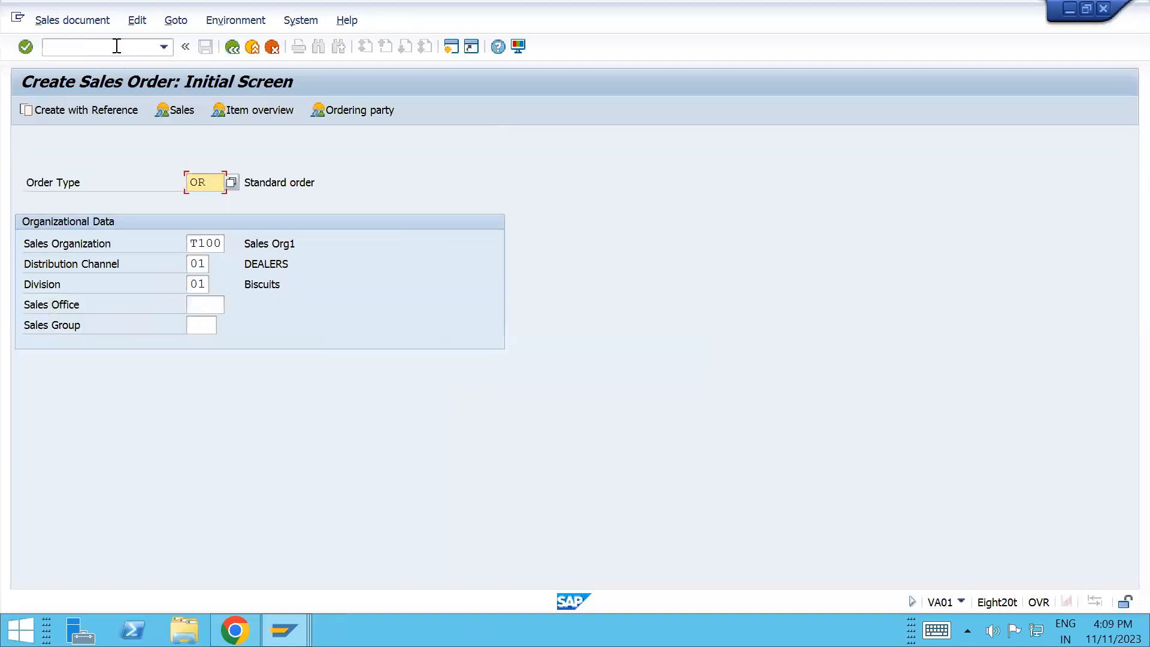
pyautogui.press('Return')
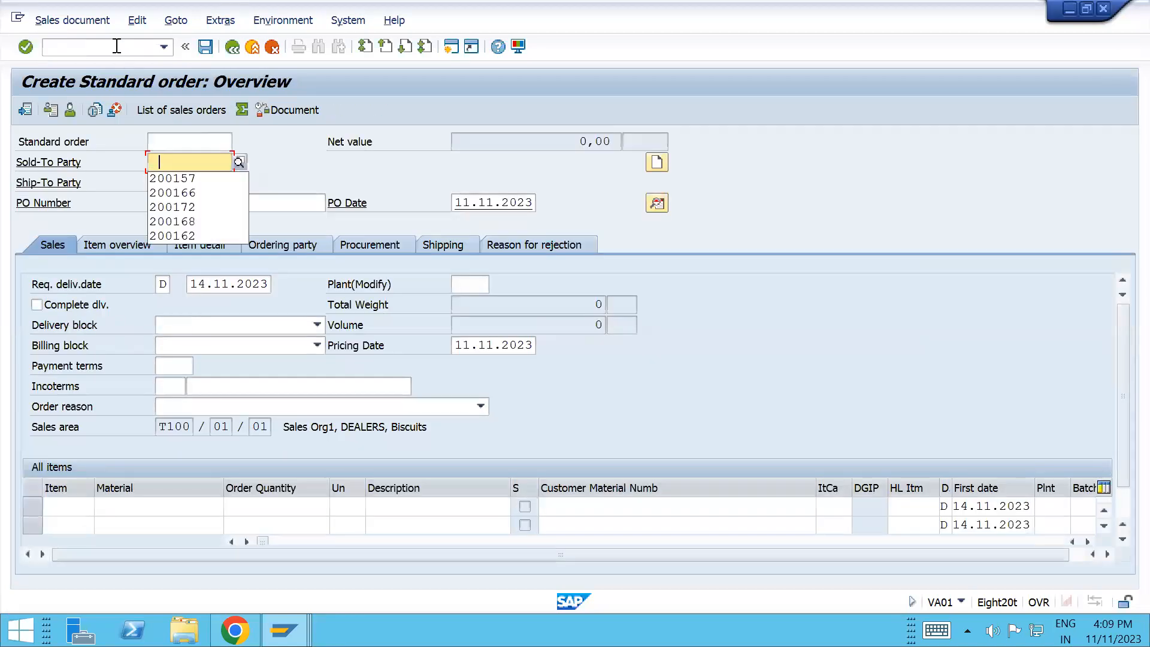
# - Enter the sold-to customer number and an item of 100 TESTMATERIAL_T100, and accept the delivery proposal
pyautogui.press('Tab')
pyautogui.press('Tab')
pyautogui.hotkey('ctrl', 'Tab')
pyautogui.press('Down')
pyautogui.press('Return')
pyautogui.press('Tab')
pyautogui.write('100')
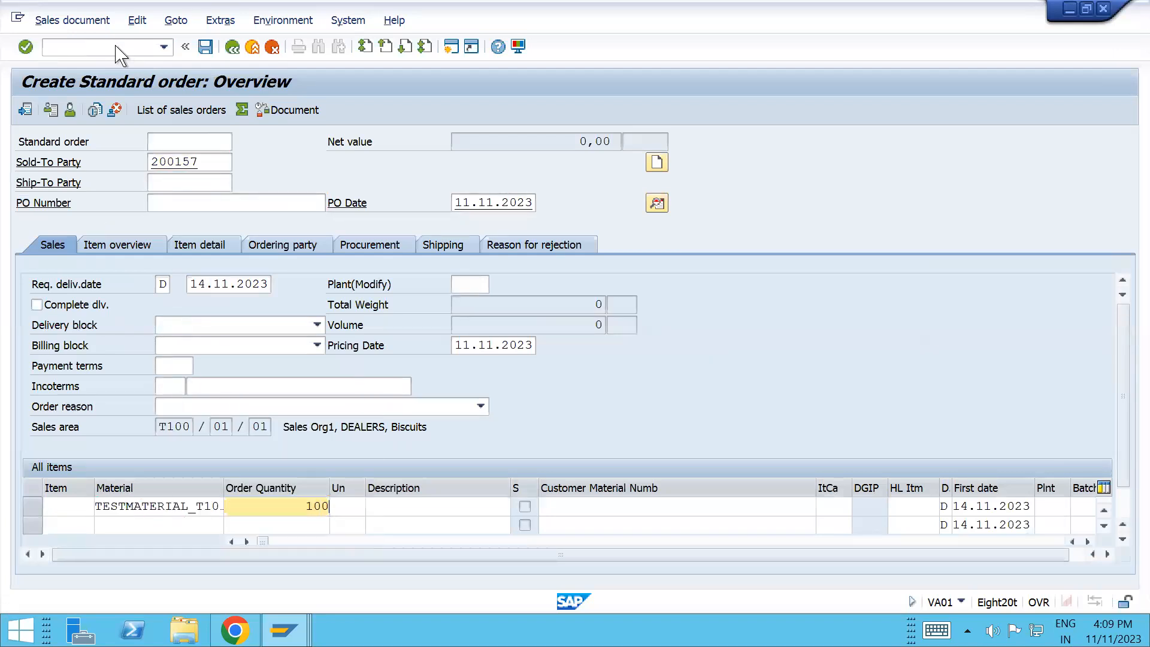
pyautogui.press('Return')
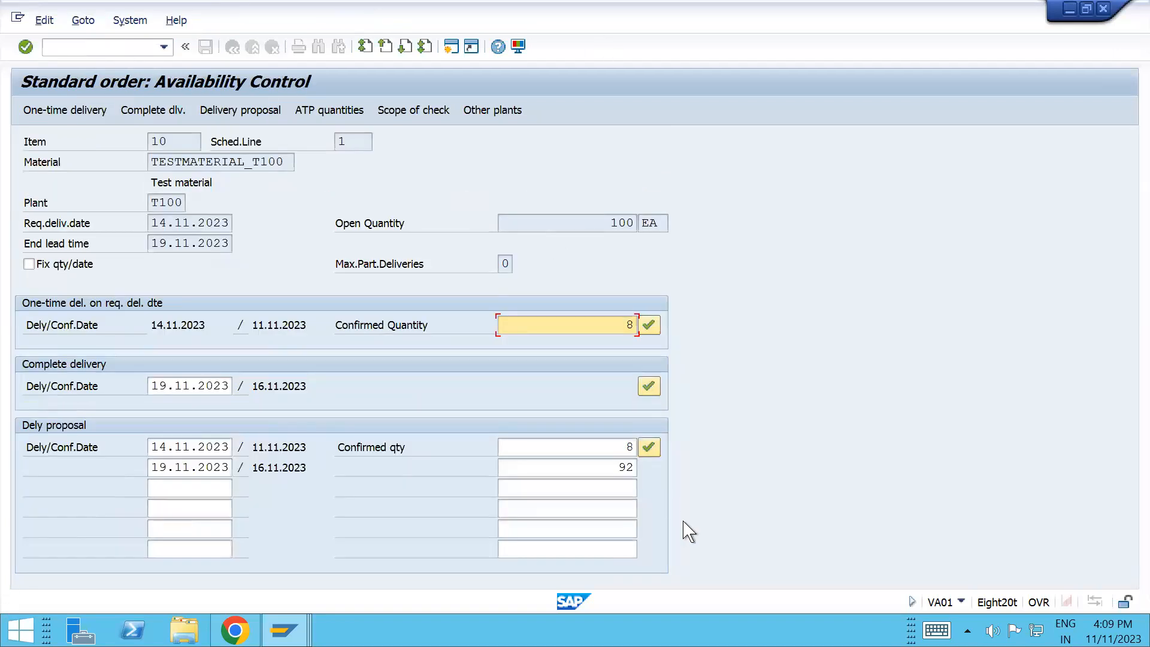
pyautogui.click(643, 451)
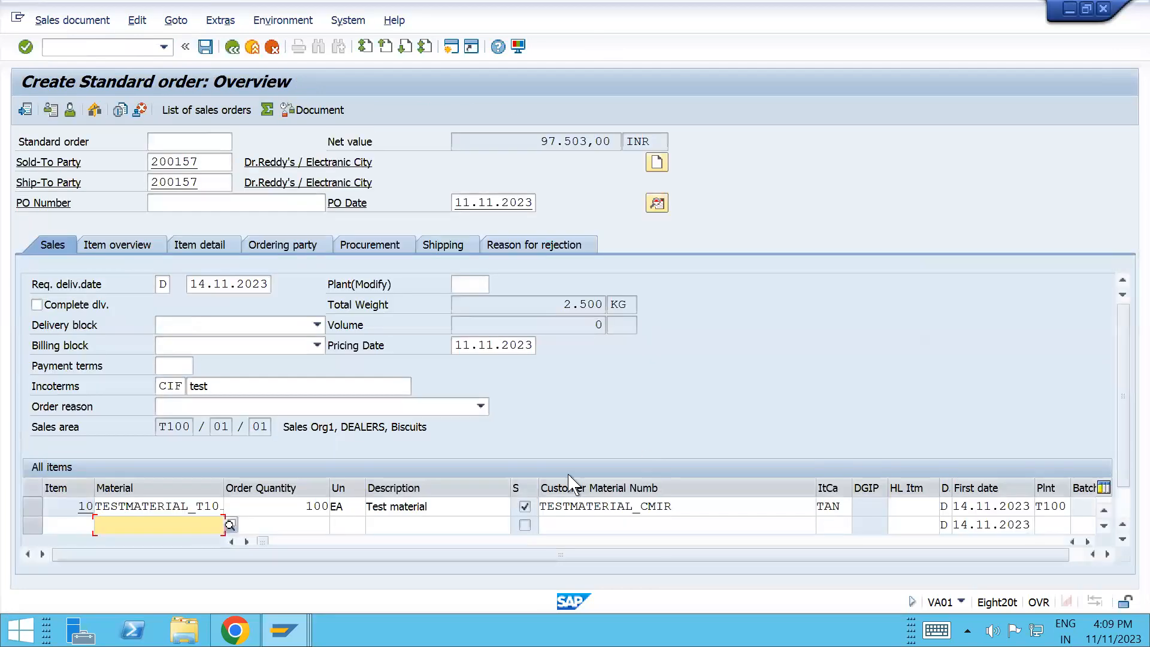
# - Open the pricing conditions of the TESTMATERIAL_T100 order item
pyautogui.doubleClick(199, 504)
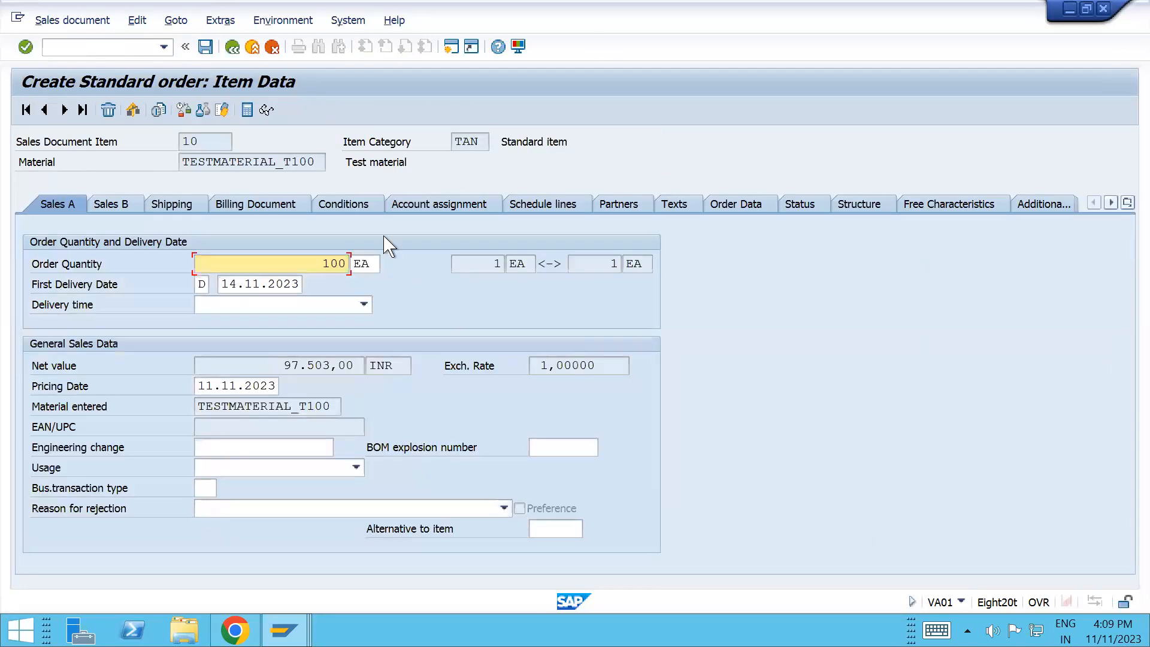
pyautogui.click(353, 203)
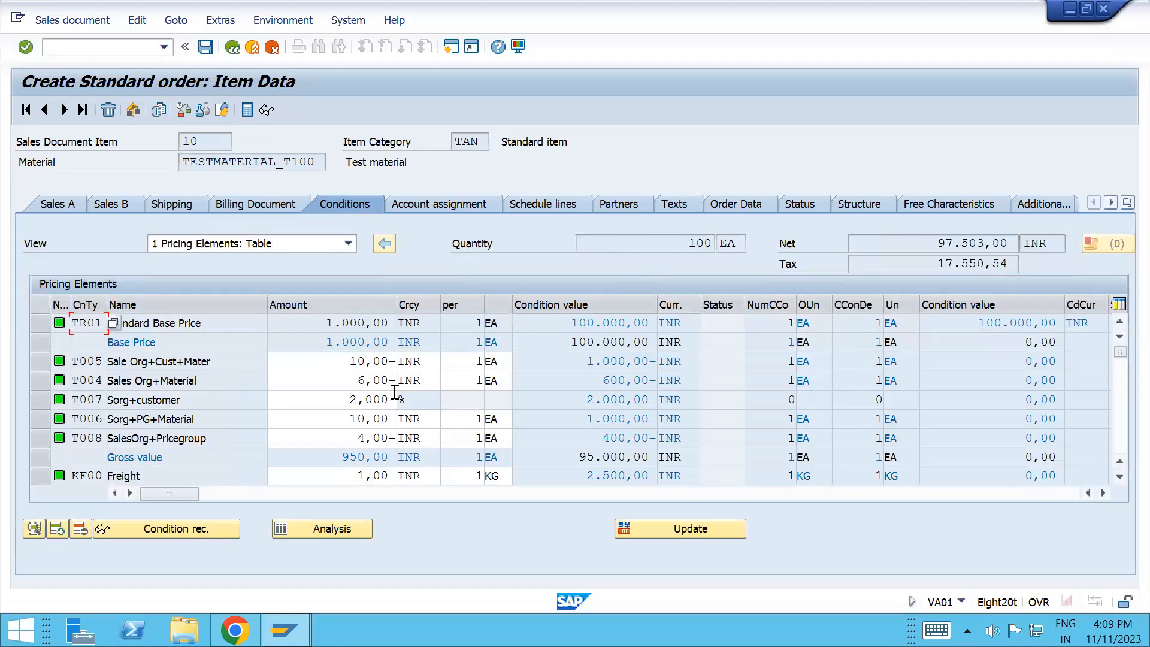
# - Return to the TR01 condition type details and examine its access sequence and the selection screen for its access records
pyautogui.hotkey('alt', 'Tab')
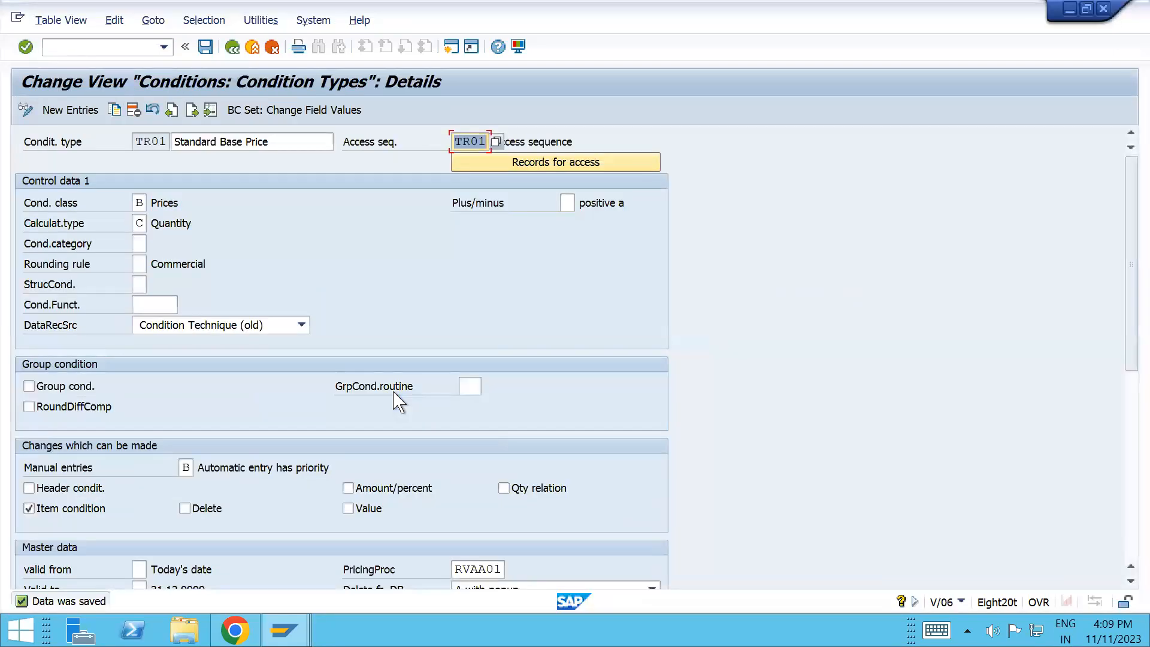
pyautogui.click(442, 144)
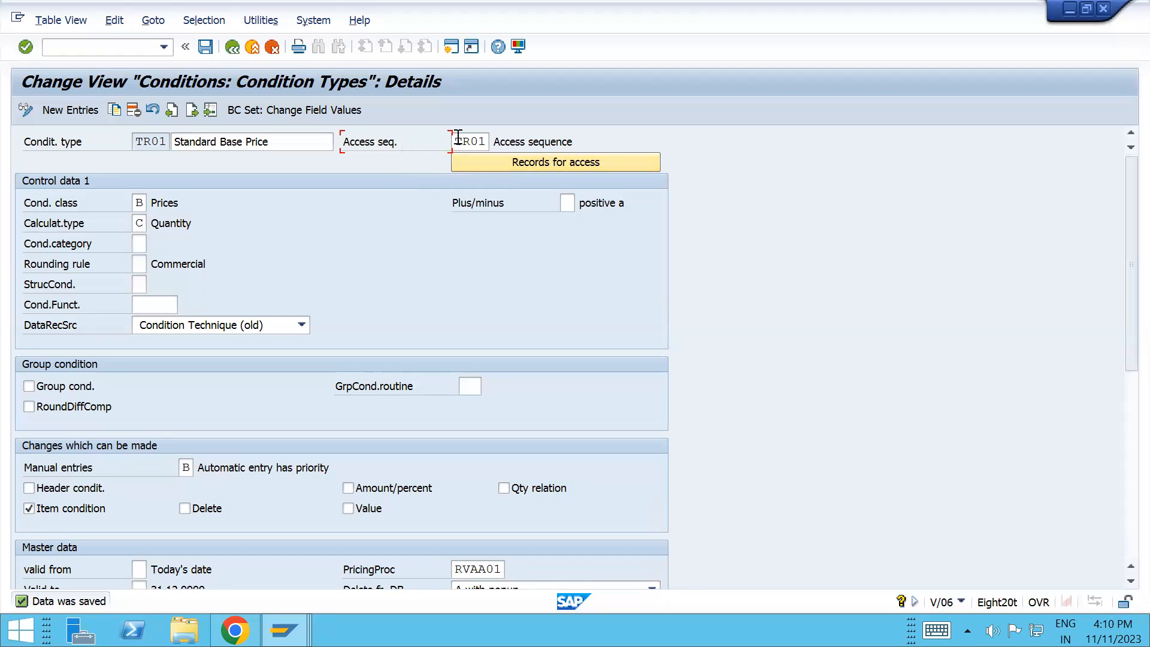
pyautogui.moveTo(458, 137); pyautogui.dragTo(498, 149)
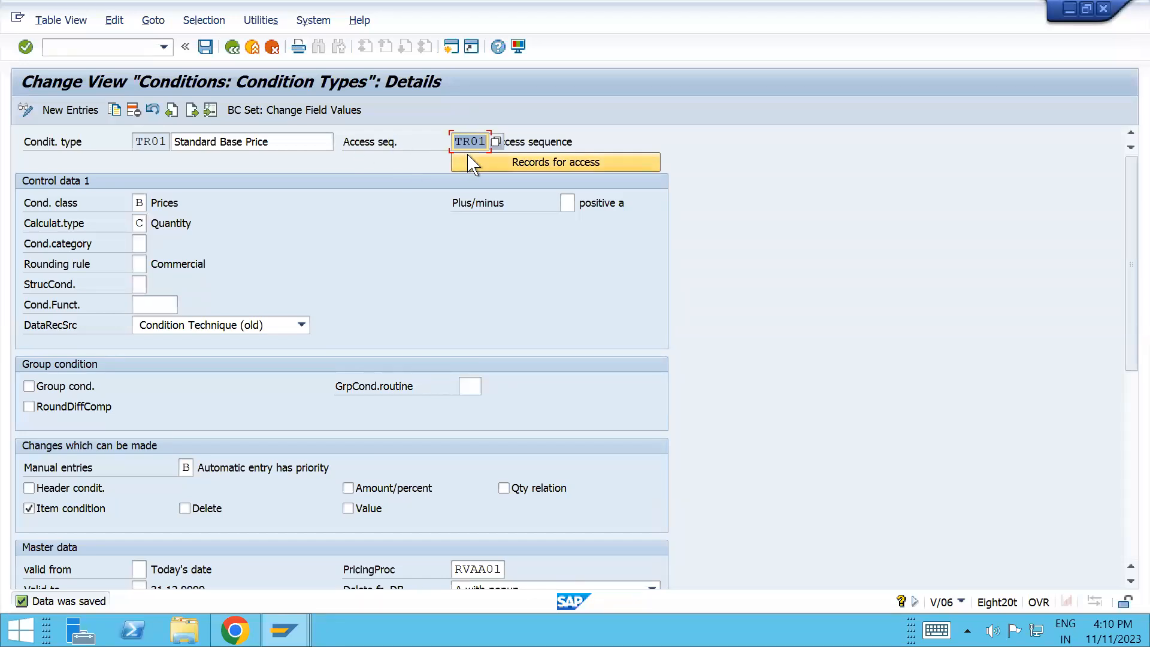
pyautogui.click(521, 164)
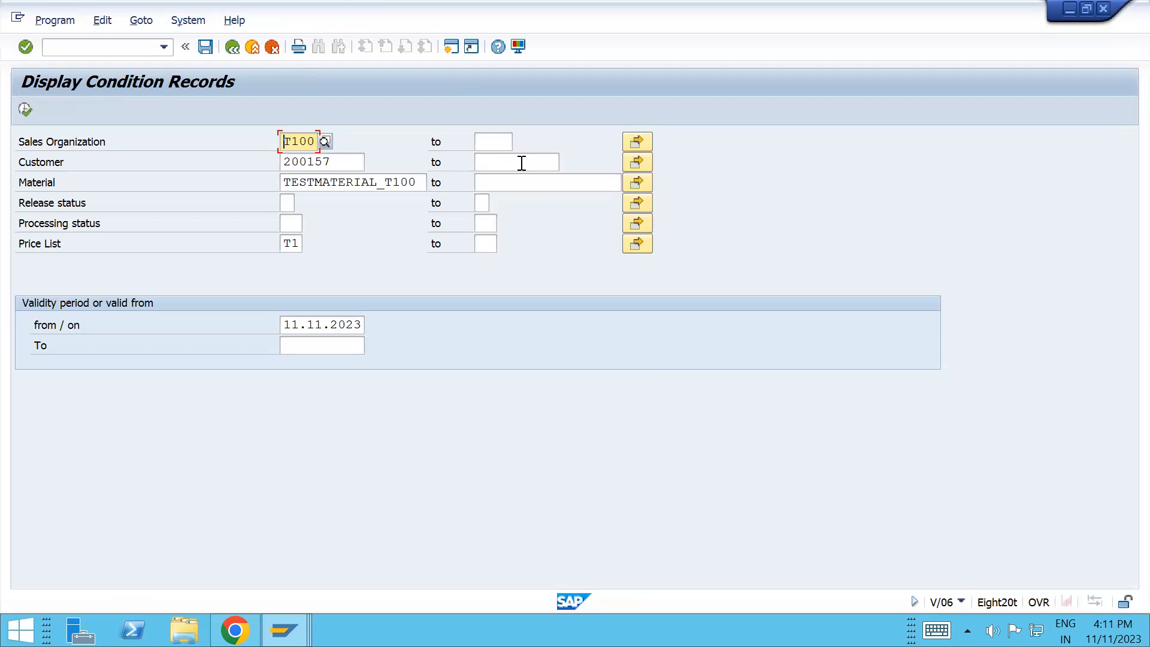
pyautogui.click(231, 49)
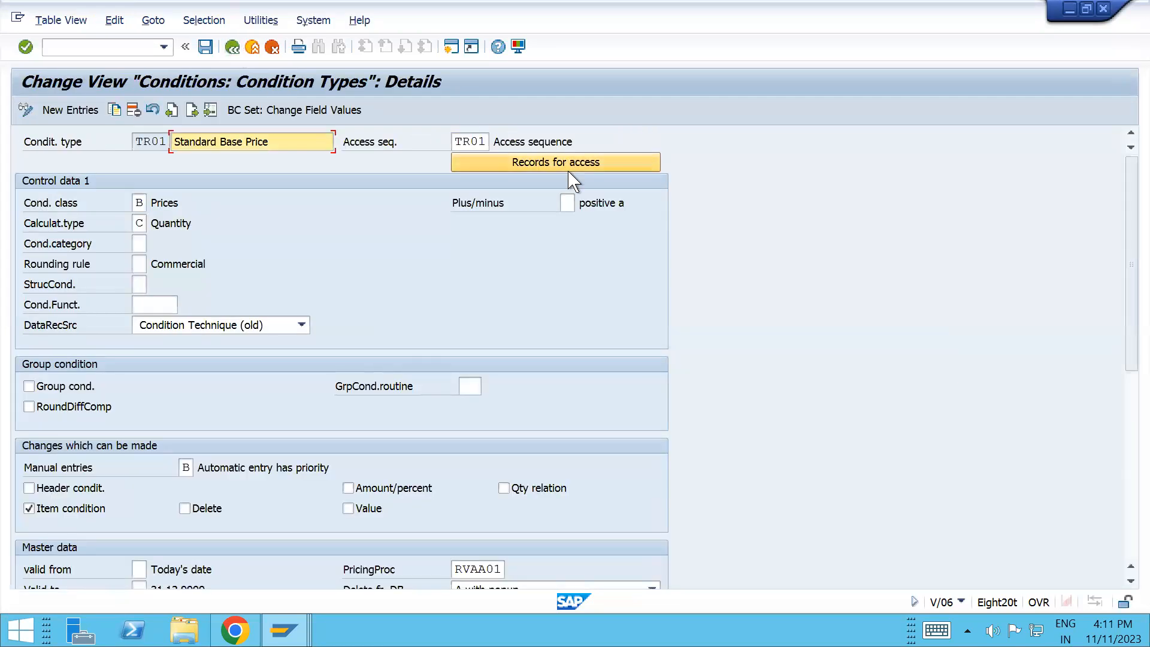
pyautogui.doubleClick(456, 140)
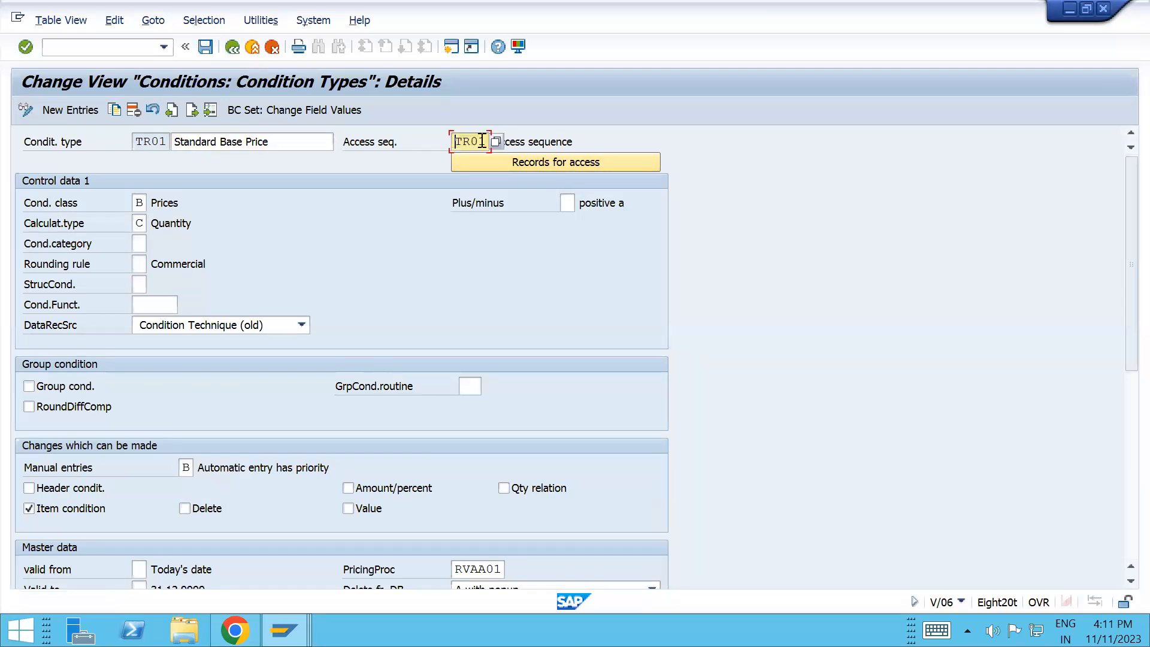
pyautogui.click(351, 144)
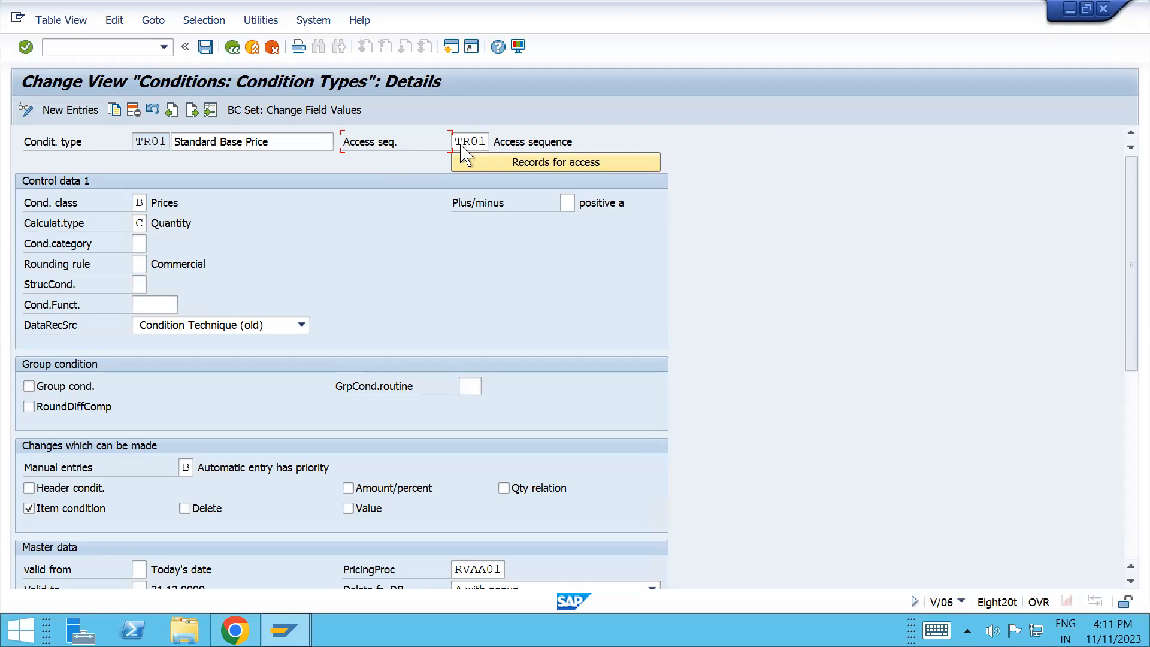
# - List the TR01 access records for sales organization T100 with the customer, material and price list filters cleared, and return to the condition type
pyautogui.click(517, 168)
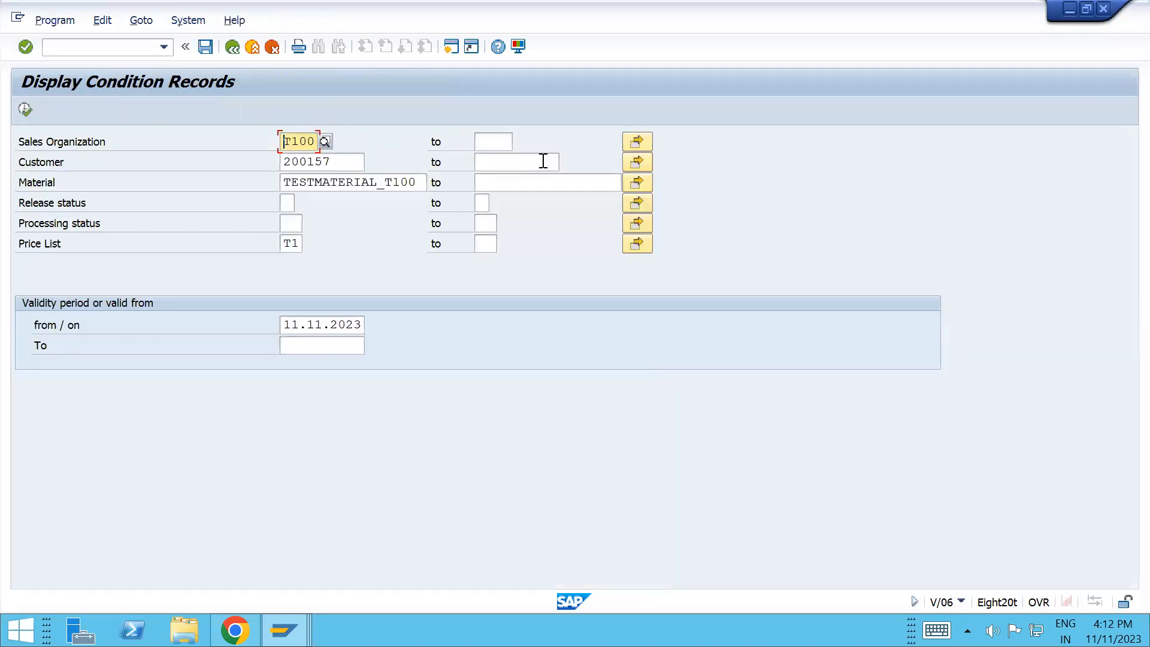
pyautogui.click(414, 181)
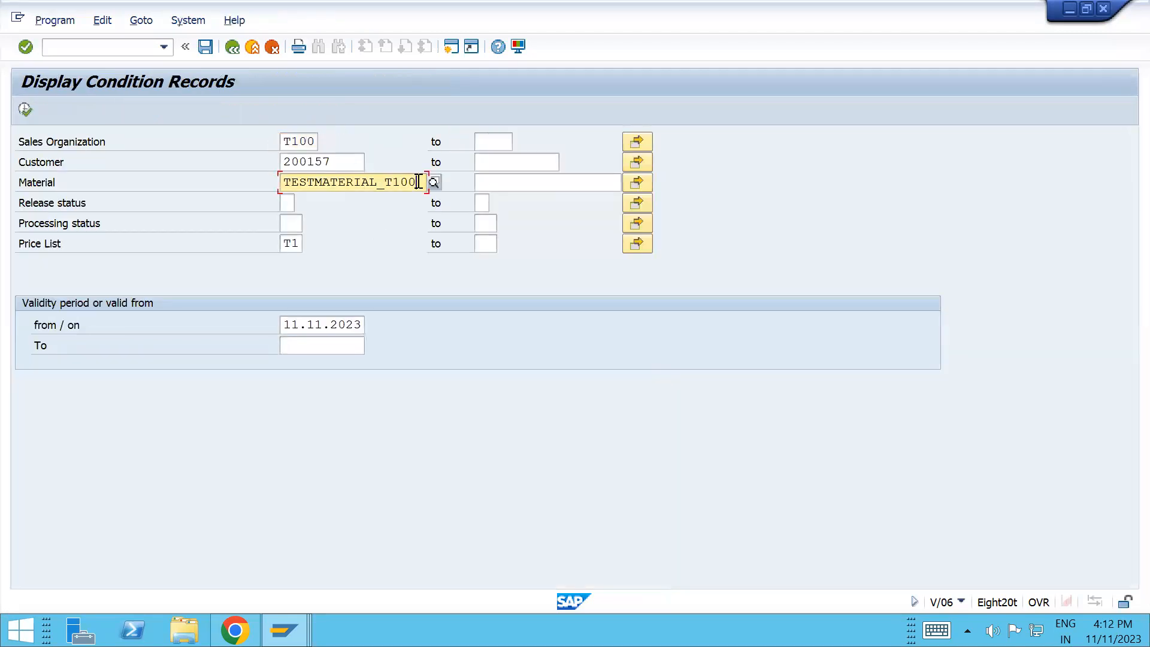
pyautogui.press('BackSpace')
pyautogui.press('BackSpace')
pyautogui.press('BackSpace')
pyautogui.press('BackSpace')
pyautogui.press('BackSpace')
pyautogui.press('BackSpace')
pyautogui.press('BackSpace')
pyautogui.press('BackSpace')
pyautogui.press('BackSpace')
pyautogui.press('BackSpace')
pyautogui.press('BackSpace')
pyautogui.press('BackSpace')
pyautogui.press('BackSpace')
pyautogui.press('BackSpace')
pyautogui.press('BackSpace')
pyautogui.press('BackSpace')
pyautogui.press('BackSpace')
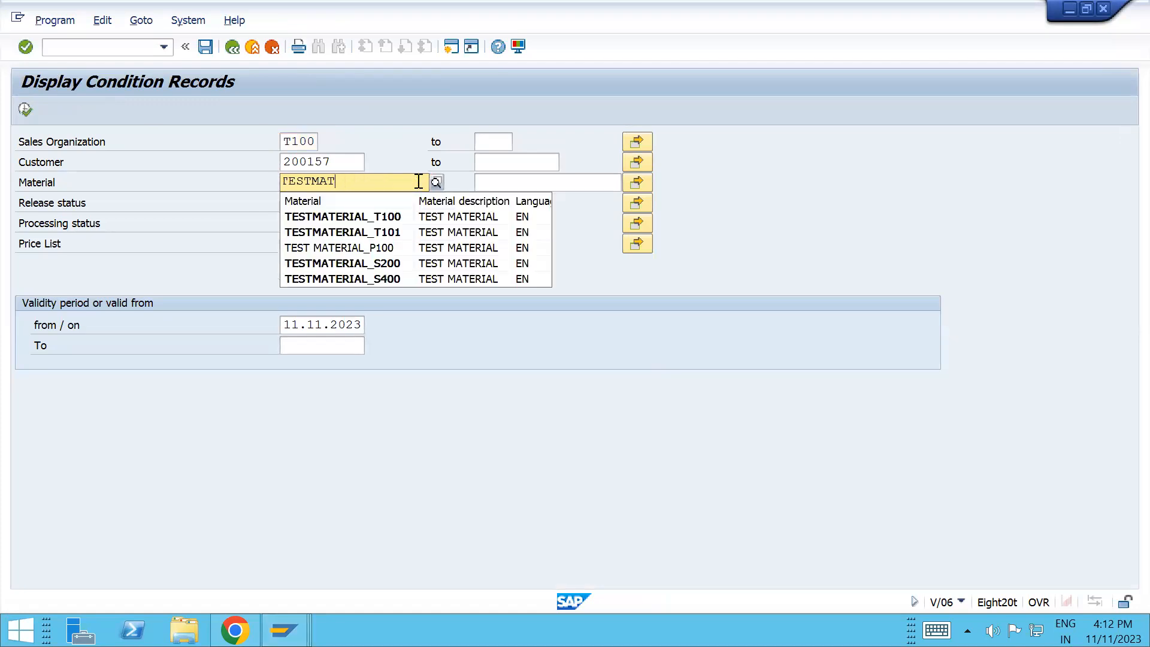
pyautogui.click(355, 159)
pyautogui.press('BackSpace')
pyautogui.press('BackSpace')
pyautogui.press('BackSpace')
pyautogui.press('BackSpace')
pyautogui.press('BackSpace')
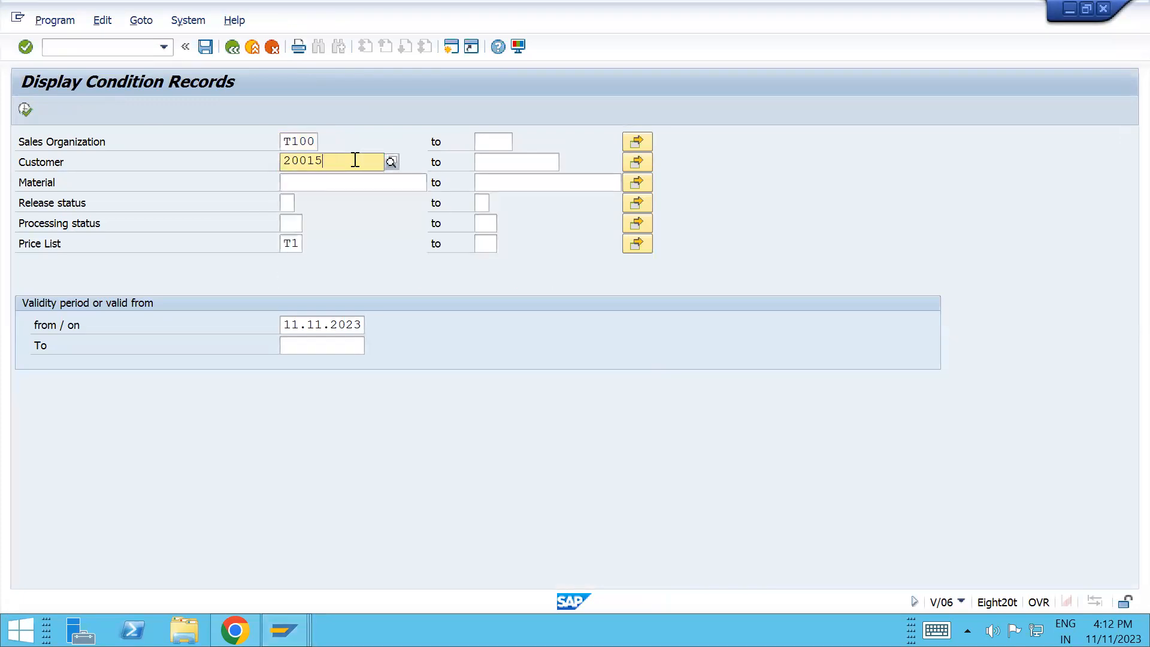
pyautogui.click(284, 244)
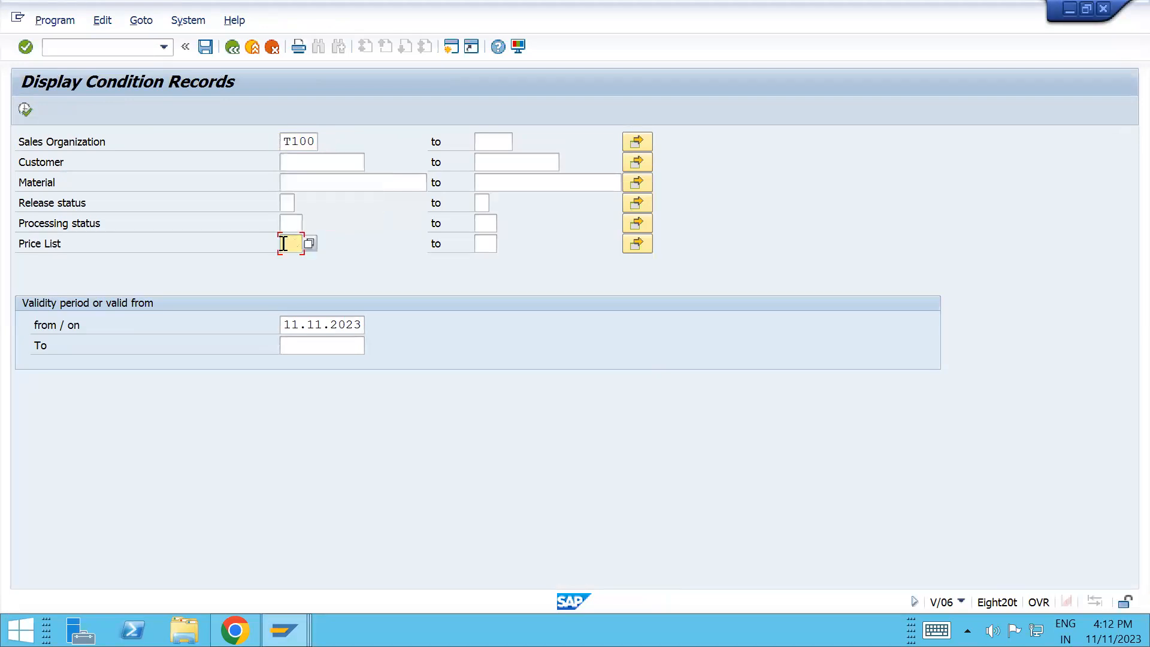
pyautogui.click(25, 109)
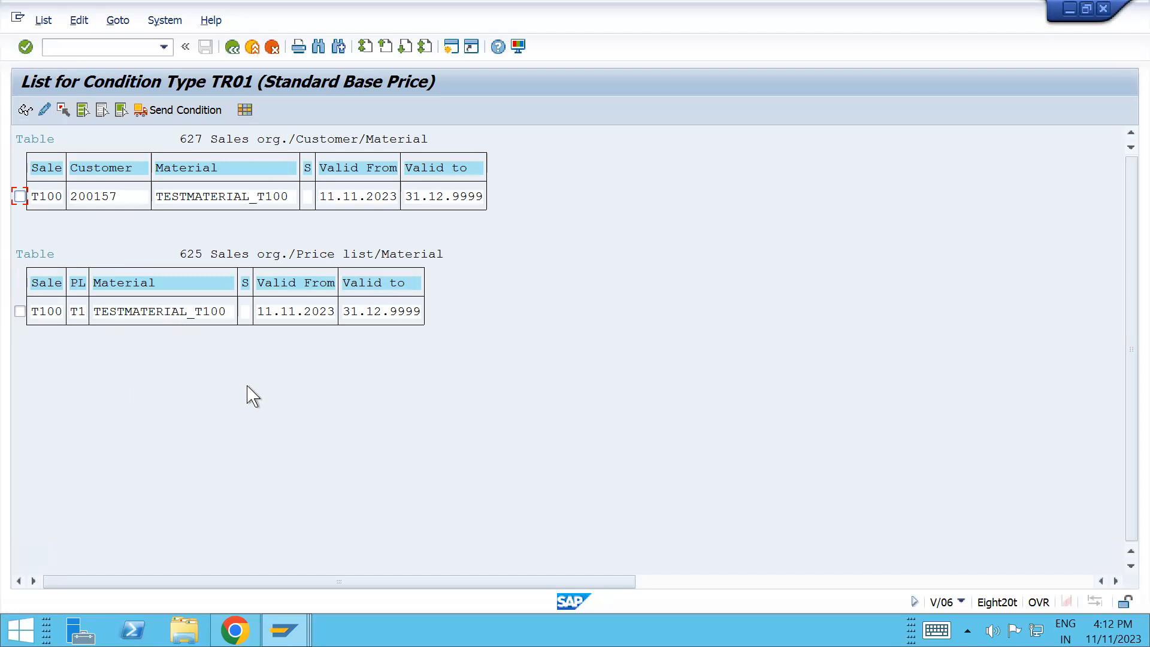
pyautogui.click(230, 48)
pyautogui.click(231, 47)
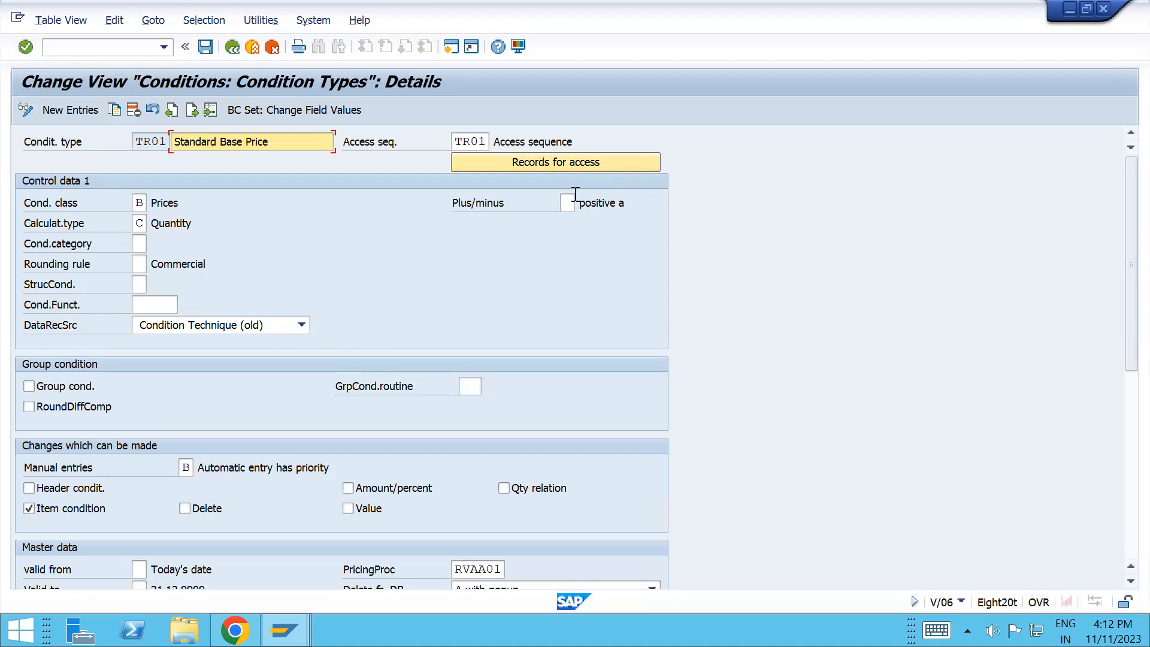
# - List the TR01 access records again and display the amount of the Sales org./Customer/Material record
pyautogui.click(552, 167)
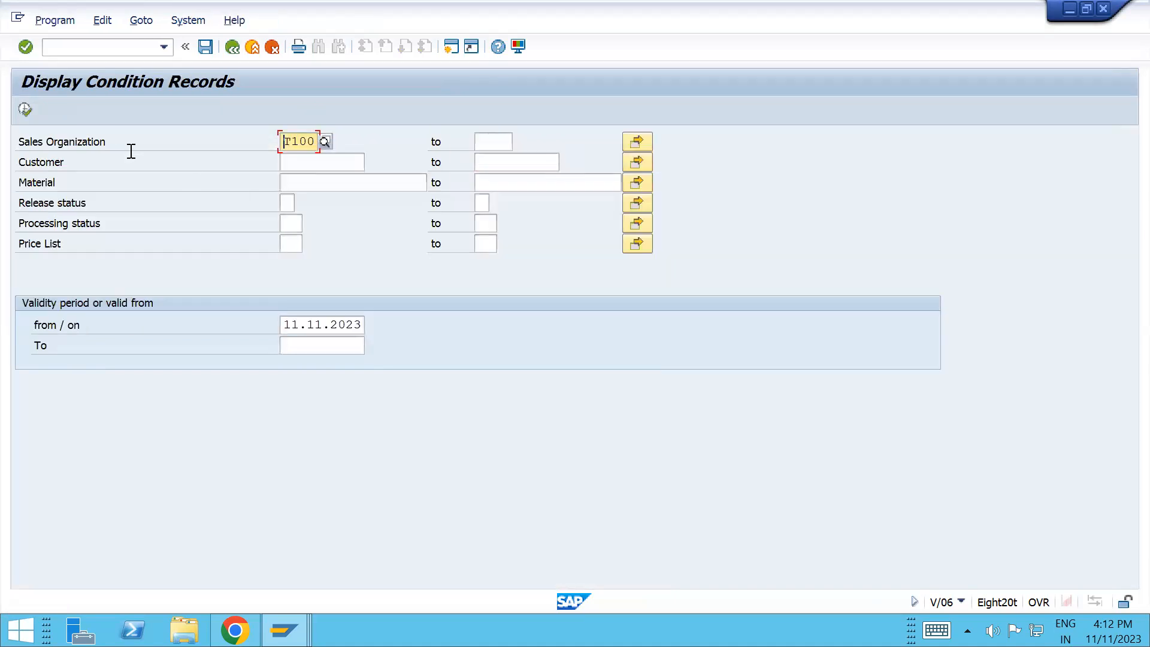
pyautogui.click(27, 111)
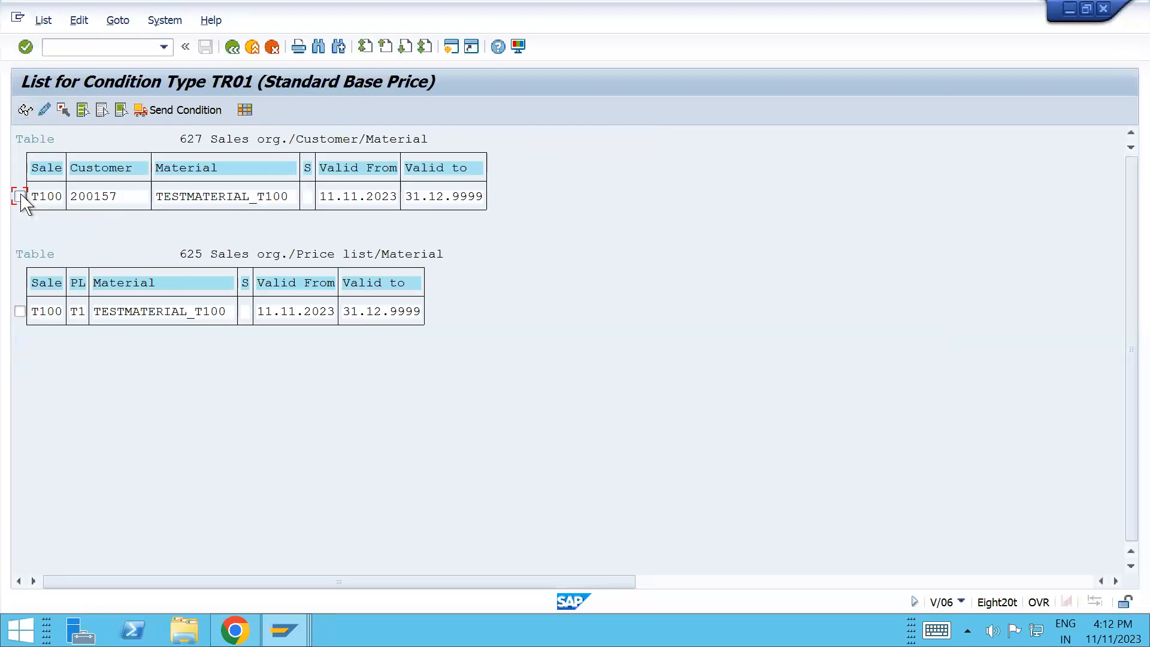
pyautogui.click(20, 196)
pyautogui.click(25, 114)
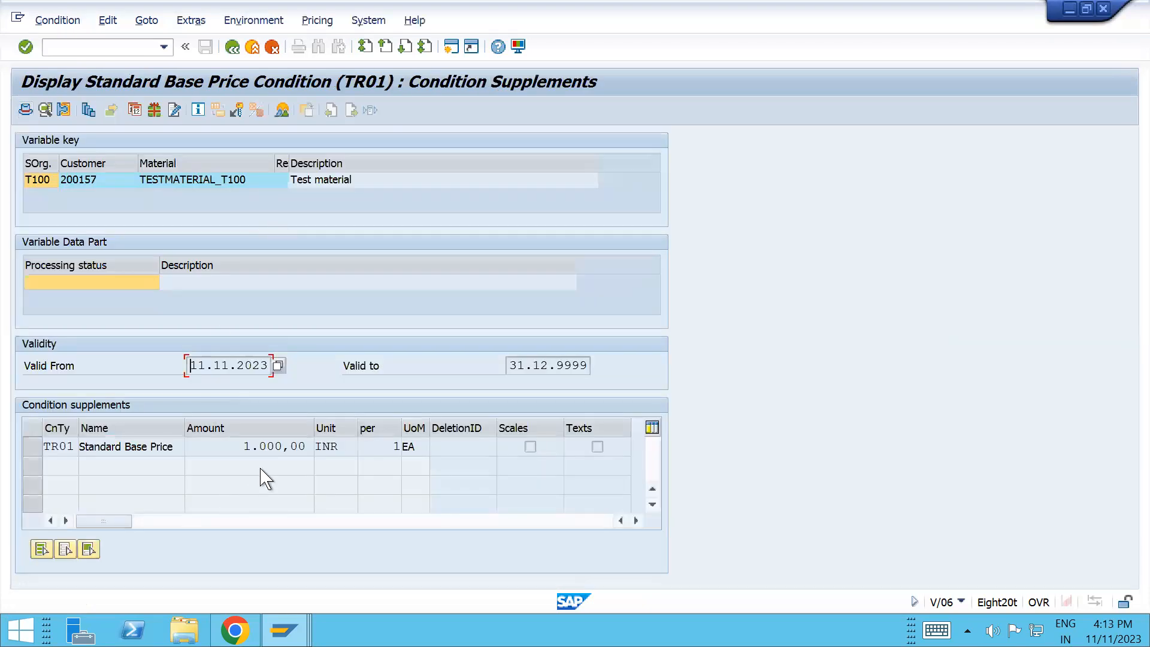
pyautogui.moveTo(239, 445); pyautogui.dragTo(331, 461)
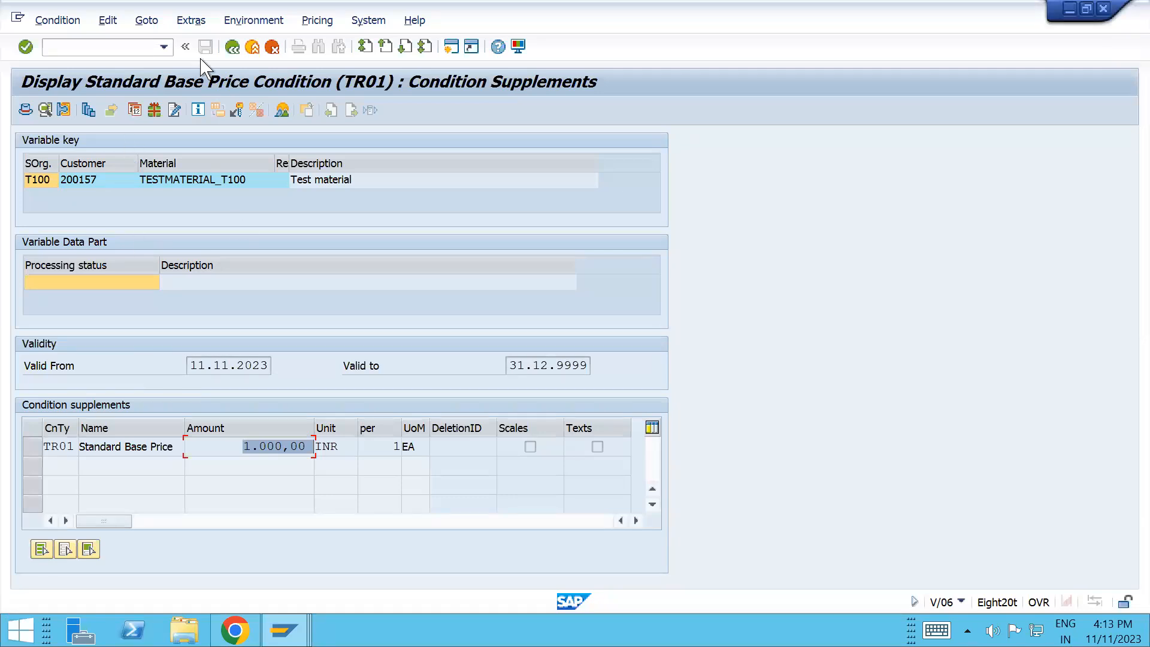
pyautogui.hotkey('alt', 'Tab')
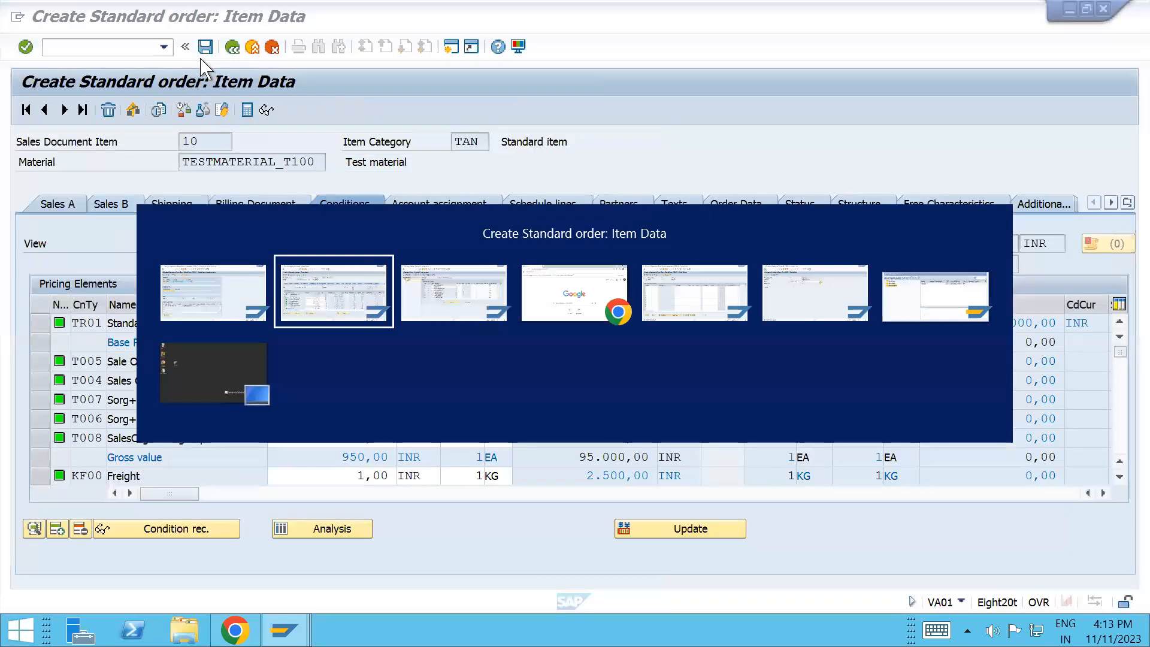
pyautogui.hotkey('alt', 'Tab')
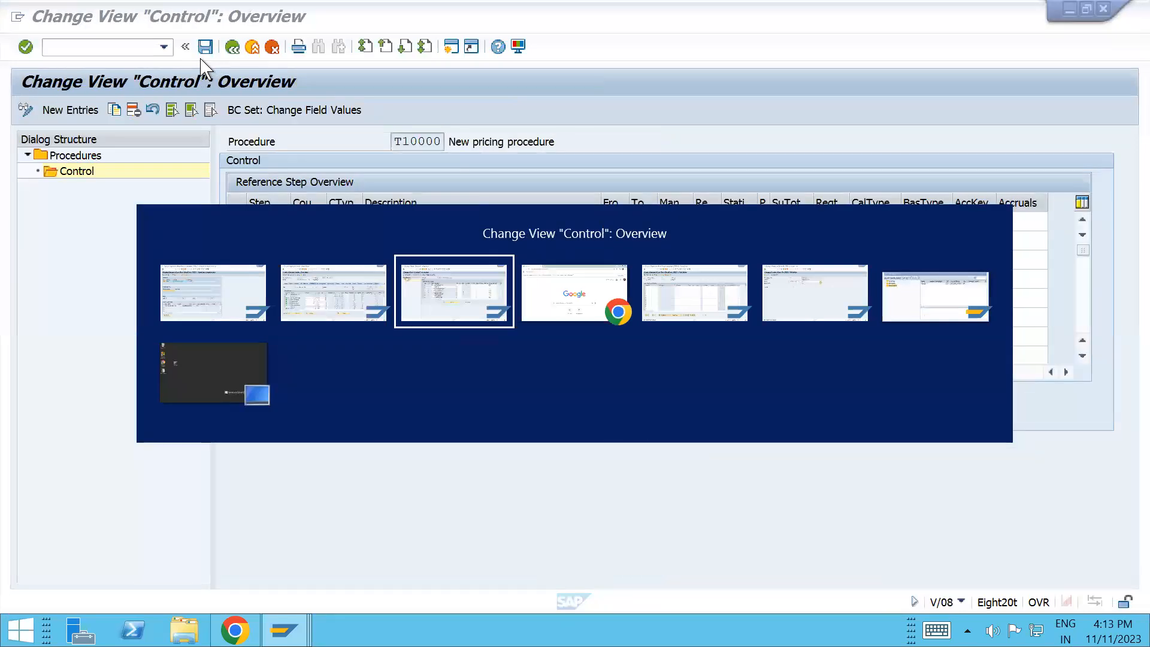
pyautogui.hotkey('alt', 'shift', 'Tab')
pyautogui.hotkey('alt', 'shift', 'Tab')
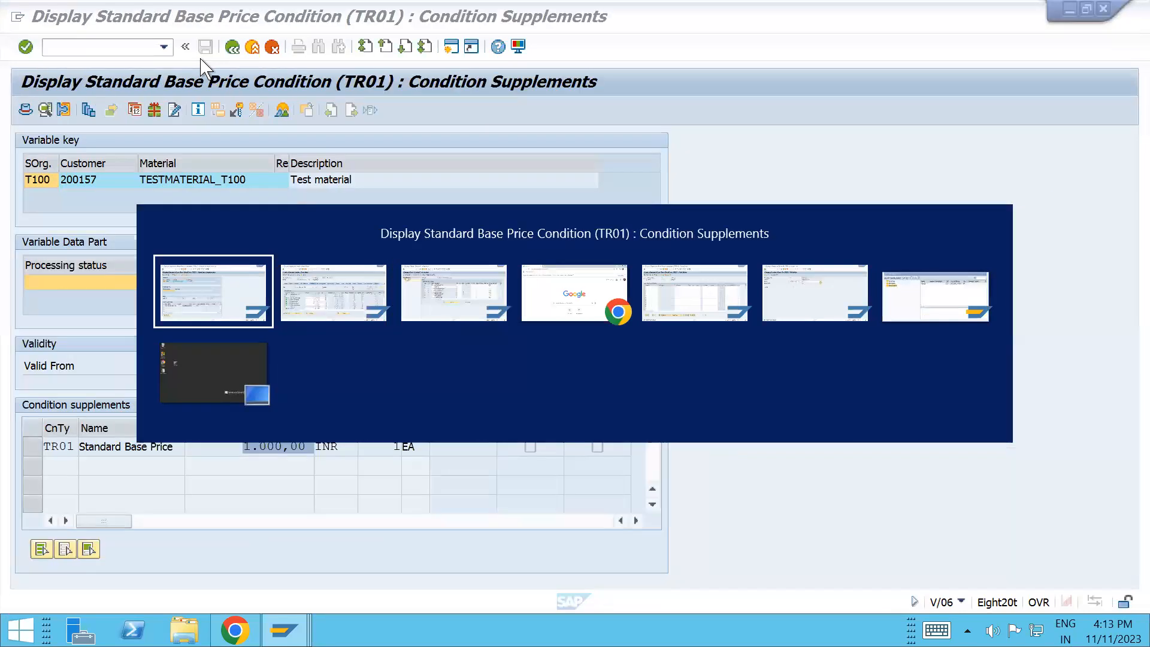
# - Leave the condition record details and its list, returning to the condition record selection screen
pyautogui.click(234, 48)
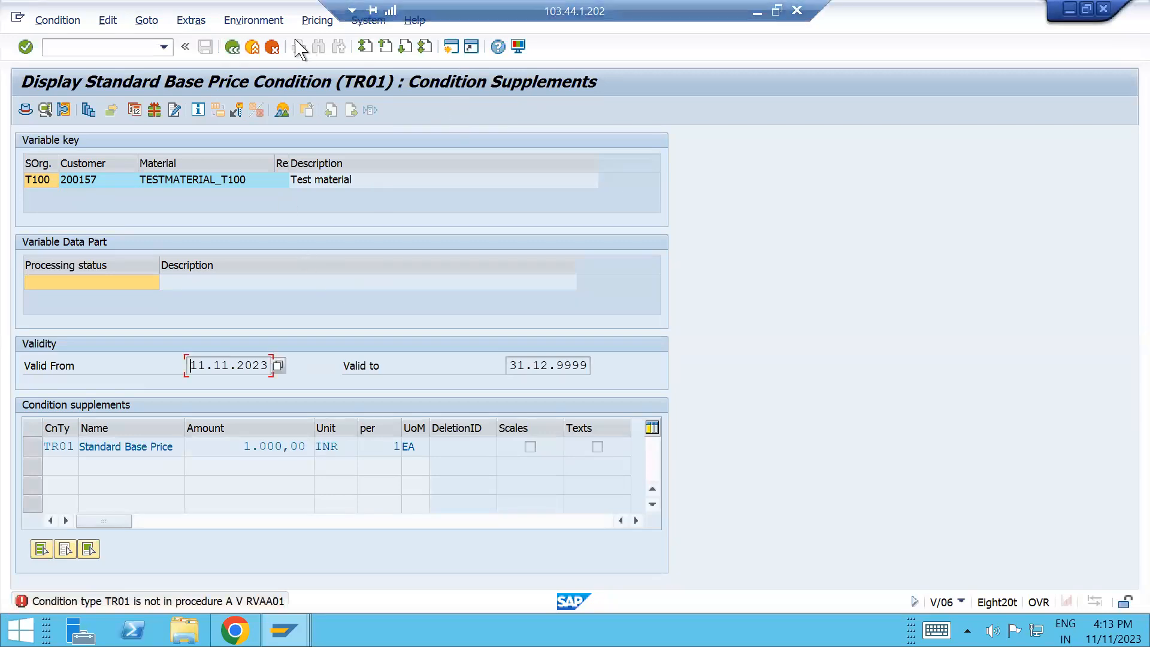
pyautogui.click(271, 47)
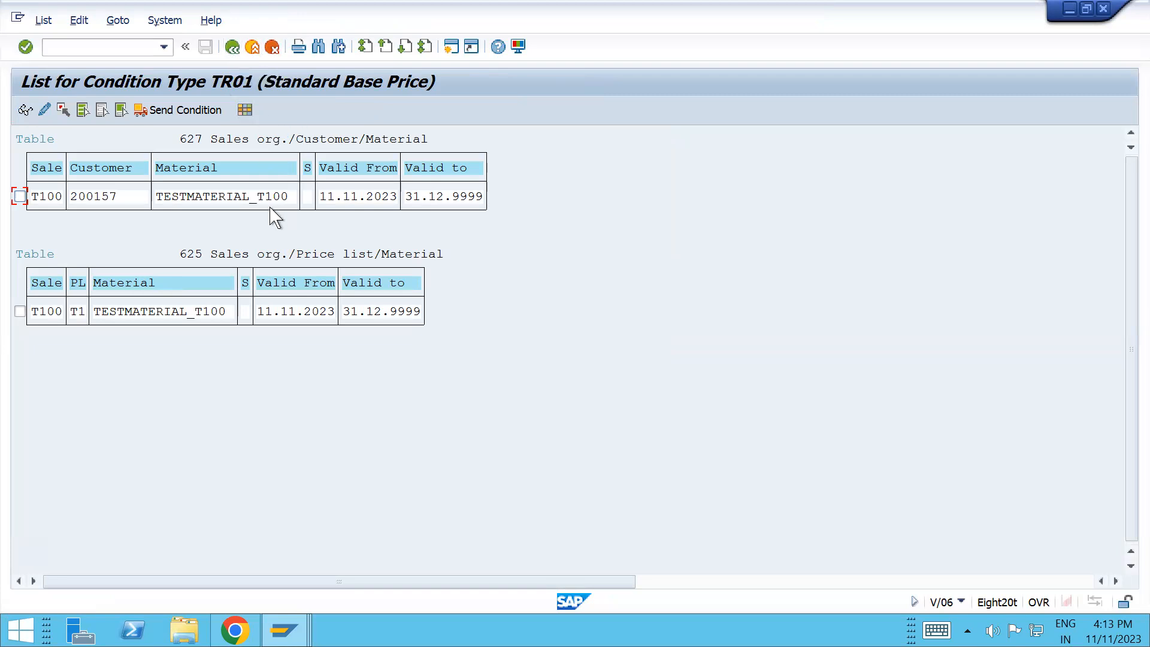
pyautogui.click(232, 48)
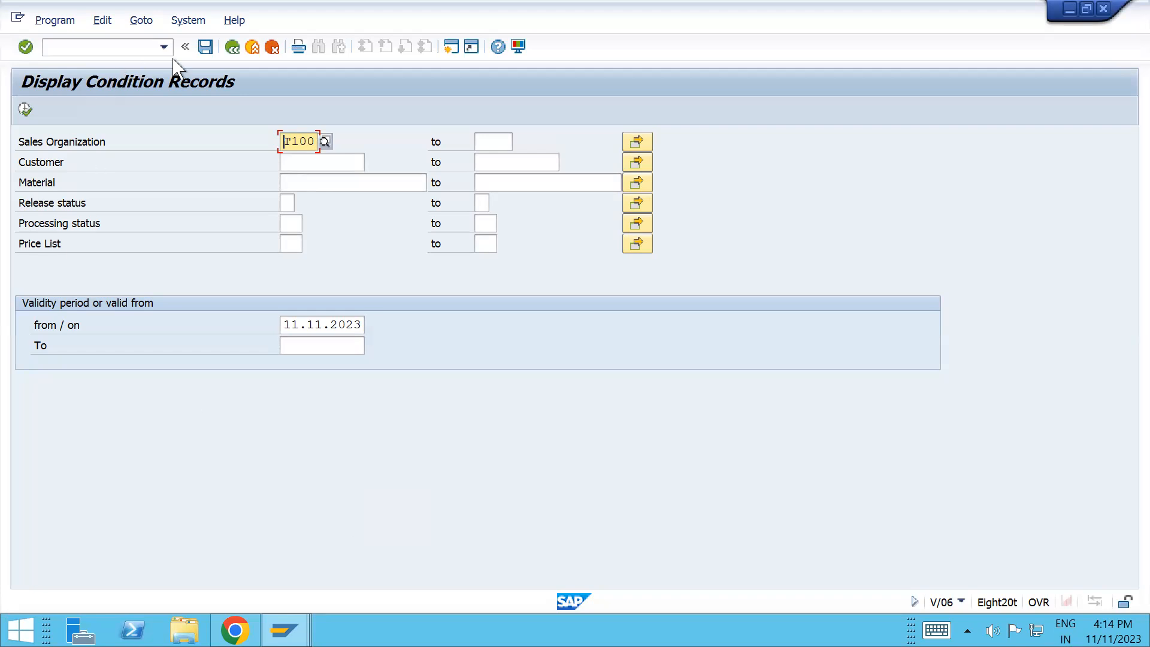
# - Return to the TR01 condition type details and examine its condition class and the pricing procedure in its master data
pyautogui.click(232, 46)
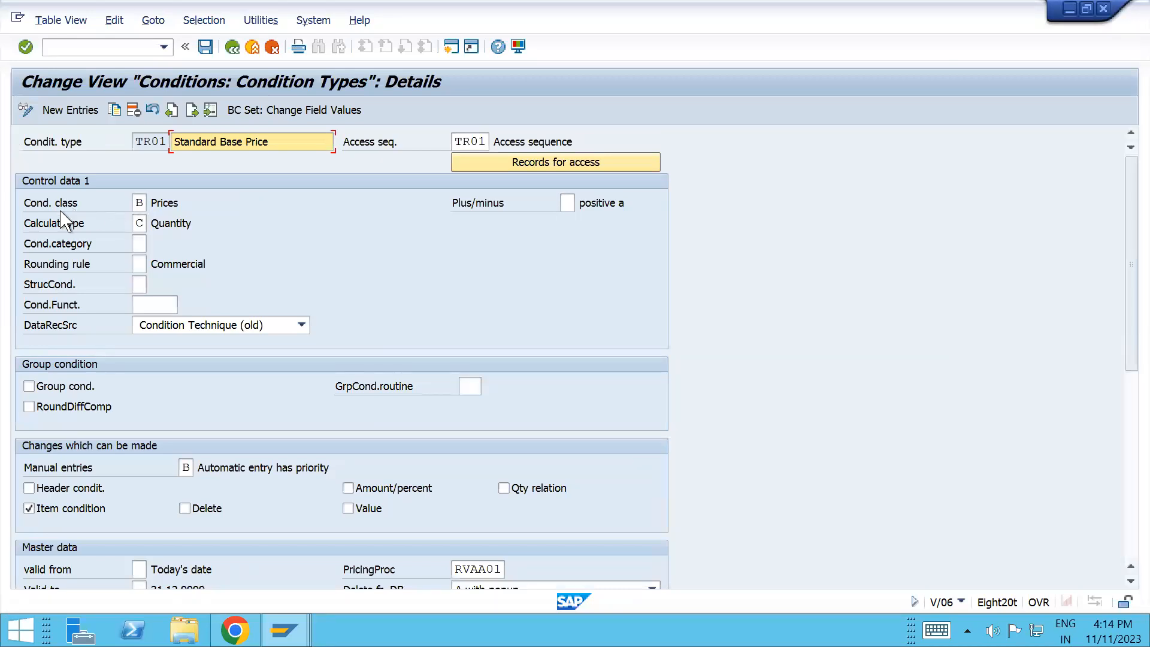
pyautogui.click(30, 207)
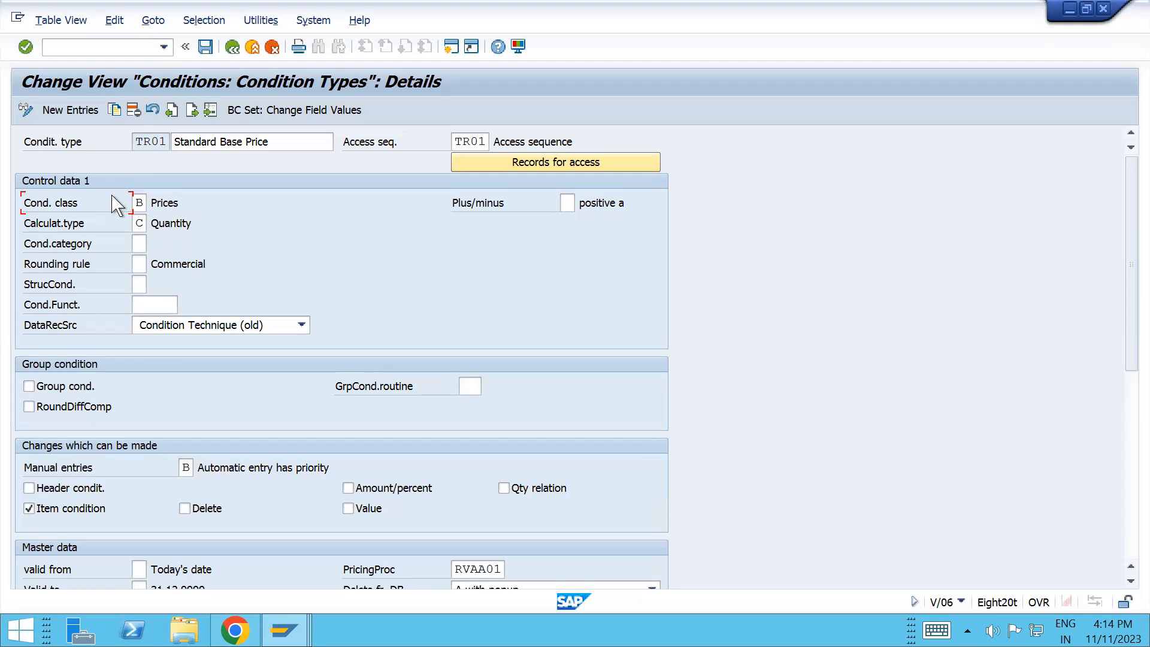
pyautogui.click(409, 520)
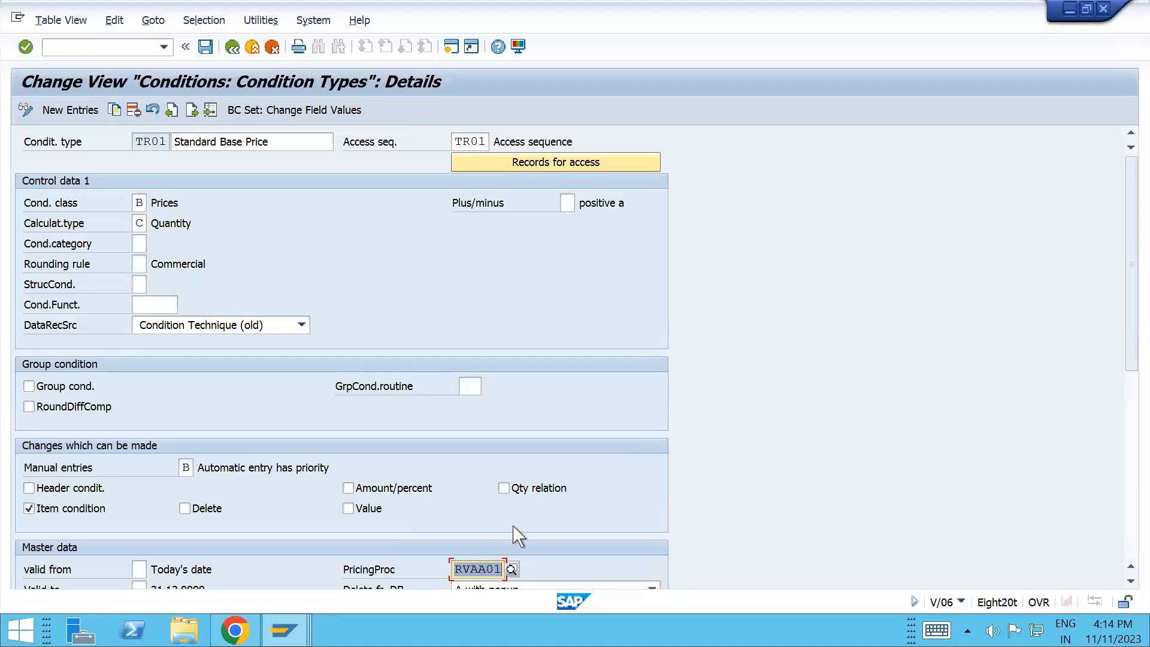
# - List the TR01 access records, open the Sales org./Customer/Material record in change mode, and try to leave it
pyautogui.click(544, 163)
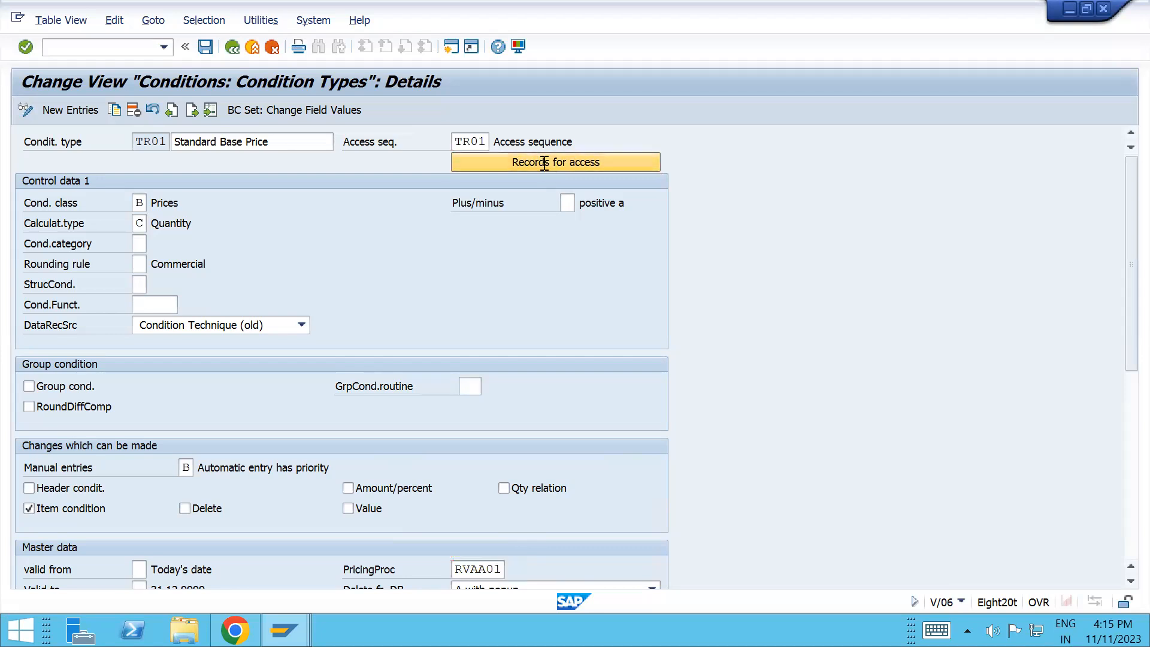
pyautogui.click(26, 110)
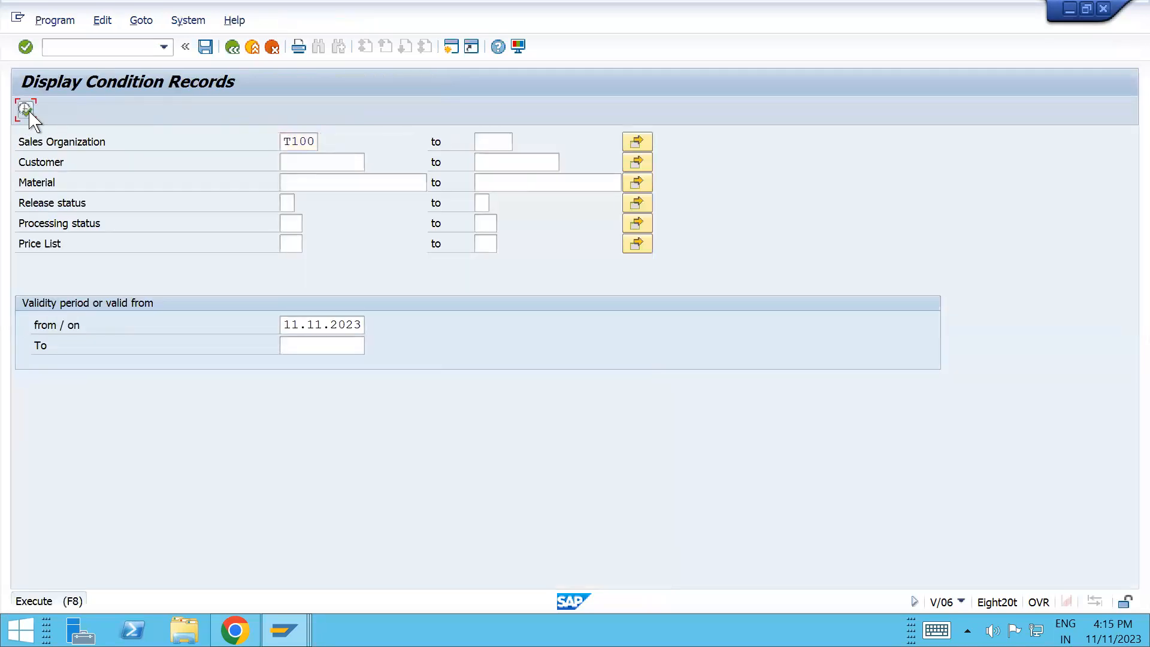
pyautogui.click(20, 197)
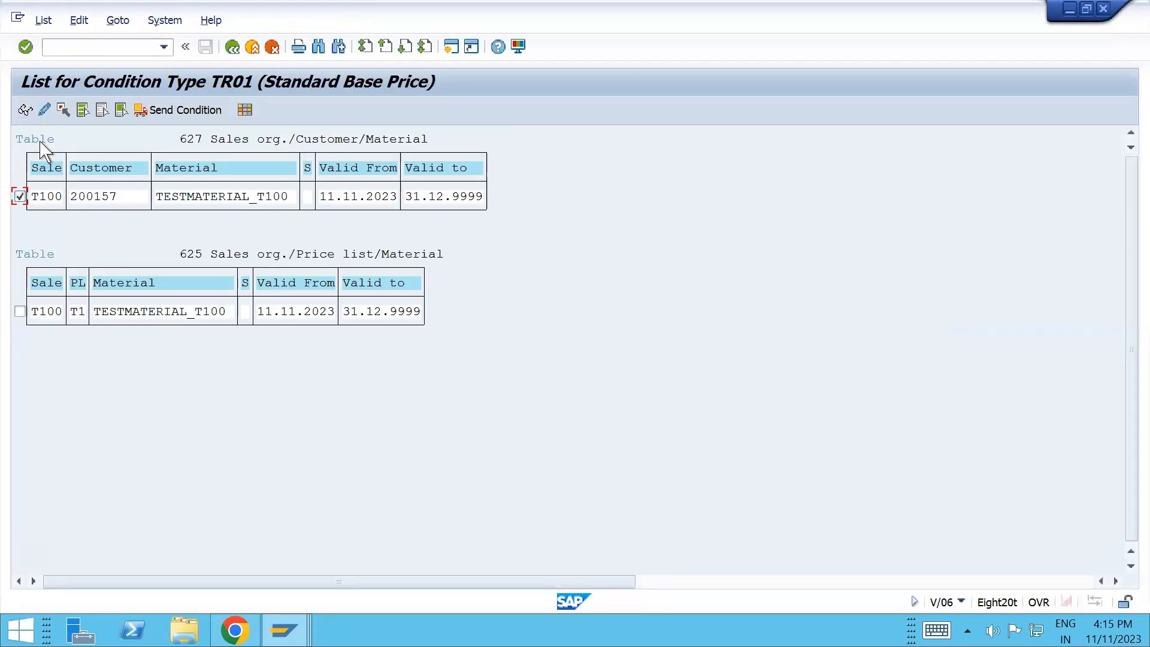
pyautogui.click(44, 111)
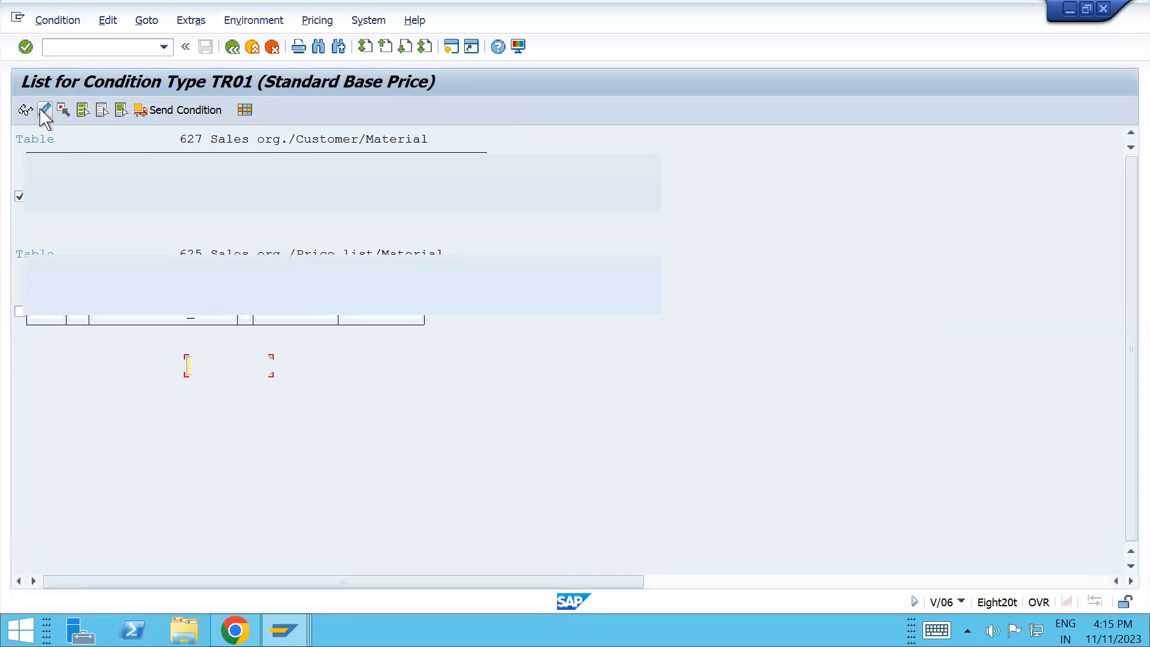
pyautogui.click(232, 53)
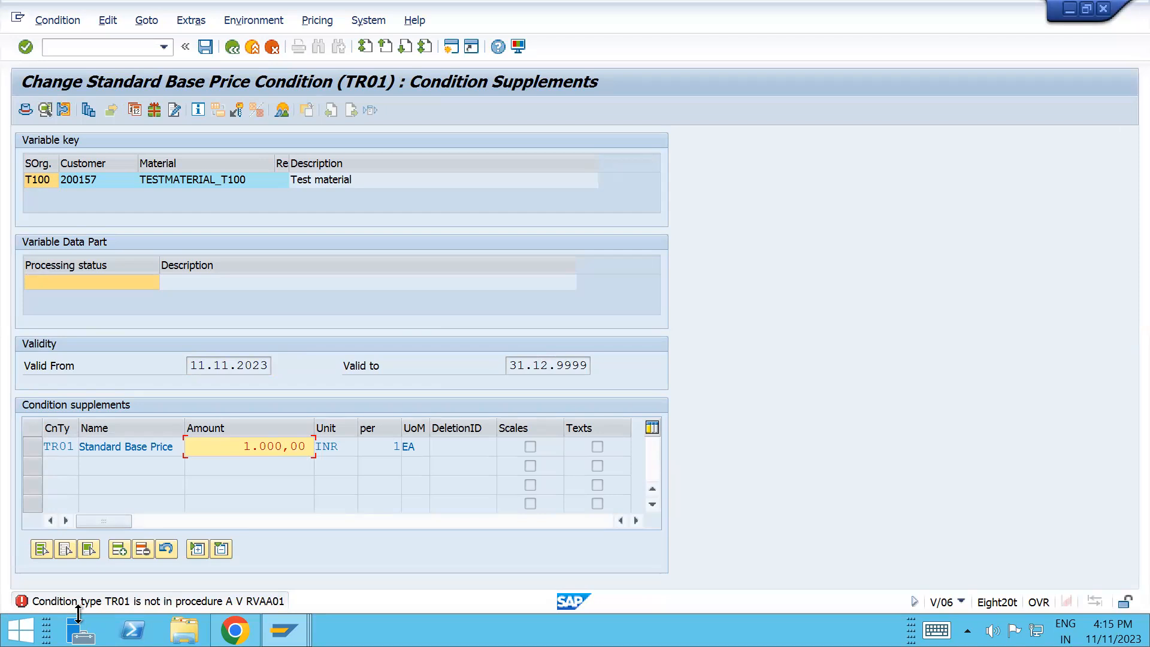
# - Try to open transaction V/08 in a new session, declining to display the locked data
pyautogui.click(103, 50)
pyautogui.write('/ov/0')
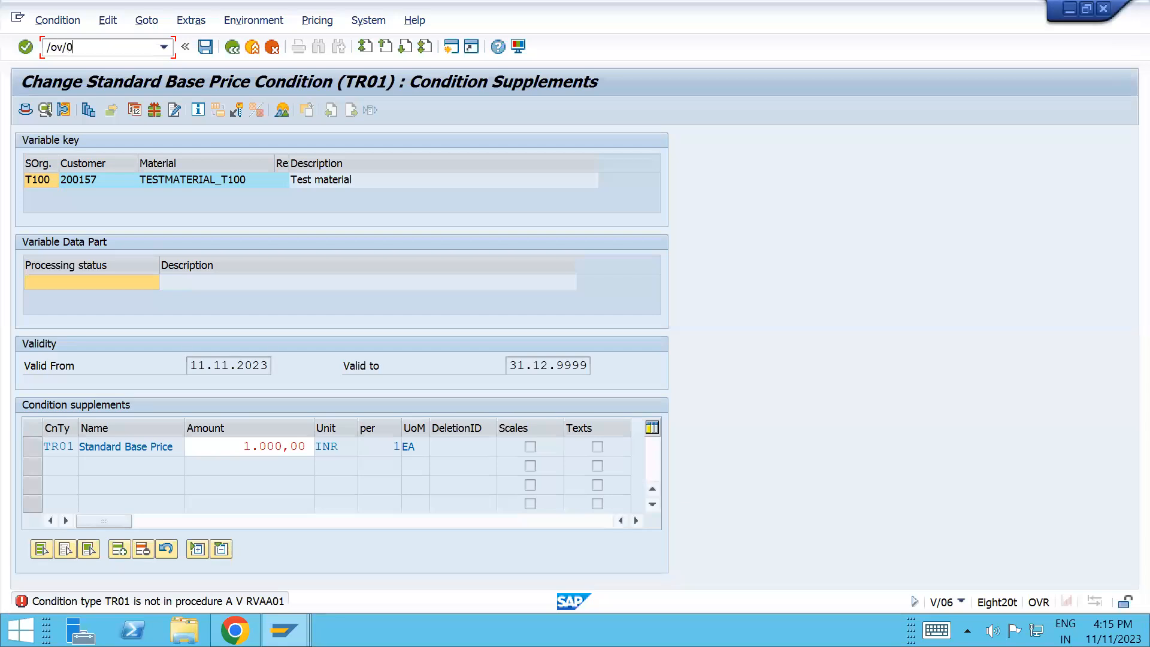
pyautogui.write('8')
pyautogui.press('Return')
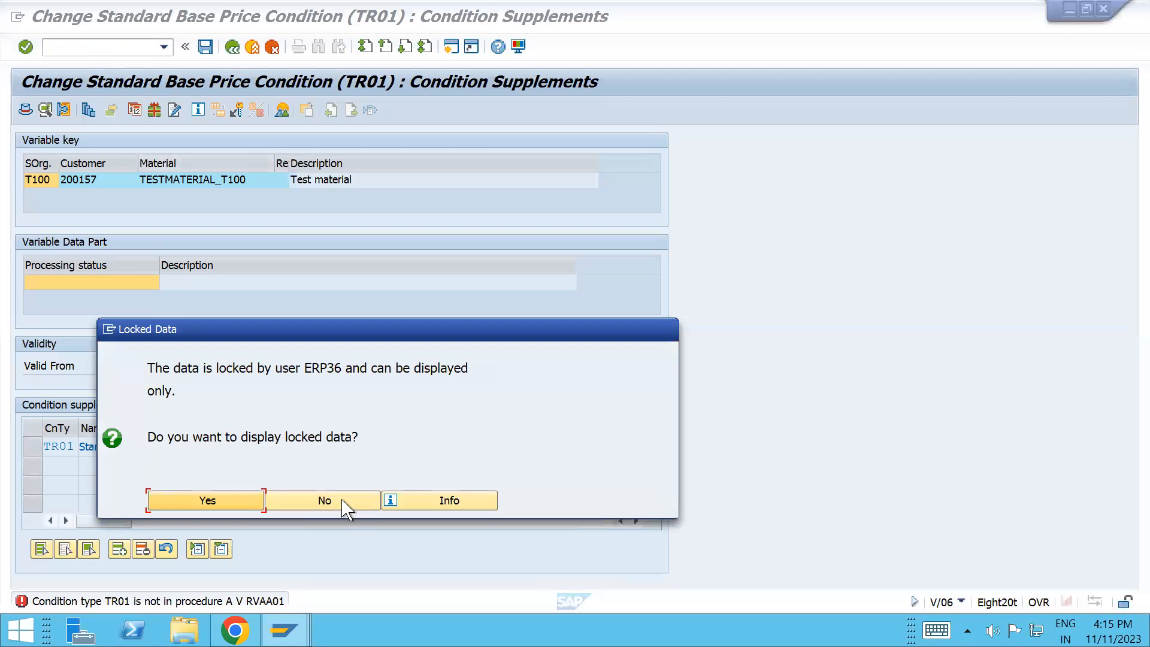
pyautogui.click(285, 506)
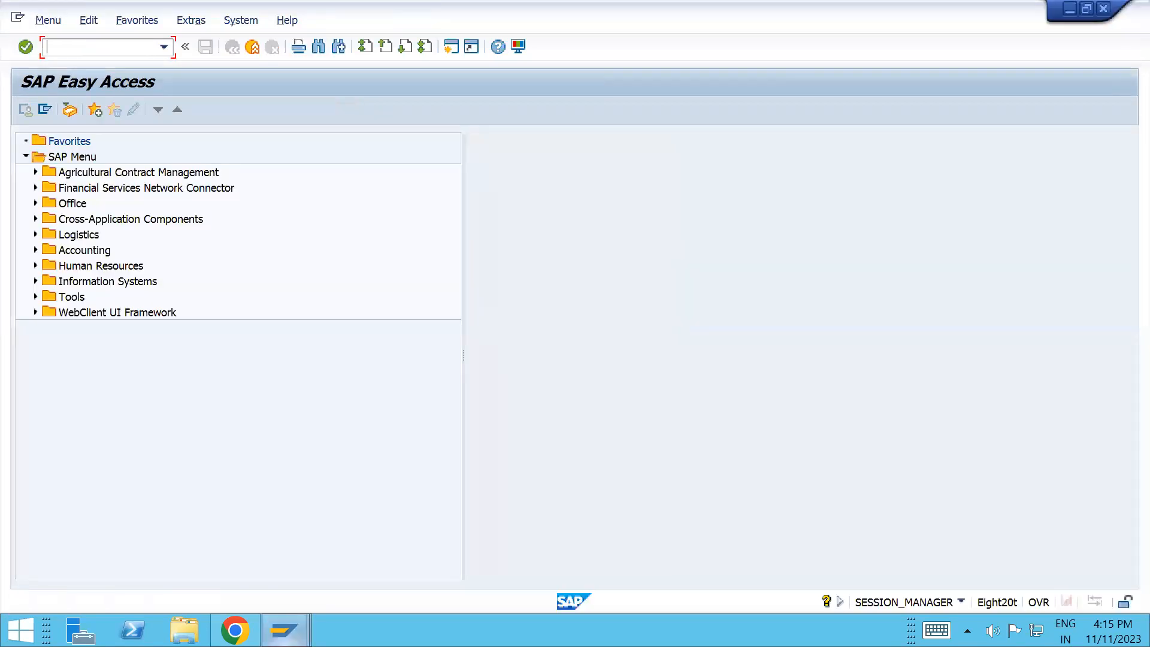
# - Switch to the existing pricing procedure session, return to the procedures list, and locate and select procedure RVAA01
pyautogui.moveTo(284, 630)
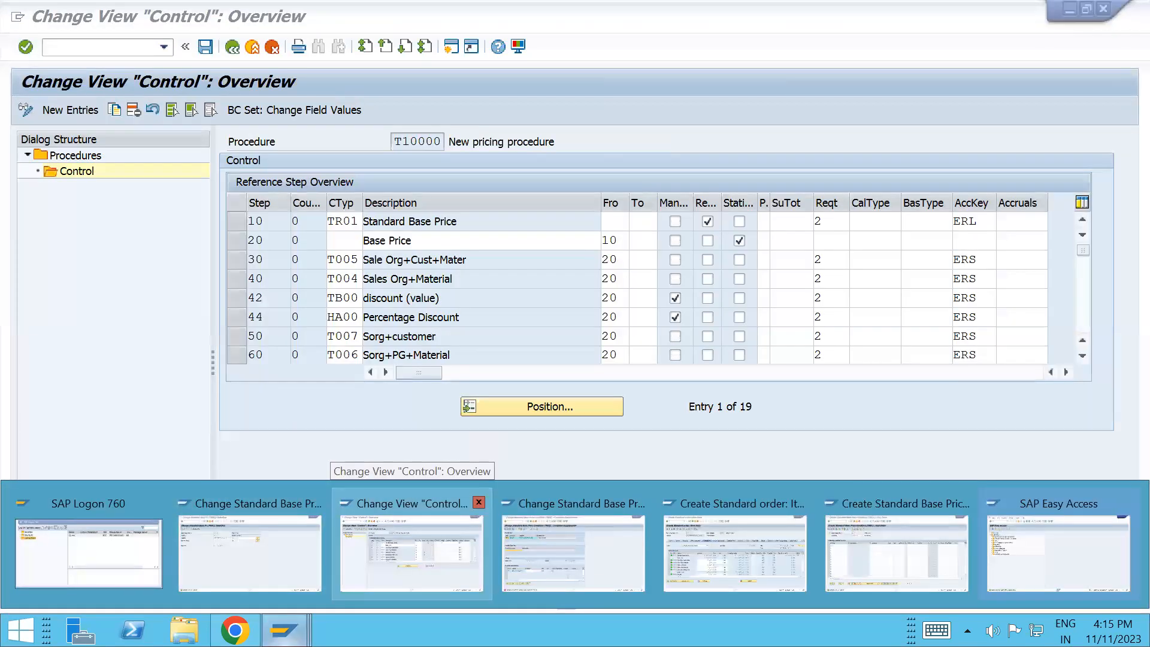
pyautogui.click(372, 533)
pyautogui.click(232, 47)
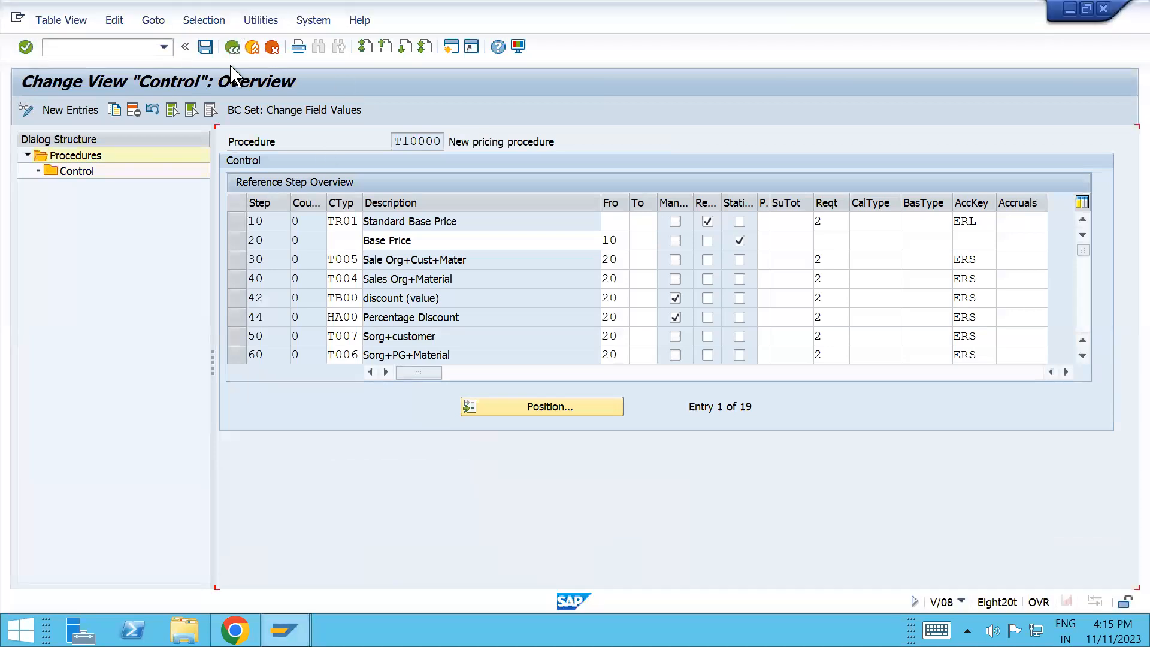
pyautogui.click(448, 569)
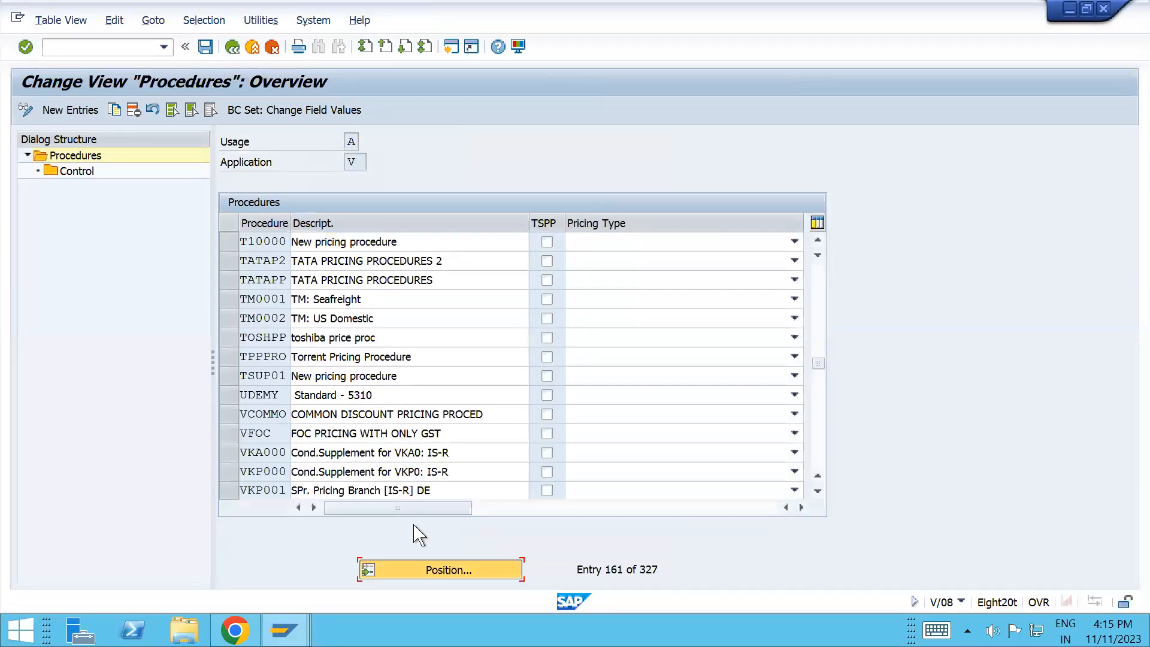
pyautogui.write('rv')
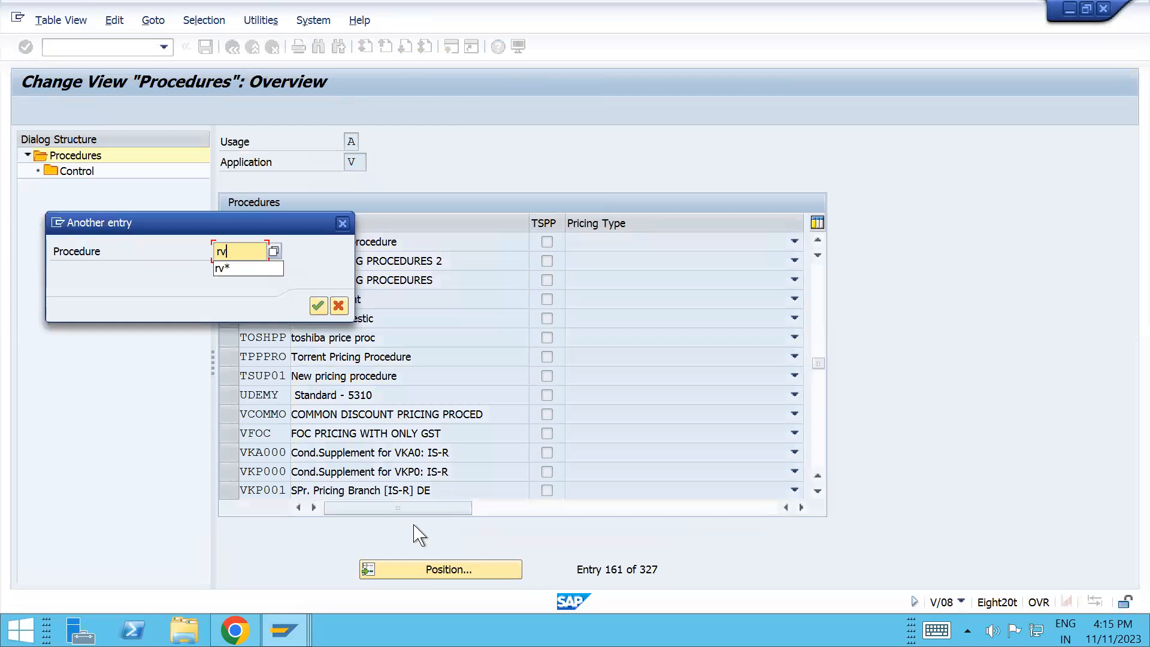
pyautogui.press('Return')
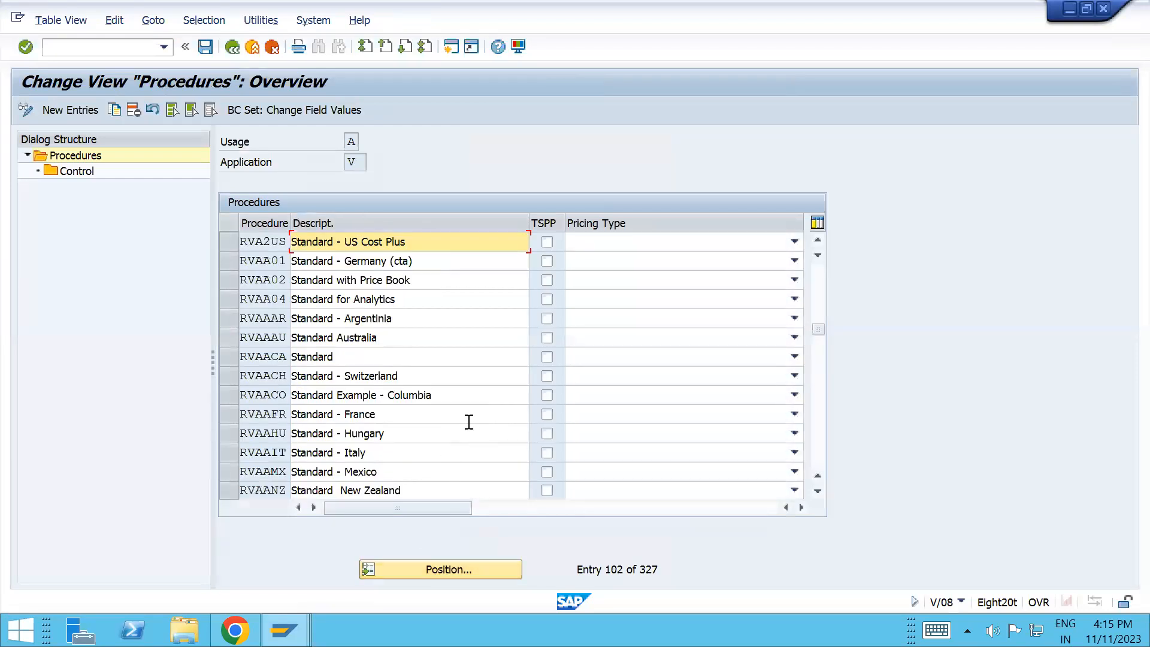
pyautogui.click(228, 261)
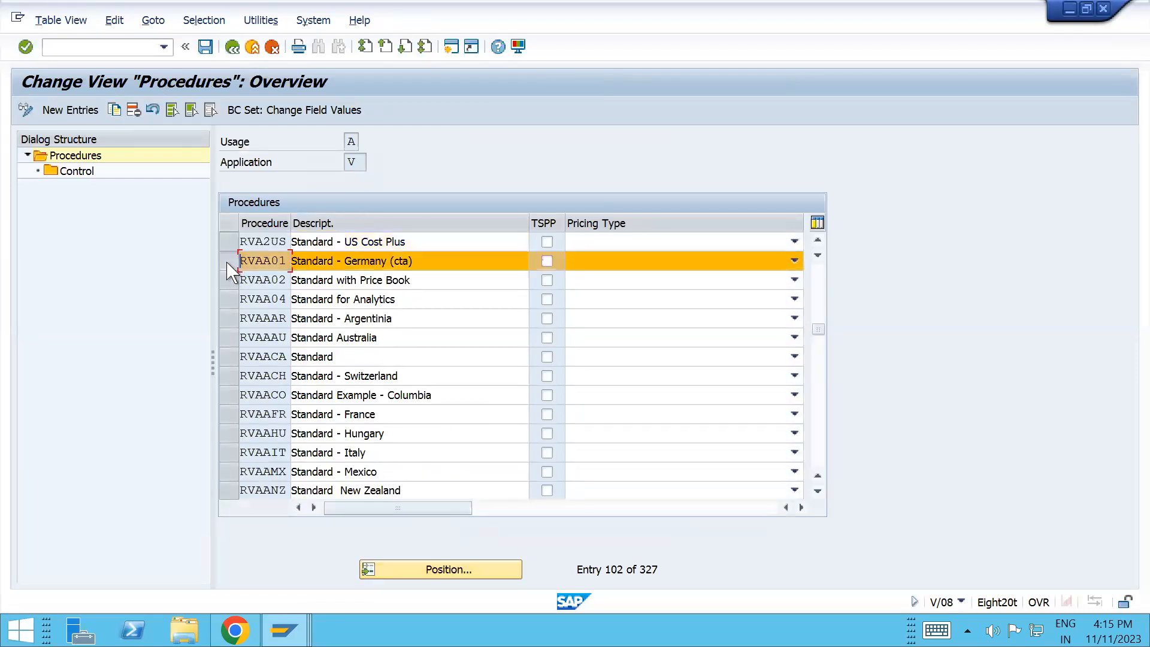
# - Check the TR01 condition record in its own session and return to the pricing procedures list
pyautogui.press('F3')
pyautogui.hotkey('alt', 'Tab')
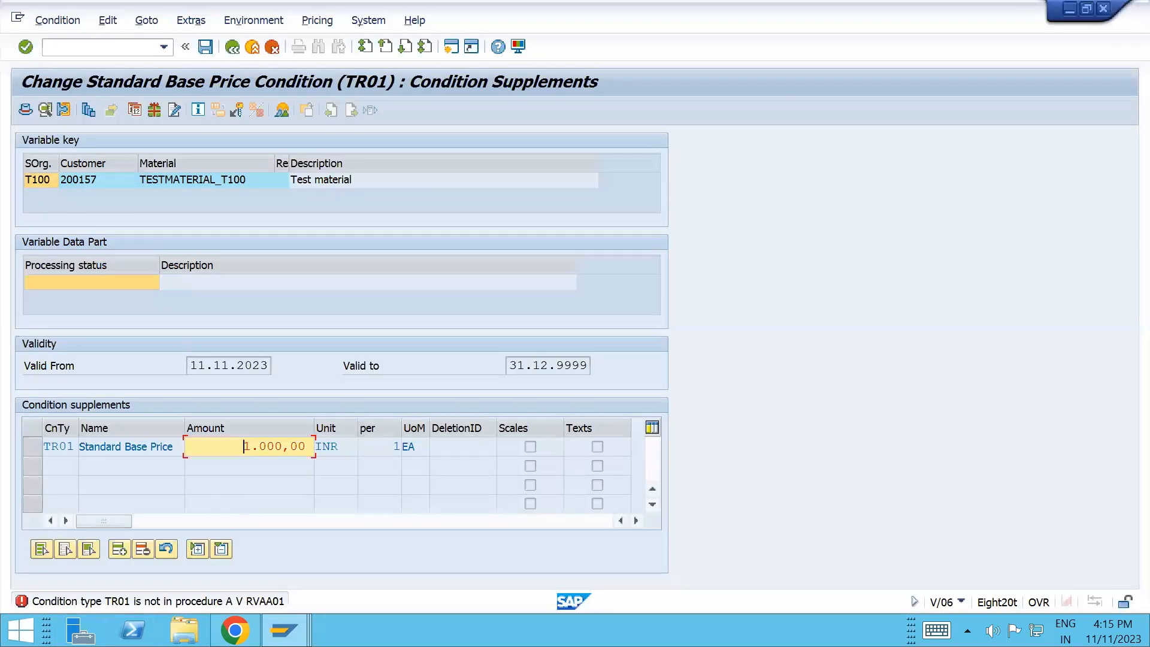
pyautogui.moveTo(238, 627)
pyautogui.hotkey('alt', 'Tab')
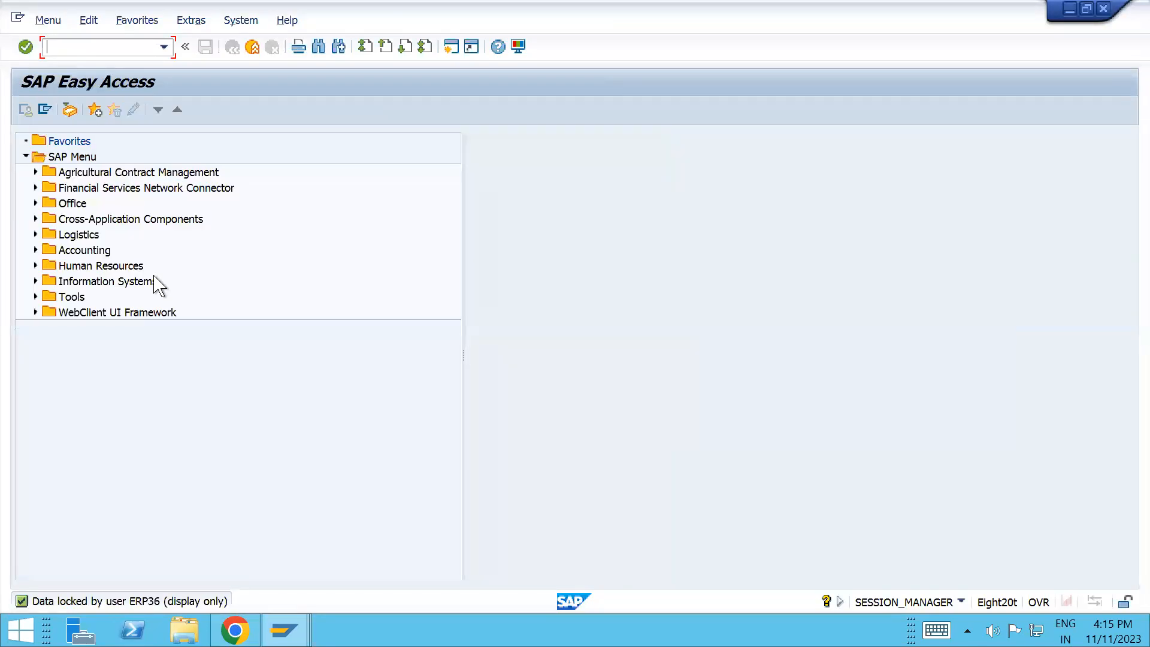
pyautogui.hotkey('alt', 'Tab')
pyautogui.hotkey('alt', 'Tab')
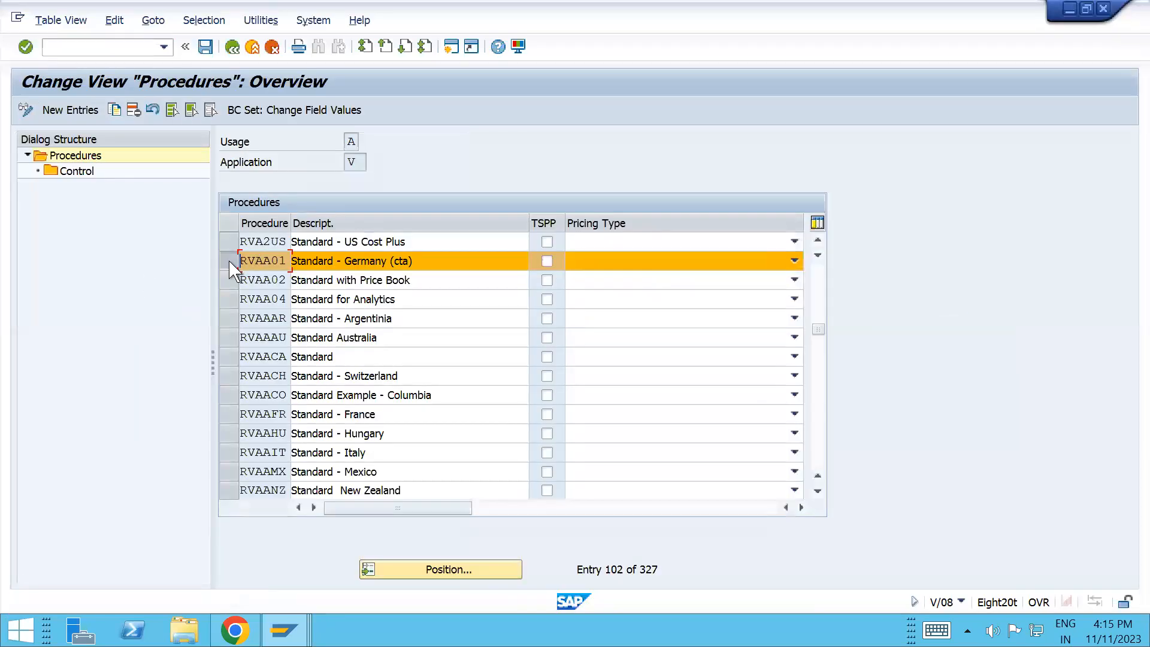
# - Display the control steps of pricing procedure RVAA01, and return to the TR01 condition record
pyautogui.click(228, 263)
pyautogui.click(229, 263)
pyautogui.doubleClick(77, 173)
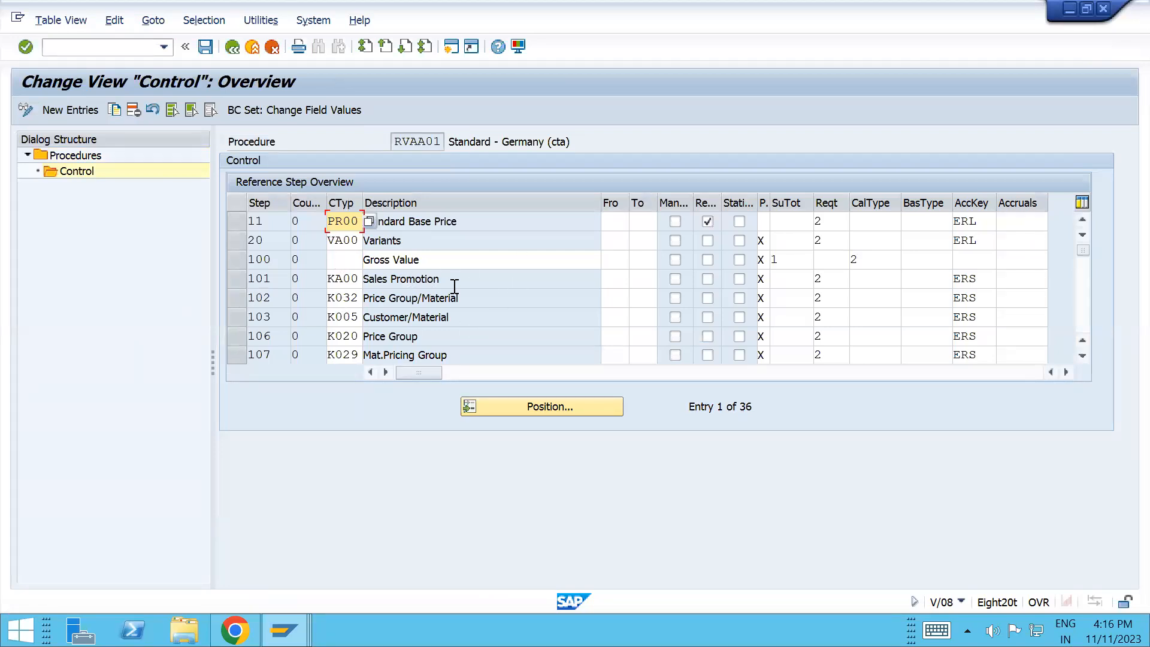
pyautogui.hotkey('alt', 'Tab')
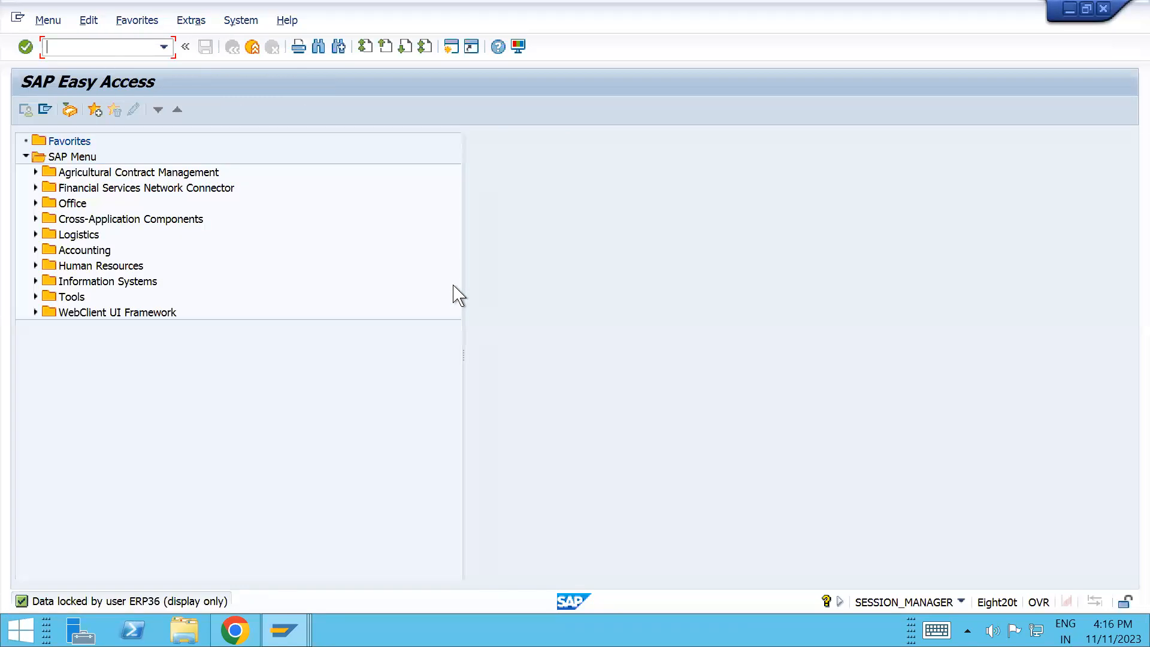
pyautogui.hotkey('alt', 'Tab')
pyautogui.press('Tab')
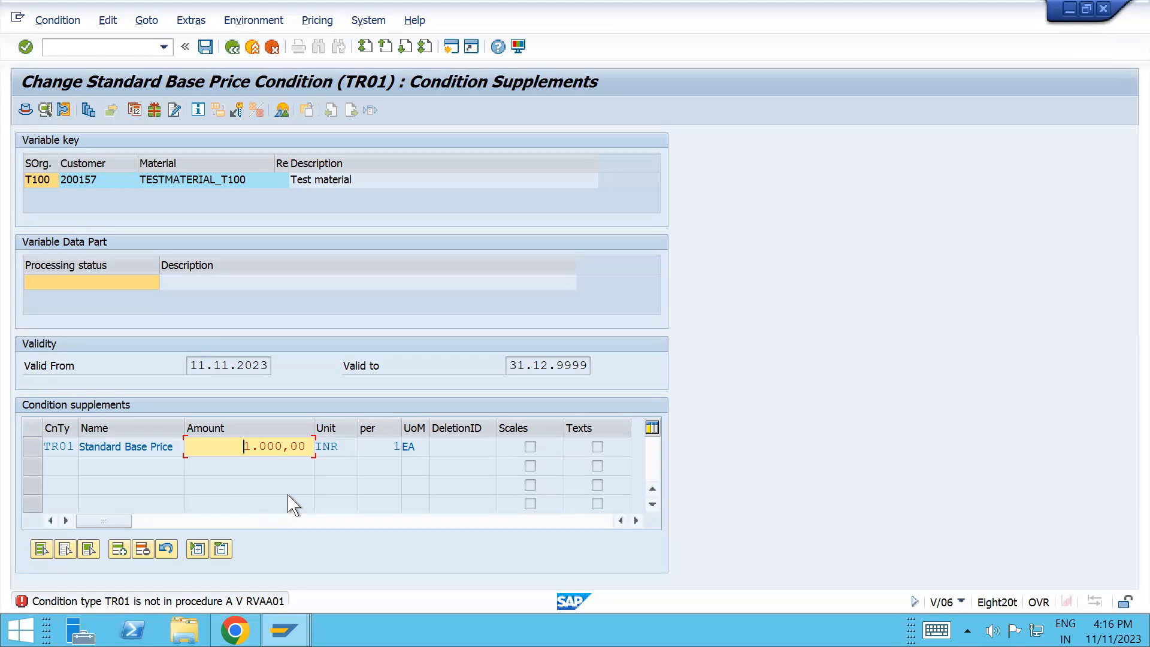
# - Try to open transaction OVK1 in a new session from the TR01 condition record
pyautogui.click(76, 53)
pyautogui.write('/oov')
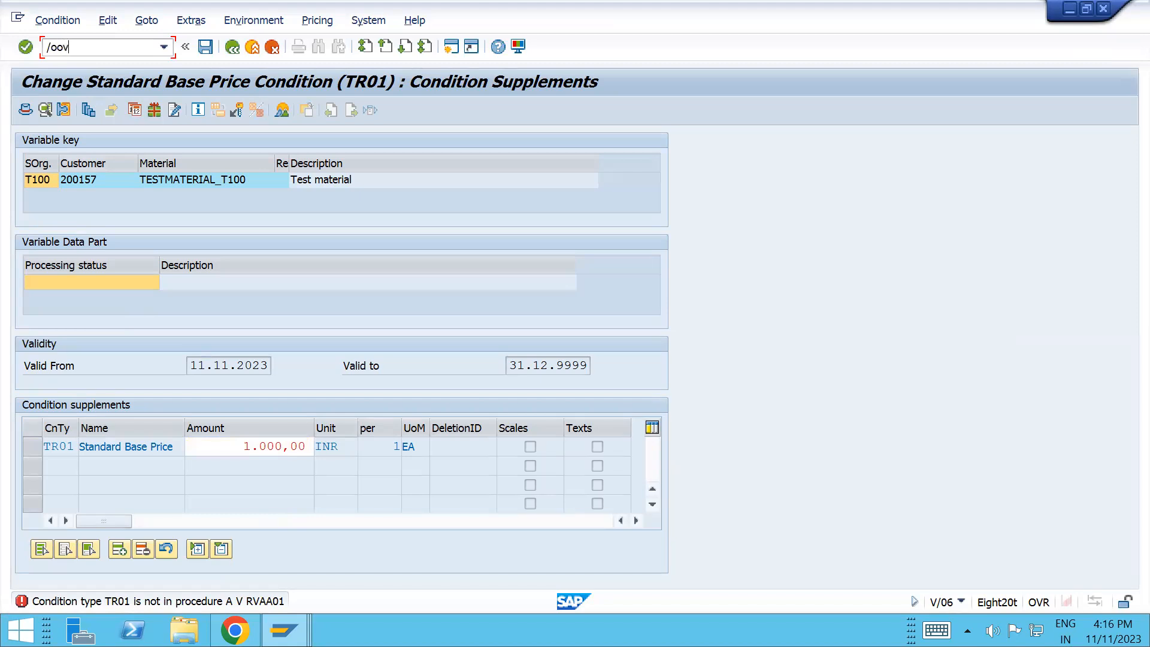
pyautogui.press('BackSpace')
pyautogui.press('BackSpace')
pyautogui.write('vk')
pyautogui.press('BackSpace')
pyautogui.press('BackSpace')
pyautogui.write('ovk1')
pyautogui.press('Return')
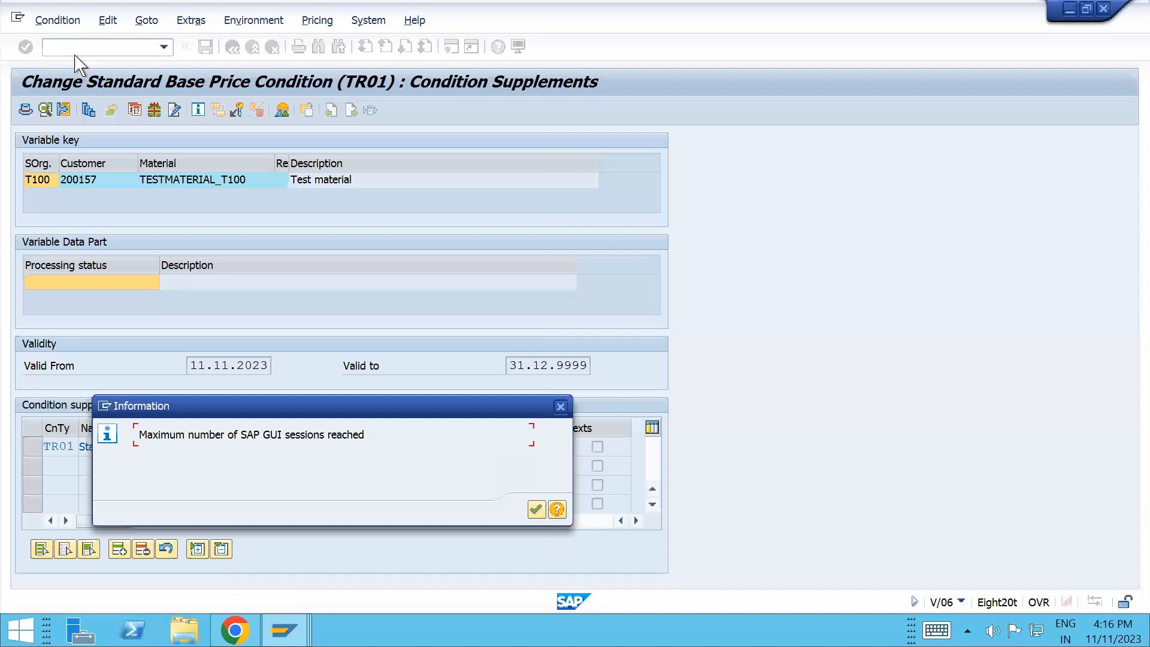
pyautogui.press('Return')
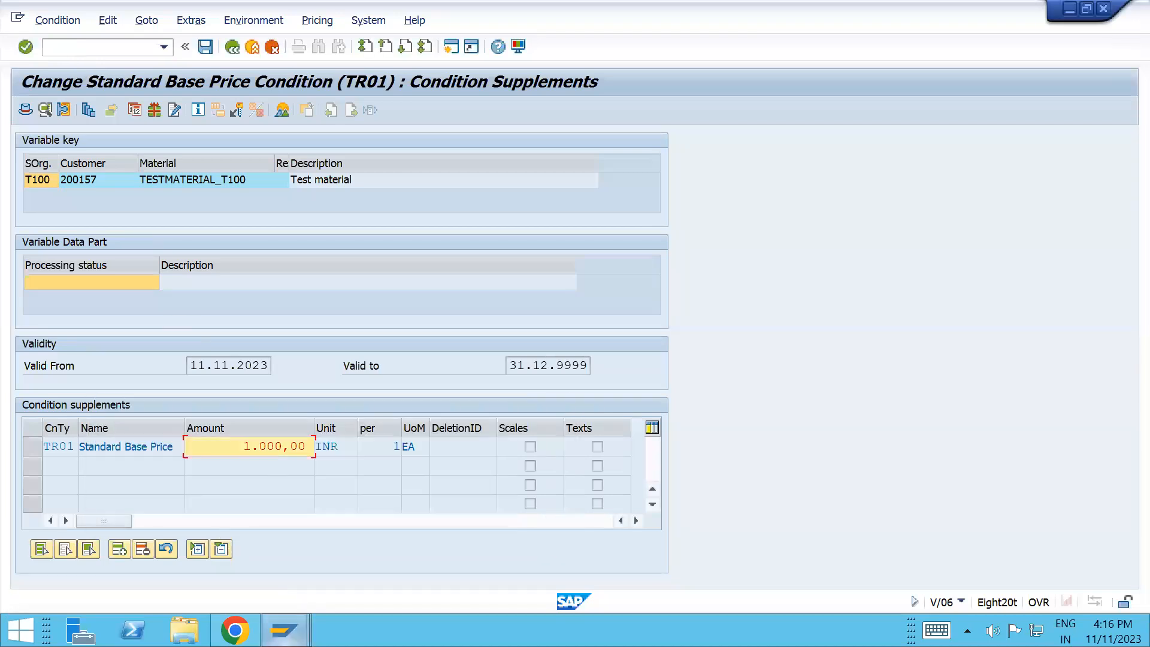
# - Switch to the session for creating TR01 conditions and replace it with the pricing procedure determination transaction OVKK
pyautogui.moveTo(284, 630)
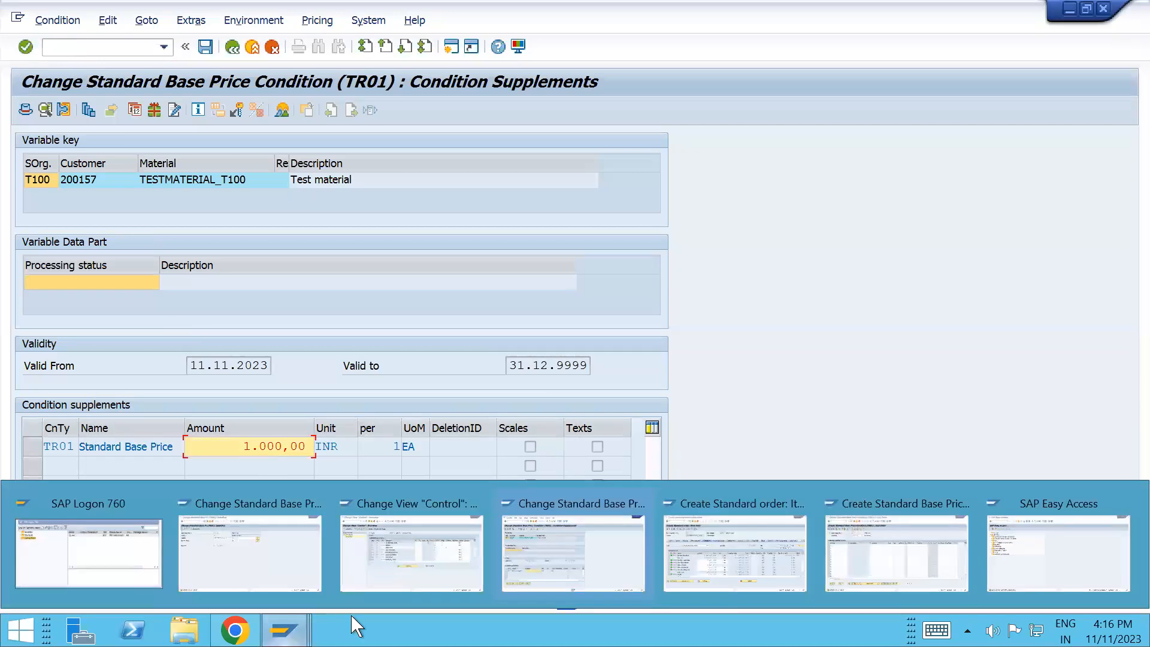
pyautogui.click(863, 538)
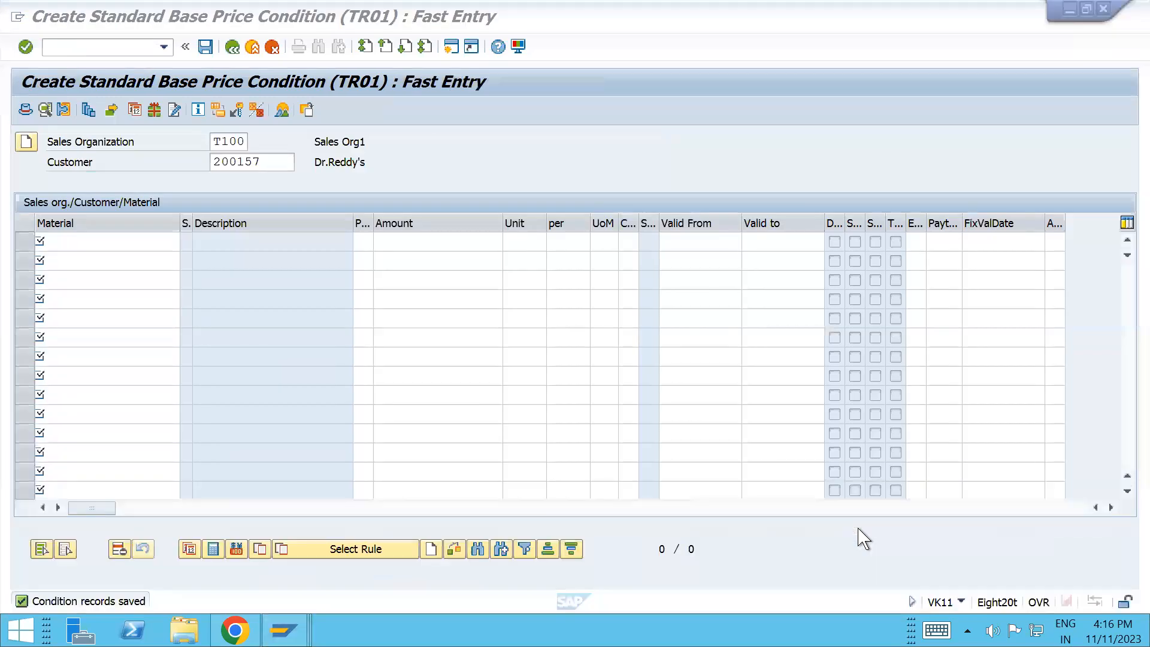
pyautogui.click(99, 48)
pyautogui.write('/n')
pyautogui.write('v')
pyautogui.press('BackSpace')
pyautogui.write('ovkk')
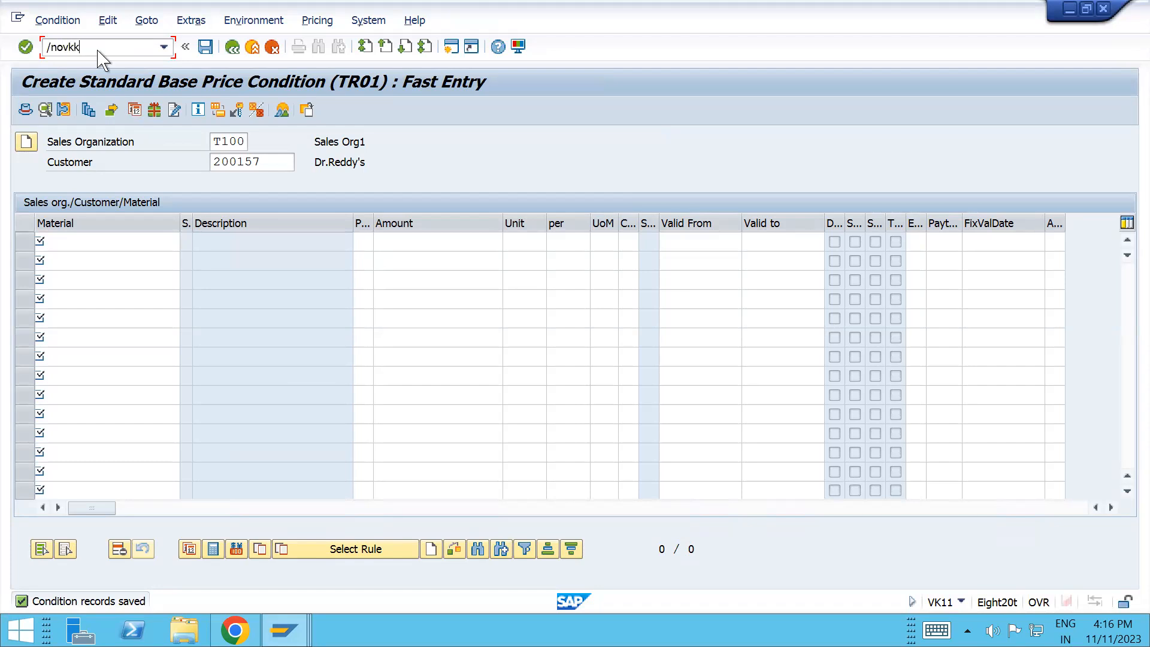
pyautogui.press('Return')
# - Locate the pricing procedure determination for sales organization T100, distribution channel 01 and division 01, and examine the entries that follow
pyautogui.click(173, 537)
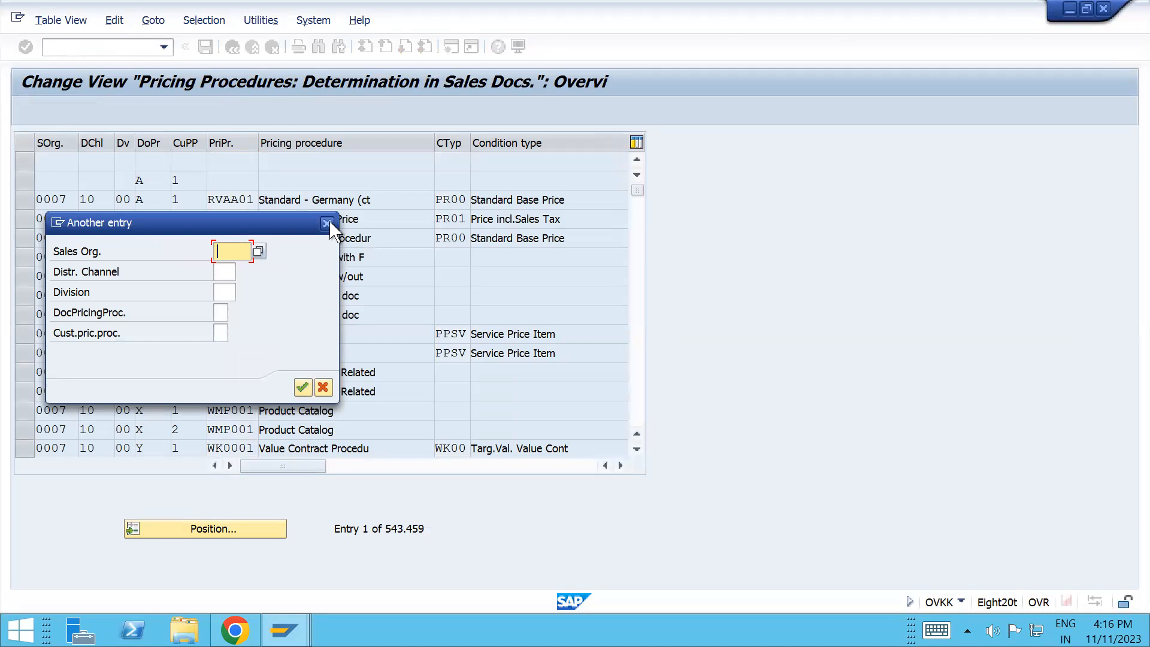
pyautogui.write('t100')
pyautogui.press('Tab')
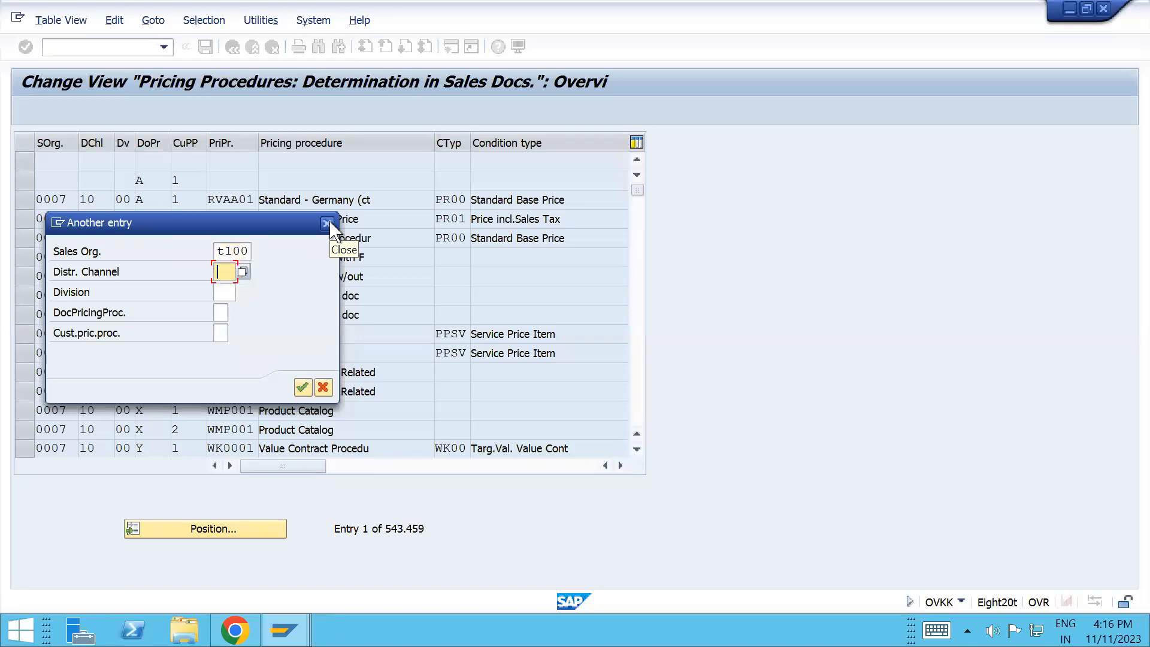
pyautogui.write('01')
pyautogui.press('Tab')
pyautogui.write('01')
pyautogui.press('Return')
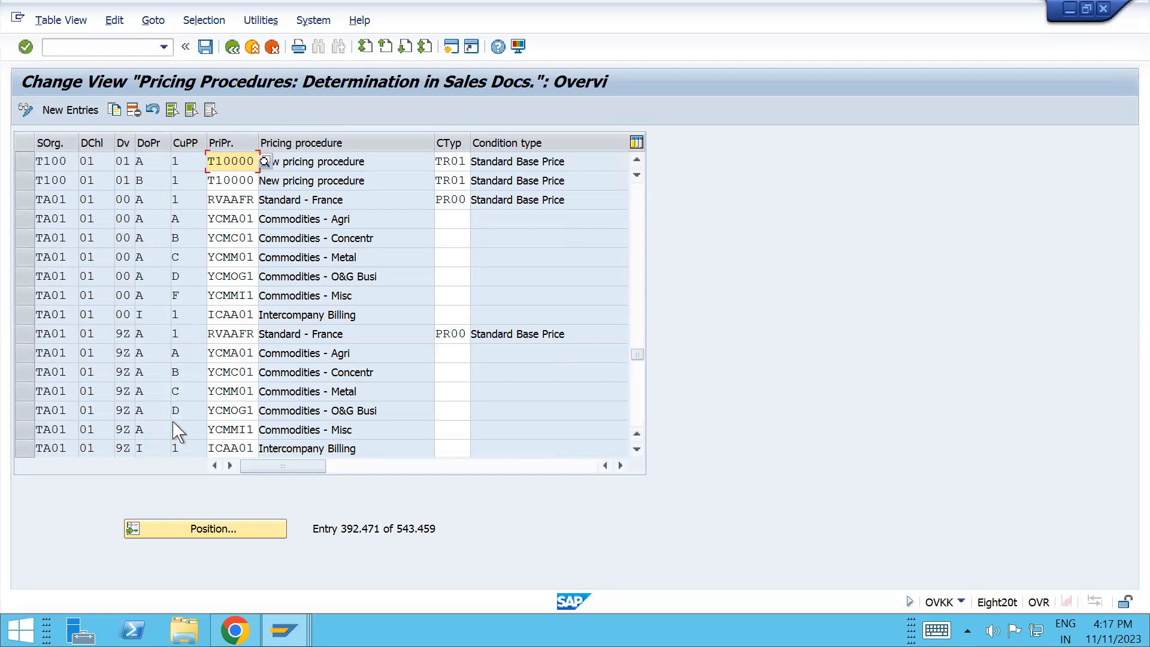
pyautogui.scroll(-1, 174, 425)
pyautogui.scroll(-1, 173, 425)
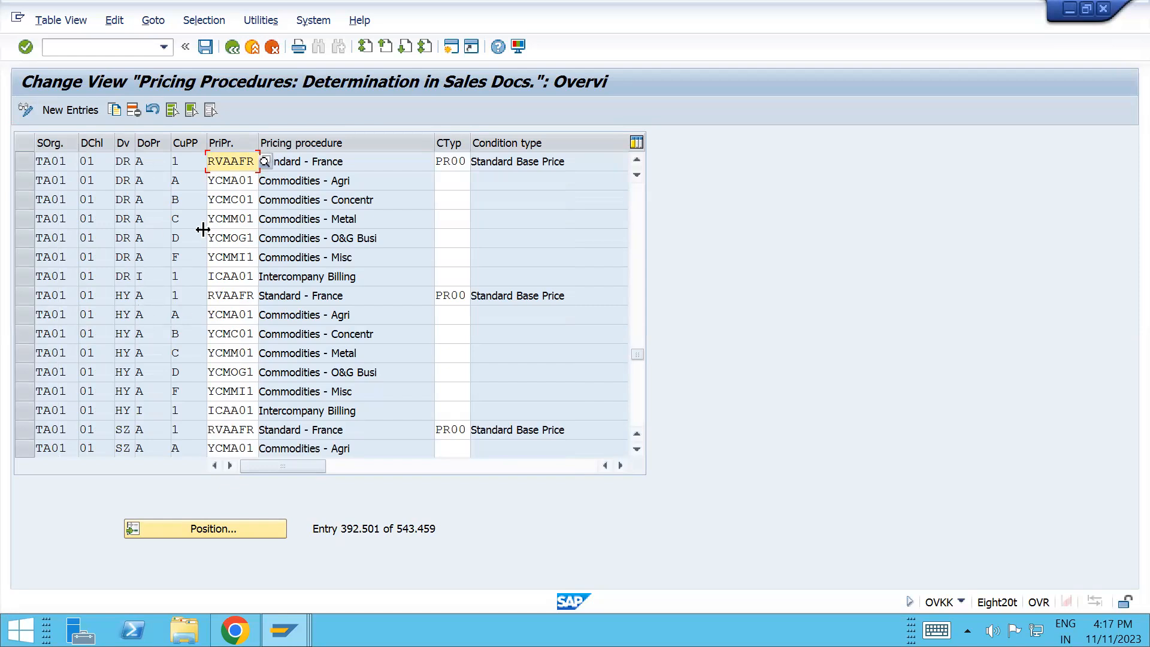
pyautogui.scroll(-1, 183, 395)
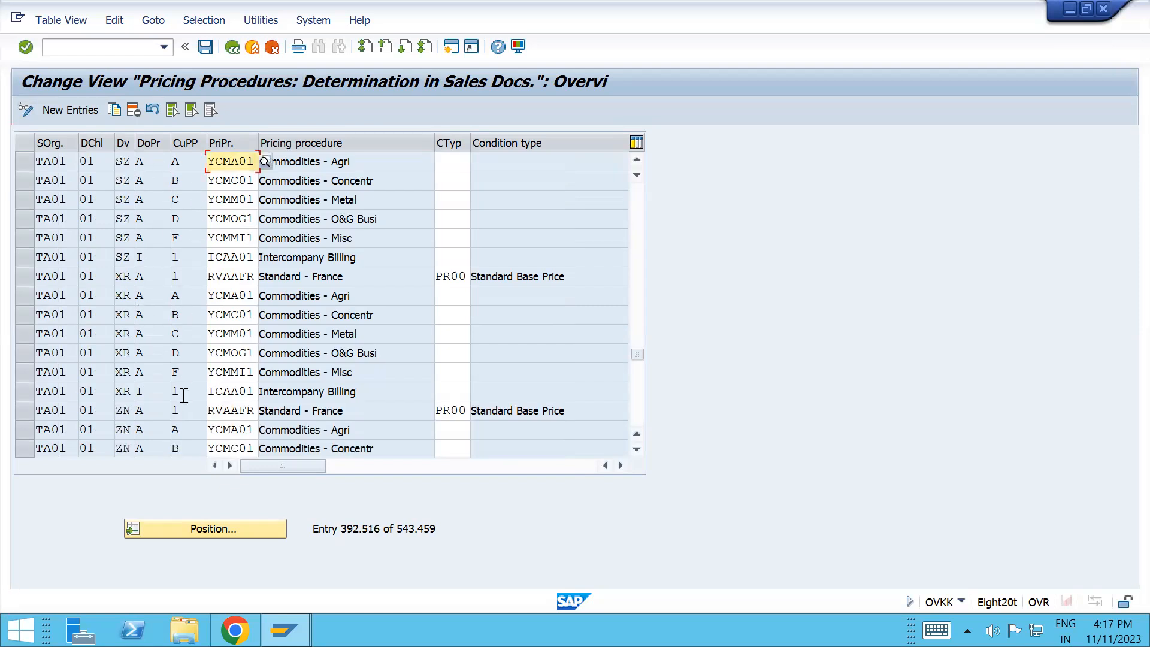
pyautogui.scroll(-3, 184, 395)
pyautogui.scroll(-5, 184, 395)
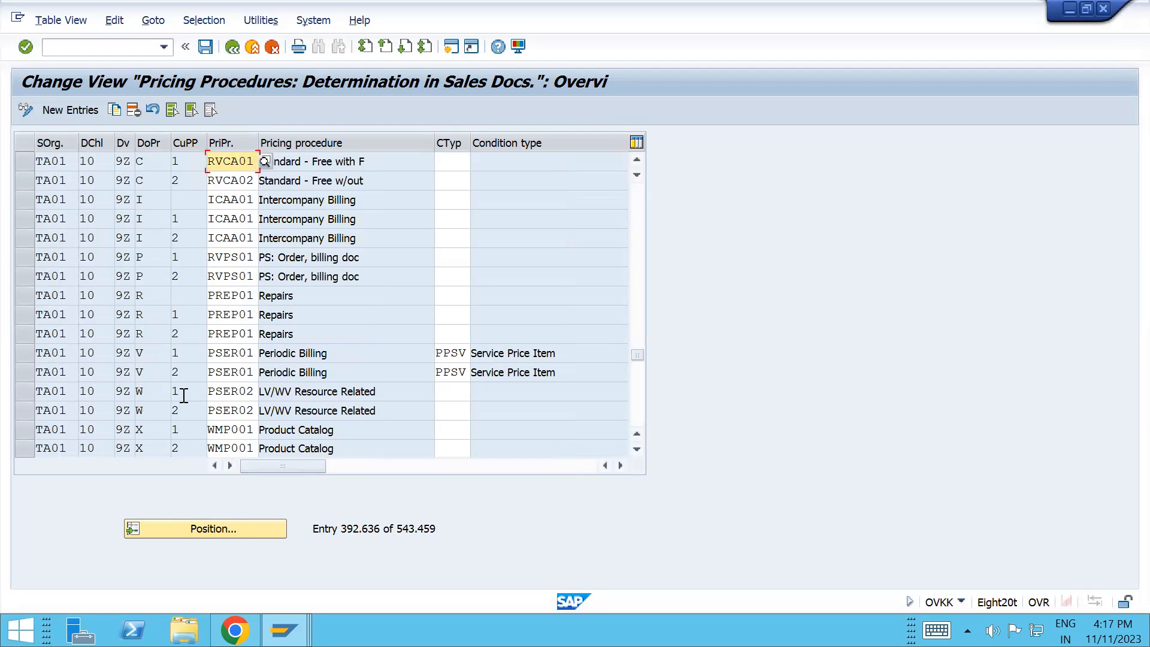
# - Look through the open sessions, including the sales order's item conditions, and try to go back from the TR01 condition record
pyautogui.hotkey('alt', 'Tab')
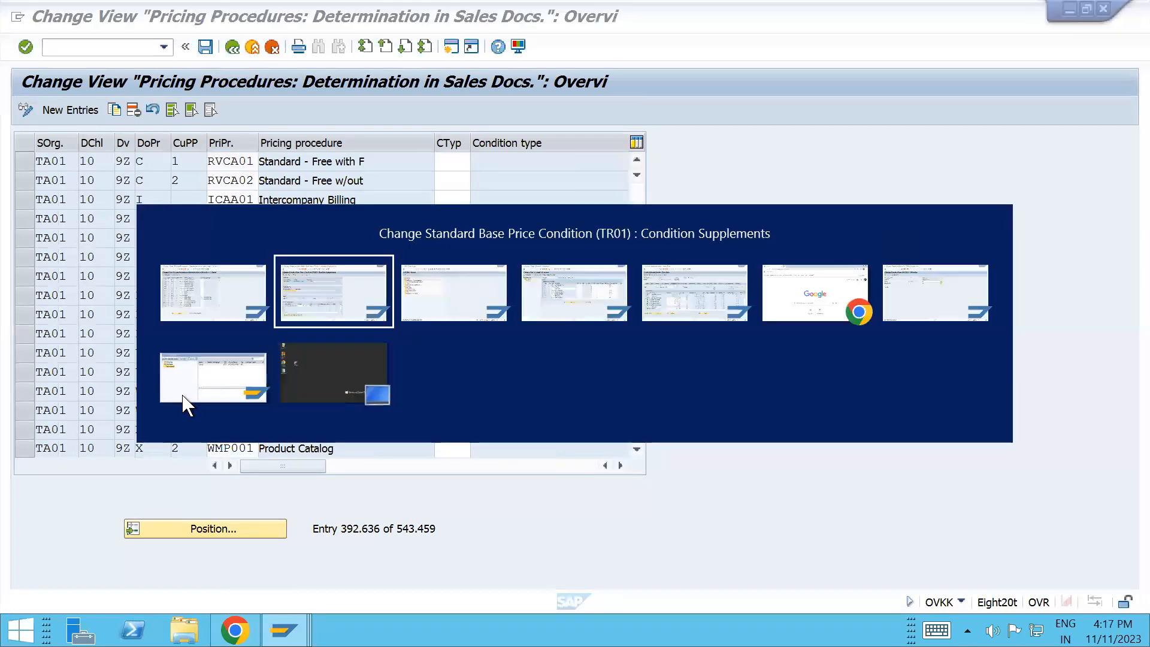
pyautogui.hotkey('alt', 'Tab')
pyautogui.press('Tab')
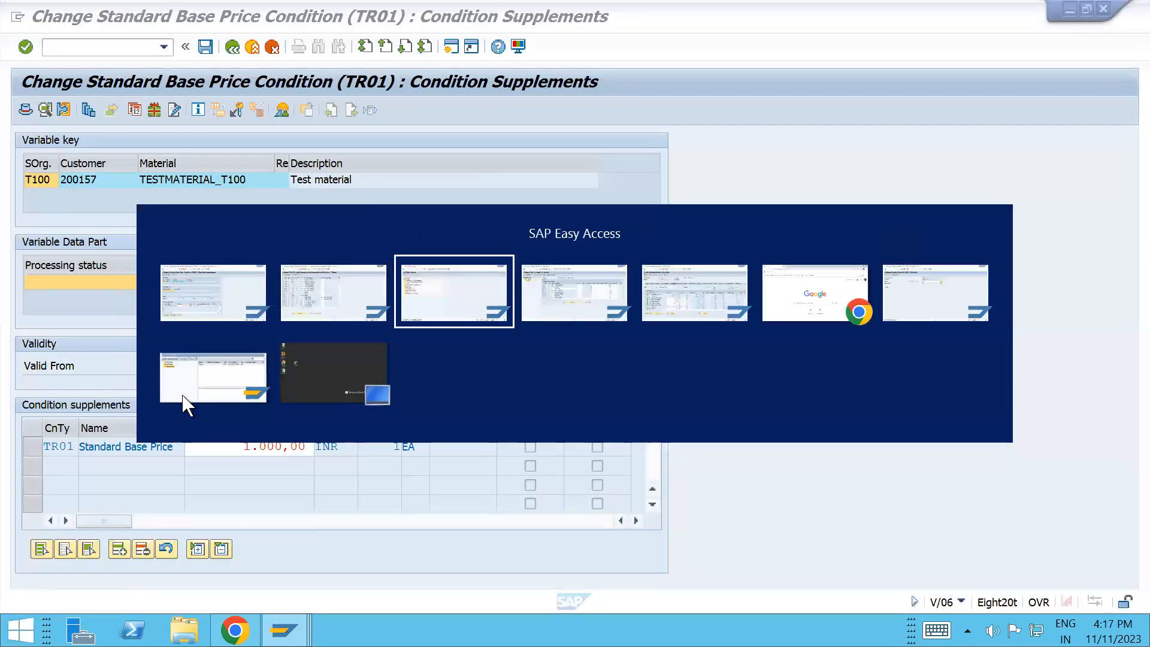
pyautogui.hotkey('alt', 'Tab')
pyautogui.hotkey('alt', 'Tab')
pyautogui.press('Tab')
pyautogui.press('Tab')
pyautogui.press('Tab')
pyautogui.hotkey('alt', 'Tab')
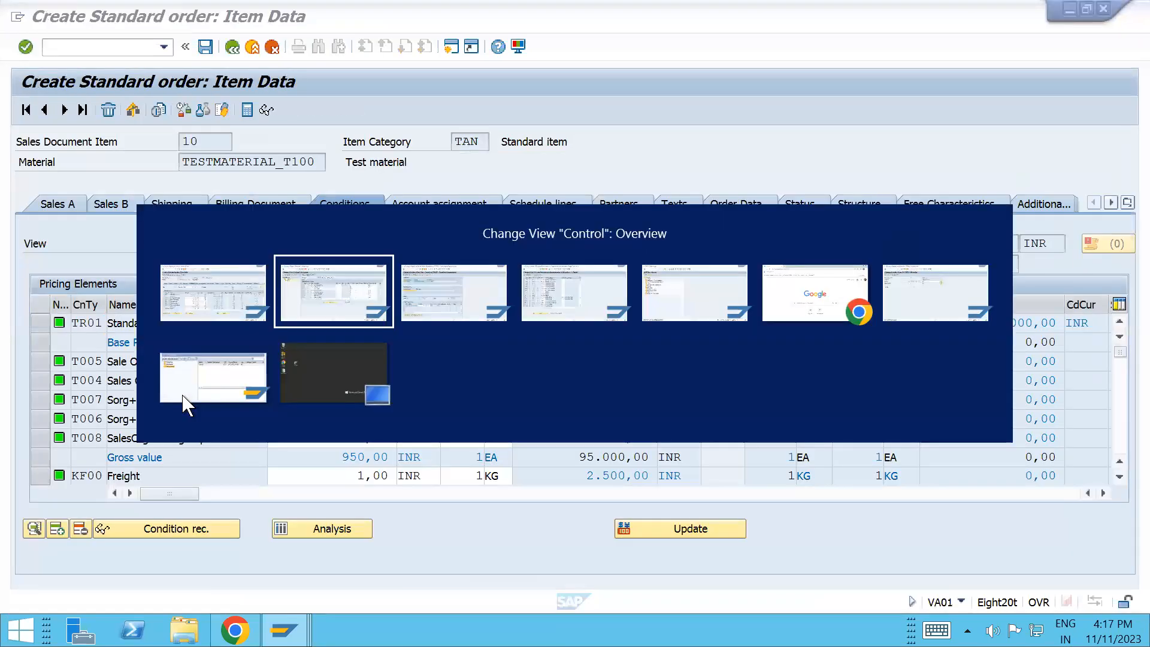
pyautogui.press('Tab')
pyautogui.click(232, 48)
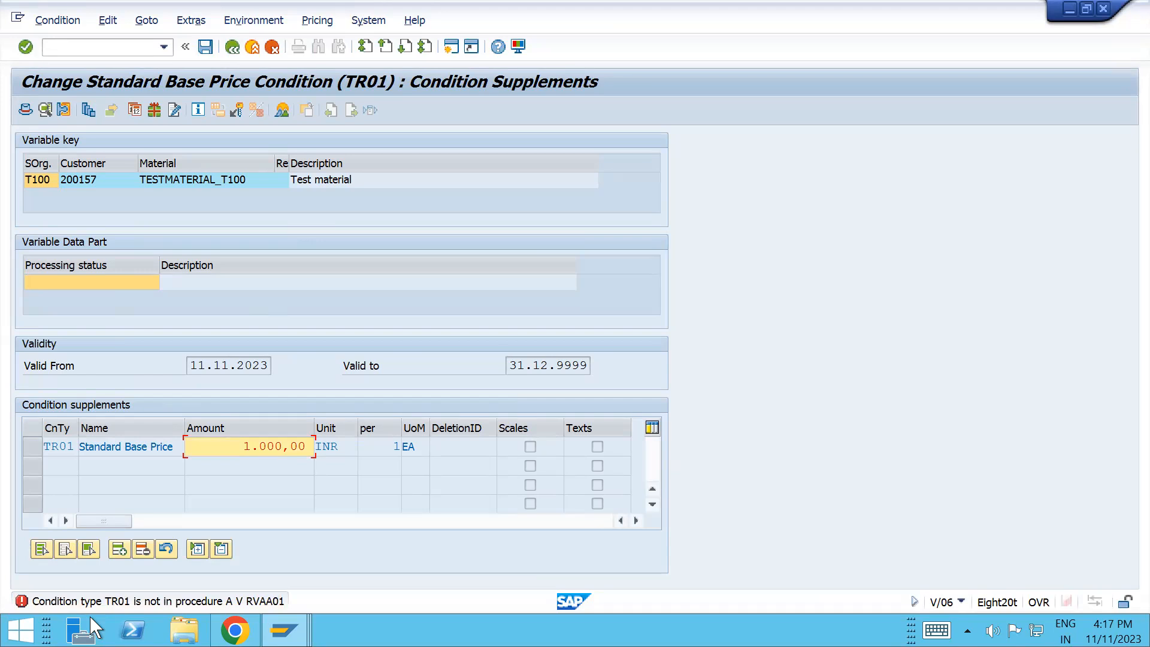
# - Switch past the sales order item and the RVAA01 control steps to the pricing procedure determination overview
pyautogui.hotkey('alt', 'Tab')
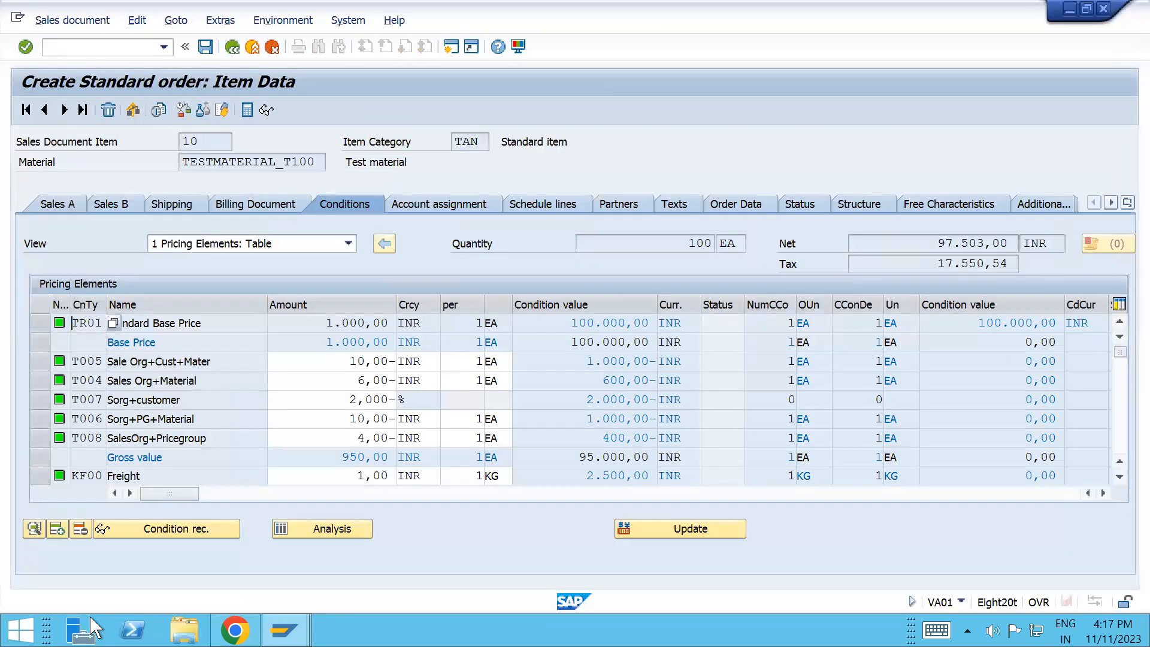
pyautogui.hotkey('alt', 'Tab')
pyautogui.hotkey('alt', 'Tab')
pyautogui.hotkey('alt', 'Tab')
pyautogui.hotkey('alt', 'Tab')
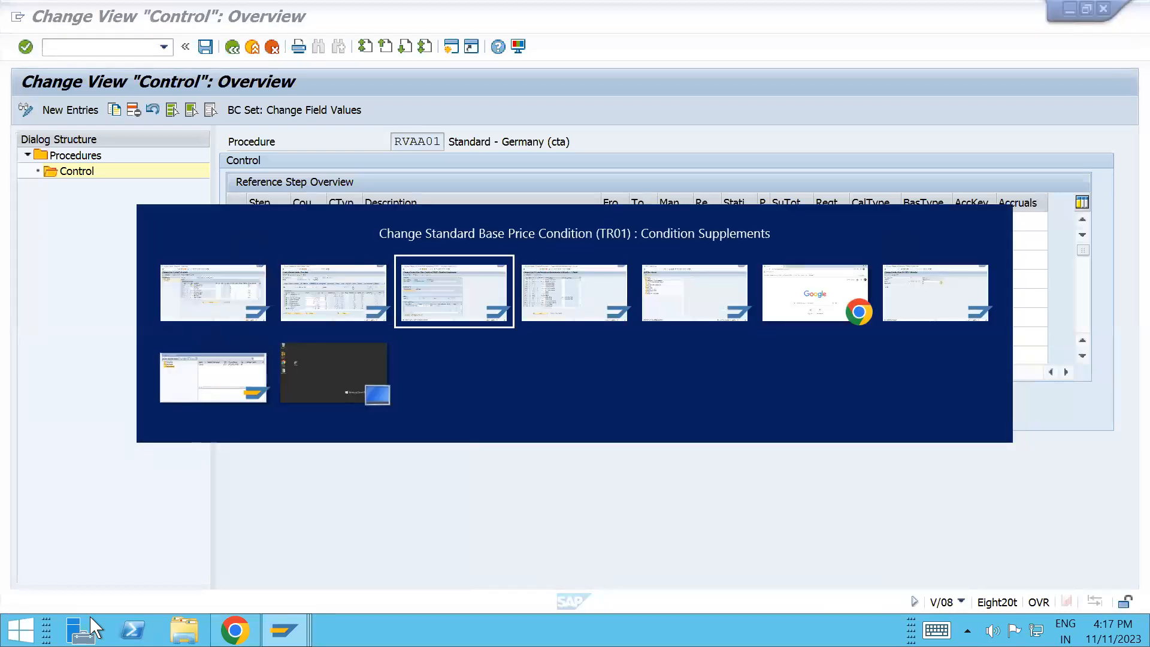
pyautogui.hotkey('alt', 'Tab')
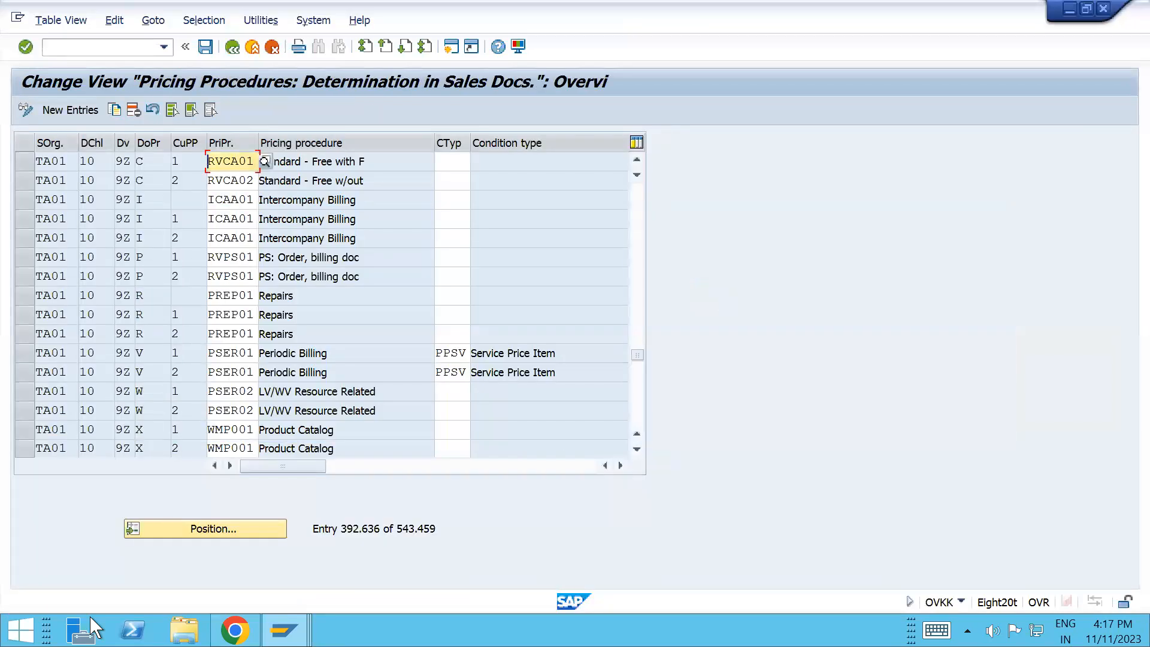
# - Examine further pricing procedure determination entries for sales organization TA01 and distribution channel 10
pyautogui.press('pagedown')
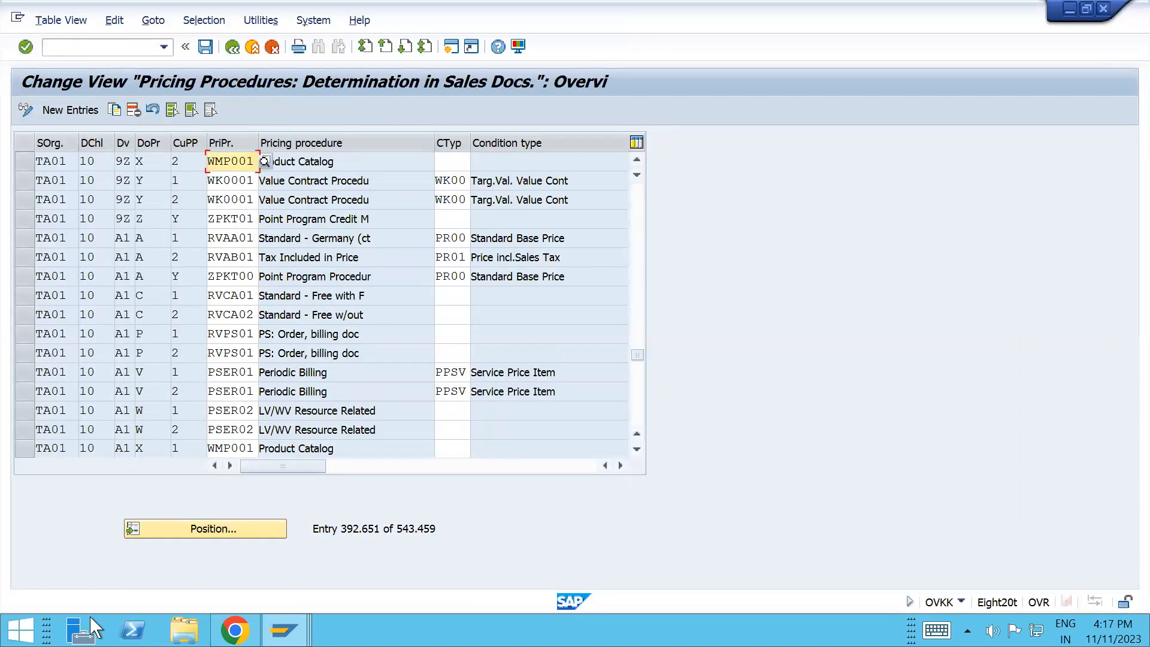
pyautogui.press('pagedown')
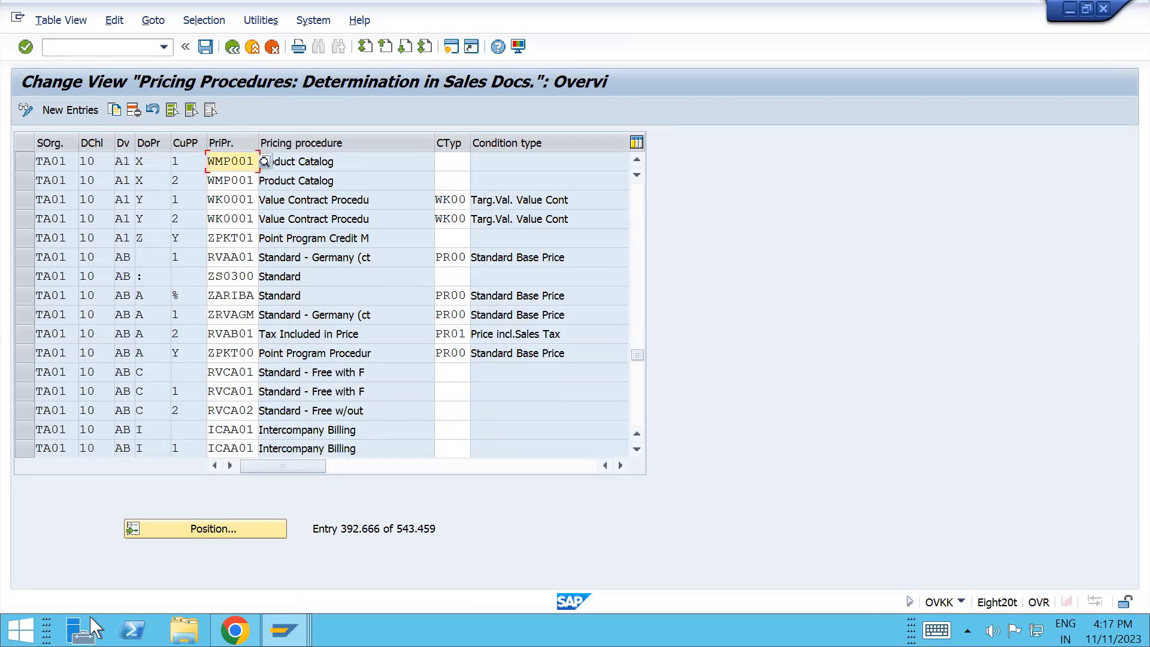
pyautogui.press('pagedown')
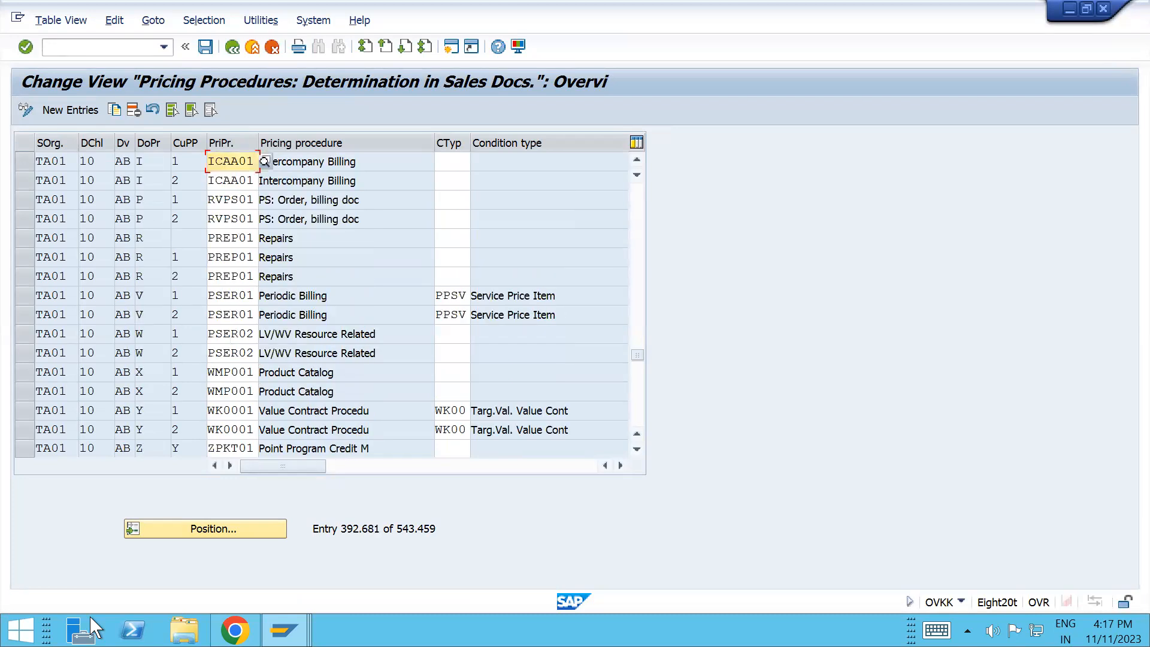
pyautogui.click(206, 531)
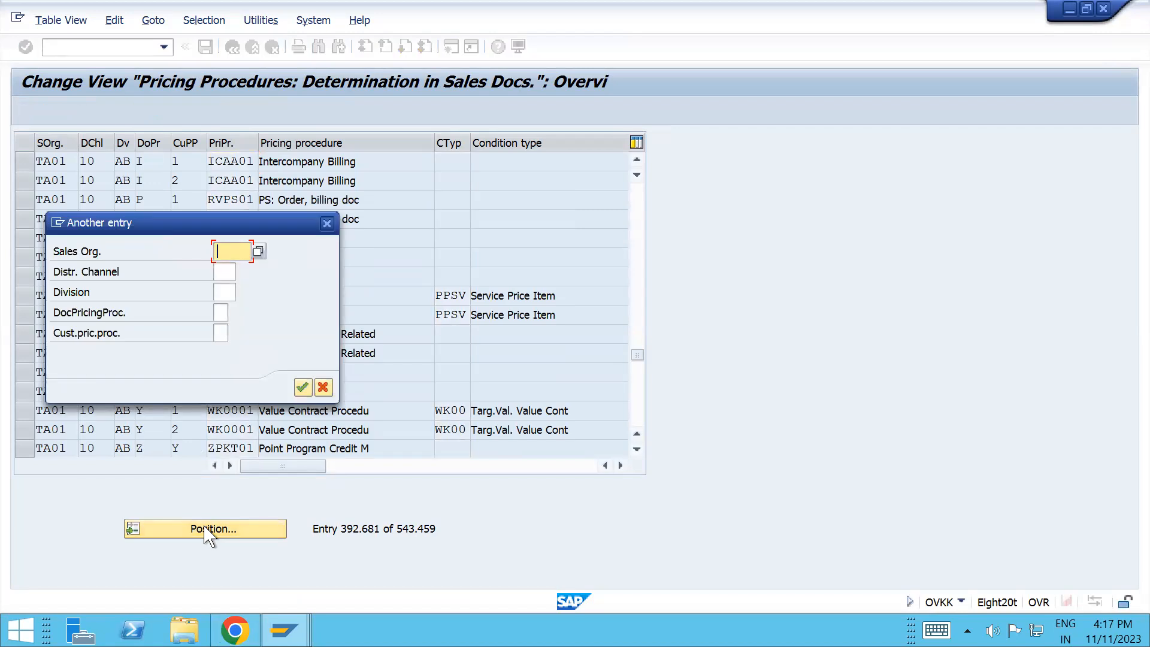
pyautogui.click(327, 223)
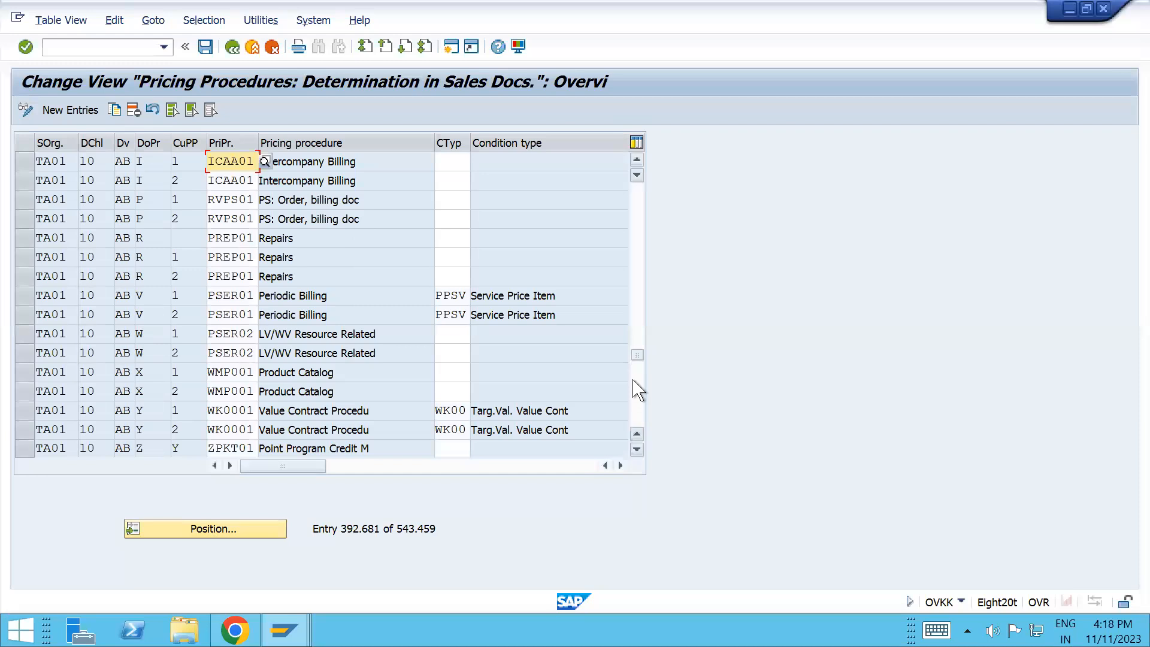
pyautogui.scroll(3, 635, 386)
pyautogui.scroll(-3, 640, 341)
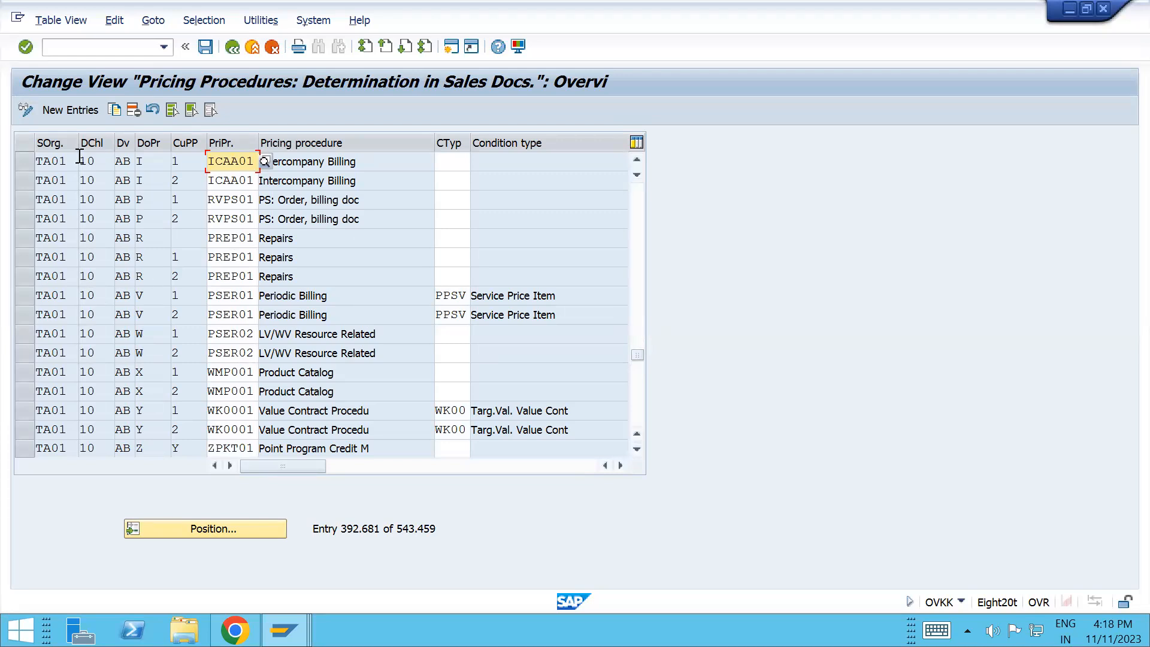
# - Start a new determination entry with sales organization T100, distribution channel 01, division 01, document pricing procedure A and customer pricing procedure V
pyautogui.click(69, 109)
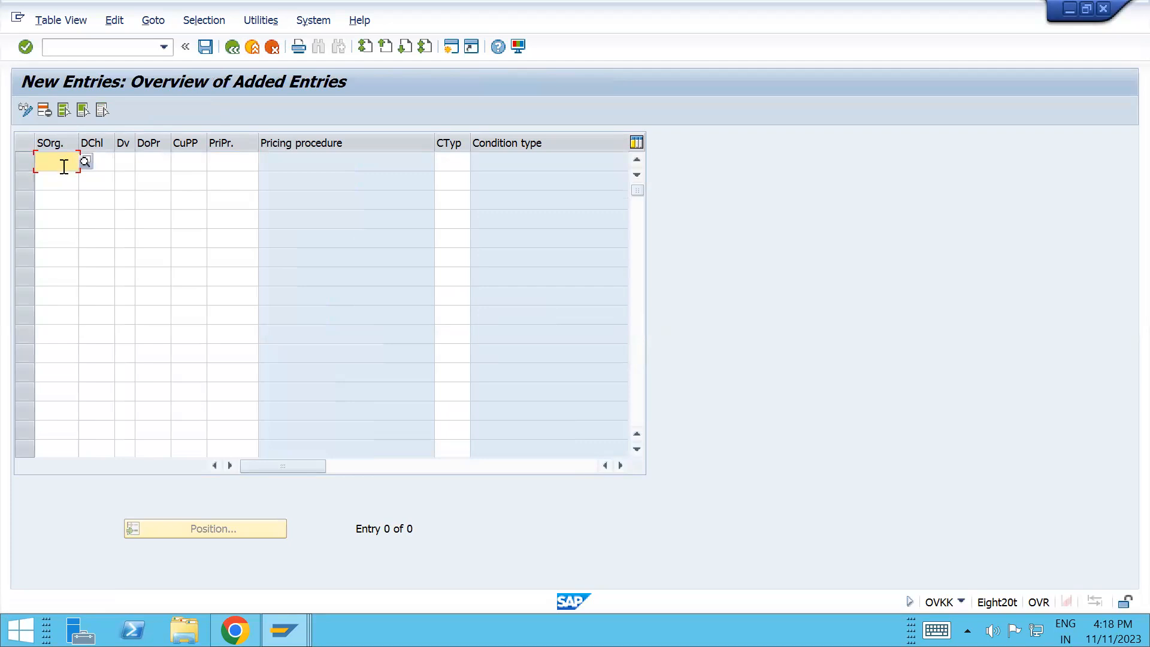
pyautogui.write('t100 01')
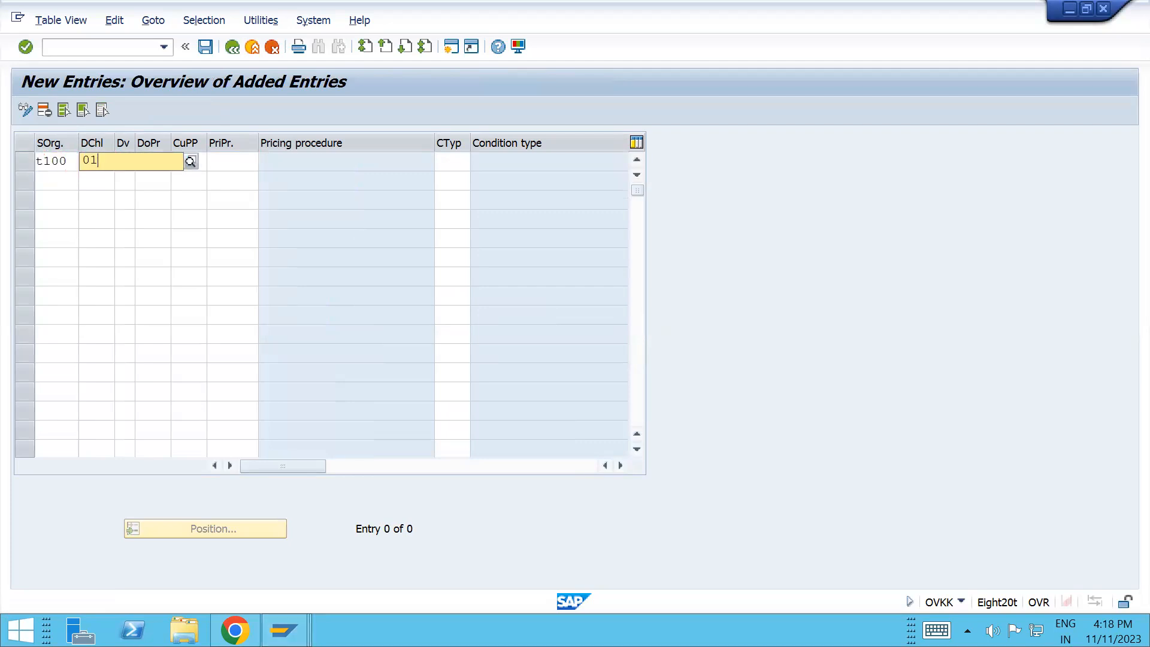
pyautogui.write(' 01 A')
pyautogui.press('Tab')
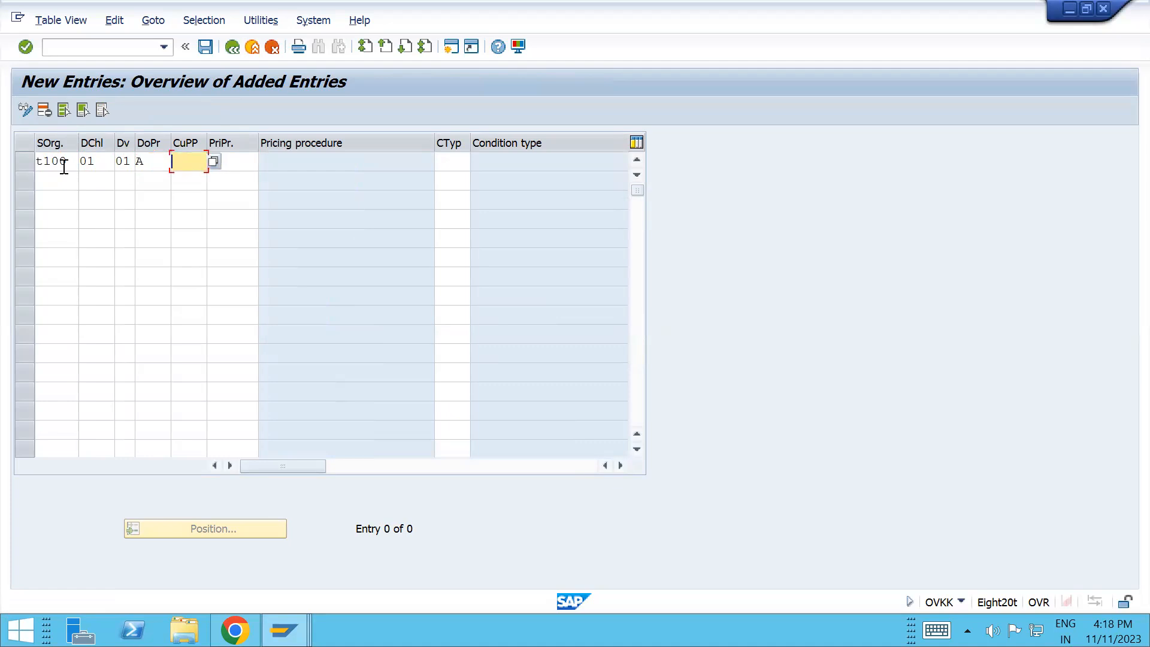
pyautogui.write('v')
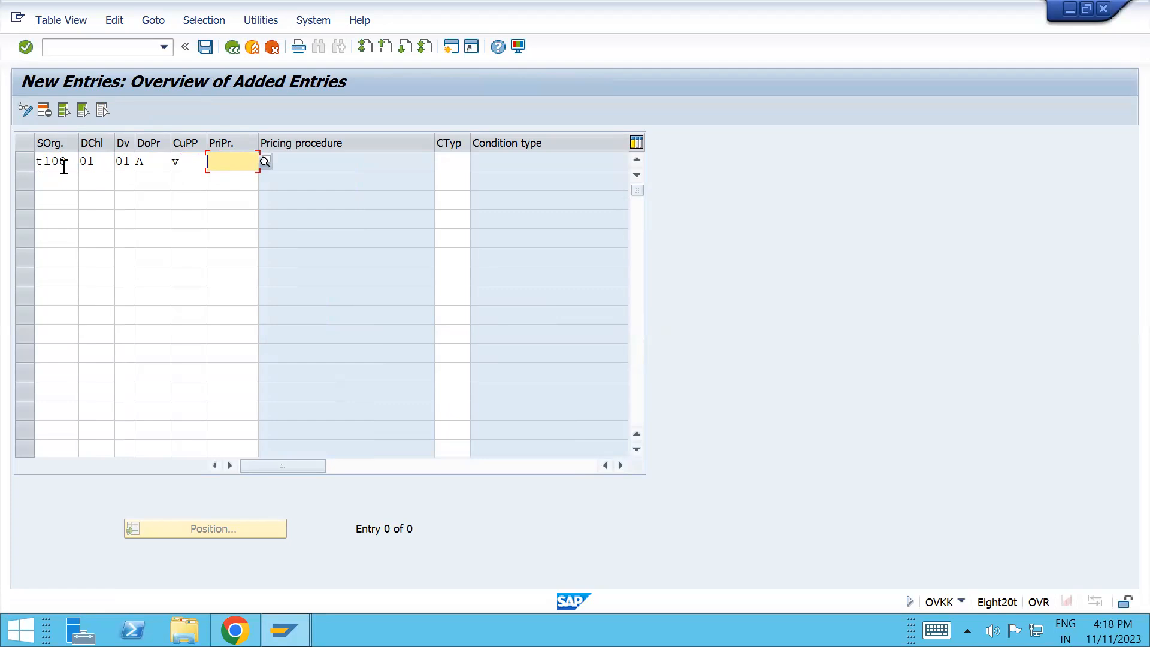
pyautogui.write('R')
# - Check the sales order's item conditions, the RVAA01 control steps and the TR01 condition record for the pricing procedure to use
pyautogui.hotkey('alt', 'Tab')
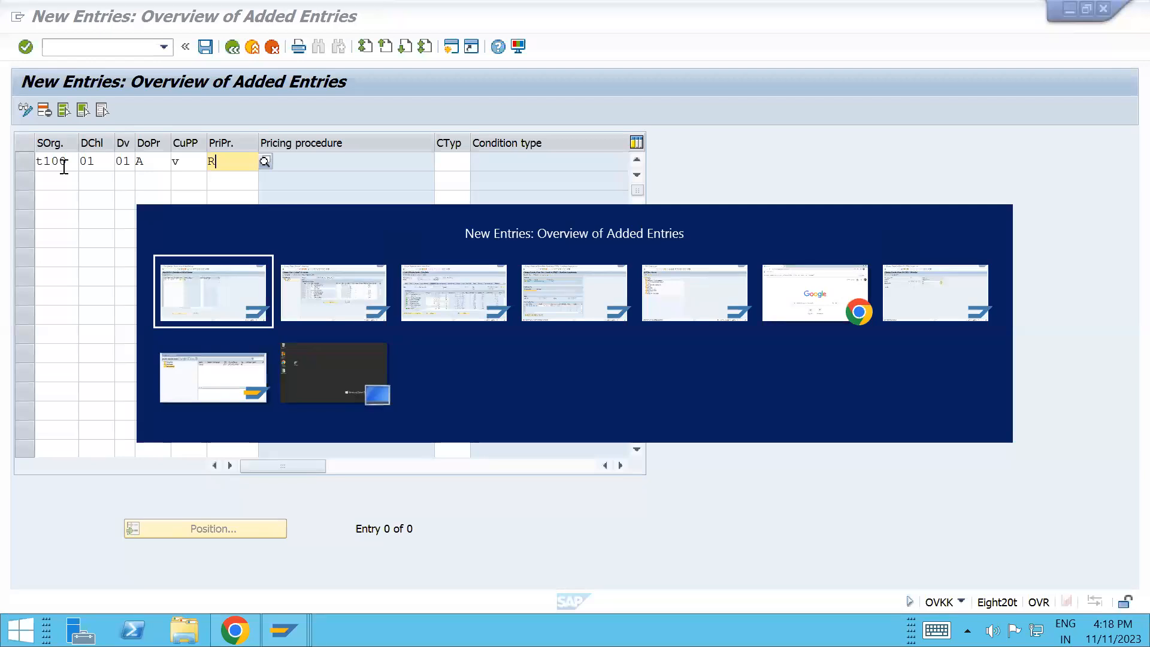
pyautogui.press('Tab')
pyautogui.press('Tab')
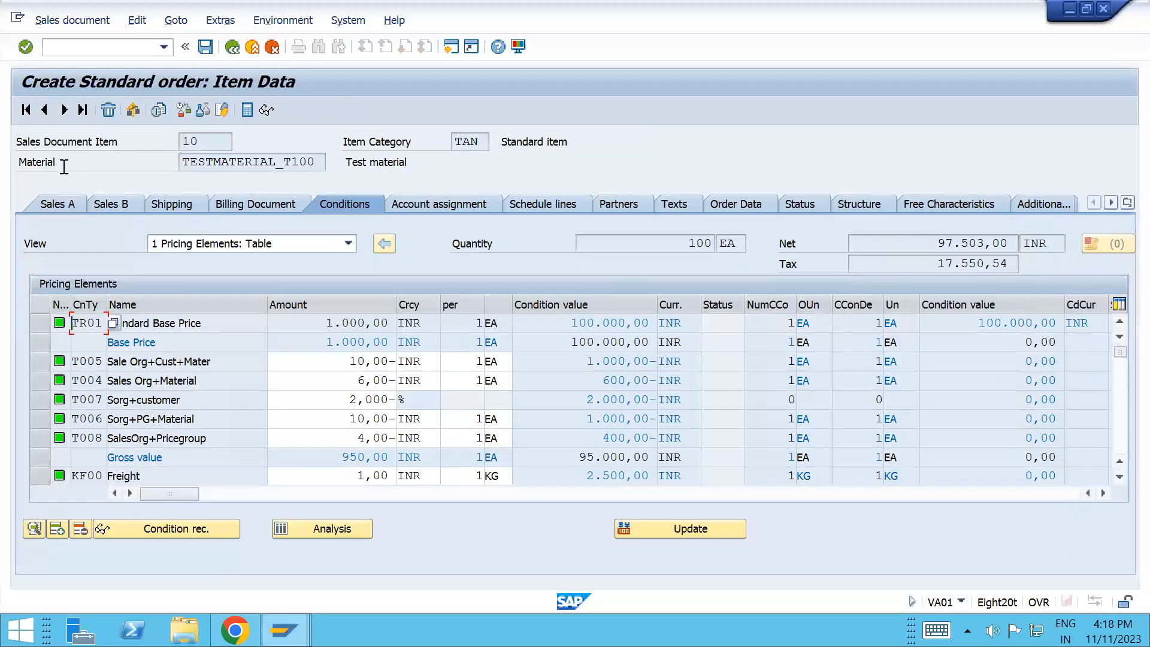
pyautogui.hotkey('alt', 'Tab')
pyautogui.press('Tab')
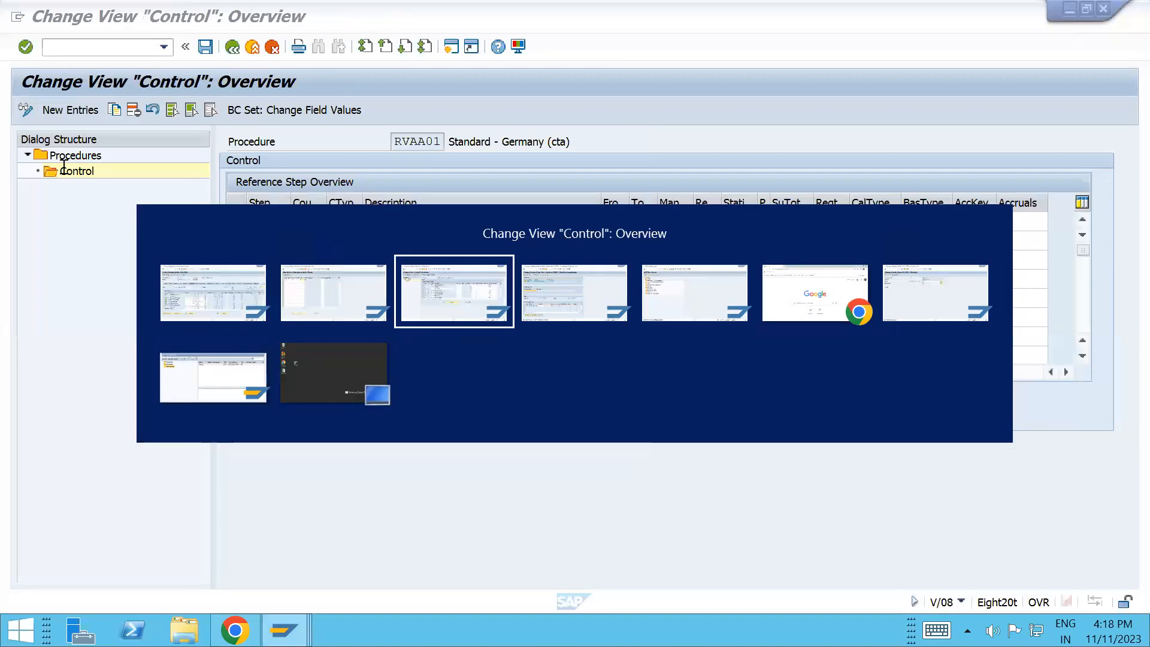
pyautogui.press('Tab')
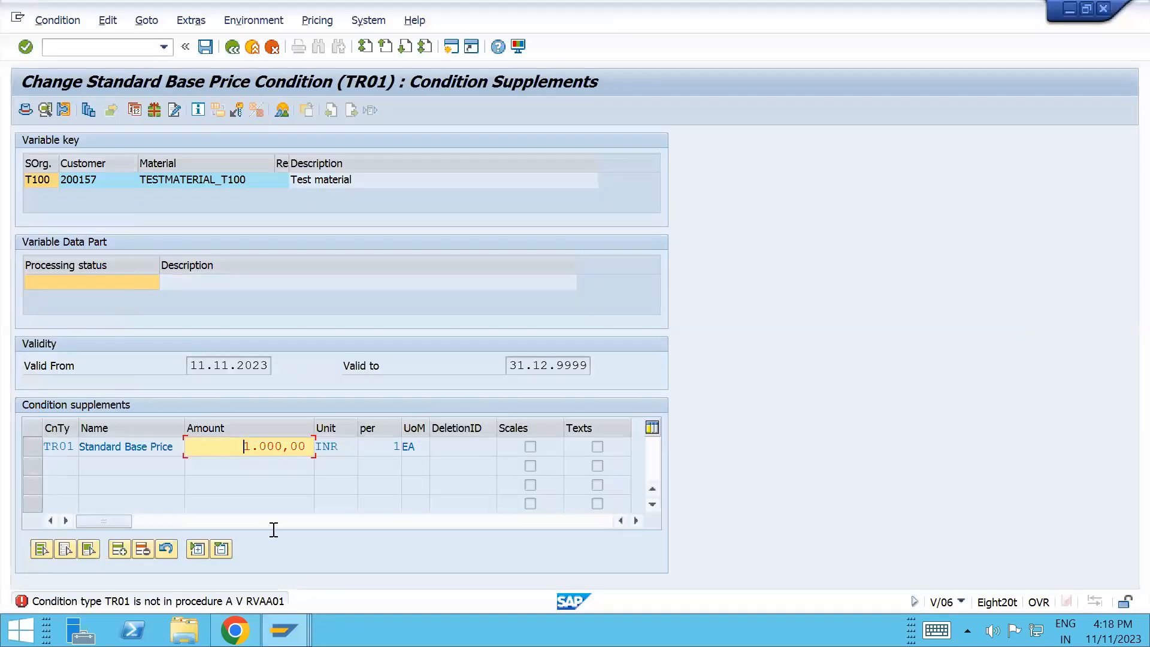
# - Return to the new determination entry, set its pricing procedure to RVAA01 and try condition type TR01
pyautogui.hotkey('alt', 'Tab')
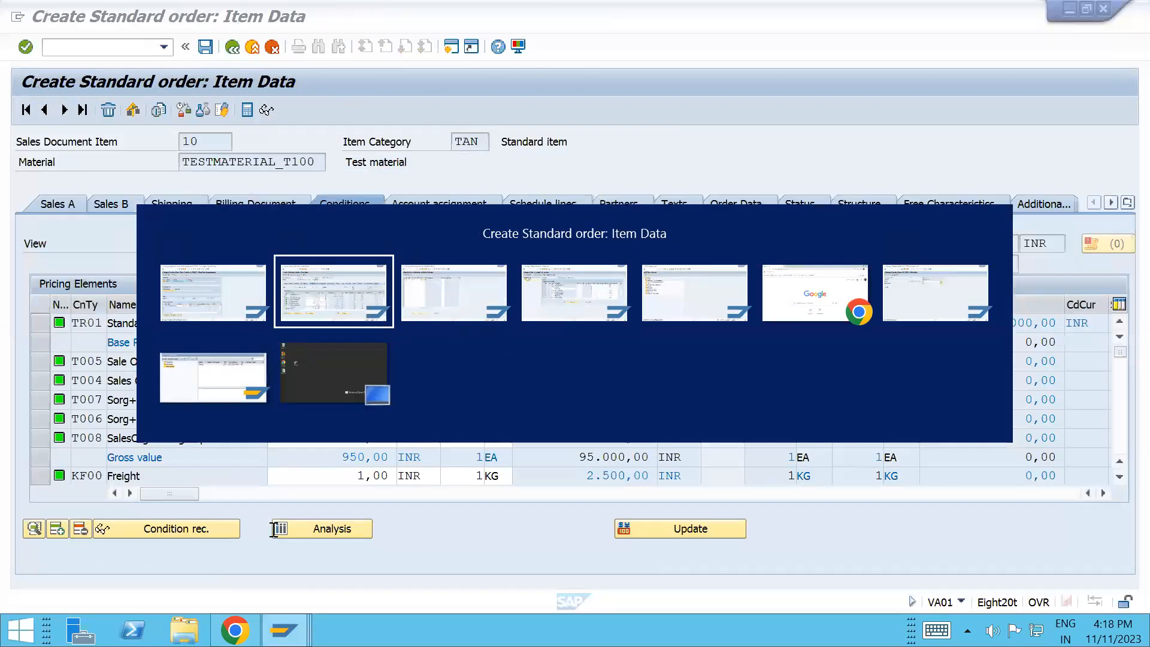
pyautogui.press('Tab')
pyautogui.write('RVaa')
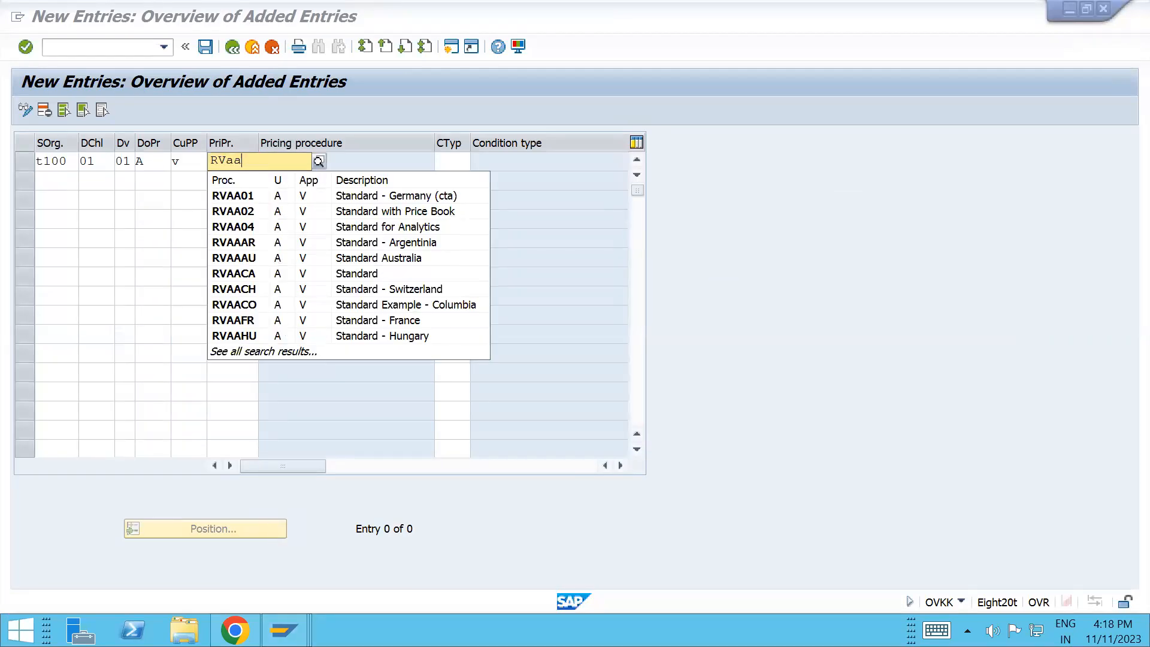
pyautogui.press('Down')
pyautogui.press('Tab')
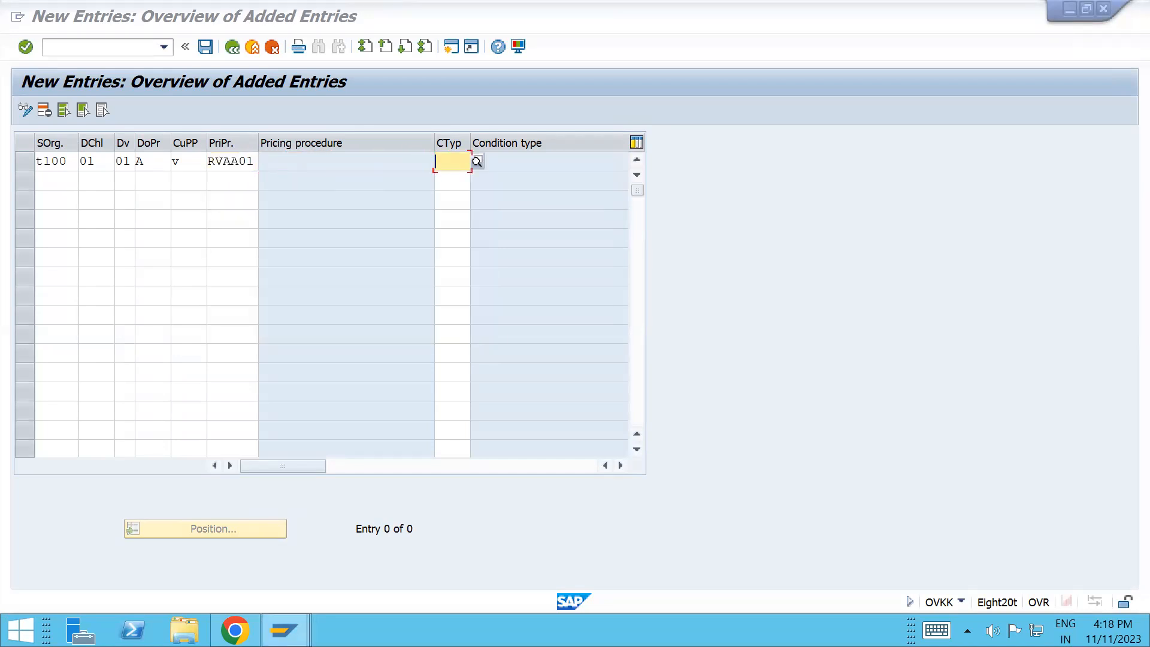
pyautogui.write('TR01')
pyautogui.press('Return')
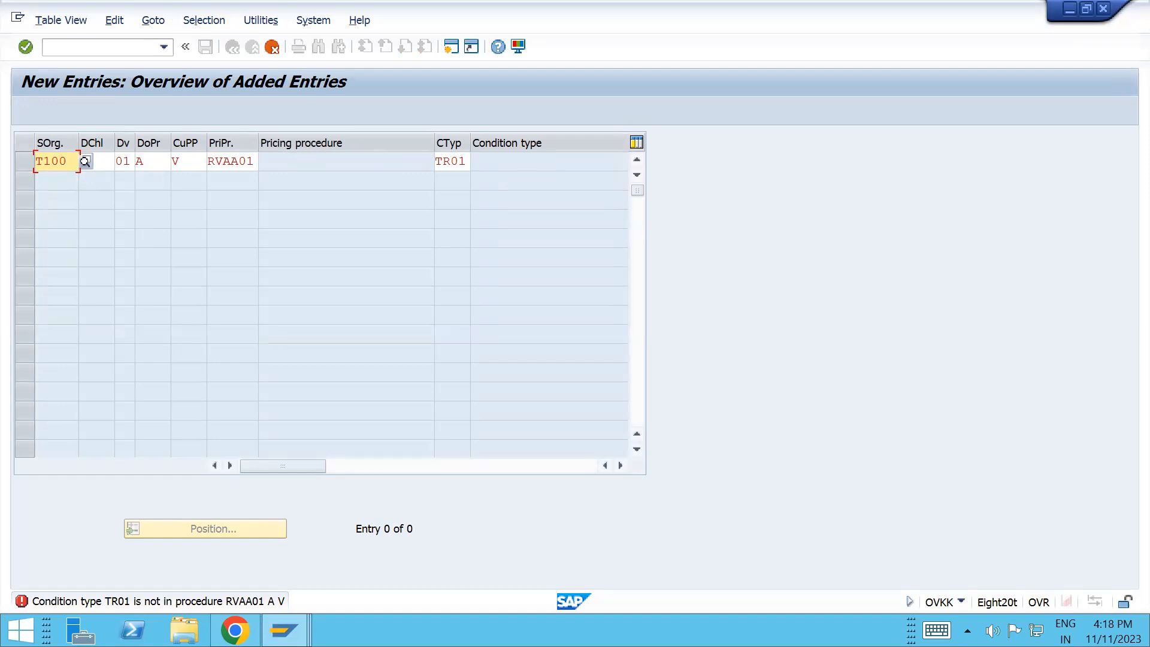
# - Clear the condition type from the new T100 entry and save the entry to customizing request FE8K904451
pyautogui.click(457, 163)
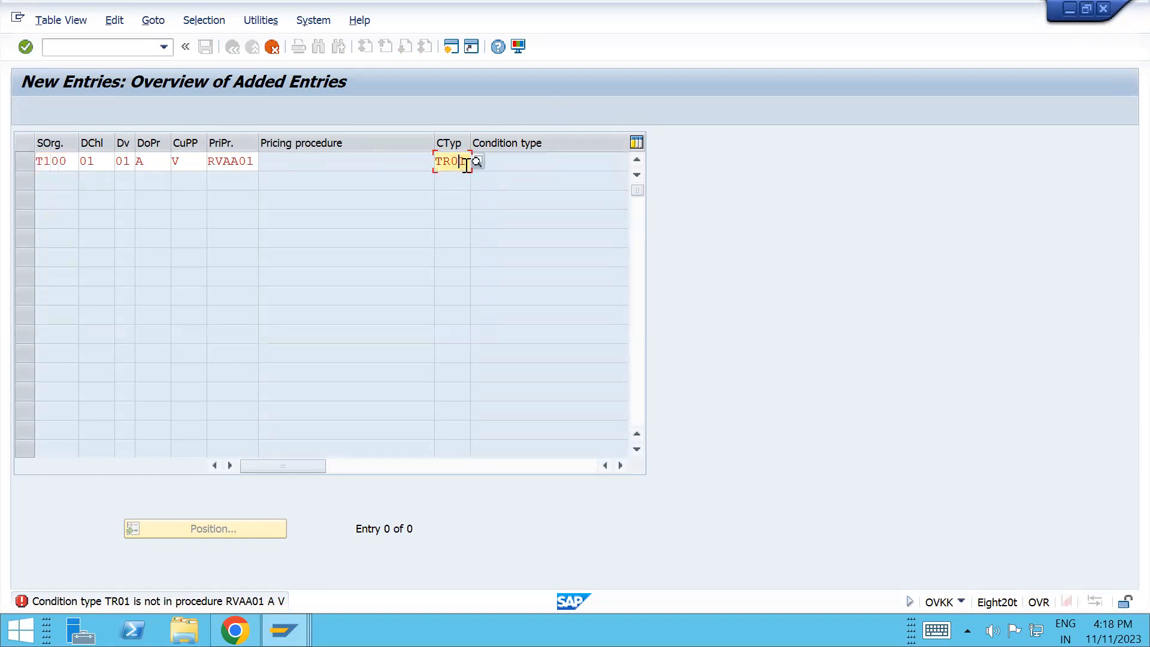
pyautogui.press('BackSpace')
pyautogui.press('BackSpace')
pyautogui.press('BackSpace')
pyautogui.press('BackSpace')
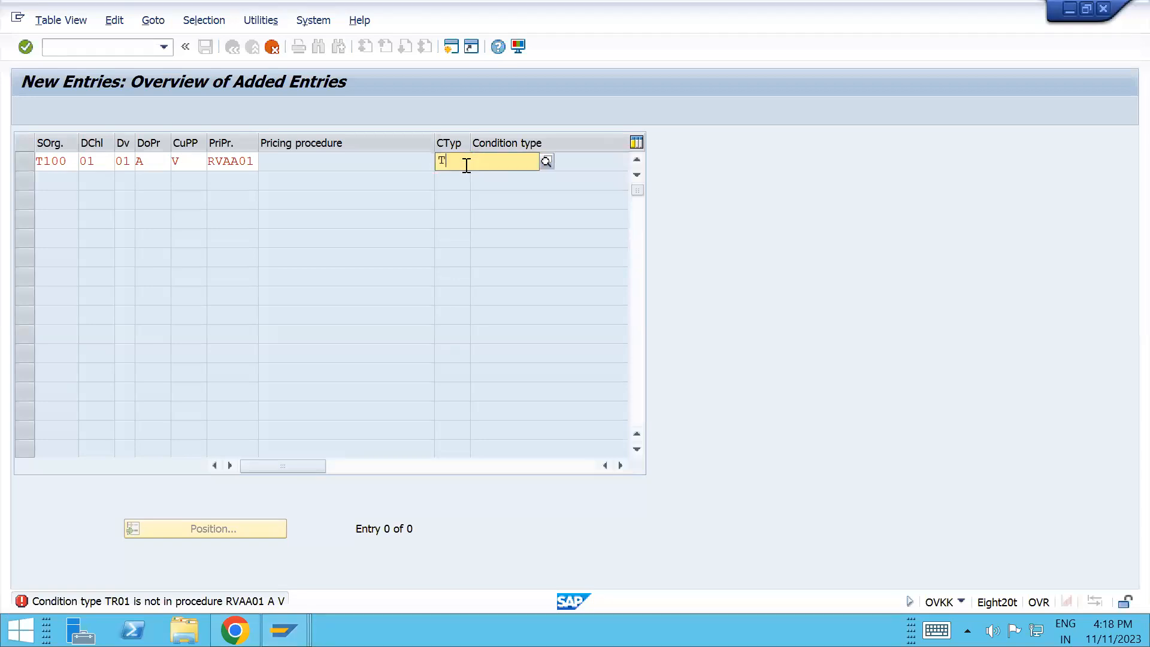
pyautogui.press('Return')
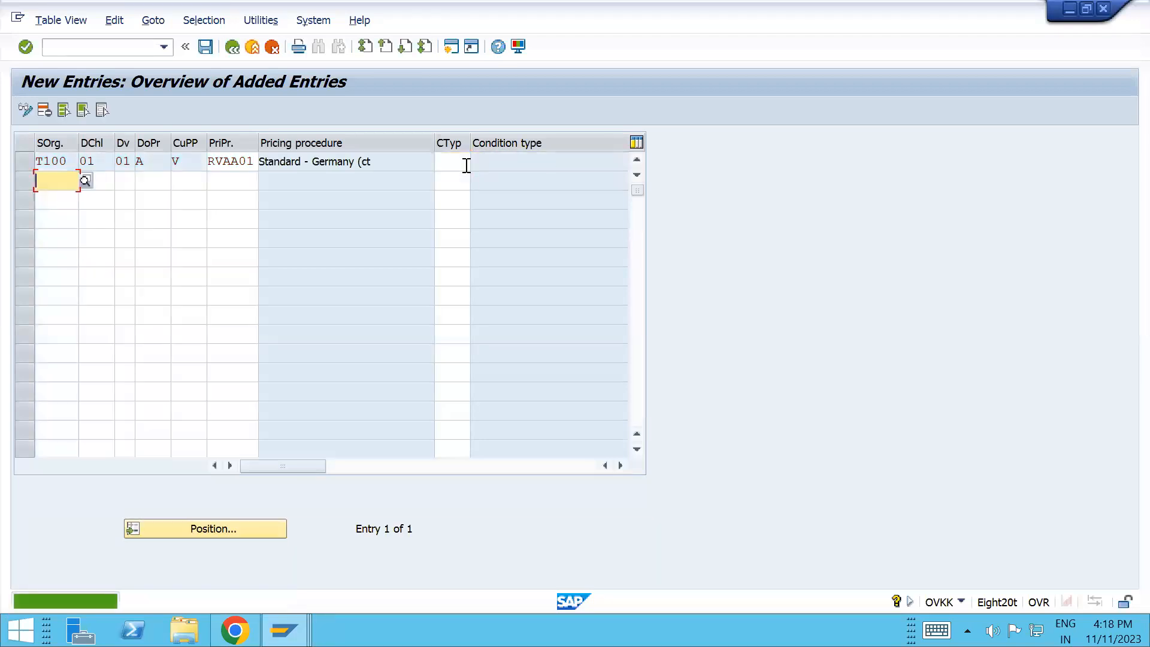
pyautogui.hotkey('ctrl', 's')
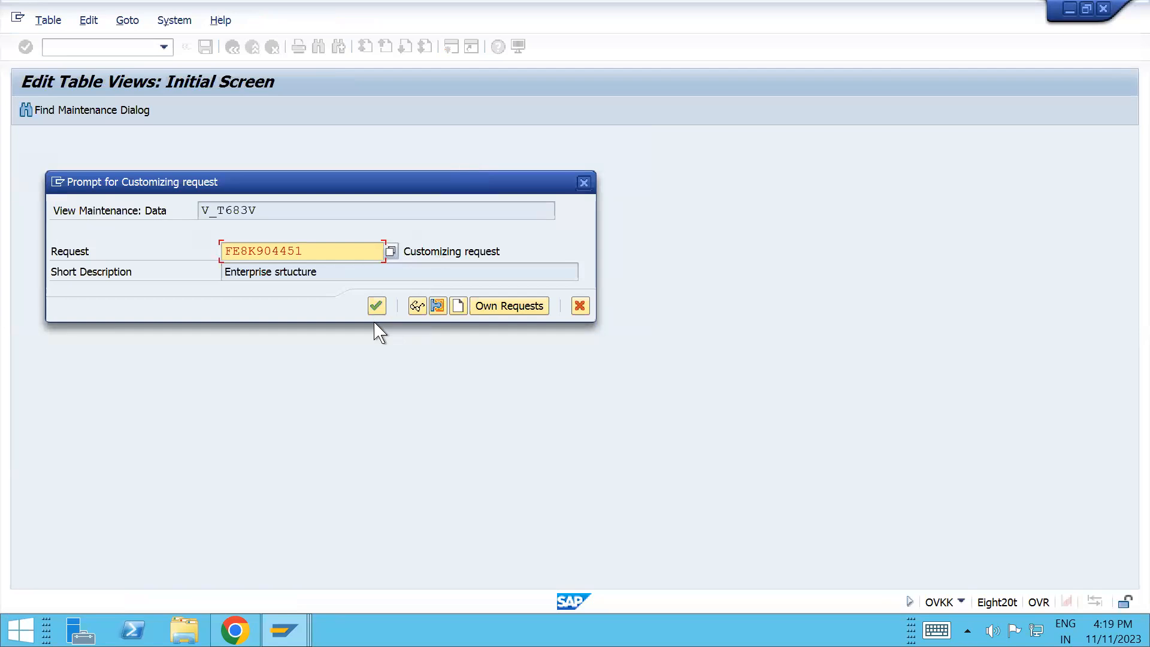
pyautogui.click(376, 307)
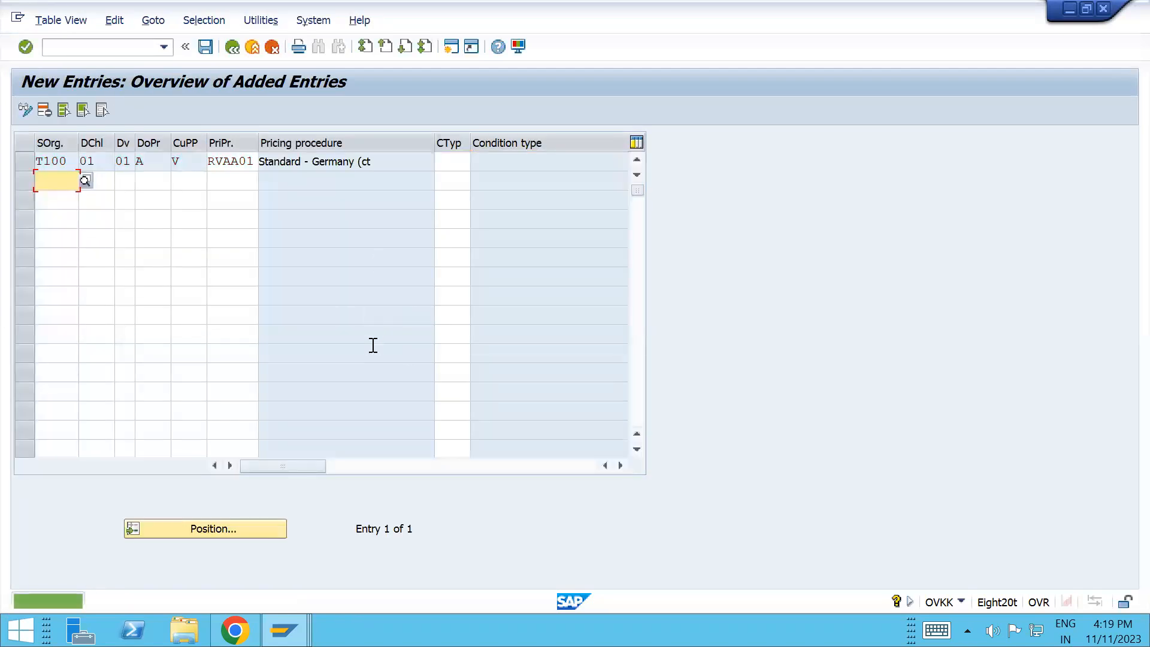
# - Compare the TR01 record's condition supplements with the saved T100 pricing procedure determination entry
pyautogui.hotkey('alt', 'Tab')
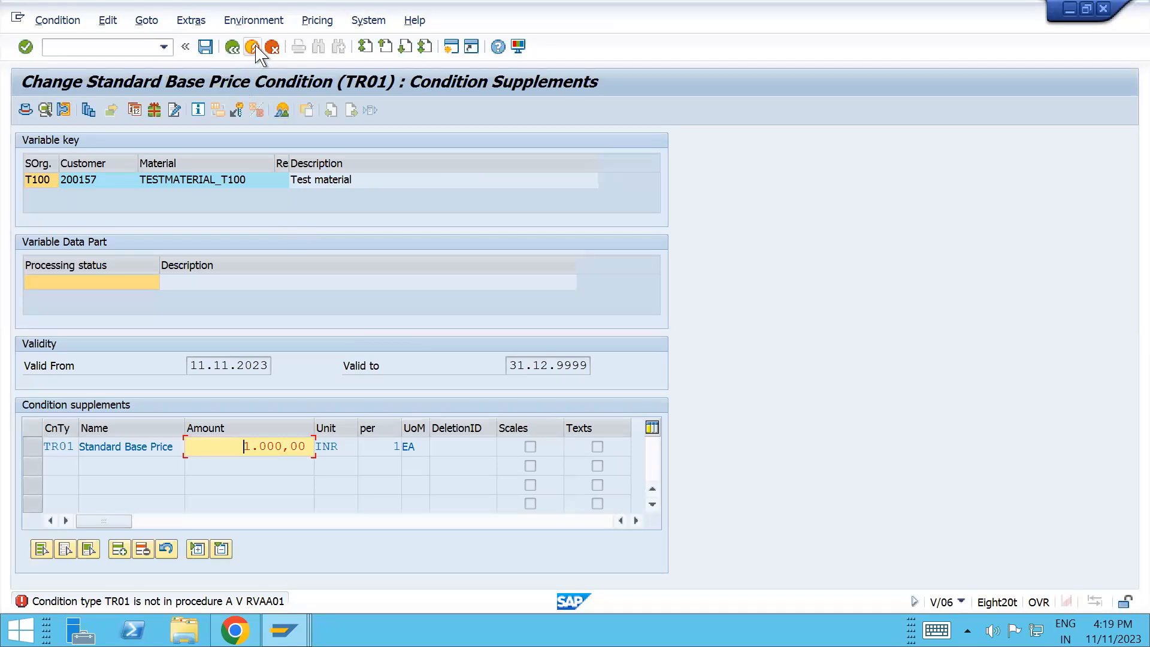
pyautogui.click(233, 48)
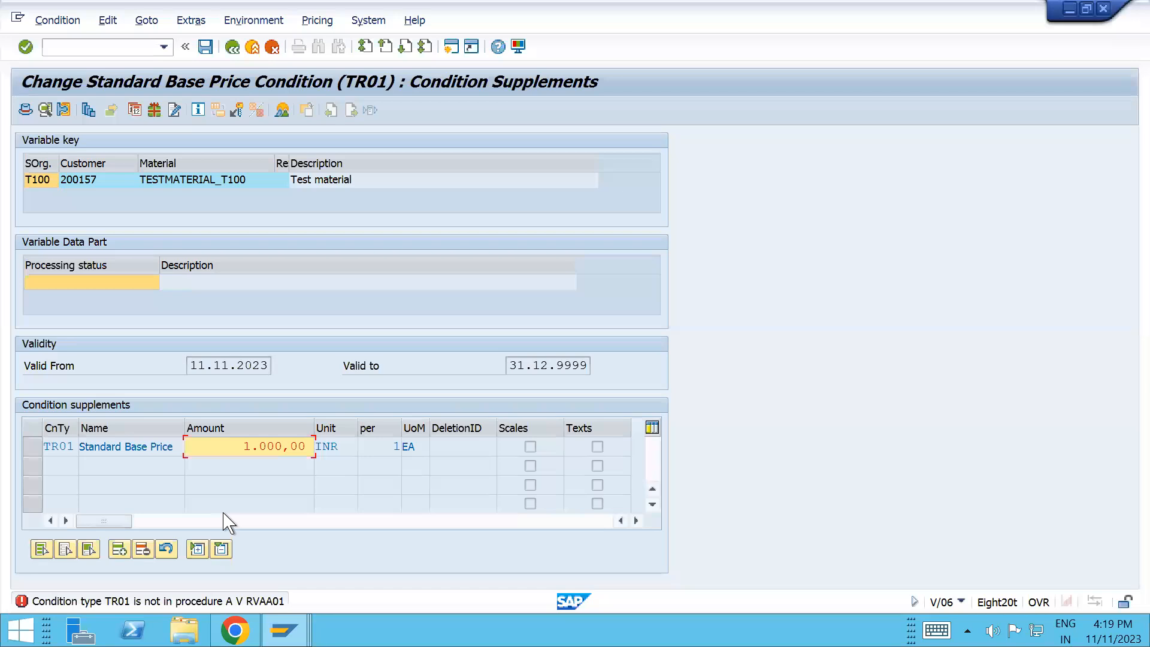
pyautogui.hotkey('alt', 'Tab')
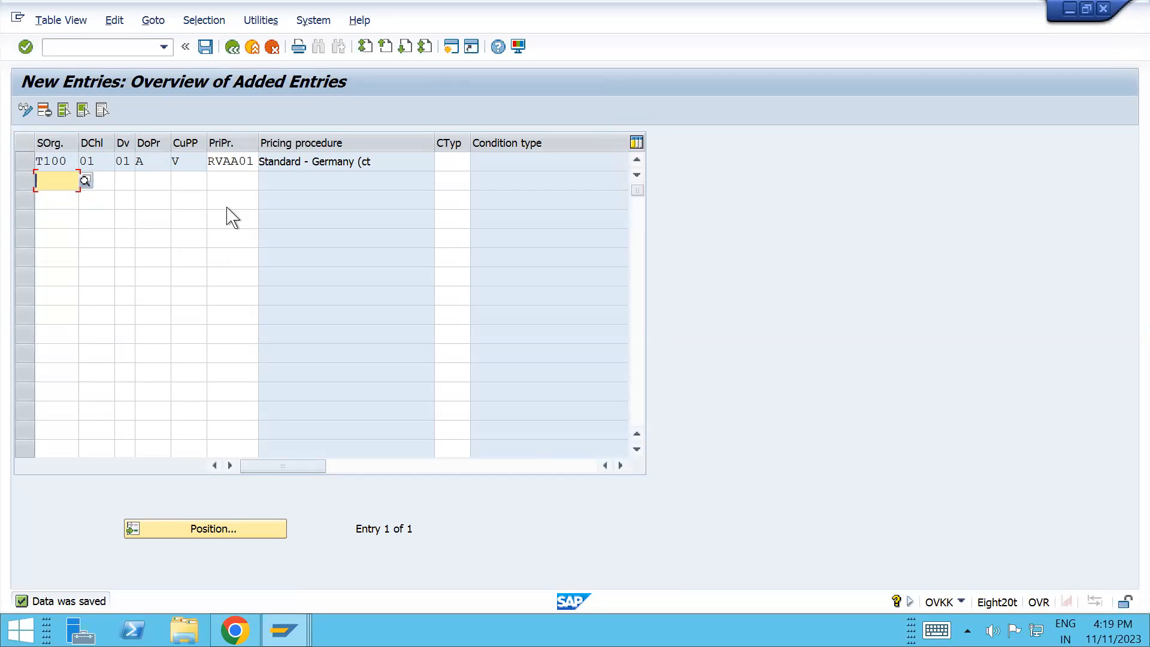
pyautogui.hotkey('alt', 'Tab')
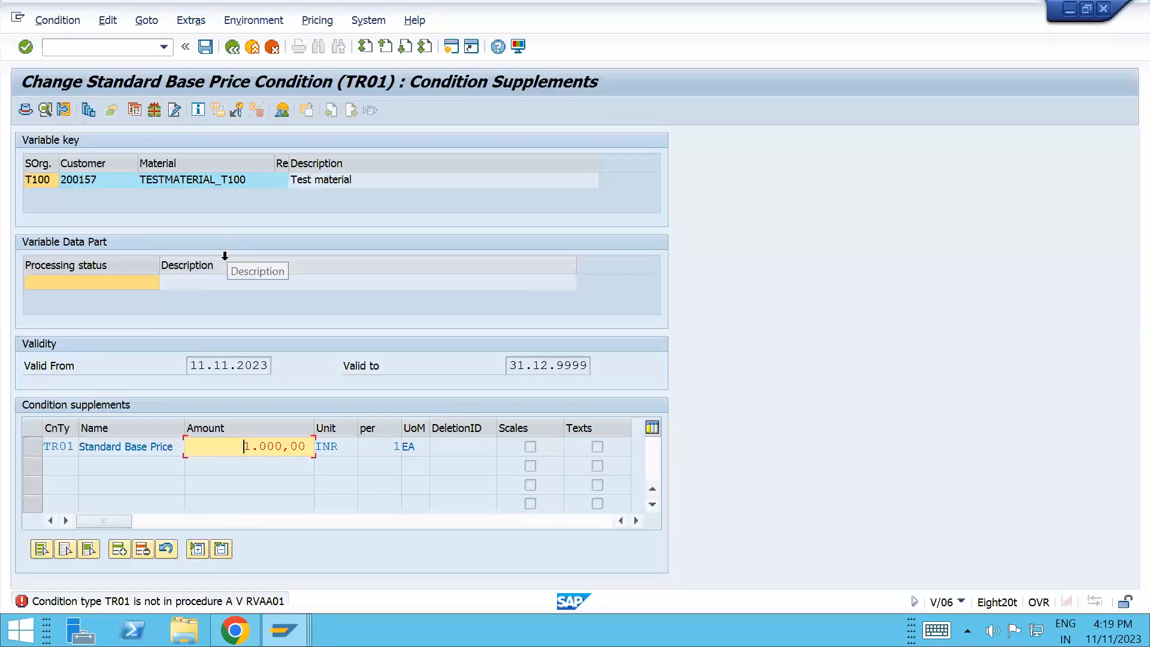
pyautogui.hotkey('alt', 'Tab')
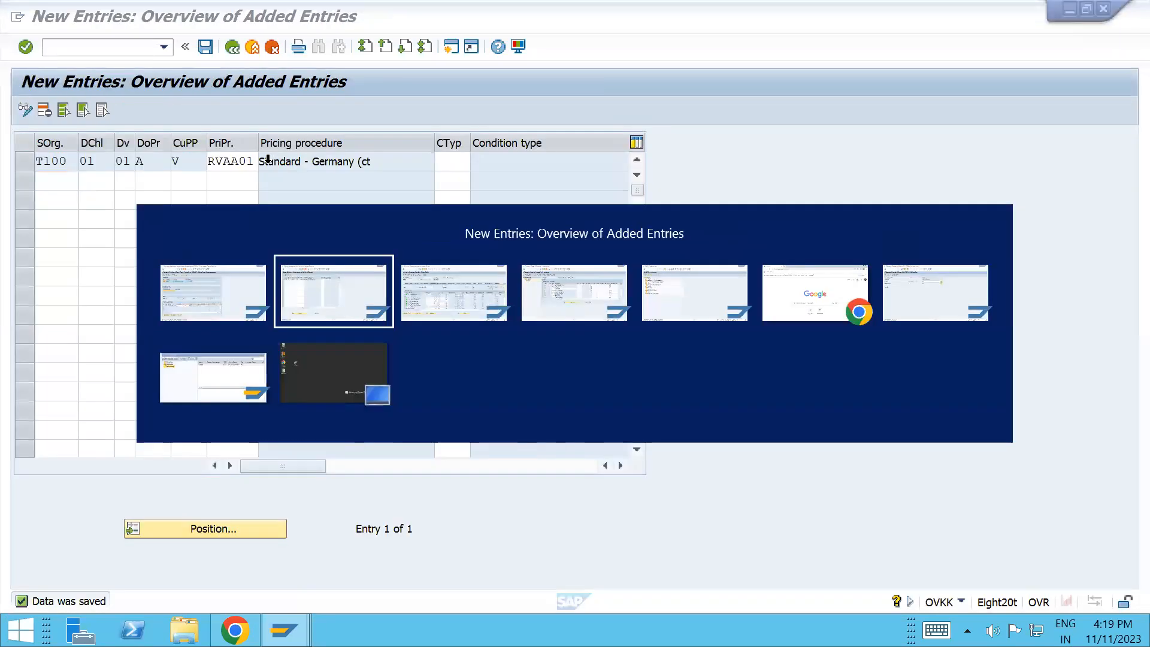
pyautogui.hotkey('alt', 'Tab')
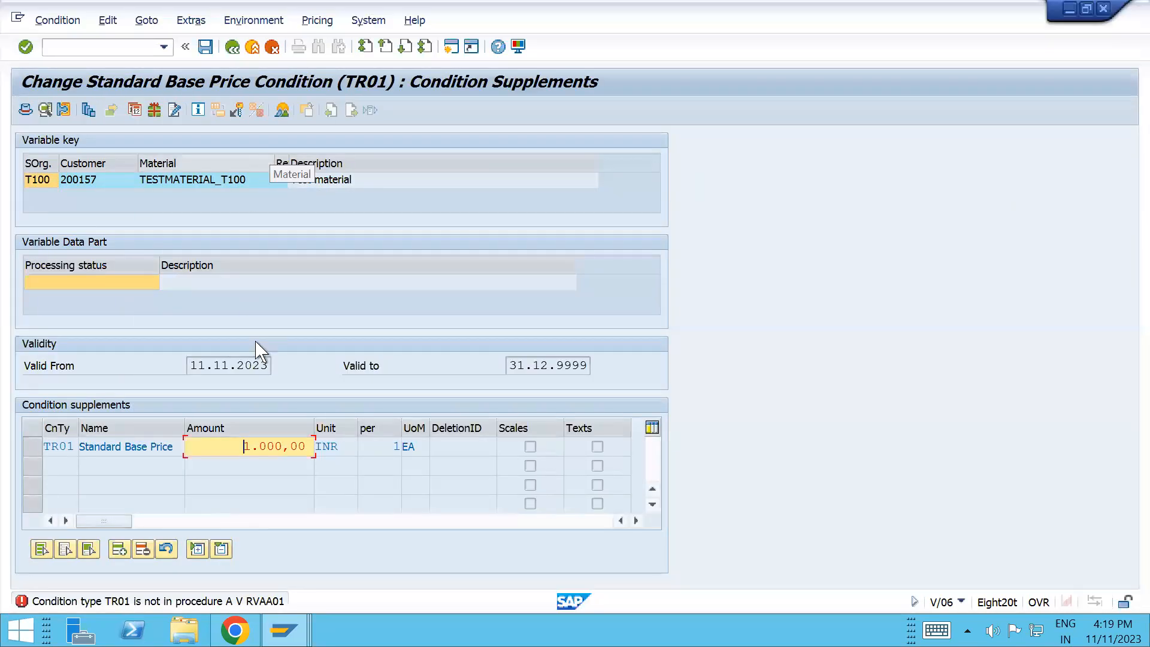
# - Leave the TR01 condition record, then clear the pricing procedure from condition type TR01's master data and save the condition type
pyautogui.click(271, 48)
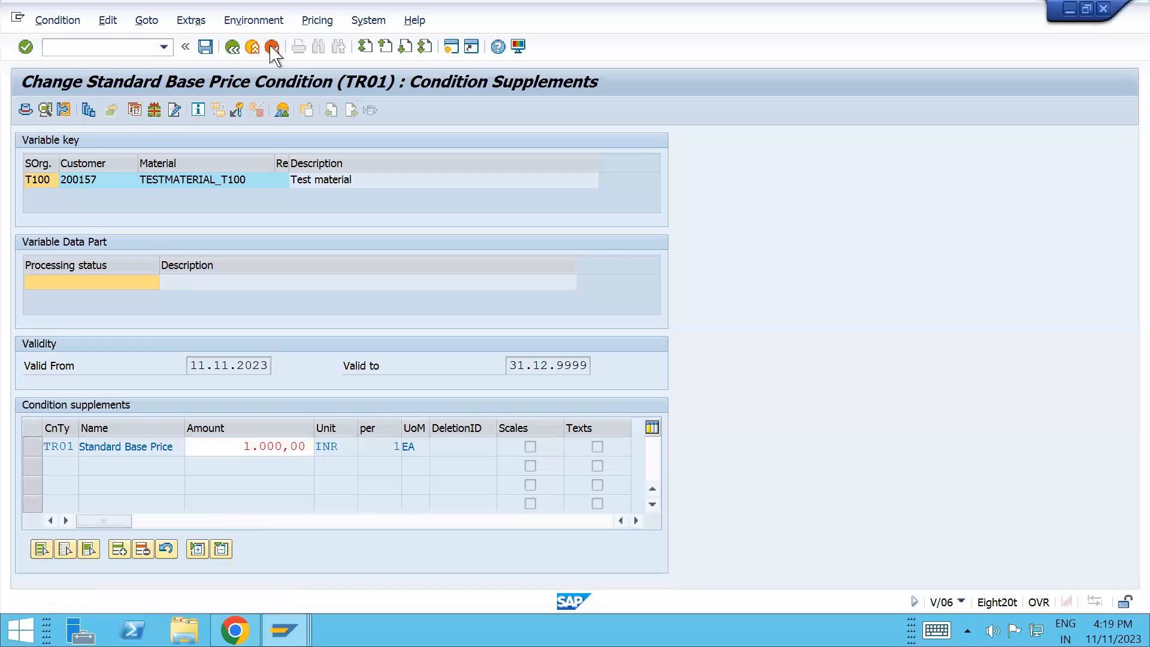
pyautogui.click(232, 48)
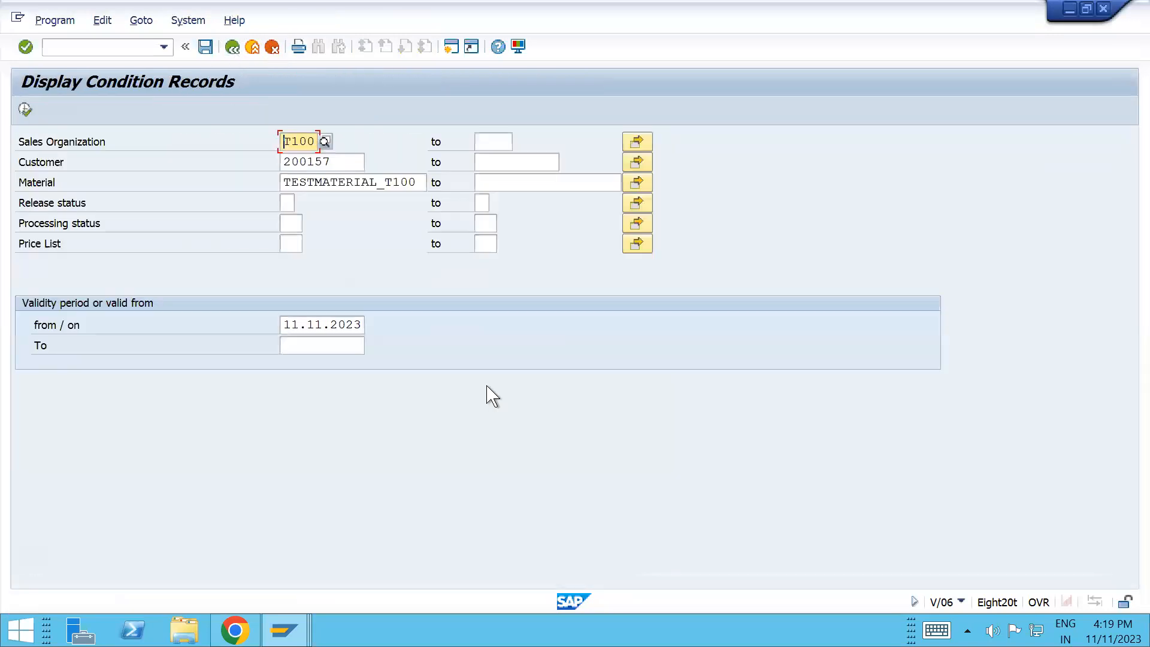
pyautogui.click(234, 49)
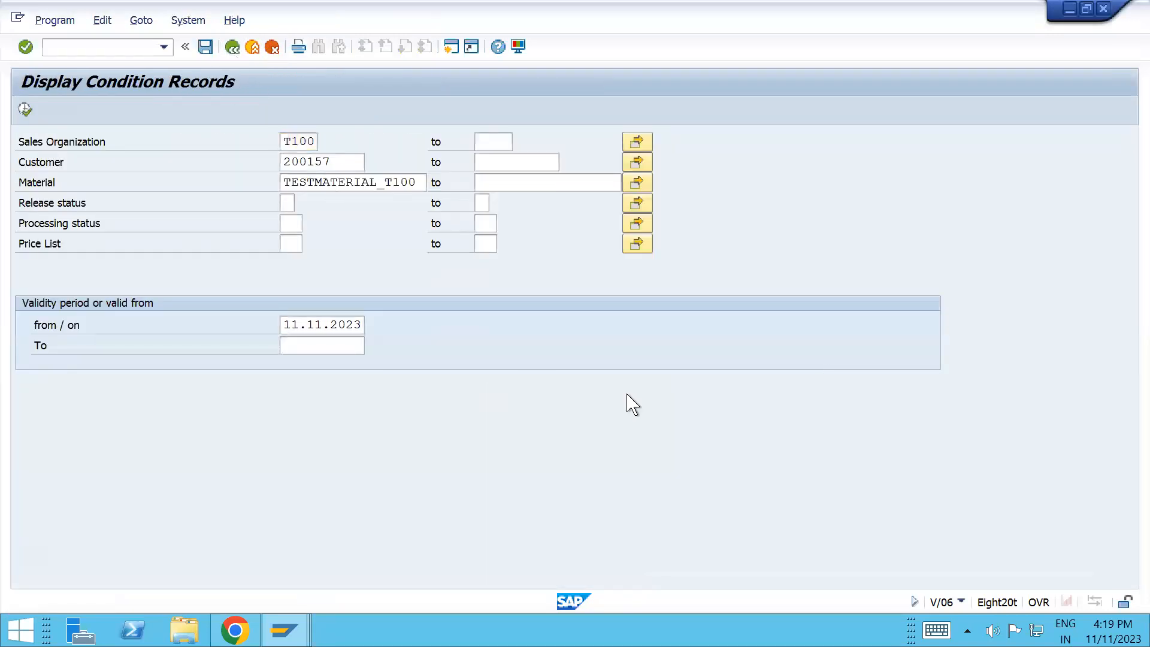
pyautogui.doubleClick(477, 569)
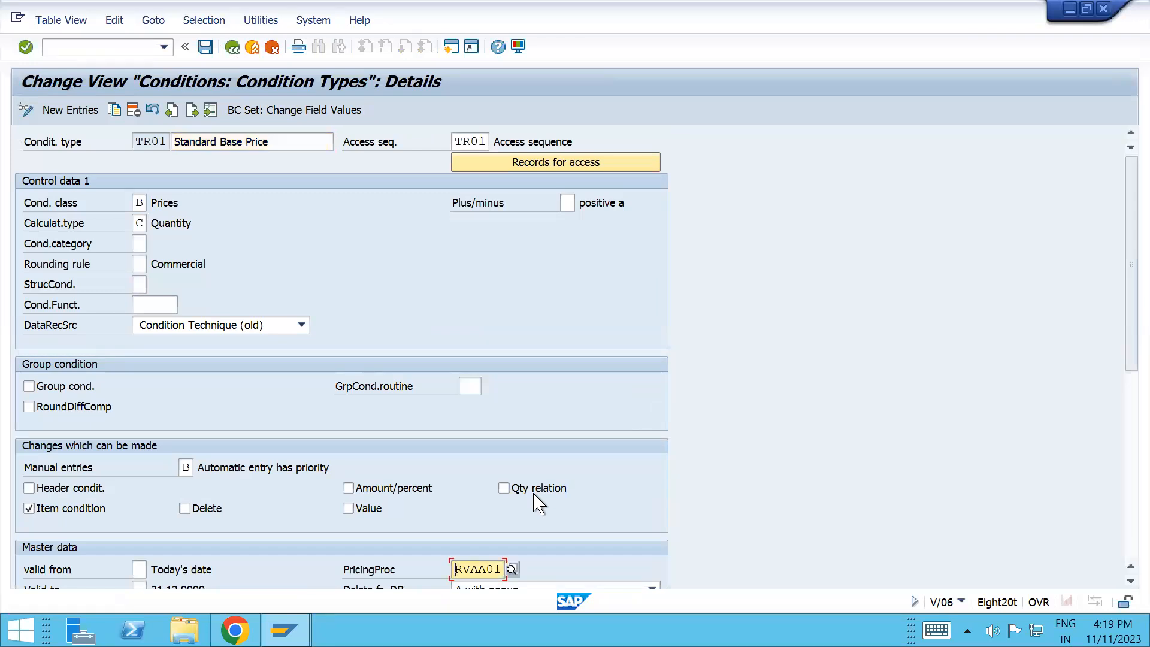
pyautogui.moveTo(1126, 354); pyautogui.dragTo(1125, 425)
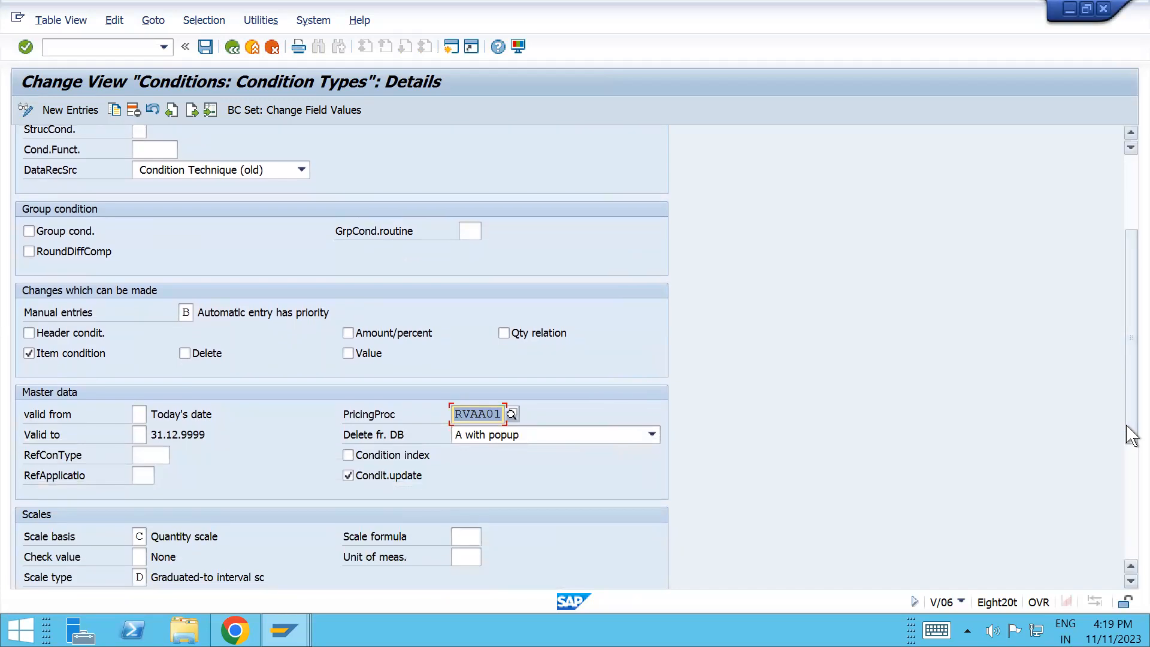
pyautogui.press('Delete')
pyautogui.hotkey('ctrl', 's')
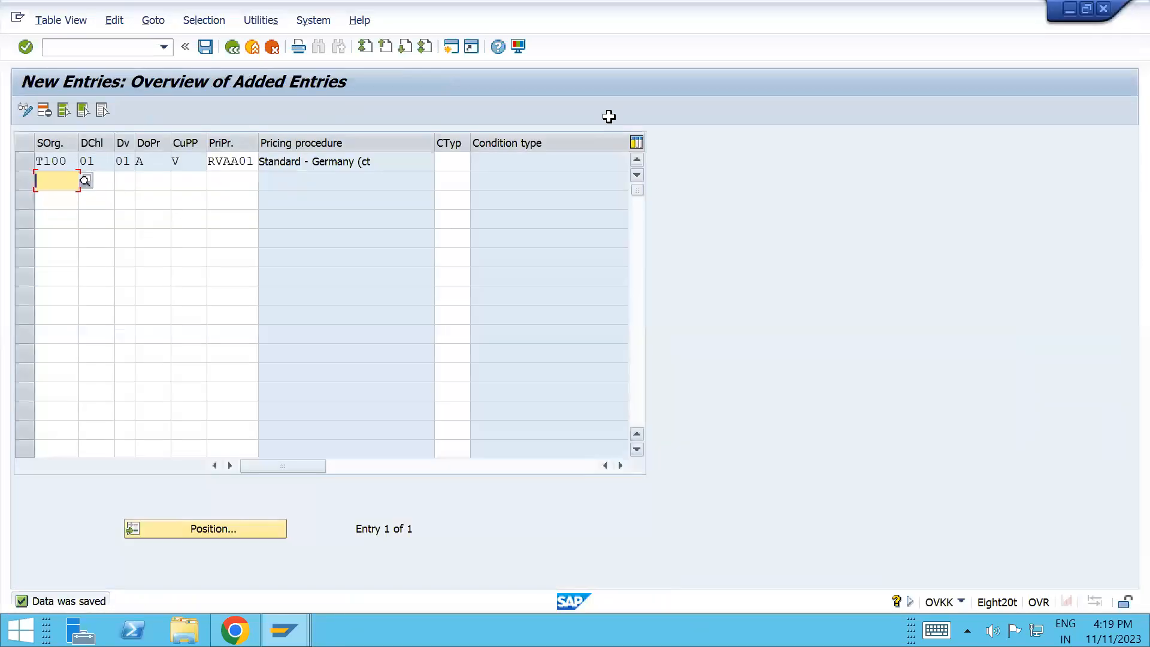
# - Check the sales order's item conditions, then leave the new determination entries and close the pricing procedure determination window
pyautogui.hotkey('alt', 'Tab')
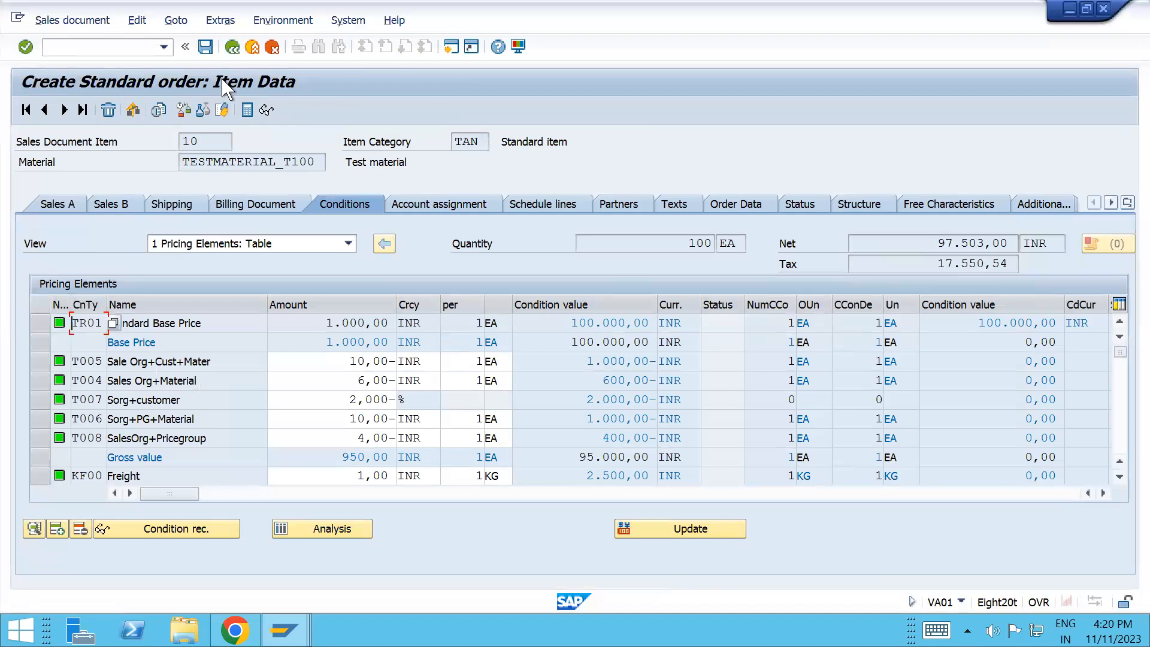
pyautogui.hotkey('alt', 's')
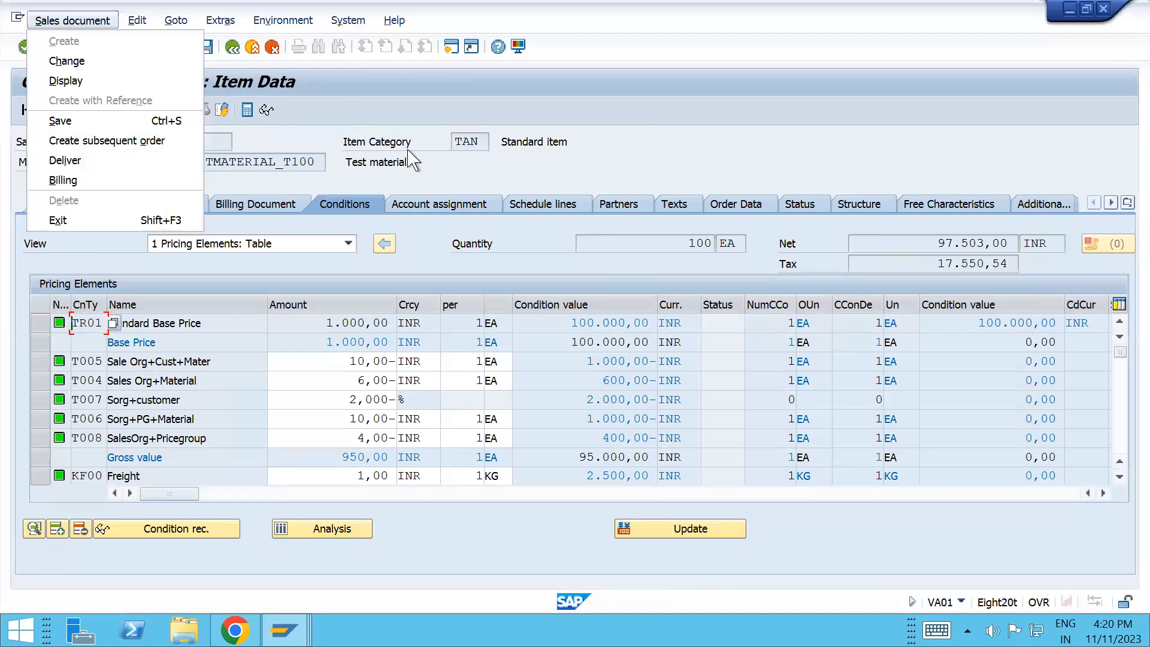
pyautogui.click(467, 162)
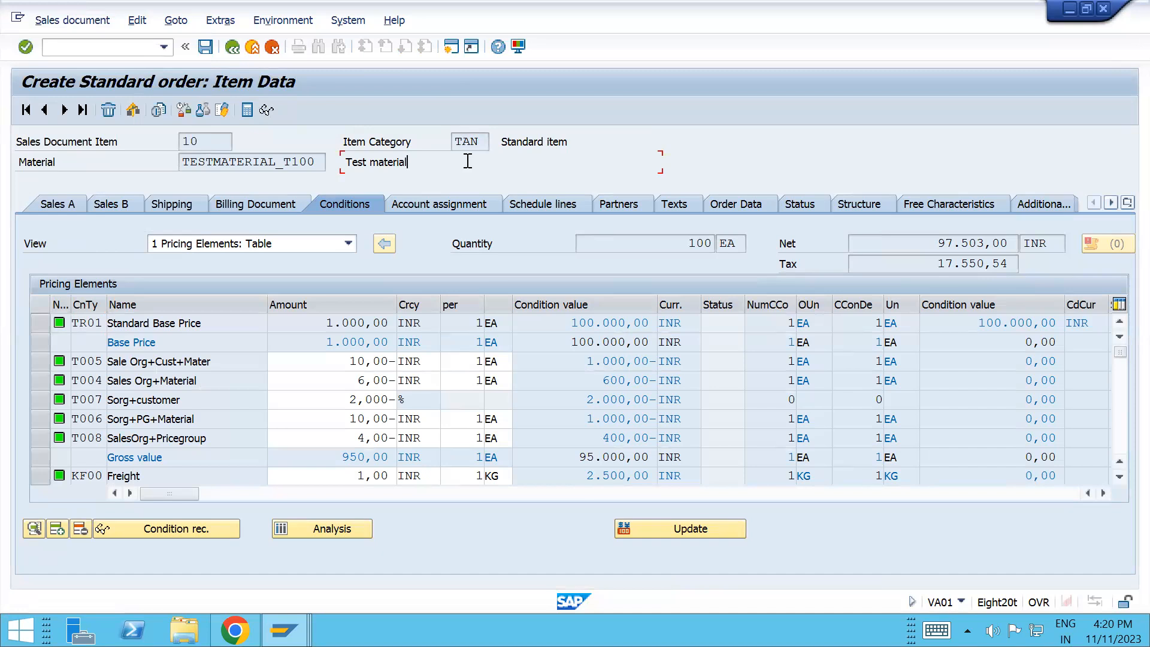
pyautogui.hotkey('alt', 'Tab')
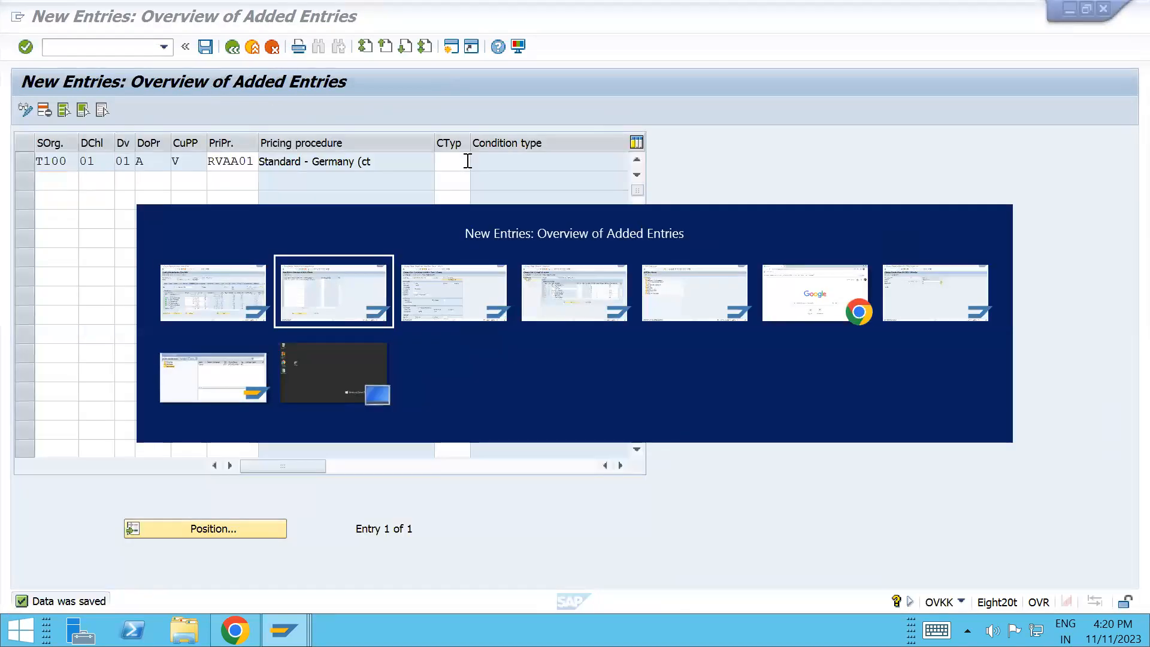
pyautogui.click(253, 47)
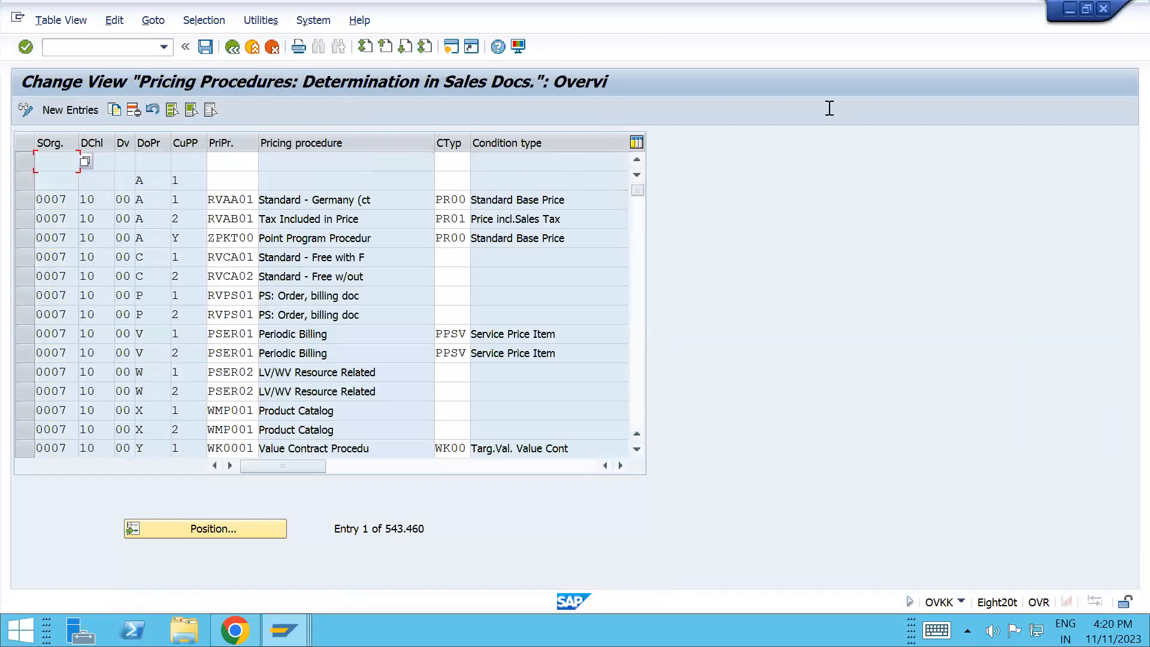
pyautogui.click(1102, 9)
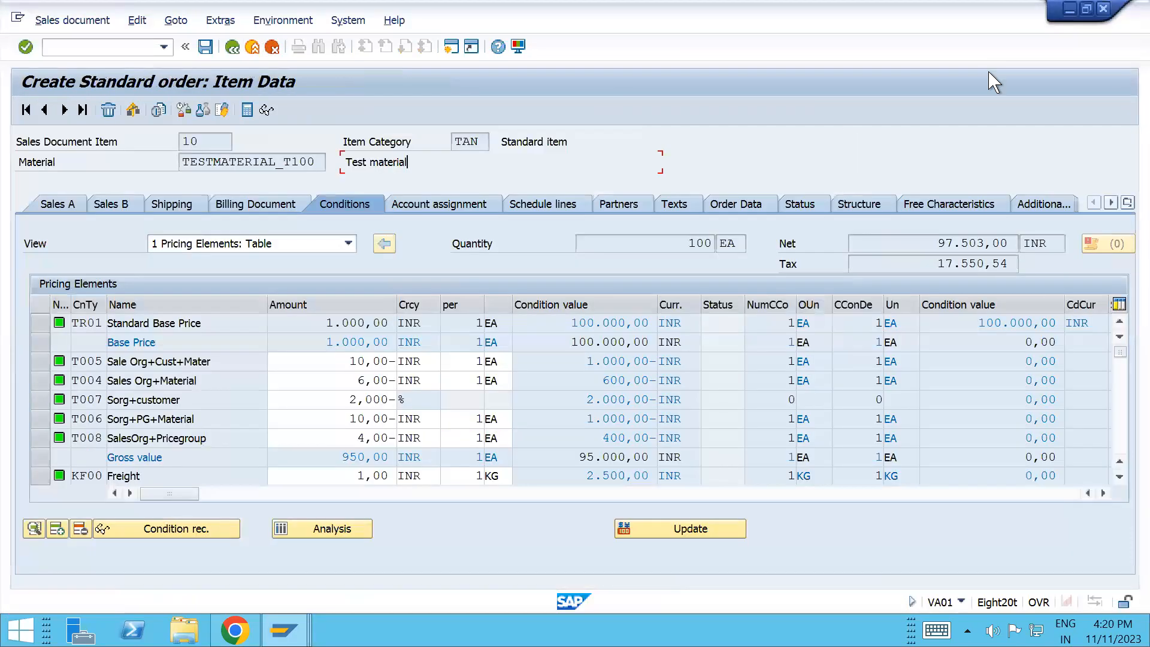
# - Display condition type TR01's records for sales organization T100 with the customer and material selection cleared
pyautogui.hotkey('alt', 'Tab')
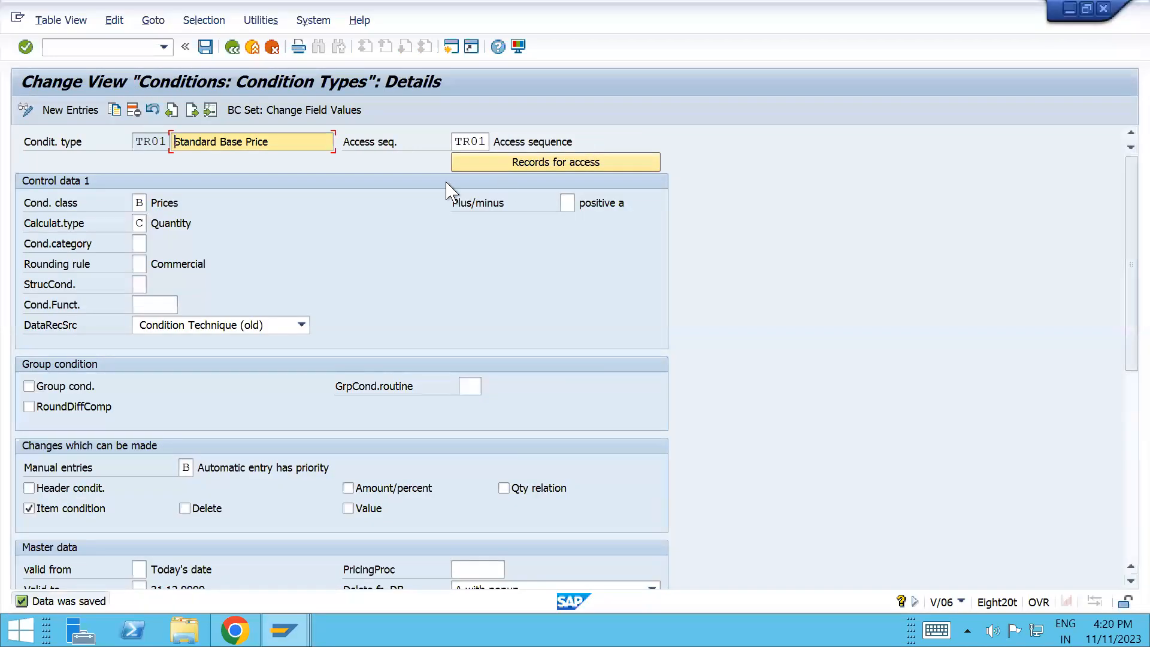
pyautogui.click(528, 163)
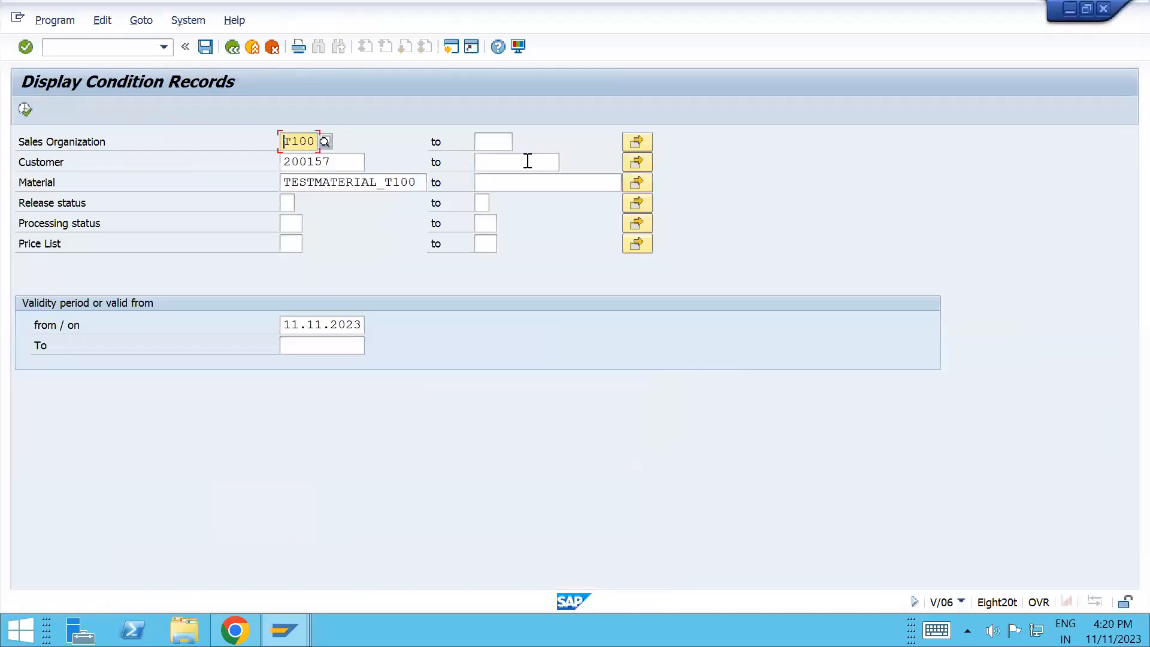
pyautogui.click(285, 162)
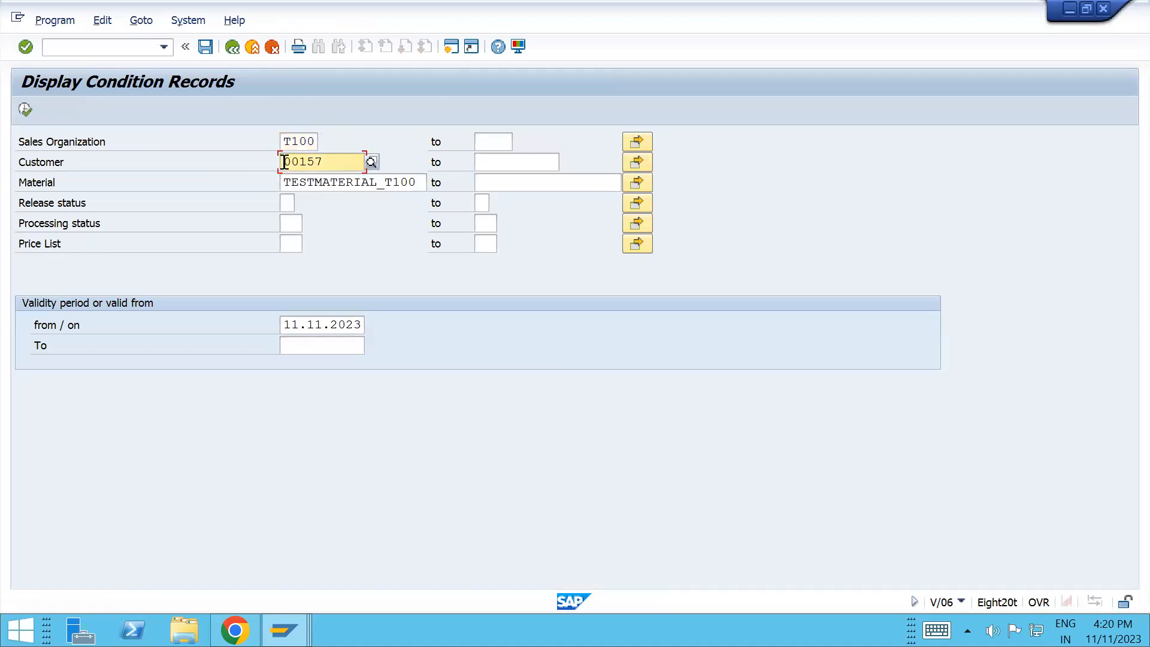
pyautogui.press('Delete')
pyautogui.press('Delete')
pyautogui.press('Delete')
pyautogui.press('Delete')
pyautogui.press('Delete')
pyautogui.press('Delete')
pyautogui.press('Tab')
pyautogui.press('Tab')
pyautogui.press('Tab')
pyautogui.press('Delete')
pyautogui.press('Delete')
pyautogui.press('Delete')
pyautogui.press('Delete')
pyautogui.press('Delete')
pyautogui.press('Delete')
pyautogui.press('Delete')
pyautogui.press('Delete')
pyautogui.press('Delete')
pyautogui.press('Delete')
pyautogui.press('Delete')
pyautogui.press('Delete')
pyautogui.press('Delete')
pyautogui.press('Delete')
pyautogui.press('Delete')
pyautogui.press('Delete')
pyautogui.press('Delete')
pyautogui.click(25, 109)
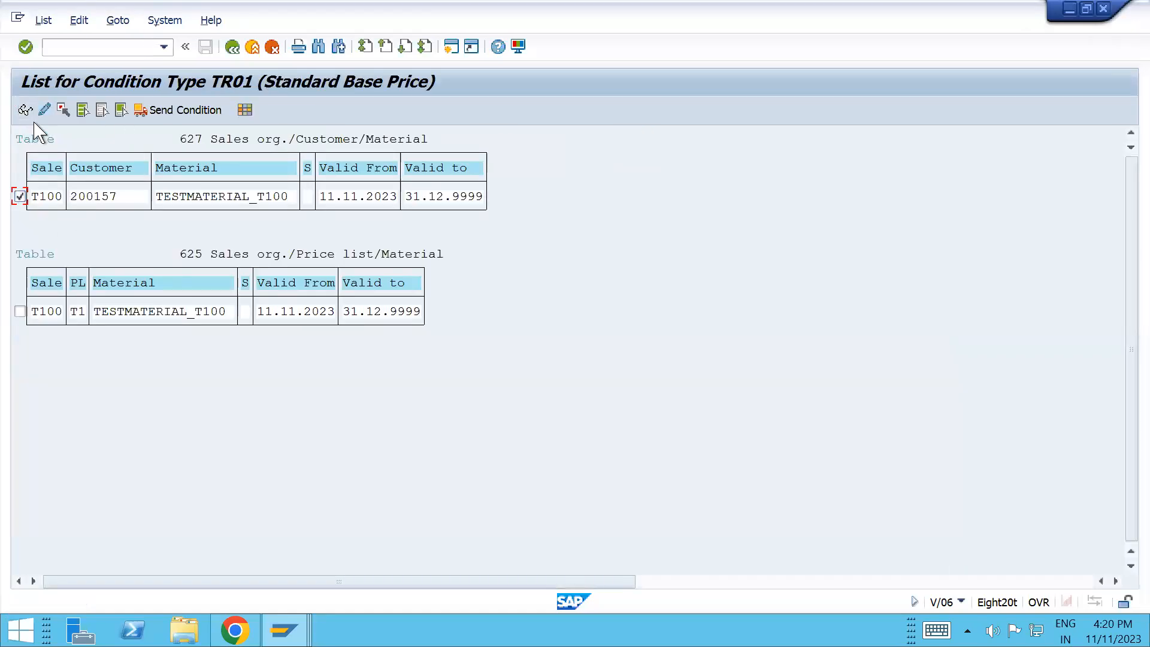
# - Open the Sales org./Customer/Material record for TESTMATERIAL_T100 in change mode, return to the list and reopen the record
pyautogui.click(45, 110)
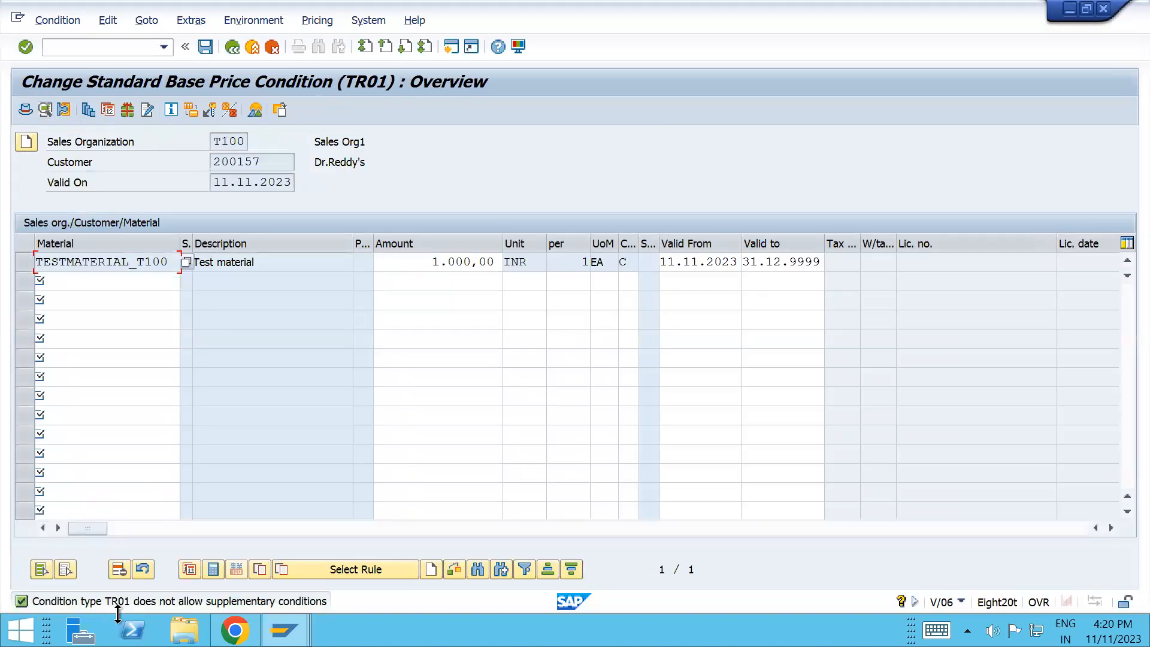
pyautogui.click(232, 47)
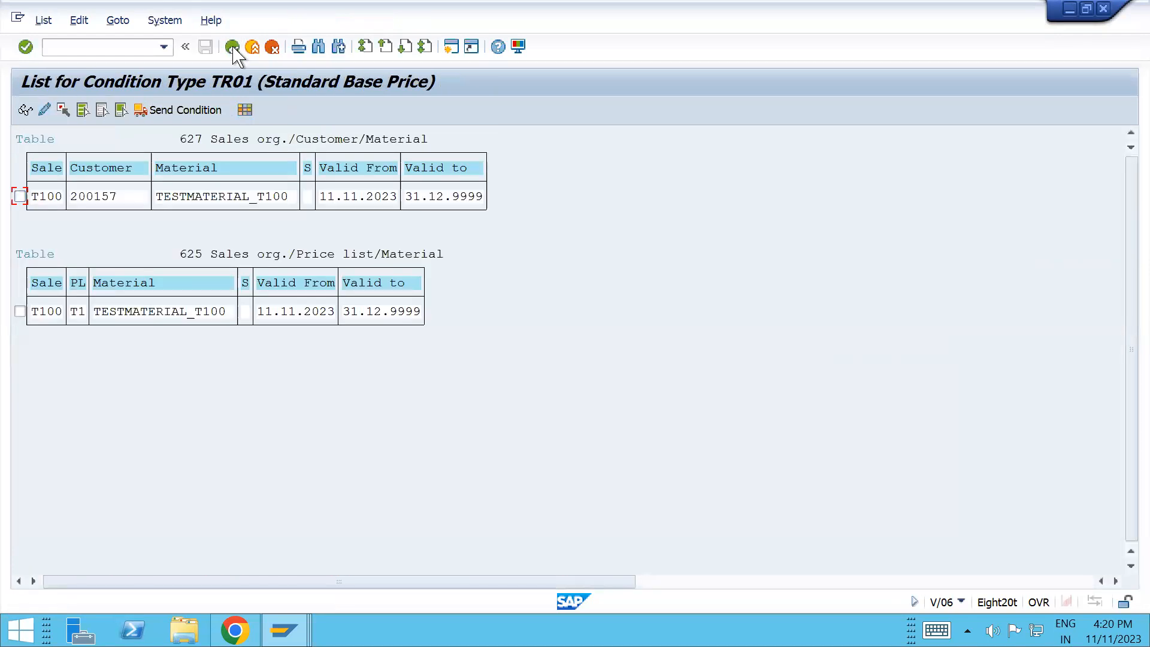
pyautogui.click(20, 196)
pyautogui.click(45, 110)
pyautogui.click(46, 111)
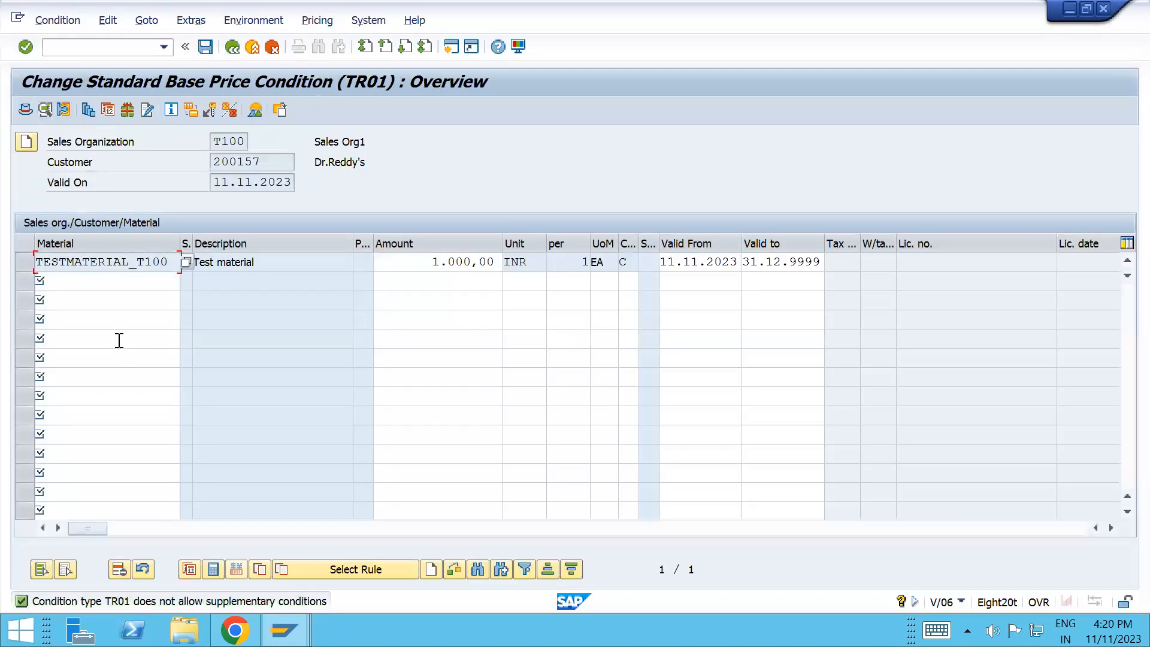
# - Compare the TR01 condition record with the sales order's item conditions and the RVAA01 control steps
pyautogui.hotkey('alt', 'Tab')
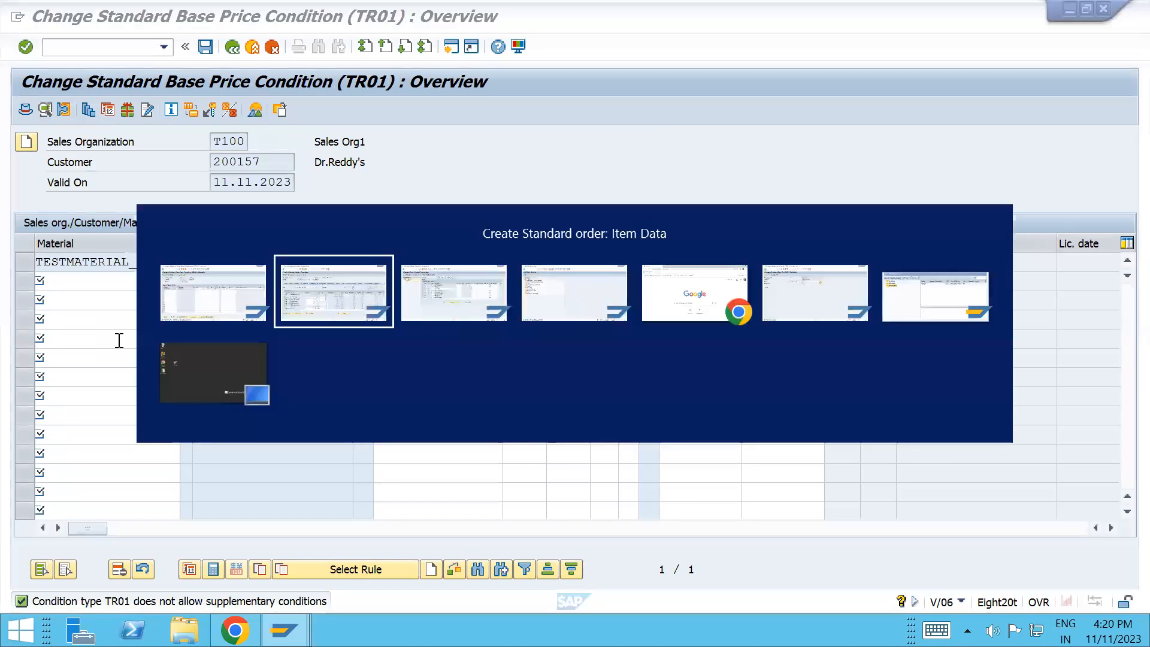
pyautogui.hotkey('alt', 'Tab')
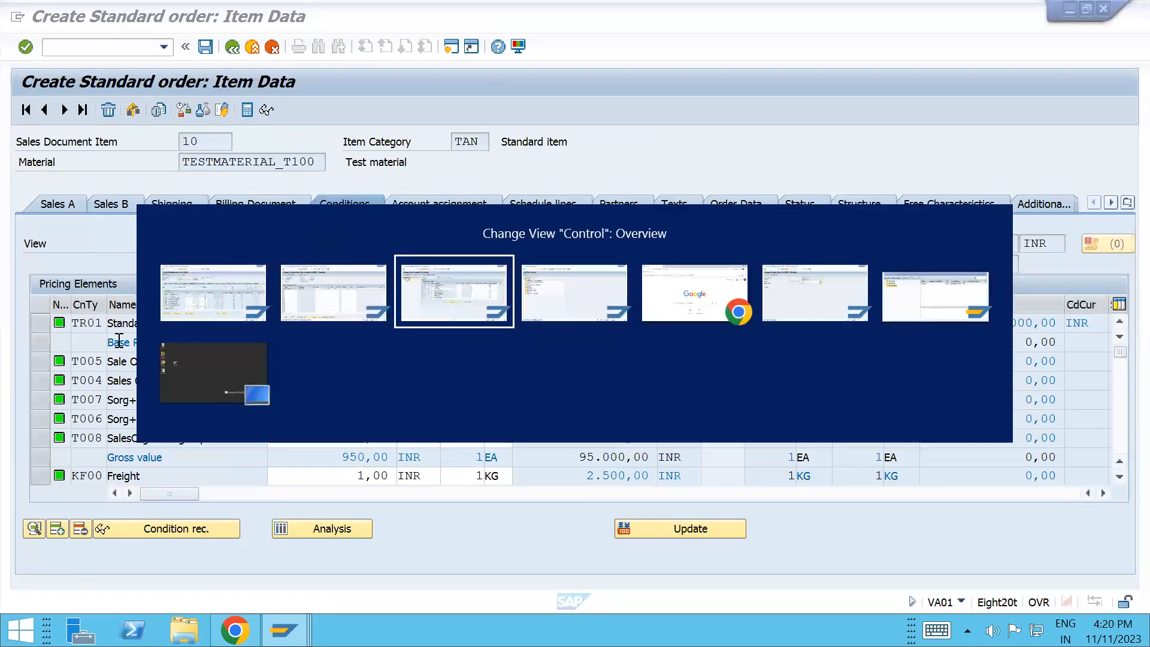
pyautogui.hotkey('alt', 'Tab')
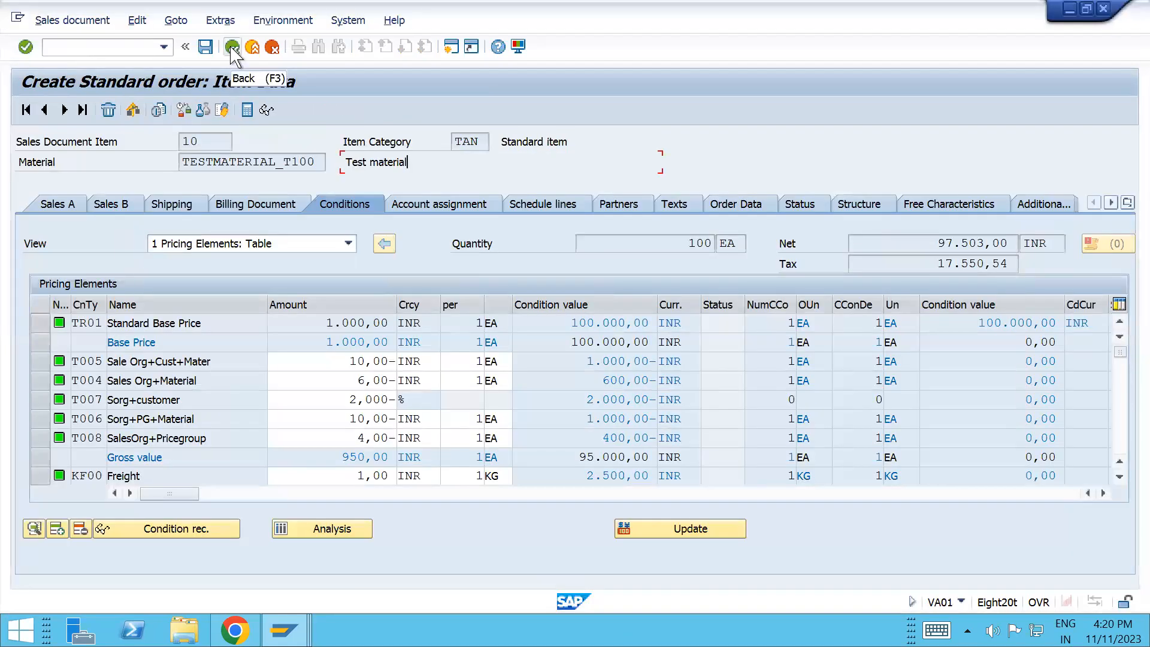
pyautogui.hotkey('alt', 'Tab')
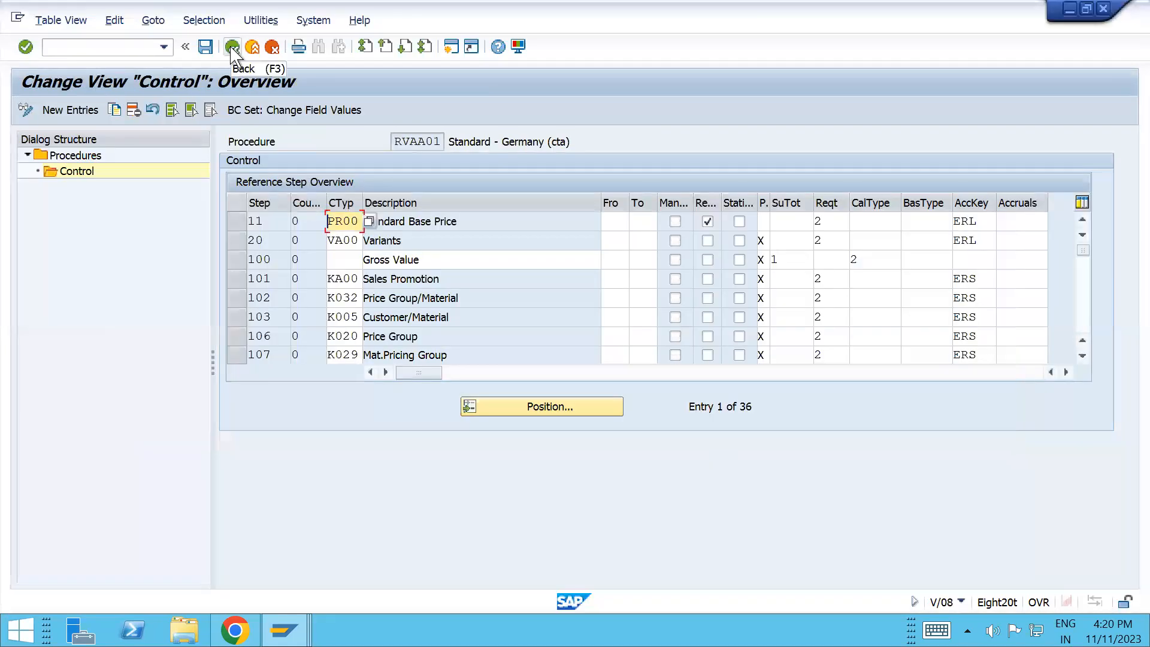
pyautogui.hotkey('alt', 'Tab')
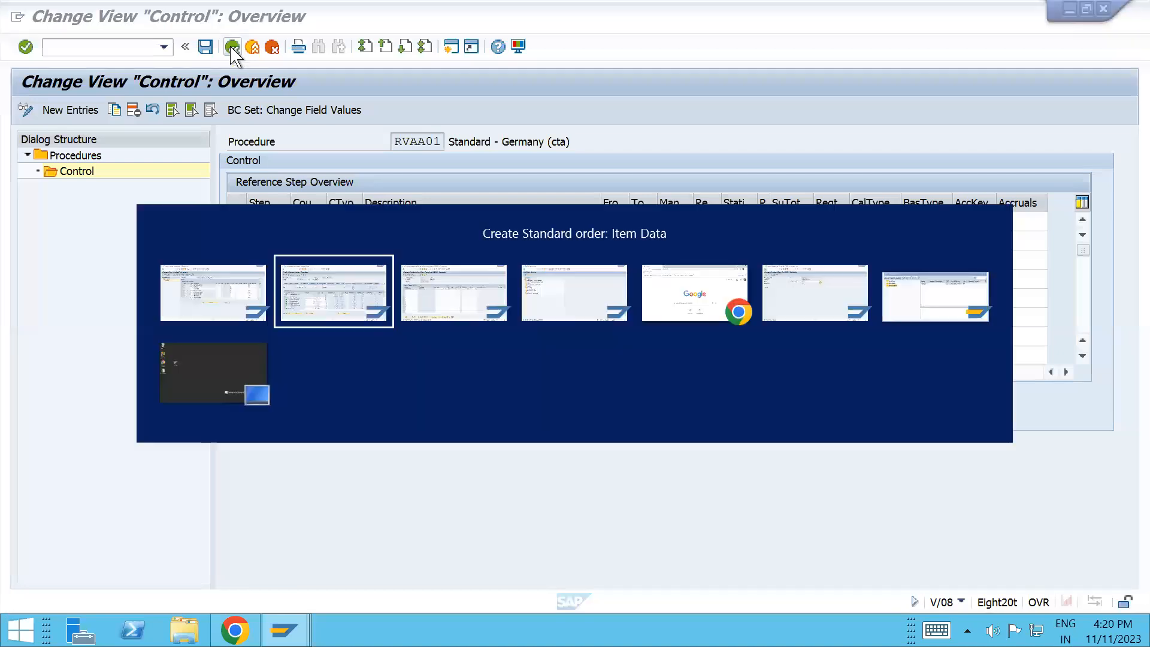
pyautogui.hotkey('alt', 'Tab')
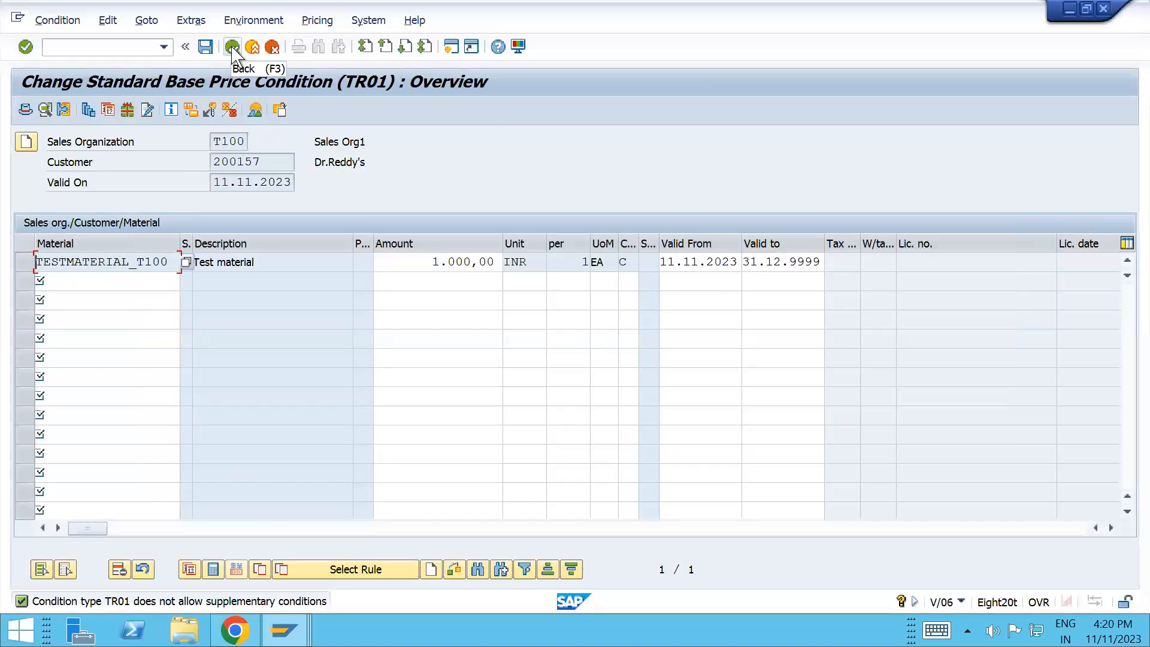
# - Return from the condition record to condition type TR01's details and check the pricing procedure in its master data
pyautogui.click(231, 48)
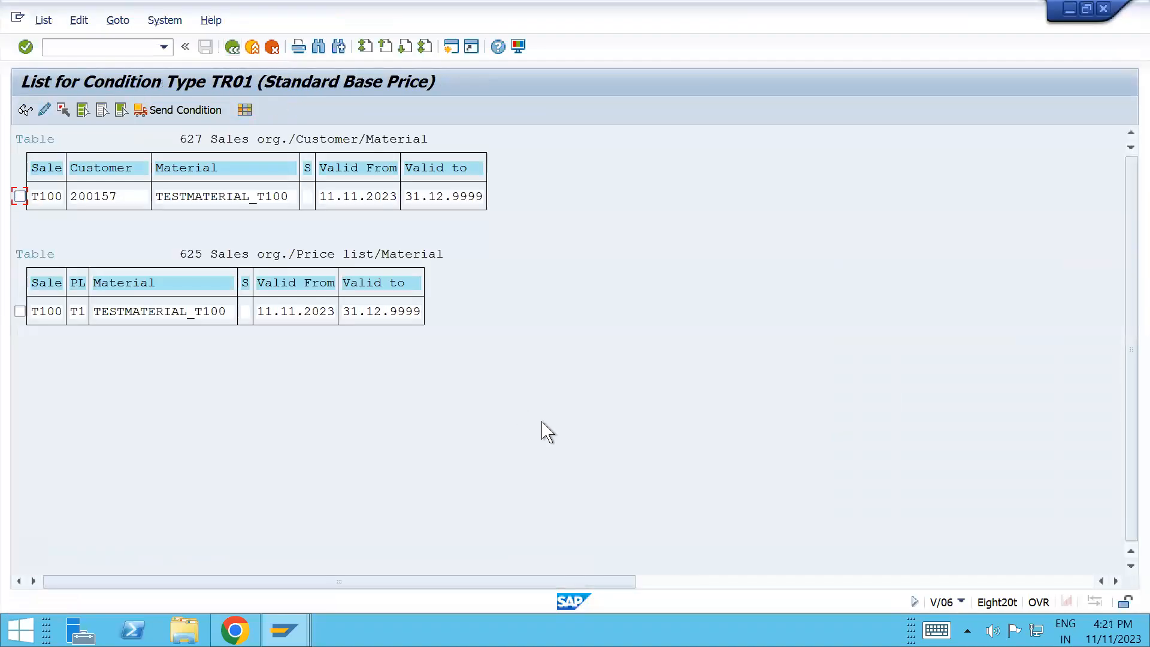
pyautogui.click(232, 47)
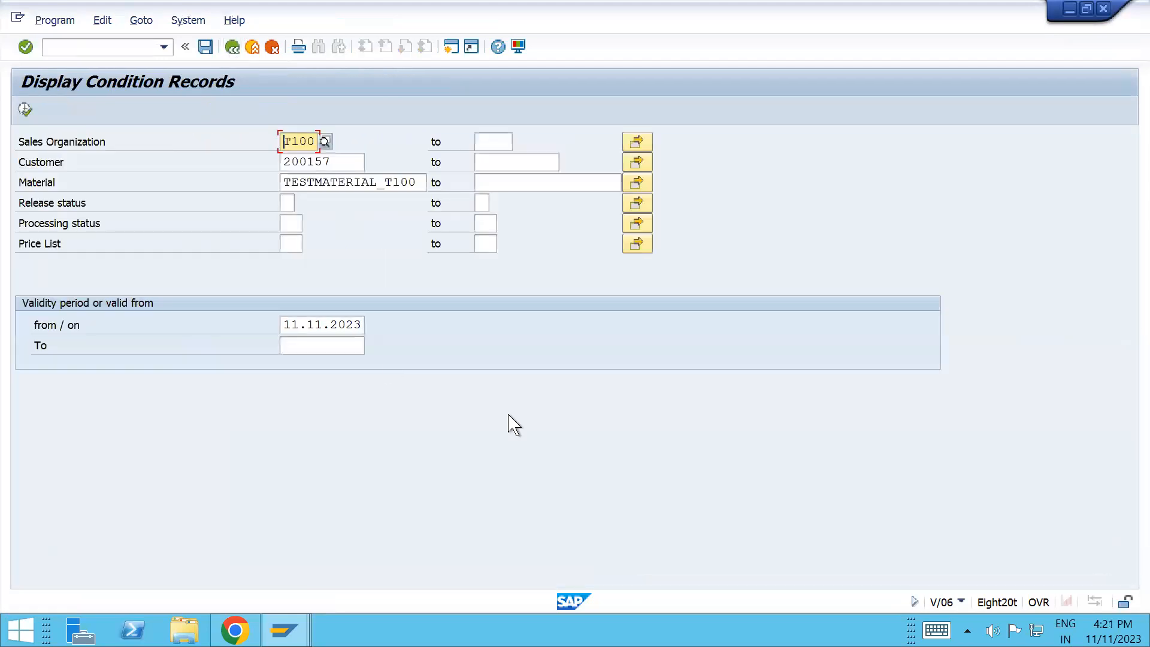
pyautogui.click(233, 48)
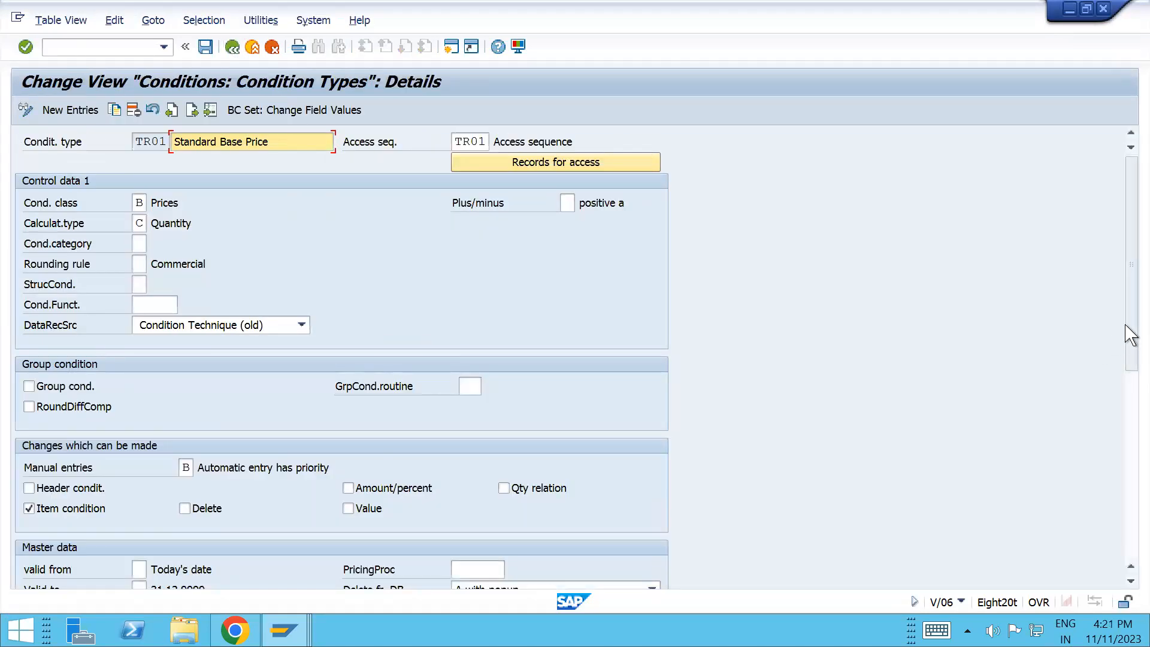
pyautogui.moveTo(1131, 332); pyautogui.dragTo(1131, 404)
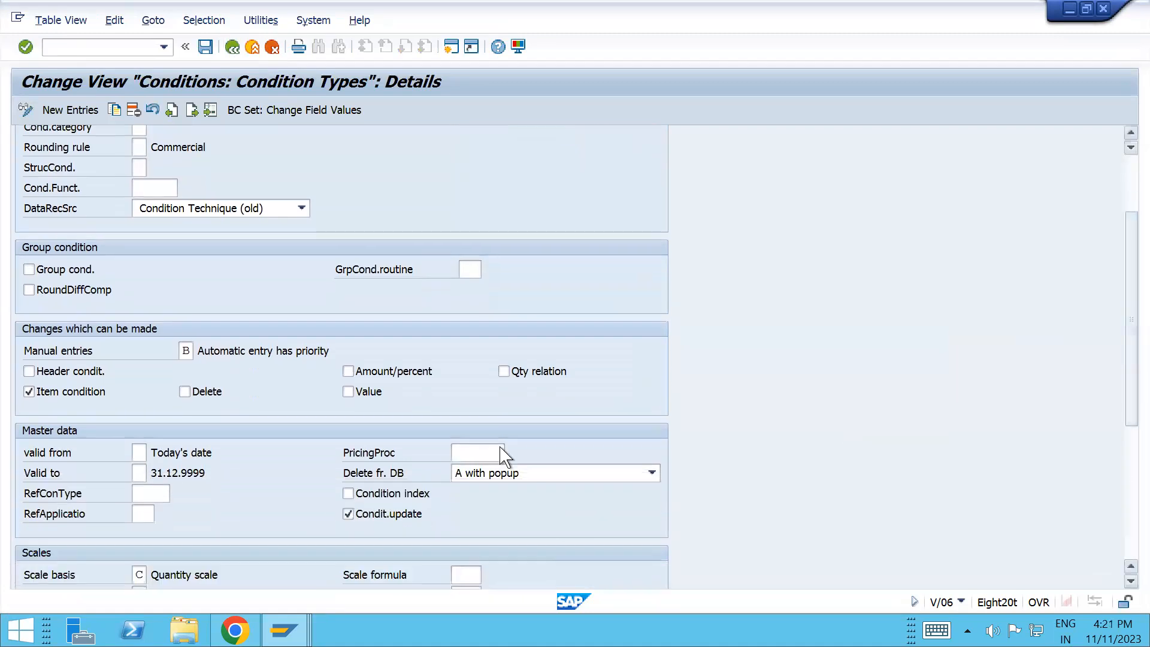
# - List condition type TR01's records for sales organization T100 without any customer or material restriction
pyautogui.click(461, 455)
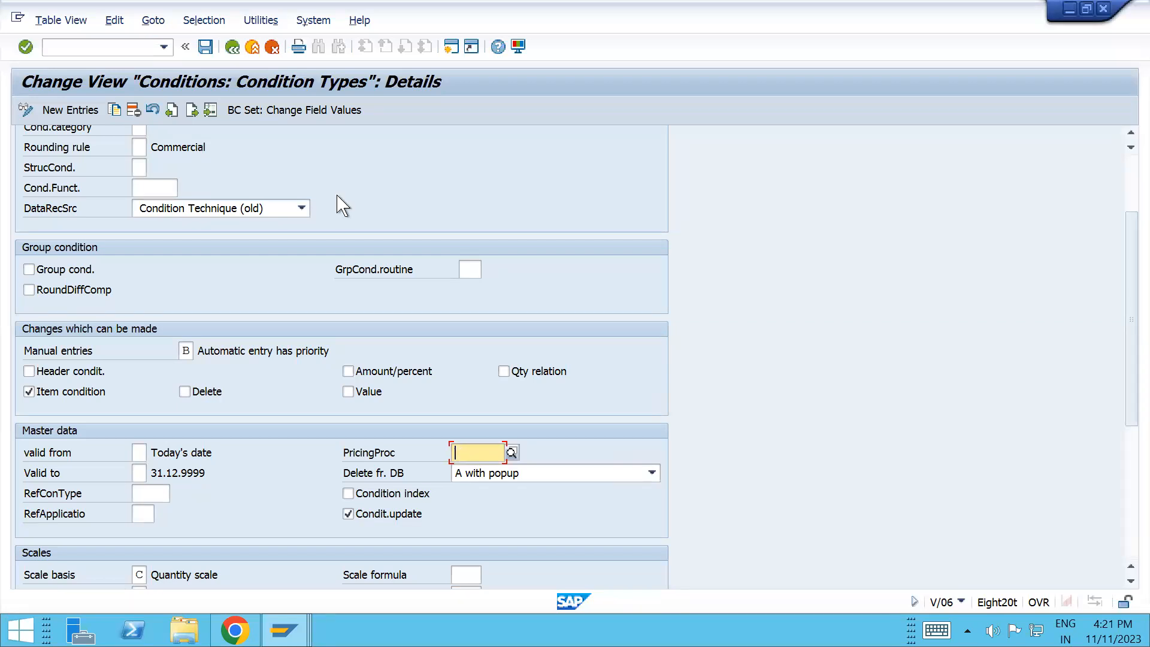
pyautogui.hotkey('alt', 'Tab')
pyautogui.hotkey('alt', 'Tab')
pyautogui.click(1129, 185)
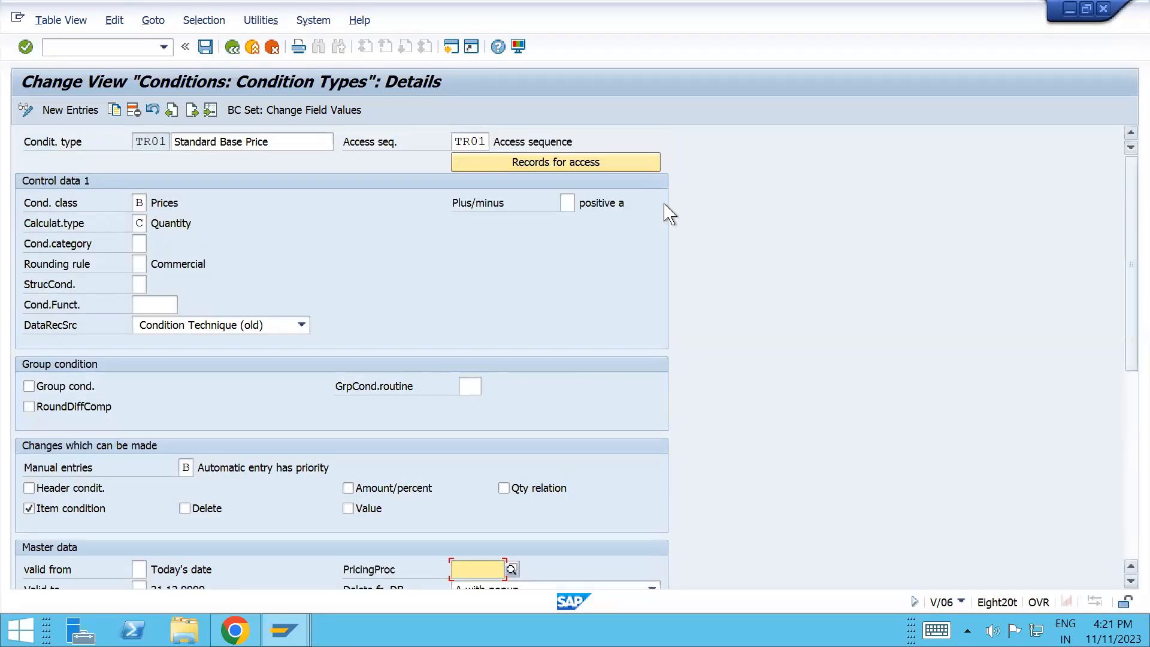
pyautogui.click(593, 162)
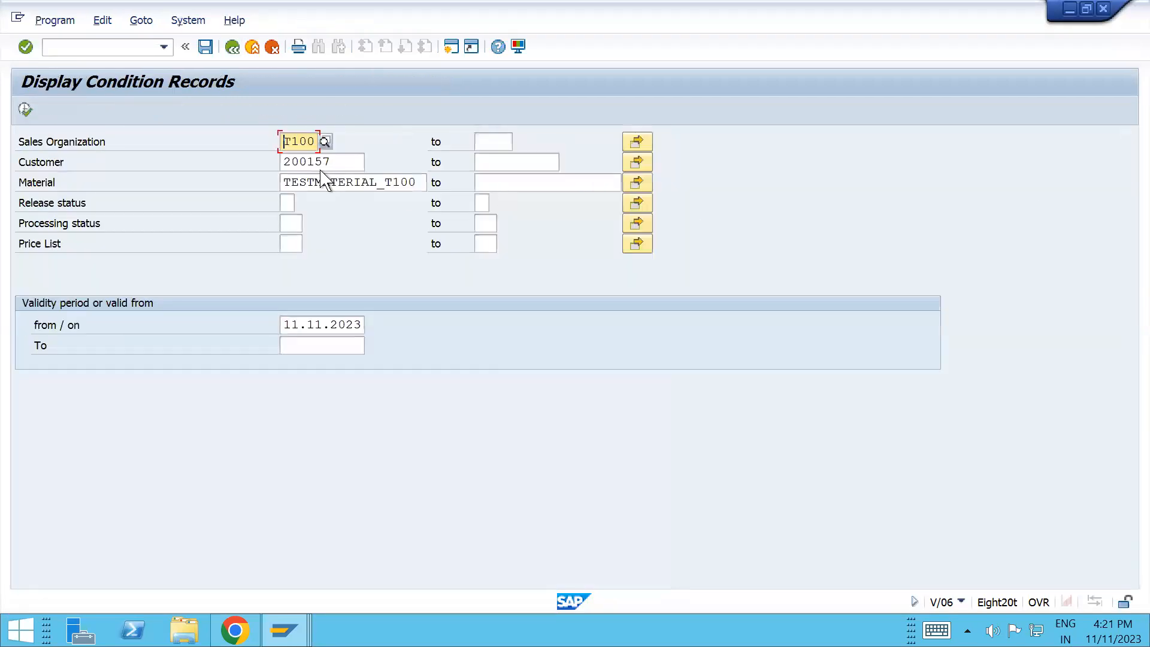
pyautogui.click(284, 162)
pyautogui.press('Delete')
pyautogui.press('Delete')
pyautogui.press('Delete')
pyautogui.press('Delete')
pyautogui.press('Delete')
pyautogui.press('Tab')
pyautogui.press('Tab')
pyautogui.press('Tab')
pyautogui.press('Delete')
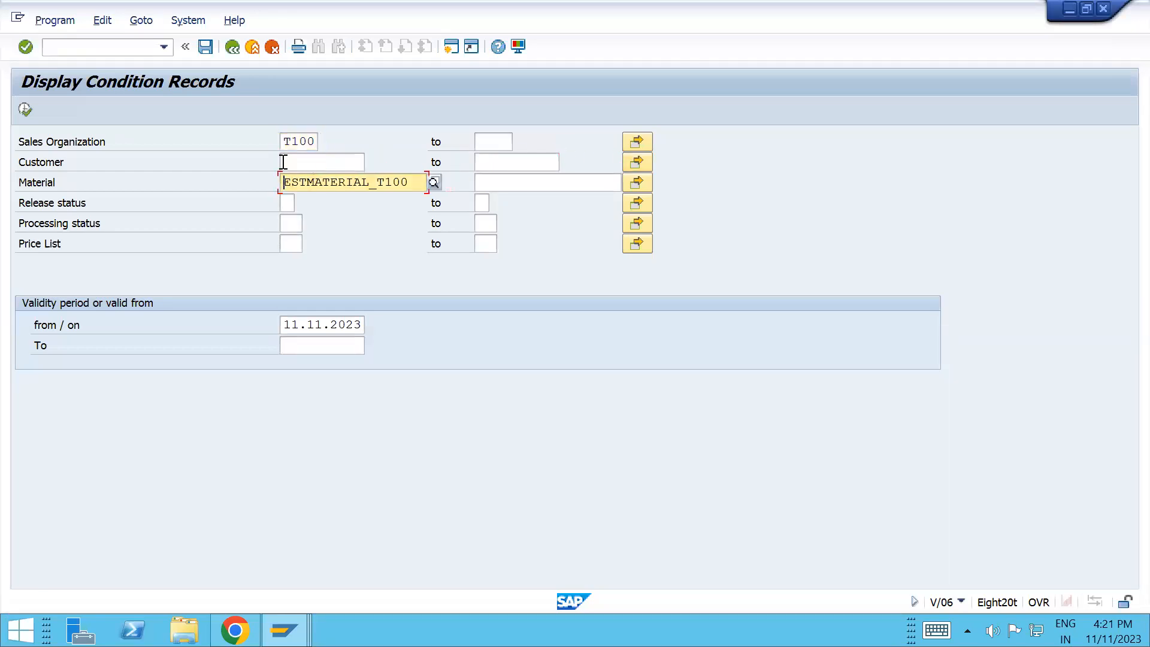
pyautogui.press('Delete')
pyautogui.press('Delete')
pyautogui.press('Delete')
pyautogui.press('Delete')
pyautogui.press('Delete')
pyautogui.press('Delete')
pyautogui.press('Delete')
pyautogui.press('Delete')
pyautogui.press('Delete')
pyautogui.press('Delete')
pyautogui.press('Delete')
pyautogui.press('Delete')
pyautogui.press('Delete')
pyautogui.press('Delete')
pyautogui.press('Delete')
pyautogui.press('Delete')
pyautogui.click(24, 111)
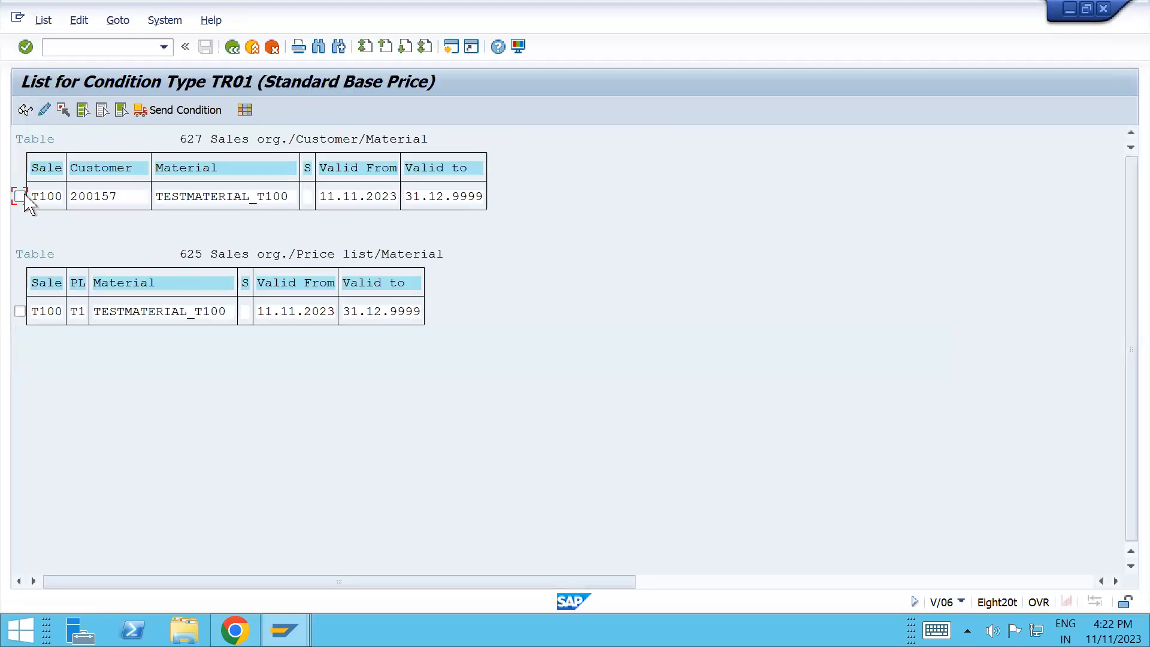
# - Open the Sales org./Customer/Material record in change mode to review its overview, and return to condition type TR01's details
pyautogui.click(44, 109)
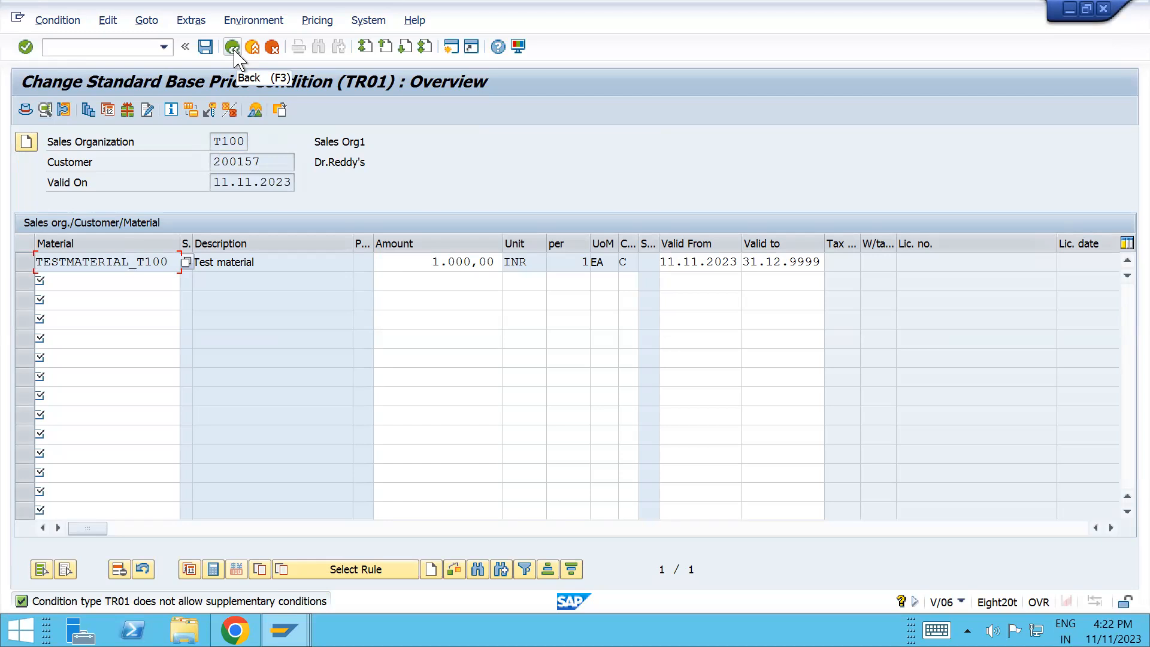
pyautogui.click(234, 51)
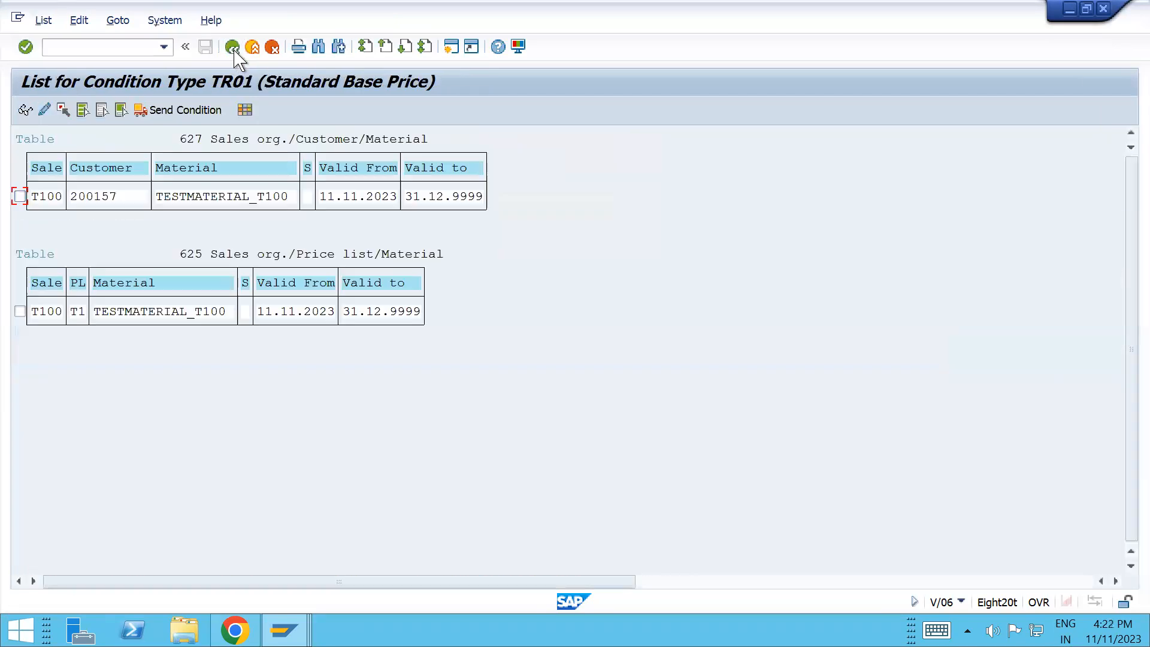
pyautogui.click(233, 48)
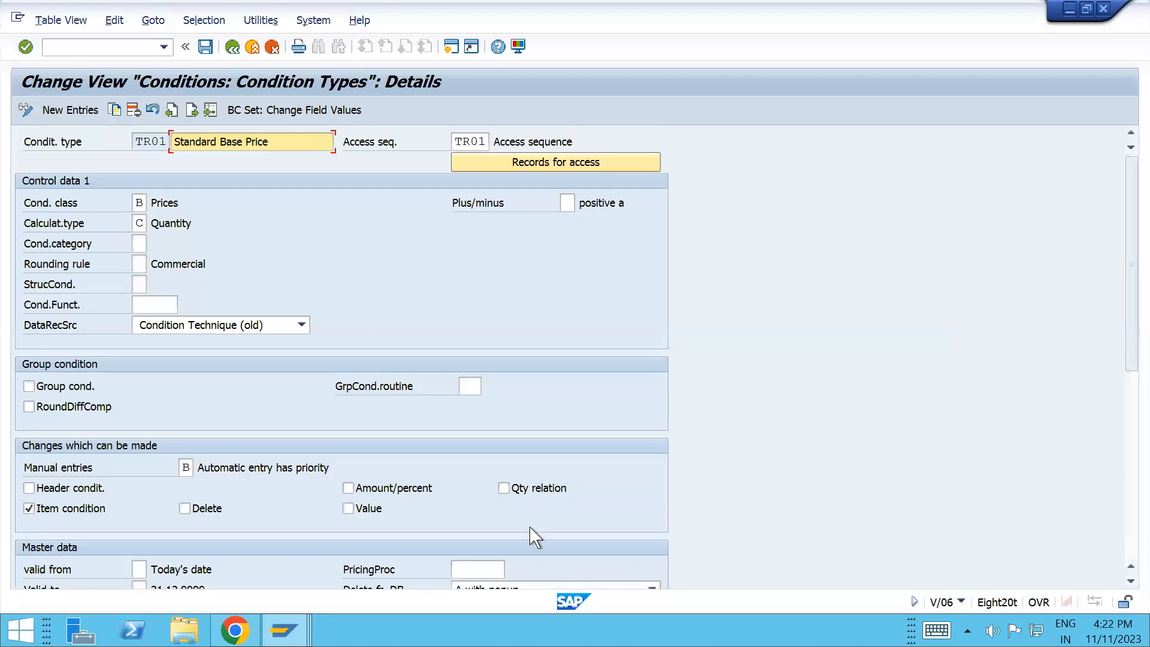
# - Set the pricing procedure in TR01's master data to RVAA01 and save the condition type
pyautogui.click(530, 527)
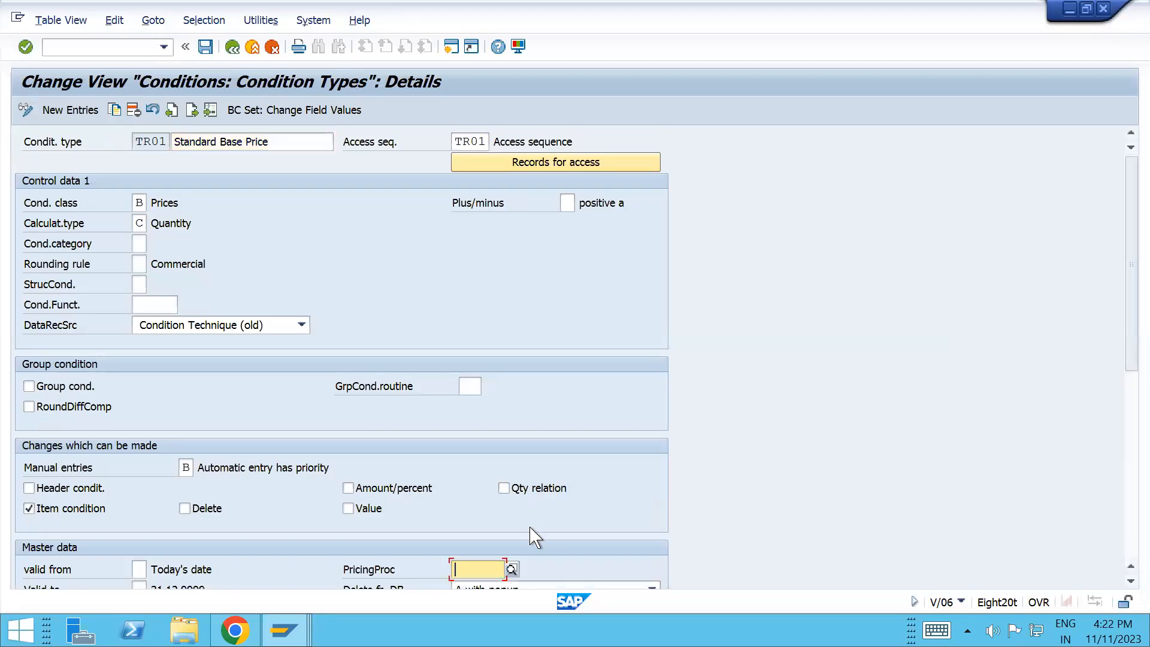
pyautogui.write('Rv')
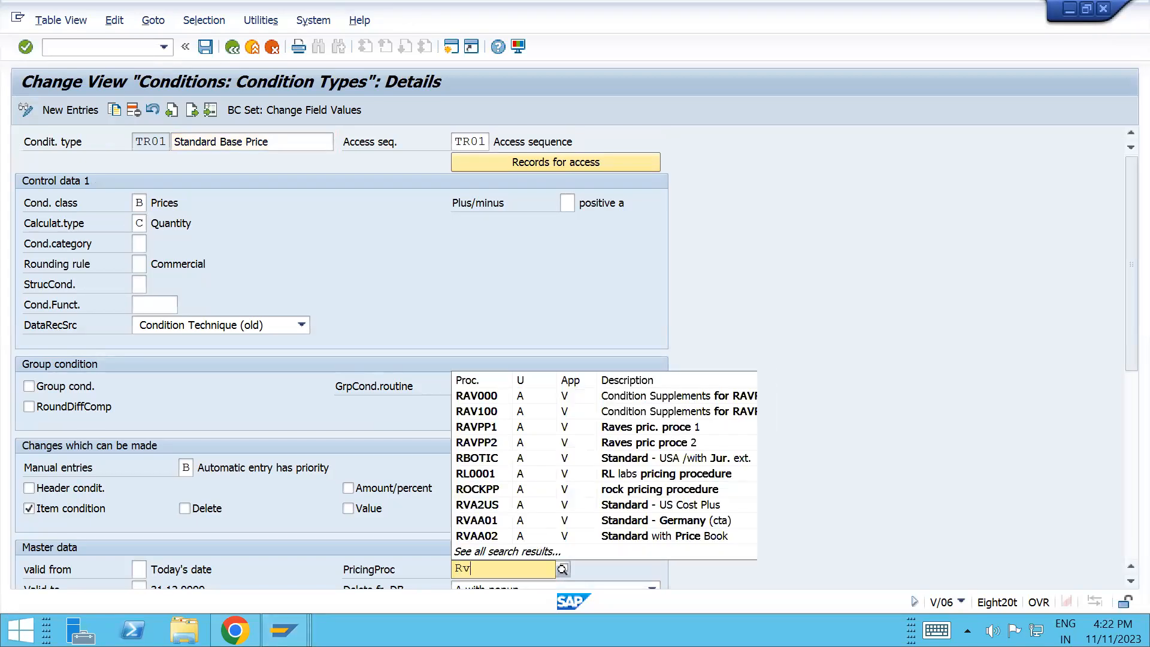
pyautogui.write('aa')
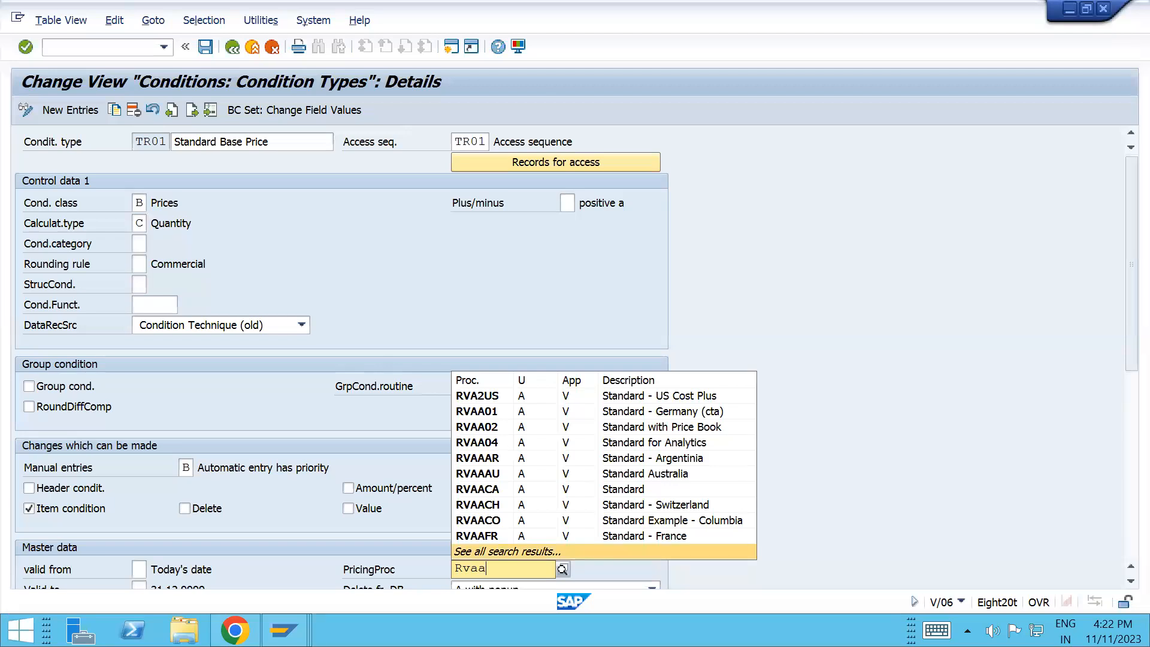
pyautogui.click(495, 396)
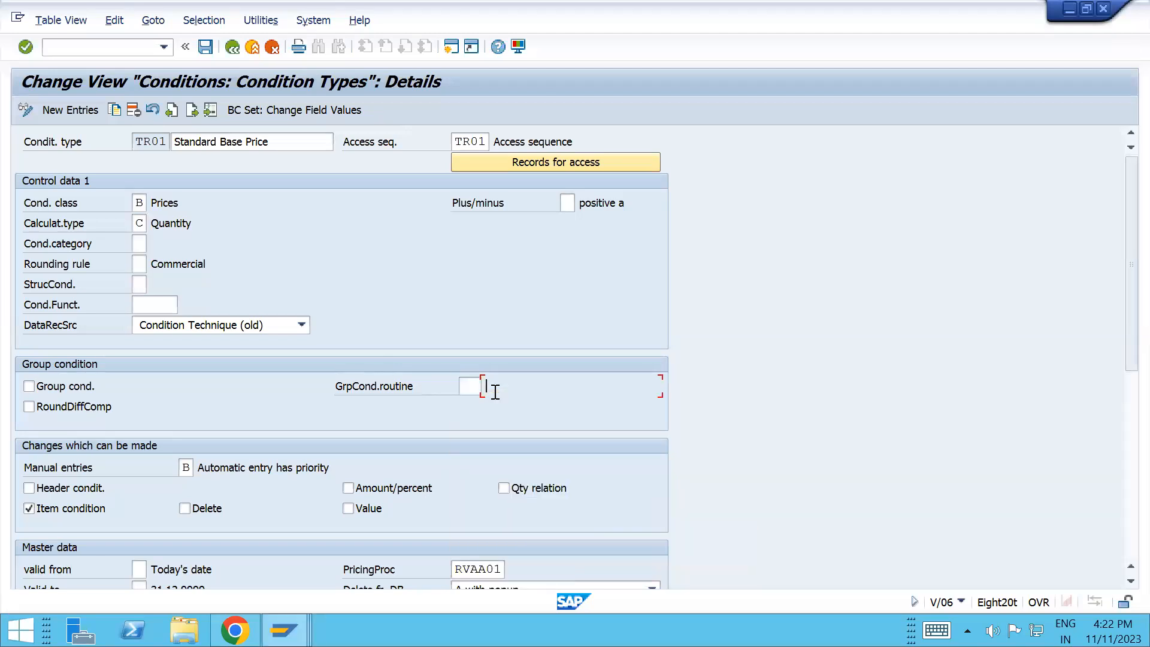
pyautogui.hotkey('ctrl', 's')
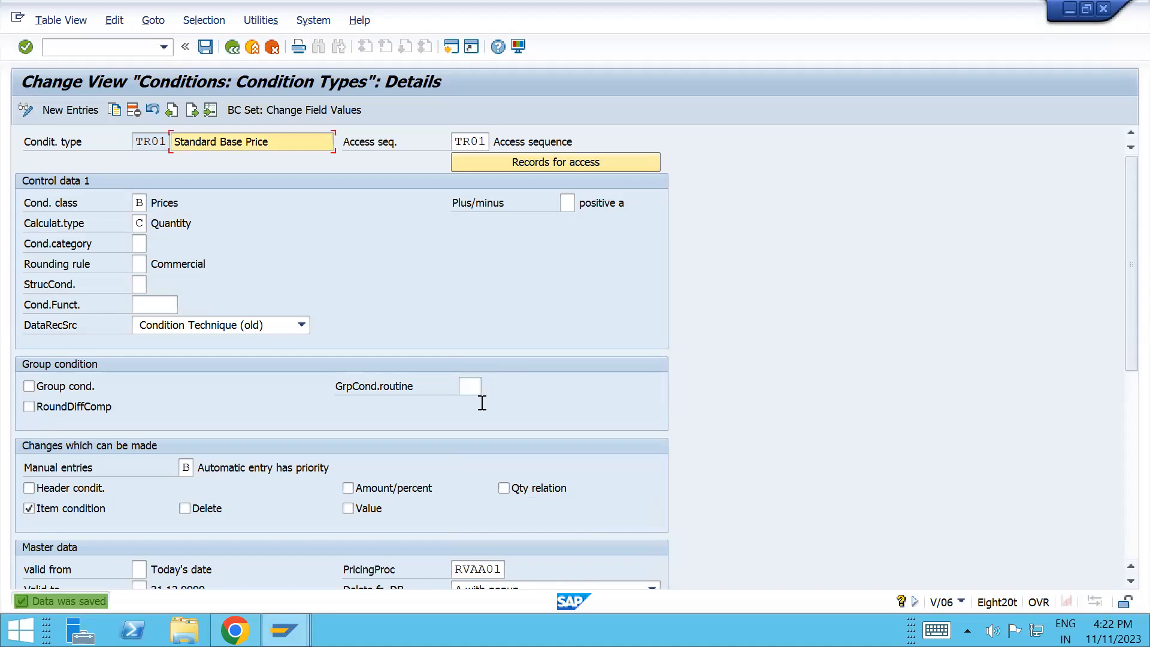
# - Run the TR01 condition record selection for T100 again with the customer and material fields emptied
pyautogui.click(591, 161)
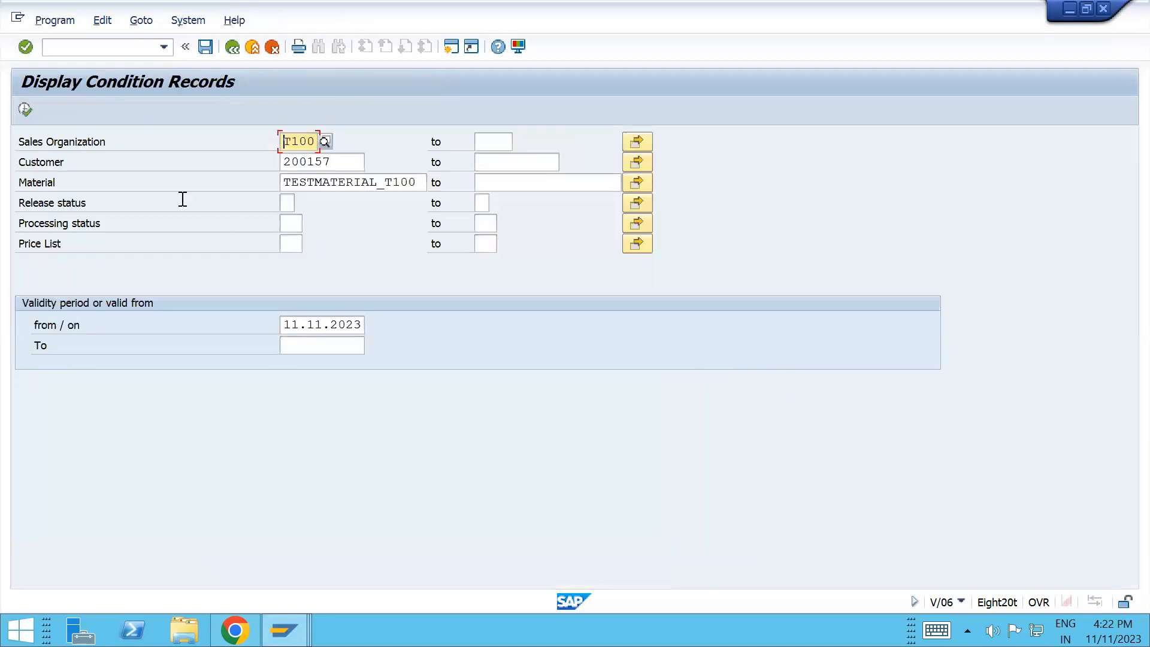
pyautogui.click(283, 162)
pyautogui.press('Delete')
pyautogui.press('Delete')
pyautogui.press('Delete')
pyautogui.press('Delete')
pyautogui.press('Delete')
pyautogui.press('Delete')
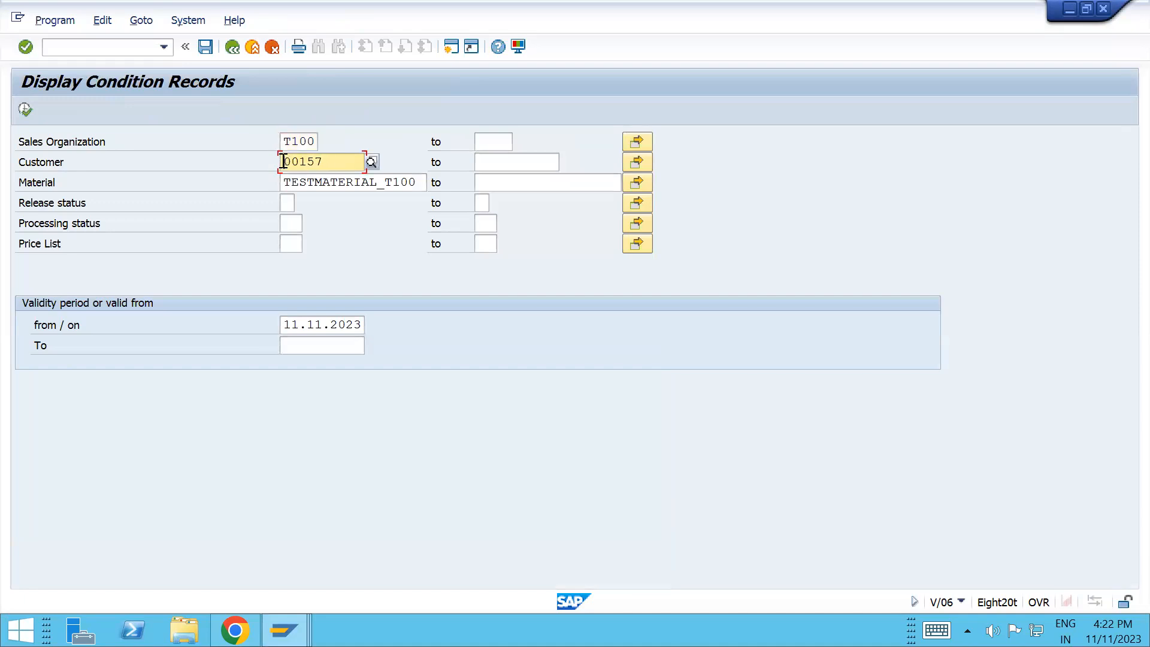
pyautogui.press('Tab')
pyautogui.press('Tab')
pyautogui.press('Tab')
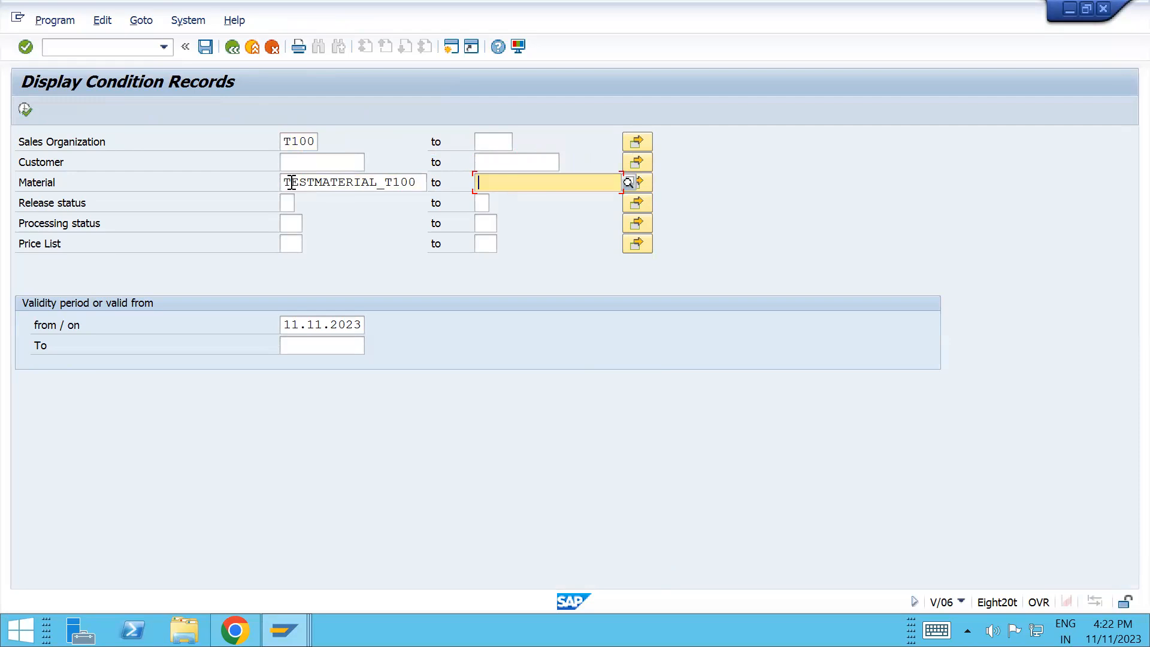
pyautogui.click(286, 182)
pyautogui.press('Delete')
pyautogui.press('Delete')
pyautogui.press('Delete')
pyautogui.press('Delete')
pyautogui.press('Delete')
pyautogui.press('Delete')
pyautogui.press('Delete')
pyautogui.press('Delete')
pyautogui.press('Delete')
pyautogui.press('Delete')
pyautogui.press('Delete')
pyautogui.press('Delete')
pyautogui.press('Delete')
pyautogui.press('Delete')
pyautogui.press('Delete')
pyautogui.press('Delete')
pyautogui.press('Delete')
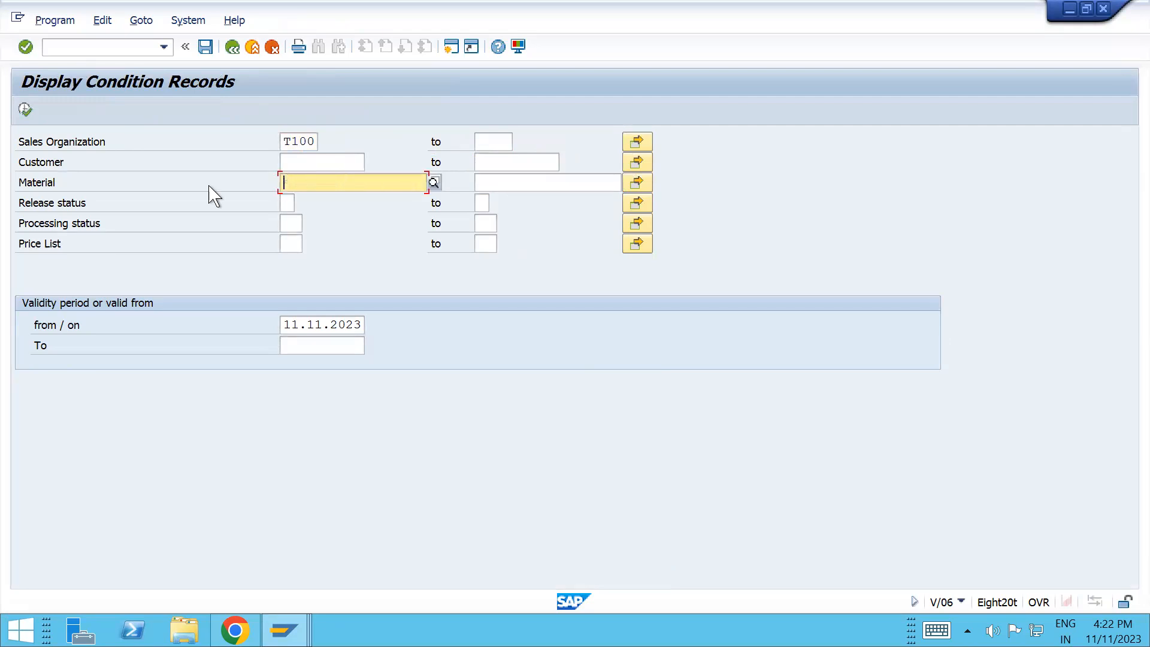
pyautogui.click(25, 109)
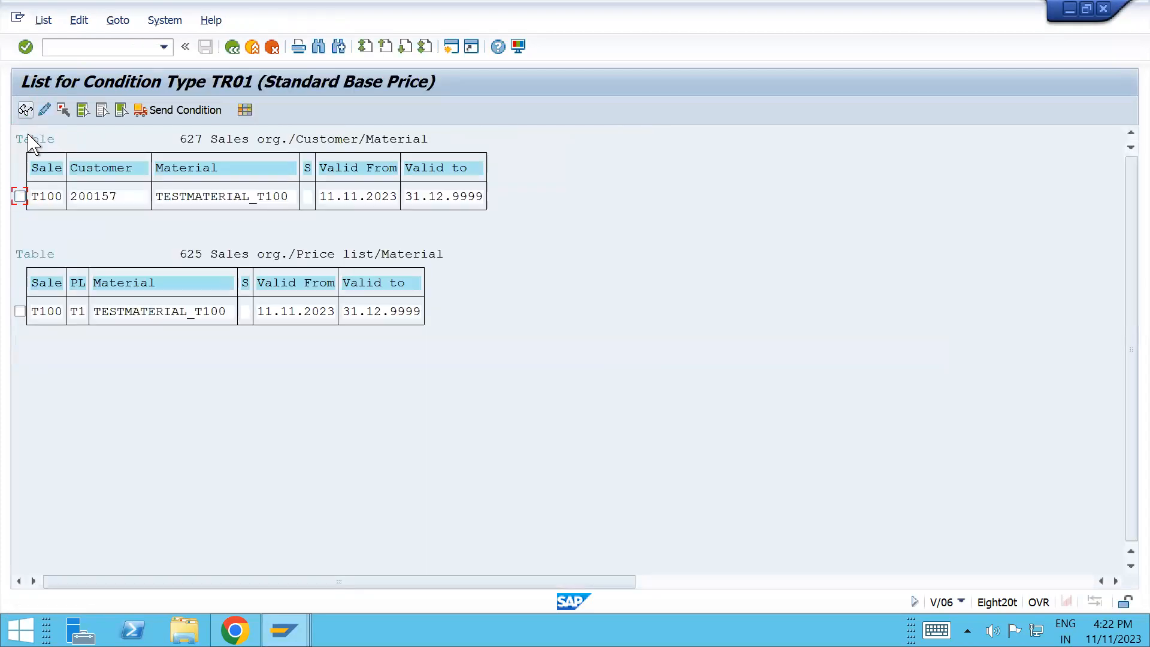
# - Open the Sales org./Customer/Material record's condition supplements in change mode, and cancel back to condition type TR01's details
pyautogui.click(20, 196)
pyautogui.click(44, 109)
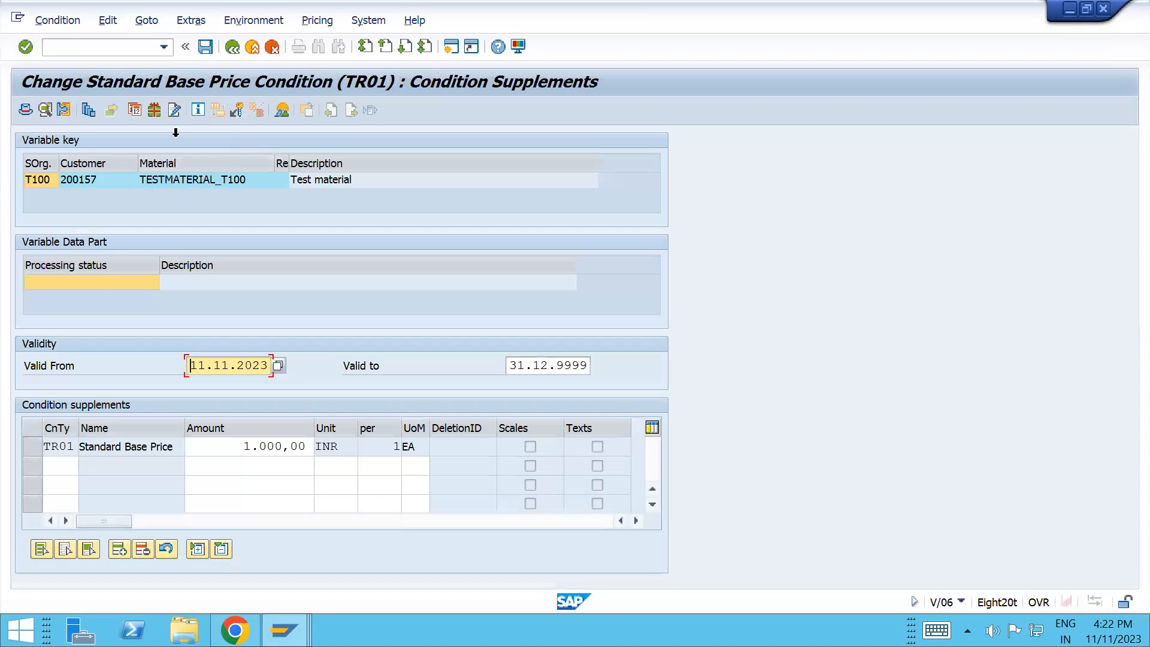
pyautogui.click(234, 52)
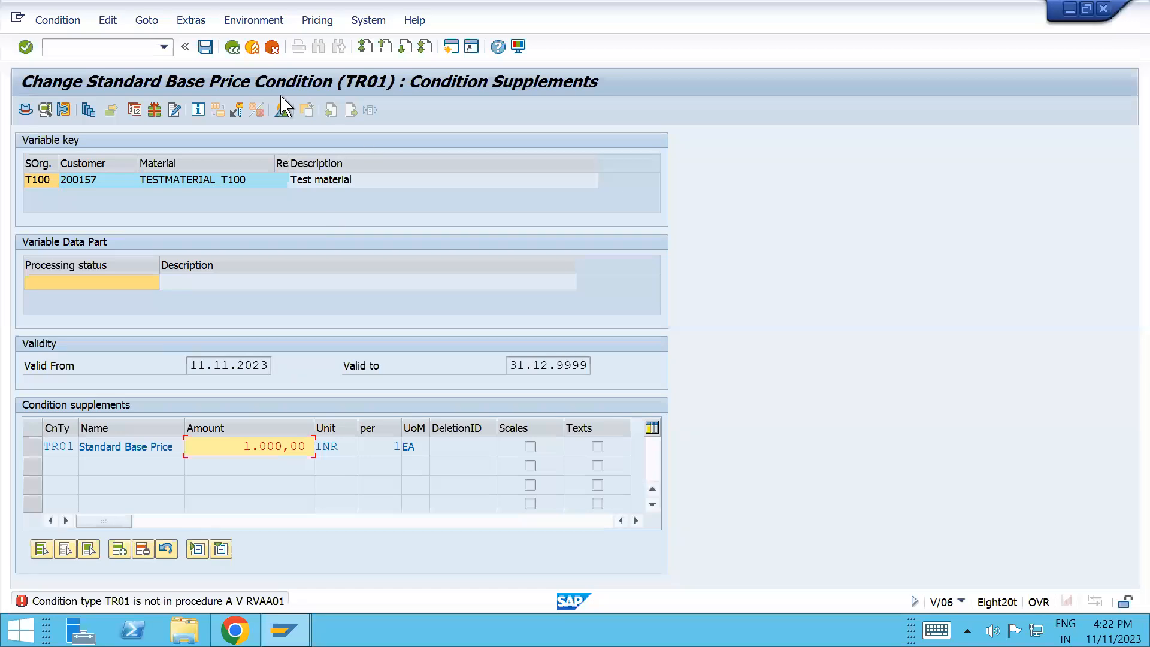
pyautogui.click(272, 48)
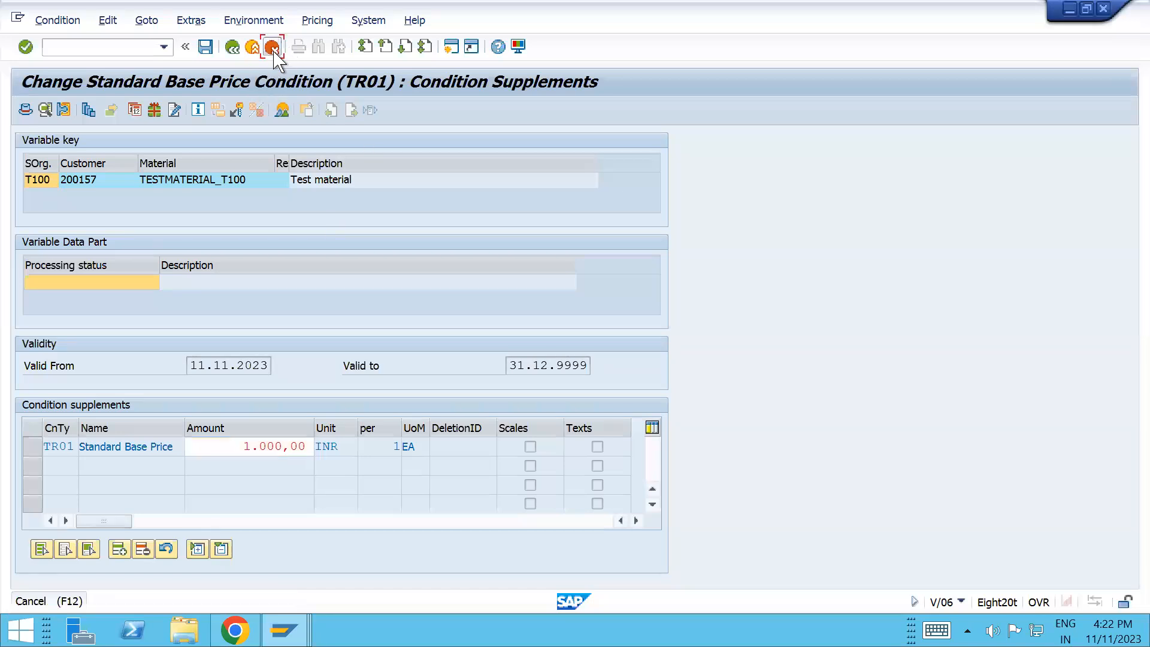
pyautogui.click(232, 47)
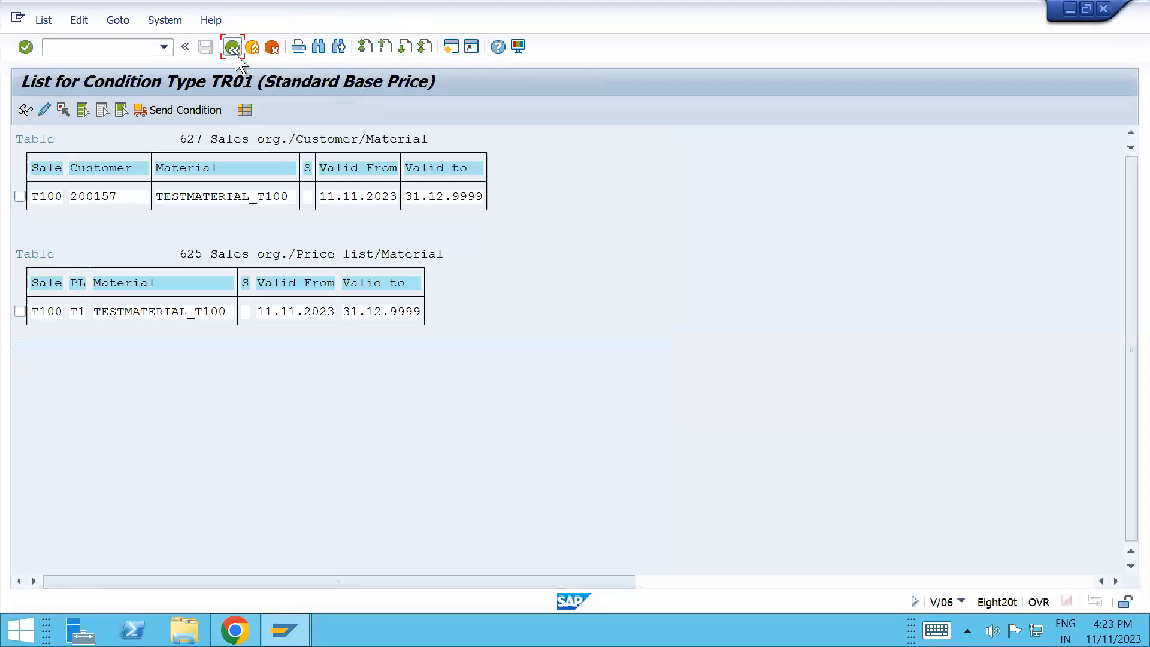
pyautogui.click(233, 48)
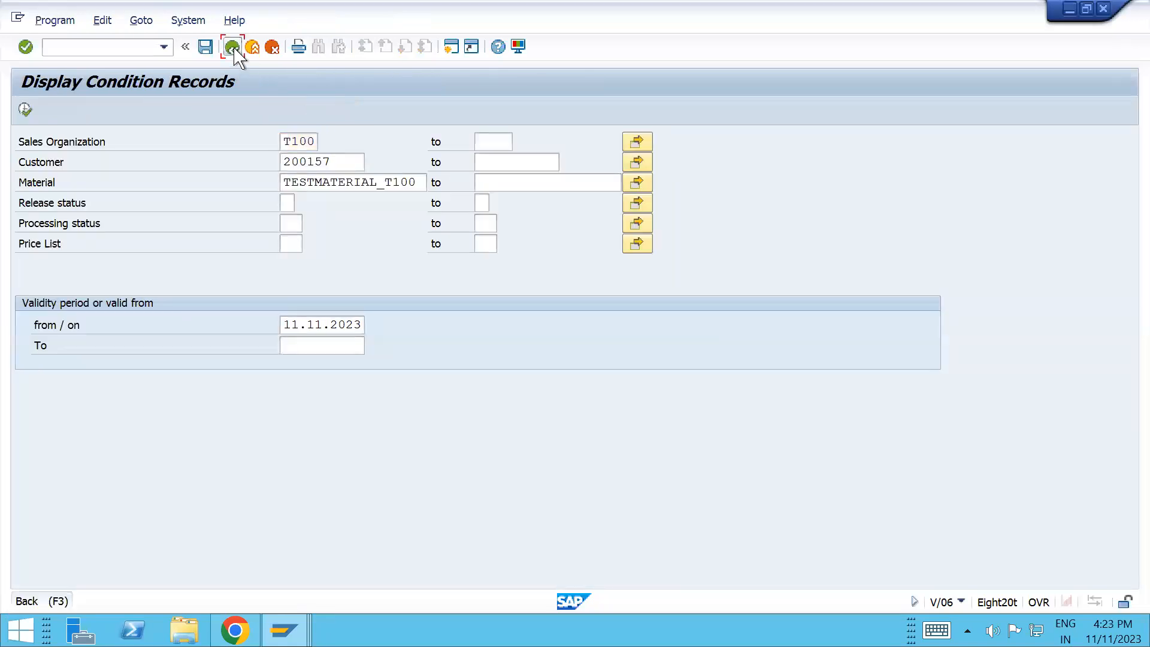
# - Clear the pricing procedure from TR01's master data and save the condition type
pyautogui.click(454, 568)
pyautogui.press('Delete')
pyautogui.press('Delete')
pyautogui.press('Delete')
pyautogui.press('Delete')
pyautogui.press('Delete')
pyautogui.press('Delete')
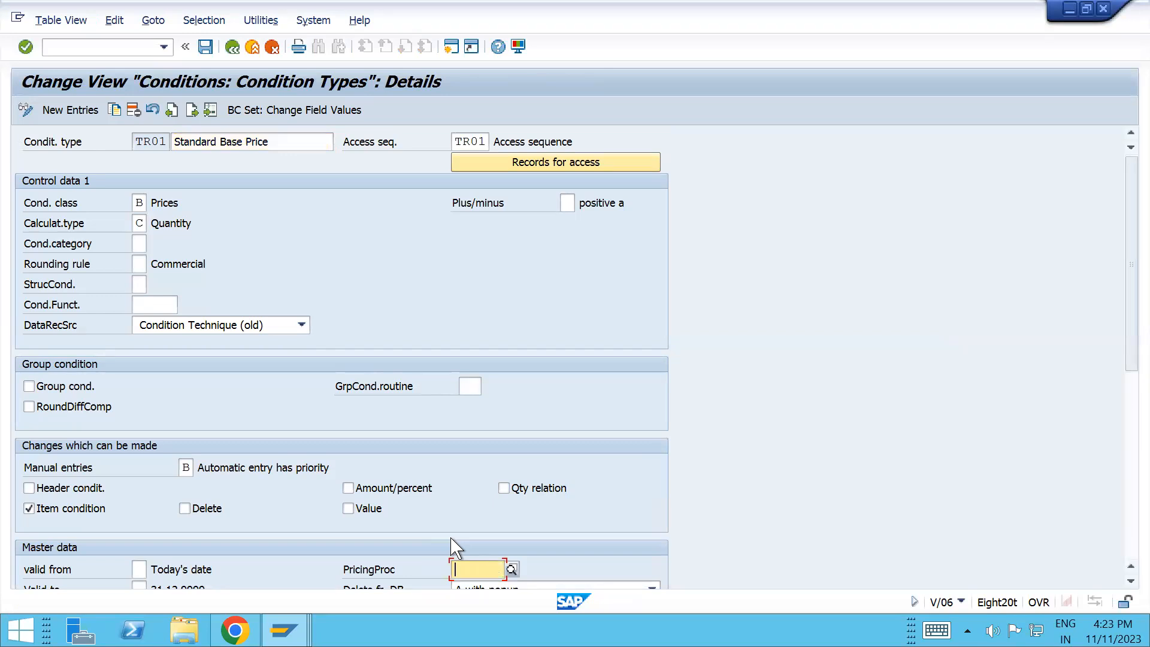
pyautogui.hotkey('ctrl', 's')
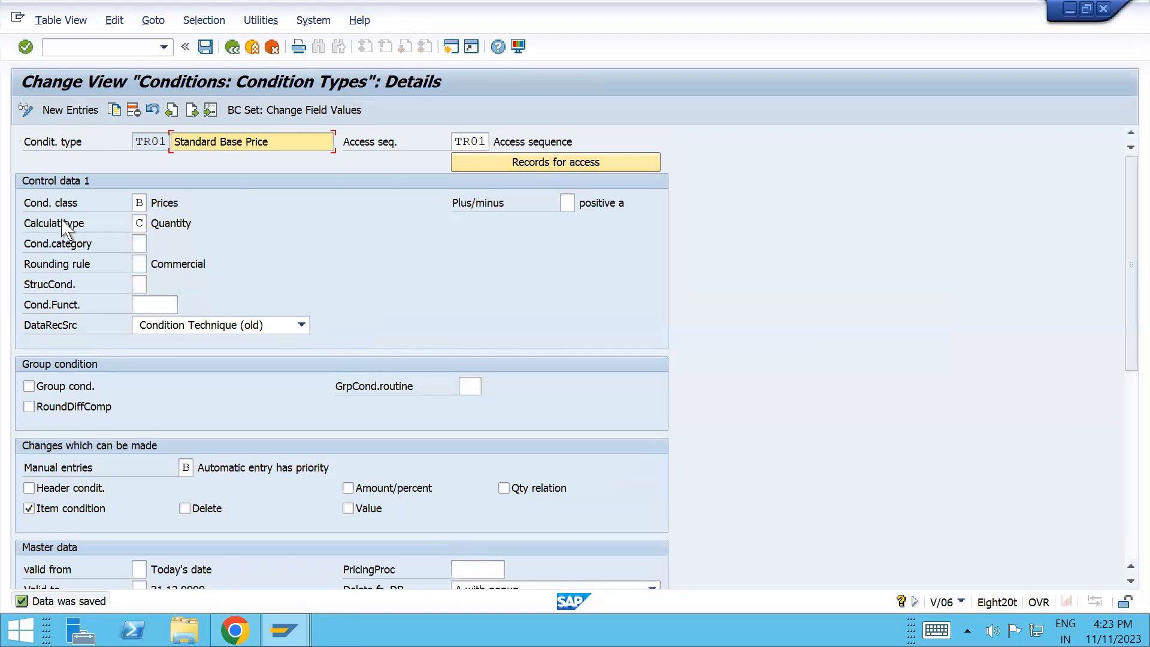
# - Review the possible condition classes for TR01, including Discount or surcharge, Prices, Expense reimbursement and Taxes, and close the list without choosing one
pyautogui.click(142, 202)
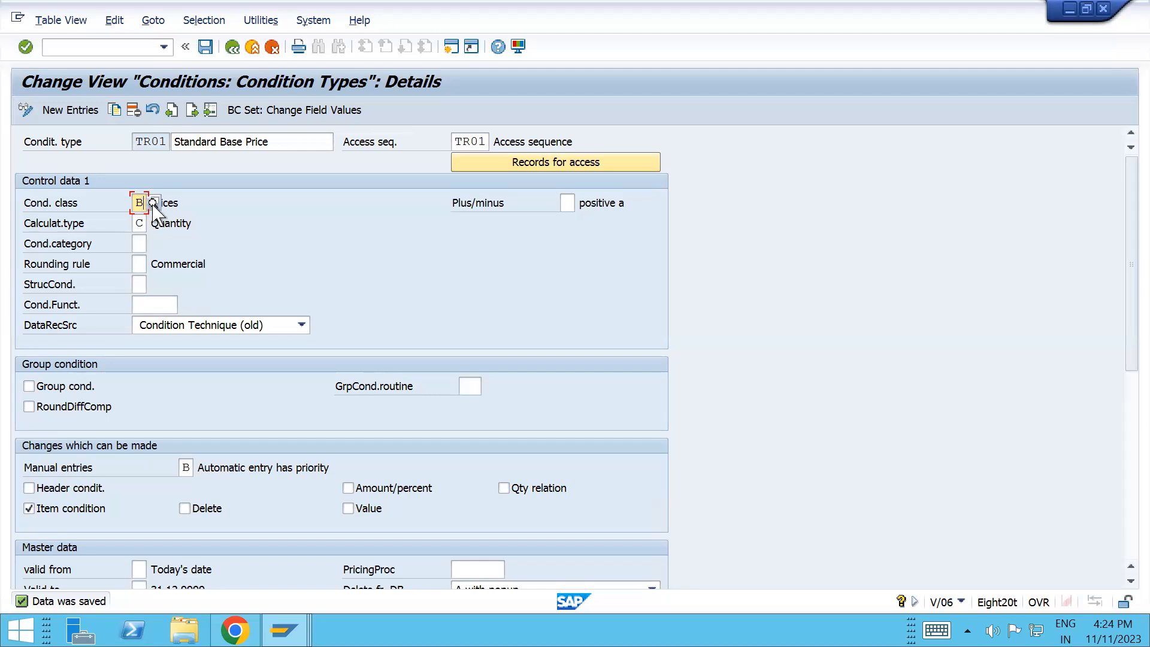
pyautogui.click(154, 204)
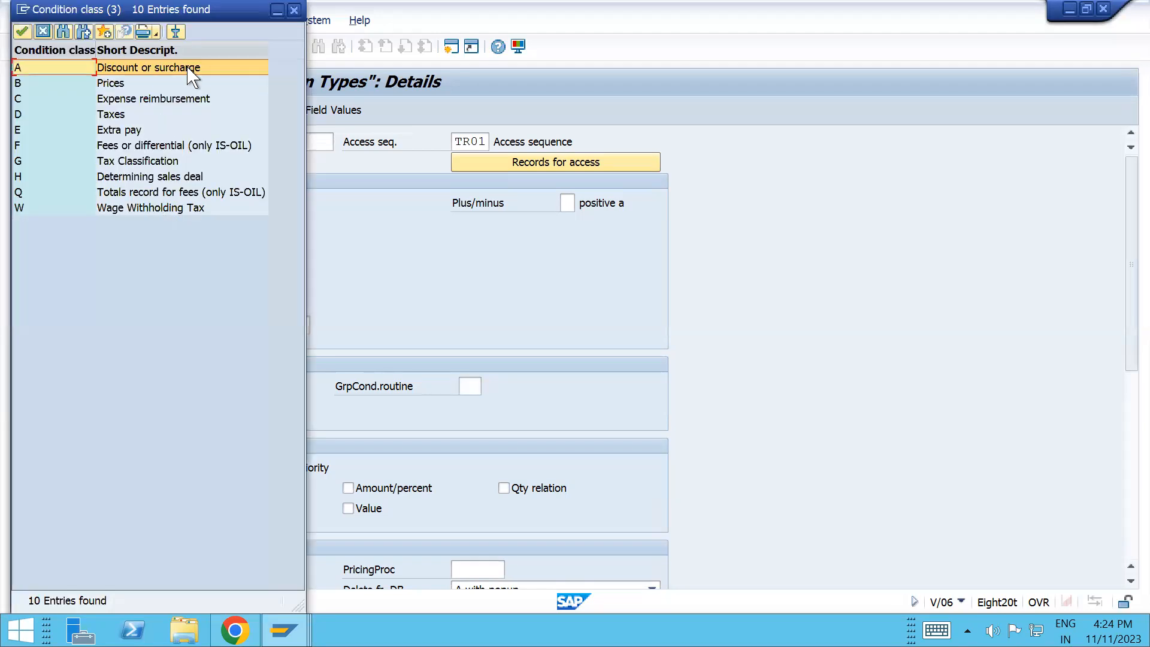
pyautogui.moveTo(222, 9); pyautogui.dragTo(530, 107)
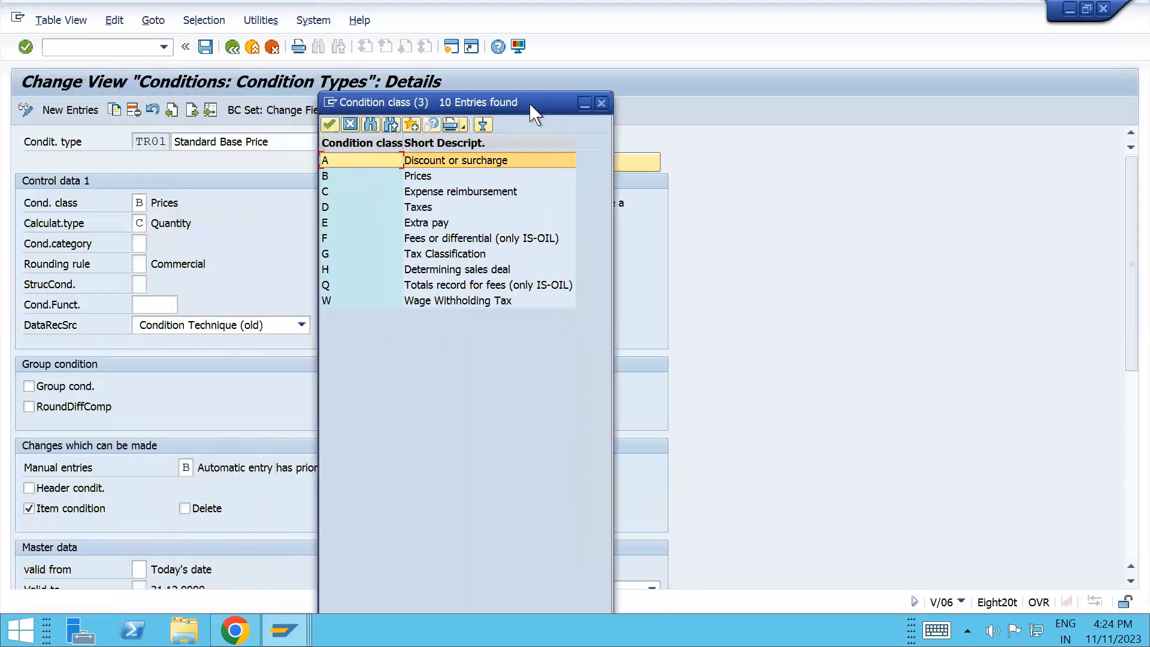
pyautogui.click(367, 175)
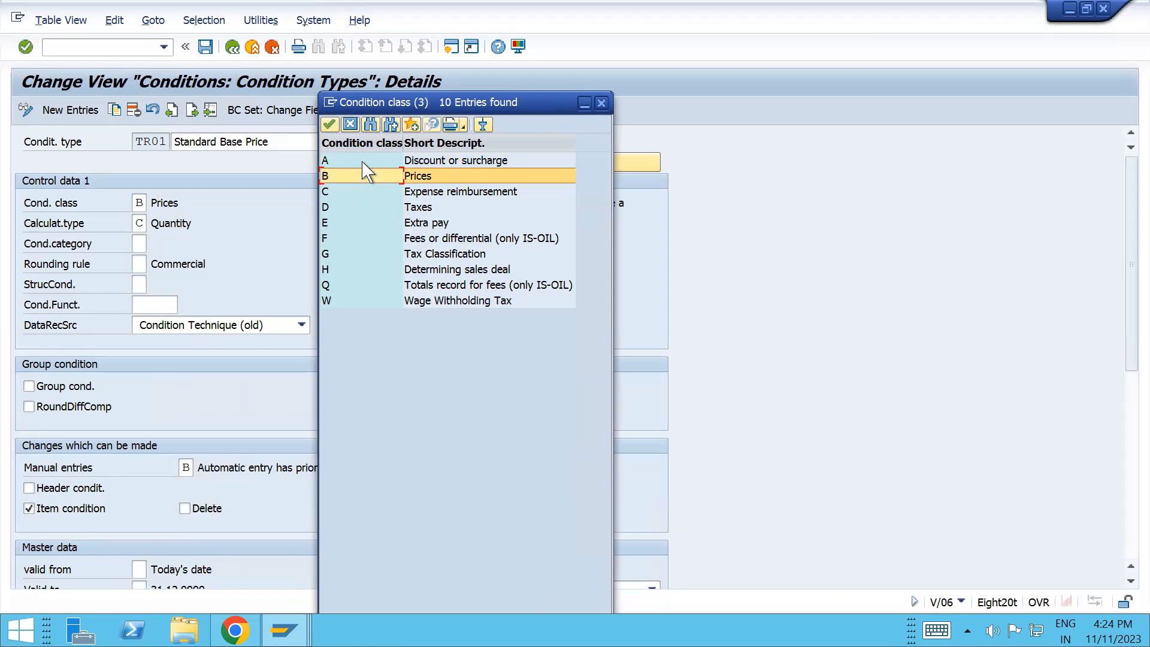
pyautogui.click(363, 162)
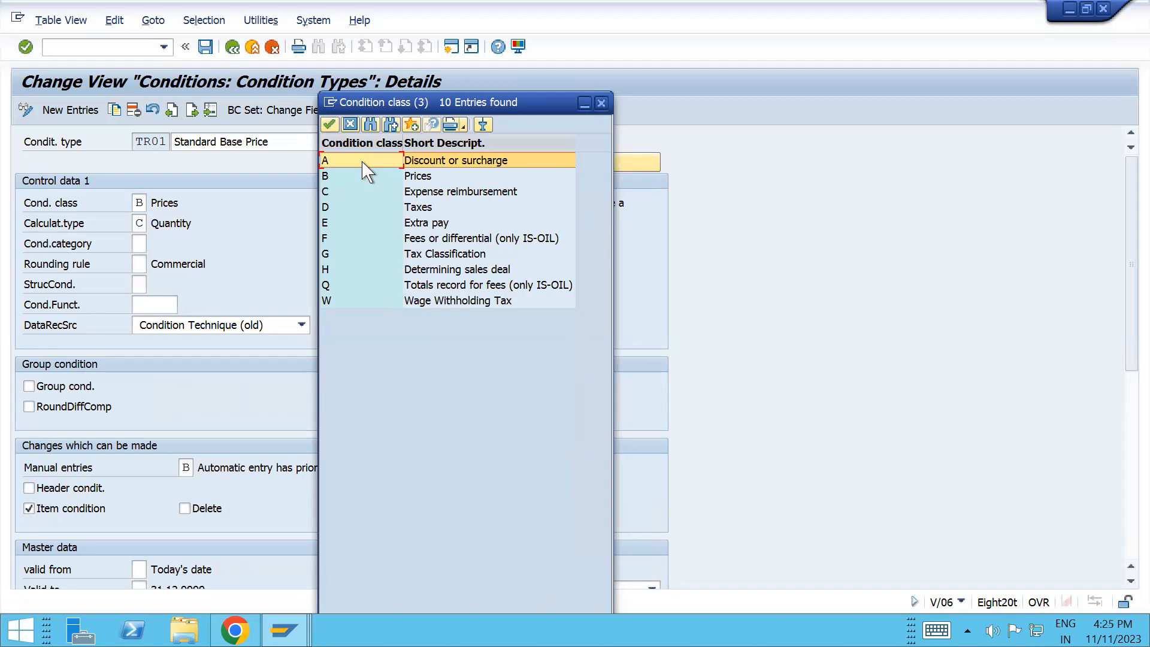
pyautogui.click(353, 193)
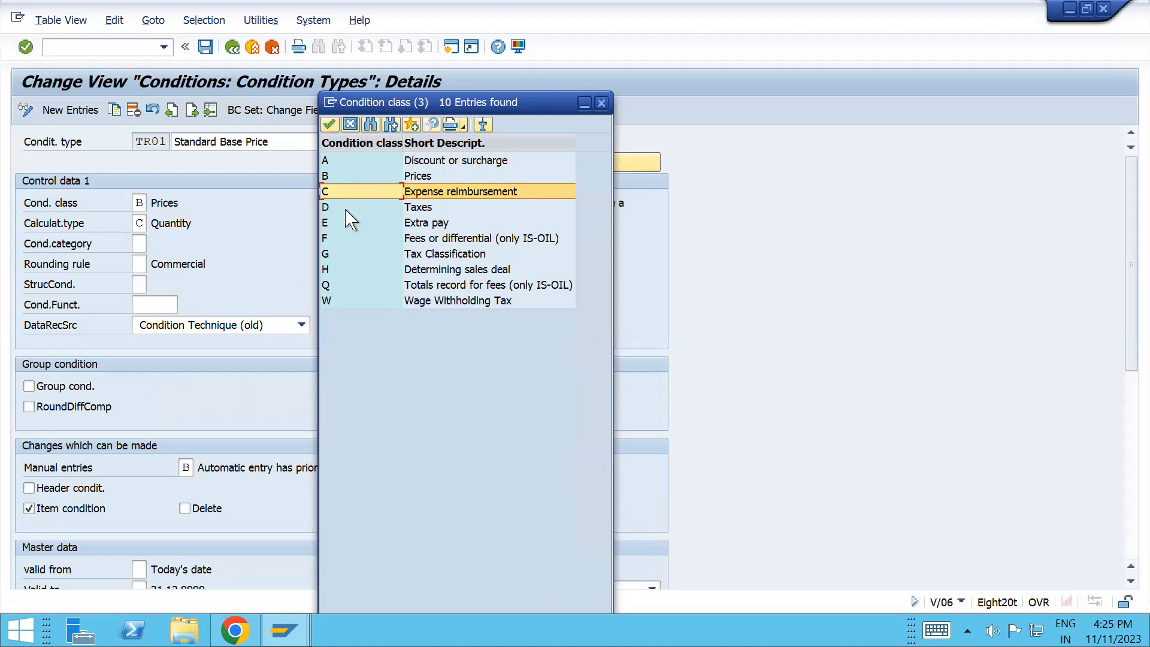
pyautogui.click(346, 210)
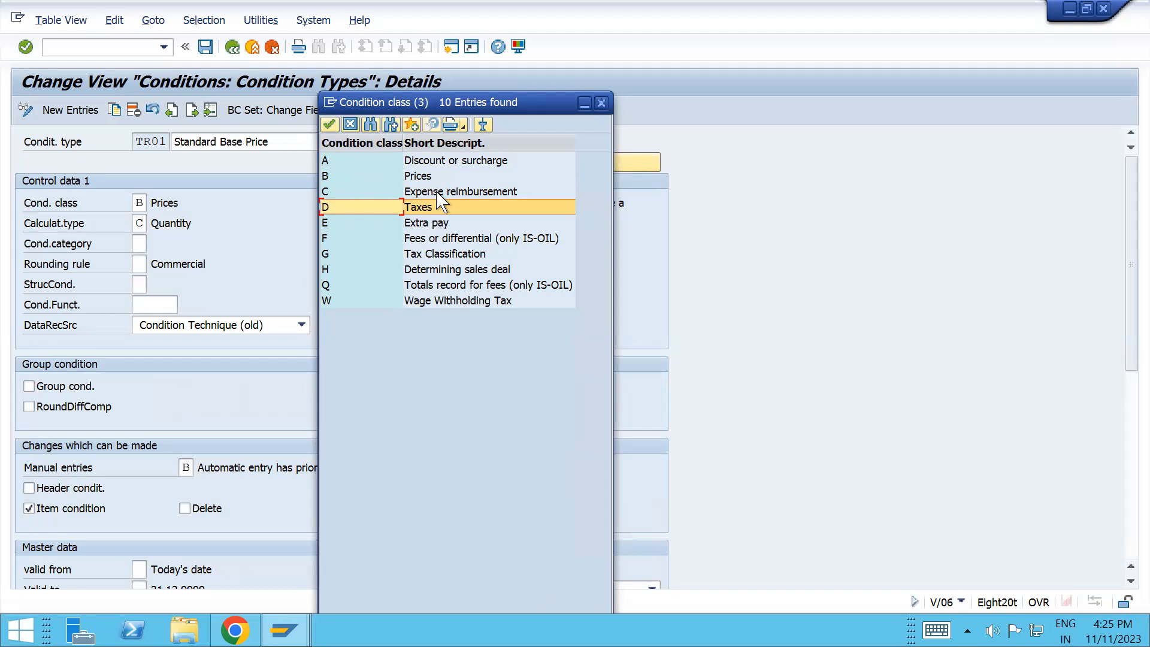
pyautogui.click(359, 191)
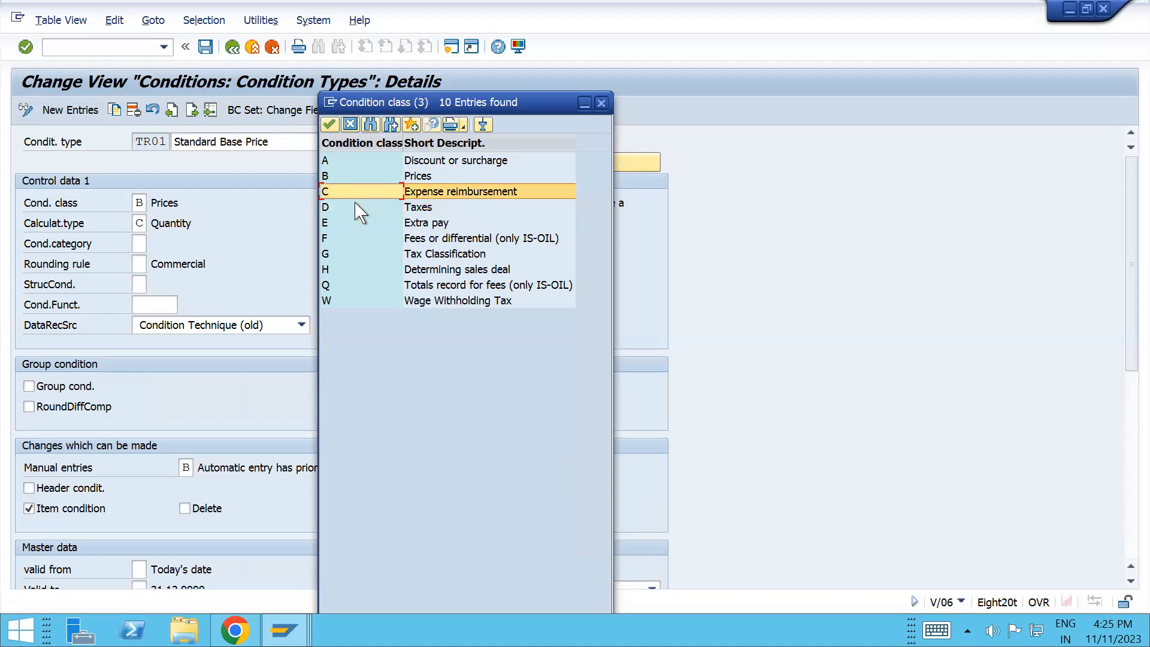
pyautogui.click(356, 208)
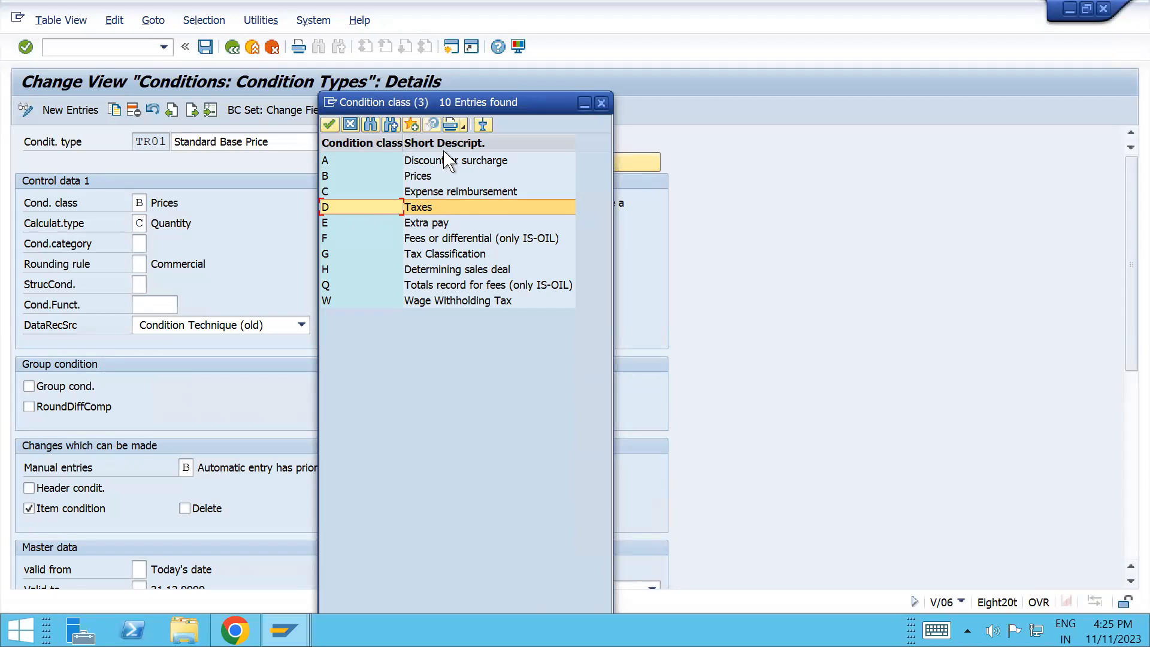
pyautogui.click(599, 102)
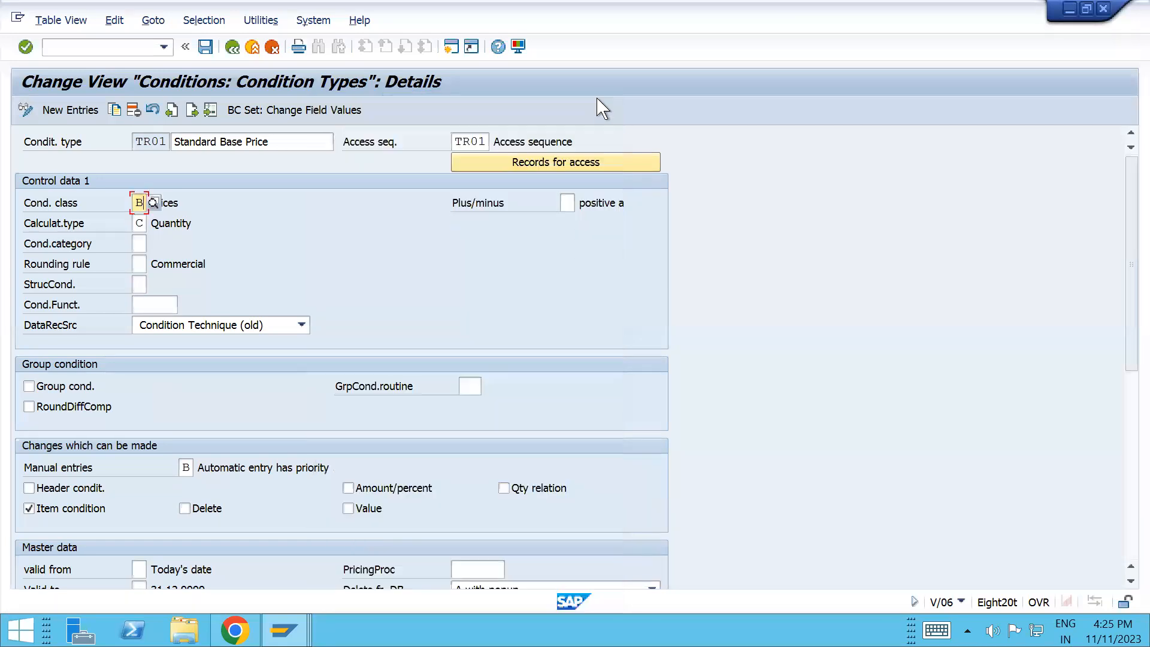
# - Close the session with pricing procedure RVAA01's control data and return to condition type TR01's details
pyautogui.hotkey('alt', 'Tab')
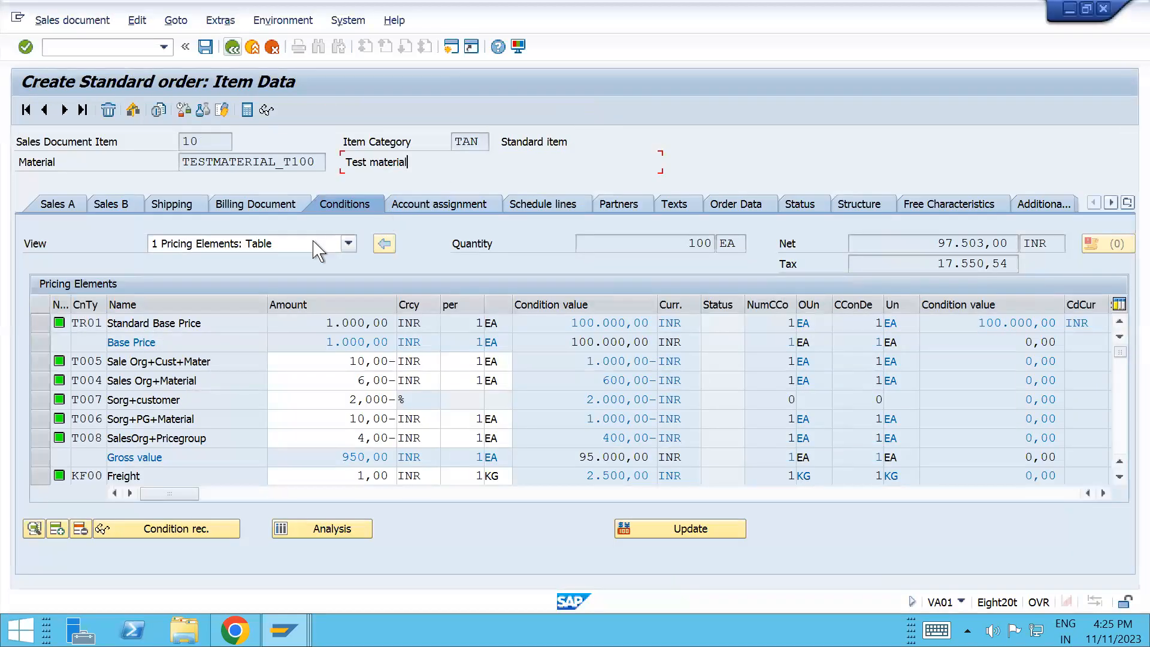
pyautogui.hotkey('alt', 'Tab')
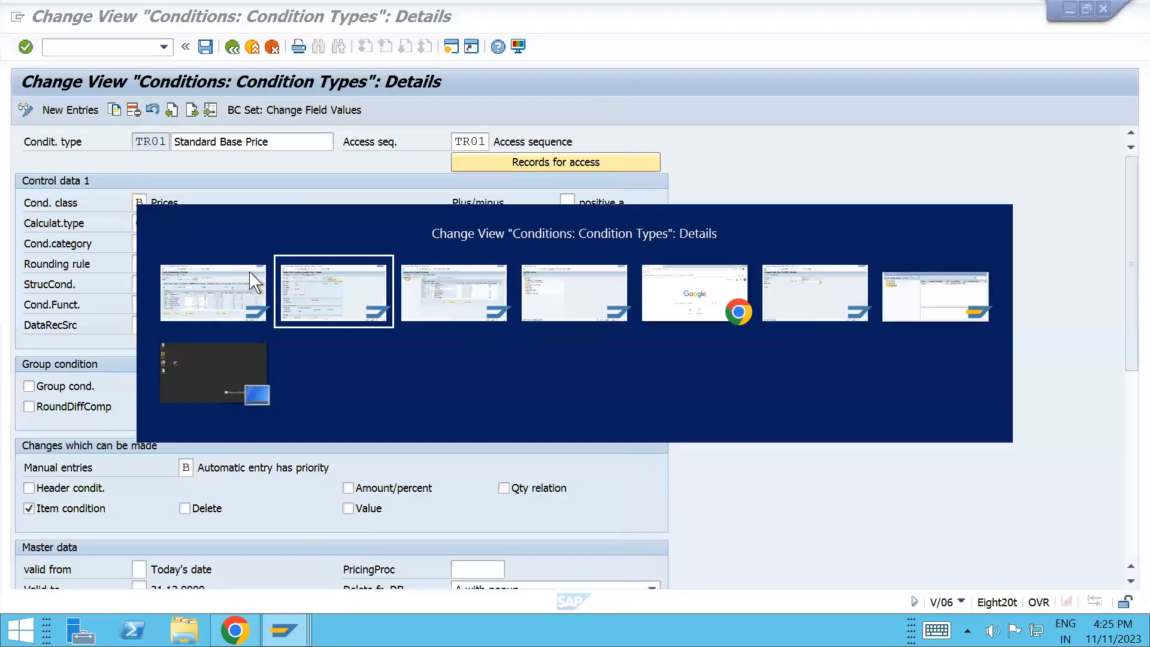
pyautogui.click(249, 281)
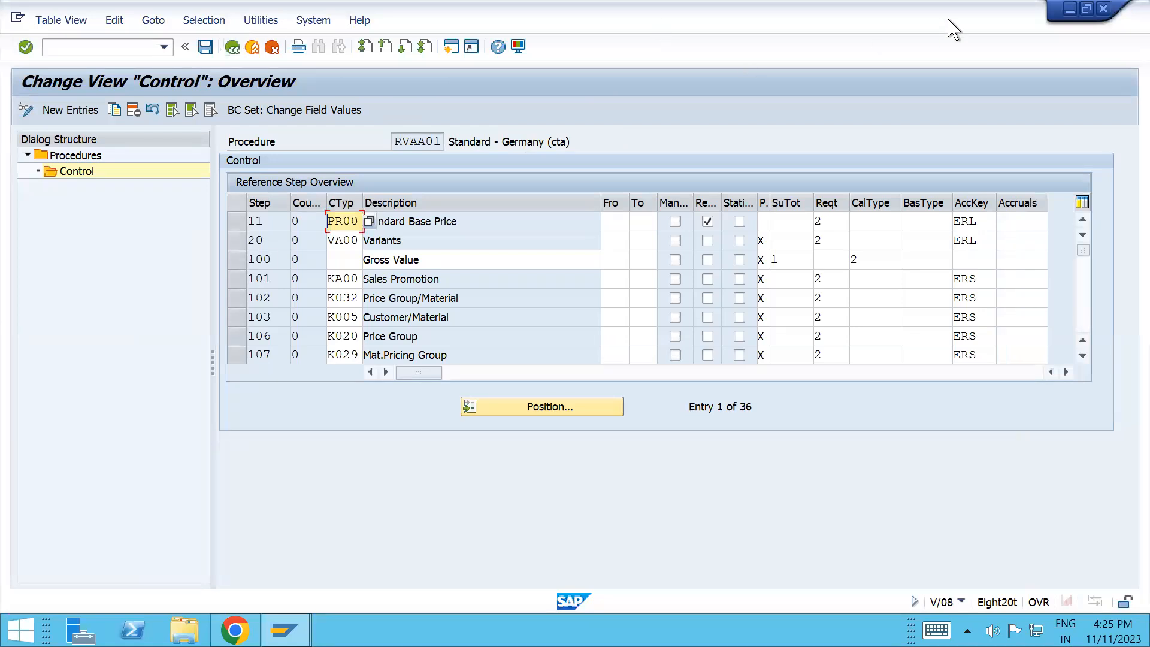
pyautogui.click(1101, 10)
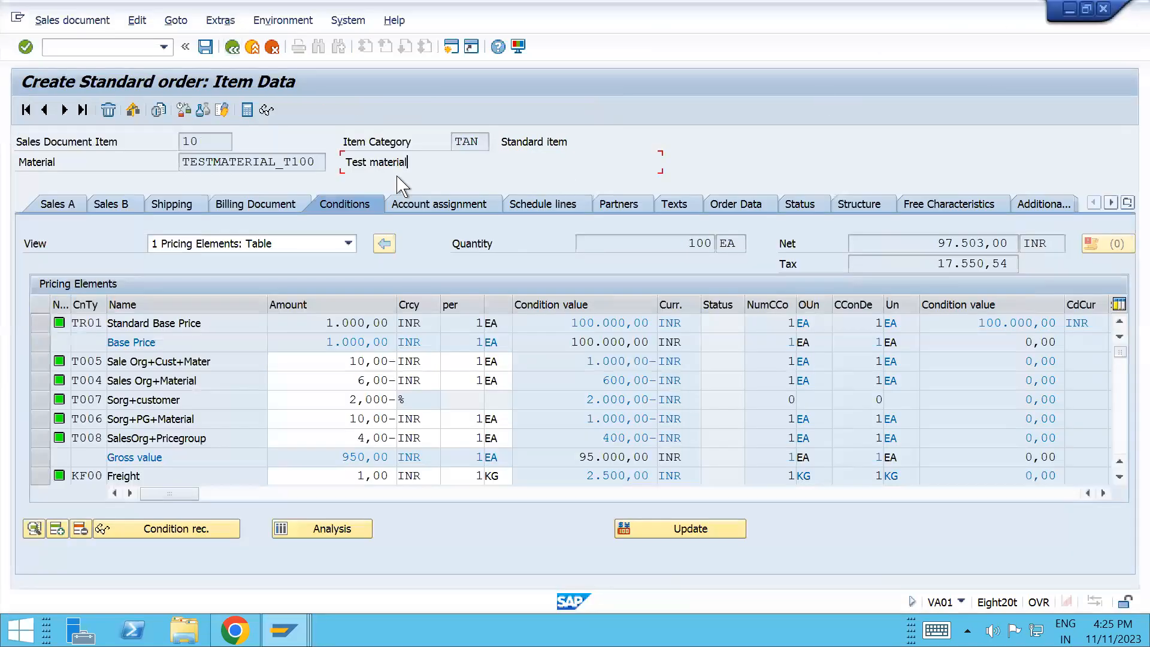
pyautogui.hotkey('alt', 'Tab')
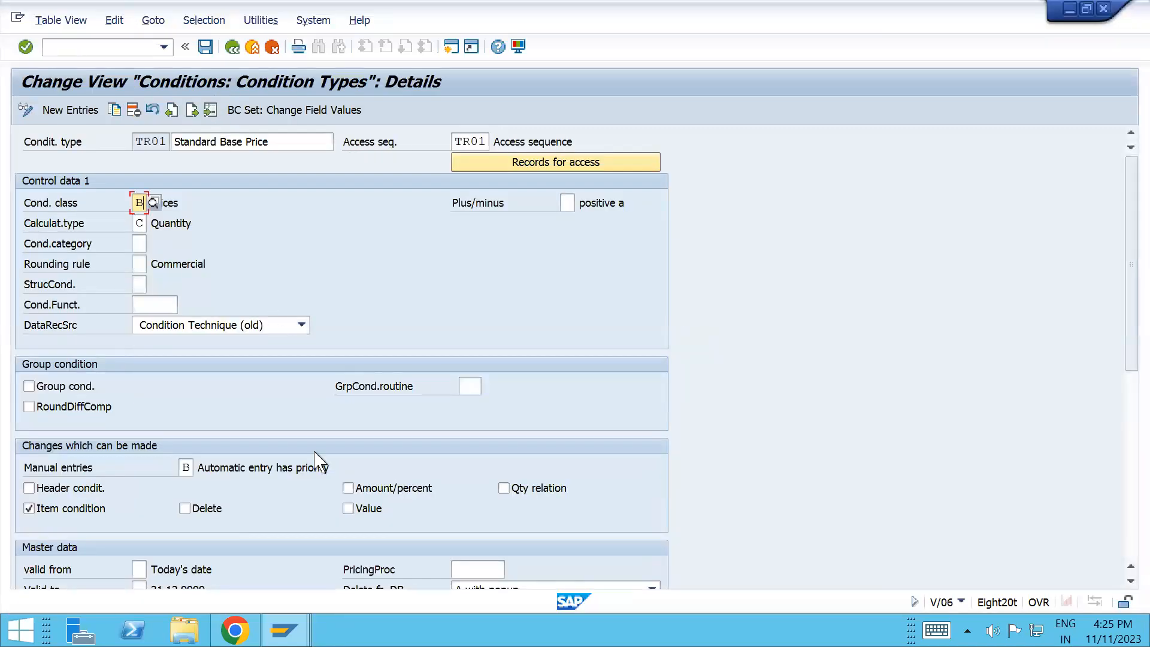
# - From the SAP Easy Access session, run transaction V/06 and display the details of condition type MWST
pyautogui.hotkey('alt', 'Tab')
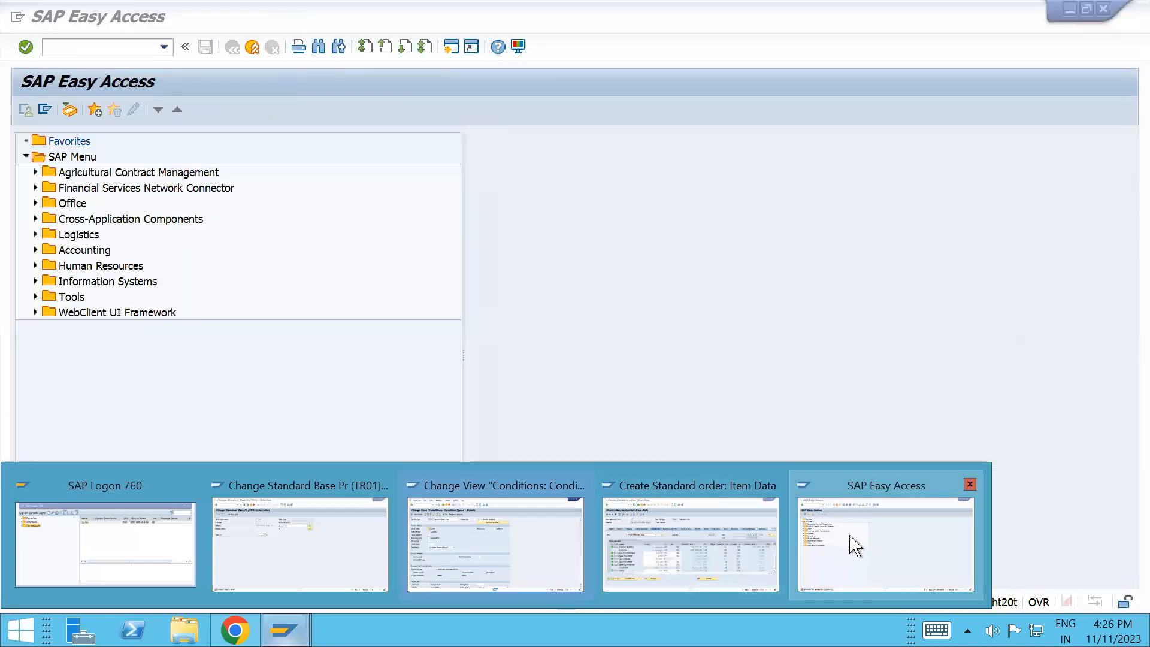
pyautogui.click(850, 541)
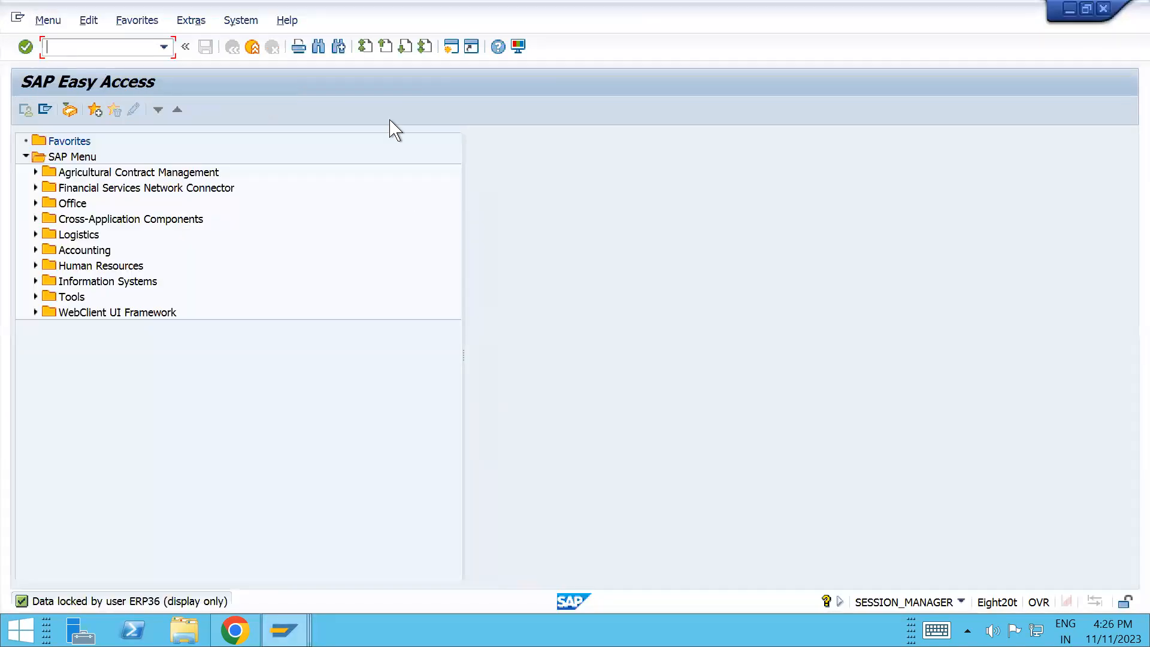
pyautogui.write('/nv/06')
pyautogui.press('Return')
pyautogui.click(196, 479)
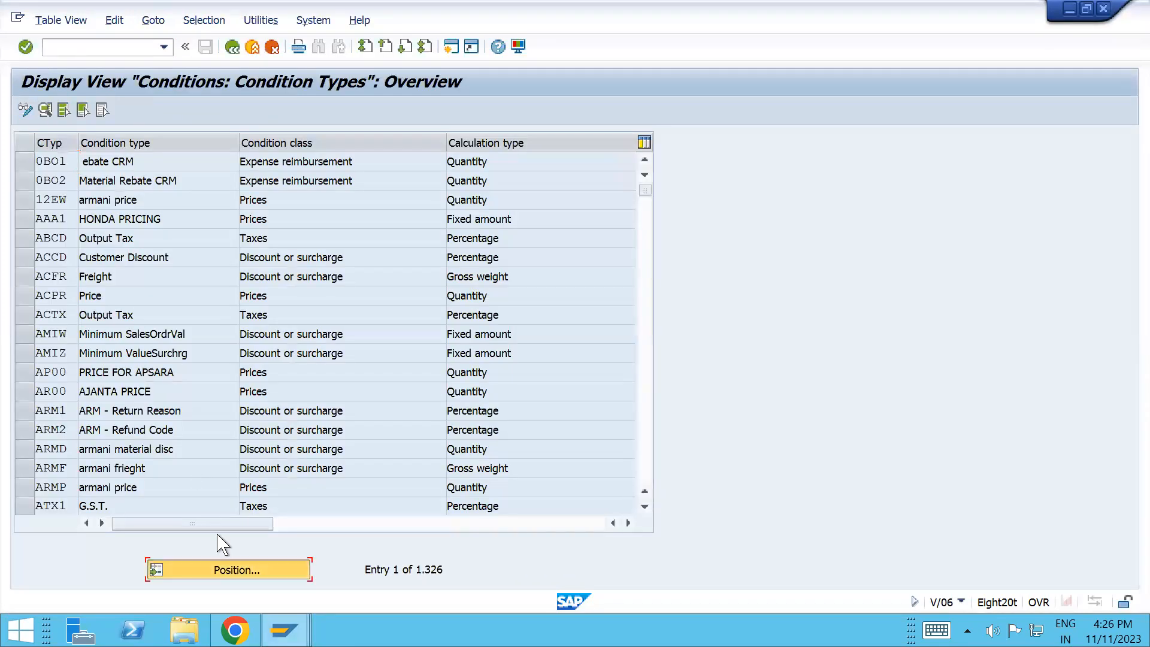
pyautogui.write('mwst')
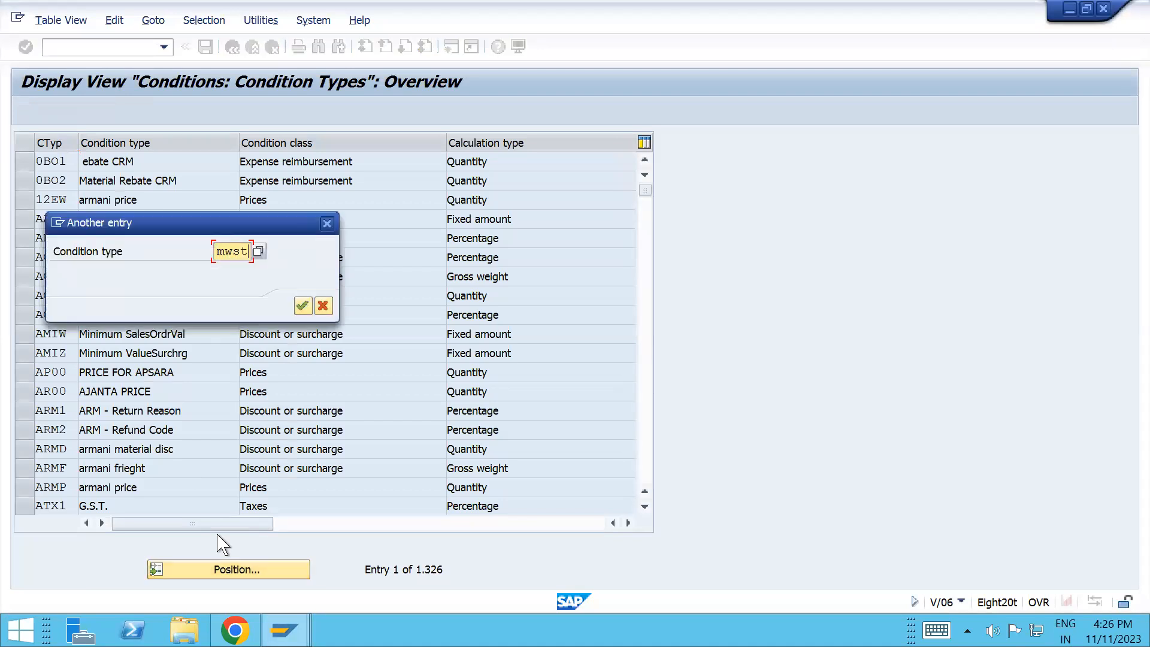
pyautogui.press('Return')
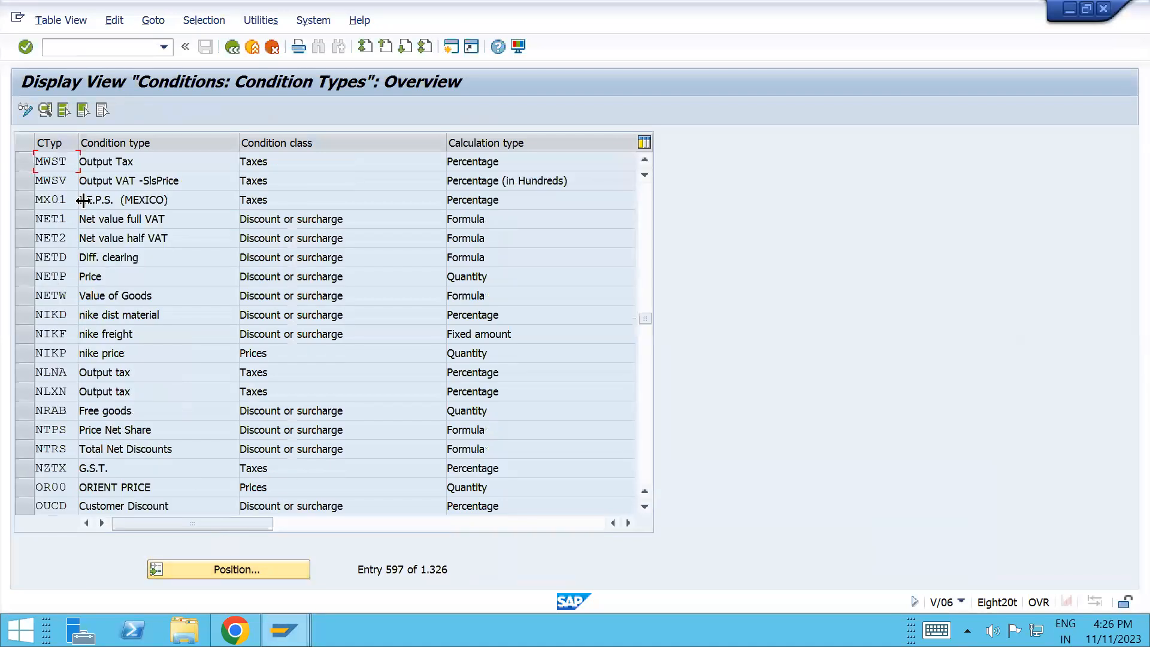
pyautogui.click(25, 162)
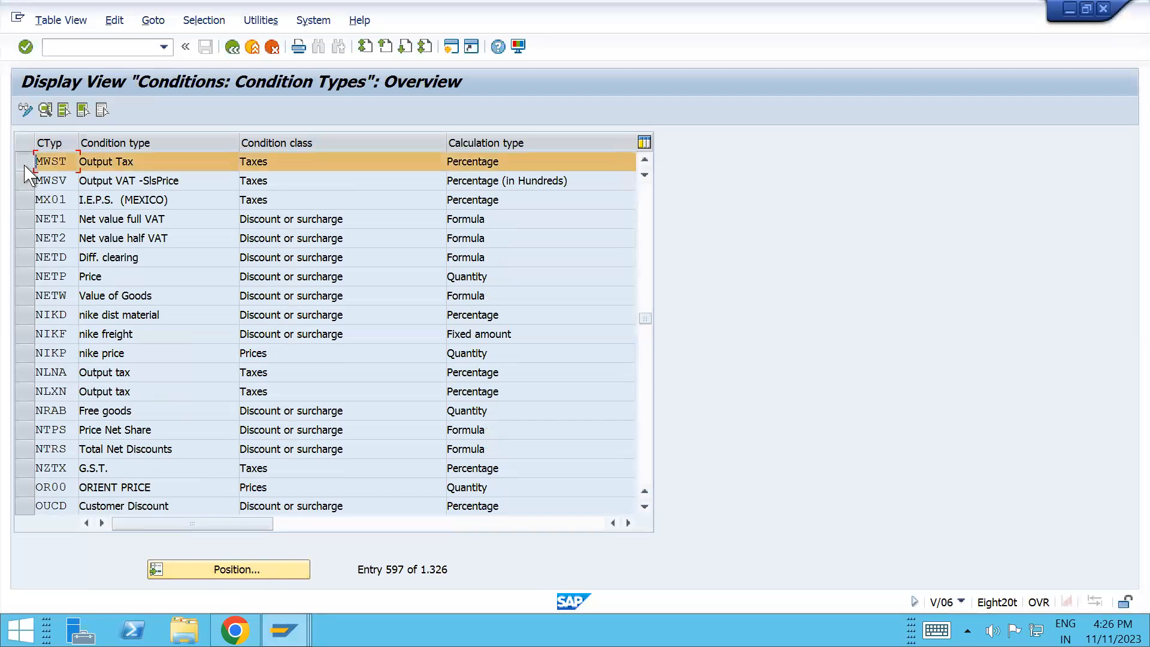
pyautogui.click(45, 109)
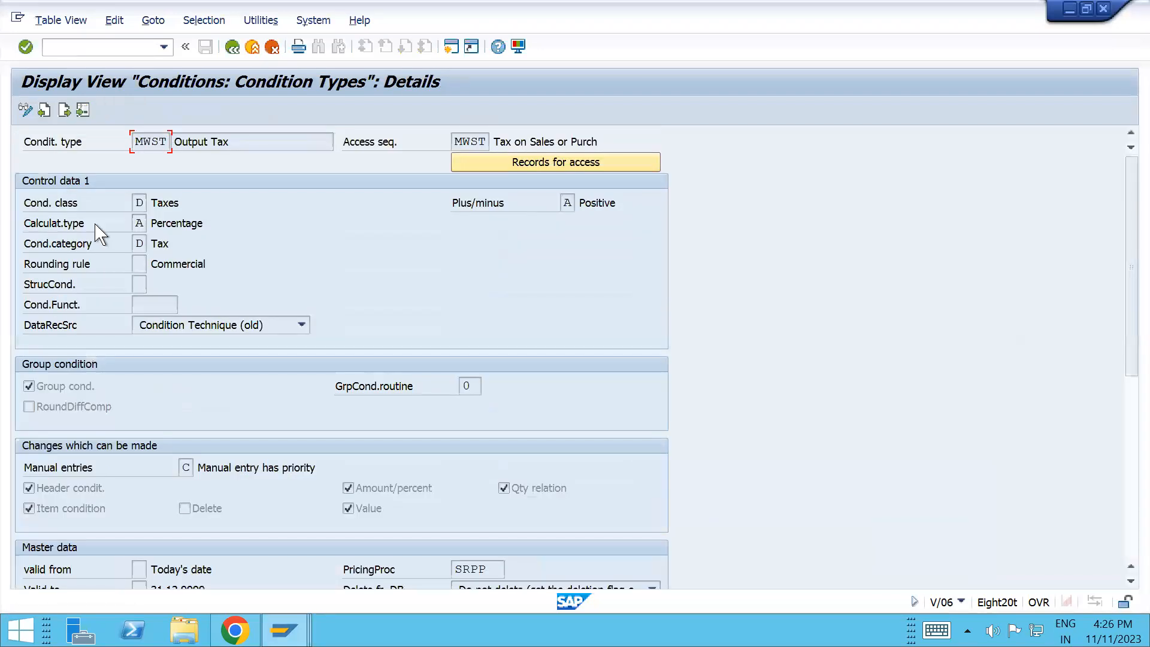
# - Review the possible condition classes for MWST, and close the list without choosing one
pyautogui.click(143, 201)
pyautogui.press('F1')
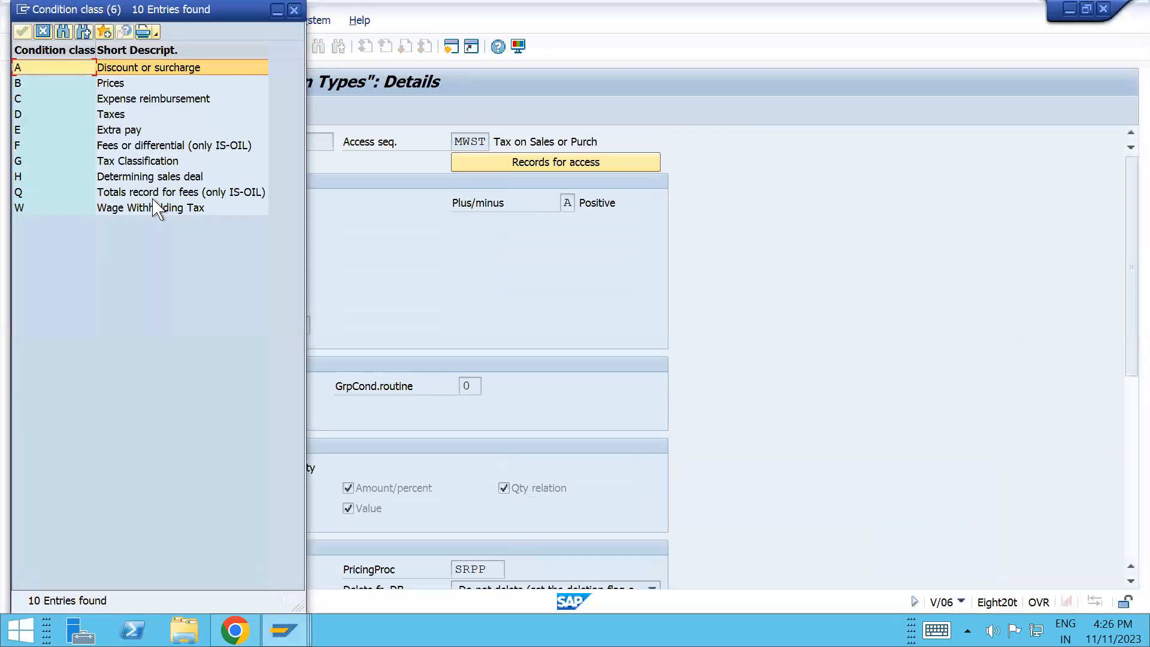
pyautogui.click(294, 11)
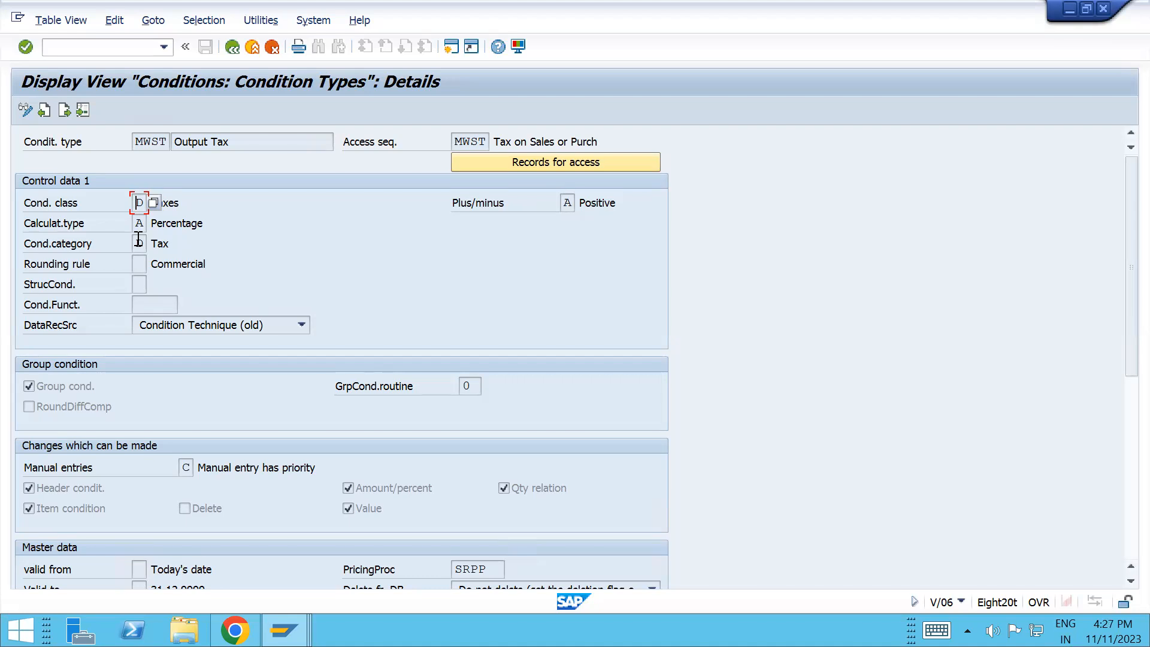
# - Return to the condition types overview, position it on TR01 and display that condition type's details
pyautogui.click(236, 53)
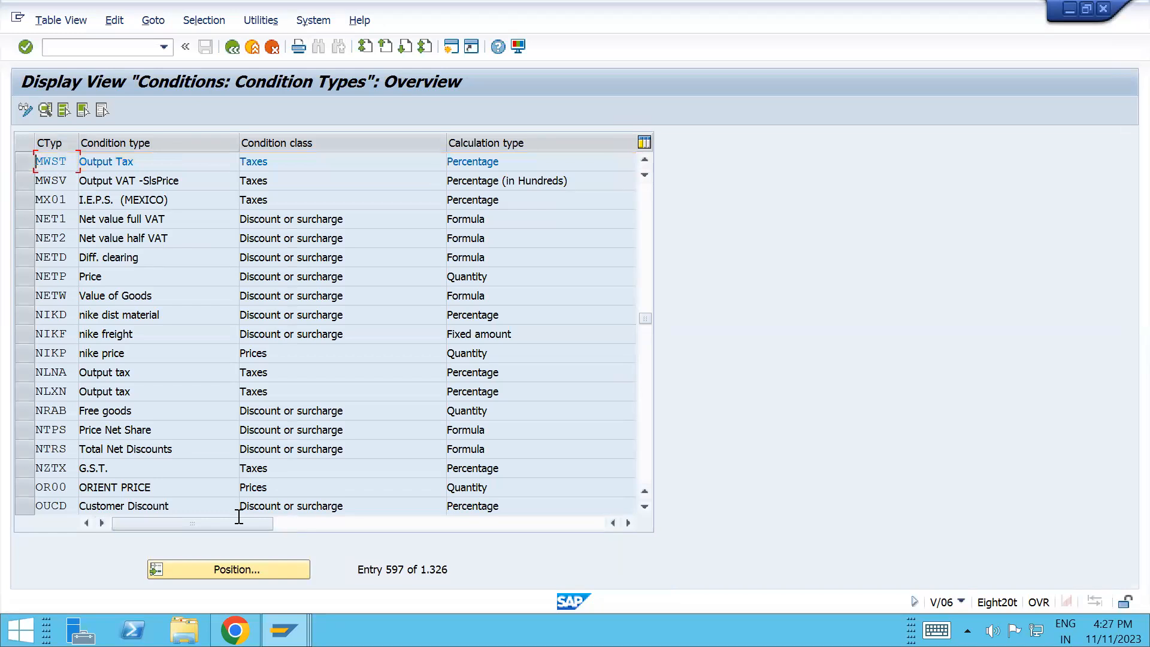
pyautogui.click(237, 569)
pyautogui.write('tr01')
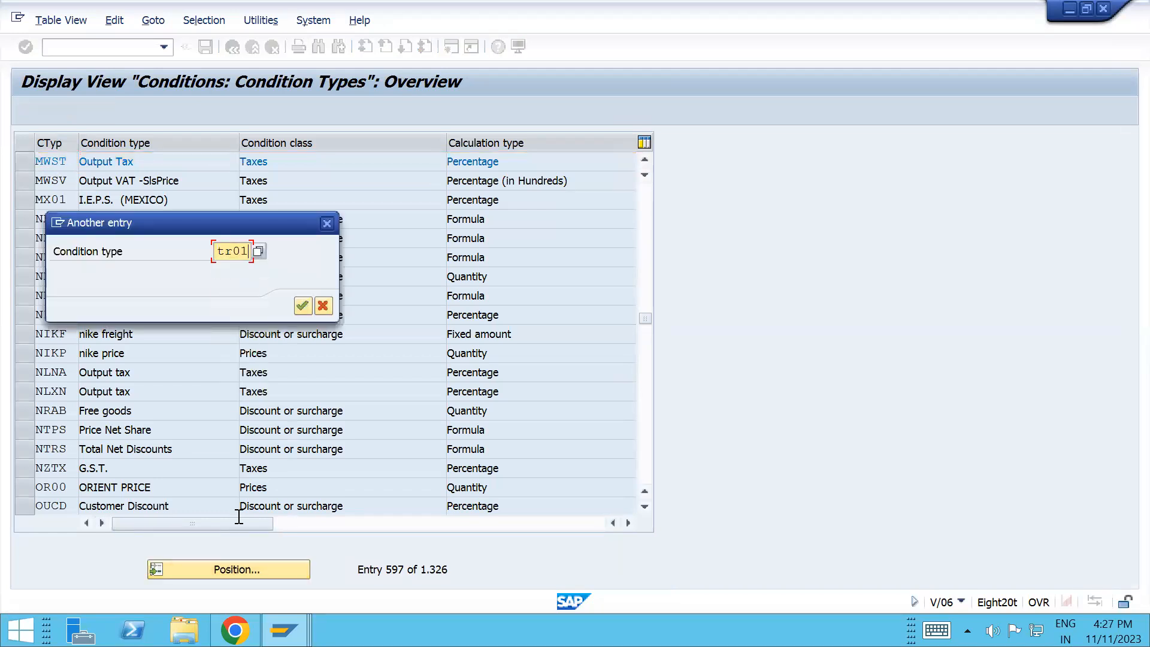
pyautogui.press('Return')
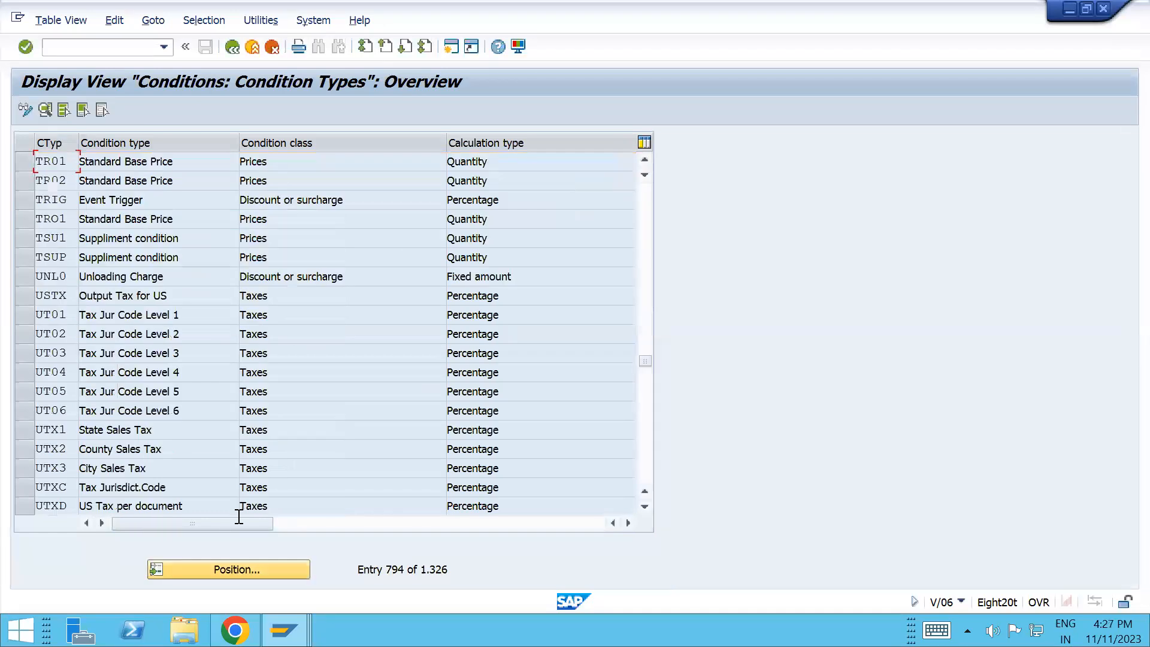
pyautogui.click(24, 166)
pyautogui.click(45, 109)
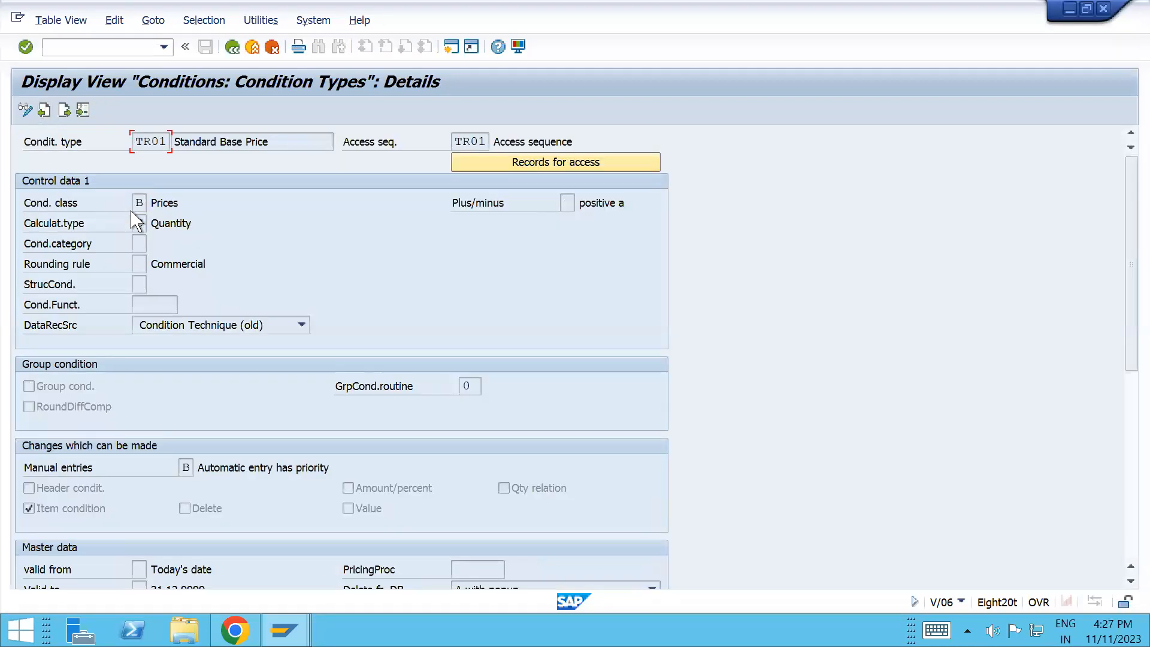
# - Review the condition class values Prices and Discount or surcharge available for TR01, leaving the class as it is
pyautogui.click(145, 205)
pyautogui.click(153, 203)
pyautogui.click(111, 82)
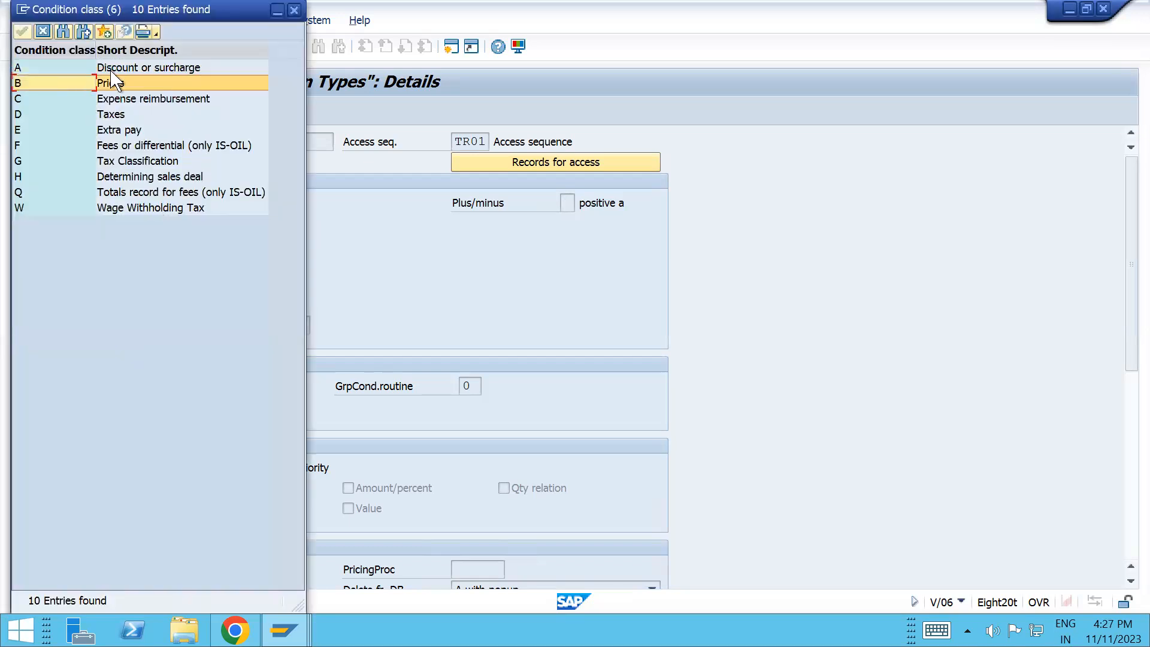
pyautogui.click(293, 10)
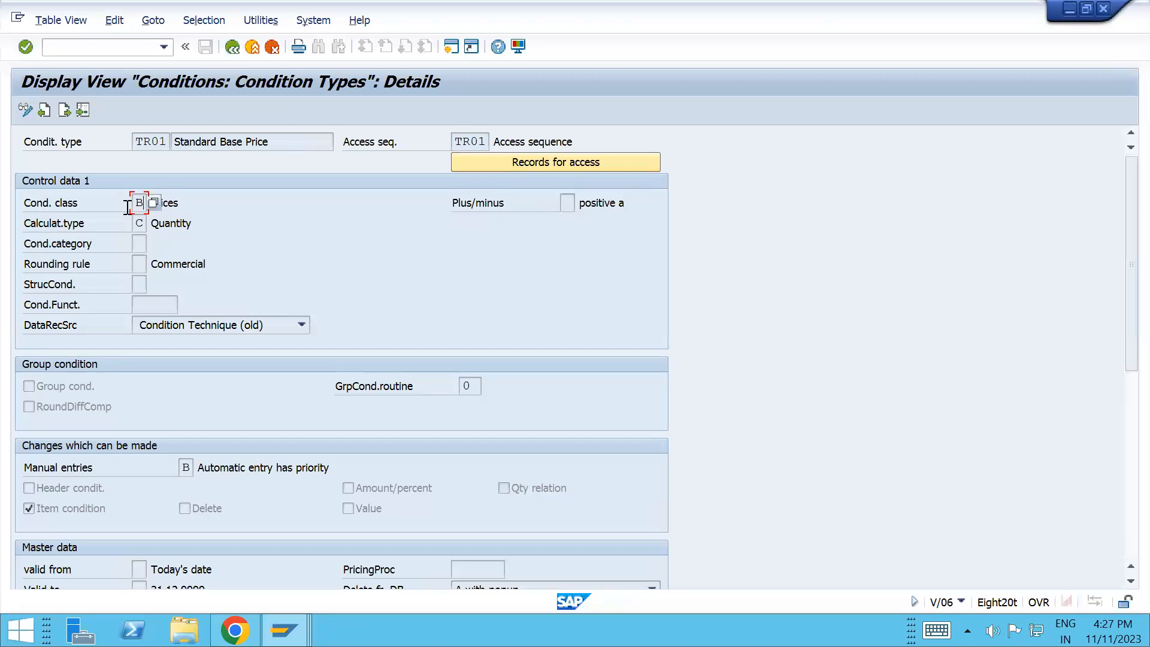
pyautogui.click(153, 203)
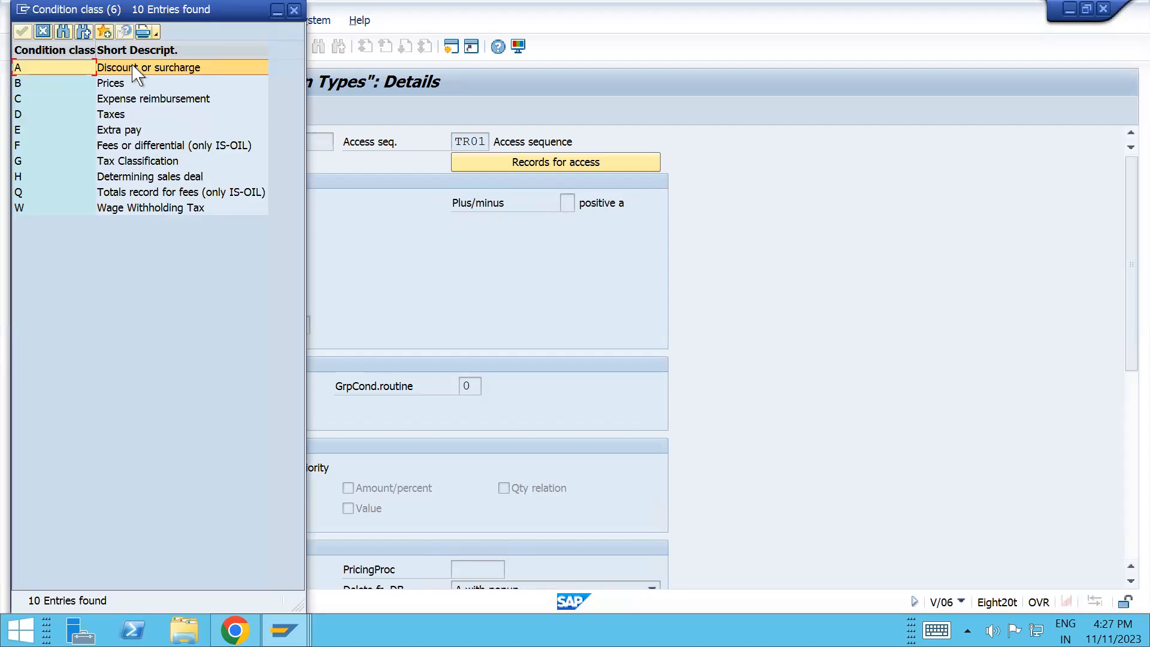
pyautogui.click(297, 13)
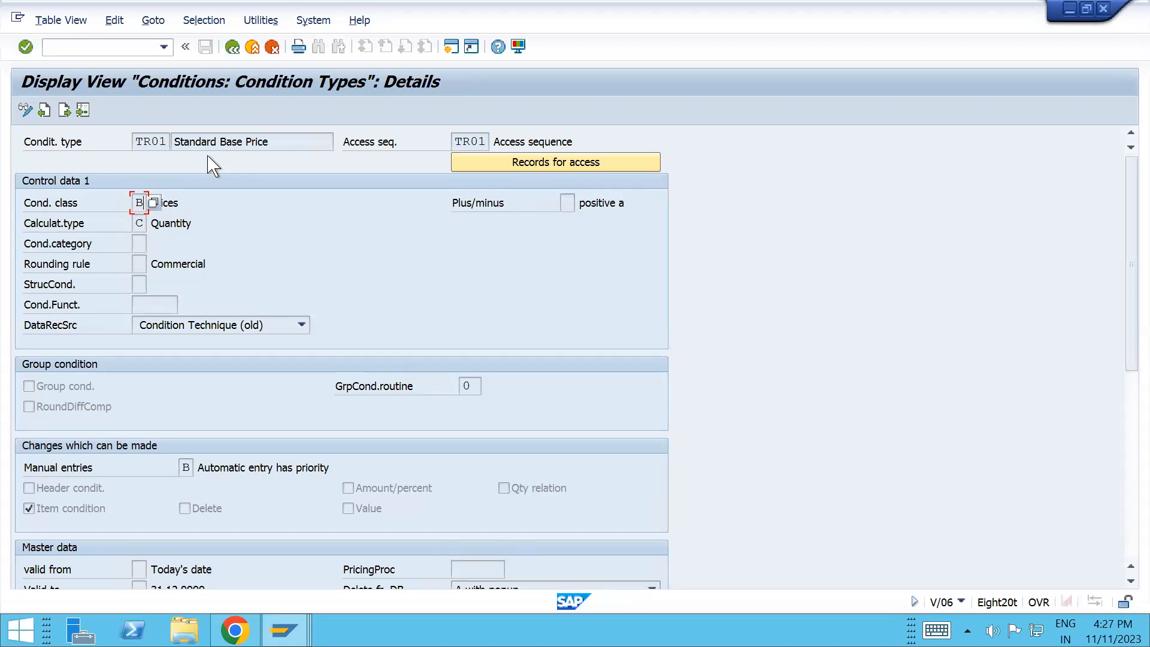
# - Switch to the sales order and examine the pricing elements on item 10's conditions
pyautogui.hotkey('alt', 'Tab')
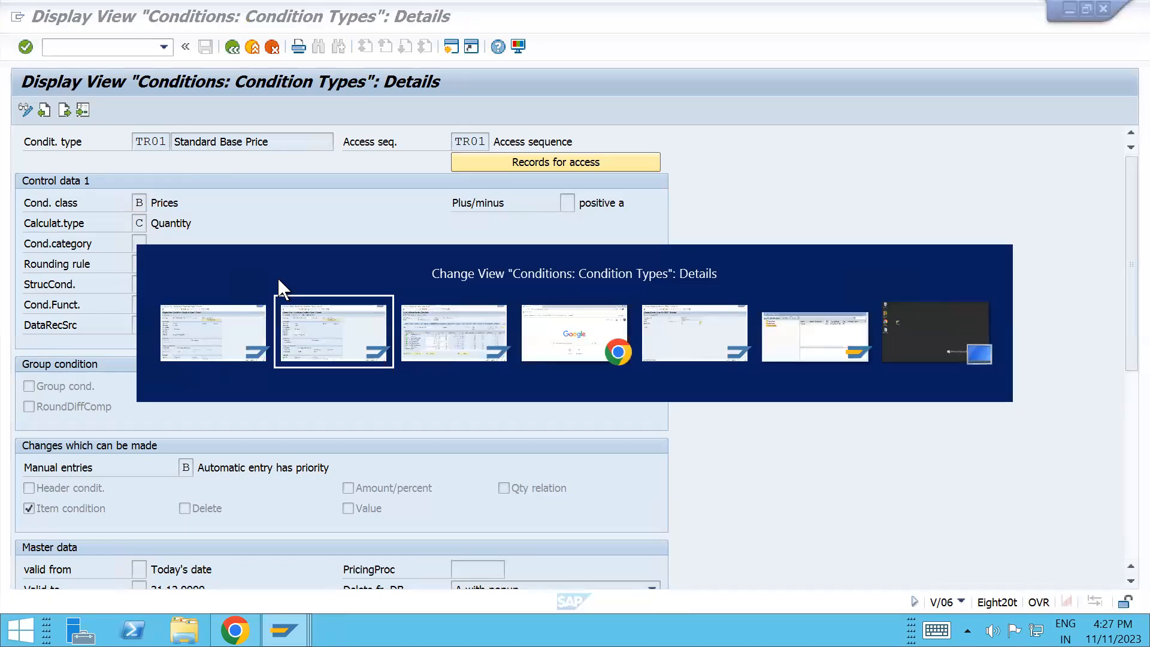
pyautogui.hotkey('alt', 'Tab')
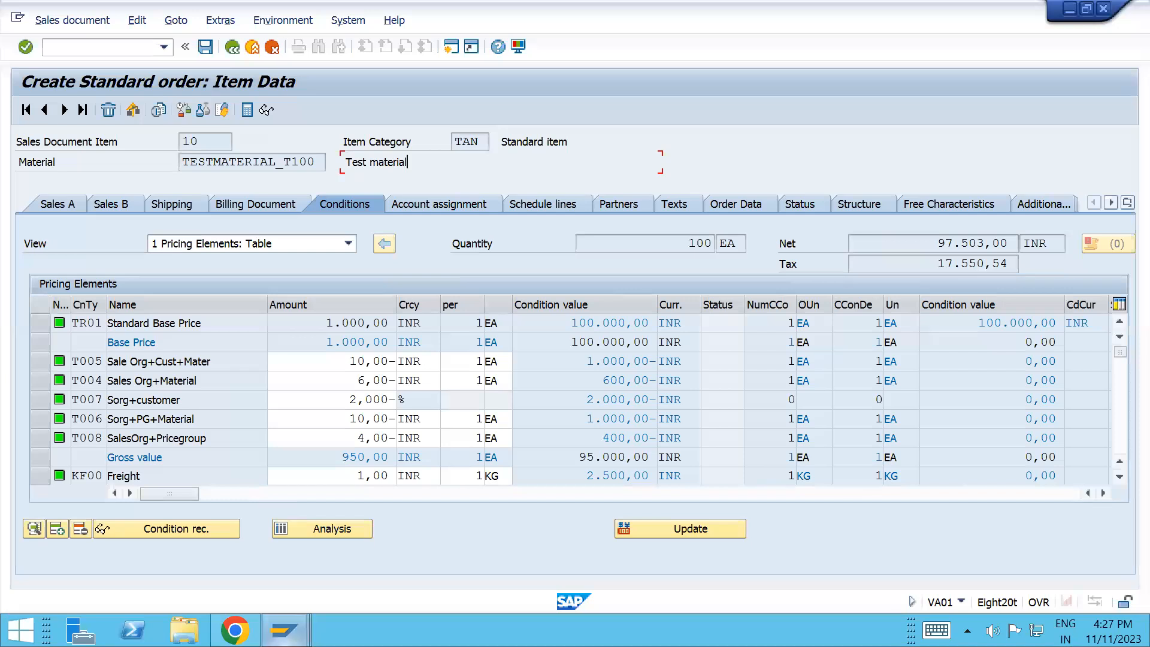
pyautogui.moveTo(284, 630)
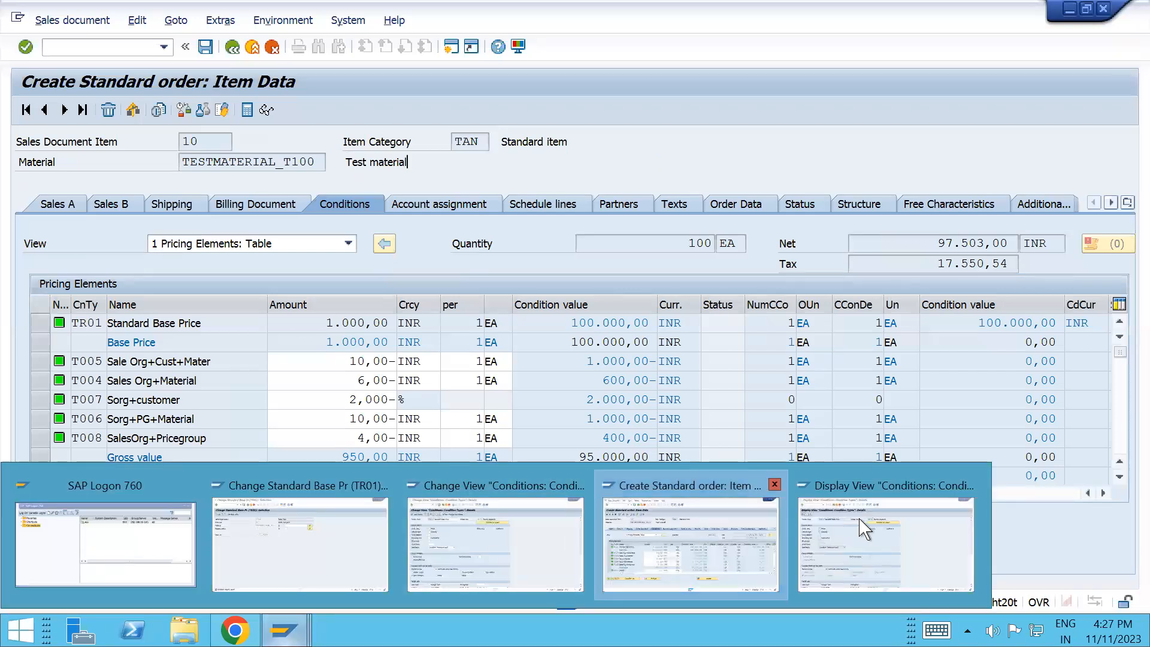
pyautogui.moveTo(863, 527)
pyautogui.click(372, 547)
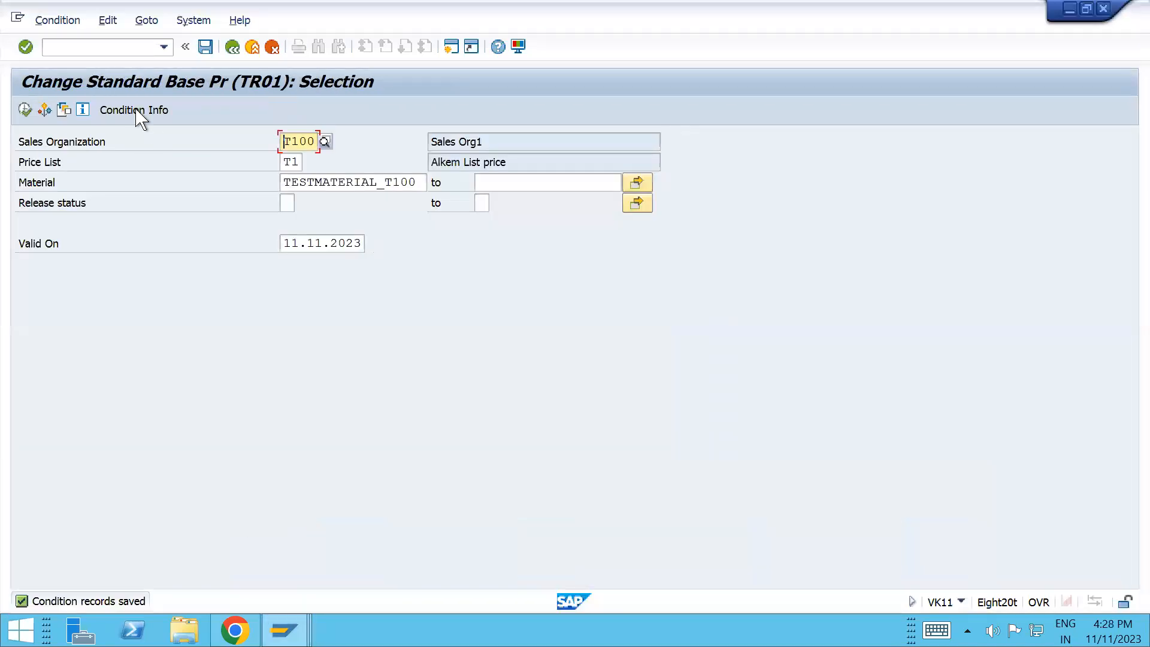
pyautogui.click(94, 45)
pyautogui.write('/')
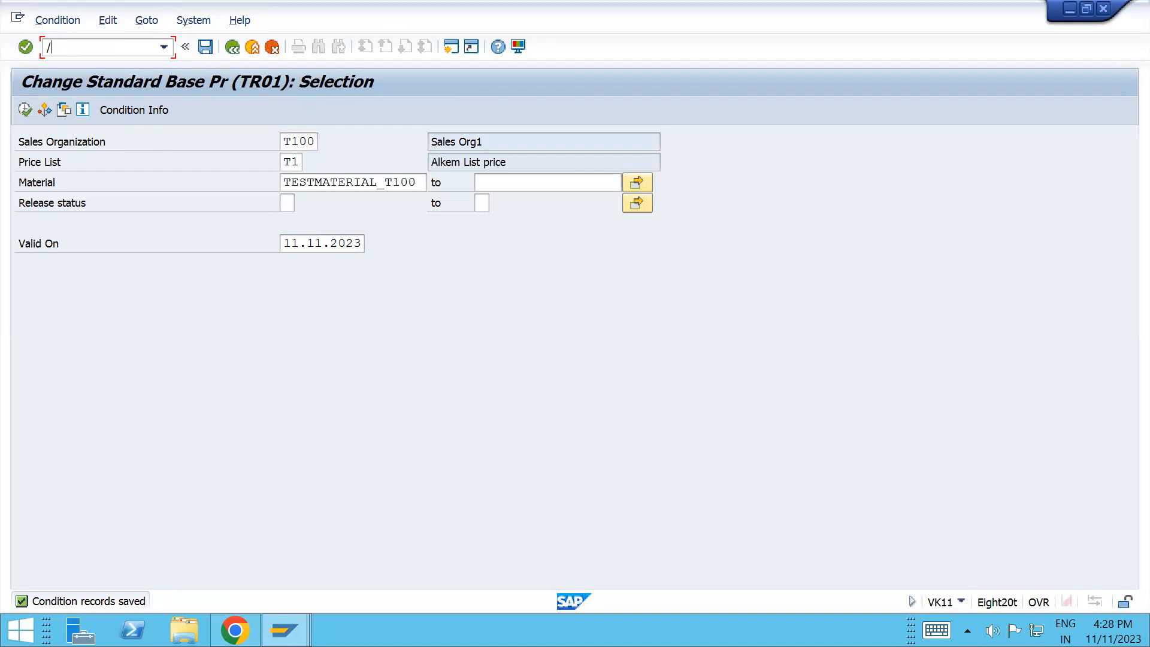
pyautogui.hotkey('alt', 'Tab')
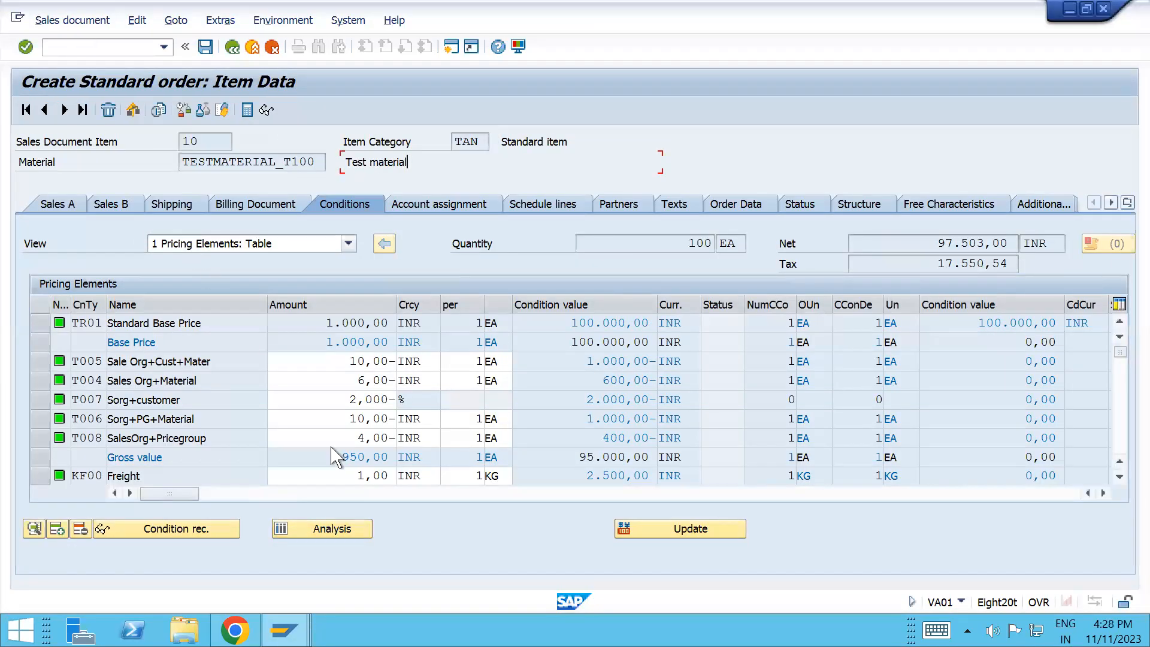
# - In the session displaying TR01's details, run transaction V/08 to open the pricing procedures overview
pyautogui.moveTo(284, 629)
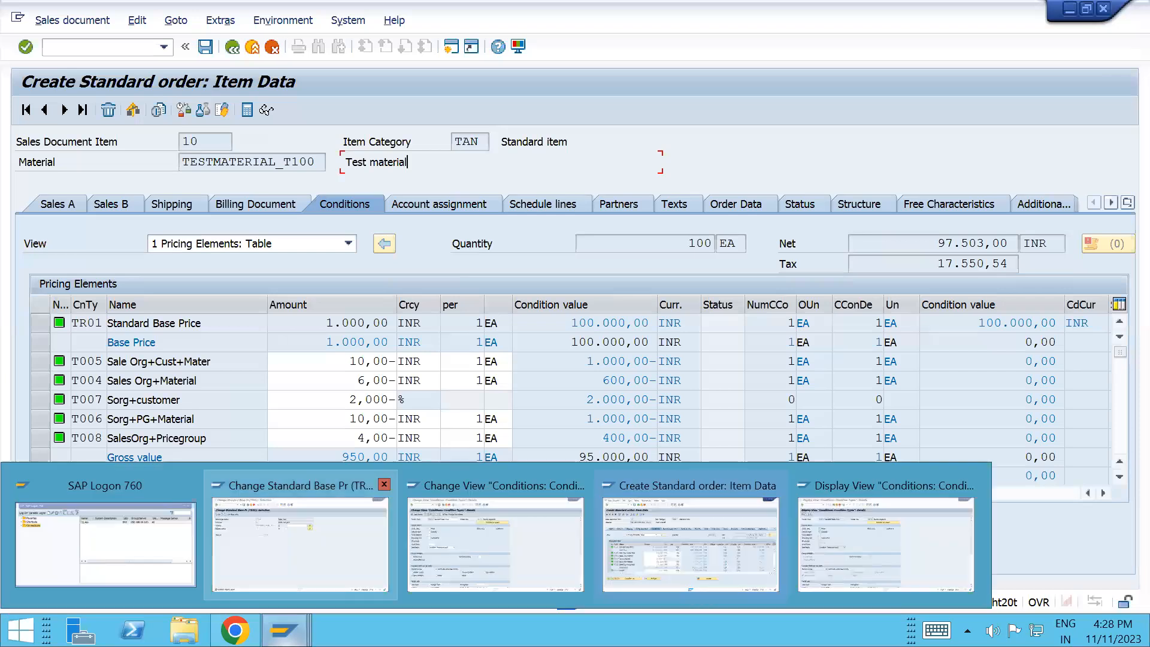
pyautogui.click(874, 524)
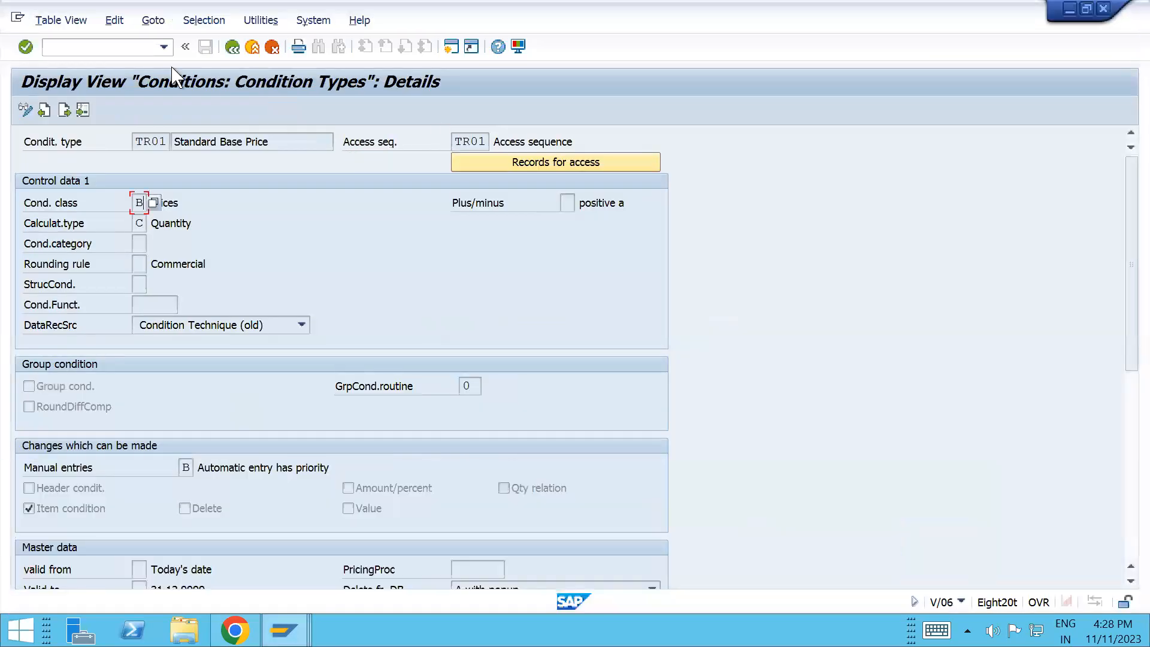
pyautogui.click(118, 53)
pyautogui.write('/n')
pyautogui.write('v/06')
pyautogui.press('Return')
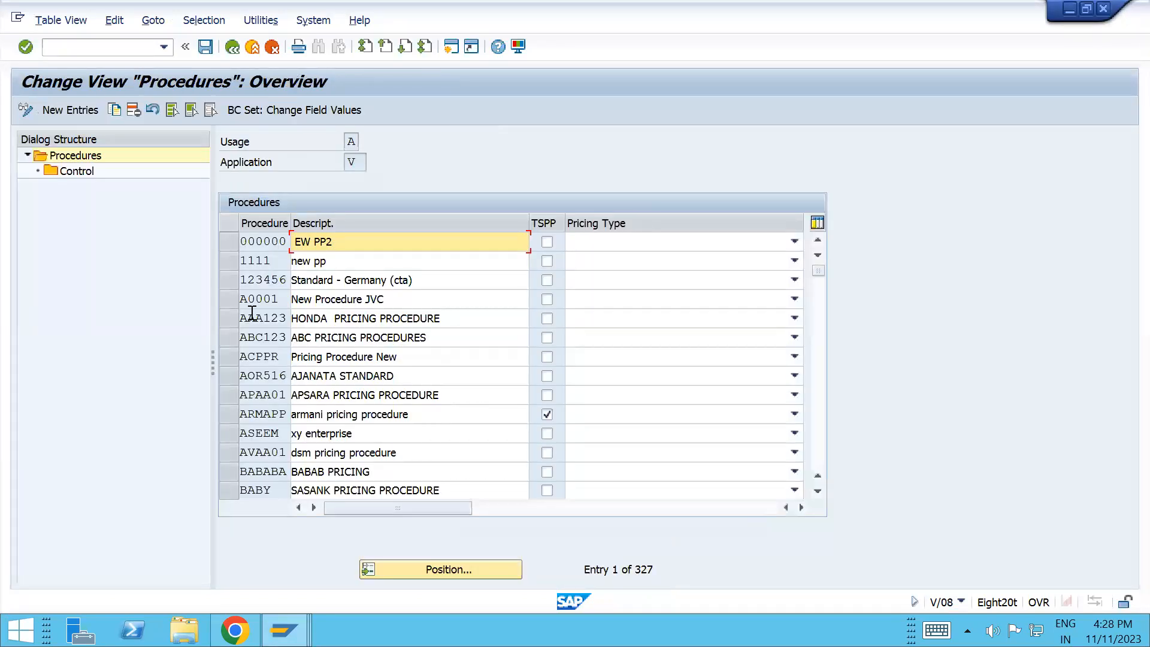
# - Position the overview on pricing procedure T10000, select it and open its control data
pyautogui.click(377, 566)
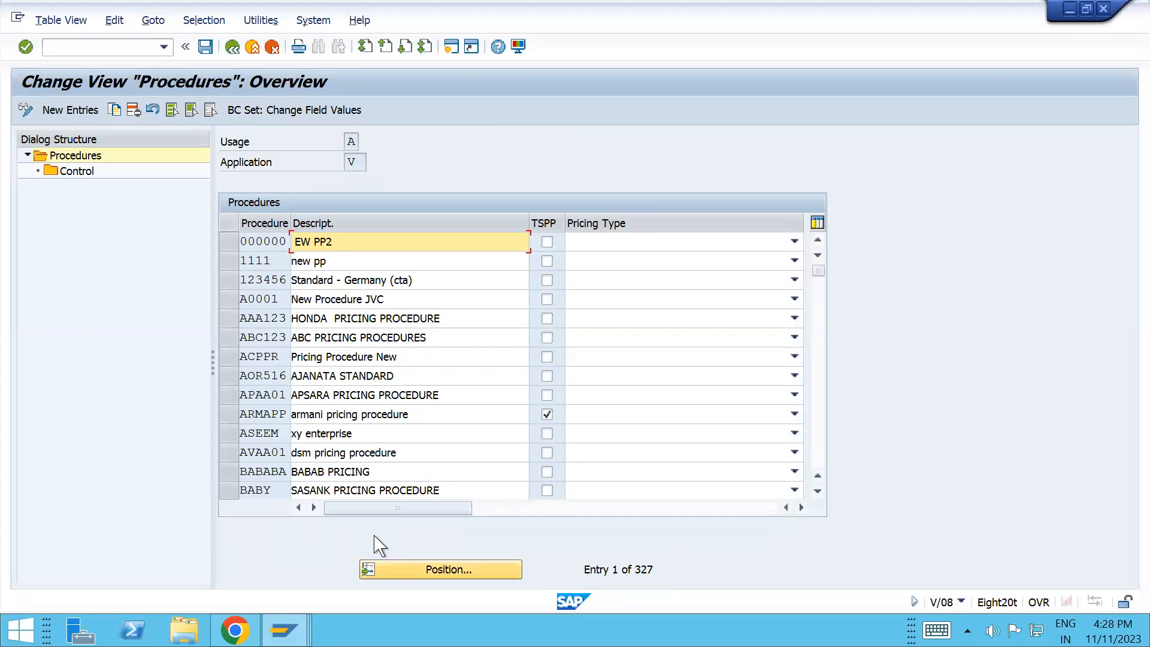
pyautogui.press('Down')
pyautogui.press('Down')
pyautogui.press('Down')
pyautogui.press('Down')
pyautogui.press('Down')
pyautogui.press('Down')
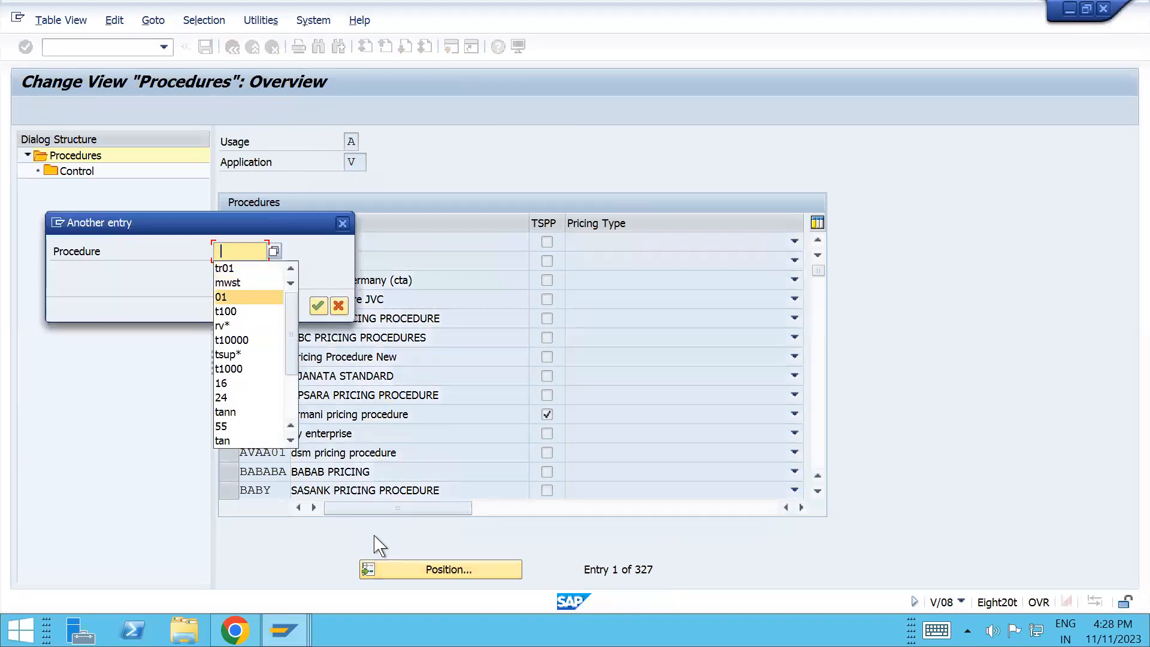
pyautogui.press('Return')
pyautogui.press('Return')
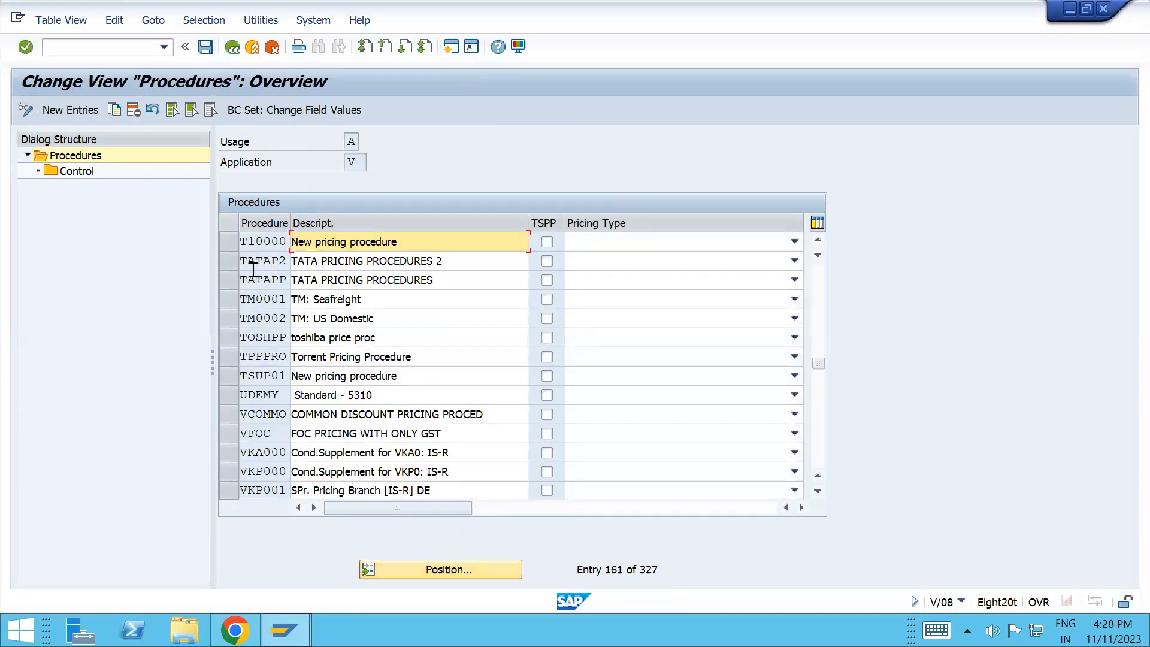
pyautogui.click(230, 241)
pyautogui.doubleClick(86, 173)
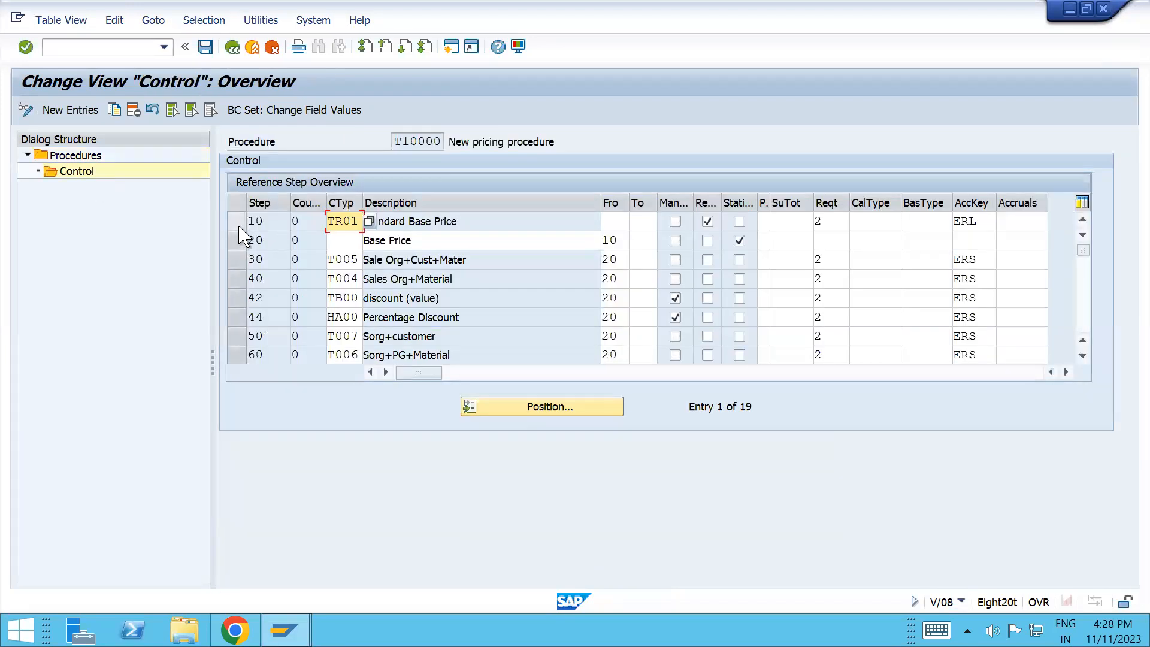
# - Start a new control entry in procedure T10000 as step 11 with condition type PR00
pyautogui.click(239, 226)
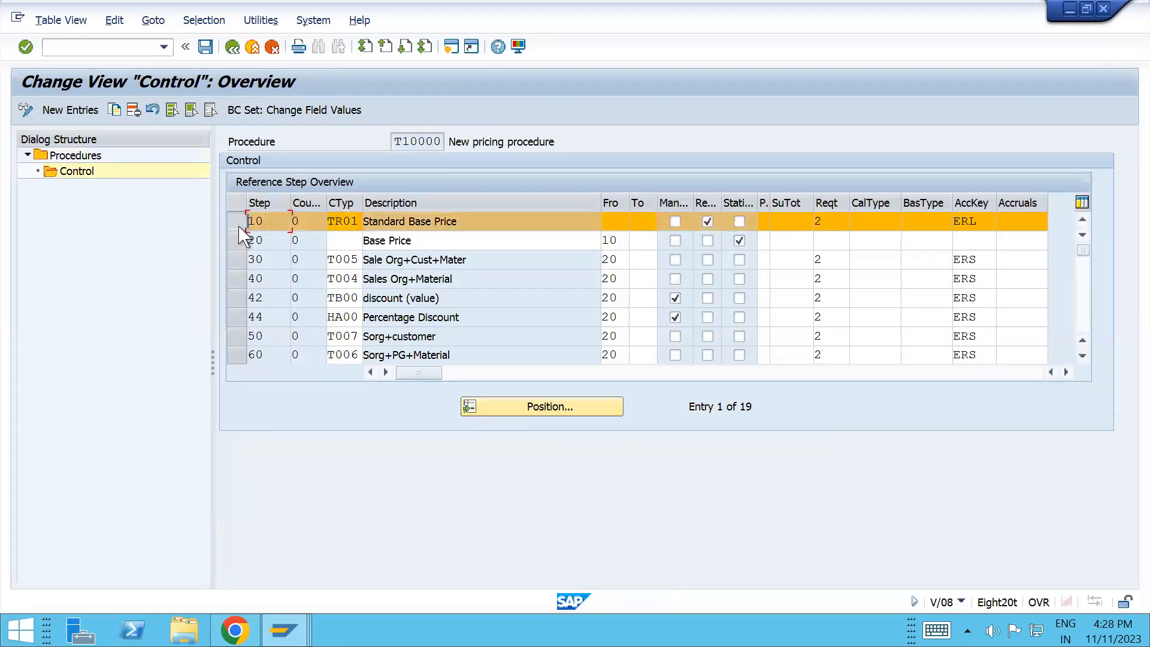
pyautogui.click(70, 110)
pyautogui.write('11')
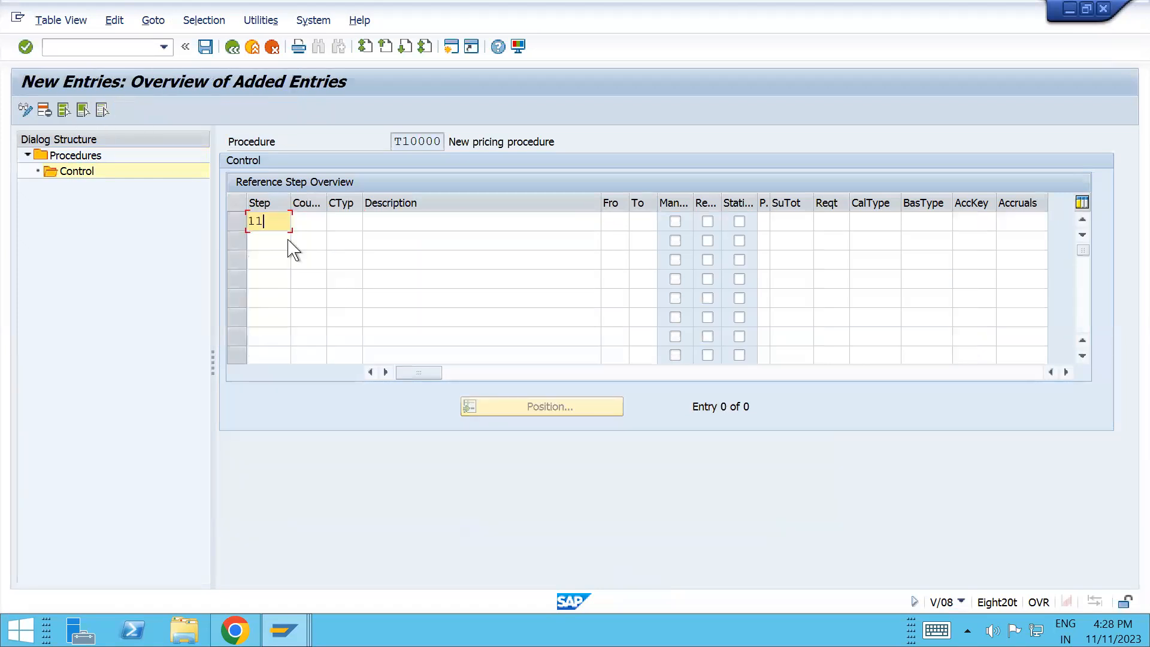
pyautogui.press('Tab')
pyautogui.press('Tab')
pyautogui.write('proo')
pyautogui.press('BackSpace')
pyautogui.press('BackSpace')
pyautogui.write('00')
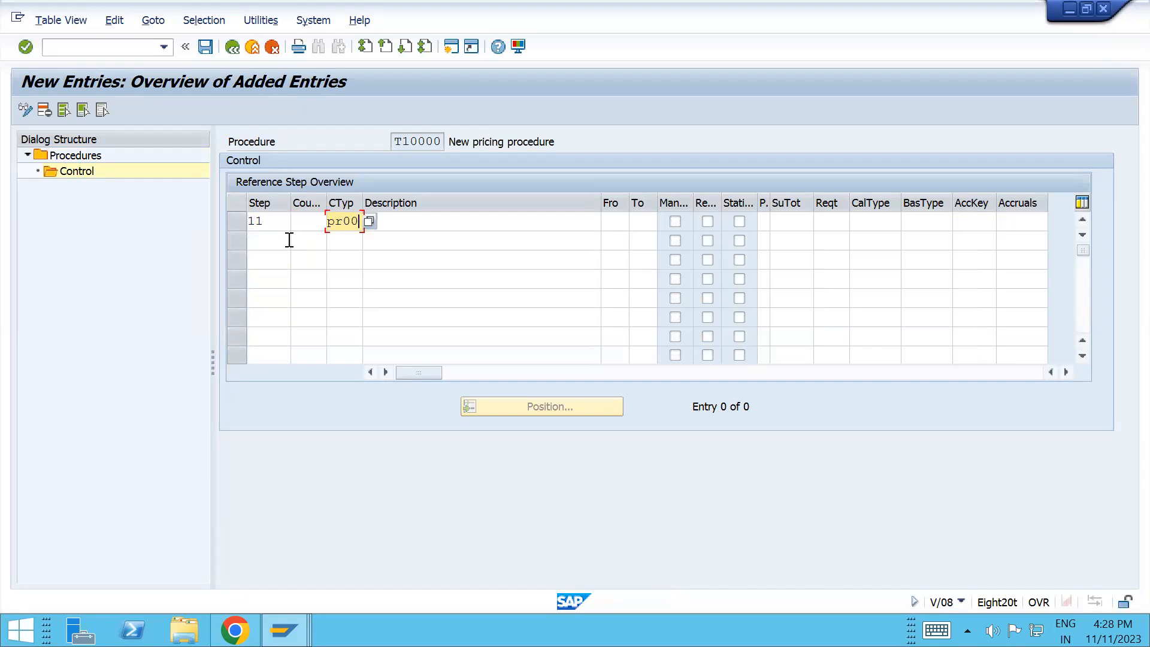
# - Give the new PR00 entry account key ERL and requirement 2
pyautogui.press('Tab')
pyautogui.press('Tab')
pyautogui.press('Tab')
pyautogui.press('Tab')
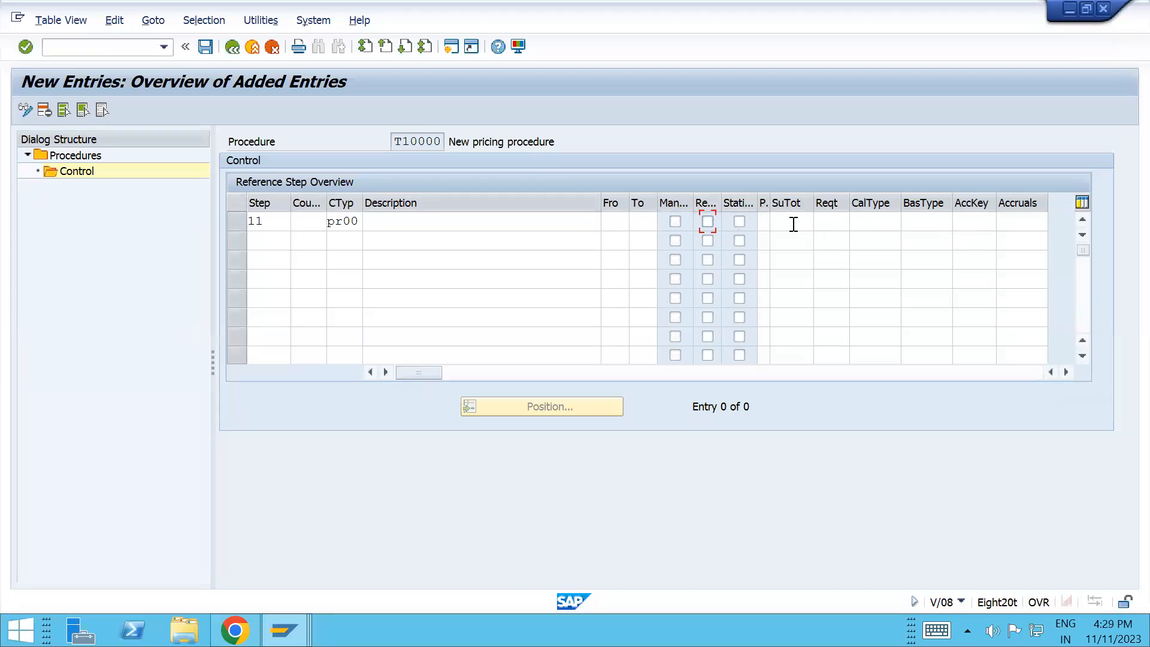
pyautogui.click(968, 226)
pyautogui.click(968, 225)
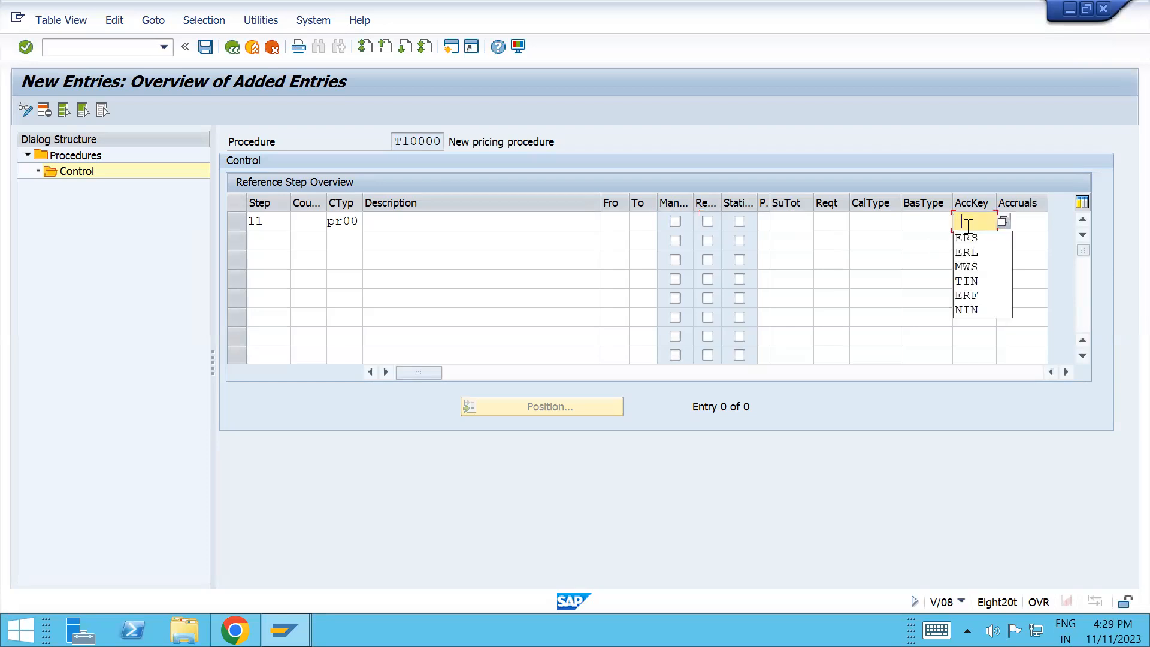
pyautogui.press('Down')
pyautogui.press('Down')
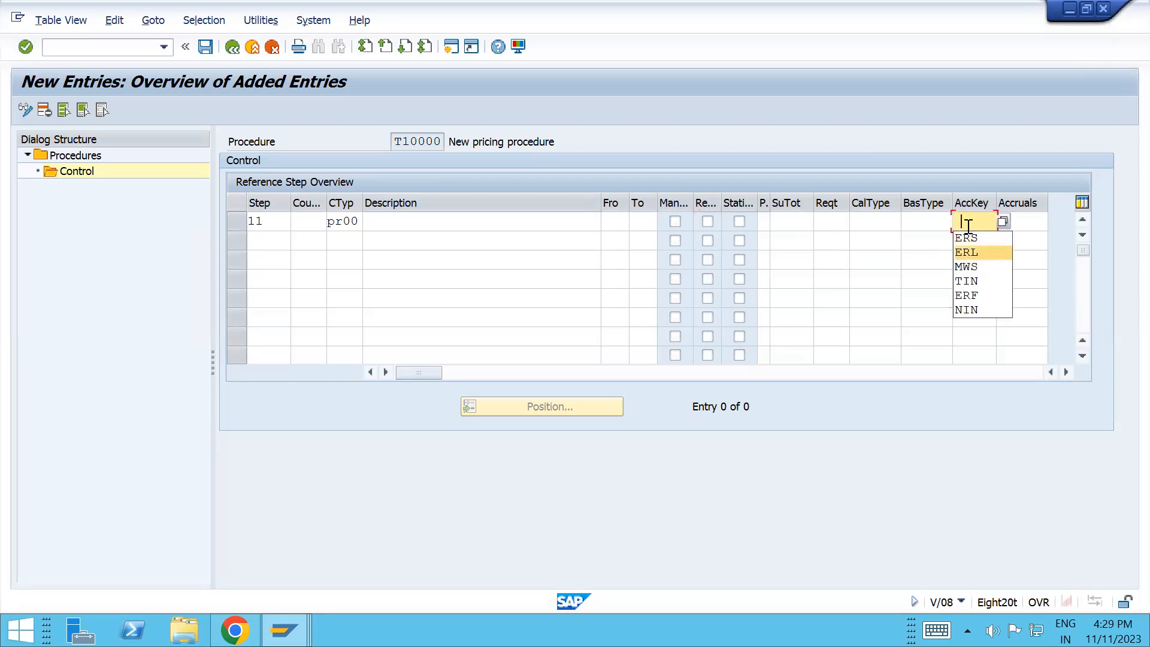
pyautogui.press('Return')
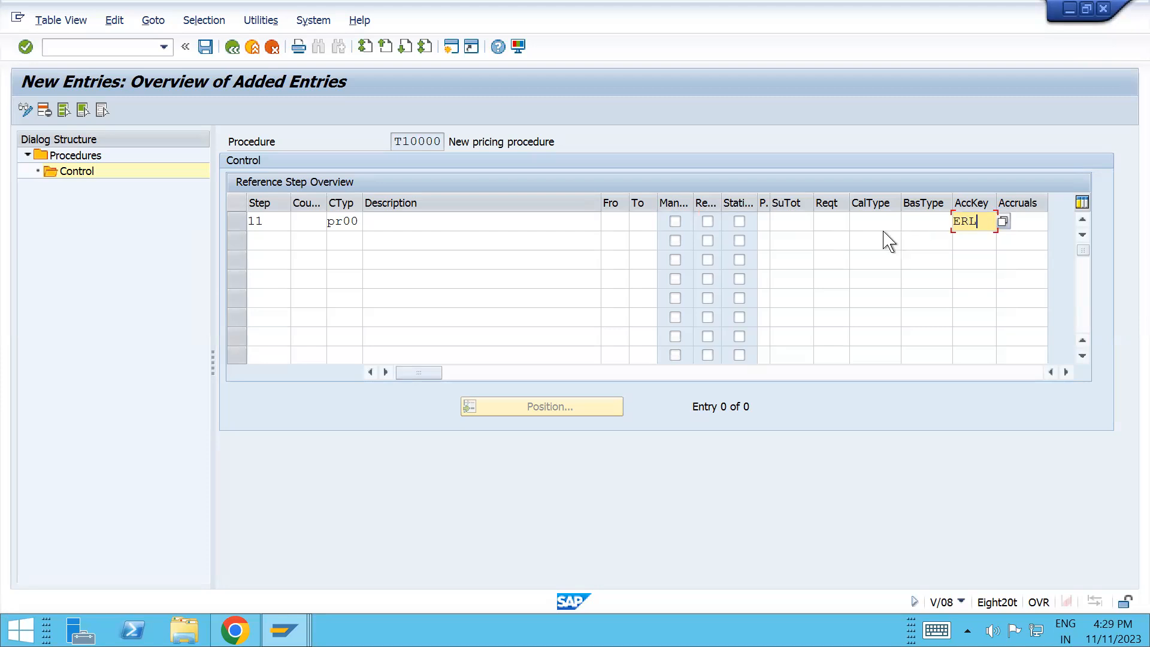
pyautogui.click(831, 226)
pyautogui.write('2')
pyautogui.press('Return')
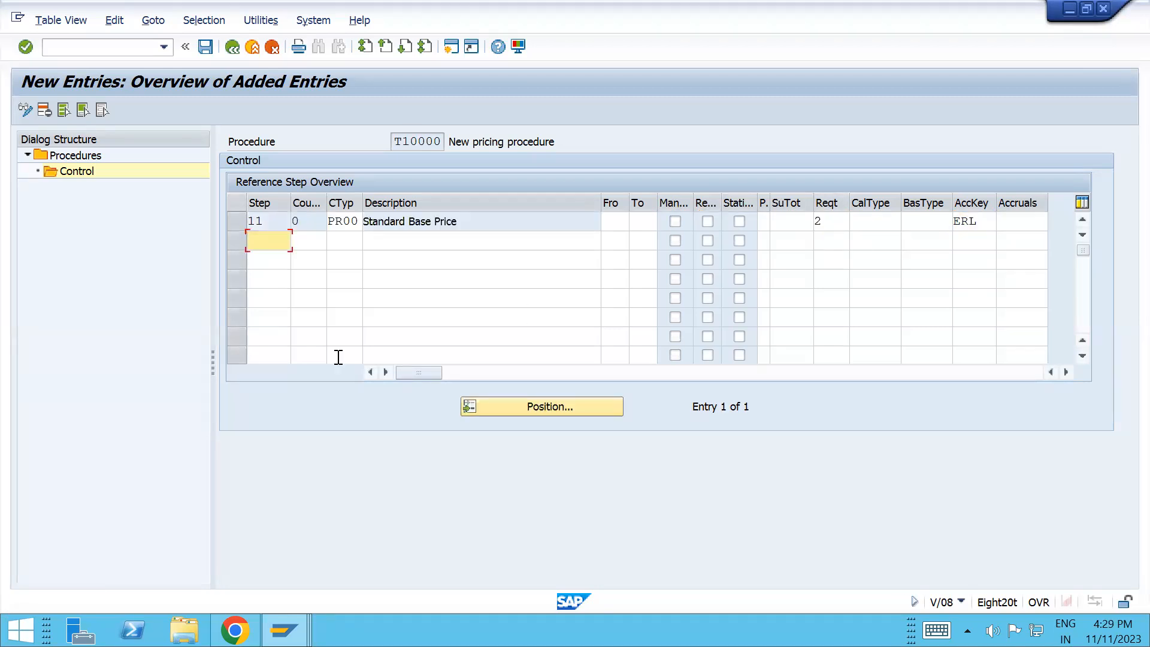
# - Return to the control overview, mark step 11 PR00 as required and save the pricing procedure
pyautogui.click(232, 46)
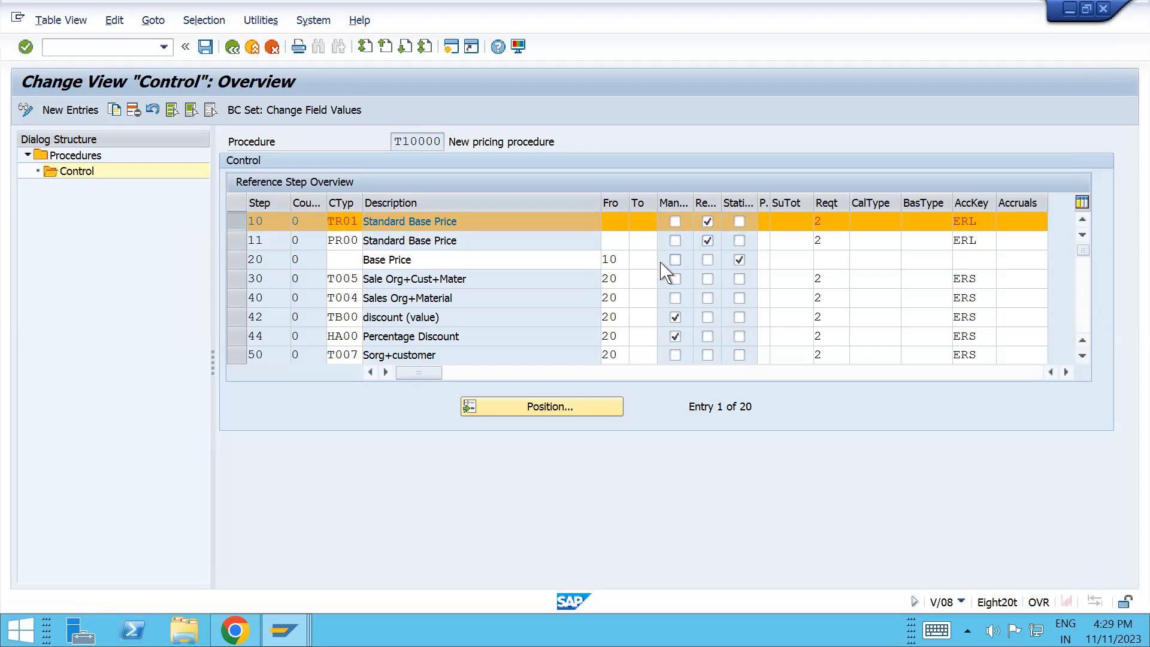
pyautogui.hotkey('ctrl', 's')
pyautogui.click(376, 304)
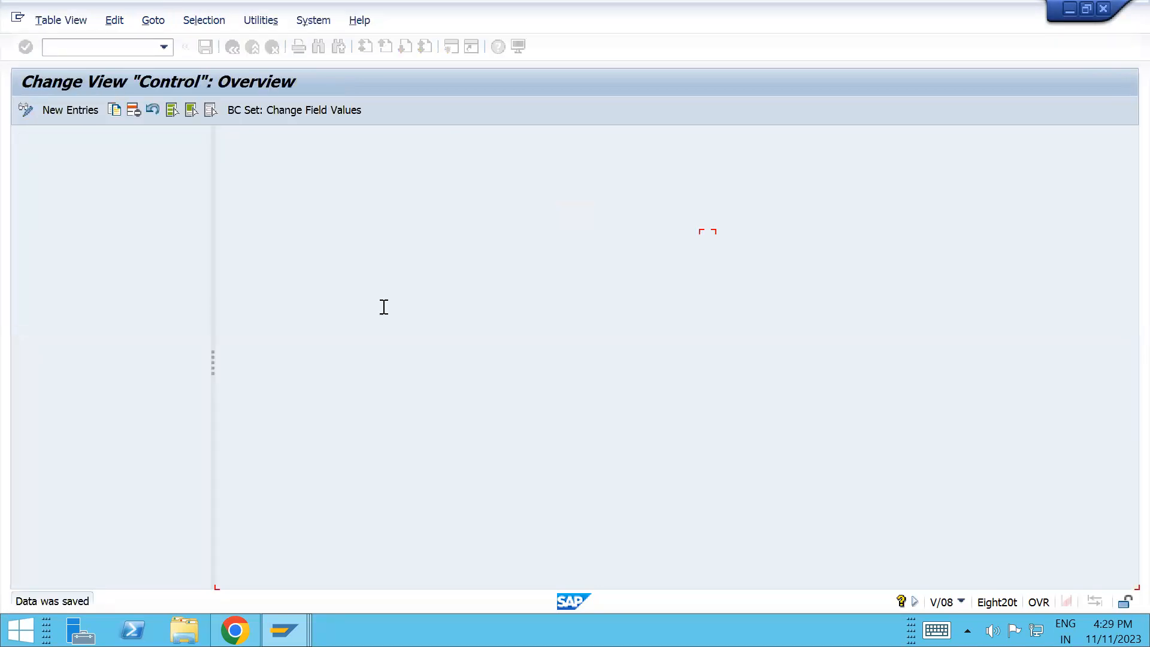
# - In the session with TR01's condition record selection, run VK11 for condition type PR00 using the Customer/Material key combination
pyautogui.moveTo(284, 630)
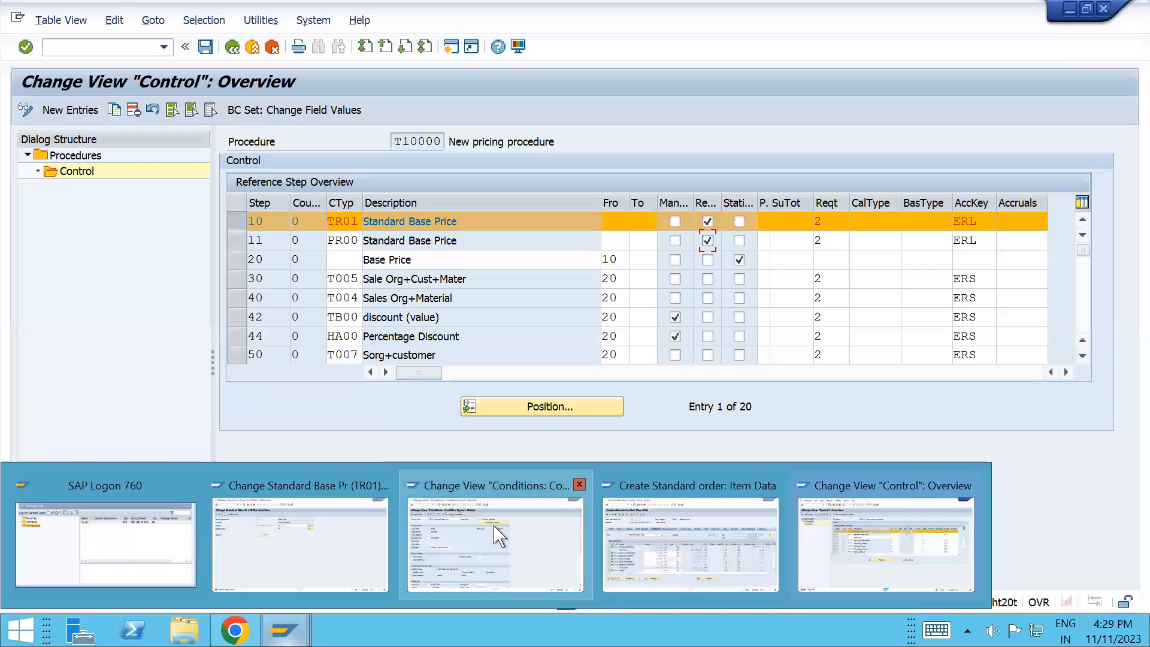
pyautogui.click(287, 539)
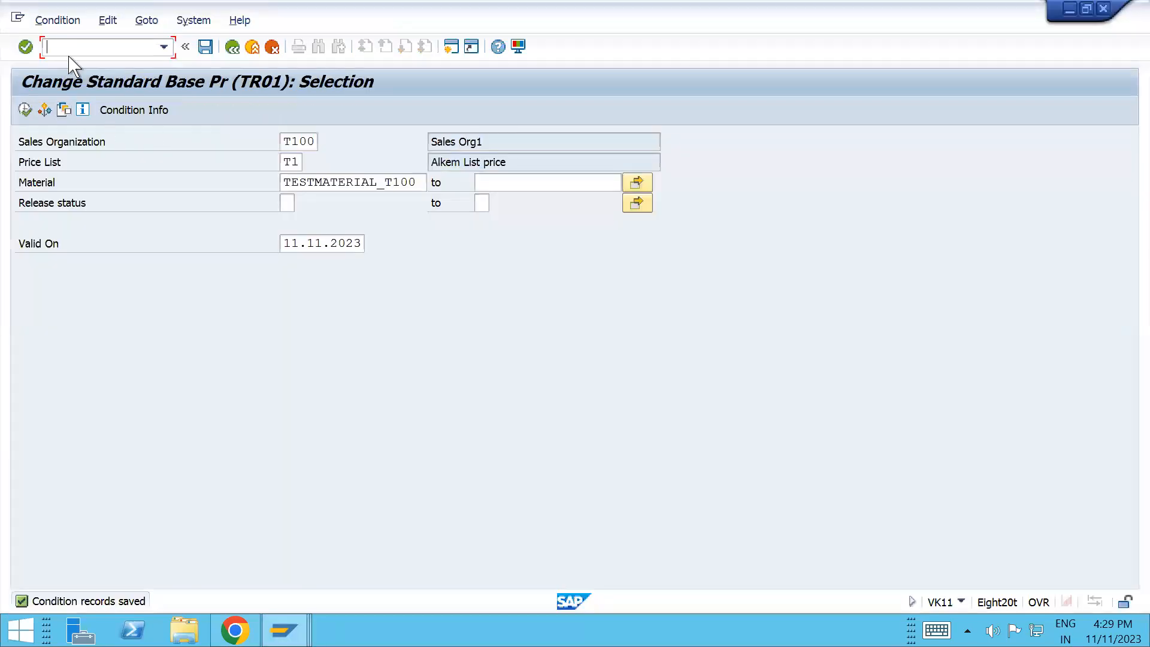
pyautogui.write('/nvk11')
pyautogui.press('Return')
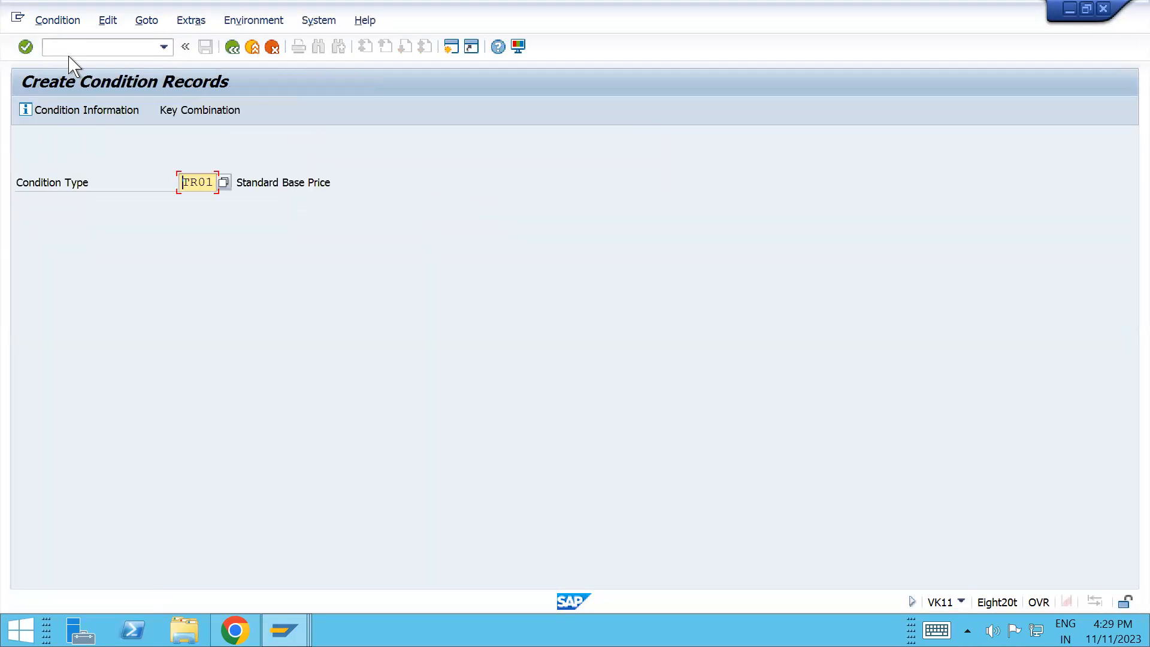
pyautogui.write('pr00')
pyautogui.press('Return')
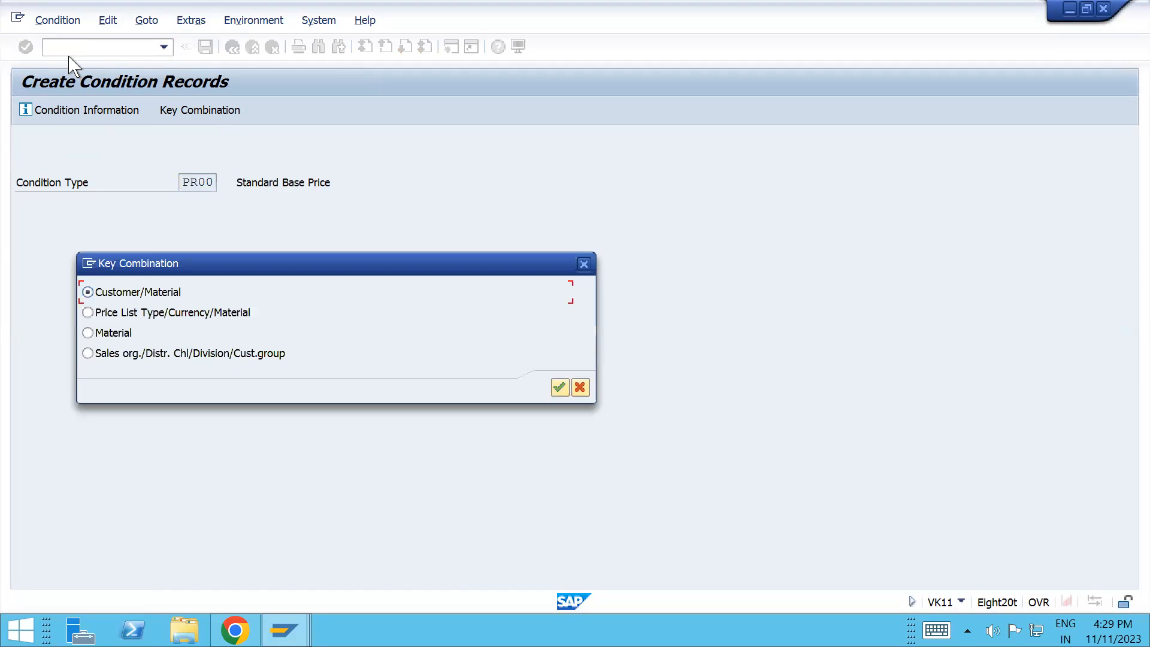
pyautogui.press('Return')
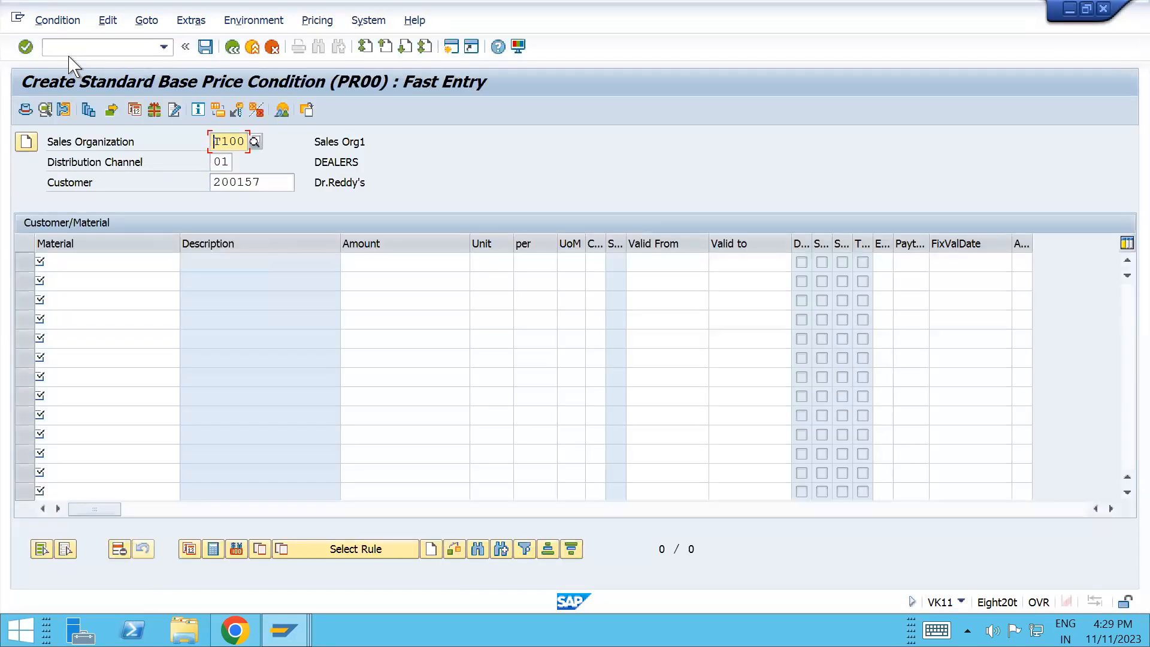
# - Create and save a PR00 condition record for material TESTMATERIAL_T100 with an amount of 1.000 INR
pyautogui.press('Tab')
pyautogui.press('Tab')
pyautogui.press('Tab')
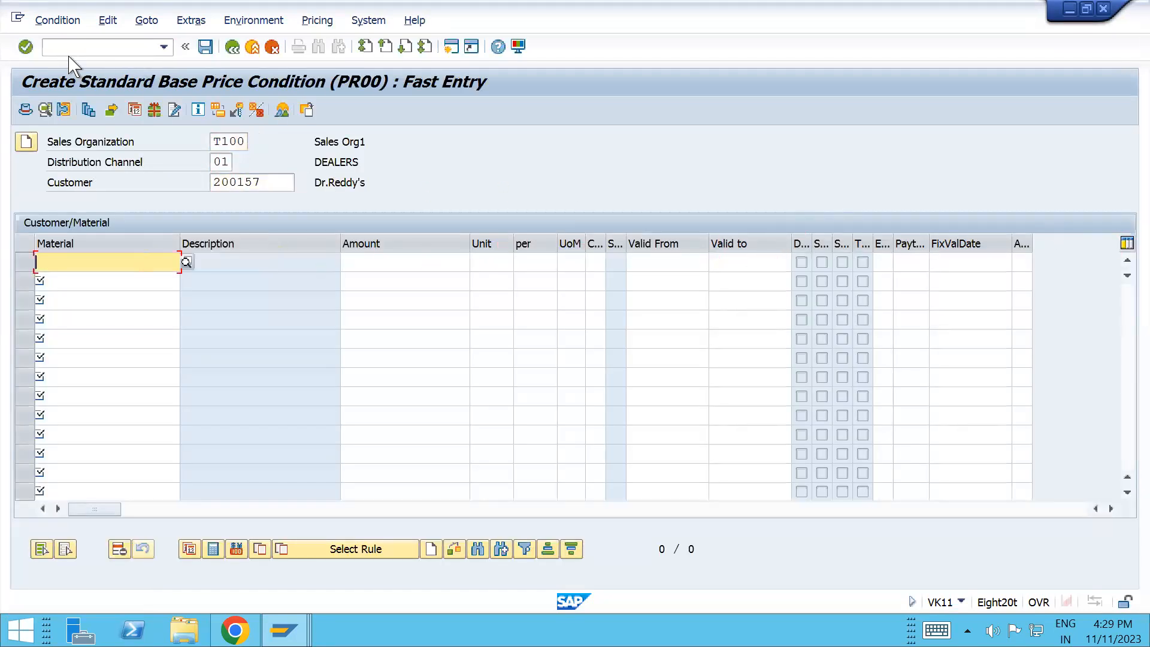
pyautogui.press('space')
pyautogui.press('Down')
pyautogui.press('Tab')
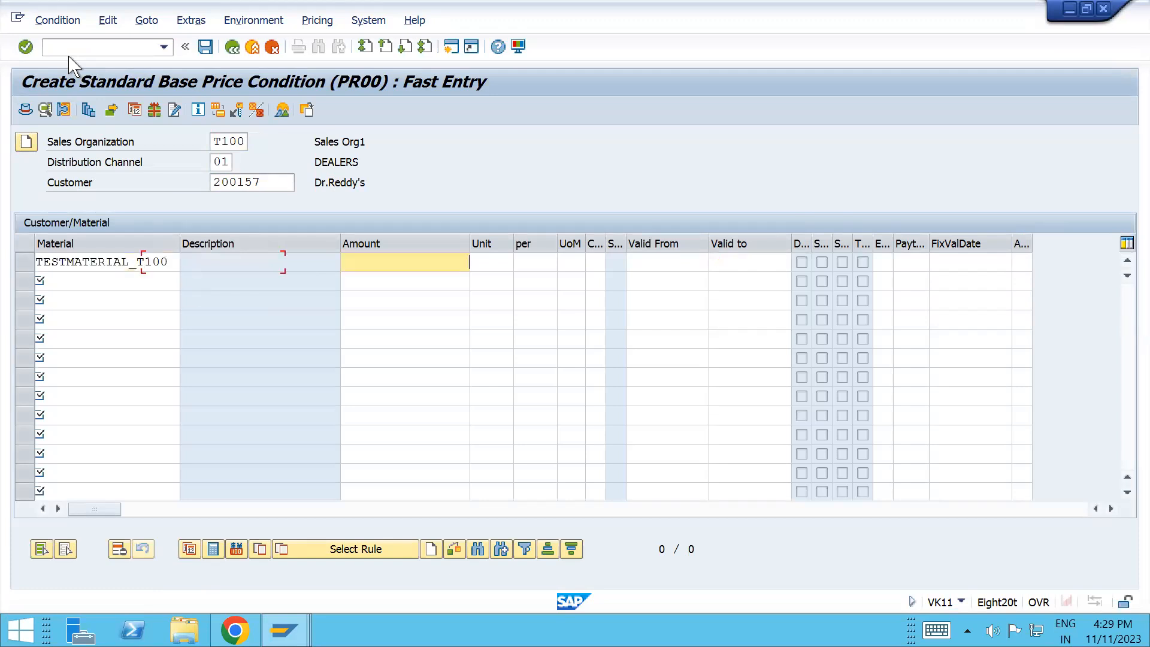
pyautogui.write('100')
pyautogui.press('Down')
pyautogui.press('Return')
pyautogui.press('Return')
pyautogui.hotkey('ctrl', 's')
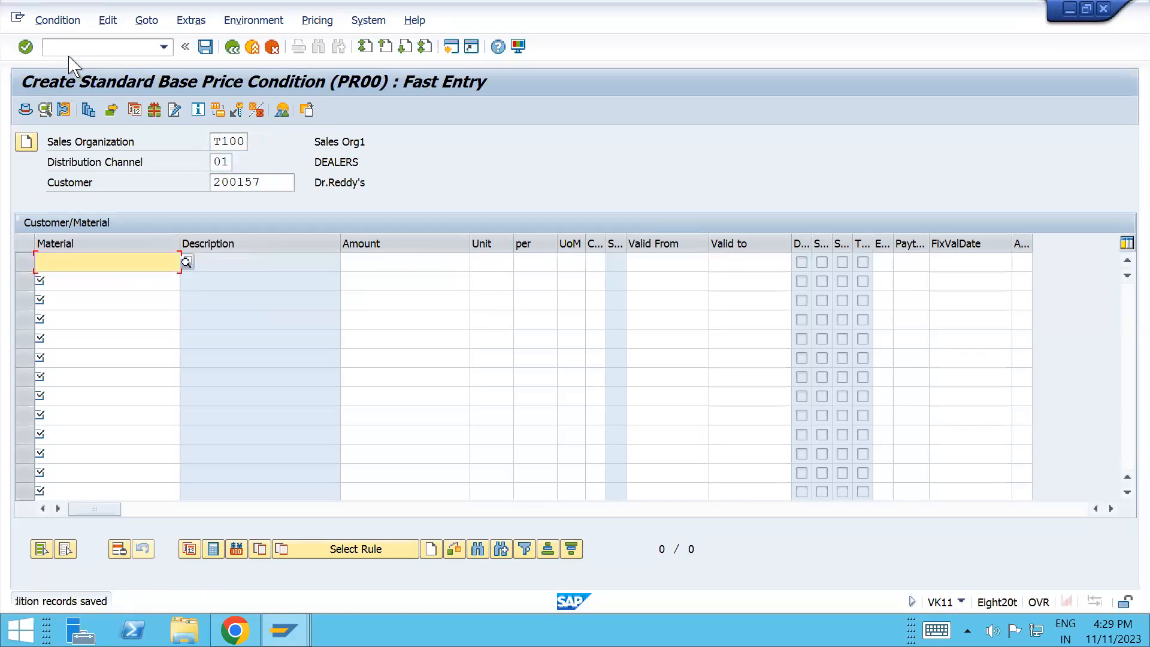
# - In the sales order session, start a new standard order with VA01 and enter the sold-to party's customer number
pyautogui.hotkey('alt', 'Tab')
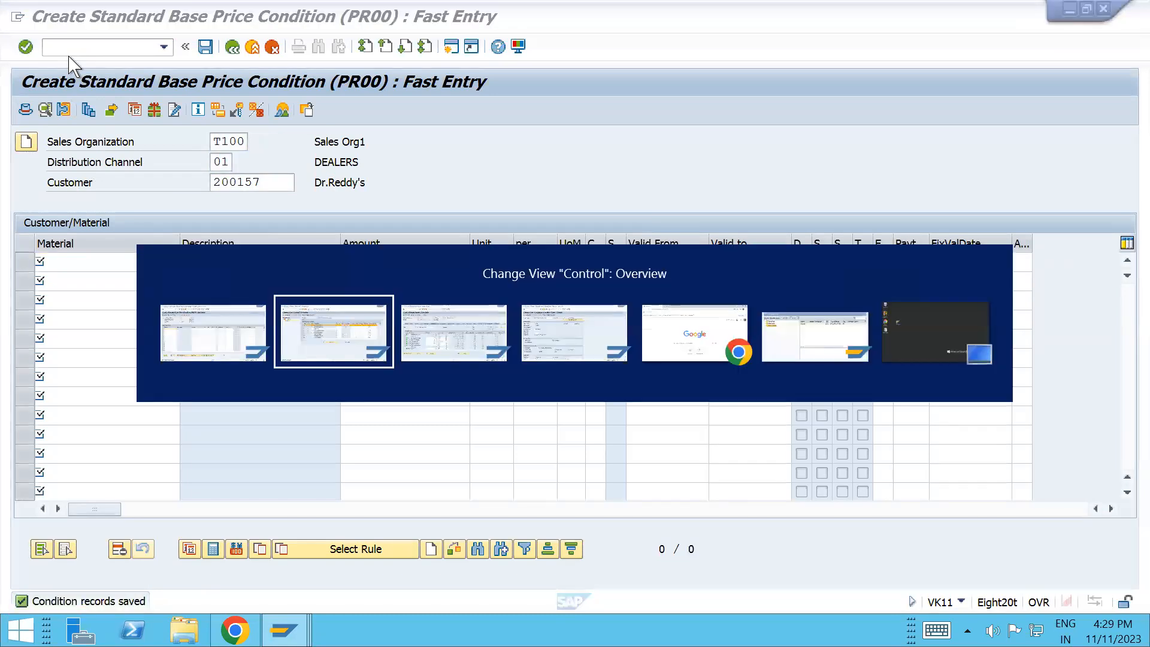
pyautogui.hotkey('alt', 'Tab')
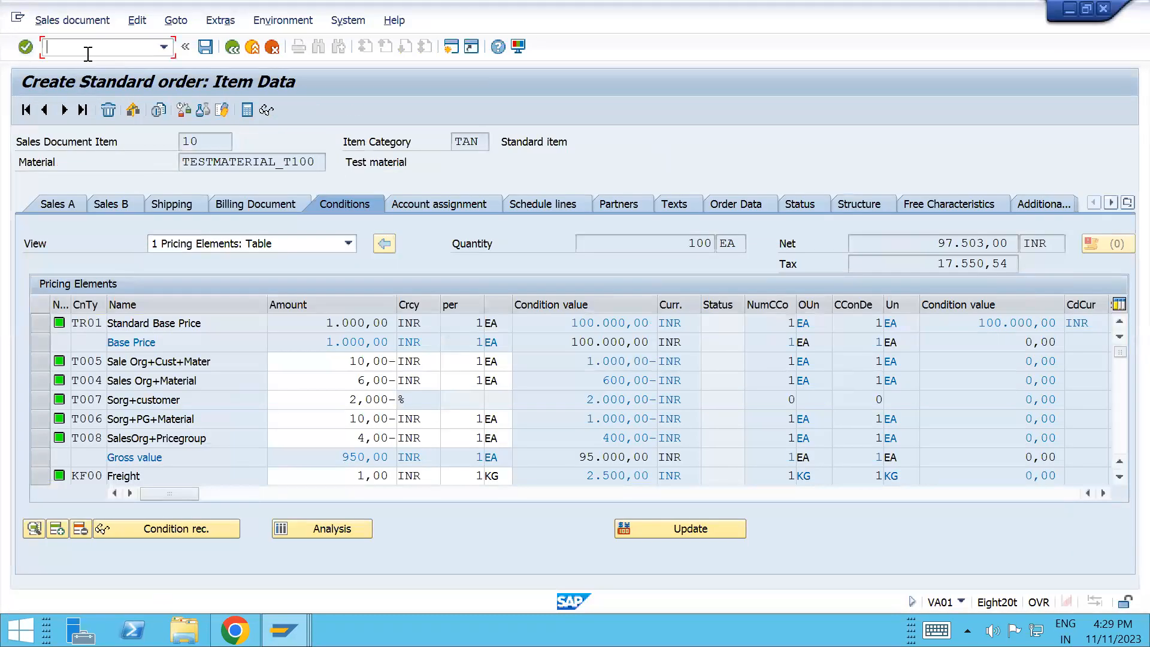
pyautogui.write('/nva01')
pyautogui.press('Return')
pyautogui.press('Return')
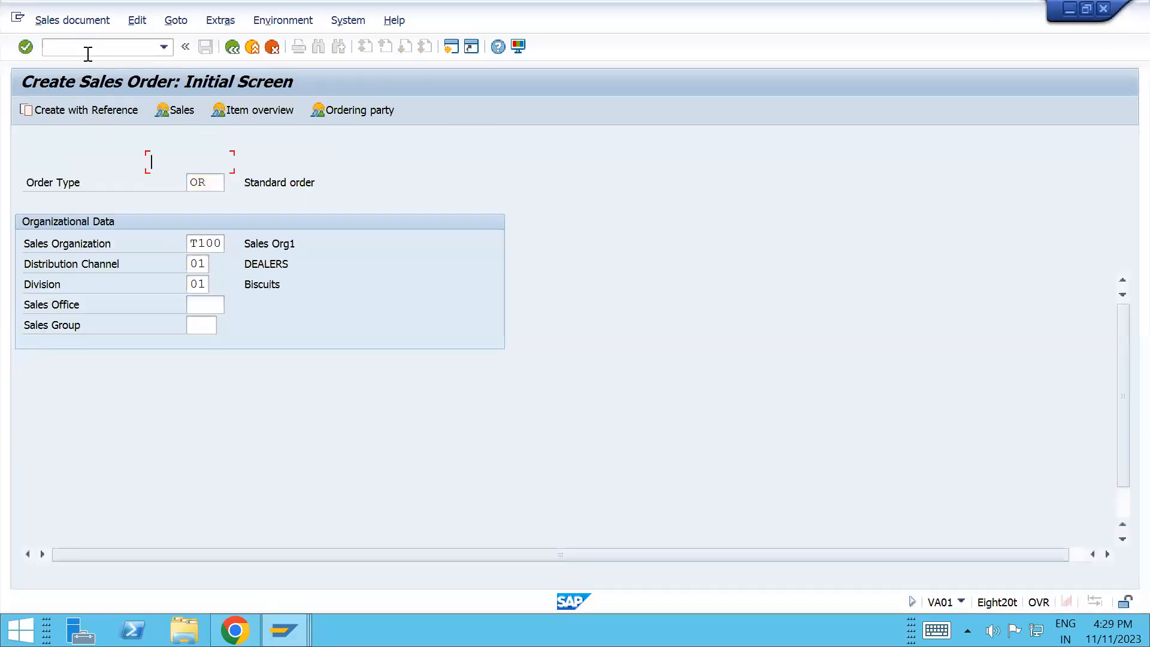
pyautogui.press('Down')
pyautogui.press('Return')
# - Add material TESTMATERIAL_T100 to the order with an order quantity of 10
pyautogui.press('Down')
pyautogui.press('Down')
pyautogui.press('Down')
pyautogui.press('Down')
pyautogui.press('Down')
pyautogui.press('Down')
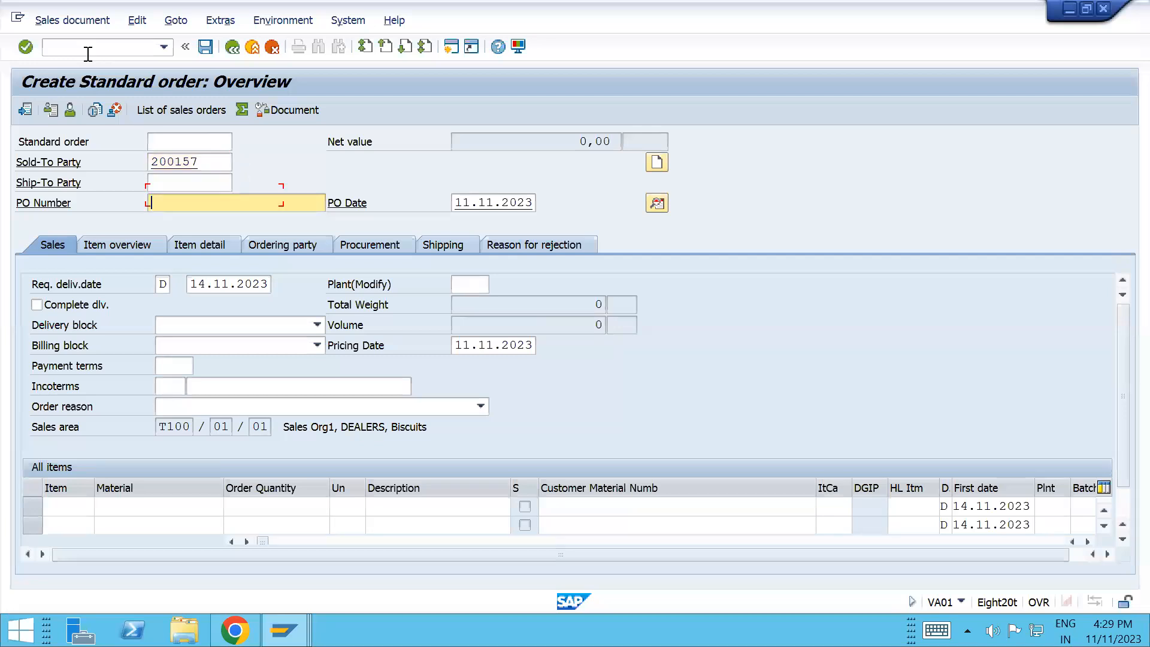
pyautogui.press('Up')
pyautogui.press('space')
pyautogui.press('Down')
pyautogui.press('Tab')
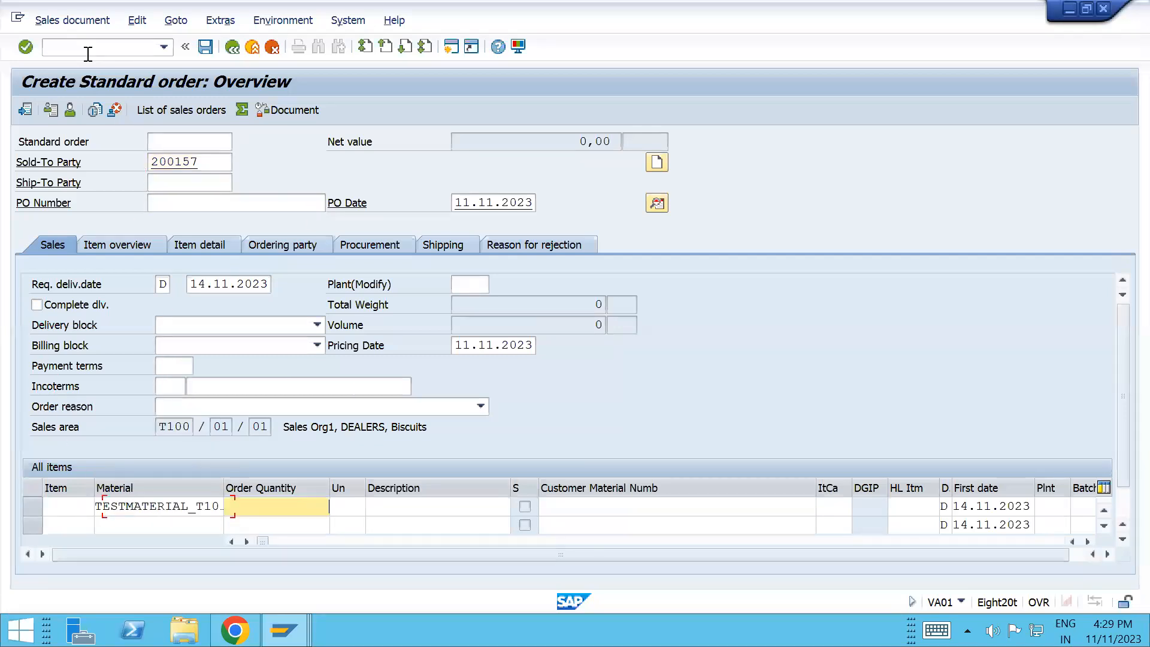
pyautogui.write('10')
pyautogui.press('Return')
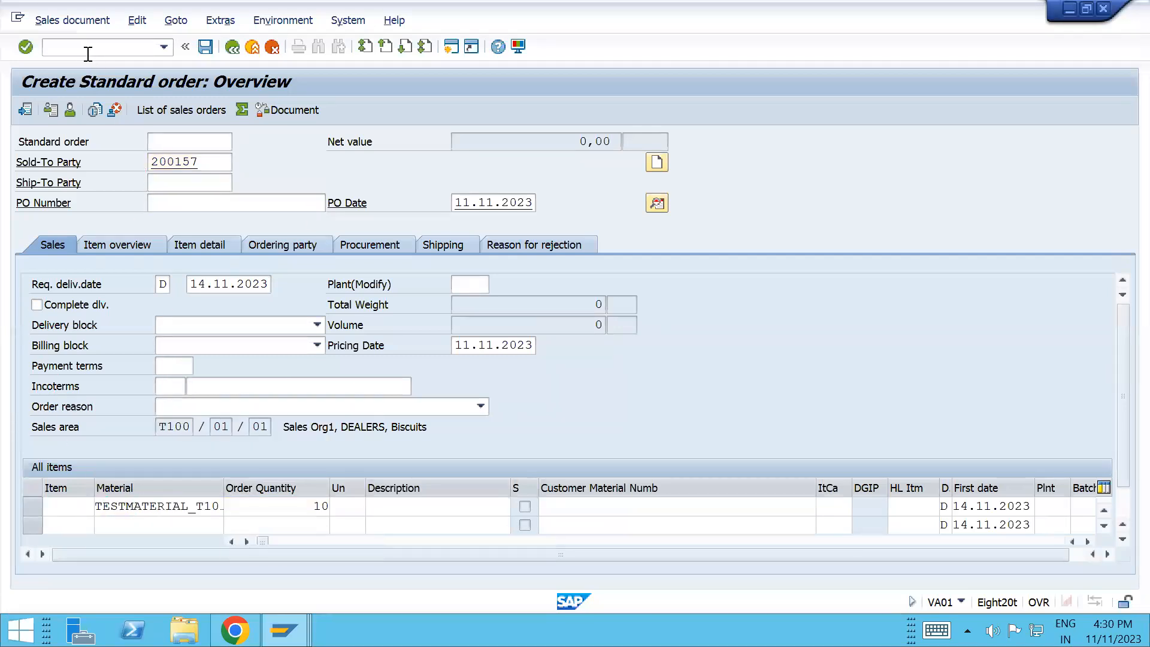
pyautogui.click(648, 447)
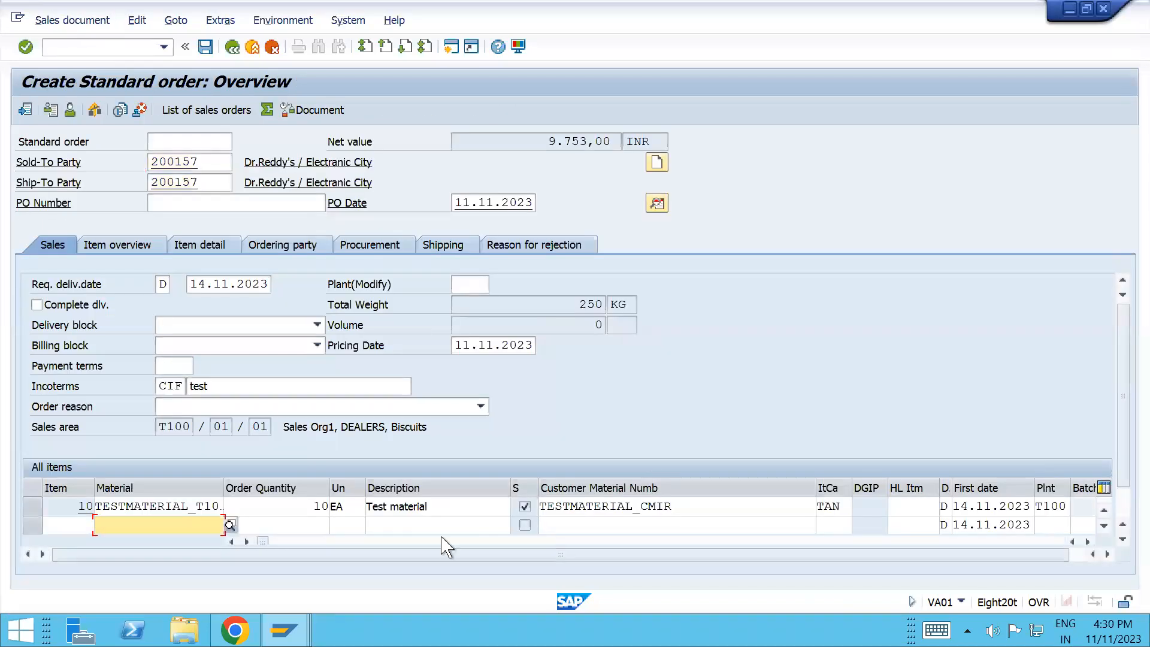
# - Open item 10's conditions and compare the TR01 and PR00 base price lines
pyautogui.doubleClick(197, 510)
pyautogui.click(442, 204)
pyautogui.click(350, 206)
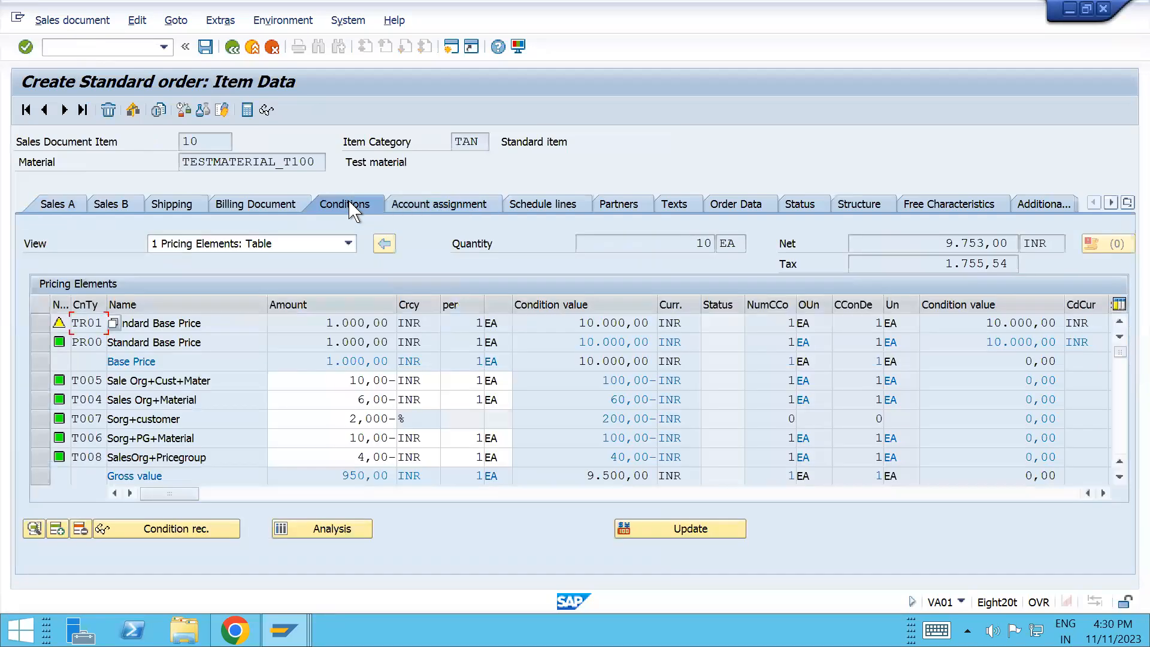
pyautogui.click(43, 329)
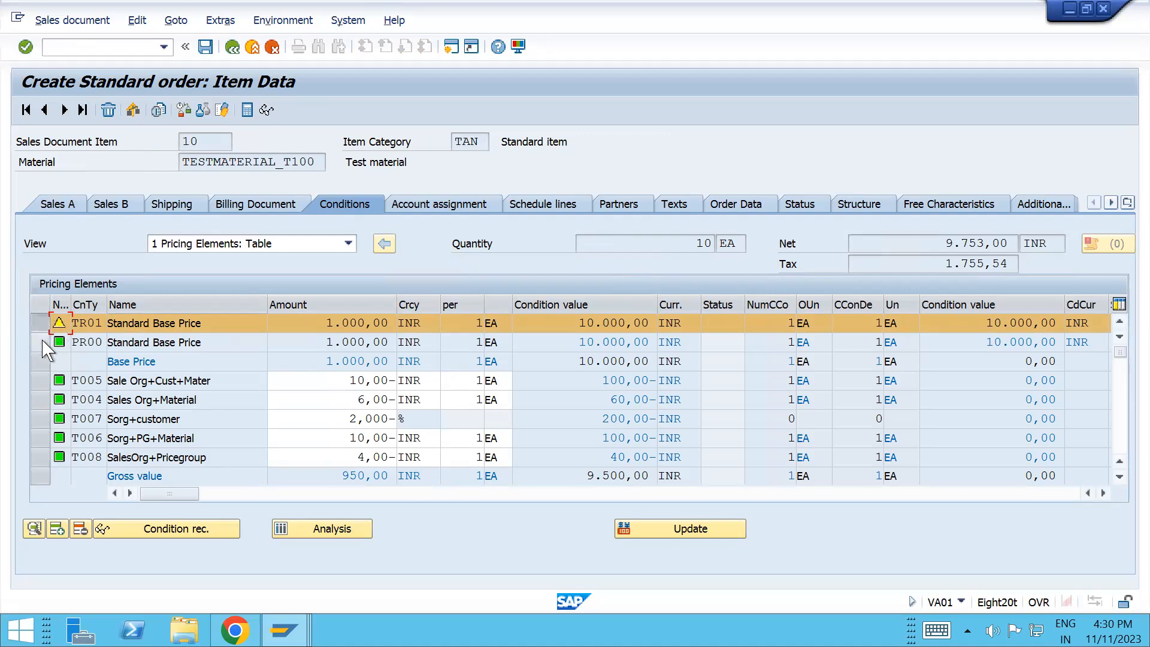
pyautogui.click(43, 341)
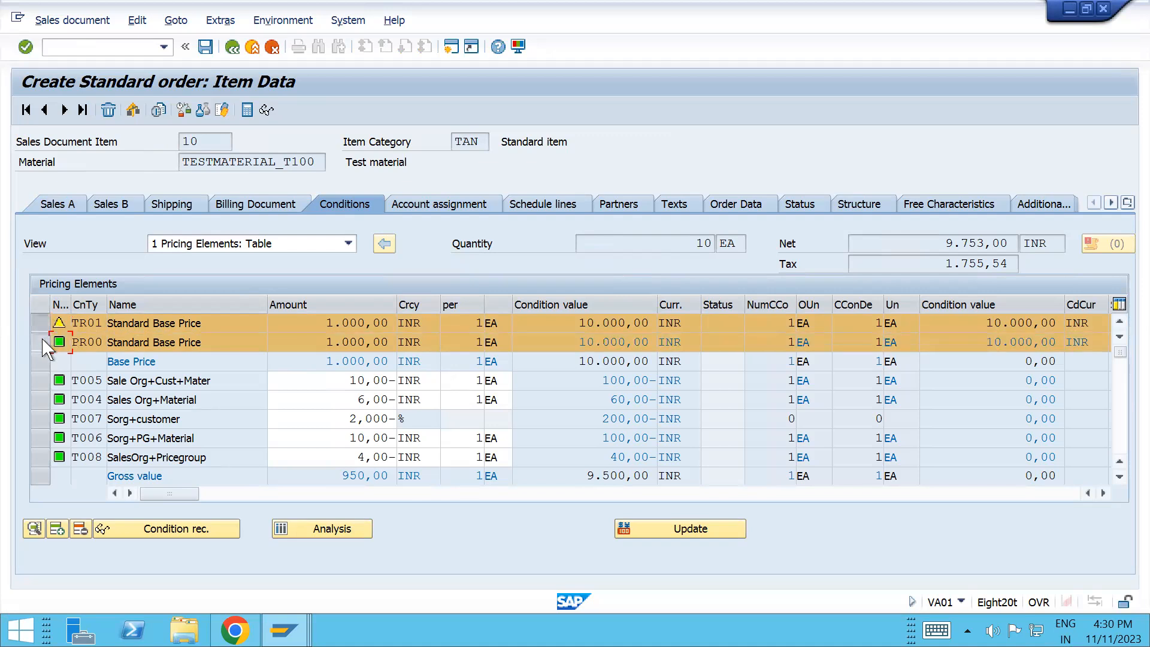
pyautogui.click(42, 326)
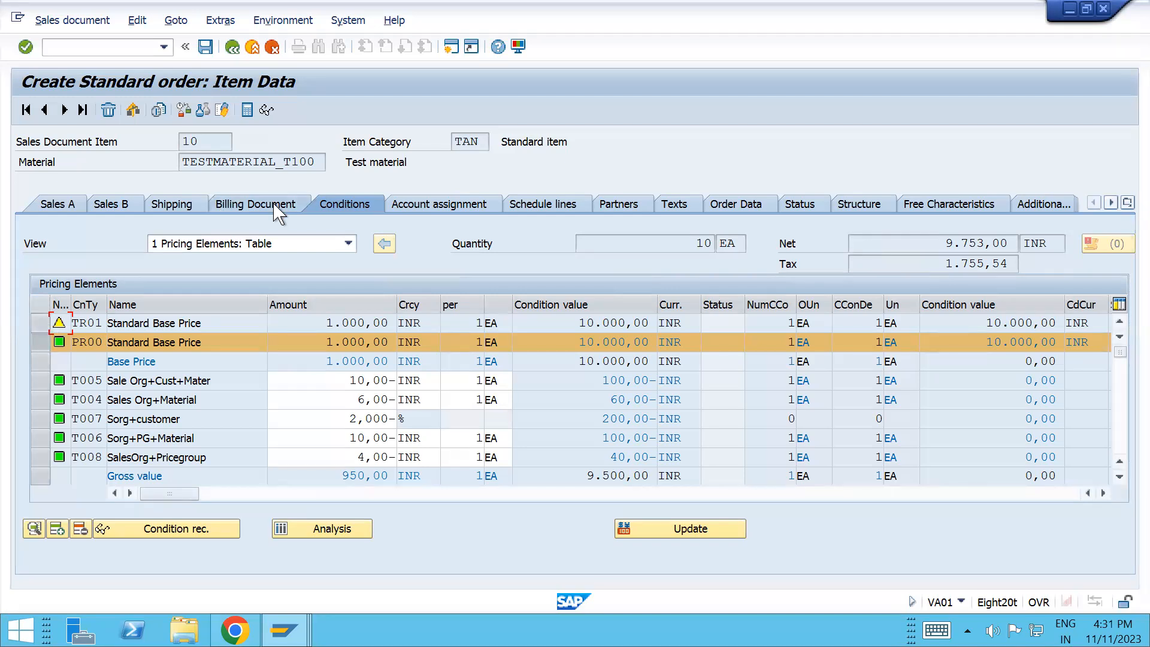
# - Switch to procedure T10000's control data, delete step 11 PR00 and save the procedure
pyautogui.hotkey('alt', 'Tab')
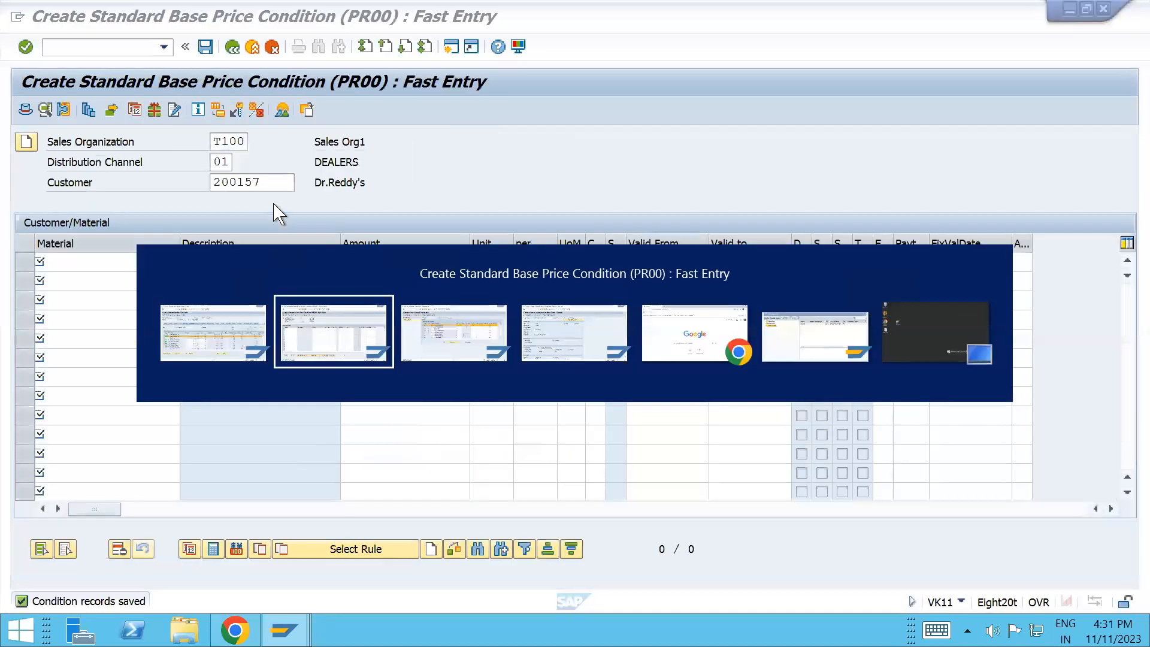
pyautogui.hotkey('alt', 'Tab')
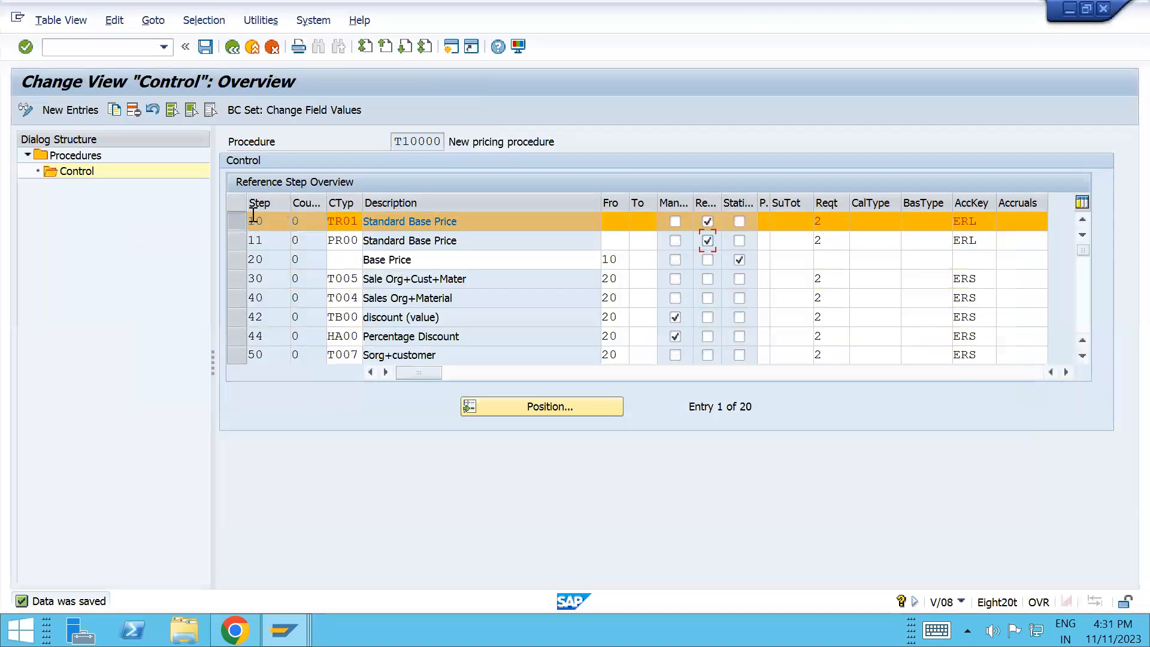
pyautogui.click(238, 241)
pyautogui.click(237, 221)
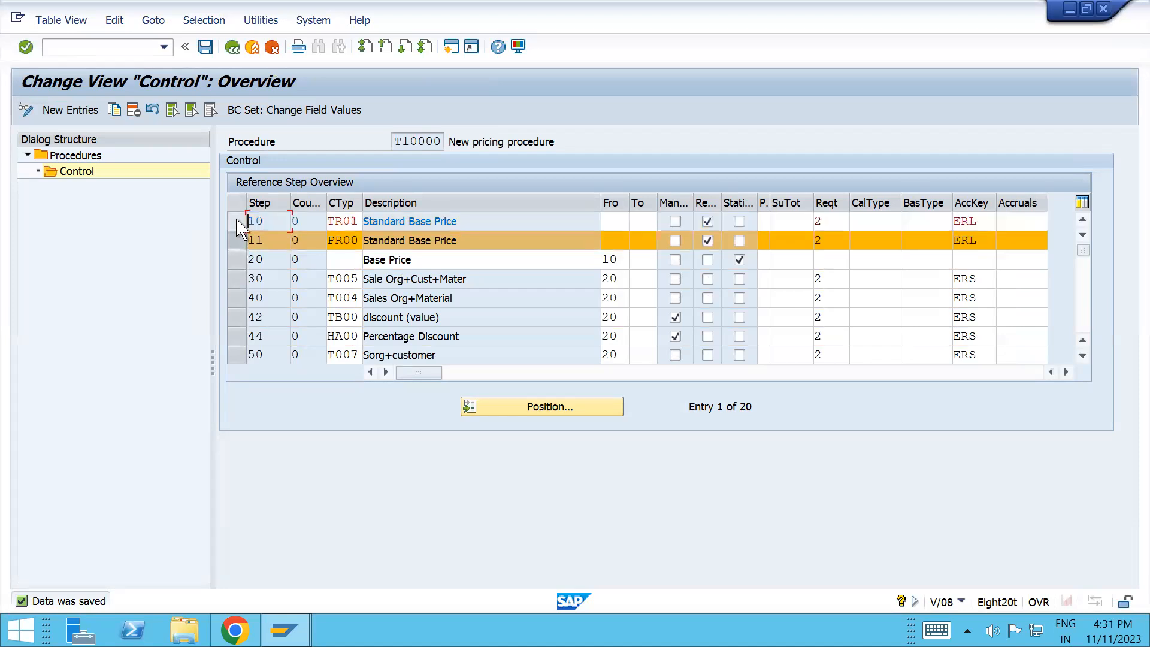
pyautogui.click(133, 110)
pyautogui.hotkey('ctrl', 's')
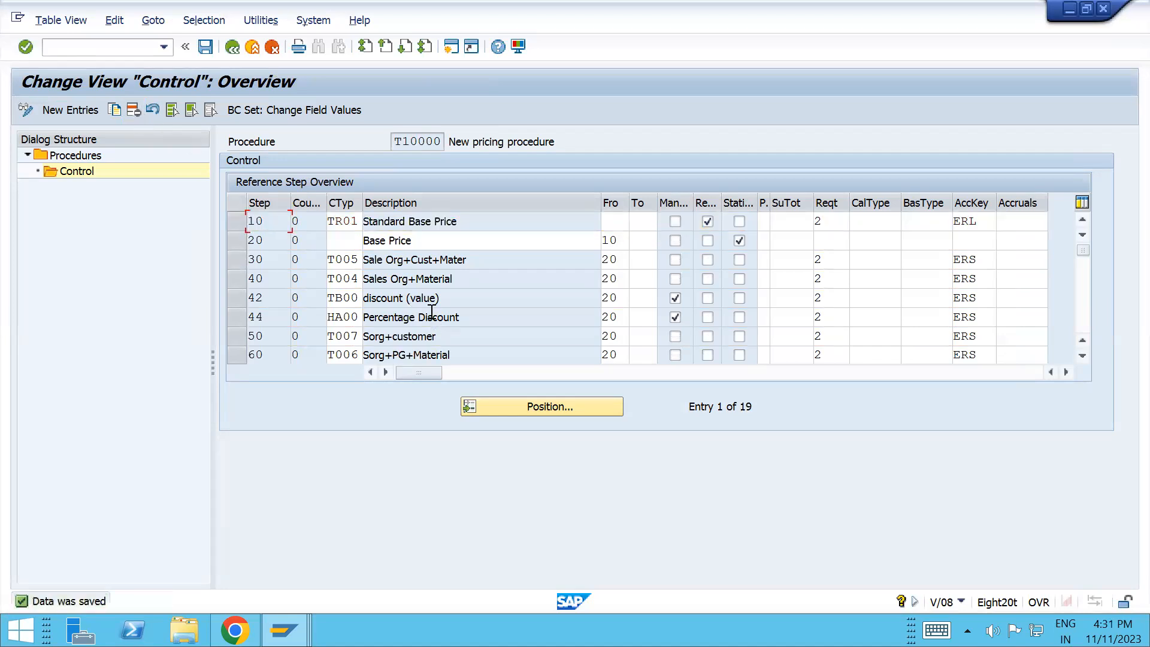
# - Switch back to the sales order and examine the net value in item 10's conditions
pyautogui.hotkey('alt', 'Tab')
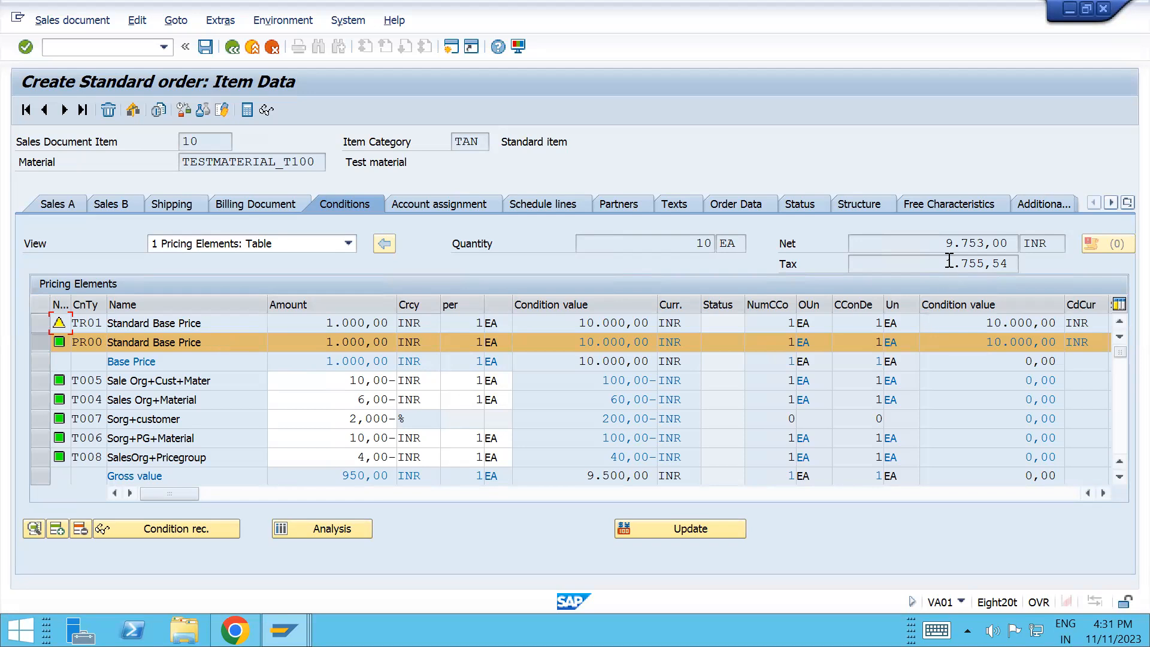
pyautogui.moveTo(944, 243); pyautogui.dragTo(1011, 239)
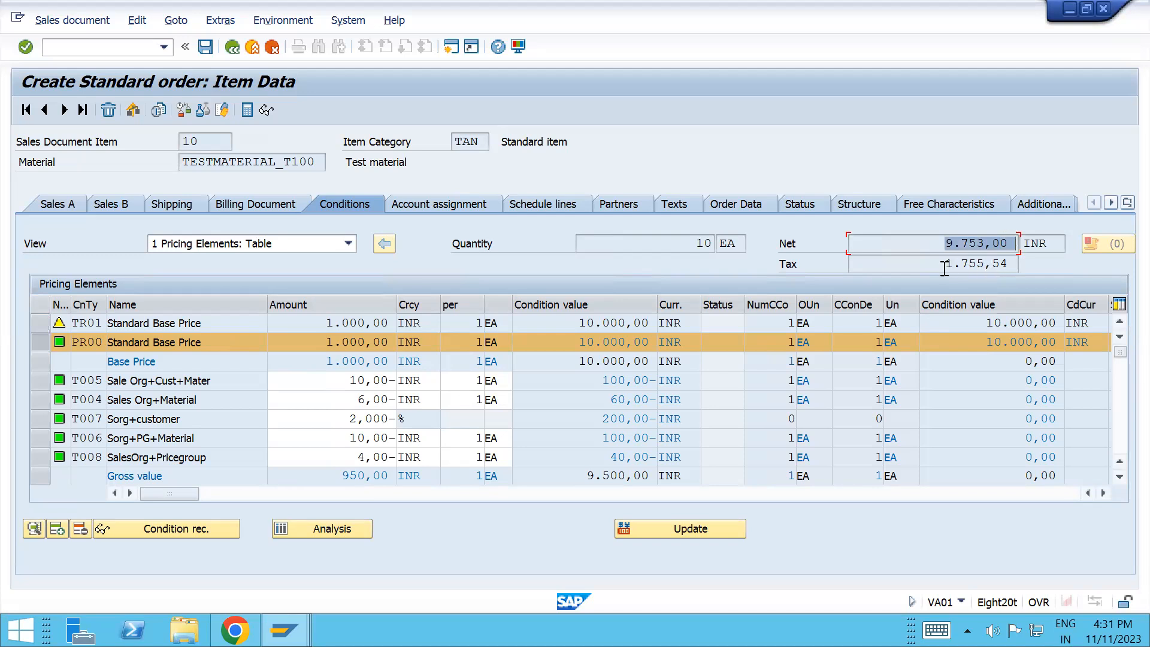
# - Check the order's tax amount, switch to condition type TR01's details and set its condition class to D (Taxes)
pyautogui.moveTo(945, 266); pyautogui.dragTo(1018, 263)
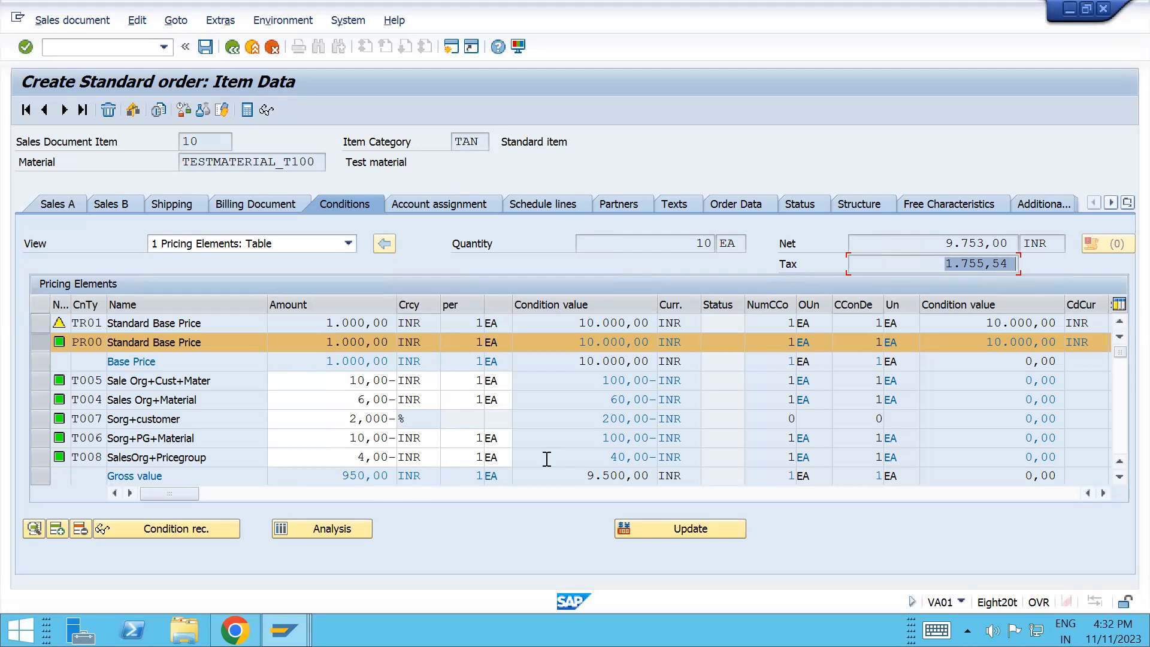
pyautogui.hotkey('alt', 'Tab')
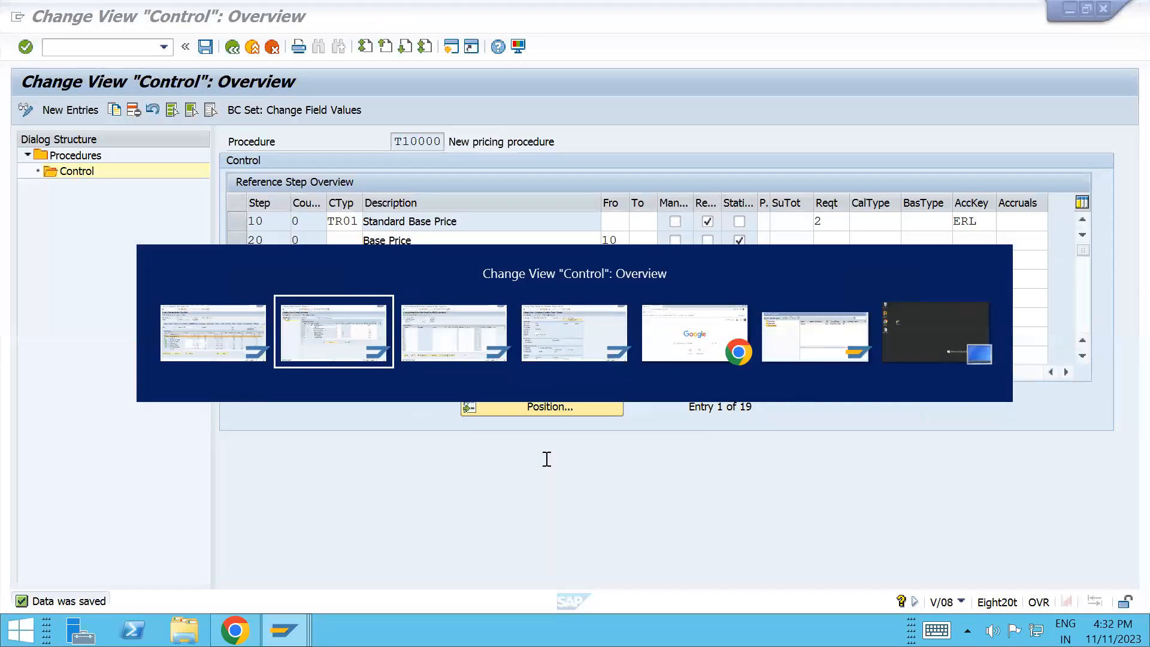
pyautogui.hotkey('alt', 'Tab')
pyautogui.hotkey('alt', 'Tab')
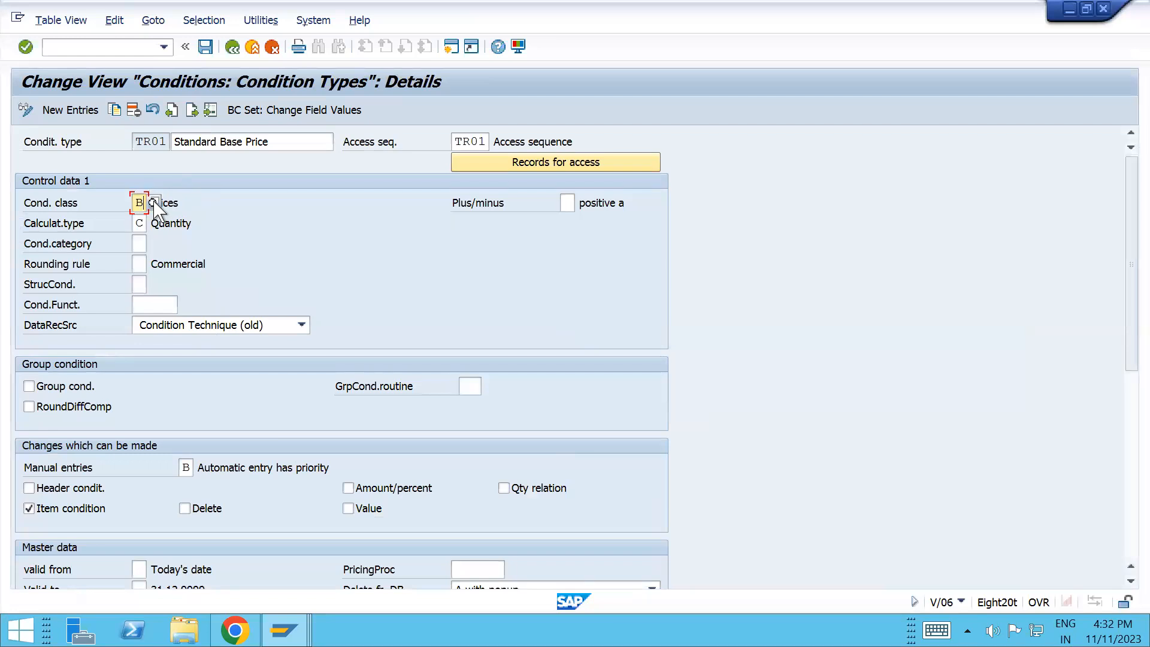
pyautogui.click(153, 202)
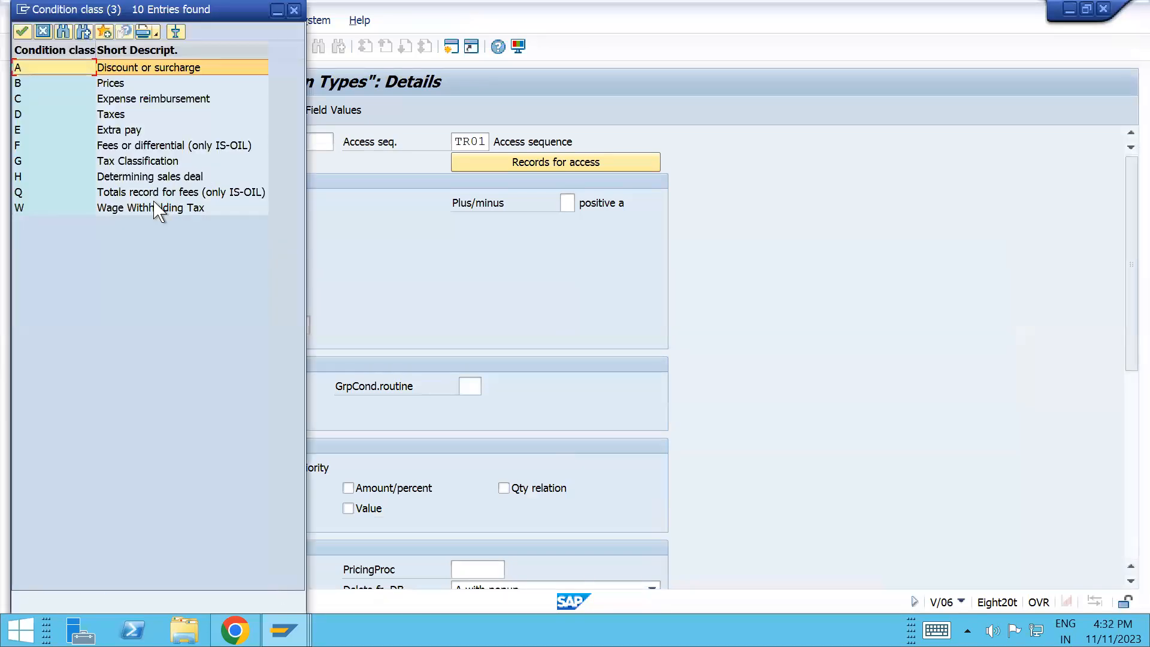
pyautogui.doubleClick(61, 114)
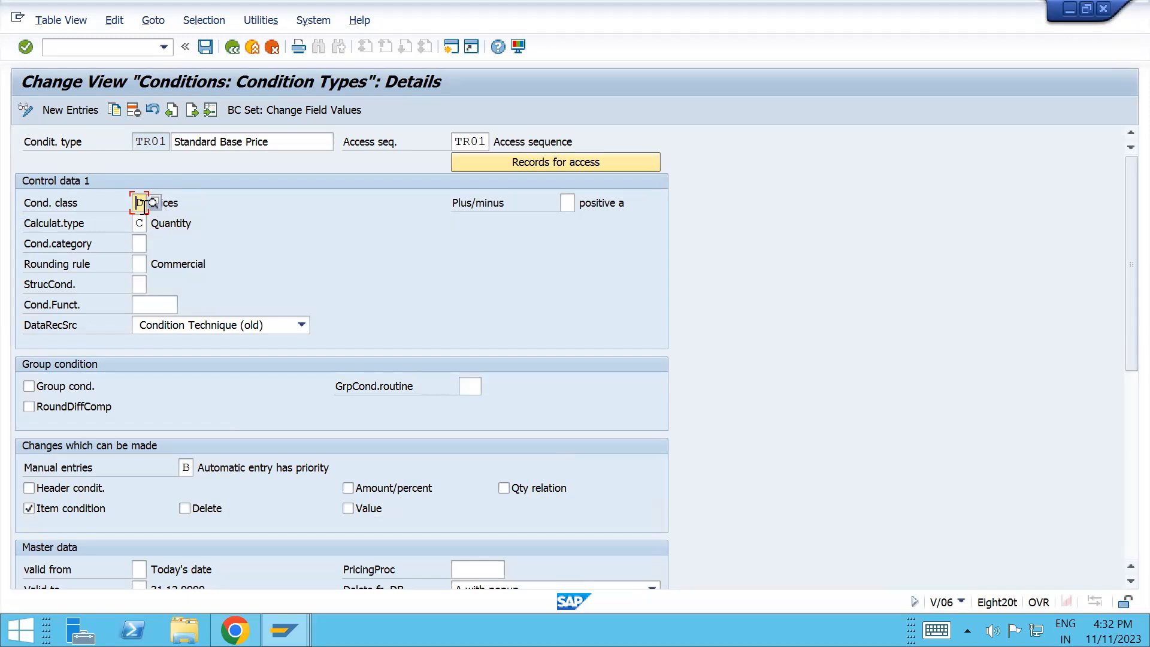
pyautogui.click(154, 204)
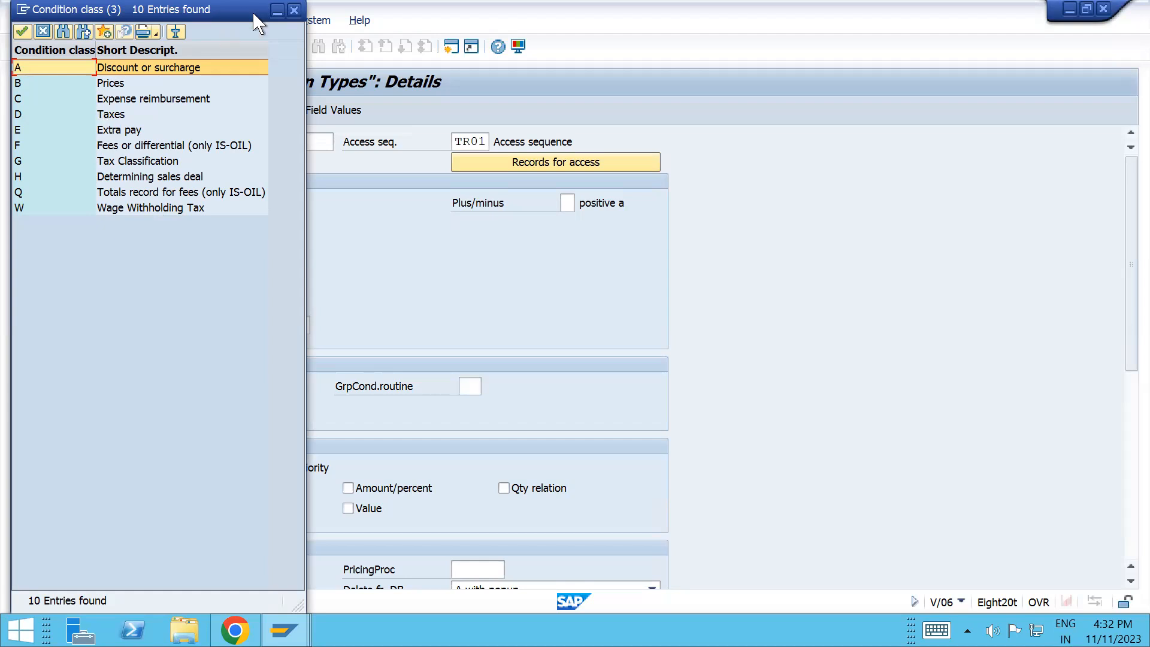
pyautogui.click(294, 11)
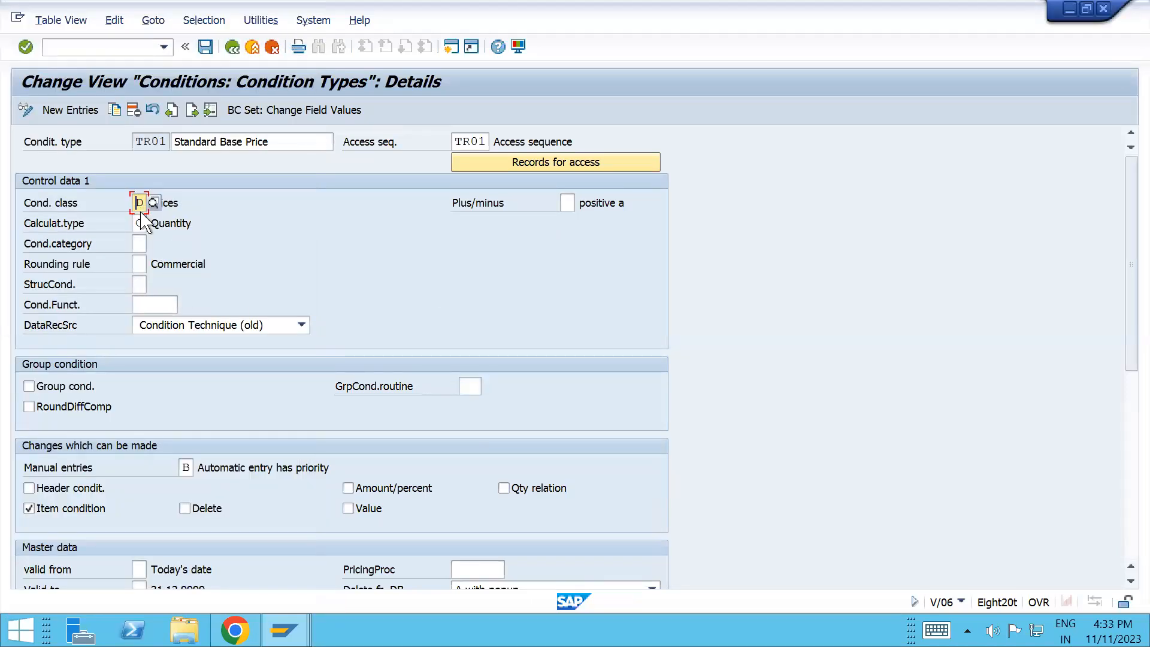
# - Switch to the sales order and compare item 10's net and tax totals with the Net value and MWST Output Tax lines
pyautogui.hotkey('alt', 'Tab')
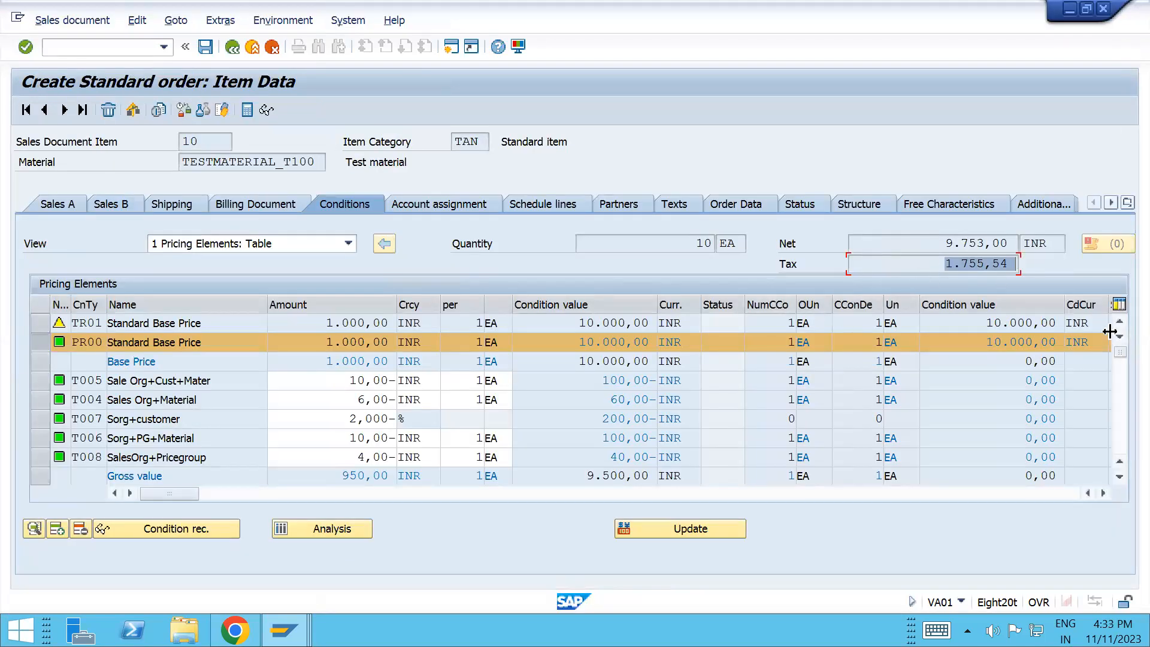
pyautogui.click(1120, 386)
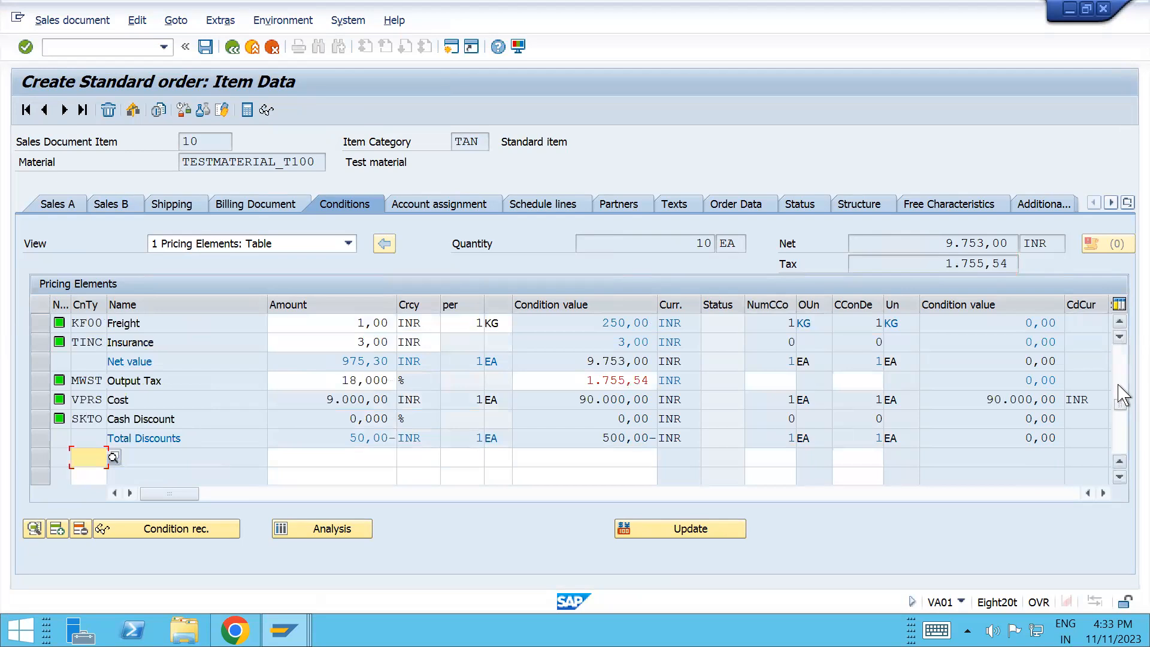
pyautogui.click(40, 380)
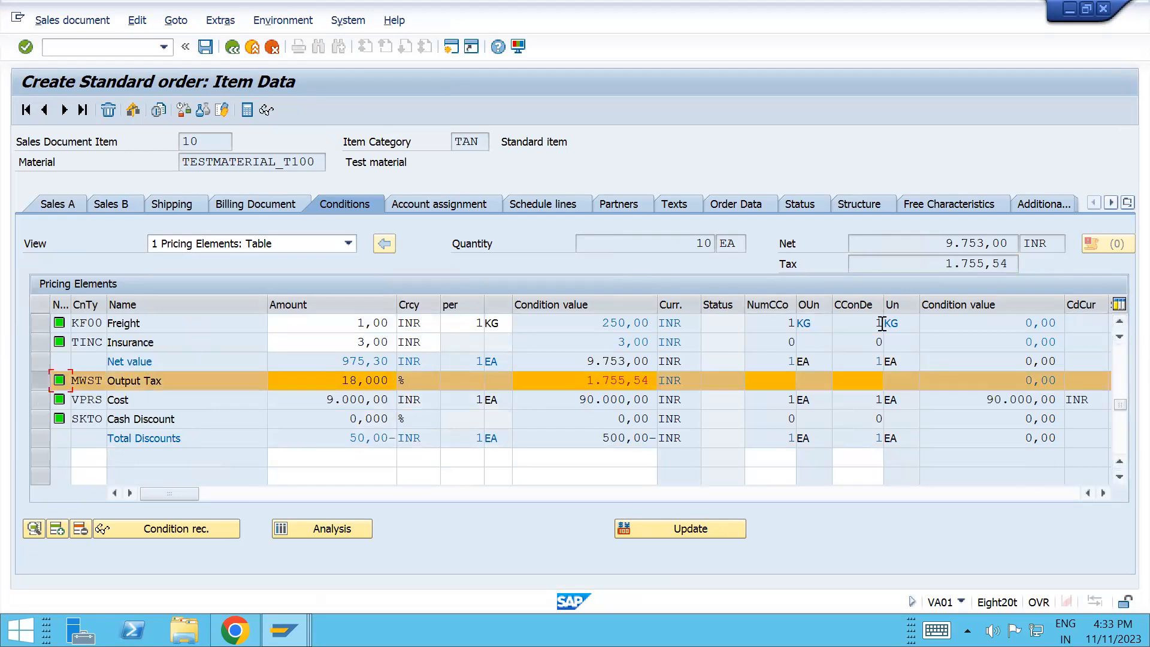
pyautogui.click(946, 264)
pyautogui.doubleClick(1008, 264)
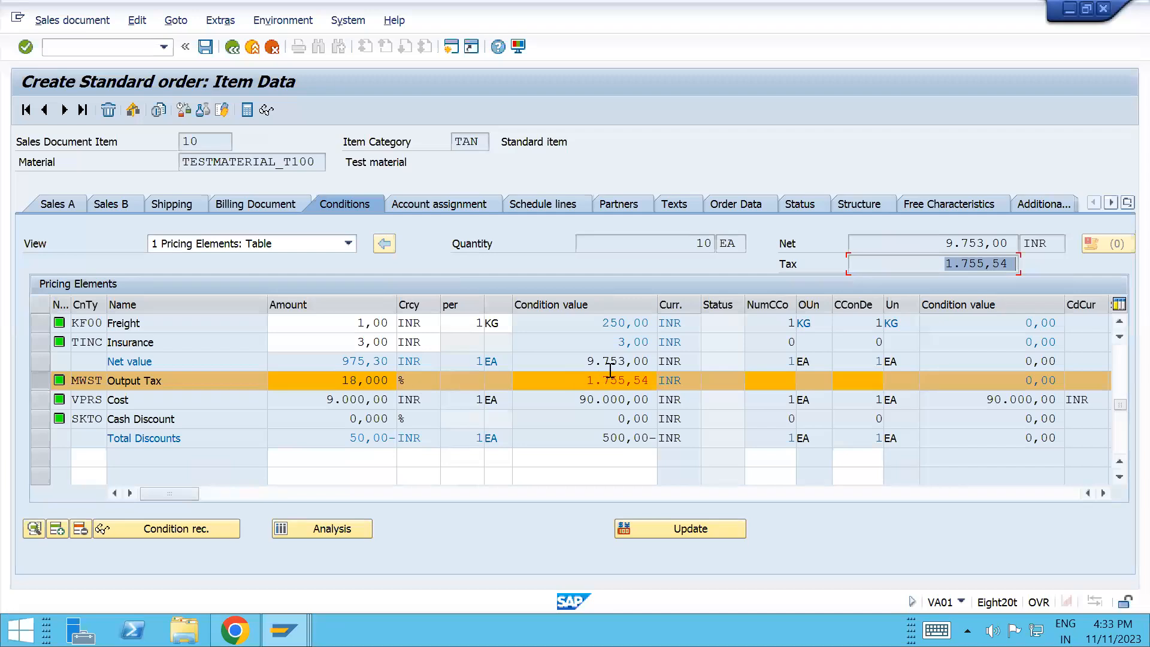
pyautogui.moveTo(587, 363); pyautogui.dragTo(668, 366)
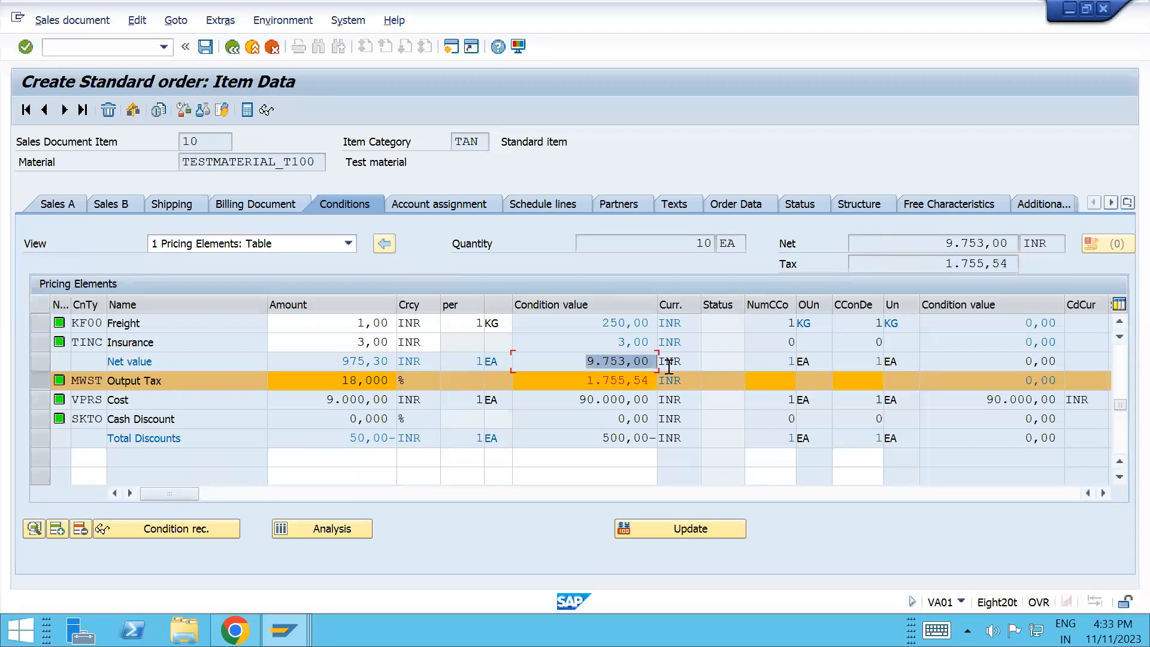
pyautogui.click(345, 360)
pyautogui.moveTo(347, 361); pyautogui.dragTo(398, 362)
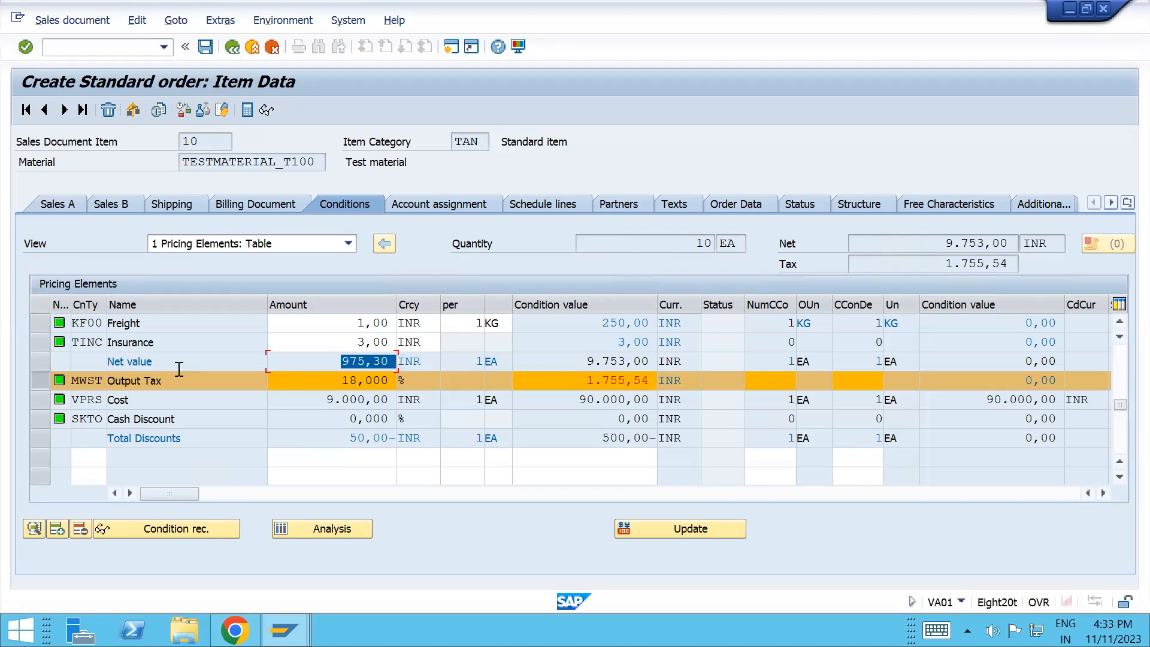
pyautogui.click(944, 242)
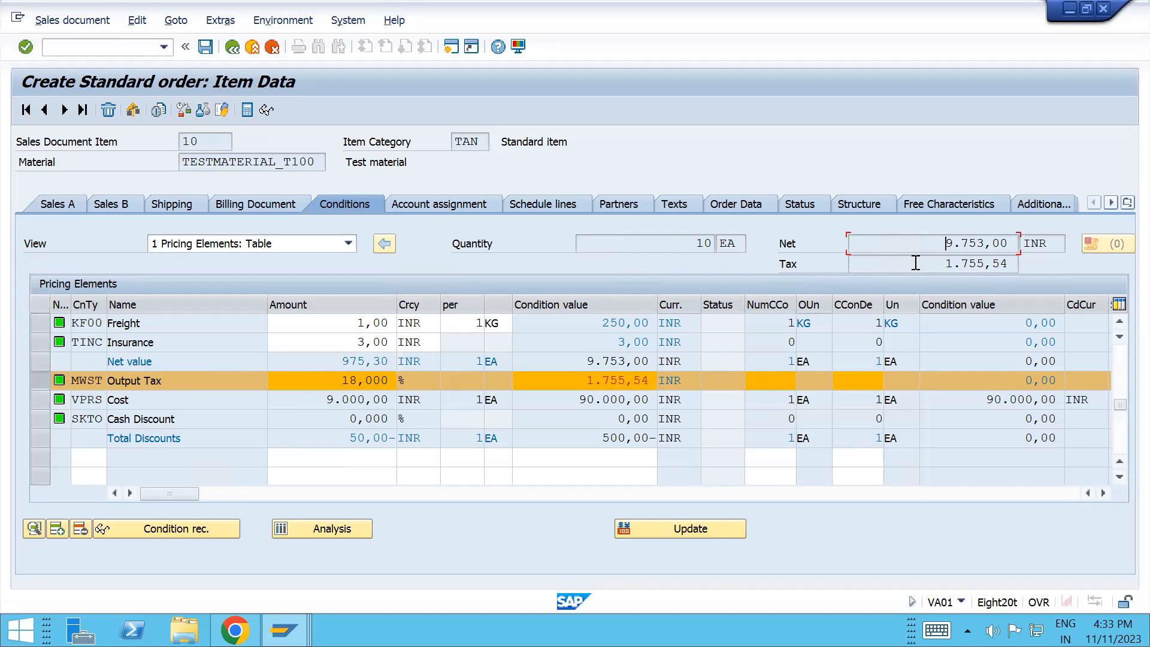
pyautogui.click(950, 263)
pyautogui.moveTo(949, 263); pyautogui.dragTo(1010, 266)
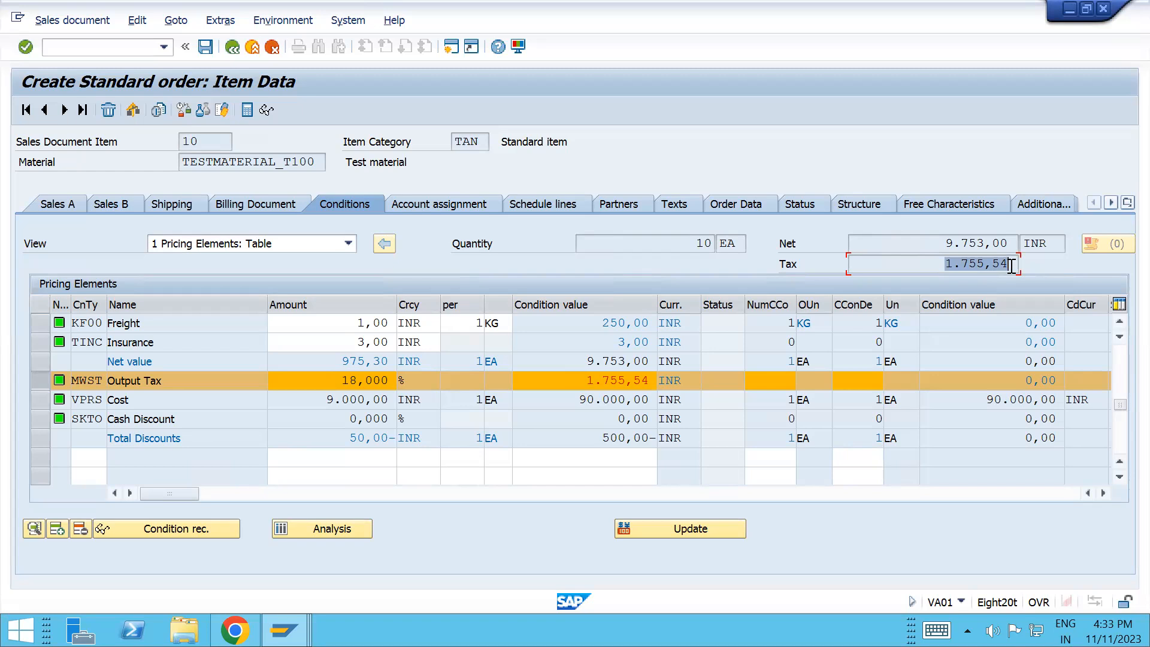
# - Switch back to TR01's details and read the field help for the condition class
pyautogui.hotkey('alt', 'Tab')
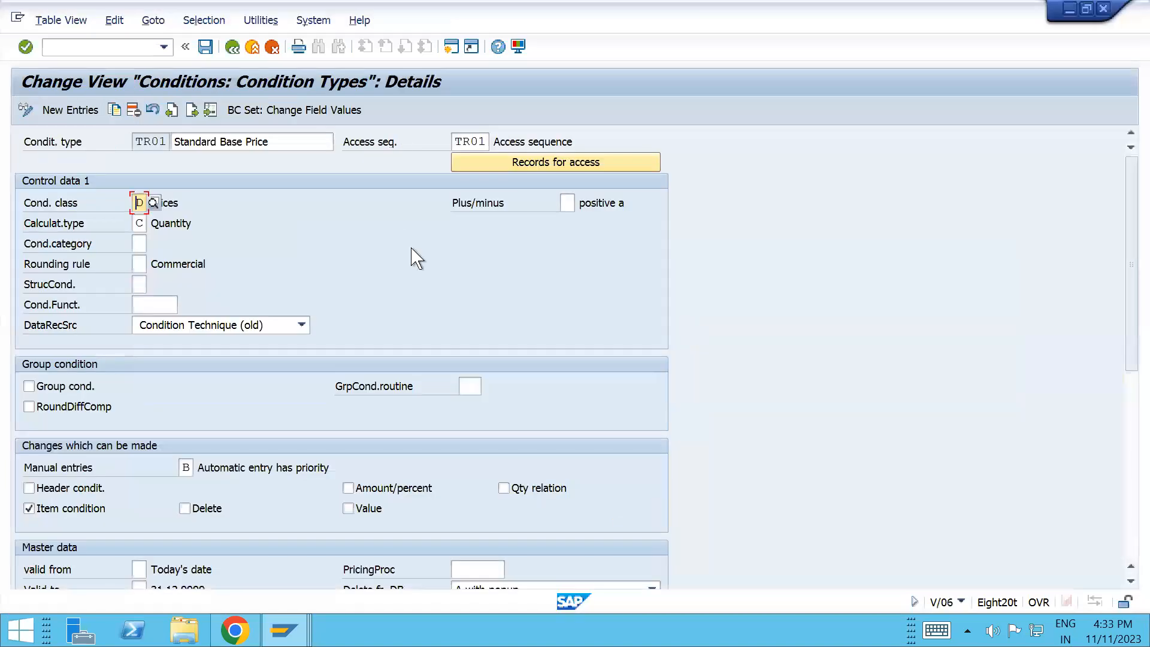
pyautogui.press('F1')
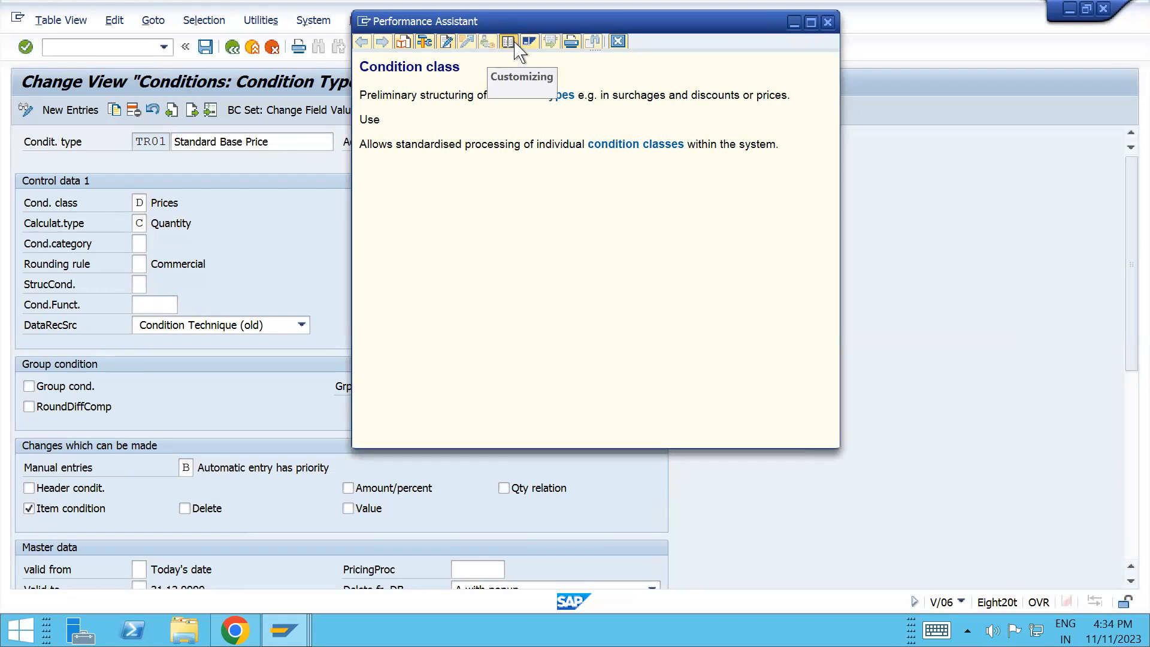
pyautogui.click(826, 24)
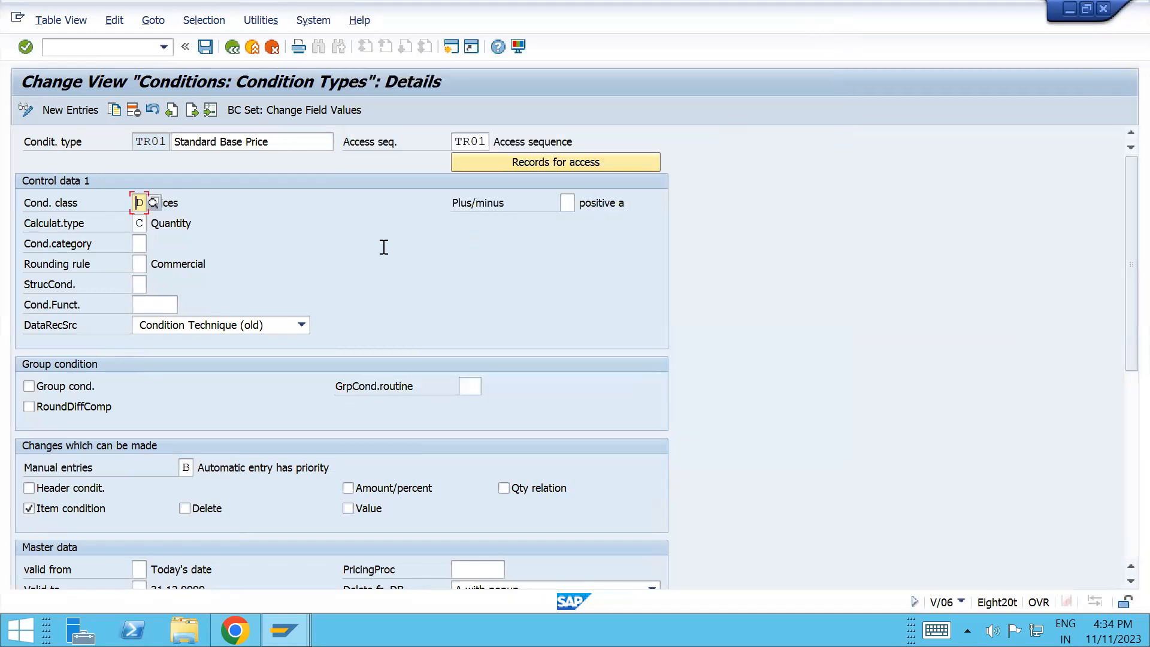
# - Review the available plus/minus sign options for condition type TR01
pyautogui.click(567, 203)
pyautogui.click(582, 203)
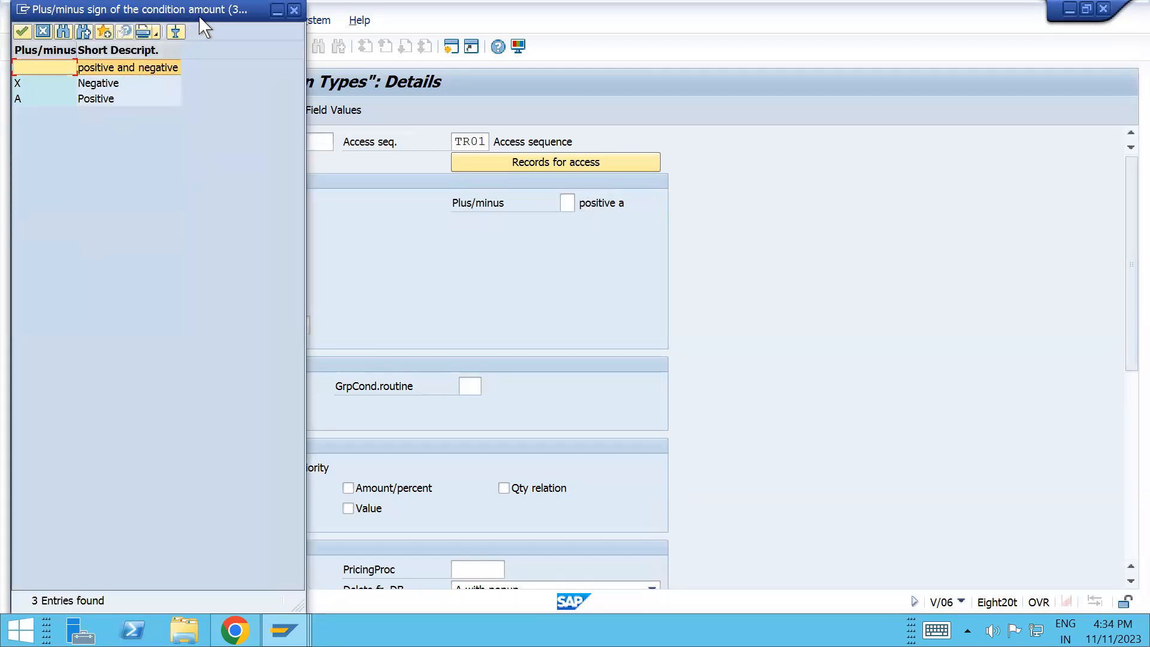
pyautogui.moveTo(209, 24); pyautogui.dragTo(860, 169)
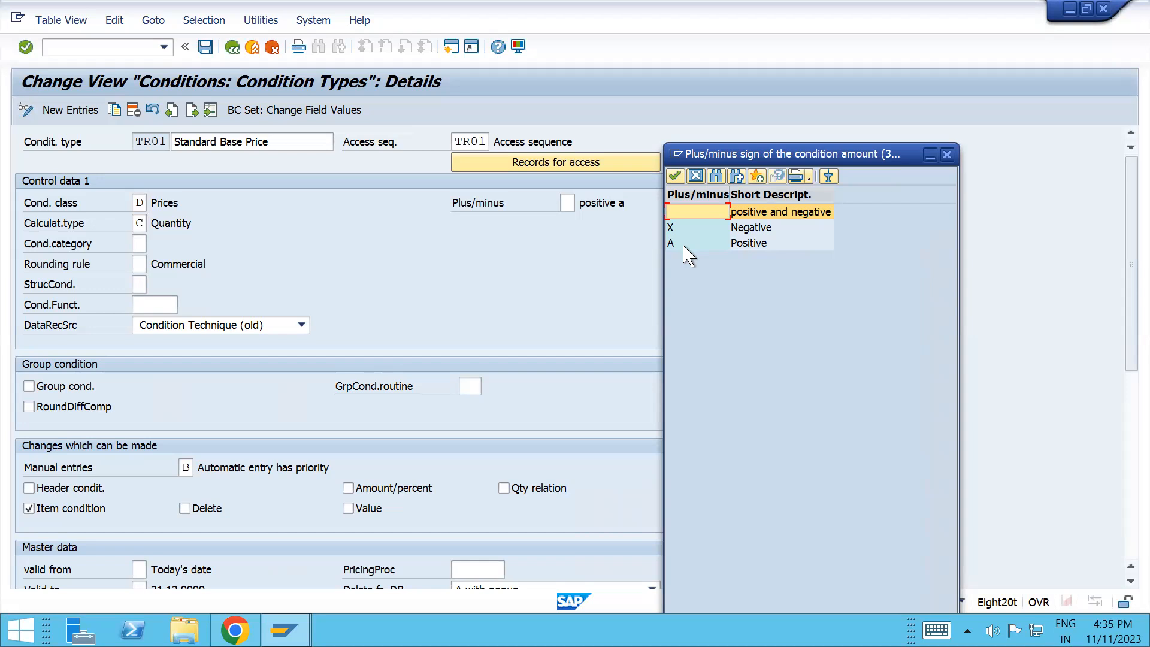
pyautogui.moveTo(793, 151); pyautogui.dragTo(833, 139)
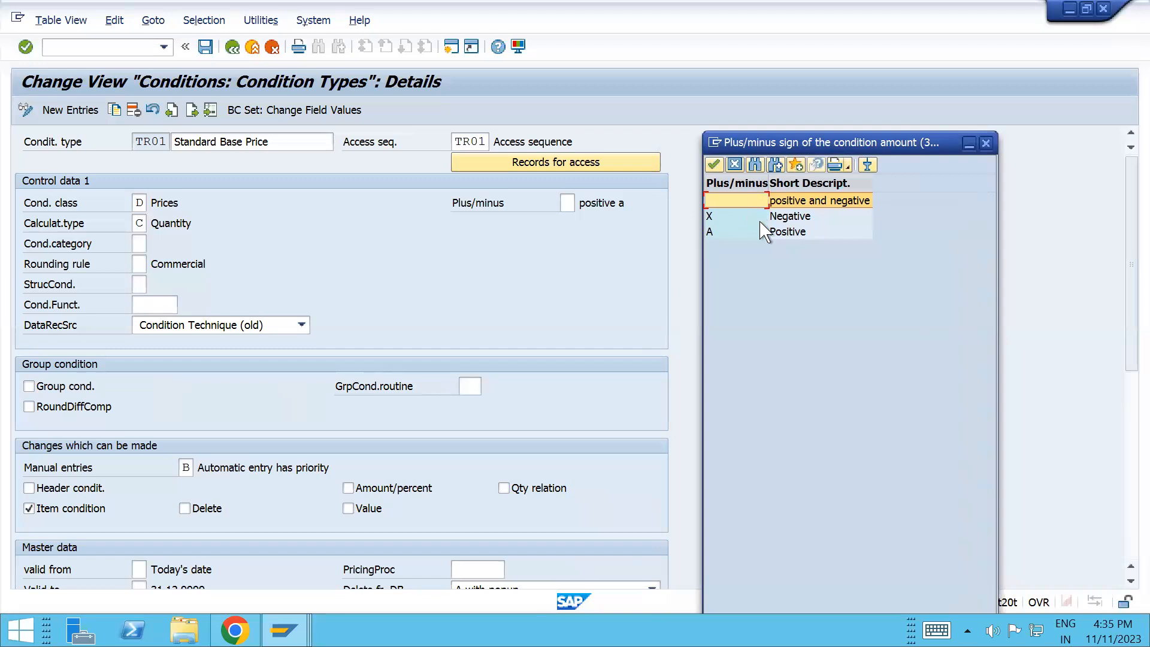
pyautogui.click(986, 143)
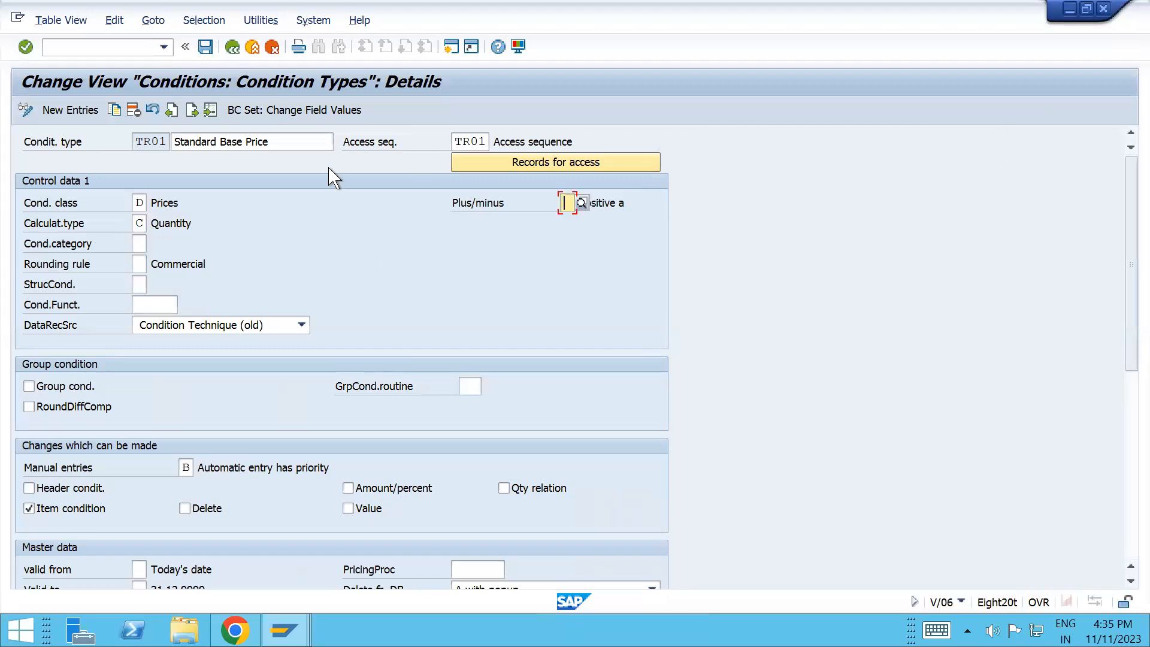
# - Return to the condition types overview, locate K004 and open its details
pyautogui.click(232, 46)
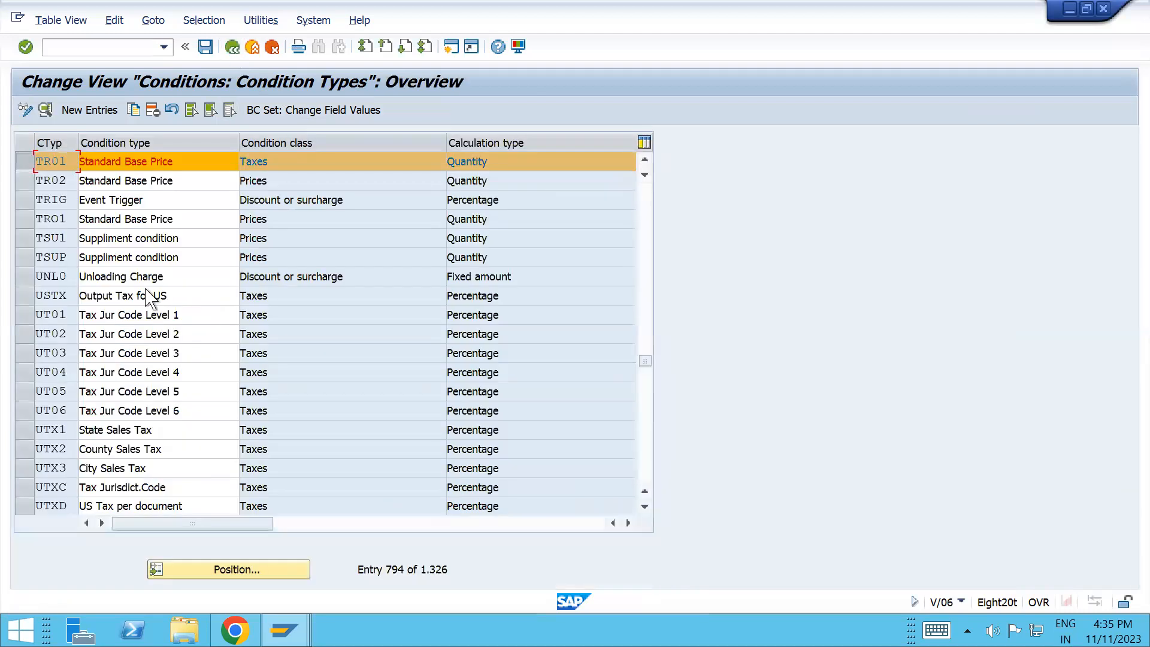
pyautogui.click(18, 161)
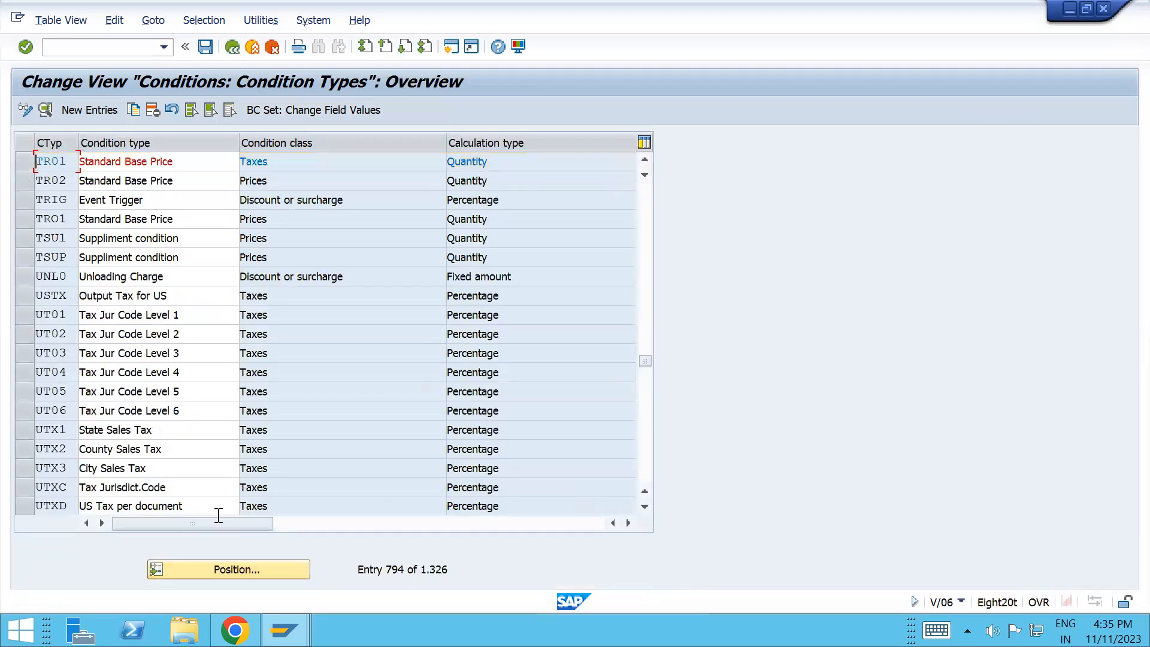
pyautogui.click(225, 569)
pyautogui.write('k')
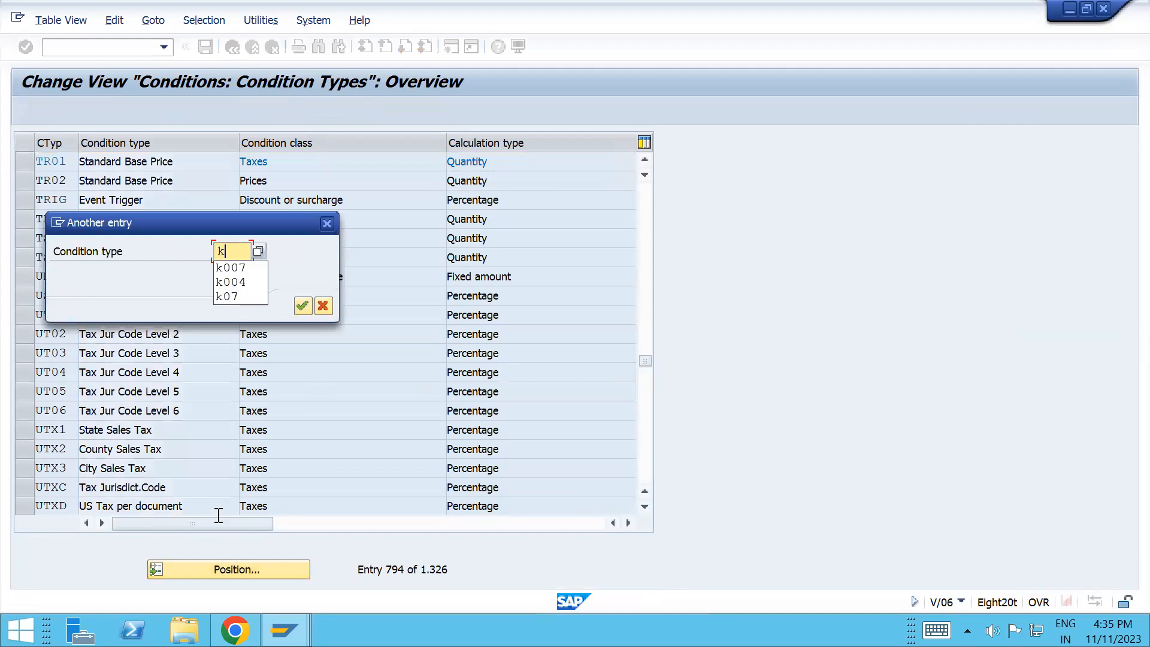
pyautogui.write('004')
pyautogui.press('Return')
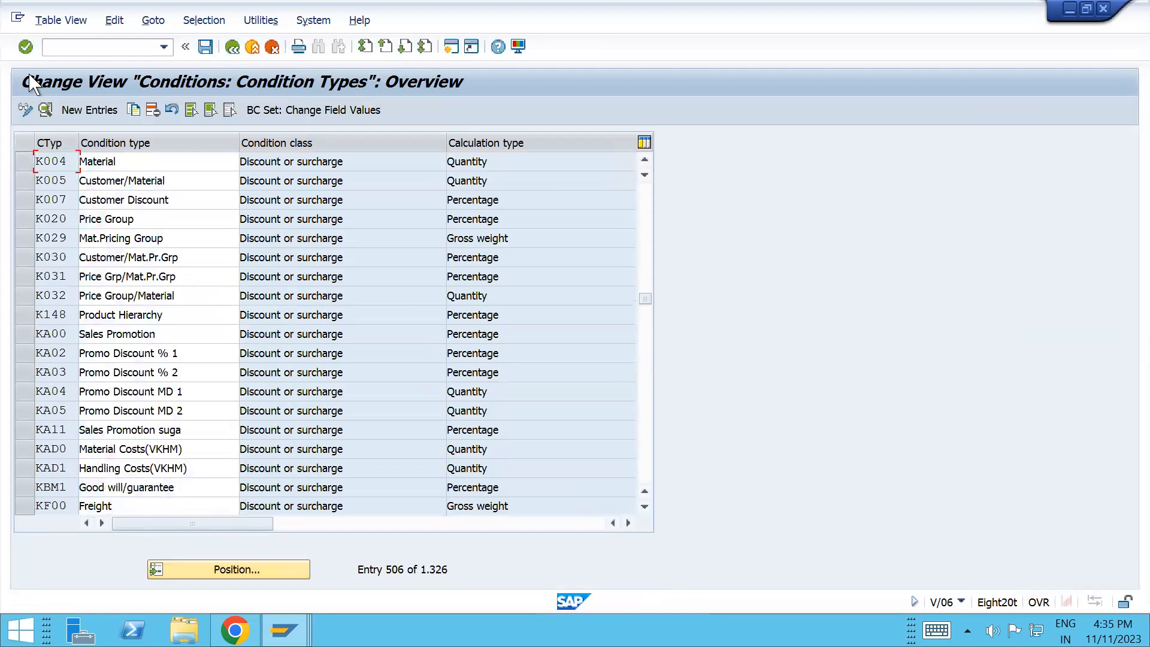
pyautogui.click(21, 161)
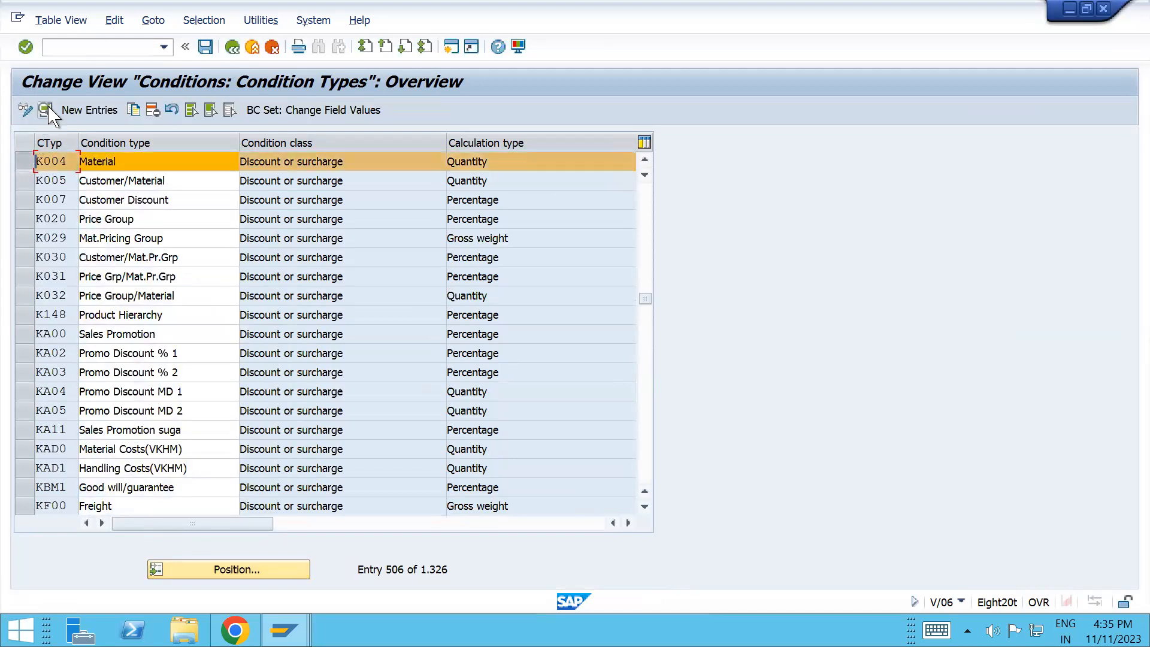
pyautogui.click(45, 109)
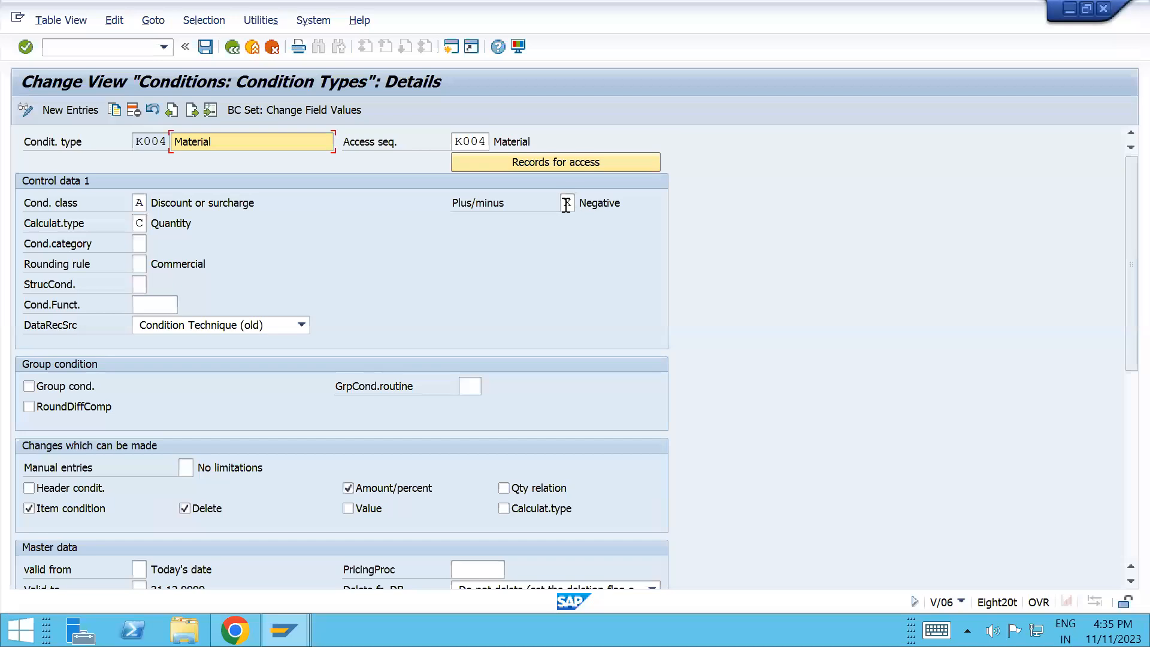
# - Compare K004's plus/minus setting with the T005 discount line in the sales order's item 10 conditions
pyautogui.hotkey('alt', 'Tab')
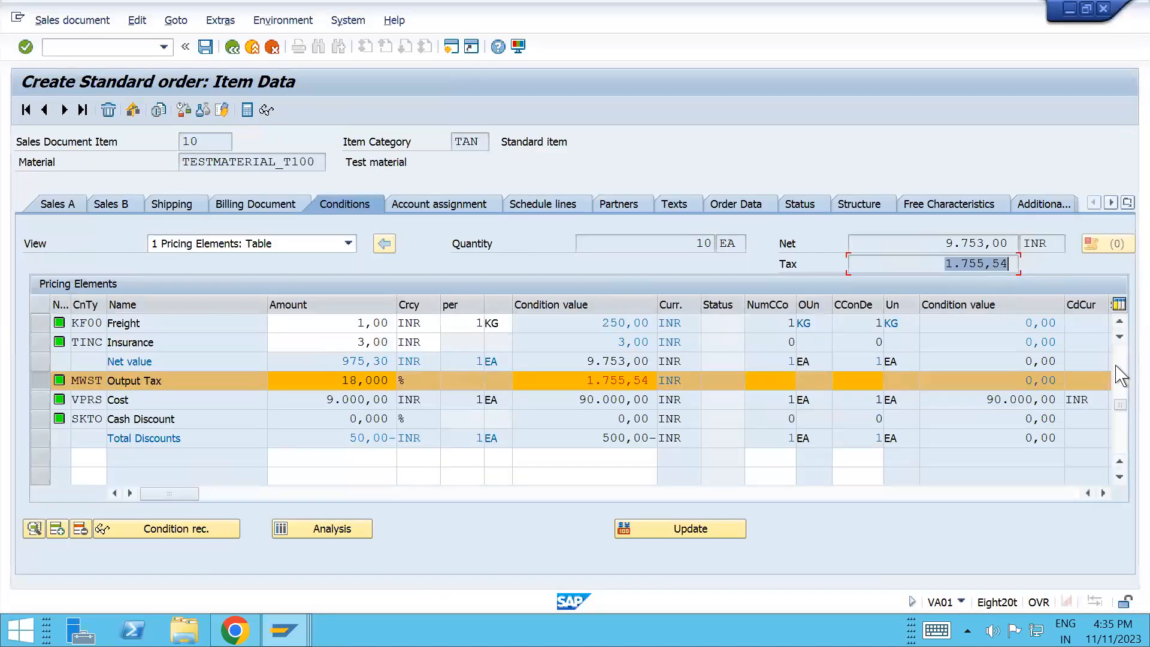
pyautogui.click(1119, 376)
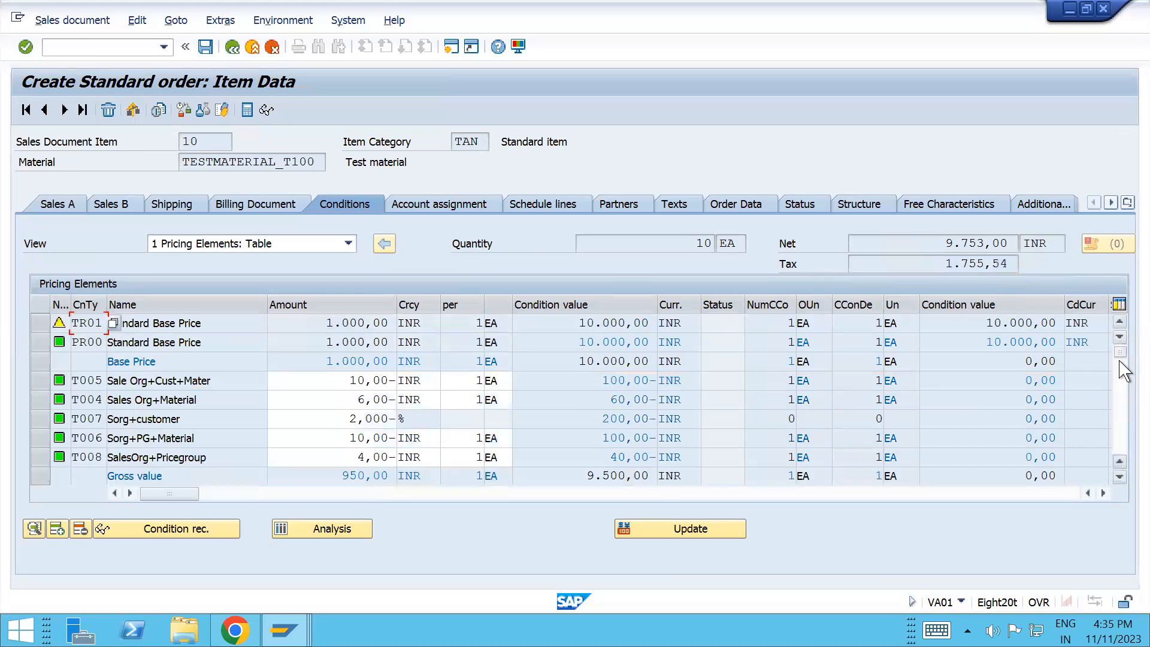
pyautogui.doubleClick(359, 383)
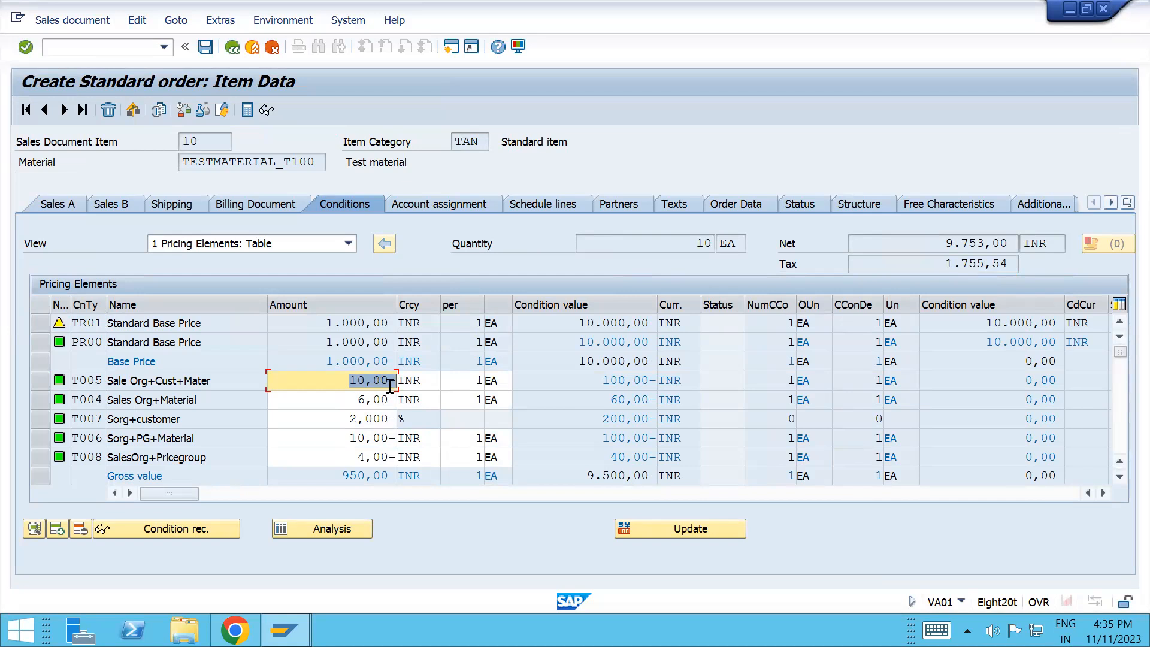
pyautogui.hotkey('alt', 'Tab')
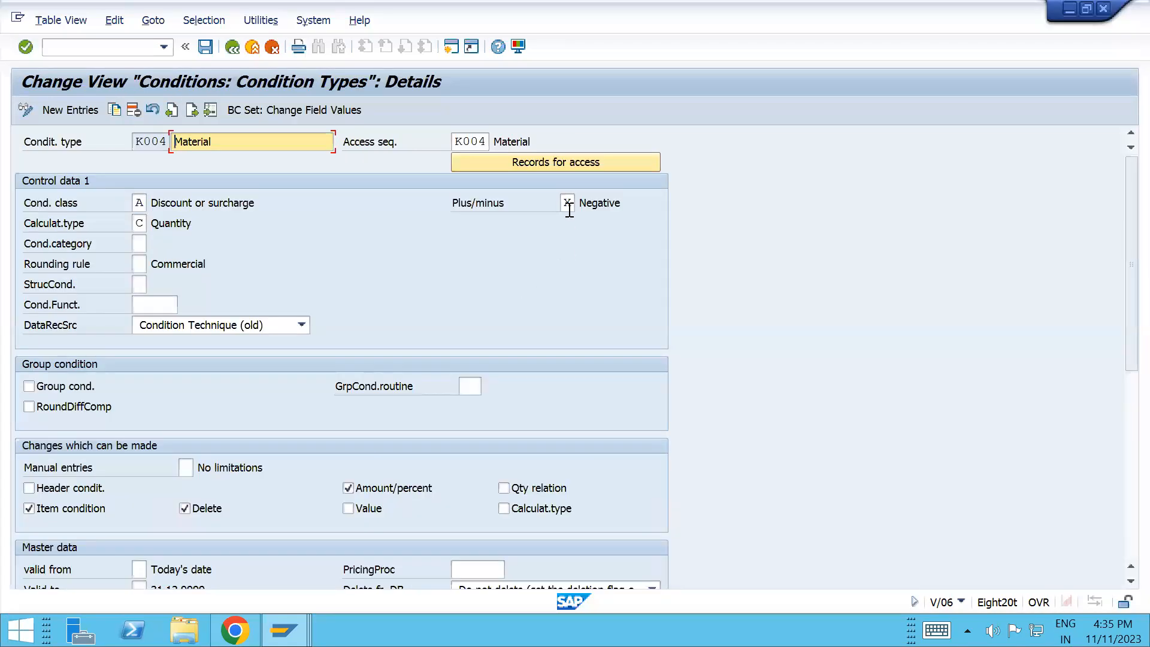
pyautogui.click(568, 203)
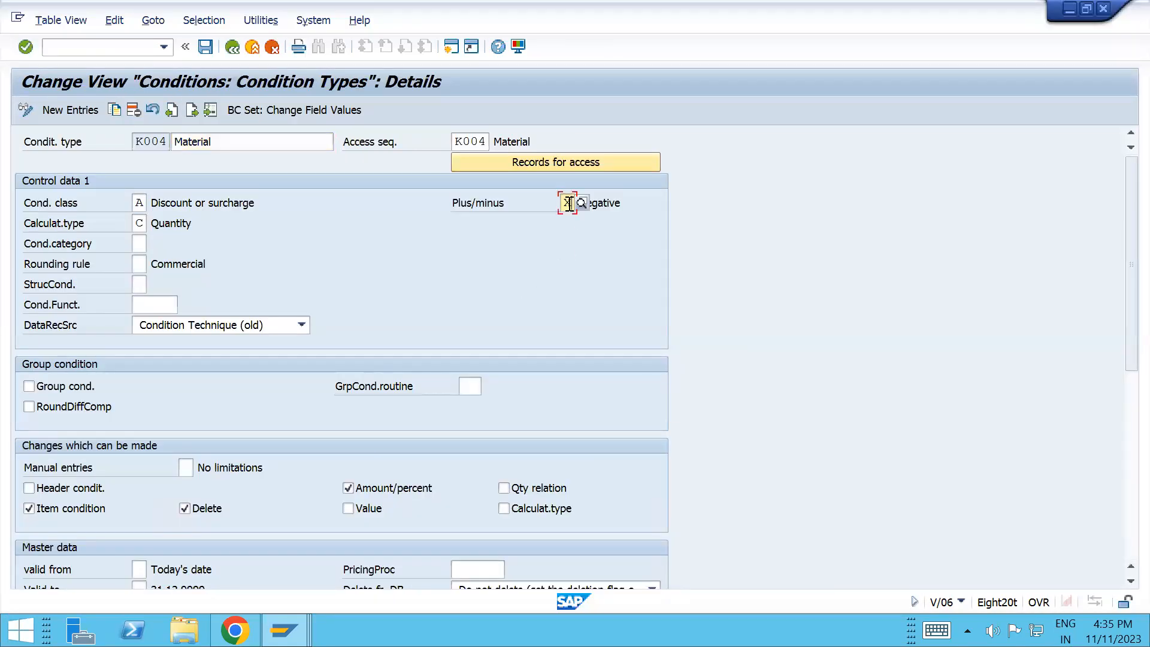
pyautogui.hotkey('alt', 'Tab')
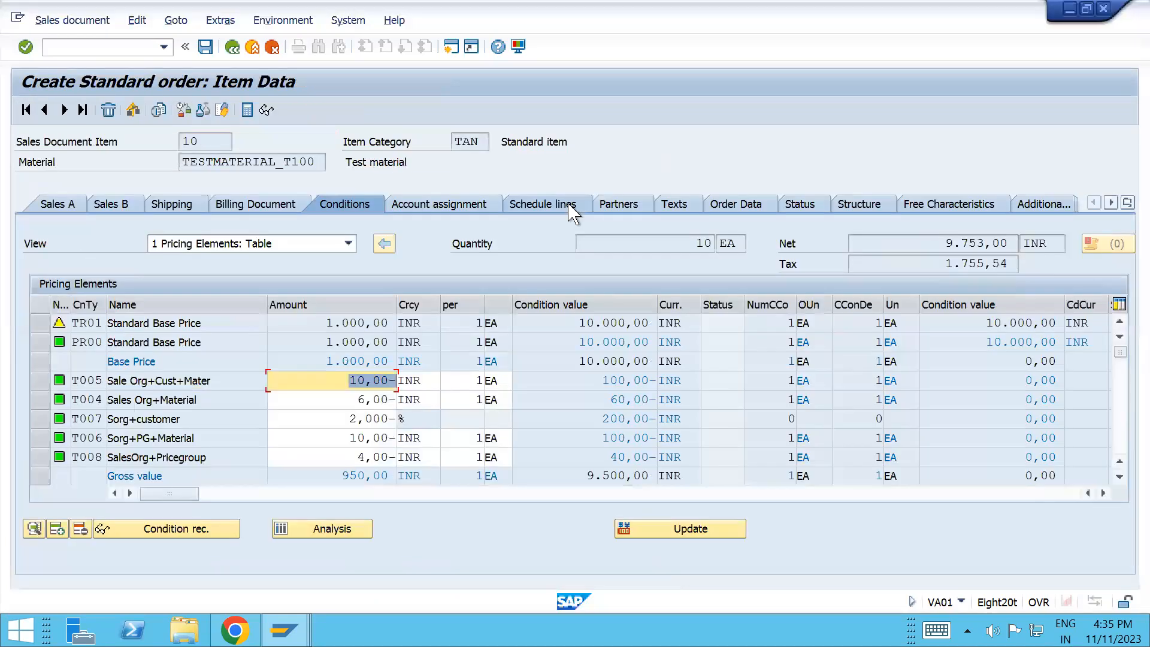
pyautogui.click(75, 380)
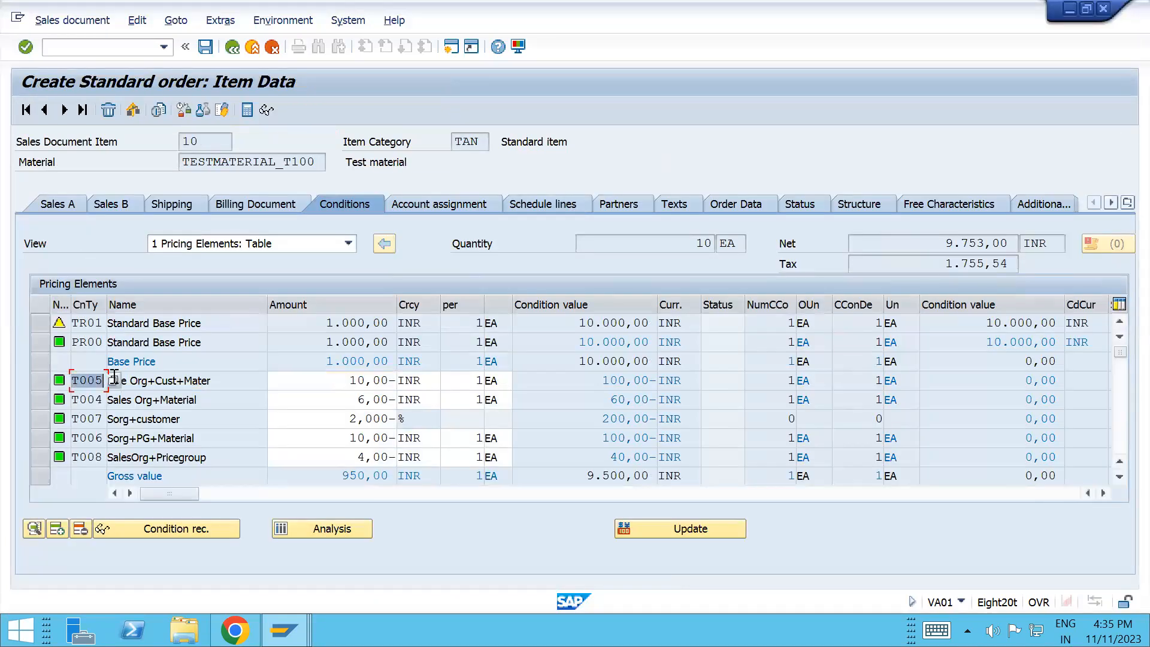
# - Switch back to the condition types, return to the overview, locate T005 and open its details
pyautogui.hotkey('alt', 'Tab')
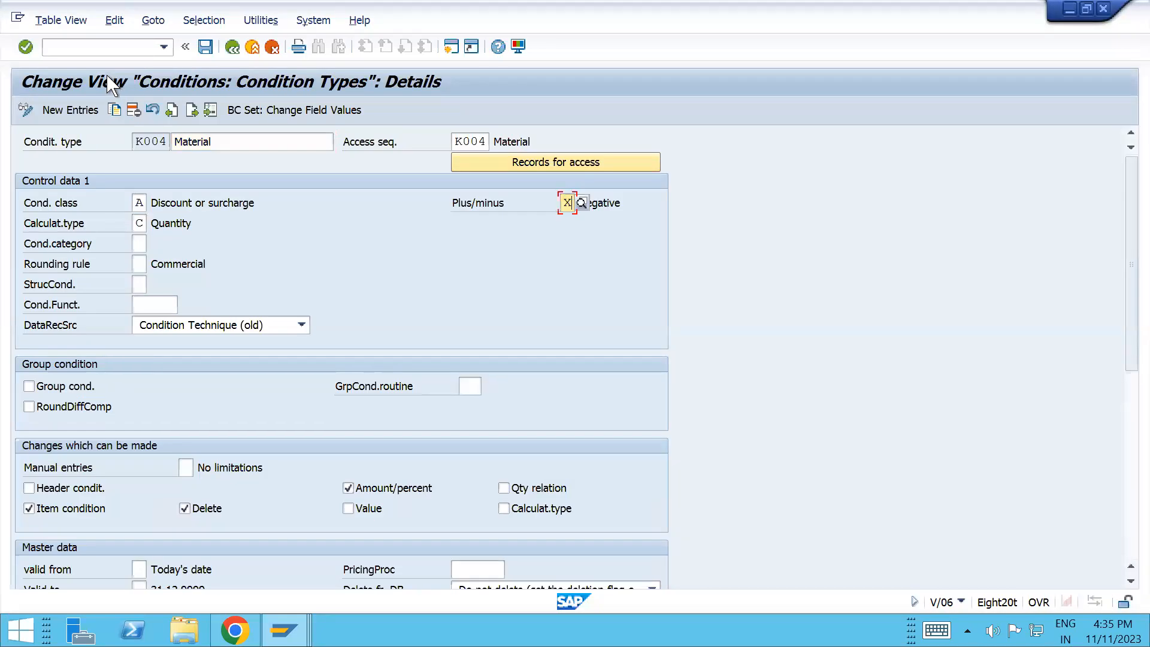
pyautogui.click(109, 53)
pyautogui.click(233, 47)
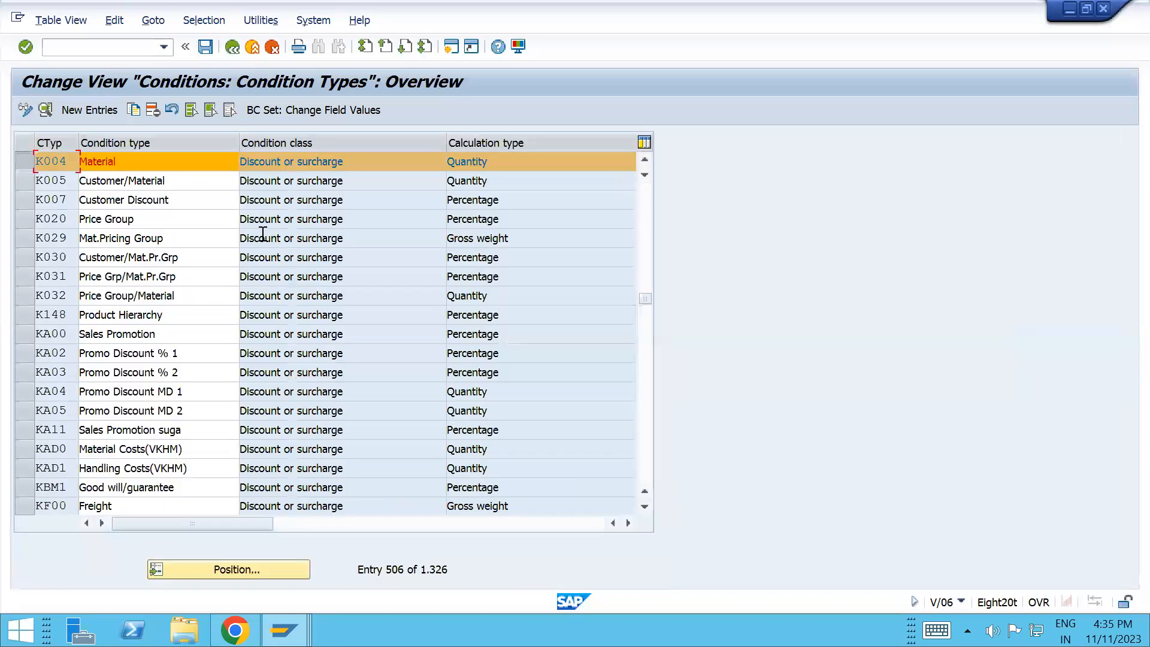
pyautogui.click(34, 163)
pyautogui.click(236, 569)
pyautogui.write('T005')
pyautogui.press('Return')
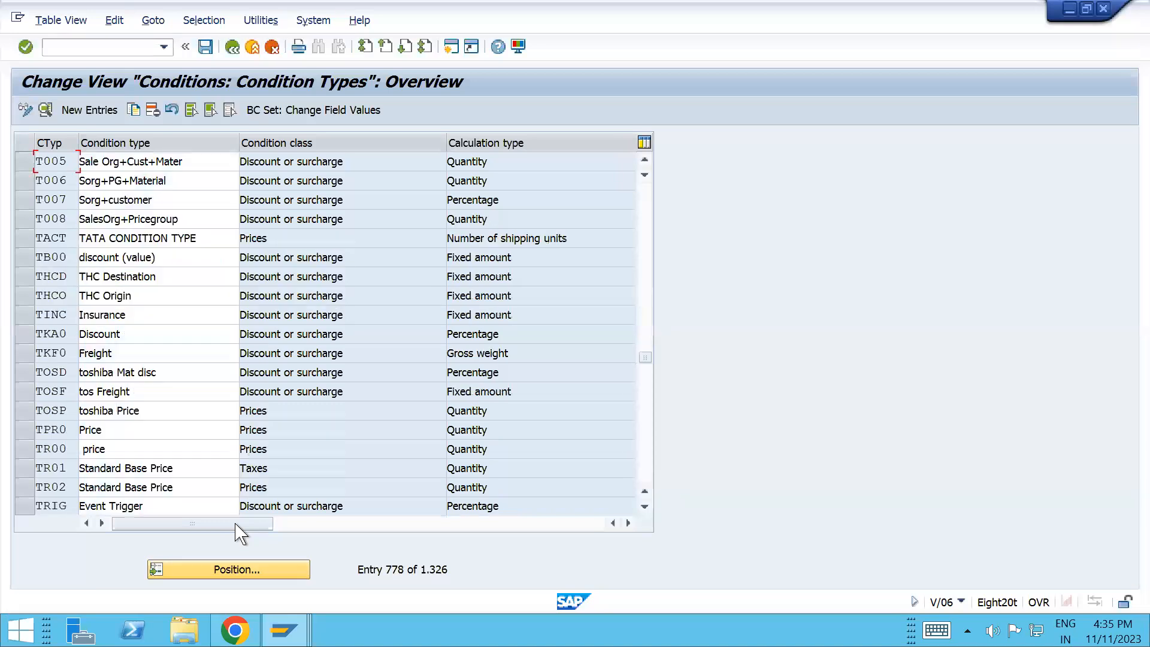
pyautogui.click(25, 161)
pyautogui.click(45, 110)
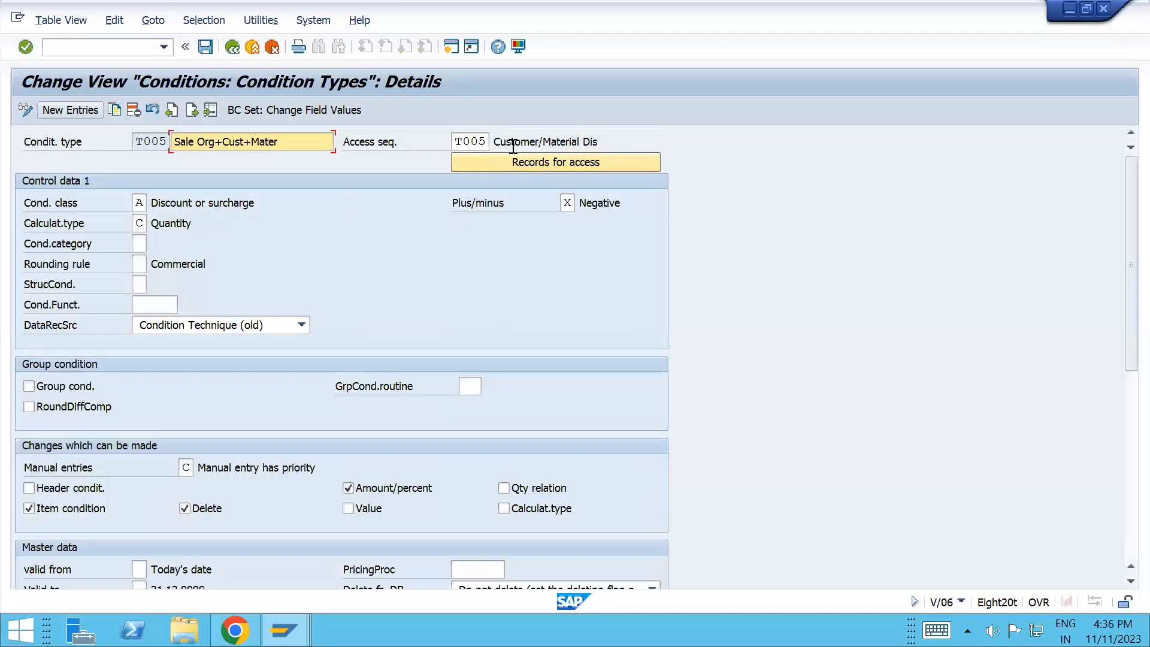
# - Clear the plus/minus sign of condition type T005 and save
pyautogui.click(566, 204)
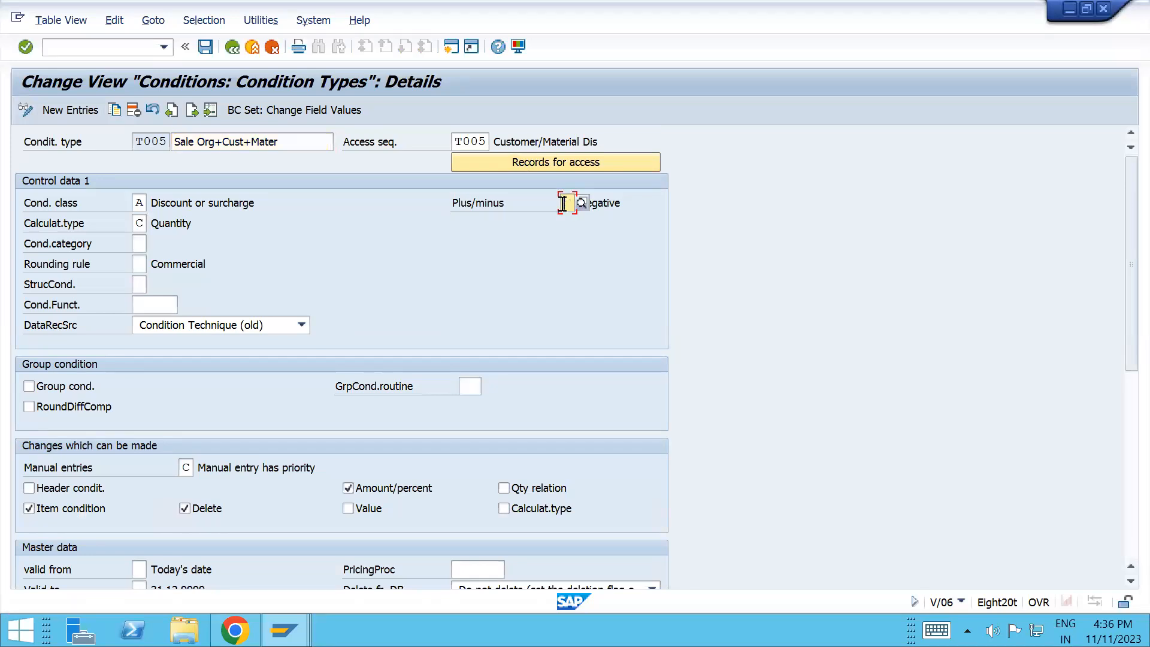
pyautogui.press('BackSpace')
pyautogui.hotkey('ctrl', 's')
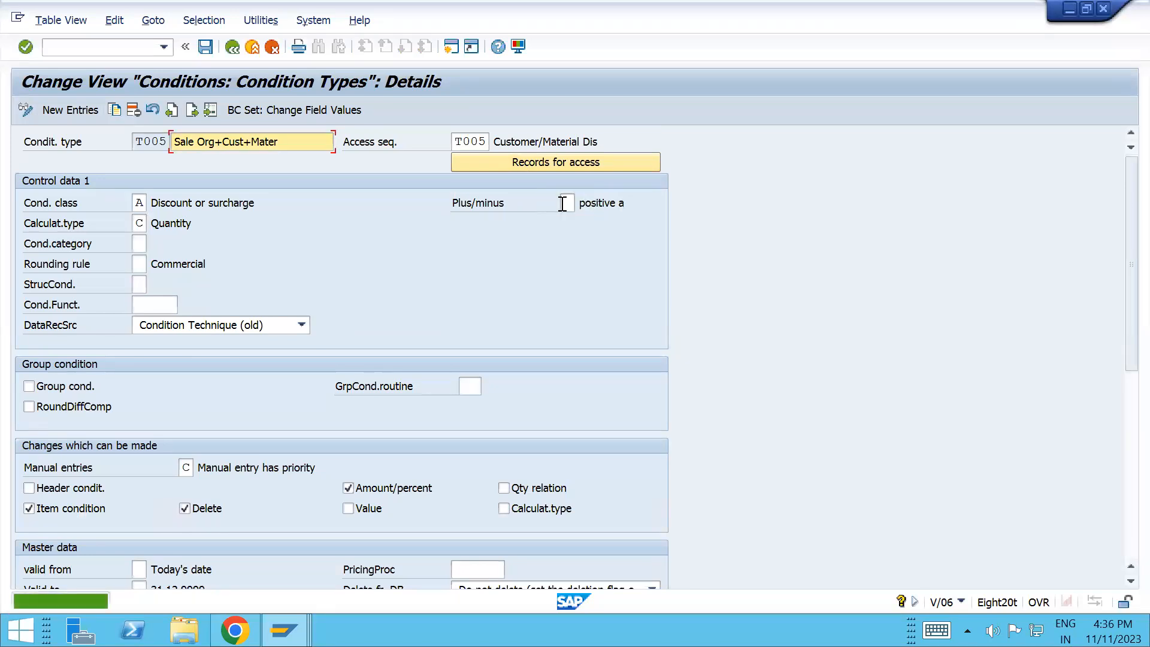
# - Switch to the sales order, select its T005 line, and restart standard order creation in VA01
pyautogui.hotkey('alt', 'Tab')
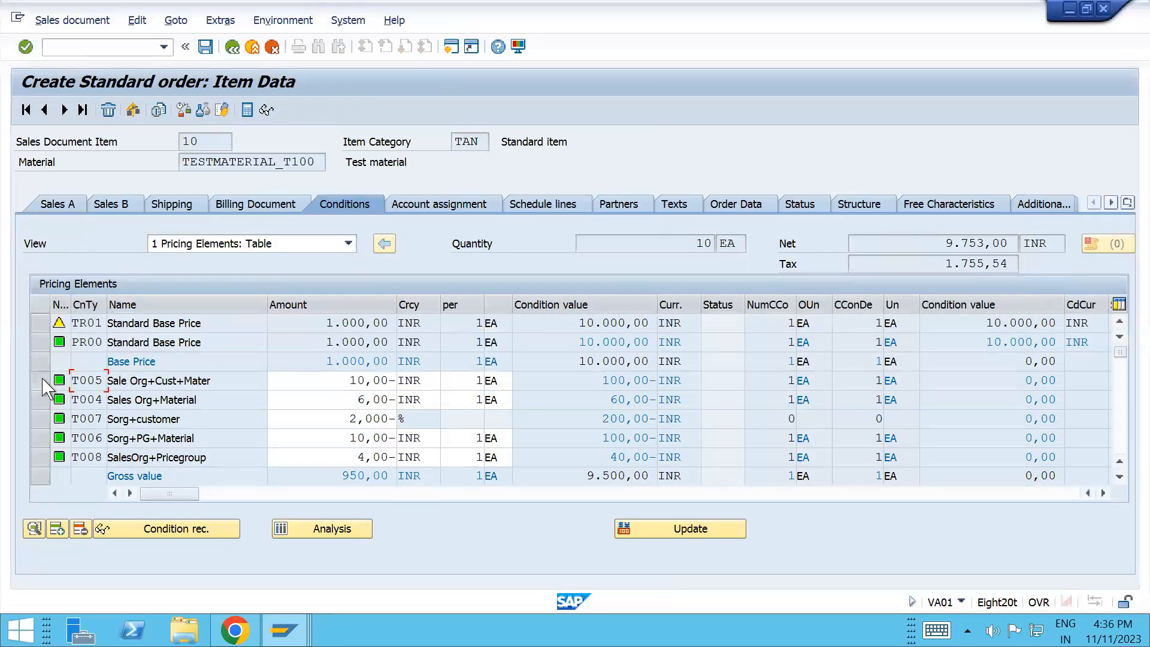
pyautogui.click(42, 380)
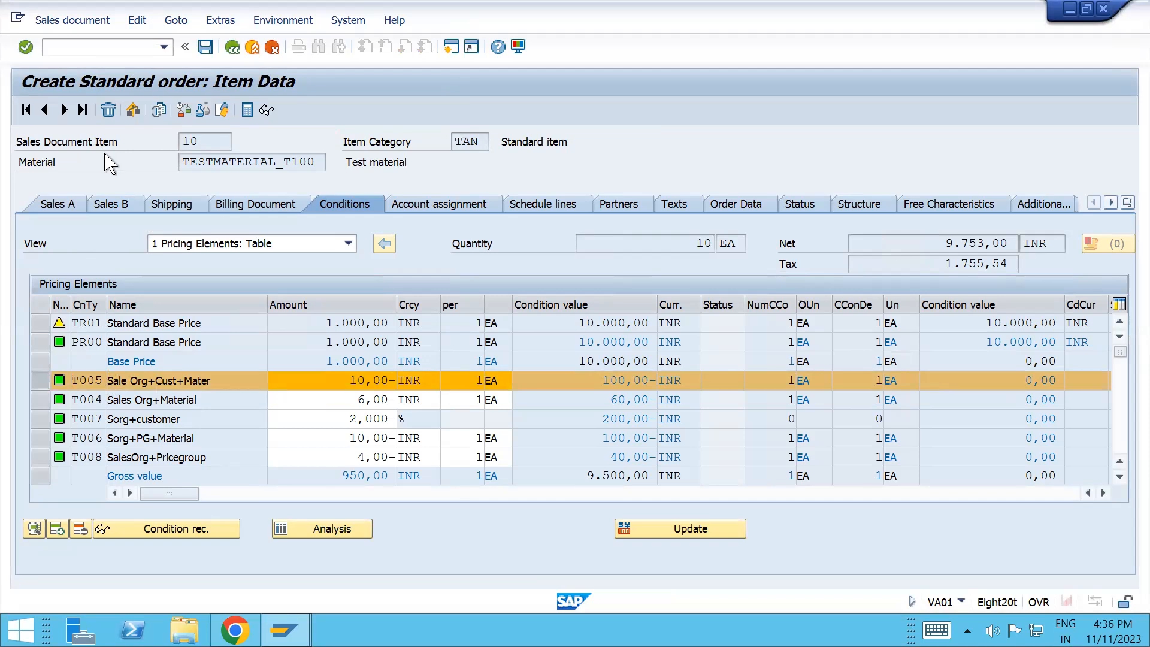
pyautogui.hotkey('alt', 'Tab')
pyautogui.hotkey('alt', 'Tab')
pyautogui.click(101, 53)
pyautogui.write('/n')
pyautogui.press('Return')
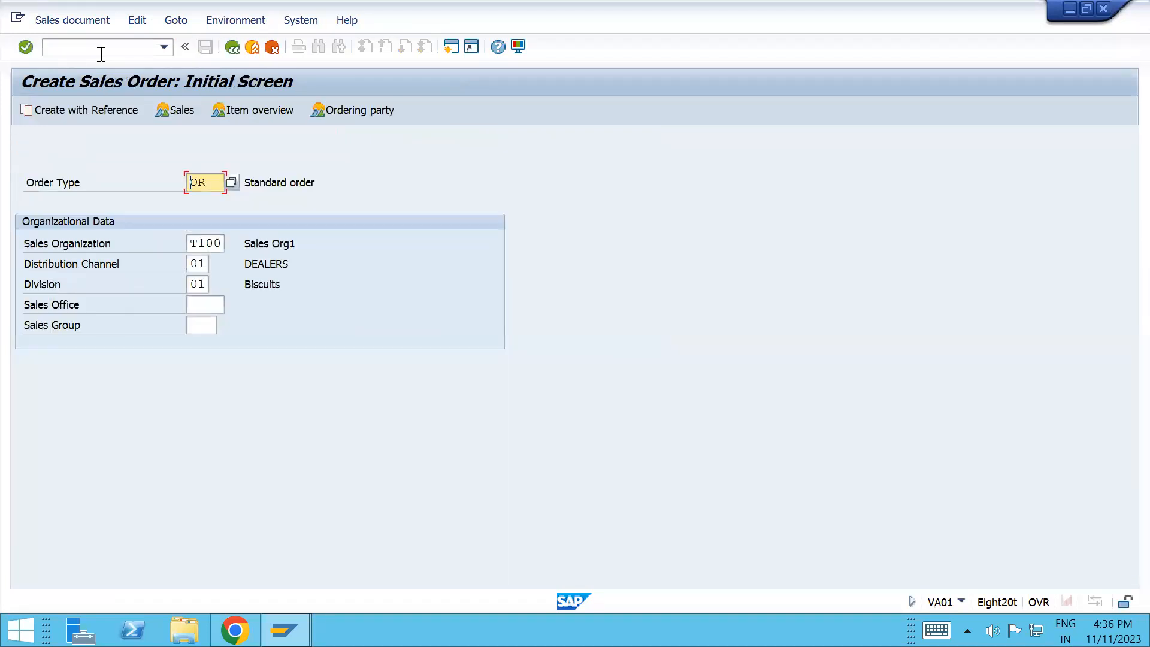
# - Enter the sold-to party number and TESTMATERIAL_T100 with quantity 10, and accept the delivery proposal
pyautogui.press('Return')
pyautogui.write('200157')
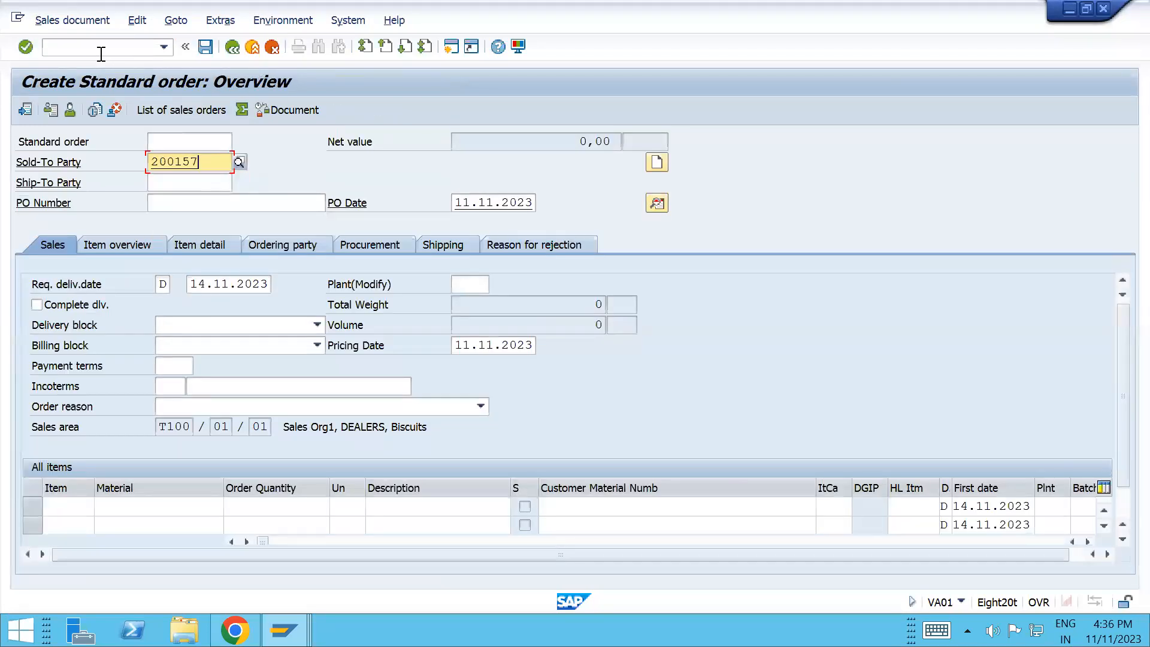
pyautogui.press('Return')
pyautogui.press('Down')
pyautogui.press('Return')
pyautogui.press('Tab')
pyautogui.write('10')
pyautogui.press('Return')
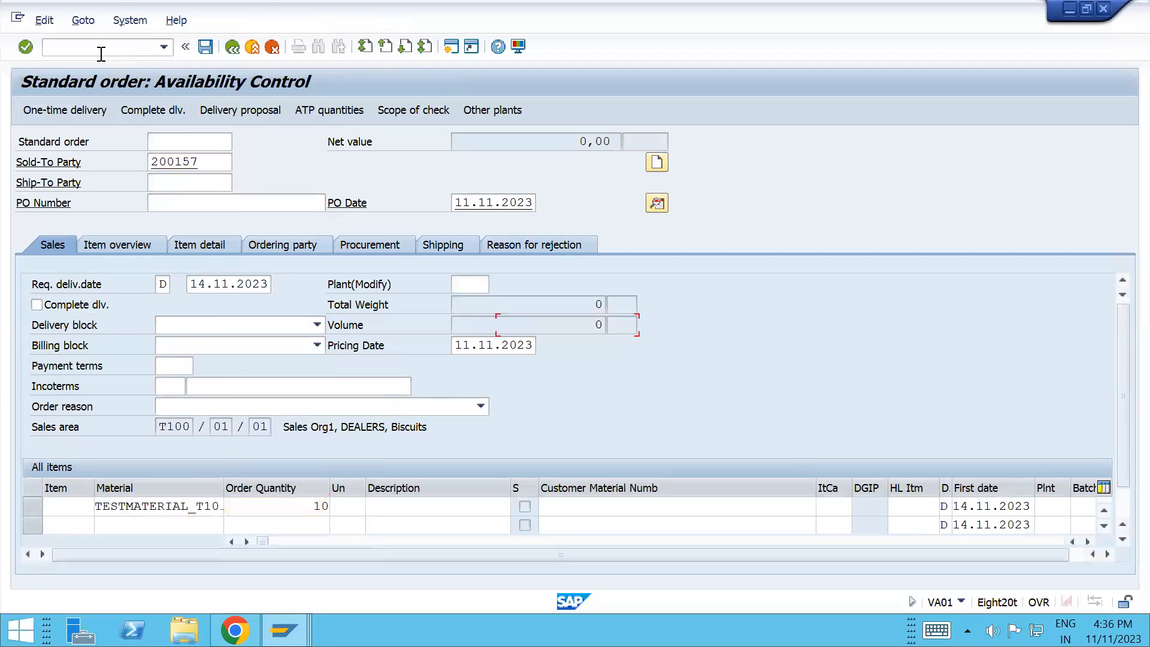
pyautogui.click(648, 447)
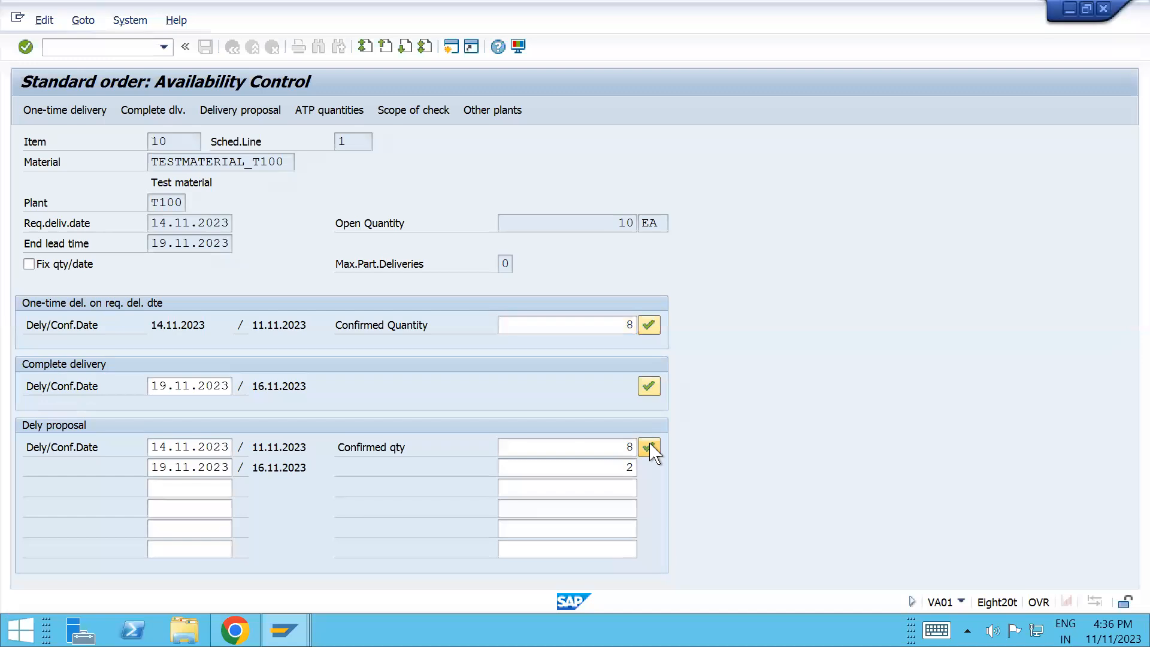
# - Open item 10's conditions and compare the T005 line with the condition type's plus/minus setting
pyautogui.doubleClick(222, 506)
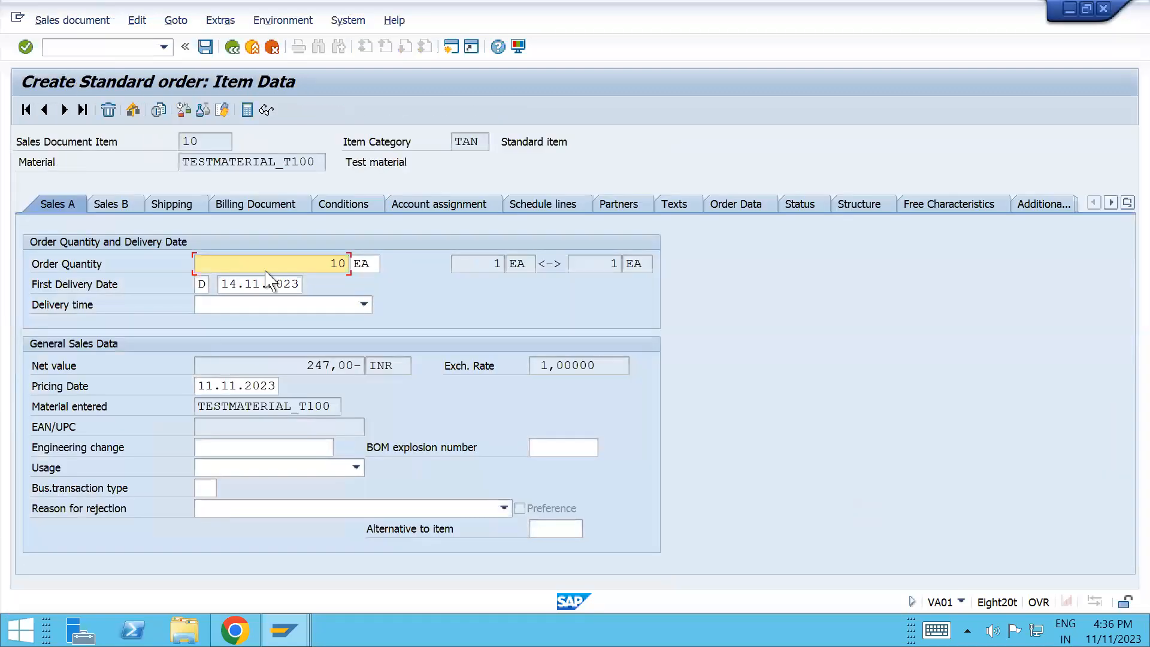
pyautogui.click(348, 204)
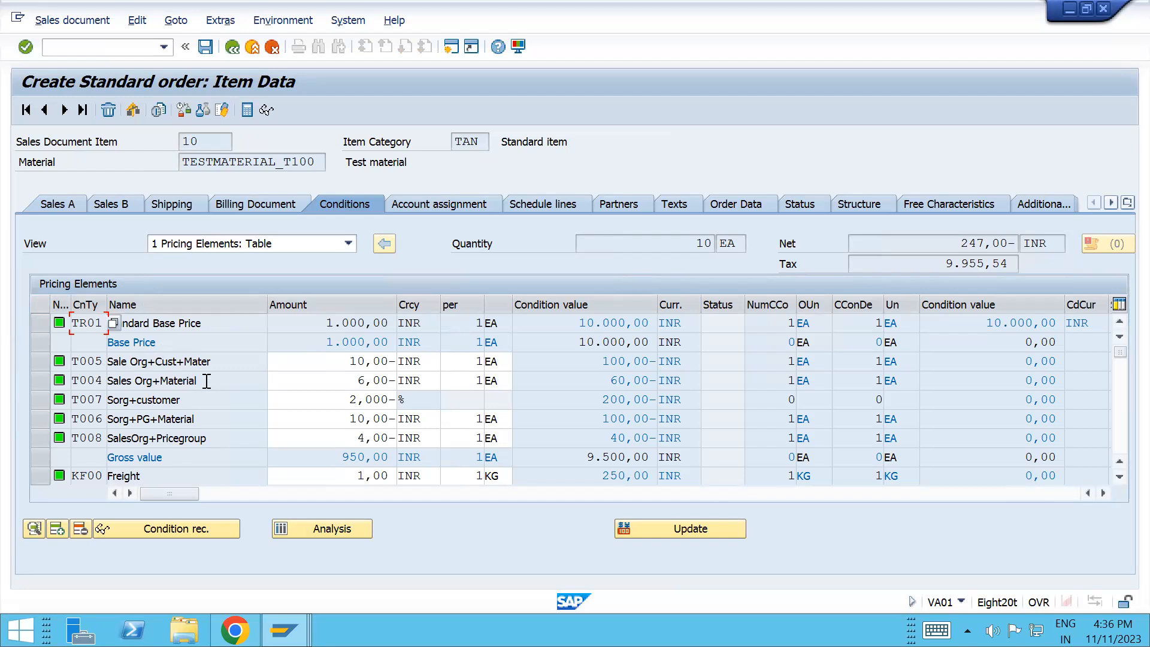
pyautogui.hotkey('alt', 'Tab')
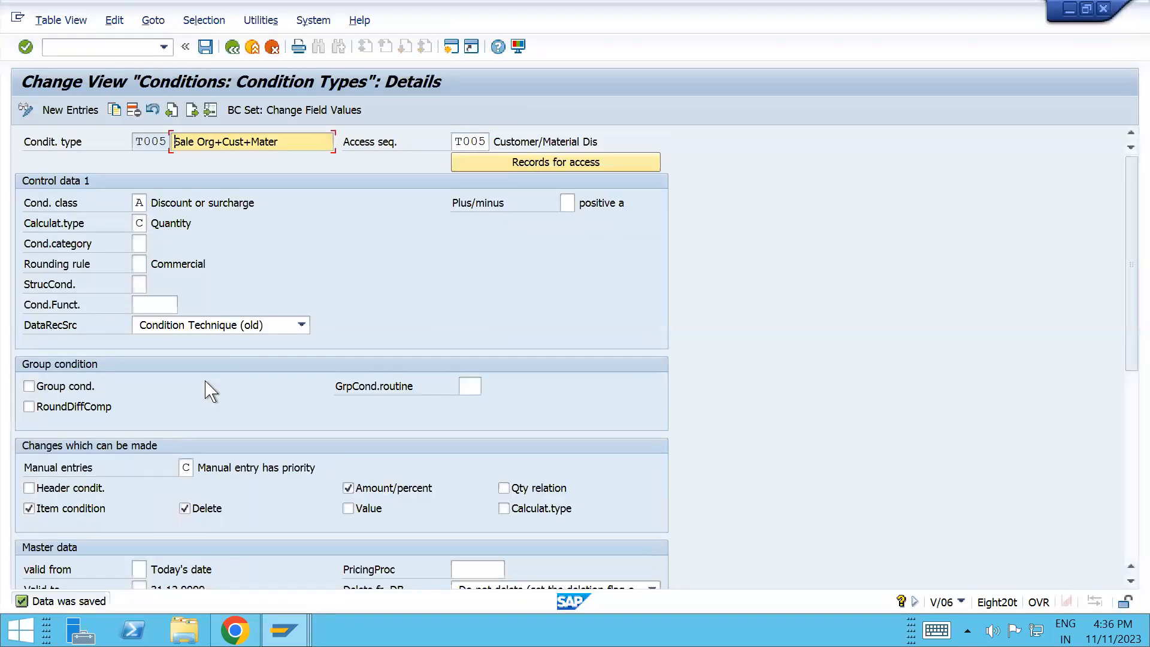
pyautogui.hotkey('alt', 'Tab')
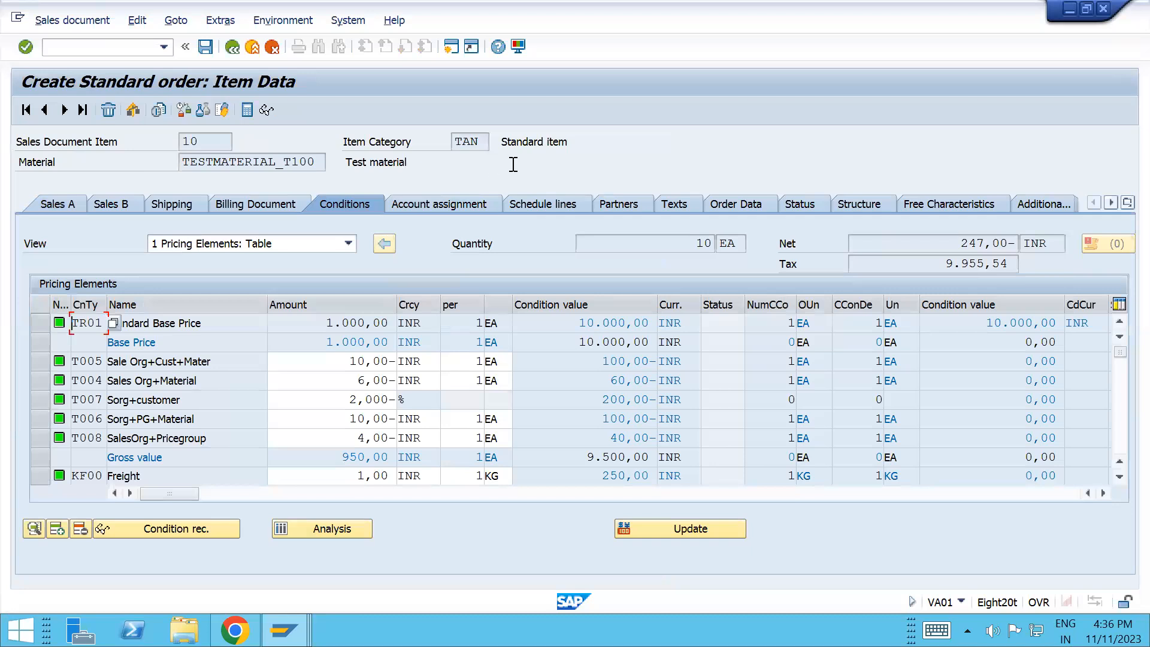
pyautogui.hotkey('alt', 'Tab')
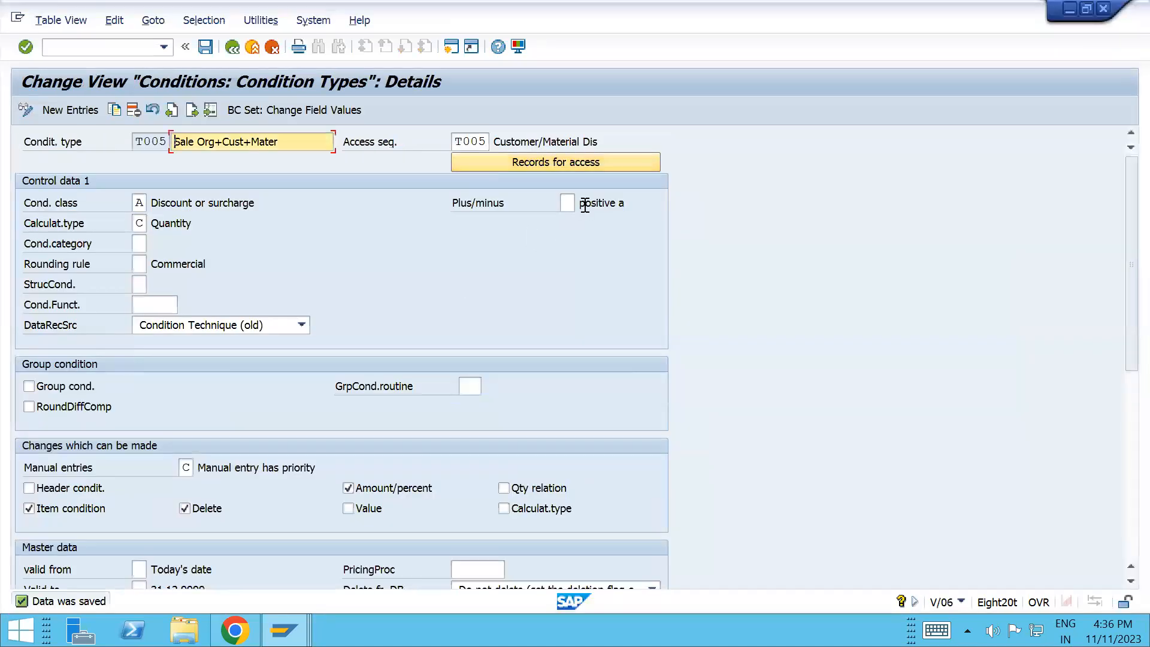
# - Set T005's plus/minus sign to A (Positive), check the available condition classes, and save
pyautogui.click(573, 203)
pyautogui.click(588, 203)
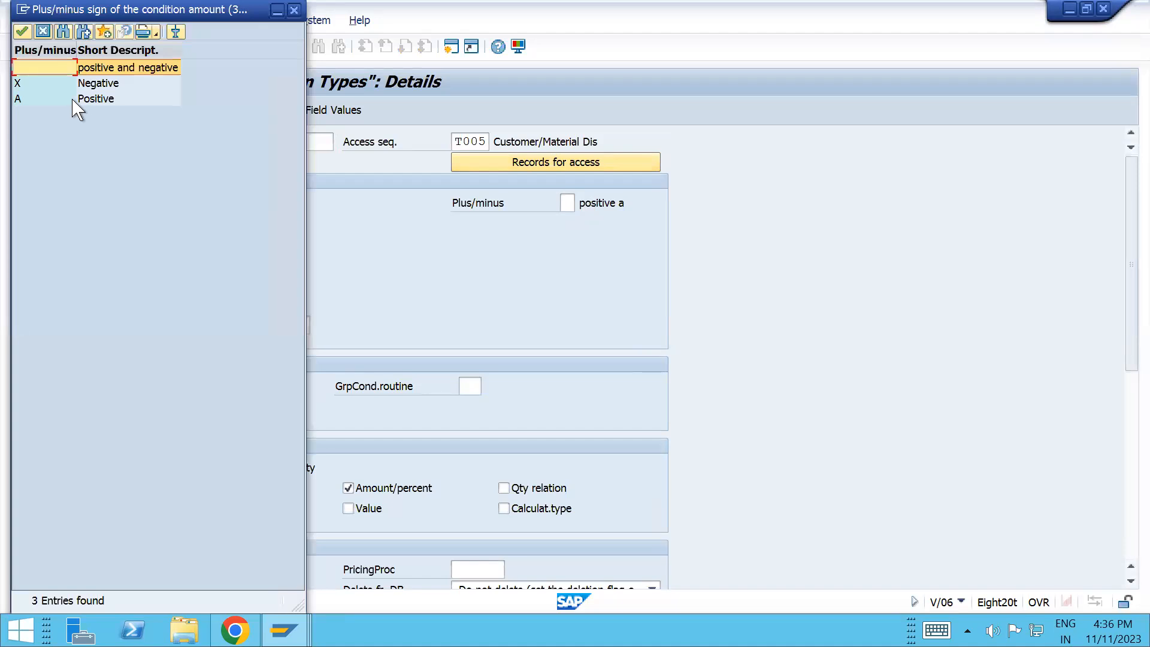
pyautogui.doubleClick(73, 99)
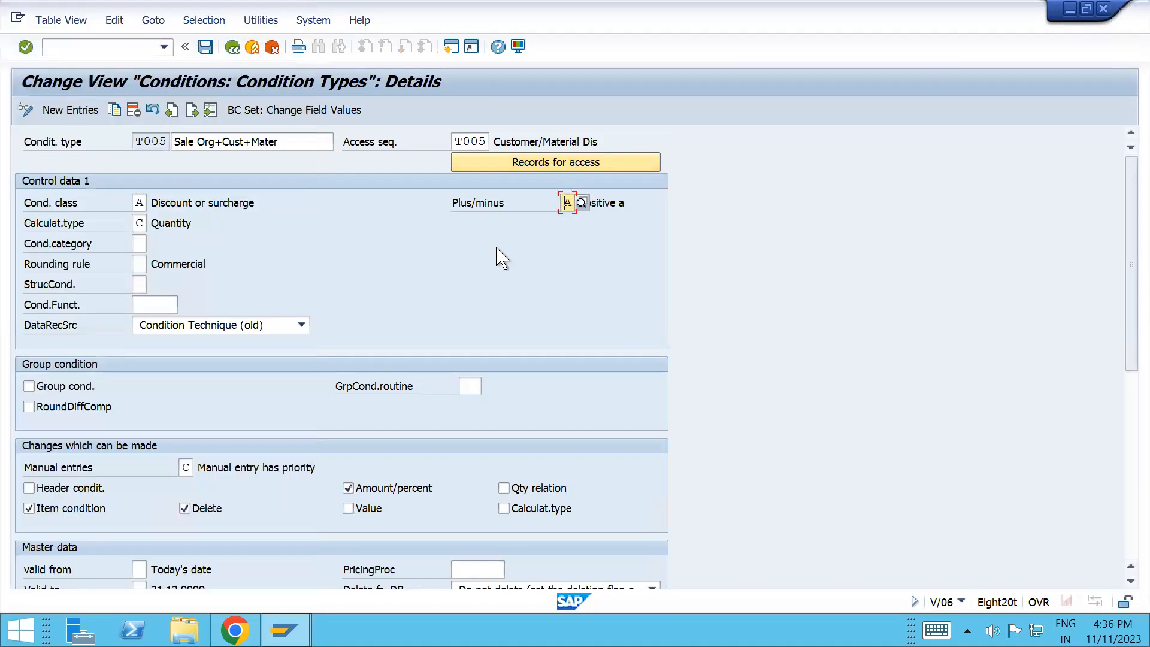
pyautogui.click(140, 205)
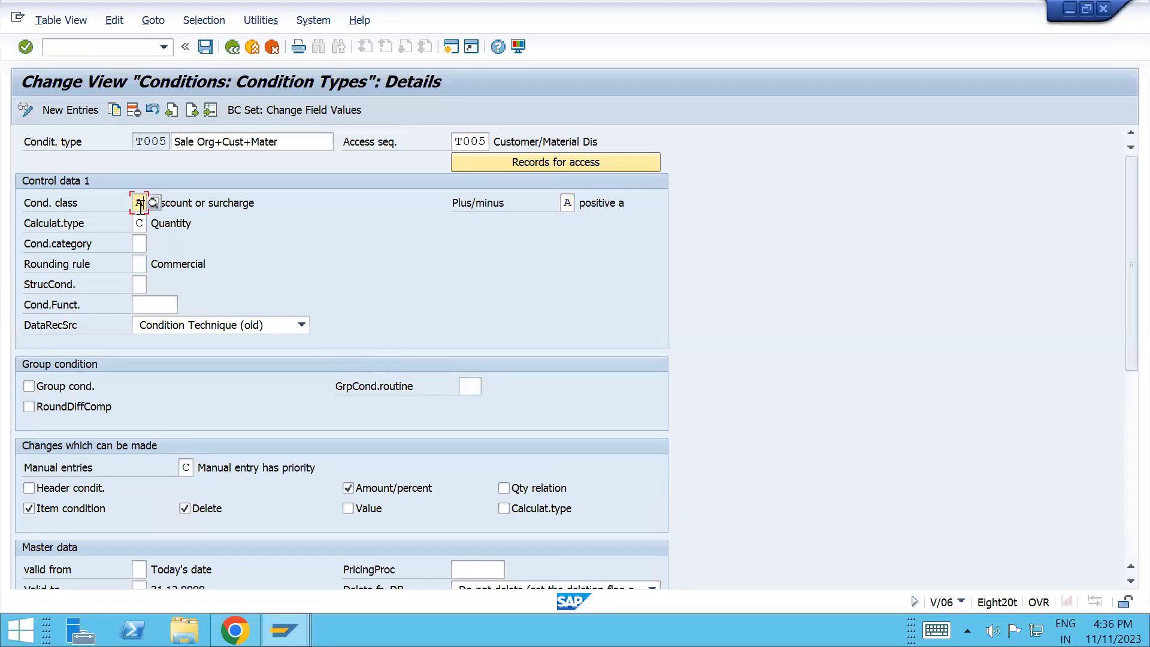
pyautogui.click(153, 204)
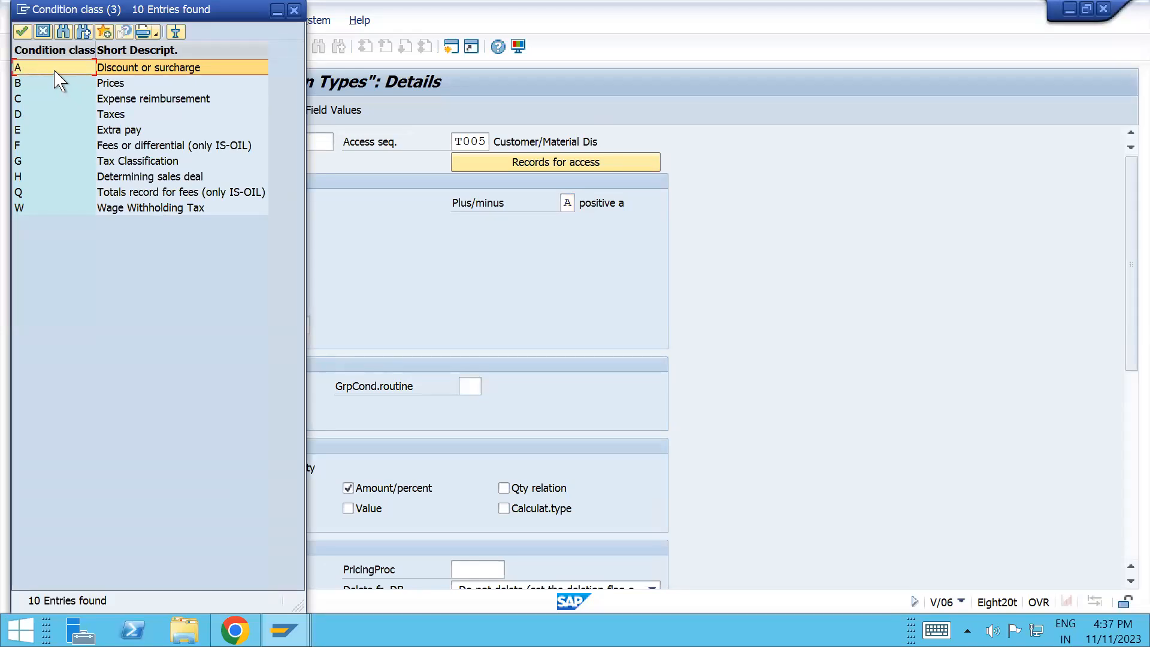
pyautogui.click(294, 11)
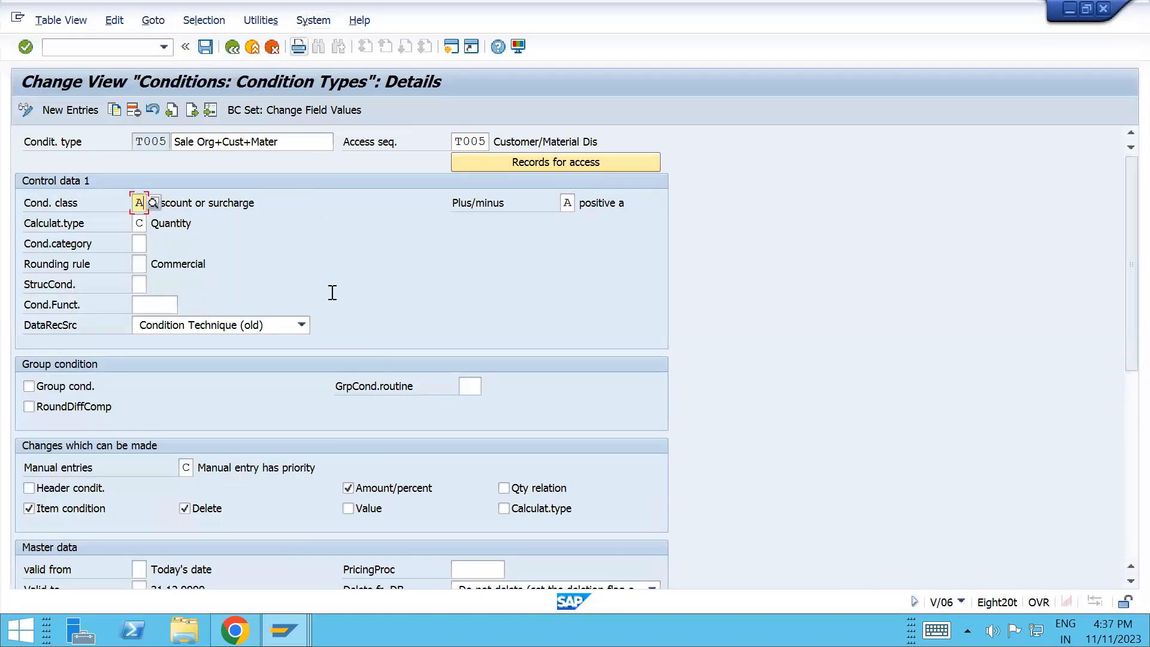
pyautogui.hotkey('ctrl', 's')
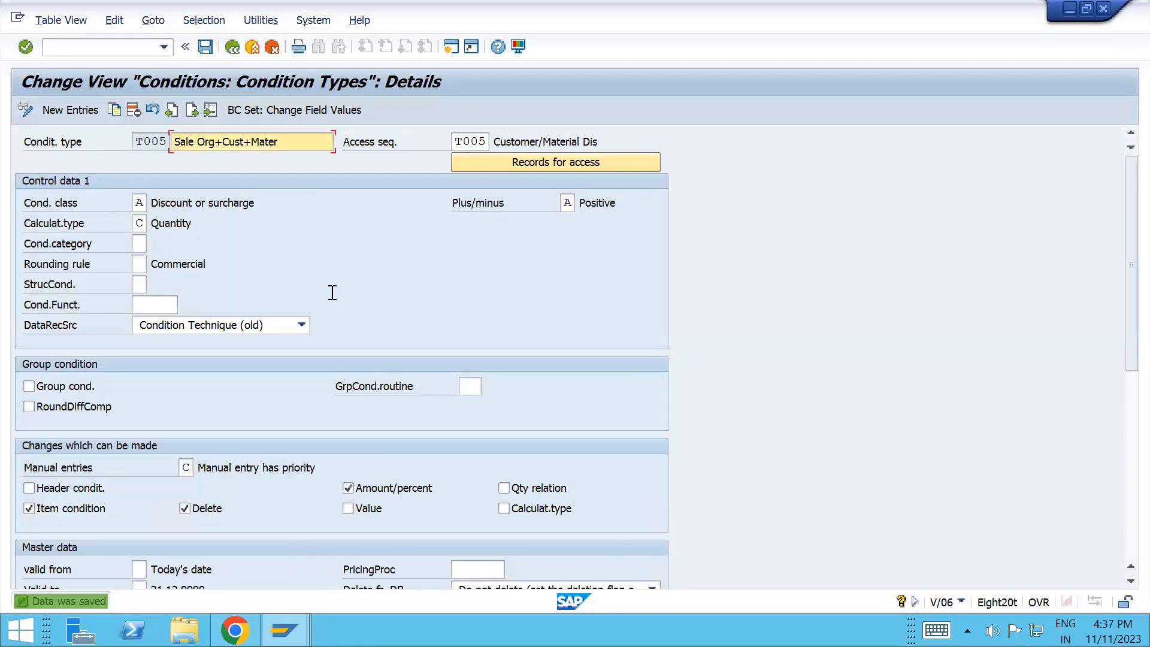
# - Start a new standard order with /nva01 and enter the sold-to party number
pyautogui.hotkey('alt', 'Tab')
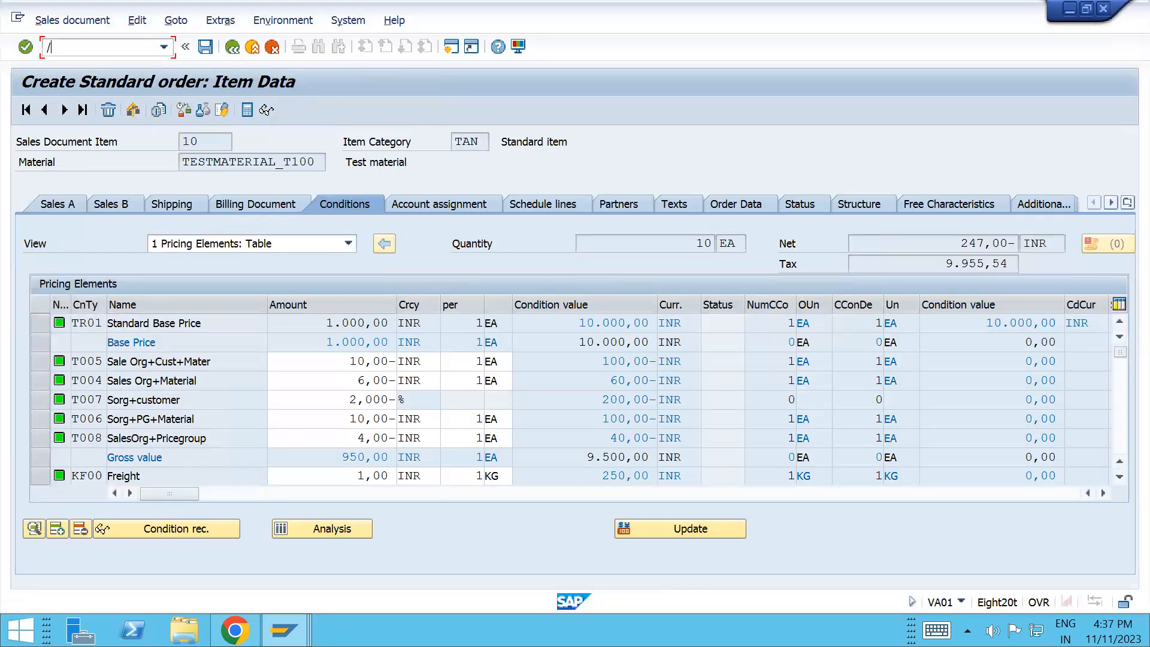
pyautogui.write('/nva01')
pyautogui.press('Return')
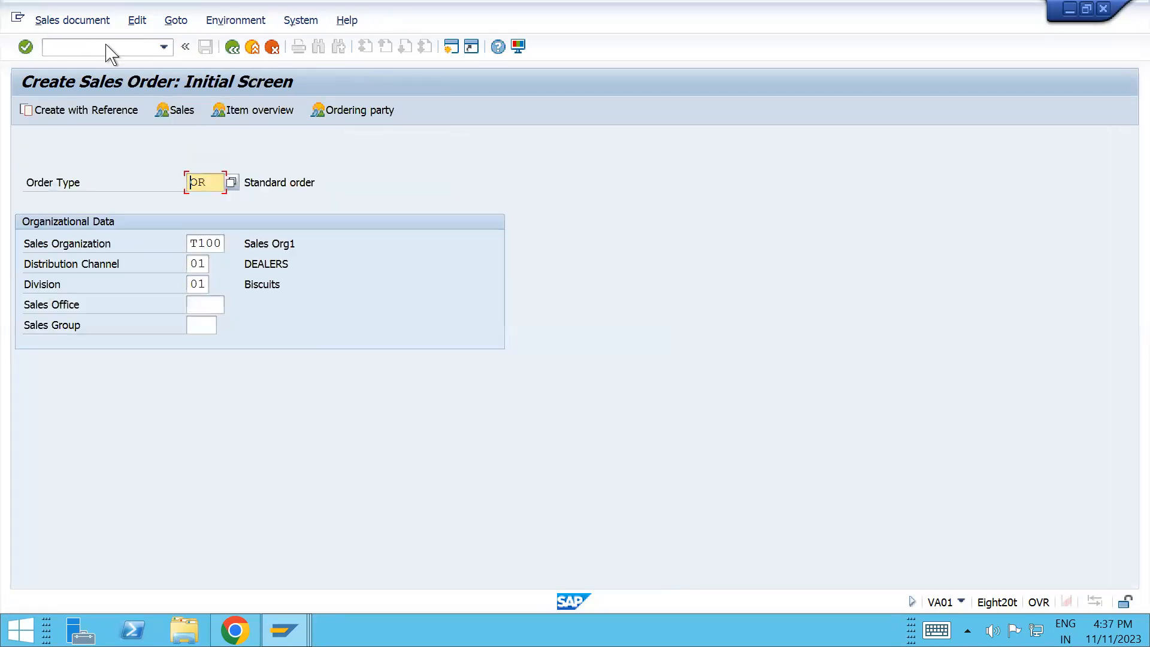
pyautogui.press('Down')
pyautogui.press('Down')
pyautogui.press('Return')
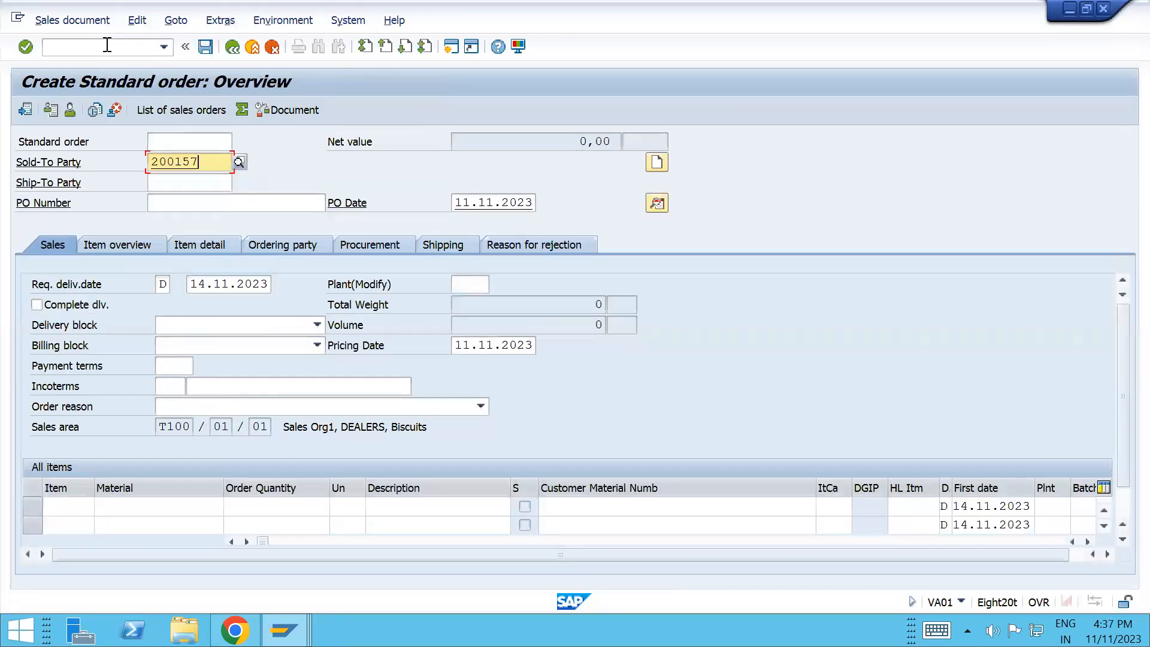
# - Add TESTMATERIAL_T100 with order quantity 10 to the new order and accept the delivery proposal
pyautogui.press('Tab')
pyautogui.press('Tab')
pyautogui.hotkey('ctrl', 'Tab')
pyautogui.press('Down')
pyautogui.press('Down')
pyautogui.press('Return')
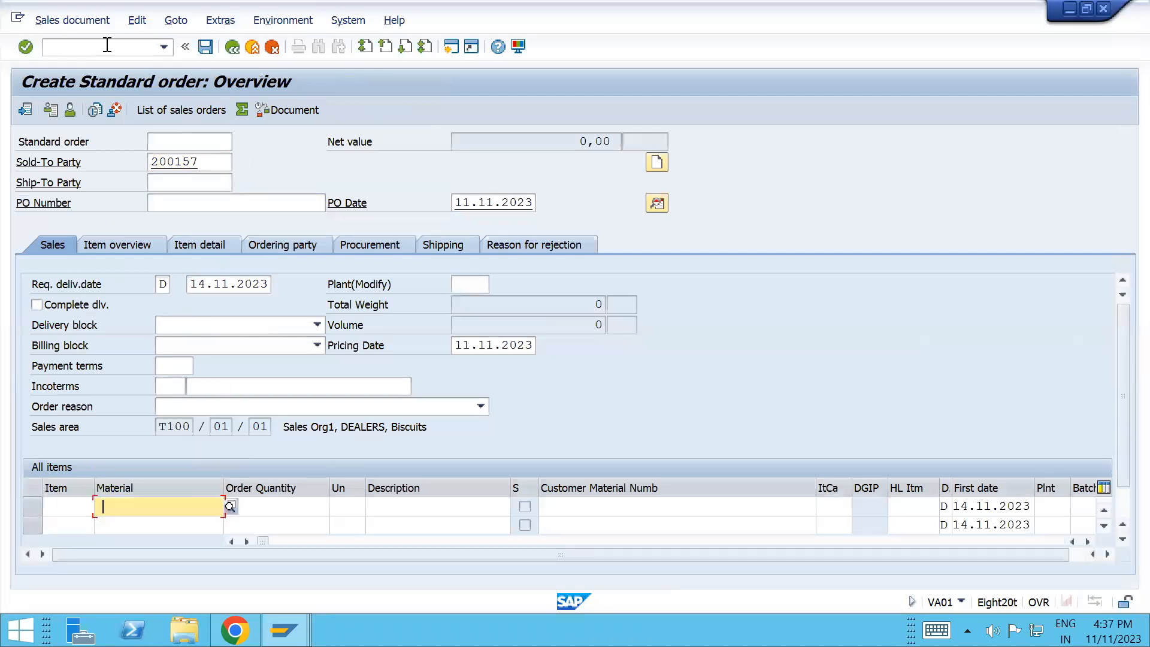
pyautogui.press('Tab')
pyautogui.write('10')
pyautogui.press('Return')
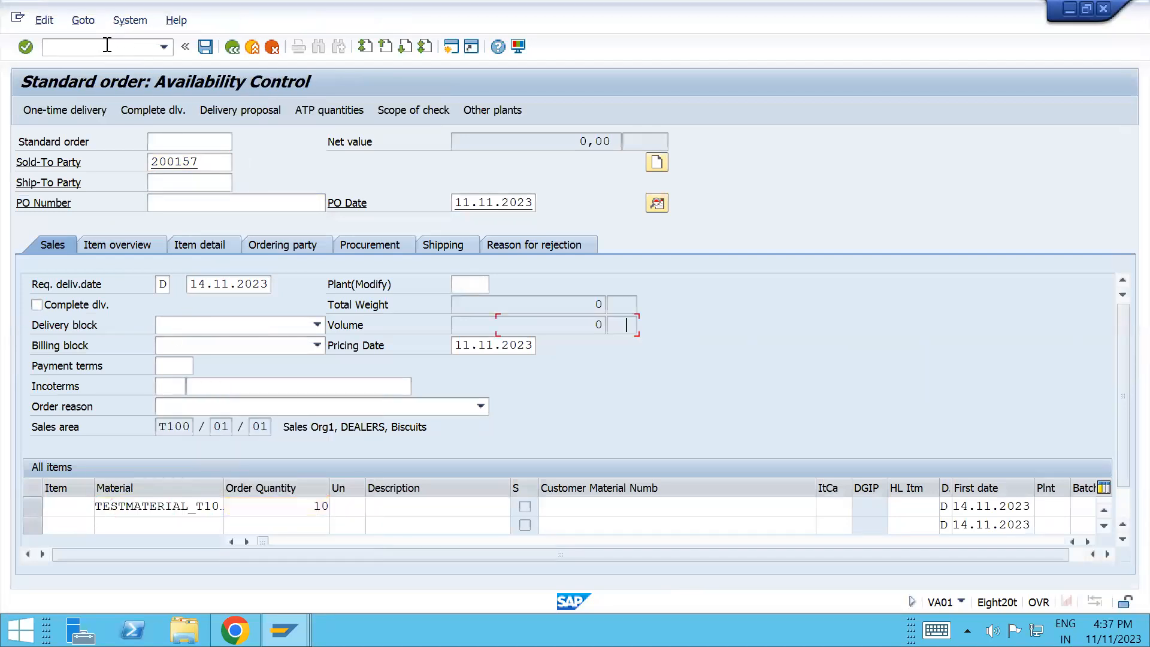
pyautogui.click(650, 448)
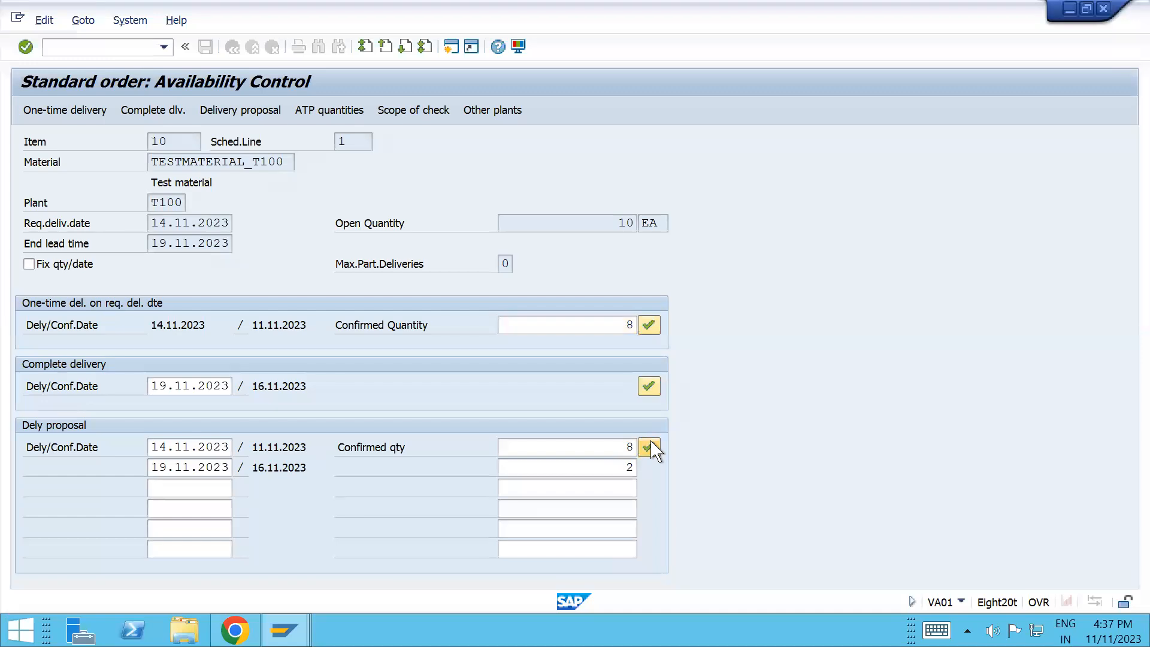
# - Open the new order's item 10 conditions and display the condition record behind T005
pyautogui.doubleClick(182, 507)
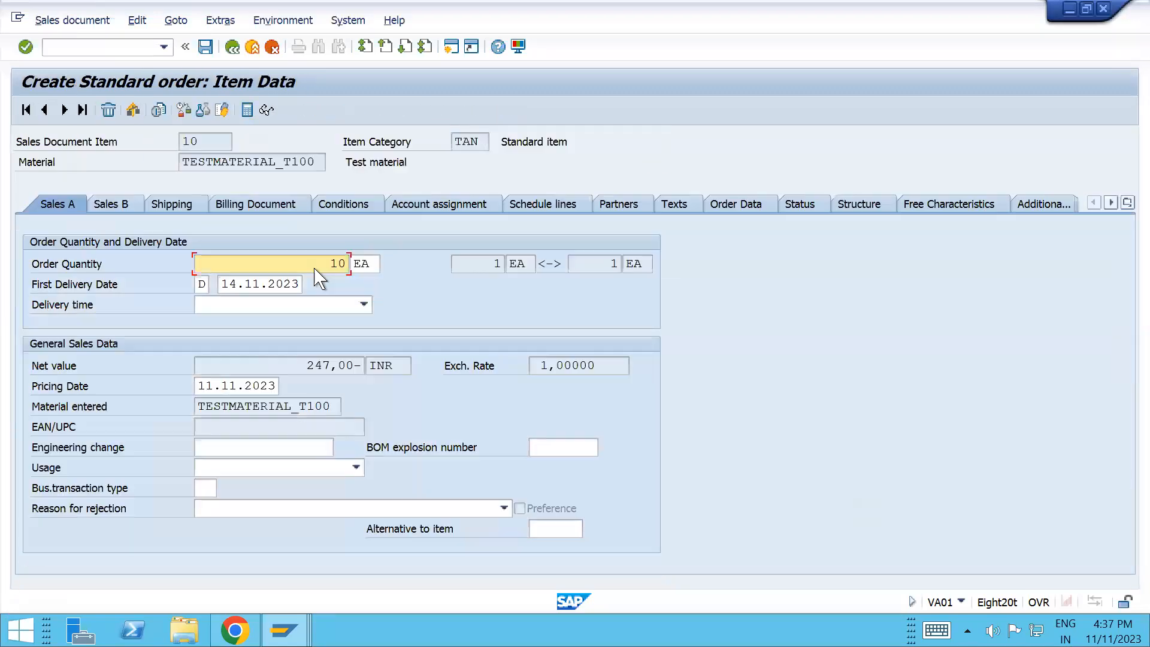
pyautogui.click(367, 205)
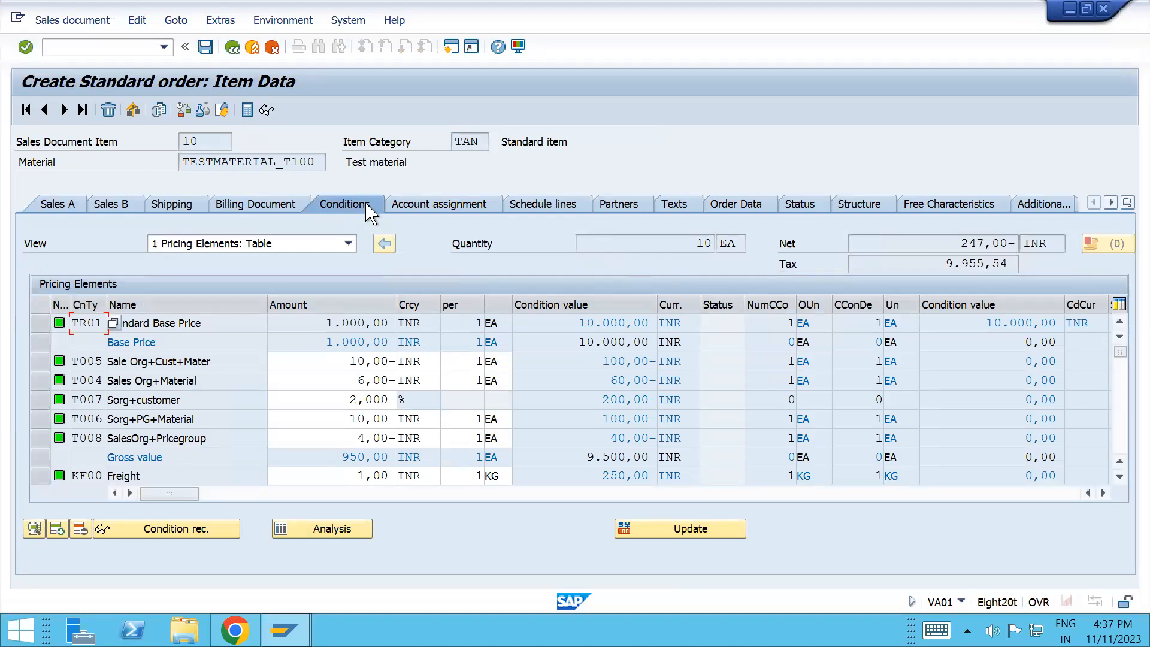
pyautogui.click(48, 364)
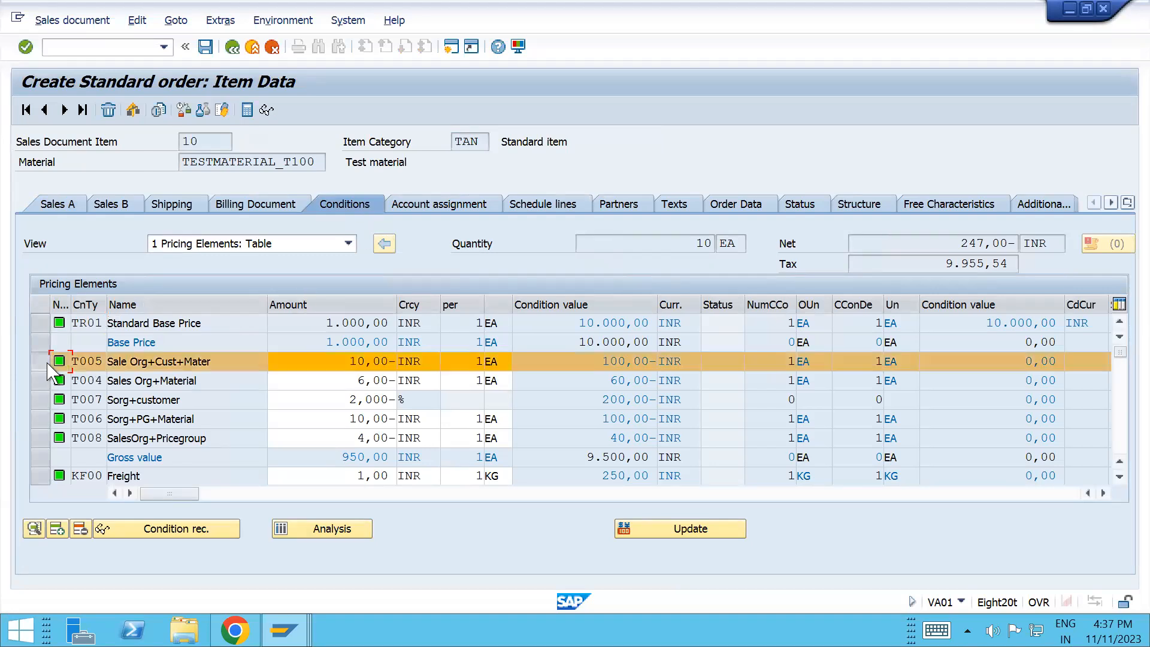
pyautogui.click(200, 530)
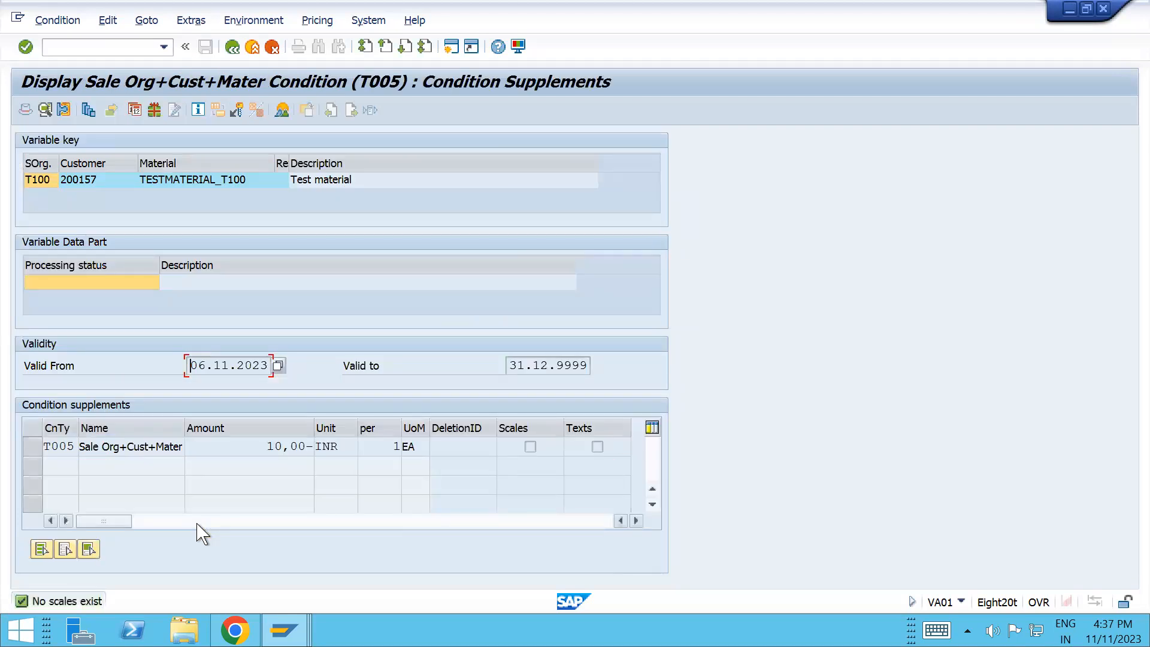
# - Review the T005 condition record's amount and control details, and switch to pricing procedure T10000's control overview
pyautogui.click(34, 449)
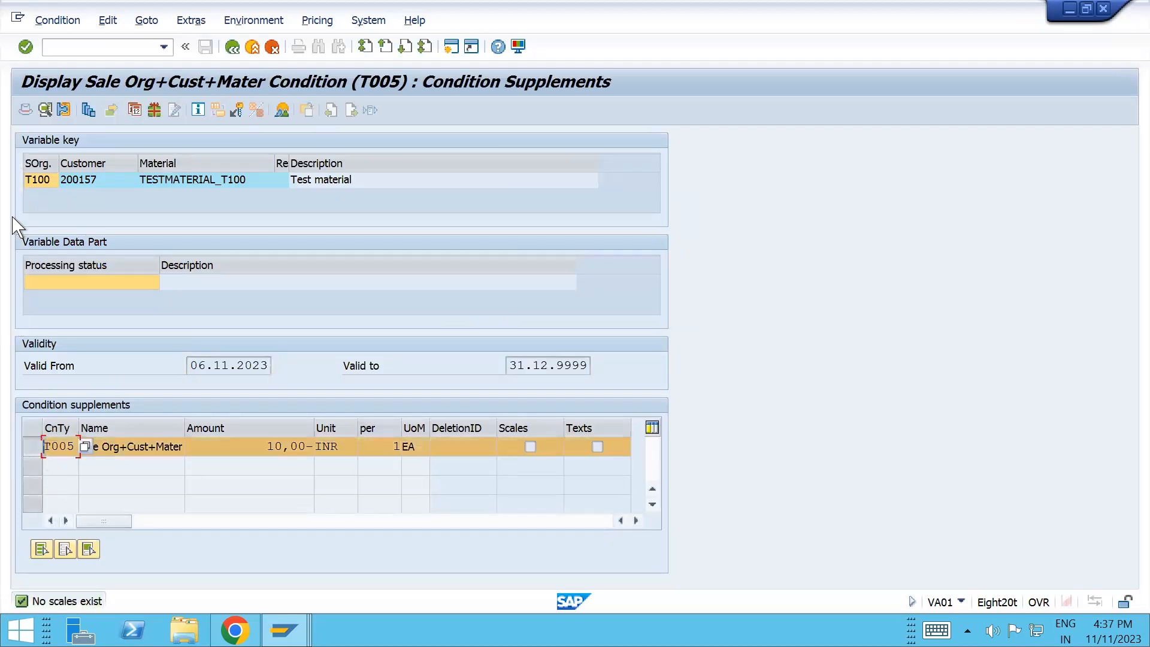
pyautogui.click(45, 113)
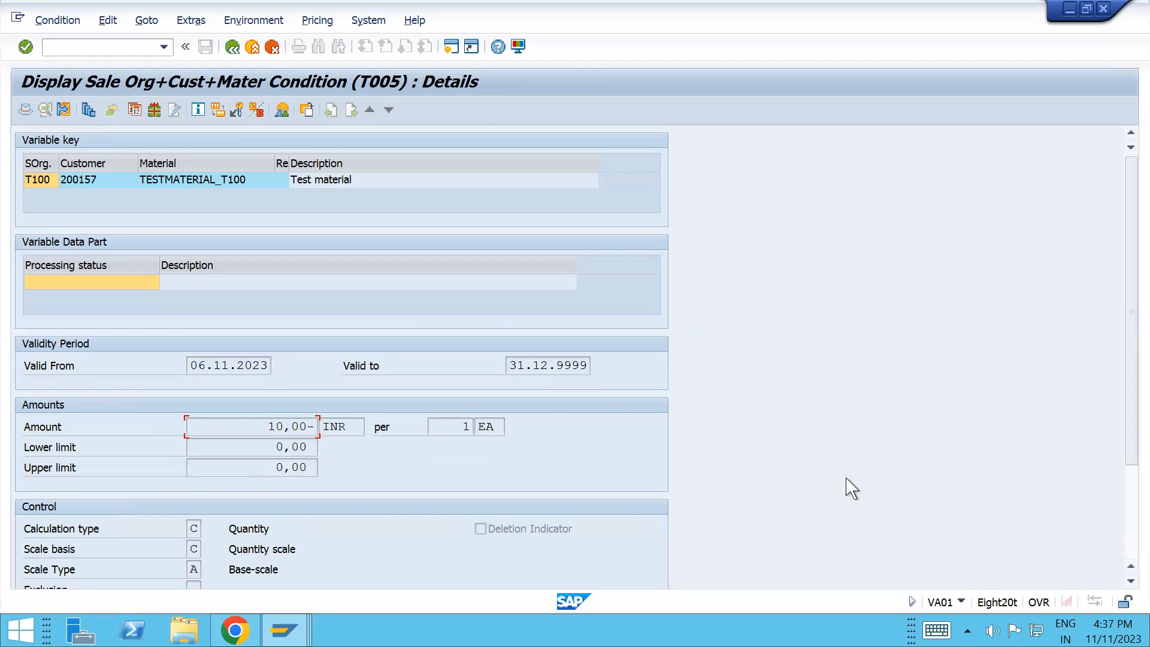
pyautogui.moveTo(1126, 357); pyautogui.dragTo(1126, 491)
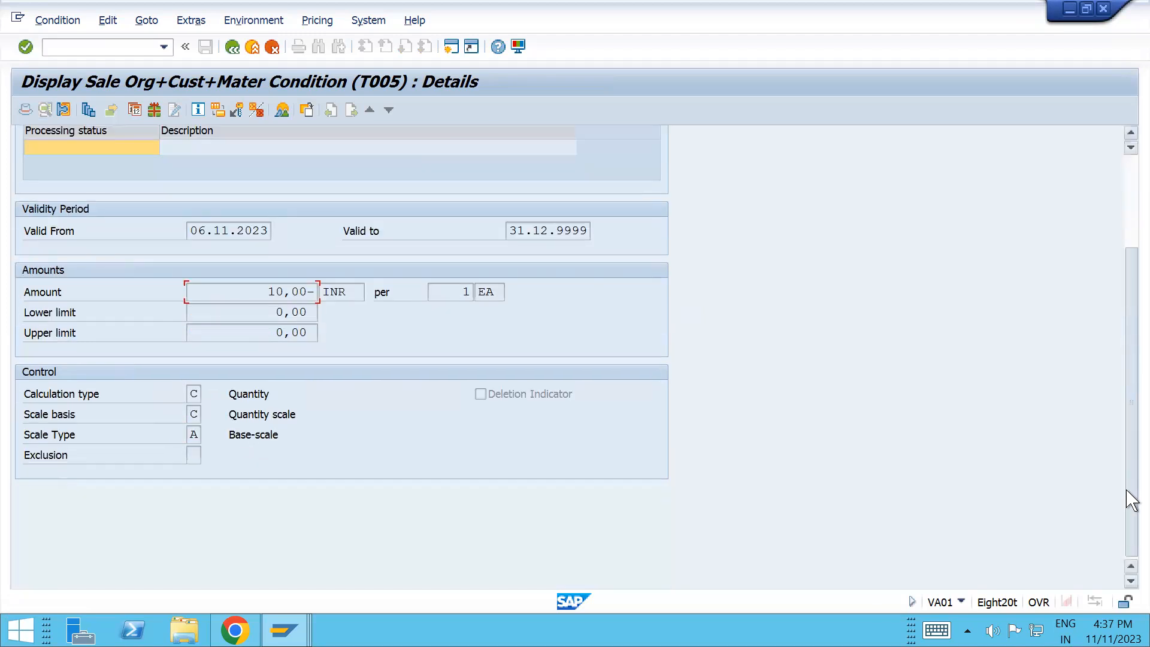
pyautogui.moveTo(1127, 448); pyautogui.dragTo(1125, 345)
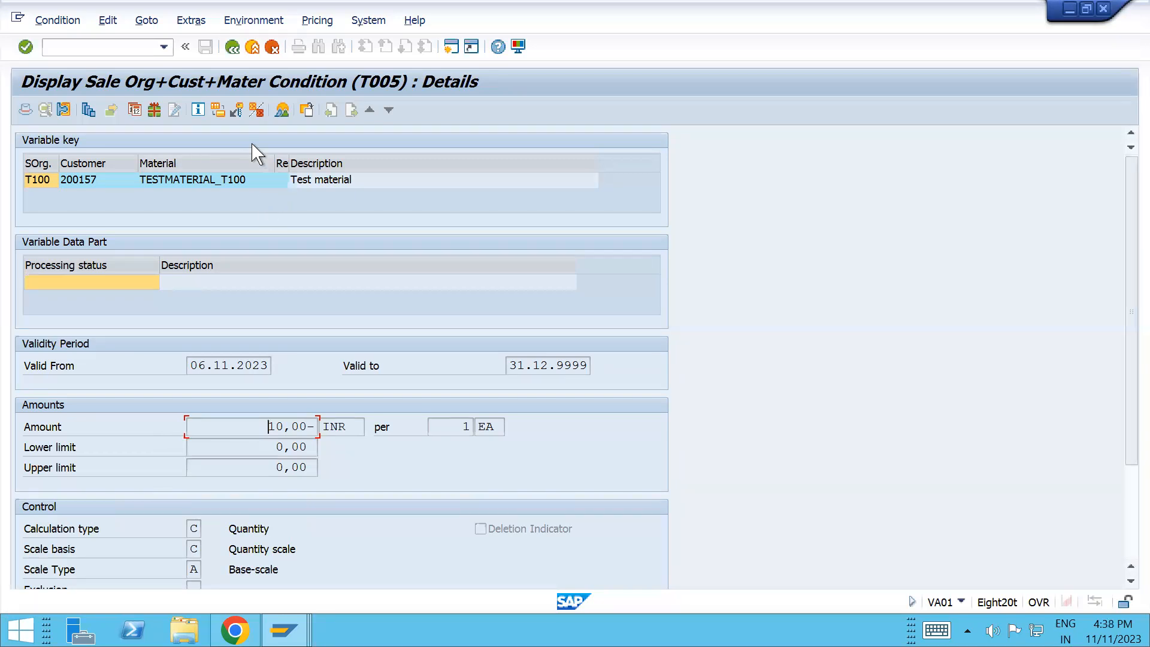
pyautogui.hotkey('alt', 'Tab')
pyautogui.hotkey('alt', 'Tab')
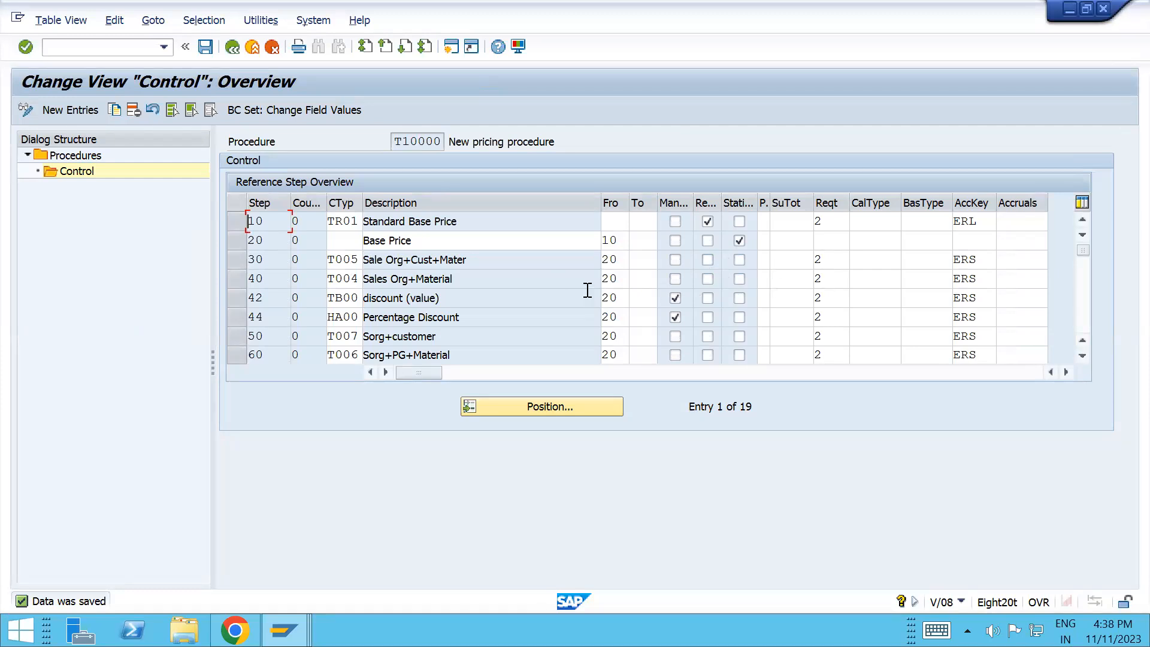
# - Switch to the session with the PR00 condition fast entry and open transaction VK12 there for changing condition records
pyautogui.hotkey('alt', 'Tab')
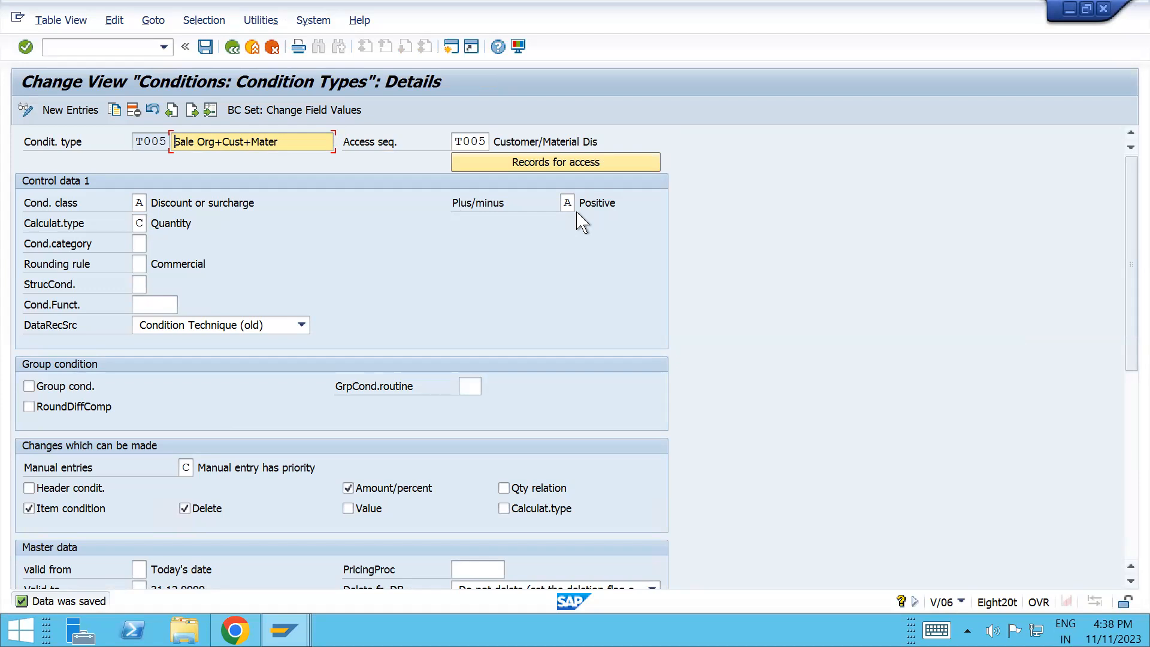
pyautogui.hotkey('alt', 'Tab')
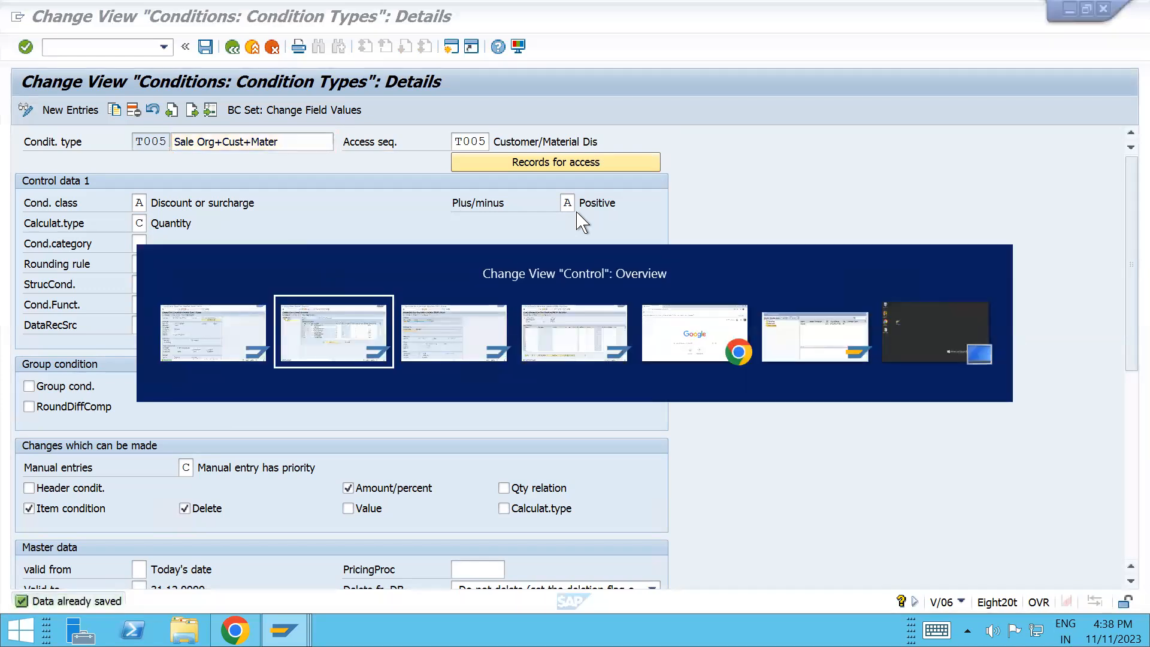
pyautogui.hotkey('alt', 'Tab')
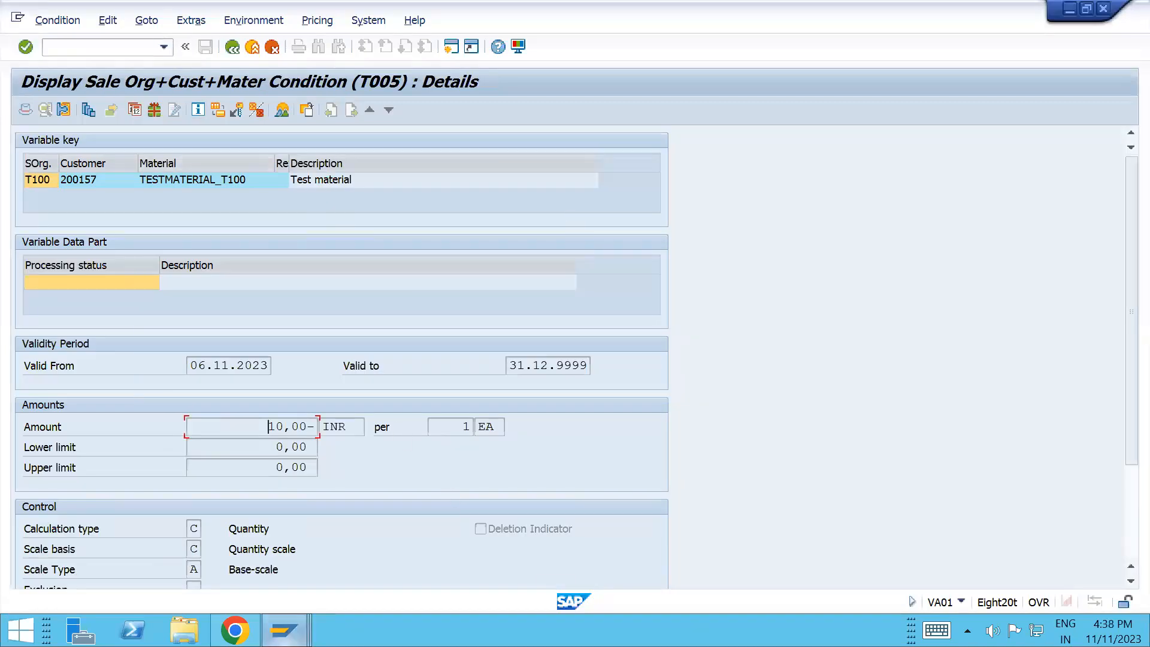
pyautogui.moveTo(284, 630)
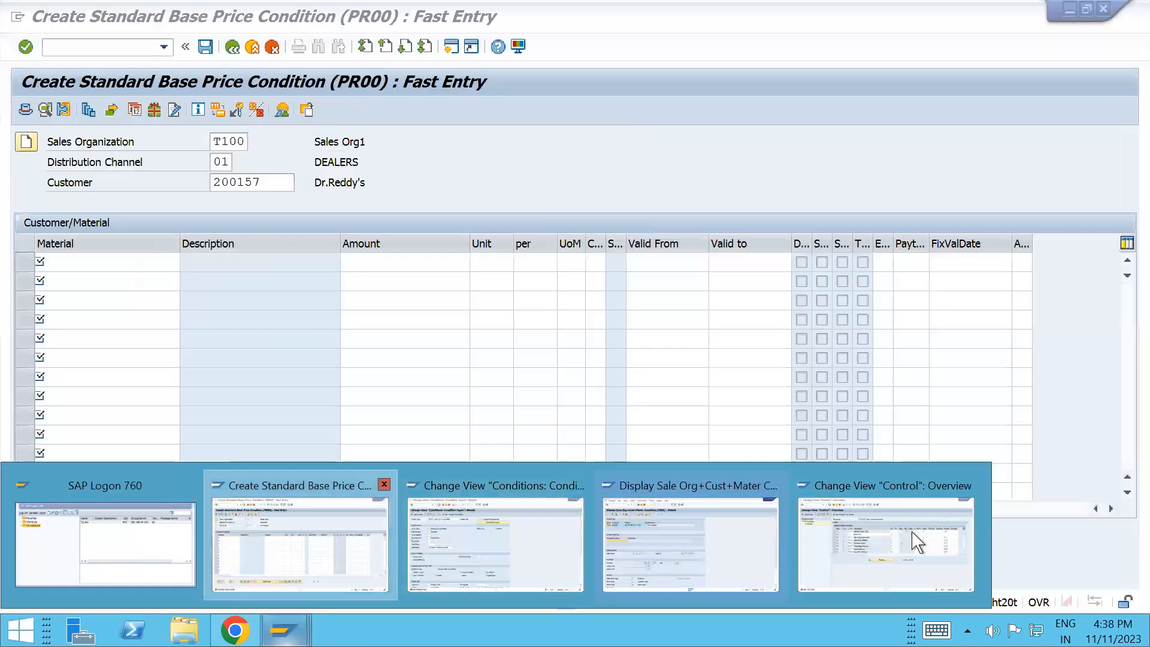
pyautogui.click(299, 544)
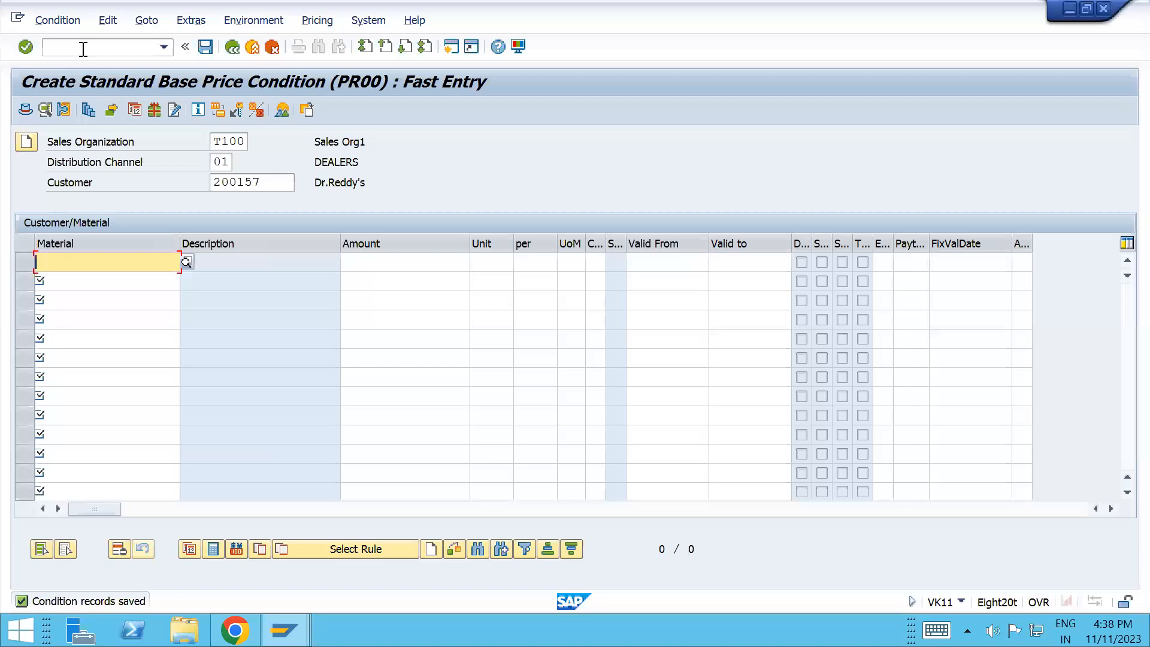
pyautogui.click(84, 48)
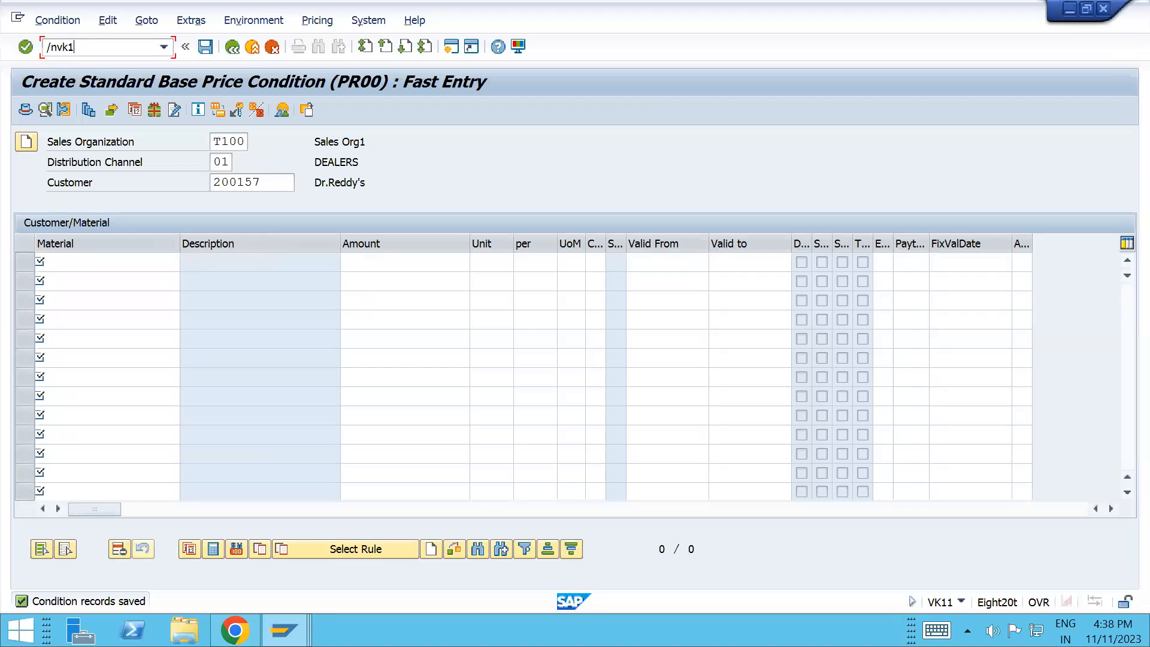
pyautogui.write('/nvk12')
pyautogui.press('Return')
# - Open the T005 condition record for sales organization T100, the preset customer and TESTMATERIAL_T100 for changing
pyautogui.hotkey('alt', 'Tab')
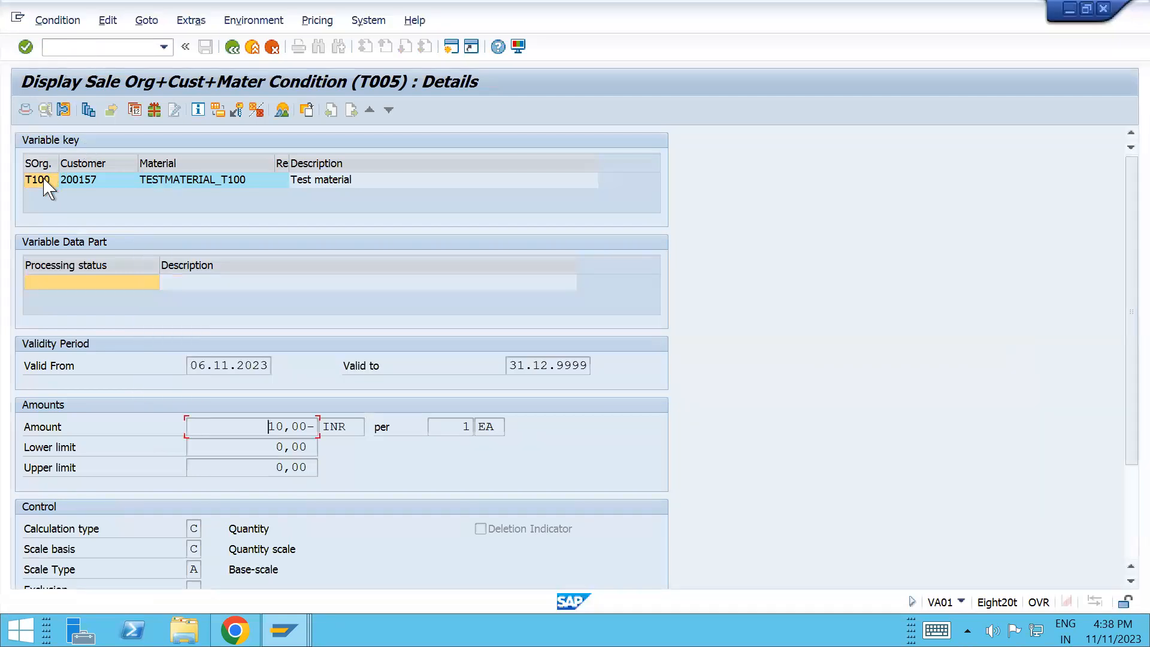
pyautogui.hotkey('alt', 'c')
pyautogui.press('Escape')
pyautogui.hotkey('alt', 'Tab')
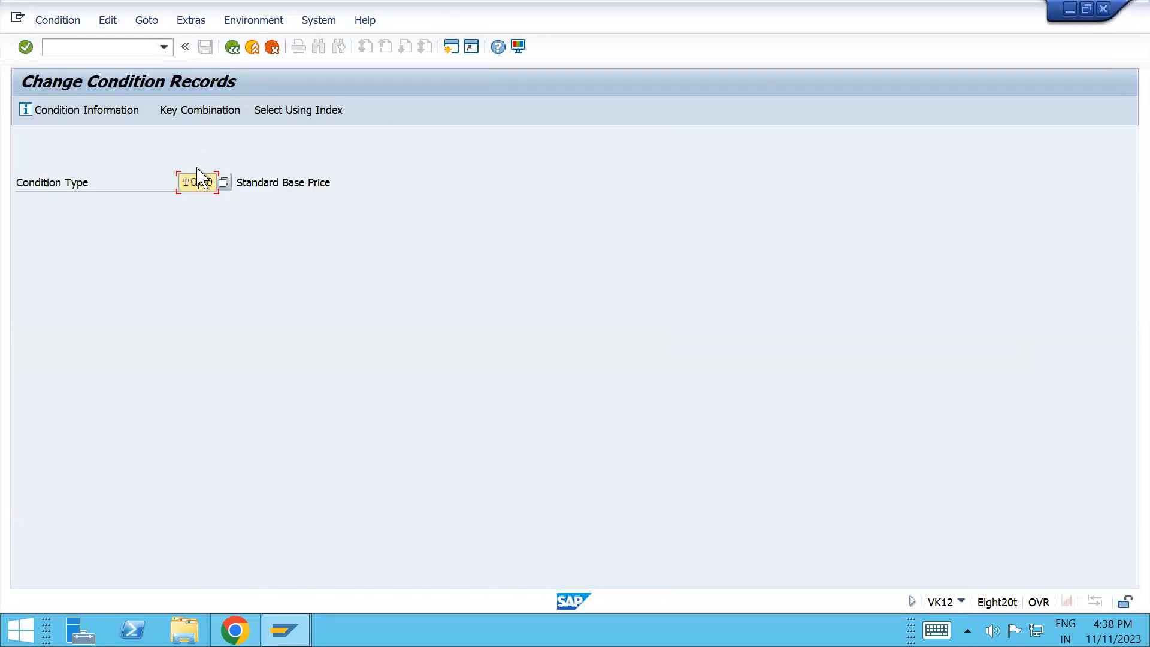
pyautogui.press('Return')
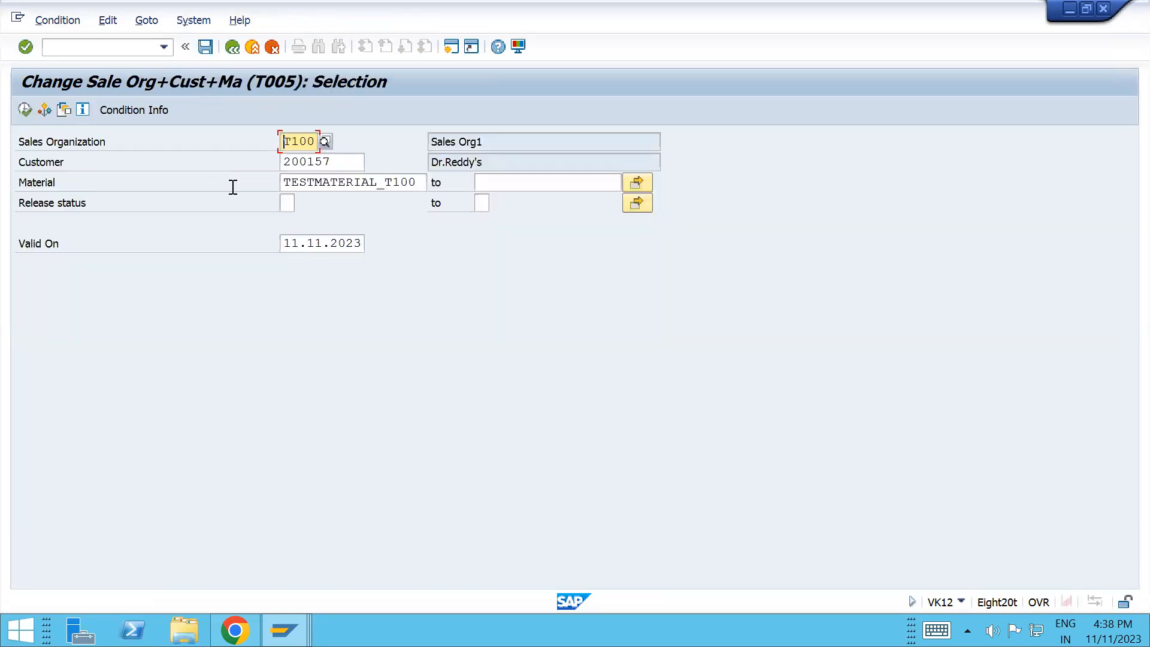
pyautogui.click(25, 110)
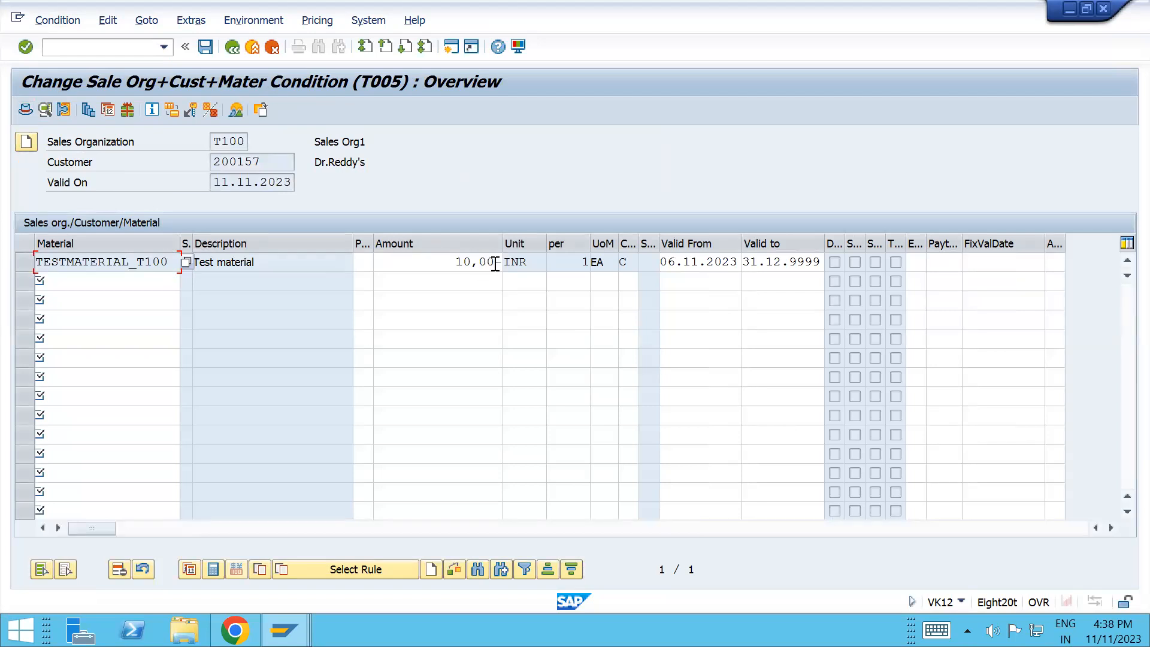
# - Set the amount of the TESTMATERIAL_T100 condition record to 10,00
pyautogui.click(495, 268)
pyautogui.press('BackSpace')
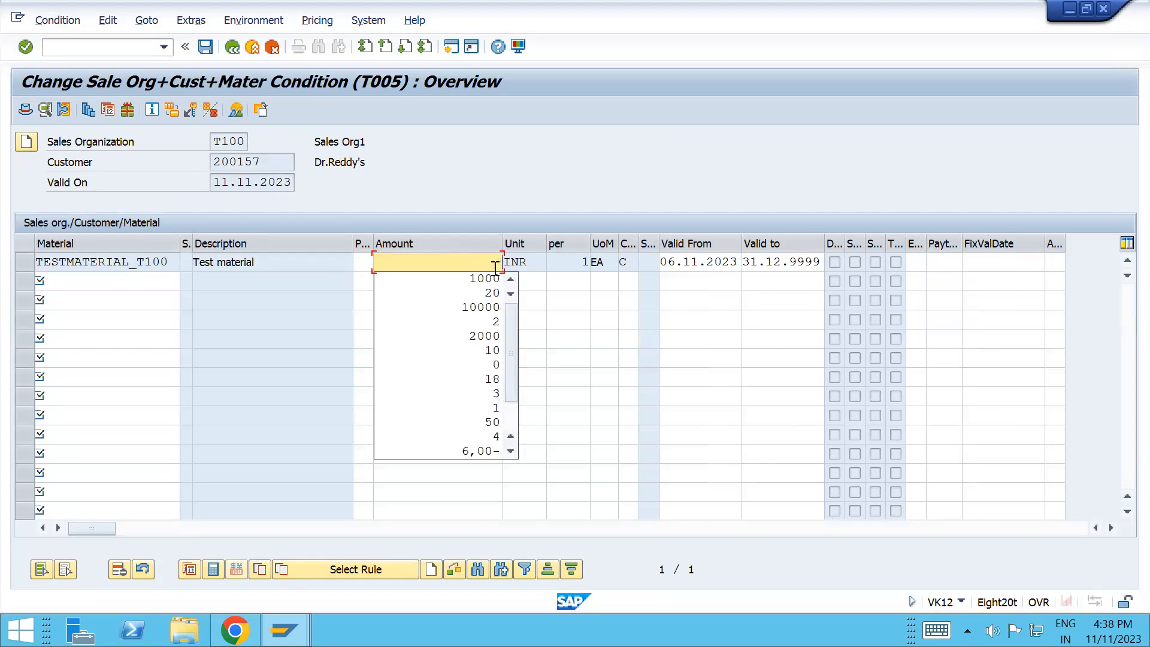
pyautogui.write('0,00-')
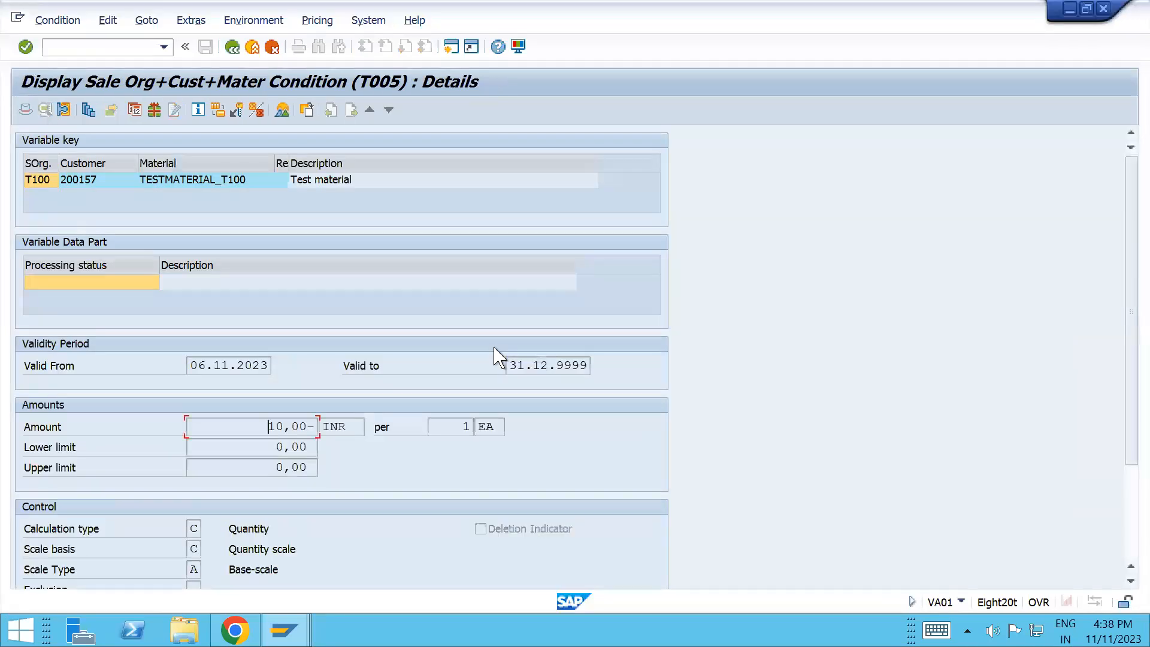
# - Set the plus/minus sign of condition type T005 to X (Negative) and save the condition type
pyautogui.hotkey('alt', 'Tab')
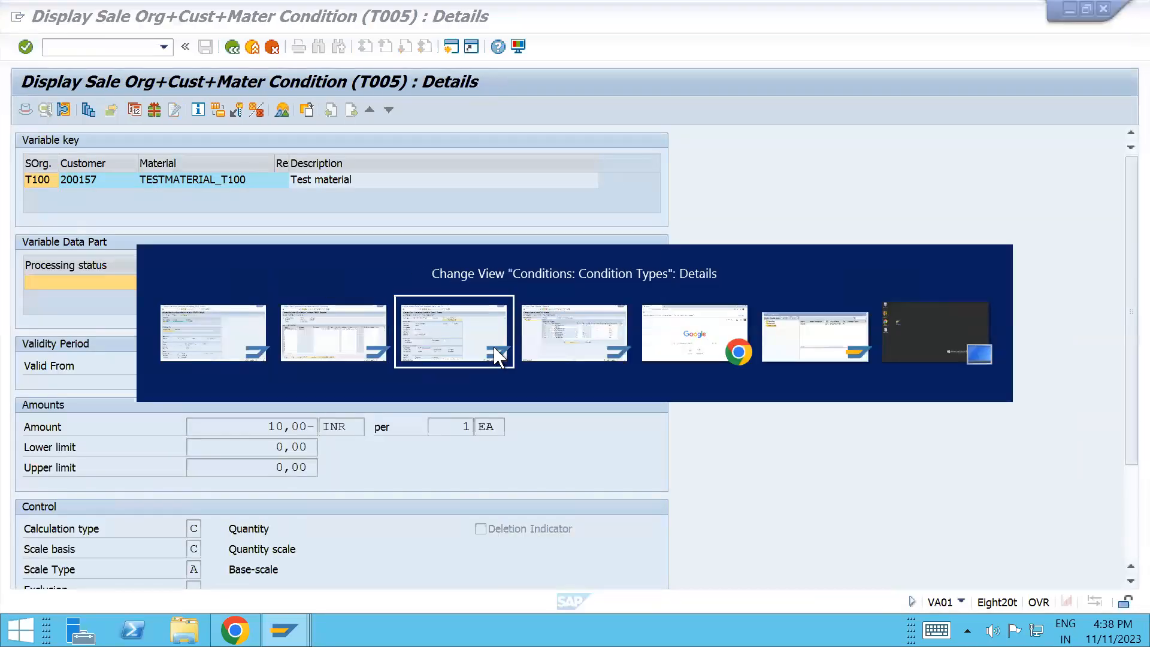
pyautogui.click(569, 201)
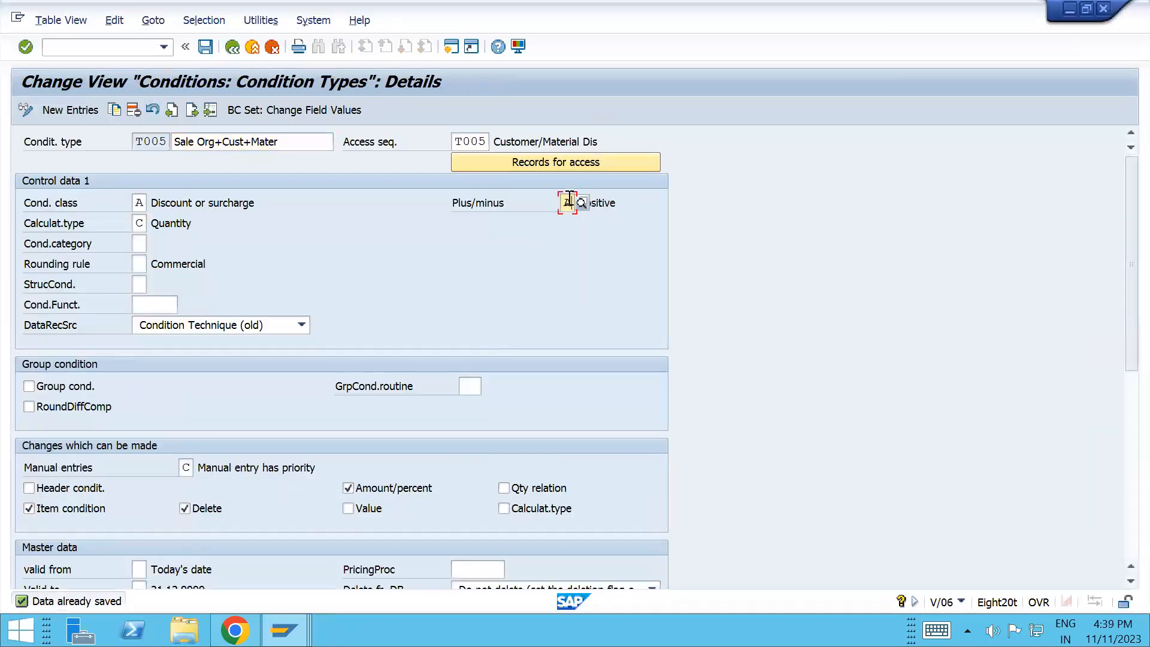
pyautogui.press('BackSpace')
pyautogui.write('B')
pyautogui.press('Return')
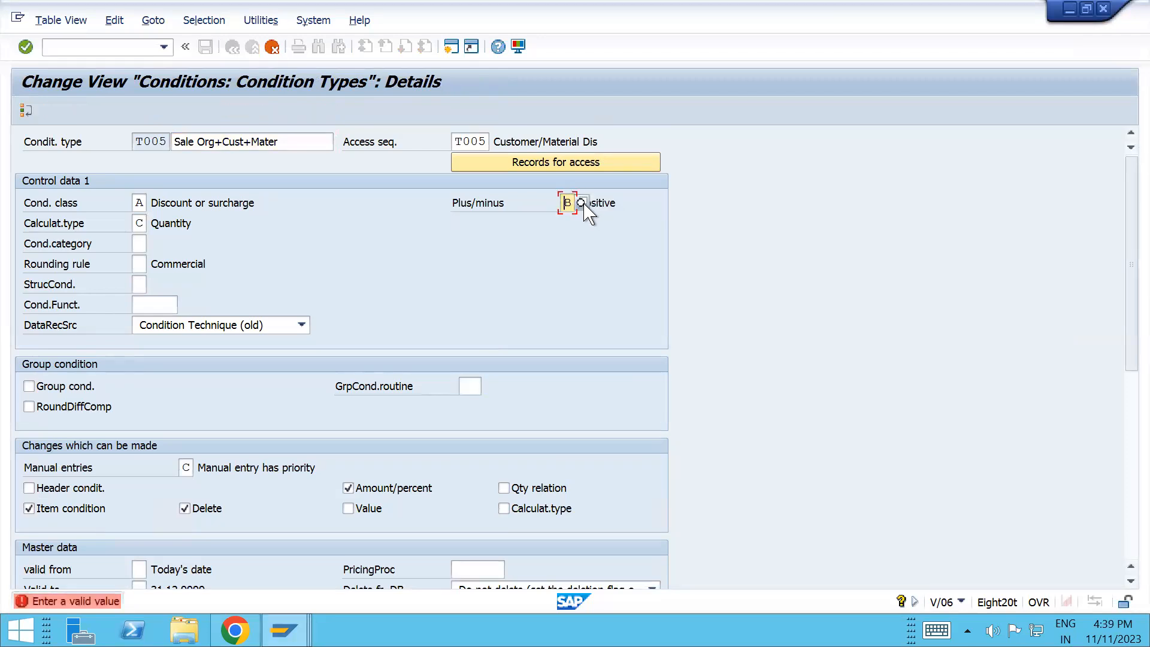
pyautogui.click(581, 202)
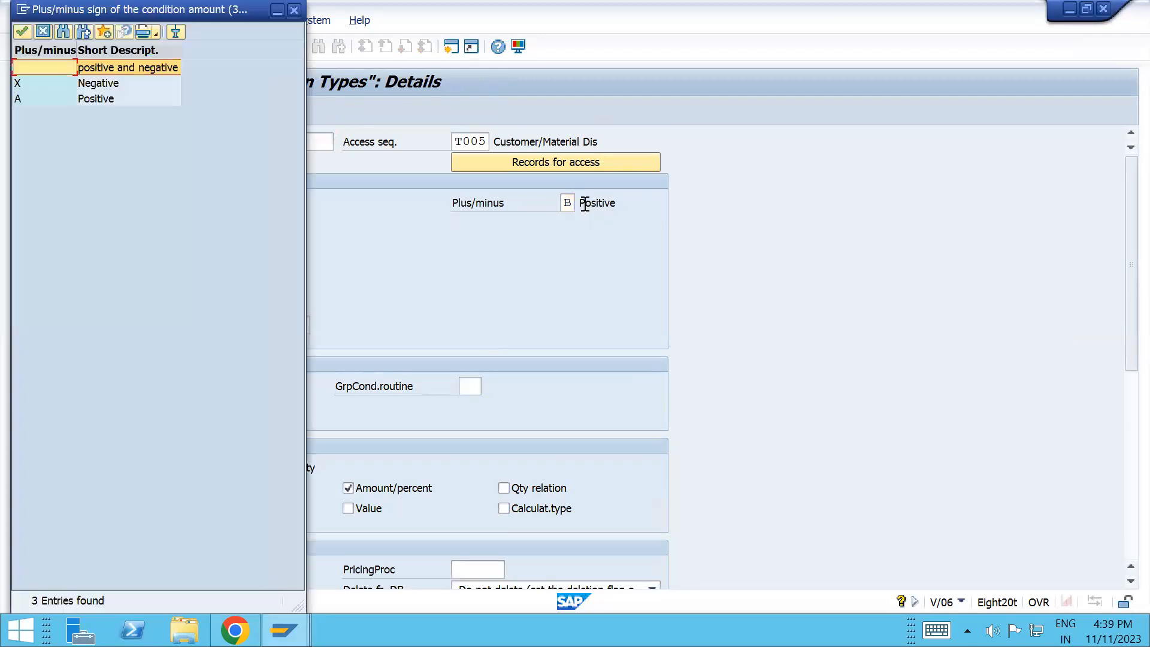
pyautogui.doubleClick(28, 84)
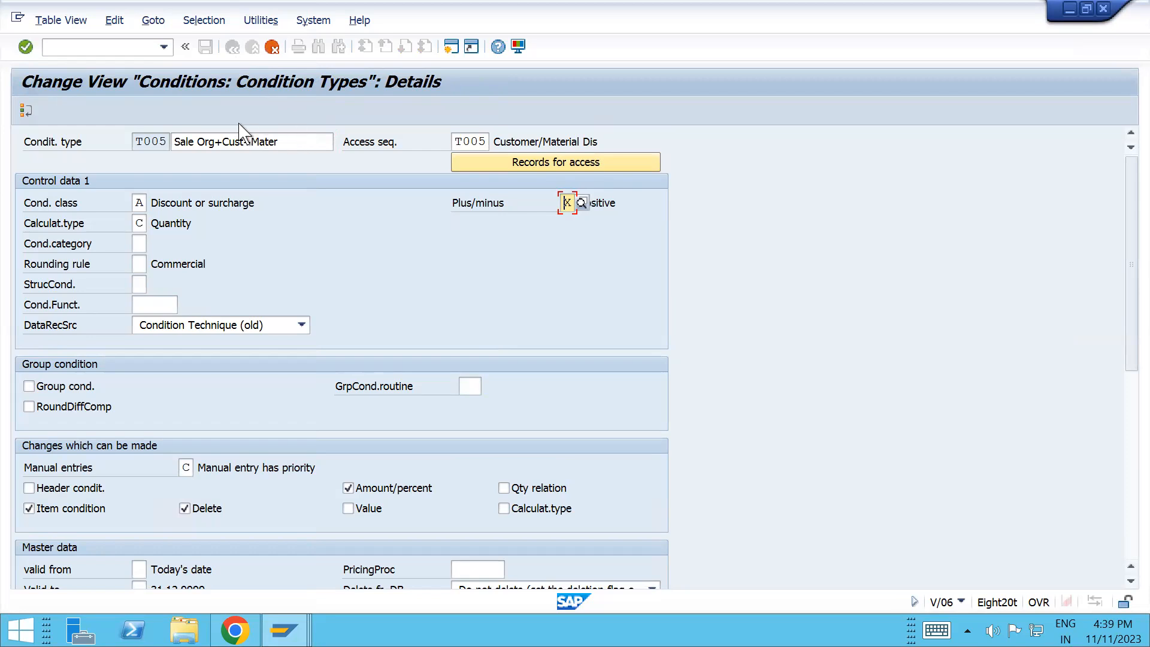
pyautogui.press('Return')
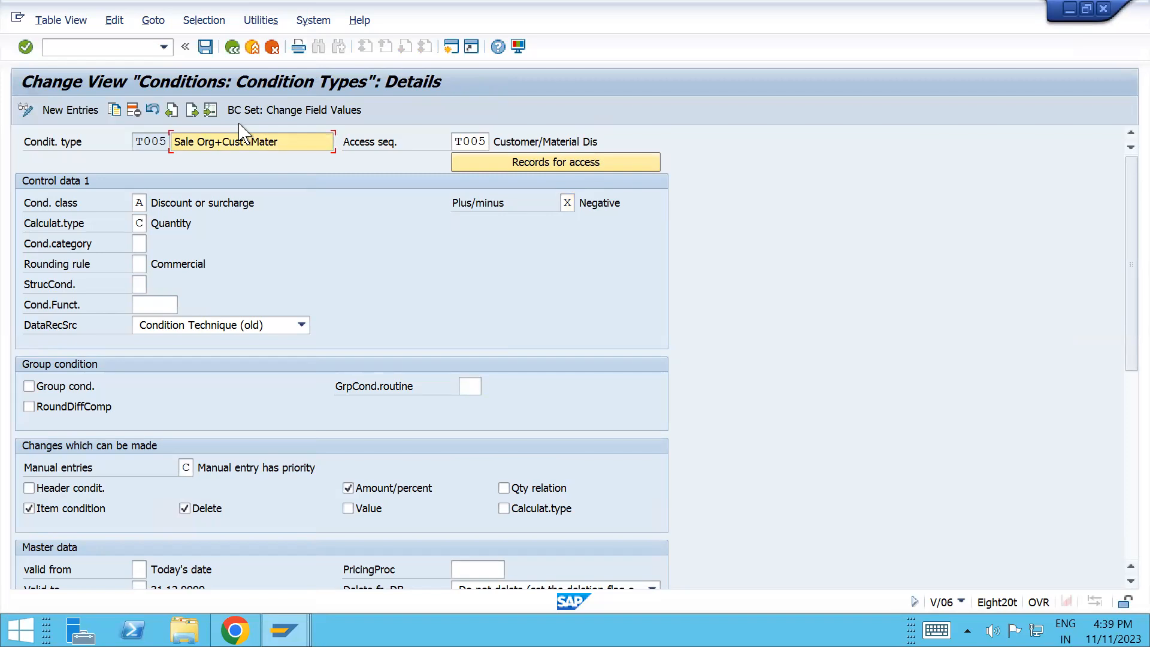
# - Return to the VK12 session and open transaction VK11 with the fast entry for condition type T005
pyautogui.hotkey('alt', 'Tab')
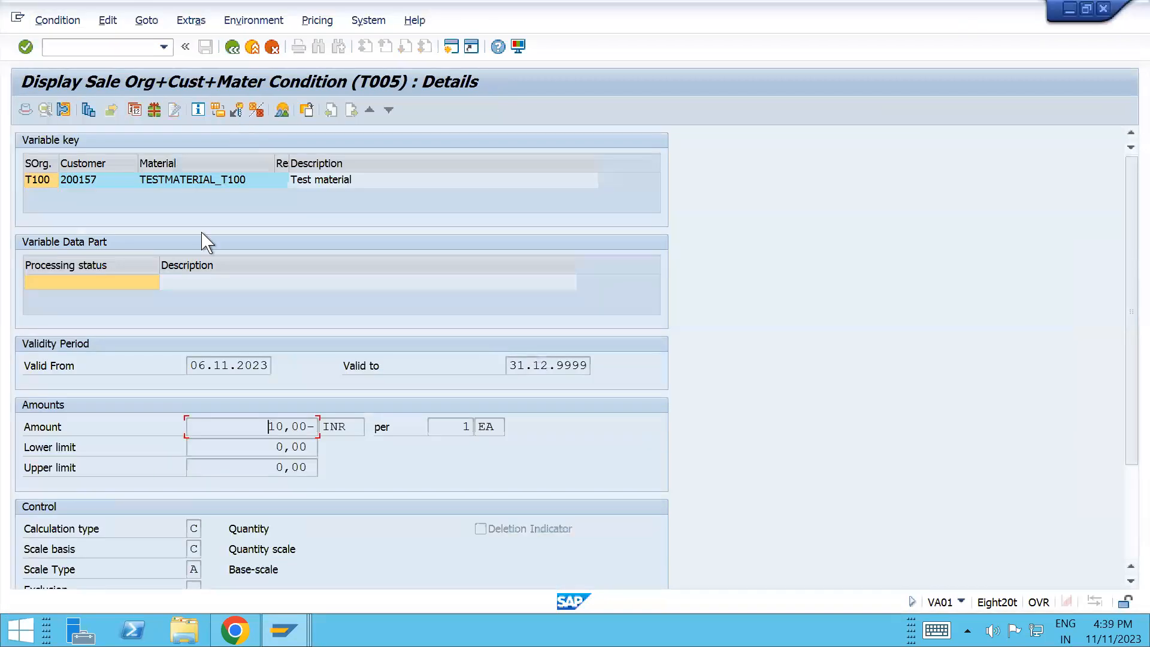
pyautogui.hotkey('alt', 'Tab')
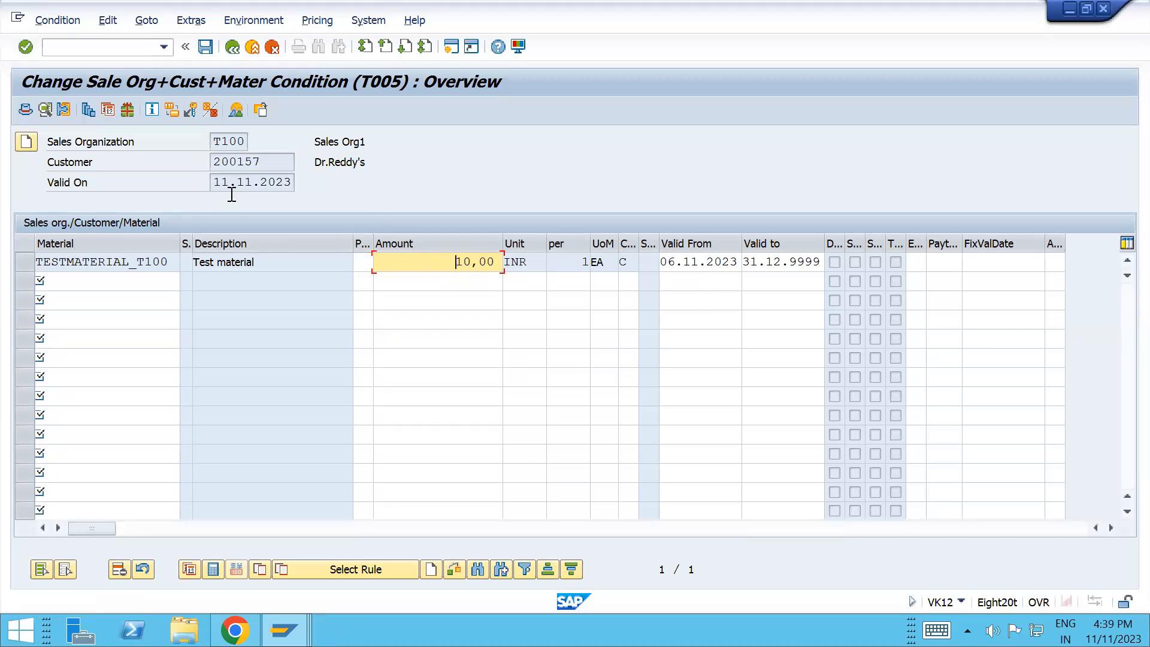
pyautogui.click(96, 47)
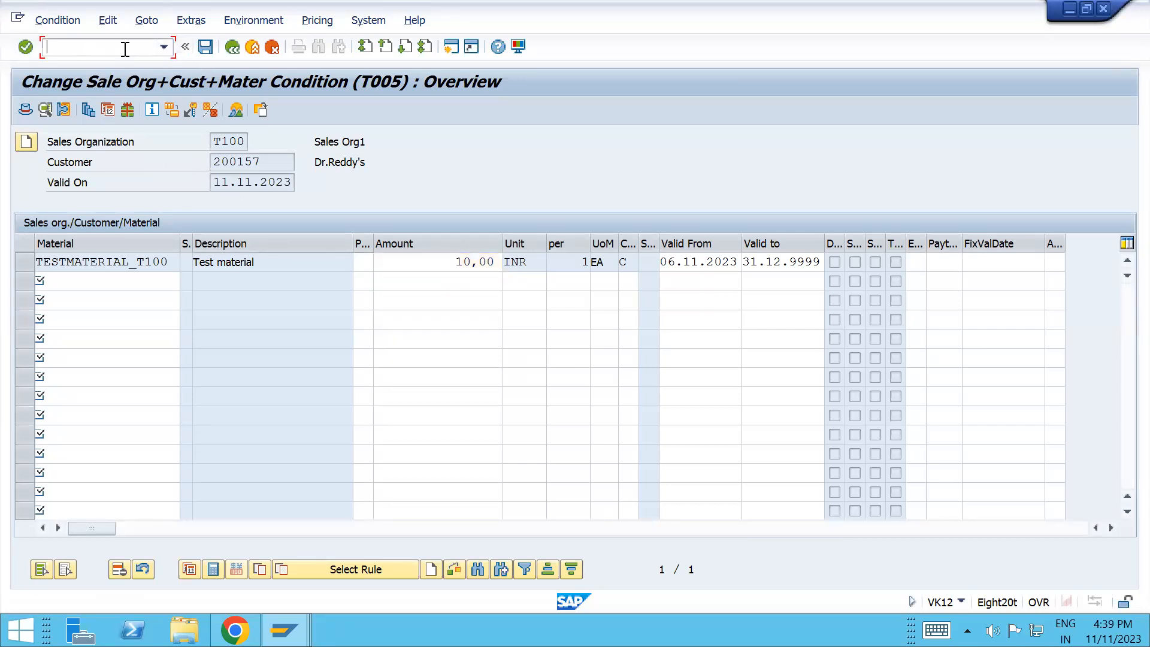
pyautogui.press('Tab')
pyautogui.click(125, 49)
pyautogui.write('/nvk11')
pyautogui.press('Return')
pyautogui.press('Return')
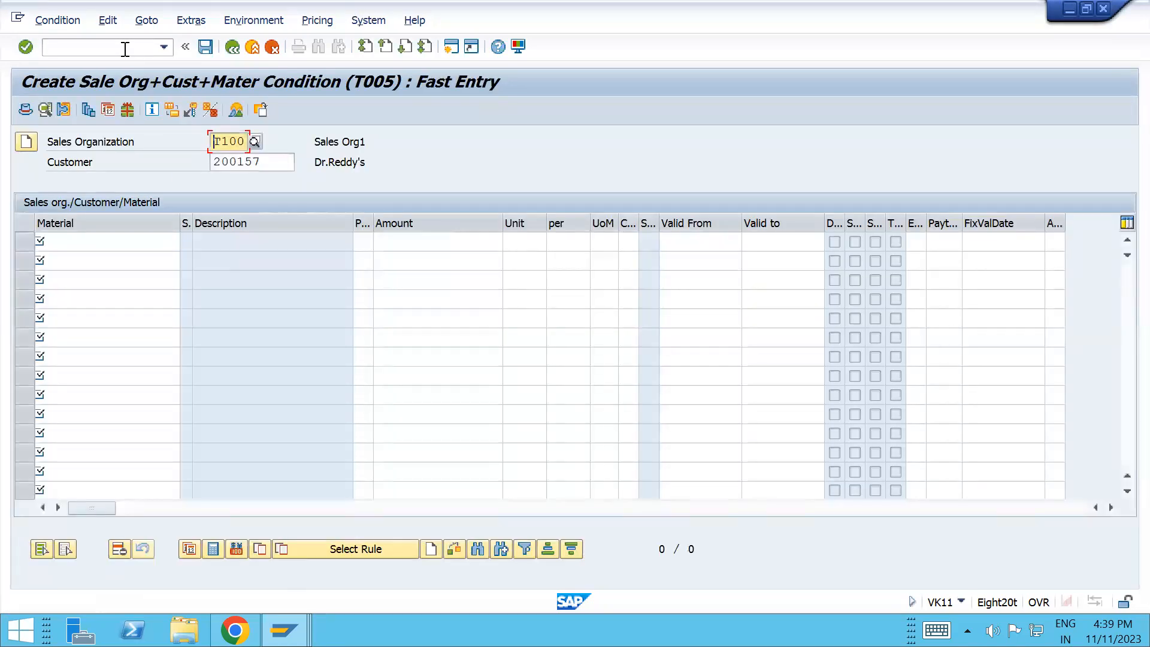
# - Enter a T005 condition record for TESTMATERIAL_T100 with an amount of 12
pyautogui.press('Tab')
pyautogui.press('Tab')
pyautogui.press('Tab')
pyautogui.press('space')
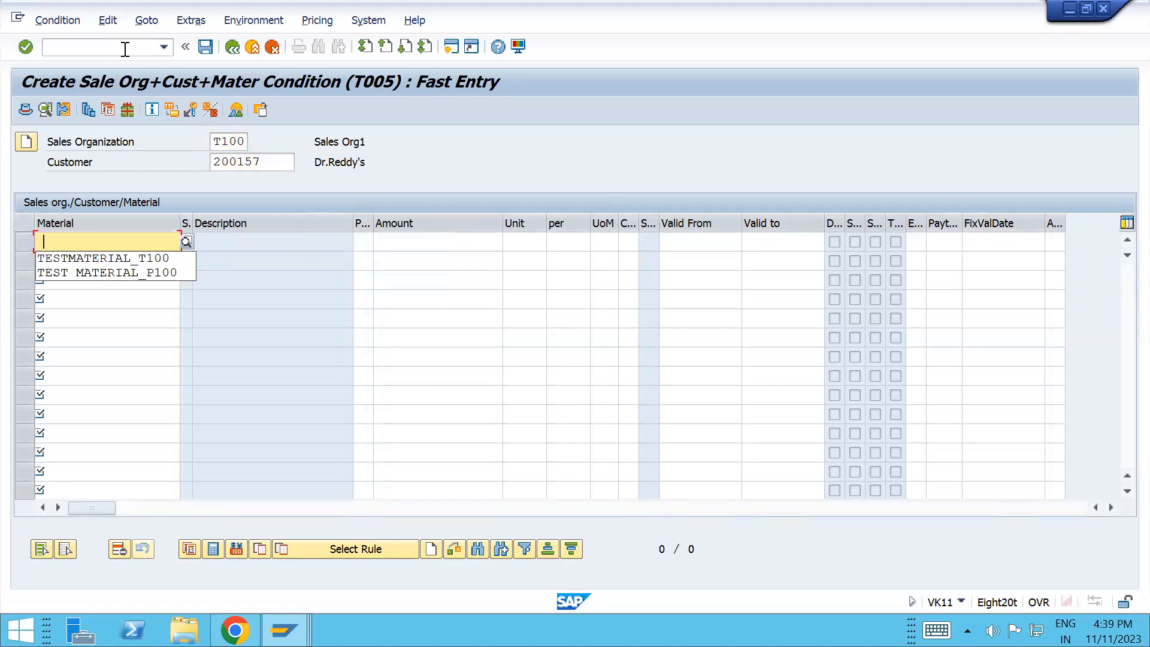
pyautogui.press('Down')
pyautogui.press('Tab')
pyautogui.press('Tab')
pyautogui.write('12')
pyautogui.press('Return')
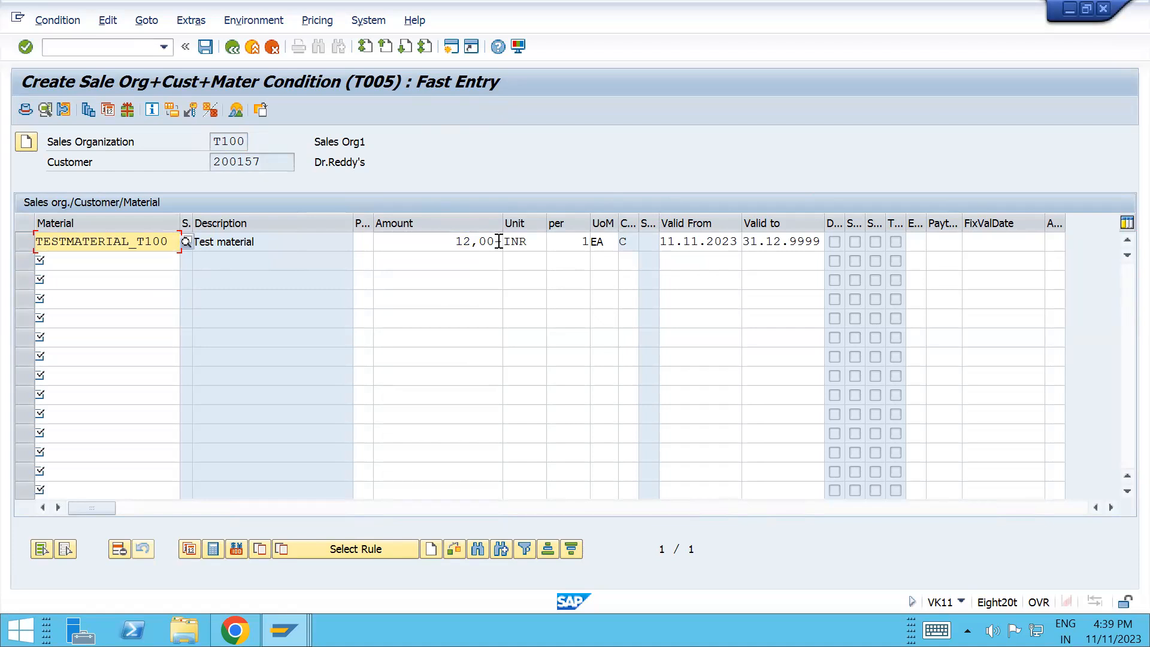
# - Set the plus/minus sign of condition type T005 to A (Positive) and save the condition type
pyautogui.hotkey('alt', 'Tab')
pyautogui.hotkey('alt', 'Tab')
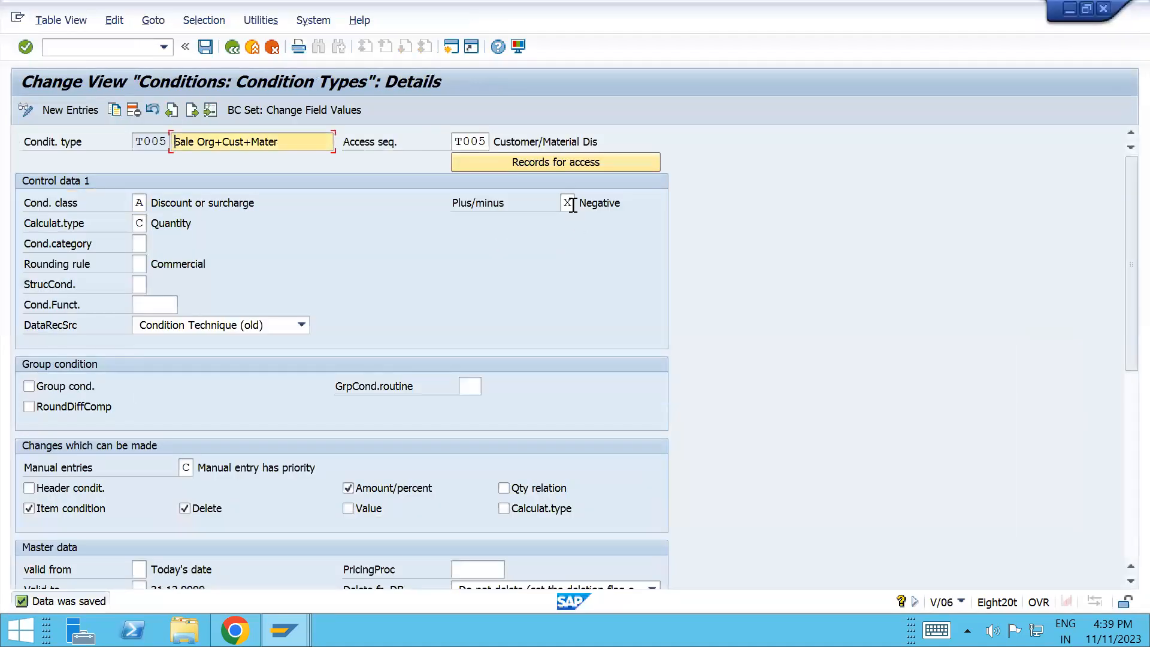
pyautogui.click(573, 205)
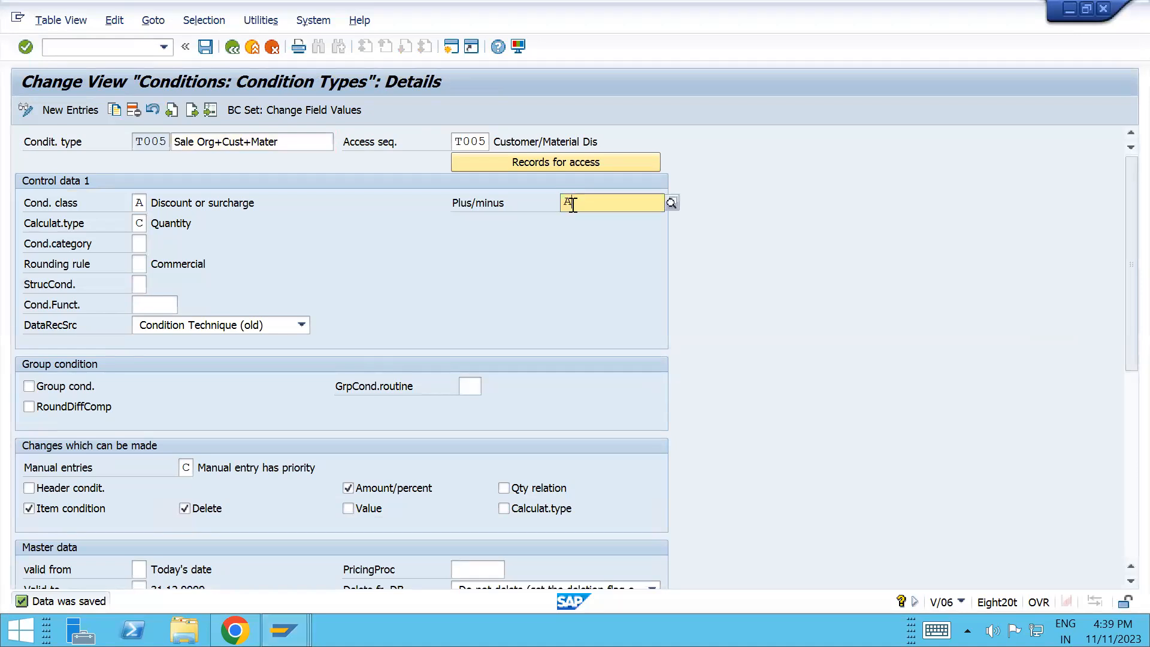
pyautogui.press('Return')
pyautogui.hotkey('ctrl', 's')
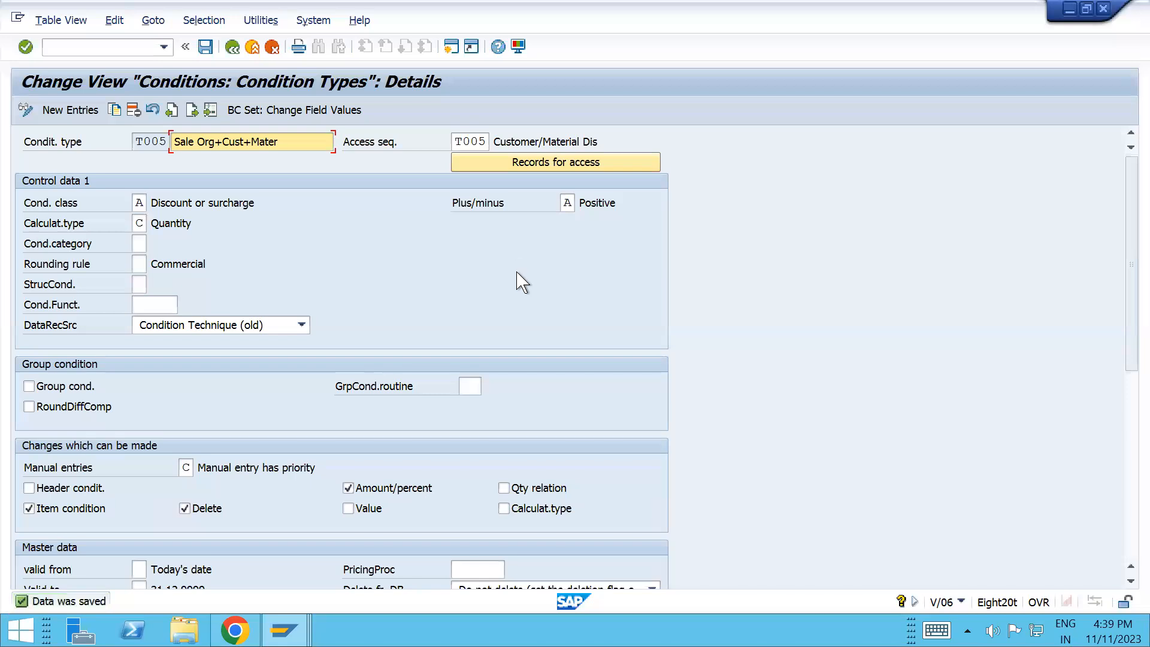
# - Restart transaction VK11 in the condition record session and open an empty fast entry for condition type T005
pyautogui.hotkey('alt', 'Tab')
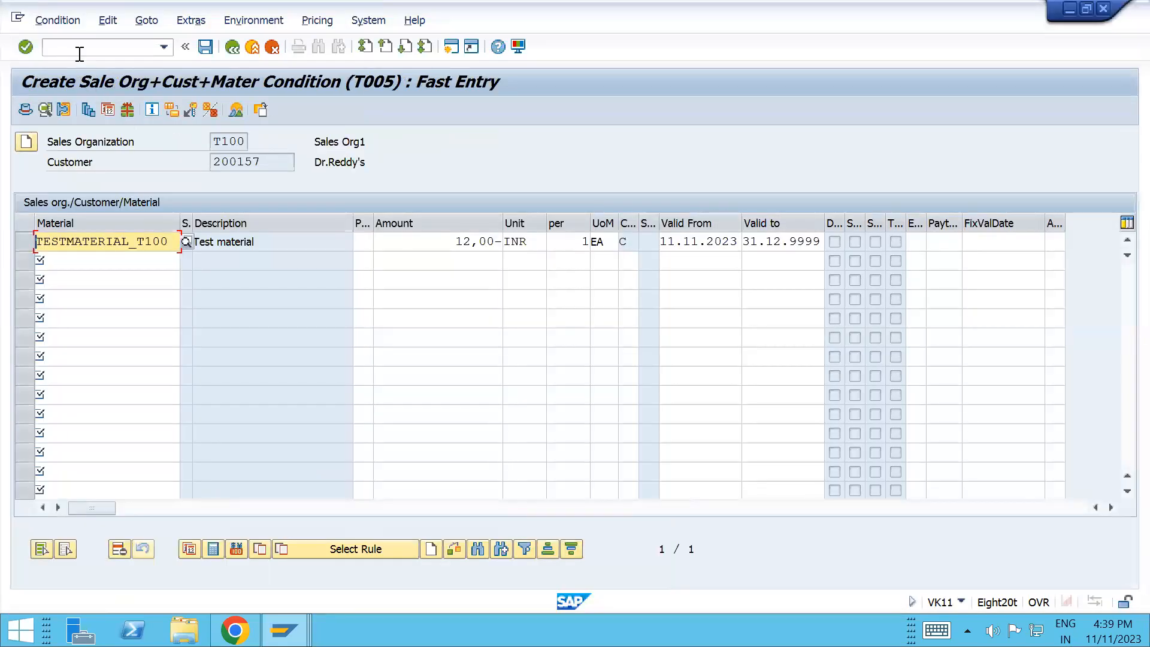
pyautogui.click(80, 52)
pyautogui.write('/nv')
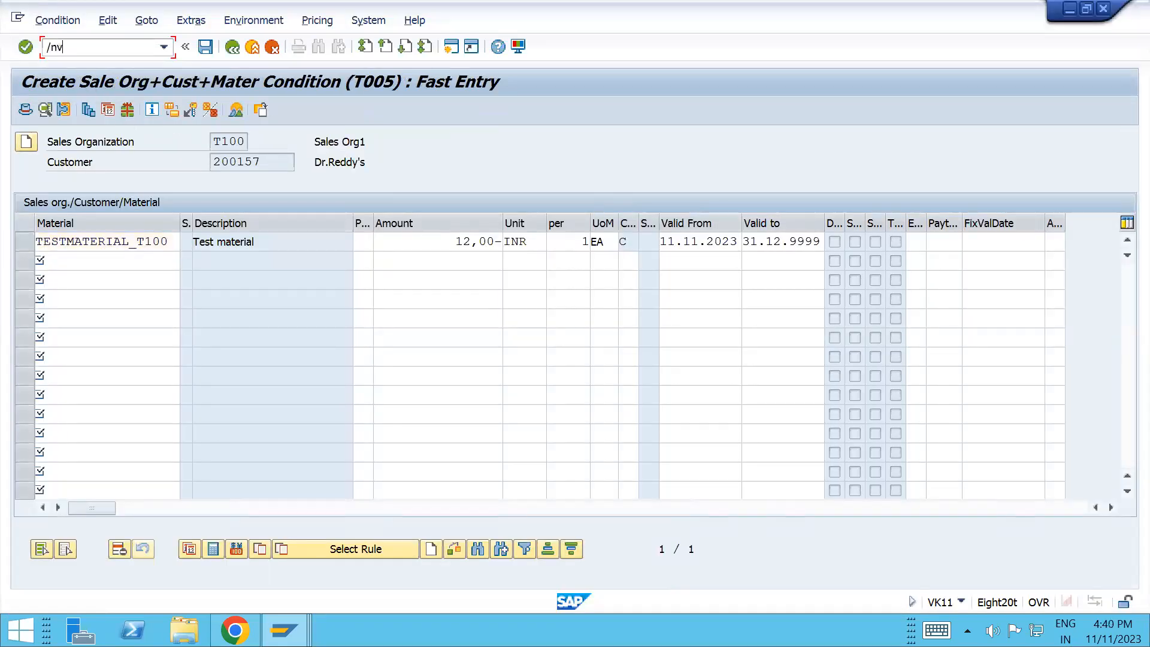
pyautogui.write('k11')
pyautogui.press('Return')
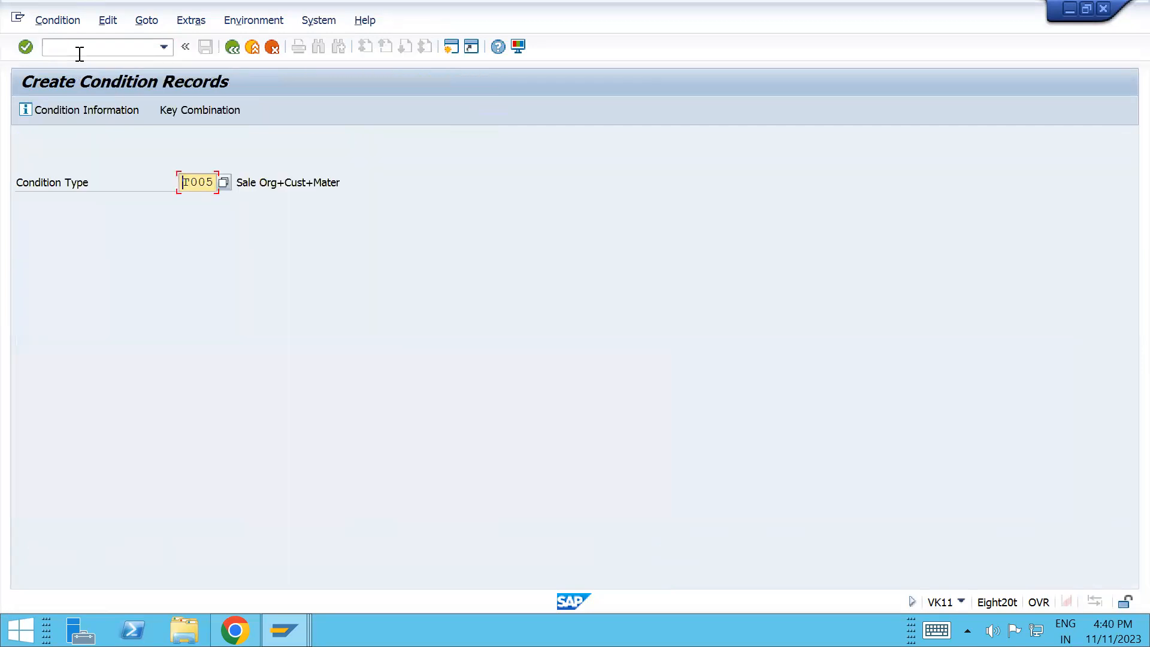
pyautogui.press('Return')
# - Create a T005 condition record for TESTMATERIAL_T100 with an amount of 10 and save it
pyautogui.press('Tab')
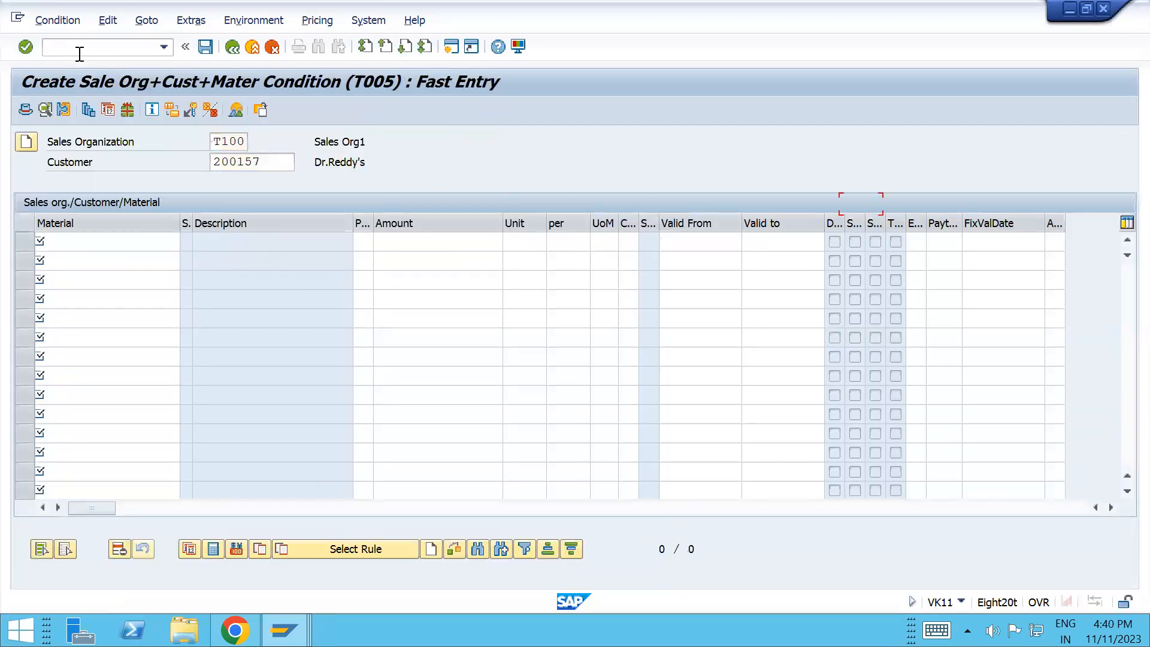
pyautogui.press('Tab')
pyautogui.press('Tab')
pyautogui.press('Tab')
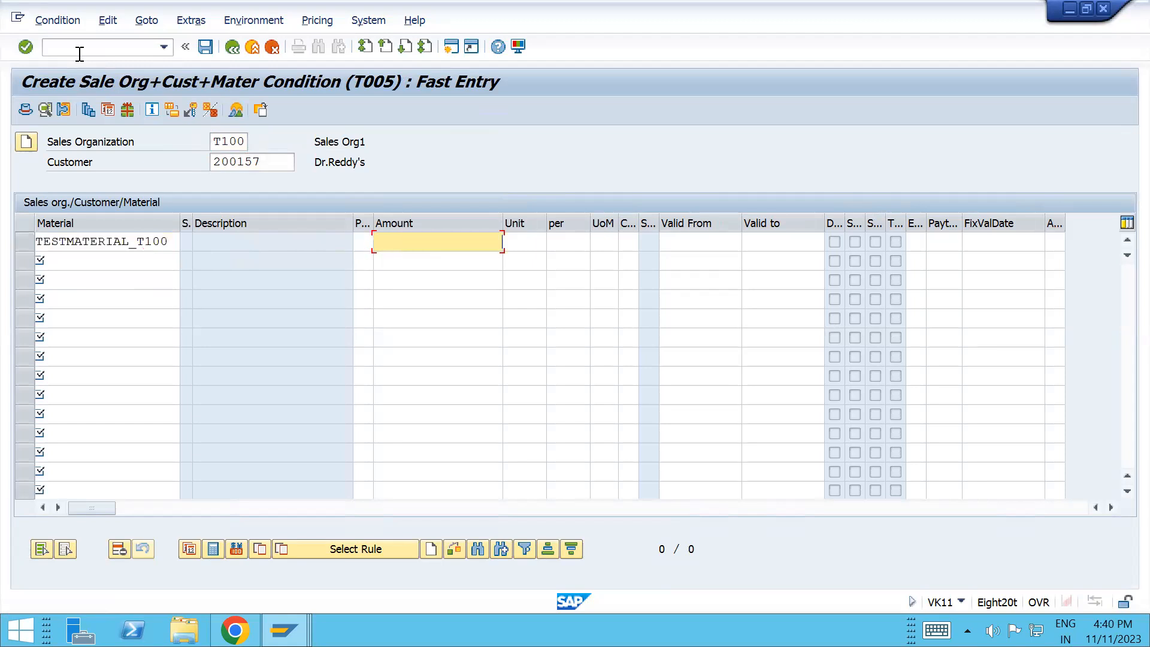
pyautogui.write('10')
pyautogui.press('Return')
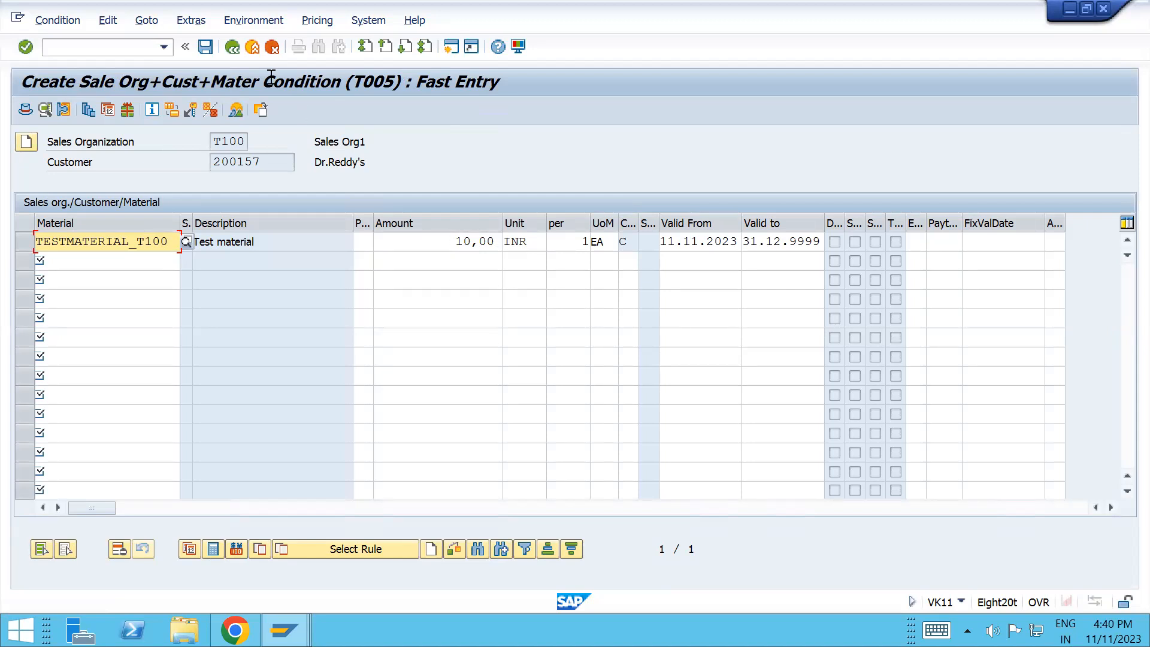
pyautogui.click(206, 48)
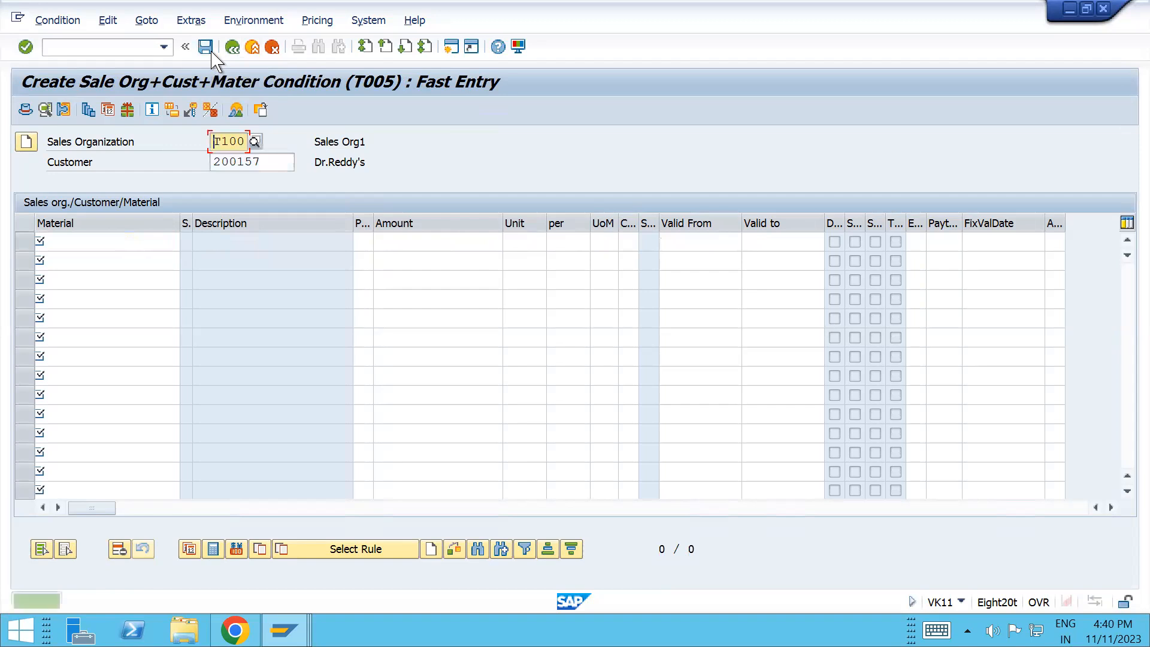
# - Return to the item conditions of the sales order, update the pricing of item 10 and review its pricing elements
pyautogui.hotkey('alt', 'Tab')
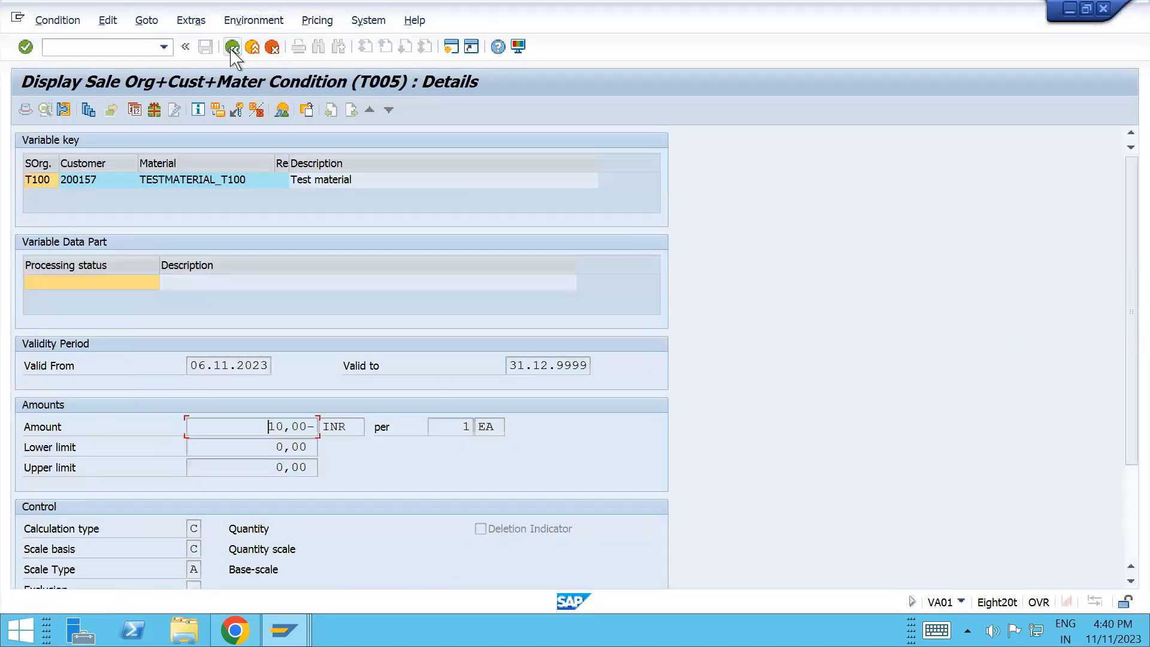
pyautogui.click(239, 51)
pyautogui.click(664, 527)
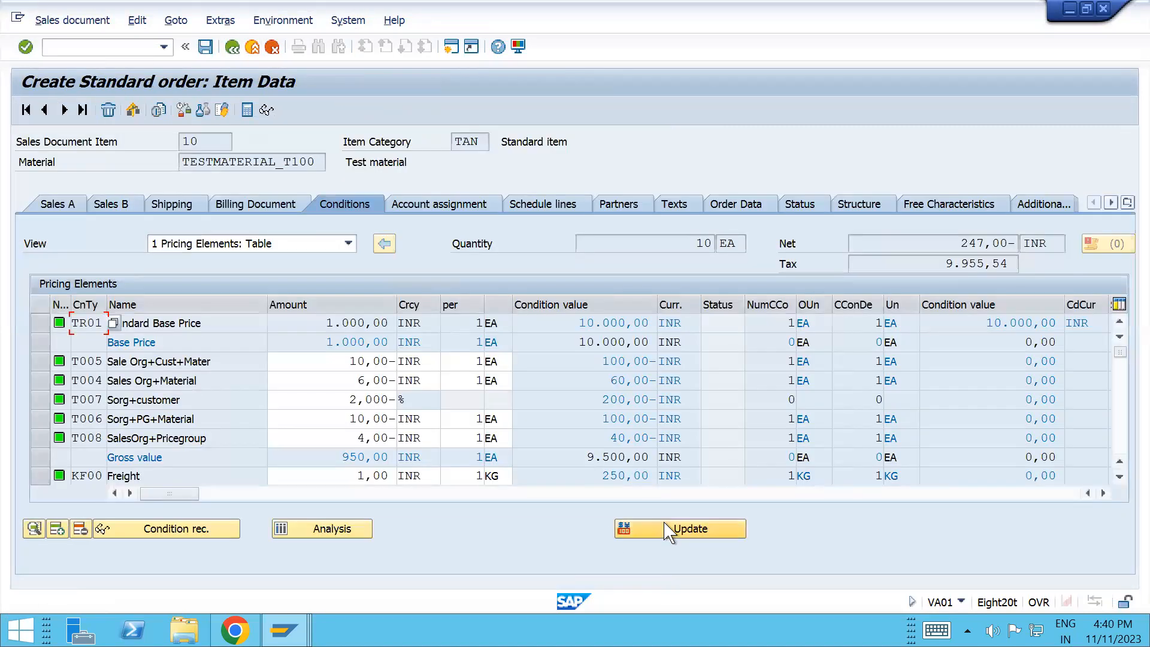
pyautogui.click(686, 83)
pyautogui.doubleClick(685, 84)
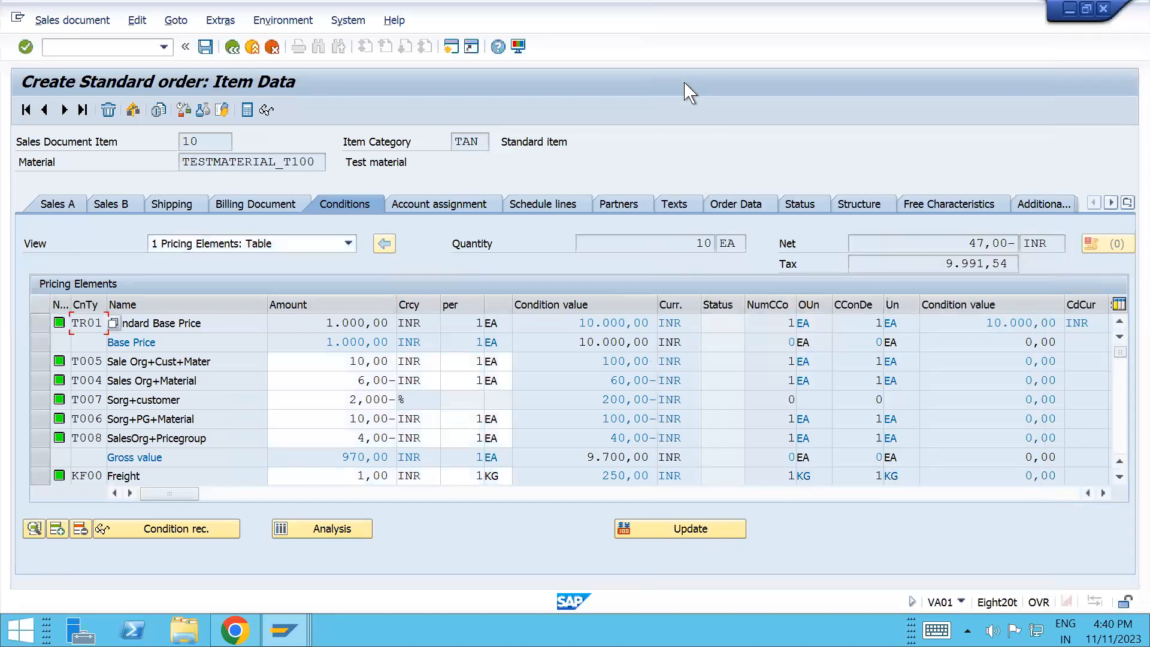
pyautogui.click(349, 361)
pyautogui.moveTo(349, 362); pyautogui.dragTo(417, 354)
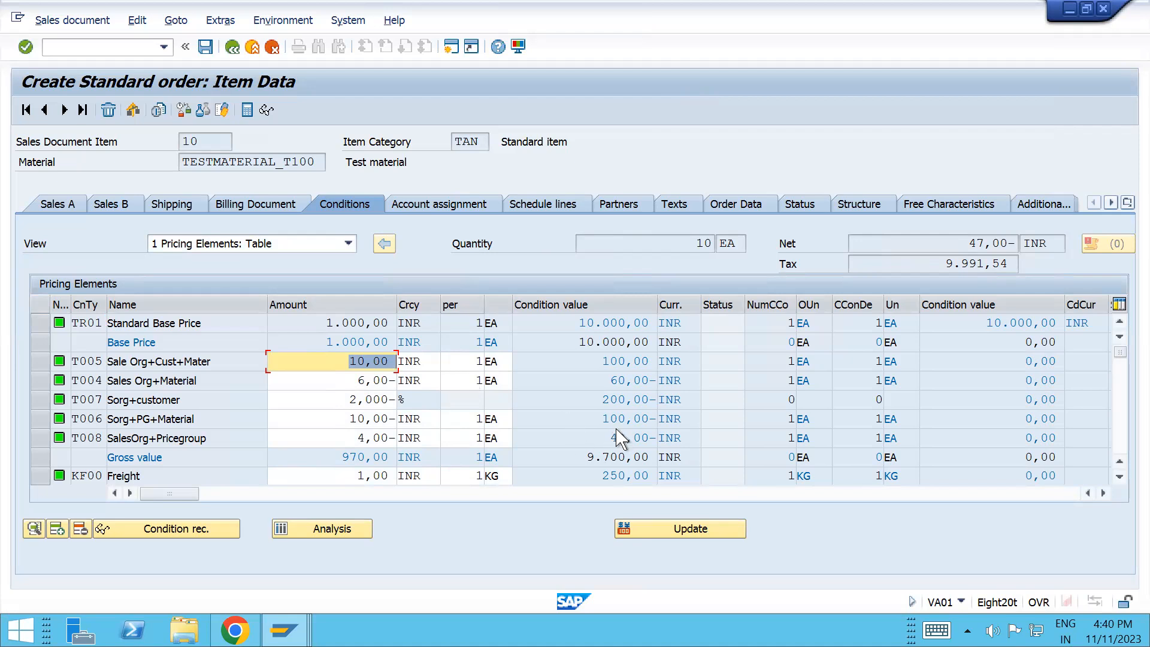
pyautogui.click(1123, 387)
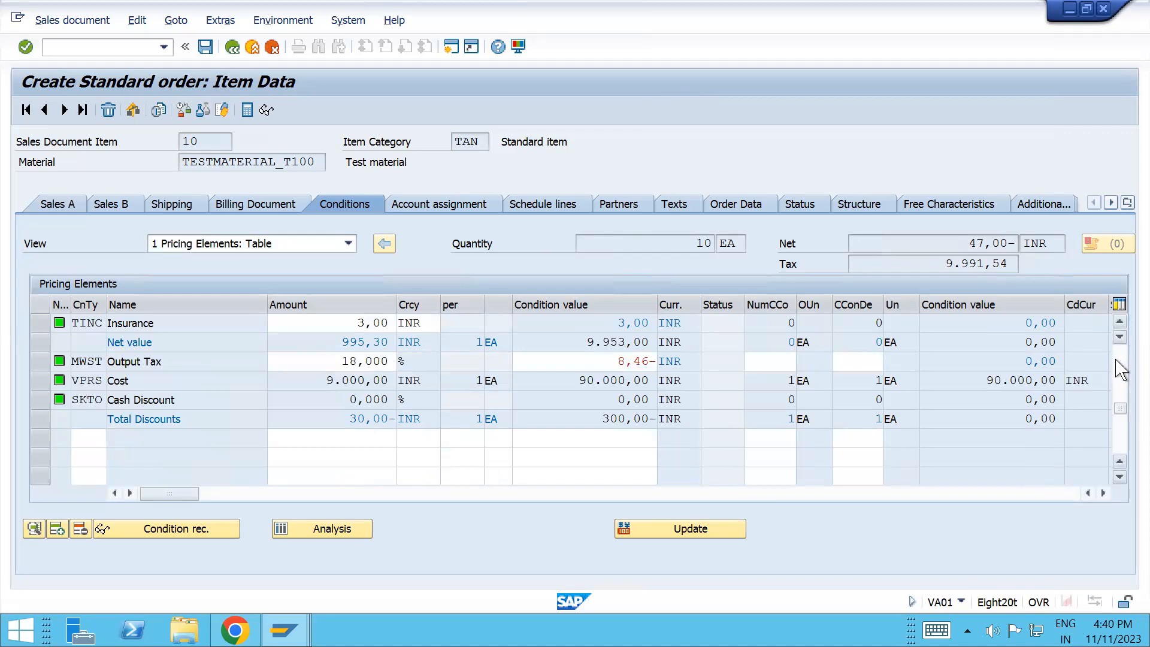
pyautogui.click(1117, 362)
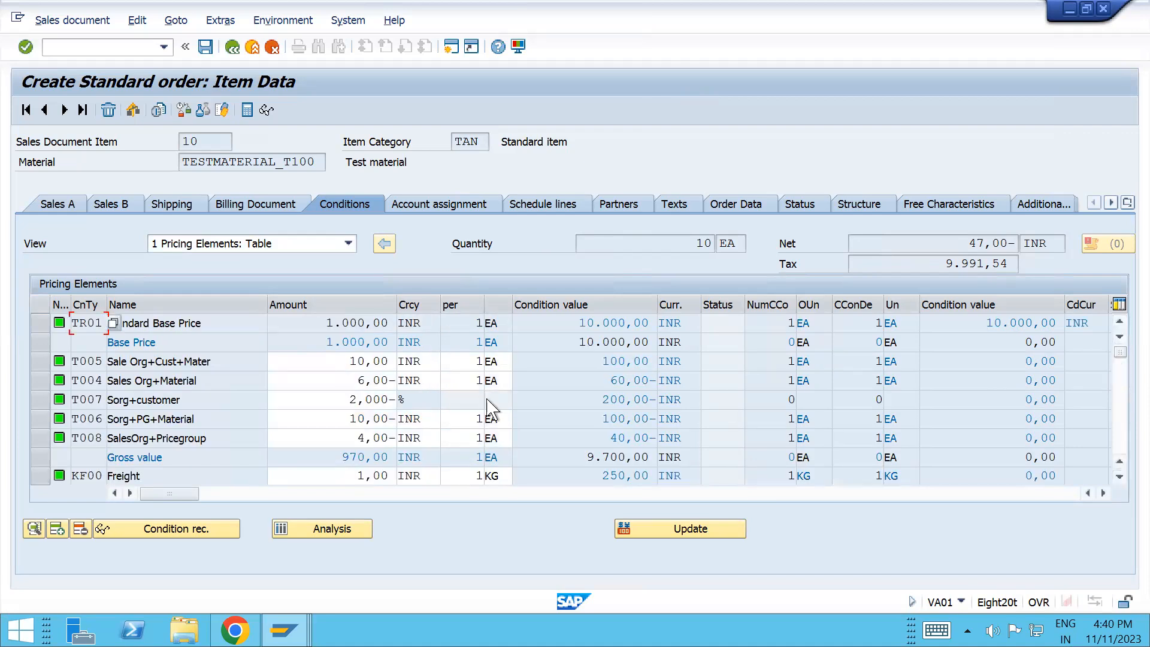
# - Set the plus/minus sign of condition type T005 to X (Negative) and save the condition type
pyautogui.hotkey('alt', 'Tab')
pyautogui.hotkey('alt', 'Tab')
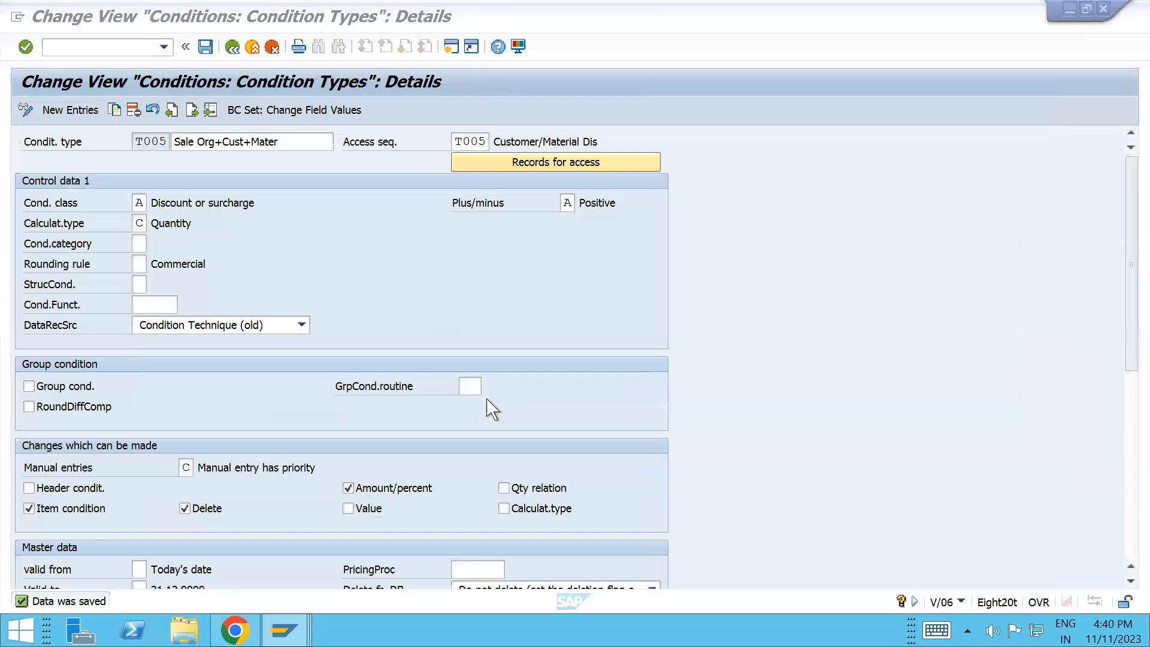
pyautogui.click(572, 205)
pyautogui.press('BackSpace')
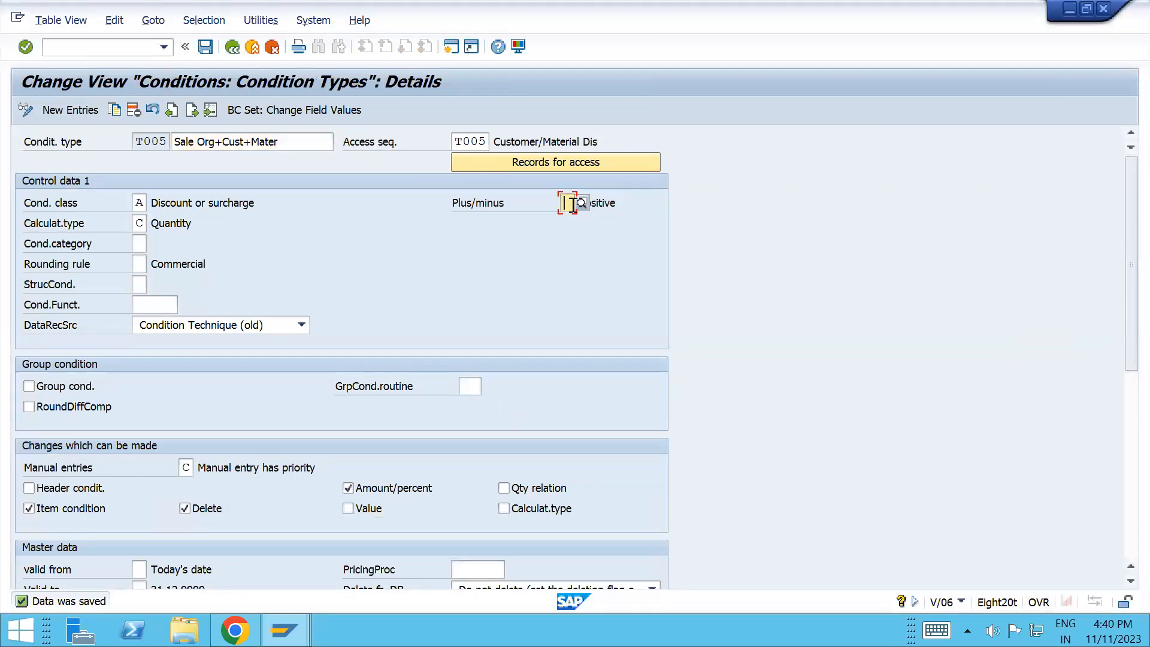
pyautogui.write('X')
pyautogui.press('Return')
pyautogui.hotkey('ctrl', 's')
pyautogui.hotkey('alt', 'Tab')
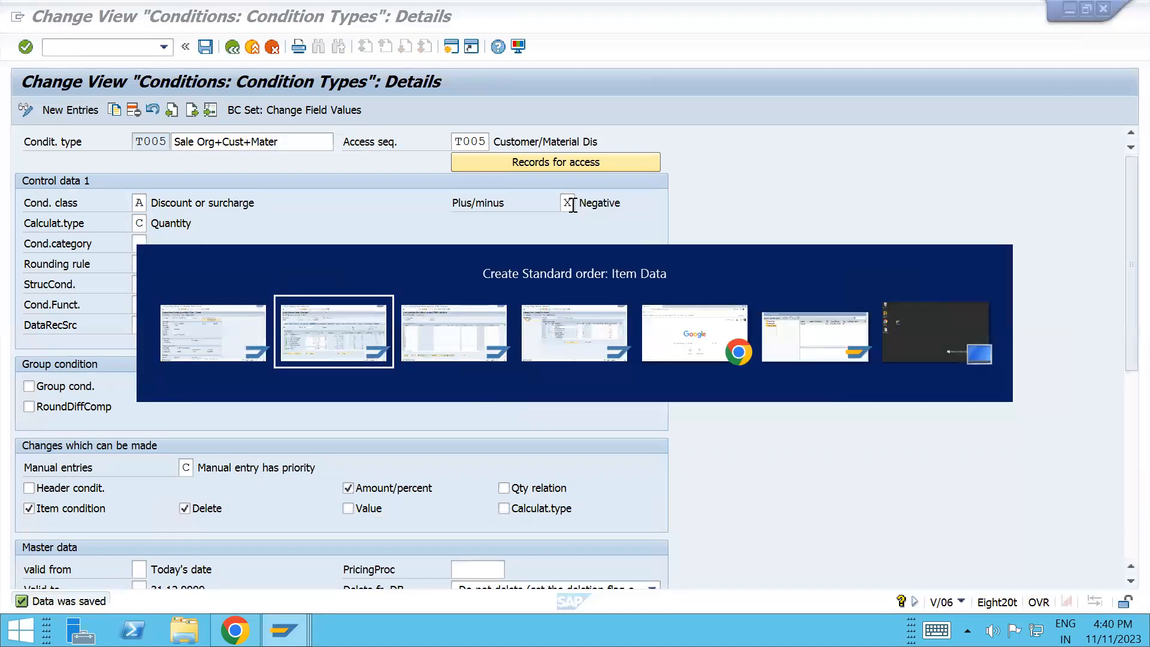
pyautogui.hotkey('alt', 'Tab')
pyautogui.click(77, 252)
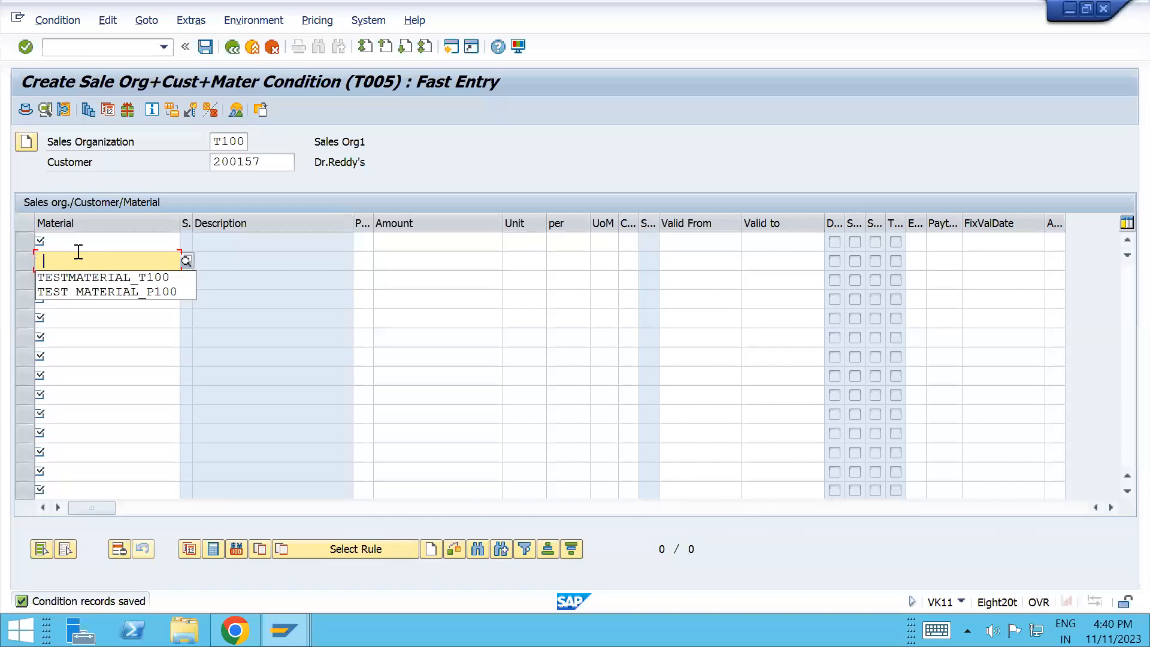
pyautogui.click(72, 238)
pyautogui.press('Down')
pyautogui.press('Tab')
pyautogui.press('Tab')
pyautogui.write('10')
pyautogui.press('Return')
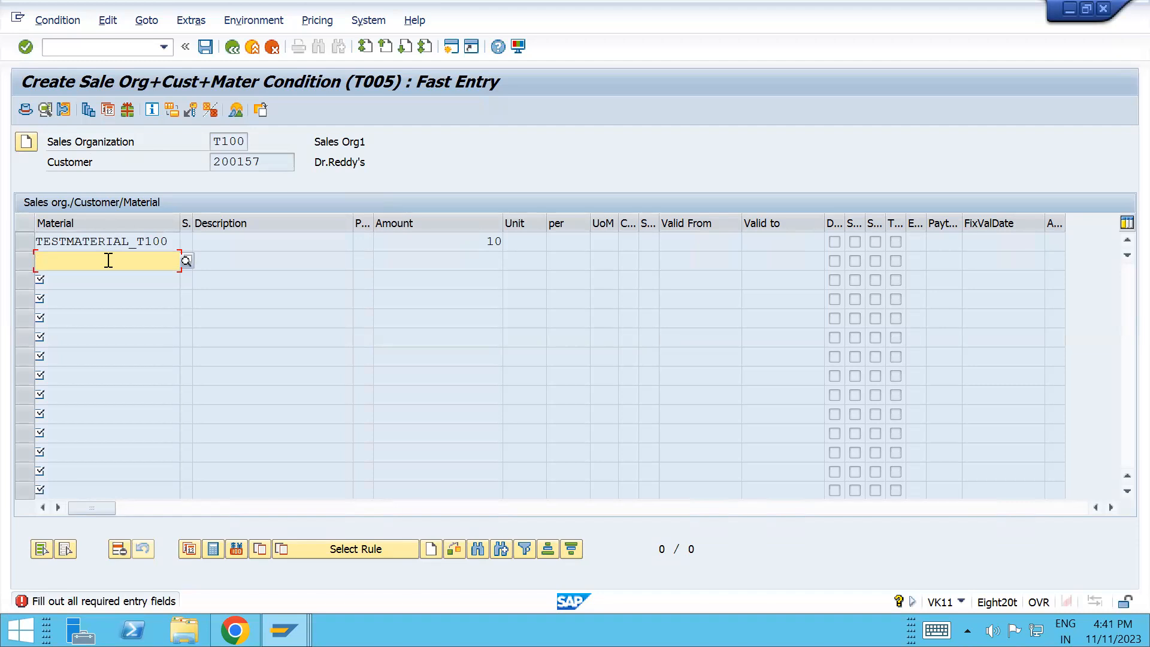
pyautogui.click(117, 546)
pyautogui.click(261, 111)
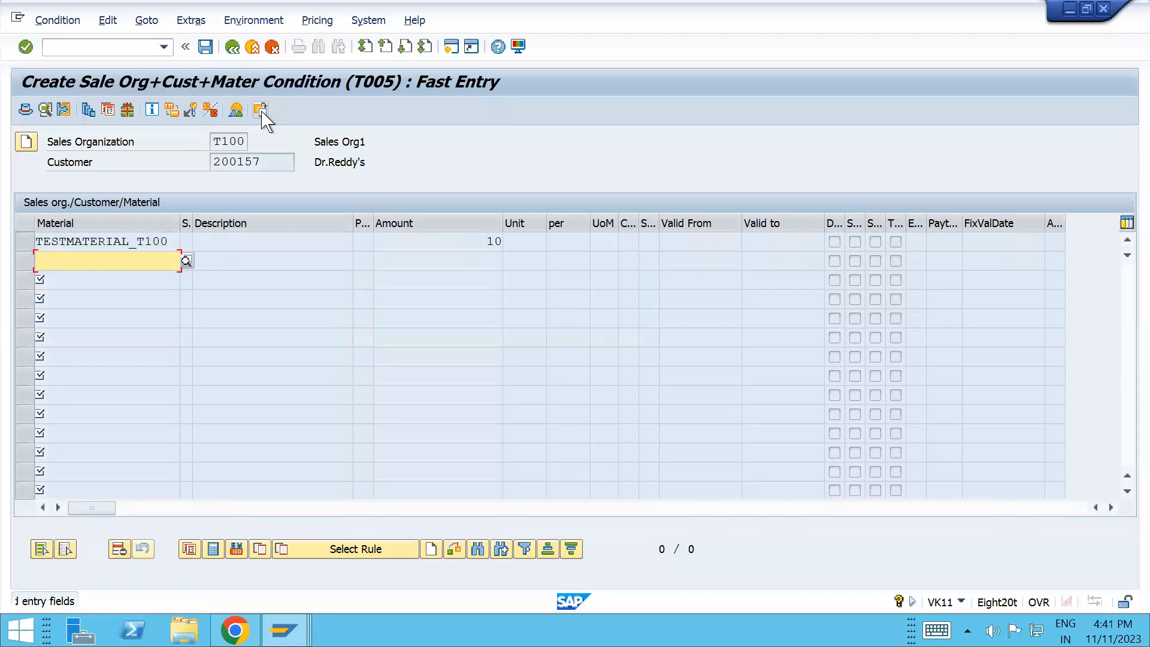
pyautogui.click(238, 50)
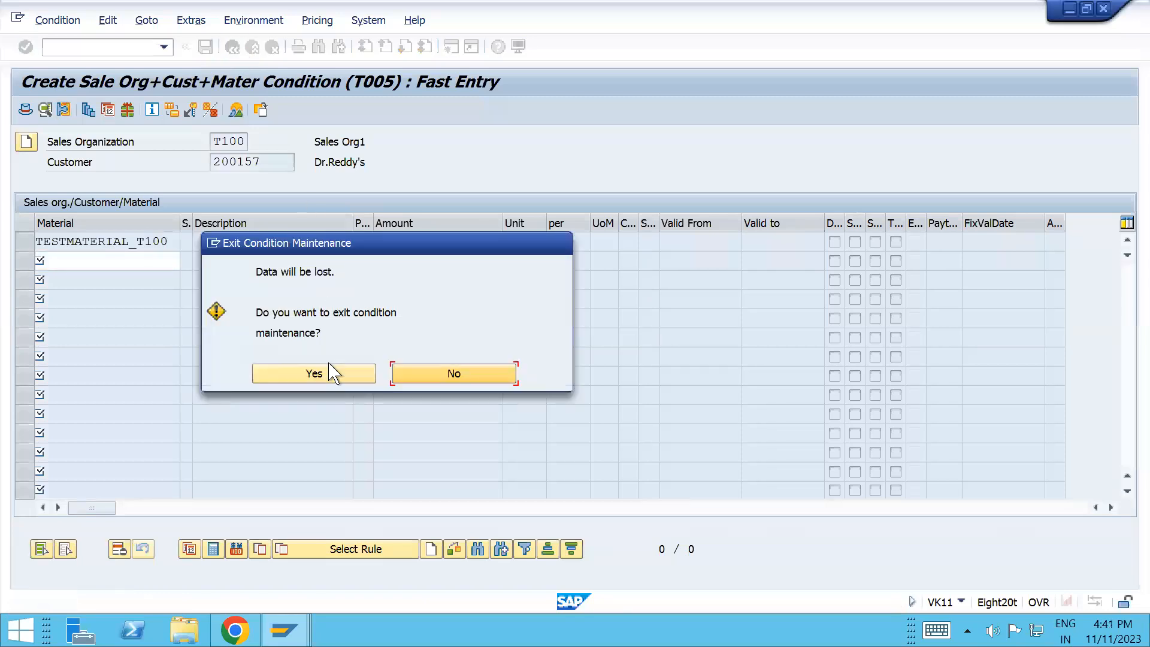
pyautogui.click(332, 373)
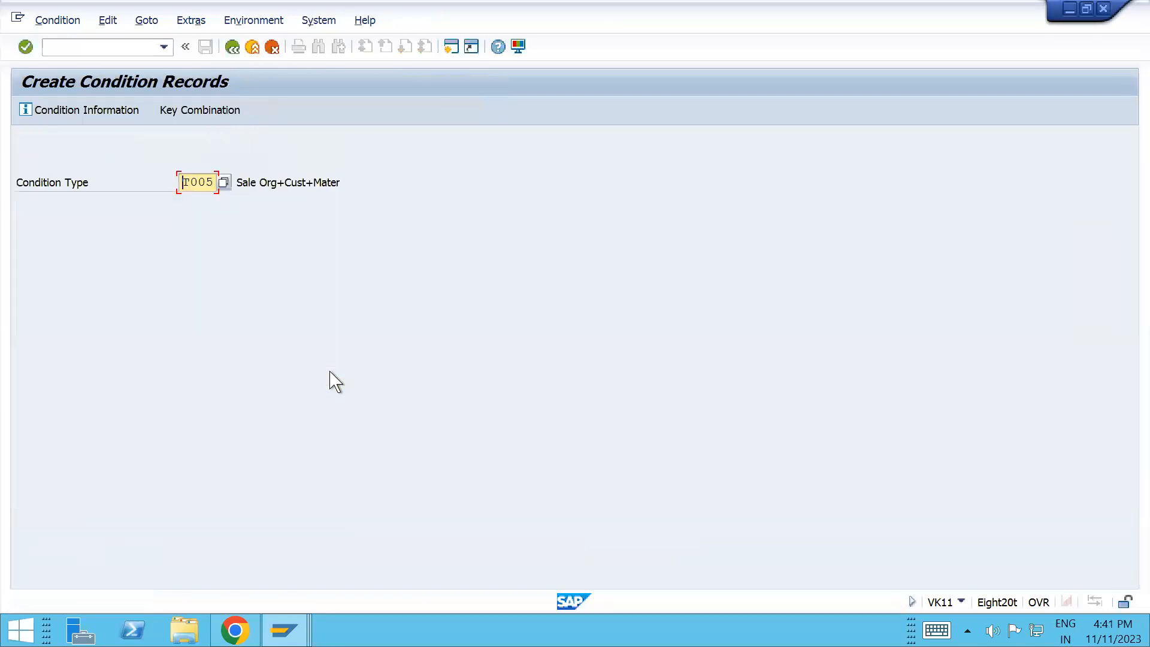
# - Enter an amount of 10 for TESTMATERIAL_T100 in a fresh T005 fast entry and recheck the condition type's plus/minus setting
pyautogui.press('Return')
pyautogui.press('Tab')
pyautogui.press('Tab')
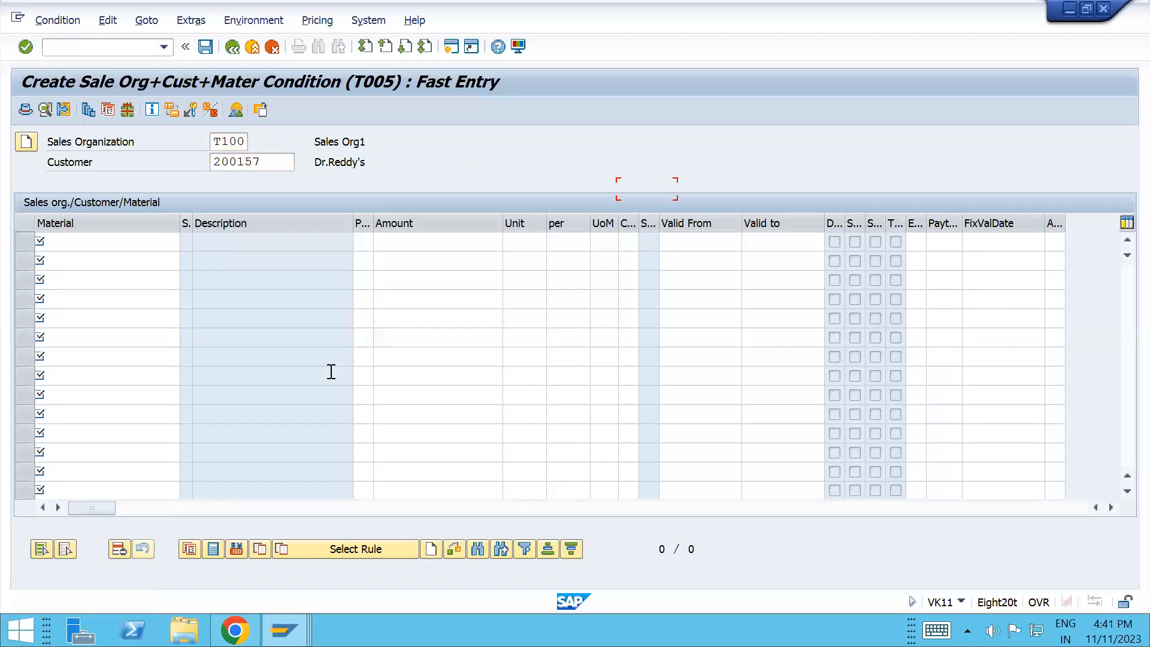
pyautogui.press('Tab')
pyautogui.press('space')
pyautogui.press('Down')
pyautogui.press('Tab')
pyautogui.press('Tab')
pyautogui.write('10')
pyautogui.press('Return')
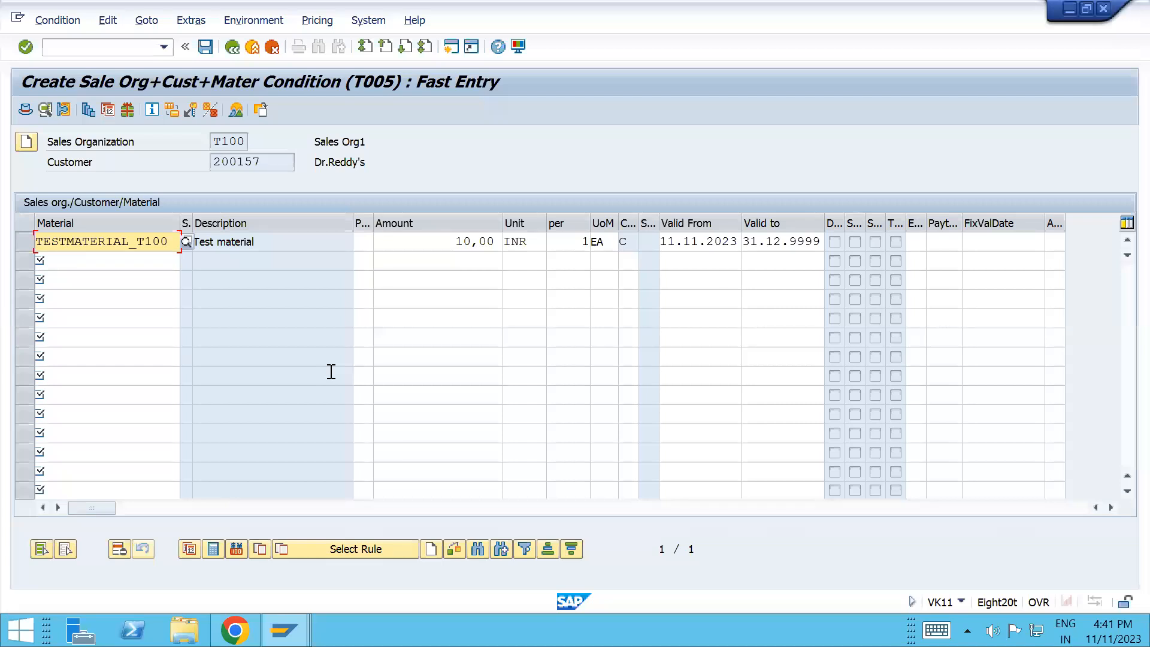
pyautogui.hotkey('alt', 'Tab')
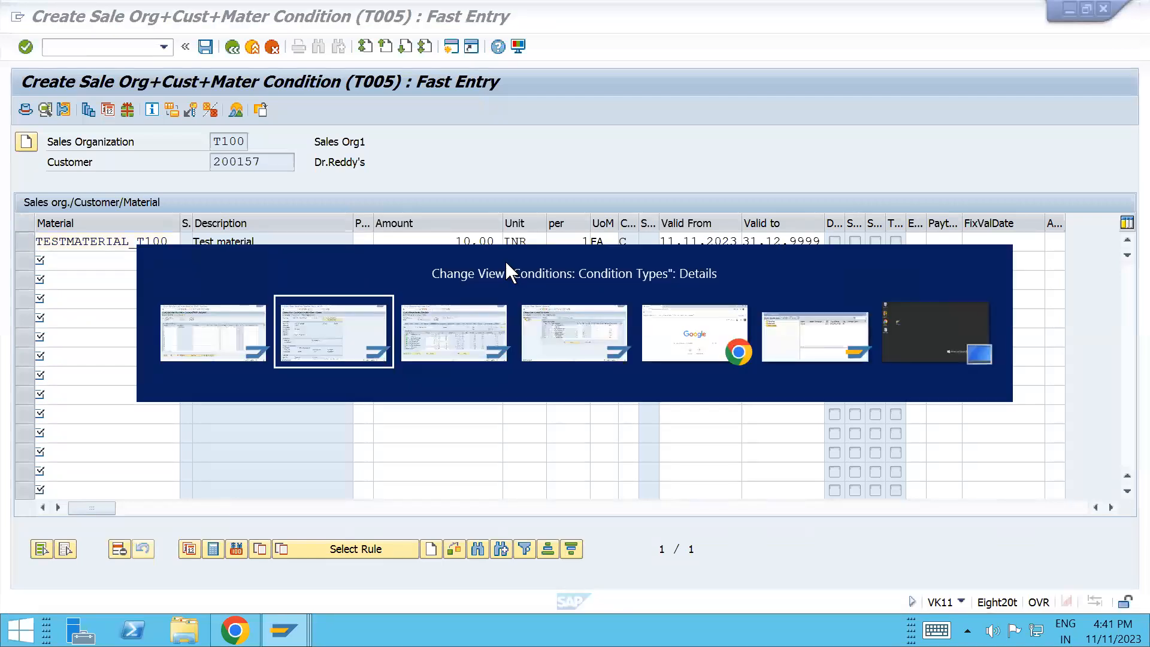
pyautogui.hotkey('ctrl', 's')
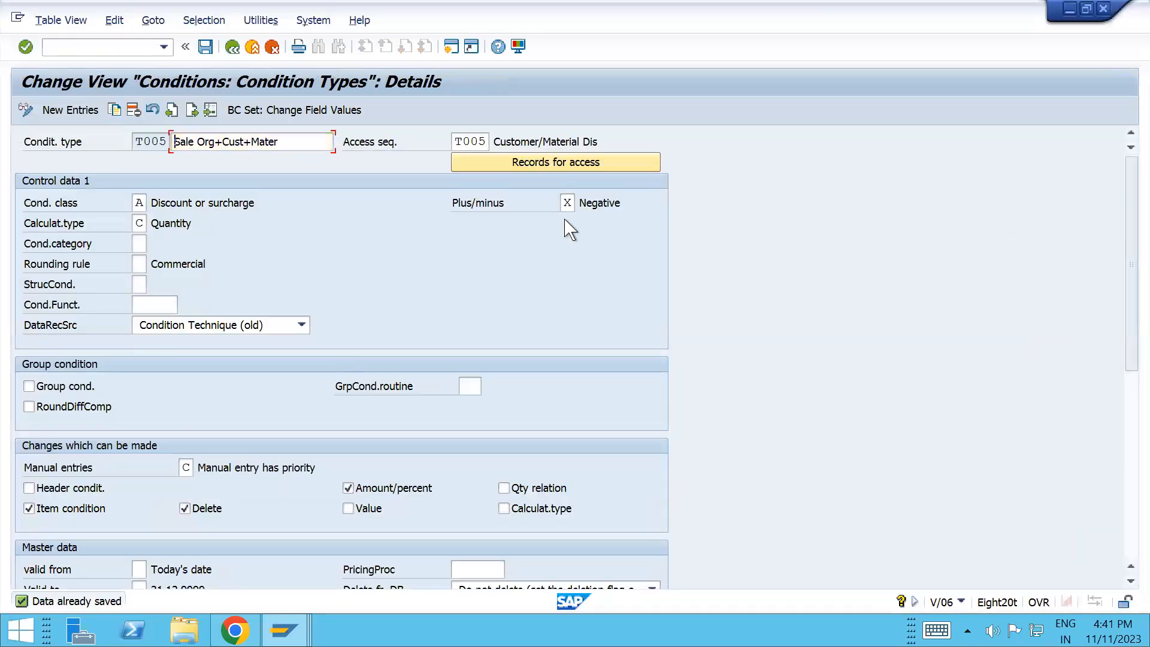
pyautogui.hotkey('alt', 'Tab')
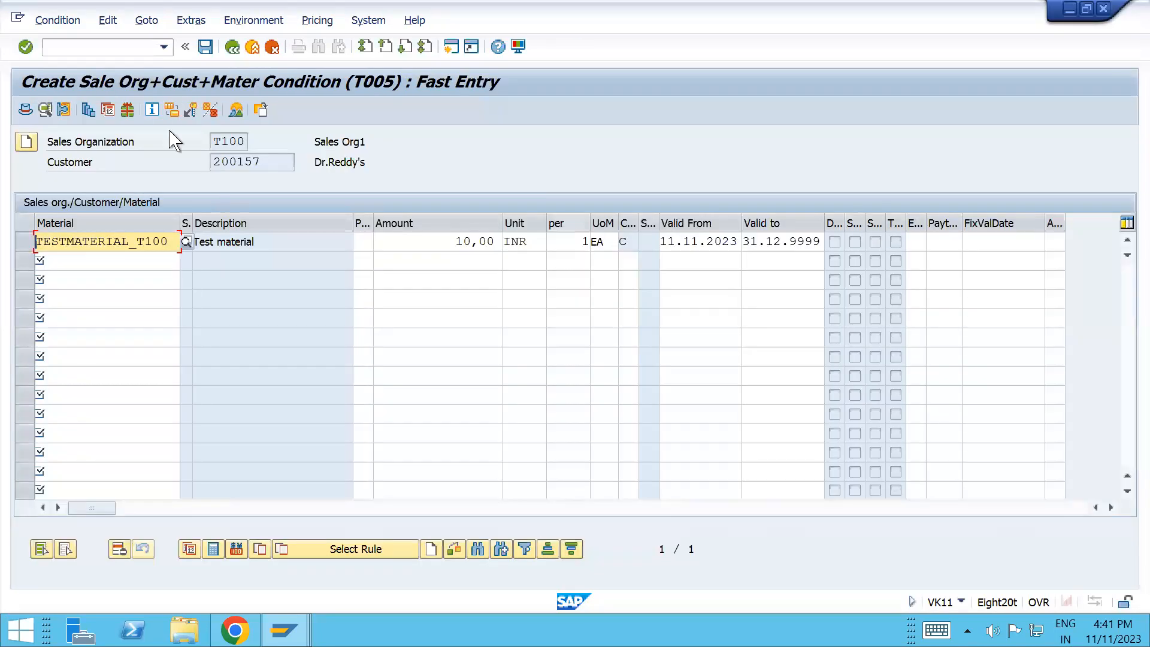
# - Restart transaction VK11 and open an empty fast entry for condition type T005
pyautogui.click(88, 48)
pyautogui.write('/nvk11')
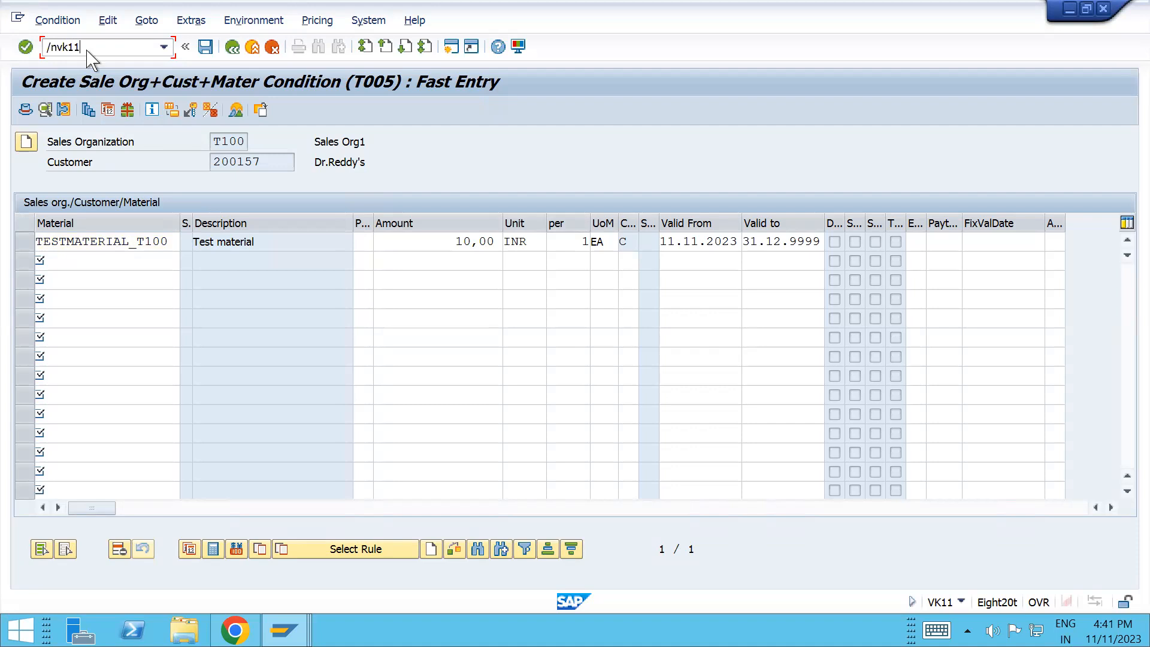
pyautogui.press('Return')
pyautogui.press('Return')
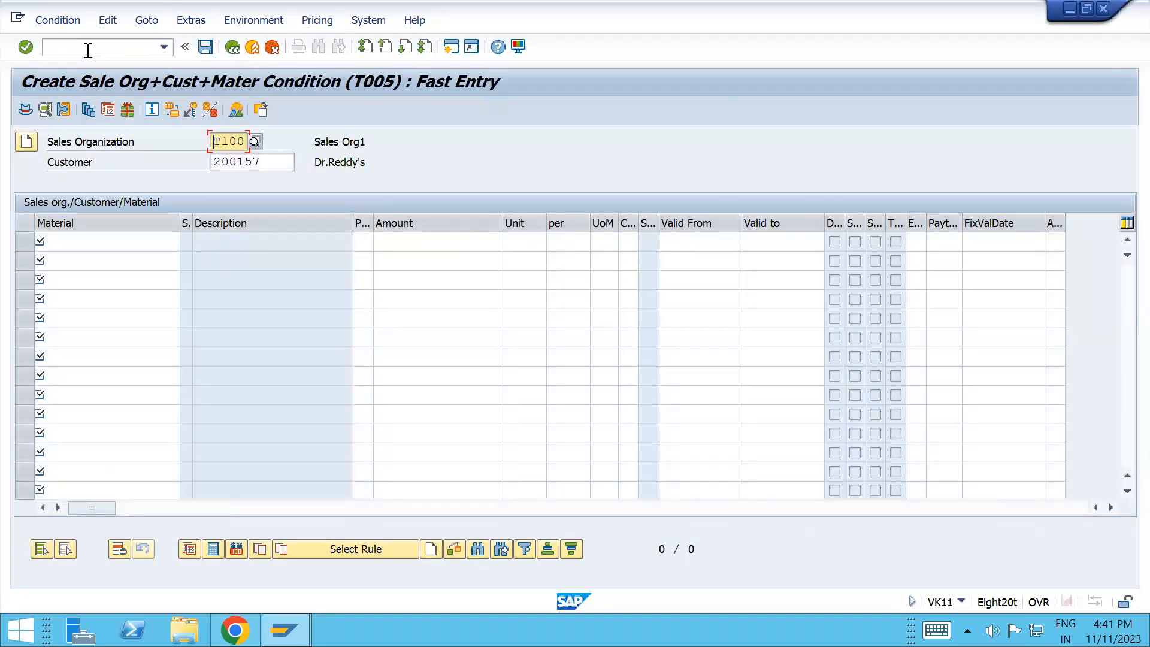
# - Save a new T005 condition record for TESTMATERIAL_T100 with an amount of 10, accepting the deletion of the overlapping condition
pyautogui.press('Tab')
pyautogui.press('Tab')
pyautogui.press('Tab')
pyautogui.press('Down')
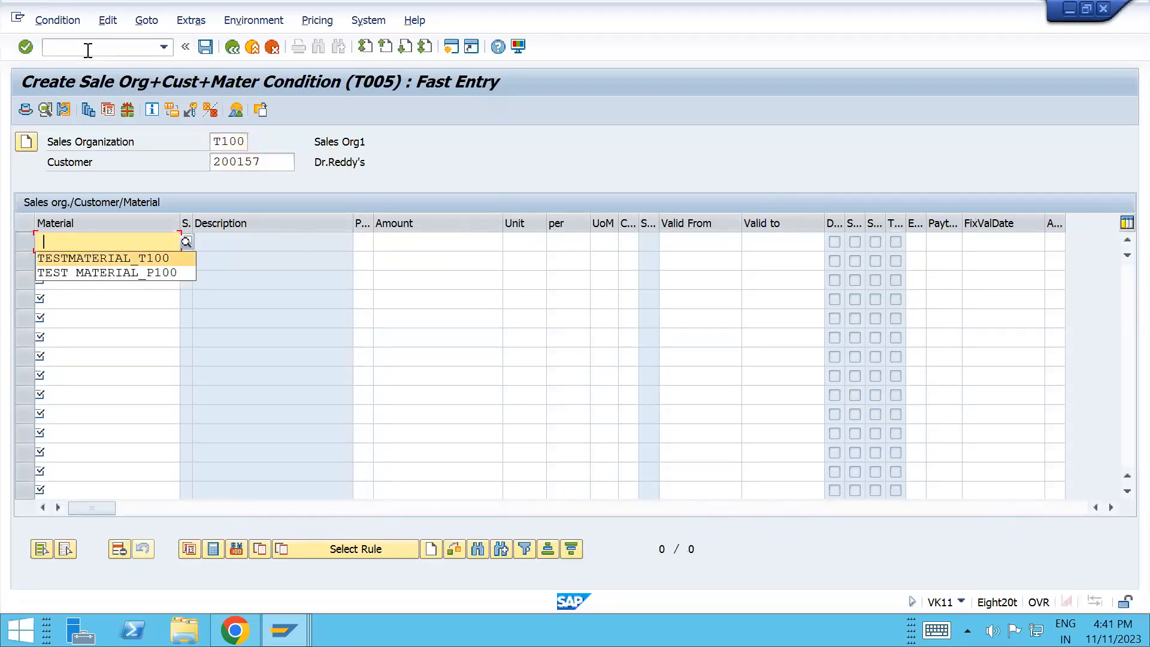
pyautogui.press('Tab')
pyautogui.press('Tab')
pyautogui.write('10')
pyautogui.press('Return')
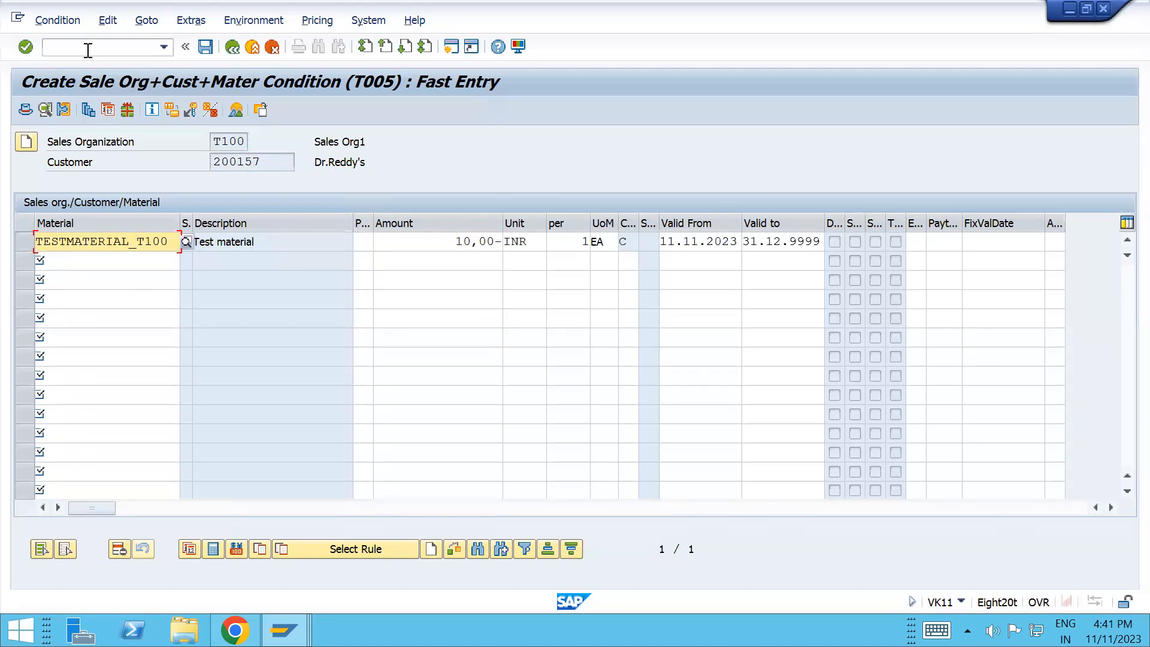
pyautogui.hotkey('ctrl', 's')
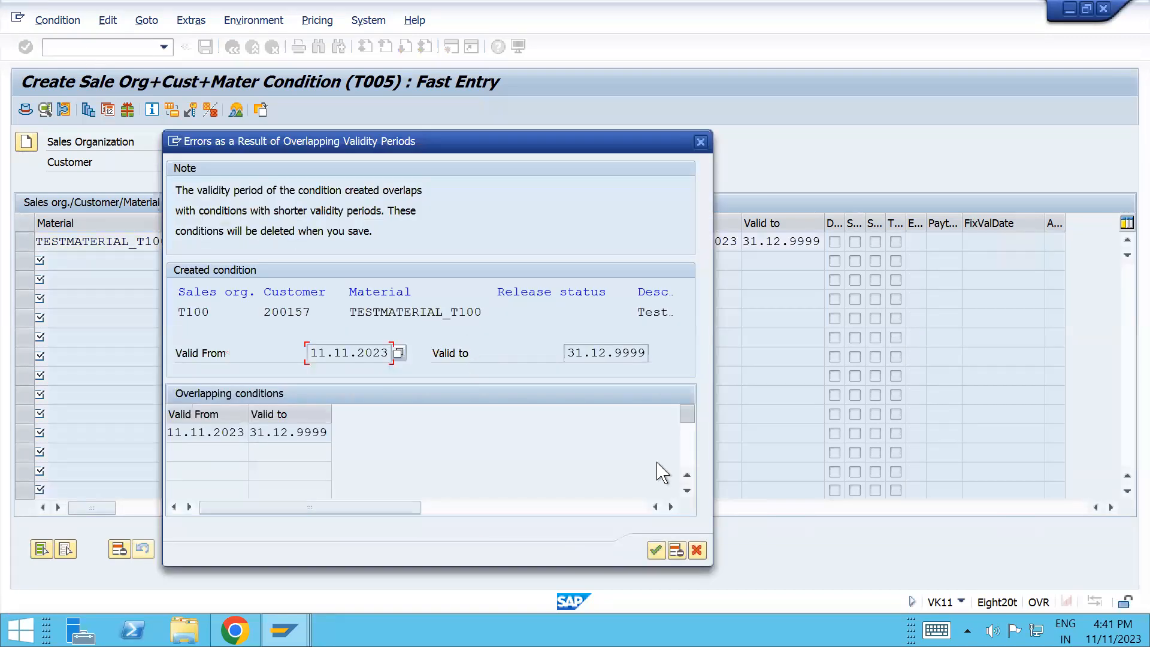
pyautogui.click(655, 549)
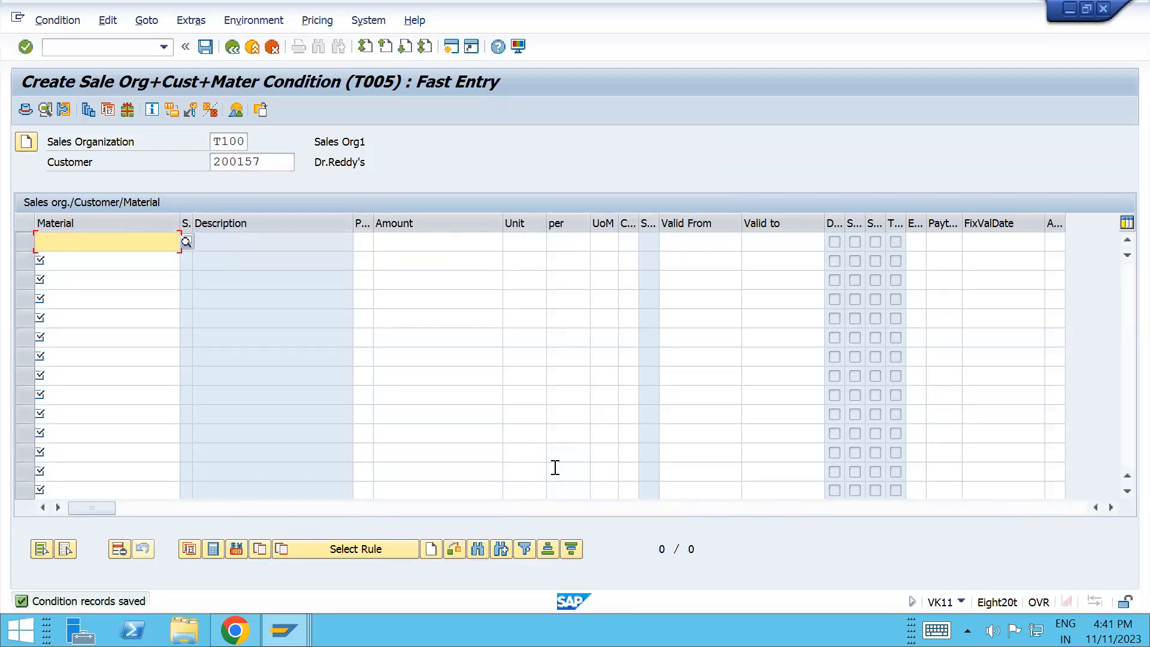
# - Examine the calculation types available for condition type T005, from Percentage to Gross weight, and return to the sales order's item conditions
pyautogui.hotkey('alt', 'Tab')
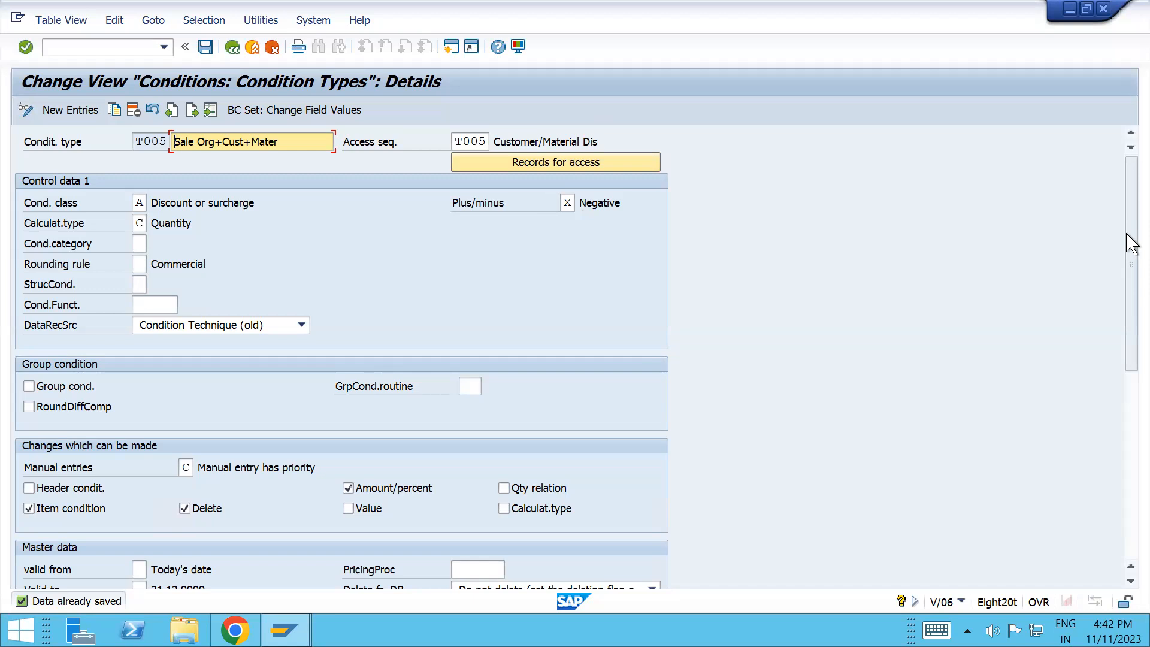
pyautogui.moveTo(1131, 243); pyautogui.dragTo(1130, 285)
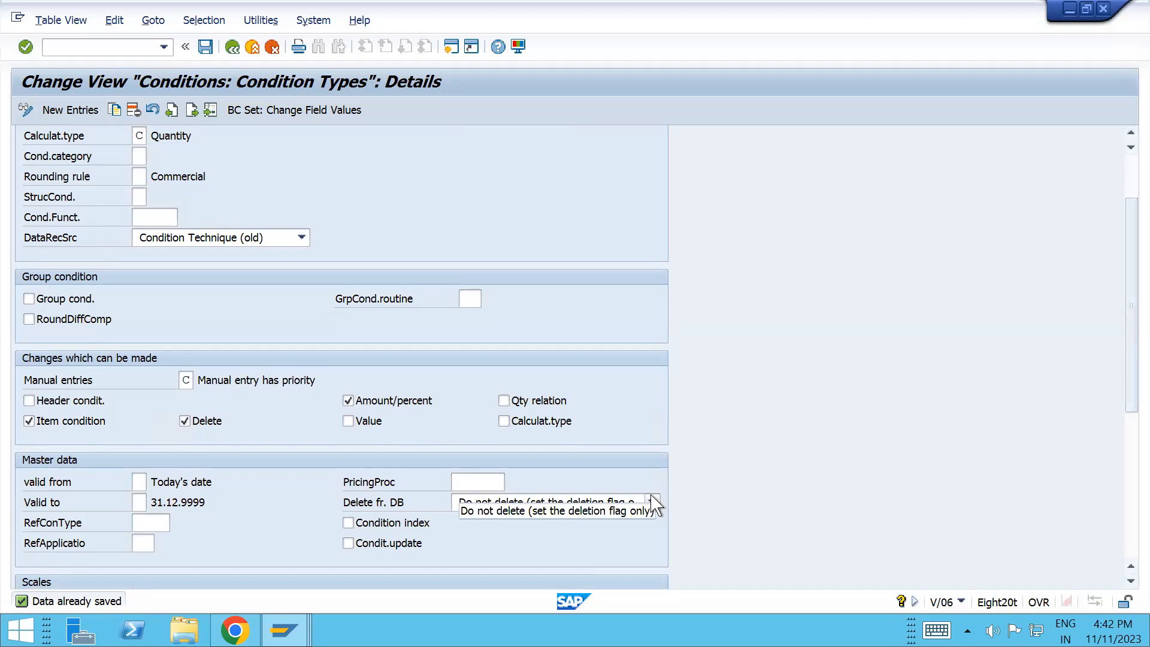
pyautogui.click(1127, 166)
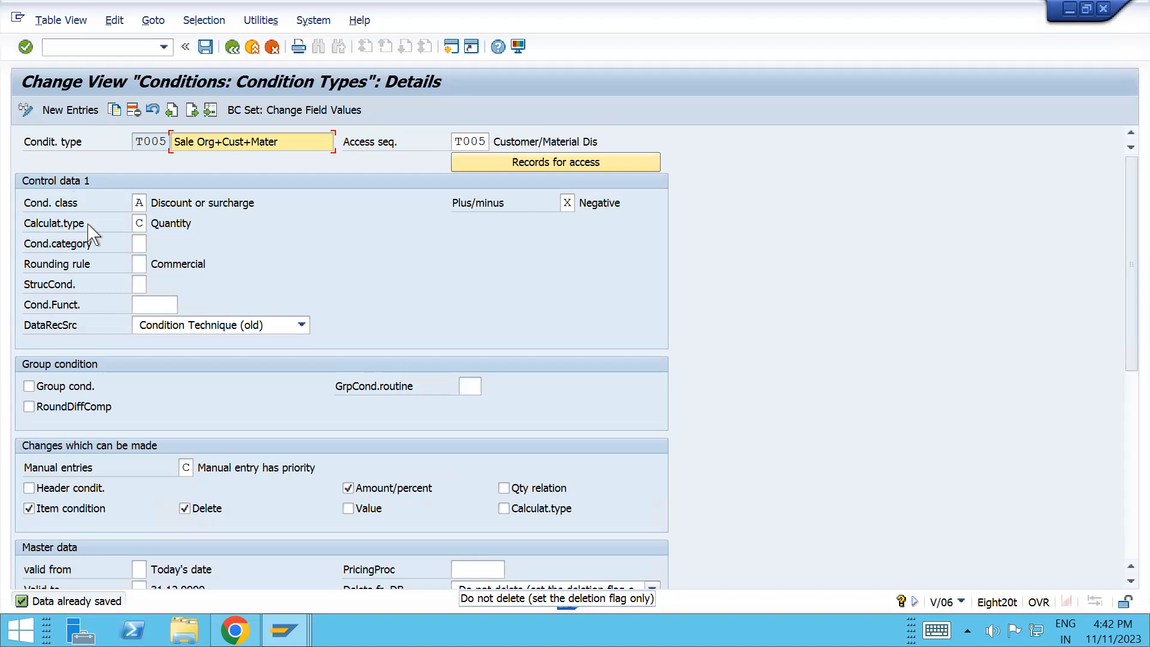
pyautogui.click(137, 222)
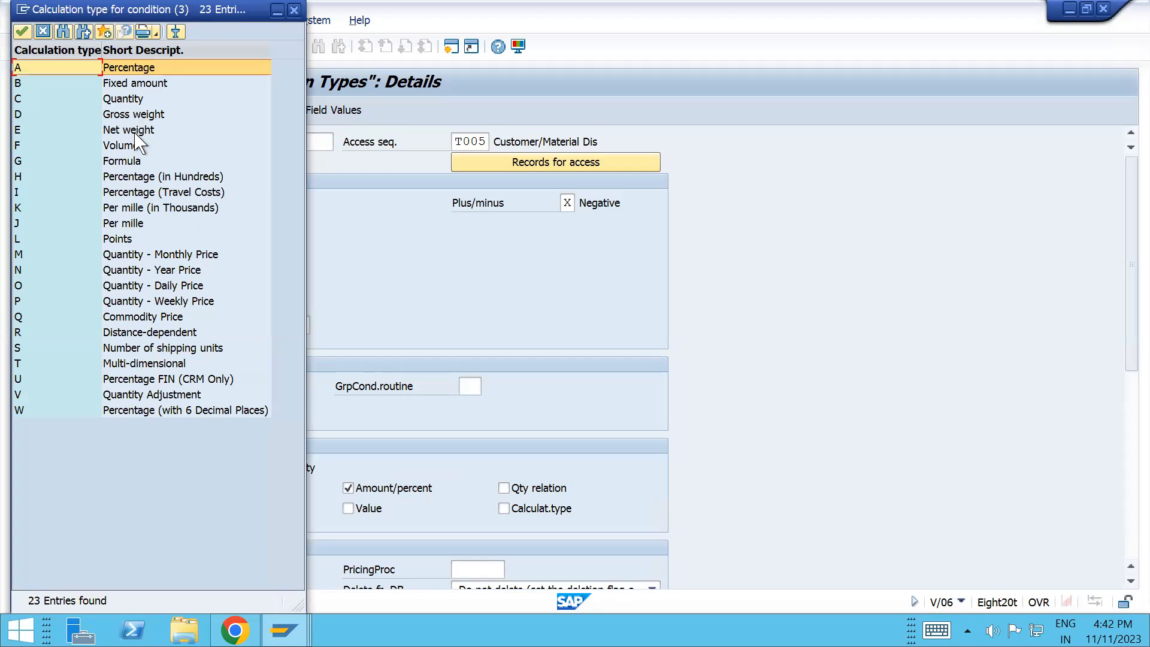
pyautogui.moveTo(219, 15); pyautogui.dragTo(523, 158)
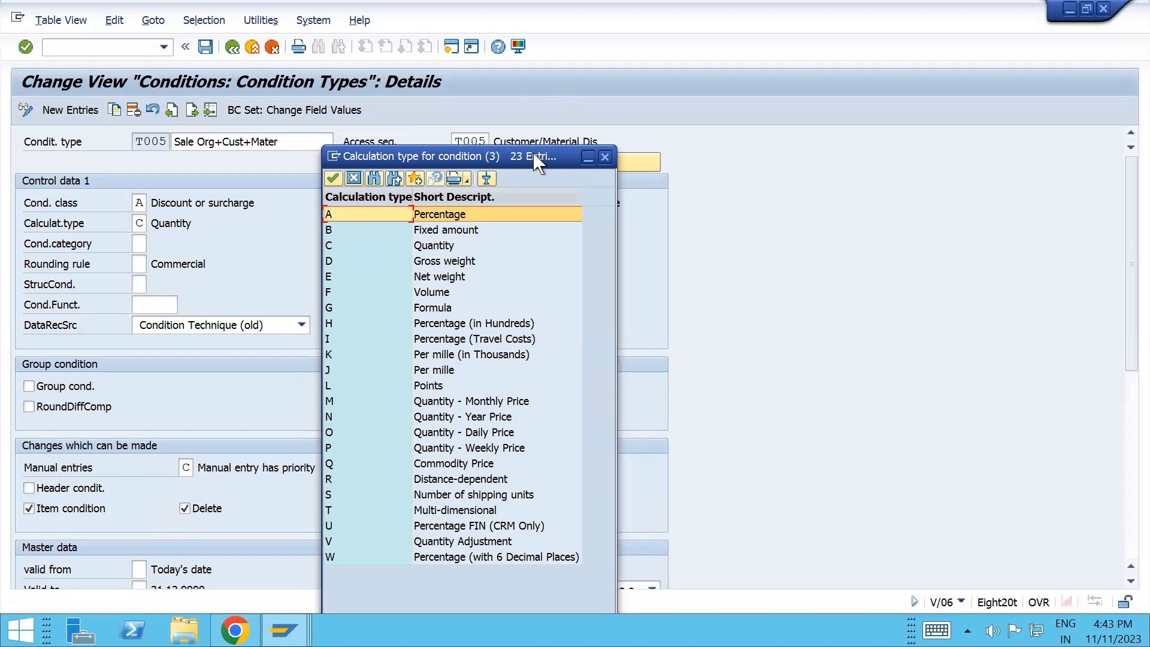
pyautogui.moveTo(536, 156); pyautogui.dragTo(750, 122)
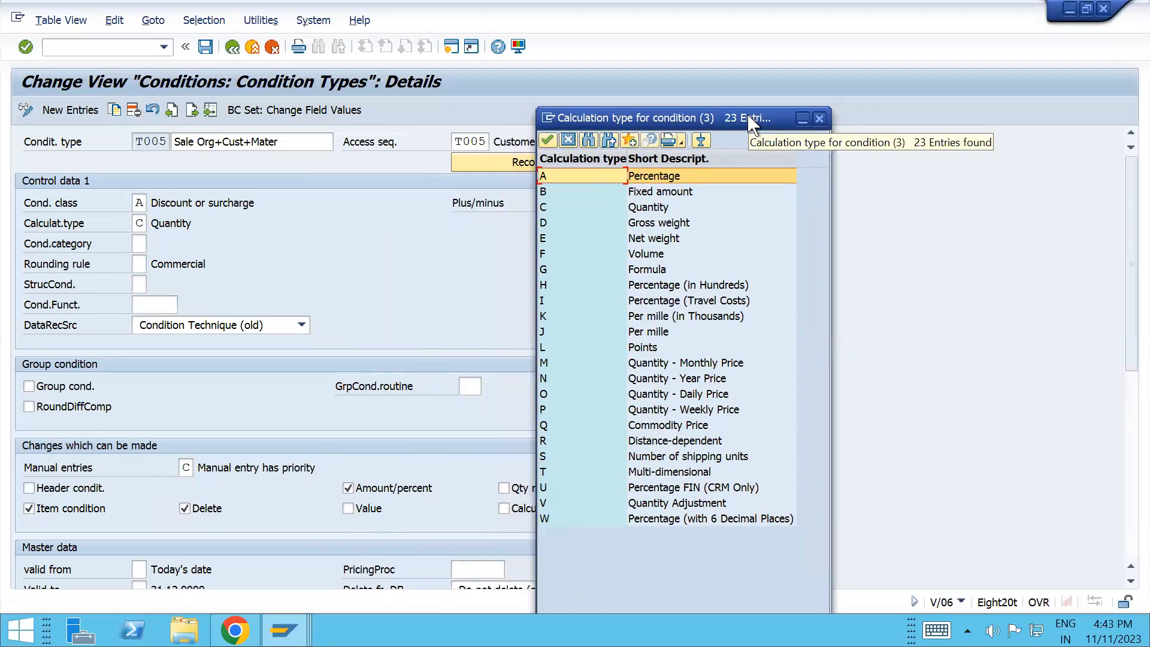
pyautogui.click(582, 190)
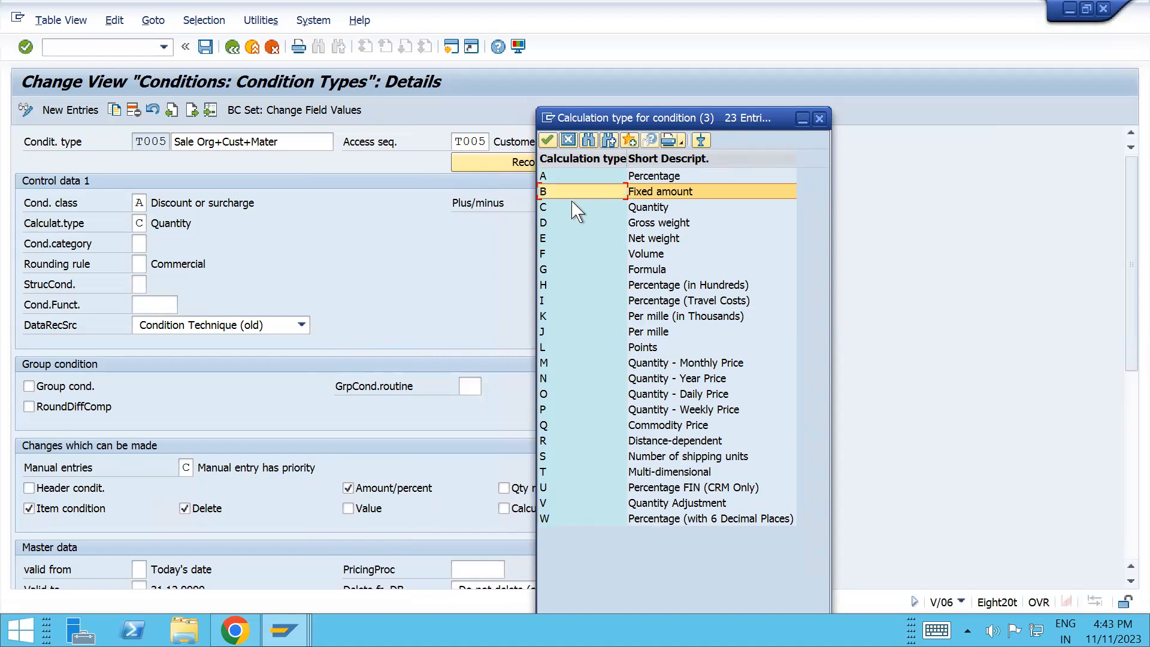
pyautogui.click(576, 207)
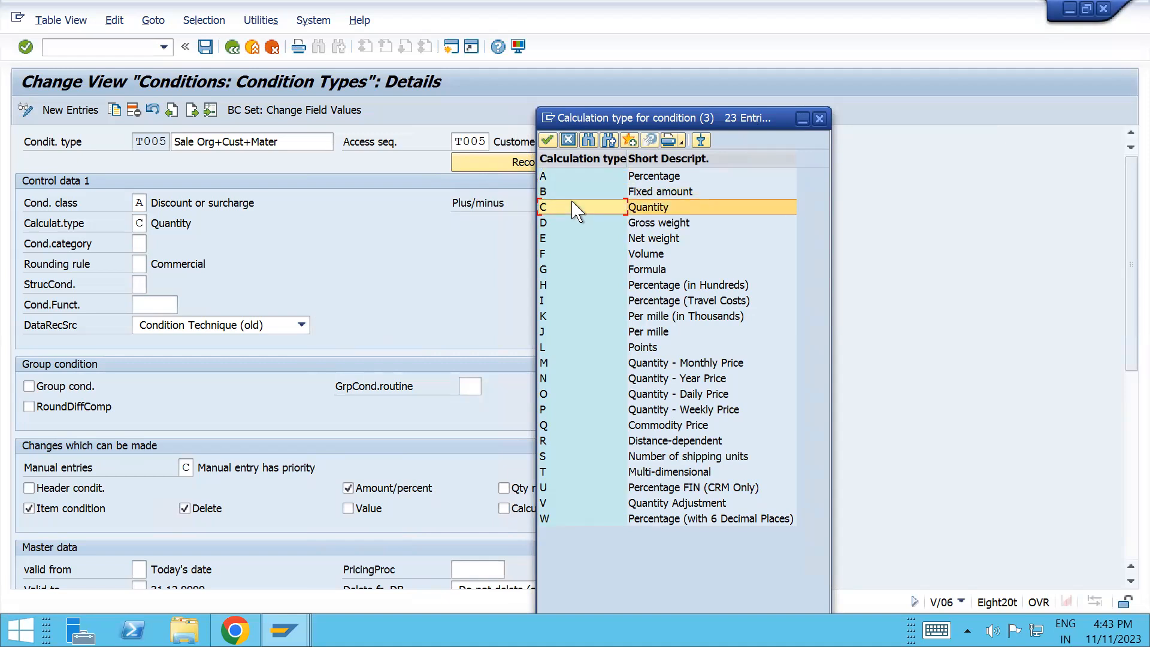
pyautogui.click(569, 228)
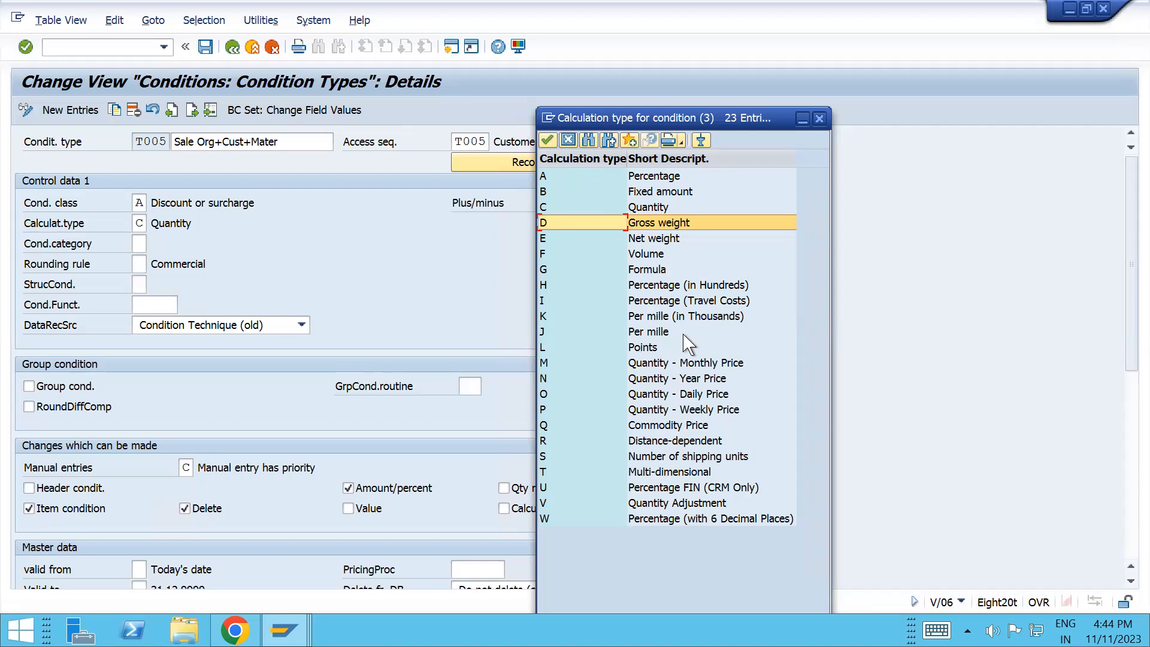
pyautogui.hotkey('alt', 'Tab')
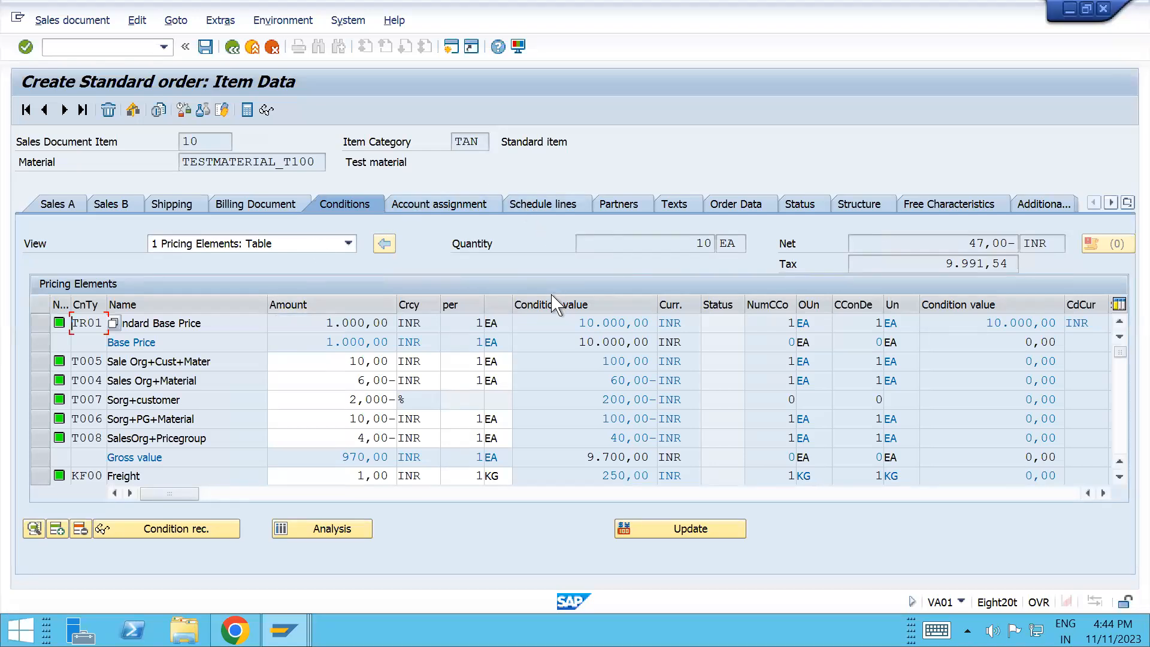
# - Compare the percentage amount of condition type T007 with its condition value in the sales order's pricing elements
pyautogui.click(346, 406)
pyautogui.moveTo(347, 402); pyautogui.dragTo(400, 407)
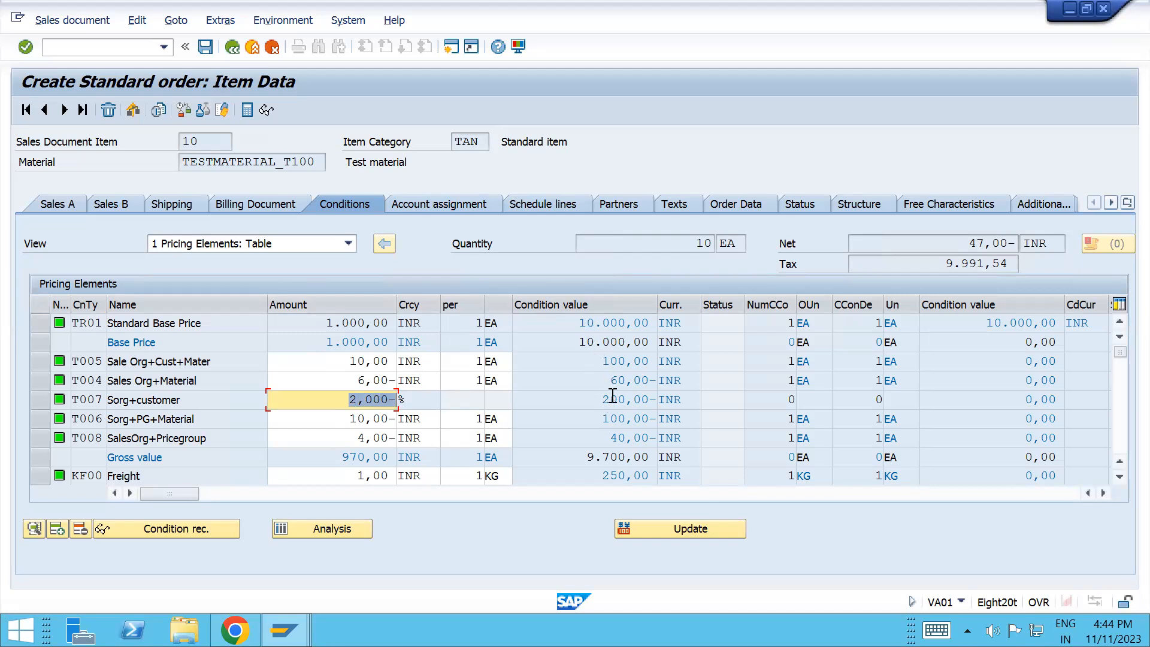
pyautogui.moveTo(602, 399); pyautogui.dragTo(657, 400)
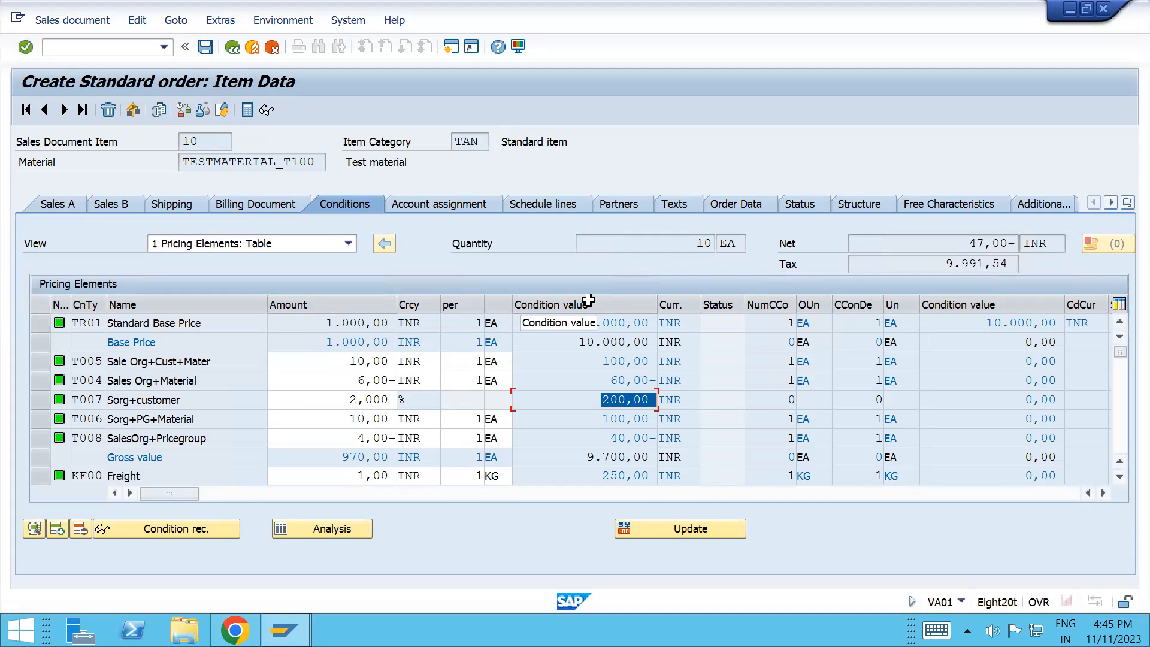
# - Return to condition type T005, examine the Quantity and Gross weight calculation types, and close the list without choosing one
pyautogui.hotkey('alt', 'Tab')
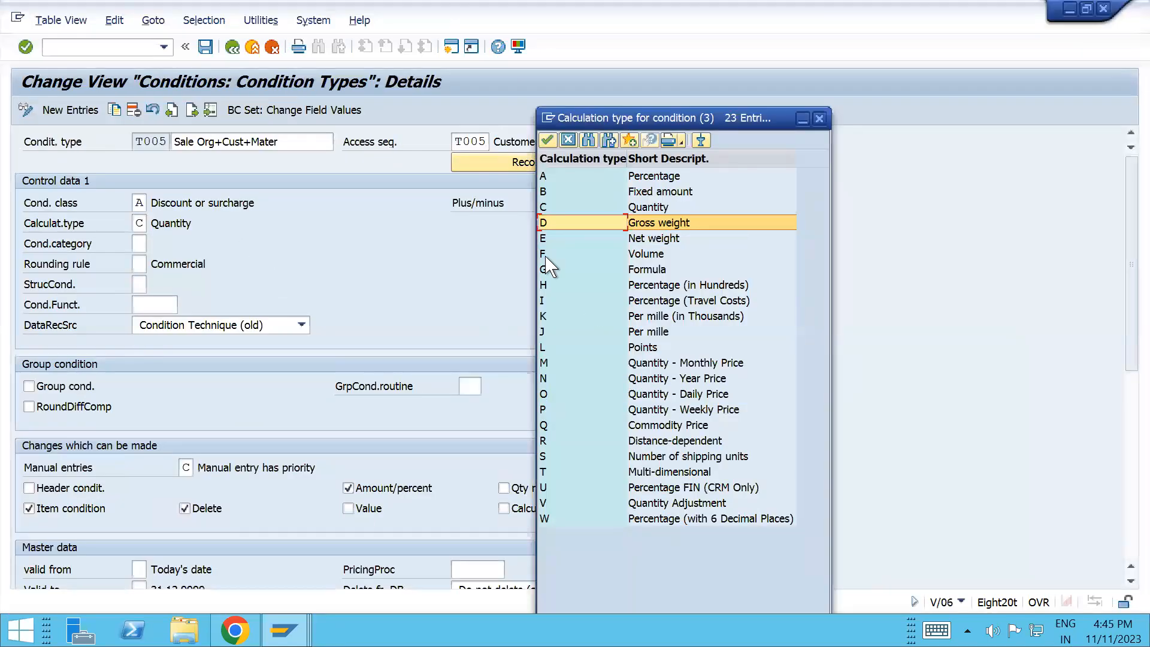
pyautogui.click(616, 209)
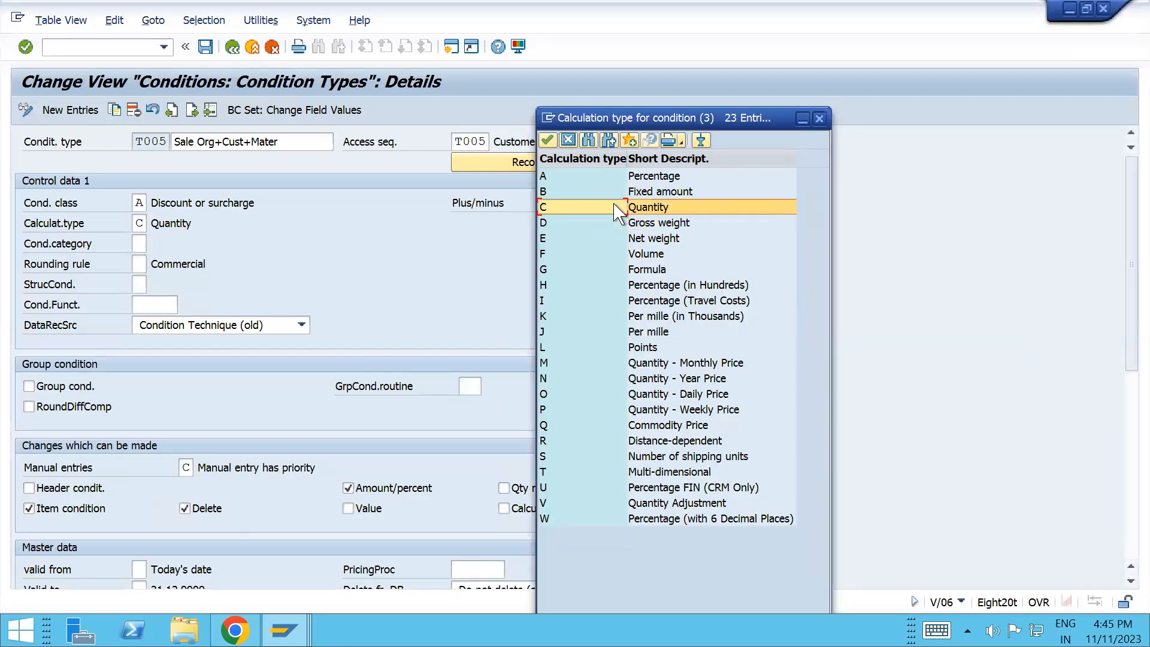
pyautogui.click(619, 224)
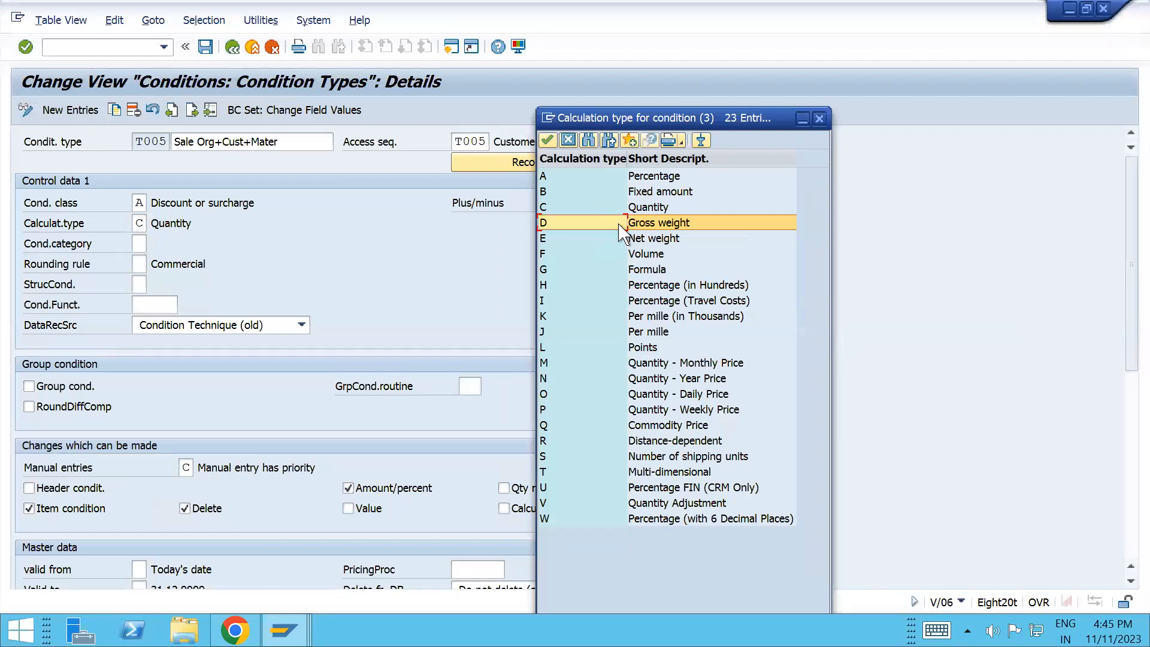
pyautogui.click(819, 119)
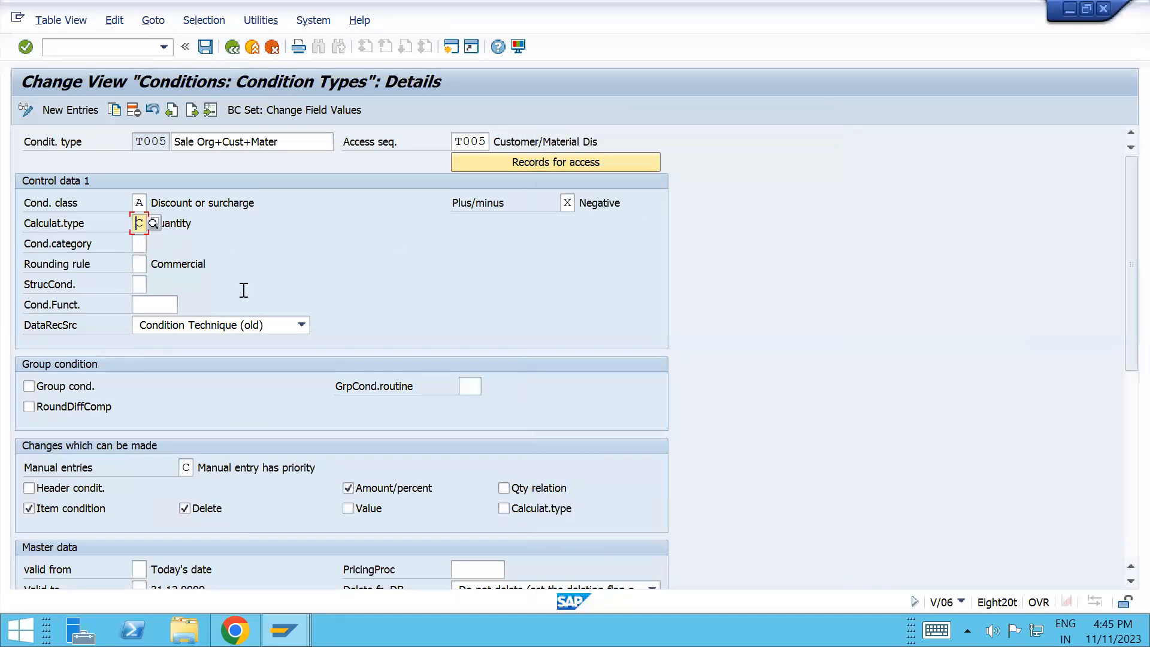
# - Examine the condition categories available for condition type T005 and close the list without choosing one
pyautogui.click(139, 244)
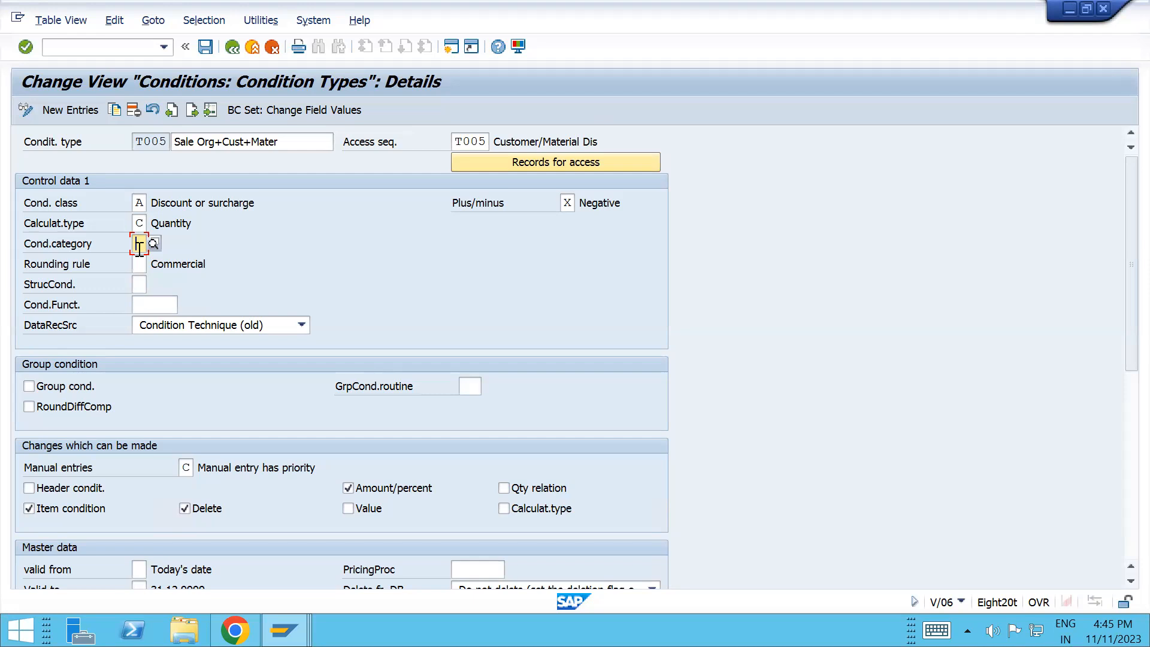
pyautogui.click(138, 203)
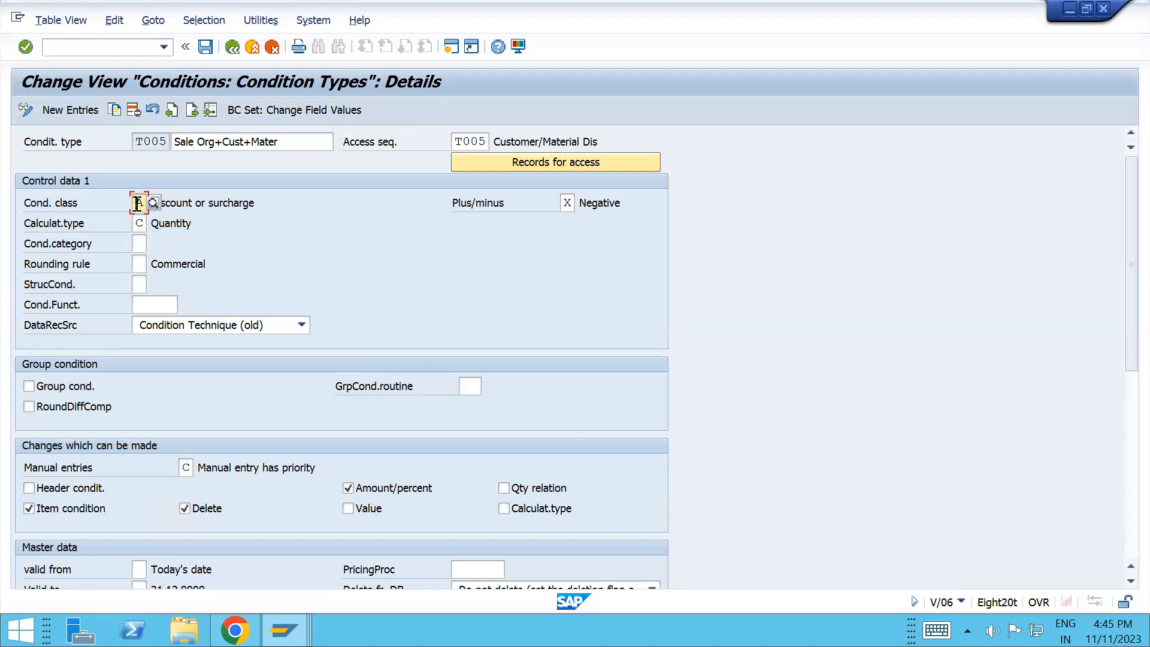
pyautogui.click(139, 243)
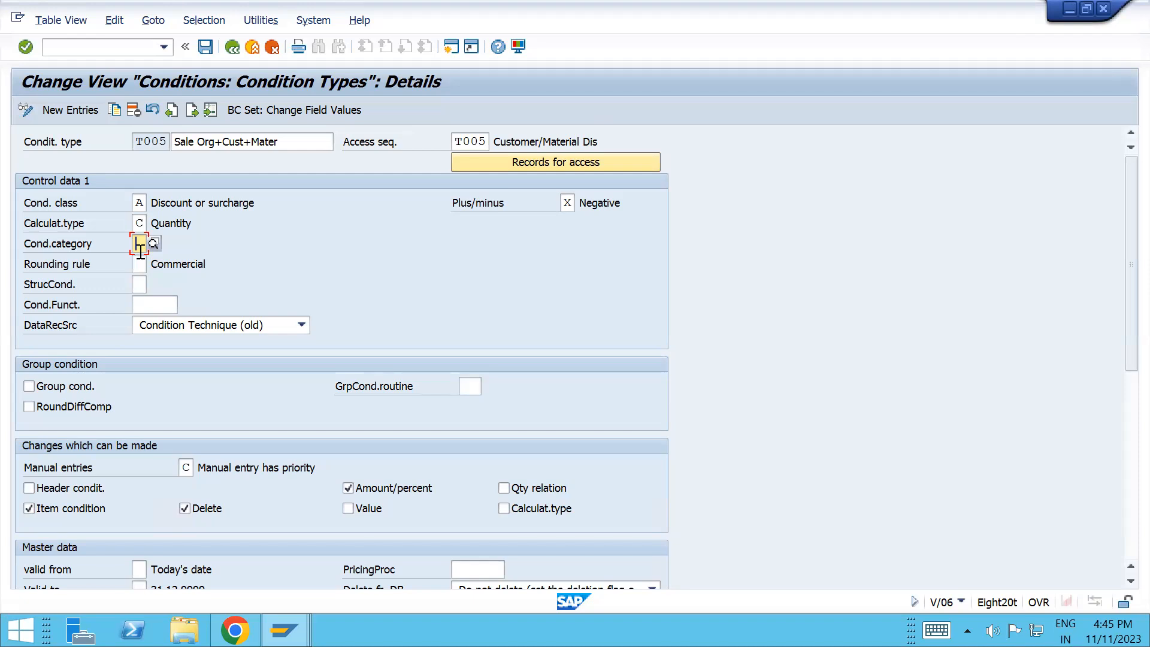
pyautogui.click(154, 243)
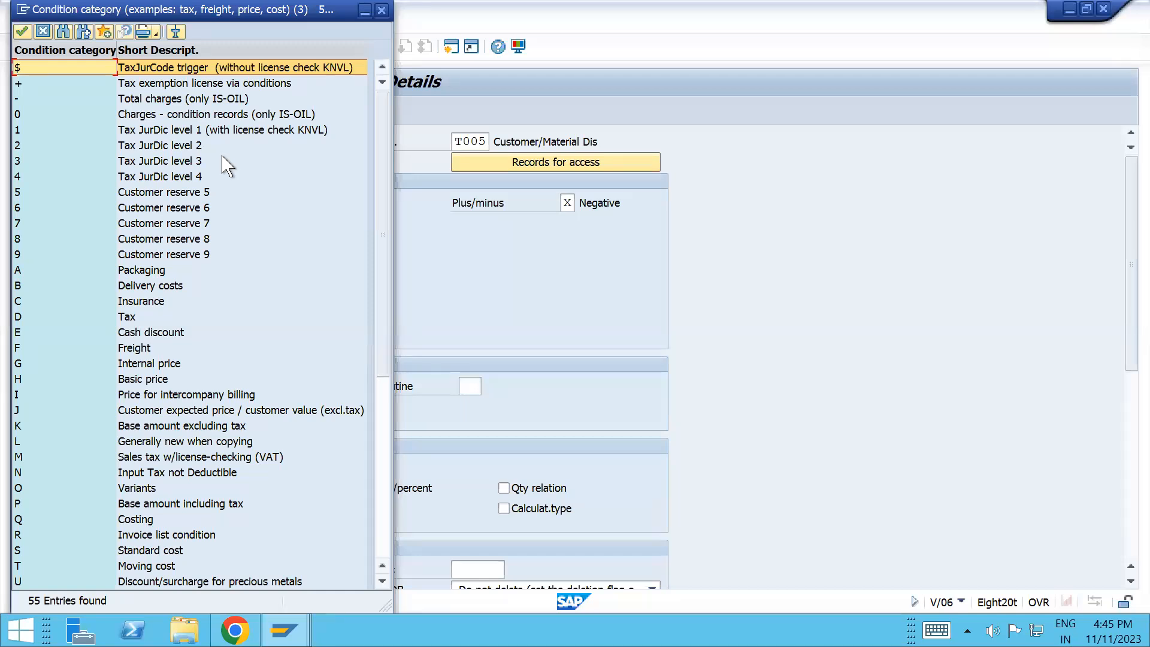
pyautogui.click(380, 10)
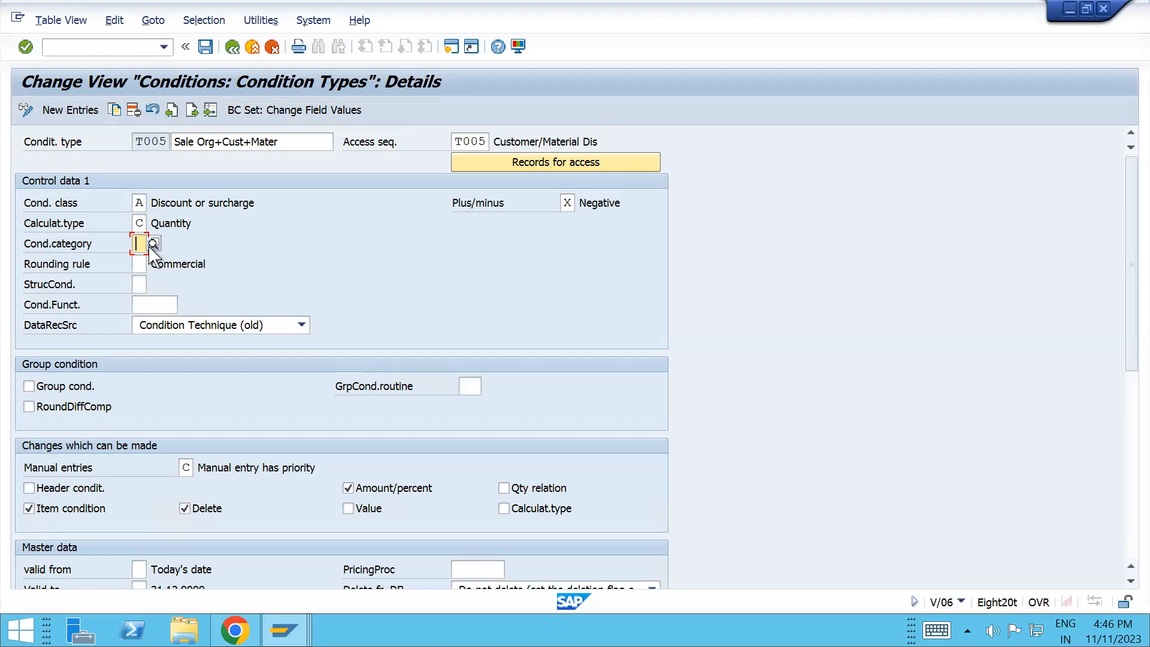
pyautogui.click(96, 51)
pyautogui.write('/oov')
pyautogui.click(139, 244)
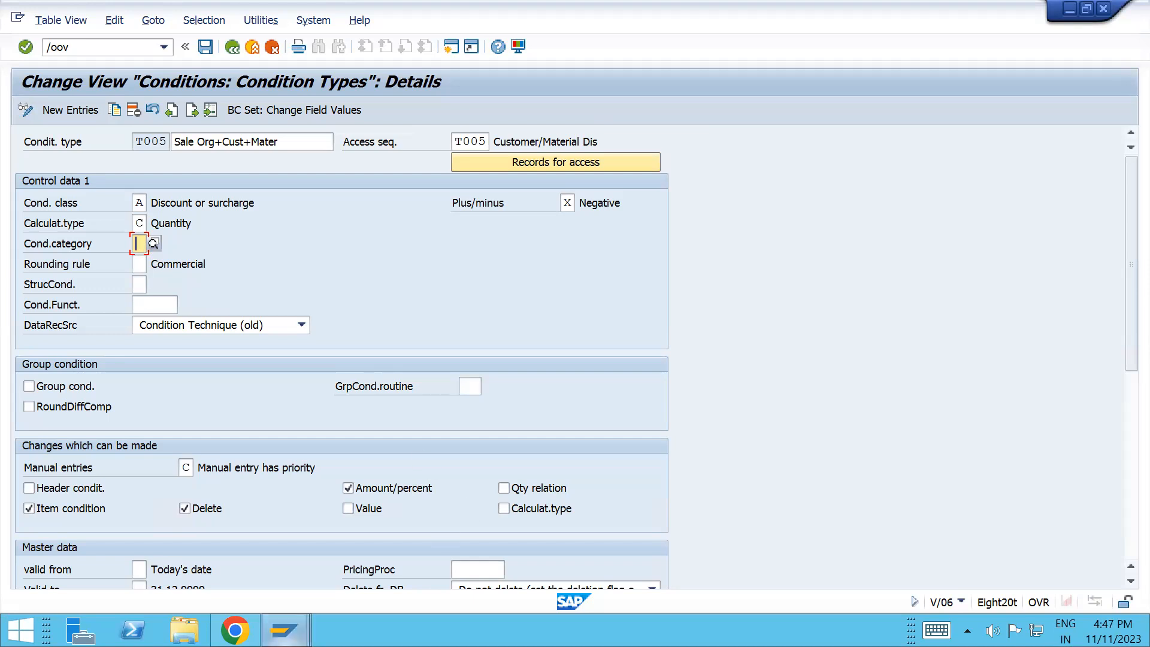
# - Switch to the session showing pricing procedure T10000 and start transaction VTFL there in its place
pyautogui.moveTo(287, 630)
pyautogui.click(886, 542)
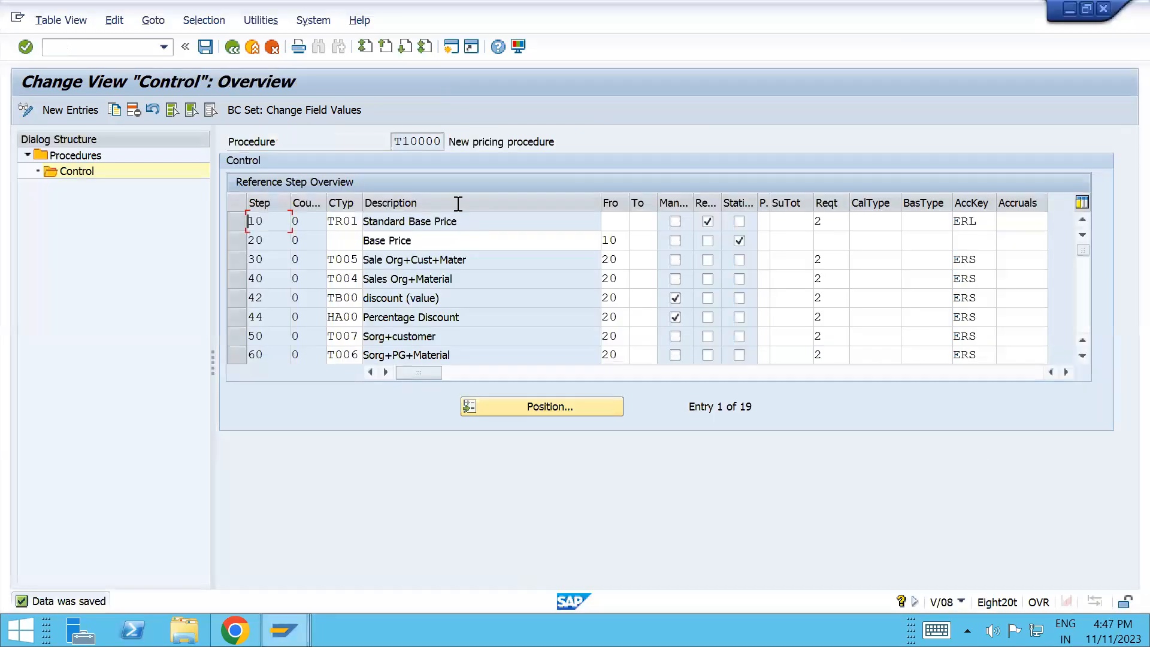
pyautogui.click(120, 53)
pyautogui.write('/nvtfl')
pyautogui.press('Return')
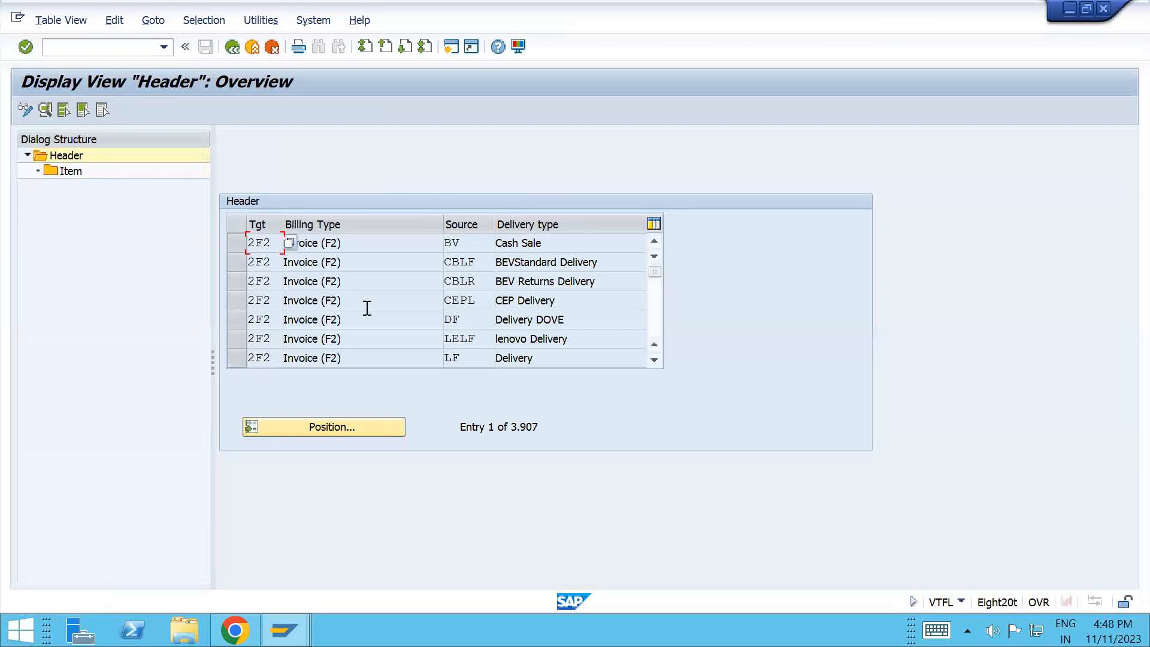
# - Position the copy control header list on billing type F2 and delivery type LF
pyautogui.click(331, 425)
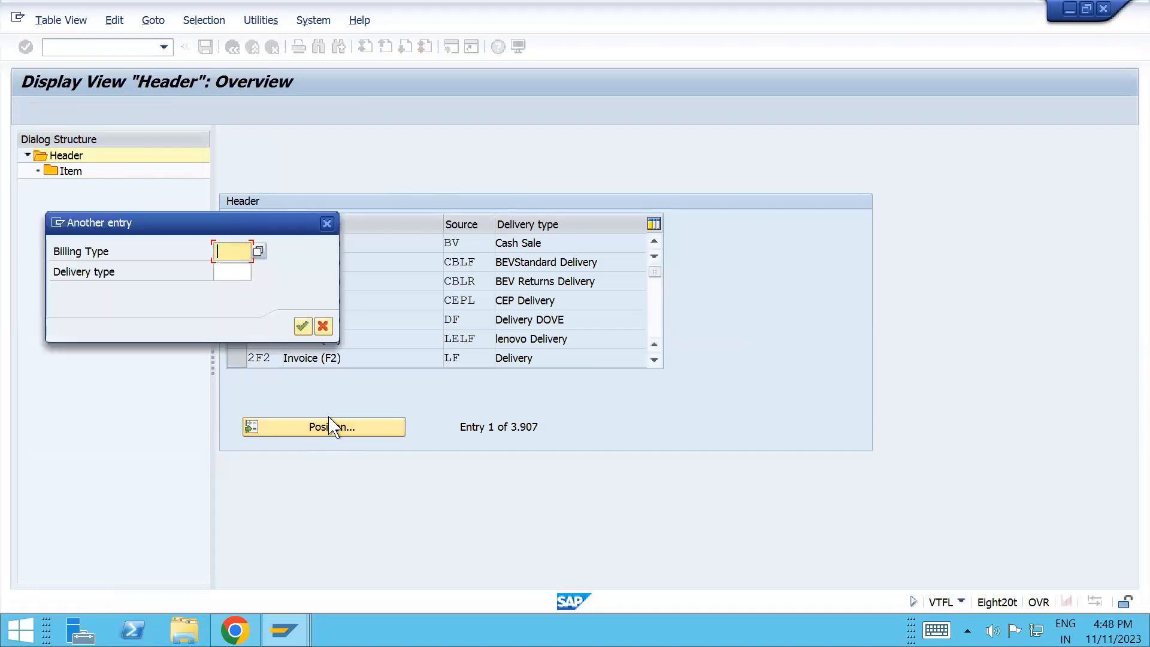
pyautogui.write('f2')
pyautogui.press('Tab')
pyautogui.write('Le')
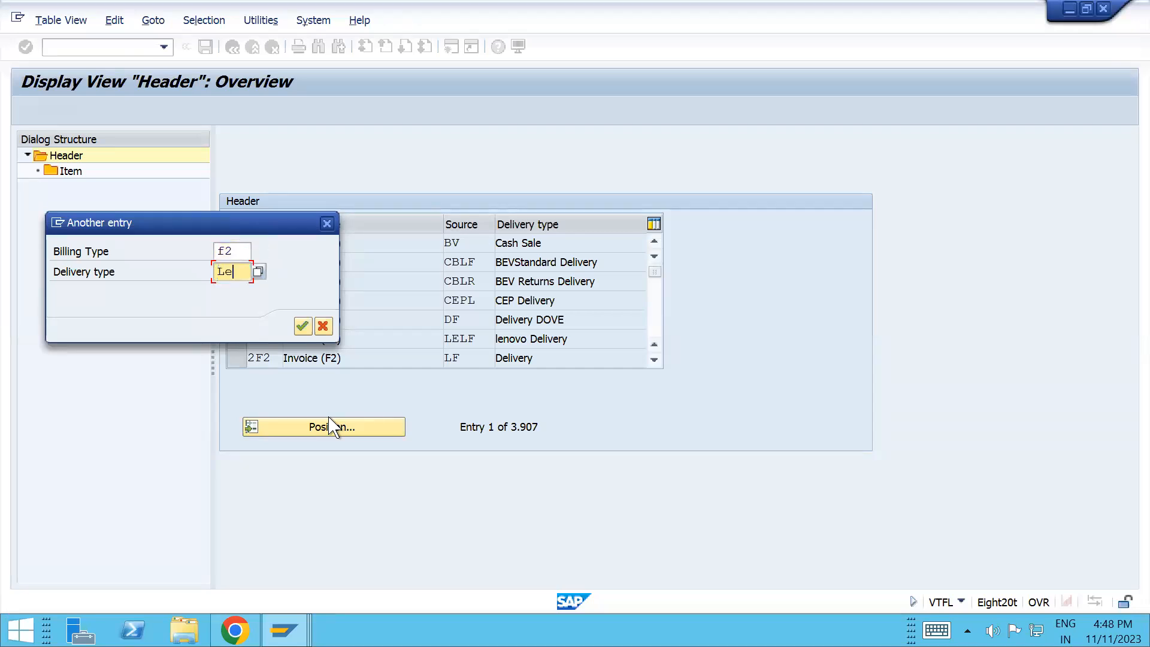
pyautogui.press('BackSpace')
pyautogui.write('F')
pyautogui.press('Return')
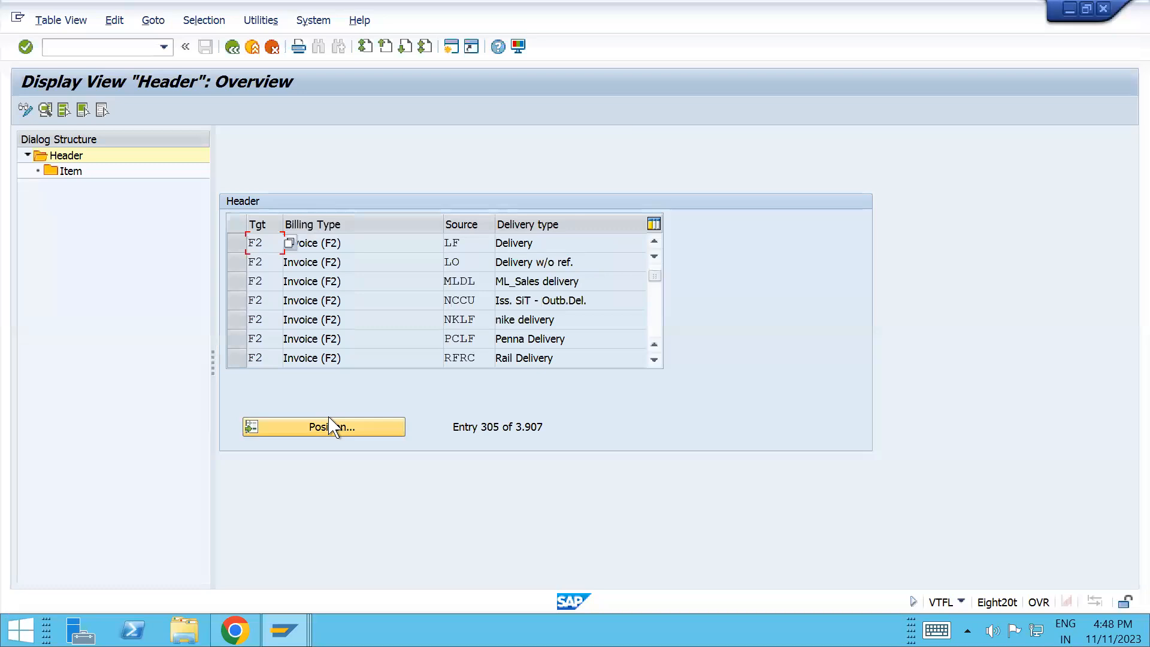
# - Open the item-level copy control for billing type F2 from delivery type LF and display the details of item category TAN
pyautogui.click(236, 242)
pyautogui.doubleClick(73, 173)
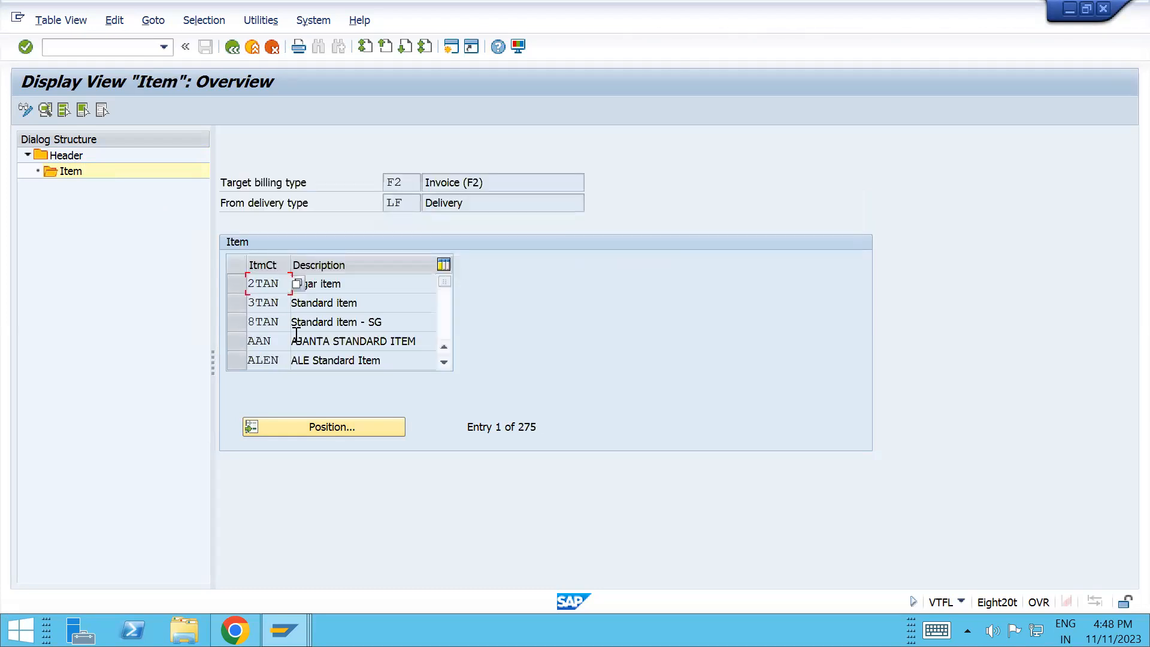
pyautogui.click(346, 425)
pyautogui.write('ta')
pyautogui.press('BackSpace')
pyautogui.write('n')
pyautogui.press('Return')
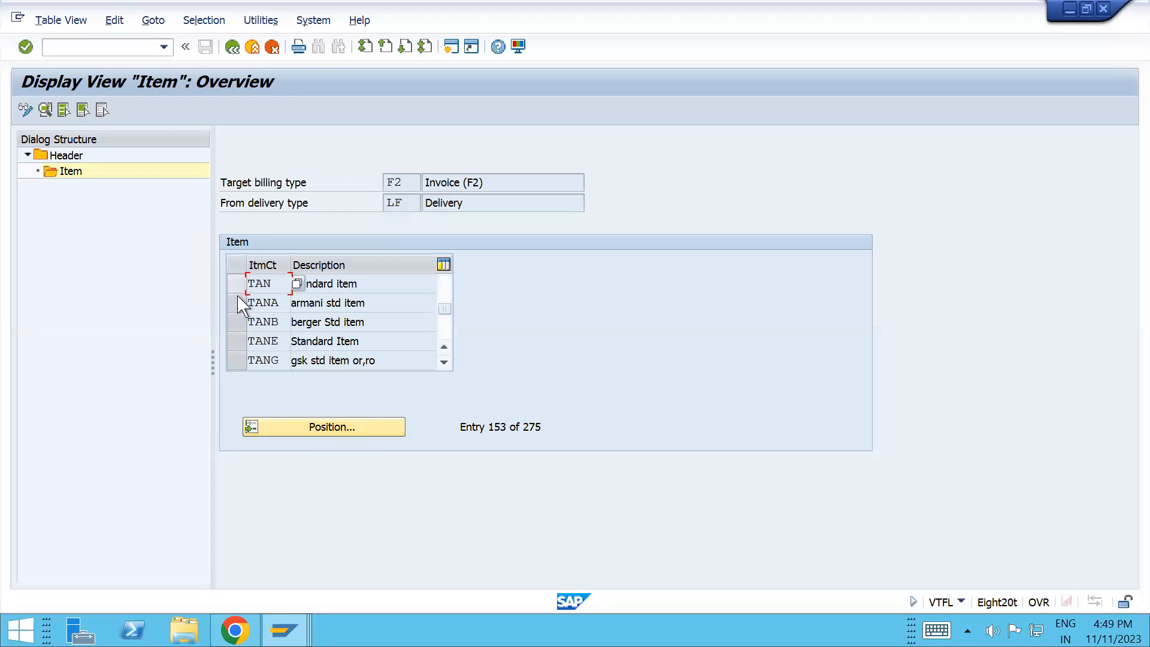
pyautogui.click(237, 284)
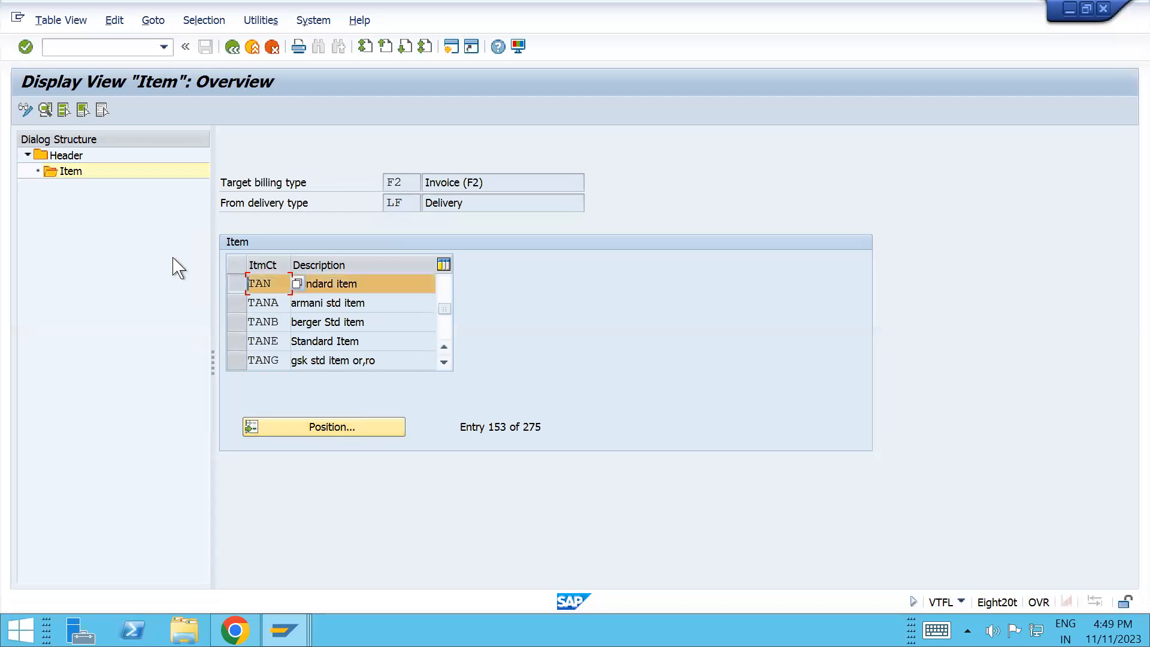
pyautogui.click(46, 111)
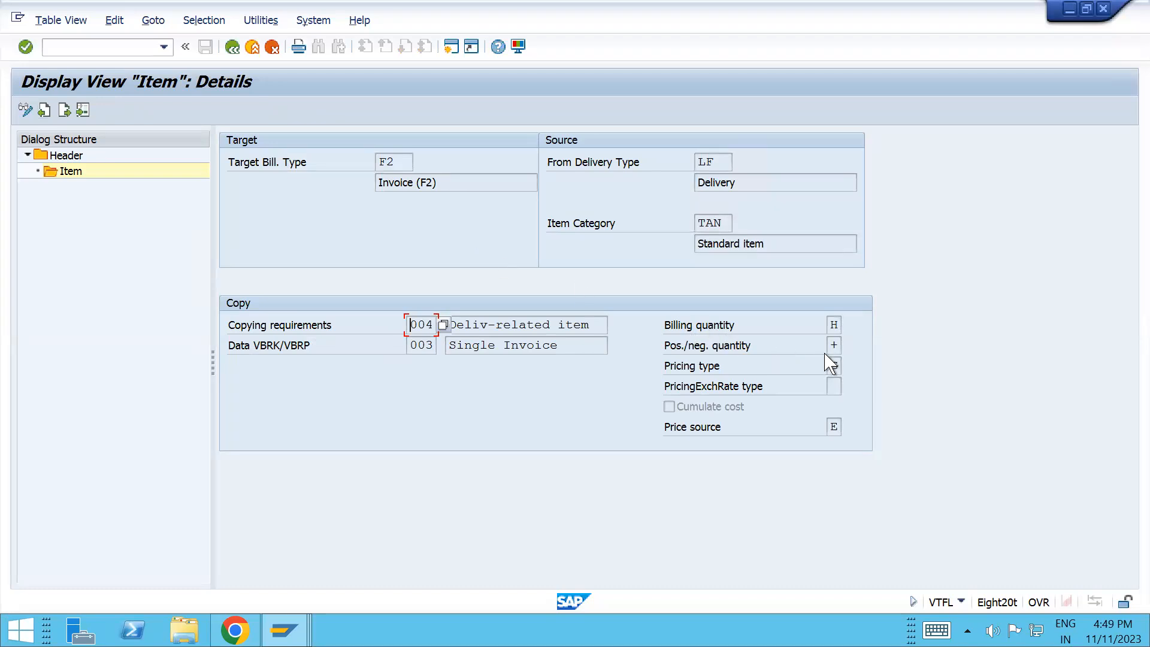
# - Examine the pricing types available for item category TAN, especially G for taxes, H for freight and I for rebates
pyautogui.click(832, 366)
pyautogui.click(848, 365)
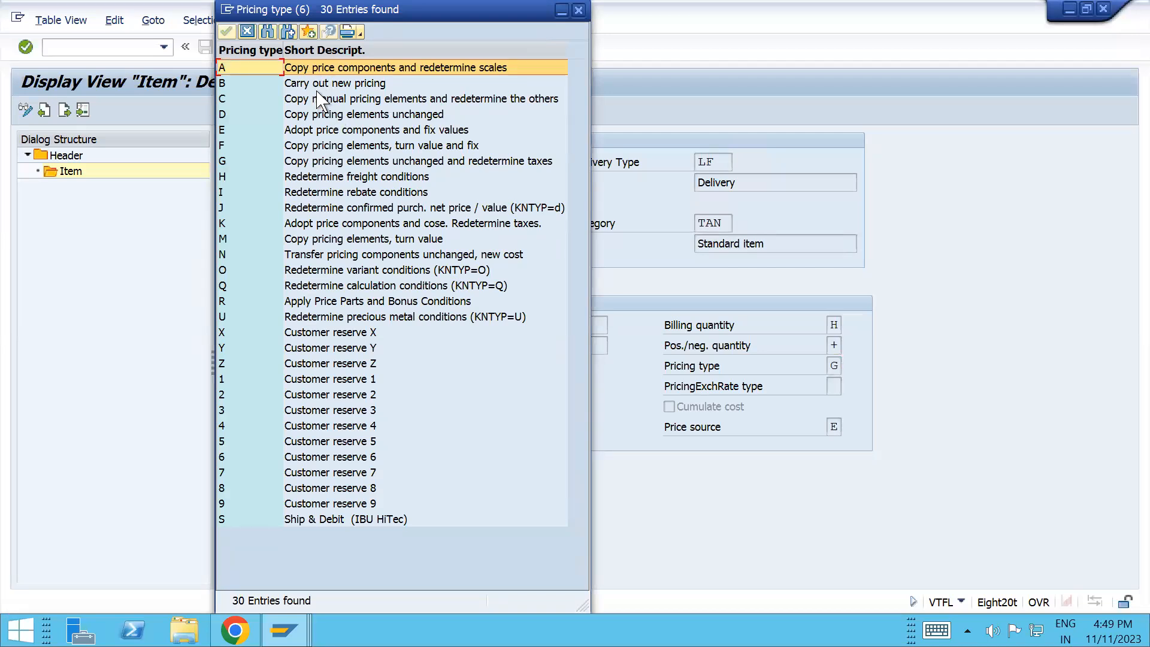
pyautogui.moveTo(427, 8); pyautogui.dragTo(697, 68)
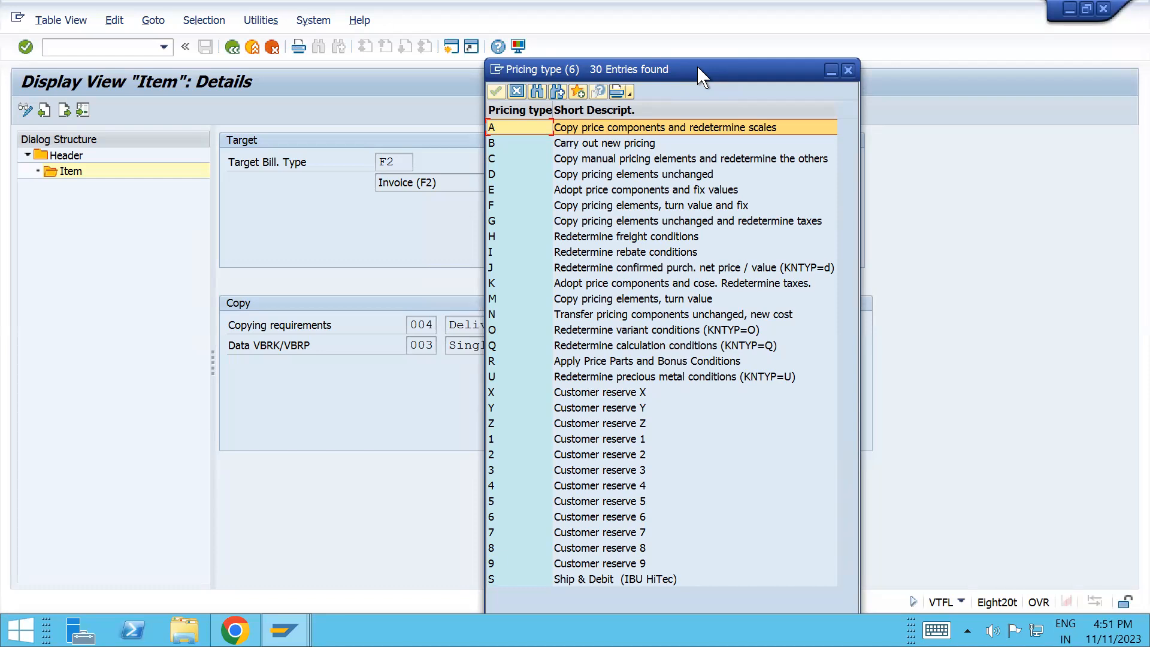
pyautogui.moveTo(688, 65); pyautogui.dragTo(935, 81)
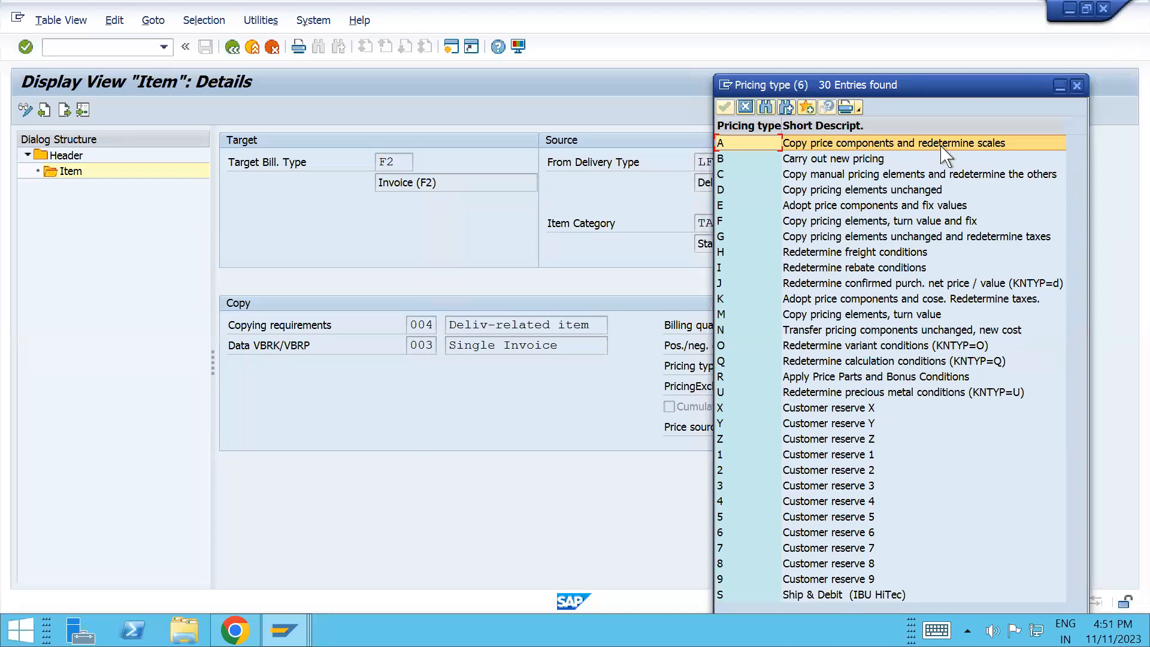
pyautogui.moveTo(885, 89); pyautogui.dragTo(629, 111)
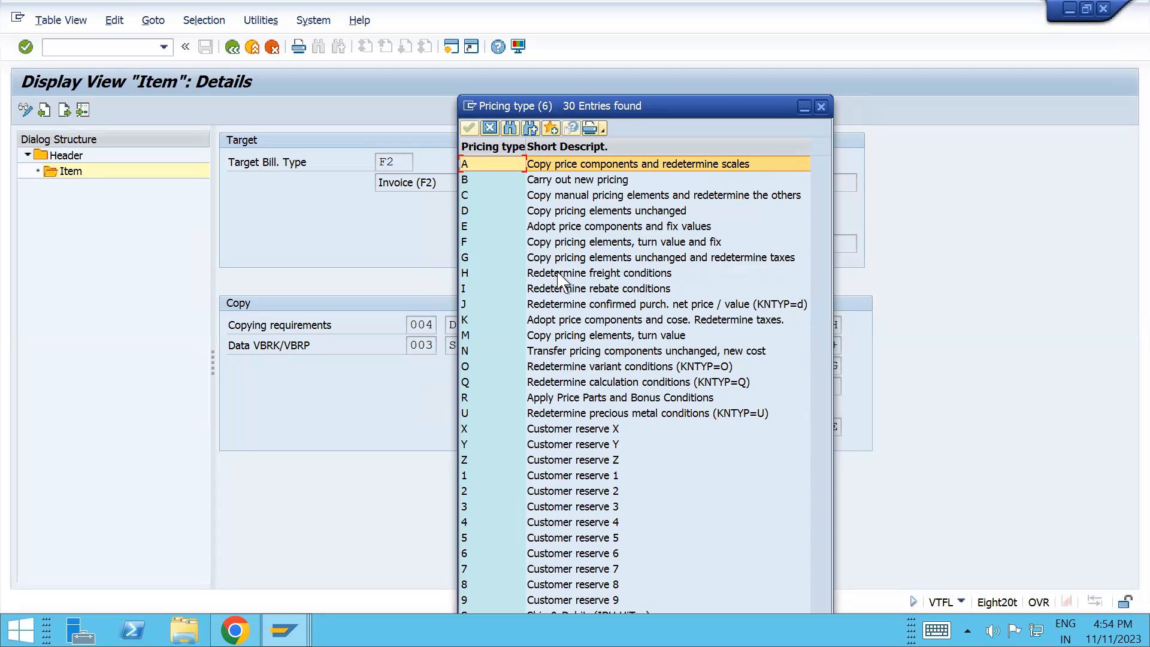
pyautogui.click(479, 259)
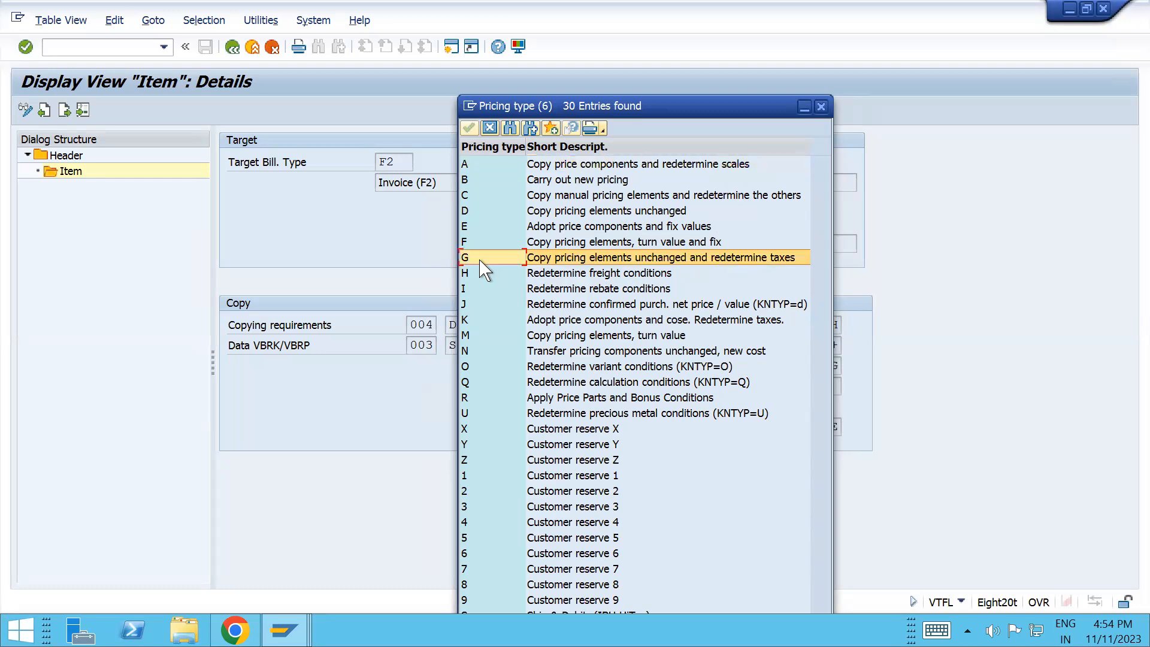
pyautogui.click(614, 257)
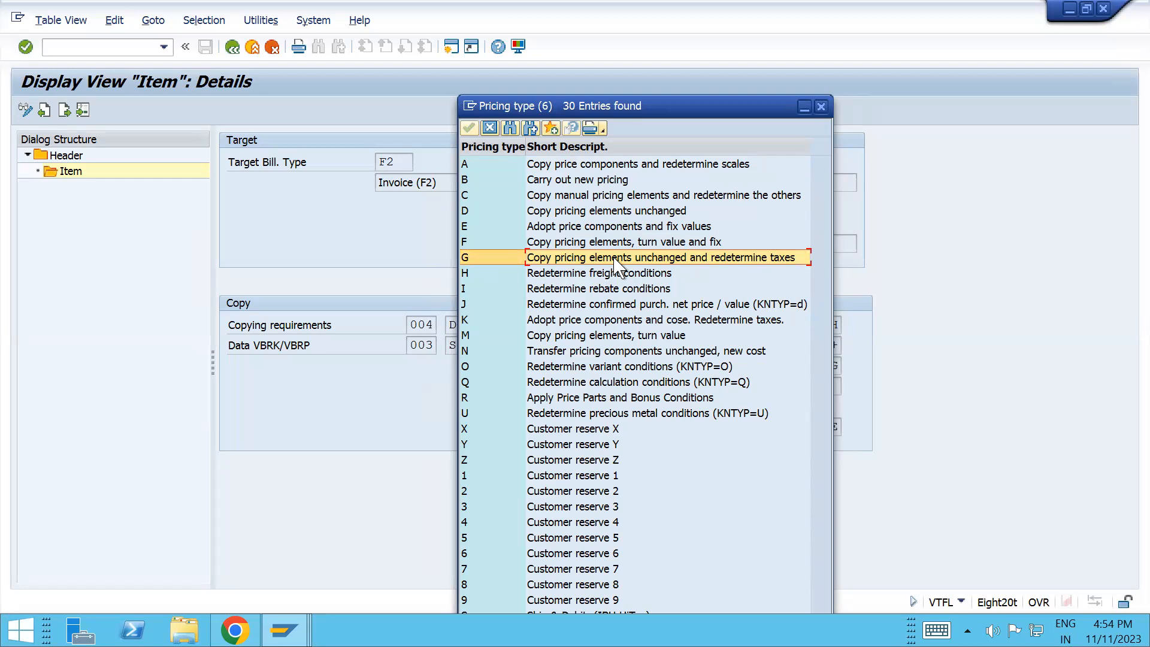
pyautogui.click(580, 279)
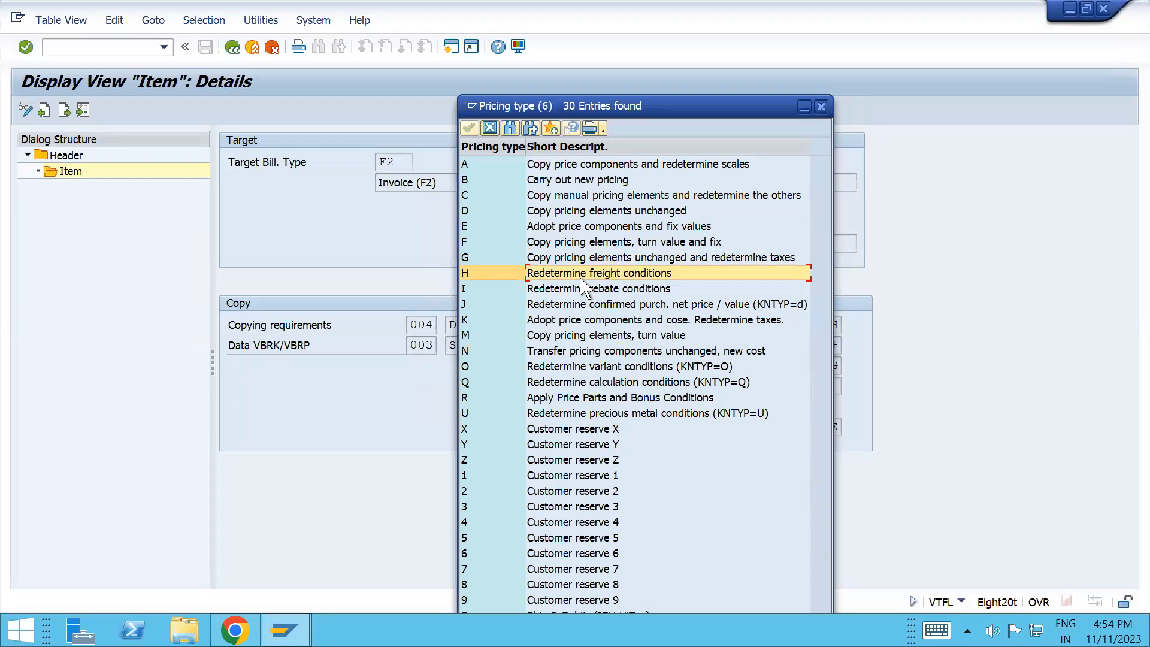
pyautogui.click(574, 293)
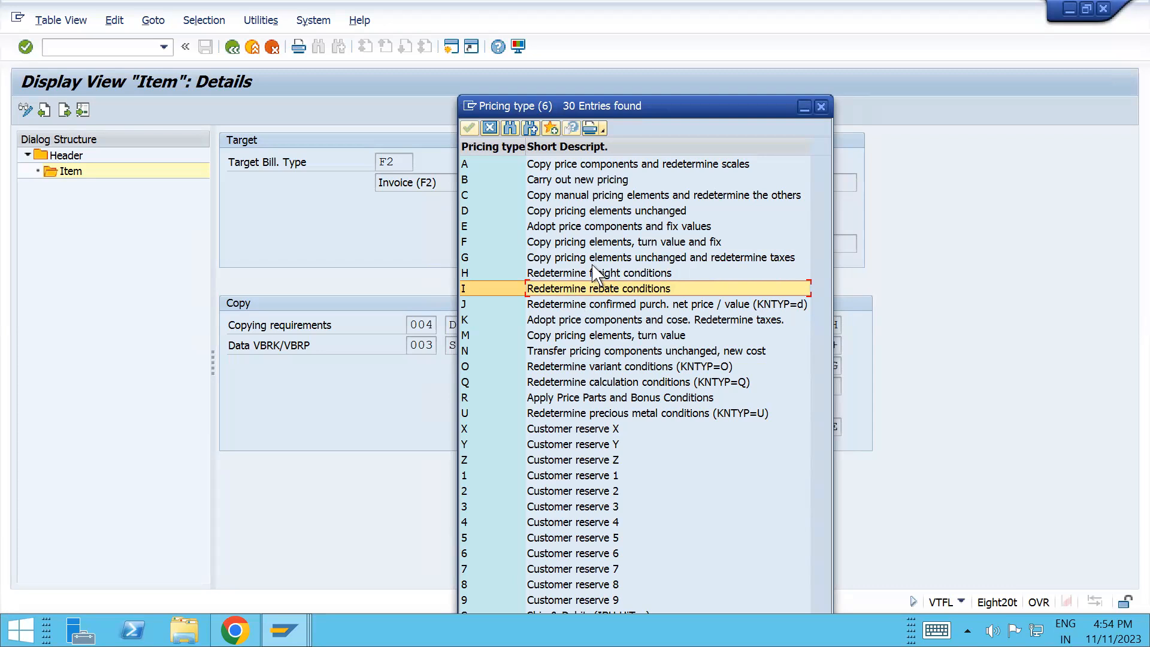
pyautogui.click(610, 257)
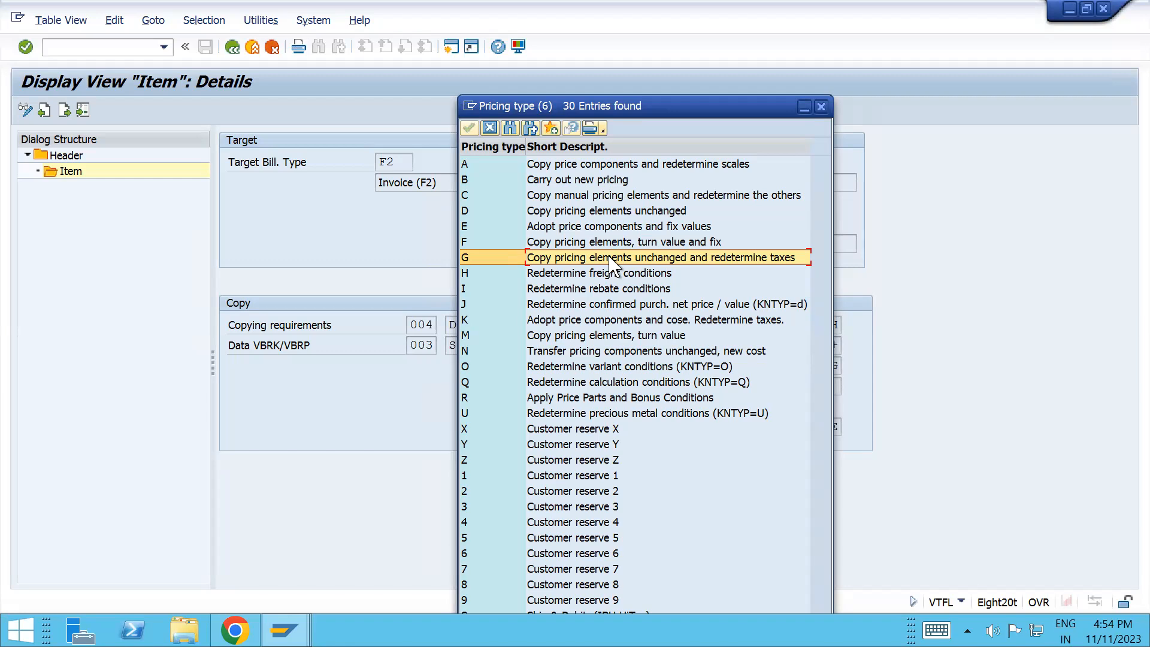
# - Return to condition type T005 and set its rounding rule to A, Round up
pyautogui.hotkey('alt', 'Tab')
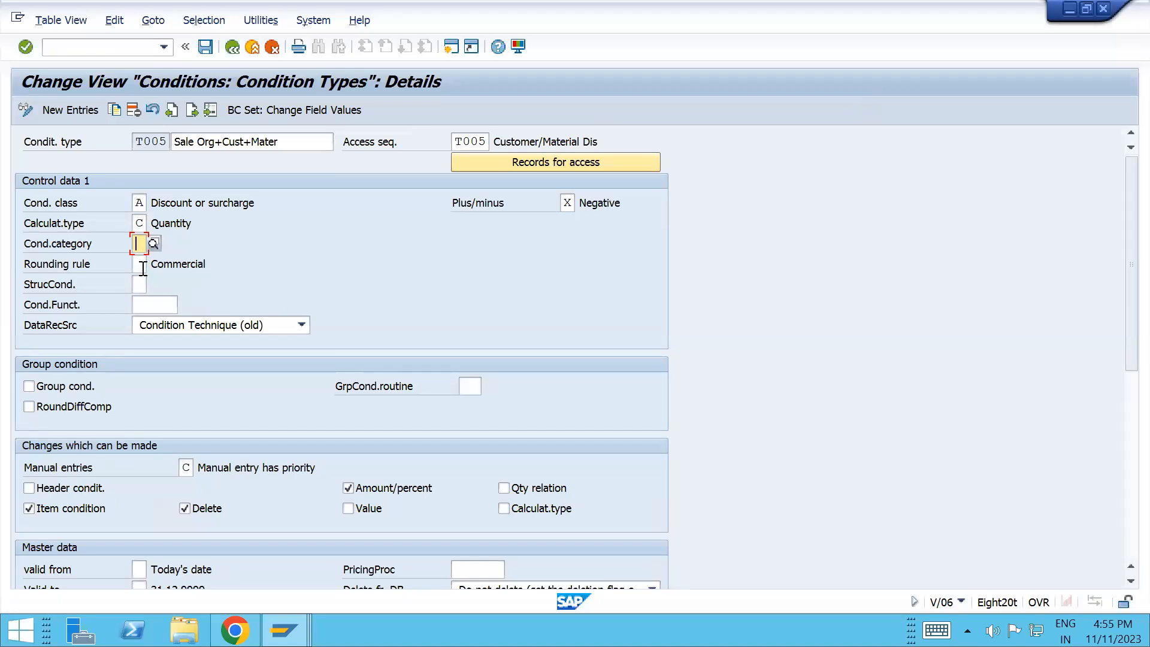
pyautogui.click(142, 265)
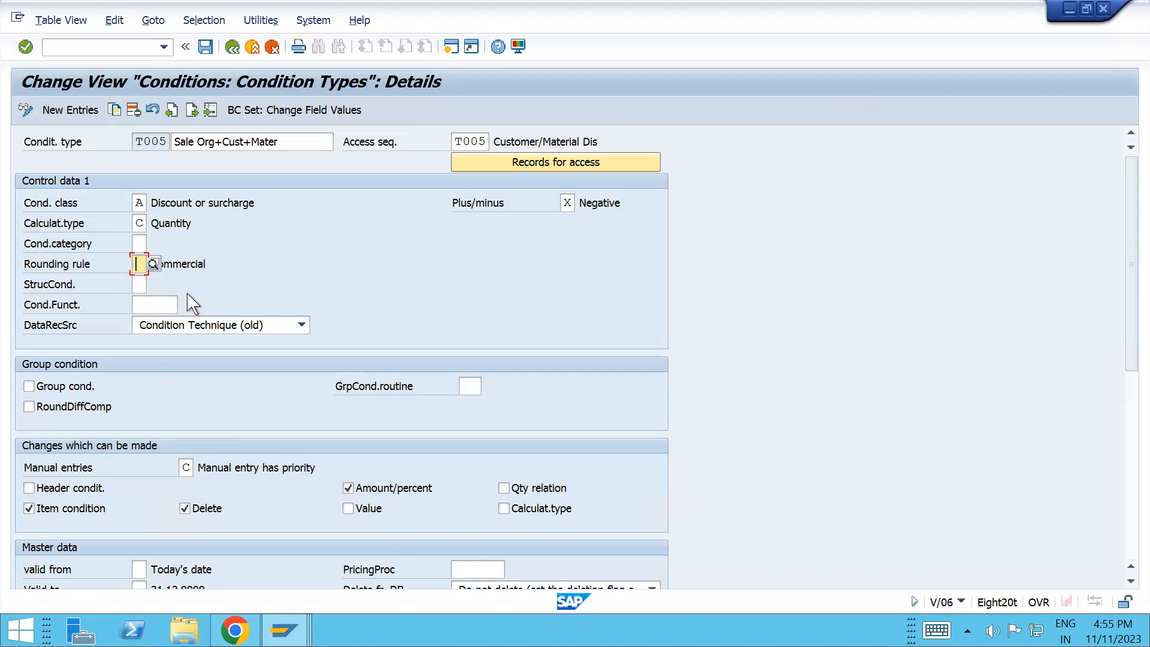
pyautogui.click(155, 264)
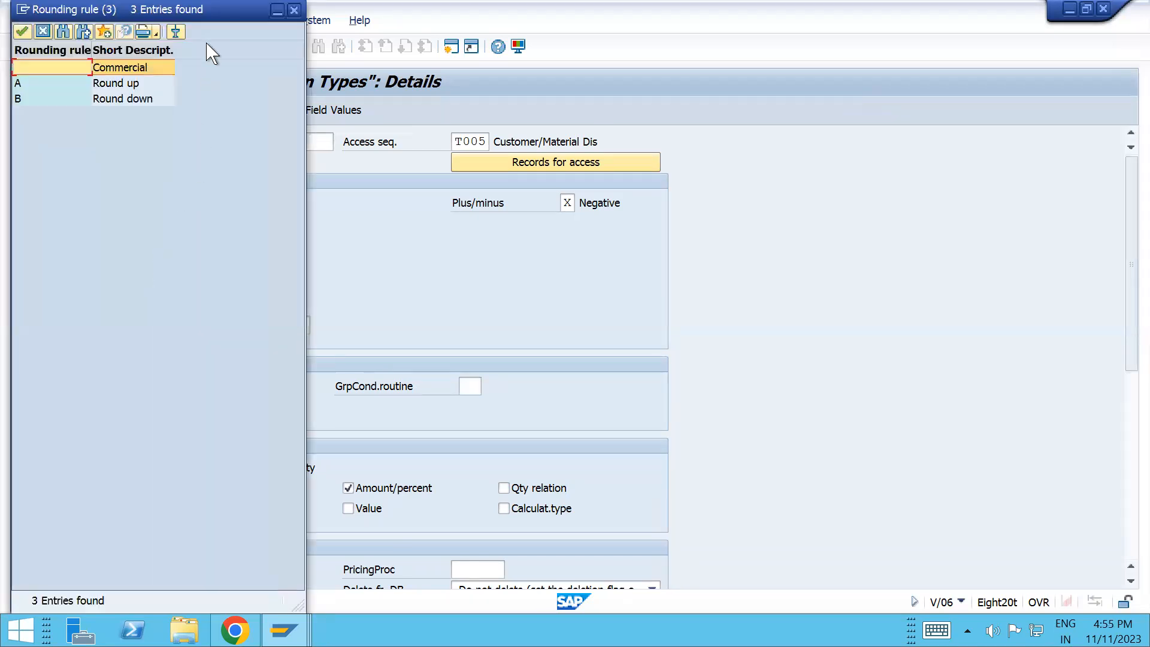
pyautogui.moveTo(229, 10); pyautogui.dragTo(579, 97)
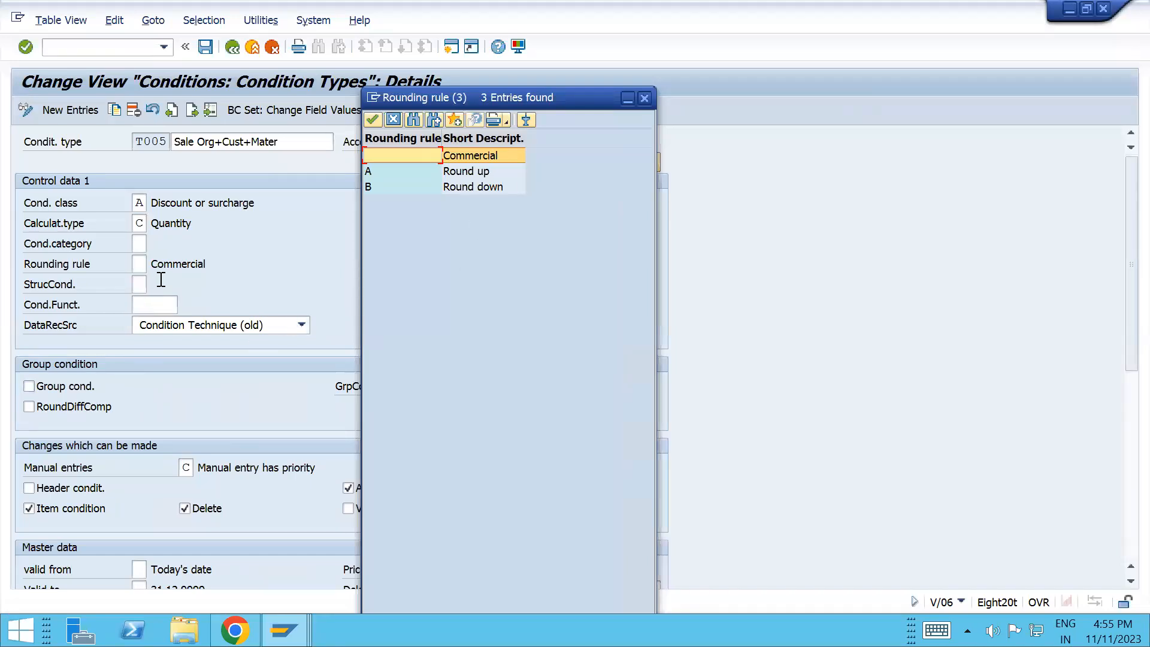
pyautogui.click(405, 172)
pyautogui.doubleClick(405, 172)
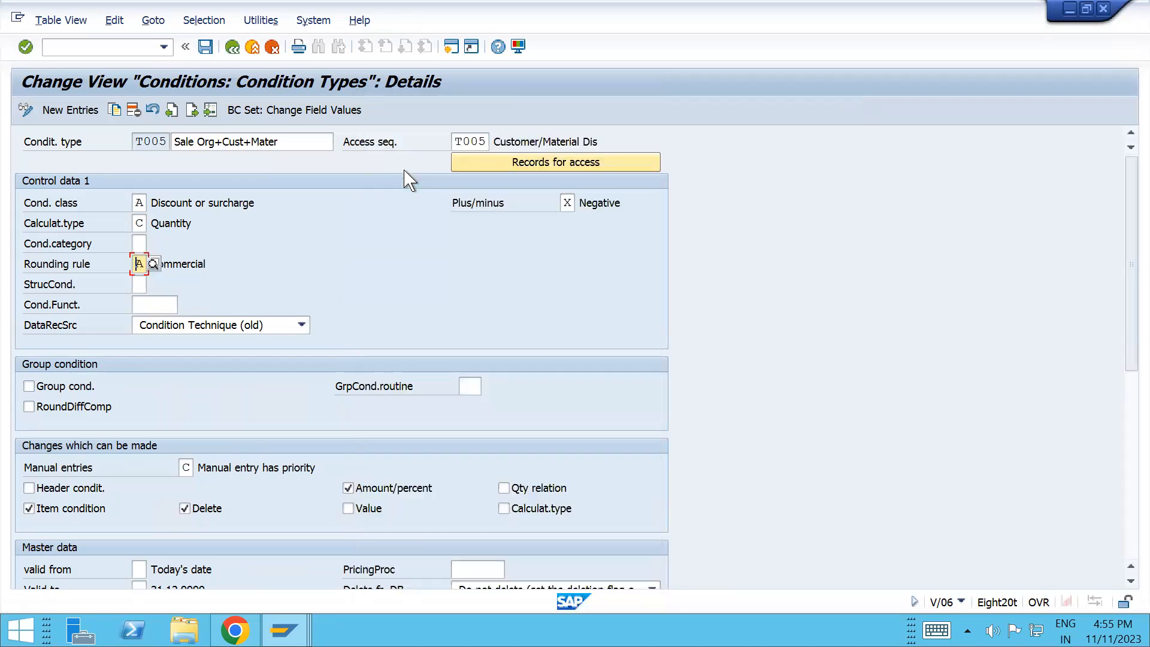
# - Compare the available rounding rules, choose A (Round up) for condition type T005 and save the condition type
pyautogui.click(153, 263)
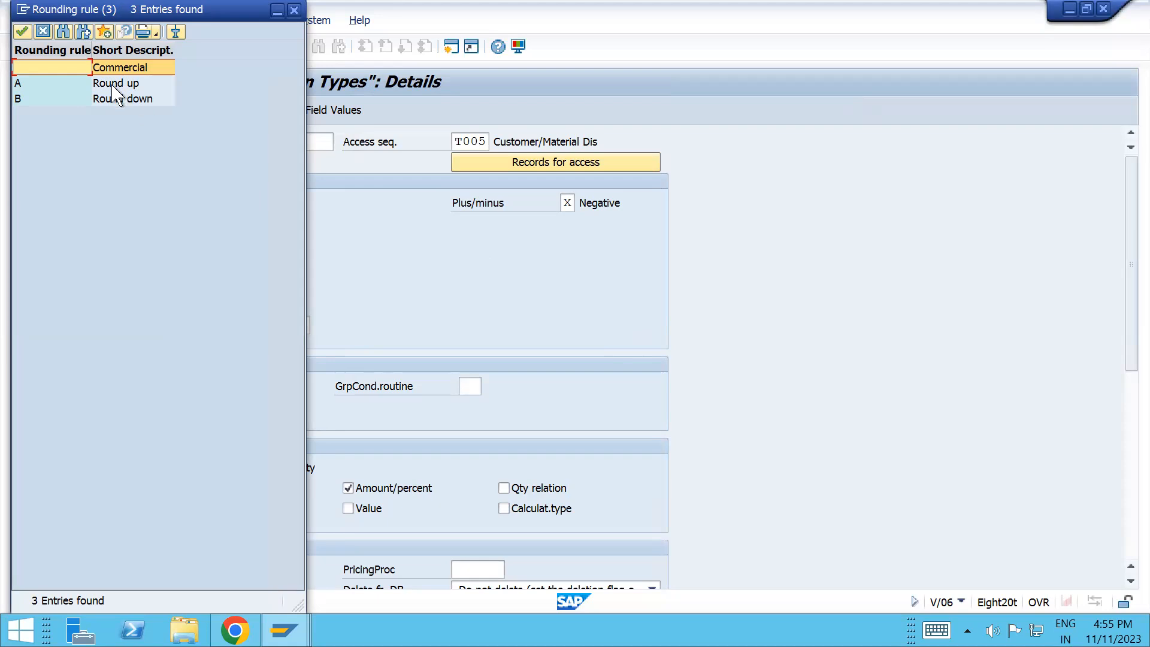
pyautogui.click(61, 101)
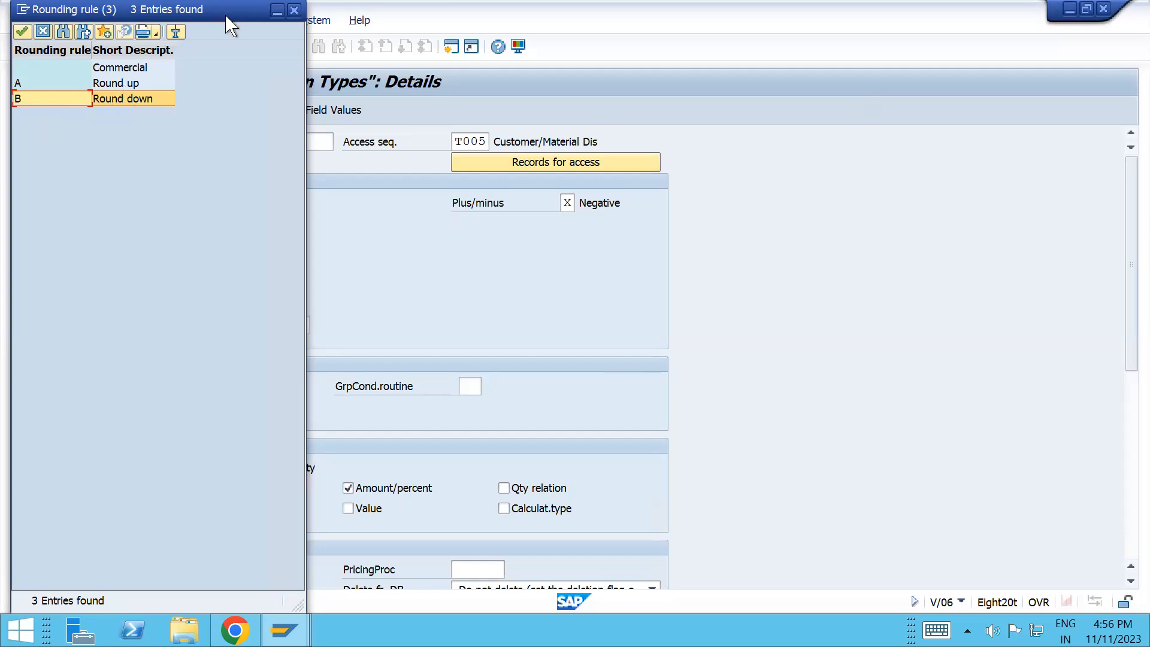
pyautogui.moveTo(226, 16); pyautogui.dragTo(396, 59)
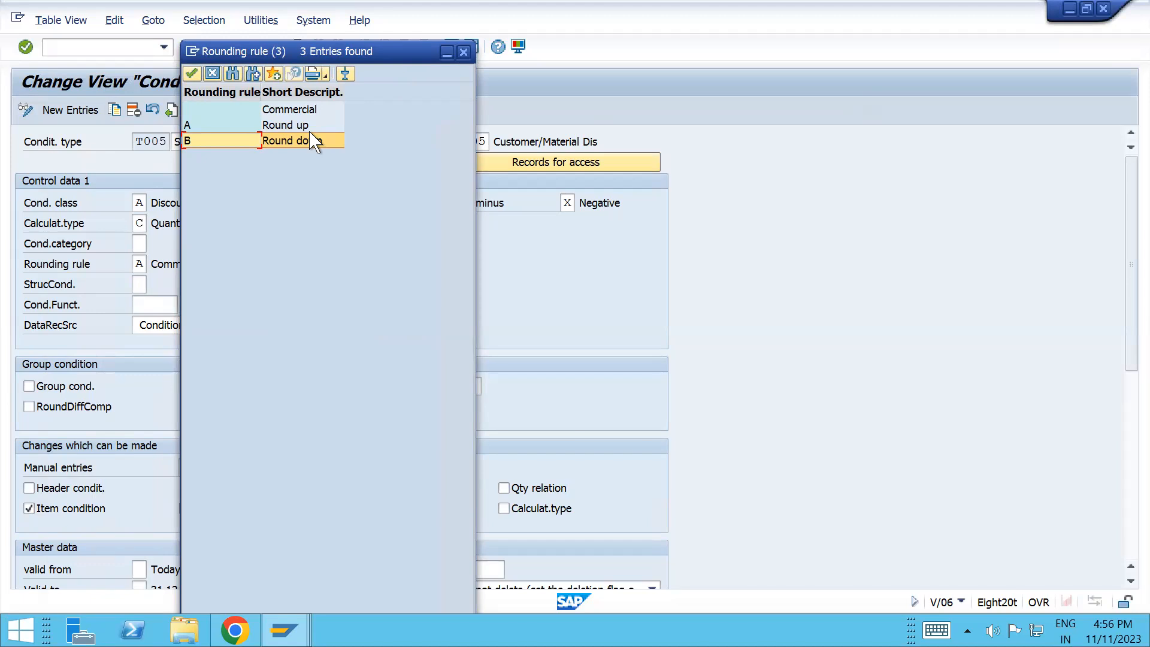
pyautogui.click(248, 110)
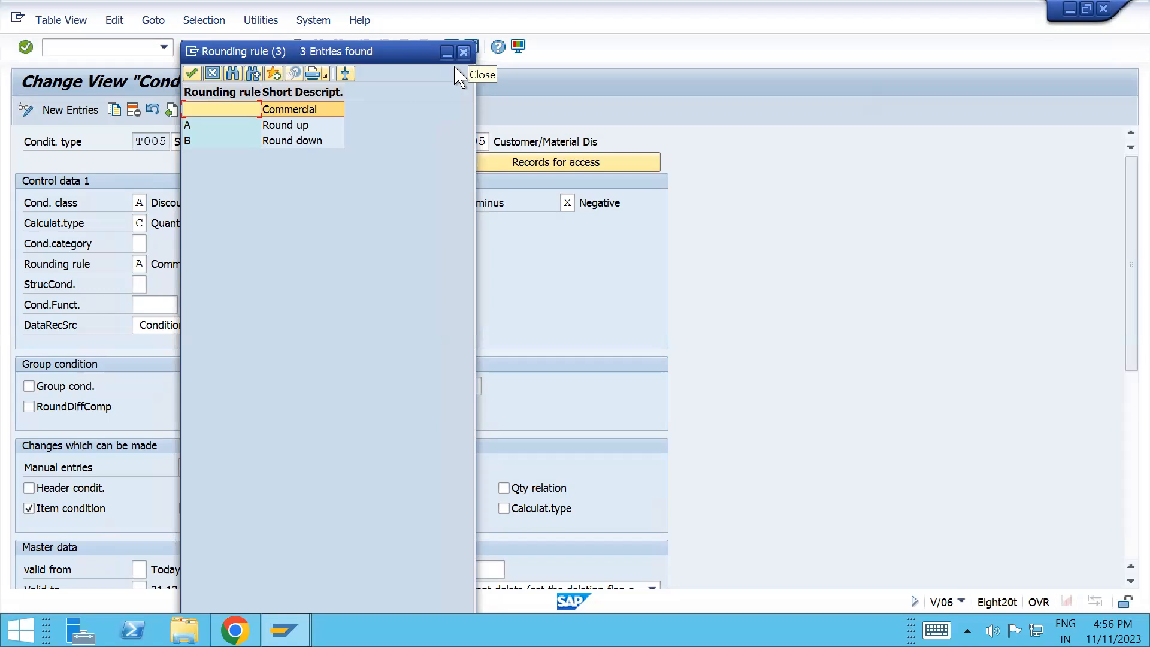
pyautogui.doubleClick(206, 128)
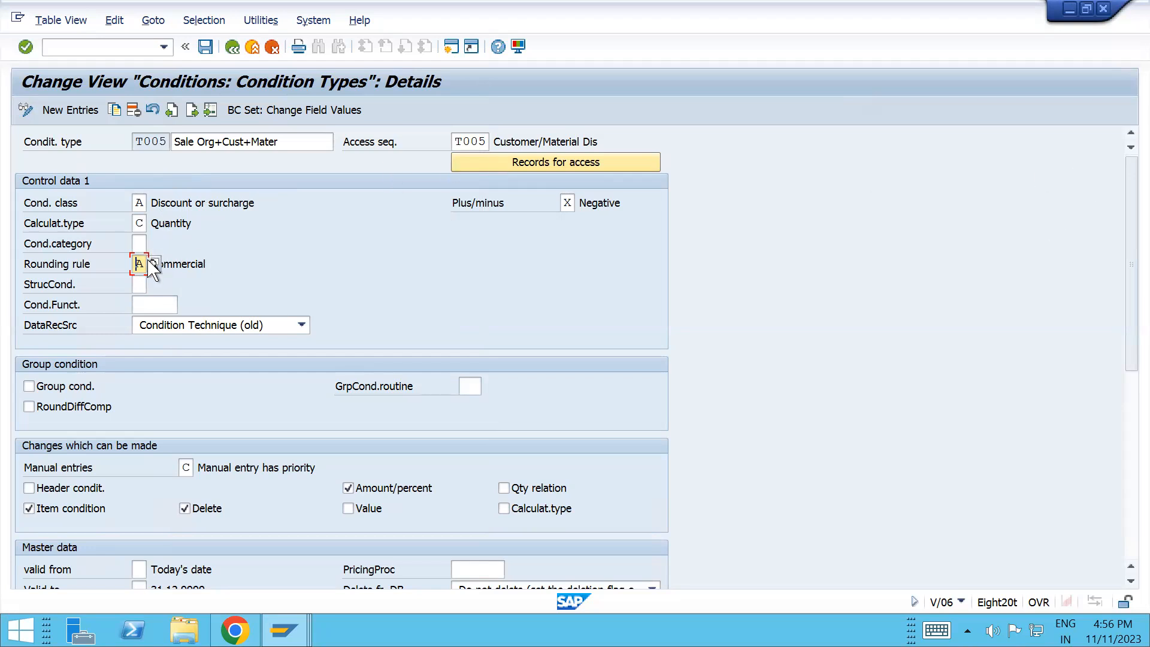
pyautogui.click(145, 219)
pyautogui.press('Return')
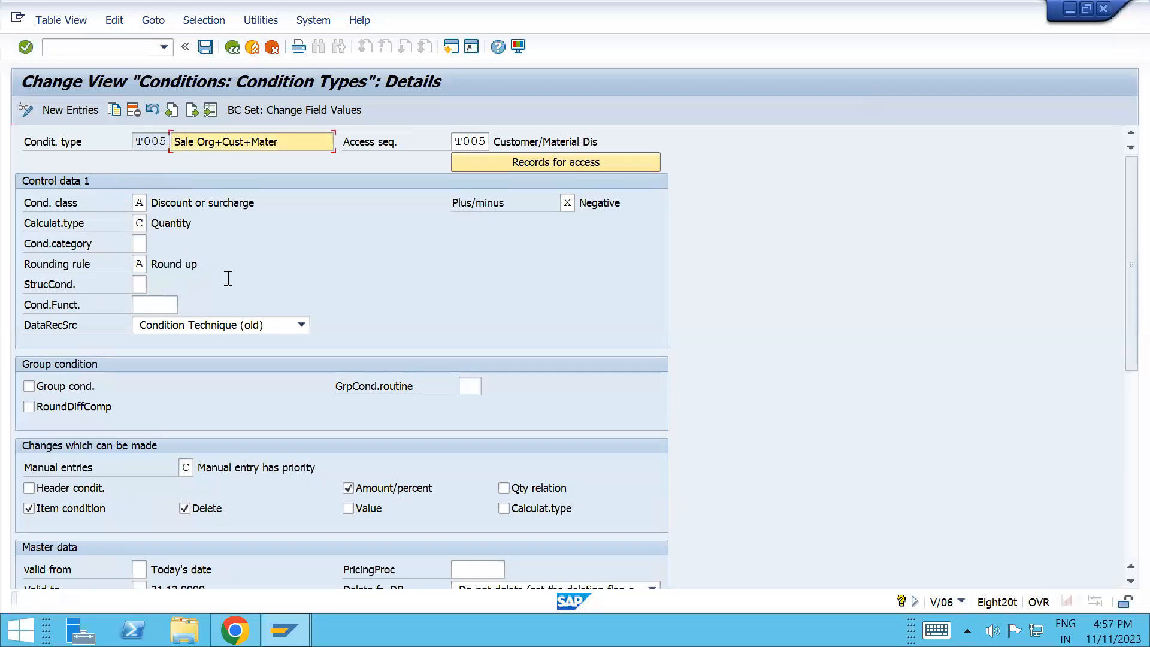
# - Switch to the condition record session and restart transaction VK11 to create a T005 record by sales organization, customer and material
pyautogui.hotkey('alt', 'Tab')
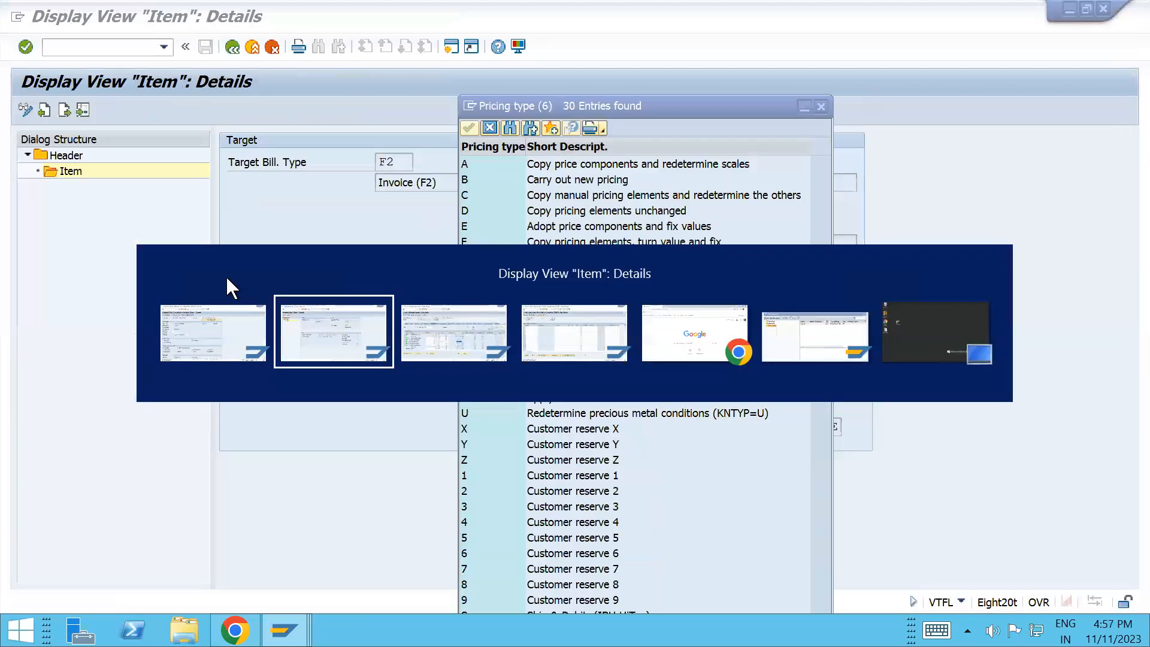
pyautogui.hotkey('alt', 'Tab')
pyautogui.hotkey('alt', 'Tab')
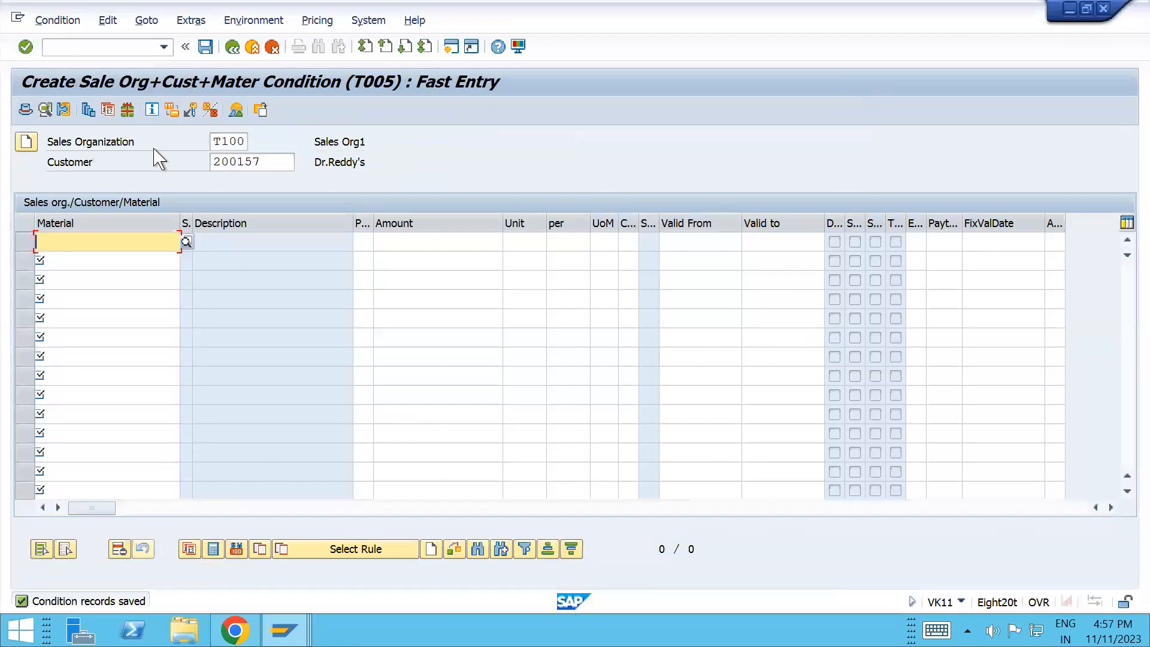
pyautogui.click(108, 52)
pyautogui.write('/nvk11')
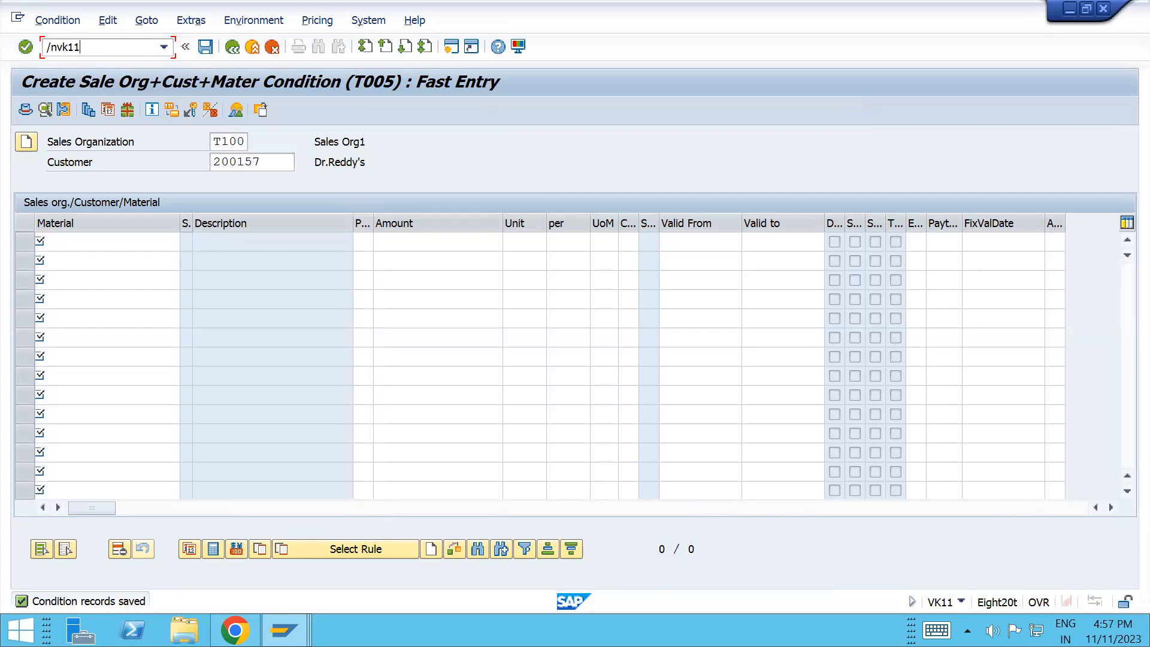
pyautogui.press('Return')
pyautogui.press('Return')
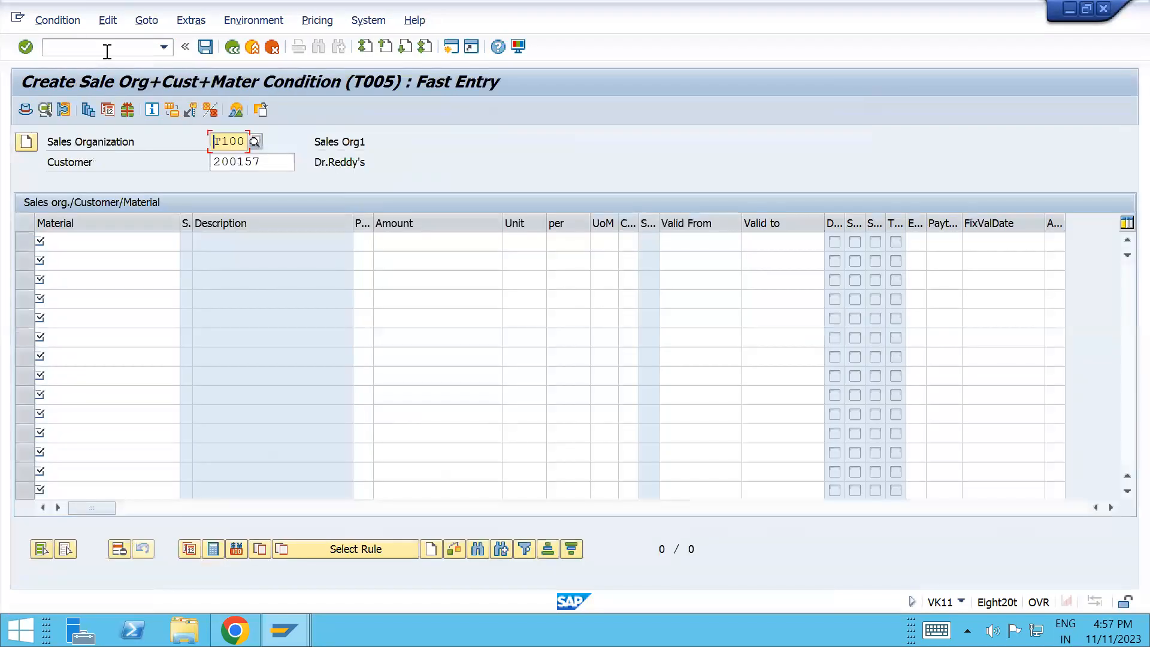
# - Create a T005 condition record for TESTMATERIAL_T100 with an amount of 10,75 INR per EA and save it
pyautogui.press('Tab')
pyautogui.press('Tab')
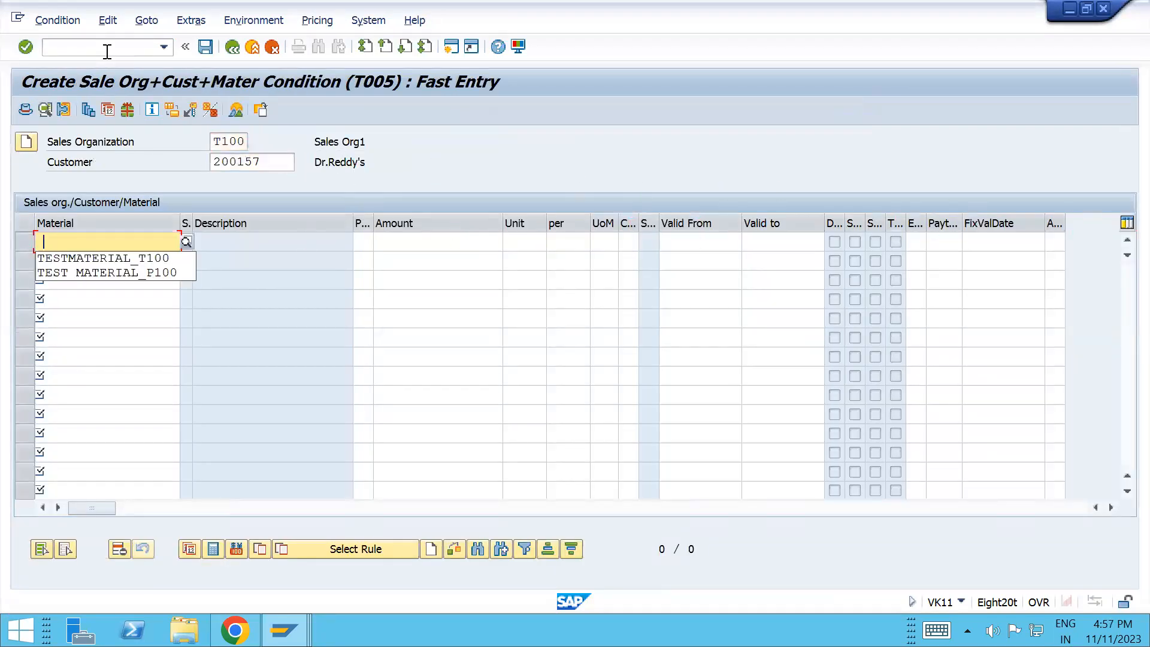
pyautogui.press('Return')
pyautogui.press('Return')
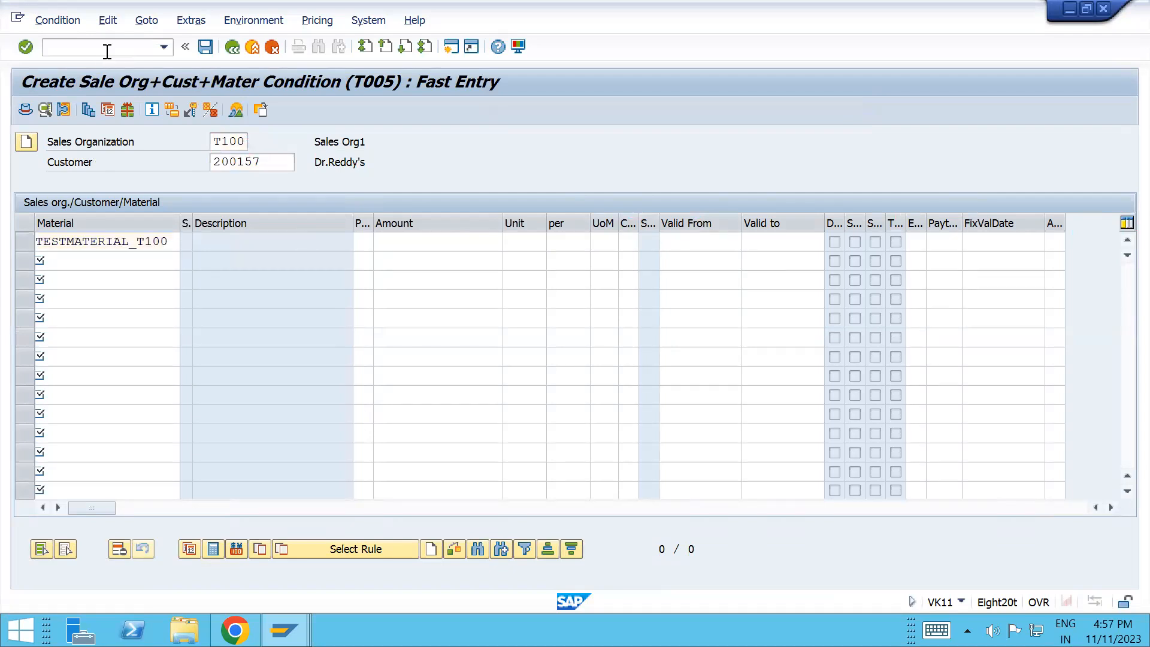
pyautogui.click(437, 246)
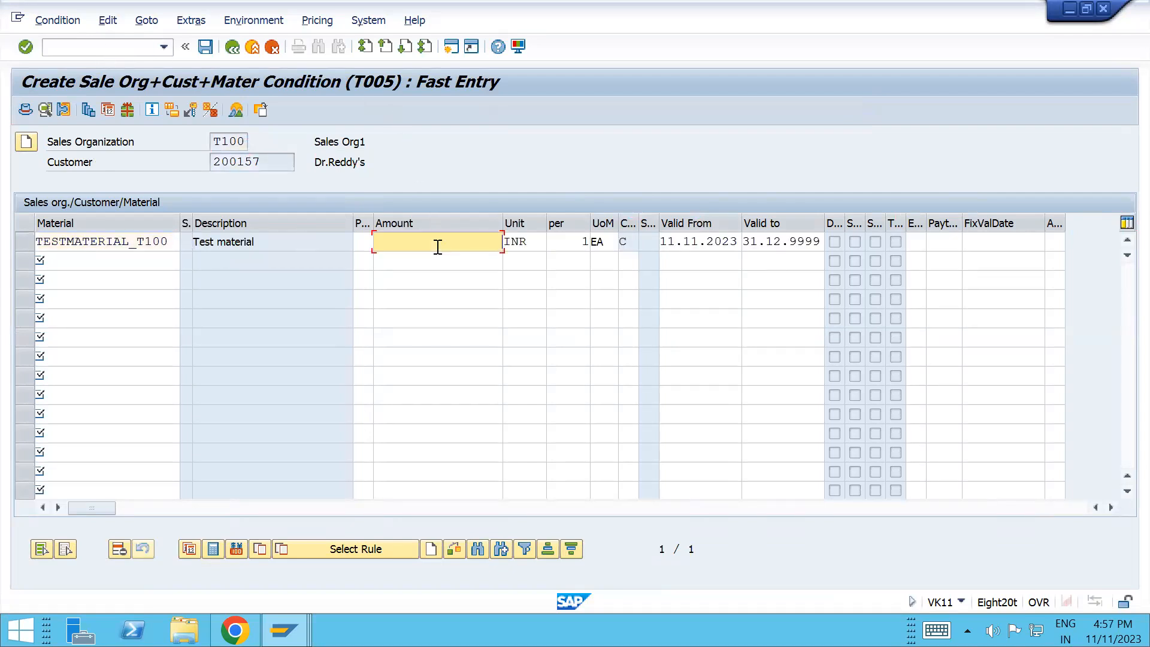
pyautogui.write('10.75')
pyautogui.press('Return')
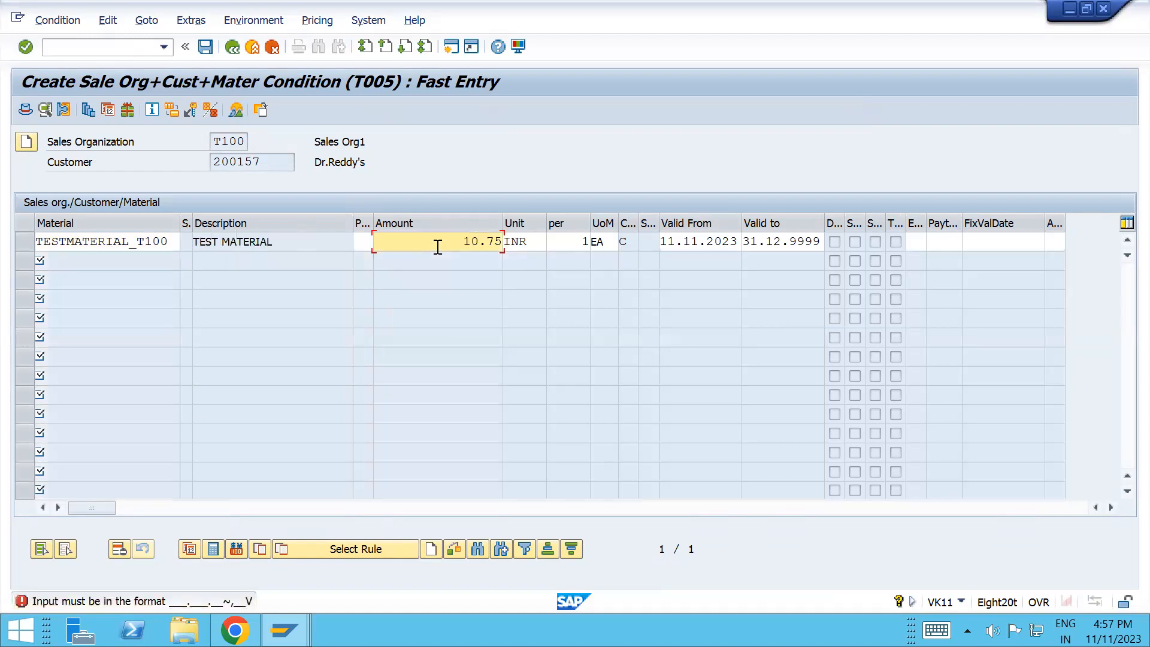
pyautogui.click(480, 243)
pyautogui.write(',')
pyautogui.press('Return')
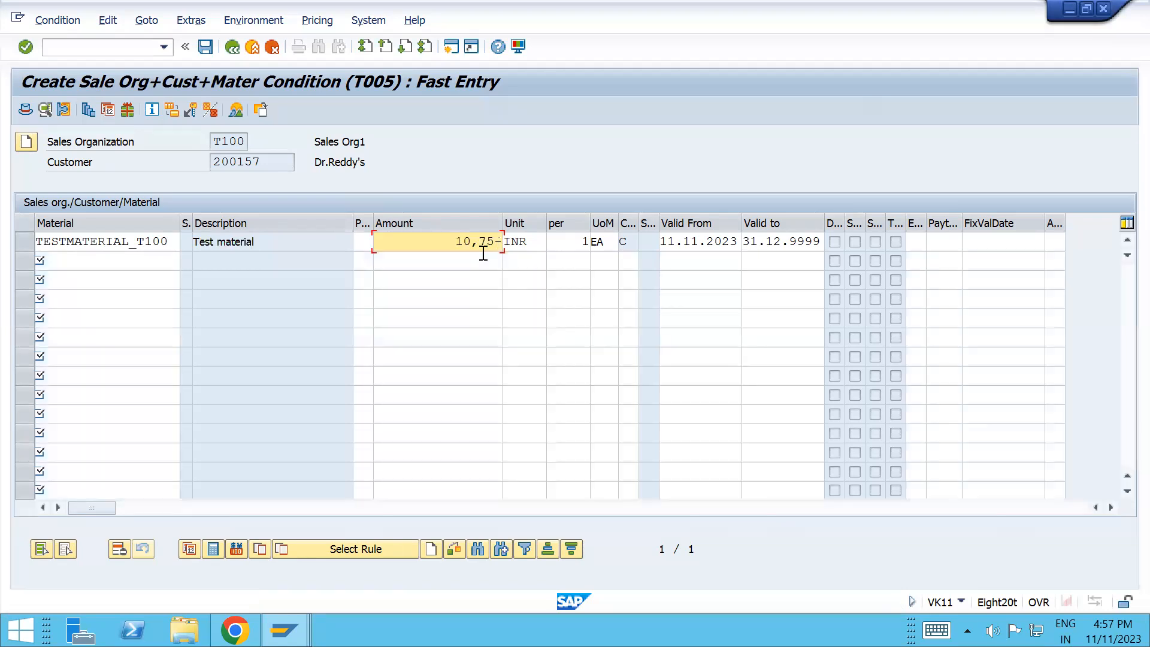
pyautogui.hotkey('ctrl', 's')
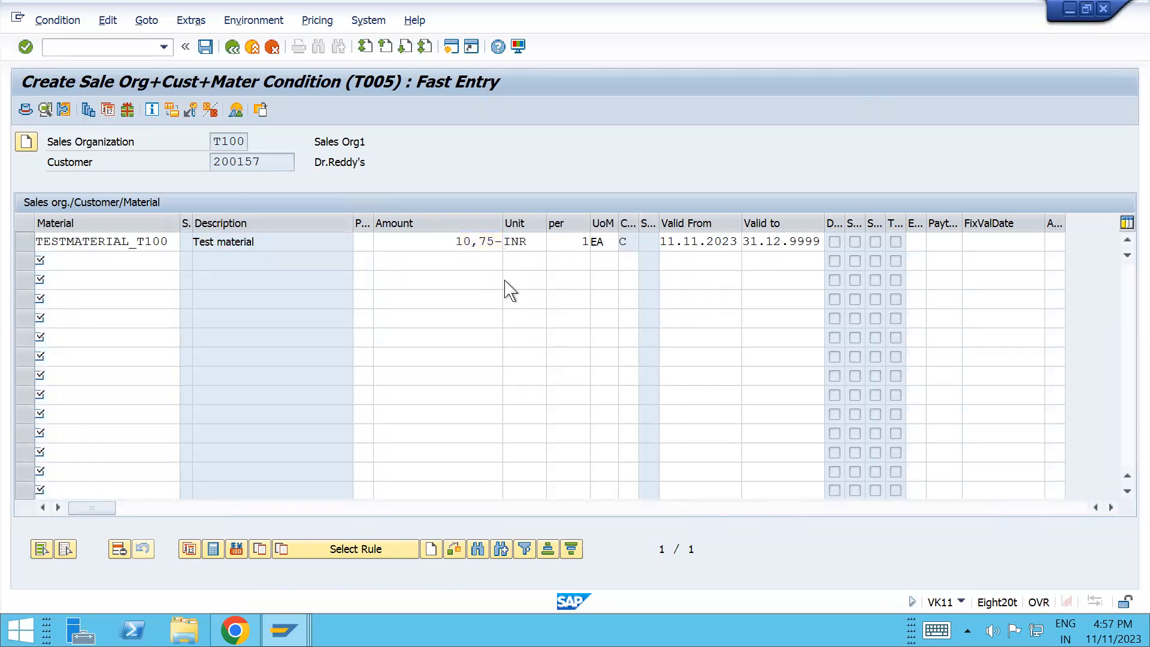
pyautogui.press('Return')
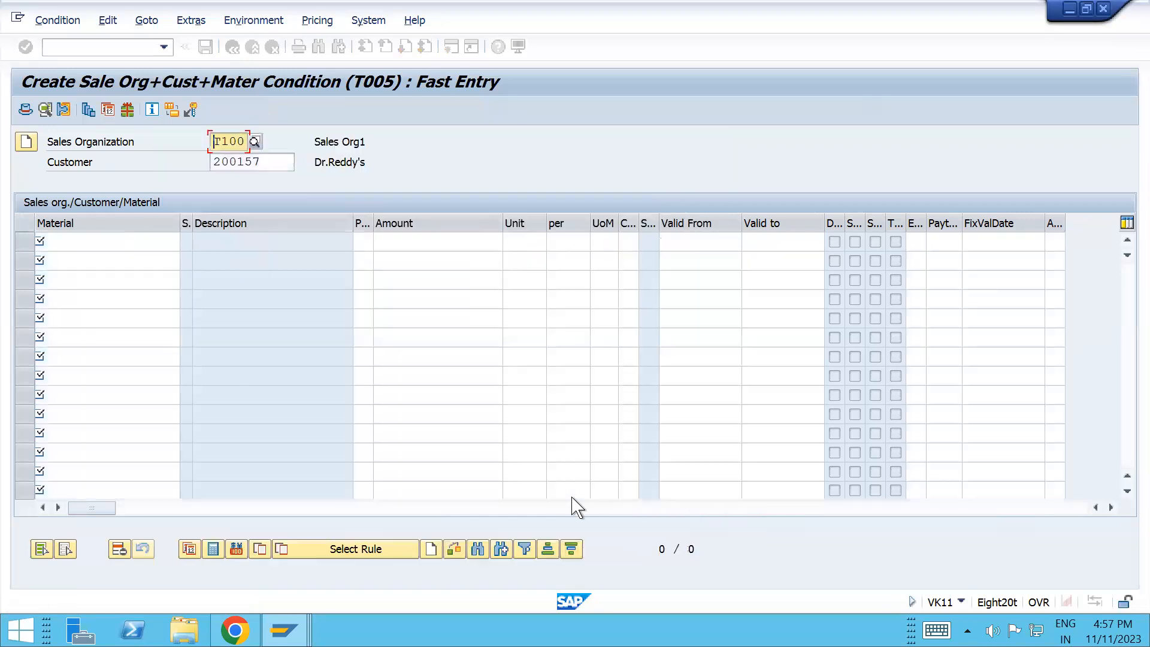
# - Switch to the sales order session and start a new standard order (OR) in VA01 for sales area T100/01/01
pyautogui.hotkey('alt', 'Tab')
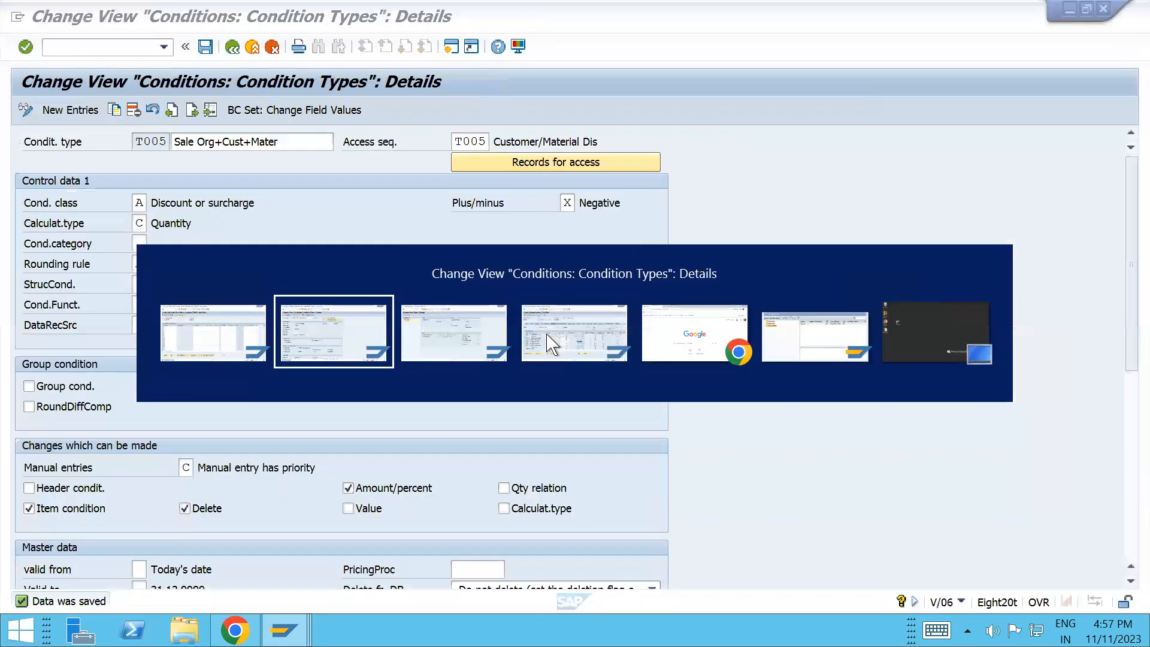
pyautogui.press('Tab')
pyautogui.press('Tab')
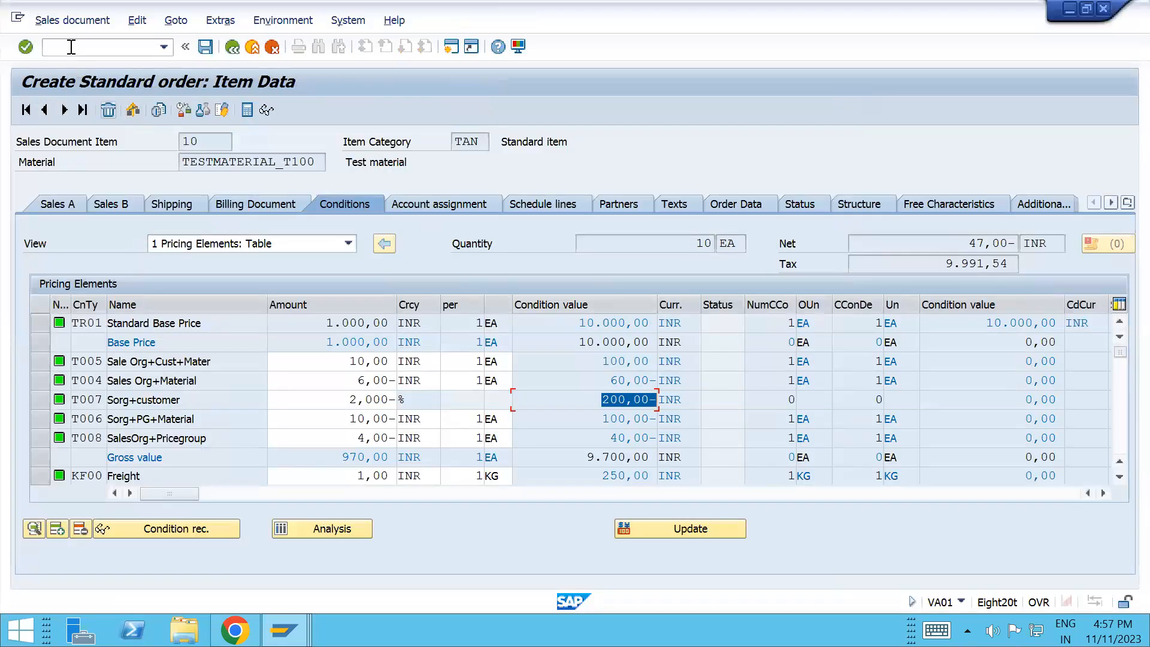
pyautogui.write('/nva01')
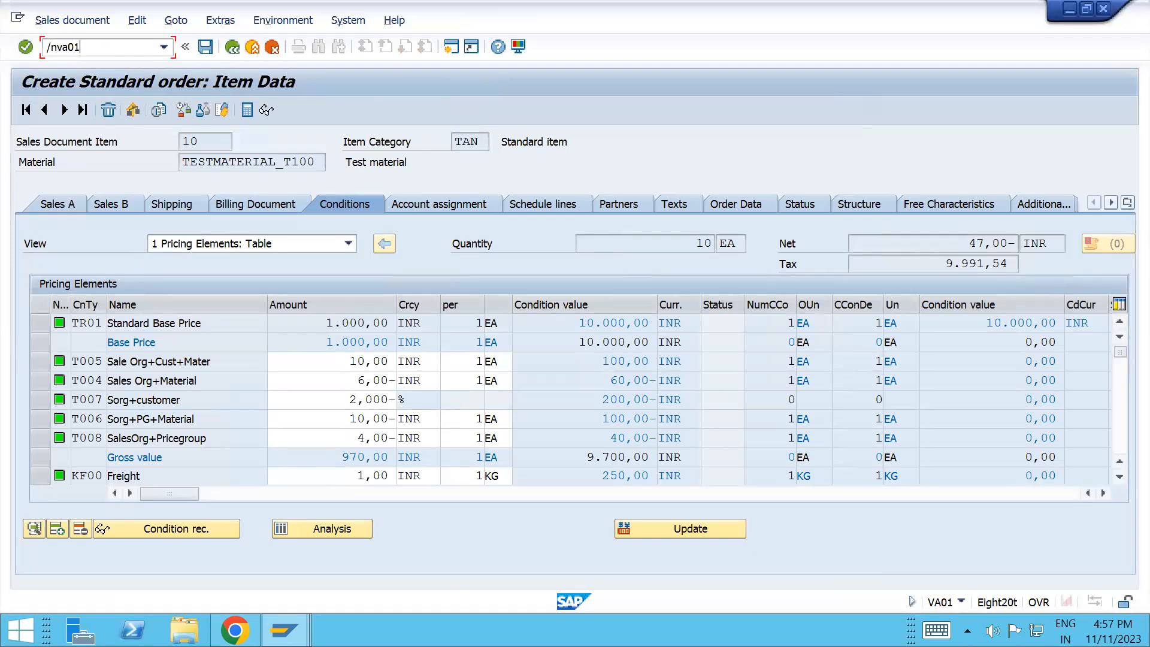
pyautogui.press('Return')
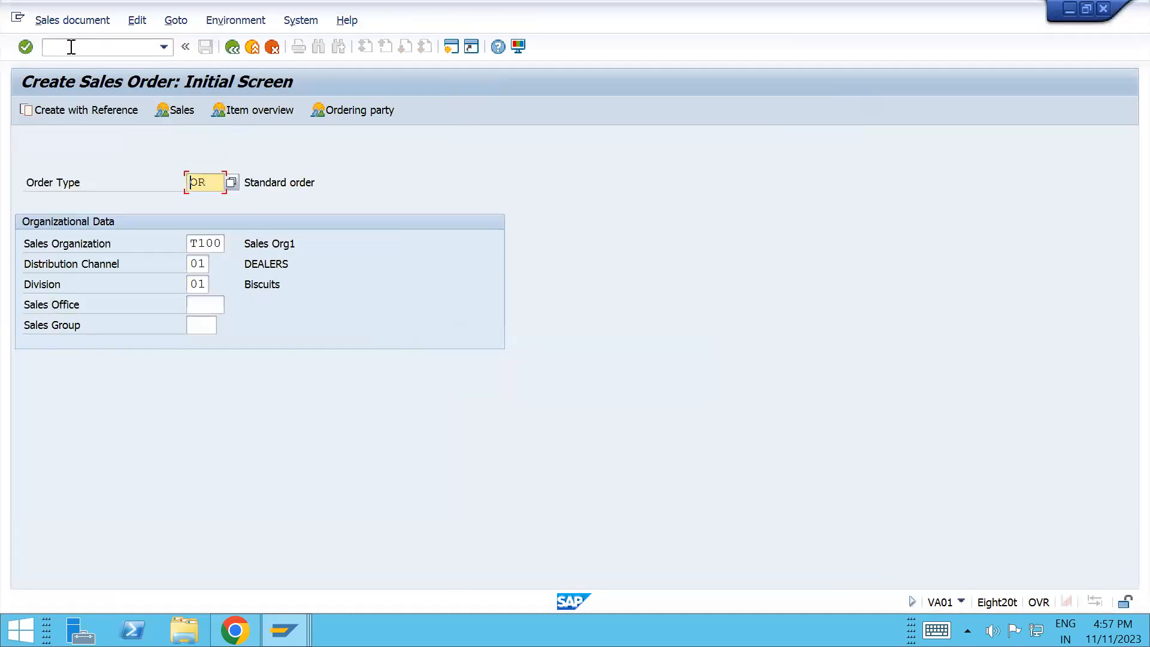
pyautogui.press('Return')
# - Enter the sold-to party and 10 EA of TESTMATERIAL_T100, and accept the delivery proposal in availability control
pyautogui.press('Down')
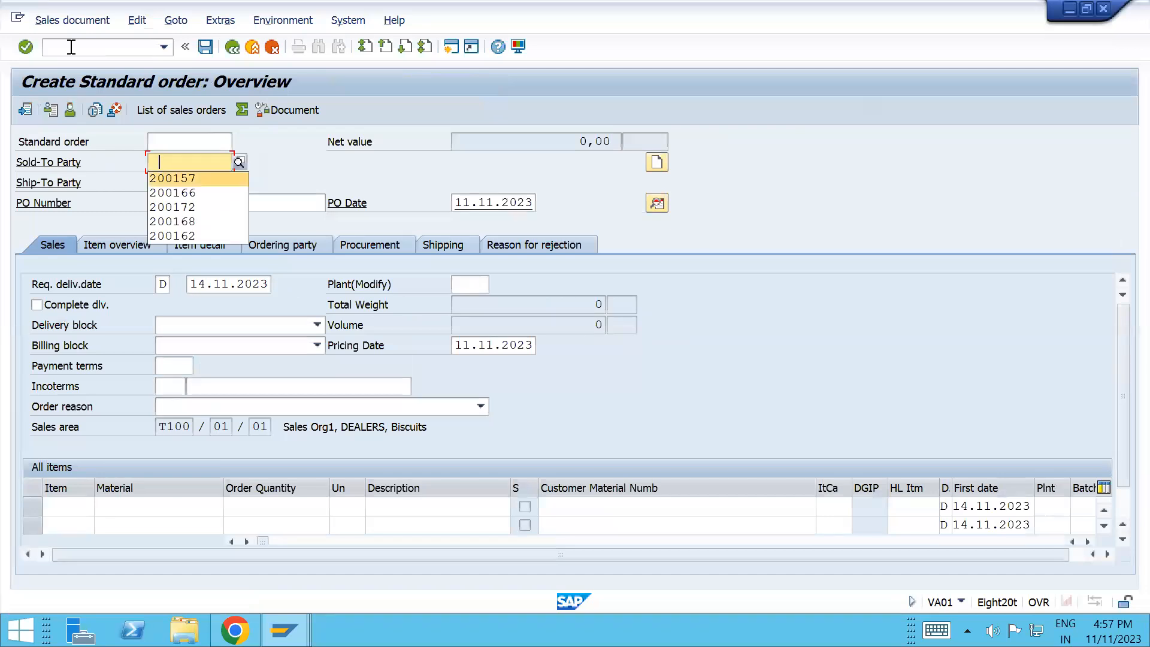
pyautogui.press('Return')
pyautogui.press('Tab')
pyautogui.hotkey('ctrl', 'Tab')
pyautogui.press('space')
pyautogui.press('Down')
pyautogui.press('Return')
pyautogui.press('Tab')
pyautogui.write('10')
pyautogui.press('Return')
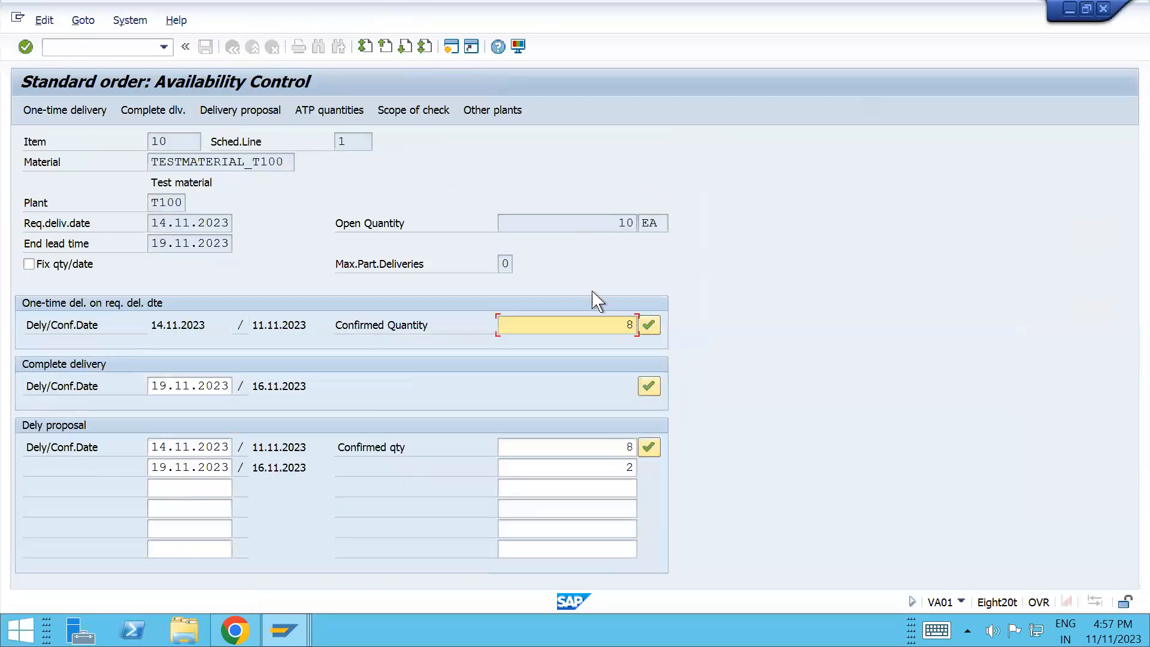
pyautogui.click(648, 447)
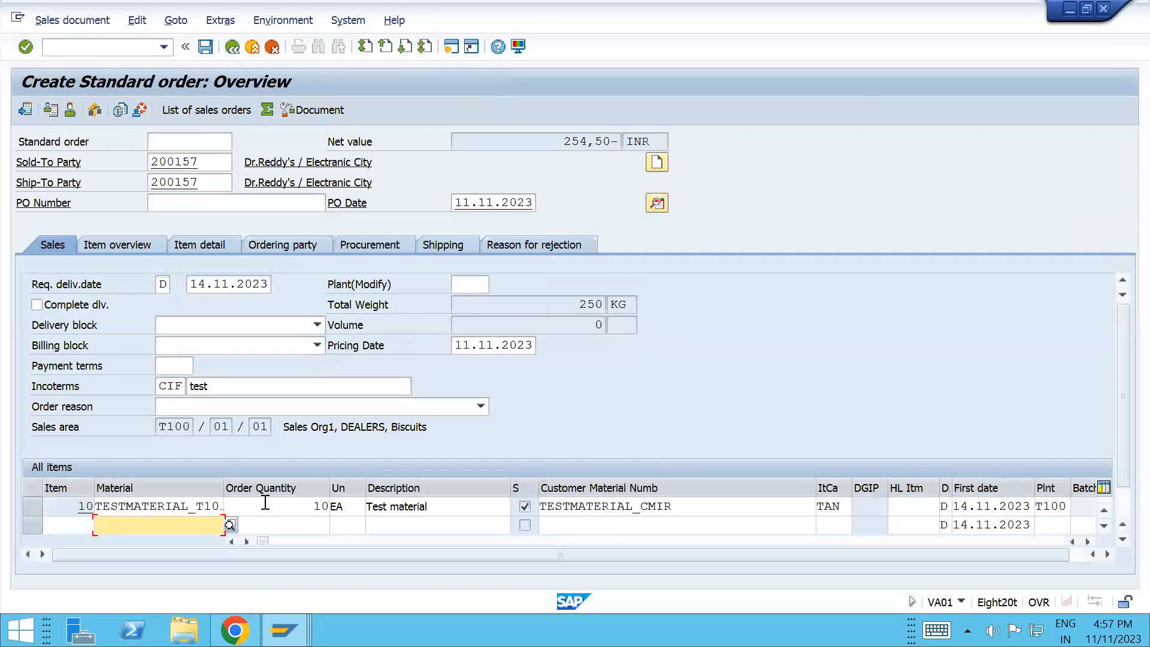
# - Open the pricing conditions of order item 10 and examine the amount and condition value of T005
pyautogui.doubleClick(147, 508)
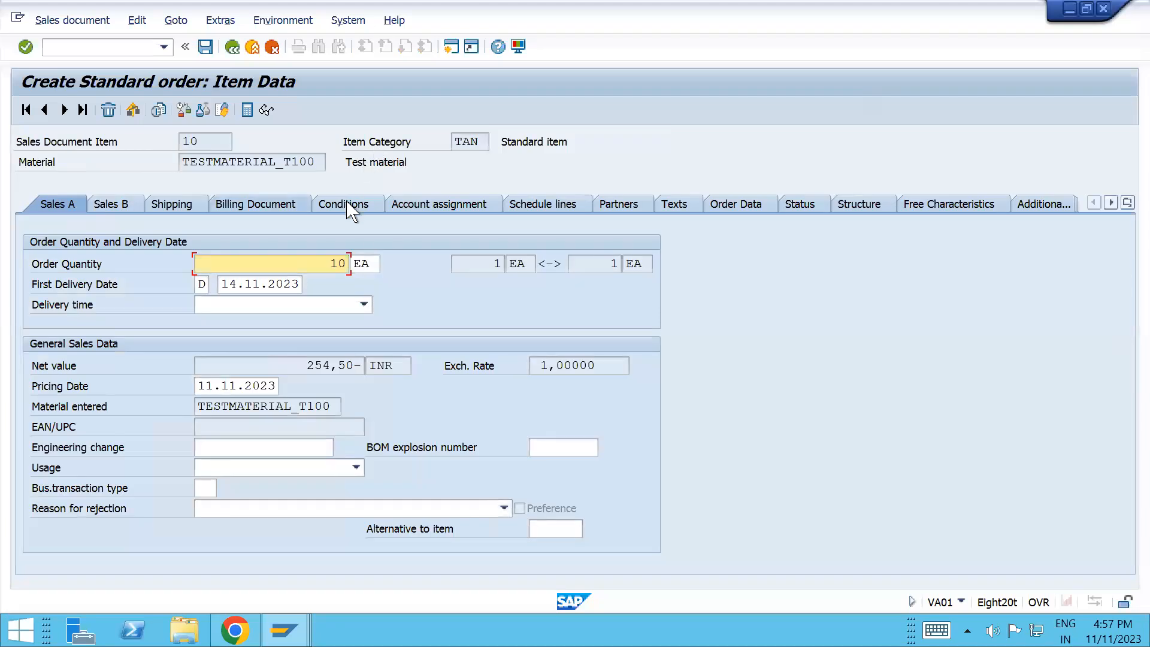
pyautogui.click(347, 205)
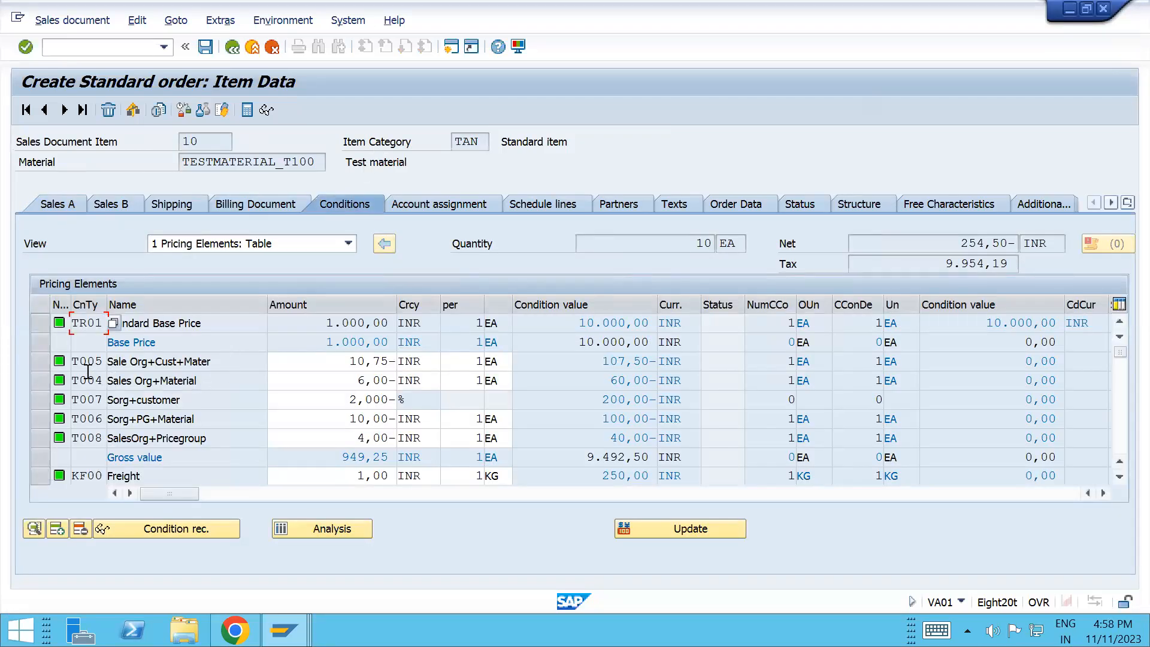
pyautogui.click(42, 363)
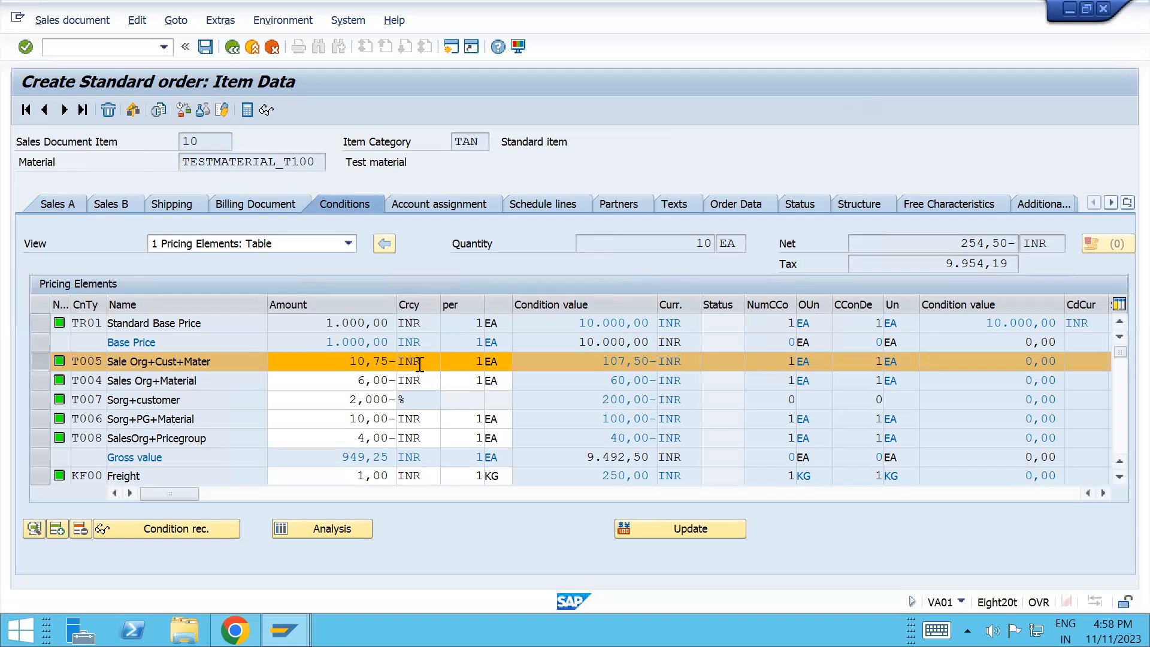
pyautogui.scroll(-3, 419, 364)
pyautogui.scroll(3, 420, 364)
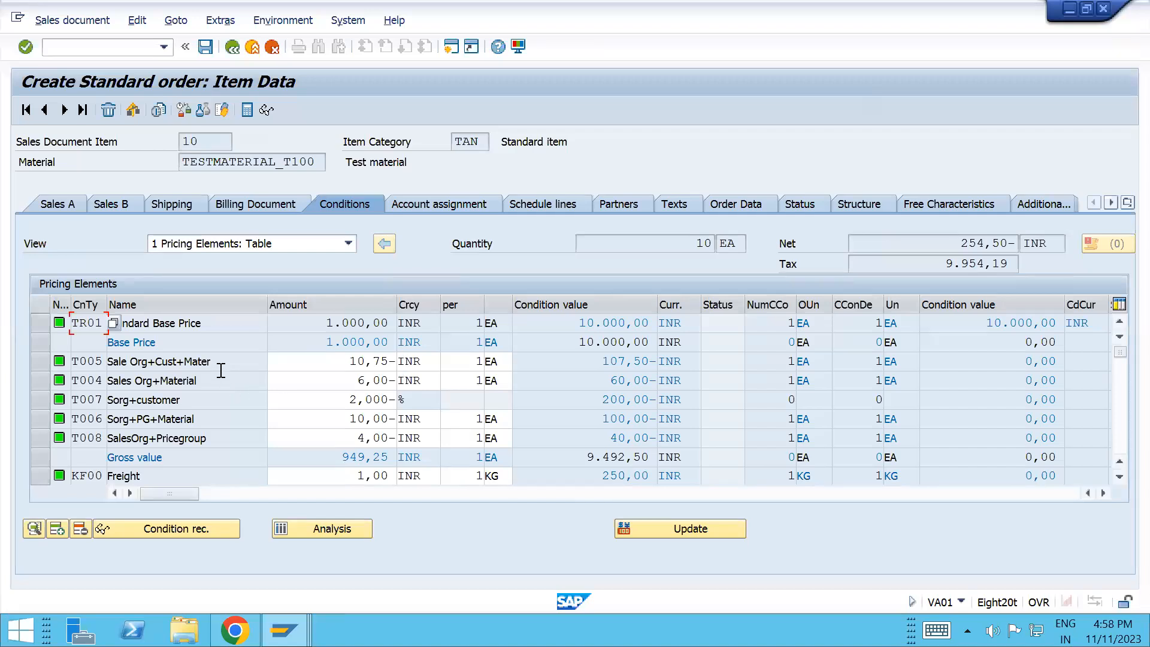
pyautogui.click(349, 363)
pyautogui.moveTo(349, 362); pyautogui.dragTo(389, 361)
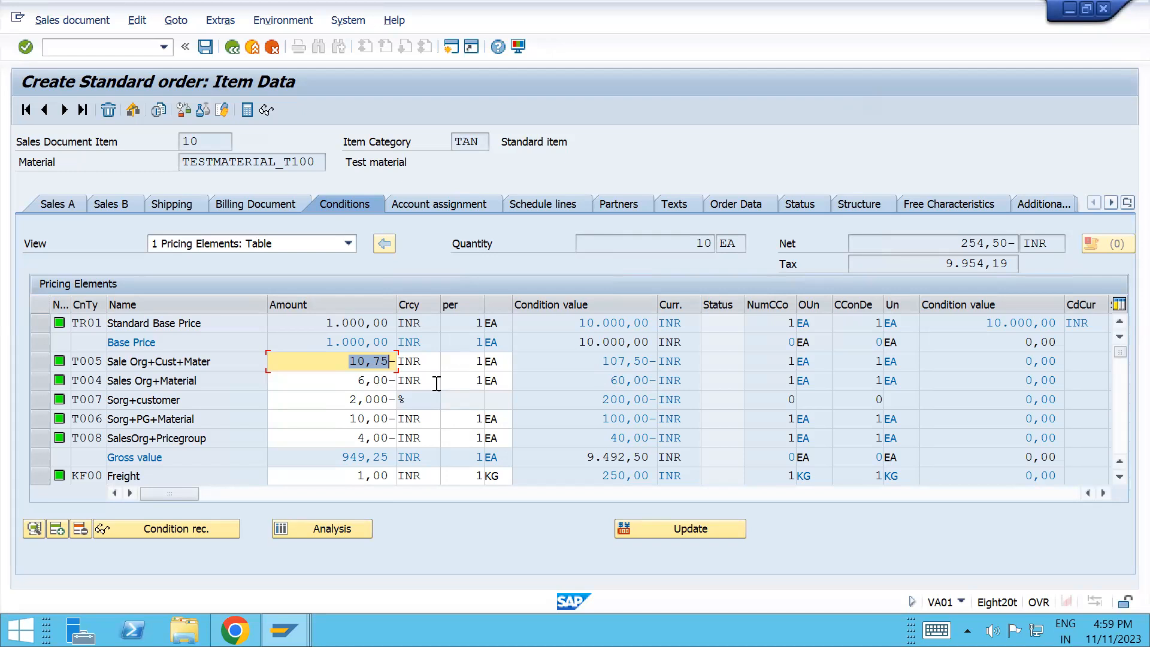
# - Set the order quantity of item 10 to 1 and check the T005 value in the item's pricing conditions
pyautogui.click(233, 48)
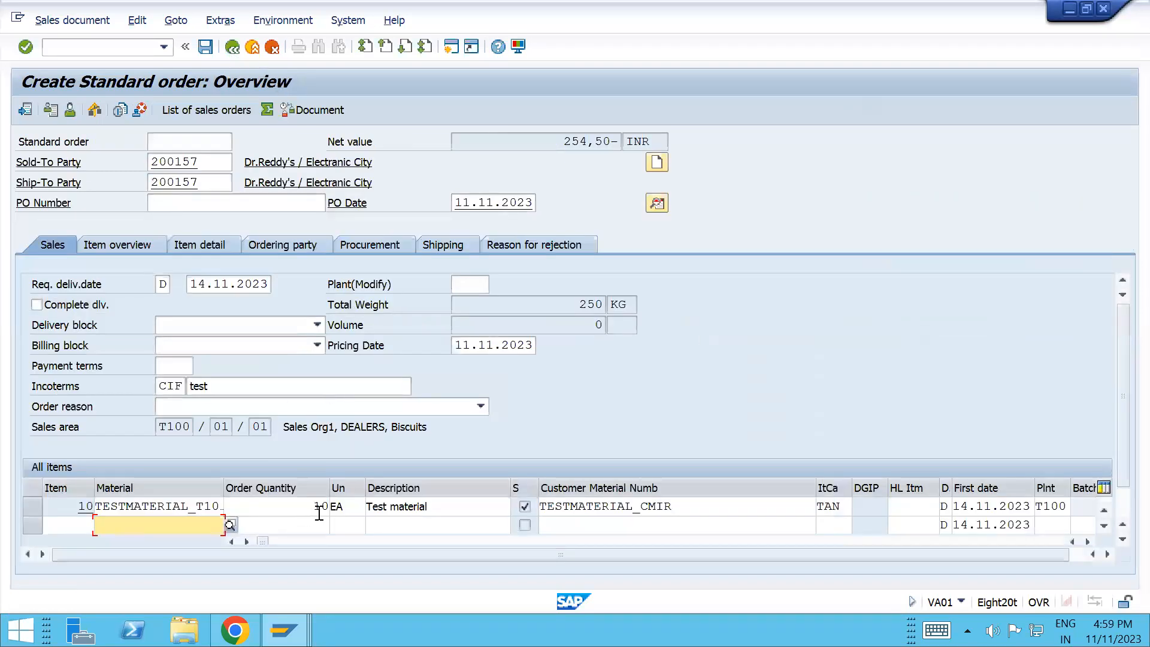
pyautogui.click(323, 509)
pyautogui.press('BackSpace')
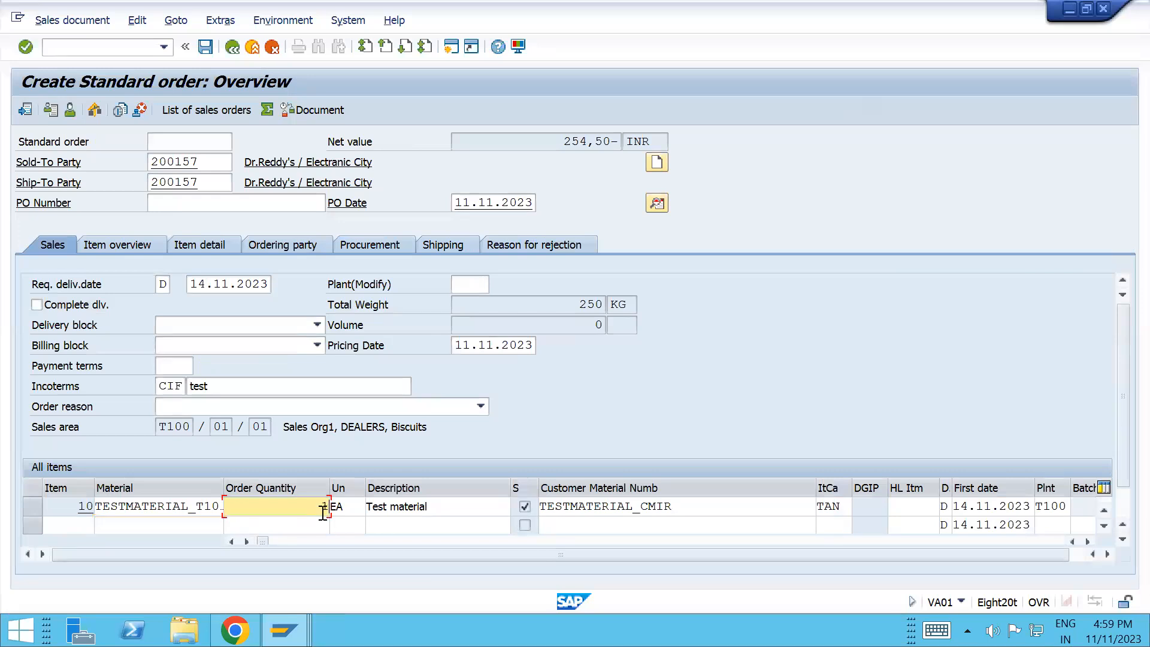
pyautogui.press('Return')
pyautogui.doubleClick(303, 510)
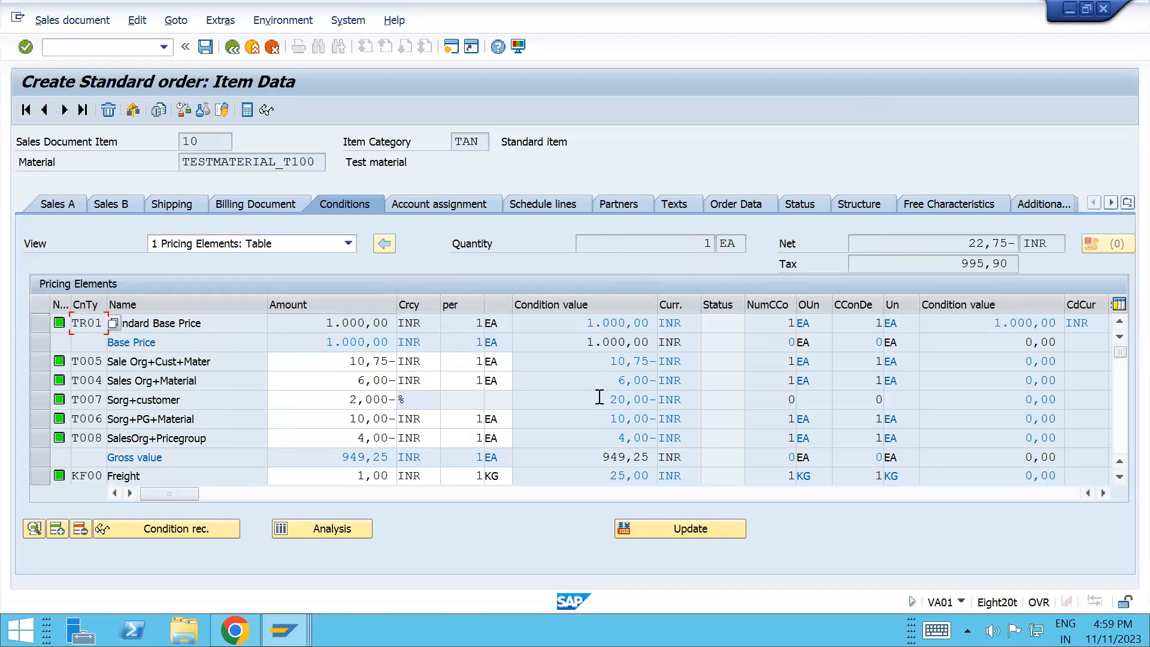
pyautogui.press('F3')
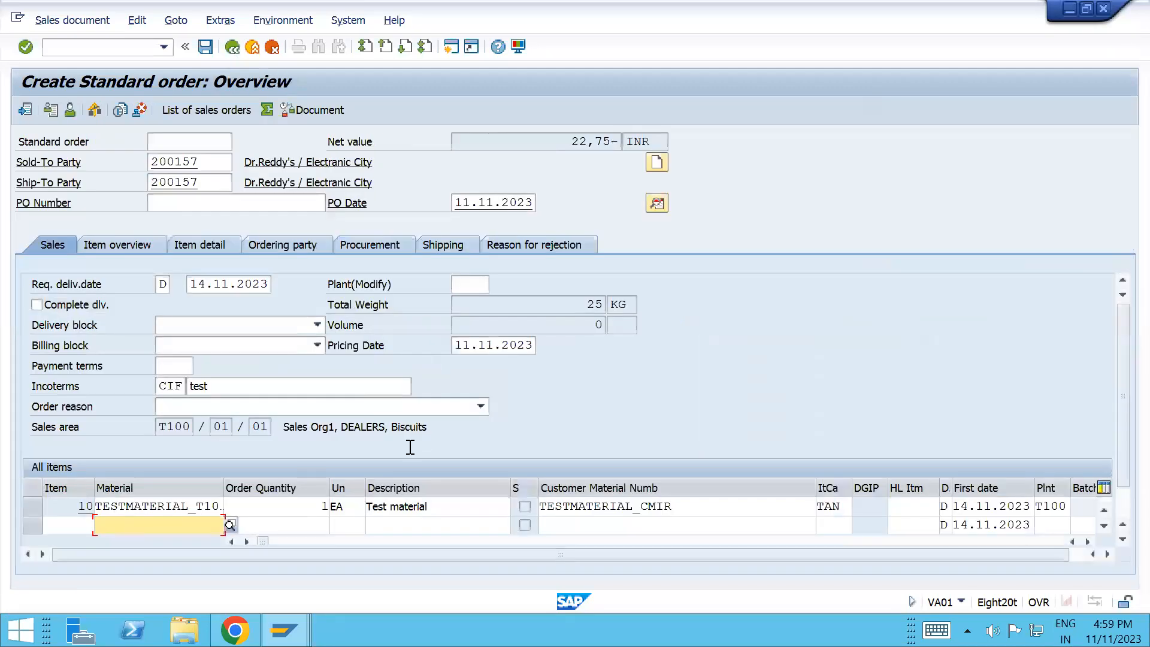
pyautogui.hotkey('alt', 'Tab')
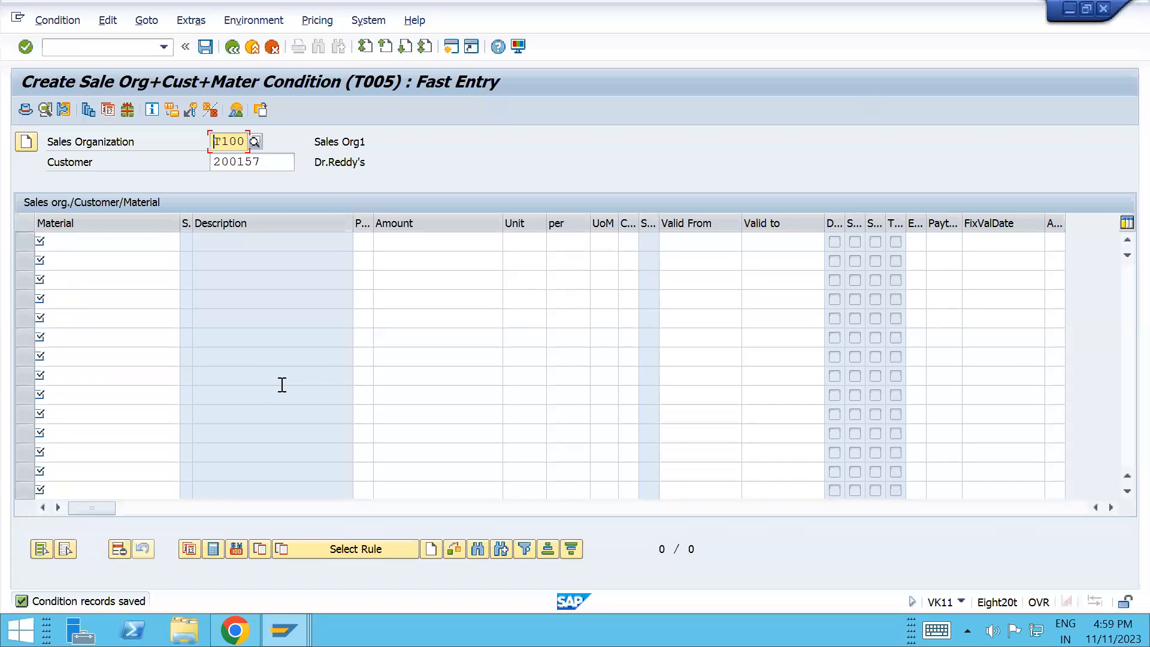
pyautogui.hotkey('alt', 'Tab')
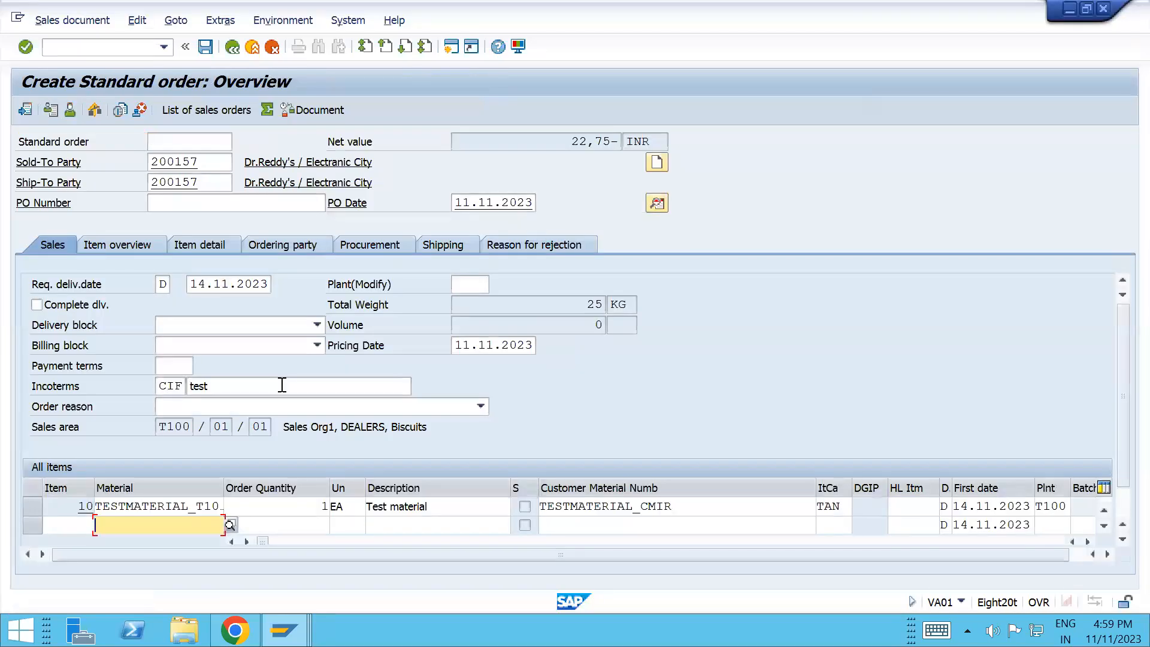
# - Switch back to the condition type session and clear T005's rounding rule so that it uses Commercial rounding
pyautogui.hotkey('alt', 'Tab')
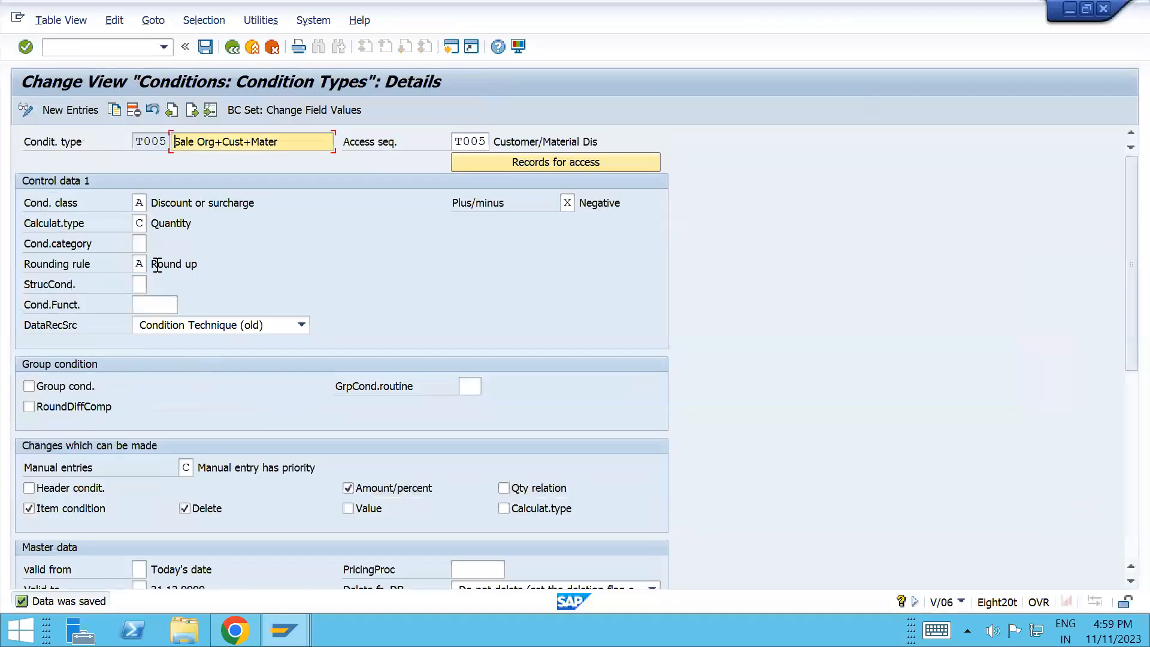
pyautogui.click(142, 264)
pyautogui.press('BackSpace')
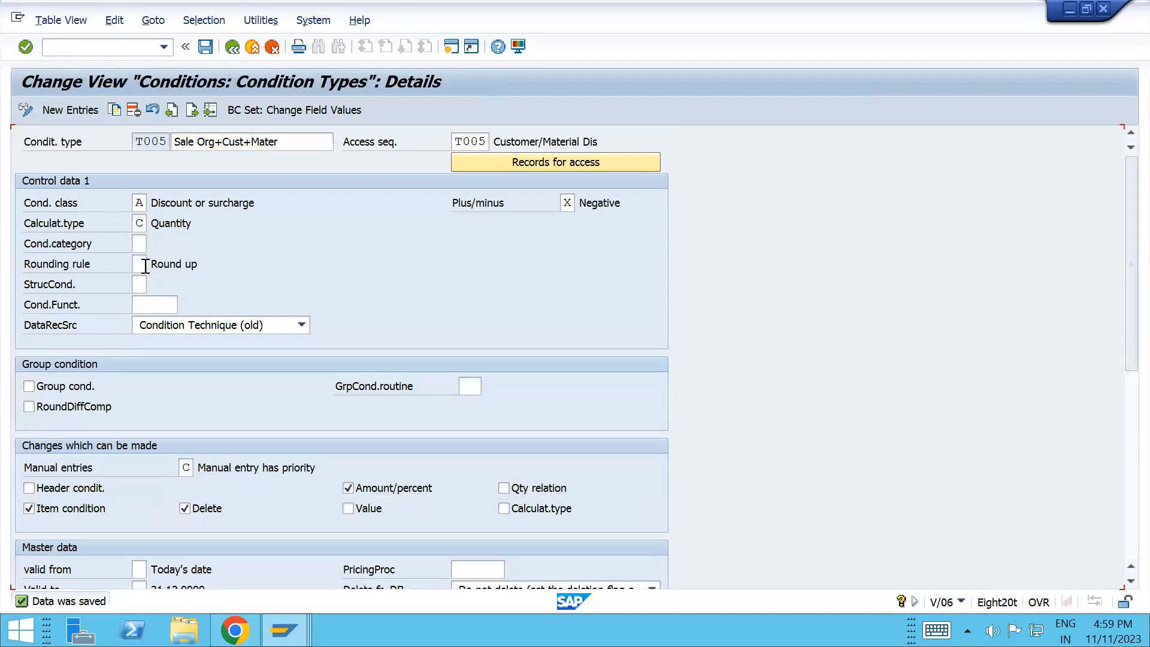
pyautogui.press('Return')
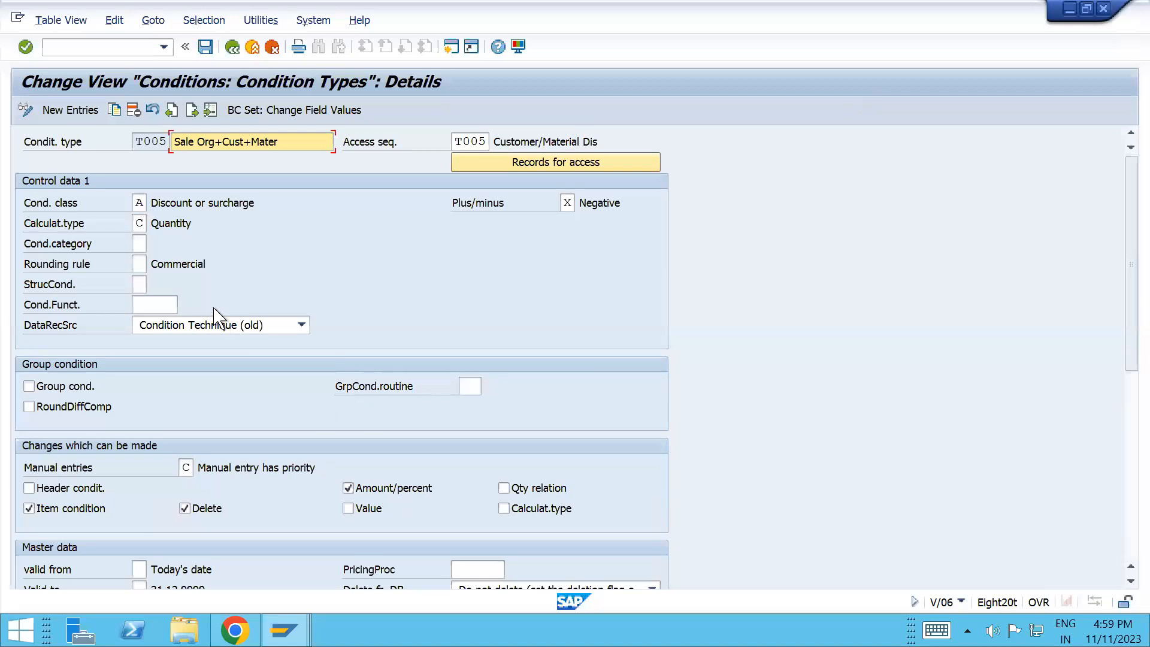
# - Review the available rounding rule options for condition type T005 and close the list without choosing another
pyautogui.click(143, 265)
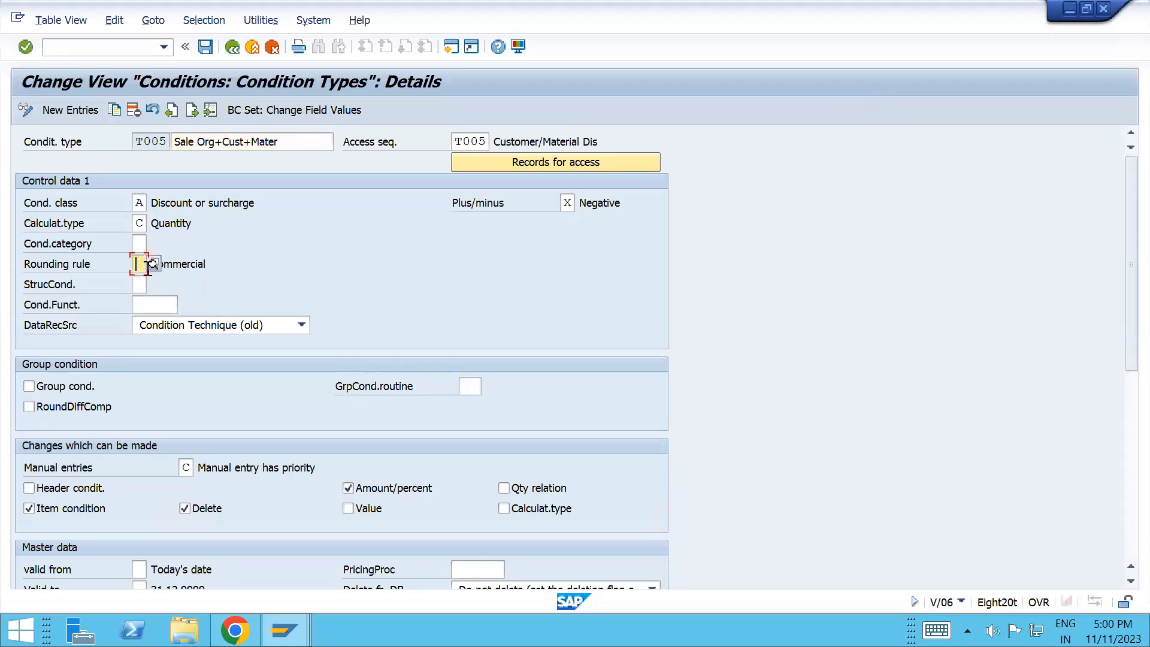
pyautogui.click(154, 264)
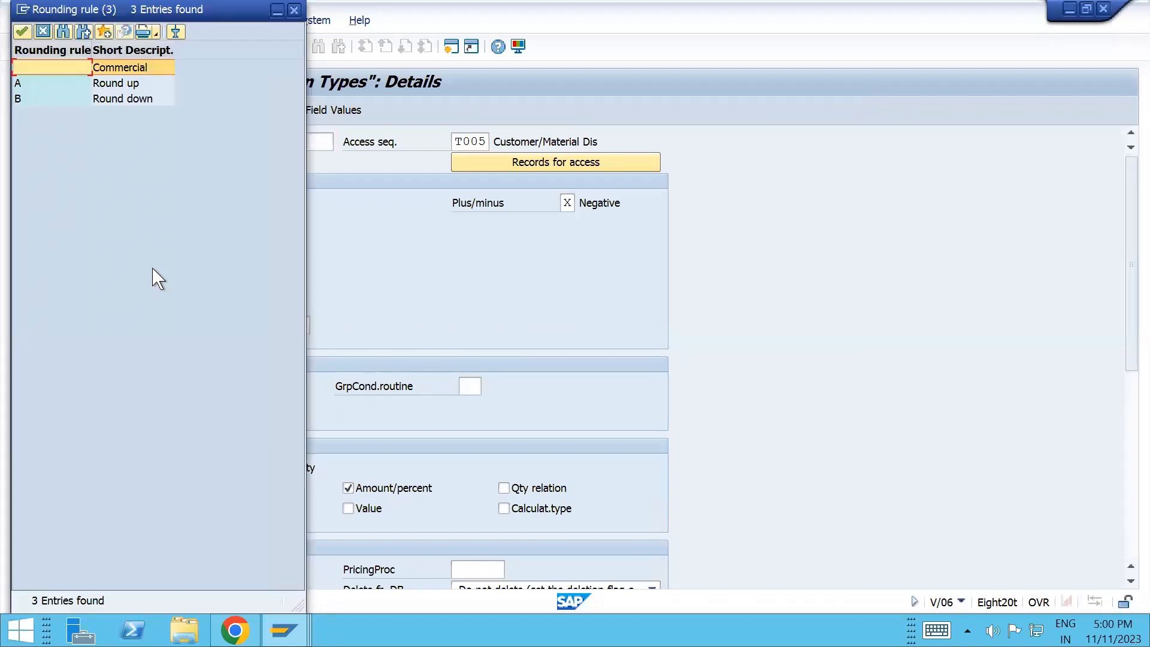
pyautogui.click(293, 11)
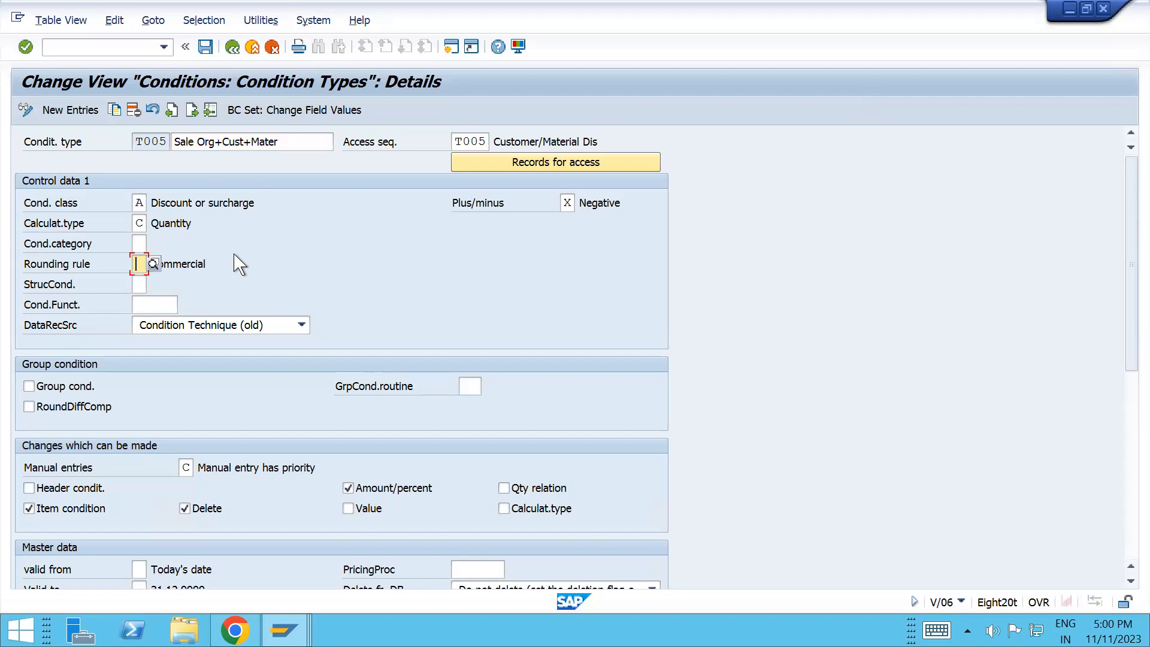
# - Save condition type T005 with the Commercial rounding rule
pyautogui.hotkey('alt', 'Tab')
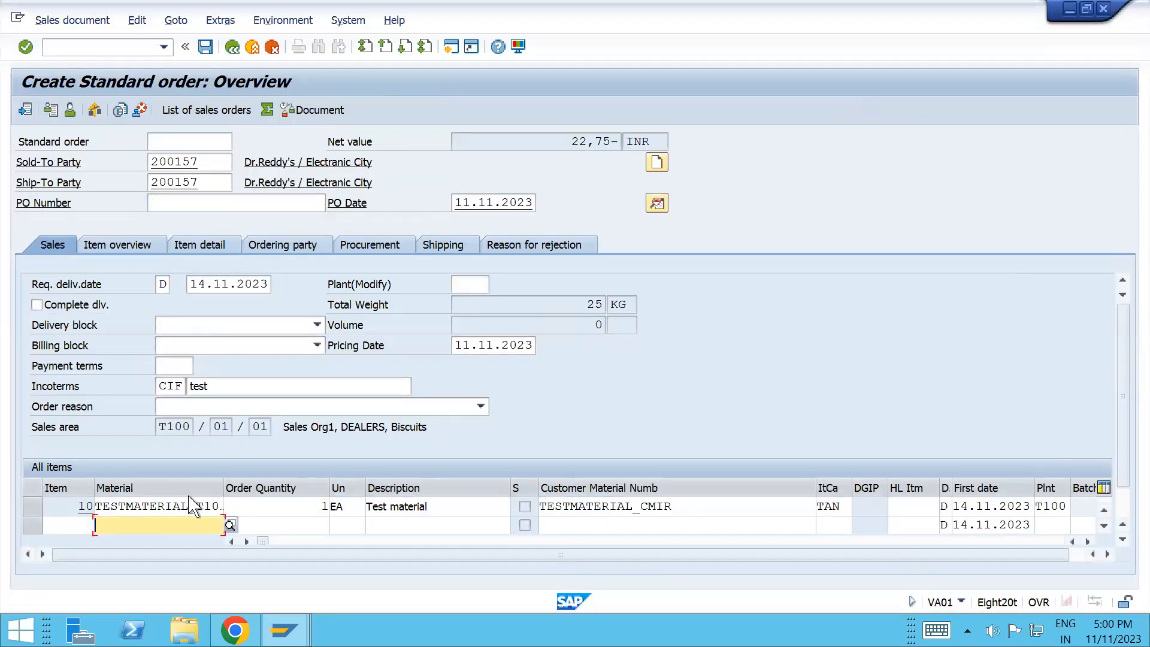
pyautogui.hotkey('alt', 'Tab')
pyautogui.hotkey('alt', 'Tab')
pyautogui.hotkey('alt', 'Tab')
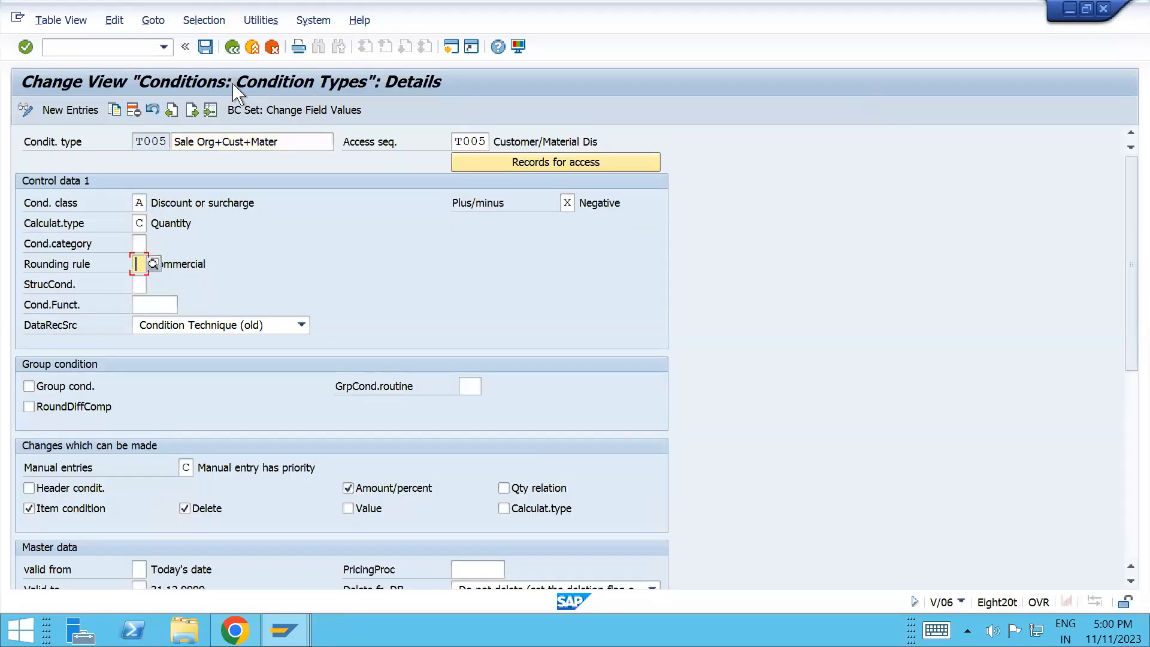
pyautogui.click(143, 285)
pyautogui.hotkey('ctrl', 's')
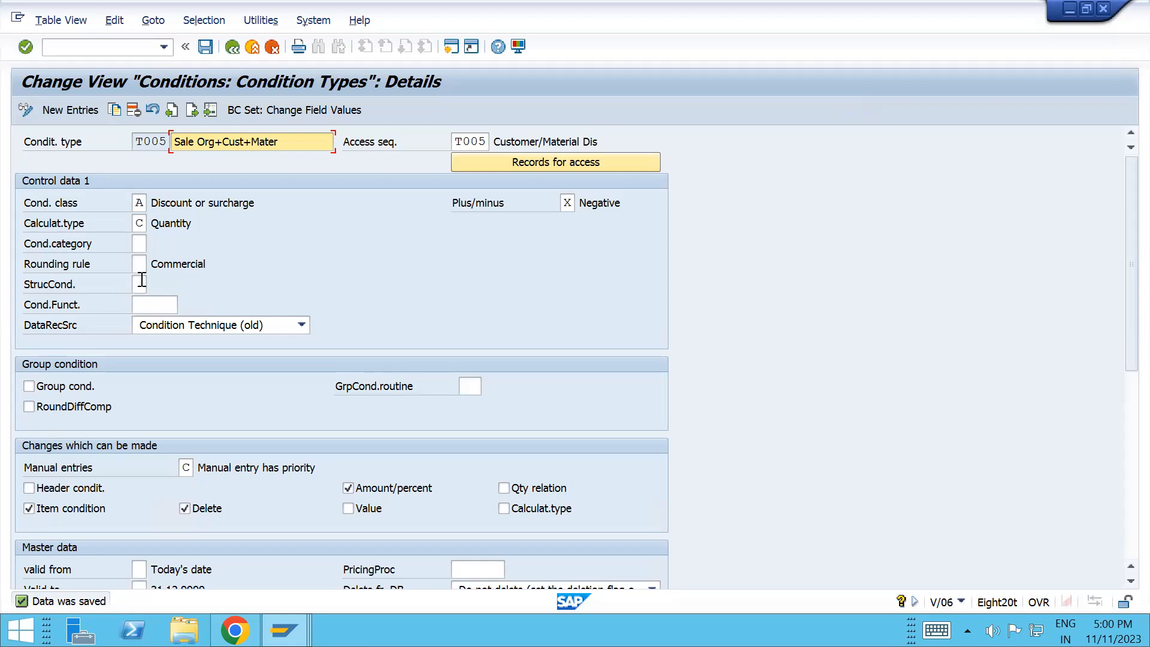
# - Return to the condition types overview and position the list at condition type KUMU
pyautogui.click(140, 283)
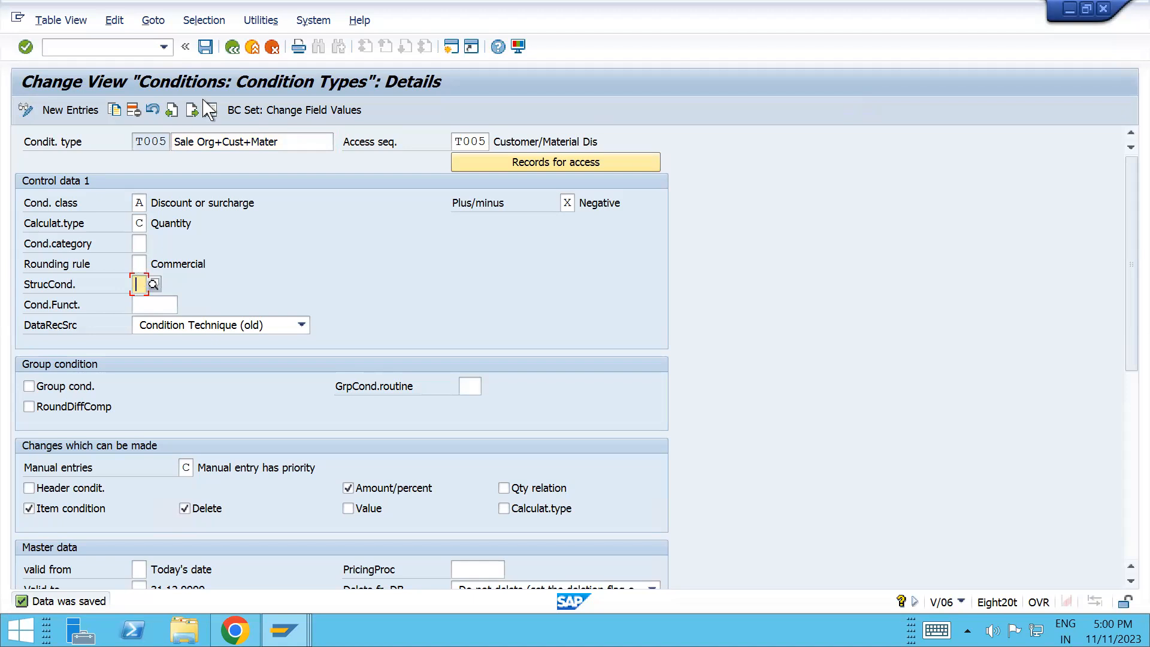
pyautogui.click(232, 46)
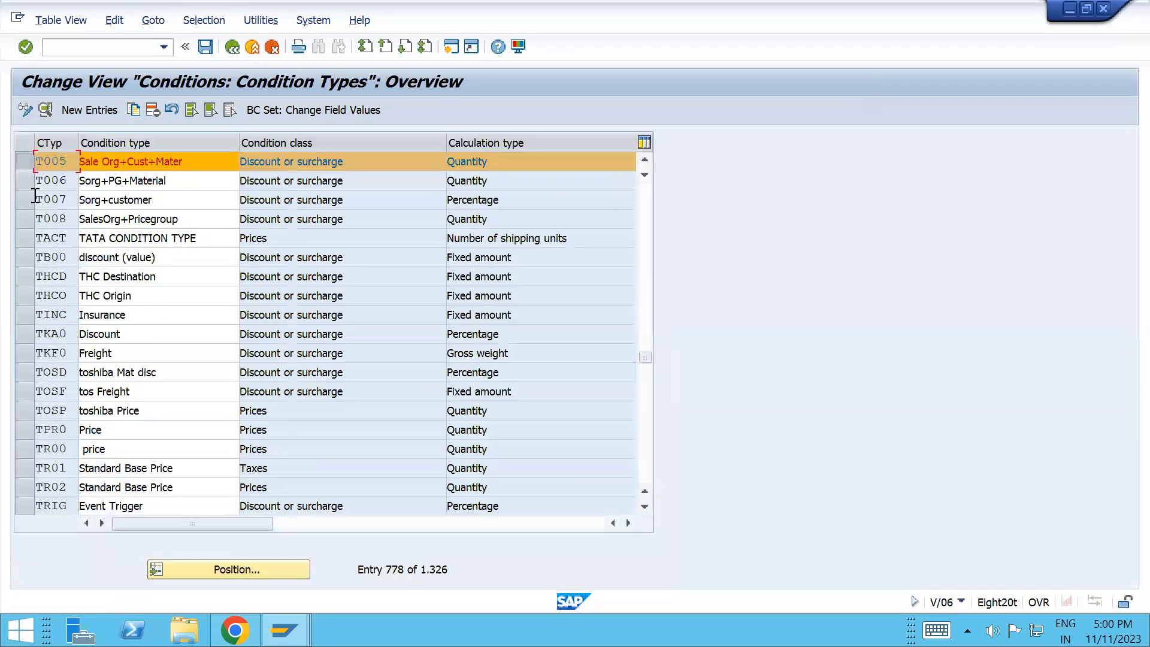
pyautogui.click(30, 160)
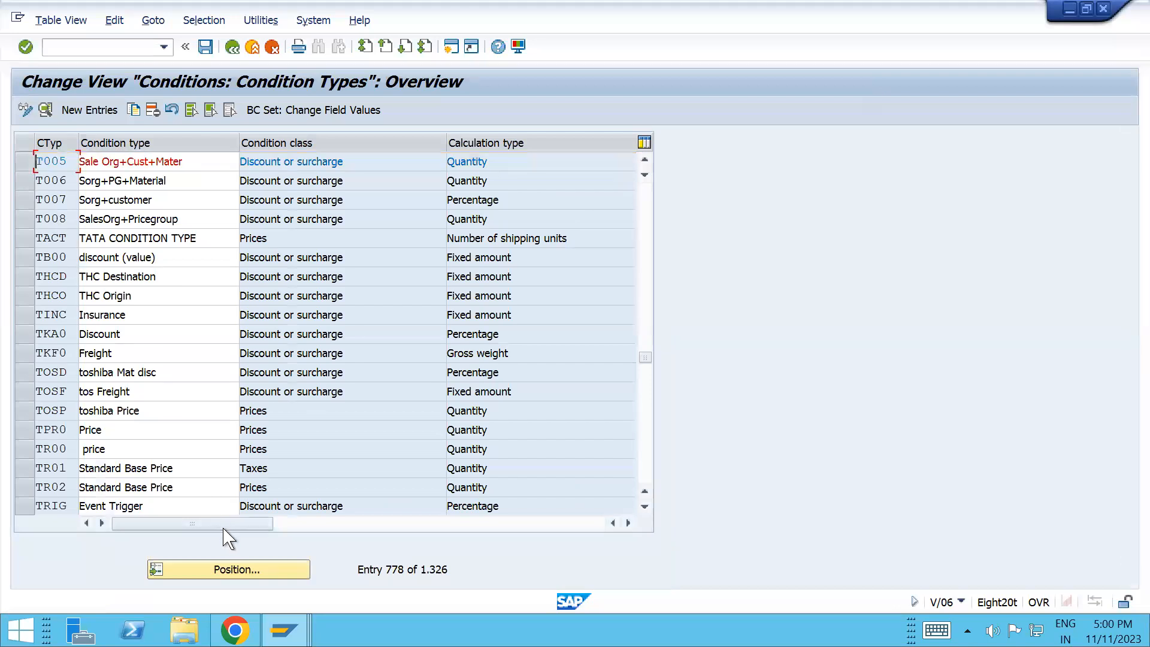
pyautogui.click(228, 569)
pyautogui.write('KUMU')
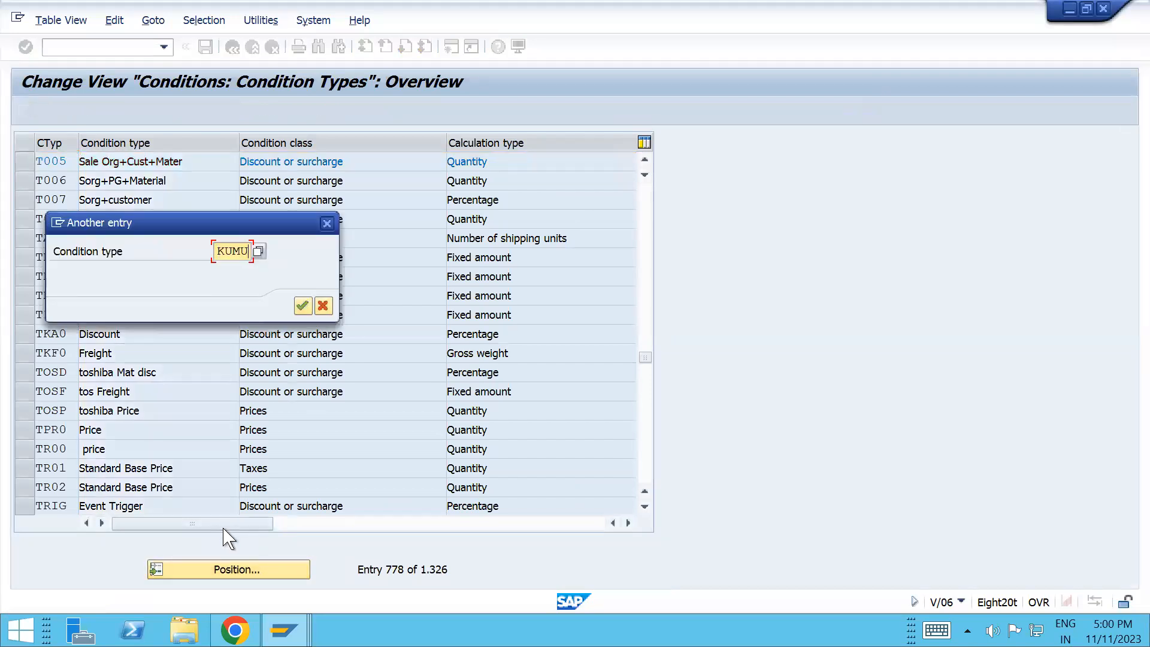
pyautogui.press('Return')
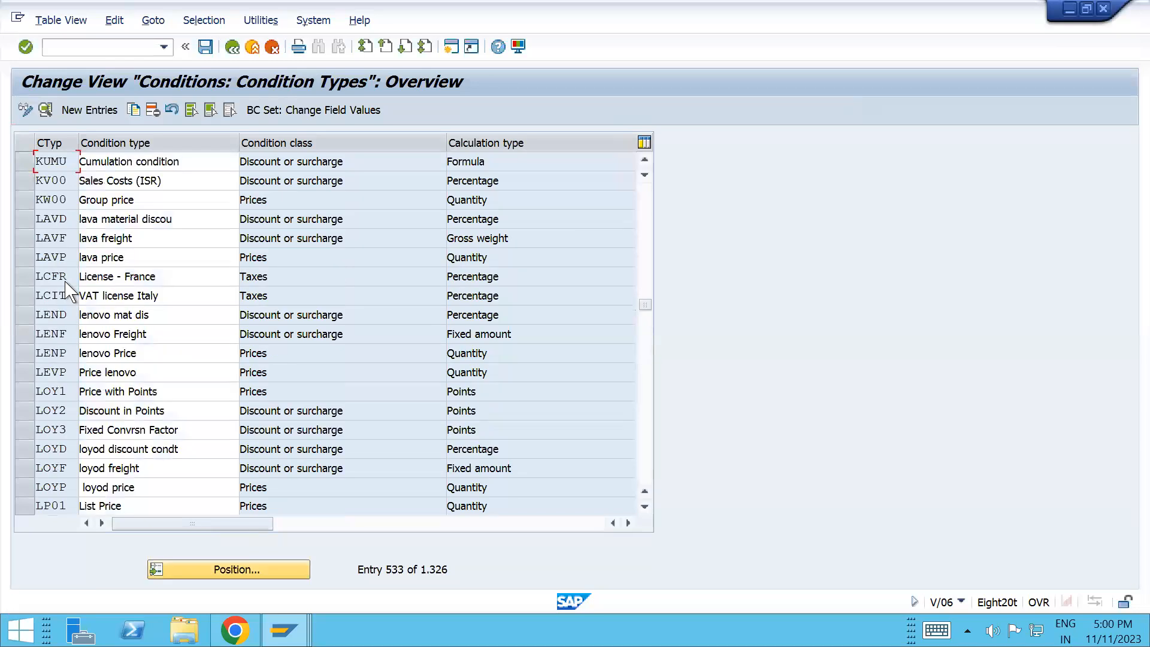
# - Open the details of condition type KUMU and examine its structure condition setting
pyautogui.click(27, 161)
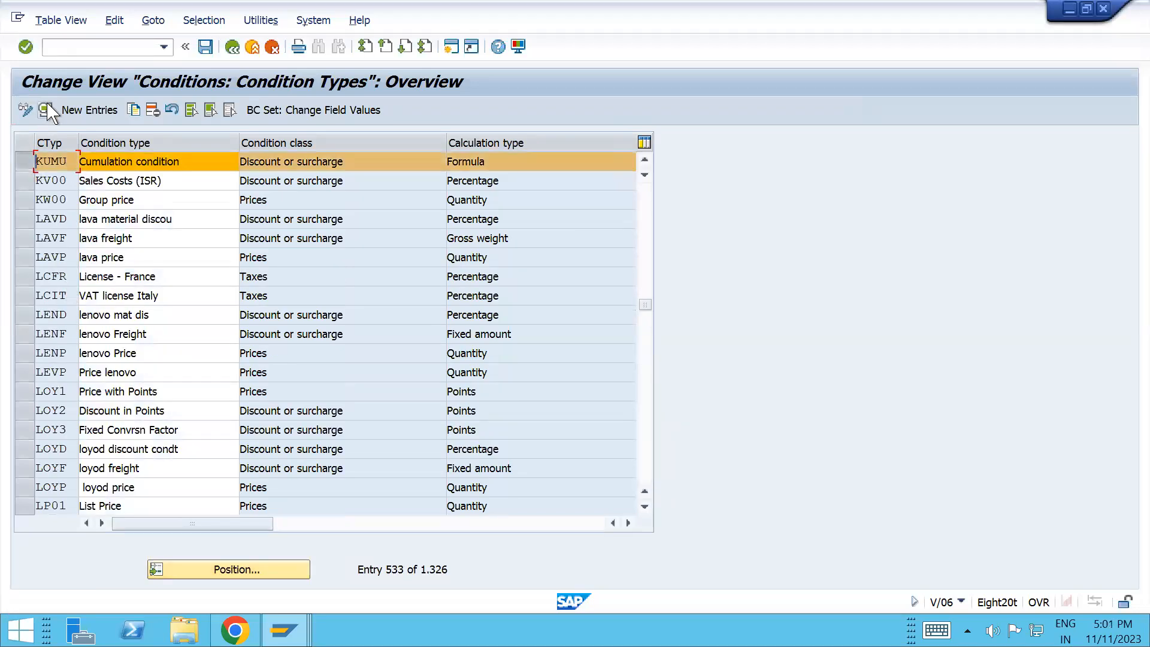
pyautogui.click(45, 110)
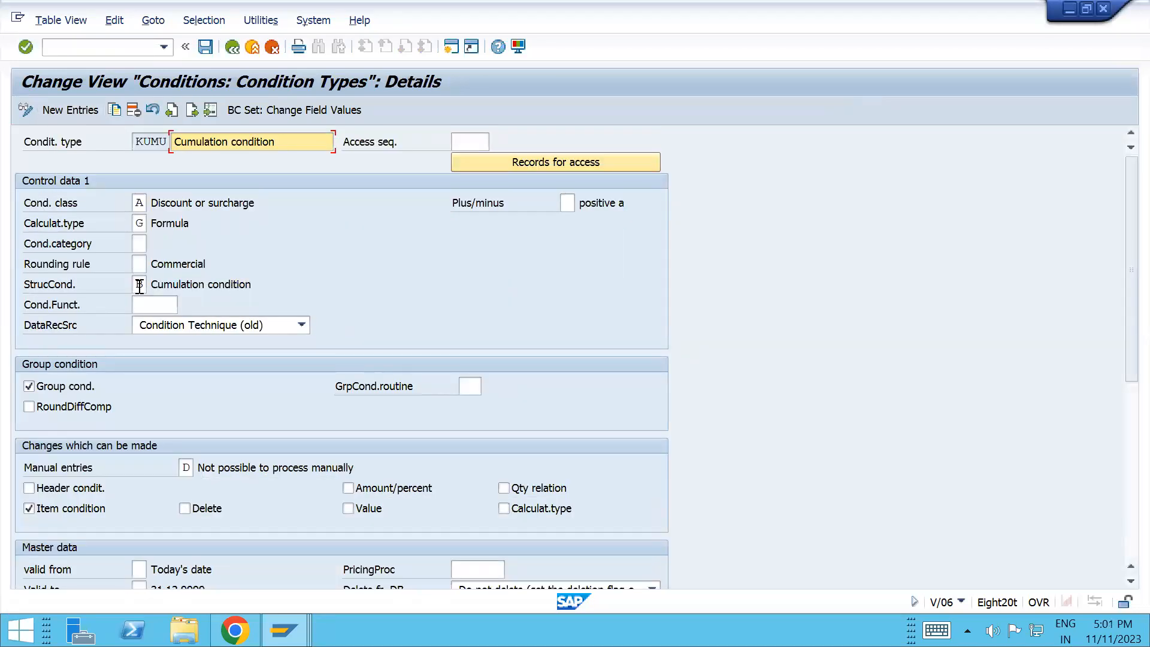
pyautogui.click(142, 283)
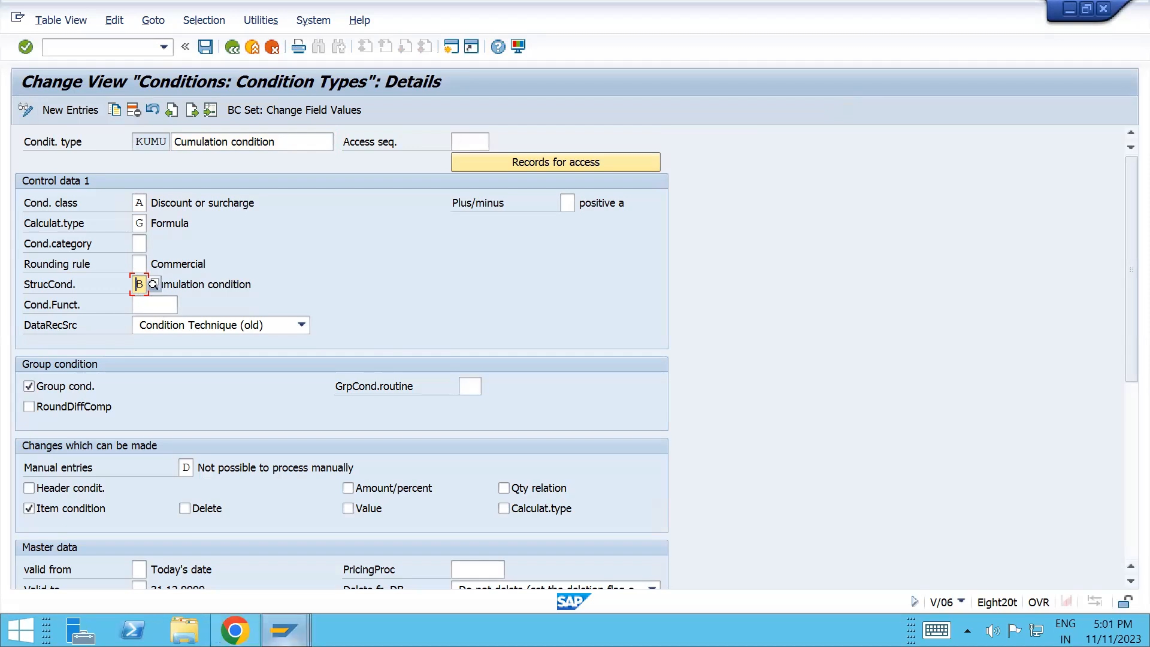
# - Switch to the billing copy control session, close its pricing type list, and start material BOM creation with transaction CS01
pyautogui.moveTo(285, 629)
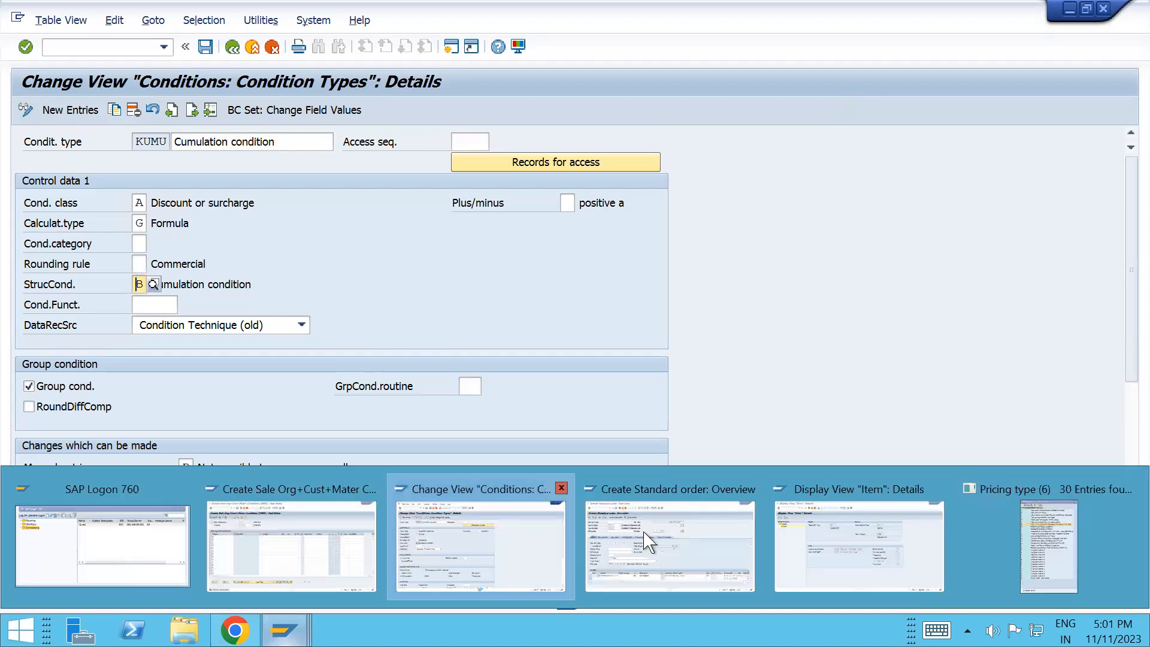
pyautogui.click(860, 545)
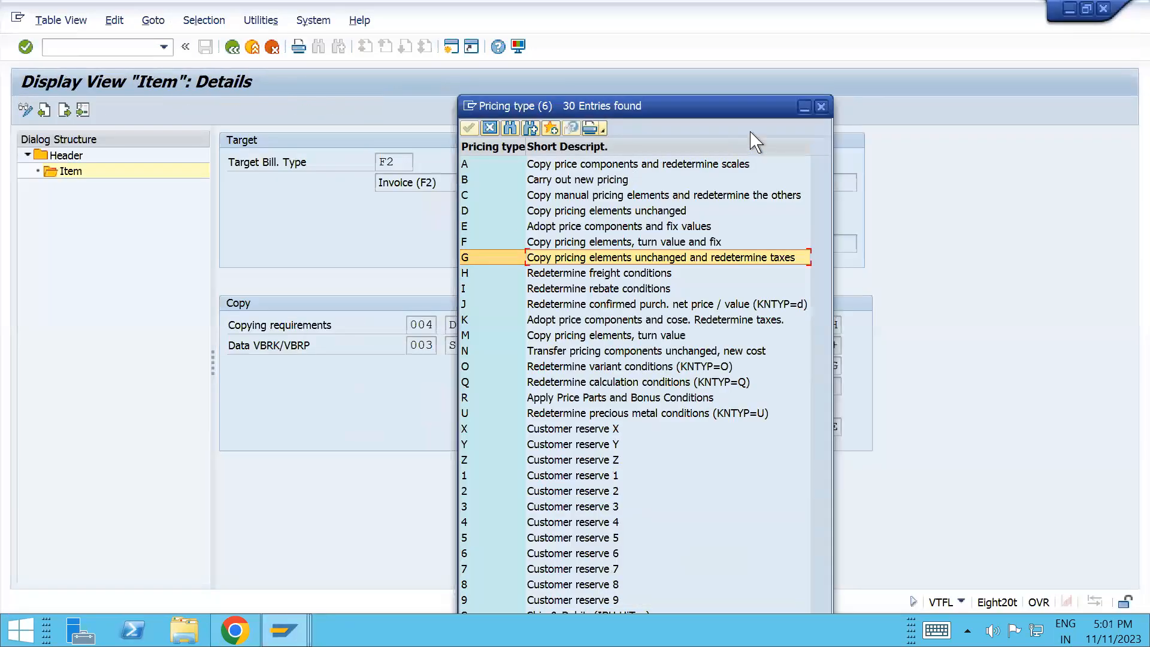
pyautogui.click(822, 107)
pyautogui.click(108, 46)
pyautogui.write('/n')
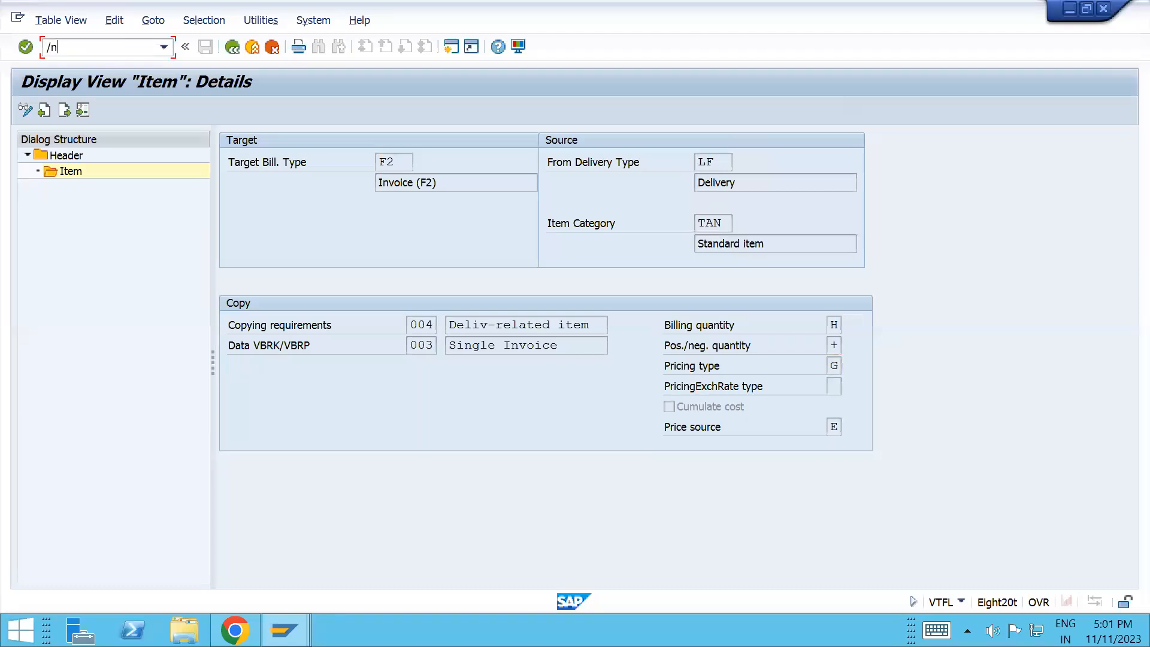
pyautogui.write('cs01')
pyautogui.press('Return')
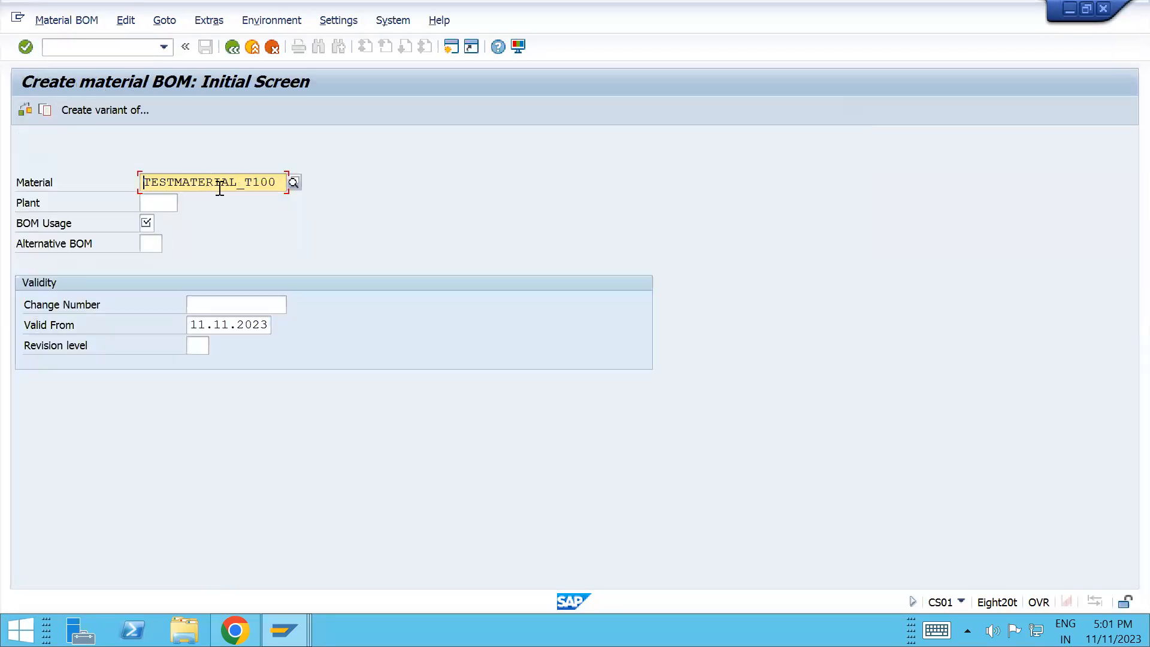
# - Choose BOM usage 1 (Production) for TESTMATERIAL_T100 and continue to the BOM's general item overview
pyautogui.click(153, 222)
pyautogui.click(161, 227)
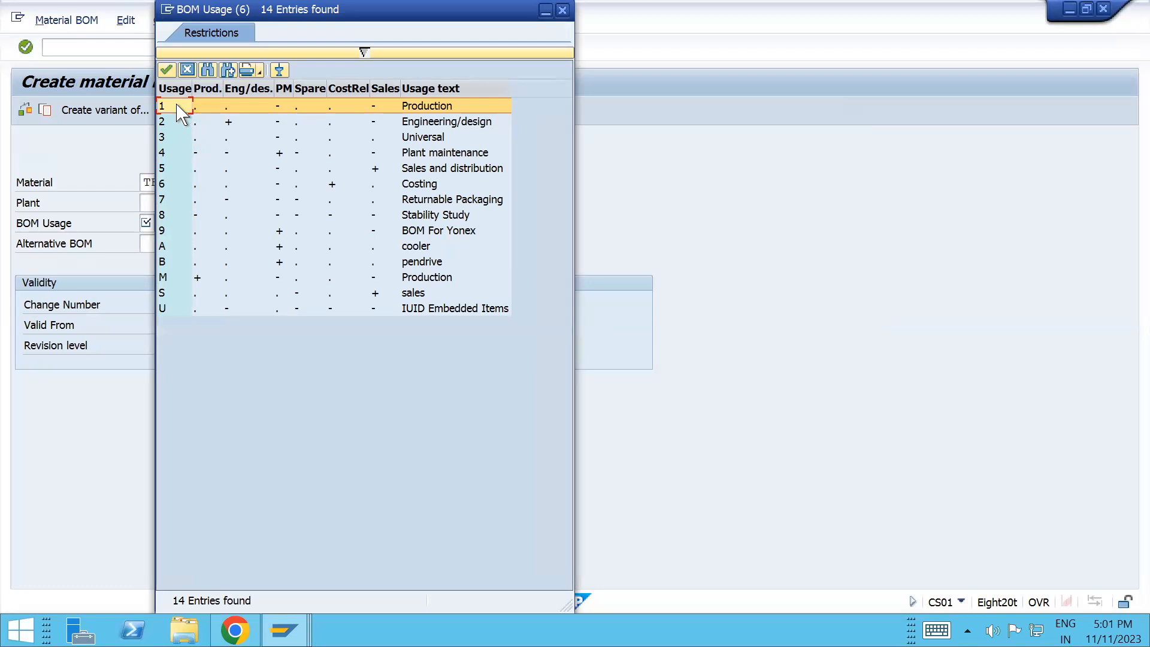
pyautogui.doubleClick(179, 113)
pyautogui.press('Return')
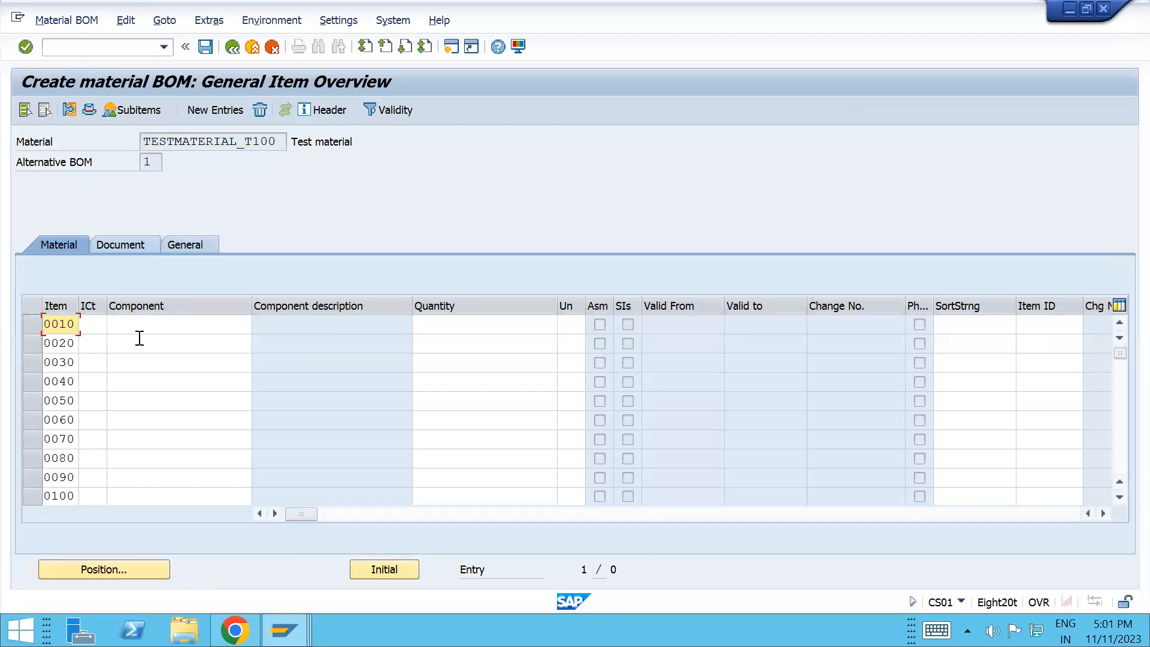
pyautogui.moveTo(146, 142); pyautogui.dragTo(291, 138)
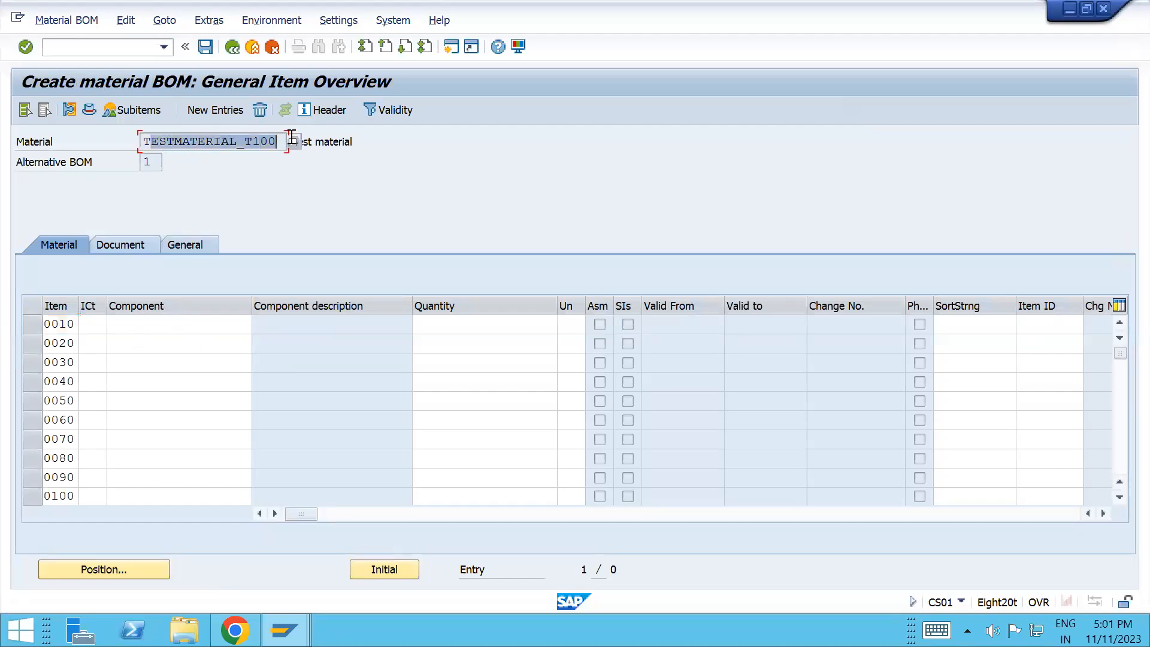
pyautogui.click(143, 336)
pyautogui.press('Down')
pyautogui.press('Down')
pyautogui.press('Down')
pyautogui.press('Down')
pyautogui.press('Down')
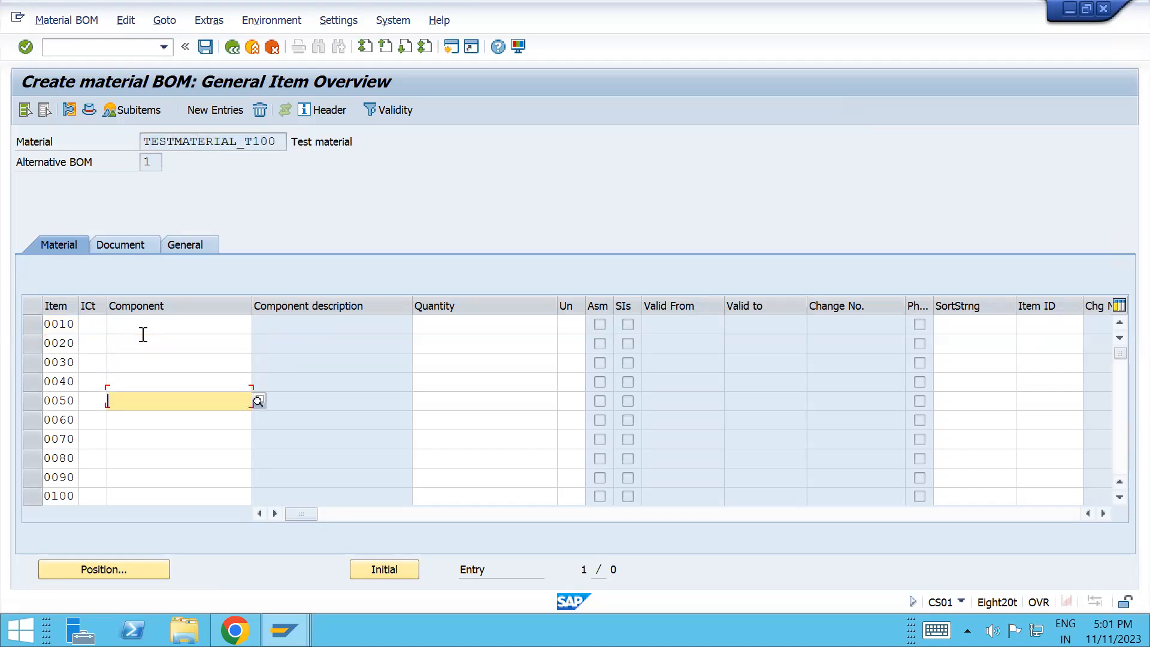
pyautogui.press('Up')
pyautogui.press('Up')
pyautogui.press('Up')
pyautogui.press('Up')
pyautogui.press('Up')
pyautogui.press('Up')
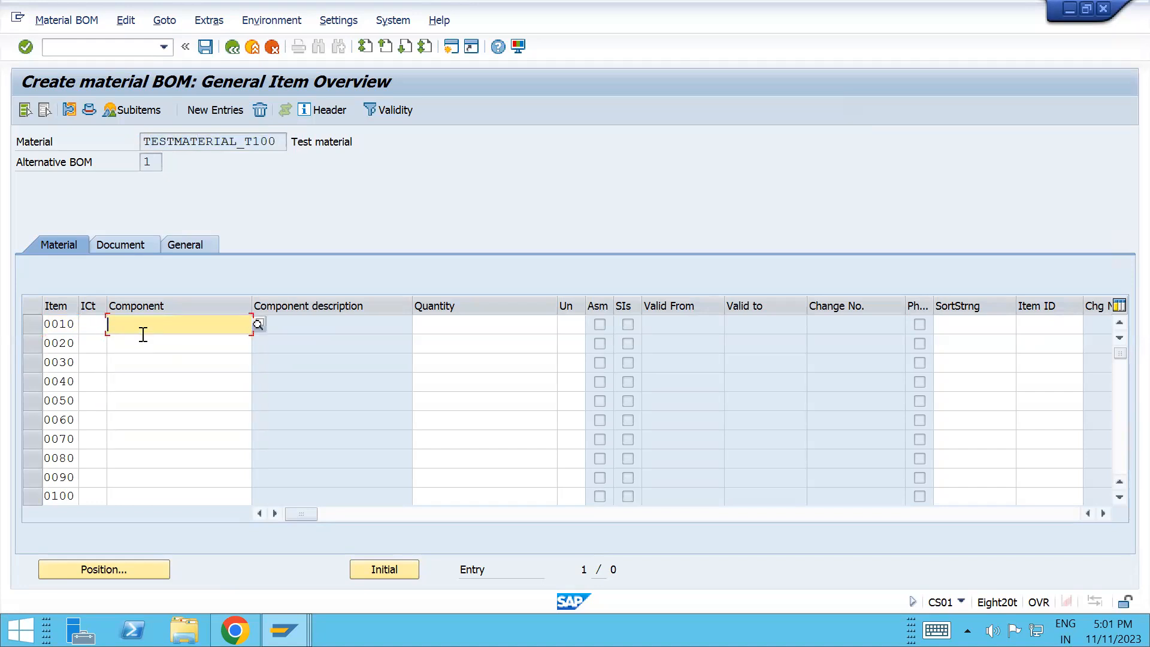
pyautogui.press('Down')
pyautogui.press('Down')
pyautogui.press('Down')
pyautogui.click(153, 330)
pyautogui.write('1')
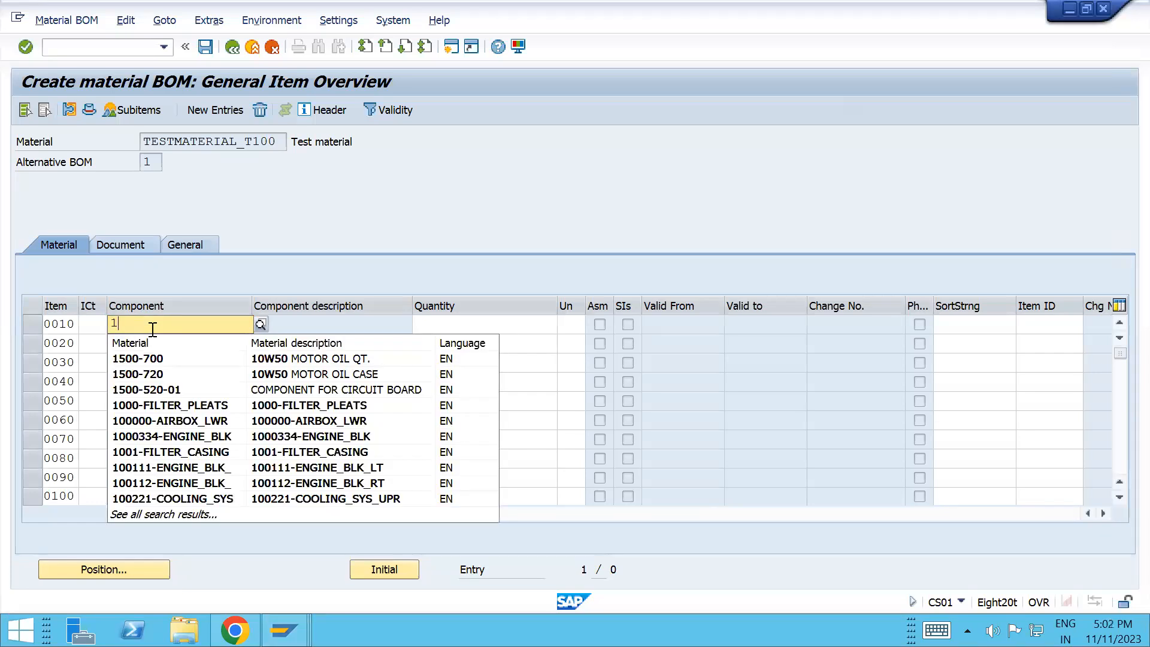
pyautogui.press('BackSpace')
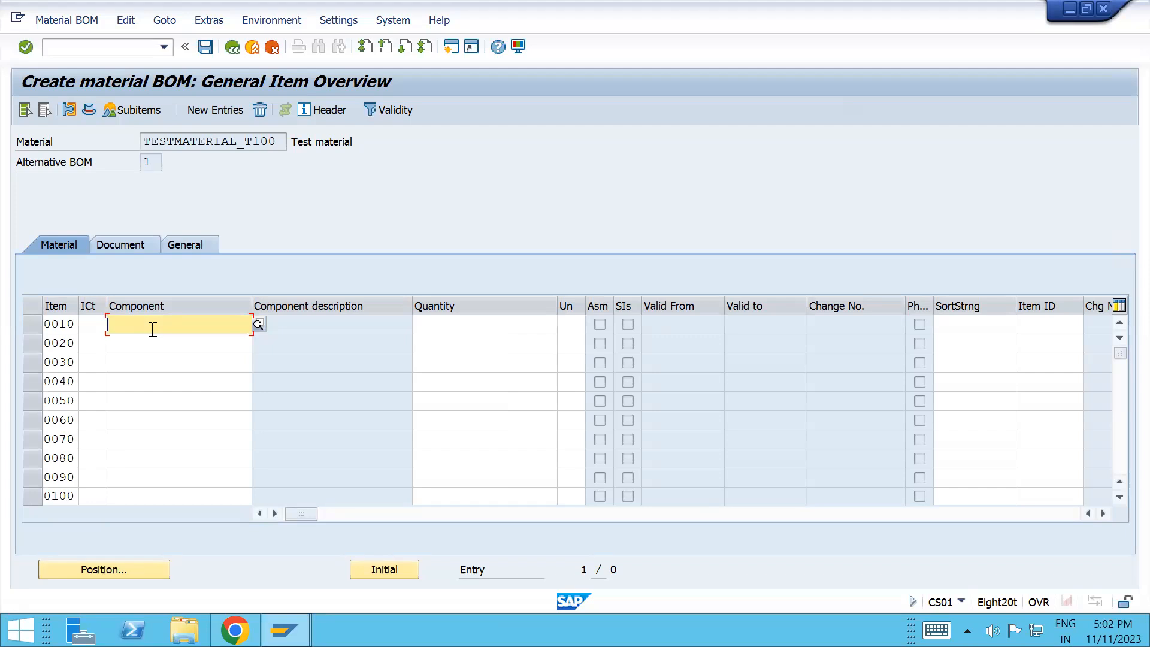
# - Look through the search options available for finding the BOM component of item 0010, and close the search help
pyautogui.click(260, 327)
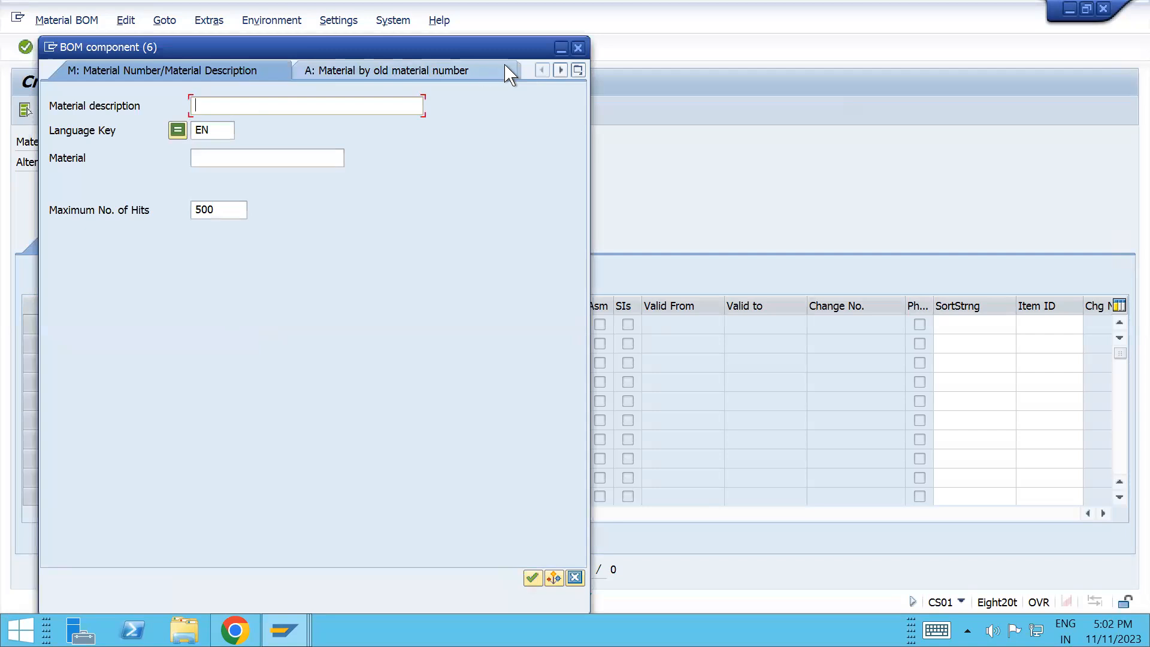
pyautogui.click(578, 70)
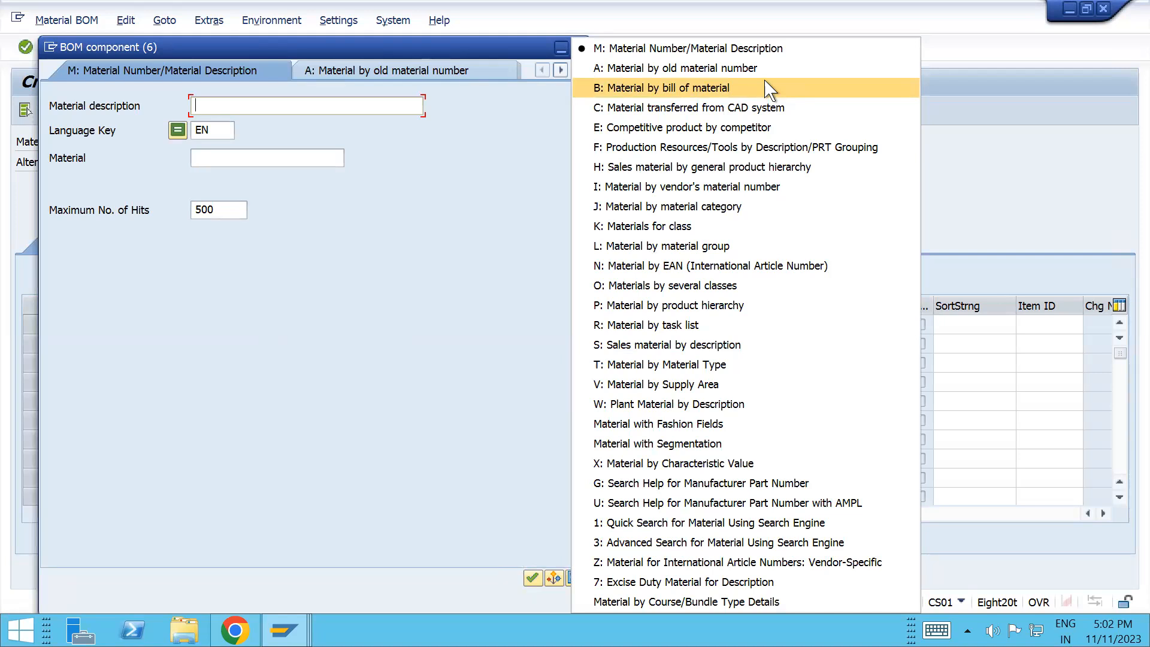
pyautogui.click(992, 142)
pyautogui.click(578, 49)
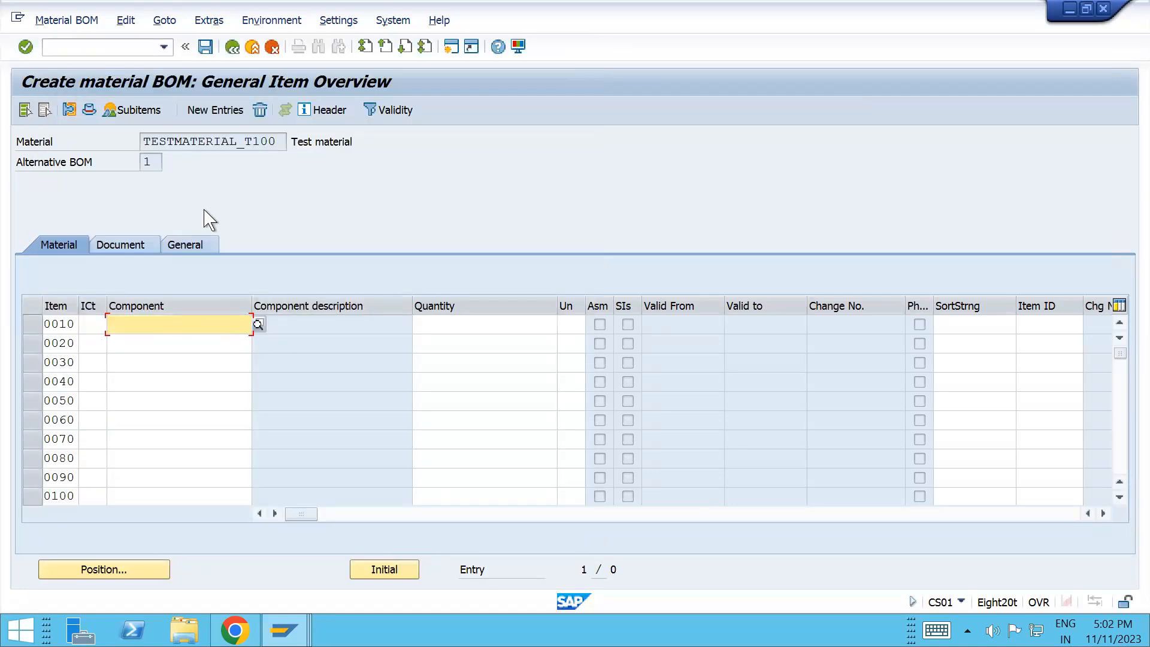
pyautogui.click(152, 330)
pyautogui.press('Down')
pyautogui.press('Down')
pyautogui.press('Down')
pyautogui.press('Down')
pyautogui.press('Down')
pyautogui.press('Up')
pyautogui.press('Up')
pyautogui.press('Up')
pyautogui.press('Up')
pyautogui.press('Up')
pyautogui.press('Down')
pyautogui.press('Down')
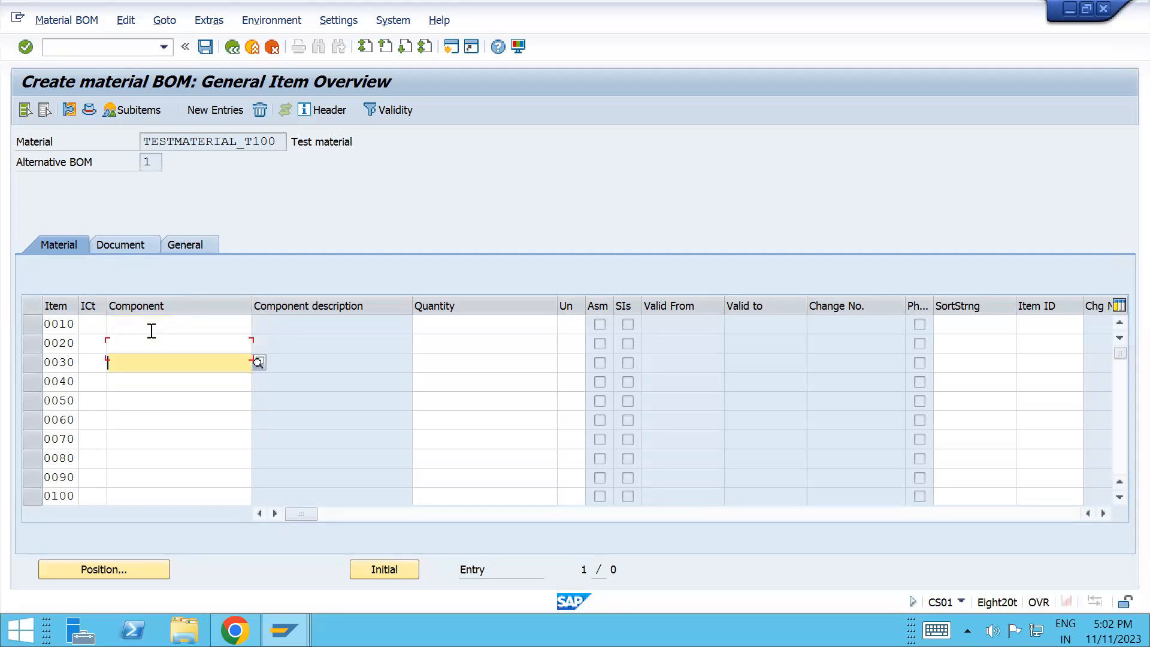
pyautogui.press('Up')
pyautogui.press('Up')
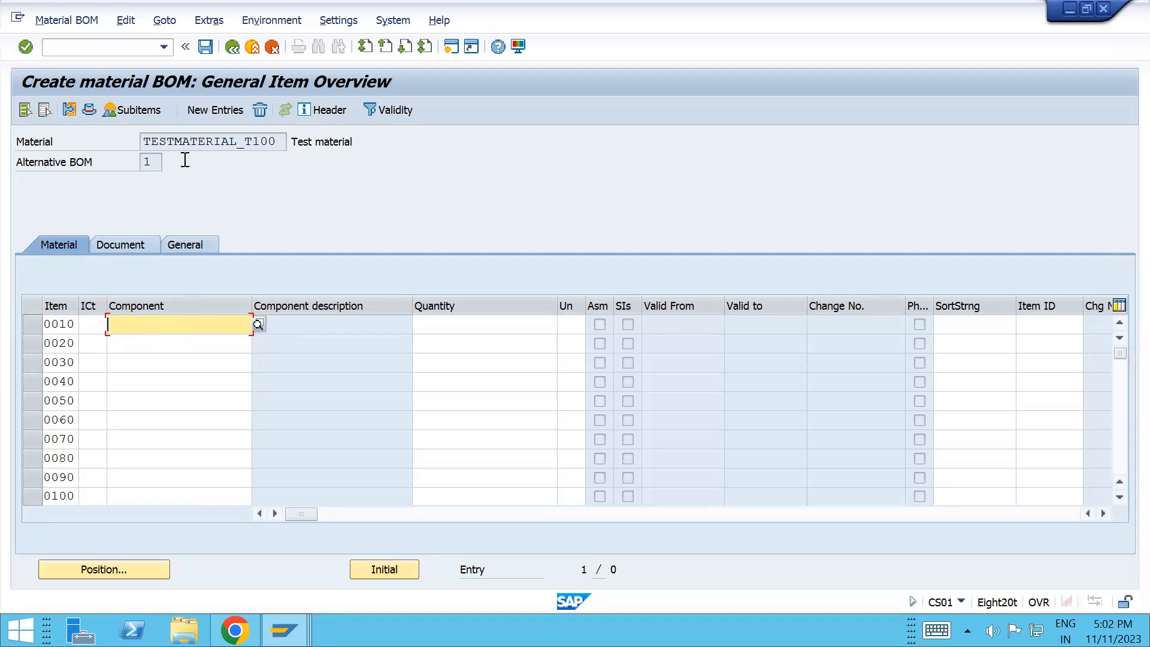
pyautogui.click(197, 144)
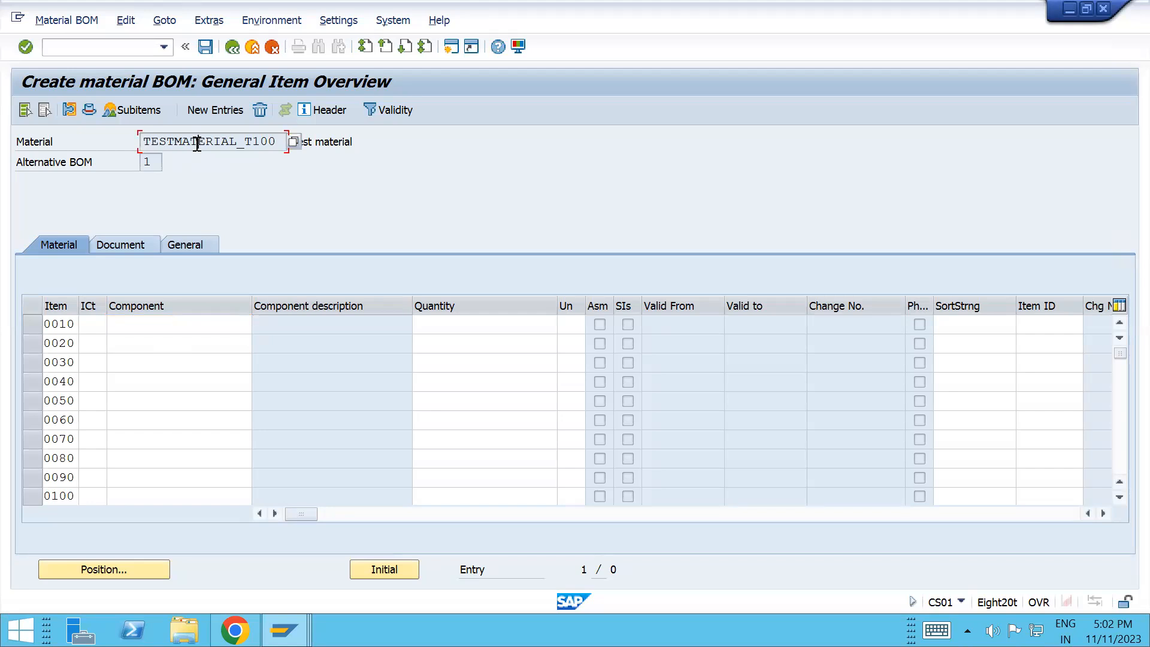
pyautogui.click(157, 327)
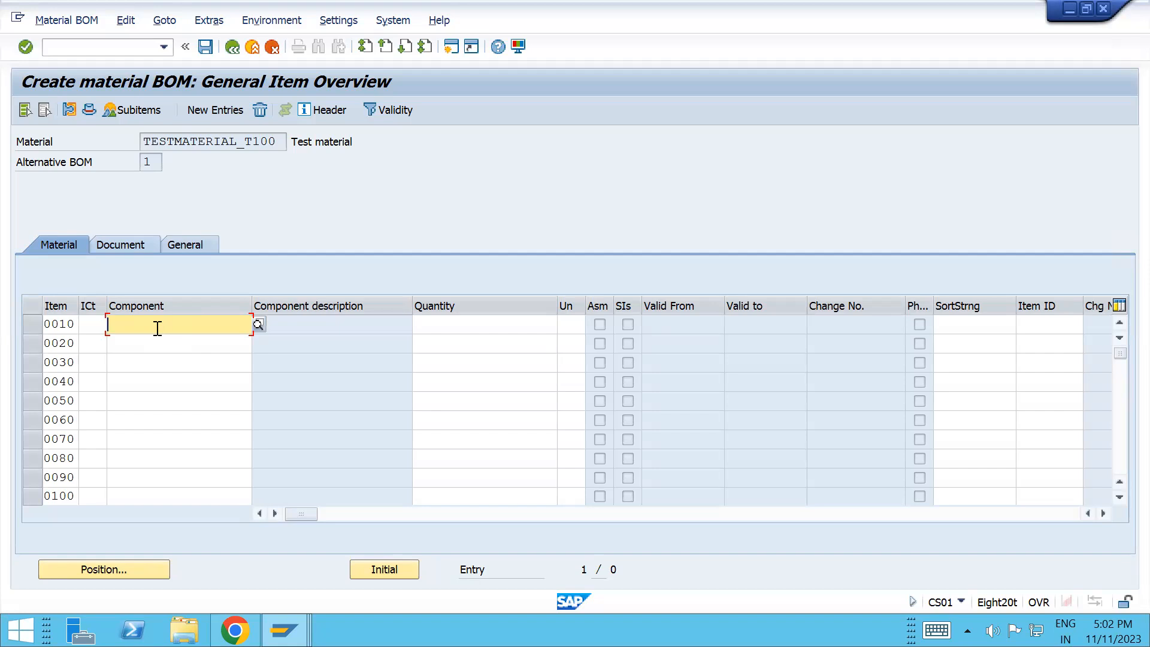
# - Enter KEYBOARD as the component of BOM item 0010 and CPU as the component of item 0020
pyautogui.write('Key bo')
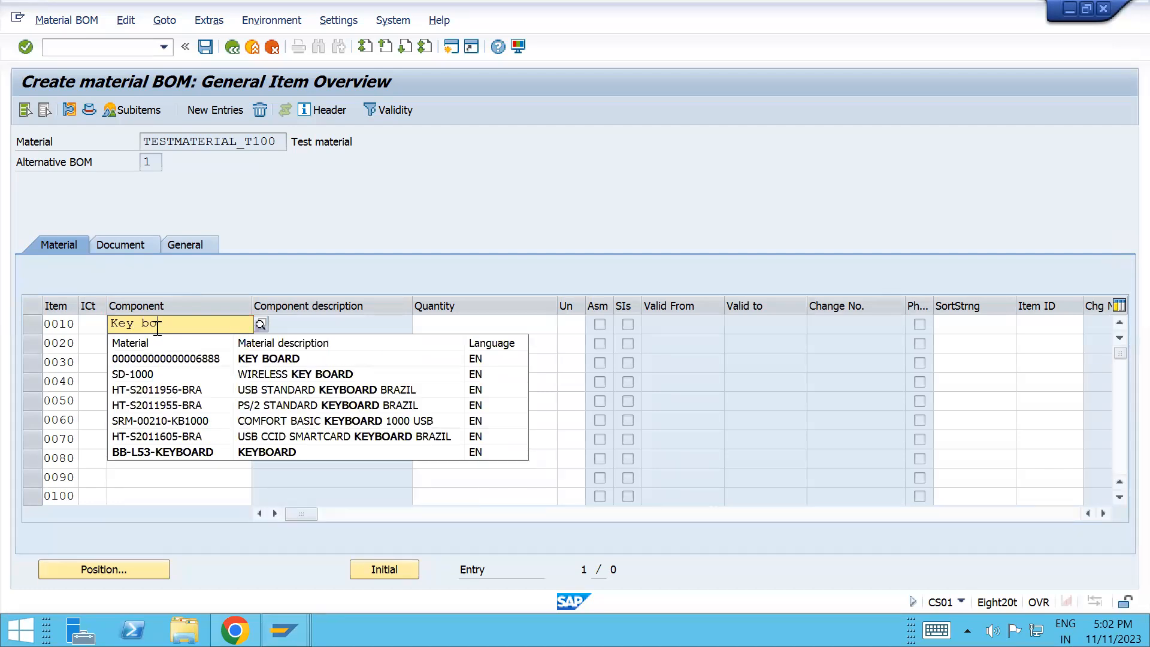
pyautogui.write('ard')
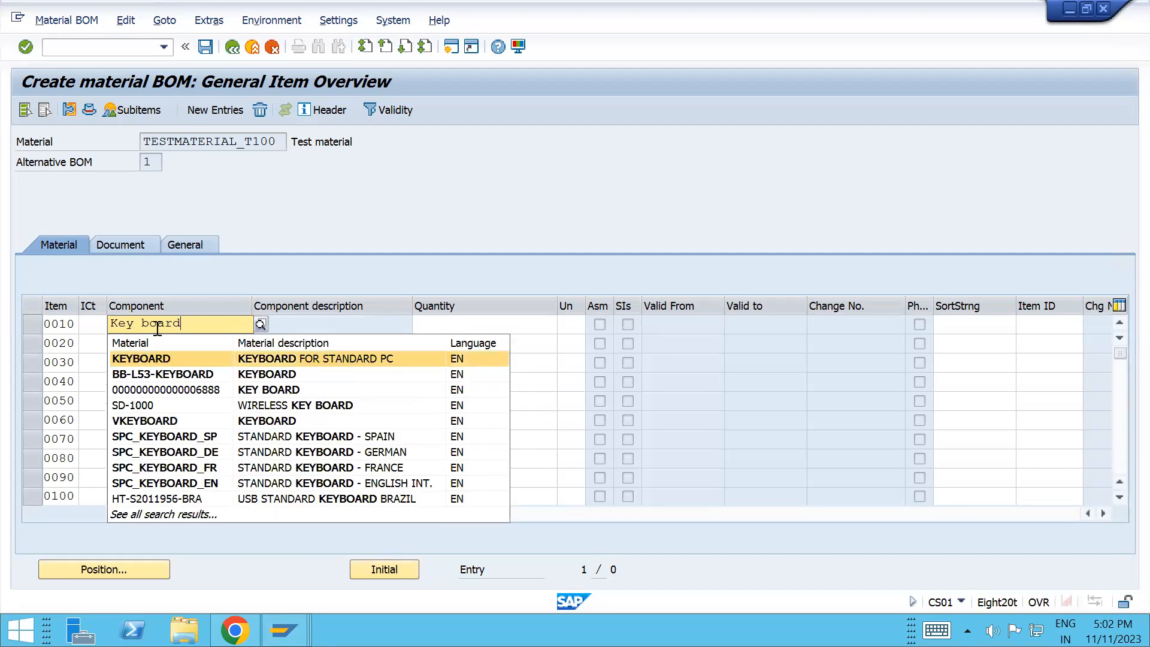
pyautogui.press('Return')
pyautogui.press('Down')
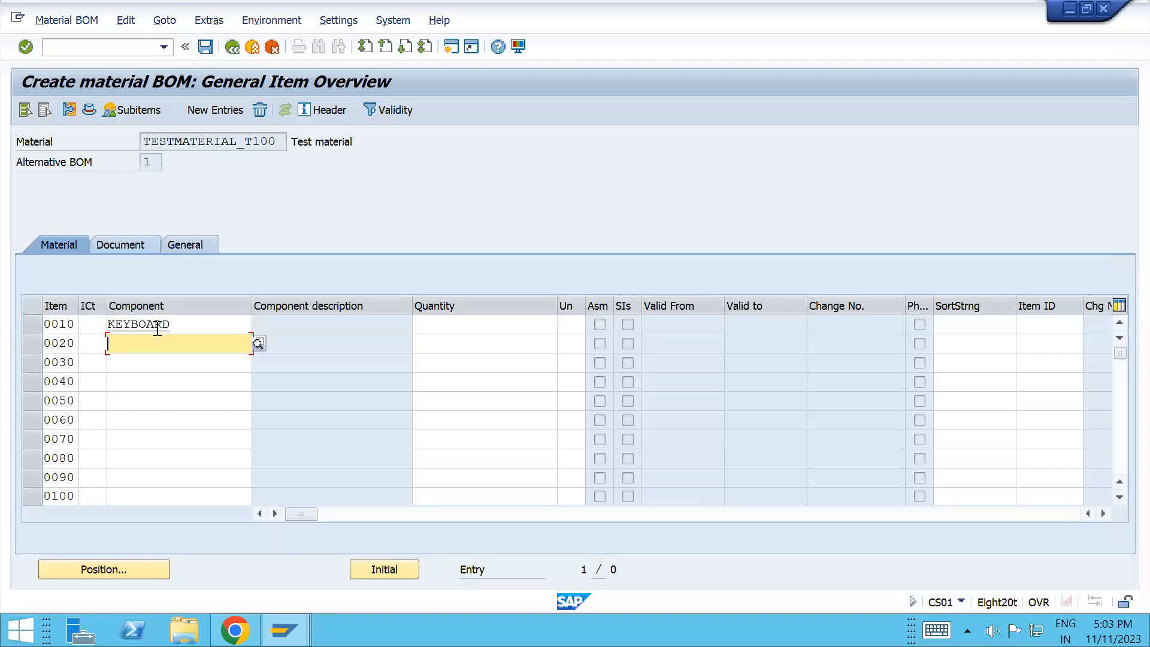
pyautogui.write('CPU')
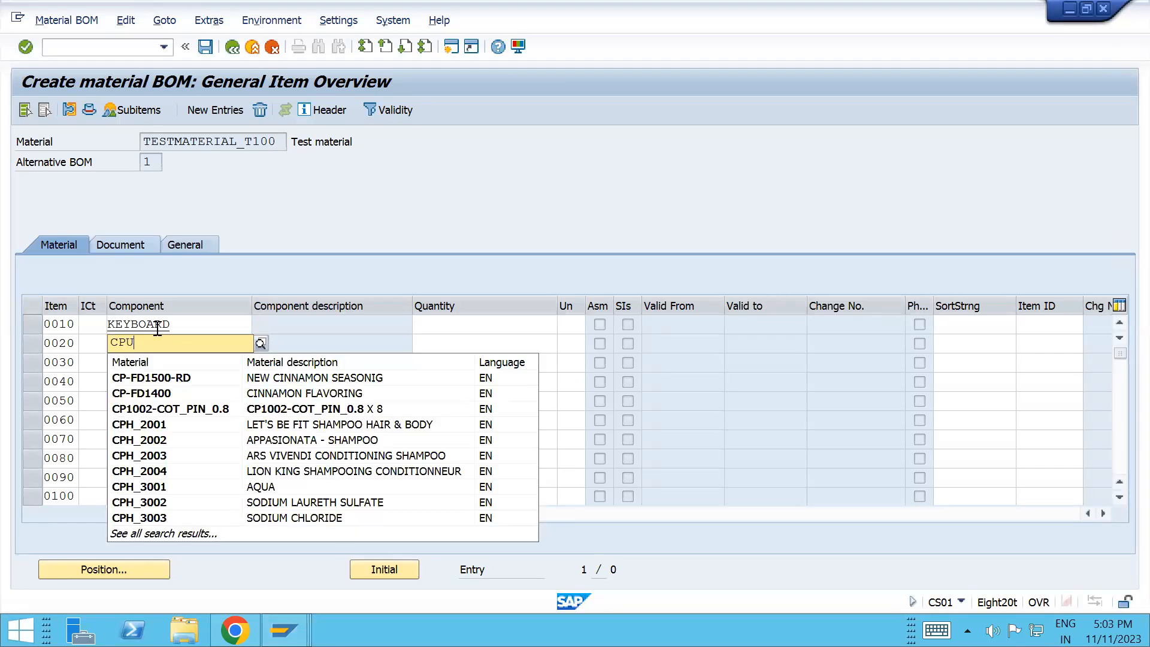
pyautogui.click(511, 364)
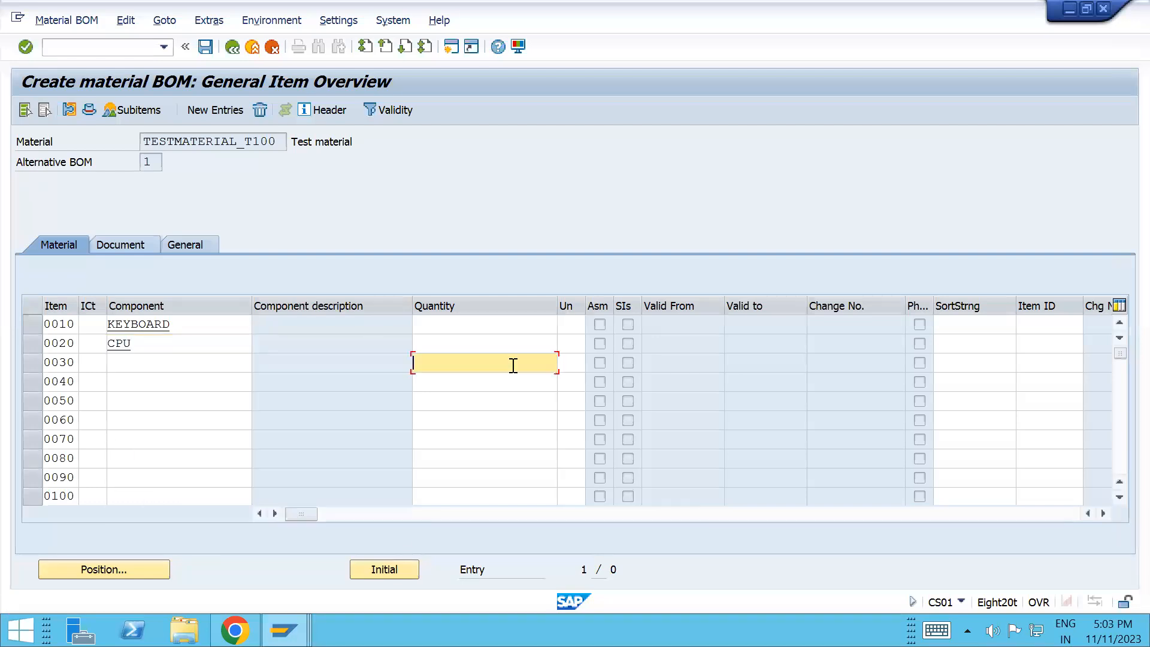
# - Enter MOUSE, the PC-mouse for a standard PC, as the component of BOM item 0030
pyautogui.click(169, 363)
pyautogui.write('Mo')
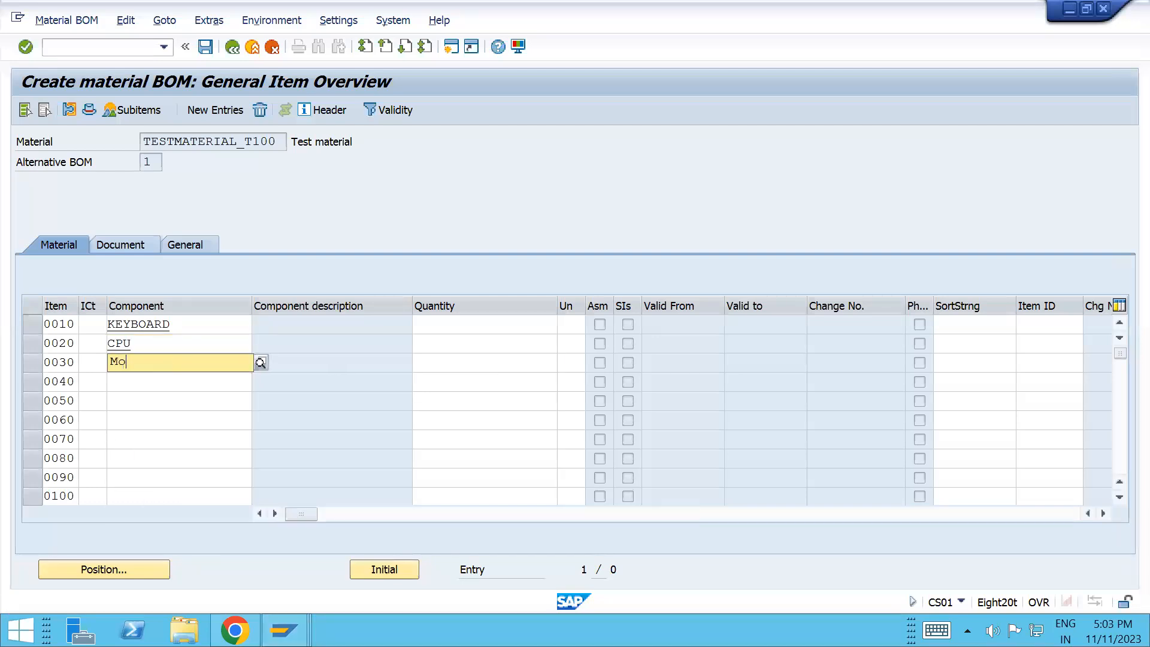
pyautogui.write('use')
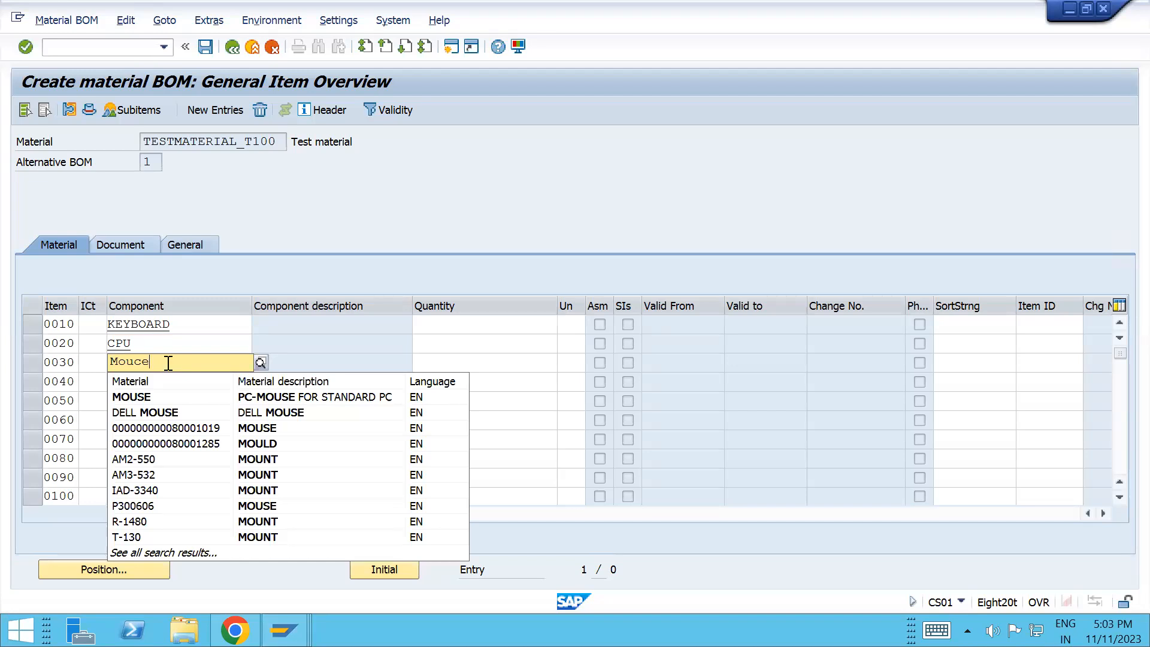
pyautogui.press('Down')
pyautogui.press('Return')
pyautogui.press('Return')
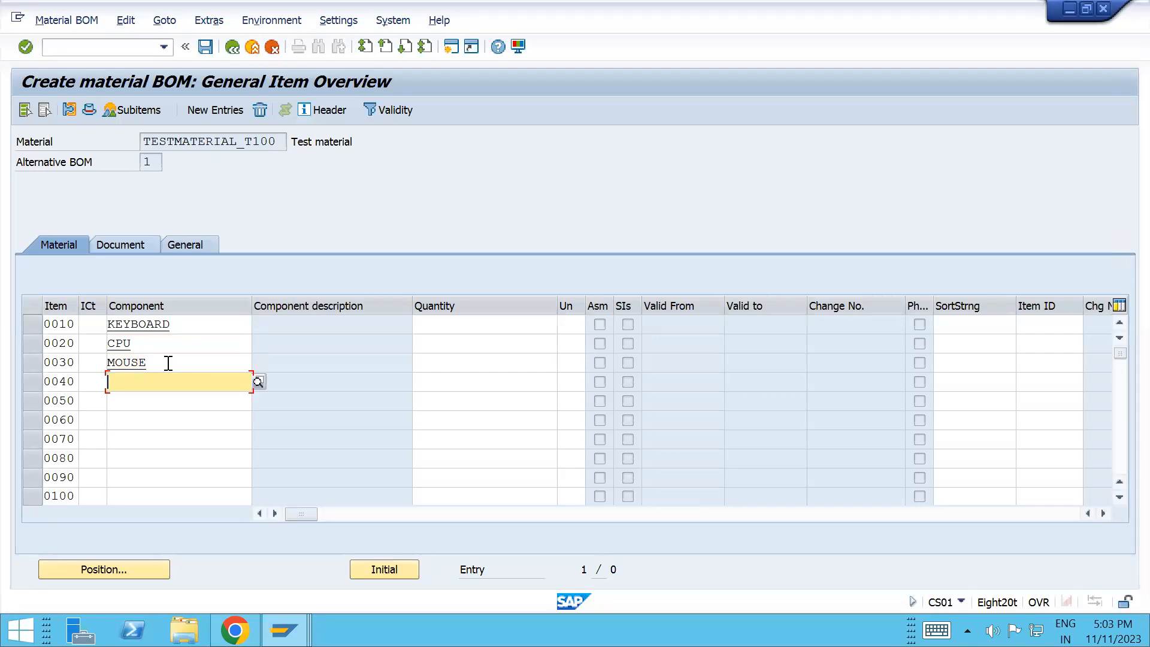
# - Add MONITOR as the component of item 0040 and LAVA/CHARGER as the component of item 0050
pyautogui.write('Monito')
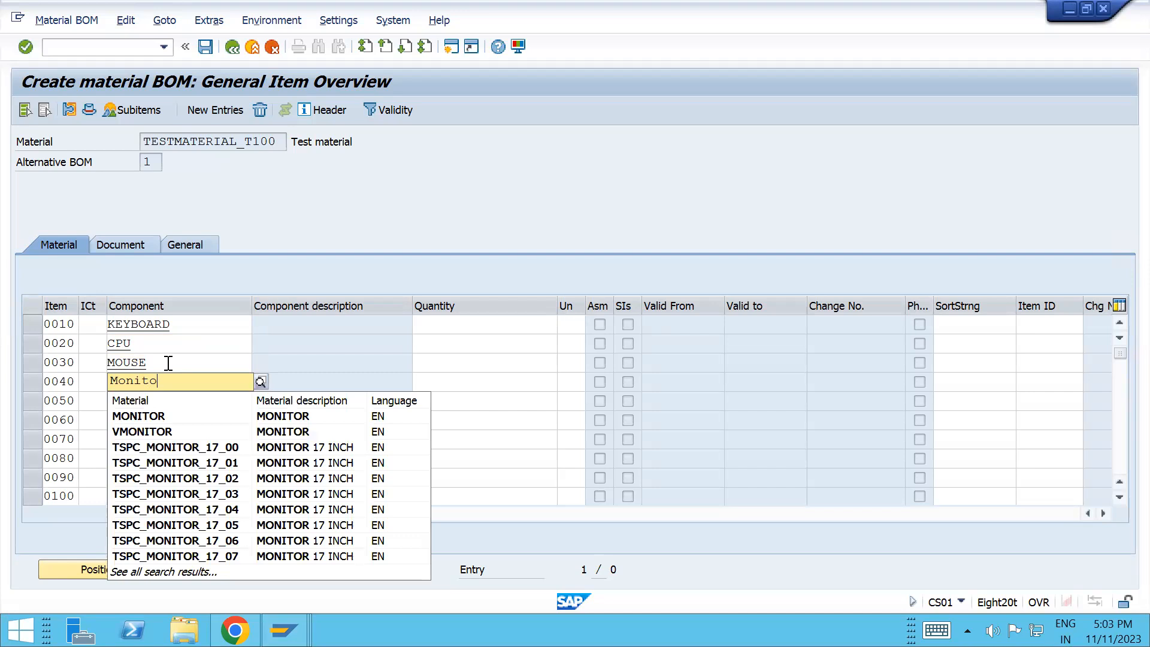
pyautogui.write('r')
pyautogui.press('Down')
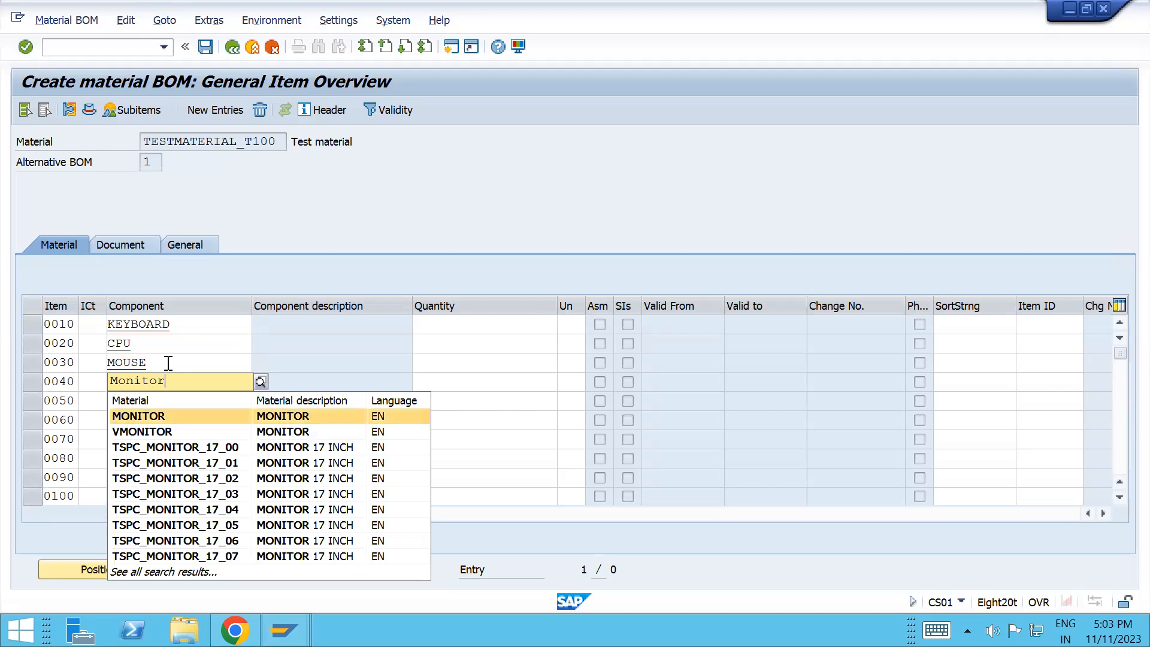
pyautogui.press('Return')
pyautogui.write('Ch')
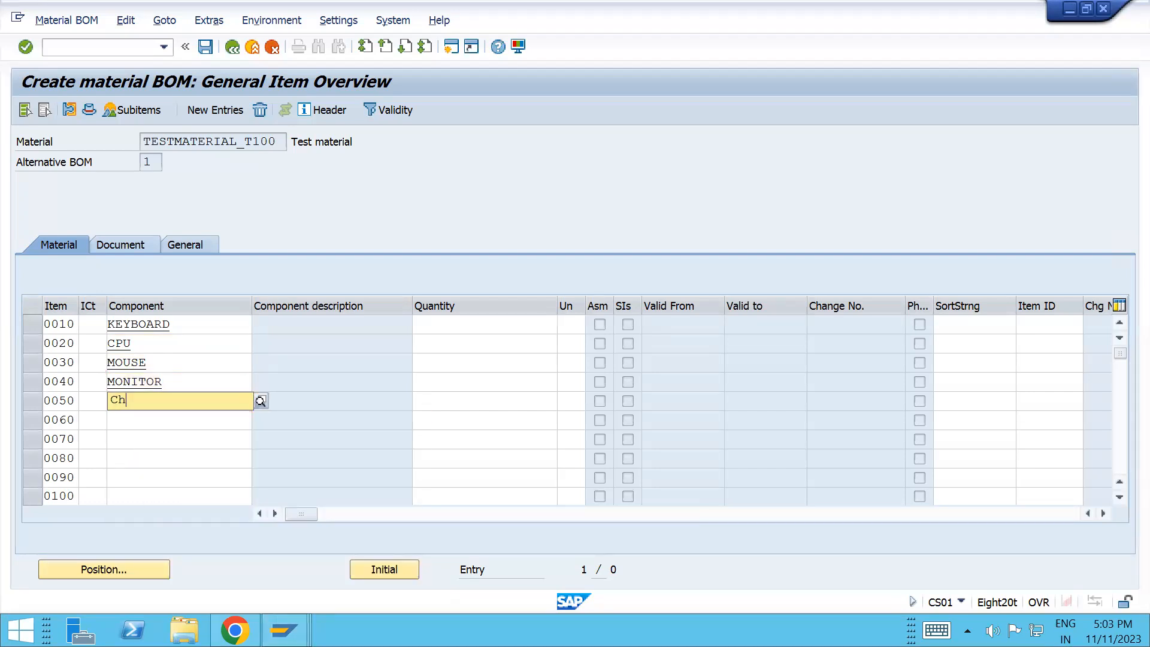
pyautogui.write('arger')
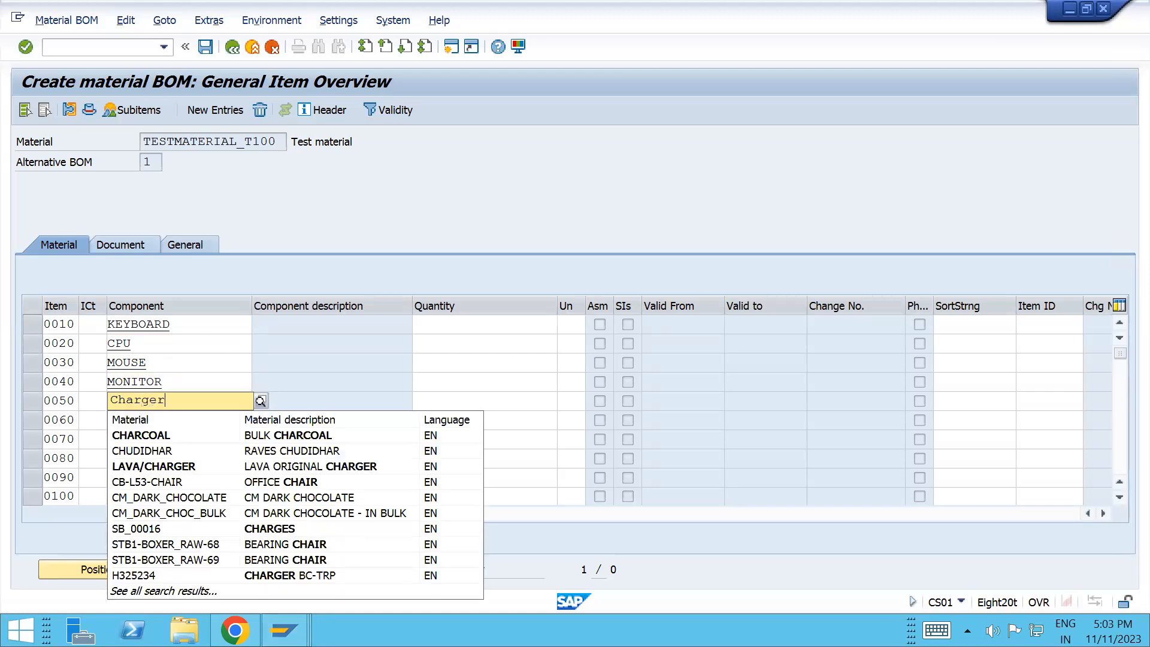
pyautogui.click(171, 436)
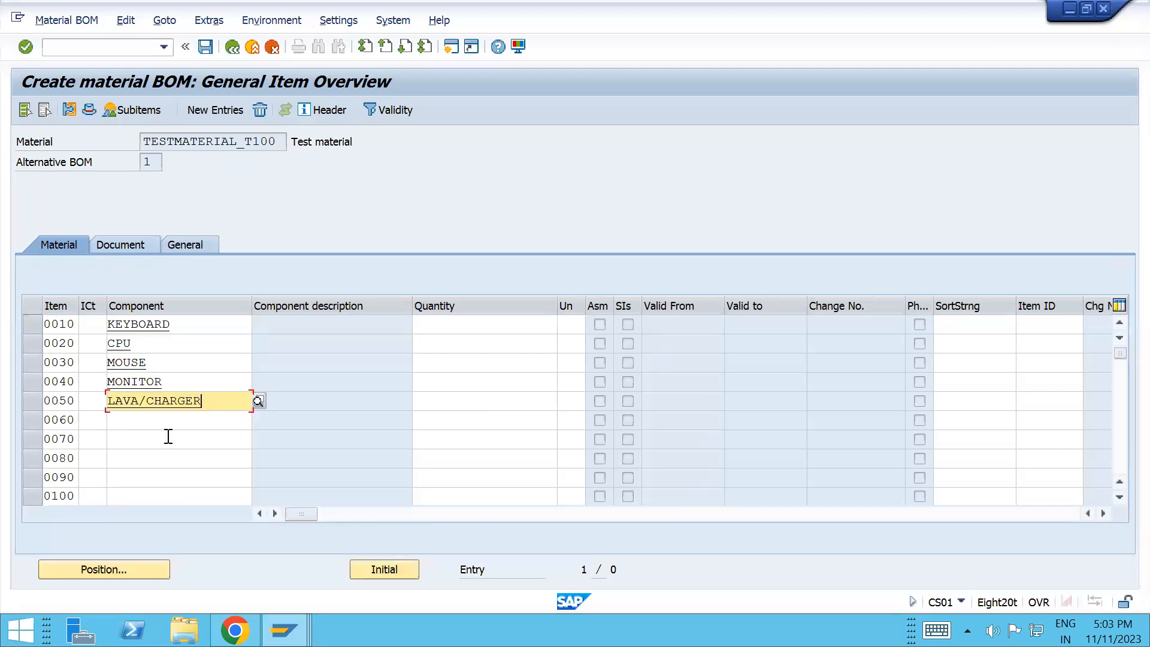
pyautogui.click(481, 337)
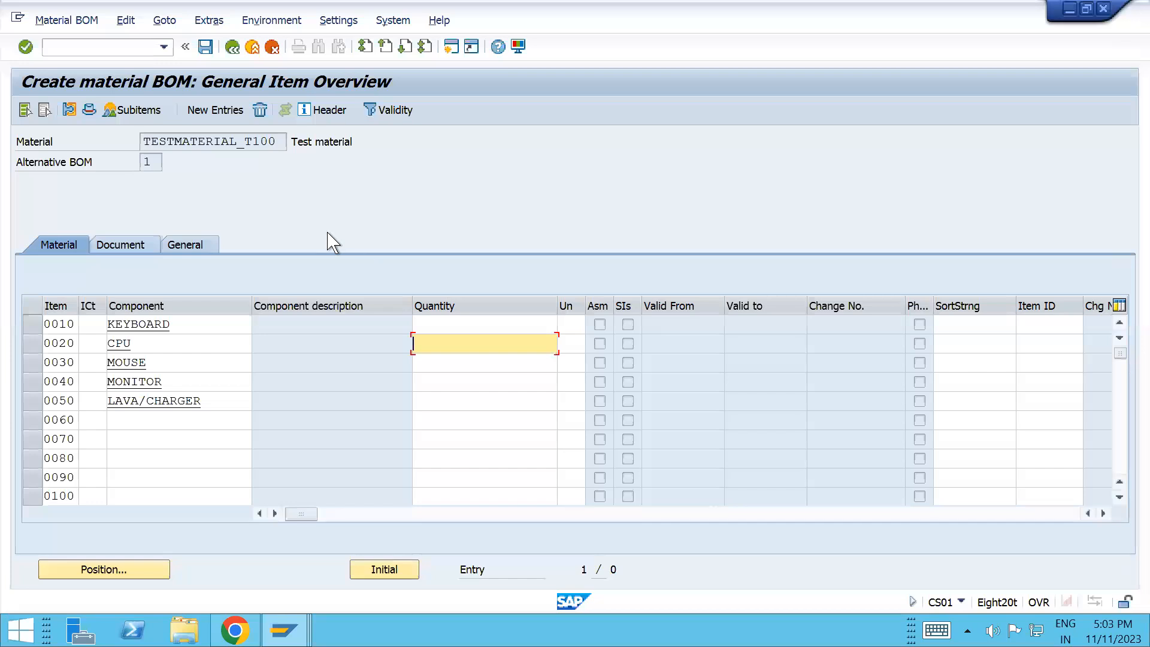
# - Set the quantity of all five components, from KEYBOARD to LAVA/CHARGER, to 1 and confirm the entries
pyautogui.click(145, 142)
pyautogui.hotkey('shift', 'End')
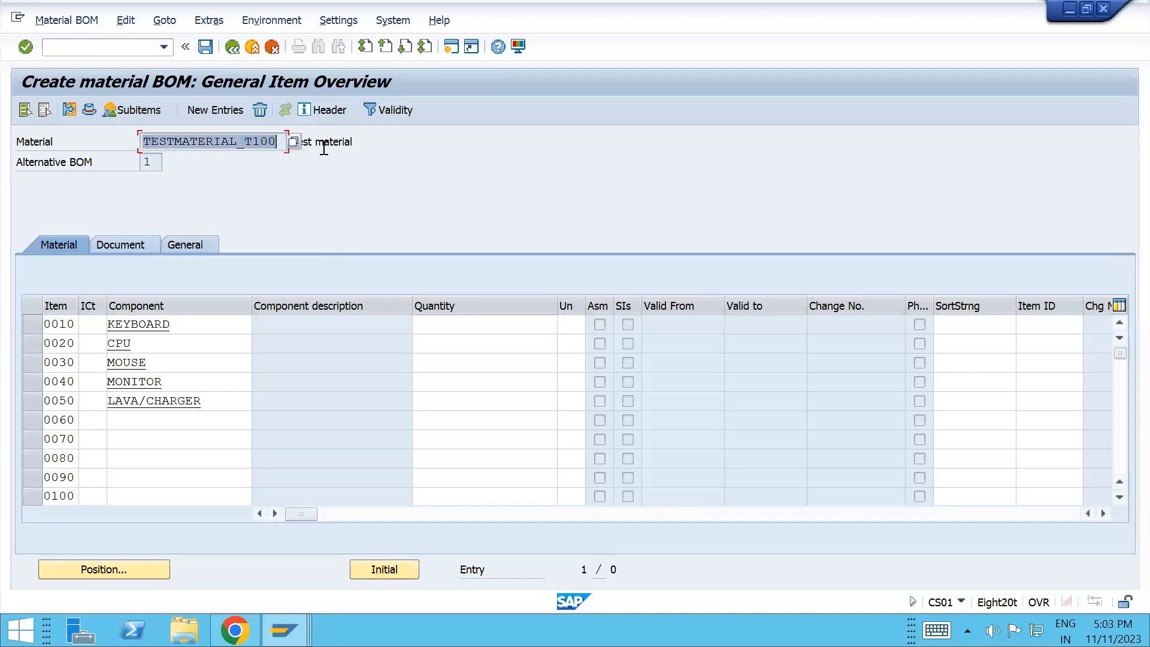
pyautogui.click(514, 327)
pyautogui.write('1')
pyautogui.press('Down')
pyautogui.write('1')
pyautogui.press('Down')
pyautogui.write('1')
pyautogui.press('Down')
pyautogui.write('1')
pyautogui.press('Down')
pyautogui.write('1')
pyautogui.press('Return')
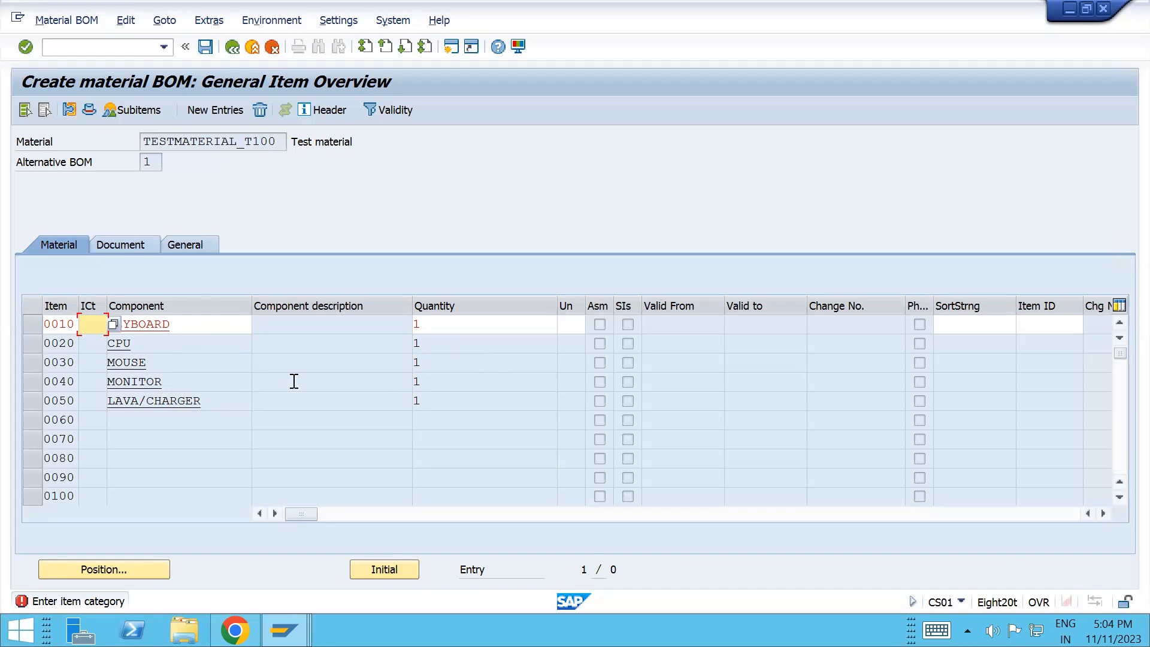
# - Switch to the KUMU condition type details, view the available structure condition options, and close their list
pyautogui.moveTo(148, 139); pyautogui.dragTo(290, 142)
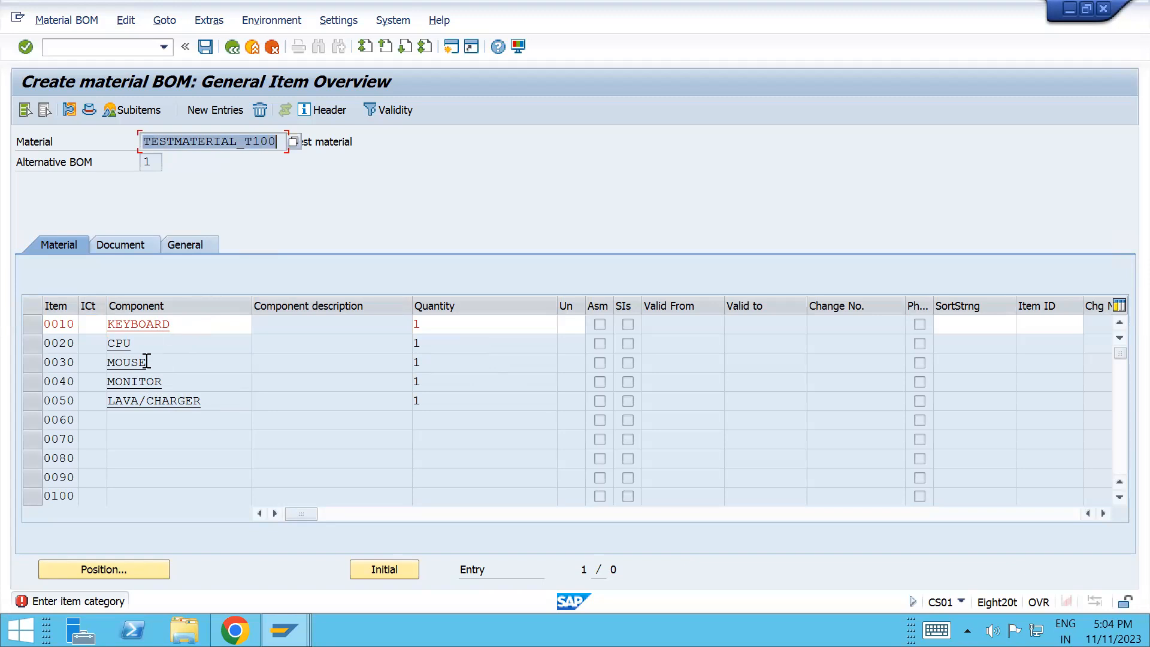
pyautogui.click(181, 142)
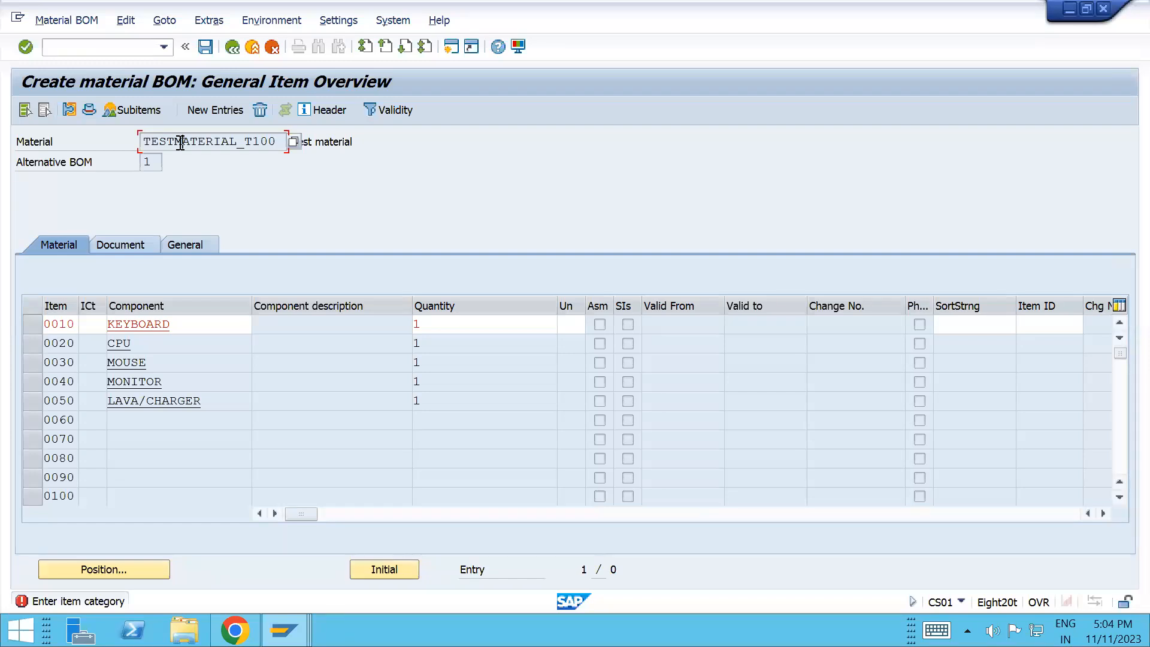
pyautogui.hotkey('alt', 'Tab')
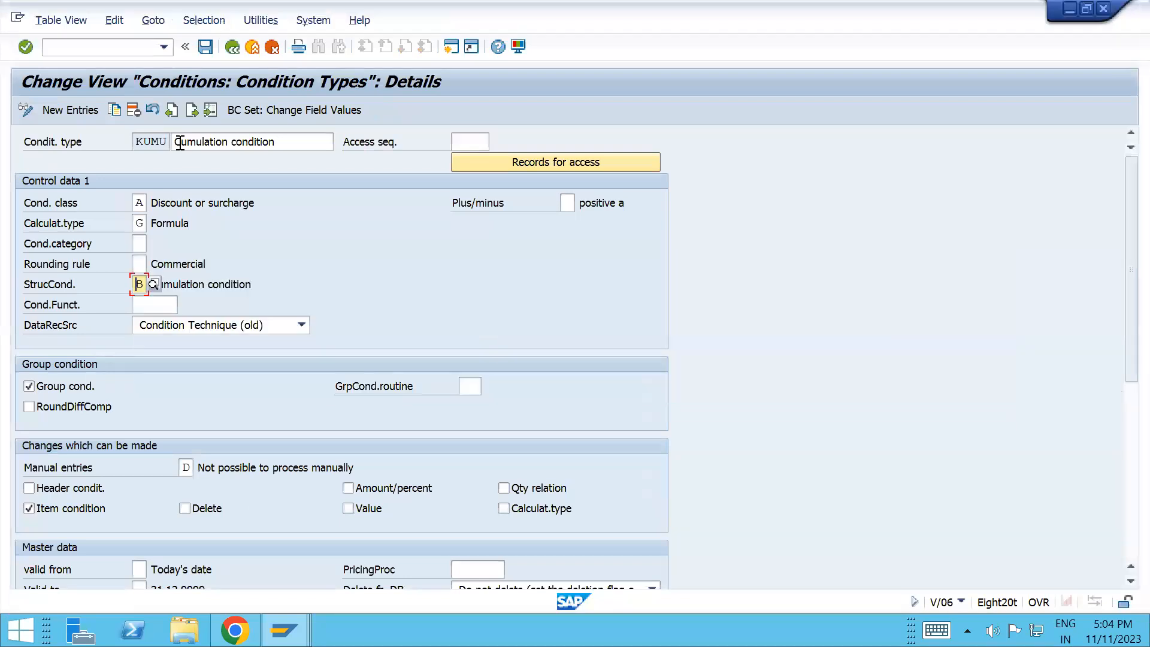
pyautogui.click(153, 284)
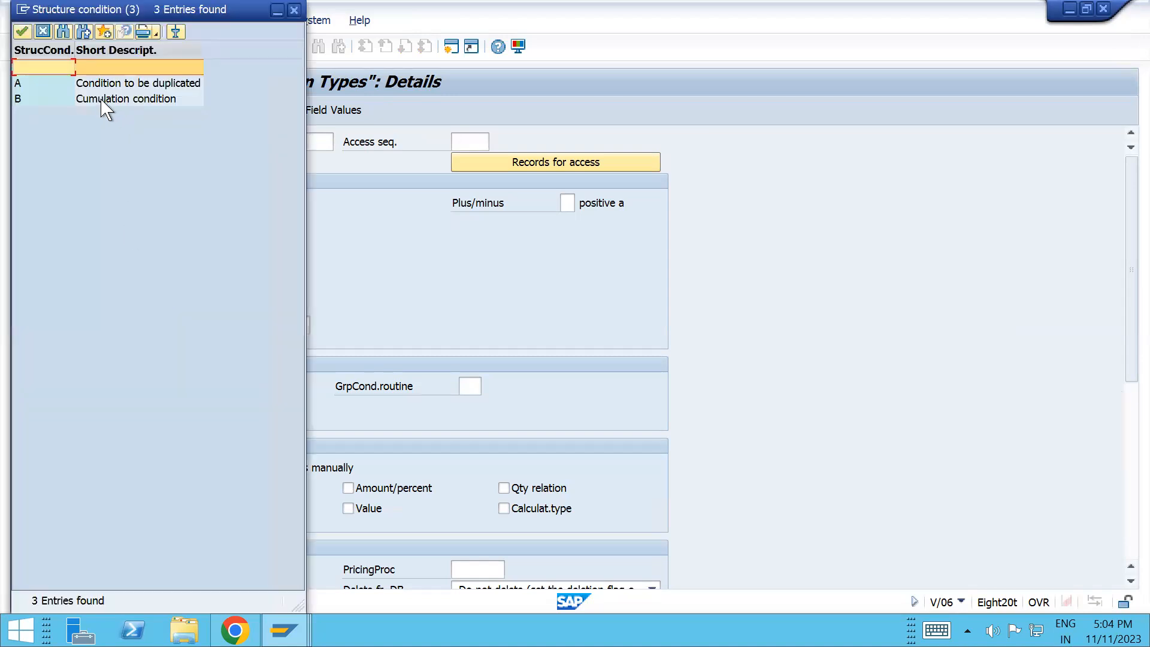
pyautogui.click(294, 14)
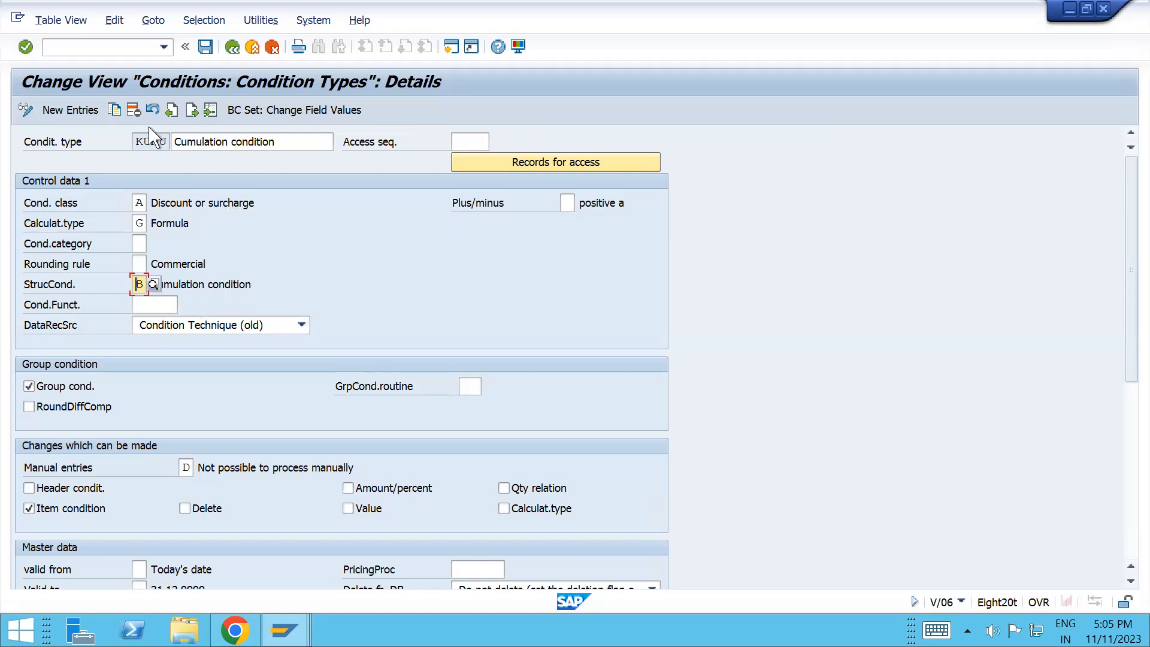
# - Point out condition type KUMU and reopen the list of possible values for its structure condition
pyautogui.hotkey('alt', 'Tab')
pyautogui.moveTo(133, 138); pyautogui.dragTo(170, 146)
pyautogui.click(144, 284)
pyautogui.click(153, 284)
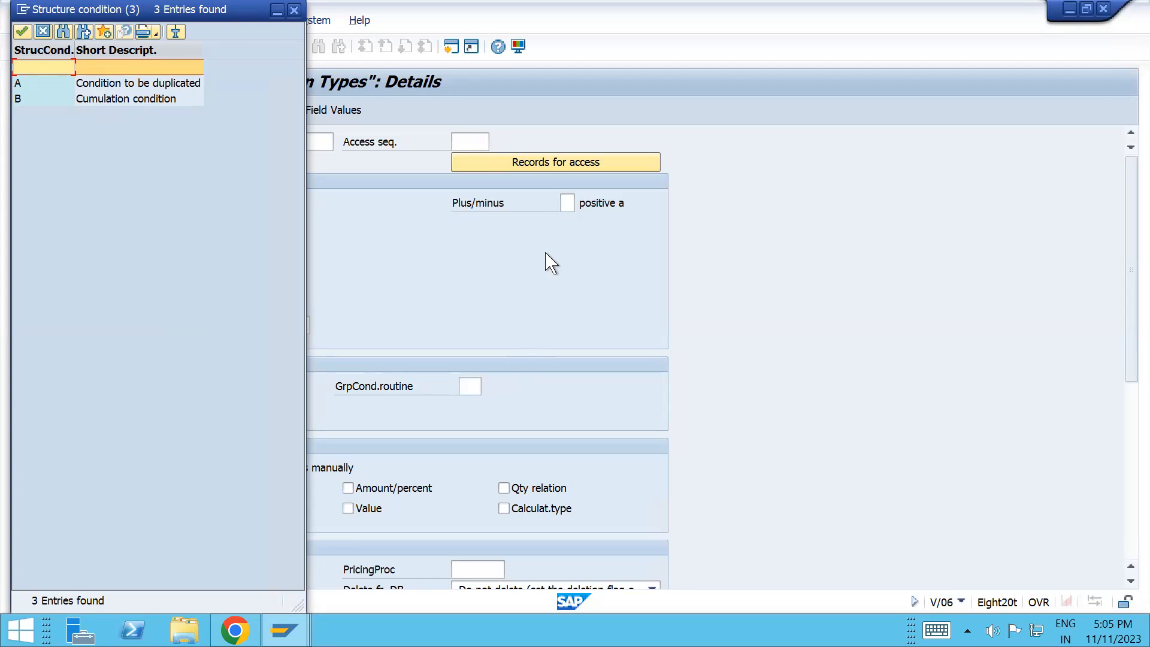
# - Return to the material BOM session and set the KEYBOARD component's quantity to 100
pyautogui.hotkey('alt', 'Tab')
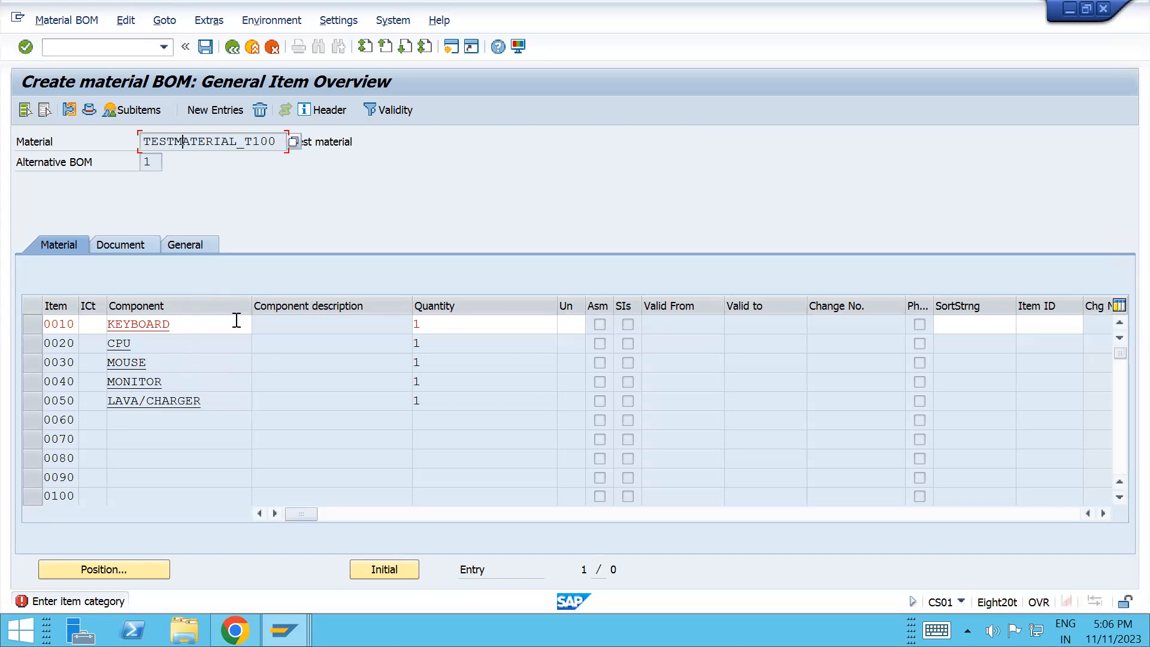
pyautogui.click(473, 327)
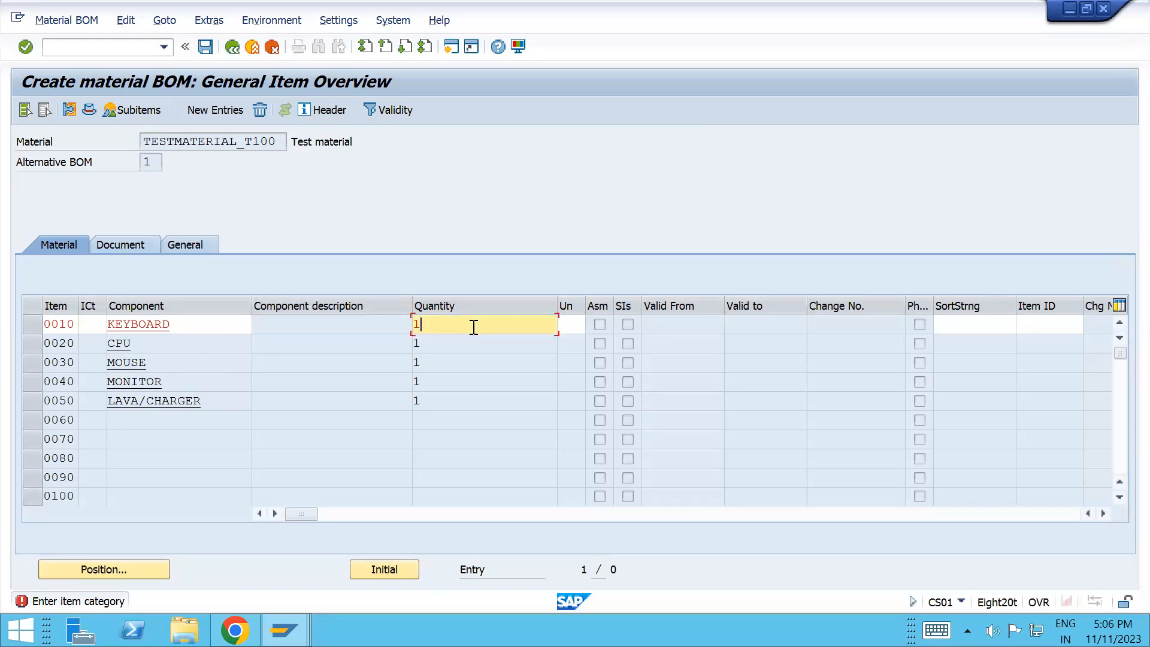
pyautogui.write('00')
pyautogui.click(440, 348)
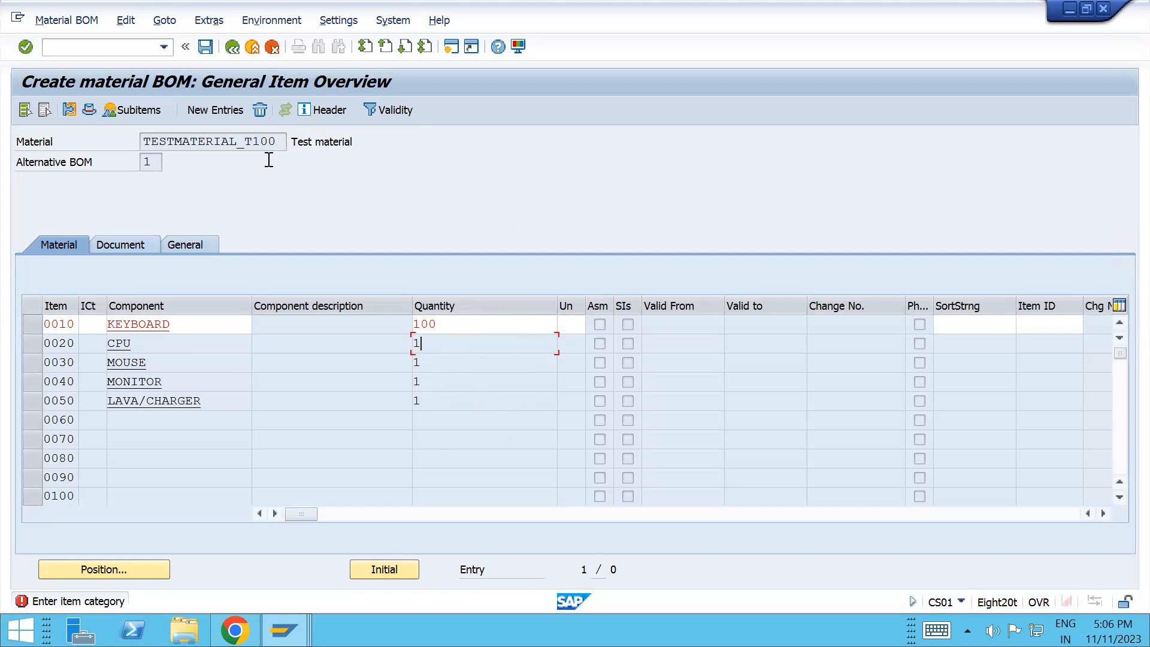
pyautogui.moveTo(141, 147); pyautogui.dragTo(292, 147)
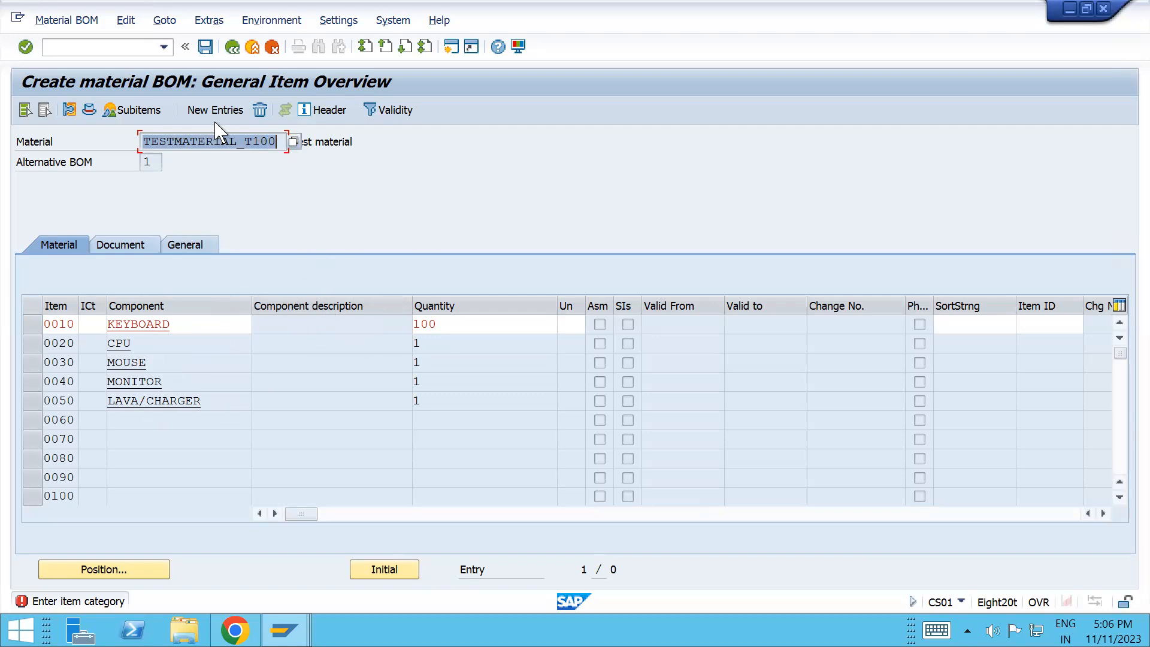
# - Close KUMU's structure condition list and review its data record source options, keeping Condition Technique (old)
pyautogui.hotkey('alt', 'Tab')
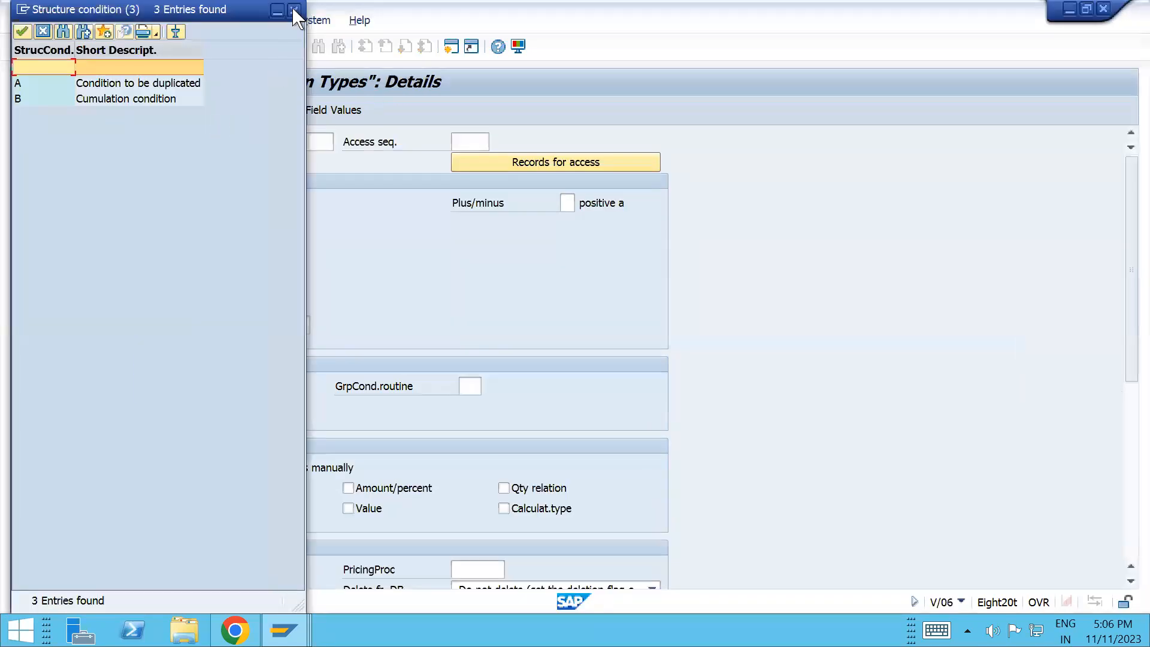
pyautogui.click(294, 11)
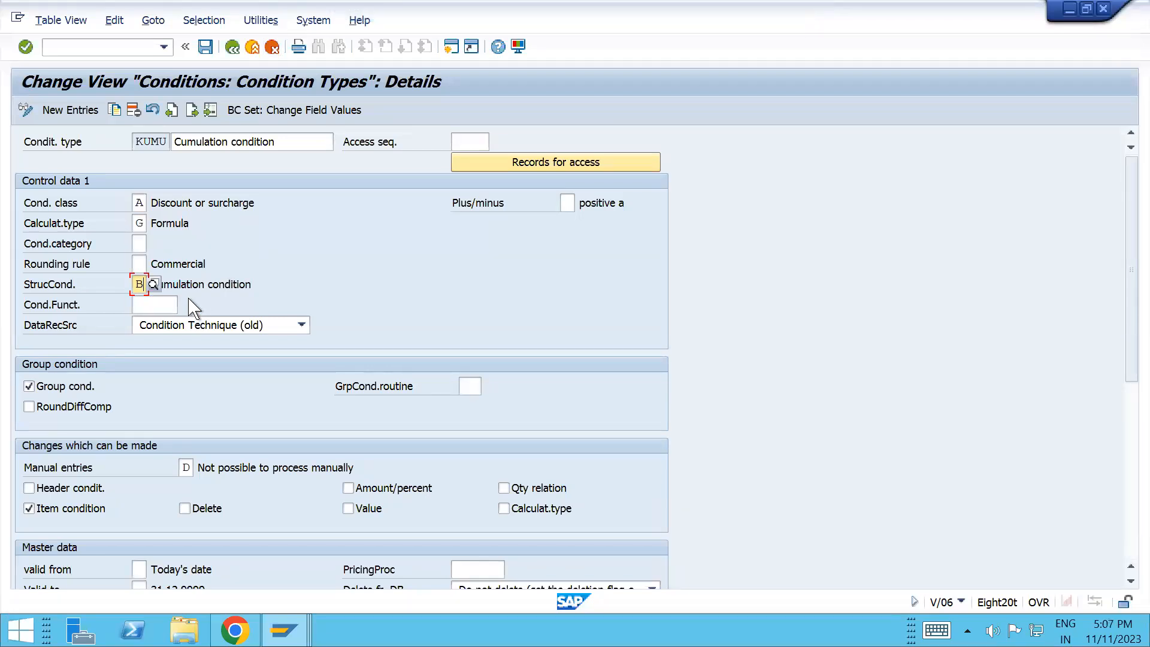
pyautogui.click(150, 305)
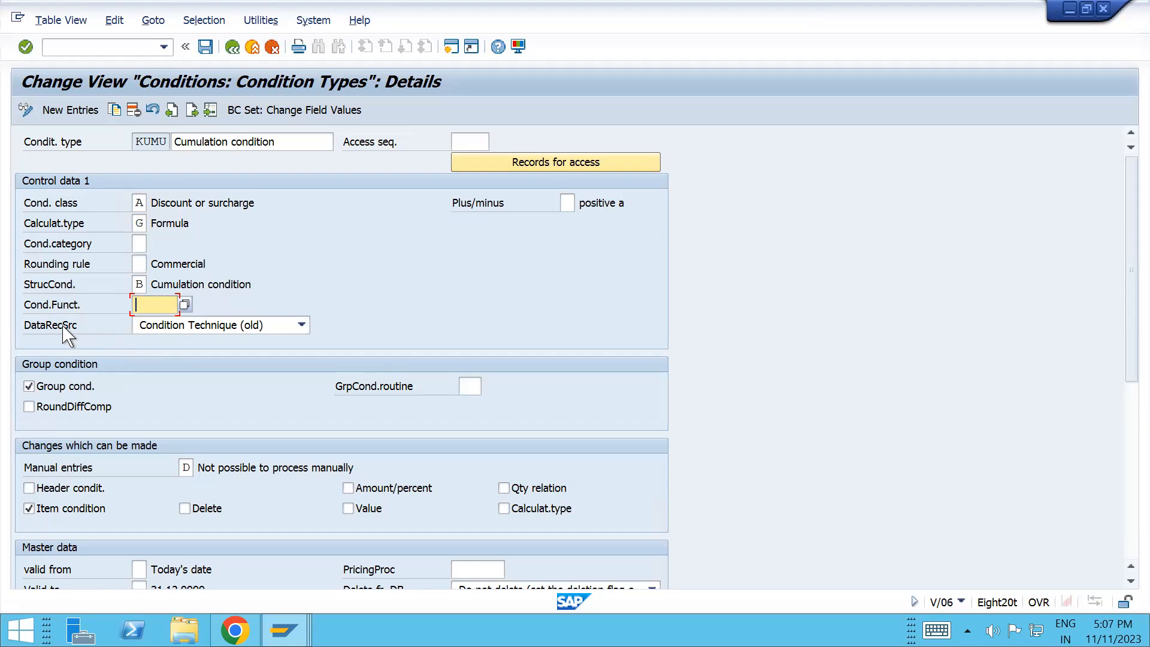
pyautogui.click(209, 328)
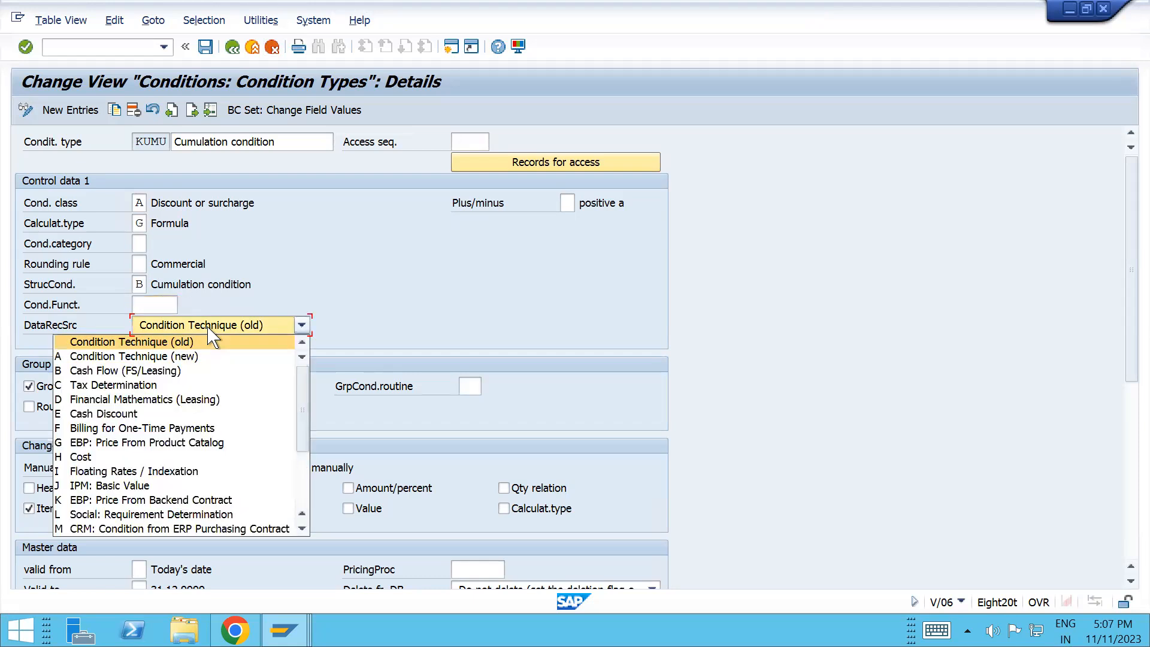
pyautogui.click(176, 346)
pyautogui.moveTo(1129, 263); pyautogui.dragTo(1129, 326)
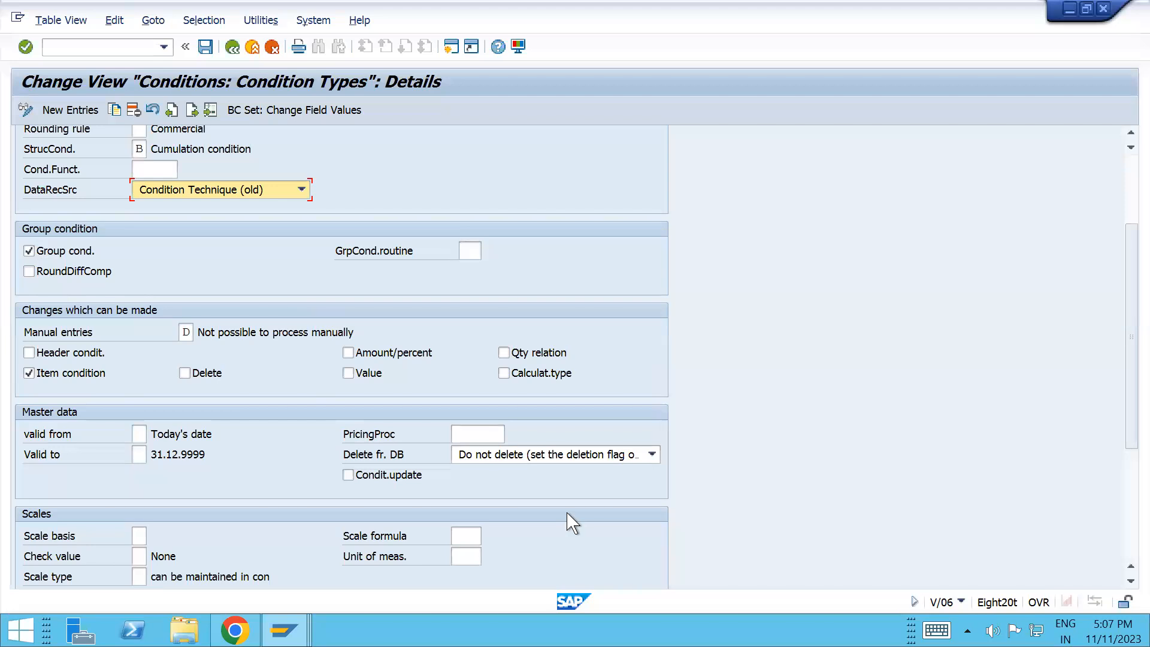
# - Enter /nva as the transaction code in the material BOM session without running it, and return to the KUMU details
pyautogui.moveTo(284, 630)
pyautogui.click(284, 630)
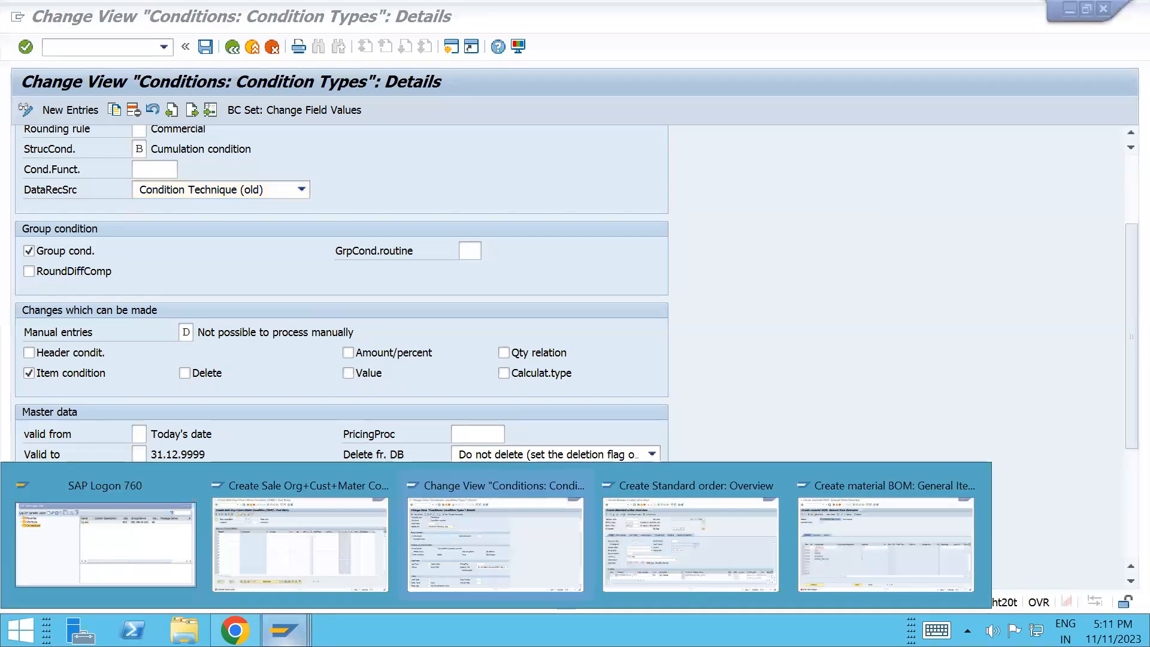
pyautogui.click(839, 543)
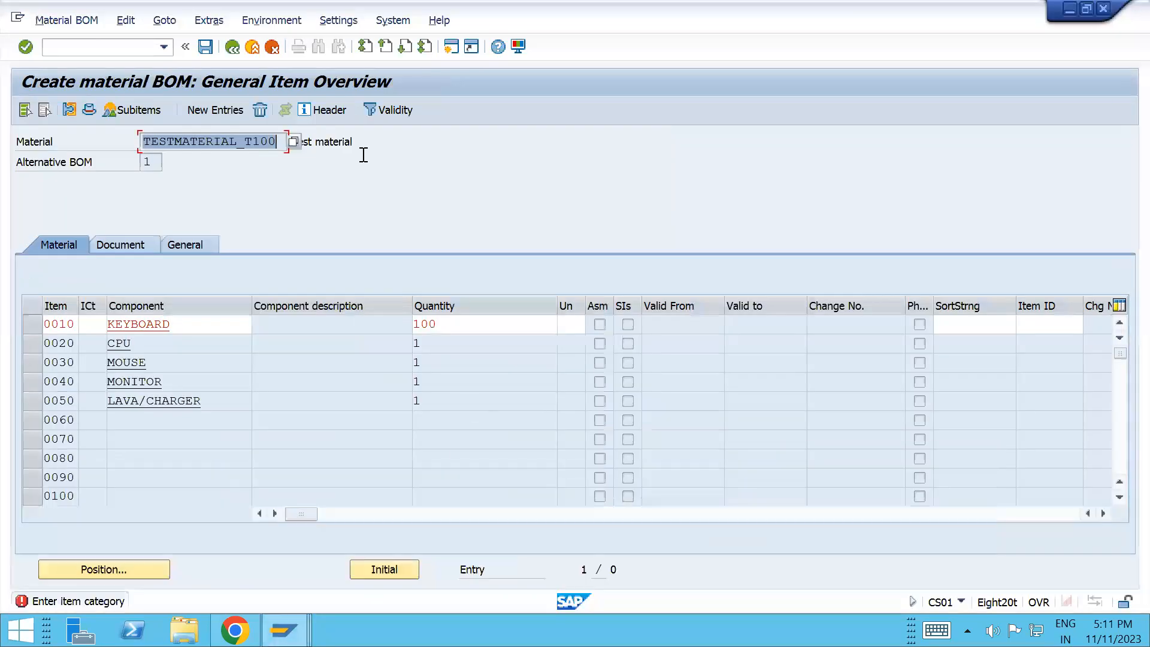
pyautogui.click(89, 49)
pyautogui.write('/nva')
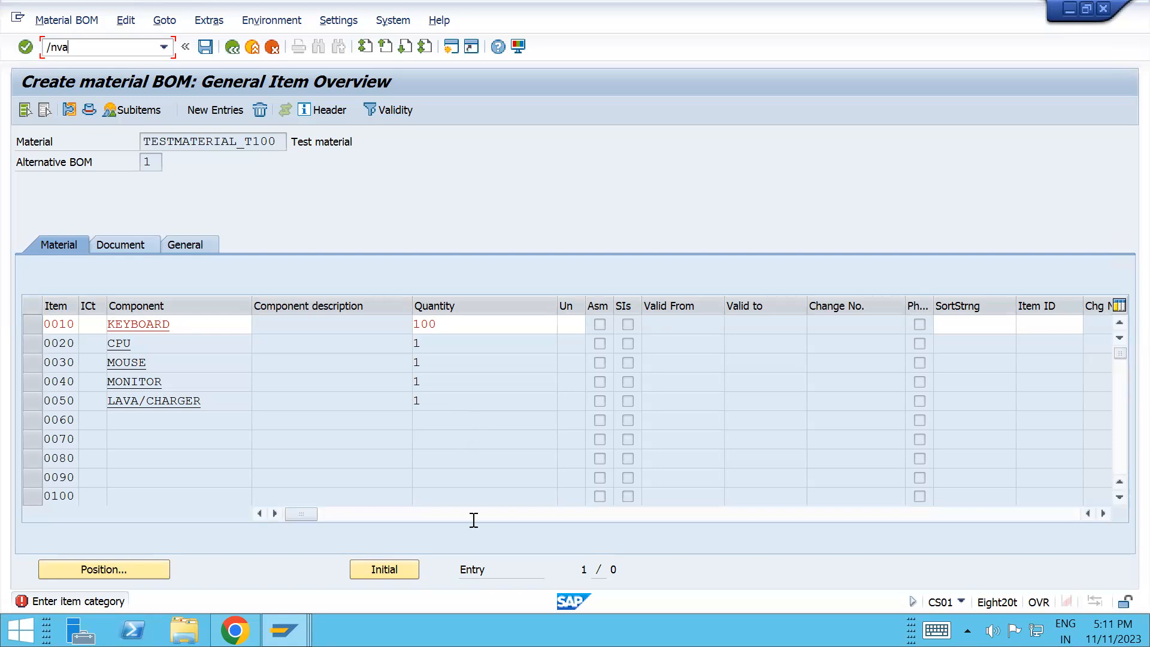
pyautogui.hotkey('alt', 'Tab')
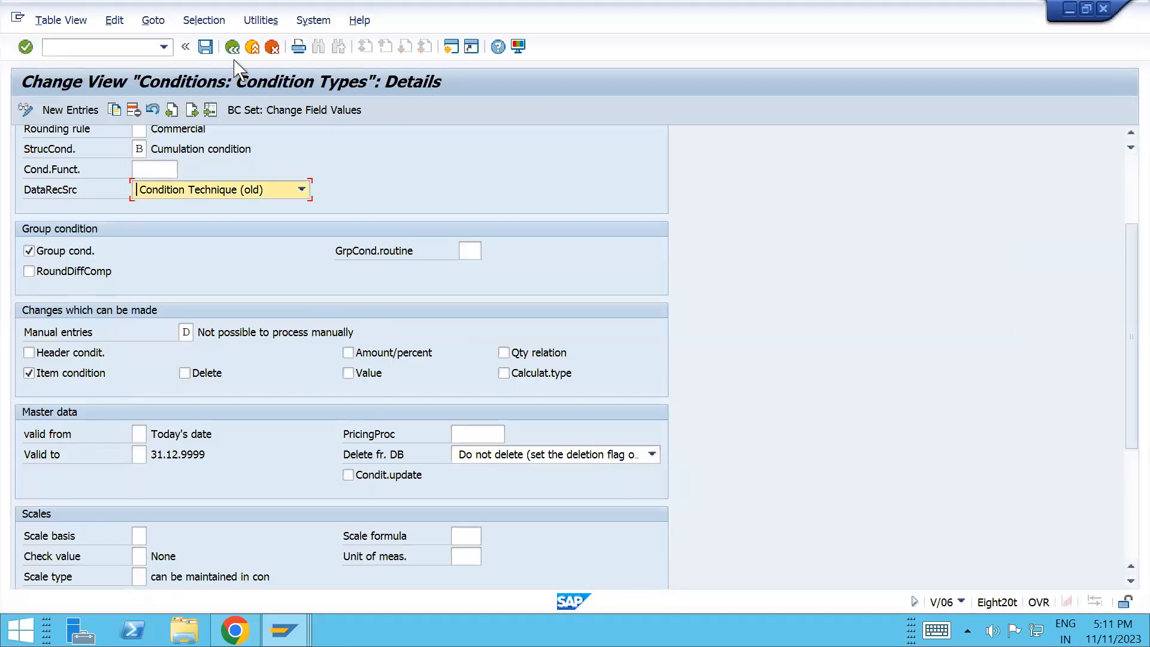
# - Switch to the material BOM session and replace it with the pricing procedures overview by running /nv/08
pyautogui.hotkey('alt', 'Tab')
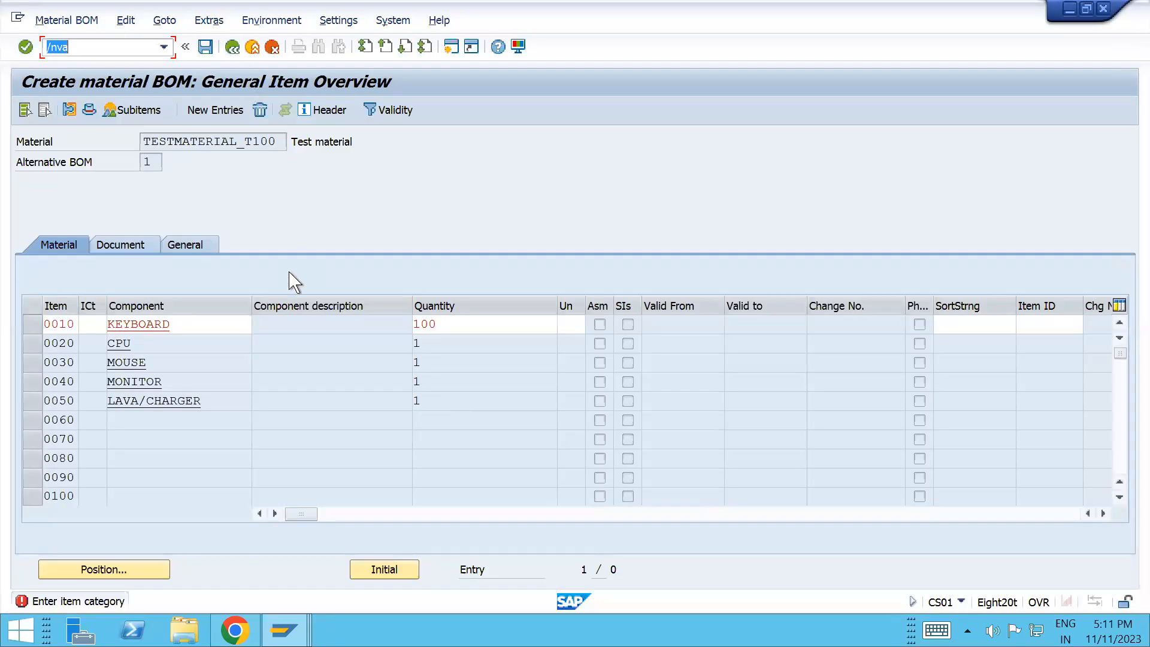
pyautogui.click(284, 626)
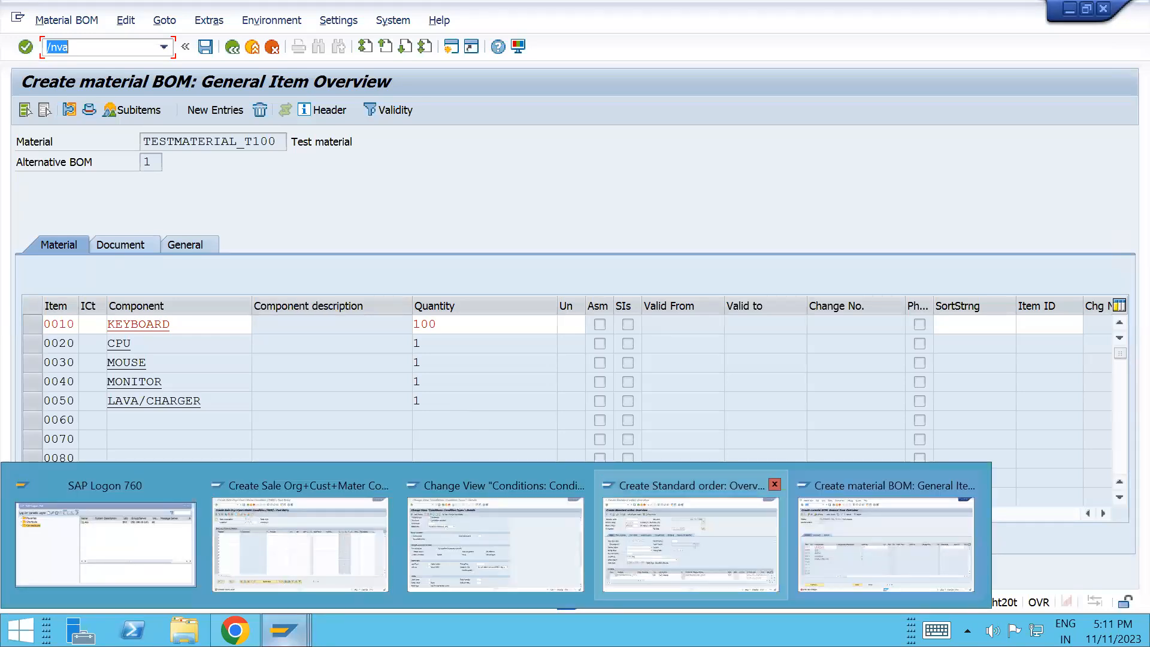
pyautogui.moveTo(689, 541)
pyautogui.click(886, 542)
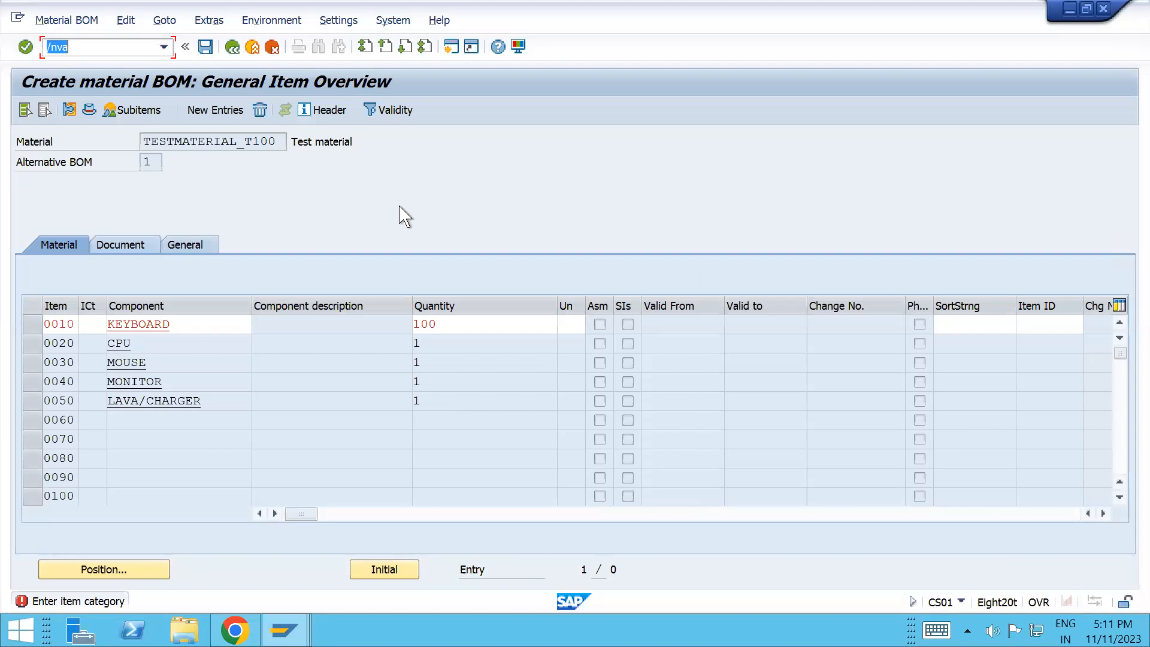
pyautogui.click(102, 47)
pyautogui.press('BackSpace')
pyautogui.press('BackSpace')
pyautogui.write('va01')
pyautogui.press('Return')
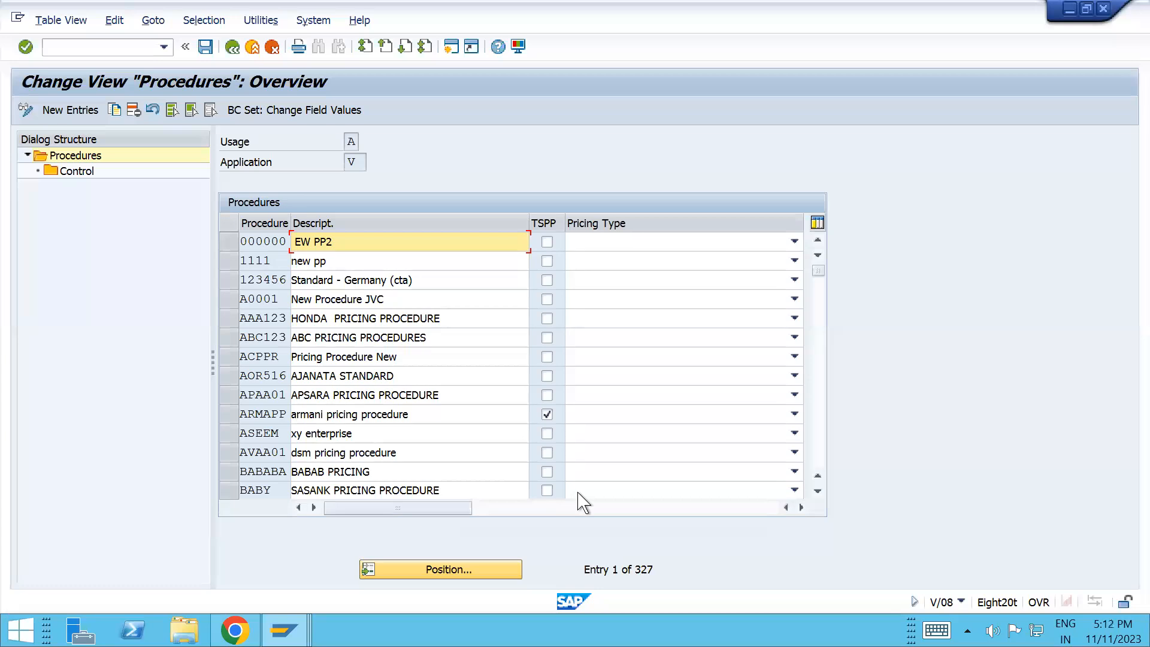
# - Locate pricing procedure T10000 in the procedures list and open its control data
pyautogui.click(441, 569)
pyautogui.press('Down')
pyautogui.press('Down')
pyautogui.press('Down')
pyautogui.press('Down')
pyautogui.press('Down')
pyautogui.press('Down')
pyautogui.press('Down')
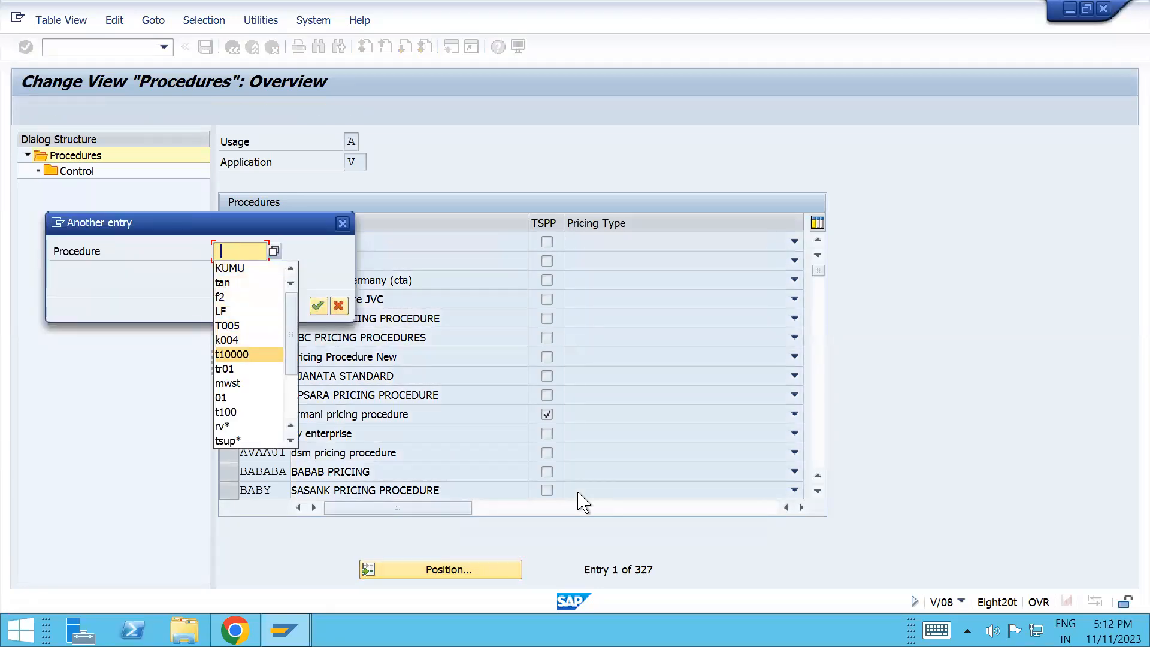
pyautogui.press('Return')
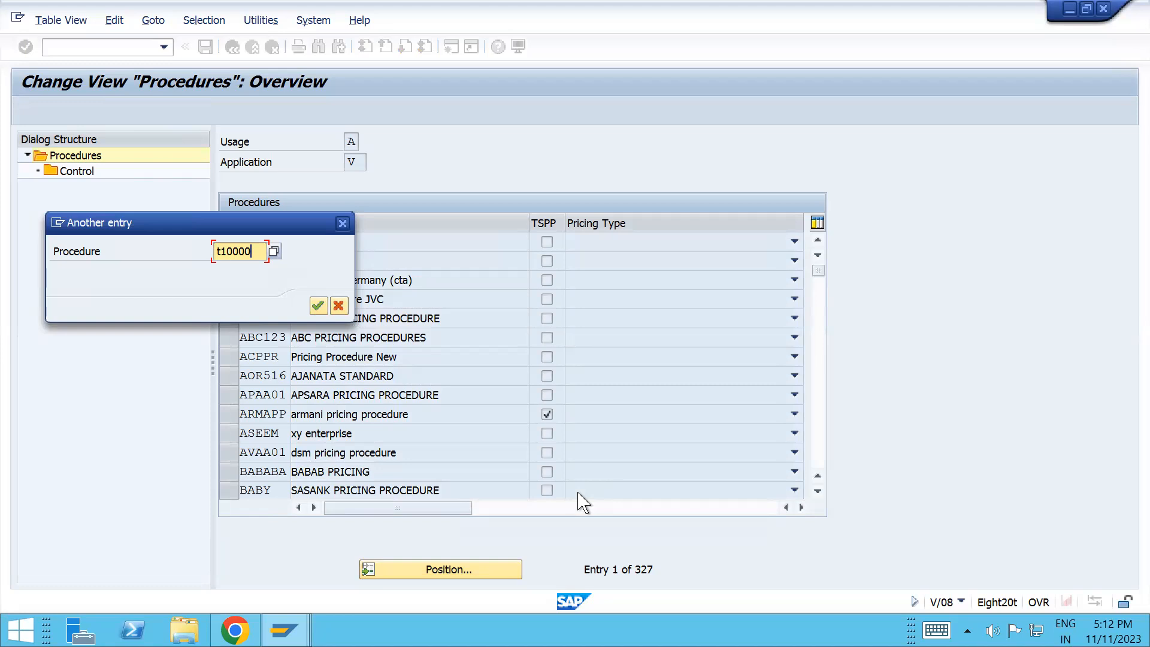
pyautogui.press('Return')
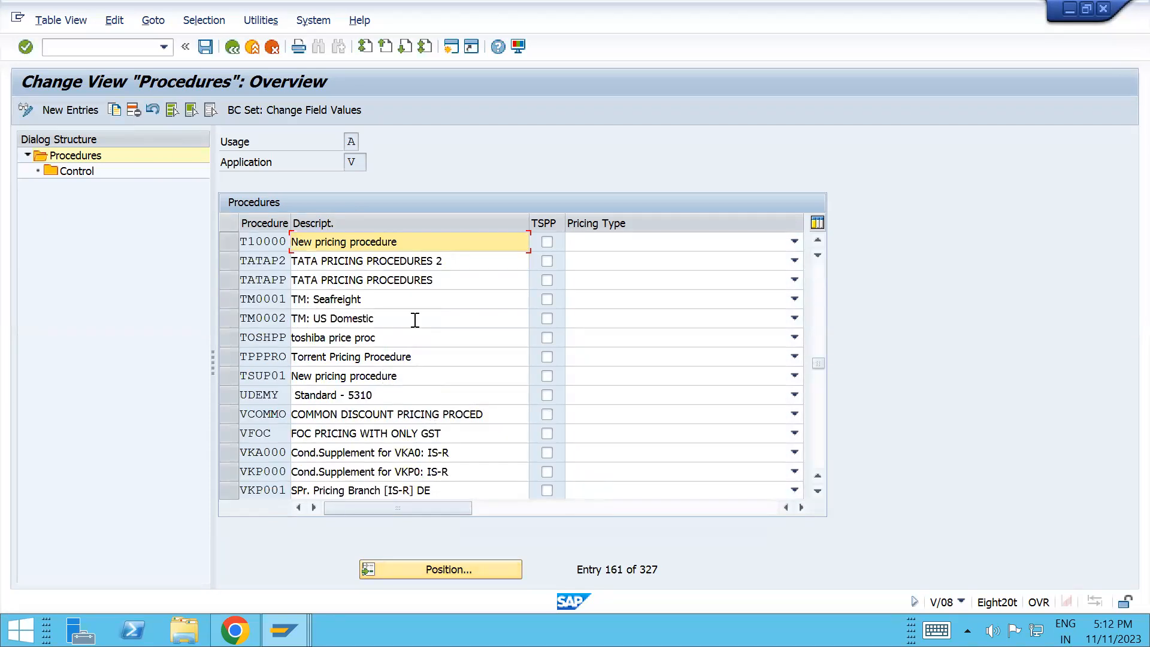
pyautogui.doubleClick(63, 174)
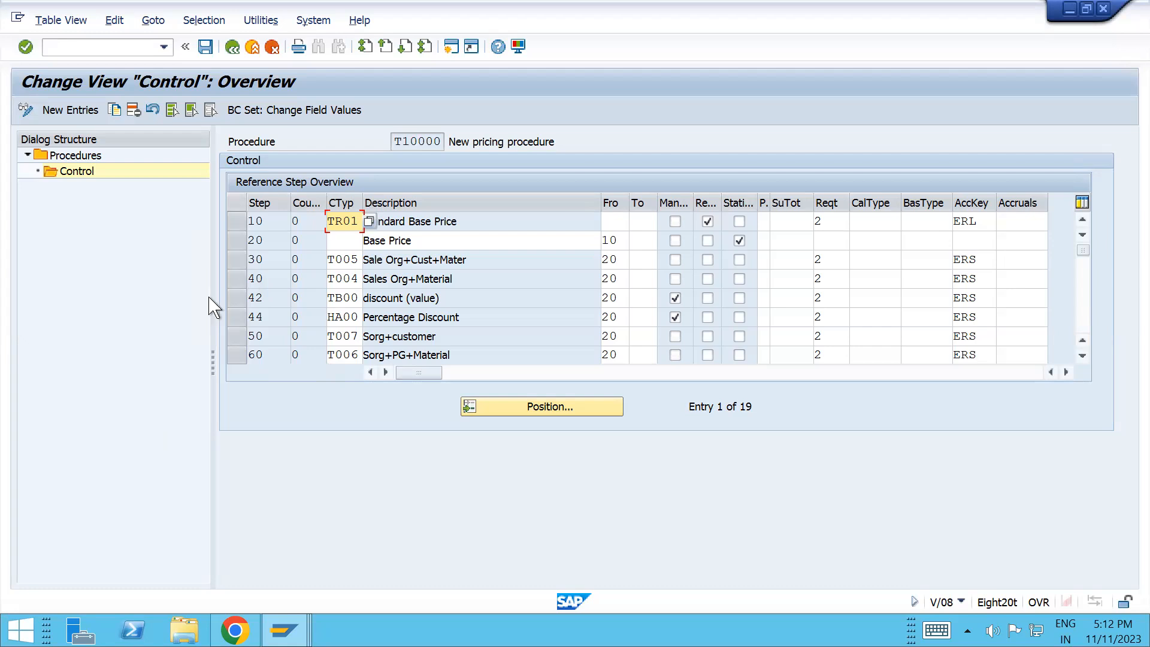
# - Open the access sequences overview in a new session by running /ov/07, accepting the cross-client notice
pyautogui.click(65, 51)
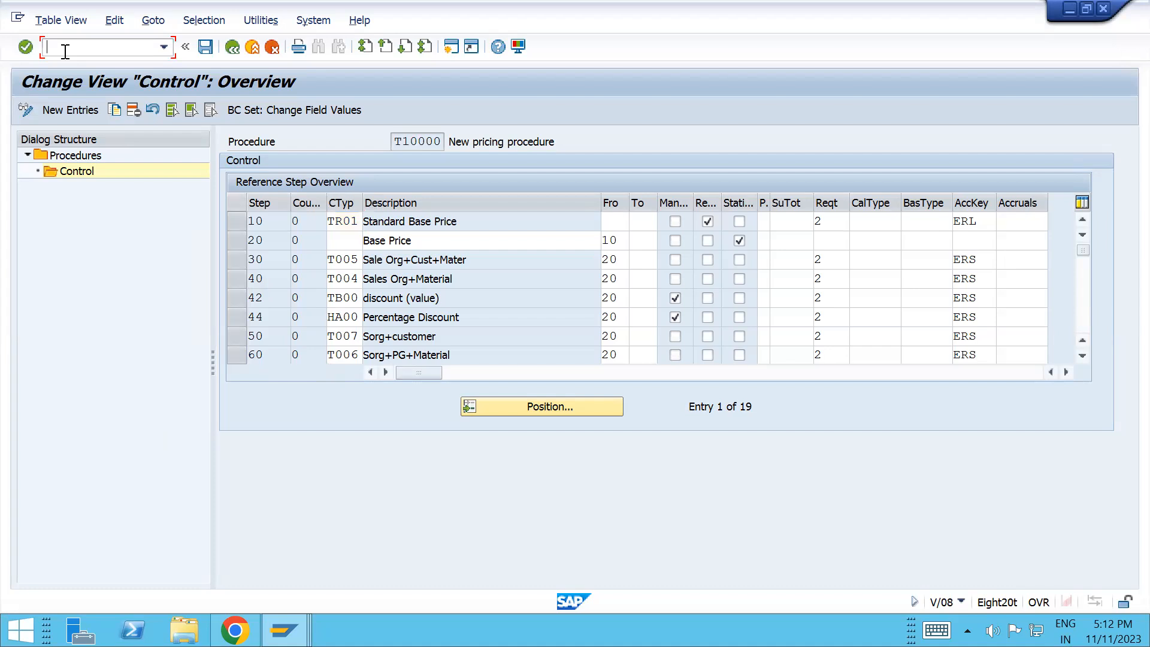
pyautogui.write('/ov/08')
pyautogui.press('Return')
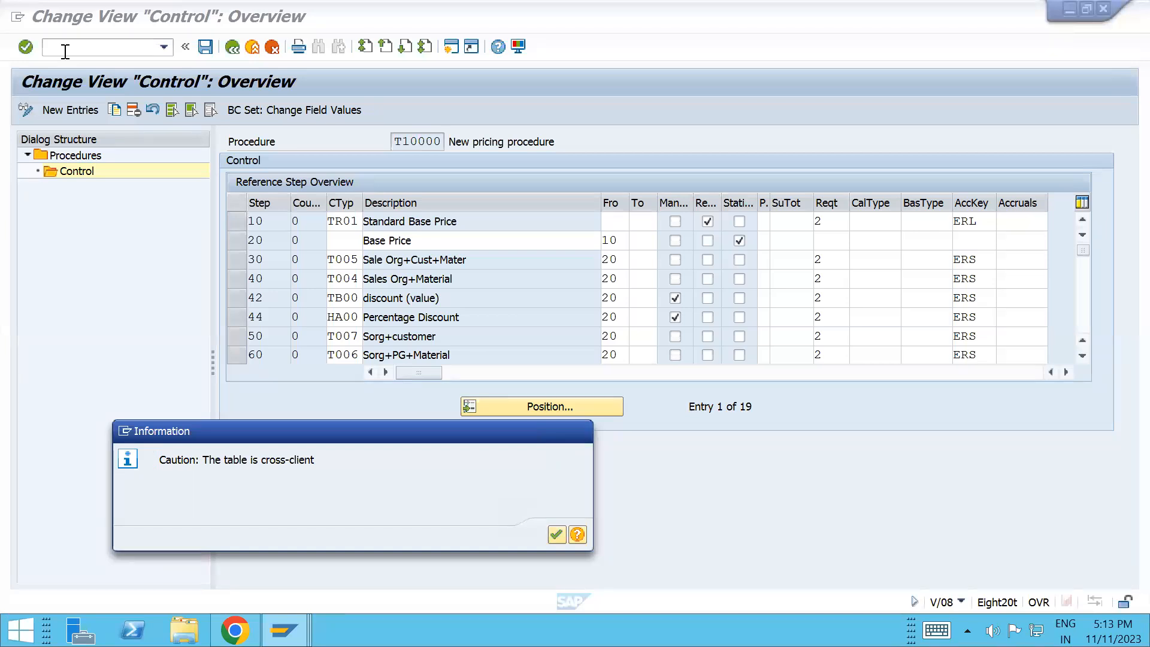
pyautogui.press('Return')
# - Try to switch the access sequences session to condition types with /nv/06, declining to display the locked data
pyautogui.click(62, 47)
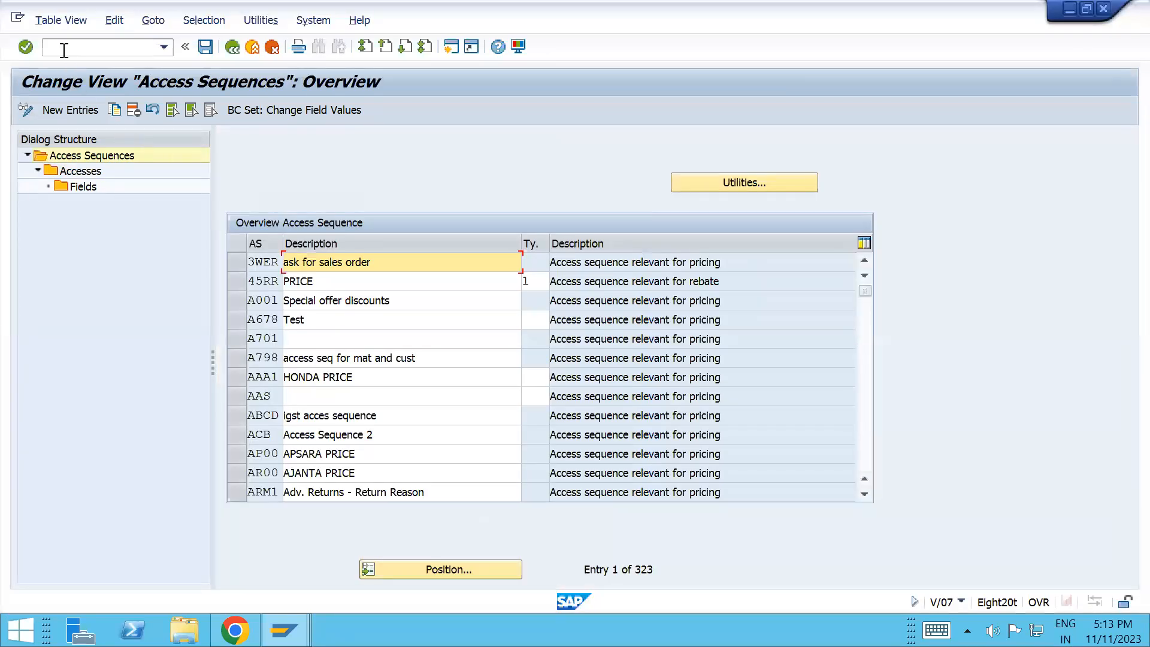
pyautogui.write('/nv/06')
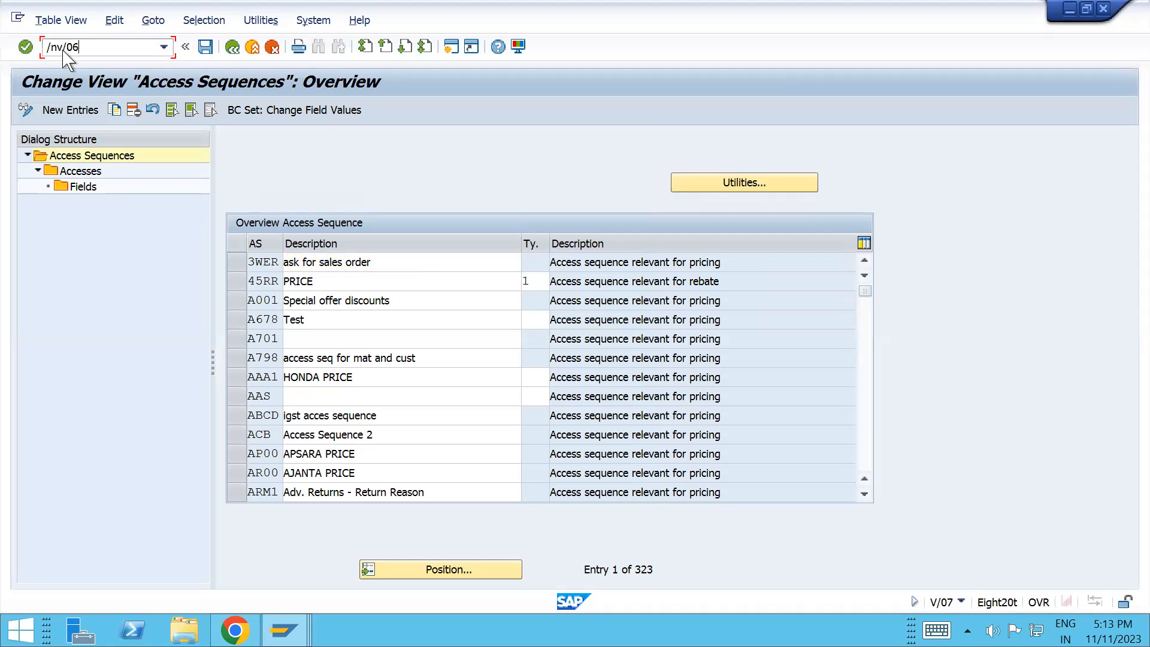
pyautogui.press('Return')
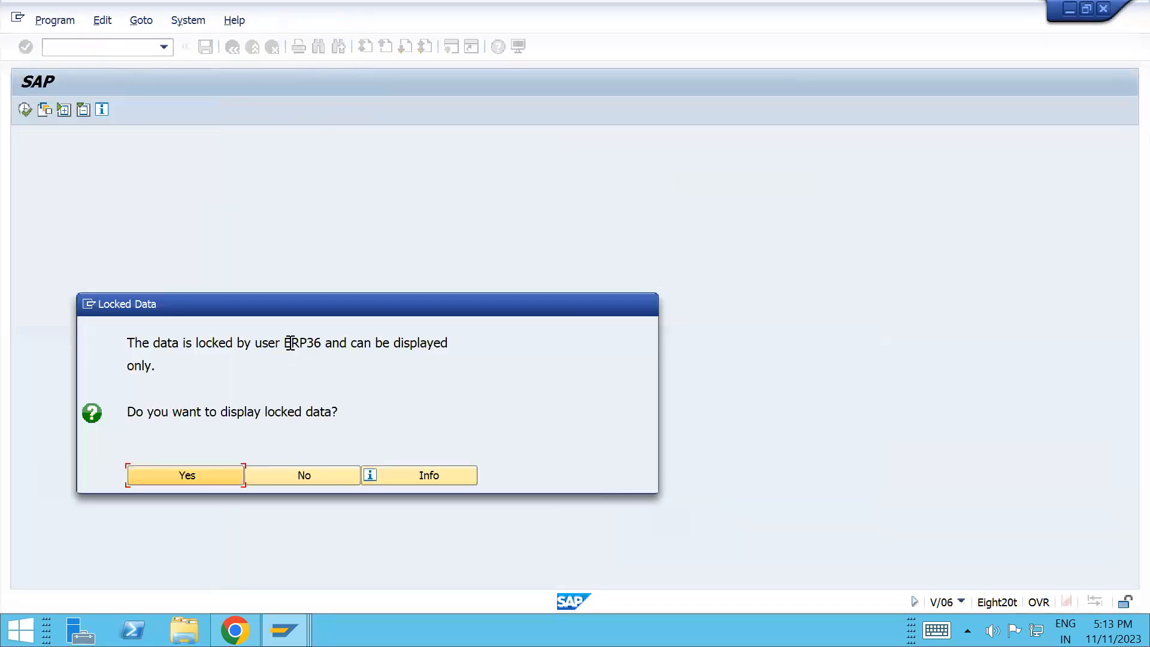
pyautogui.click(321, 476)
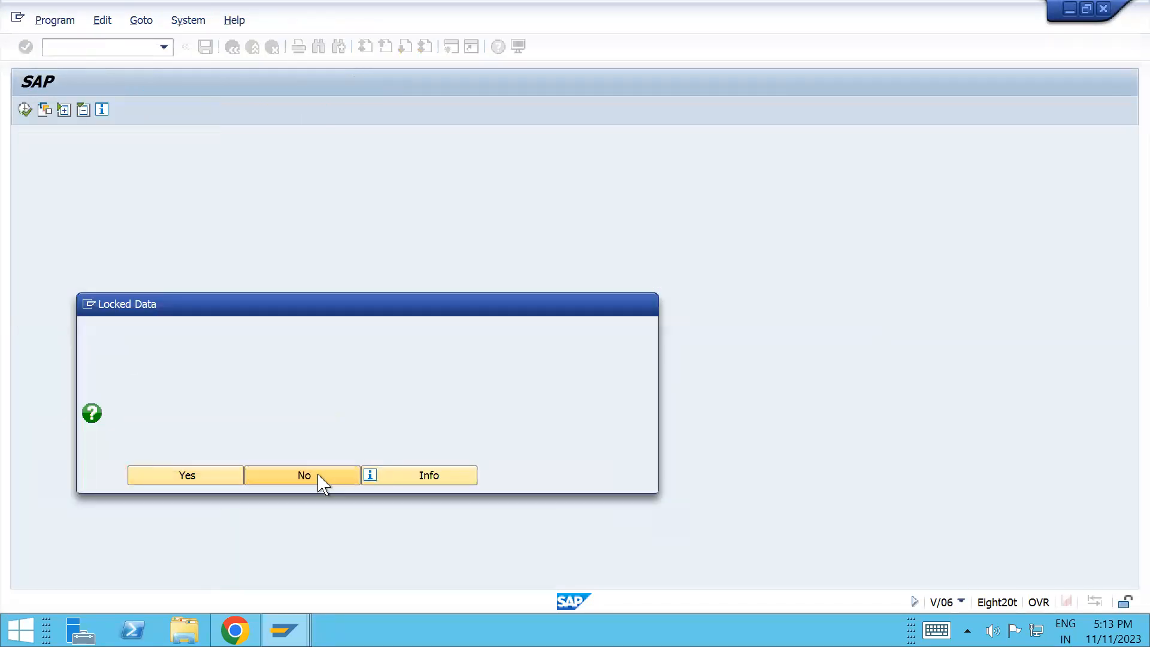
# - Close the older condition type details session and run /nv/06 in the SAP Easy Access session
pyautogui.moveTo(284, 630)
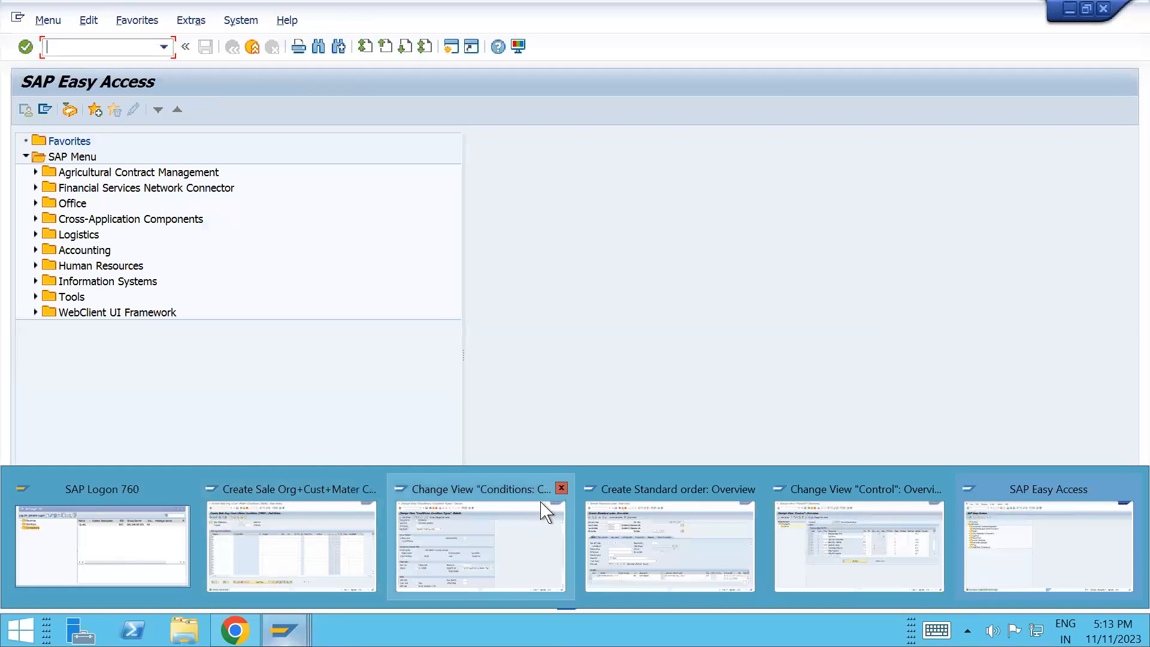
pyautogui.click(561, 487)
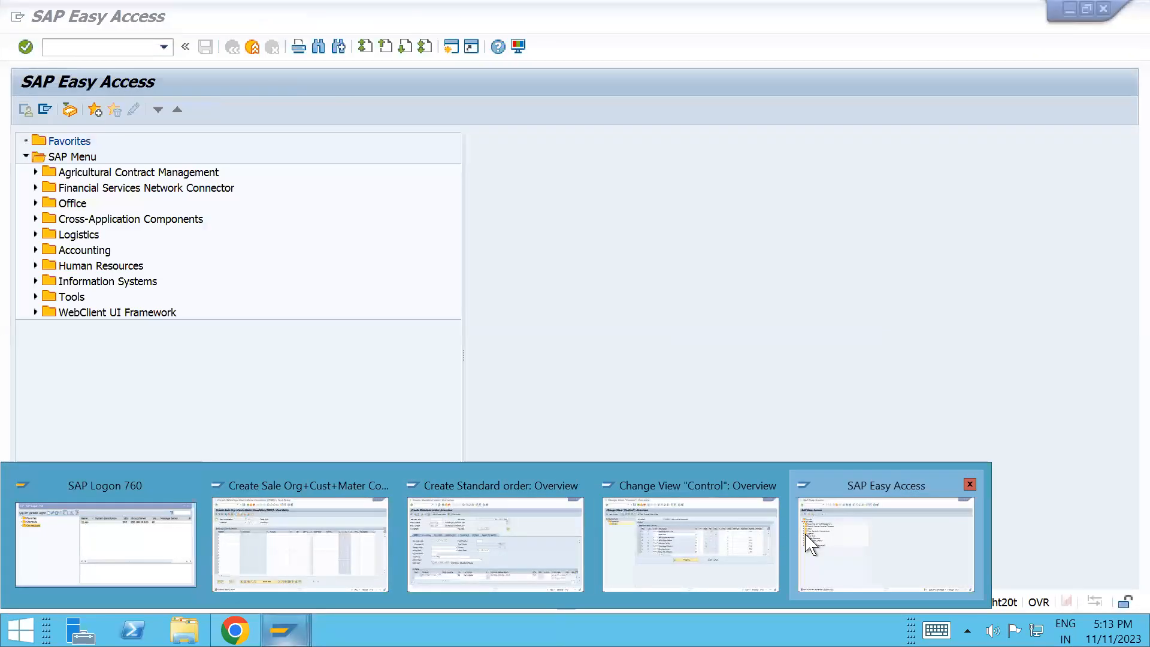
pyautogui.click(806, 542)
pyautogui.click(161, 47)
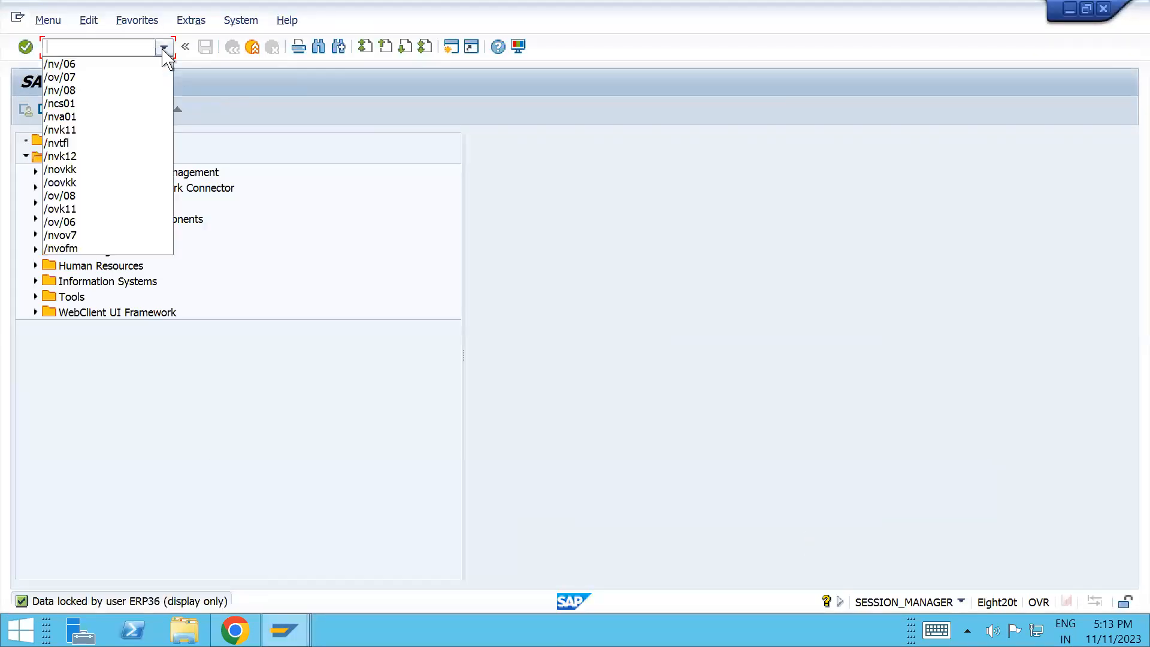
pyautogui.click(150, 64)
pyautogui.press('Return')
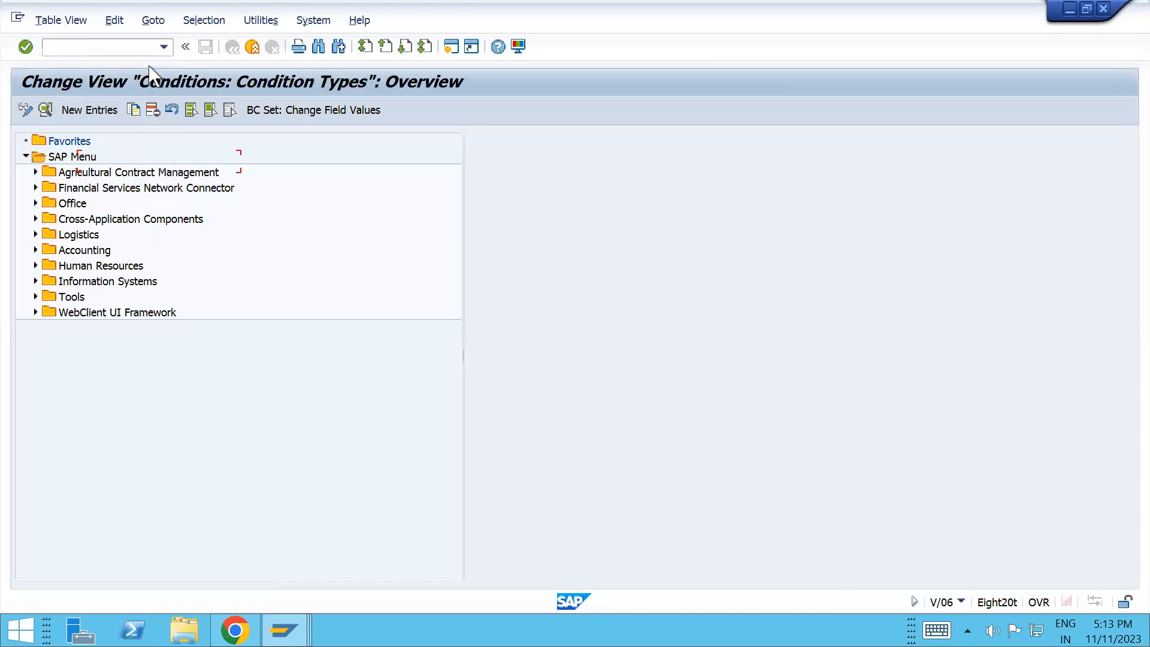
# - Locate condition type K007 (Customer Discount), start a copy of it and name the copy TGR1
pyautogui.click(228, 569)
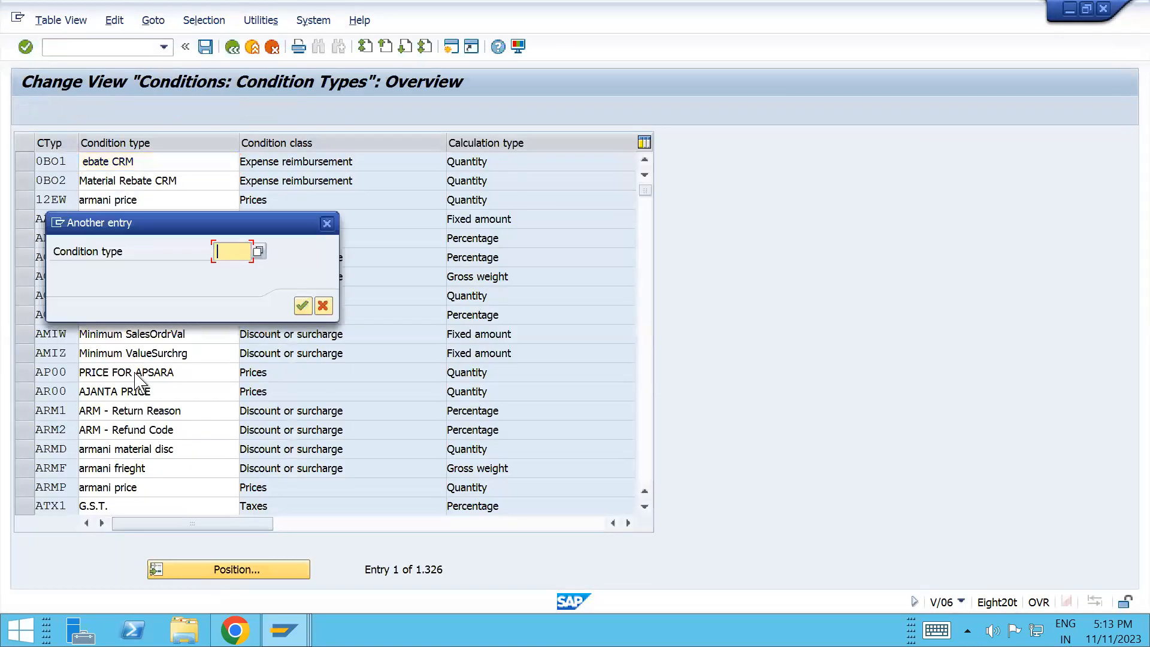
pyautogui.write('k007')
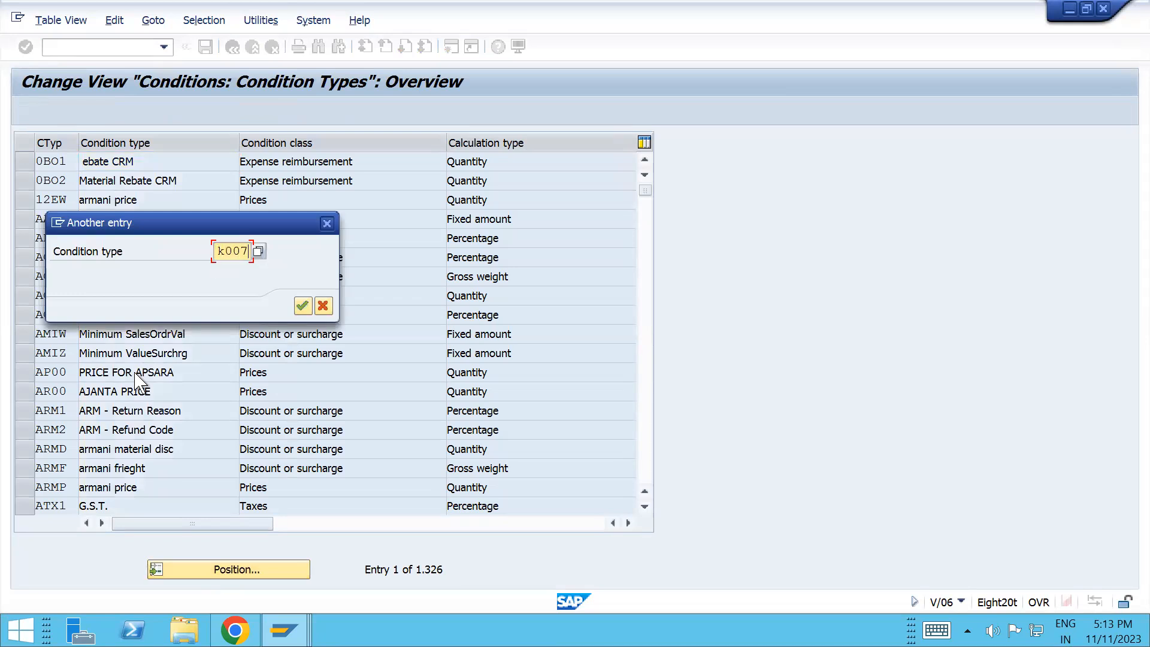
pyautogui.press('Return')
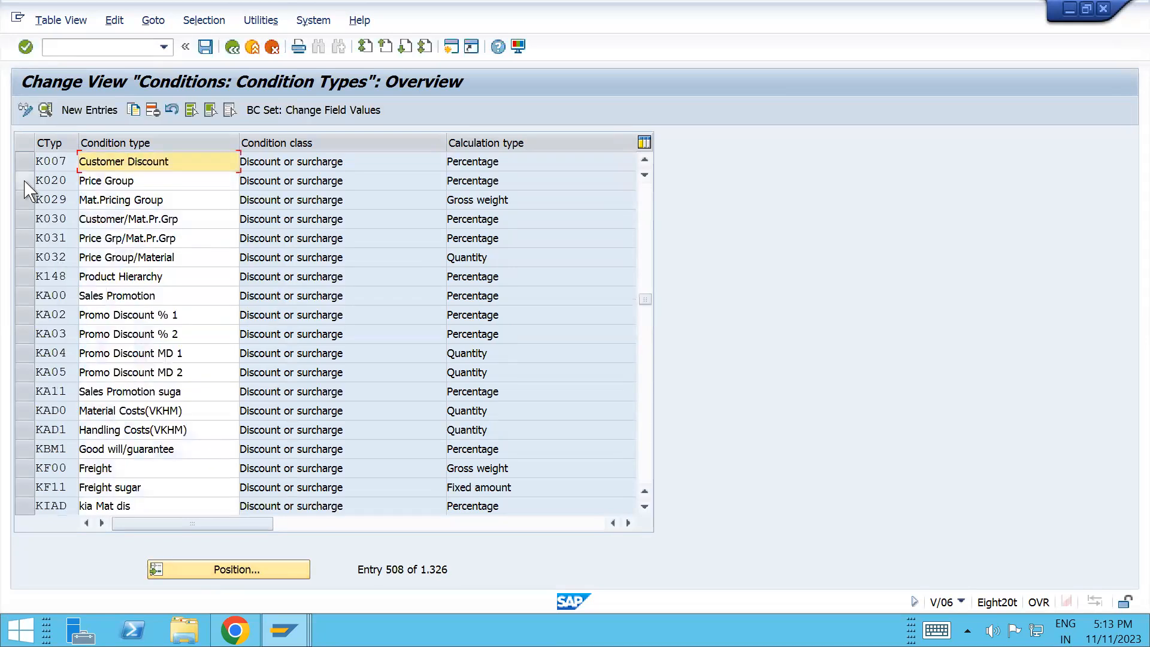
pyautogui.click(25, 162)
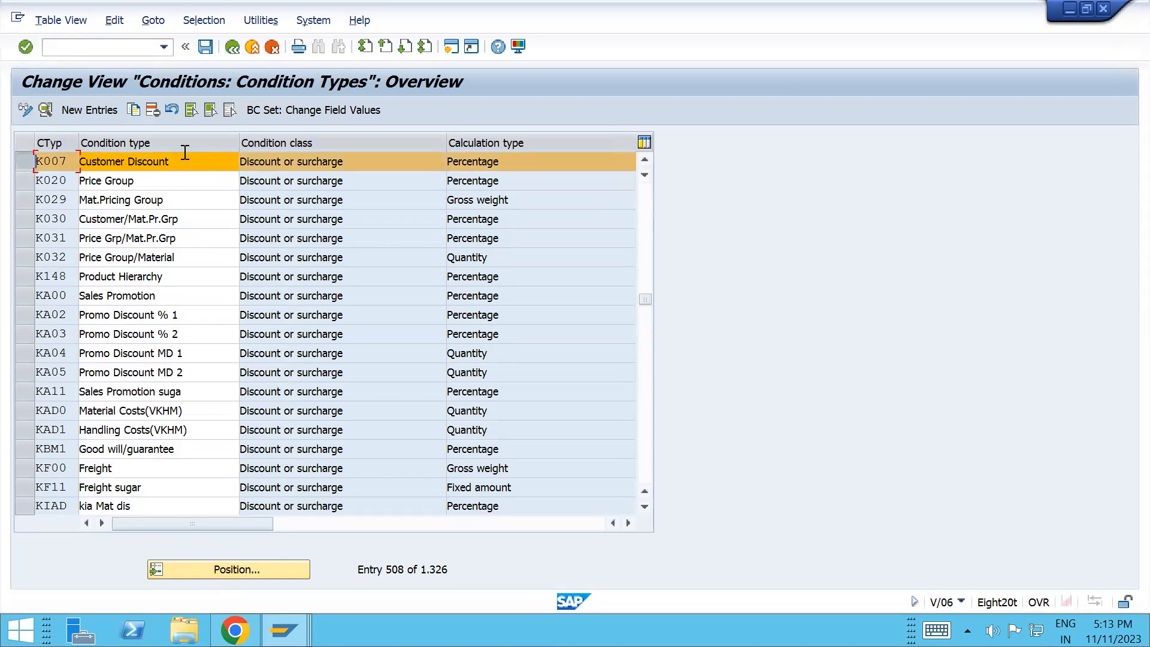
pyautogui.click(133, 110)
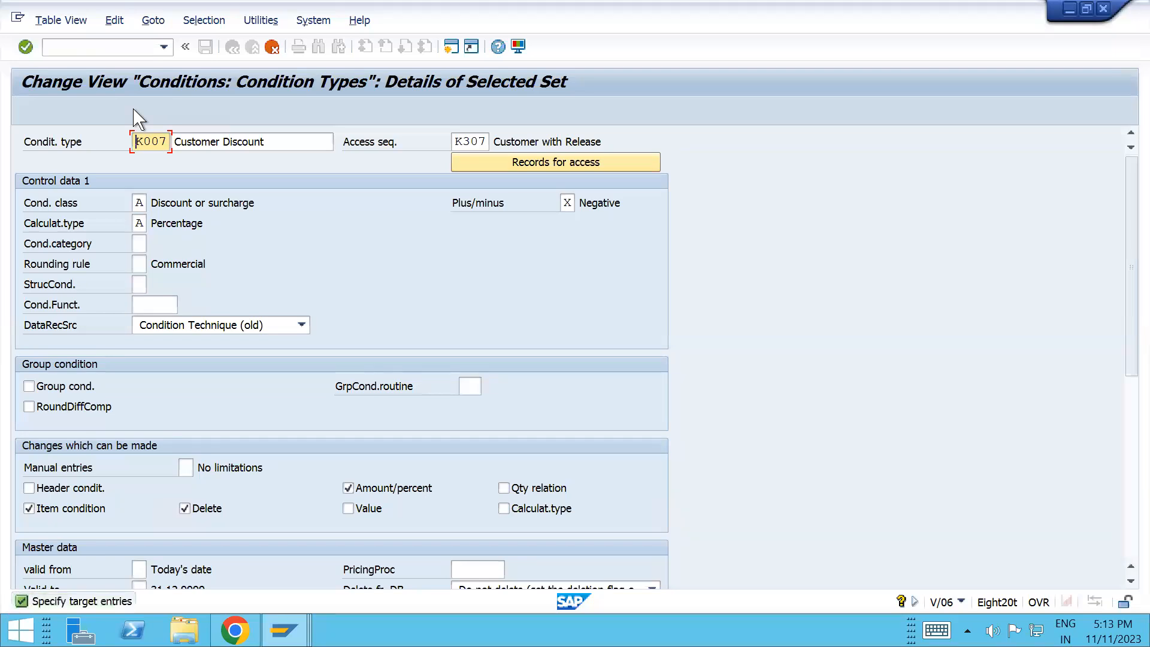
pyautogui.write('G')
pyautogui.press('BackSpace')
pyautogui.write('TGR')
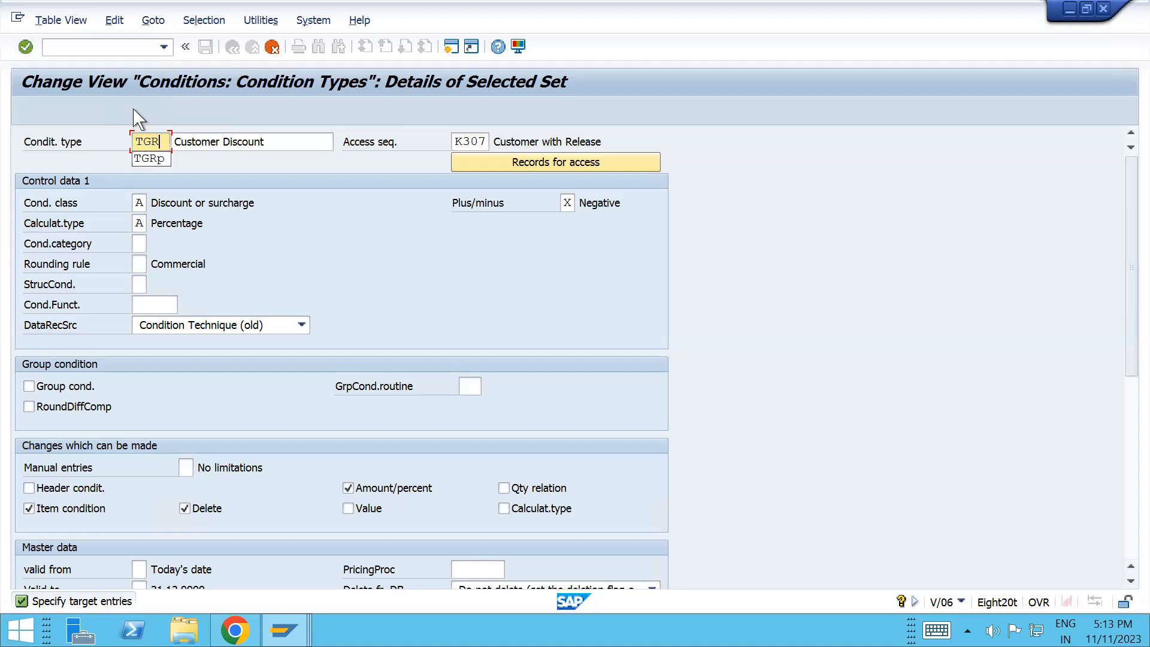
pyautogui.write('1')
# - Clear access sequence K307 from the TGR1 condition type copy
pyautogui.click(456, 142)
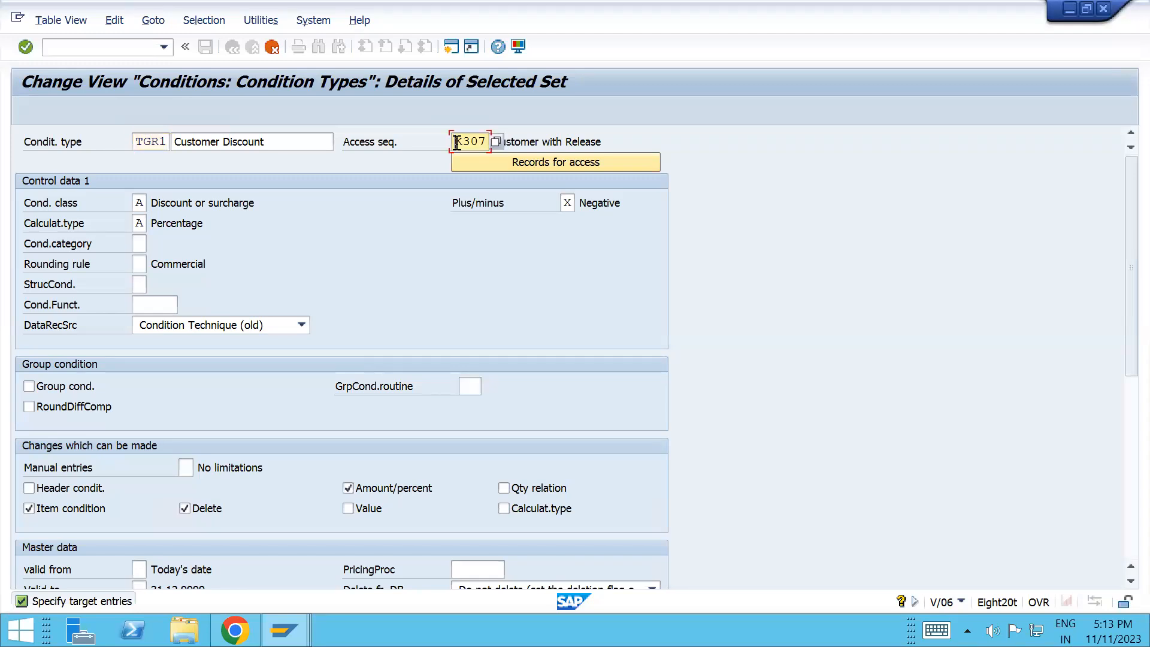
pyautogui.press('Delete')
pyautogui.press('Delete')
pyautogui.press('Delete')
pyautogui.press('Delete')
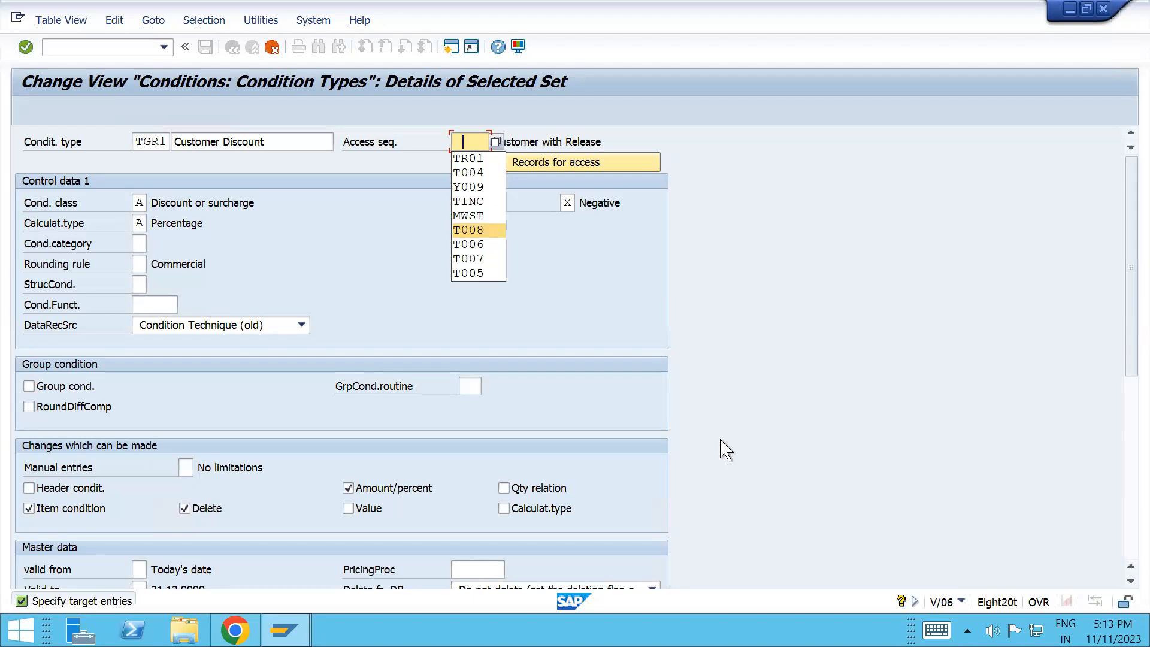
# - Clear the open windows off the desktop, open the SAP Demo workbook in Excel and dismiss document recovery
pyautogui.hotkey('alt', 'Tab')
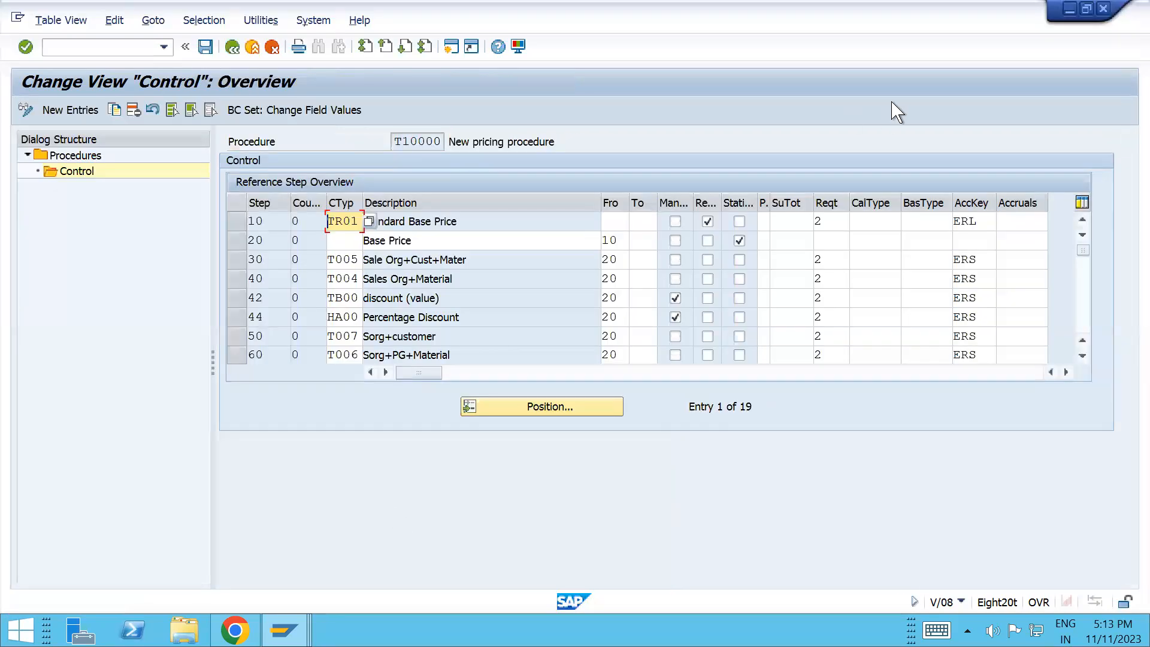
pyautogui.click(1069, 9)
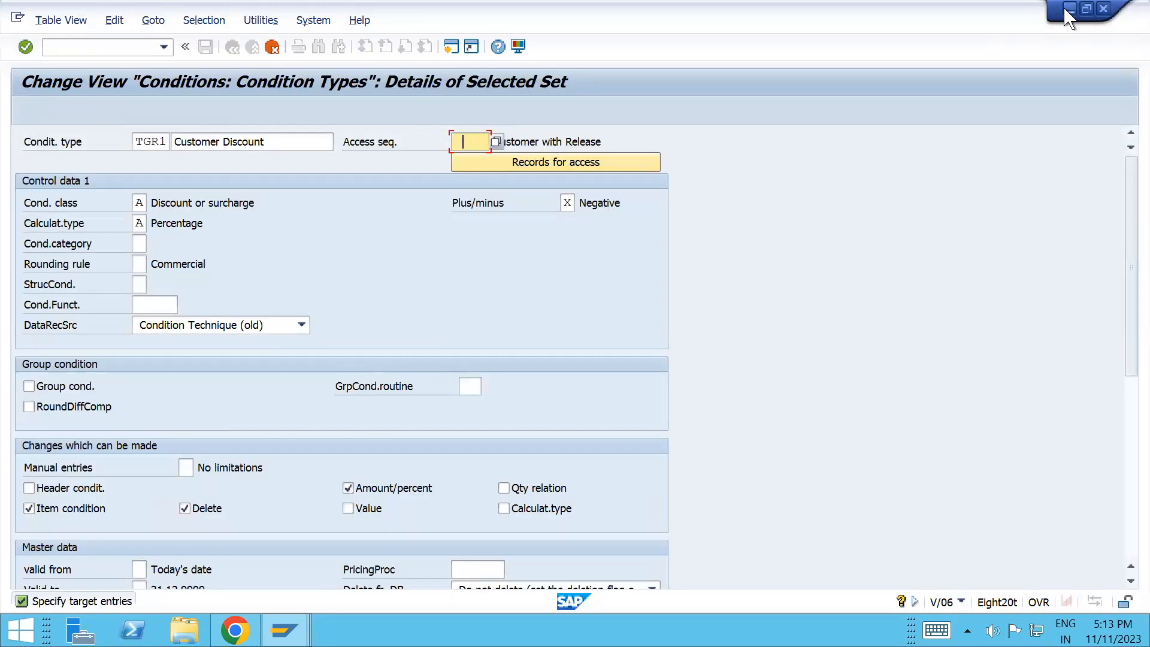
pyautogui.click(1065, 11)
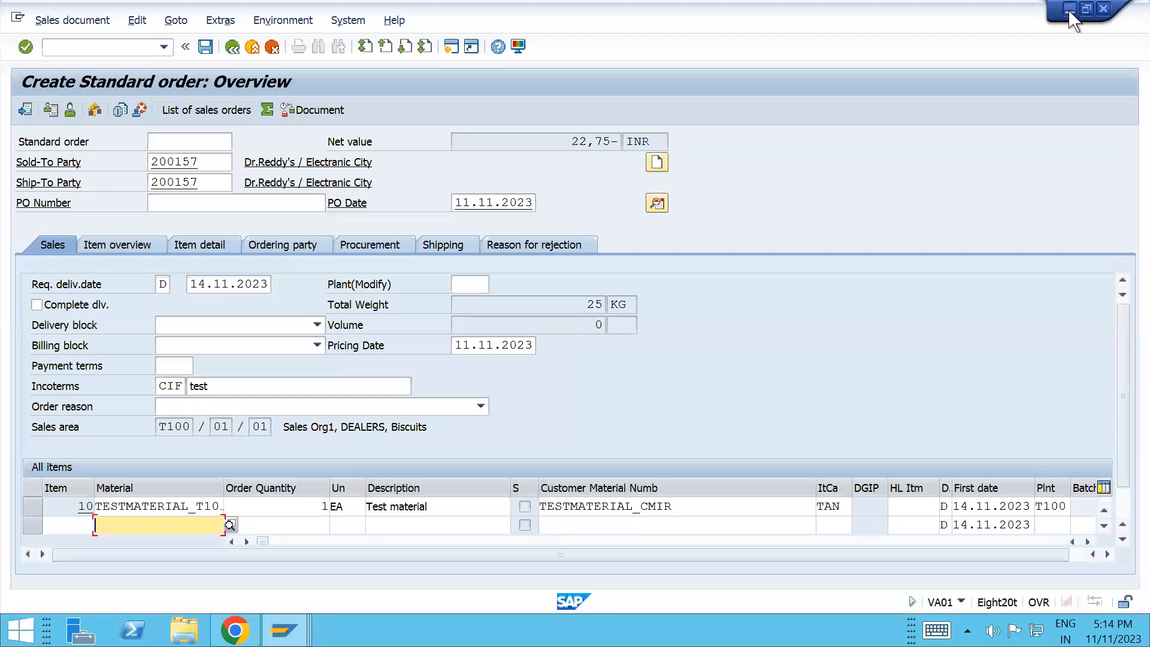
pyautogui.click(1069, 13)
pyautogui.click(1069, 11)
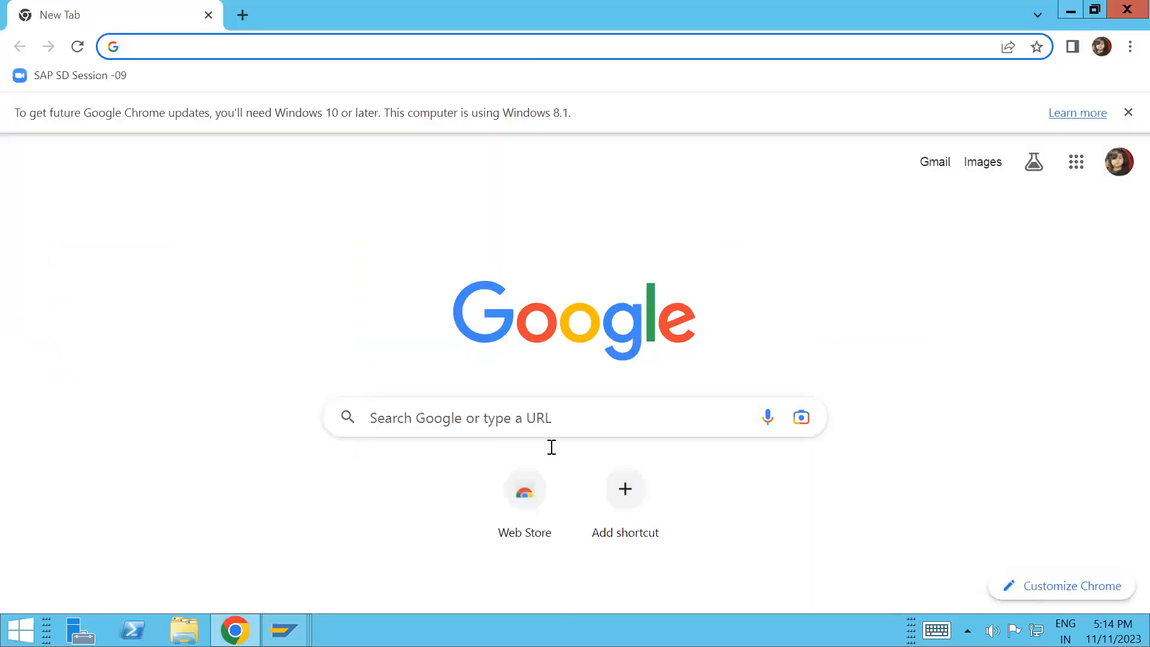
pyautogui.click(1069, 12)
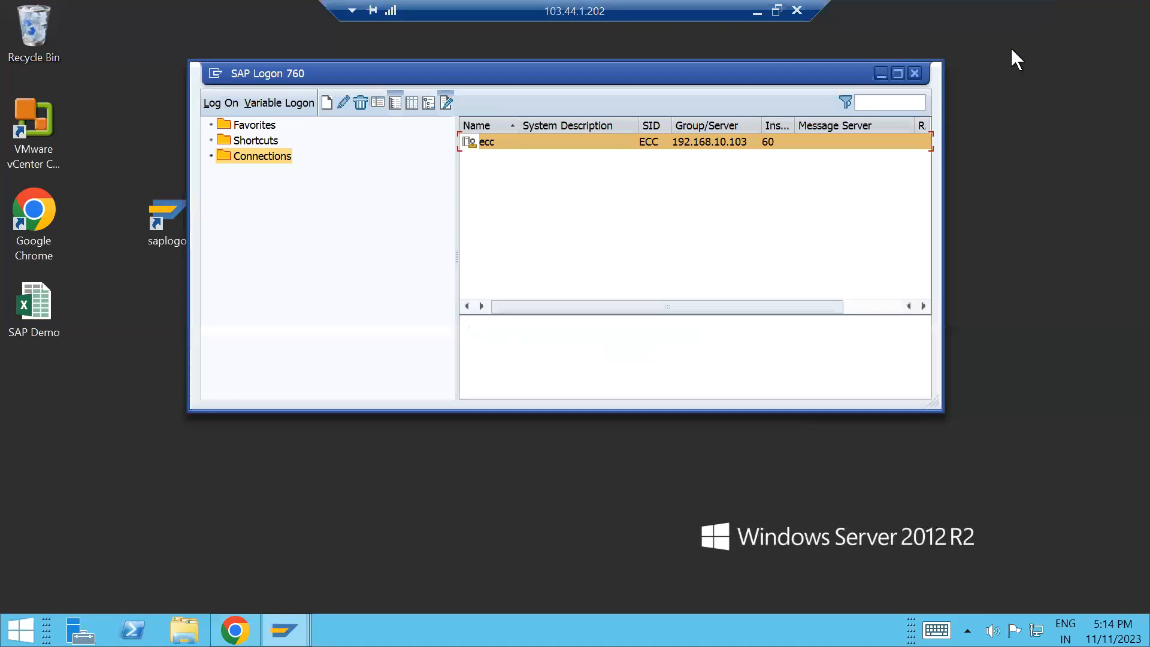
pyautogui.click(881, 74)
pyautogui.doubleClick(36, 305)
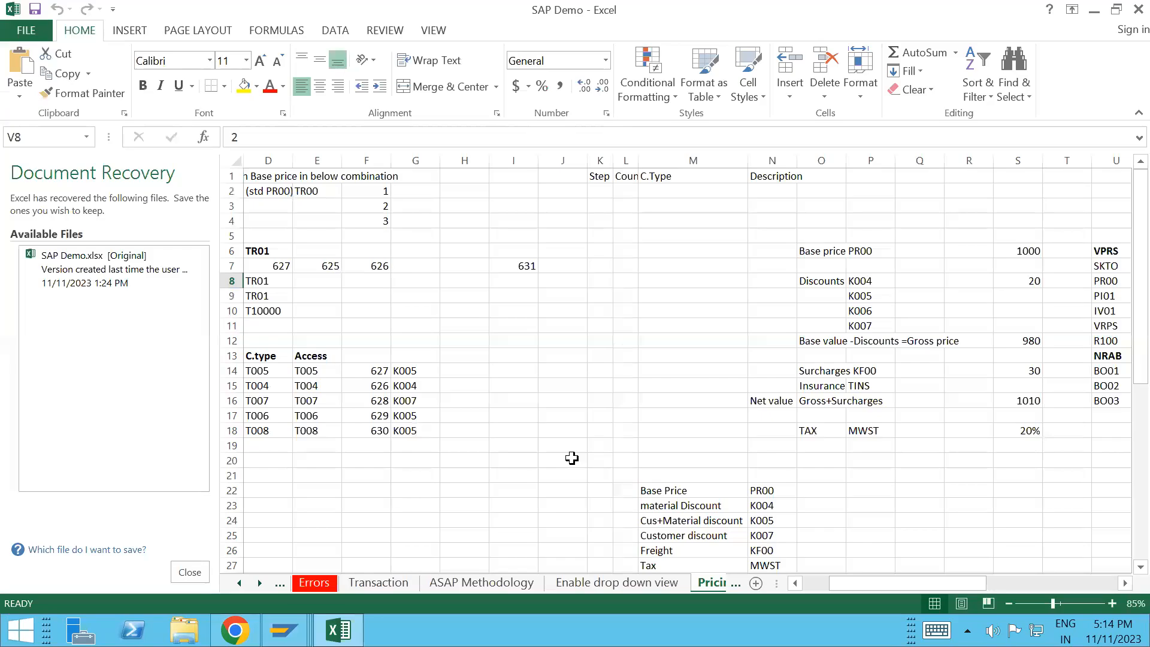
pyautogui.click(190, 572)
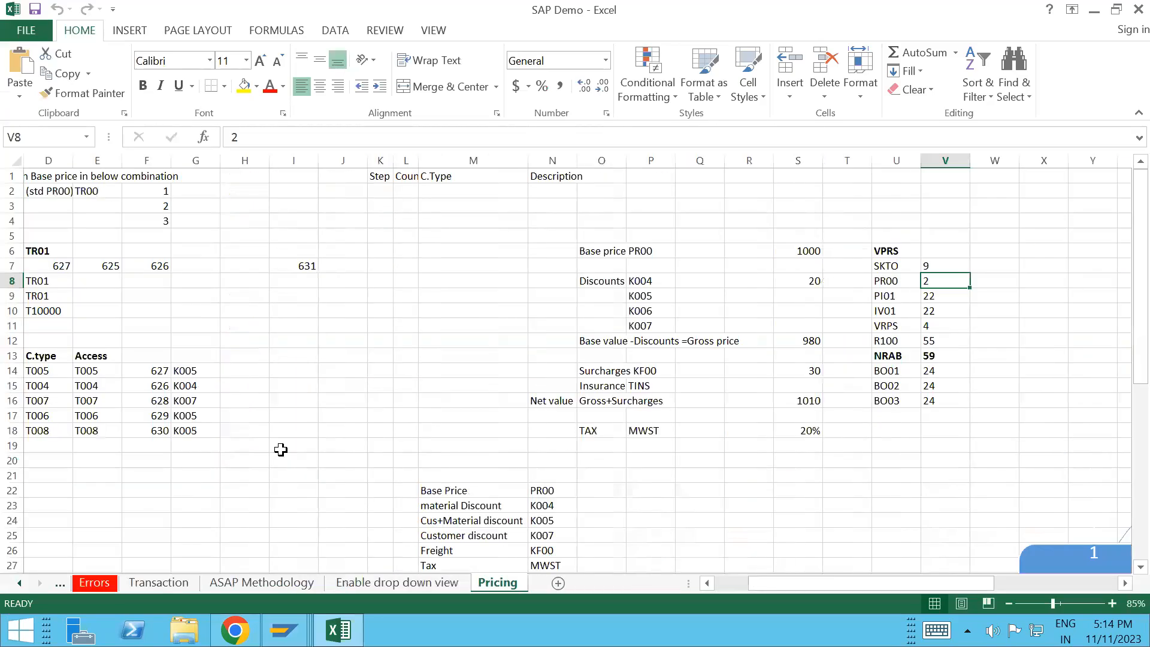
# - Examine the condition types, access sequences and table numbers listed on the Pricing sheet
pyautogui.click(228, 357)
pyautogui.press('Up')
pyautogui.press('Up')
pyautogui.press('Up')
pyautogui.press('Up')
pyautogui.press('Up')
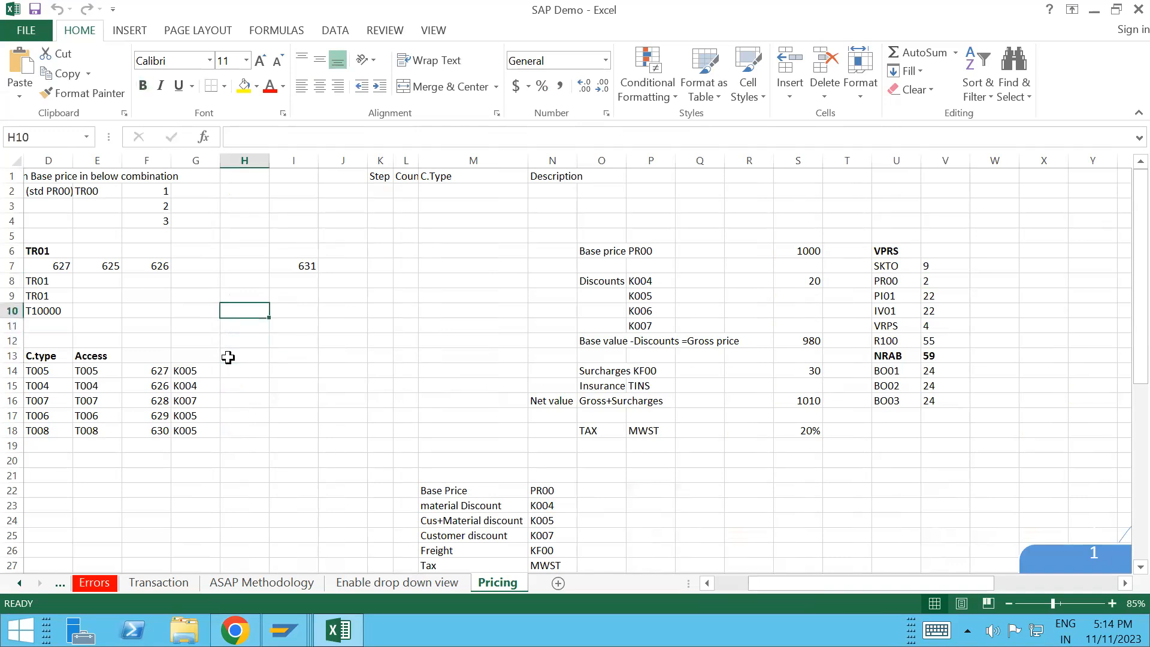
pyautogui.press('Left')
pyautogui.press('Left')
pyautogui.press('Left')
pyautogui.press('Down')
pyautogui.press('Down')
pyautogui.press('Down')
pyautogui.press('Down')
pyautogui.press('Down')
pyautogui.press('Down')
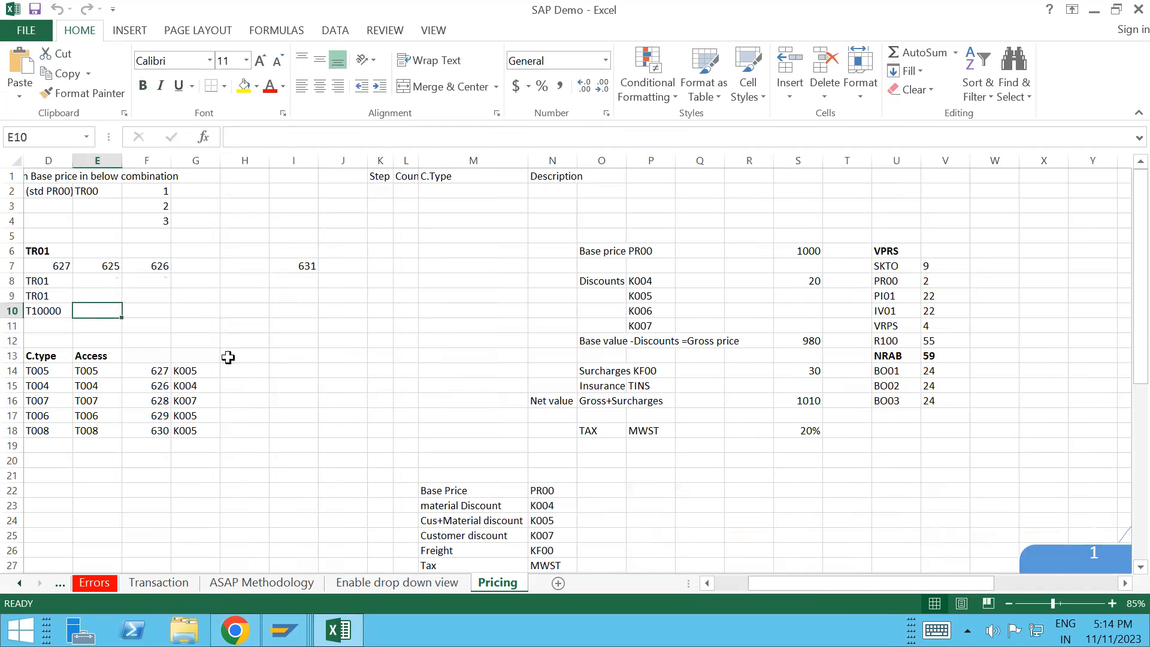
# - Find access sequence T007 in the condition type list on the Pricing sheet and copy its cell E16
pyautogui.press('Right')
pyautogui.press('Right')
pyautogui.press('Down')
pyautogui.press('Down')
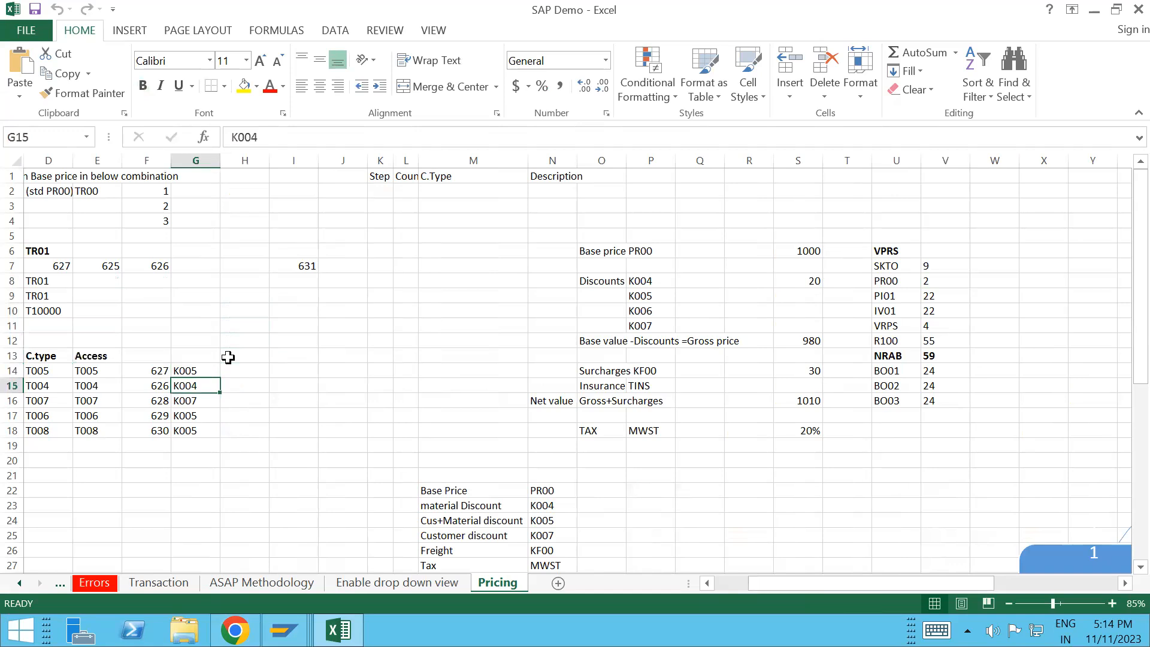
pyautogui.press('Left')
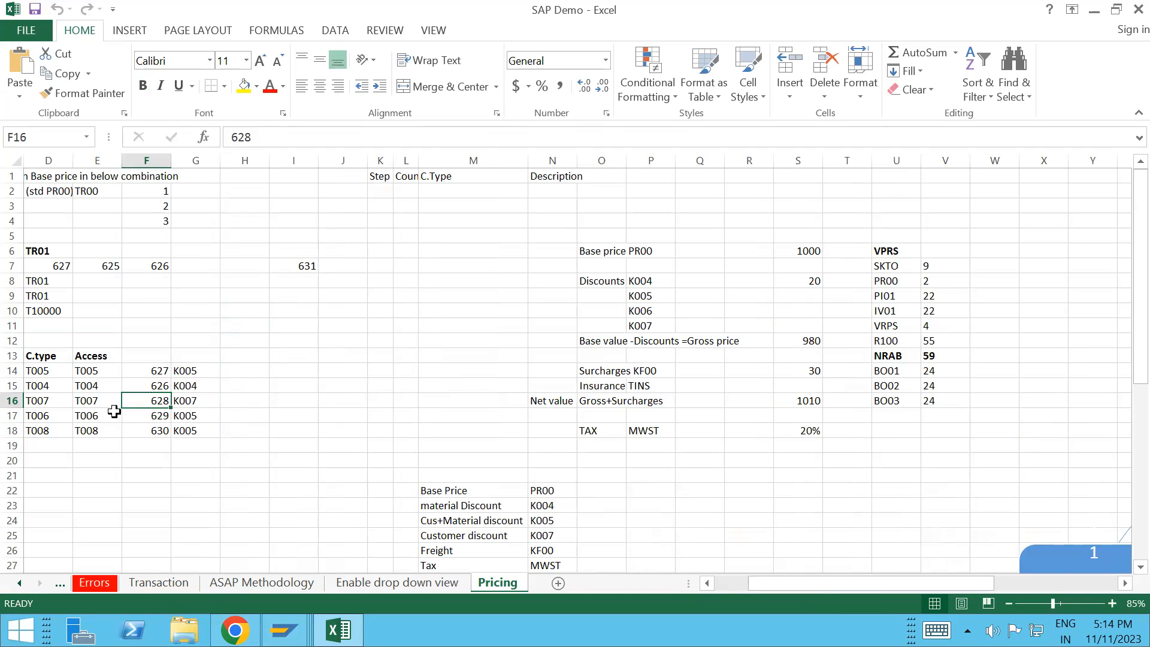
pyautogui.click(95, 412)
pyautogui.click(91, 401)
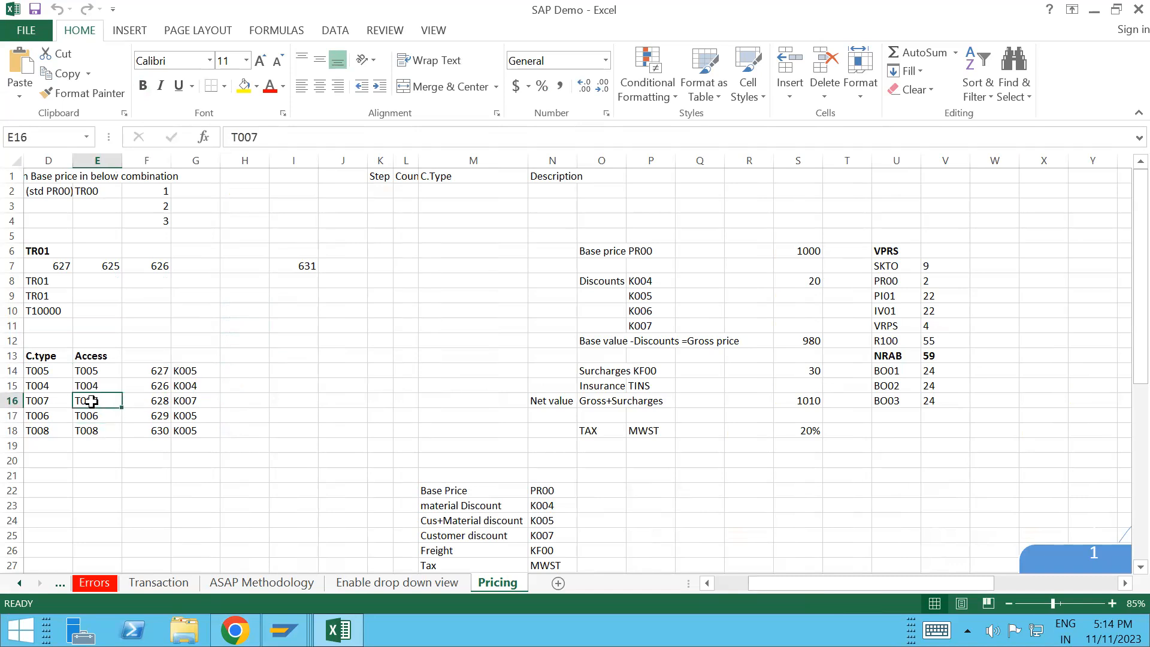
pyautogui.hotkey('ctrl', 'c')
# - Switch to the SAP condition type details window and enter T007 as the access sequence of TGR1
pyautogui.hotkey('alt', 'Tab')
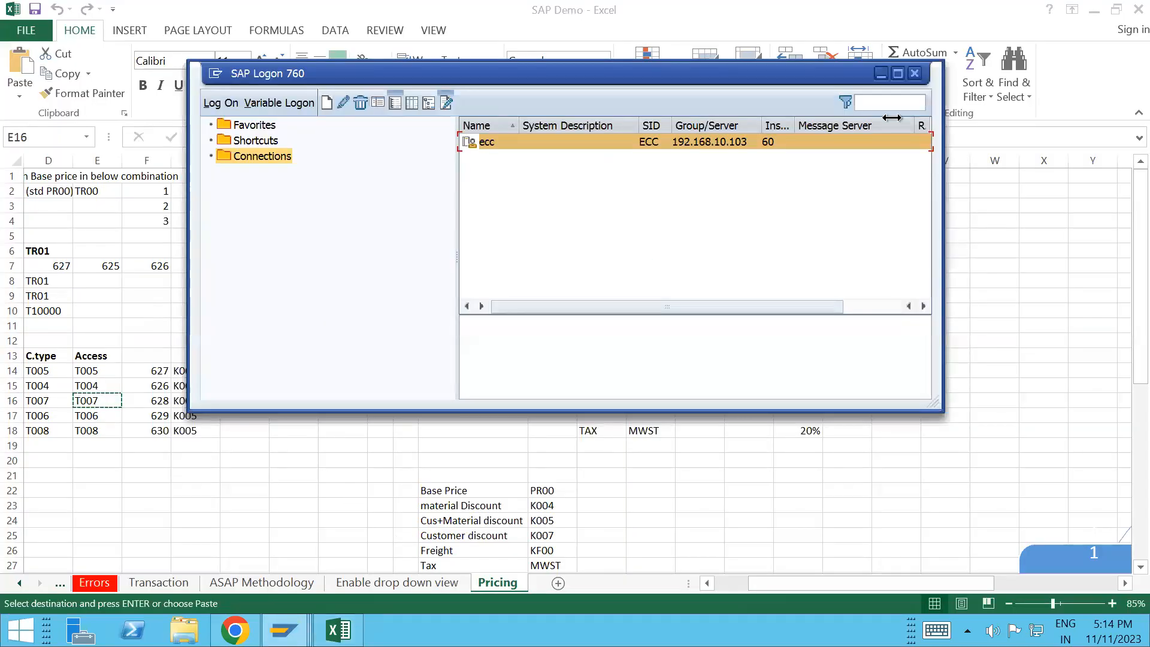
pyautogui.click(881, 73)
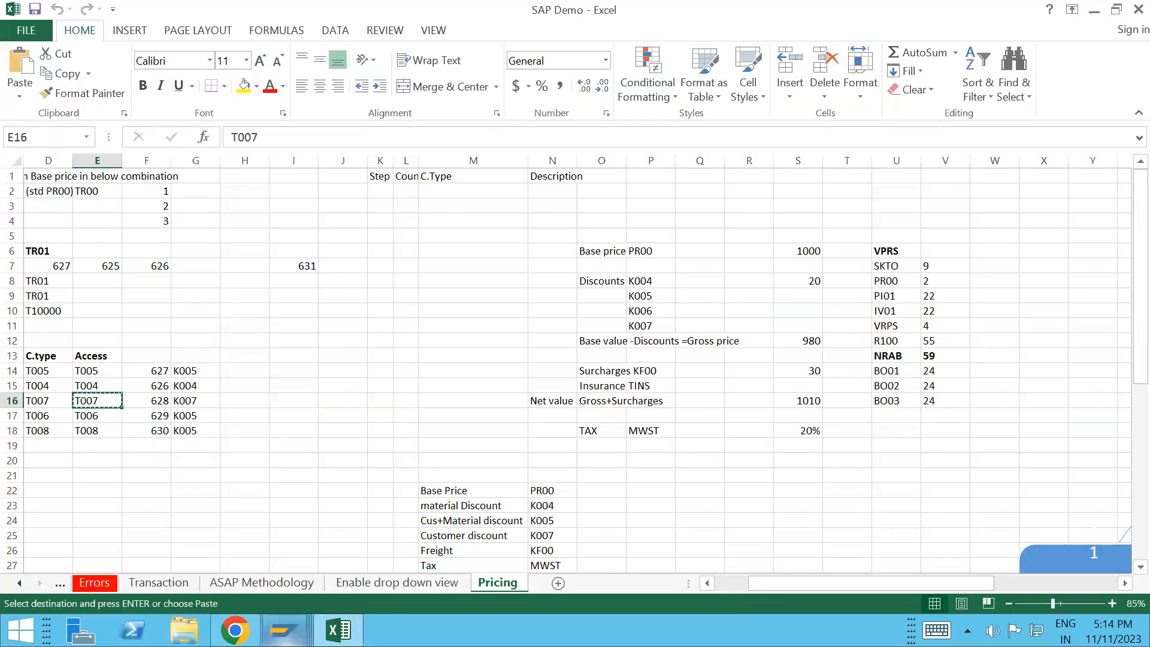
pyautogui.moveTo(286, 630)
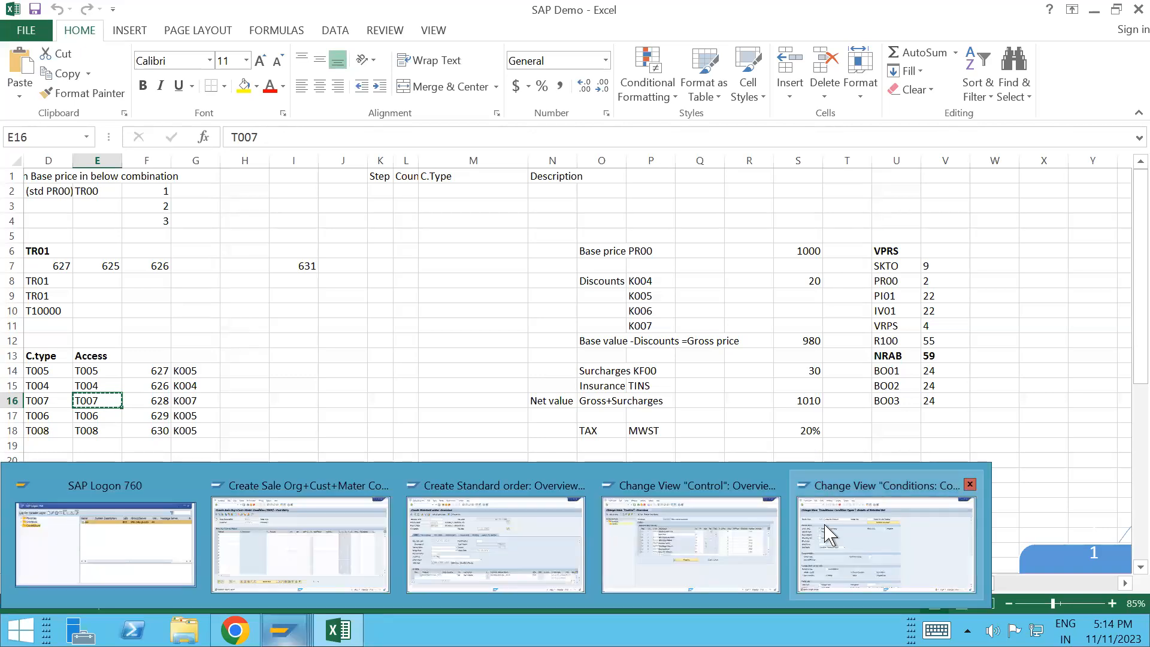
pyautogui.moveTo(829, 532)
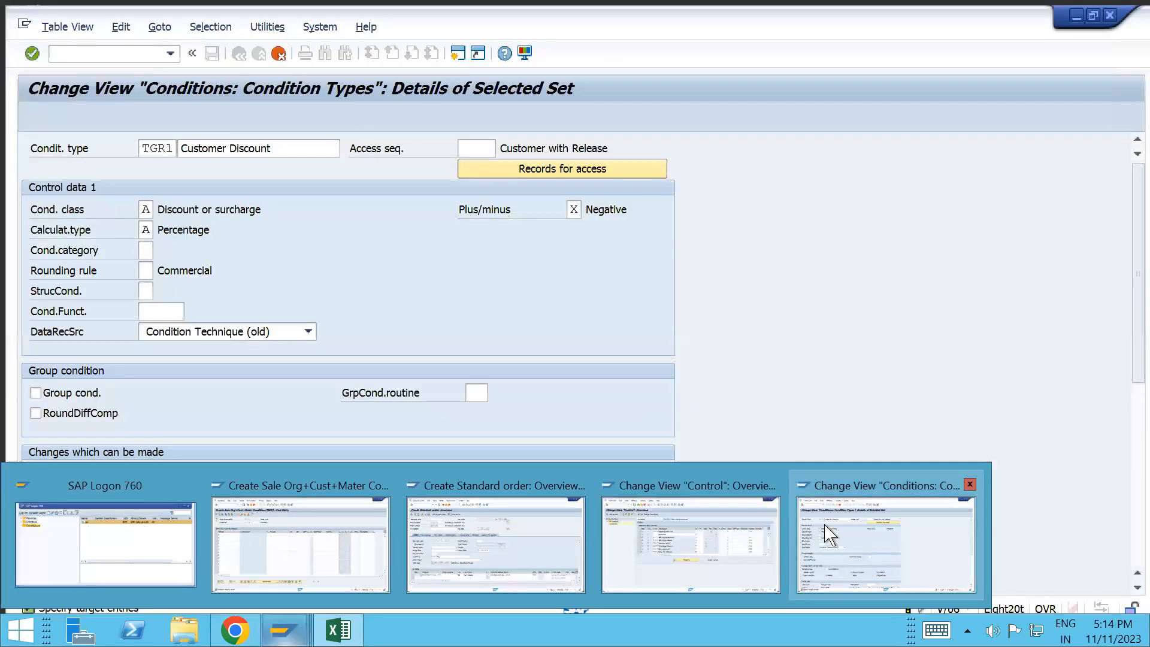
pyautogui.click(828, 532)
pyautogui.write('T007')
pyautogui.press('Return')
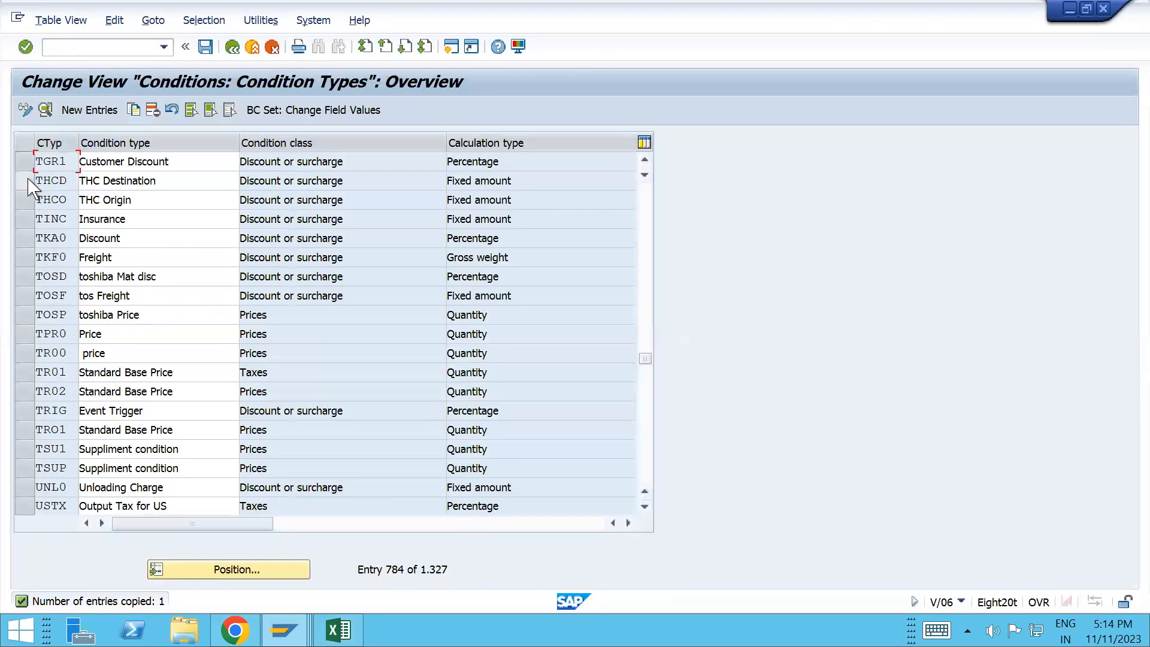
# - Save the new condition type TGR1 under the proposed customizing request
pyautogui.click(28, 167)
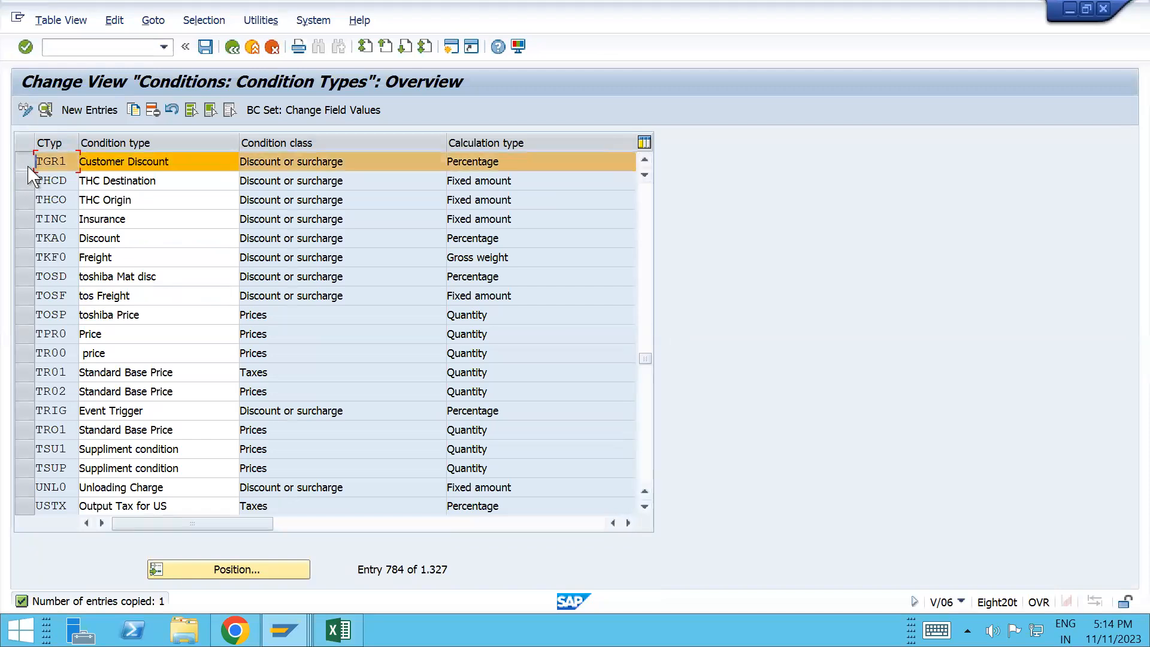
pyautogui.hotkey('ctrl', 's')
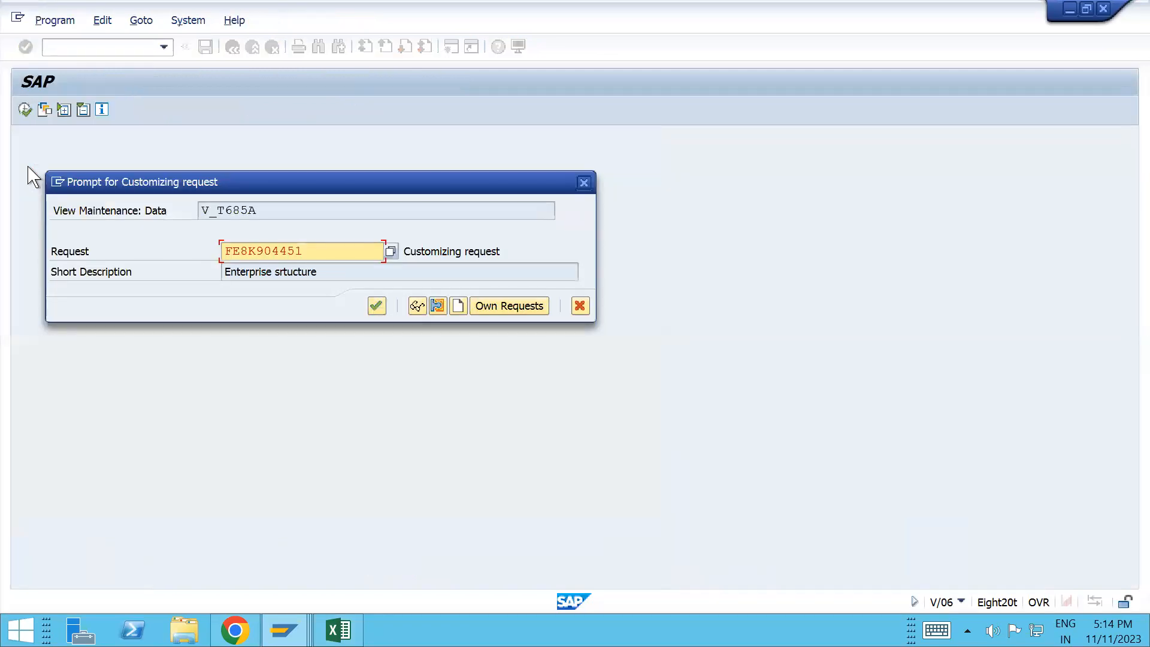
pyautogui.click(377, 308)
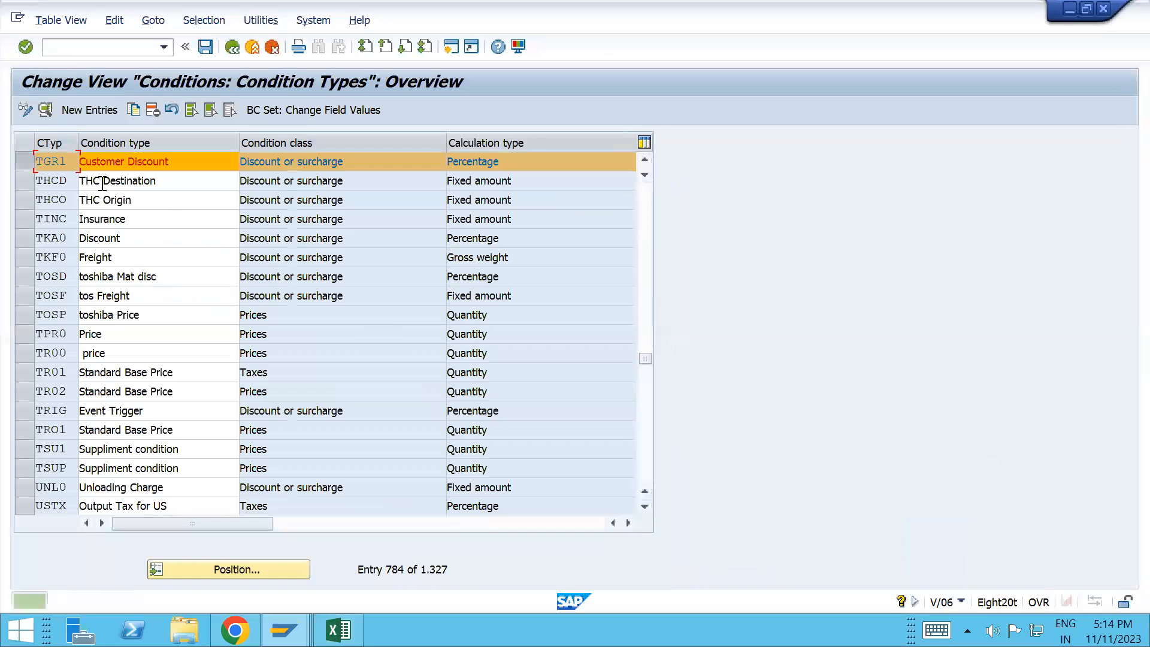
# - Copy the code TGR1, switch to Excel and record it in E20 with the label "Group condition" in D20
pyautogui.moveTo(71, 165); pyautogui.dragTo(33, 177)
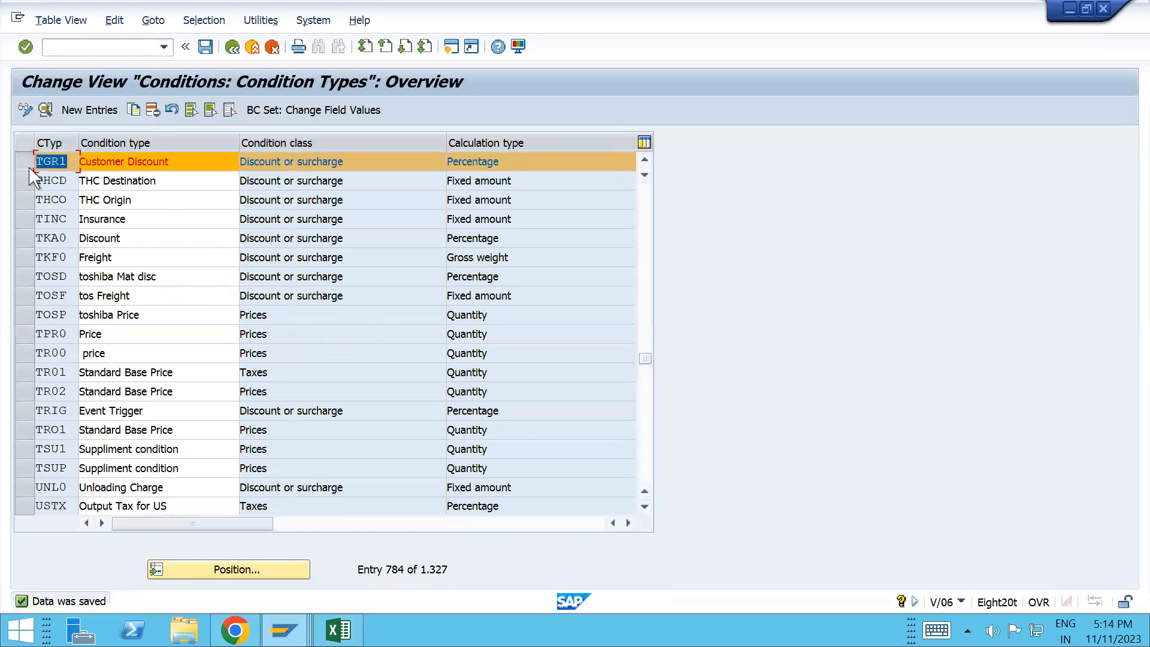
pyautogui.hotkey('alt', 'Tab')
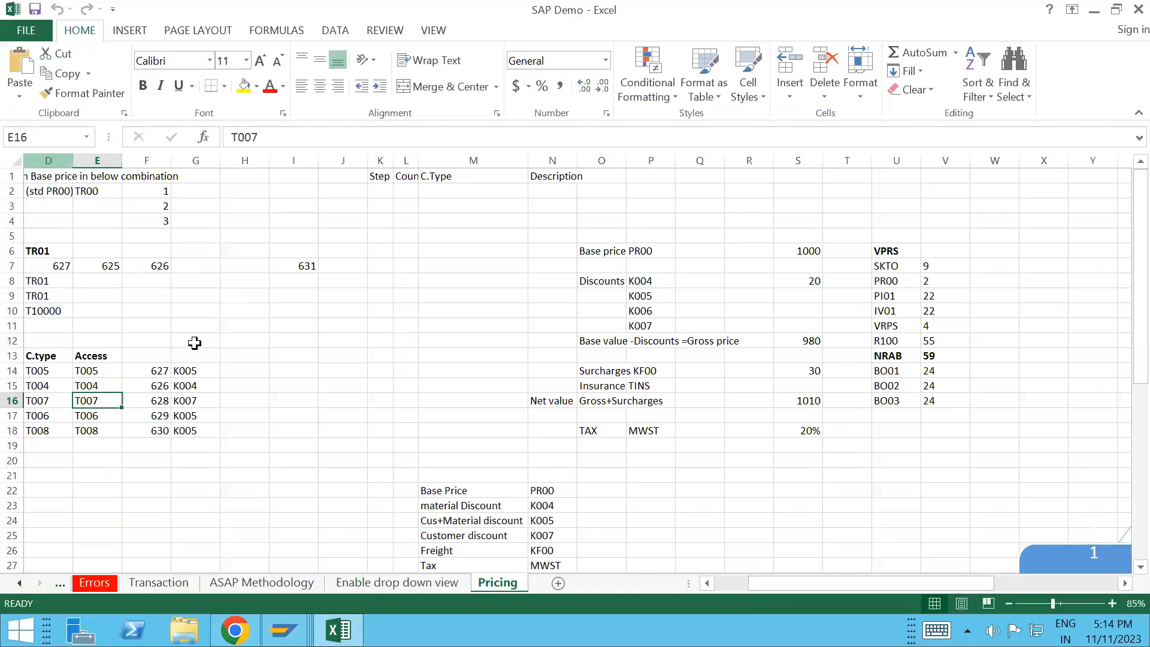
pyautogui.click(48, 456)
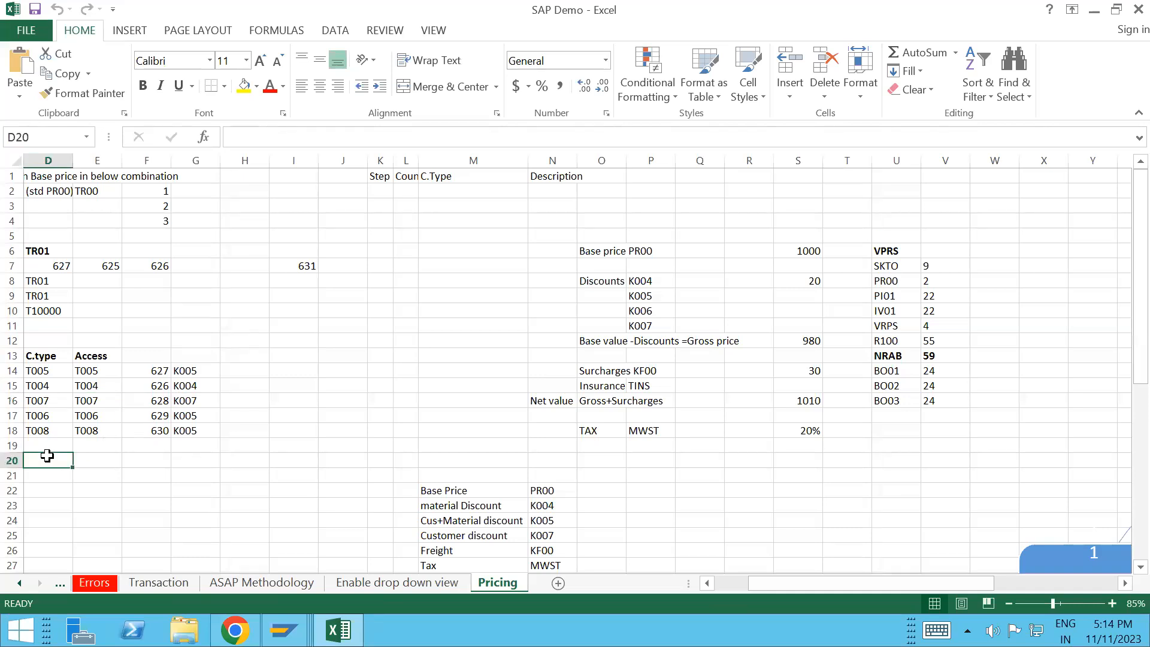
pyautogui.write('Gr')
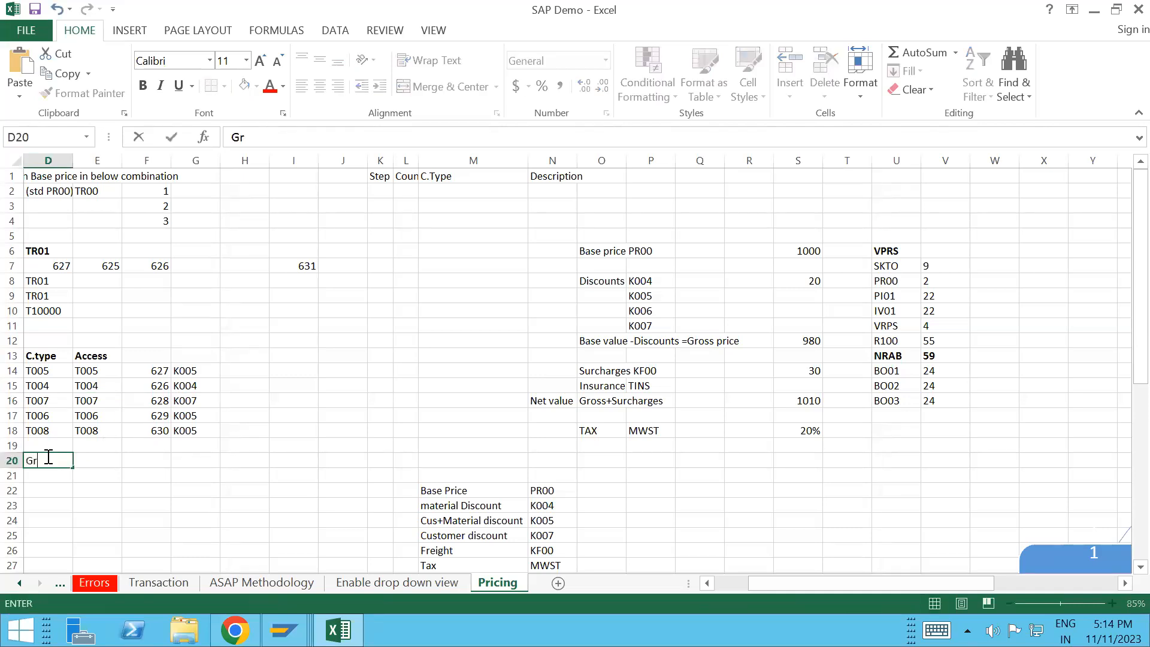
pyautogui.write('oup condition')
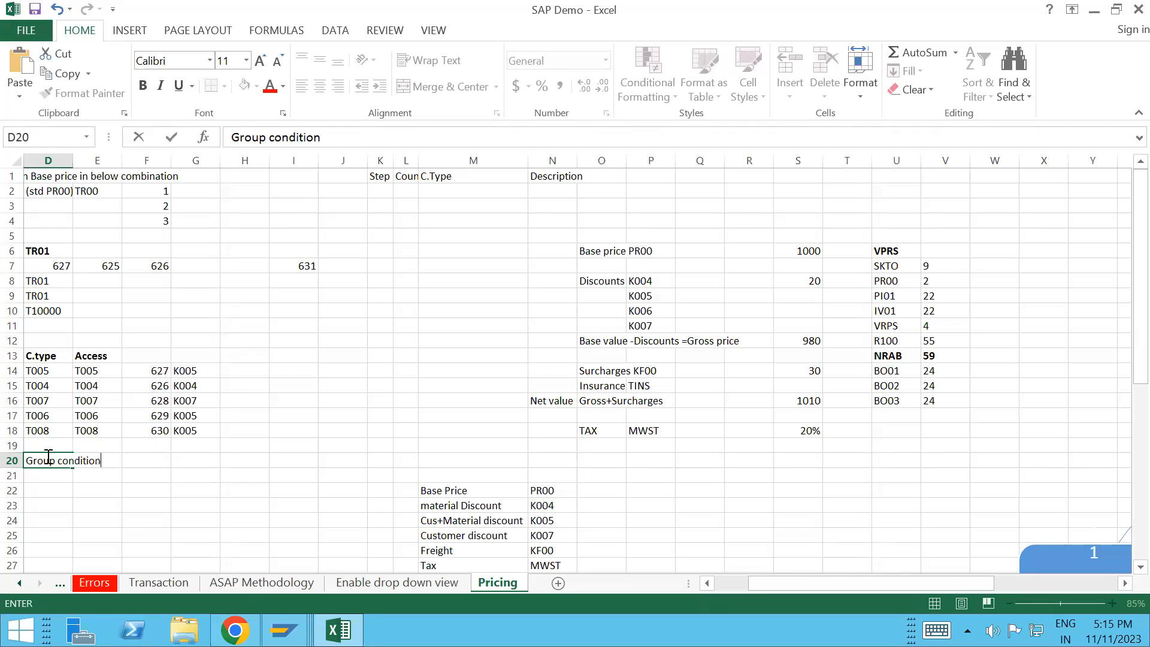
pyautogui.press('Tab')
pyautogui.hotkey('ctrl', 'v')
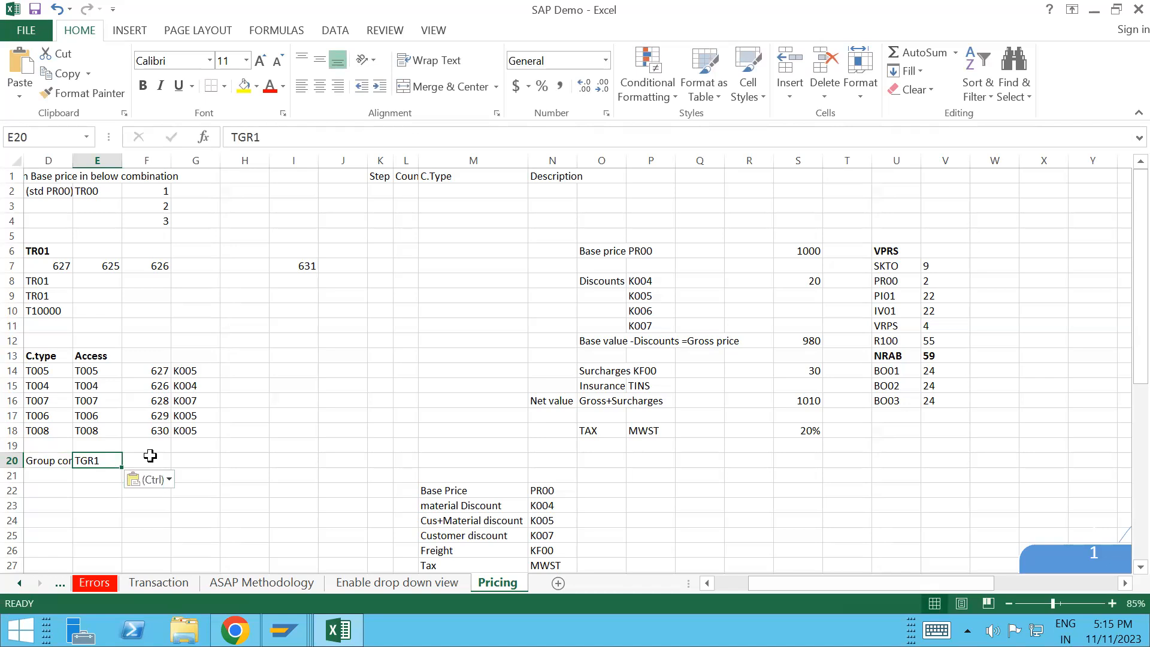
# - Copy the access sequence T007 from E16 into G20 of the Group condition row
pyautogui.click(94, 403)
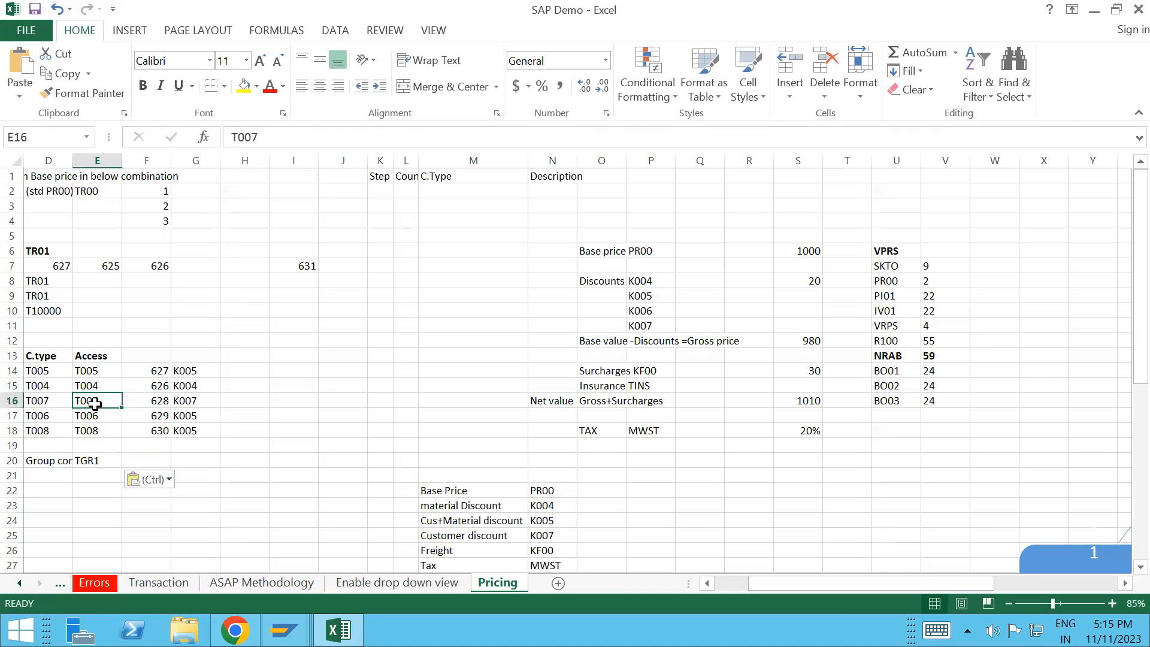
pyautogui.hotkey('ctrl', 'c')
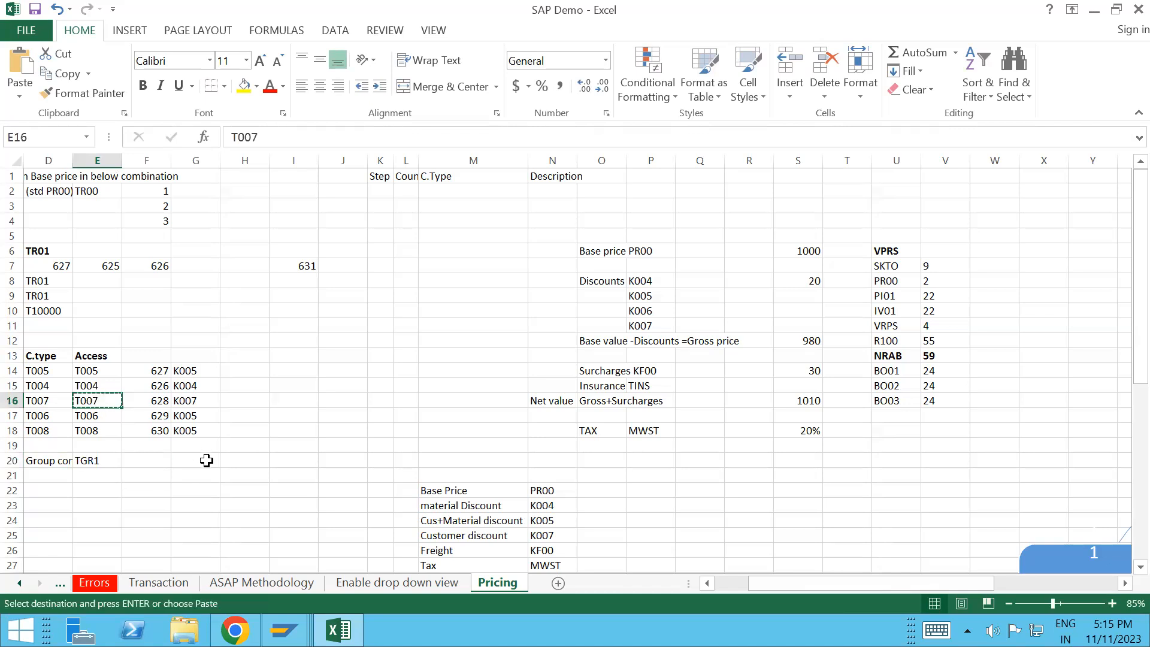
pyautogui.click(204, 461)
pyautogui.hotkey('ctrl', 'v')
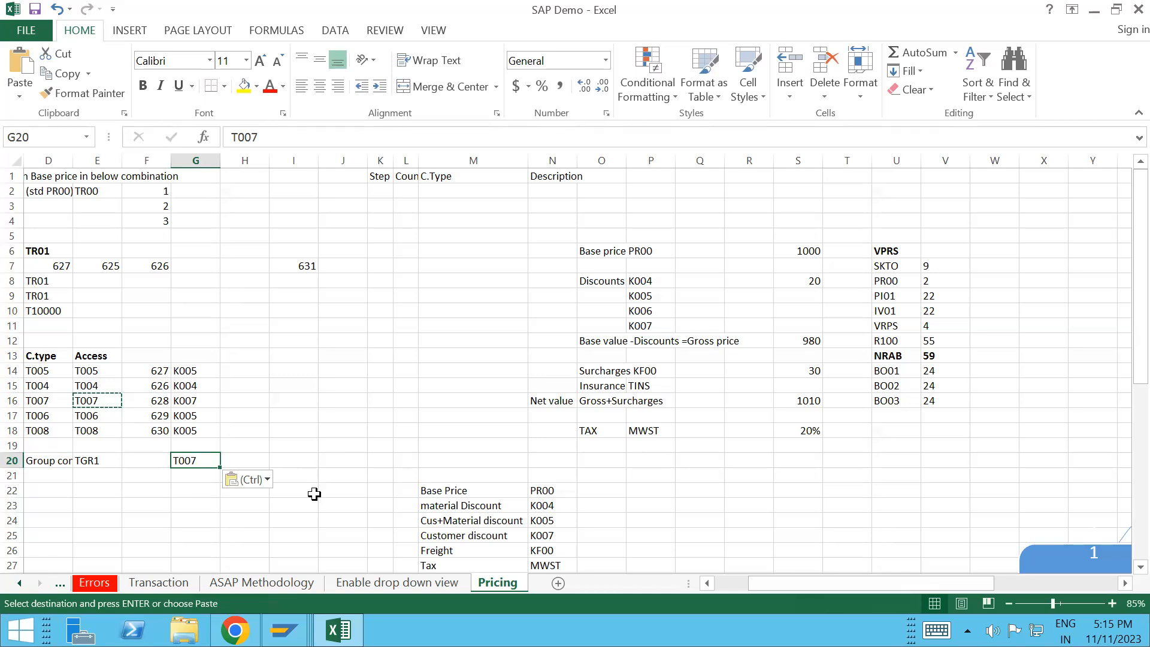
# - Copy TGR1 from E20, return to SAP, open the details of condition type TGR1 and mark it as a group condition
pyautogui.click(88, 457)
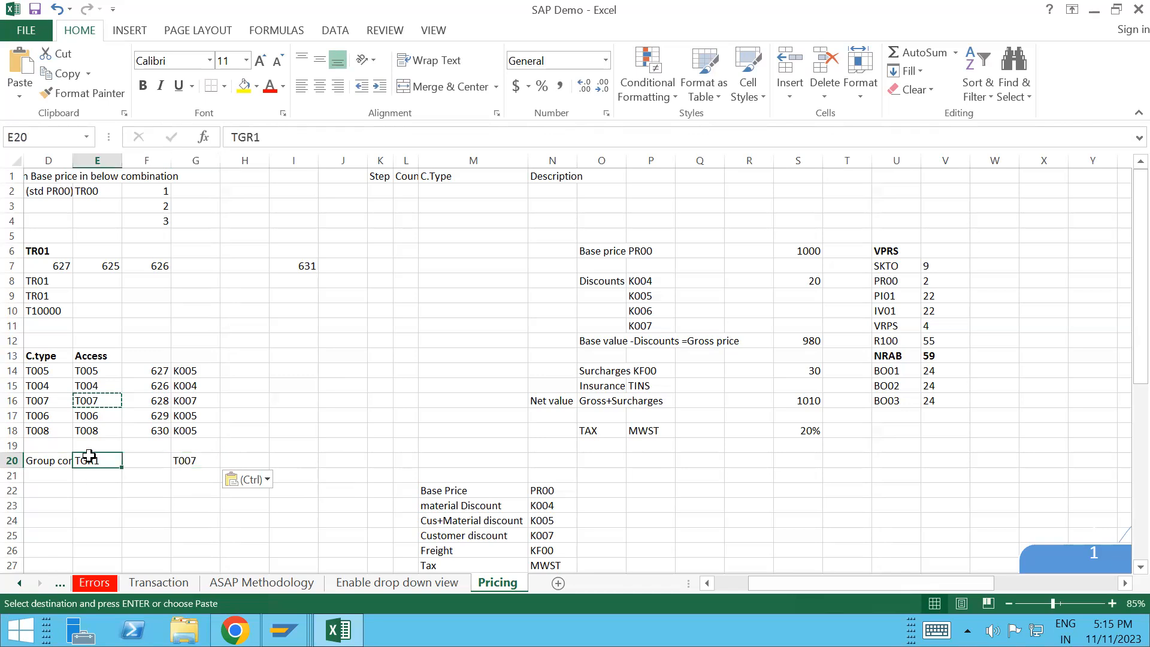
pyautogui.hotkey('ctrl', 'c')
pyautogui.hotkey('alt', 'Tab')
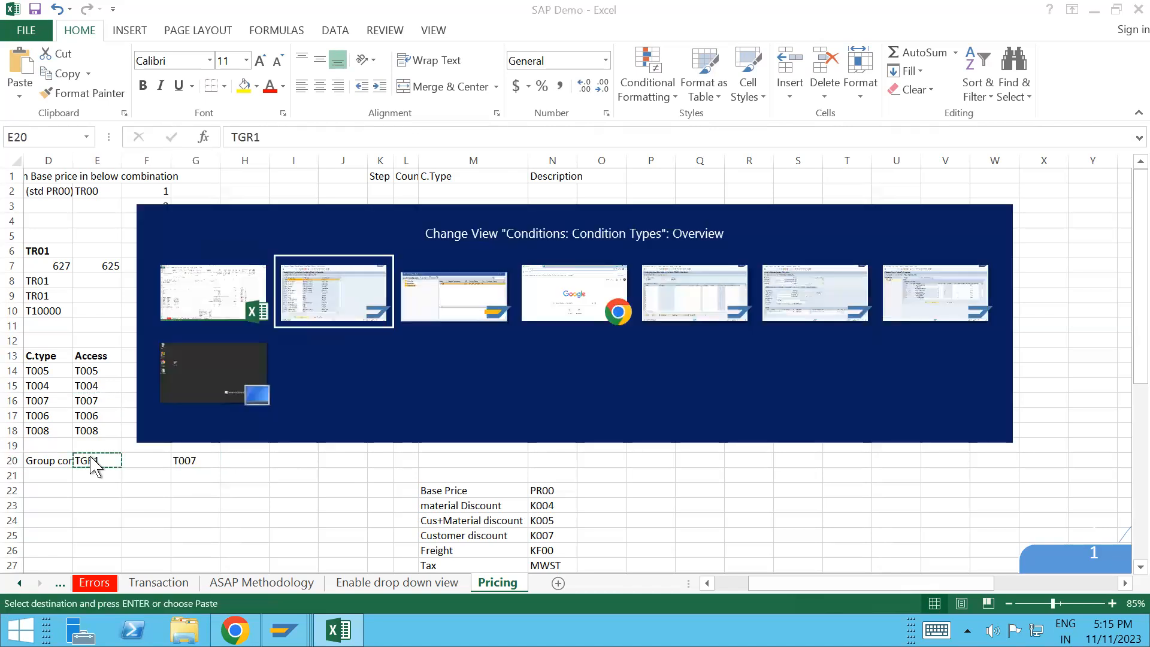
pyautogui.click(23, 161)
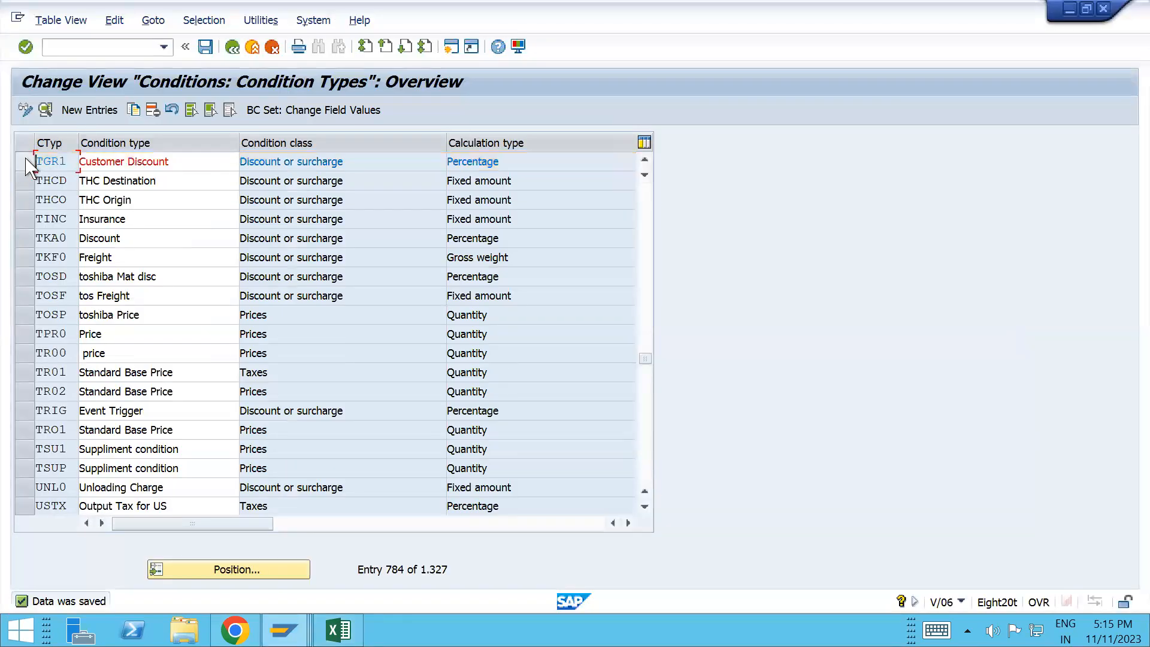
pyautogui.click(25, 162)
pyautogui.click(46, 110)
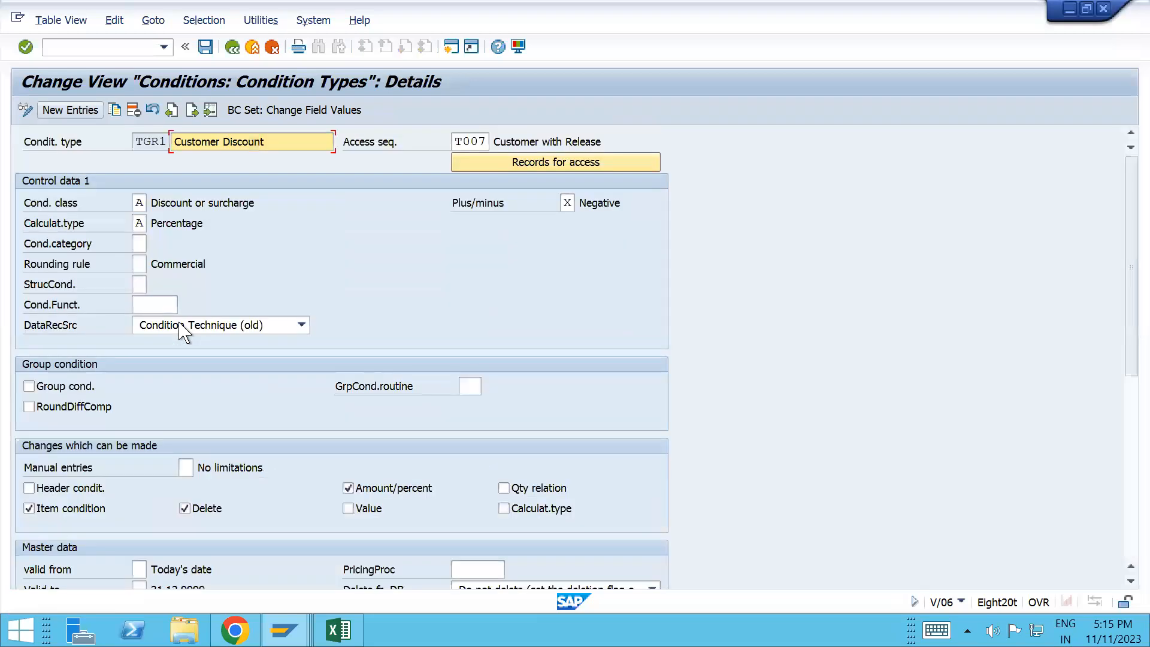
pyautogui.click(29, 386)
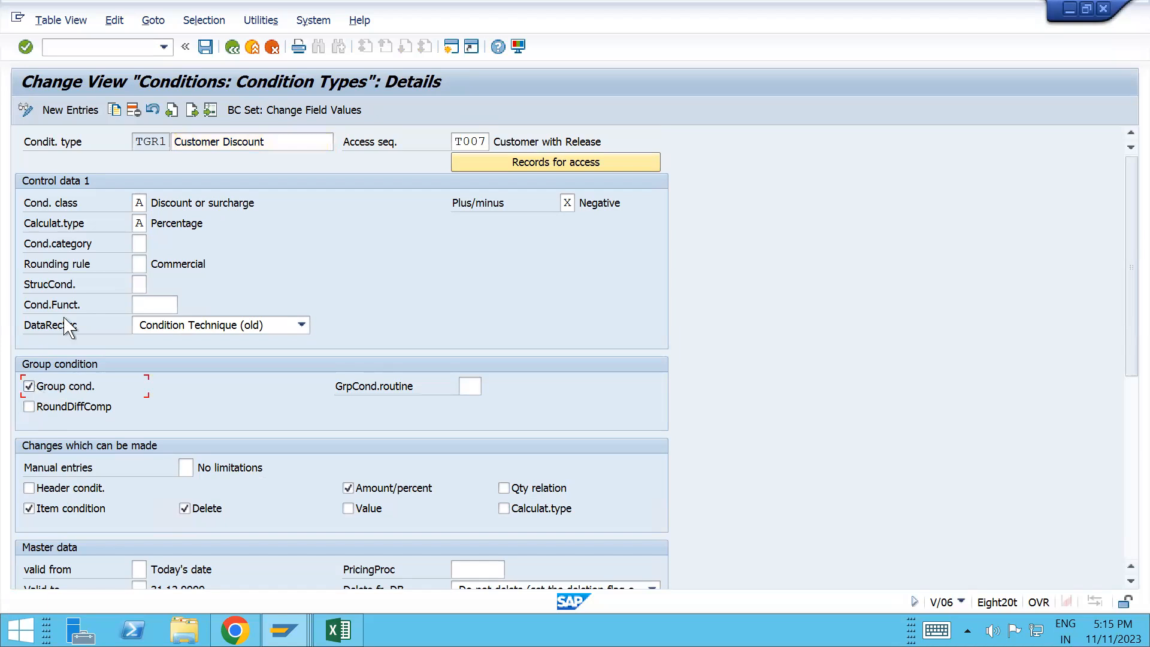
# - Set TGR1's calculation type to B (Fixed amount) and its group condition routine to 1 (Total document)
pyautogui.click(140, 222)
pyautogui.press('F4')
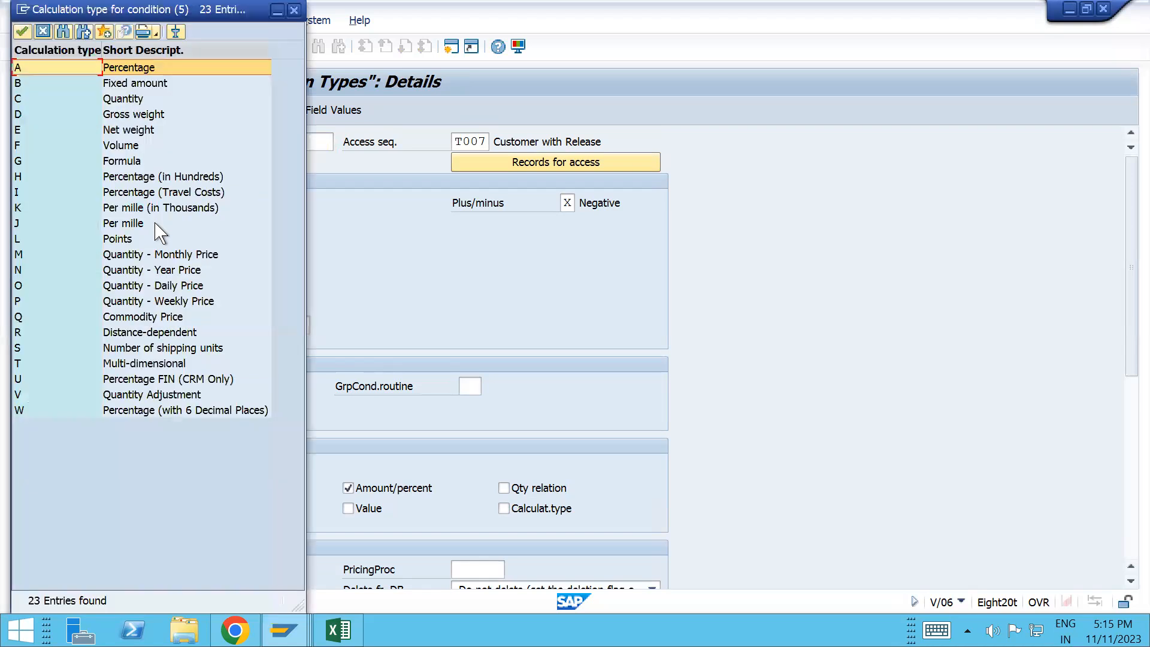
pyautogui.doubleClick(49, 86)
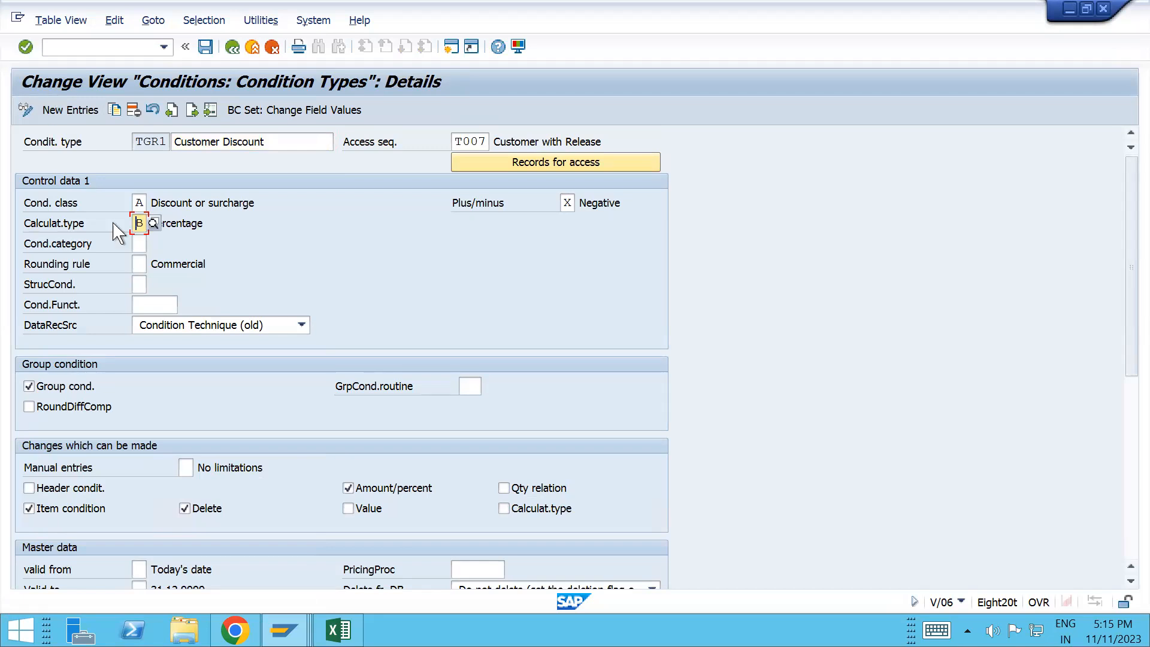
pyautogui.click(473, 384)
pyautogui.click(487, 385)
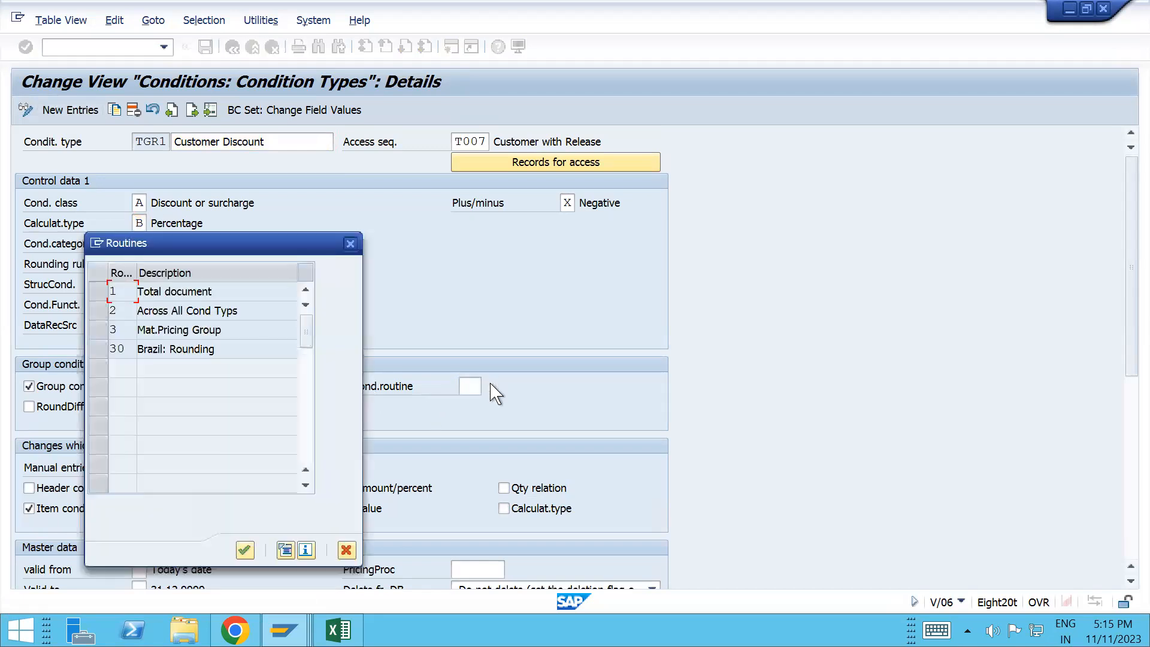
pyautogui.doubleClick(196, 291)
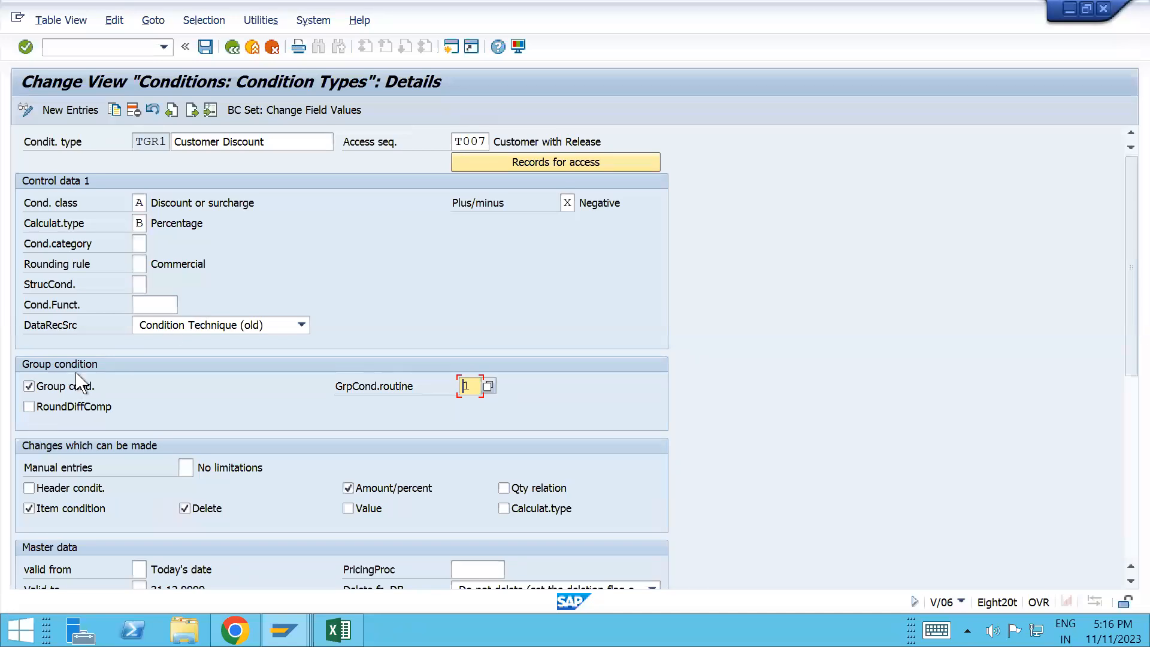
# - Enable RoundDiffComp for TGR1 and save the condition type
pyautogui.click(139, 262)
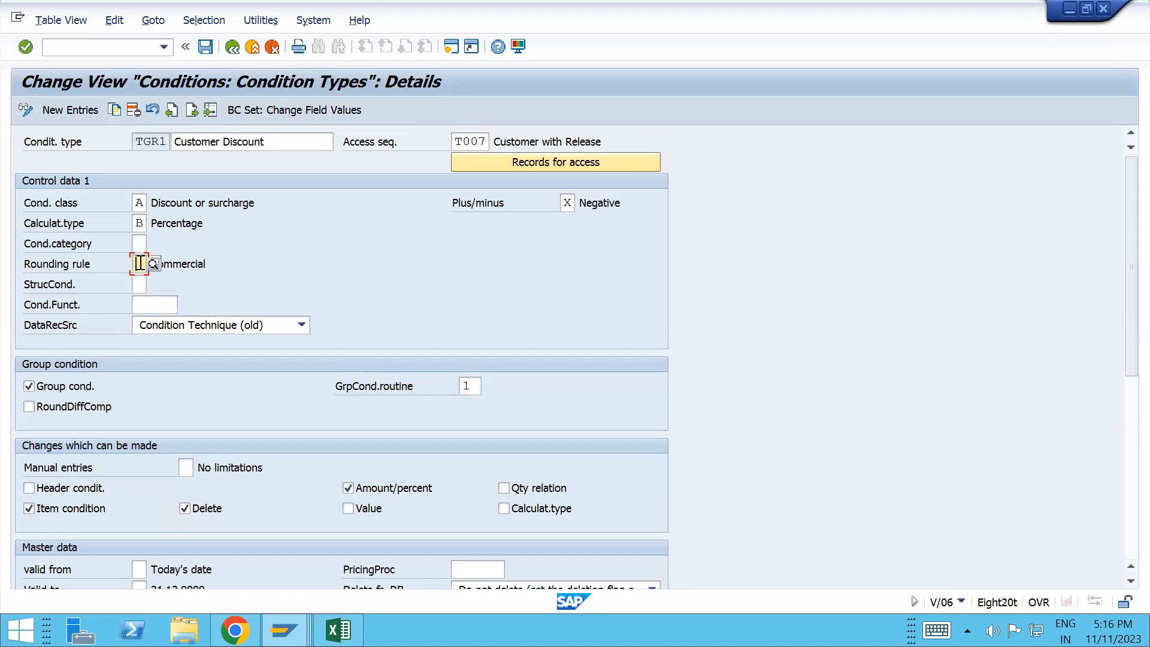
pyautogui.click(28, 406)
pyautogui.click(206, 47)
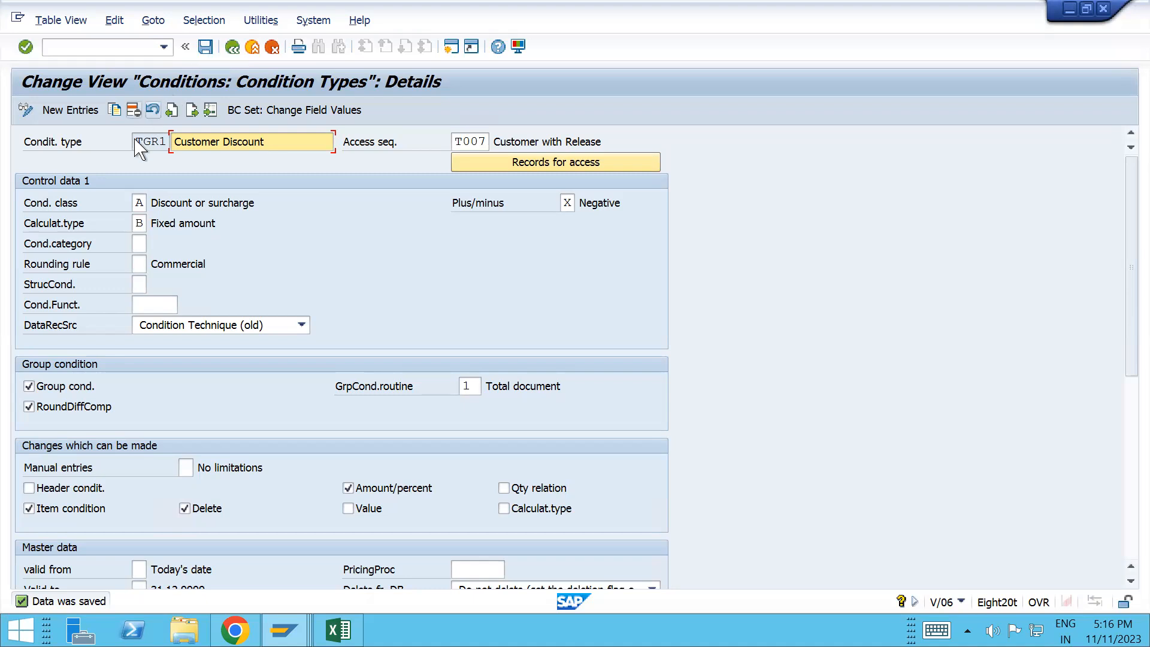
# - Select the condition type code TGR1, switch to the control data of pricing procedure T10000 and start a new entry
pyautogui.moveTo(134, 145); pyautogui.dragTo(170, 149)
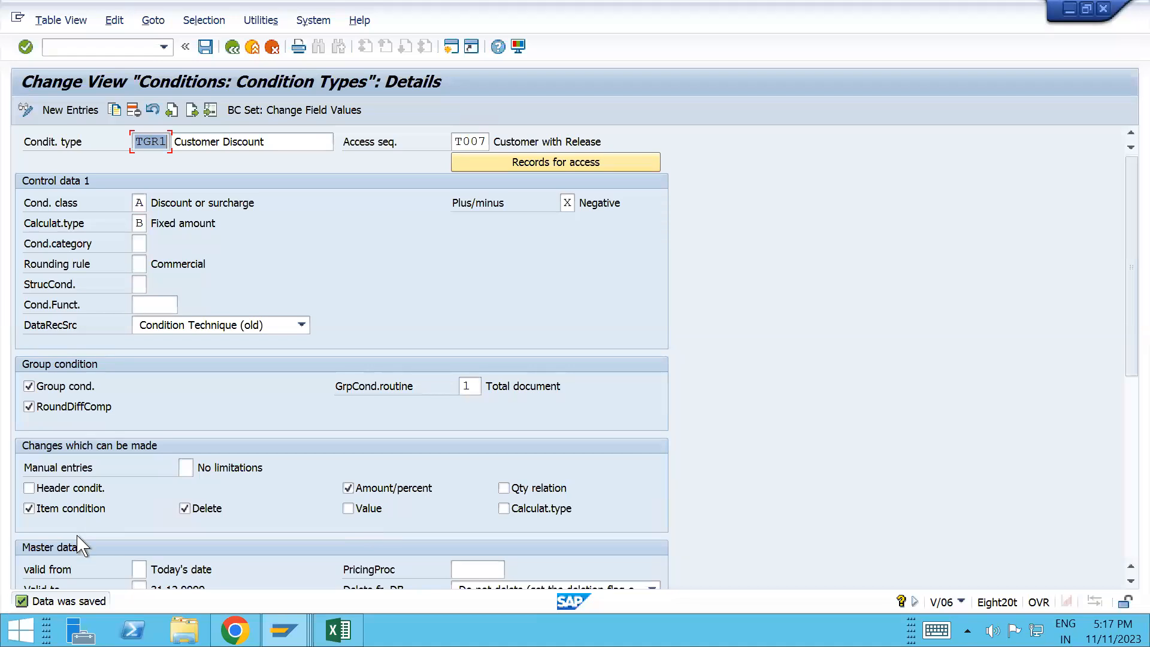
pyautogui.click(138, 144)
pyautogui.doubleClick(159, 144)
pyautogui.click(173, 145)
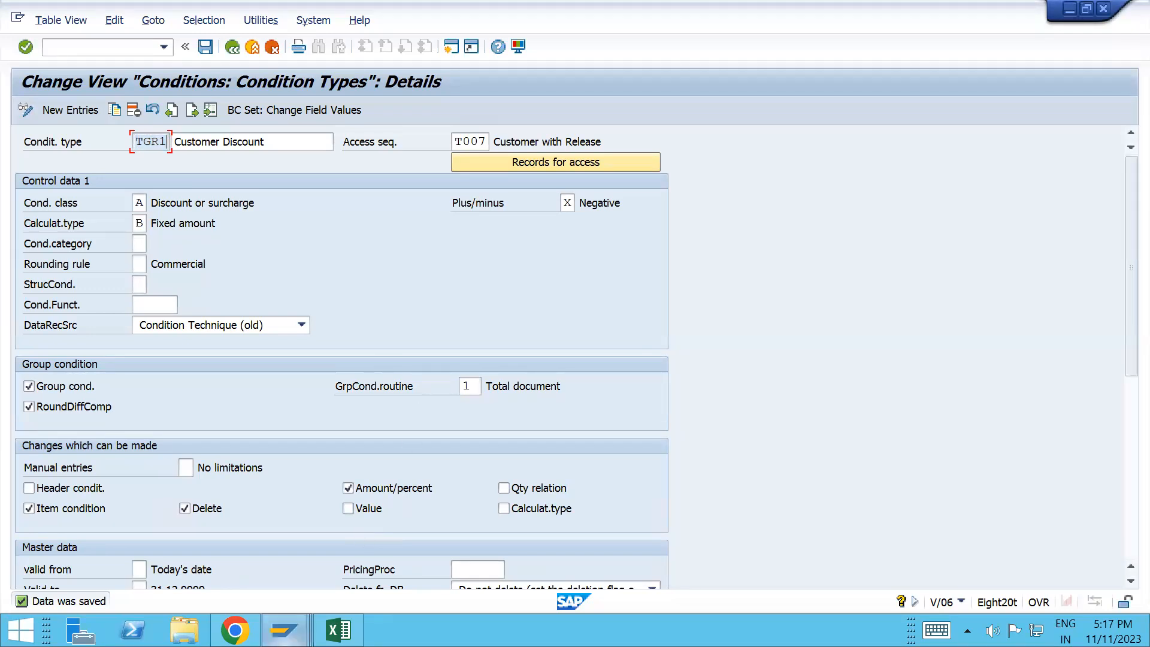
pyautogui.moveTo(284, 630)
pyautogui.click(681, 547)
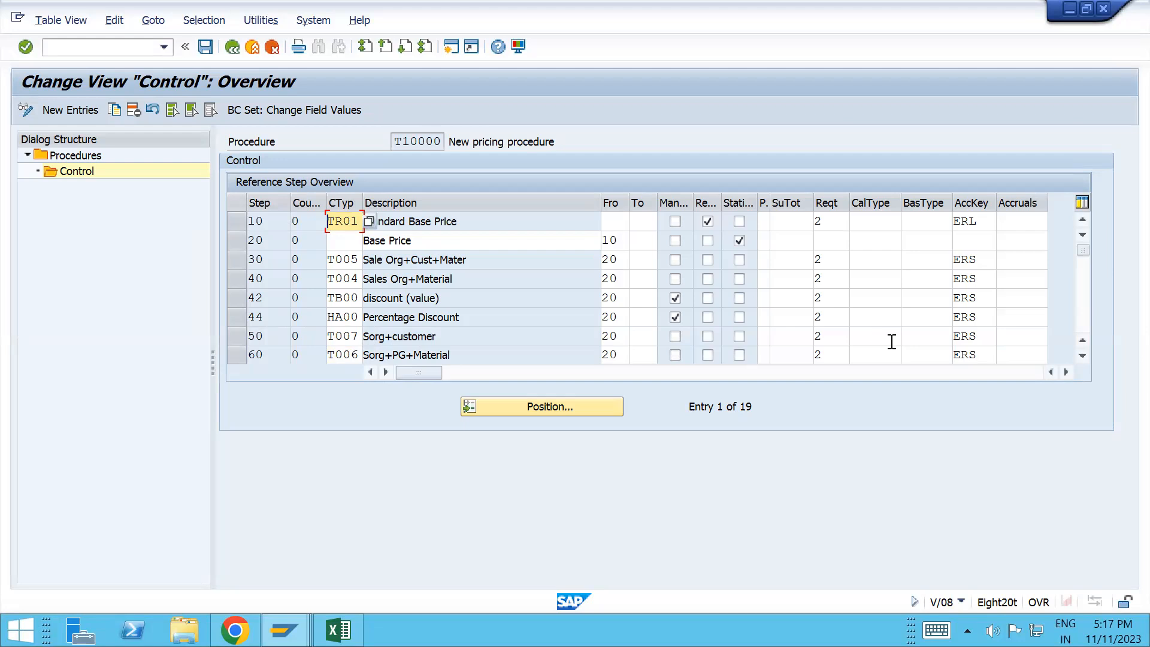
pyautogui.click(1082, 358)
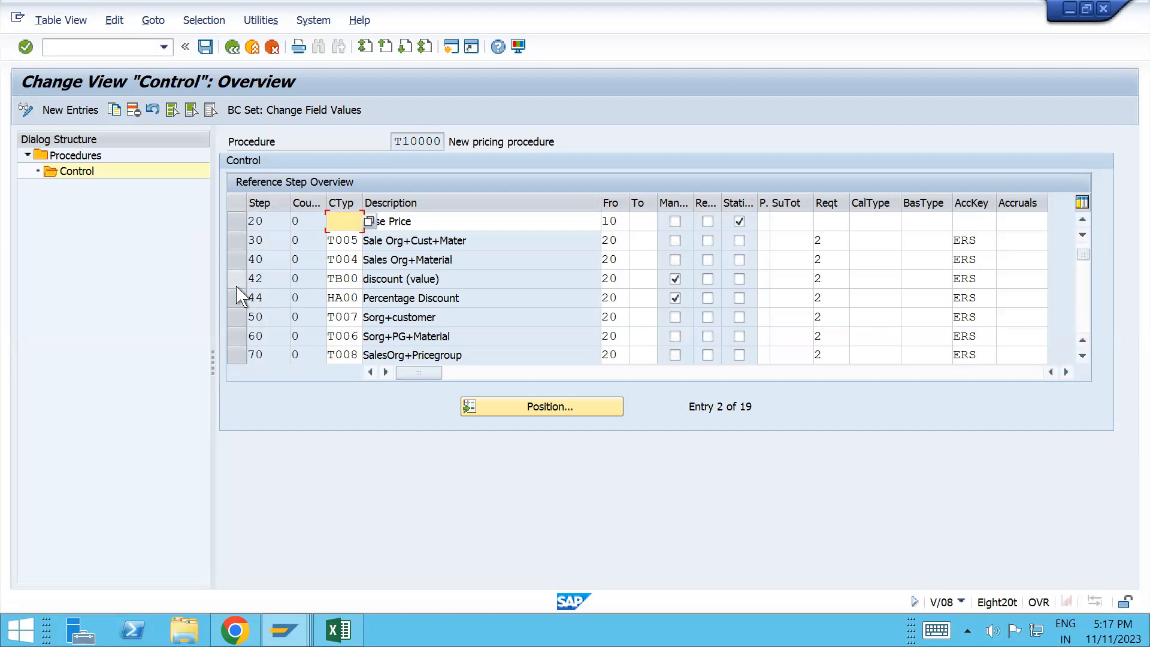
pyautogui.click(85, 114)
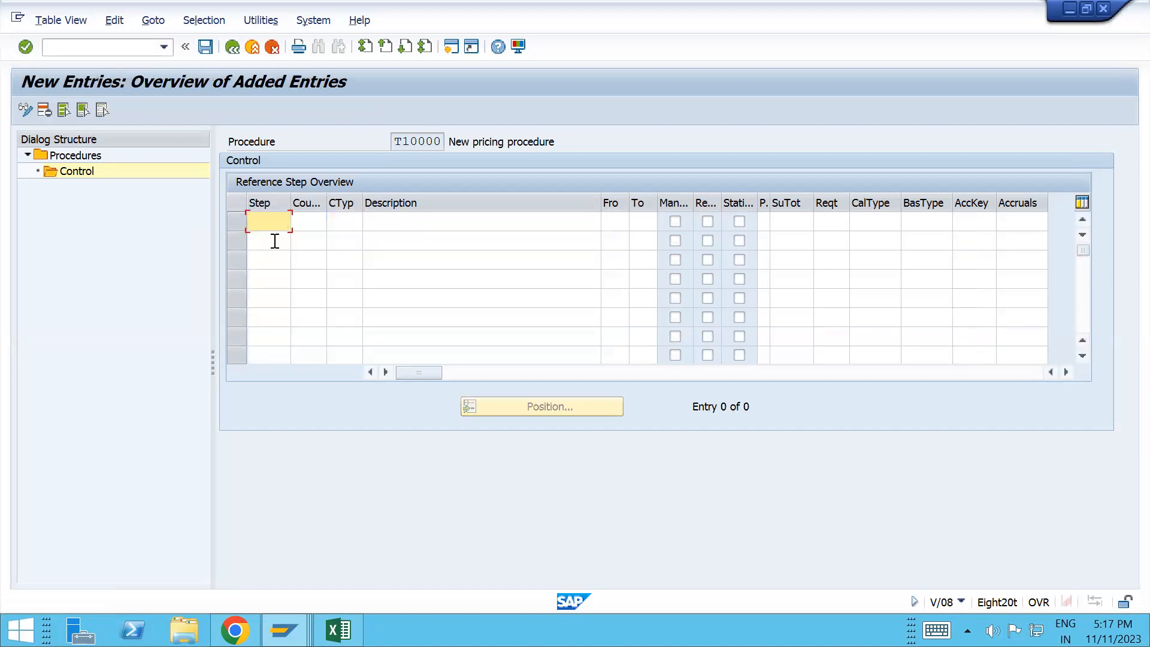
# - Enter step 43 with condition type TGR1 in the new row of procedure T10000
pyautogui.write('43')
pyautogui.press('Tab')
pyautogui.press('Tab')
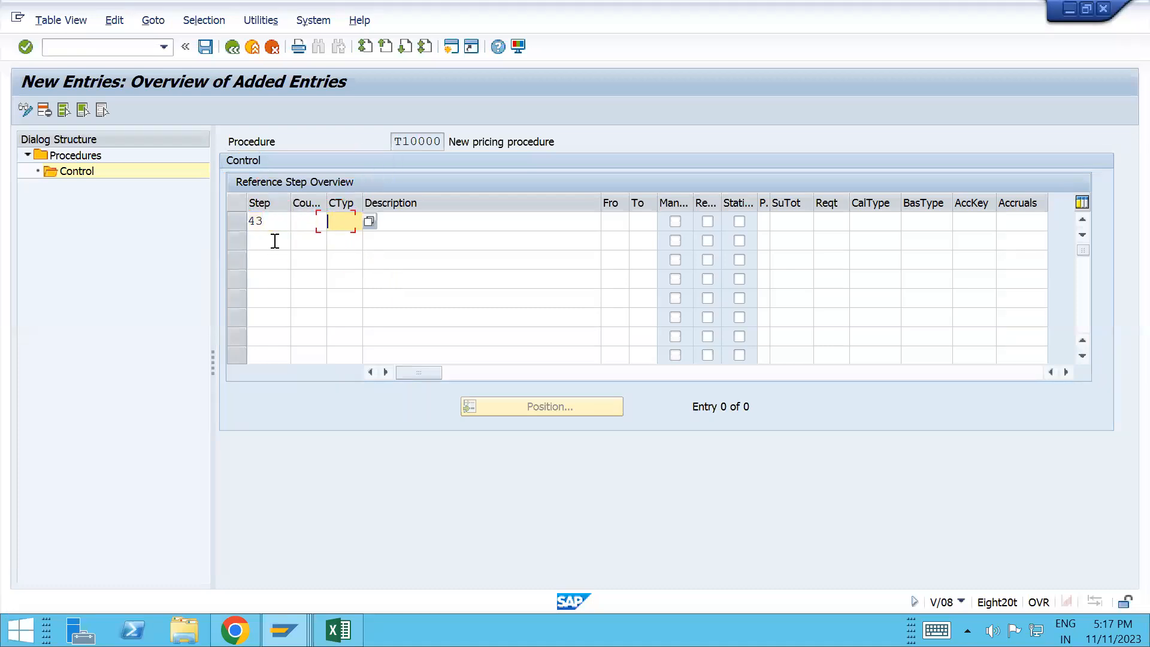
pyautogui.write('TGR1')
pyautogui.press('Tab')
pyautogui.press('Tab')
pyautogui.press('Tab')
pyautogui.press('Tab')
pyautogui.press('Tab')
pyautogui.press('Tab')
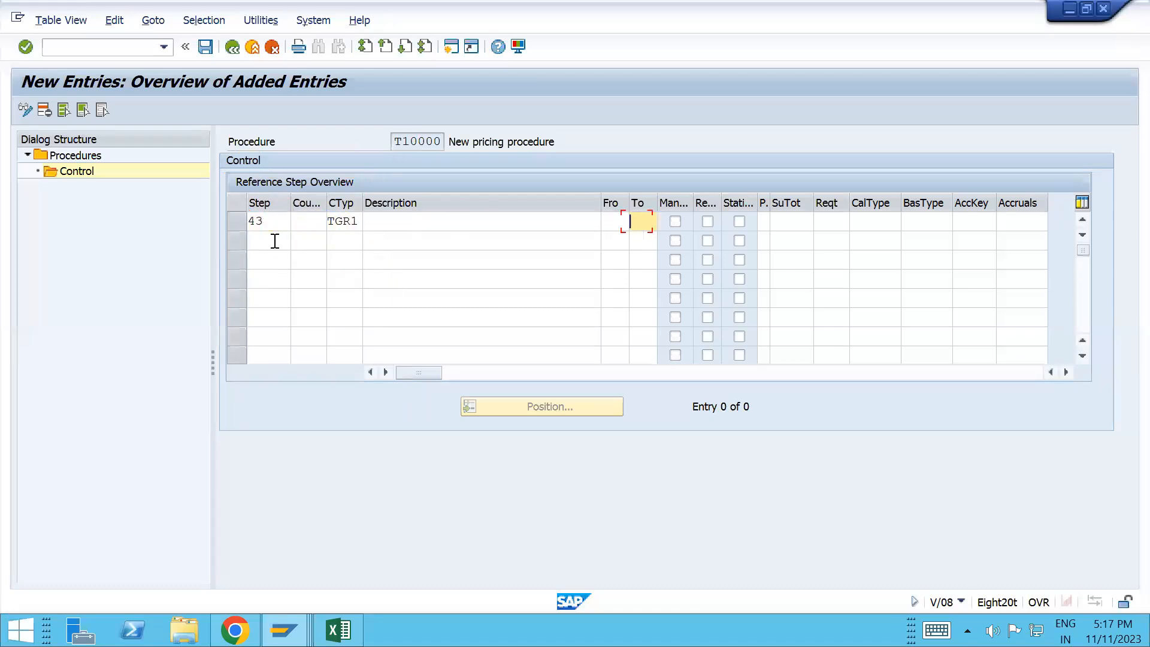
pyautogui.press('Tab')
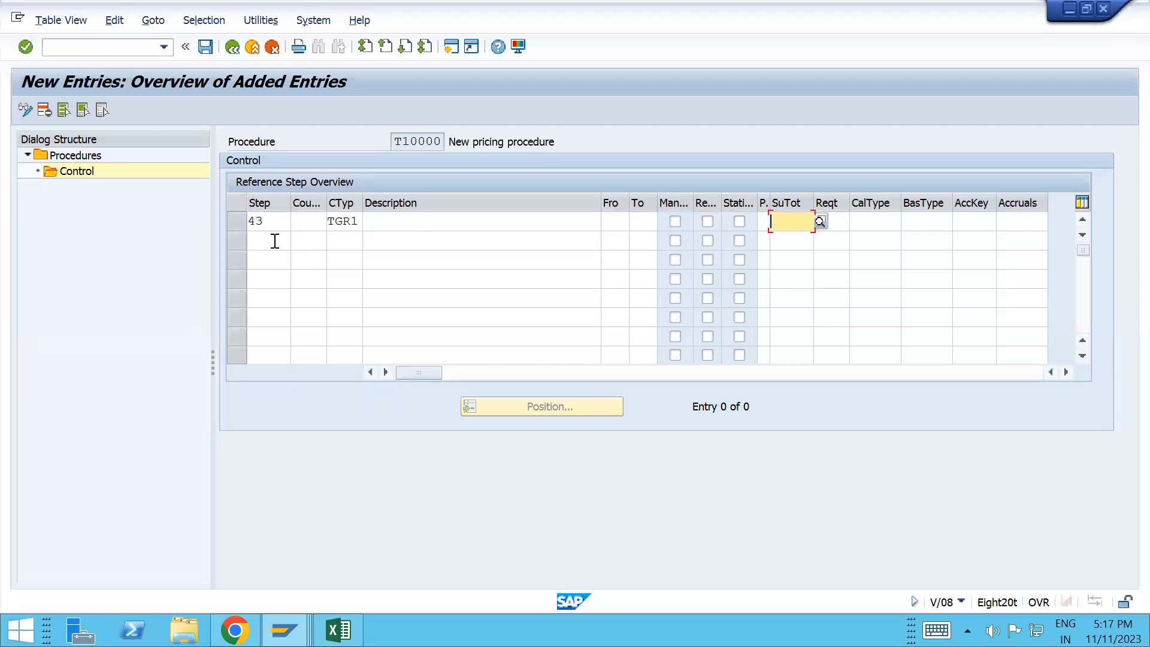
# - Set the requirement of step 43 to 2 and its account key to ERS
pyautogui.press('Tab')
pyautogui.write('2')
pyautogui.press('Tab')
pyautogui.press('Tab')
pyautogui.press('Tab')
pyautogui.press('Tab')
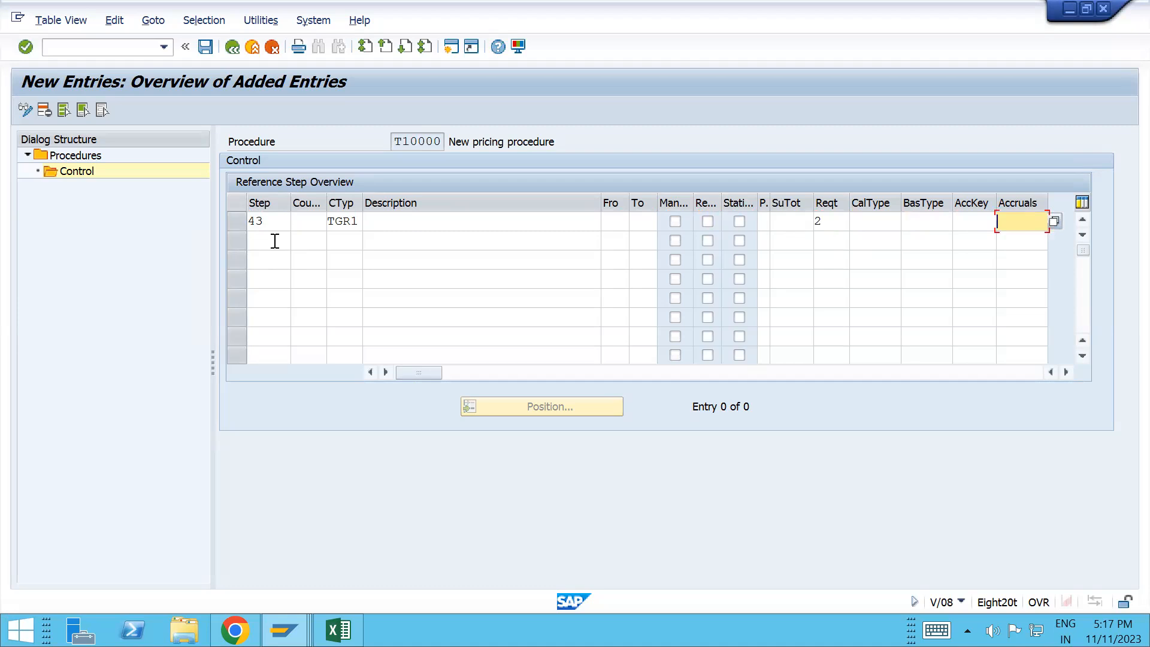
pyautogui.click(979, 220)
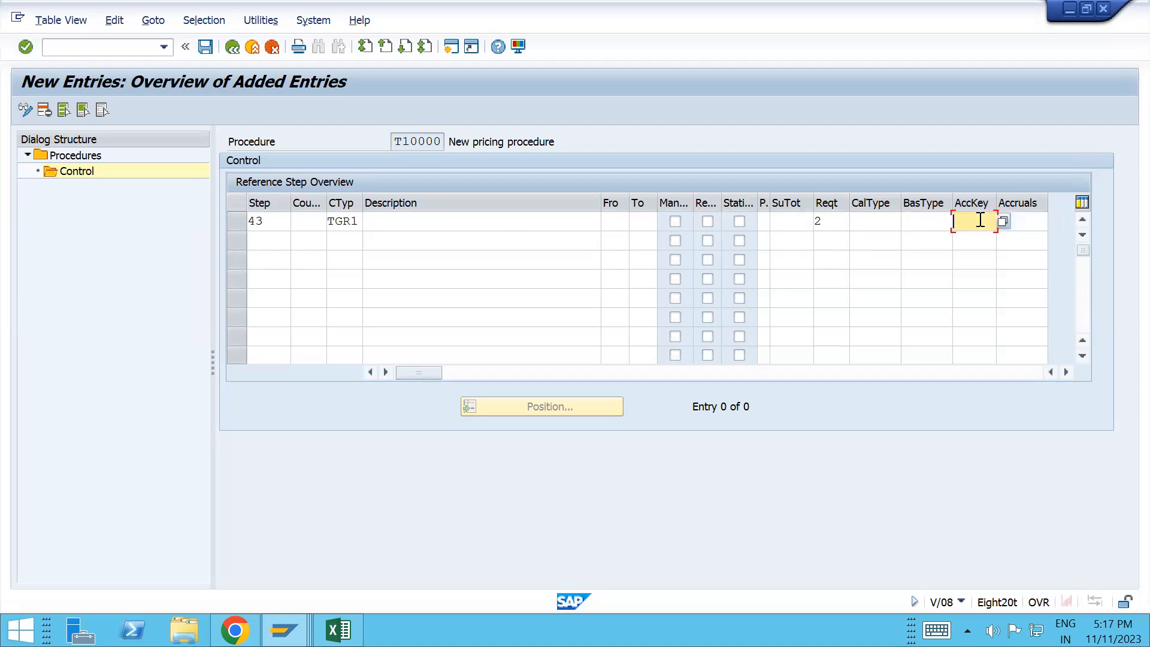
pyautogui.press('Down')
pyautogui.press('Down')
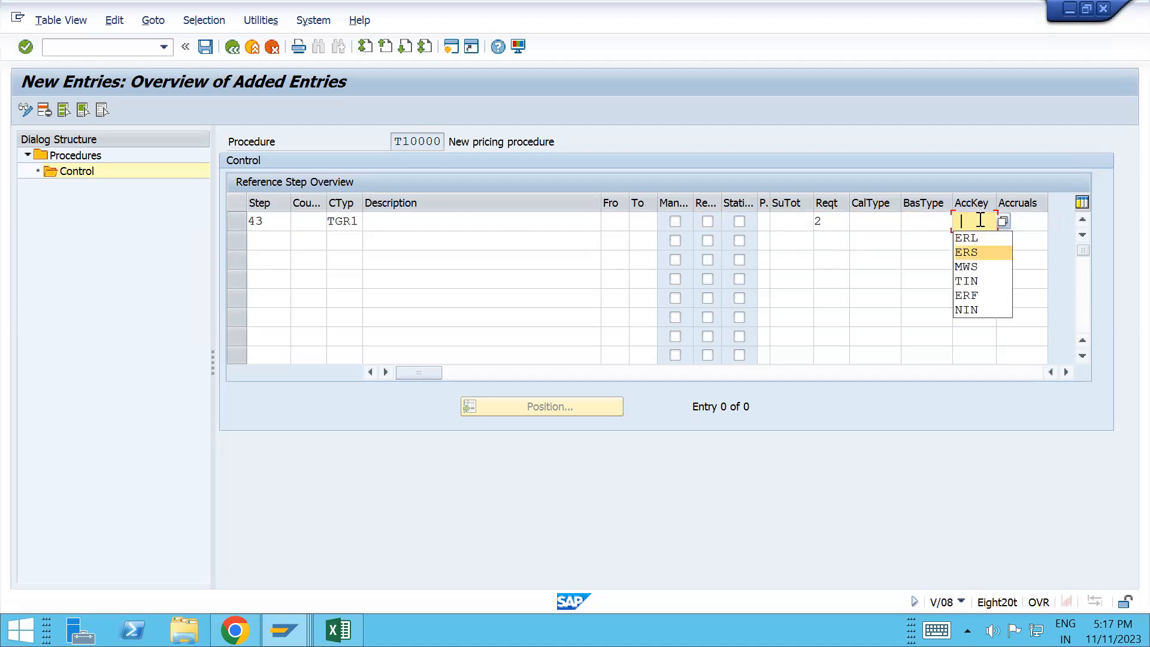
pyautogui.press('Return')
pyautogui.press('Return')
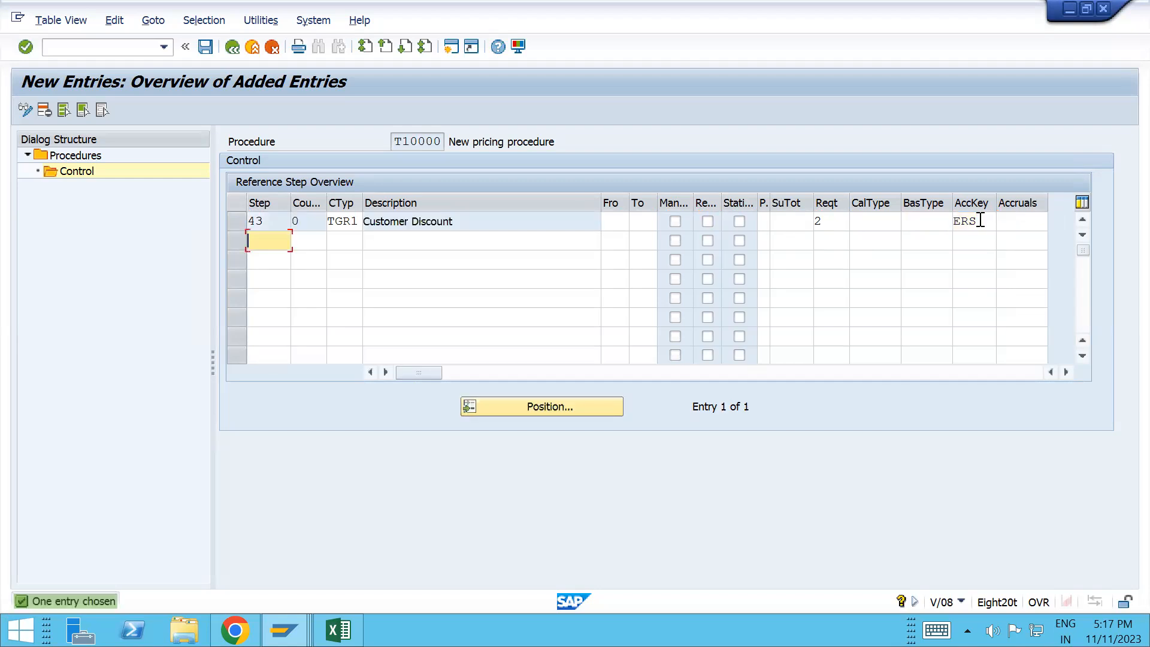
# - Save the new TGR1 step under the proposed customizing request and return to the control overview of T10000
pyautogui.hotkey('ctrl', 's')
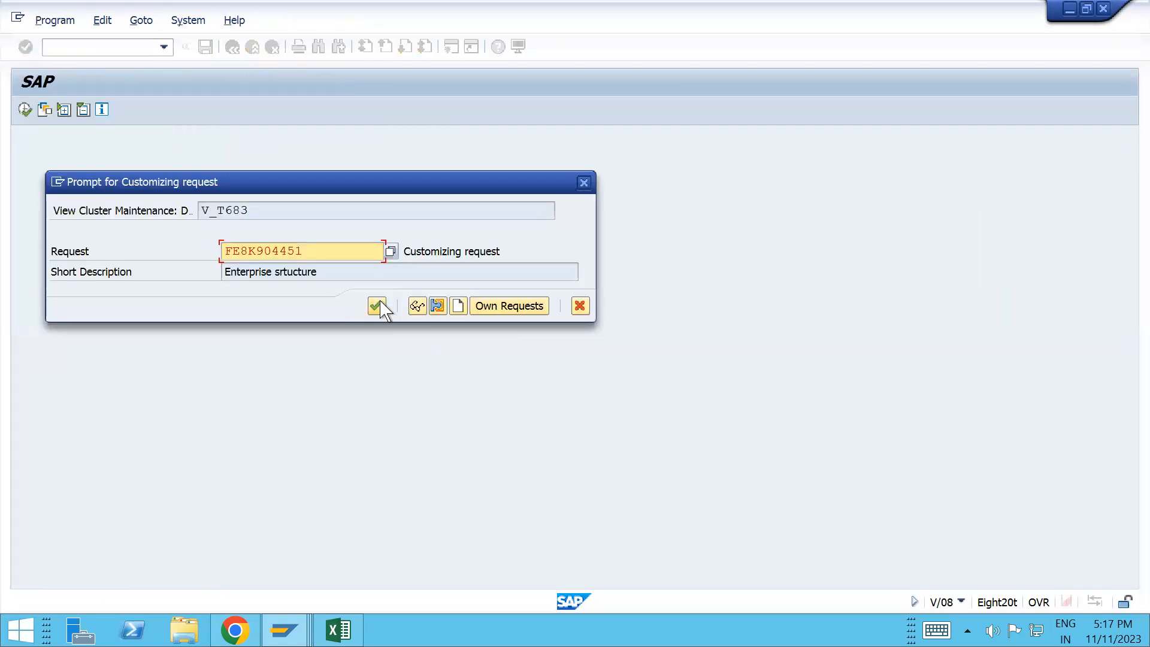
pyautogui.click(377, 307)
pyautogui.click(233, 47)
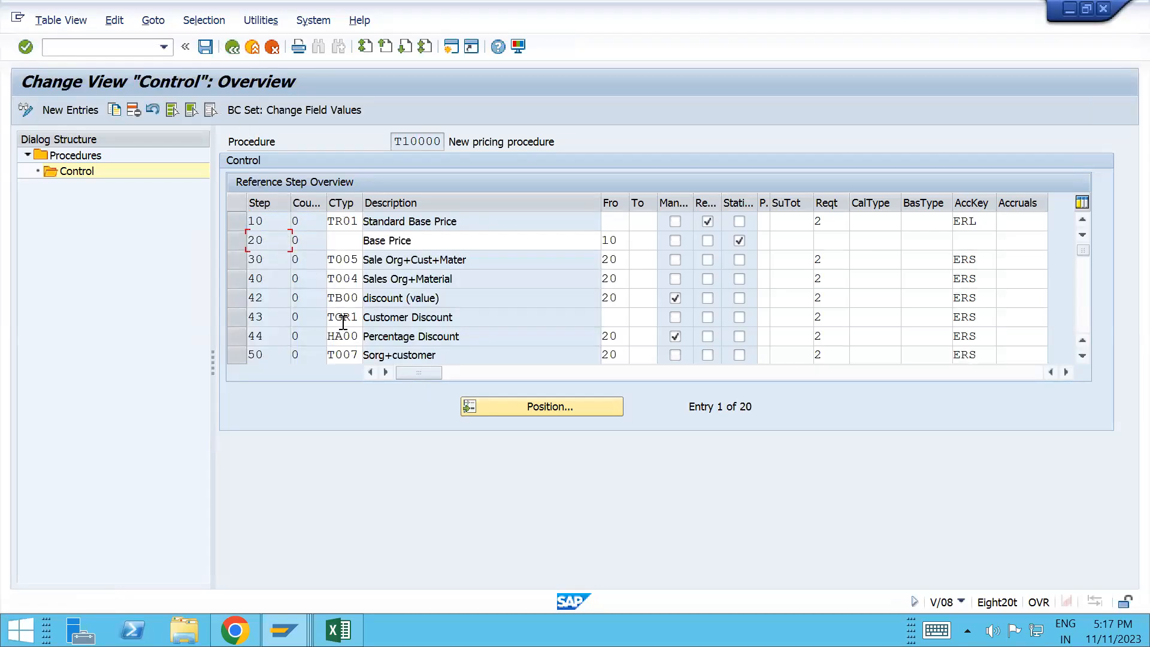
pyautogui.click(342, 322)
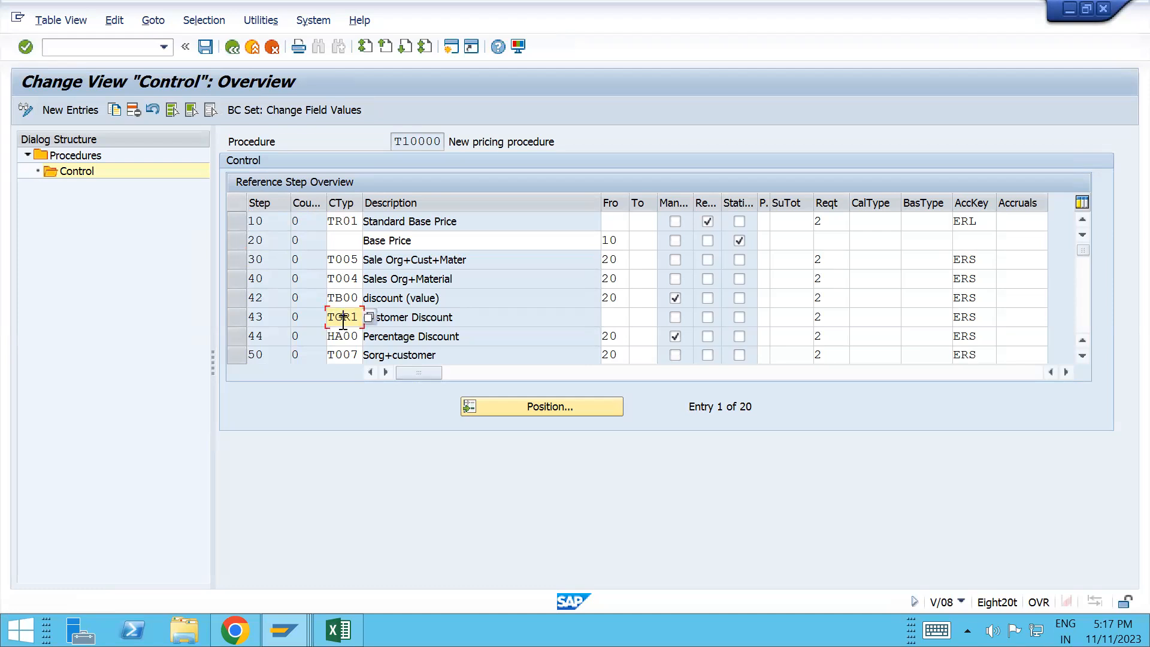
pyautogui.hotkey('ctrl', 's')
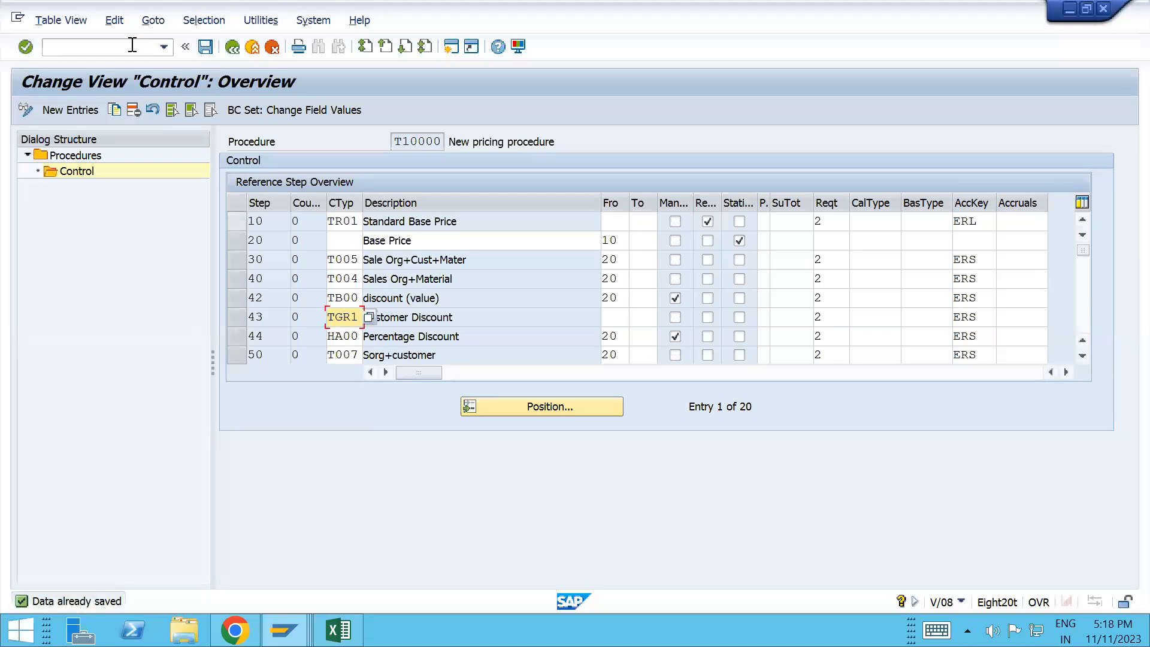
# - Switch to the T005 condition record session and start transaction VK11 there
pyautogui.click(108, 47)
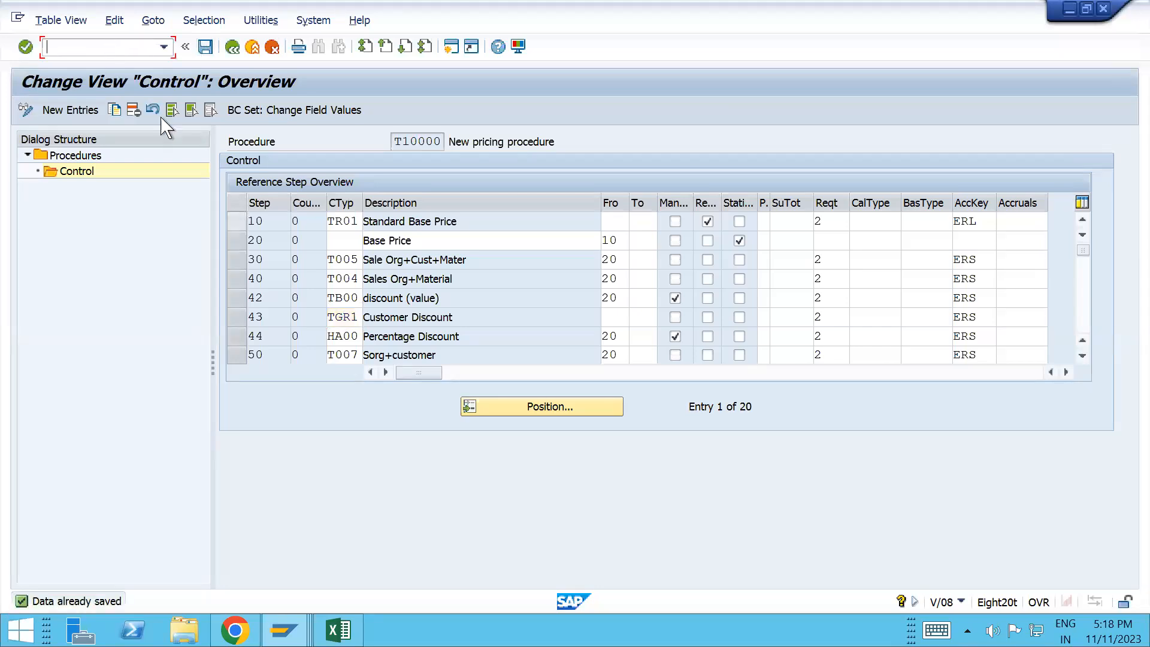
pyautogui.moveTo(284, 629)
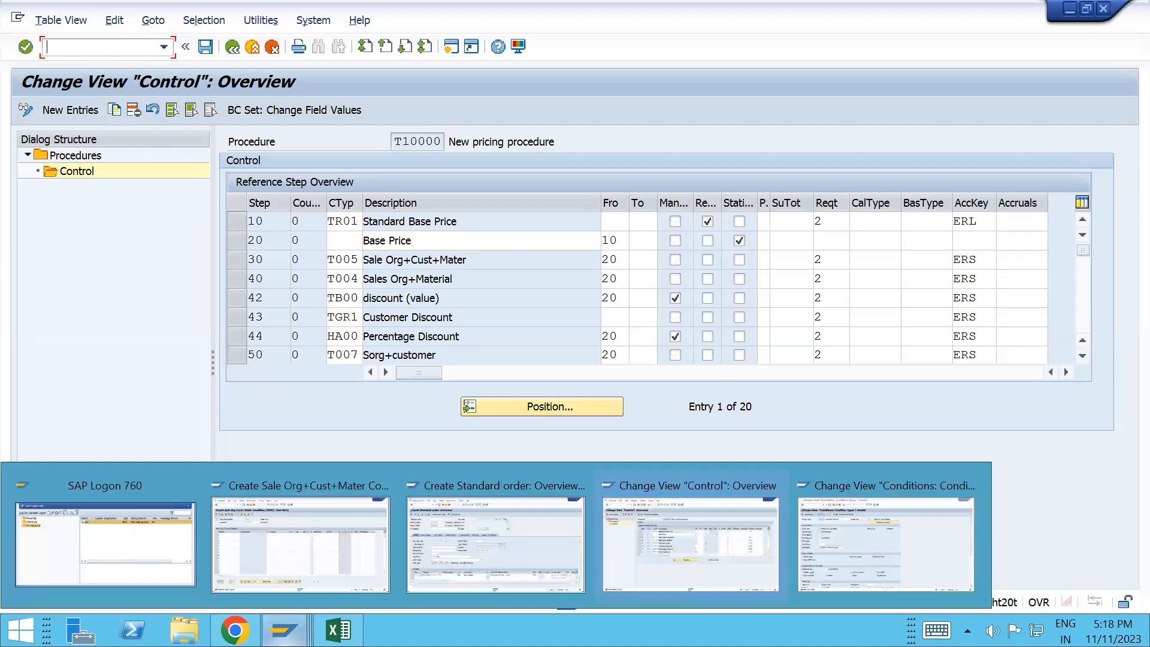
pyautogui.moveTo(496, 542)
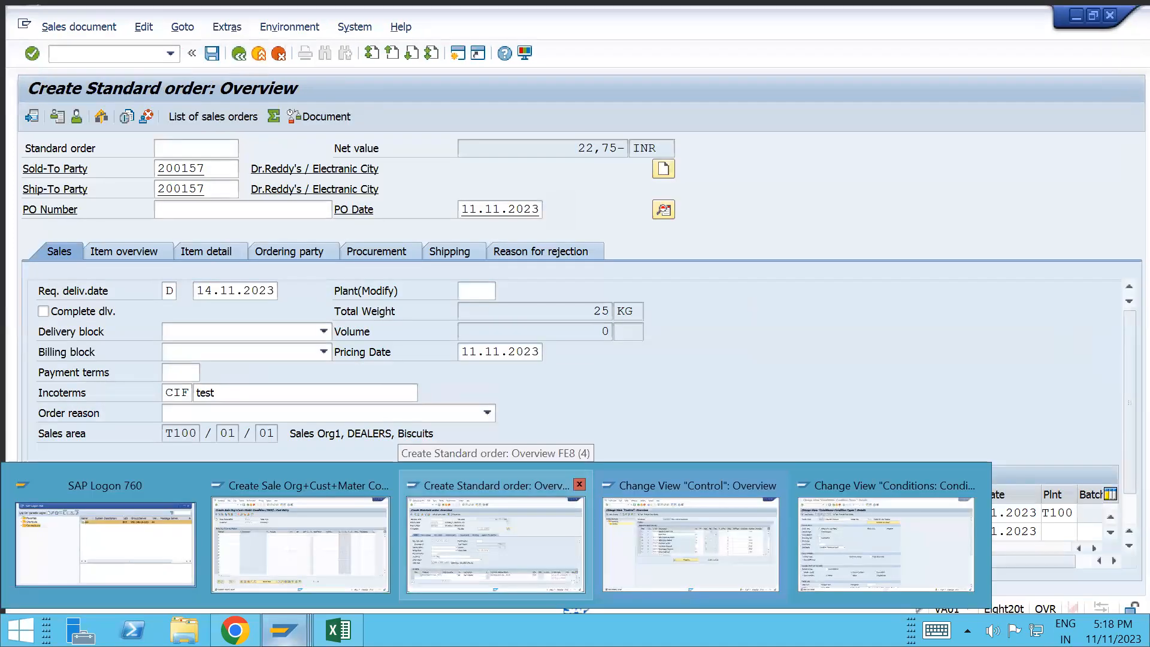
pyautogui.click(327, 542)
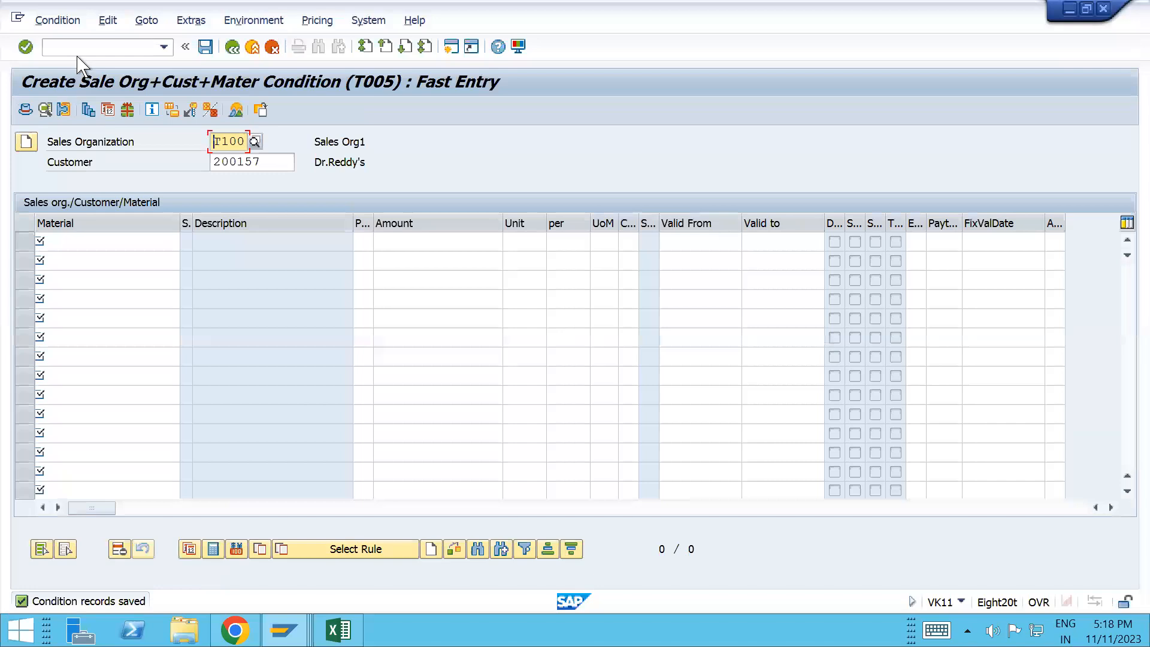
pyautogui.click(78, 56)
pyautogui.write('/n')
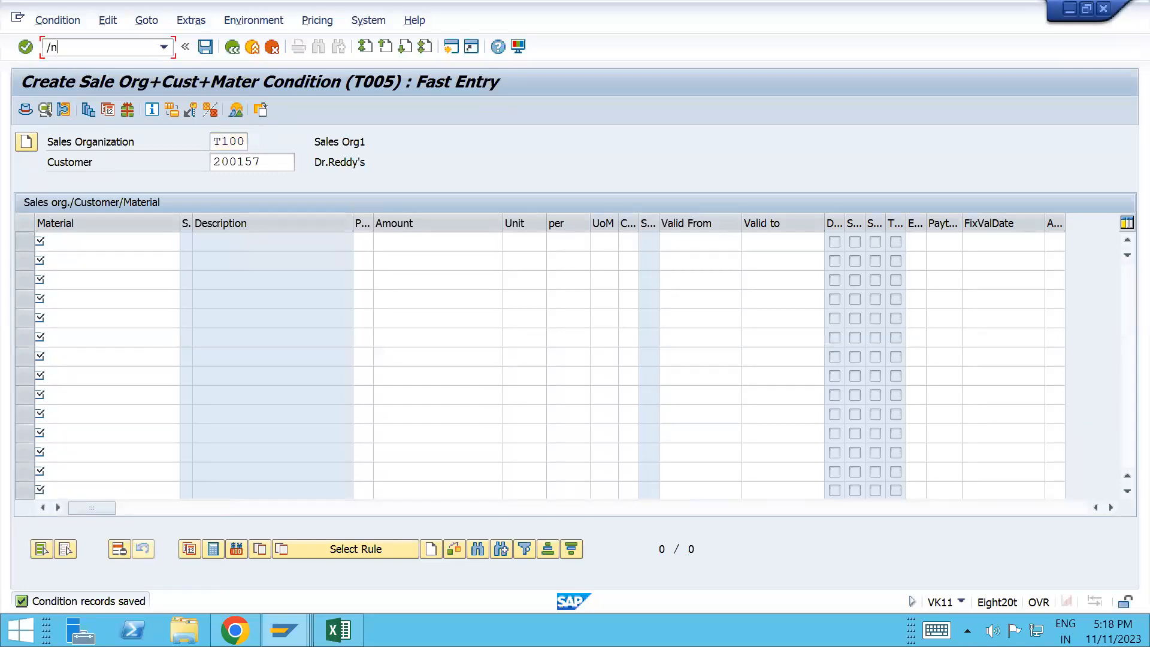
pyautogui.write('vk11')
pyautogui.press('Return')
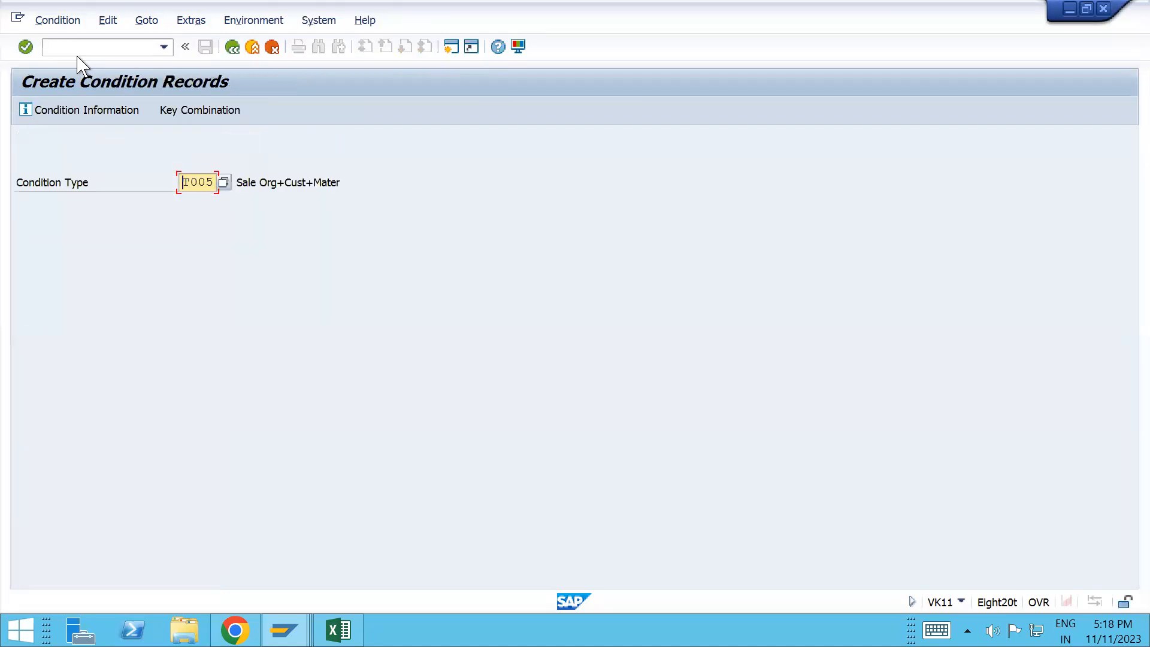
# - Replace the condition type with TGR1 copied from step 43 of procedure T10000 and open its fast entry
pyautogui.press('Delete')
pyautogui.press('Delete')
pyautogui.press('Delete')
pyautogui.press('Delete')
pyautogui.hotkey('alt', 'Tab')
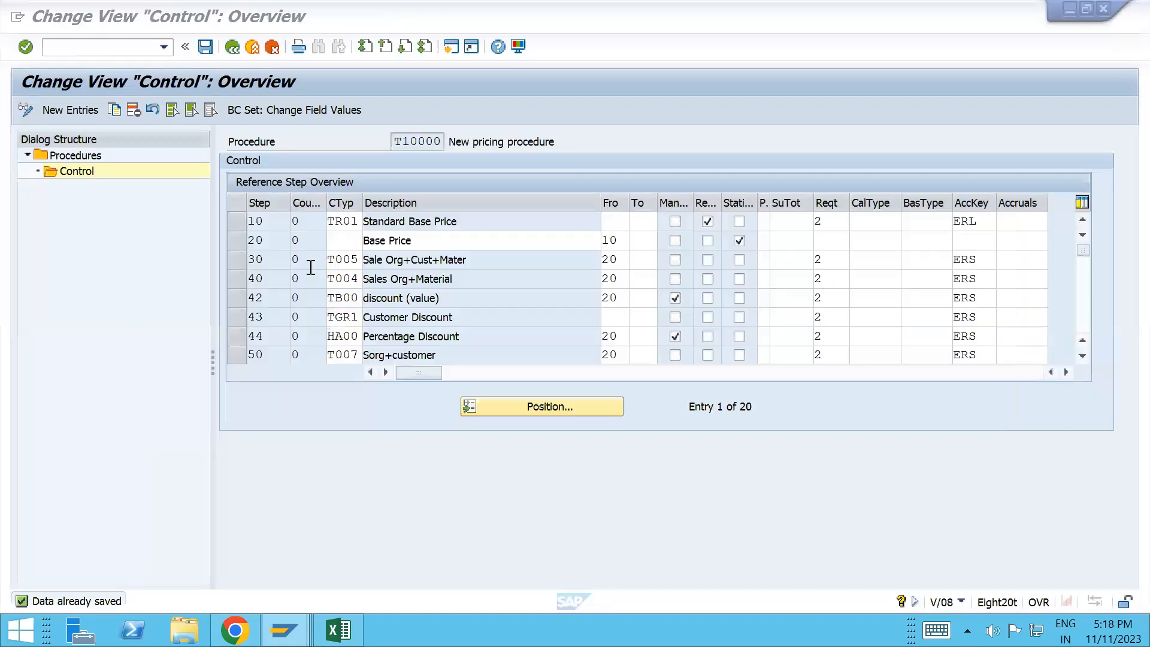
pyautogui.doubleClick(331, 319)
pyautogui.hotkey('ctrl', 'c')
pyautogui.hotkey('alt', 'Tab')
pyautogui.hotkey('ctrl', 'v')
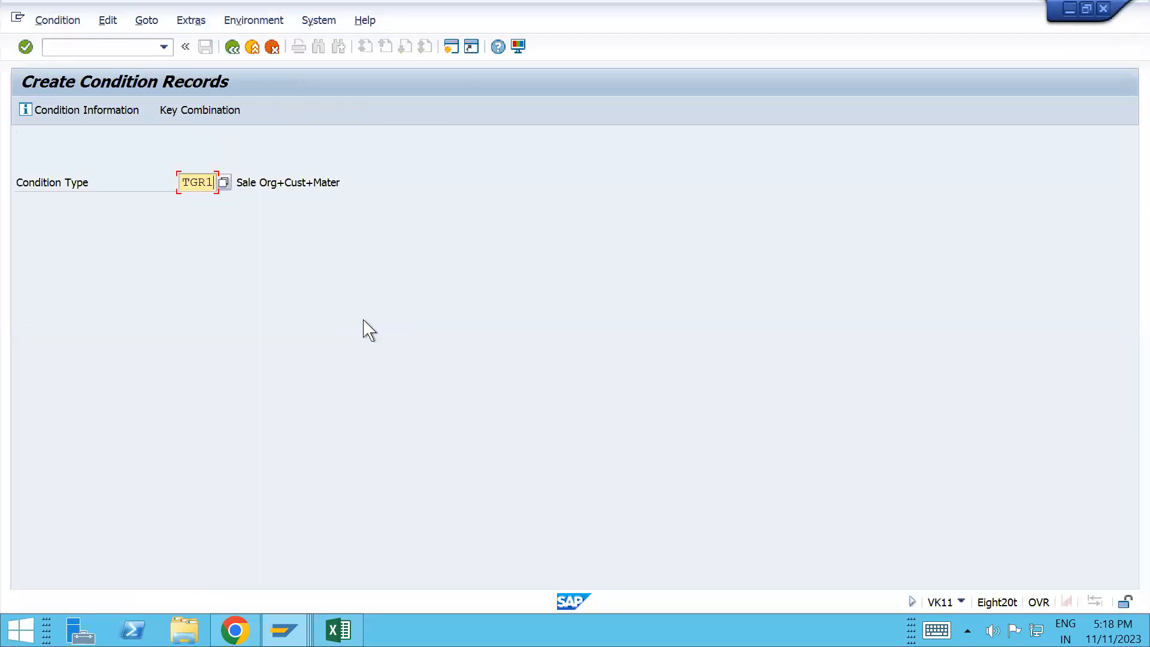
pyautogui.press('Return')
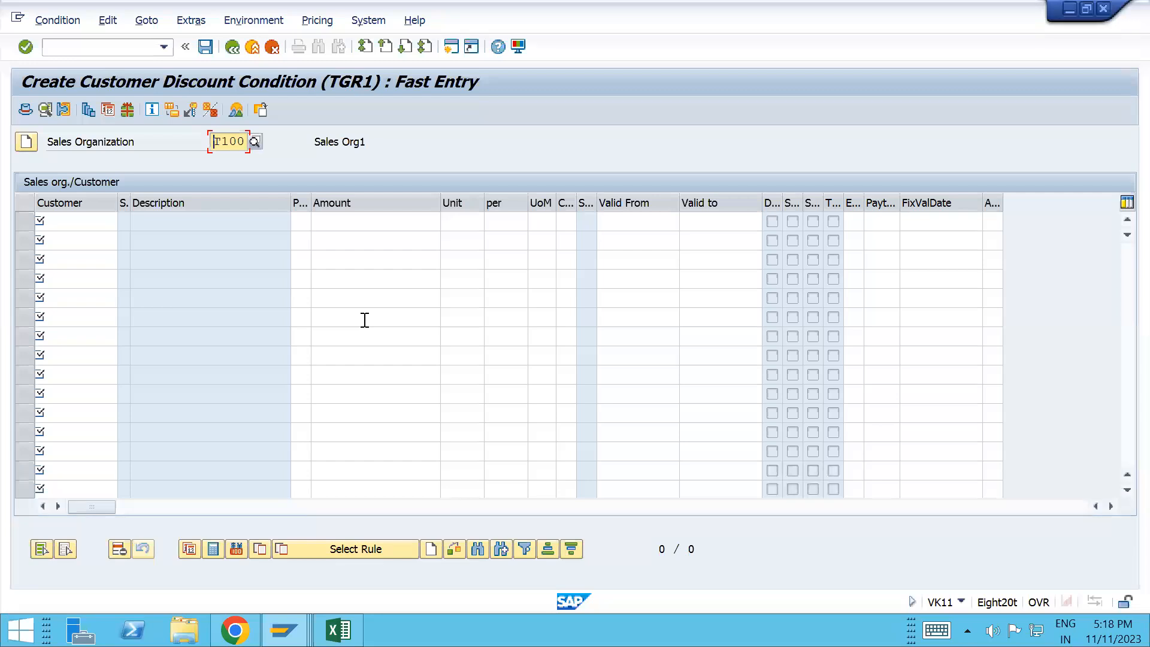
# - Enter a TGR1 record for the Dr.Reddy's customer number with an amount of 100 under sales organization T100
pyautogui.click(99, 224)
pyautogui.press('Down')
pyautogui.press('Tab')
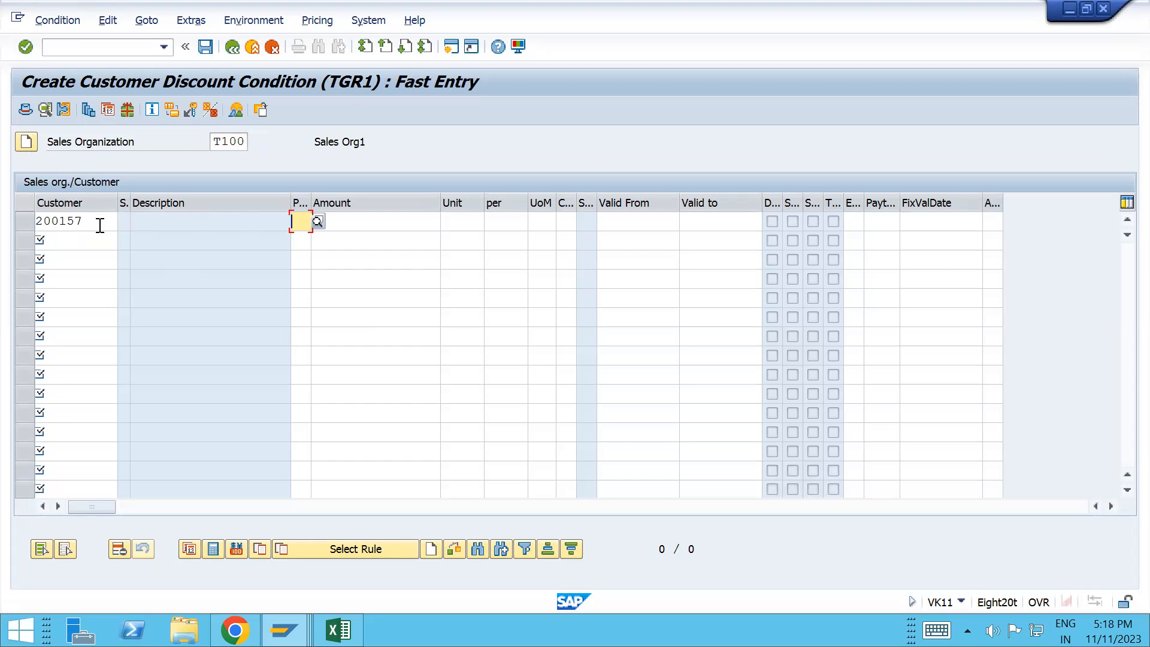
pyautogui.press('Tab')
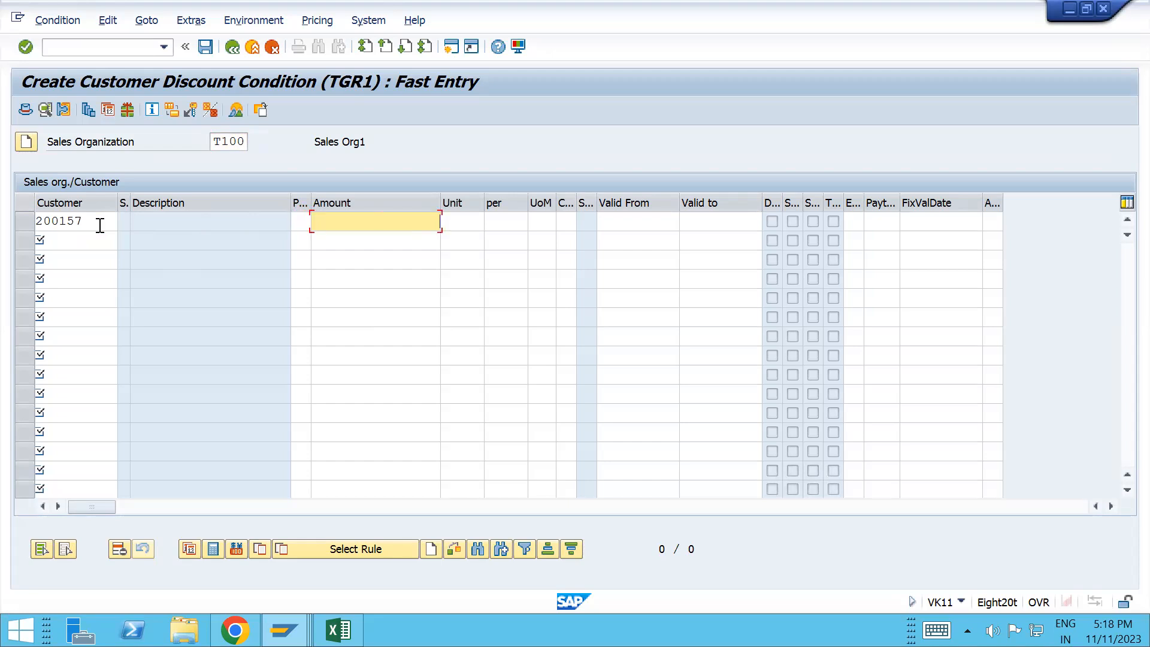
pyautogui.write('100')
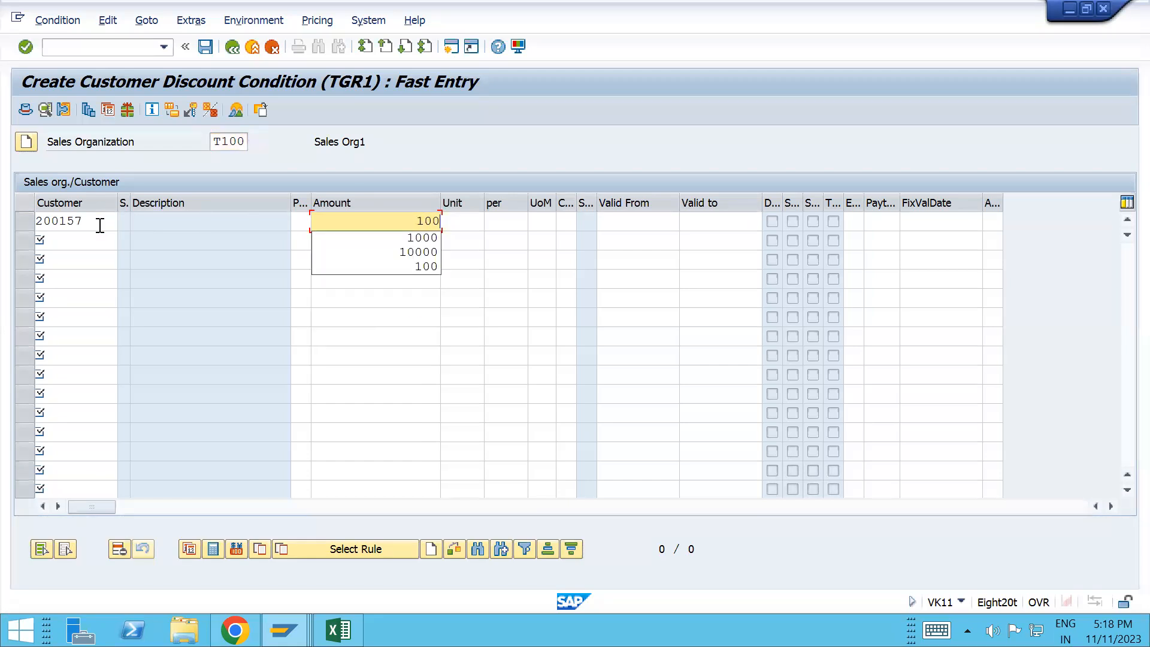
pyautogui.press('Return')
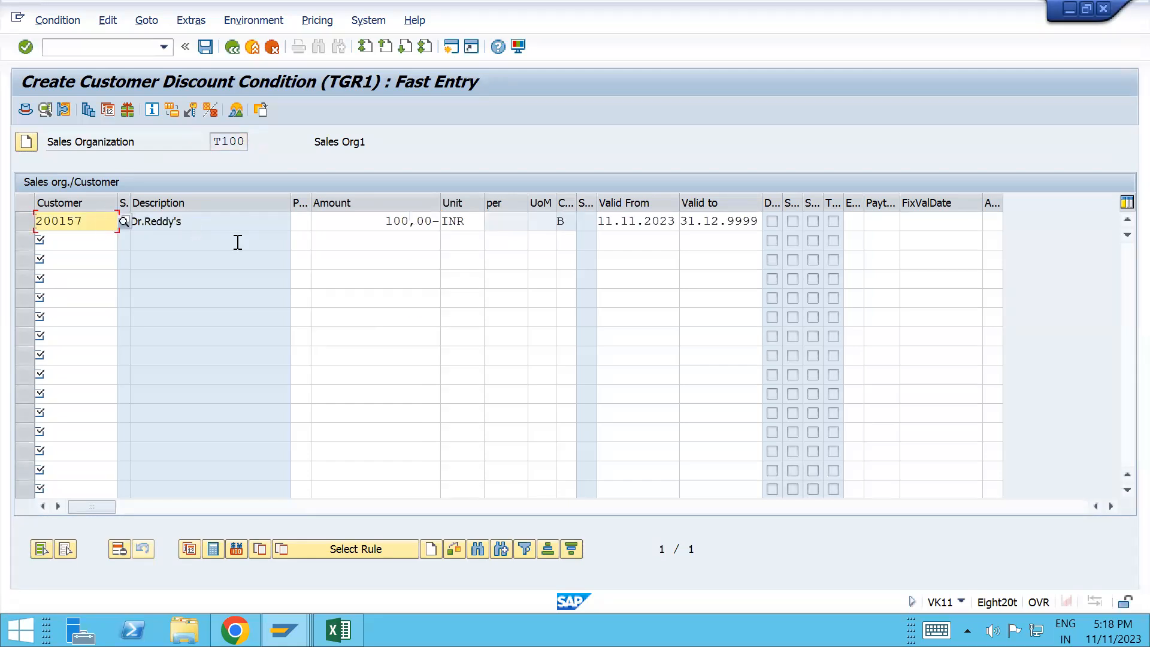
# - Open the scales of the Dr.Reddy's record and set the starting scale value to 10000
pyautogui.click(25, 221)
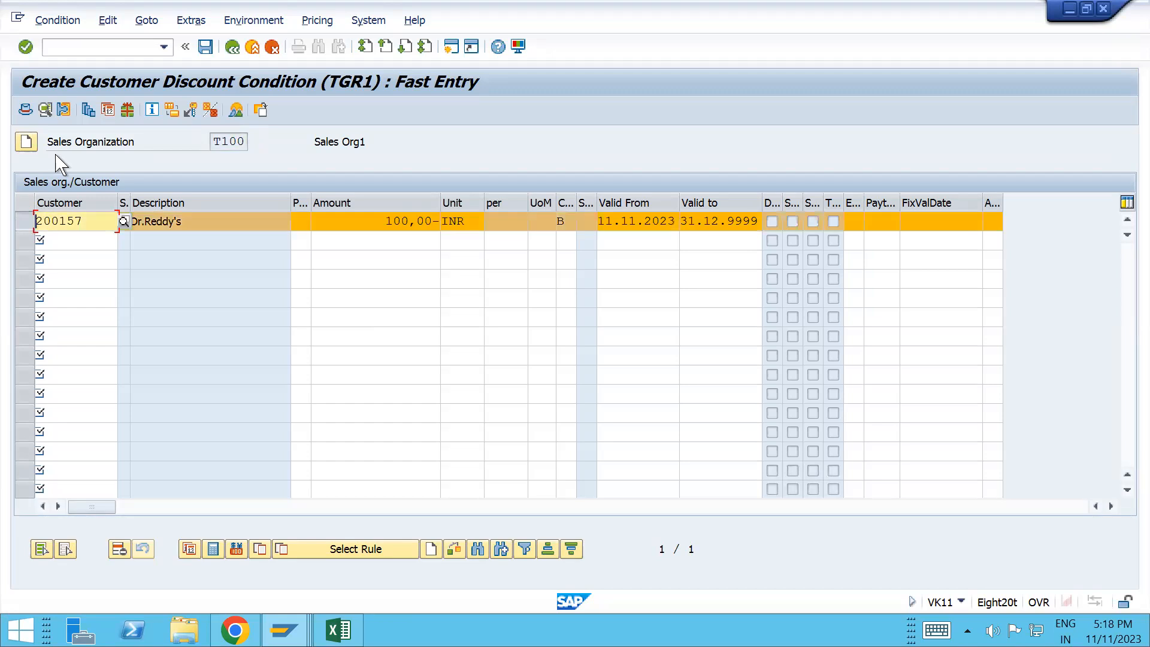
pyautogui.click(64, 109)
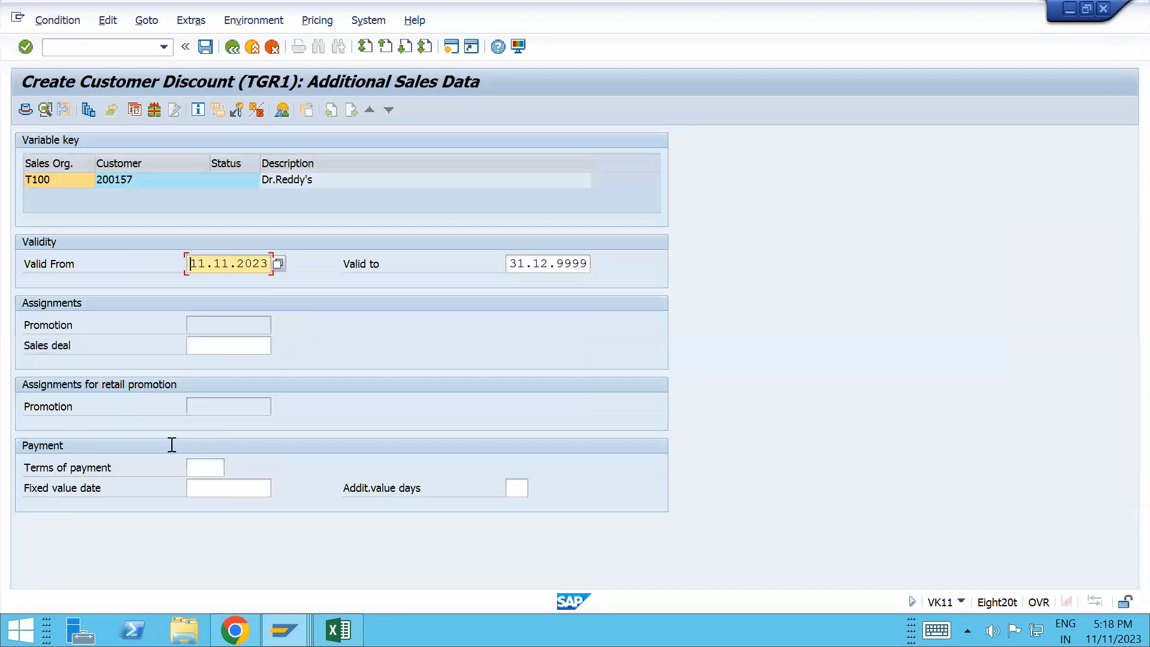
pyautogui.click(89, 110)
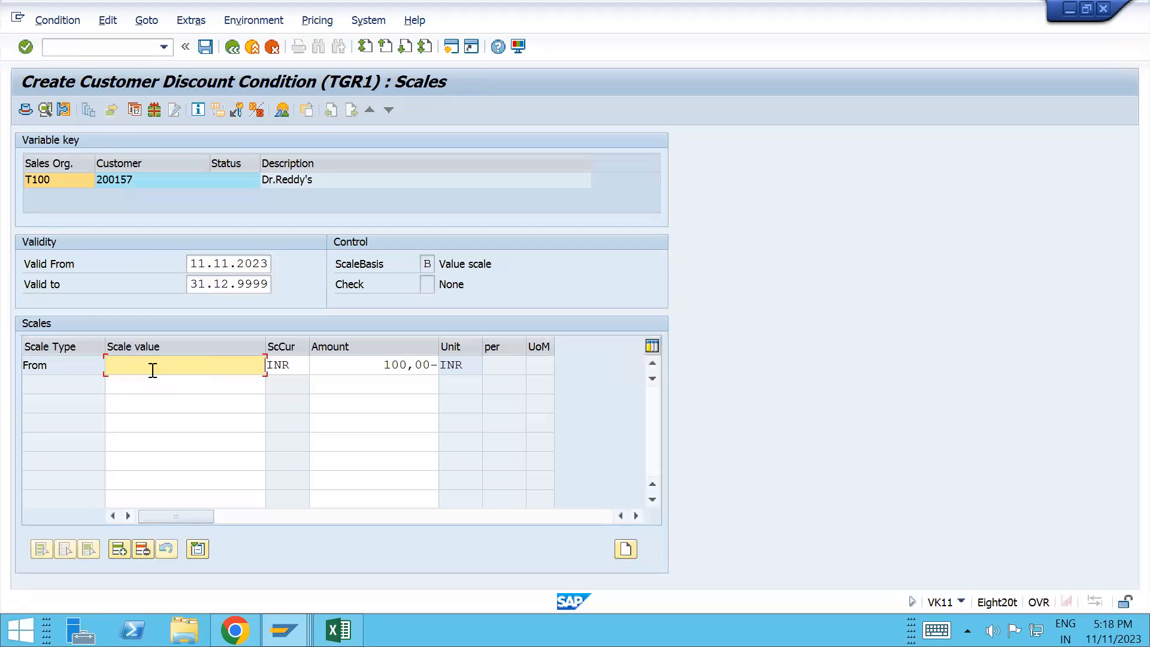
pyautogui.write('100')
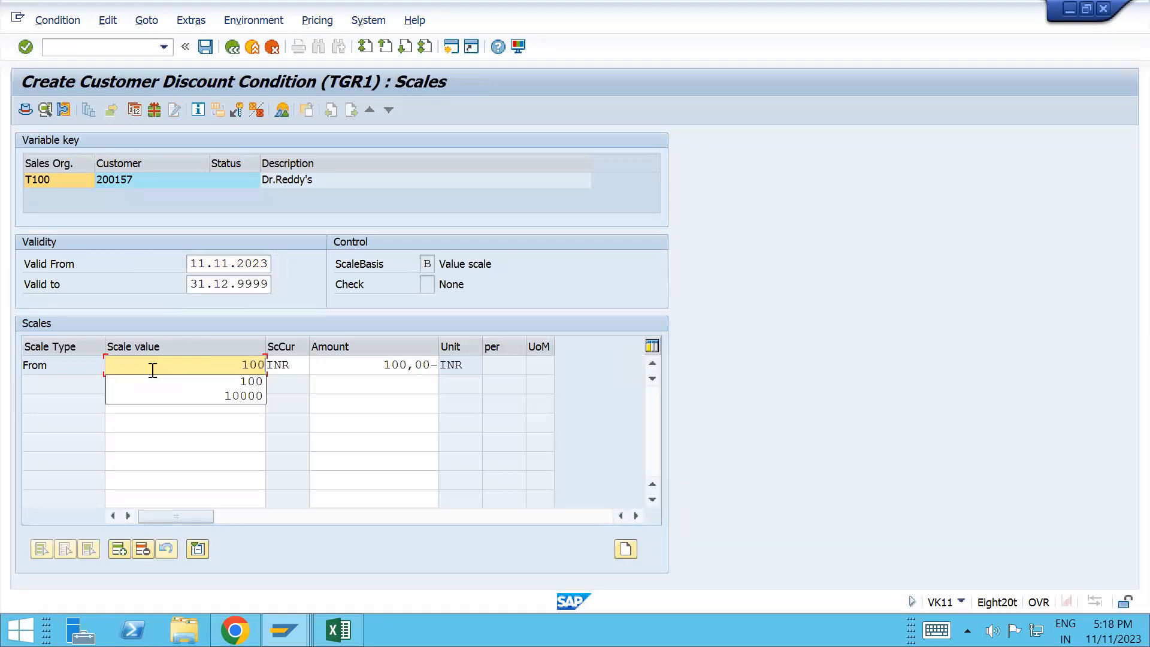
pyautogui.write('0')
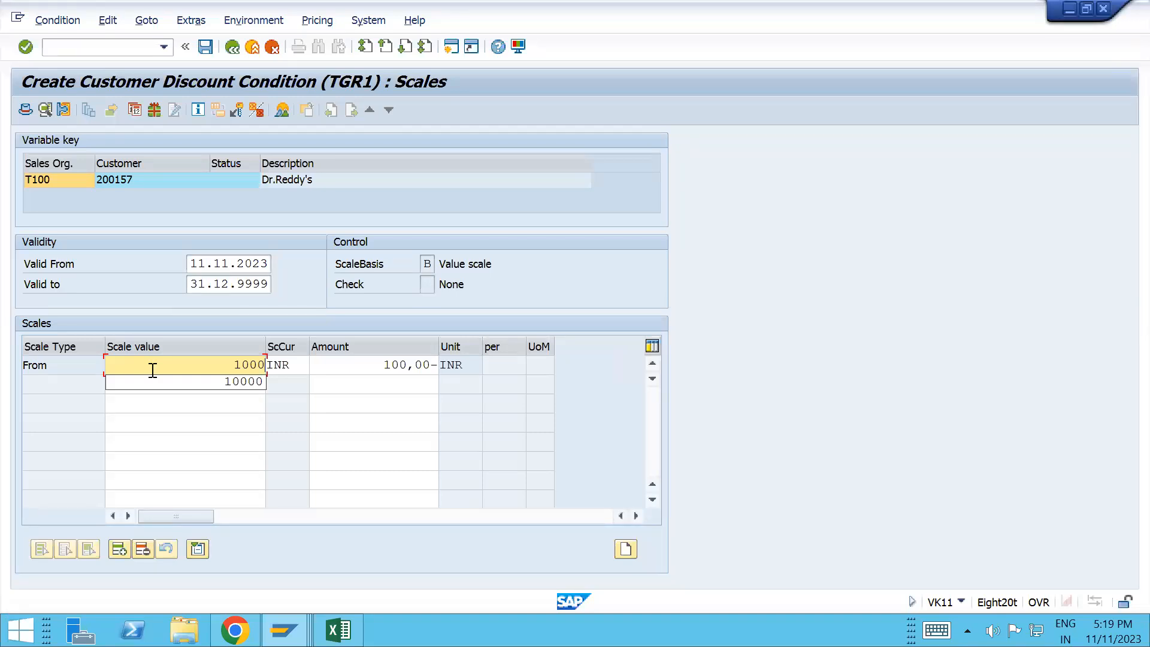
pyautogui.click(231, 382)
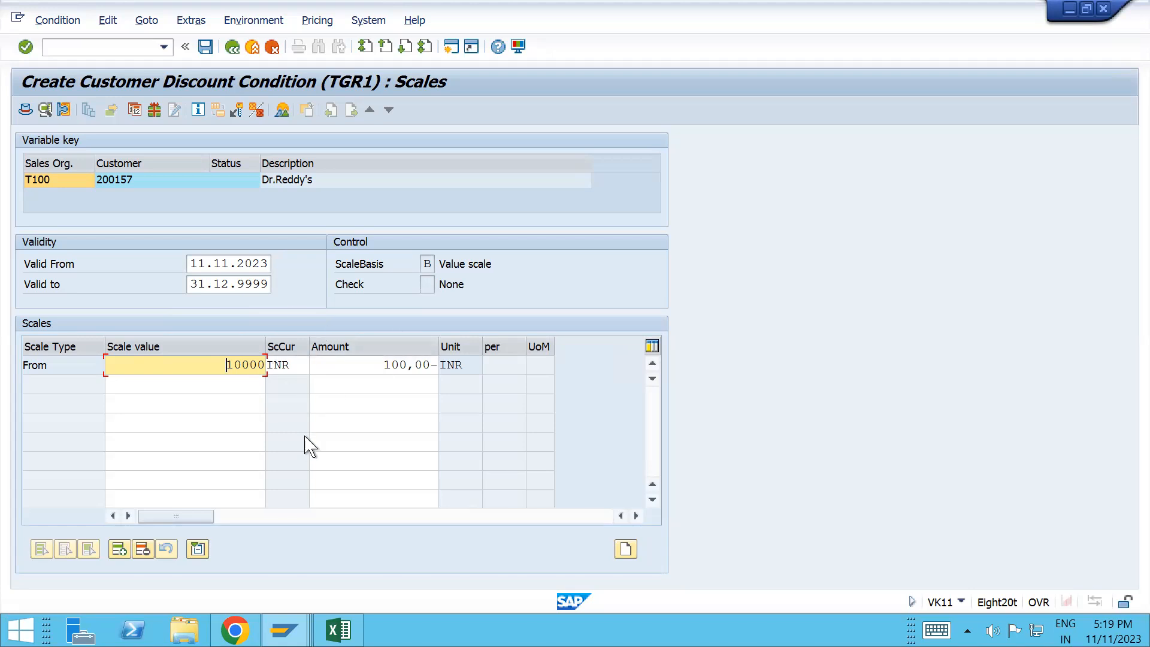
# - Set the scale line's discount amount to 2000 and save the TGR1 condition record
pyautogui.click(386, 363)
pyautogui.press('Delete')
pyautogui.press('Delete')
pyautogui.press('Delete')
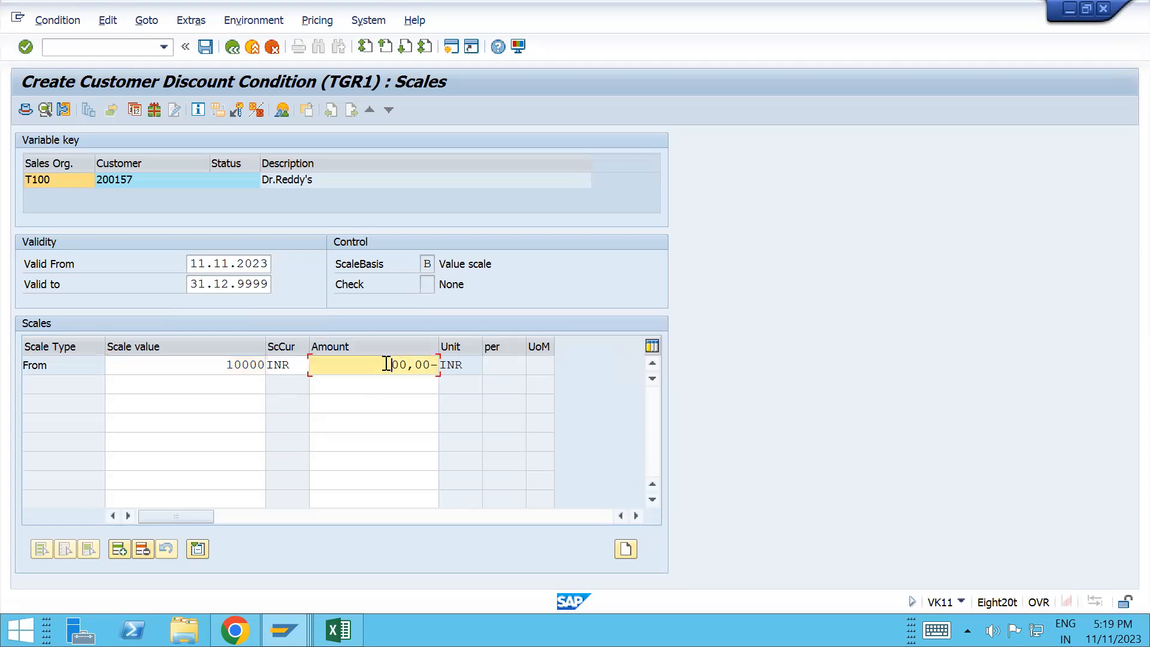
pyautogui.press('Delete')
pyautogui.press('Delete')
pyautogui.press('Delete')
pyautogui.press('Delete')
pyautogui.write('2000')
pyautogui.press('Return')
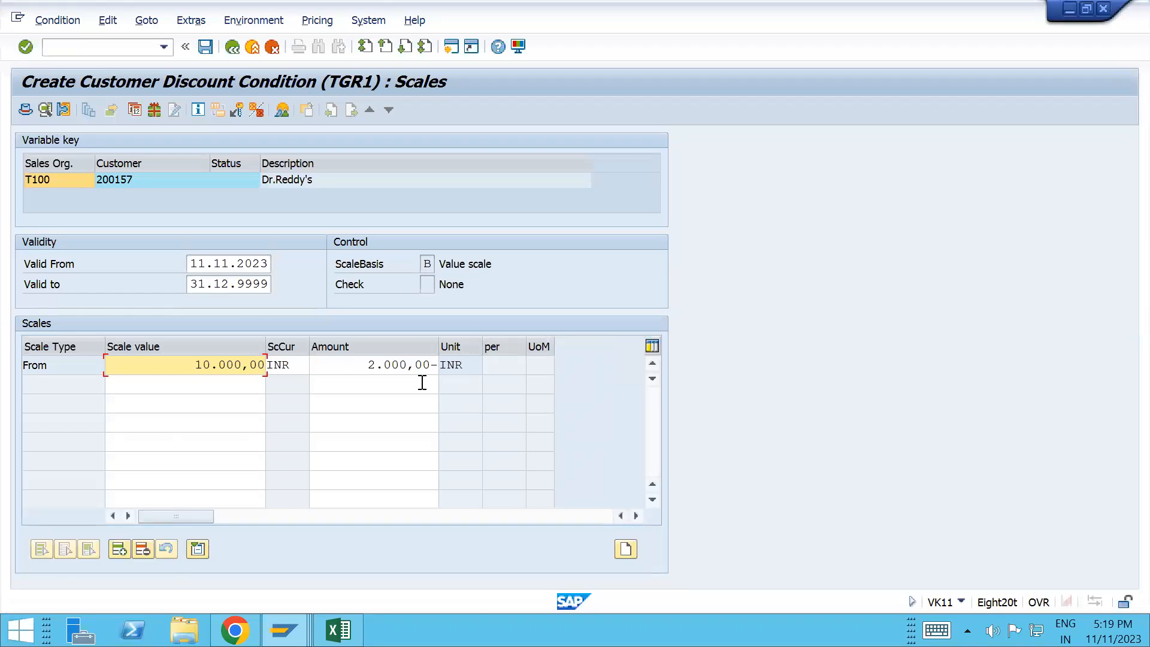
pyautogui.hotkey('ctrl', 's')
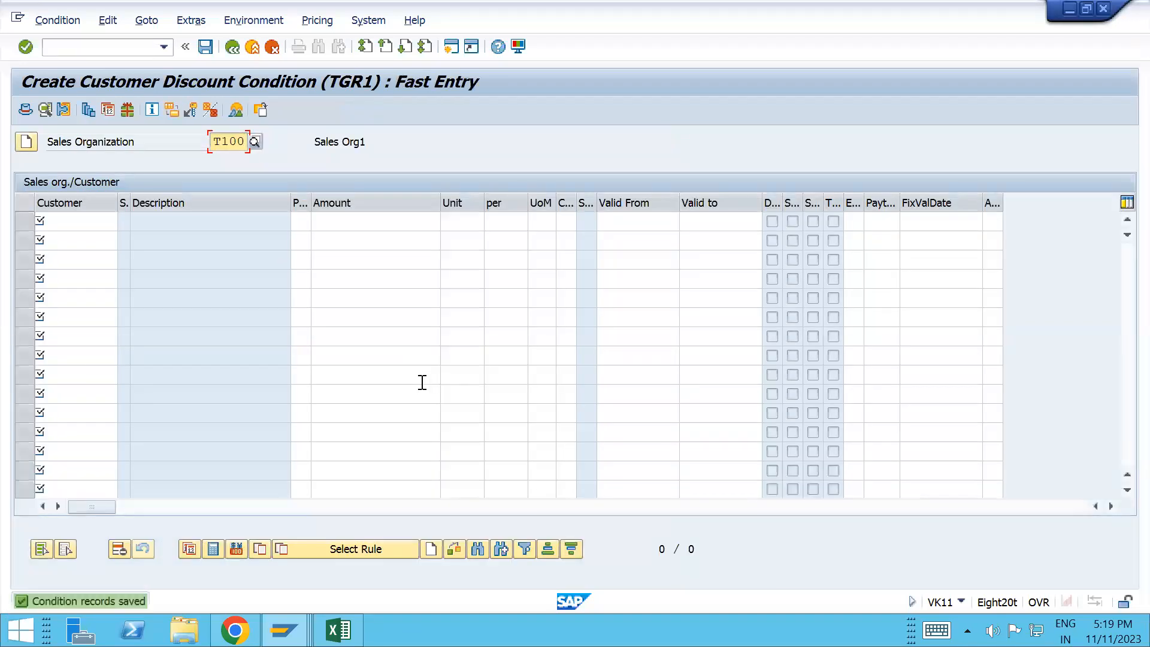
# - Switch to the standard order session and restart sales order creation with transaction VA01
pyautogui.hotkey('alt', 'Tab')
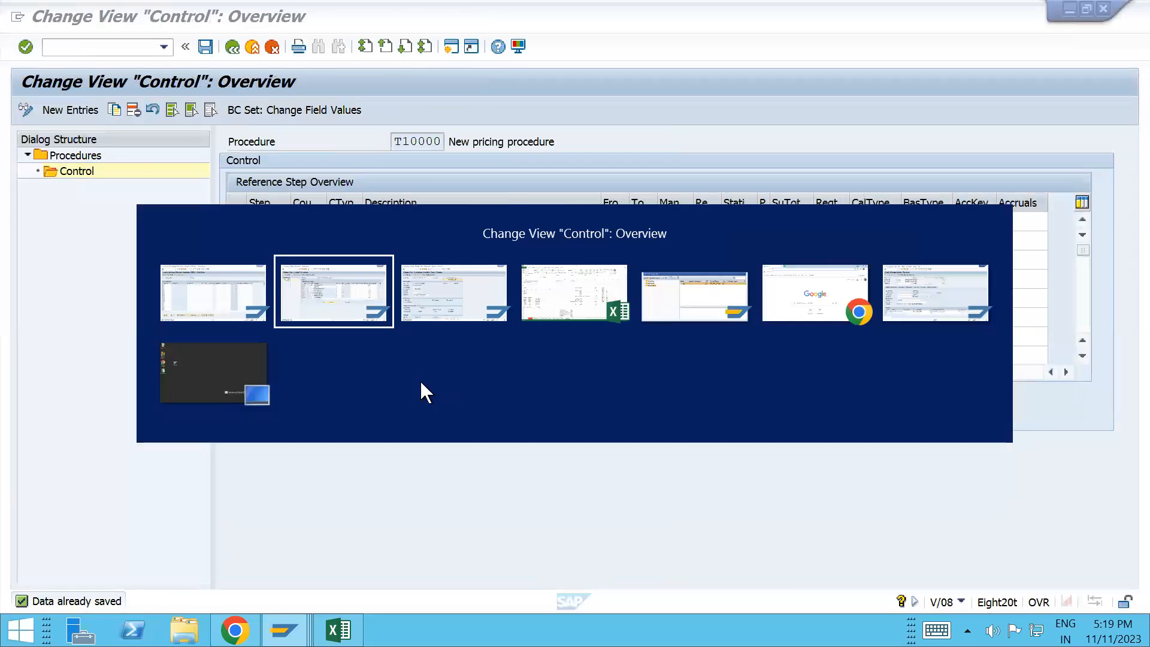
pyautogui.press('Tab')
pyautogui.press('Tab')
pyautogui.press('Tab')
pyautogui.press('Tab')
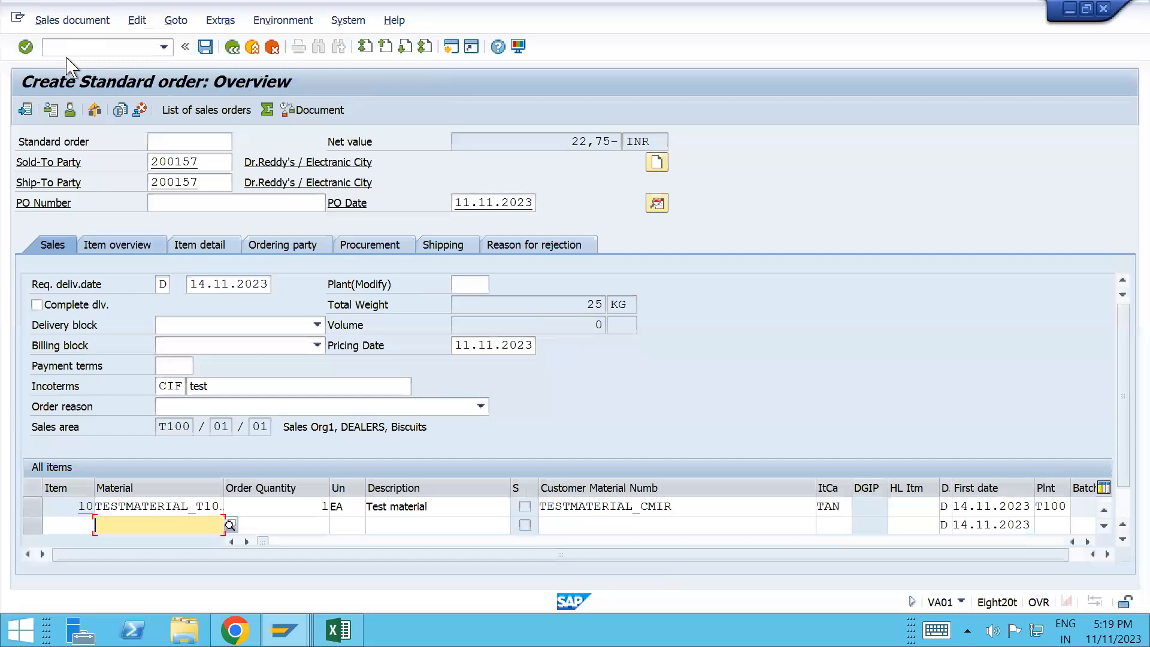
pyautogui.click(64, 49)
pyautogui.write('/nva01')
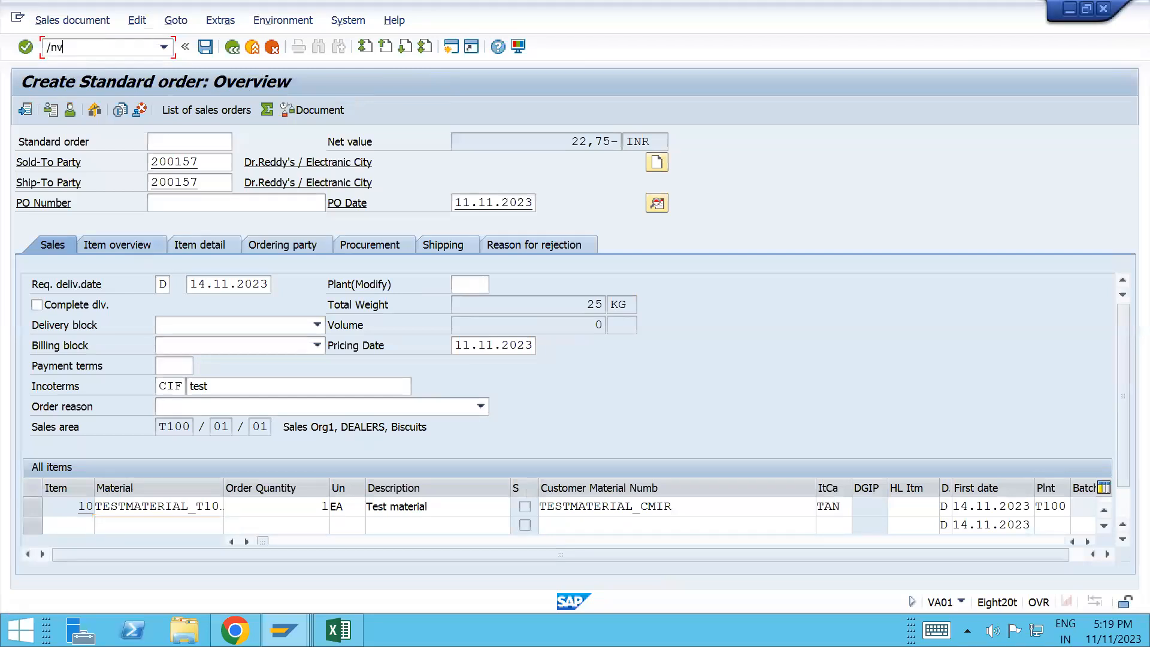
pyautogui.press('Return')
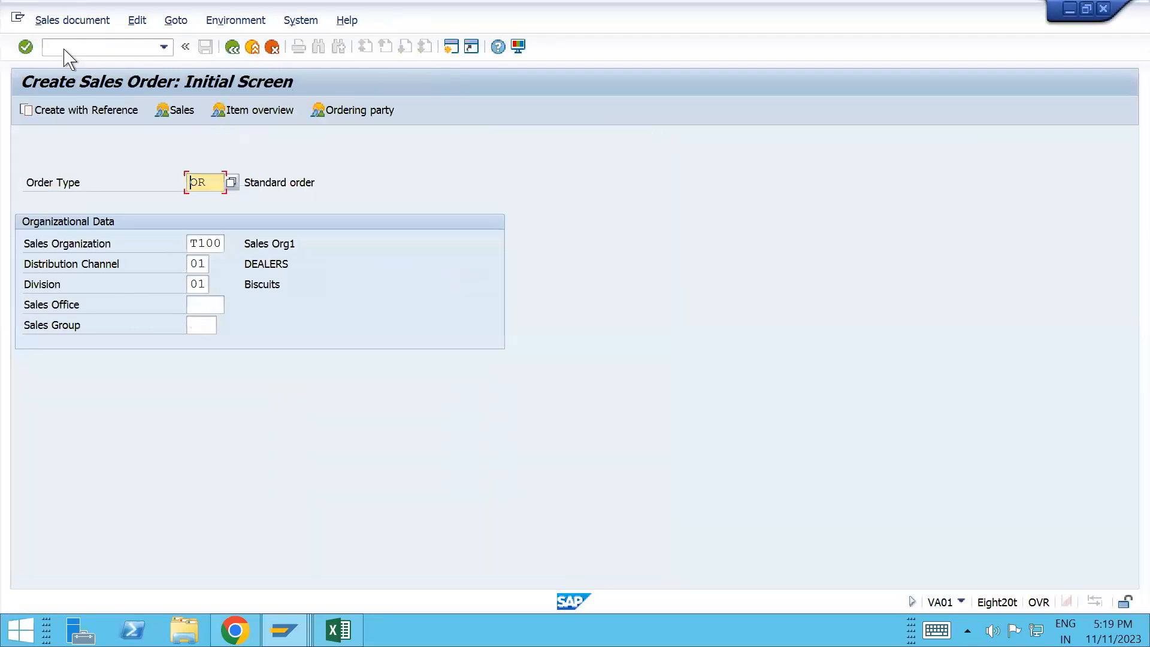
# - Start a standard order (OR) for sales area T100/01/01 and enter the sold-to party's customer number
pyautogui.press('Return')
pyautogui.press('Return')
pyautogui.press('Down')
pyautogui.press('Down')
pyautogui.press('Down')
pyautogui.press('Down')
pyautogui.press('Down')
pyautogui.press('Down')
pyautogui.press('Down')
pyautogui.press('Down')
pyautogui.press('Down')
pyautogui.press('Down')
pyautogui.press('Up')
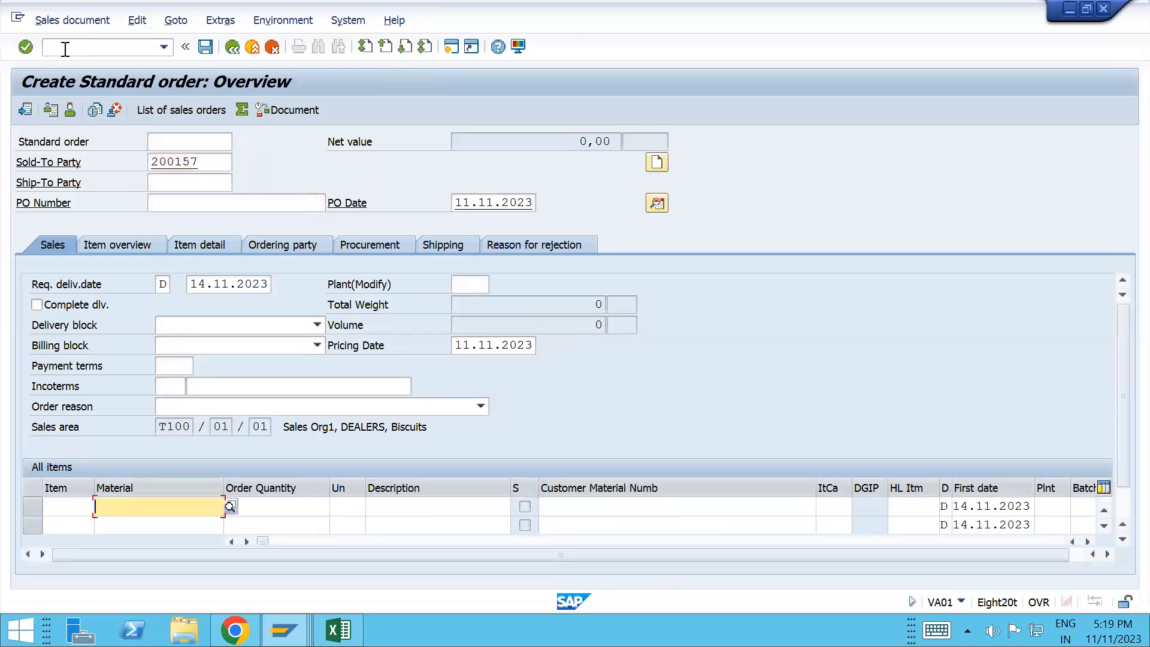
# - Add material TESTMATERIAL_T100 as the first item with a gross weight of 24 KG and an order quantity of 1
pyautogui.press('Down')
pyautogui.press('Tab')
pyautogui.press('Return')
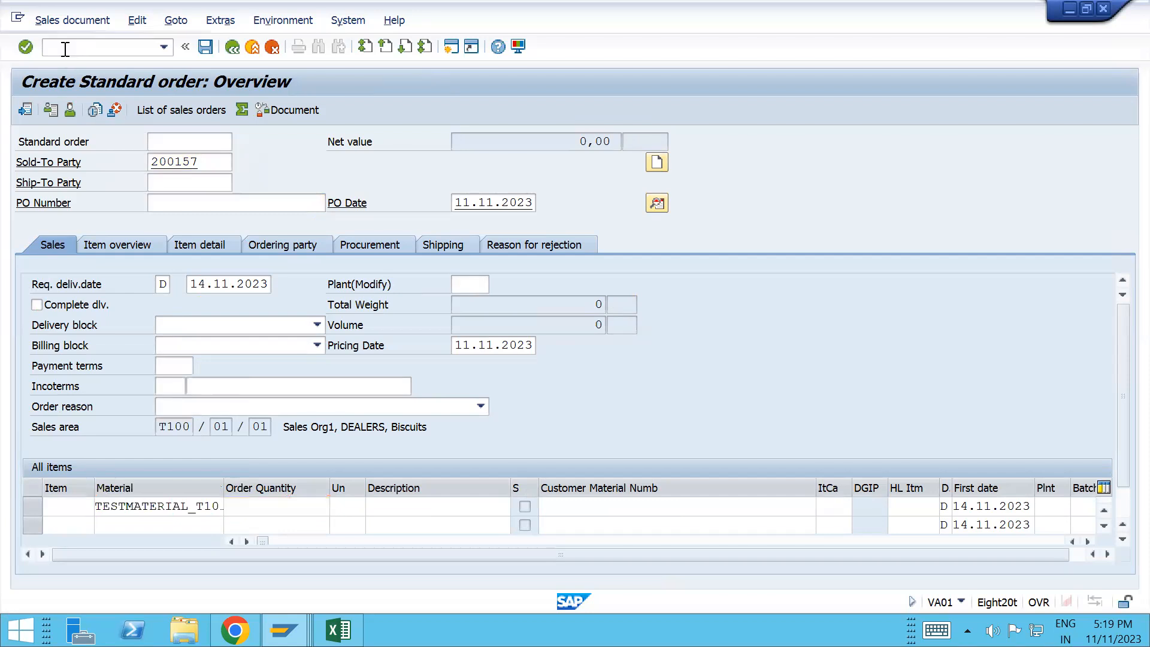
pyautogui.press('Down')
pyautogui.press('Down')
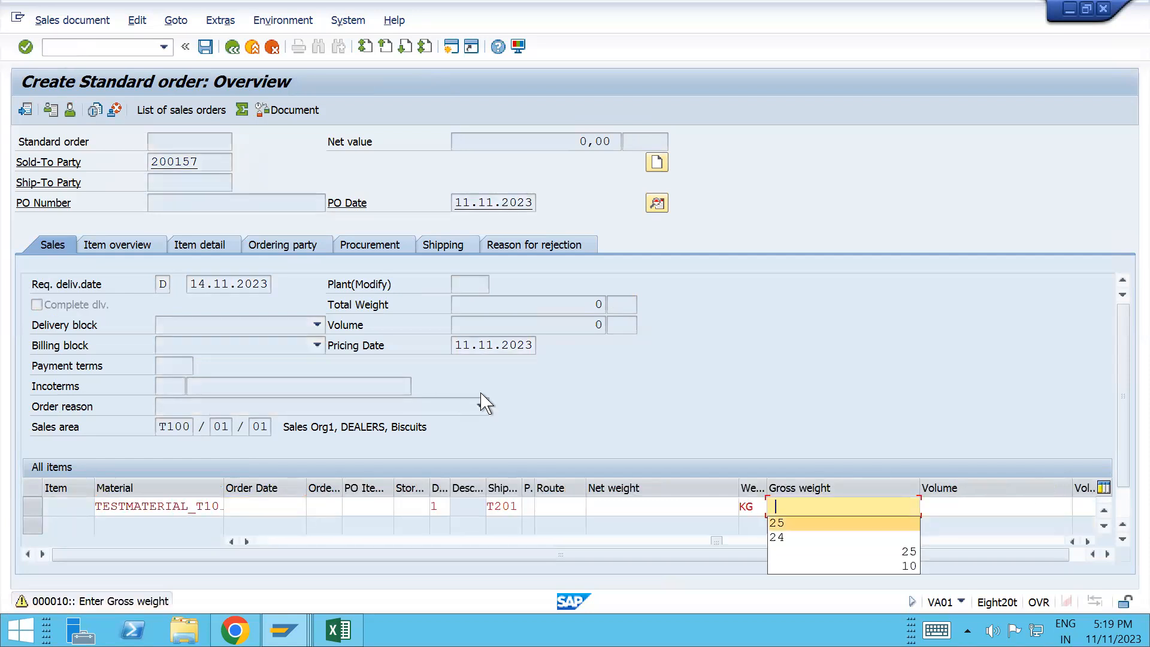
pyautogui.press('Return')
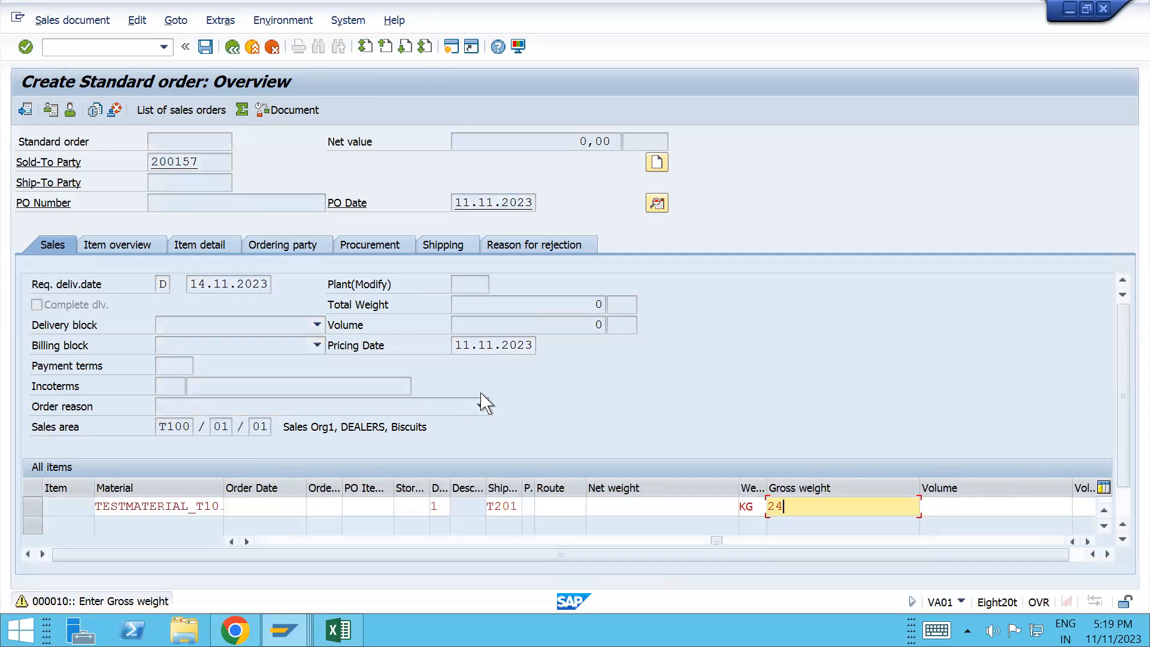
pyautogui.press('Return')
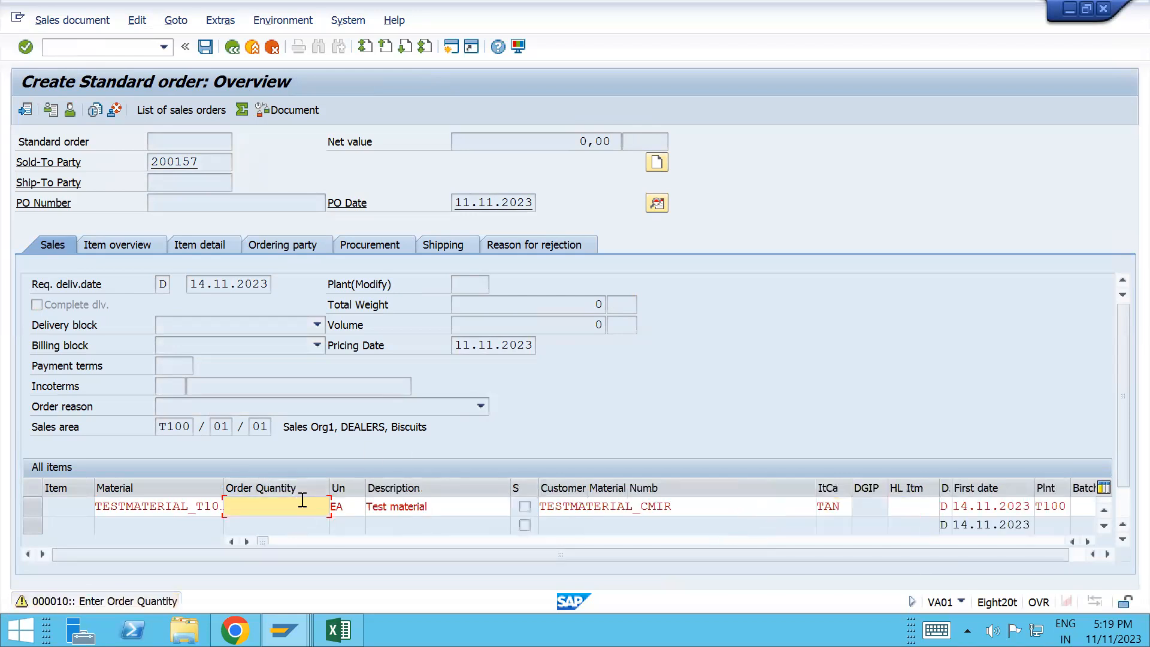
pyautogui.write('1')
pyautogui.press('Return')
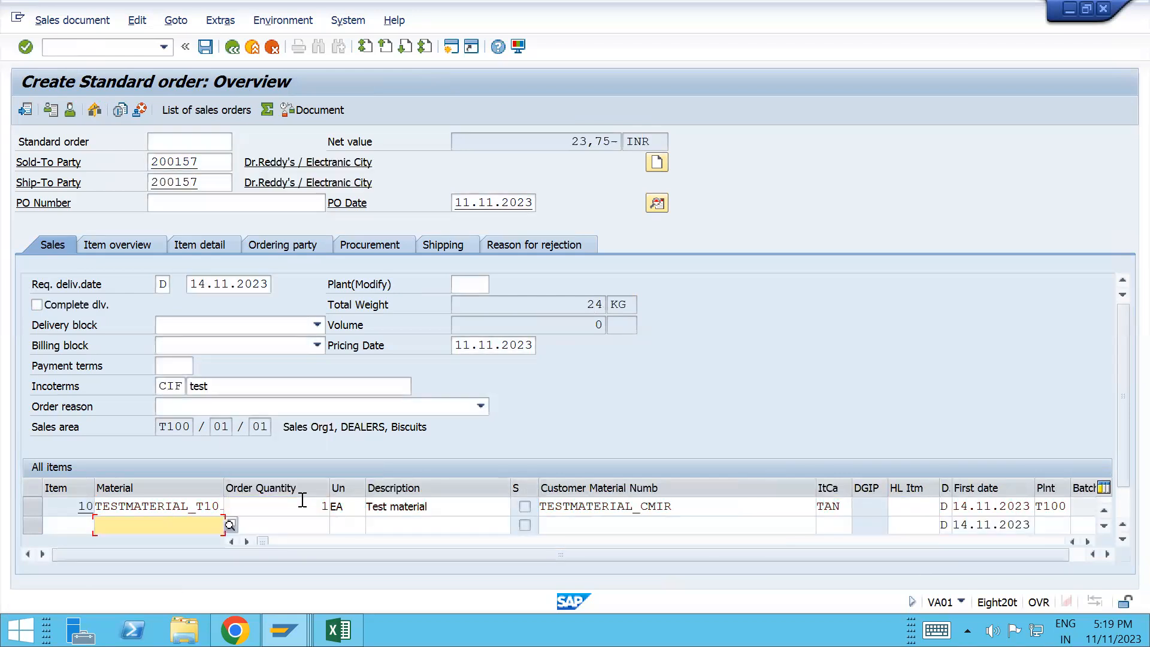
# - Review item 10's pricing conditions, including the TGR1 Customer Discount and the net value, and return to the order overview
pyautogui.doubleClick(217, 508)
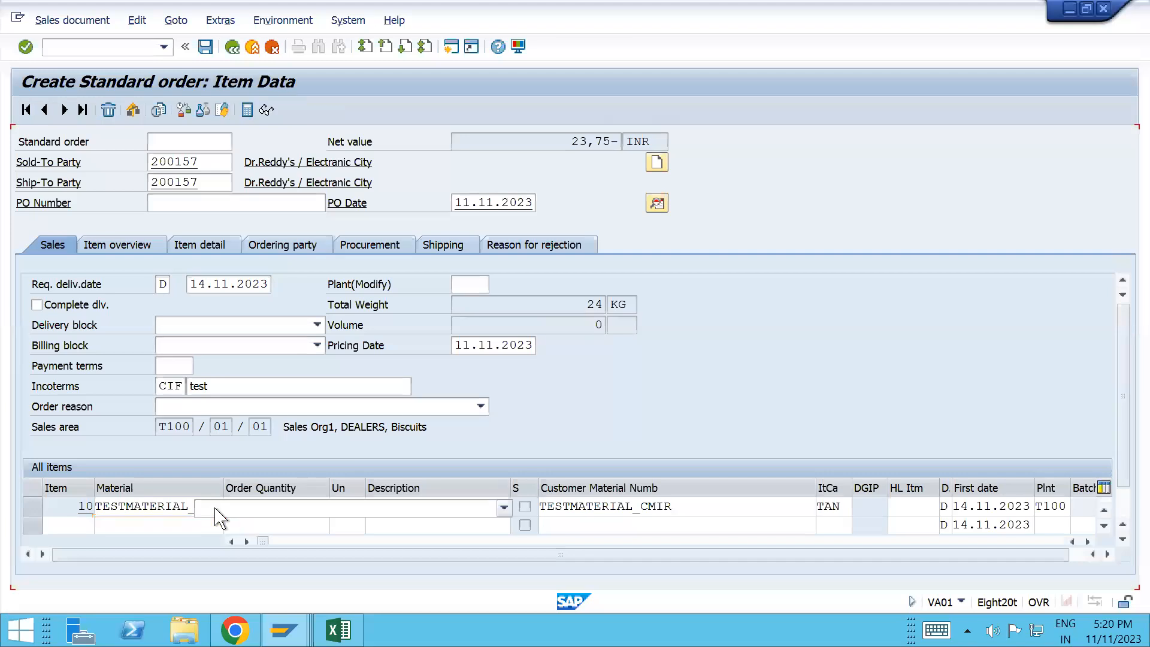
pyautogui.click(363, 204)
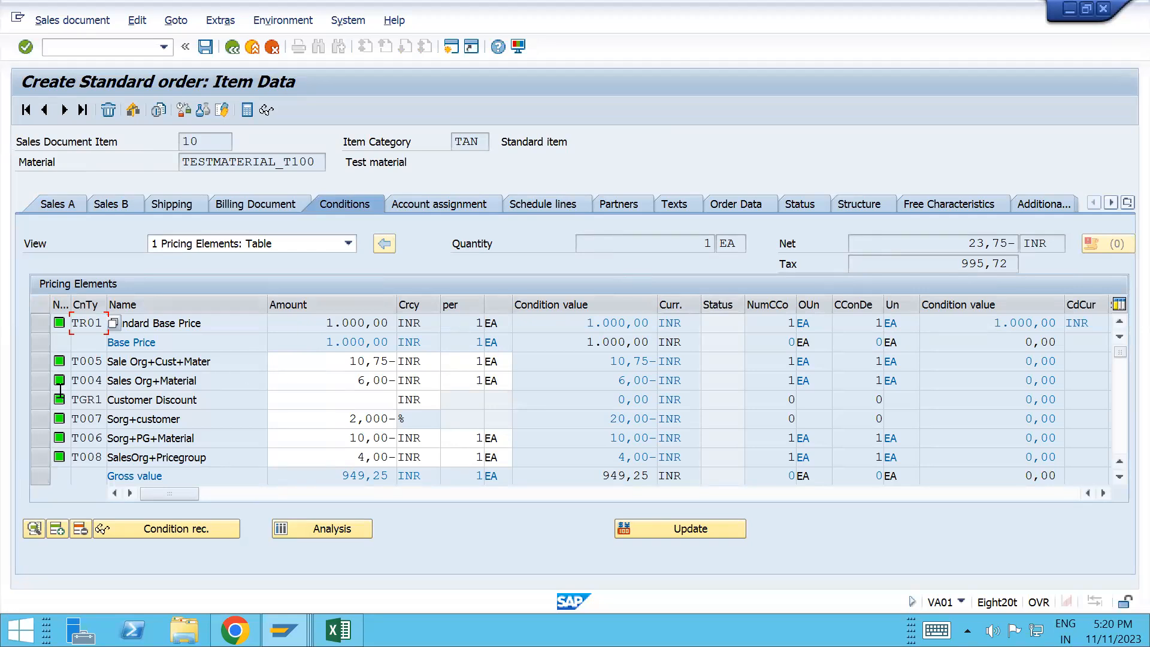
pyautogui.click(35, 405)
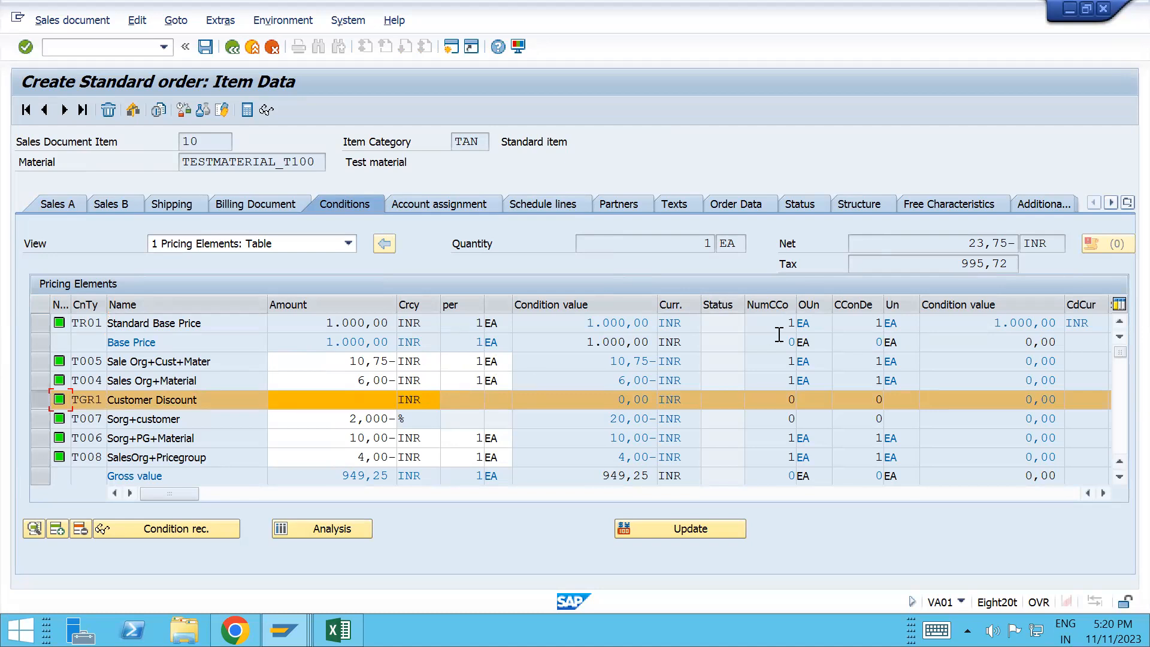
pyautogui.click(969, 244)
pyautogui.doubleClick(983, 246)
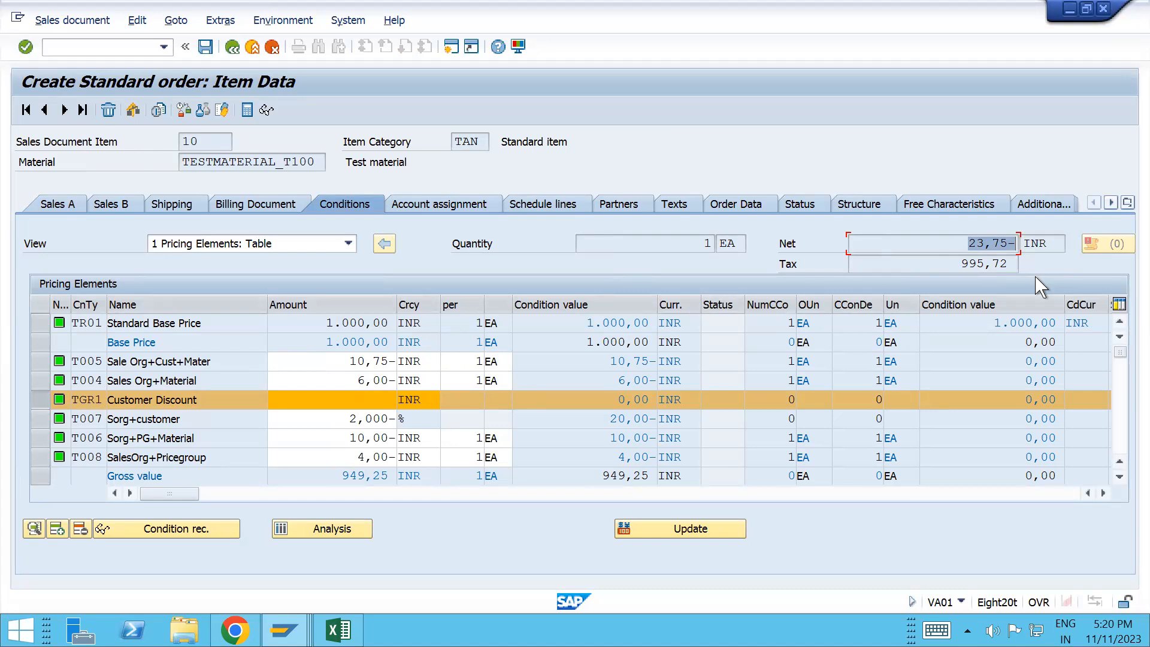
pyautogui.click(1118, 379)
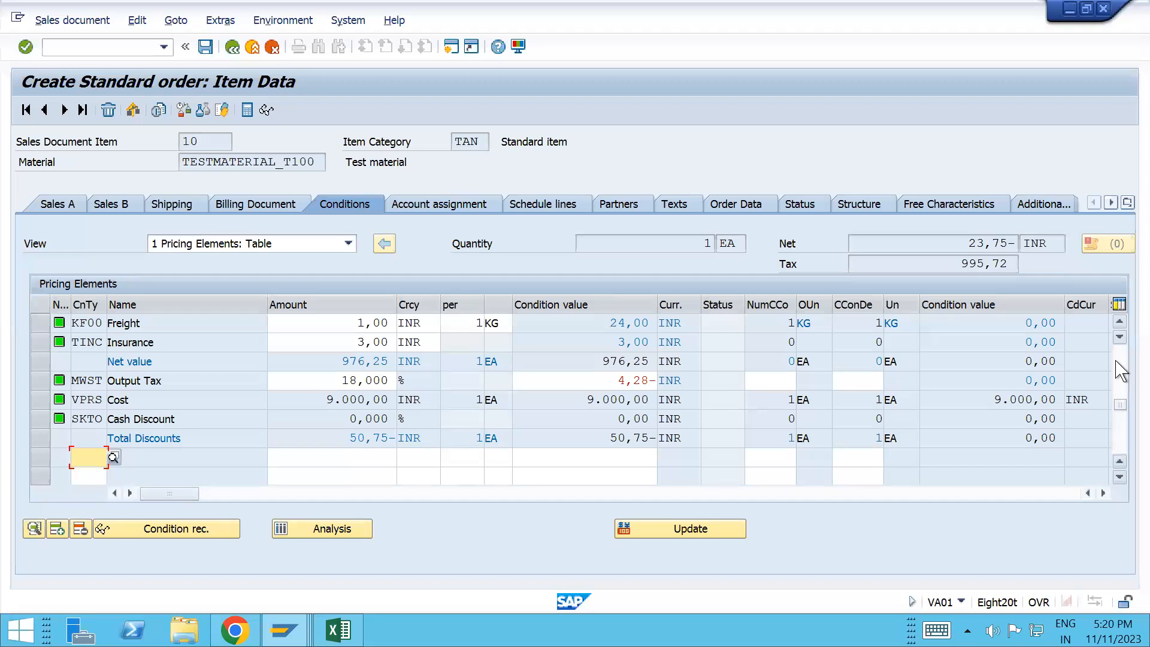
pyautogui.click(1119, 371)
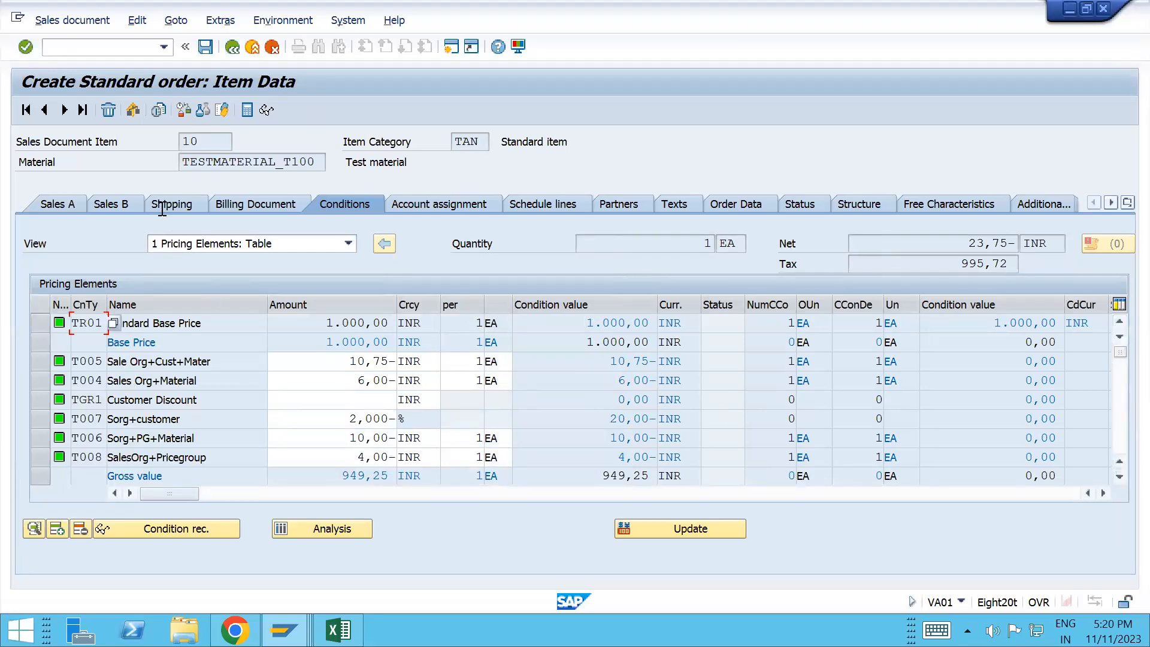
pyautogui.click(238, 50)
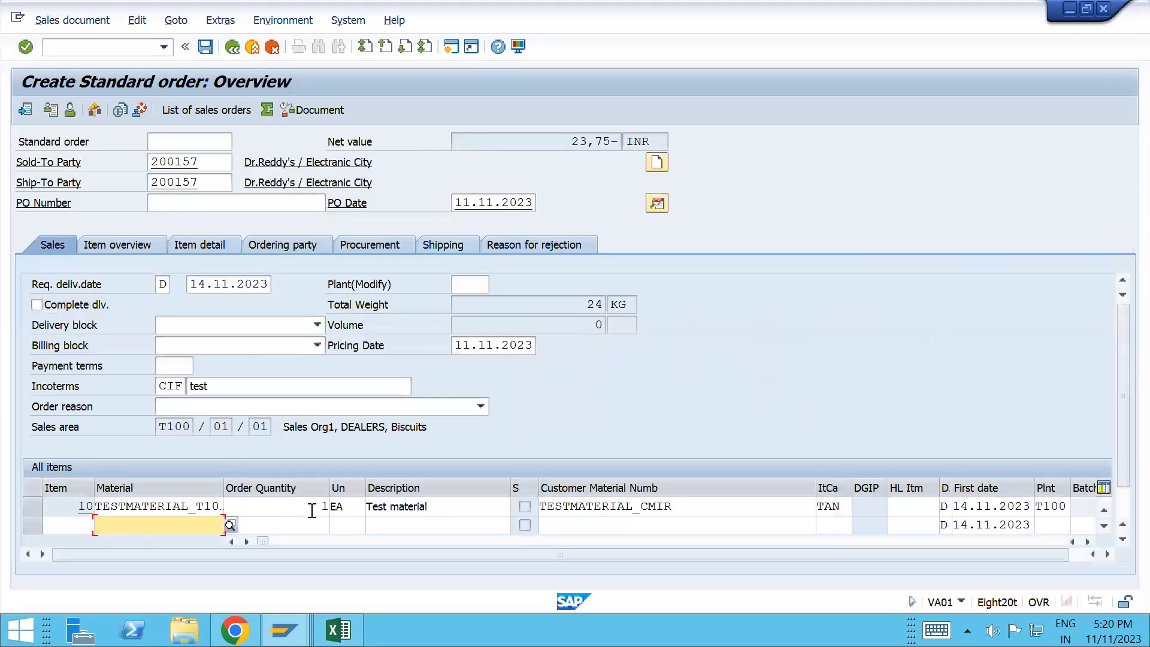
# - Set item 10's order quantity to 10 and accept the delivery proposal in the availability control
pyautogui.click(311, 510)
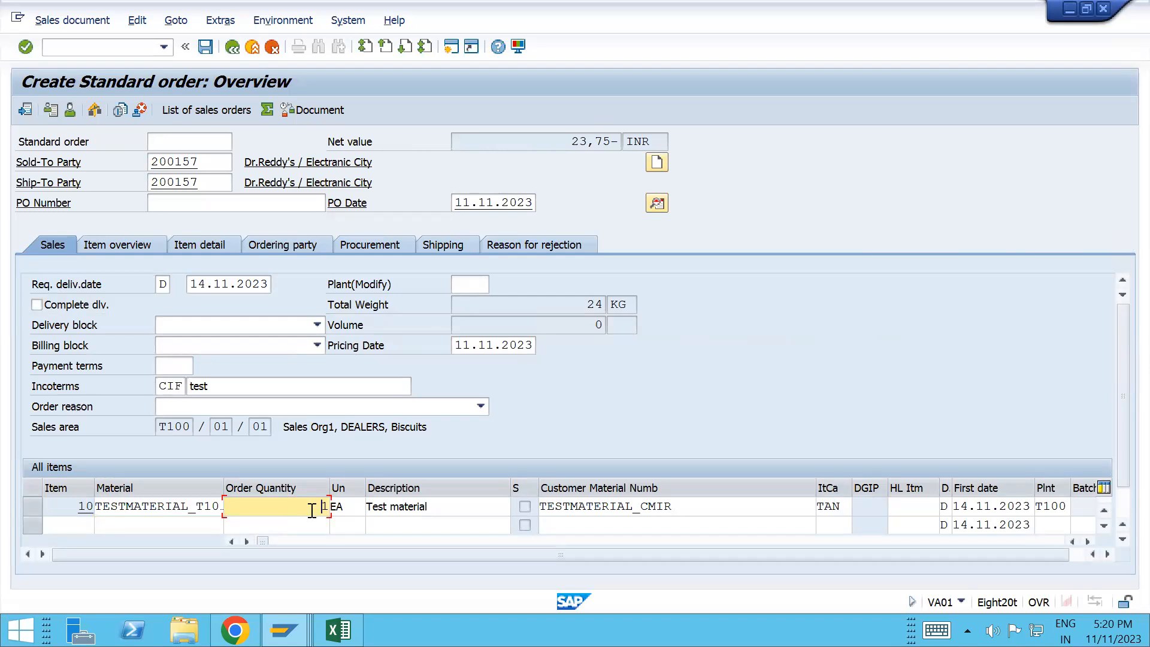
pyautogui.write('10')
pyautogui.press('Return')
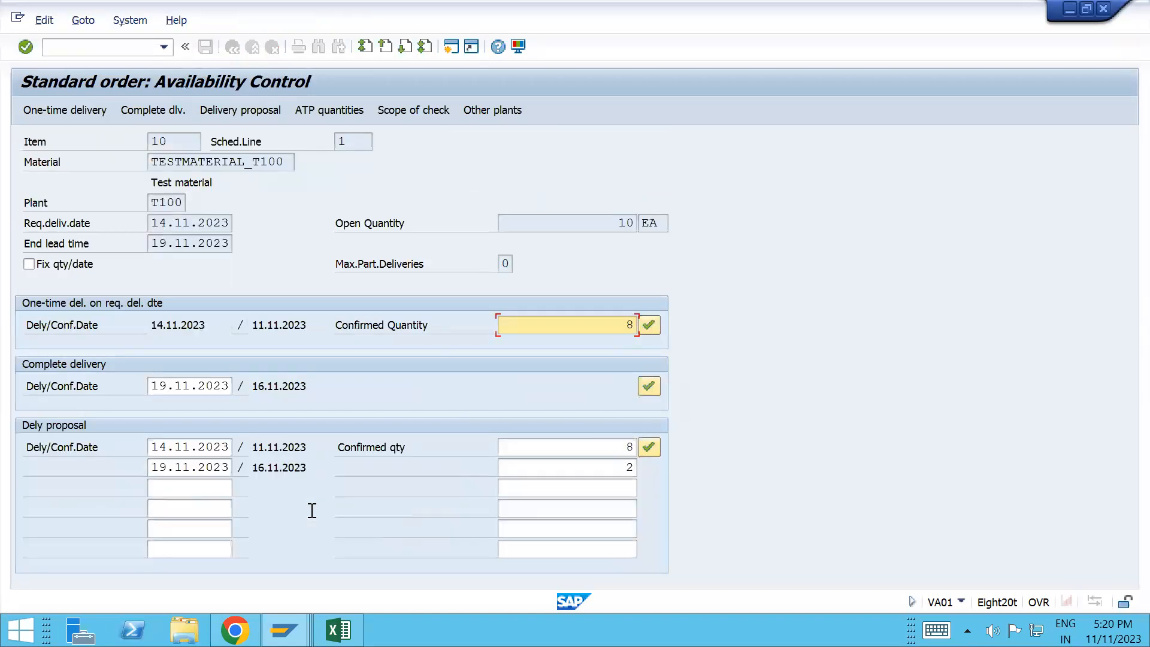
pyautogui.click(648, 453)
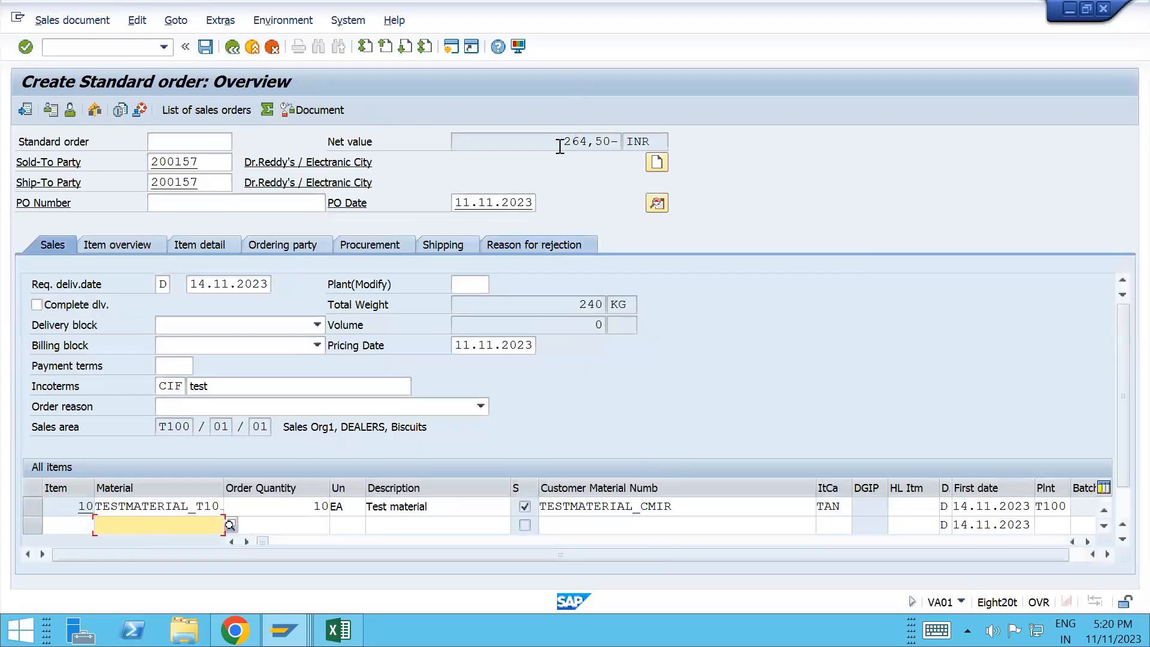
# - Check the order's net value and the TGR1 Customer Discount line in item 10's pricing conditions
pyautogui.moveTo(562, 142); pyautogui.dragTo(636, 148)
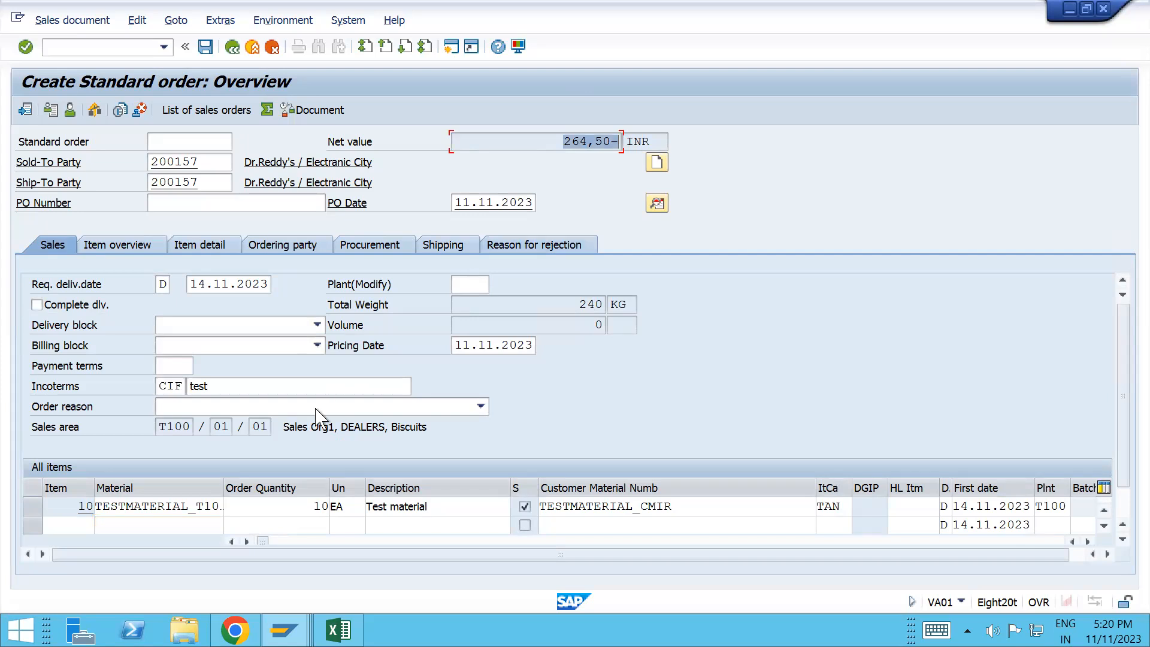
pyautogui.doubleClick(170, 508)
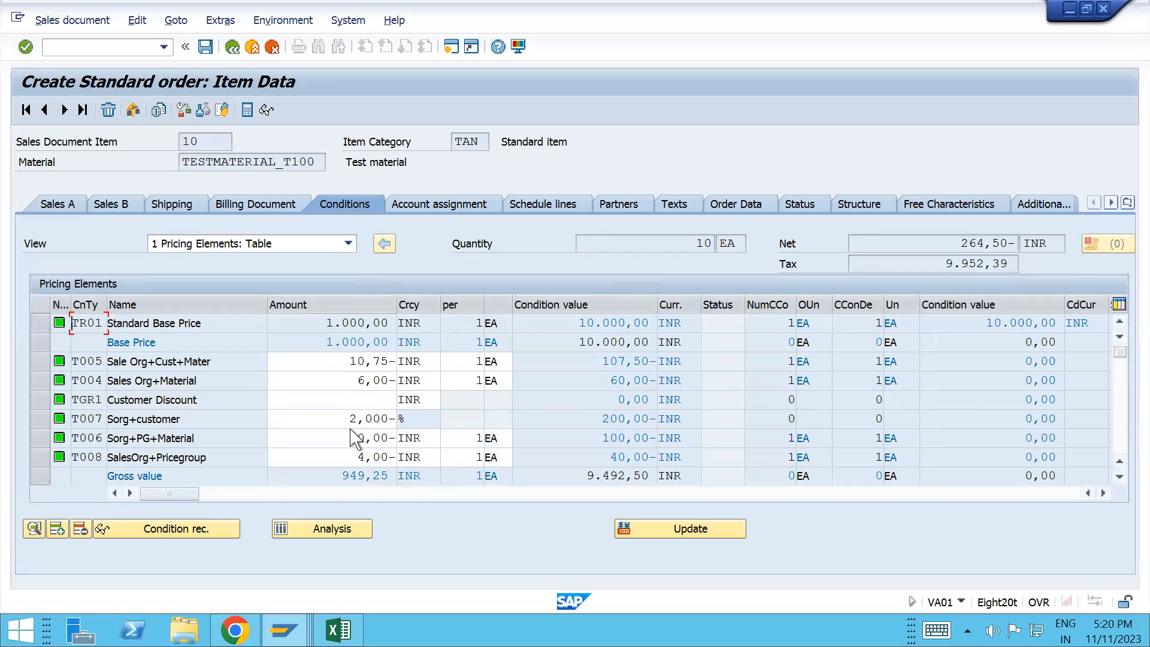
pyautogui.click(368, 401)
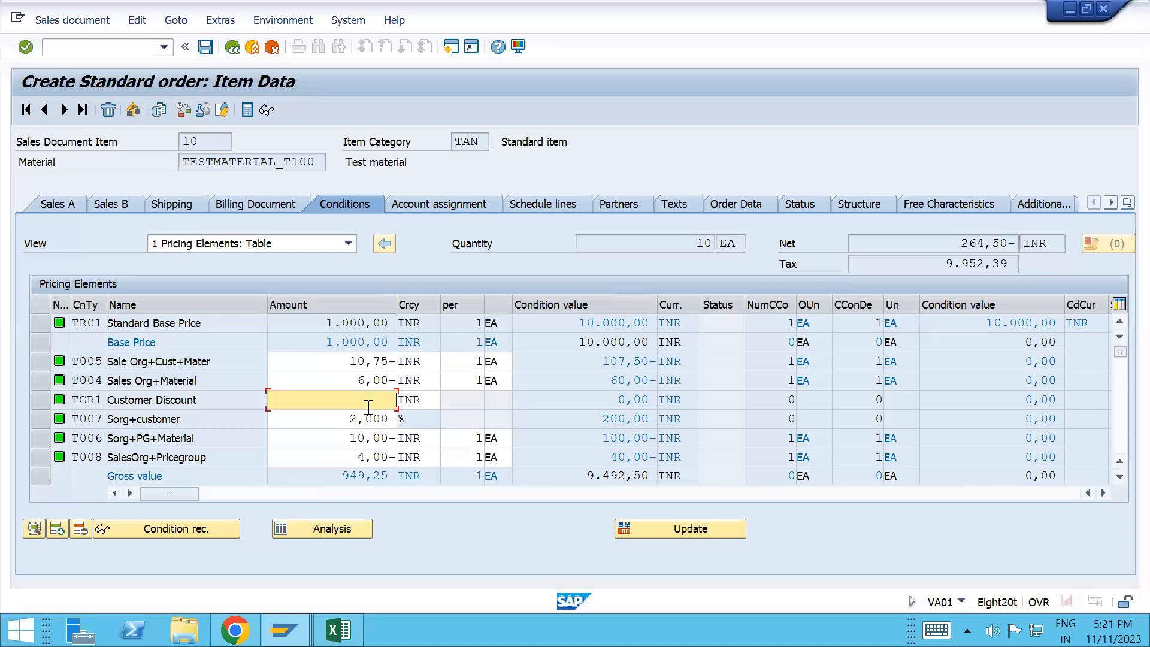
pyautogui.click(39, 400)
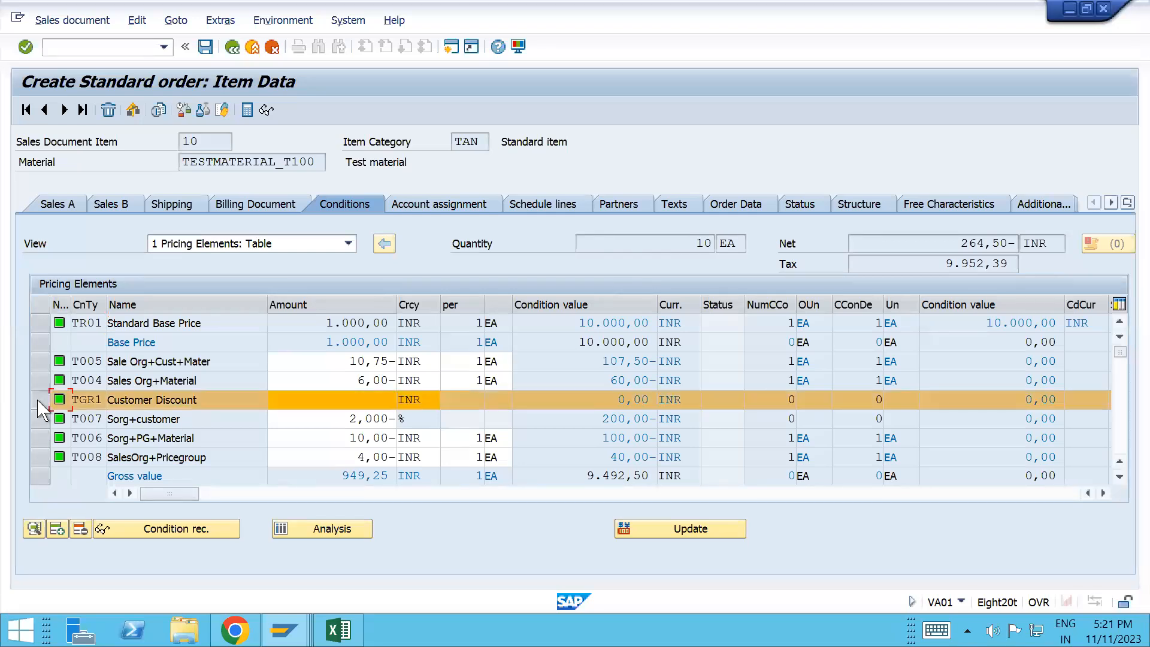
pyautogui.click(40, 400)
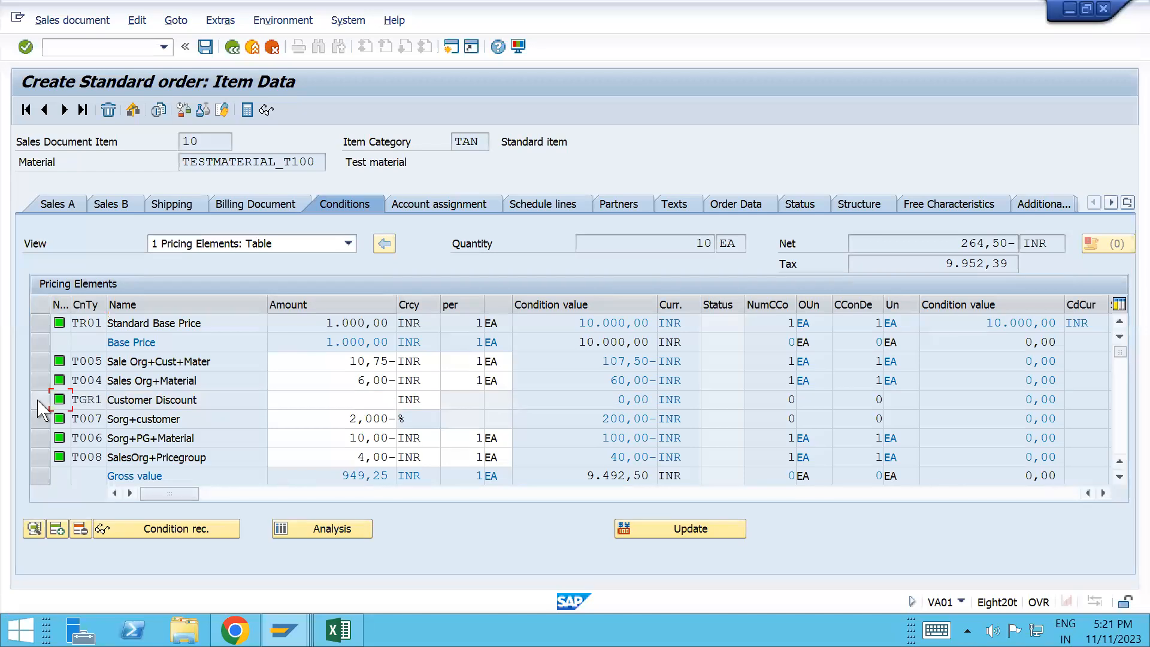
# - Display the TGR1 condition record's scales, examine the discount amount and the scale basis options, and return to the item conditions
pyautogui.click(40, 400)
pyautogui.click(157, 530)
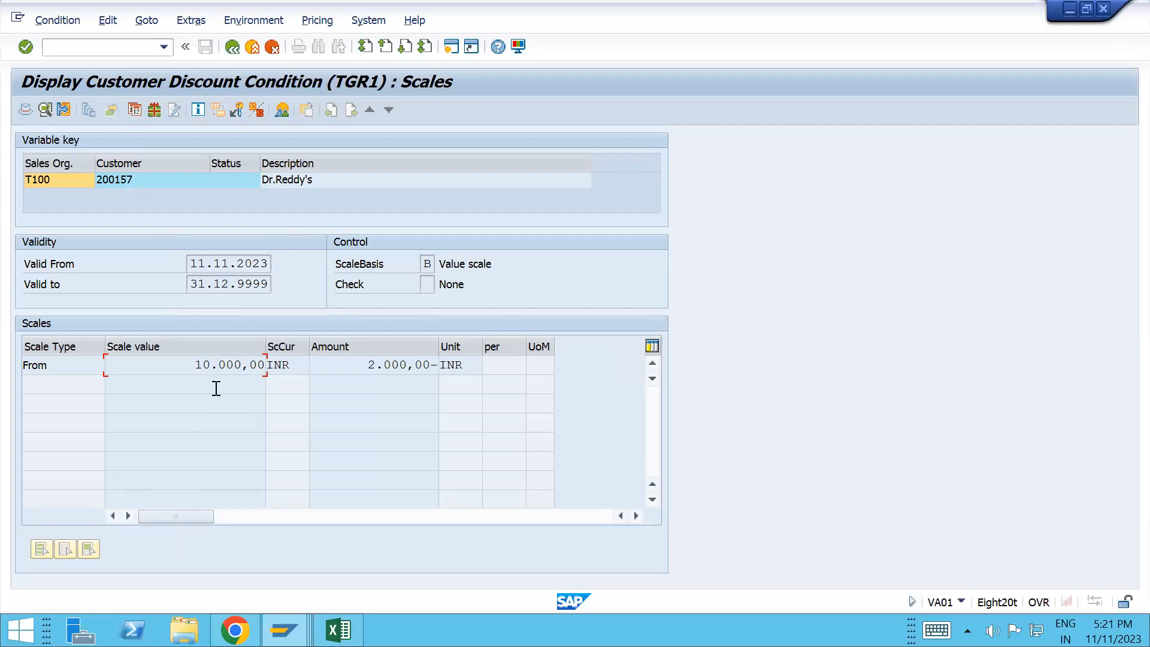
pyautogui.click(372, 364)
pyautogui.moveTo(372, 364); pyautogui.dragTo(447, 367)
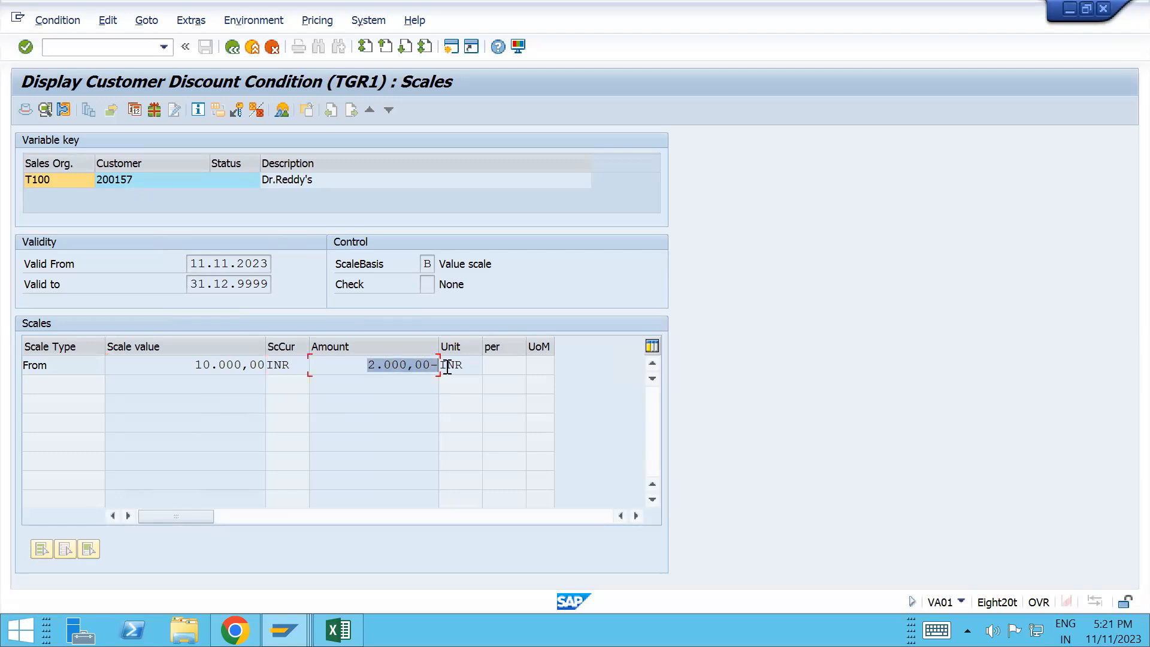
pyautogui.click(432, 264)
pyautogui.press('F4')
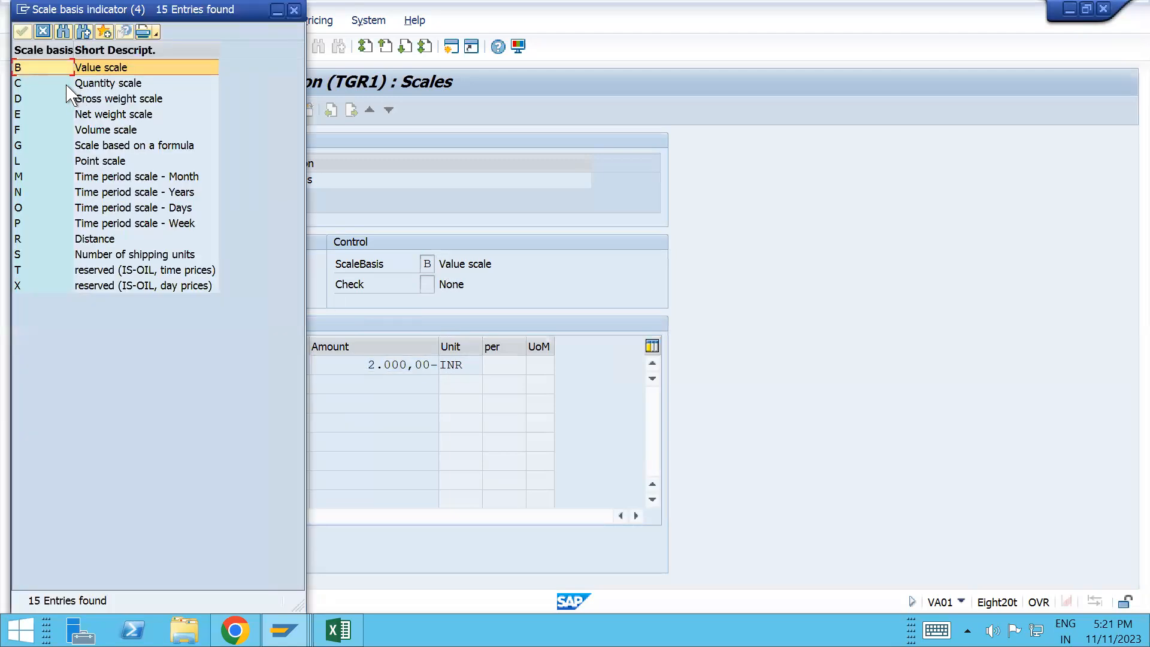
pyautogui.click(294, 11)
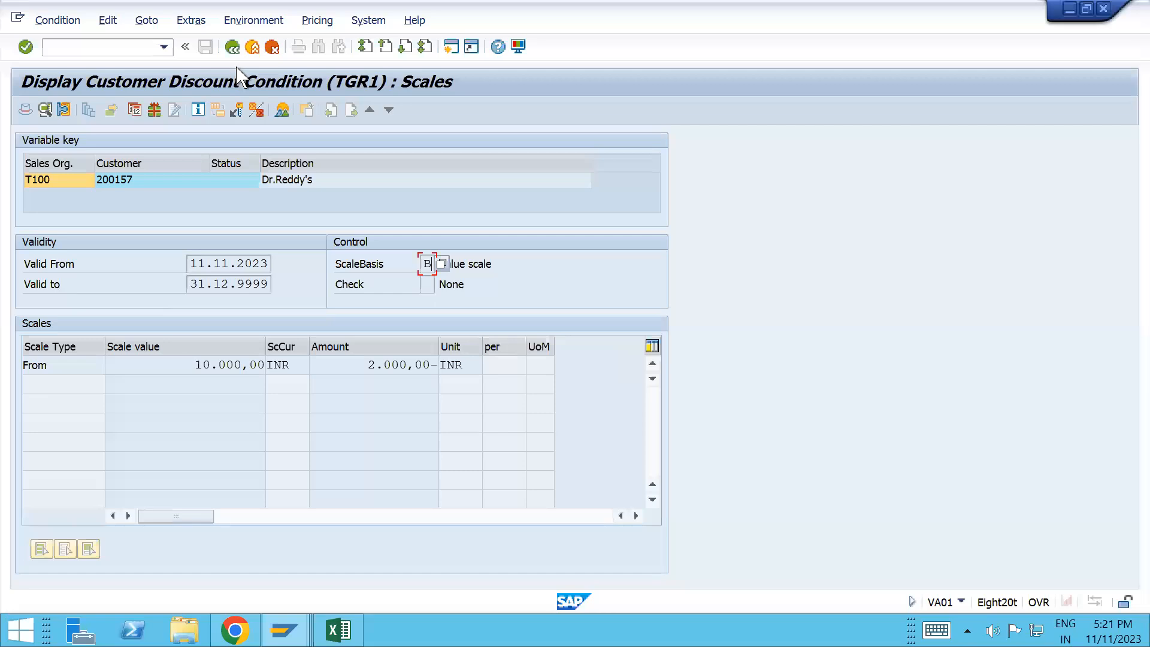
pyautogui.click(232, 47)
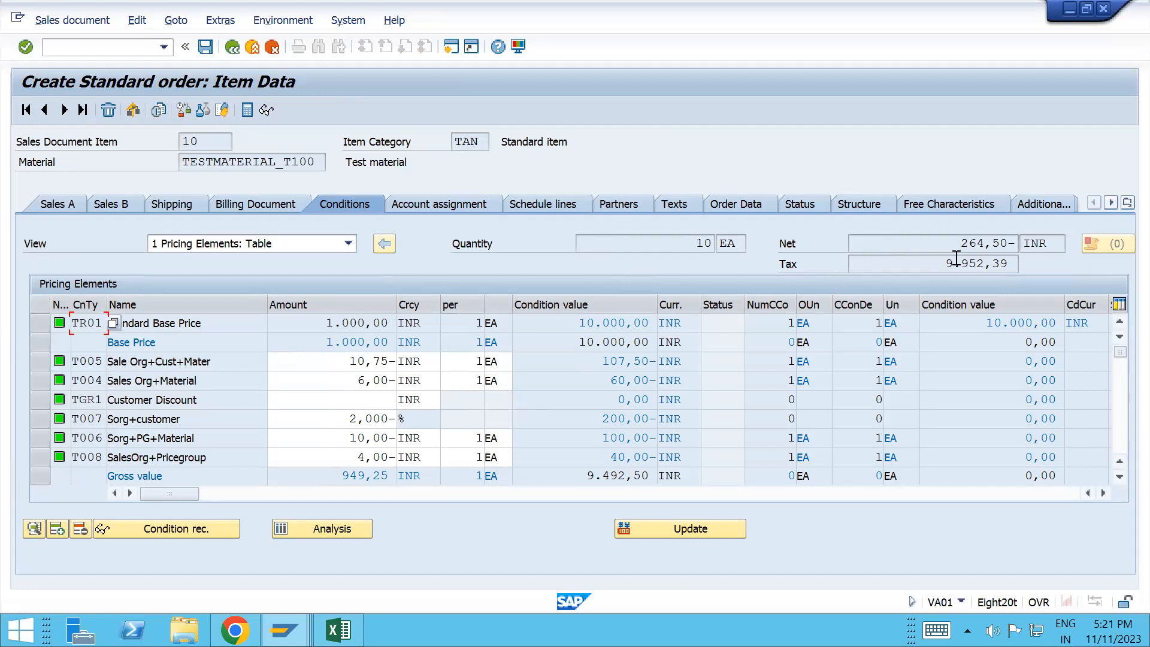
# - Examine the item's tax field, the TGR1 Customer Discount line and the Output Tax condition value
pyautogui.moveTo(946, 264); pyautogui.dragTo(1034, 280)
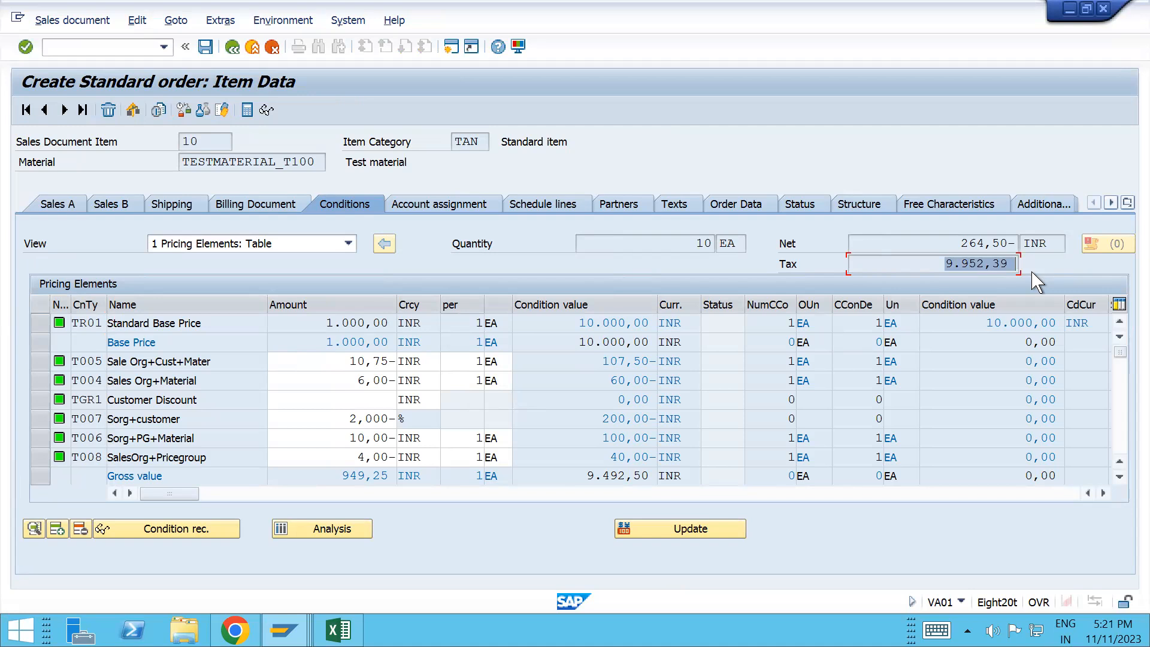
pyautogui.click(364, 394)
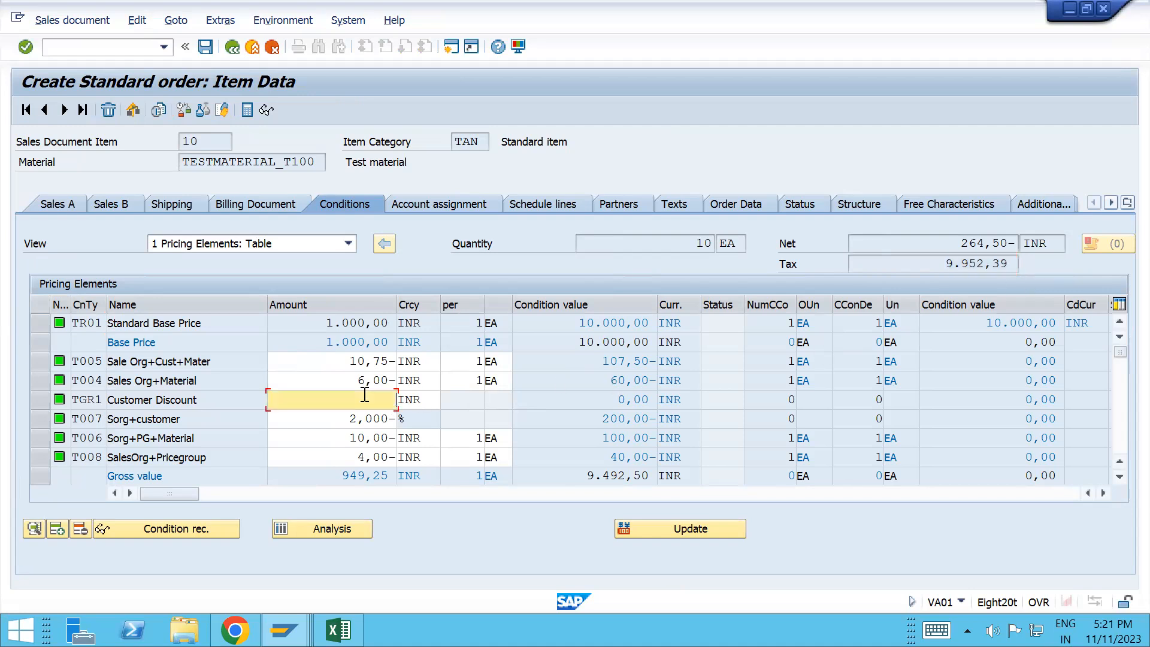
pyautogui.click(36, 401)
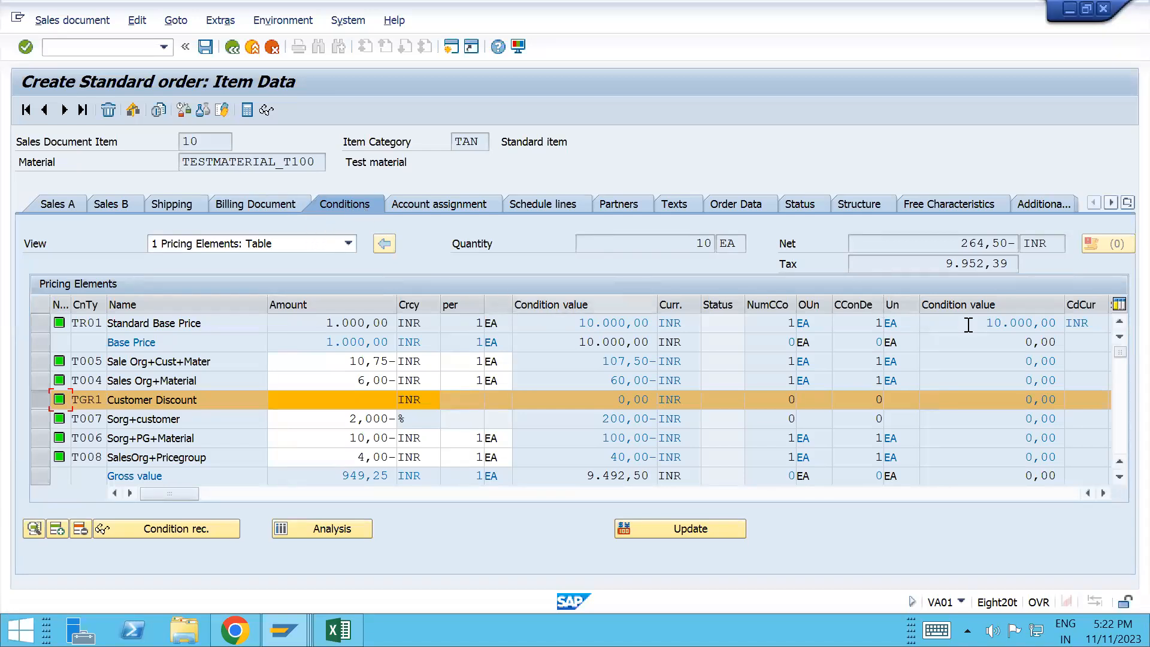
pyautogui.click(1121, 383)
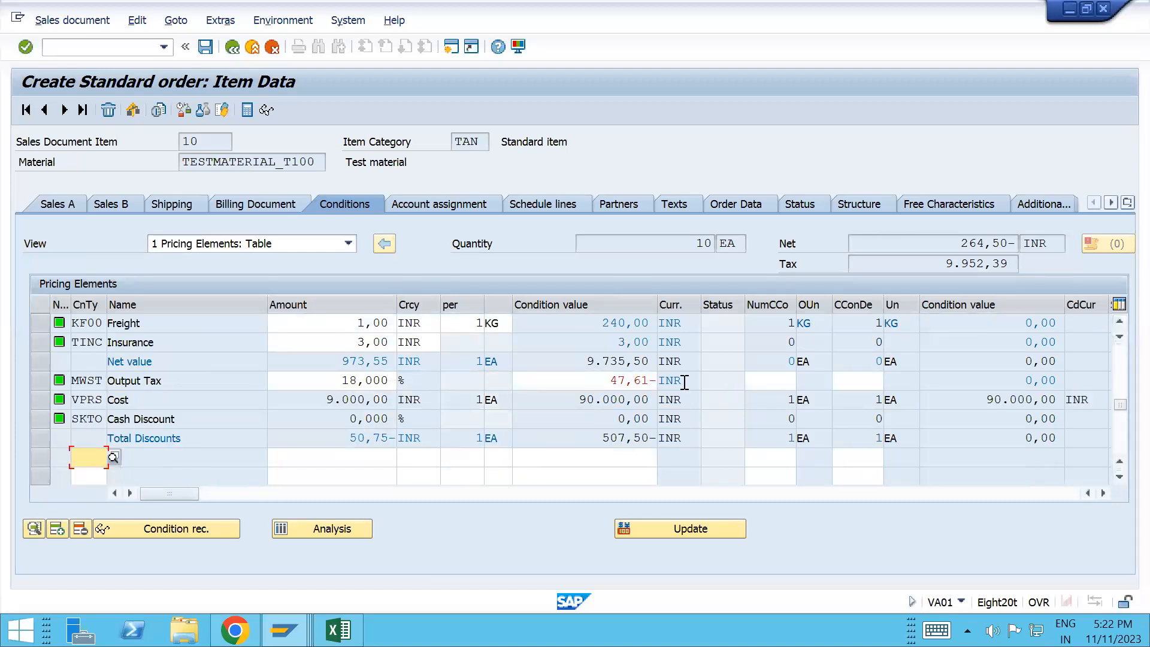
pyautogui.click(607, 381)
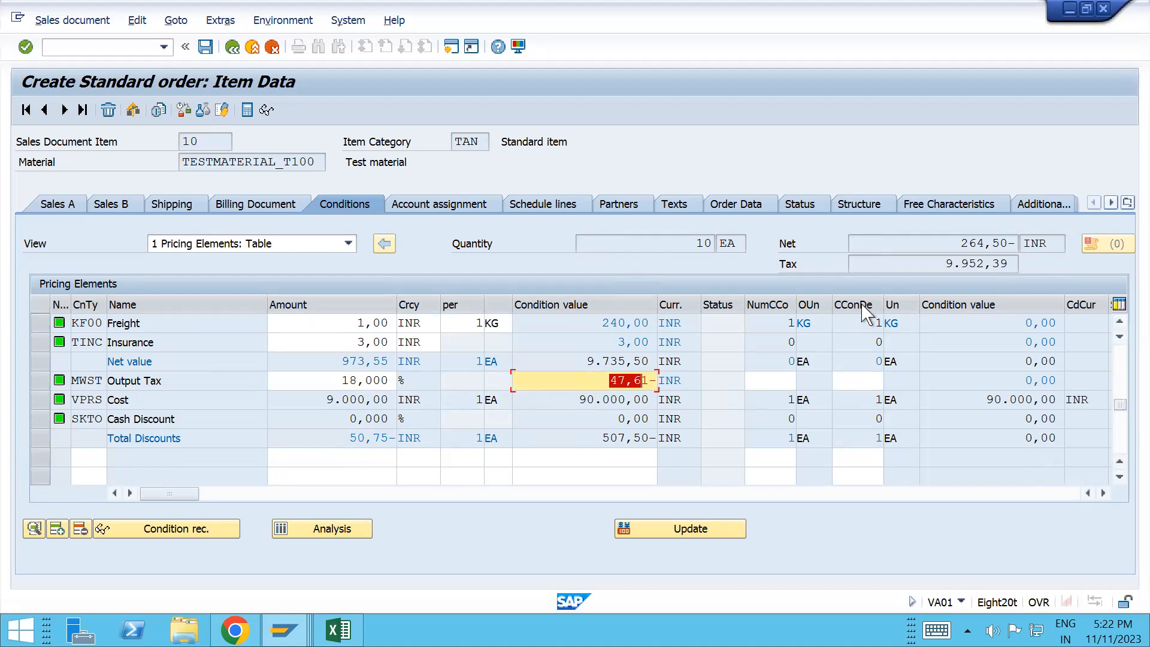
# - In pricing procedure T10000, set the From step of the TGR1 Customer Discount line to 10 and save
pyautogui.click(940, 265)
pyautogui.moveTo(939, 265); pyautogui.dragTo(1007, 265)
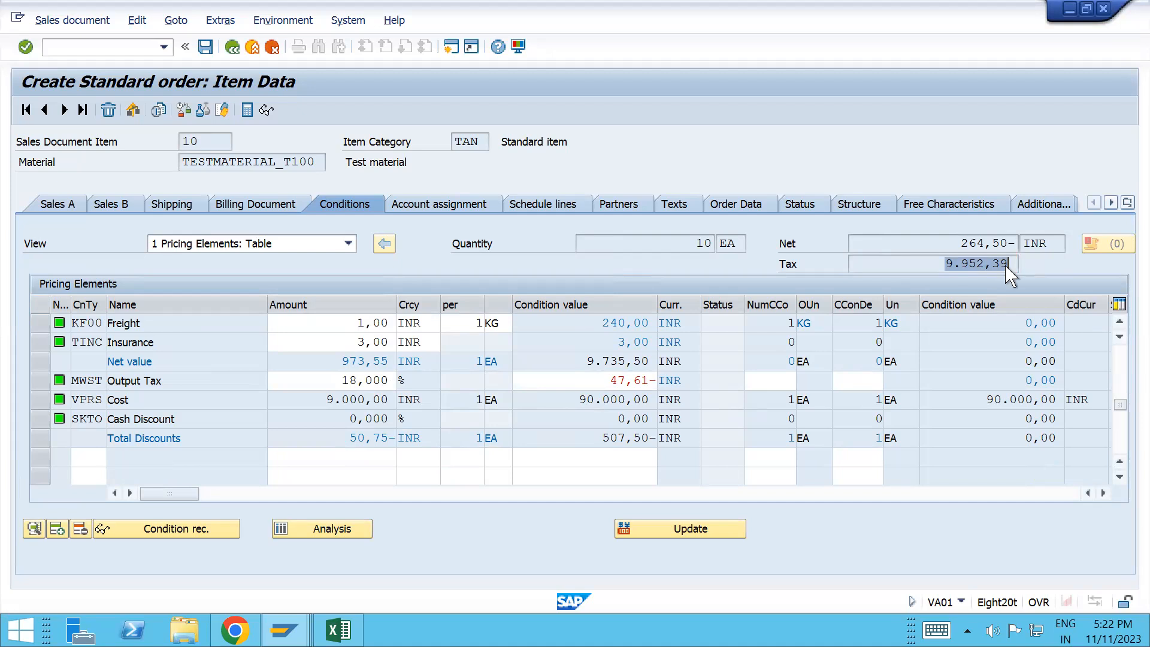
pyautogui.hotkey('alt', 'Tab')
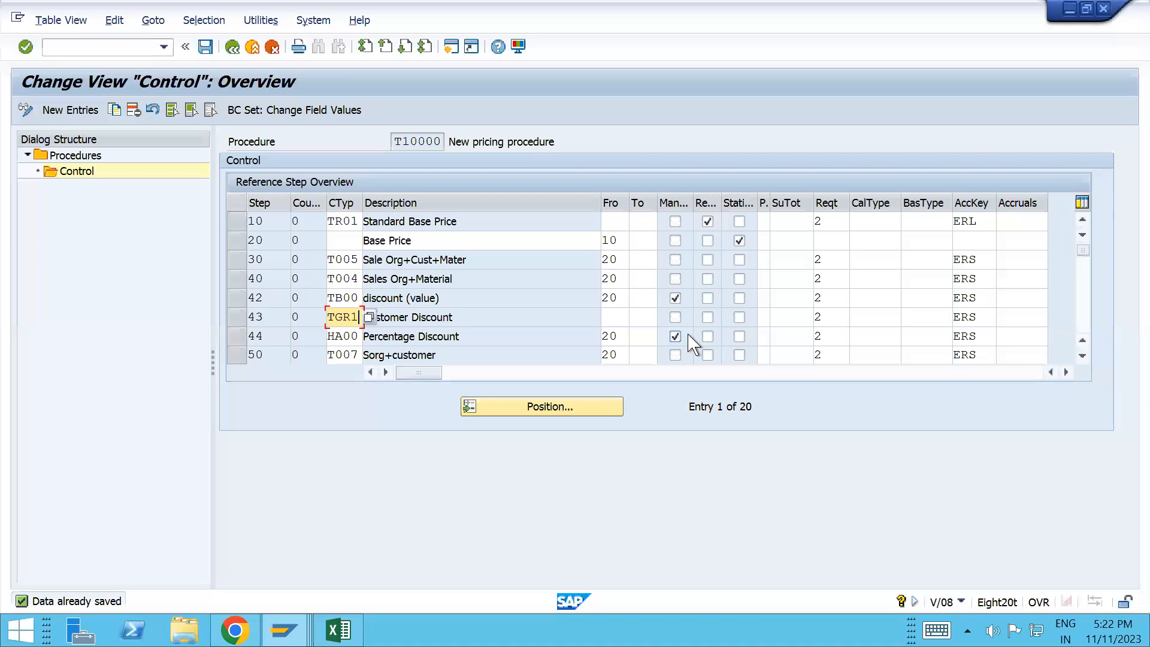
pyautogui.click(611, 324)
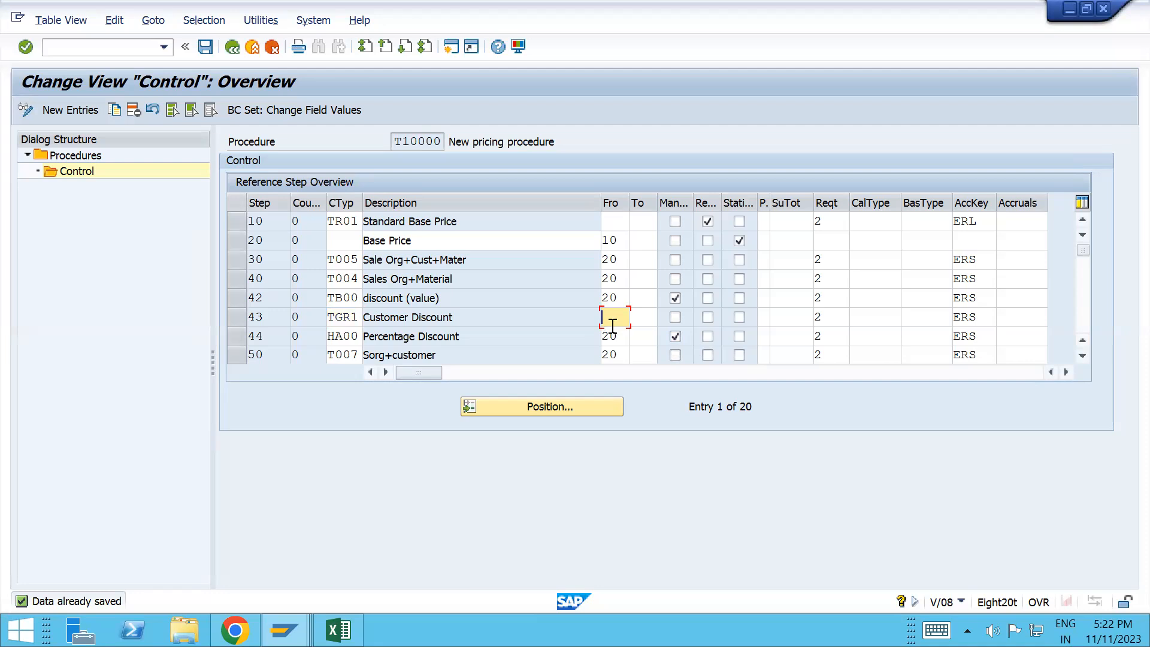
pyautogui.write('10')
pyautogui.hotkey('ctrl', 's')
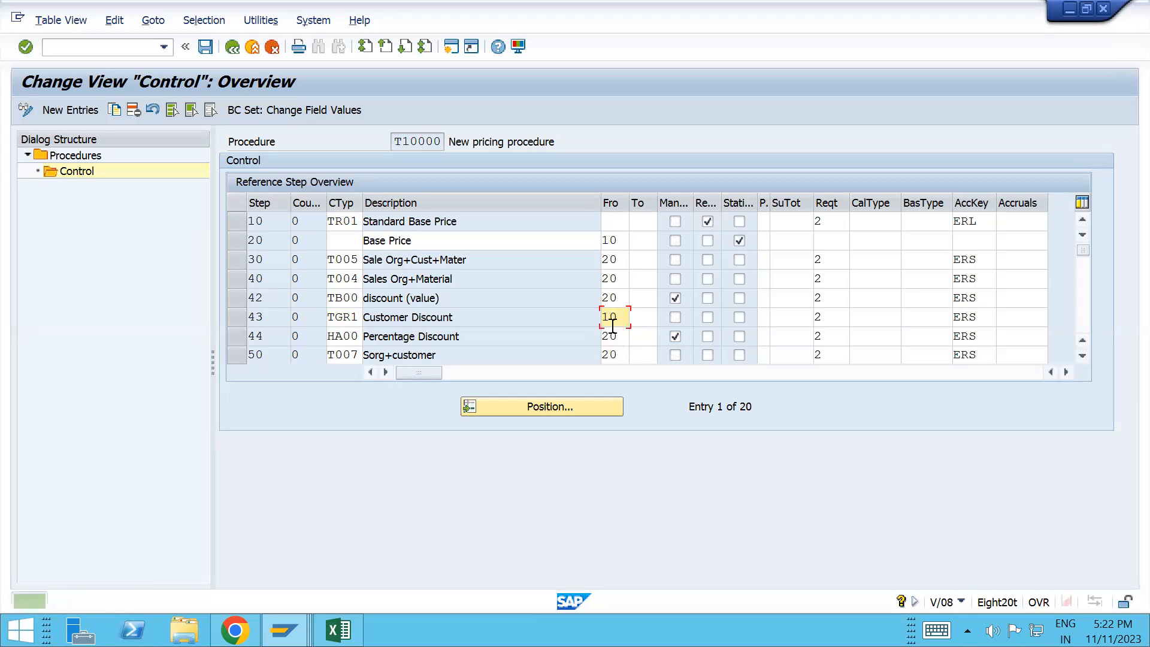
# - Restart transaction VA01 and begin a new standard order with Dr.Reddy's as the sold-to party
pyautogui.hotkey('alt', 'Tab')
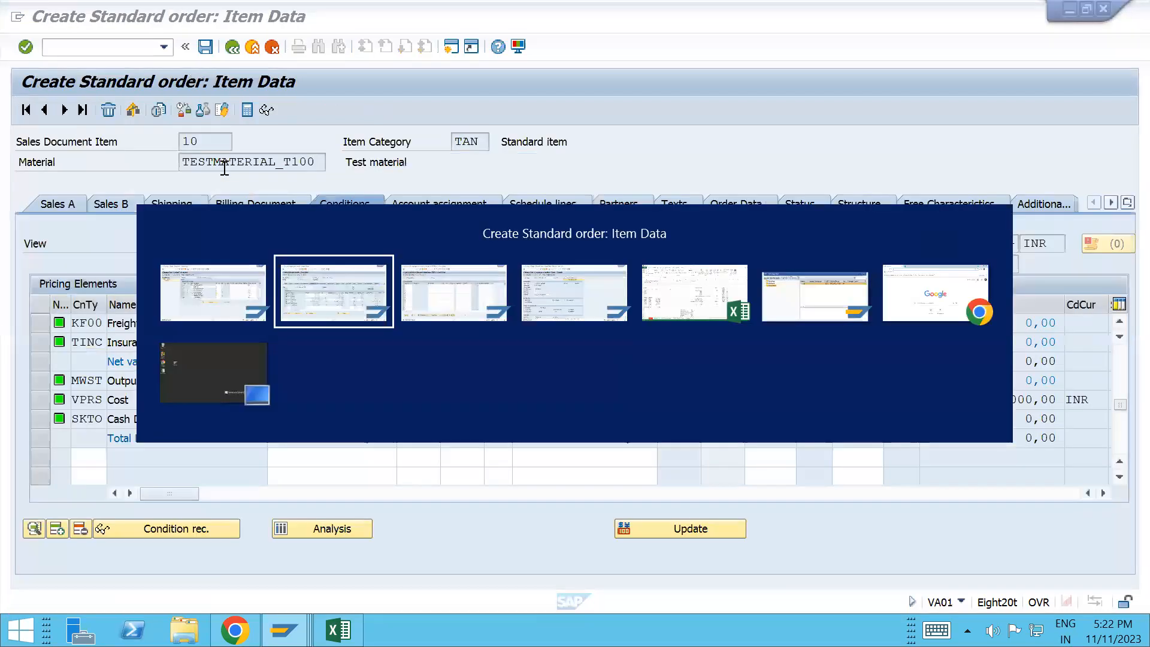
pyautogui.click(92, 54)
pyautogui.write('/')
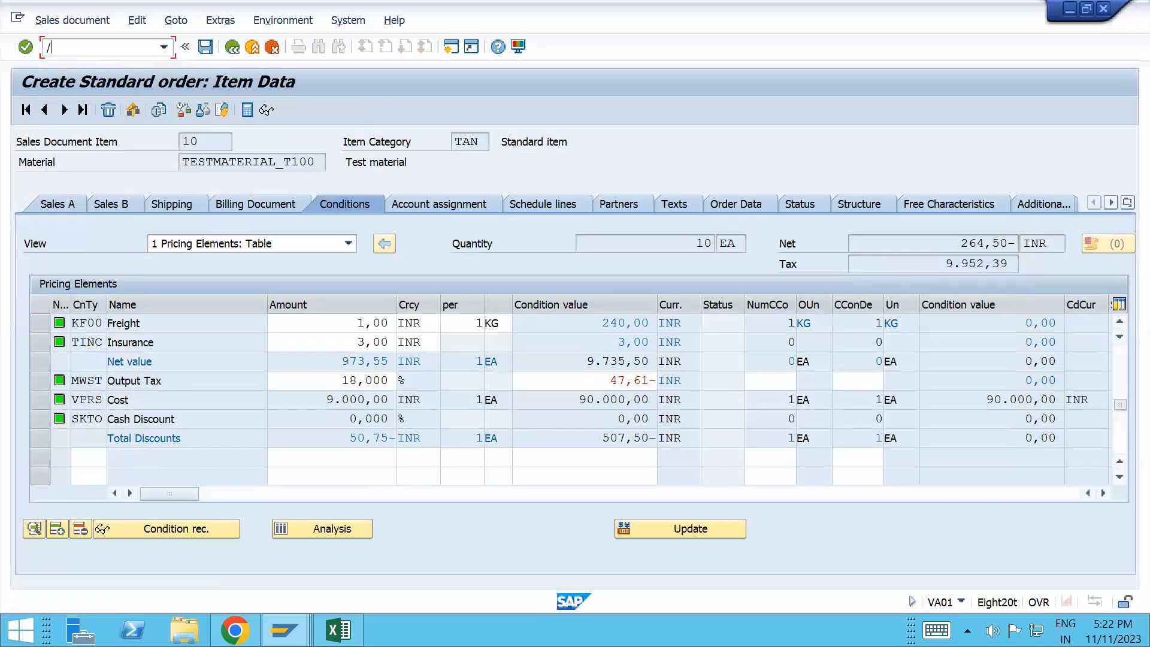
pyautogui.write('nva01')
pyautogui.press('Return')
pyautogui.press('Return')
pyautogui.press('Down')
pyautogui.press('Down')
pyautogui.press('Return')
# - Add material TESTMATERIAL_T100 to the order with quantity 10 and accept the delivery proposal in the availability control
pyautogui.press('Tab')
pyautogui.press('Tab')
pyautogui.press('Tab')
pyautogui.press('Tab')
pyautogui.press('Tab')
pyautogui.press('Tab')
pyautogui.press('Tab')
pyautogui.press('Tab')
pyautogui.press('Tab')
pyautogui.press('Tab')
pyautogui.press('Tab')
pyautogui.press('Tab')
pyautogui.press('Tab')
pyautogui.press('Tab')
pyautogui.press('Tab')
pyautogui.press('Tab')
pyautogui.press('Down')
pyautogui.press('Down')
pyautogui.press('Tab')
pyautogui.write('10')
pyautogui.press('Return')
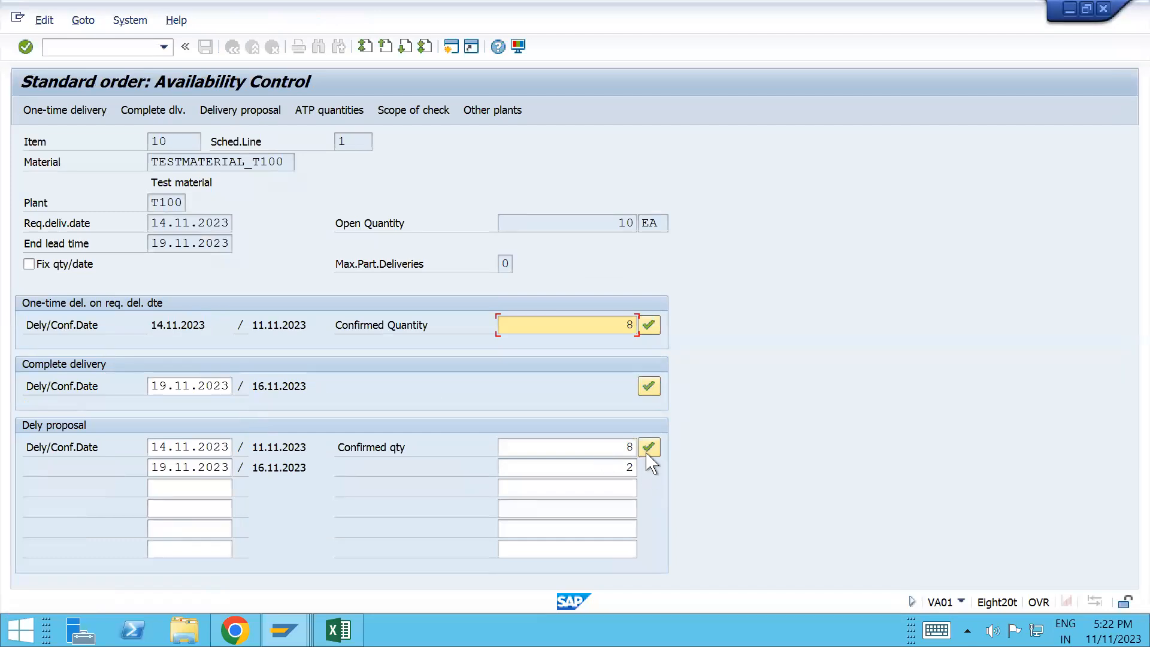
pyautogui.click(647, 452)
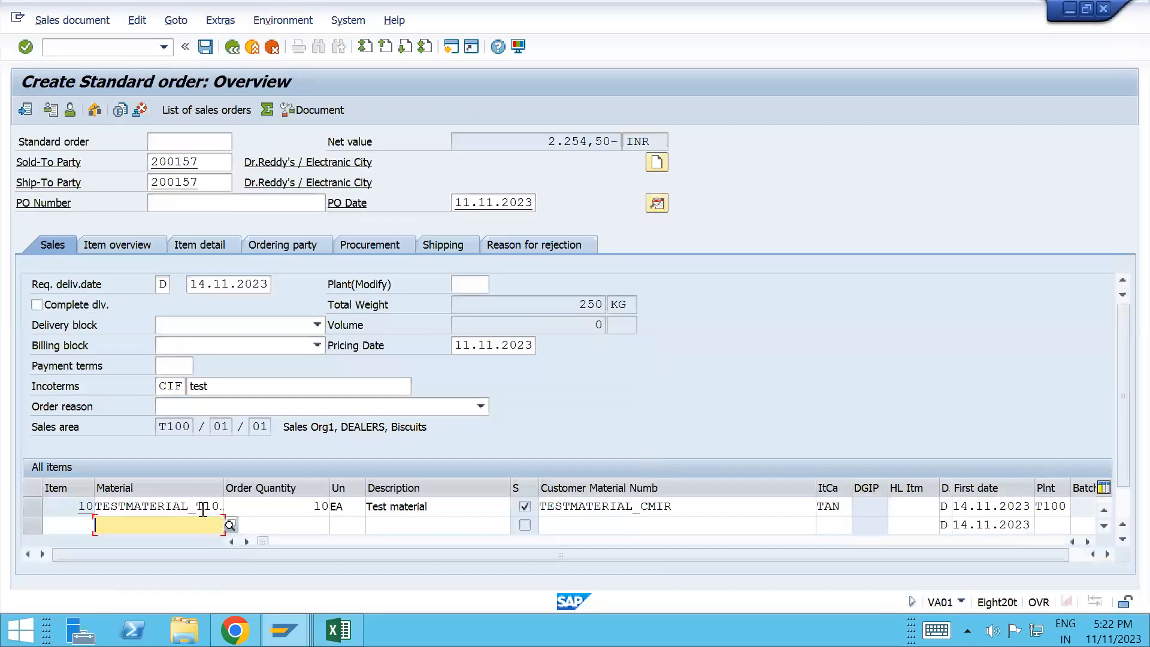
# - Check the TGR1 Customer Discount amount in item 10's pricing conditions
pyautogui.doubleClick(207, 507)
pyautogui.click(359, 207)
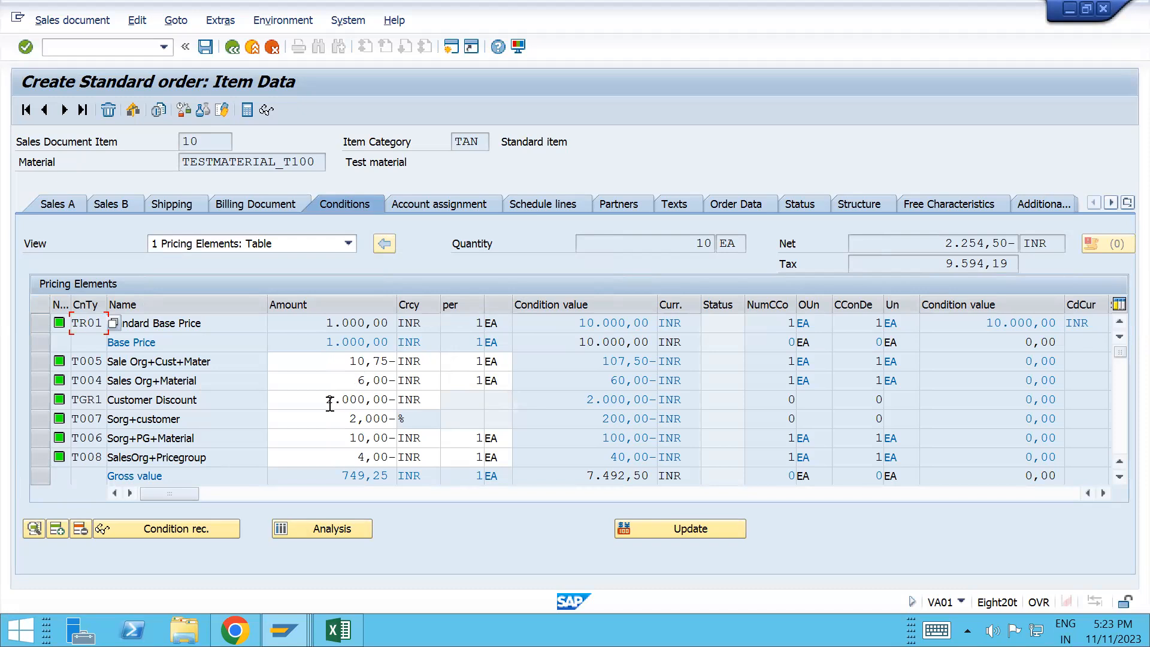
pyautogui.moveTo(327, 405); pyautogui.dragTo(397, 409)
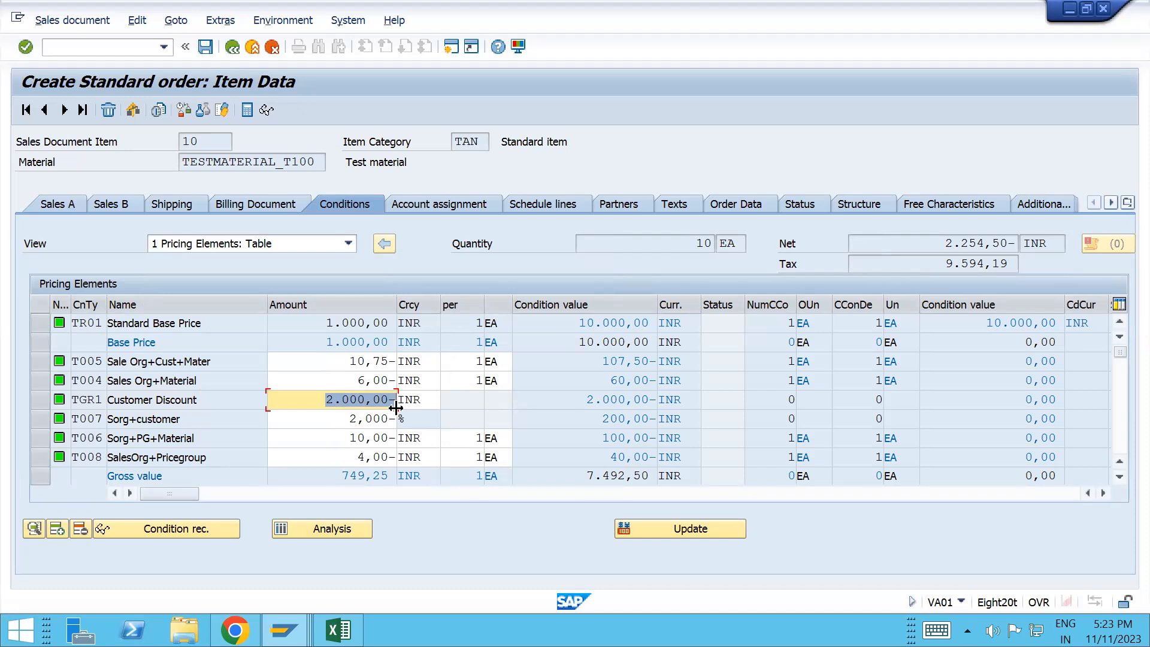
# - Reduce item 10's order quantity to 1 and compare its TGR1 Customer Discount line with the pricing procedure's control steps
pyautogui.click(232, 47)
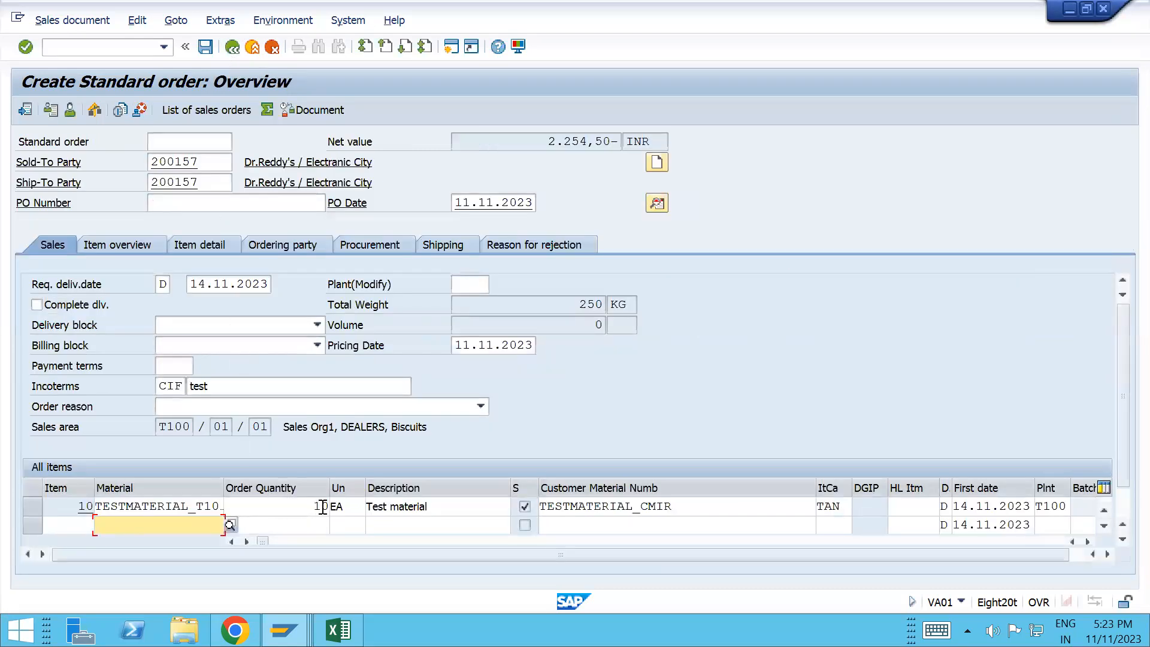
pyautogui.click(322, 507)
pyautogui.press('Delete')
pyautogui.press('Return')
pyautogui.doubleClick(192, 506)
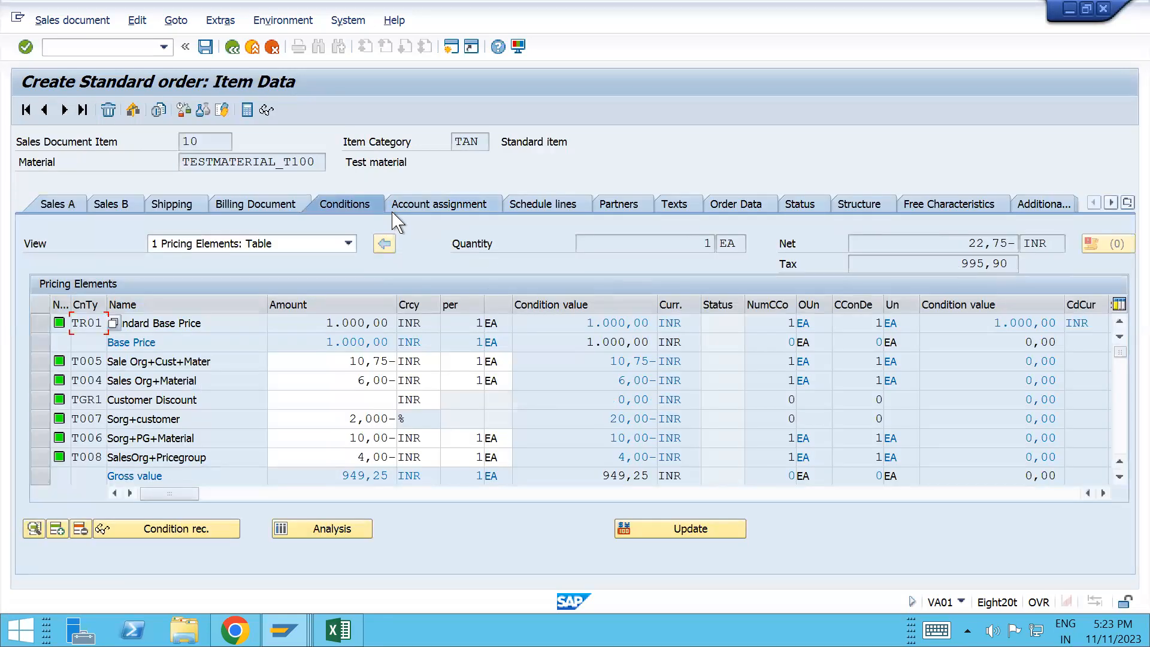
pyautogui.click(364, 406)
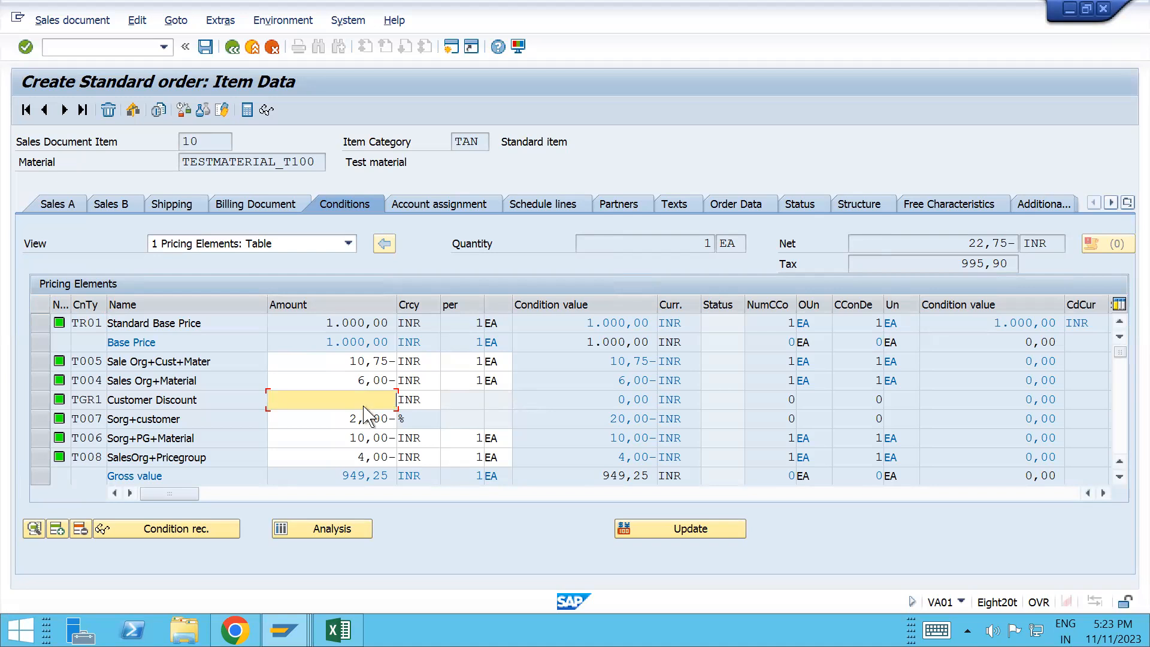
pyautogui.hotkey('alt', 'Tab')
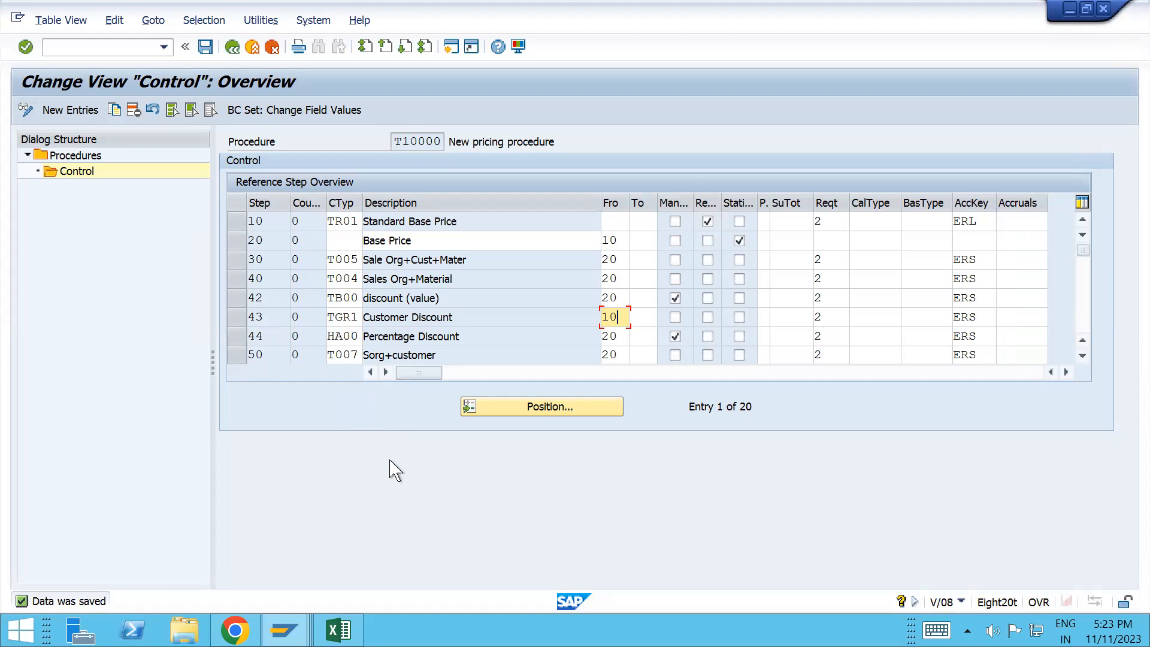
pyautogui.hotkey('alt', 'Tab')
# - Return to the order overview, raise item 10's order quantity to 10 and accept the delivery proposal
pyautogui.click(232, 48)
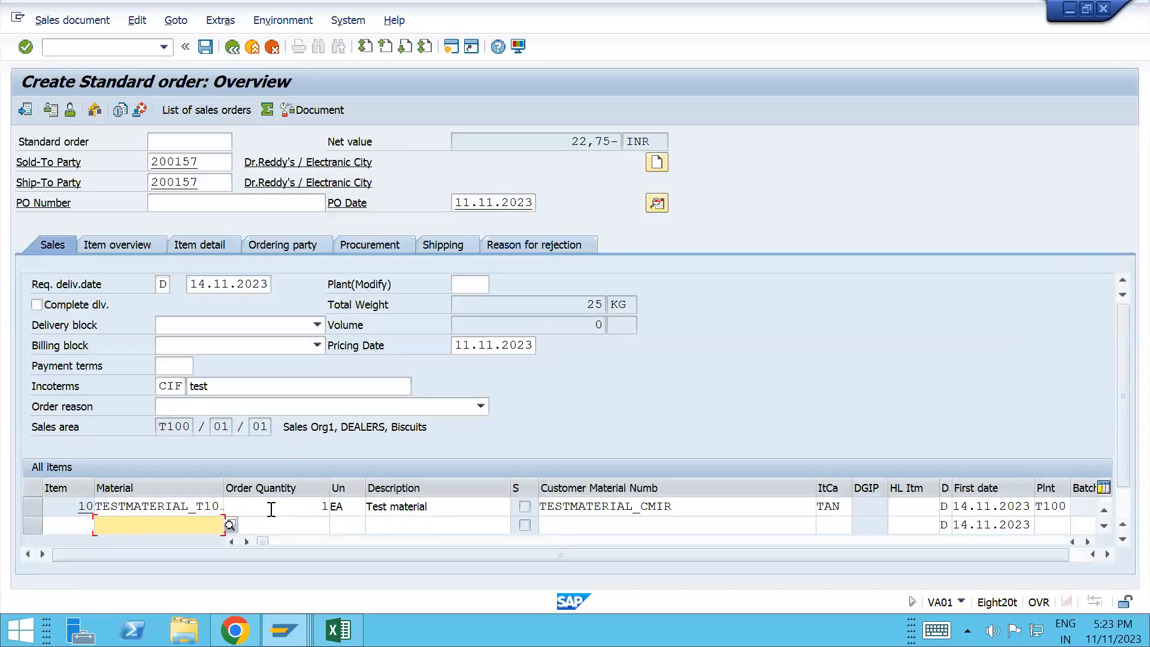
pyautogui.click(324, 510)
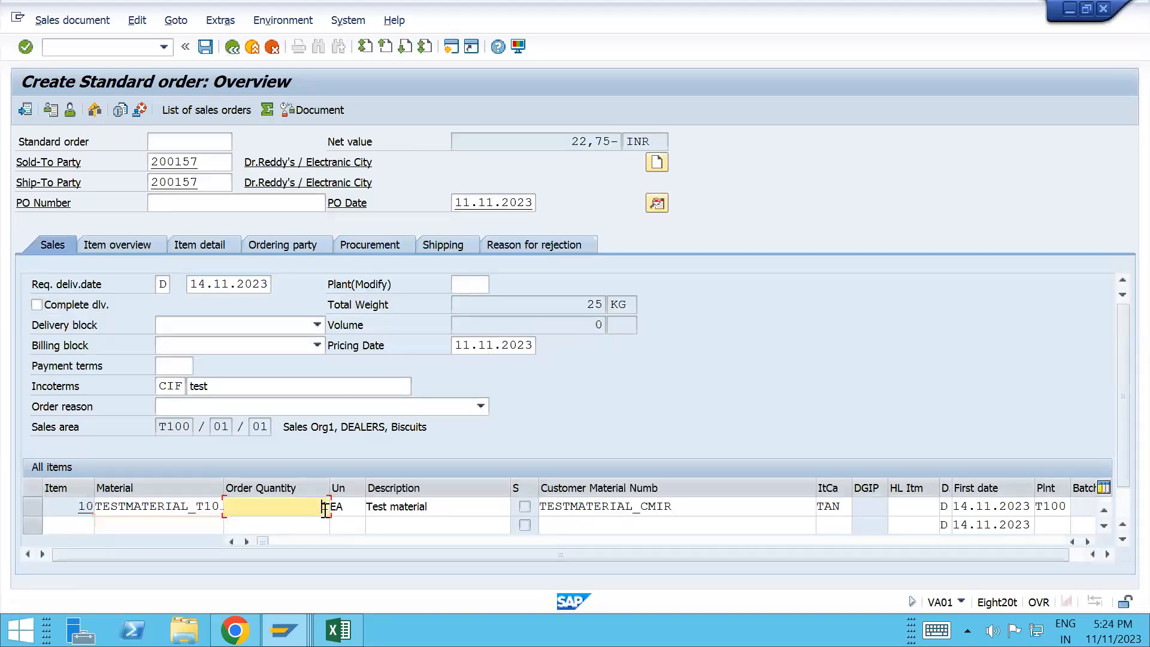
pyautogui.write('10')
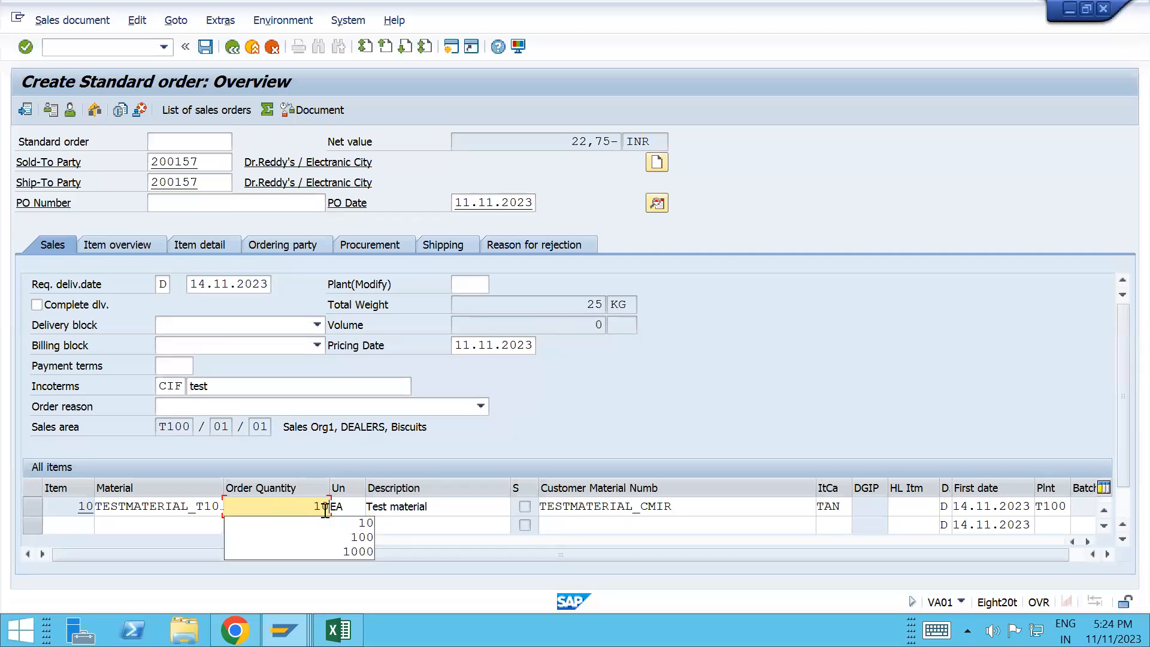
pyautogui.press('Return')
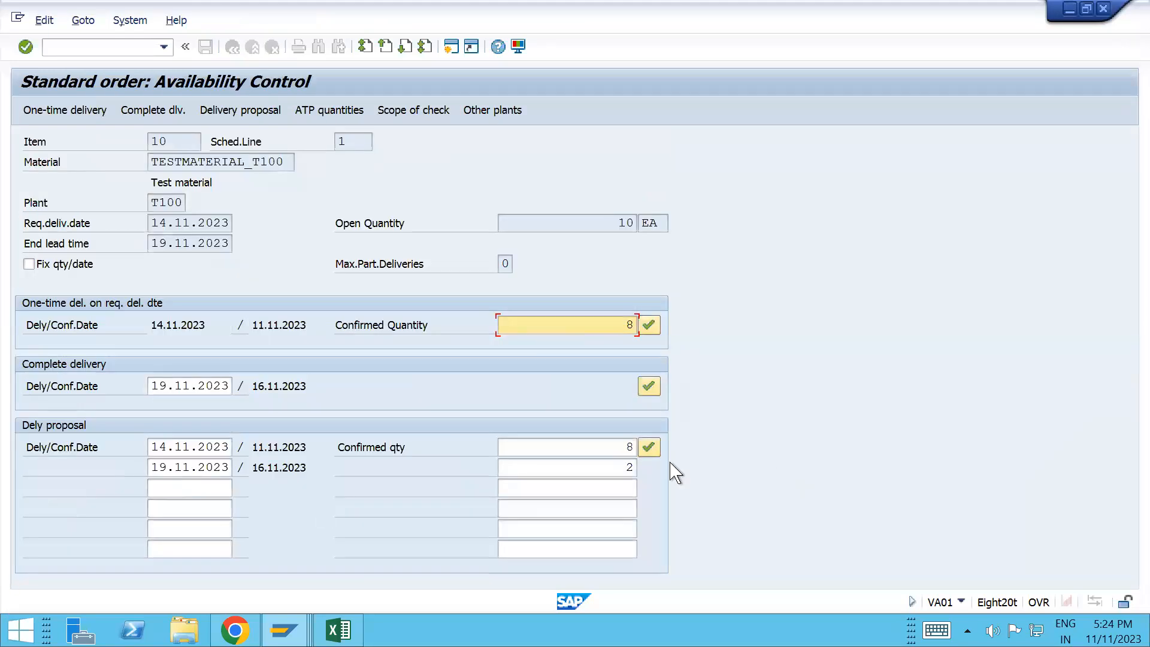
pyautogui.click(648, 448)
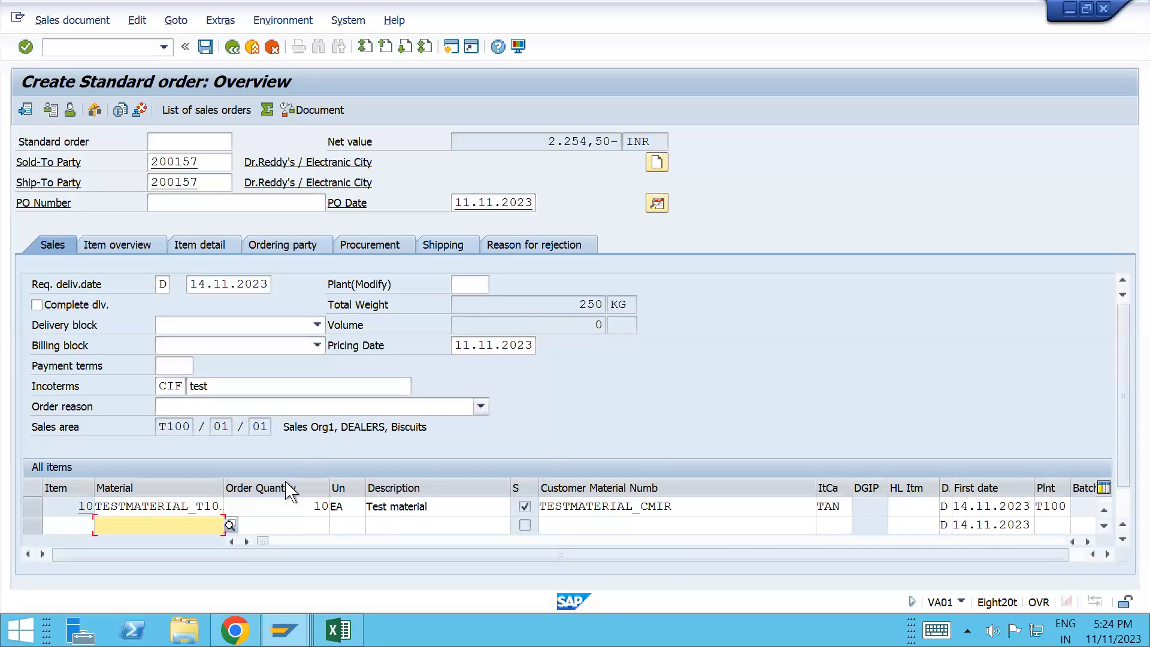
# - Examine the net value, tax and TGR1 Customer Discount amount in item 10's pricing conditions
pyautogui.doubleClick(281, 506)
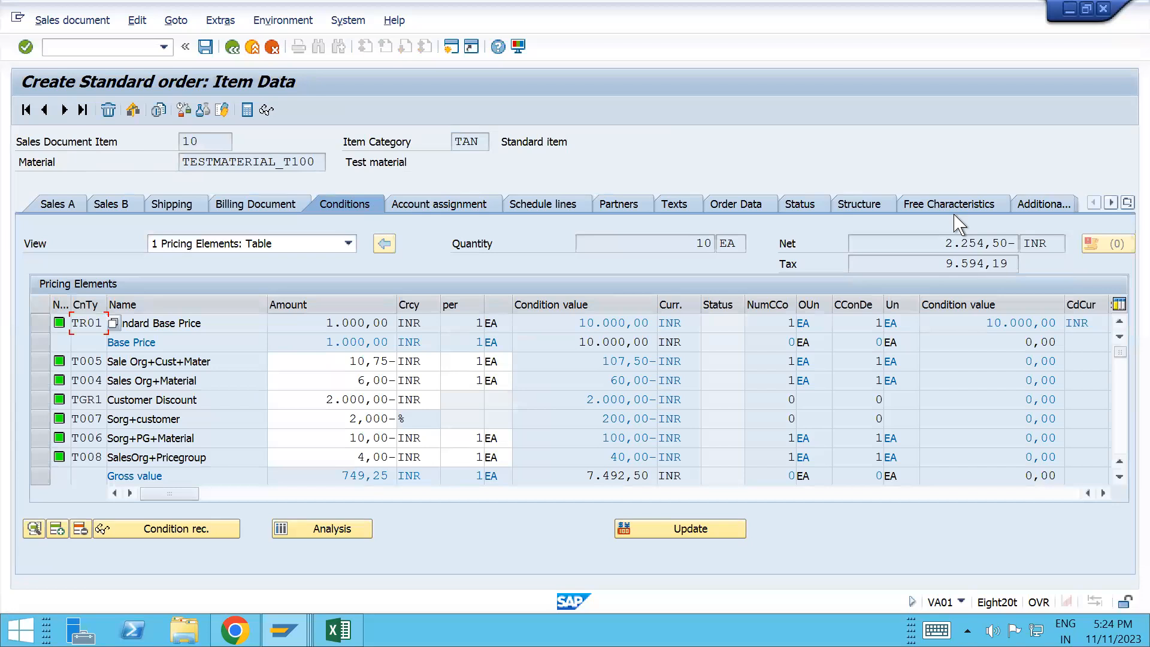
pyautogui.moveTo(943, 246); pyautogui.dragTo(1020, 247)
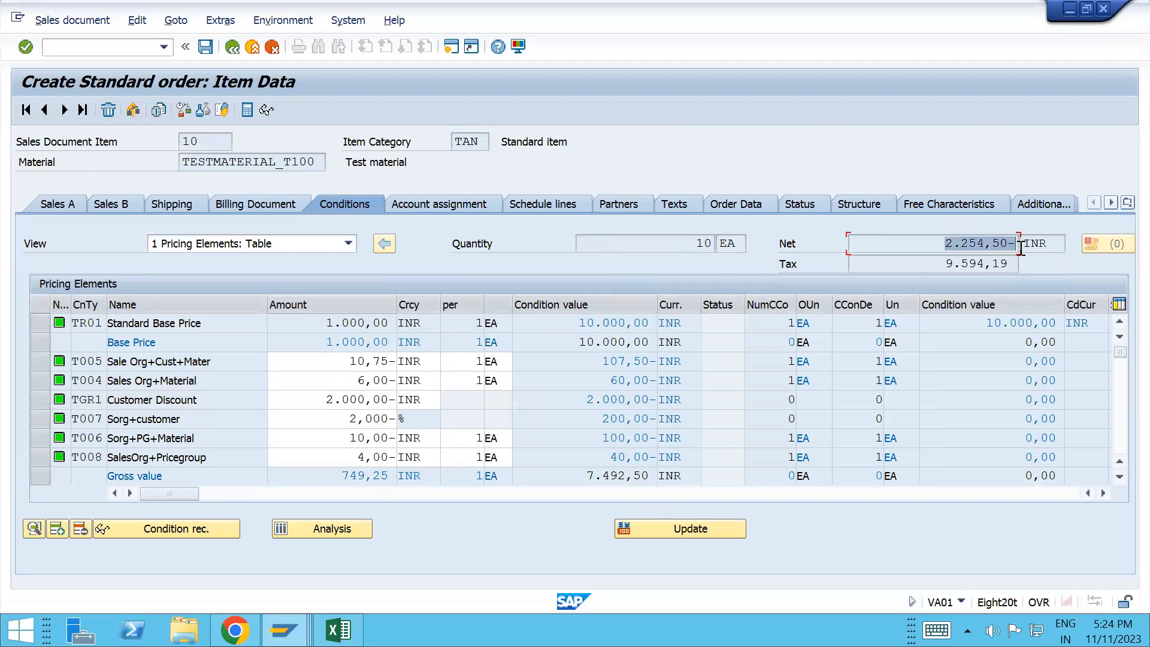
pyautogui.click(987, 268)
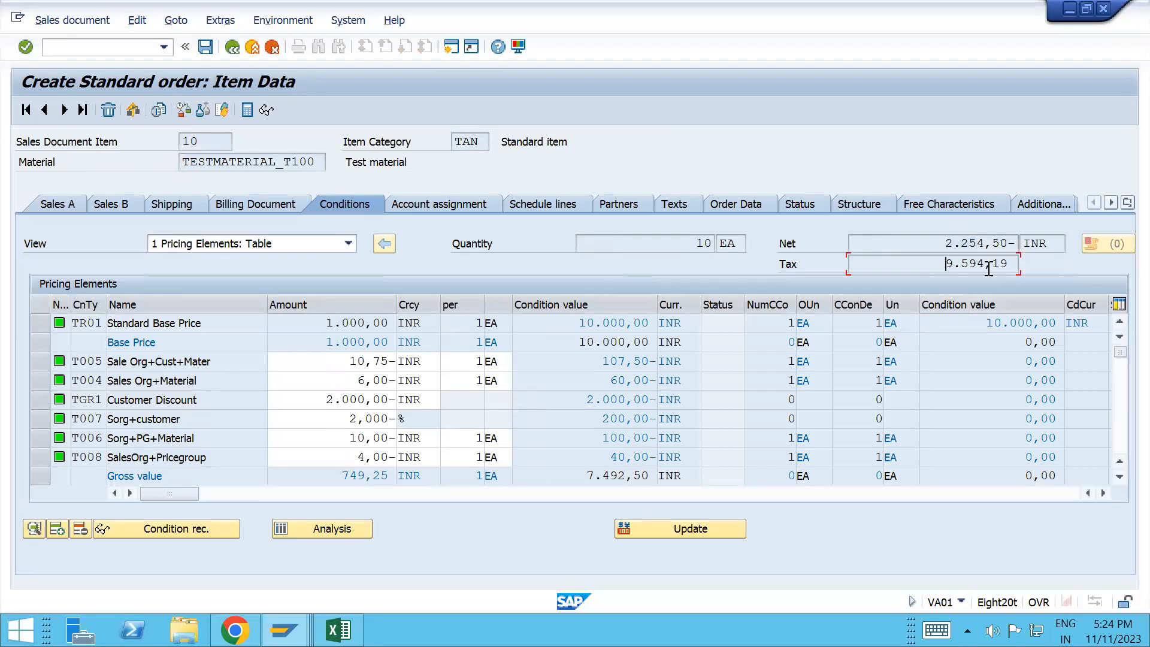
pyautogui.moveTo(945, 264); pyautogui.dragTo(1011, 267)
pyautogui.moveTo(1121, 350)
pyautogui.mouseDown()
pyautogui.moveTo(1122, 370)
pyautogui.moveTo(1122, 356)
pyautogui.mouseUp()
pyautogui.moveTo(318, 400); pyautogui.dragTo(394, 406)
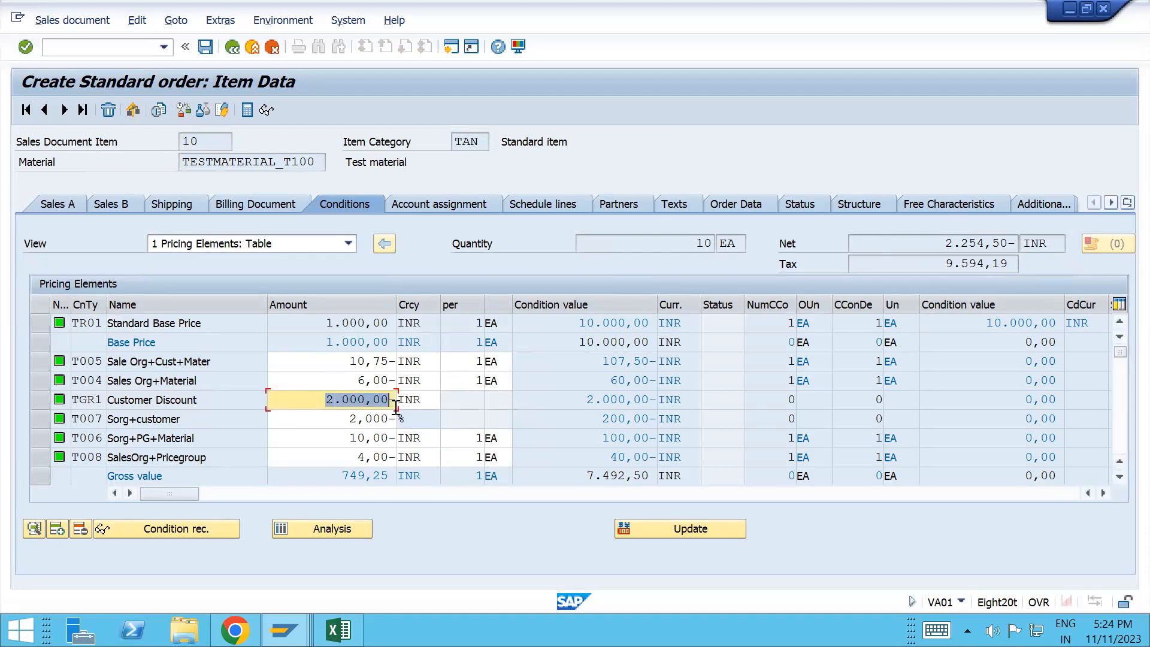
# - Display the TGR1 condition details, examine the condition value, scale base value and scale type options, and return to the item conditions
pyautogui.click(41, 400)
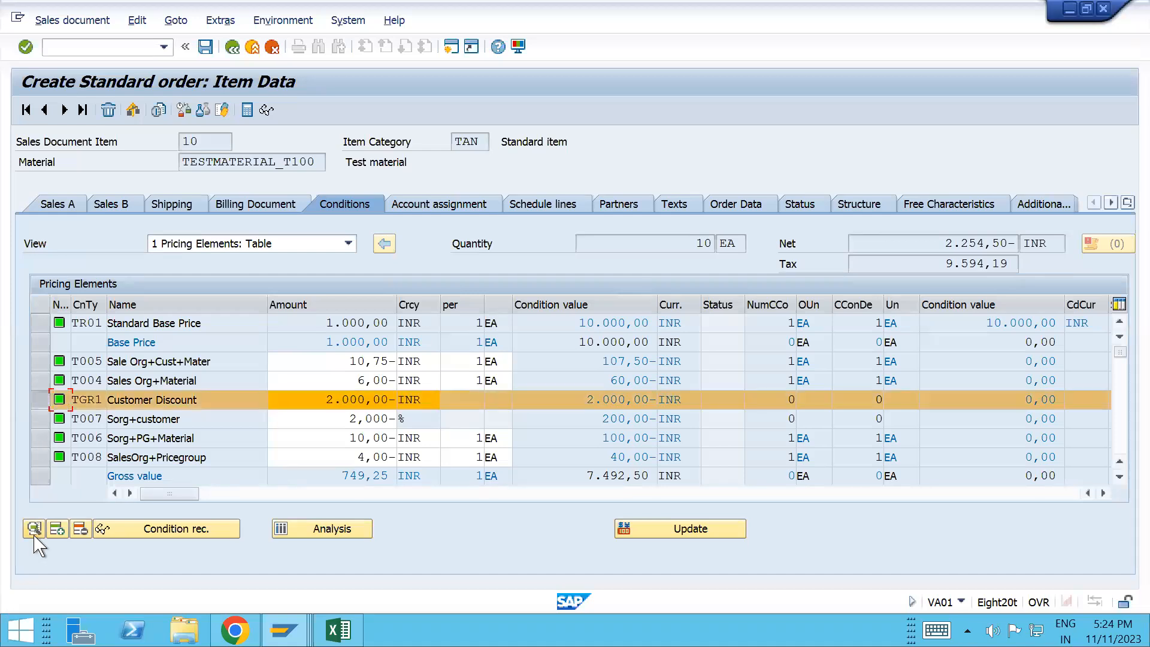
pyautogui.click(34, 529)
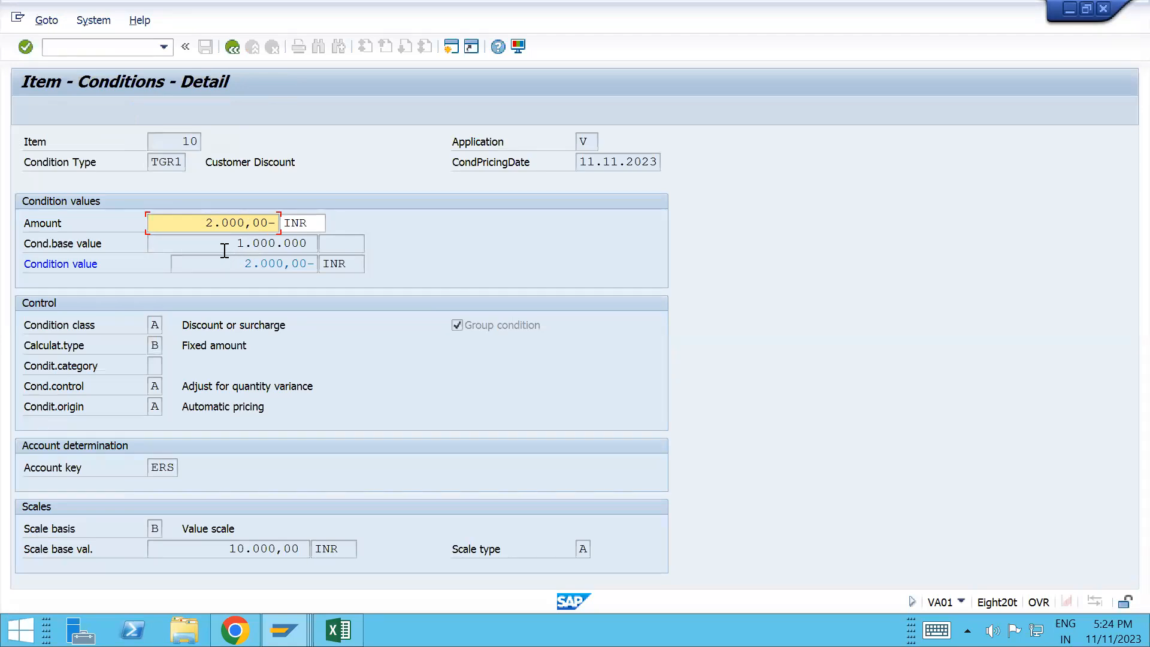
pyautogui.moveTo(232, 247); pyautogui.dragTo(316, 272)
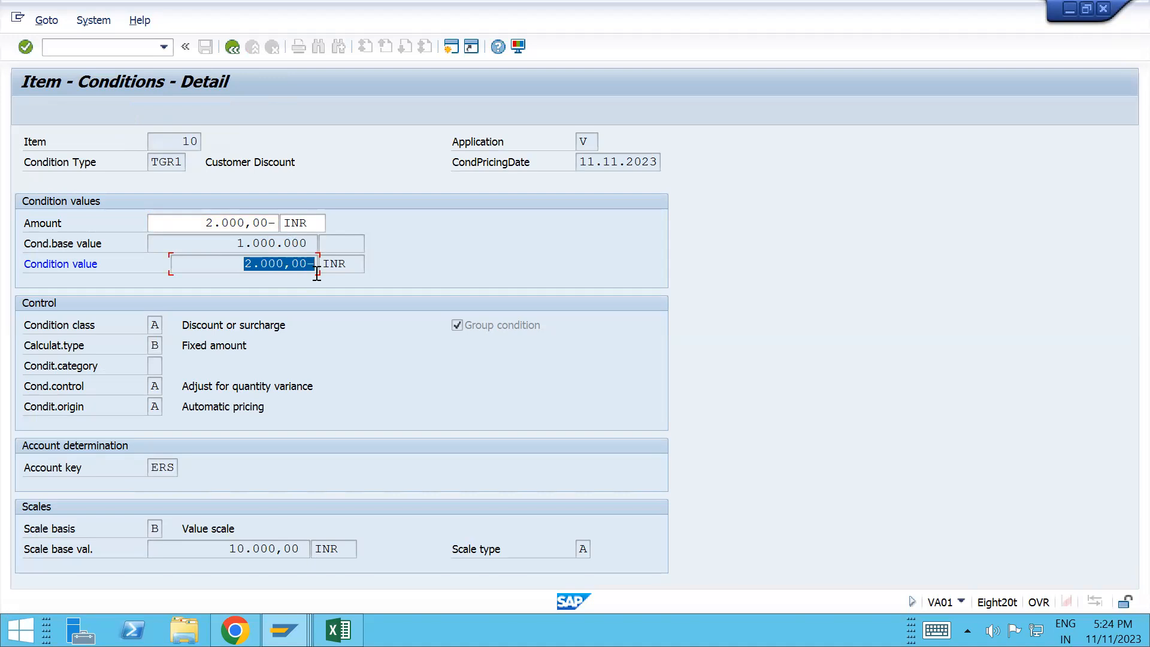
pyautogui.moveTo(229, 548); pyautogui.dragTo(307, 549)
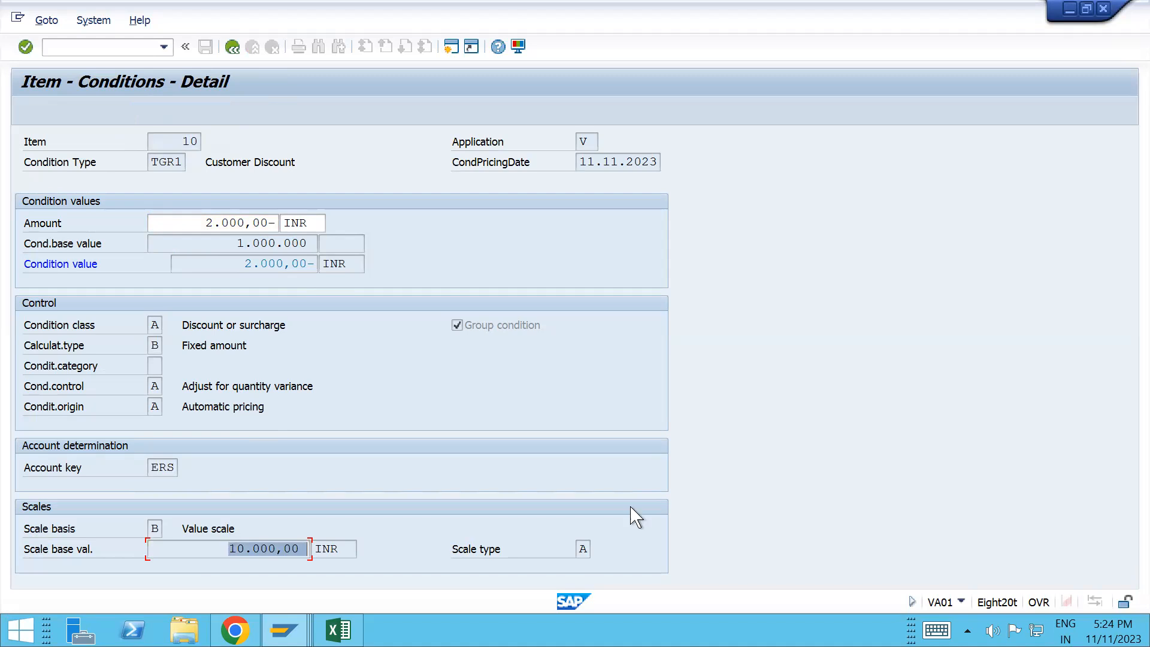
pyautogui.press('Tab')
pyautogui.press('F4')
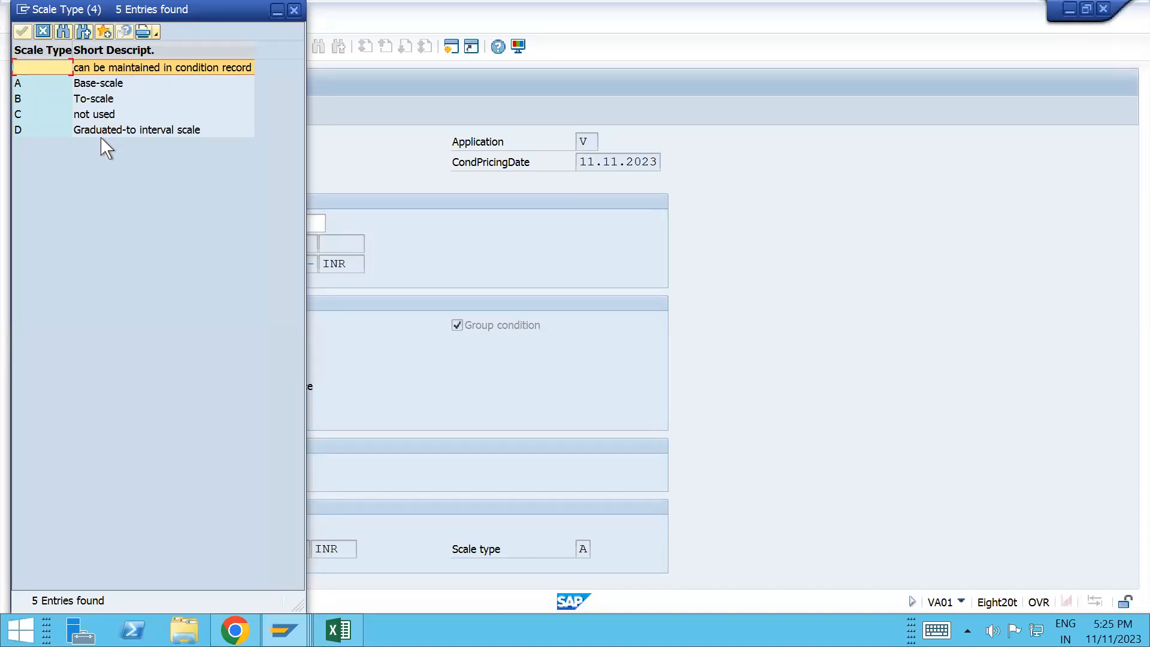
pyautogui.click(294, 10)
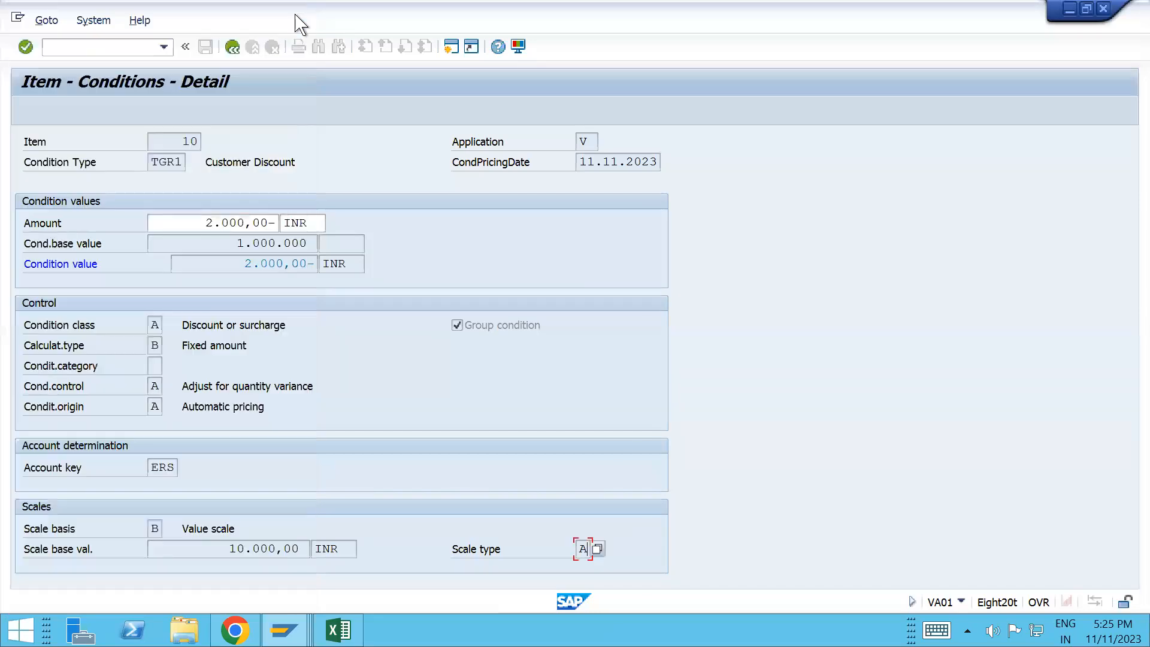
pyautogui.click(233, 47)
# - Switch to the TGR1 condition type details in V/06 and examine the available scale basis options
pyautogui.hotkey('alt', 'Tab')
pyautogui.hotkey('alt', 'Tab')
pyautogui.hotkey('alt', 'Tab')
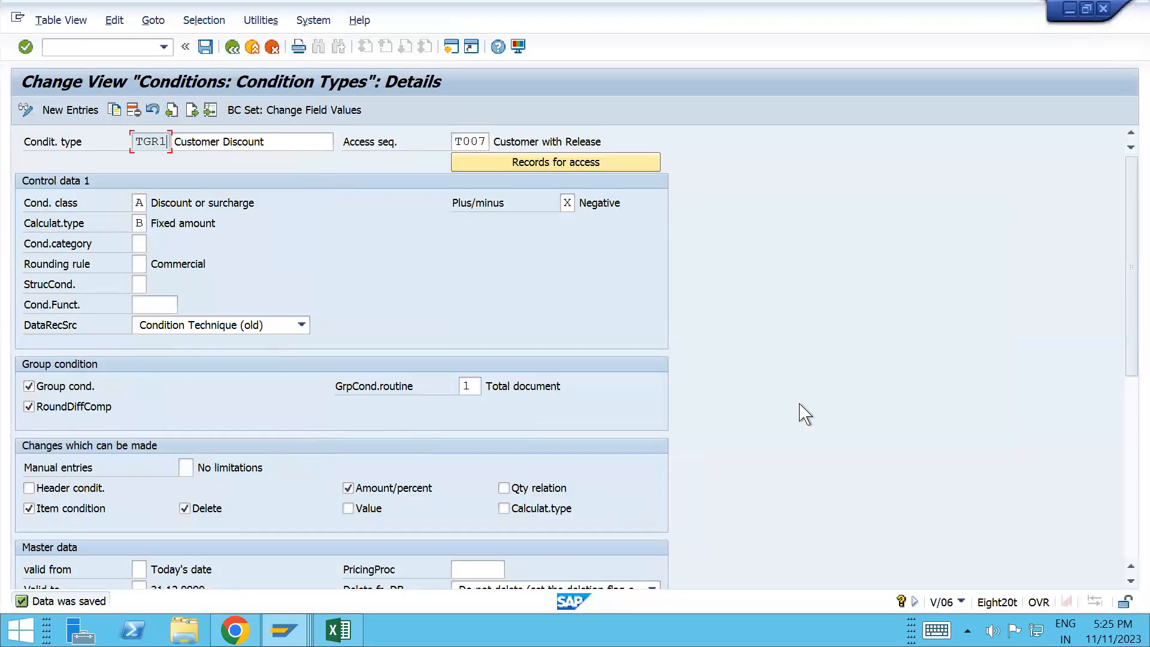
pyautogui.moveTo(1126, 252); pyautogui.dragTo(1131, 367)
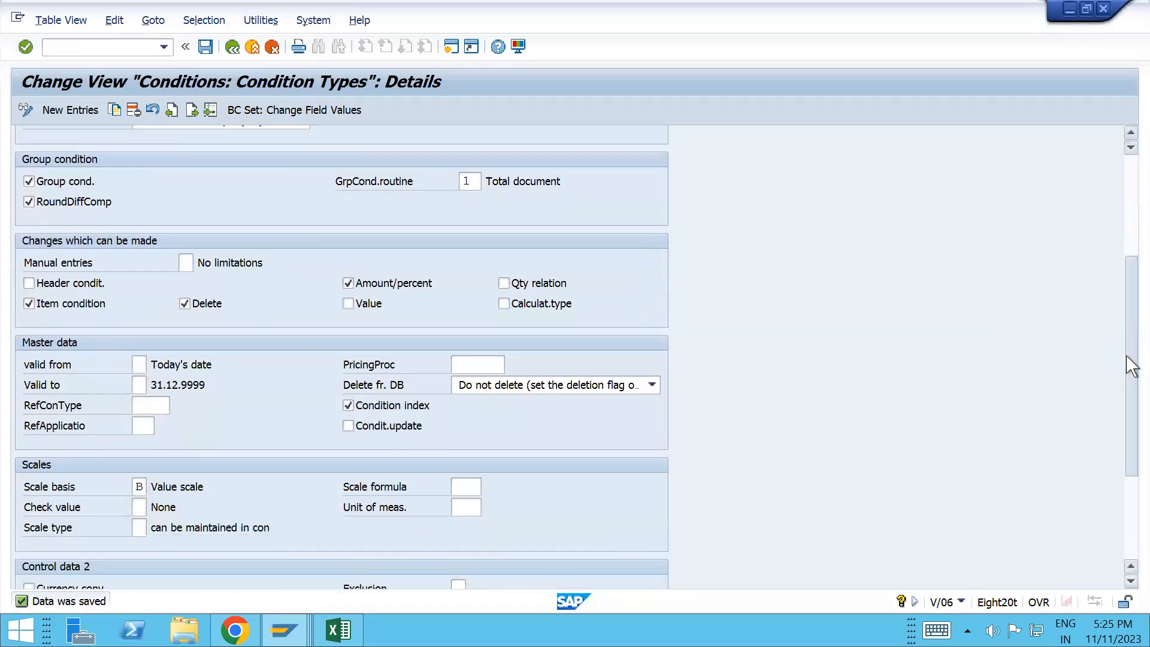
pyautogui.click(143, 473)
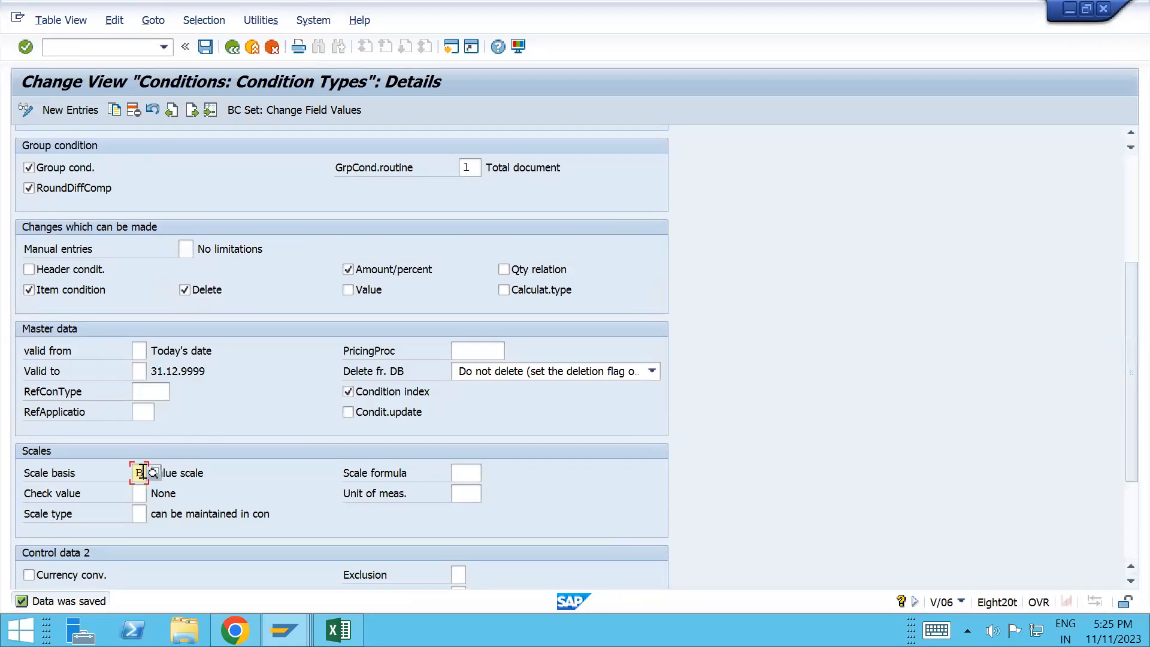
pyautogui.press('F4')
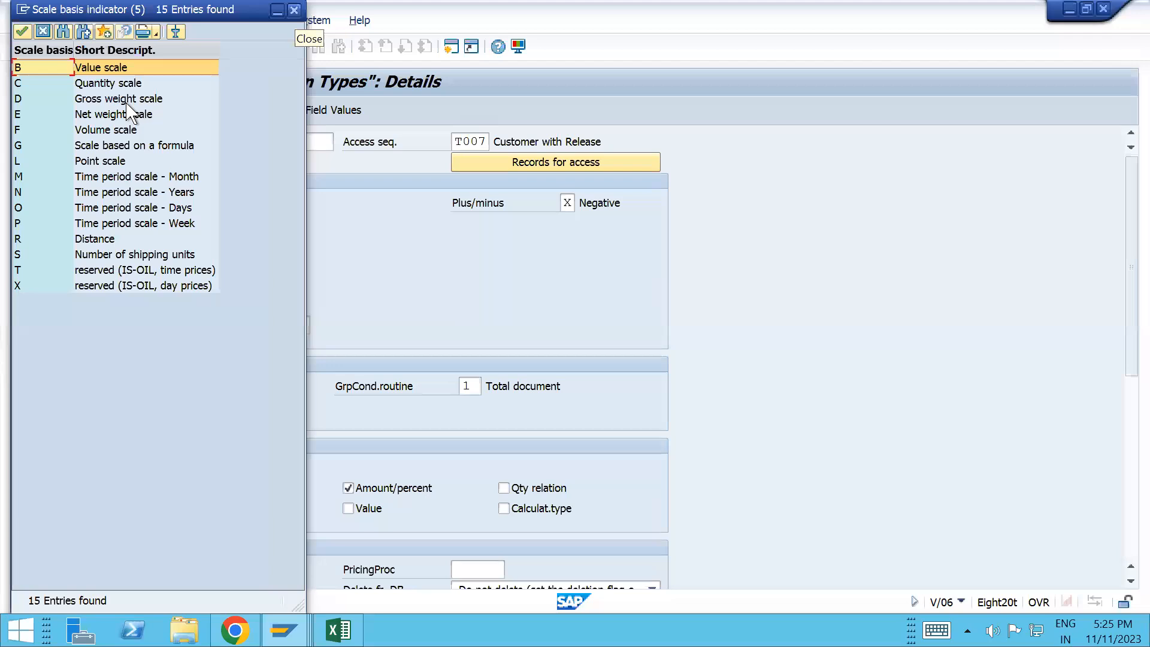
pyautogui.click(294, 10)
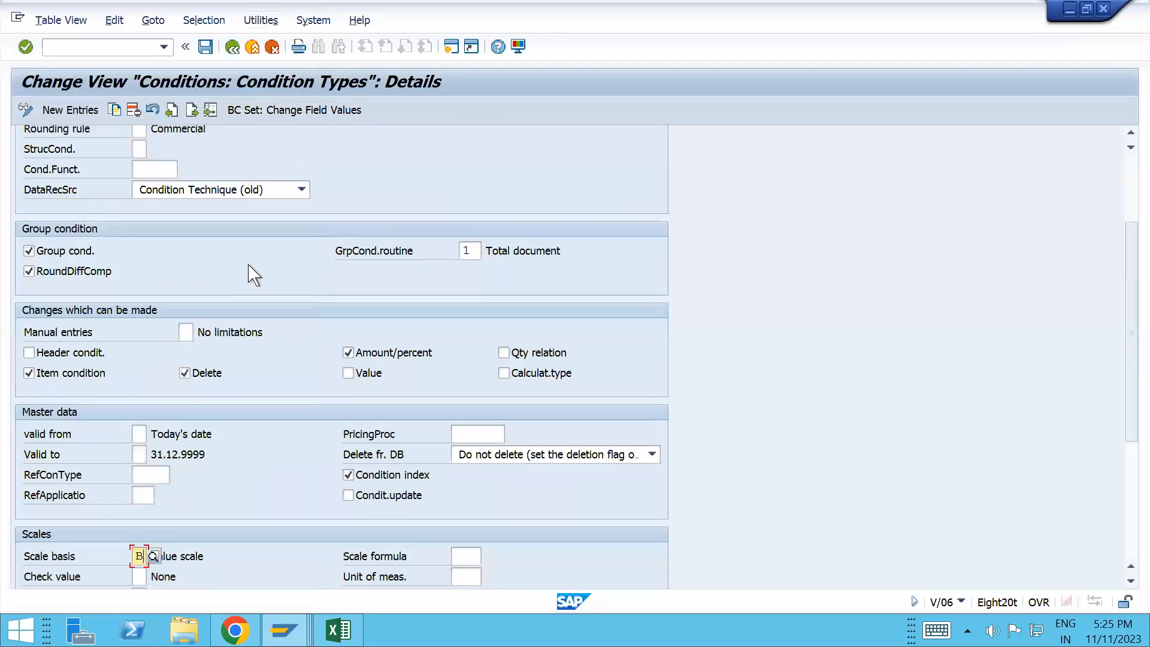
pyautogui.press('F10')
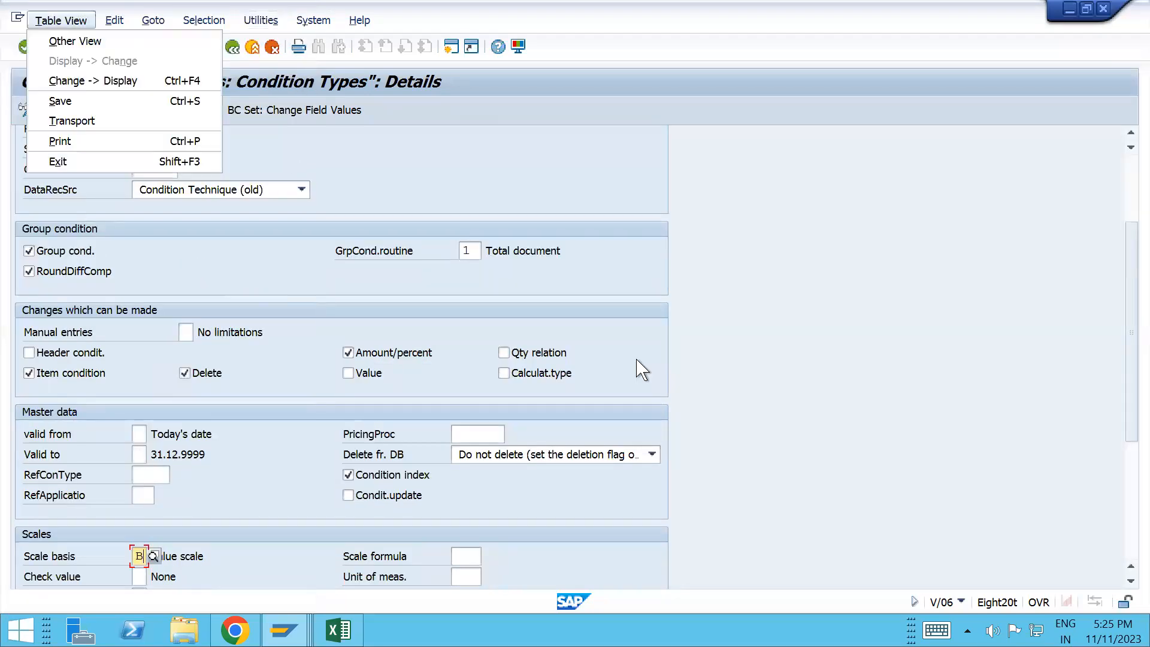
# - Examine the control data, group condition, master data and scale settings of condition type TGR1
pyautogui.moveTo(1132, 342); pyautogui.dragTo(1126, 449)
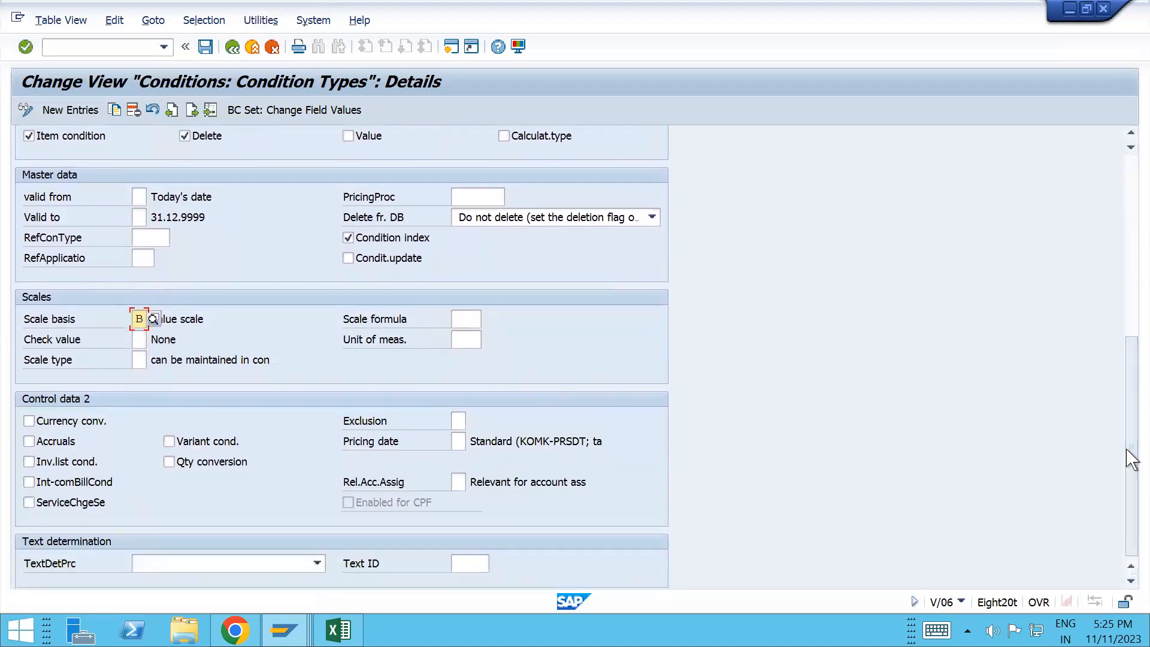
pyautogui.moveTo(1126, 487); pyautogui.dragTo(1125, 282)
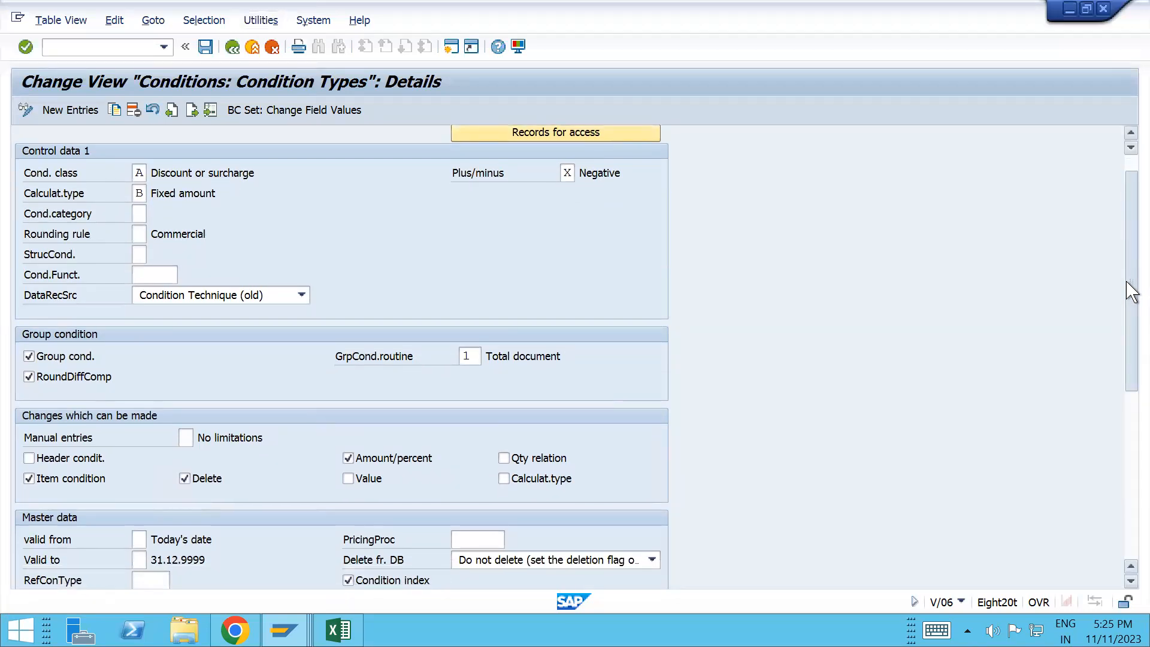
pyautogui.moveTo(1126, 281); pyautogui.dragTo(1126, 310)
pyautogui.moveTo(1124, 245); pyautogui.dragTo(1106, 399)
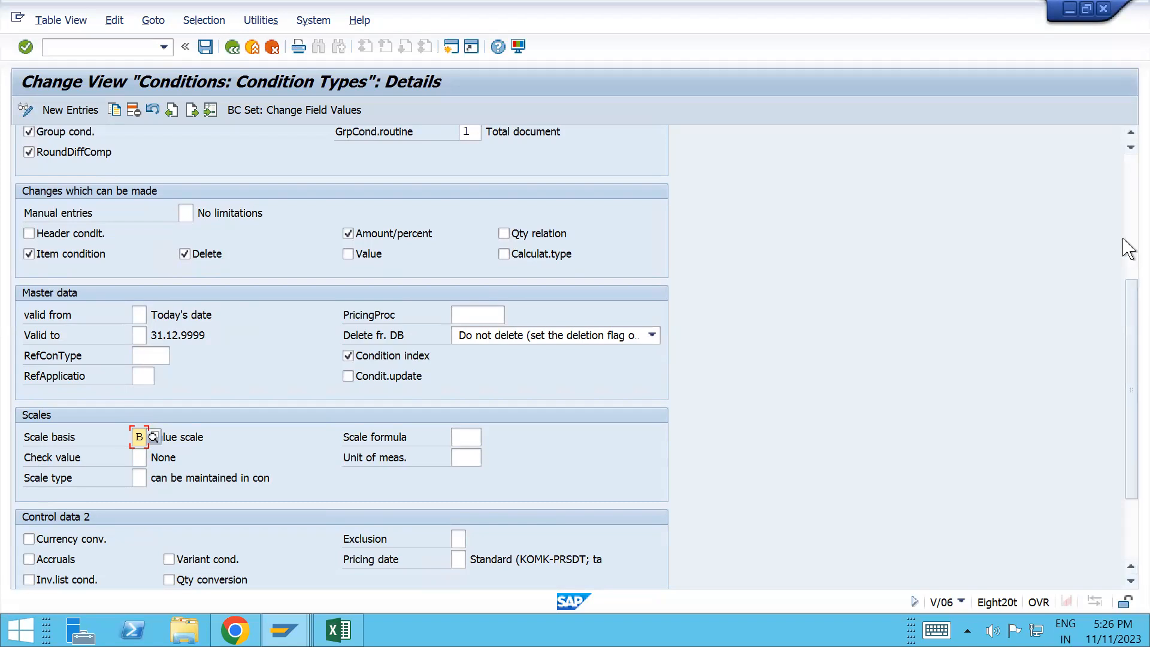
pyautogui.click(1127, 217)
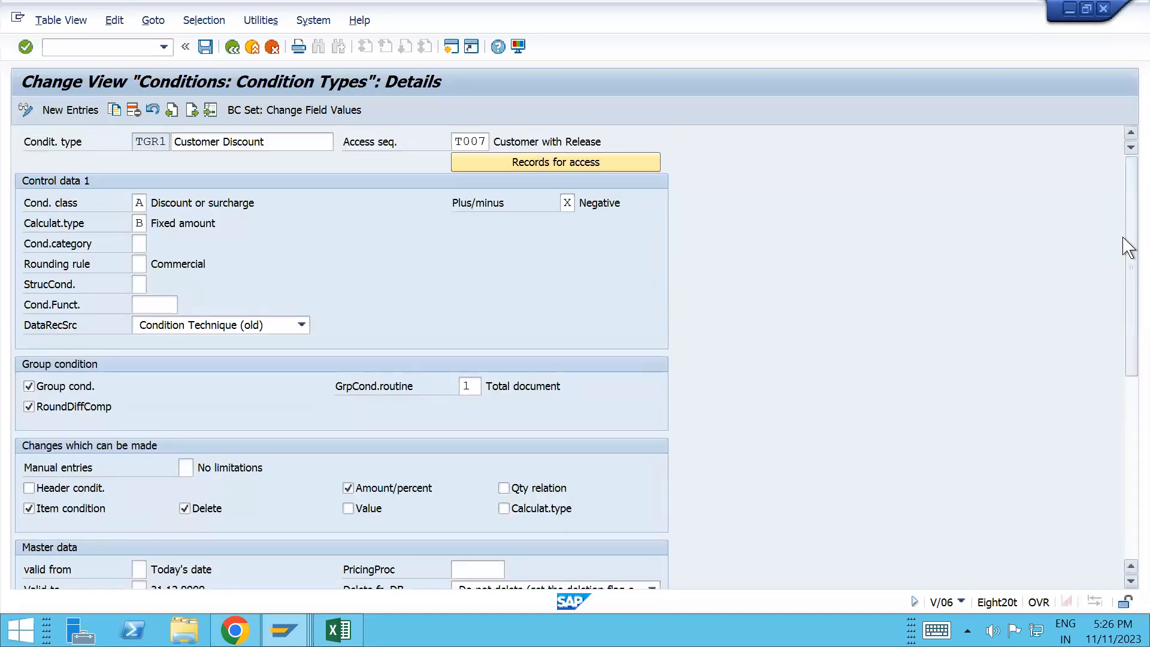
pyautogui.moveTo(1126, 261); pyautogui.dragTo(1126, 314)
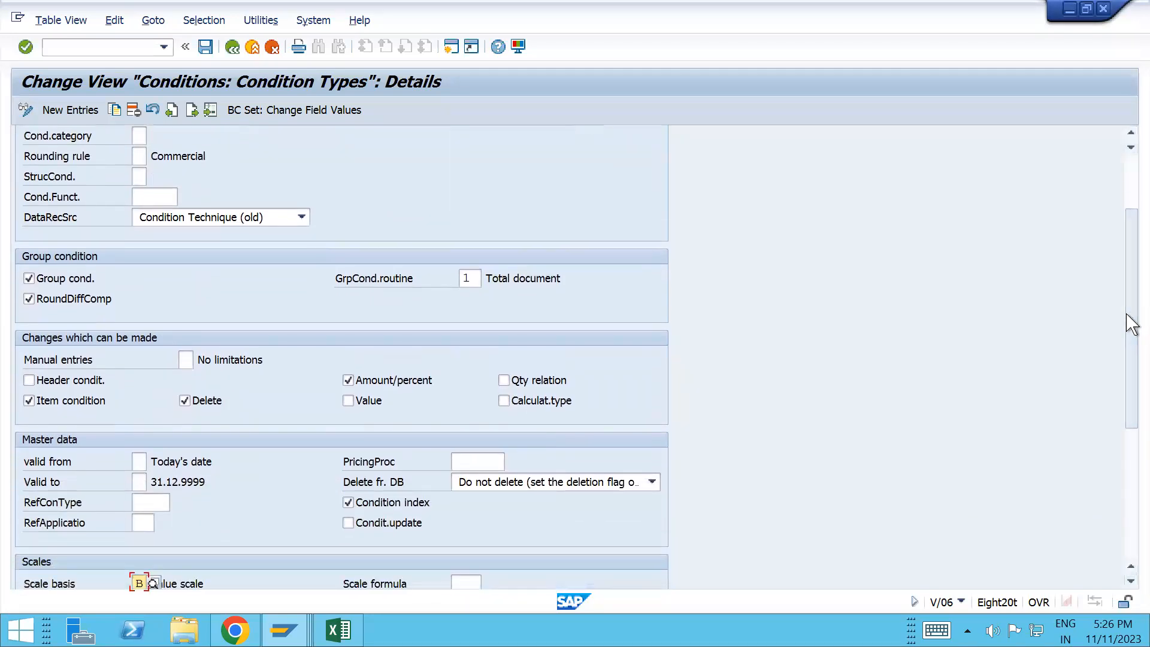
# - Switch to the VA01 order and update item 10's conditions with pricing type B, Carry out new pricing
pyautogui.hotkey('alt', 'Tab')
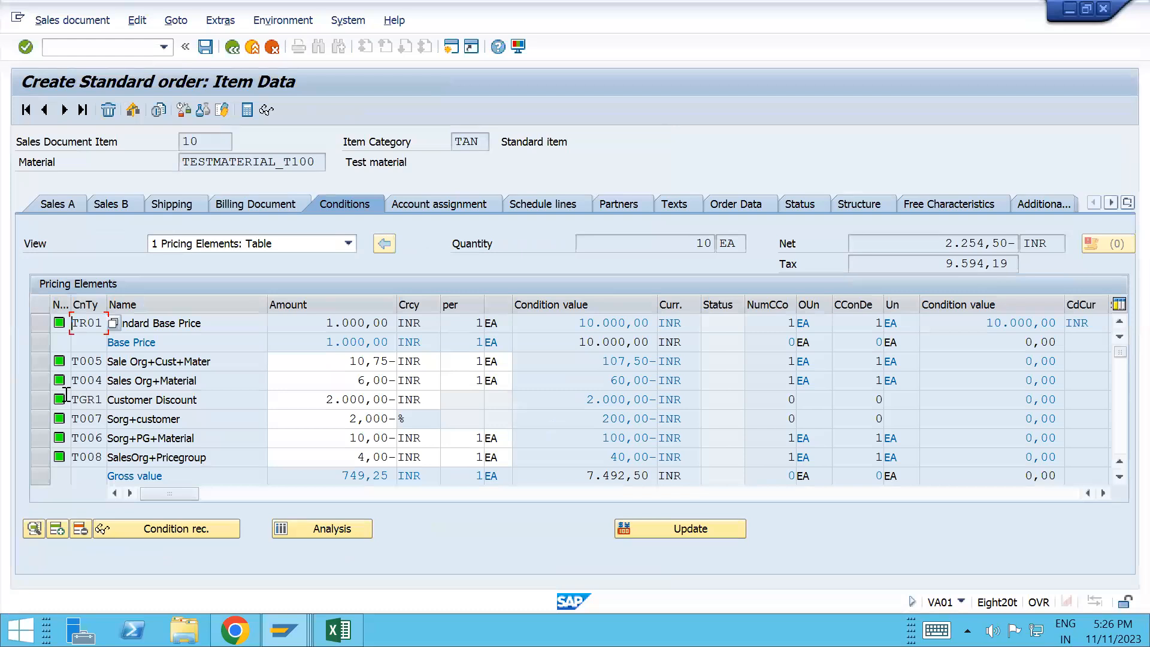
pyautogui.click(49, 403)
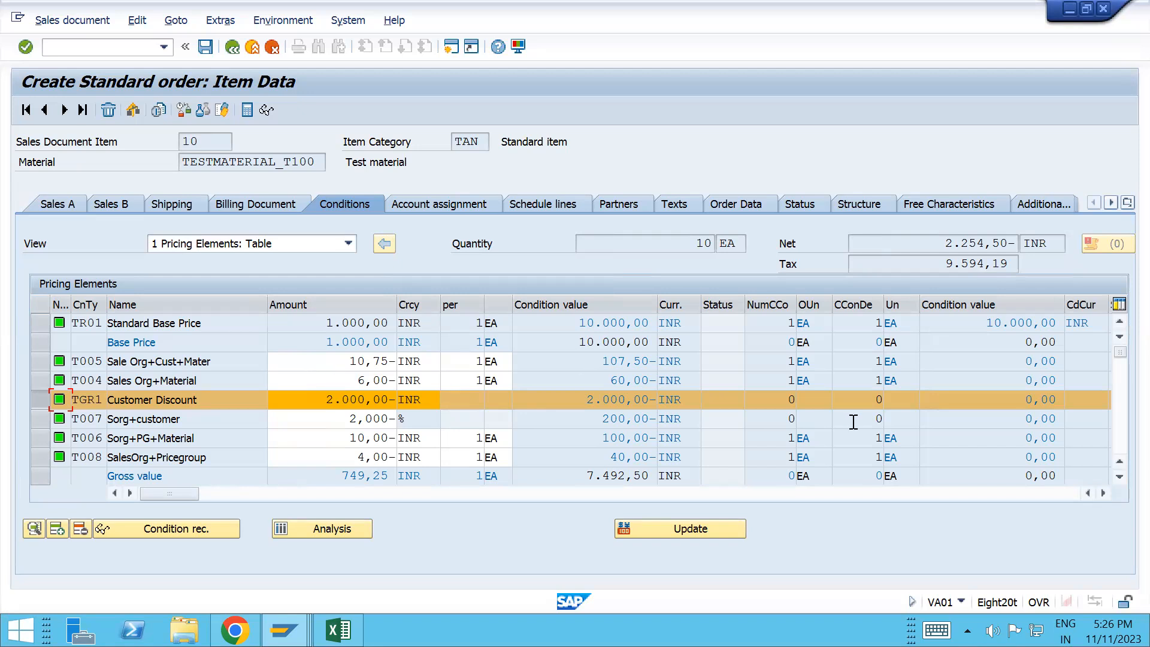
pyautogui.click(689, 526)
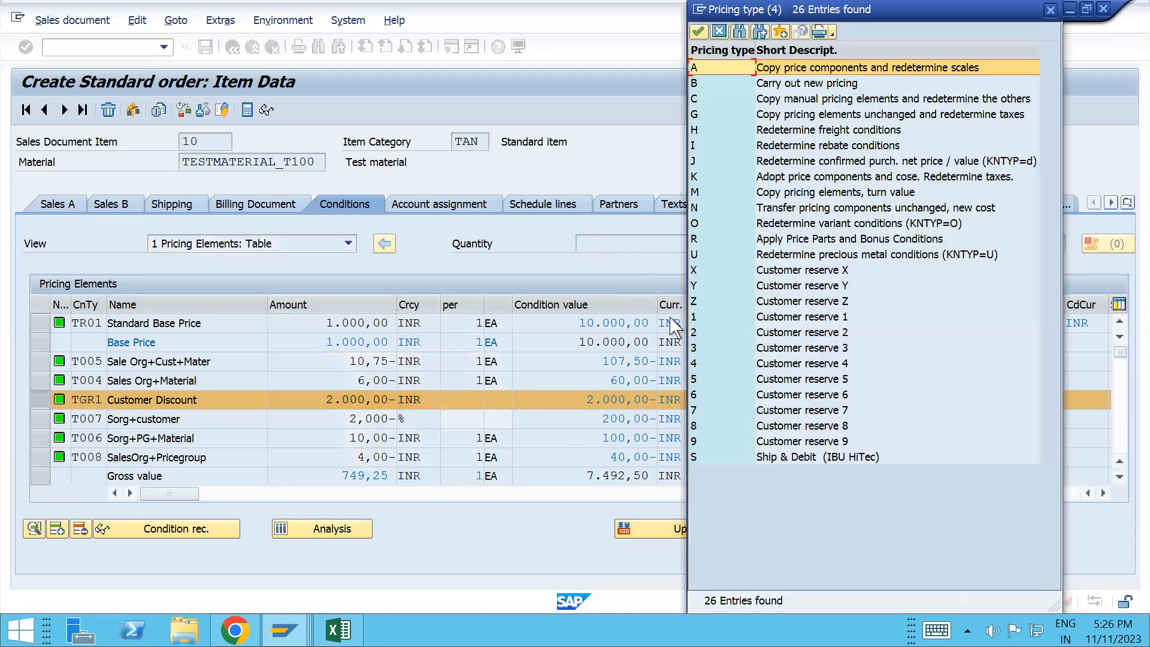
pyautogui.doubleClick(739, 83)
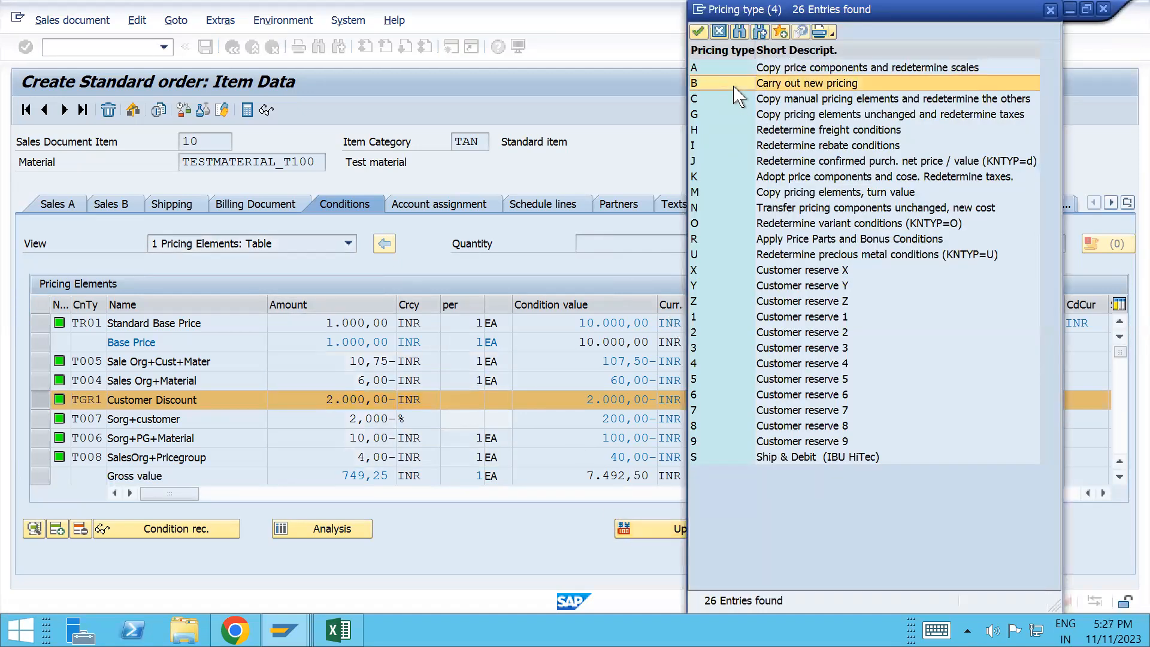
# - Examine the gross value and net value subtotals in item 10's pricing elements
pyautogui.click(1119, 477)
pyautogui.click(1119, 477)
pyautogui.click(1119, 477)
pyautogui.click(1119, 477)
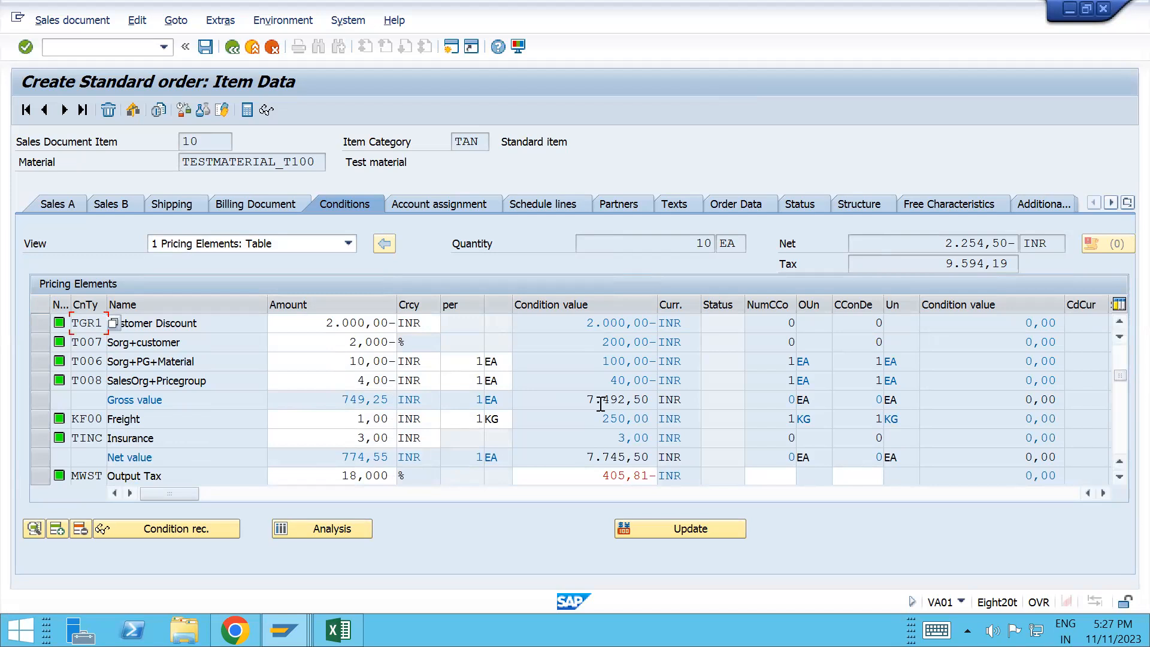
pyautogui.moveTo(585, 400); pyautogui.dragTo(659, 410)
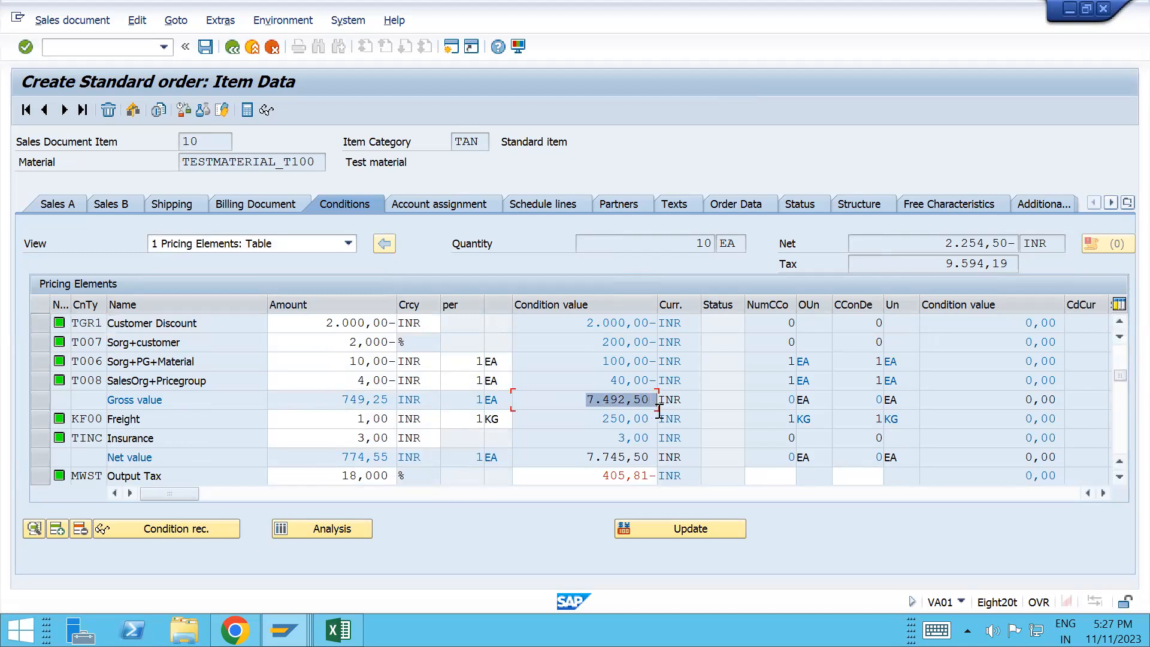
pyautogui.click(590, 458)
pyautogui.moveTo(589, 458); pyautogui.dragTo(650, 462)
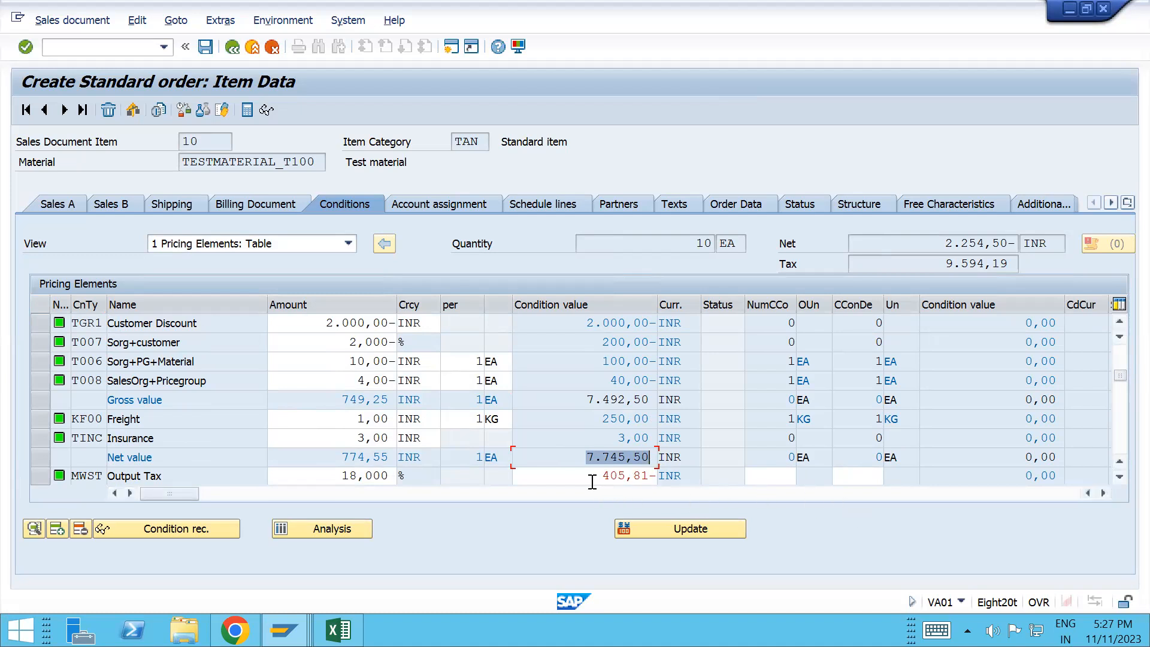
# - Examine the MWST Output Tax condition value and the statistical flags of the neighbouring pricing elements
pyautogui.click(1119, 476)
pyautogui.click(1119, 476)
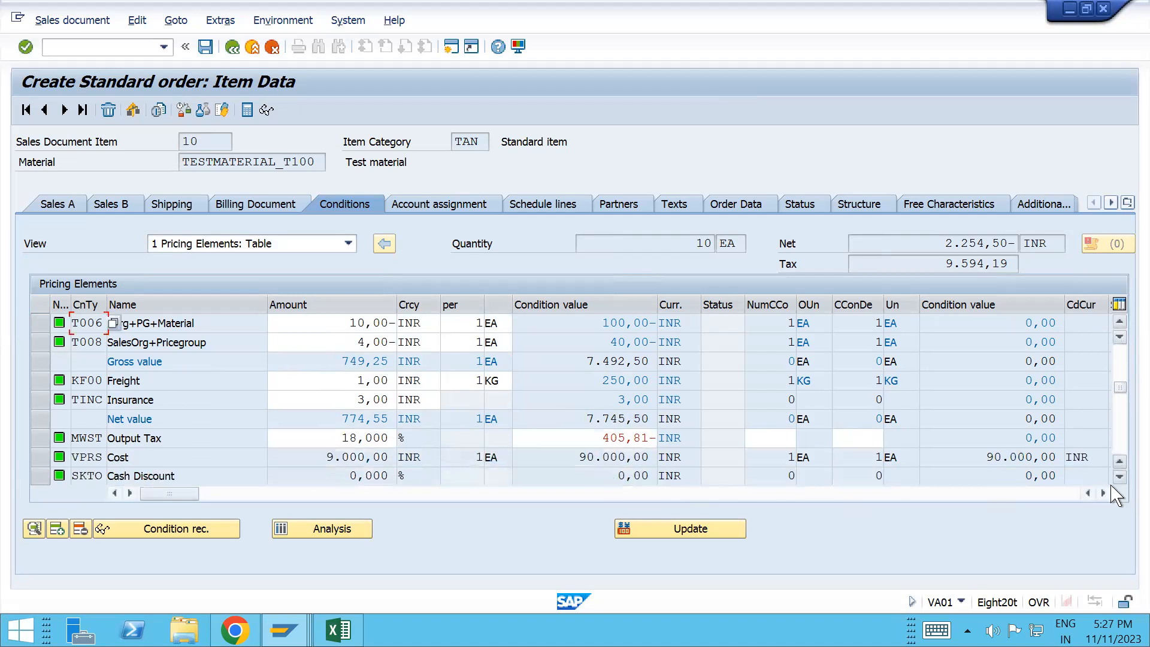
pyautogui.click(1102, 493)
pyautogui.click(1103, 493)
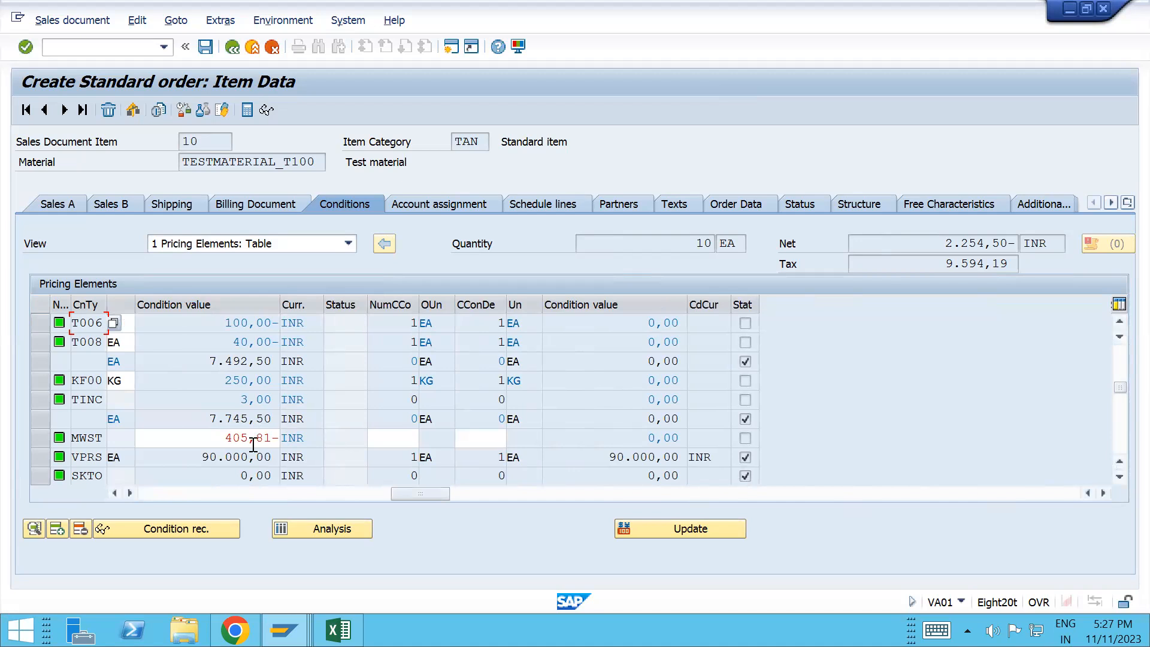
pyautogui.click(226, 439)
pyautogui.moveTo(263, 441); pyautogui.dragTo(282, 440)
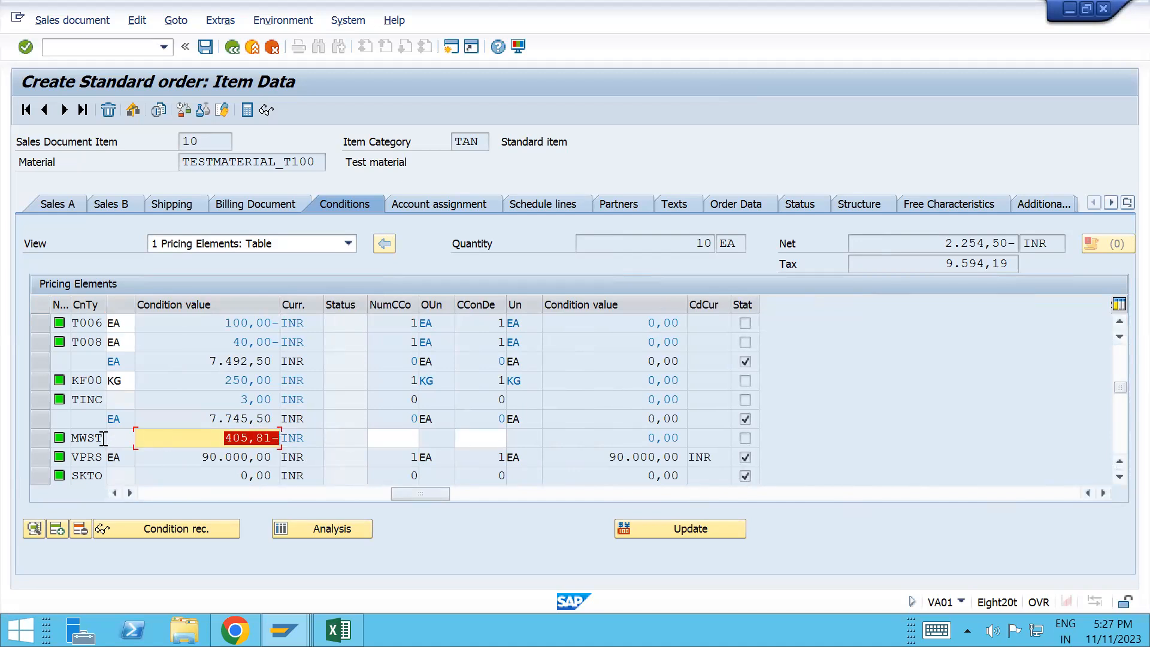
pyautogui.click(75, 443)
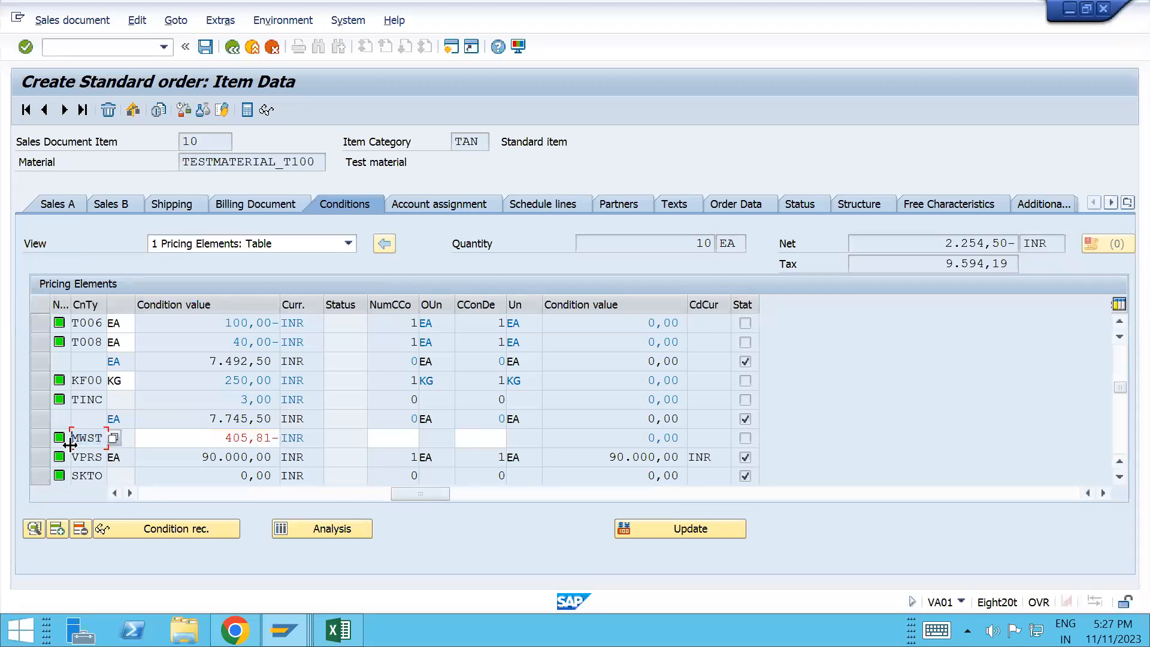
# - Switch to the TGR1 condition type details in V/06 and check the Plus/minus setting
pyautogui.hotkey('alt', 'Tab')
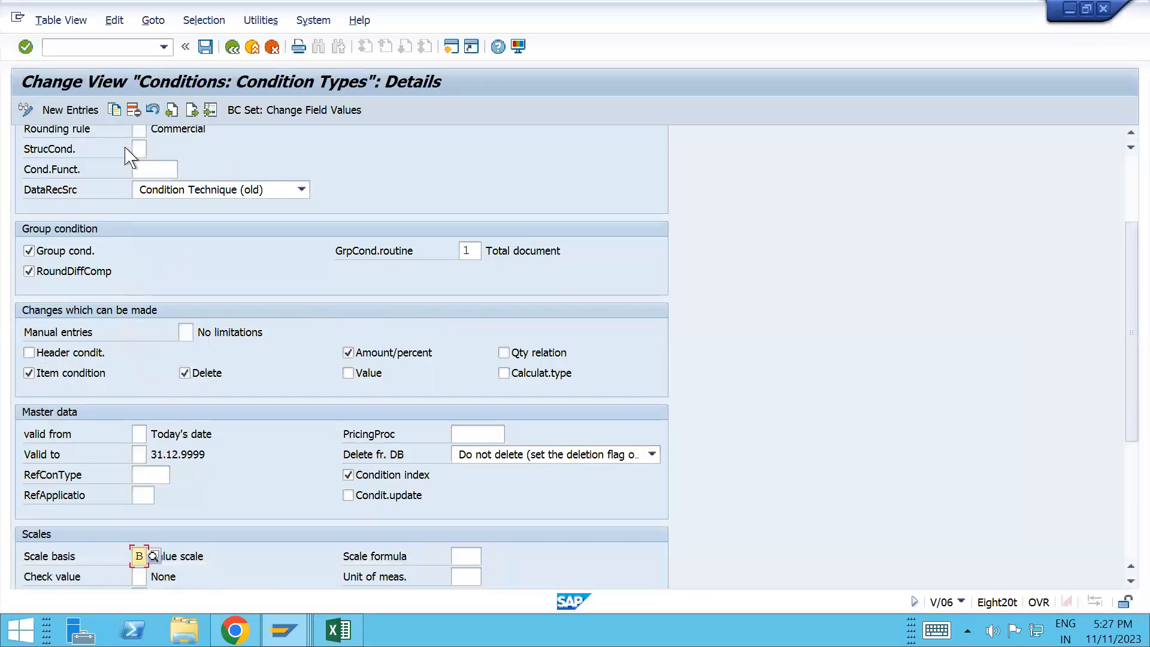
pyautogui.click(90, 48)
pyautogui.click(1128, 174)
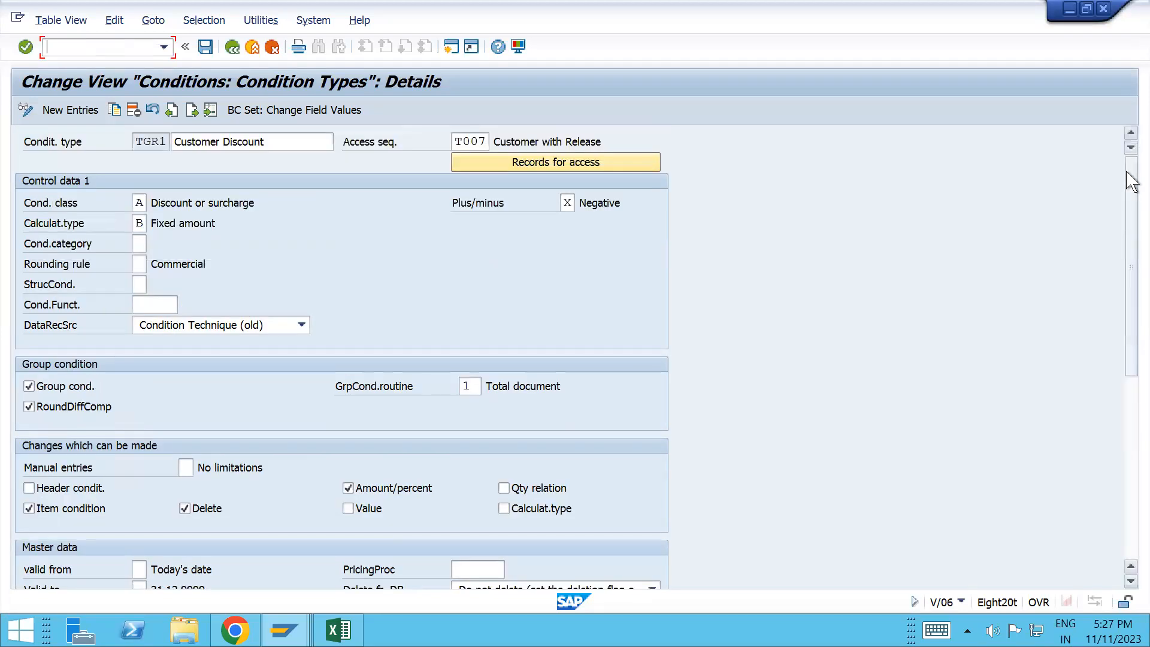
pyautogui.click(566, 202)
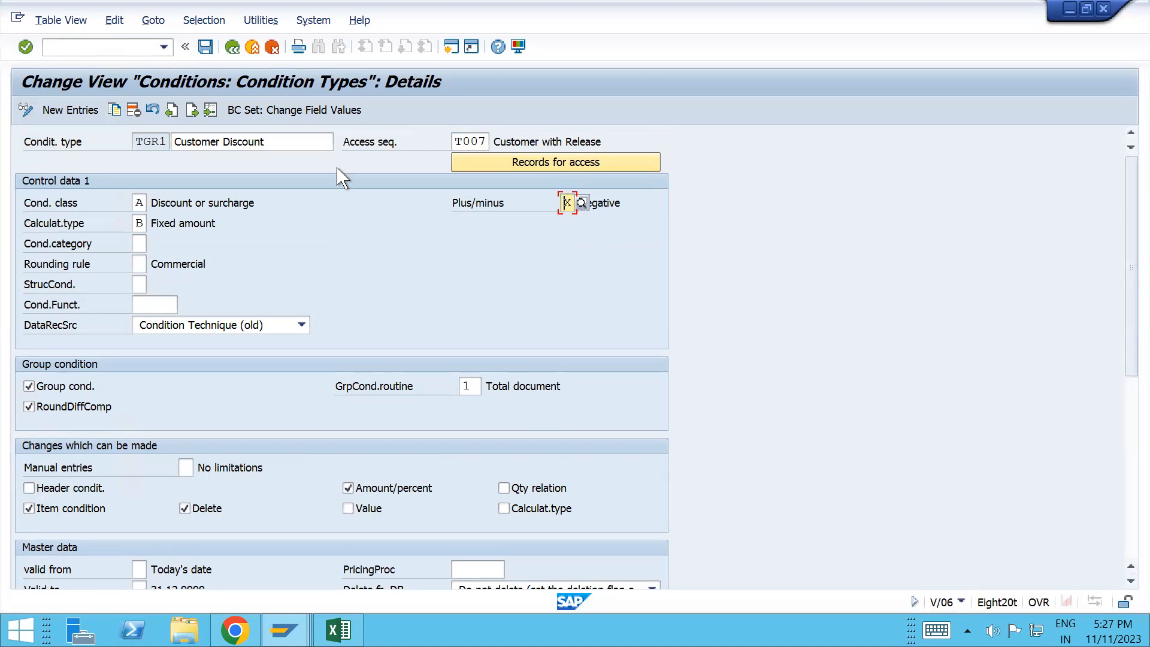
# - Return to the condition types overview, locate condition type MWST and display its details
pyautogui.click(230, 48)
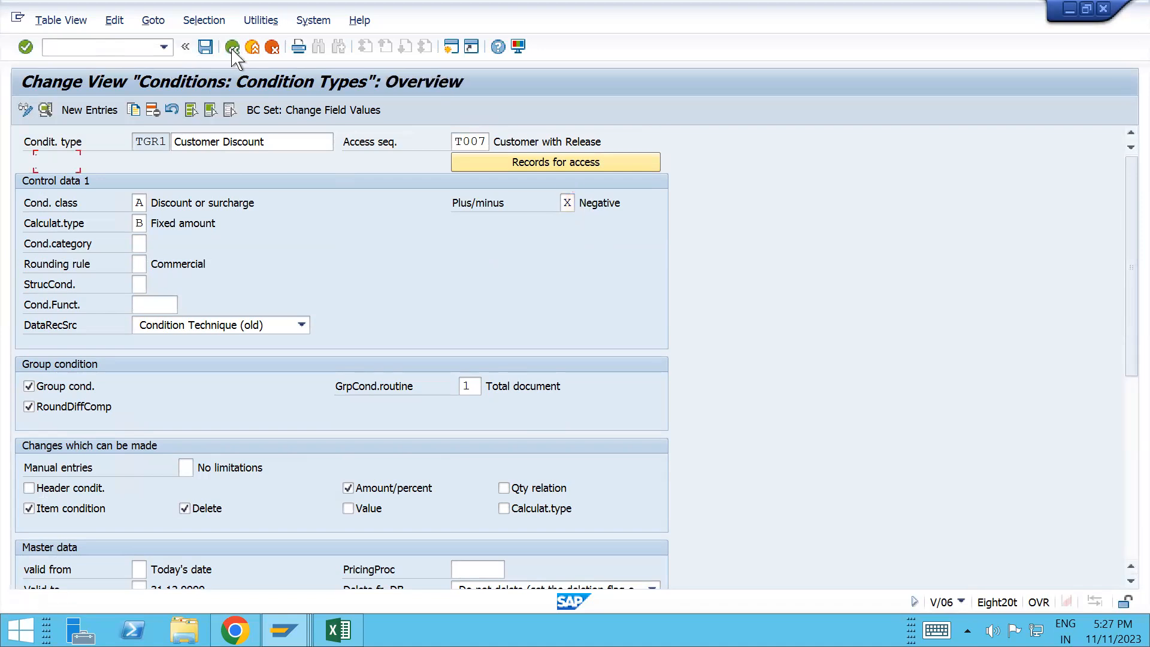
pyautogui.click(25, 161)
pyautogui.click(232, 569)
pyautogui.write('ms')
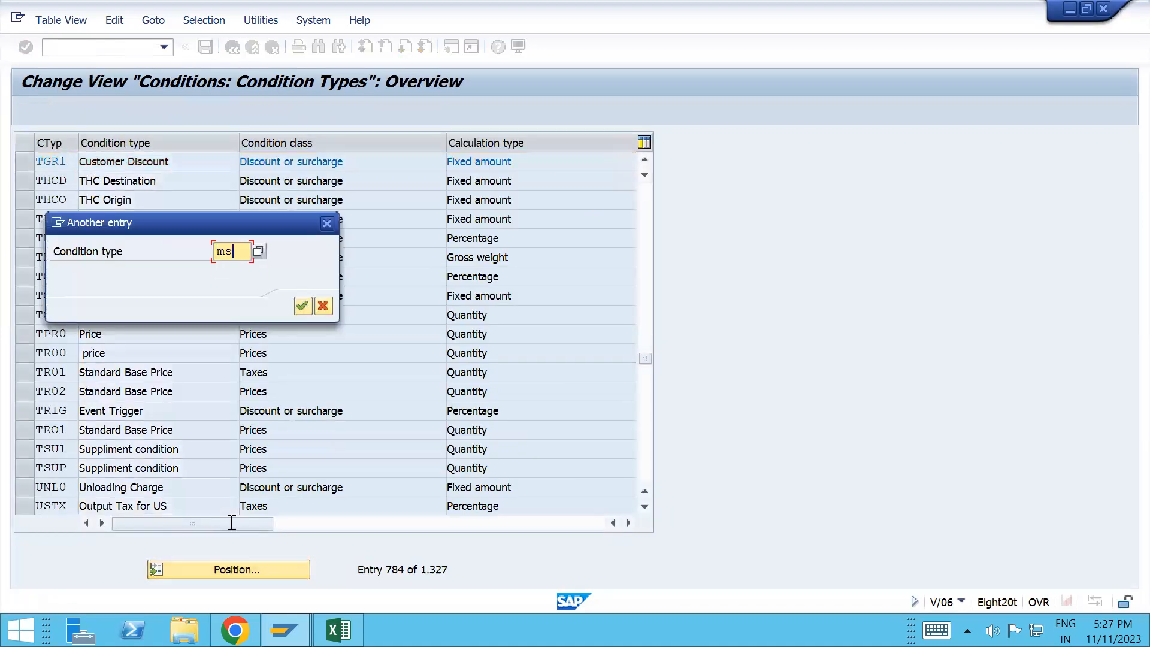
pyautogui.press('BackSpace')
pyautogui.write('wst')
pyautogui.press('Return')
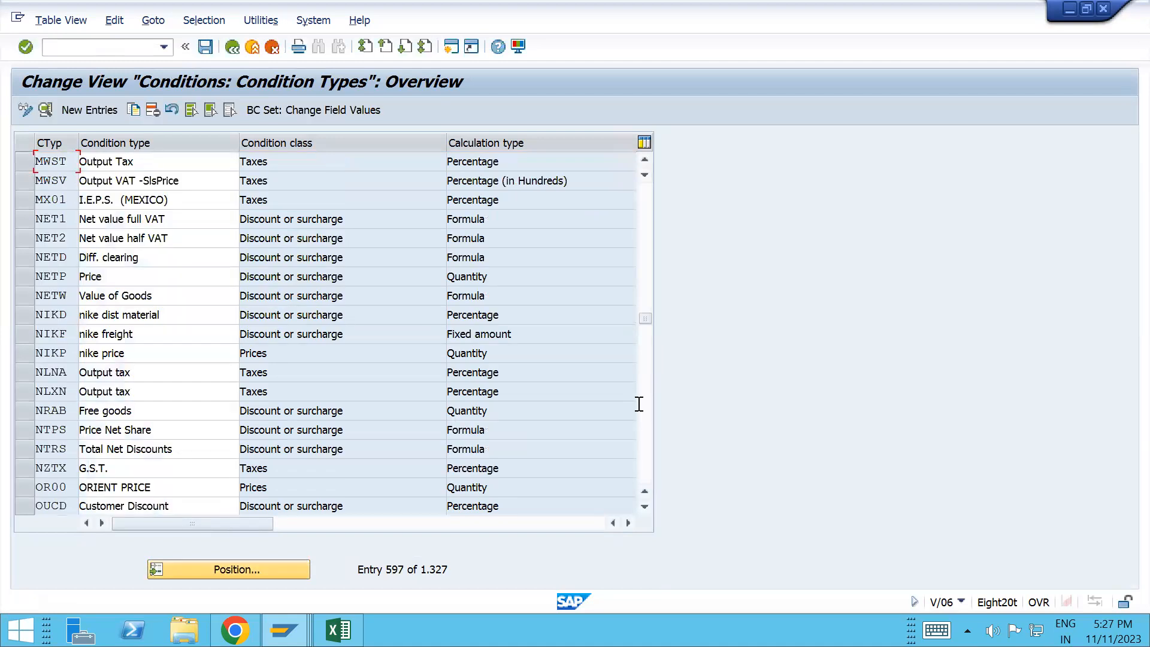
pyautogui.click(24, 161)
pyautogui.click(44, 109)
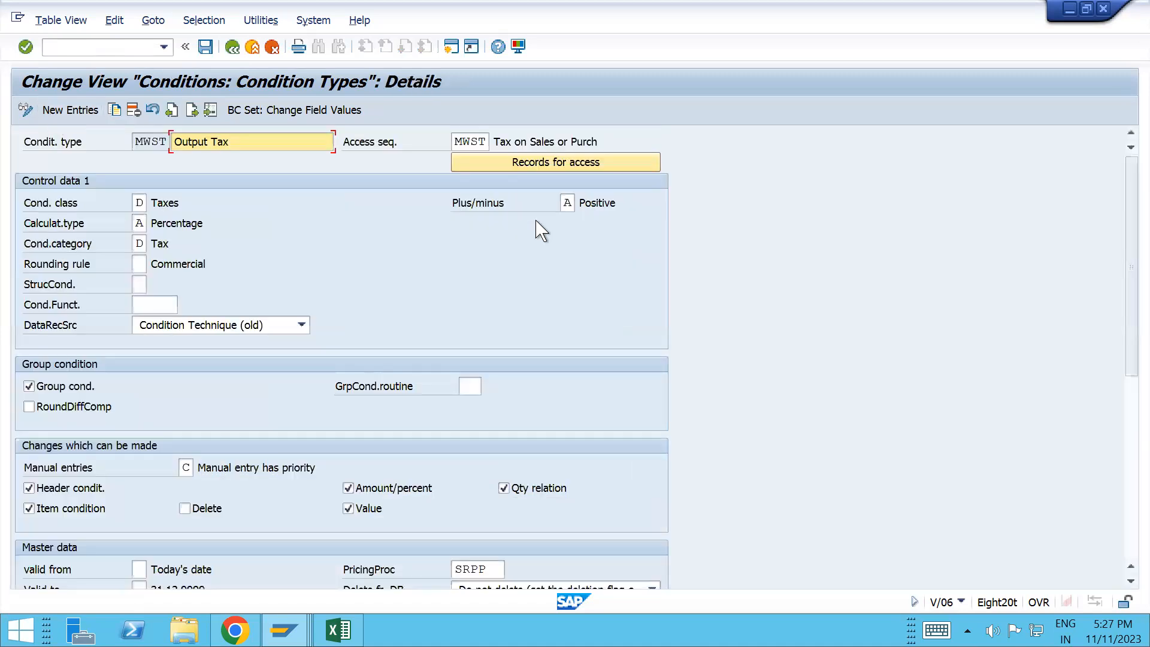
# - Set the Plus/minus sign of MWST Output Tax to positive and negative, and save the condition type
pyautogui.click(573, 206)
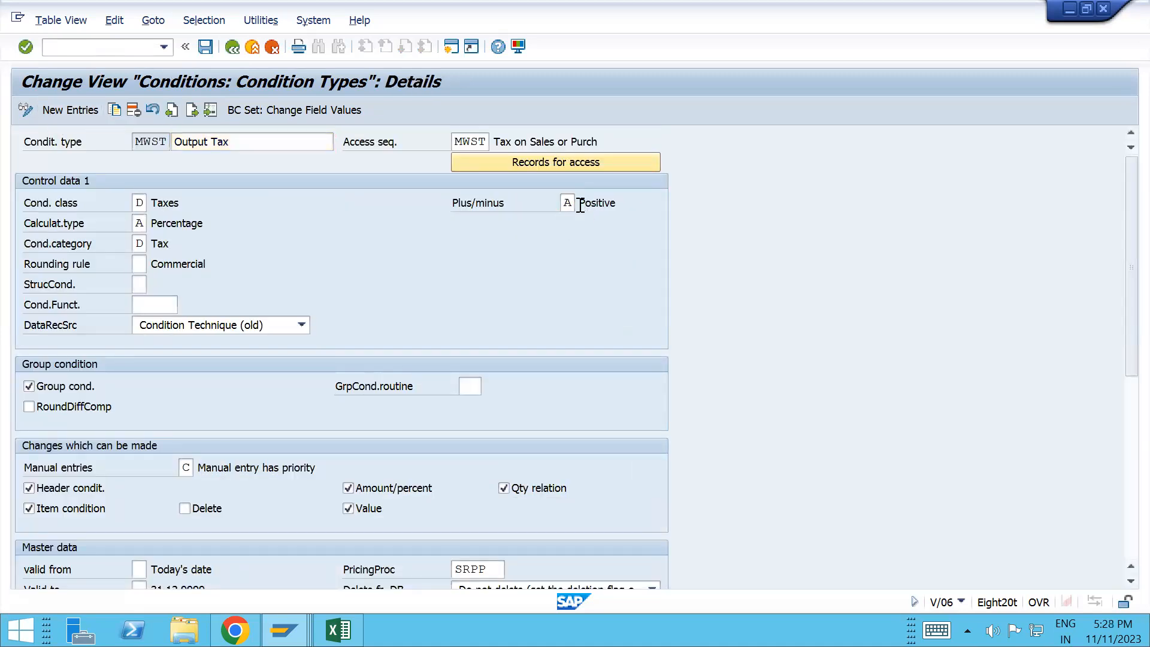
pyautogui.press('F4')
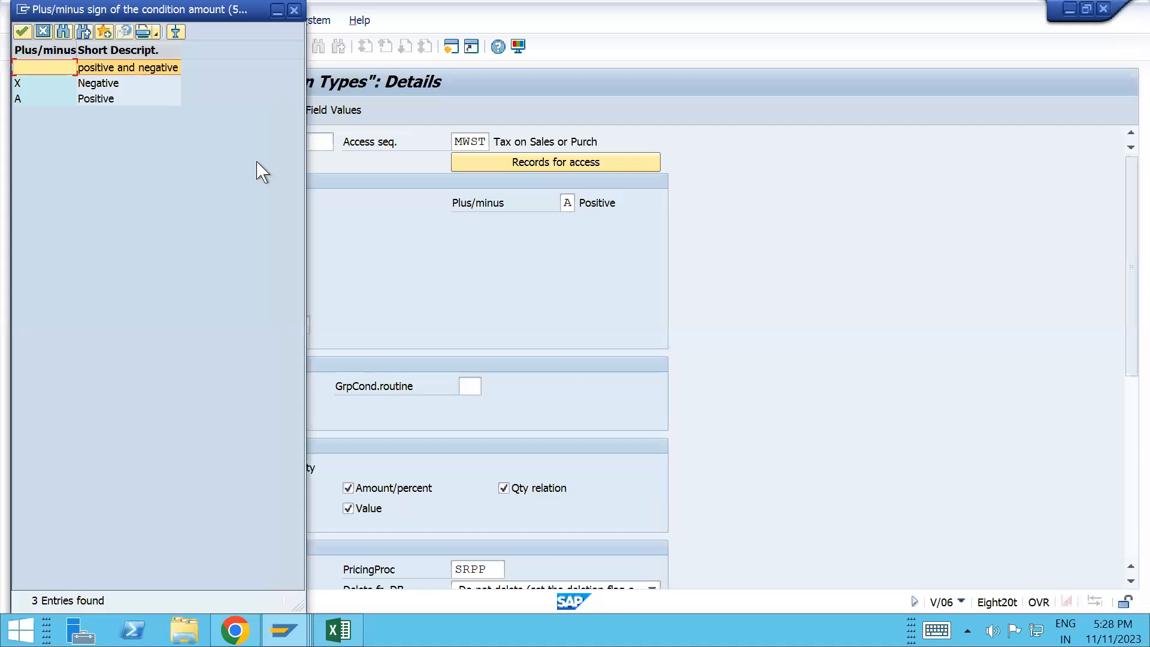
pyautogui.doubleClick(112, 70)
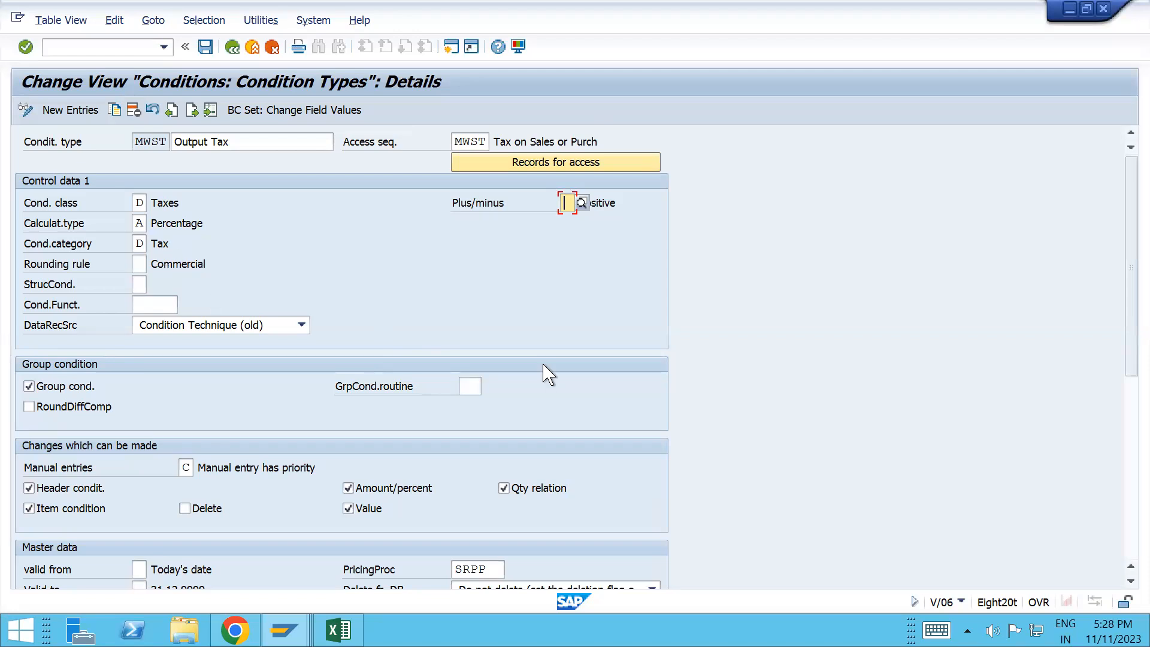
pyautogui.hotkey('ctrl', 's')
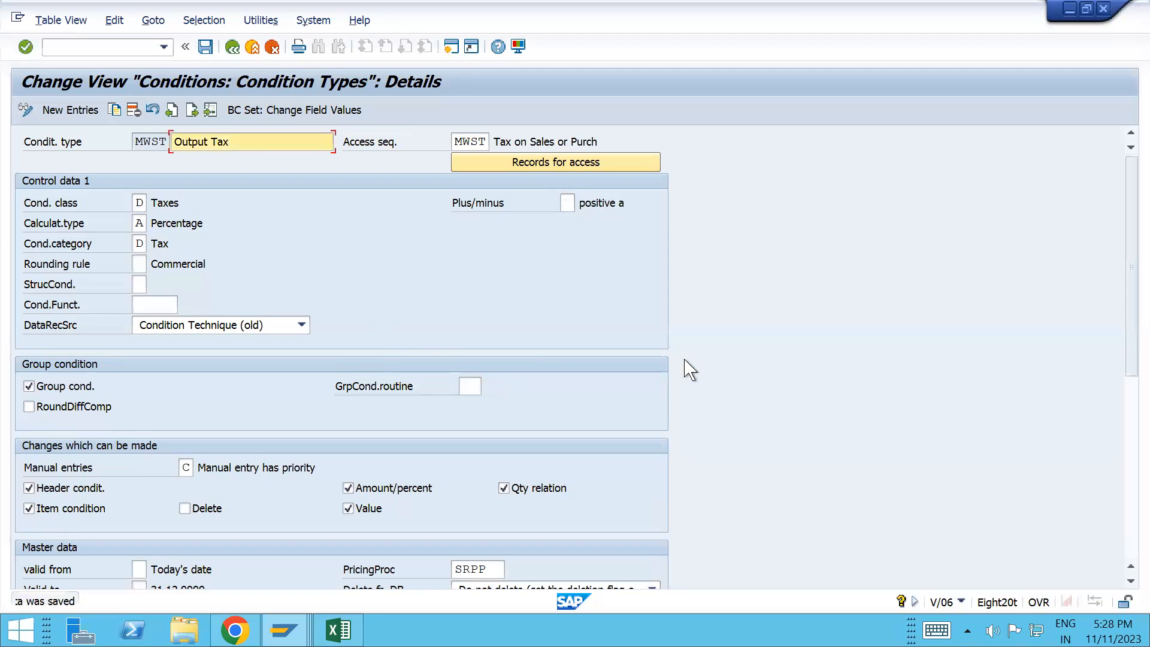
# - Switch to the sales order session and start a new VA01 standard order of type OR for sales area T100/01/01
pyautogui.hotkey('alt', 'Tab')
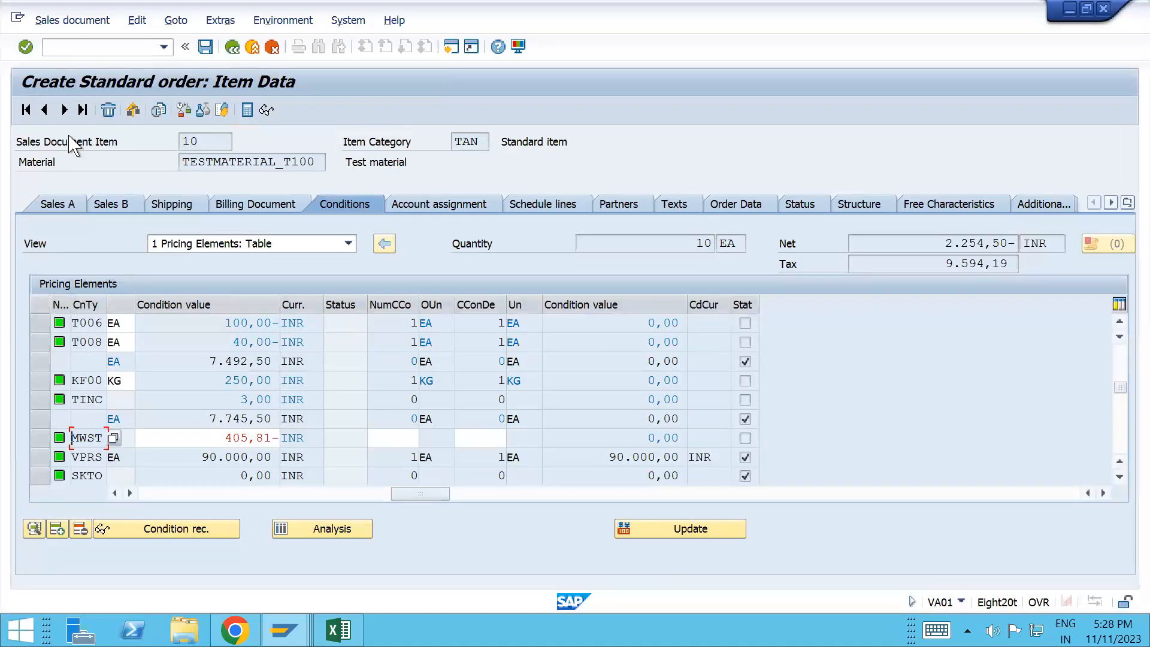
pyautogui.click(62, 46)
pyautogui.write('/nva01')
pyautogui.press('Return')
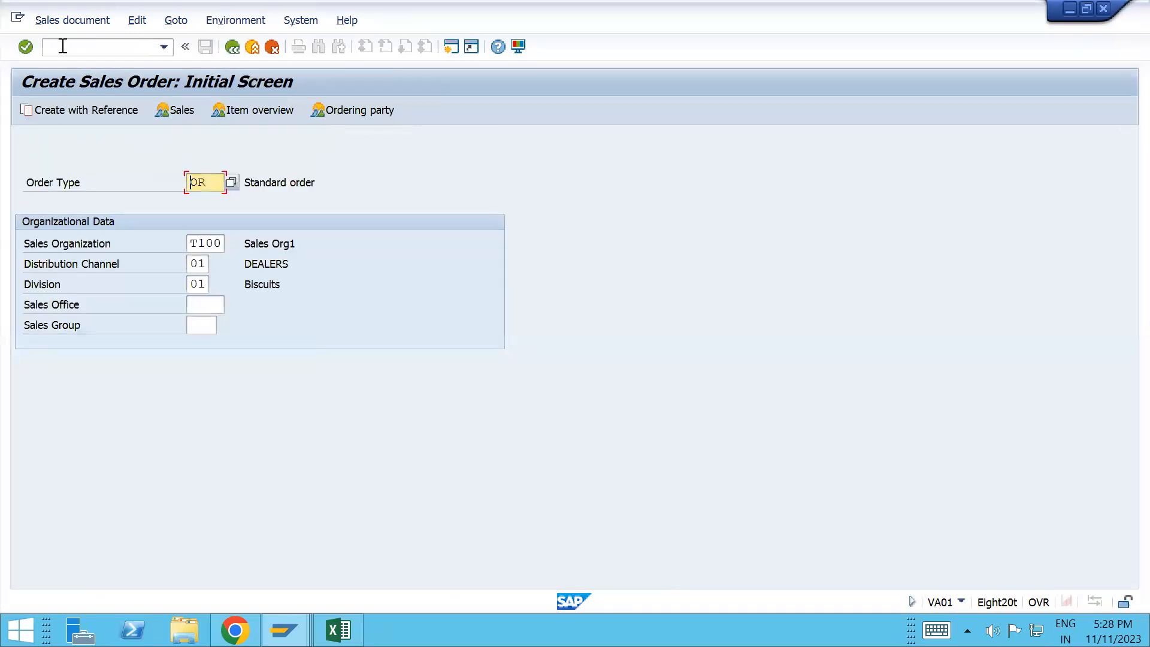
pyautogui.press('Return')
# - Enter the sold-to party and material TESTMATERIAL_T100 with order quantity 10, and accept the delivery proposal
pyautogui.press('Down')
pyautogui.press('Return')
pyautogui.hotkey('ctrl', 'Tab')
pyautogui.hotkey('ctrl', 'Tab')
pyautogui.press('Down')
pyautogui.press('Return')
pyautogui.press('Tab')
pyautogui.write('10')
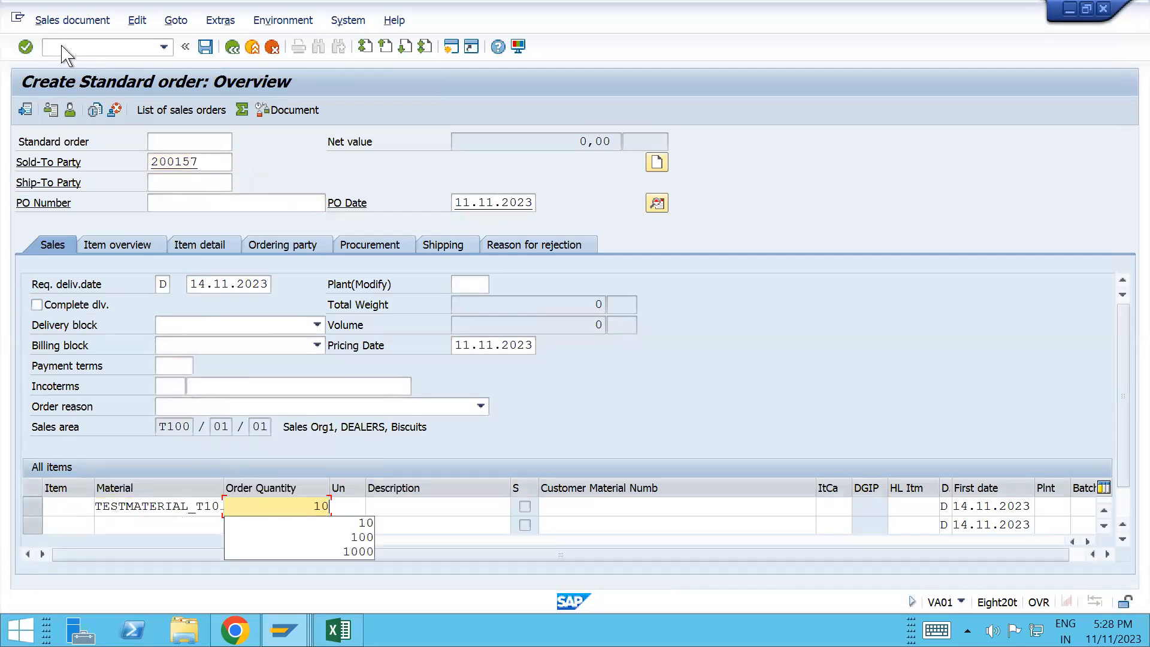
pyautogui.press('Return')
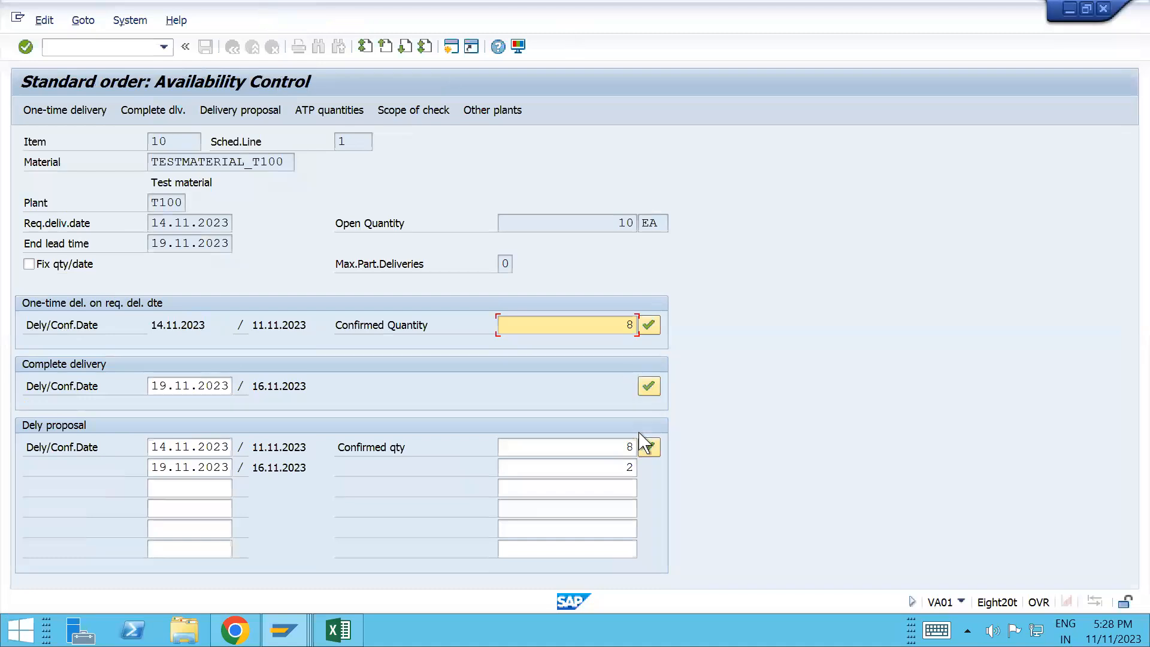
pyautogui.click(648, 446)
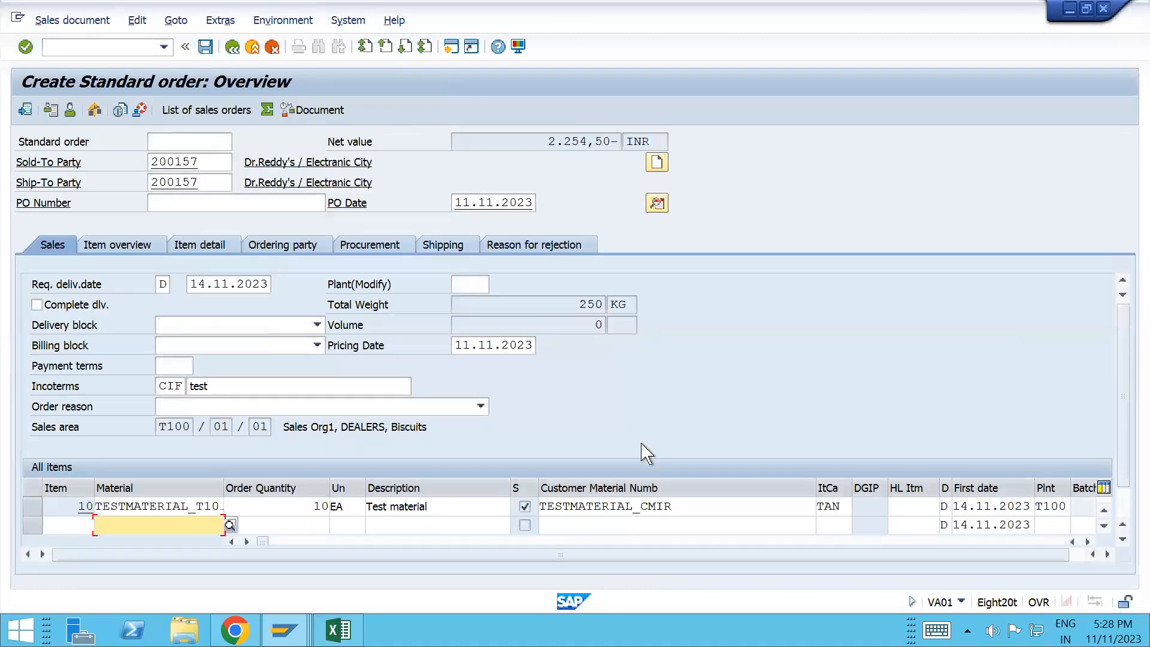
# - Display item 10's pricing conditions in the new order and examine the net value and MWST Output Tax
pyautogui.doubleClick(187, 507)
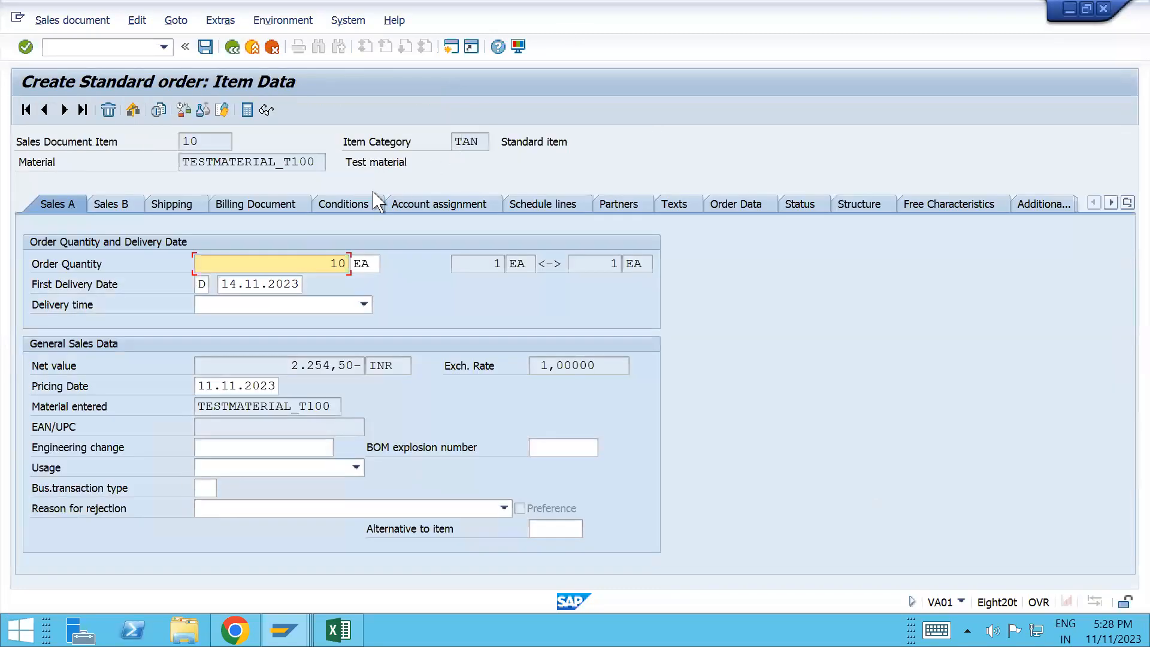
pyautogui.click(371, 203)
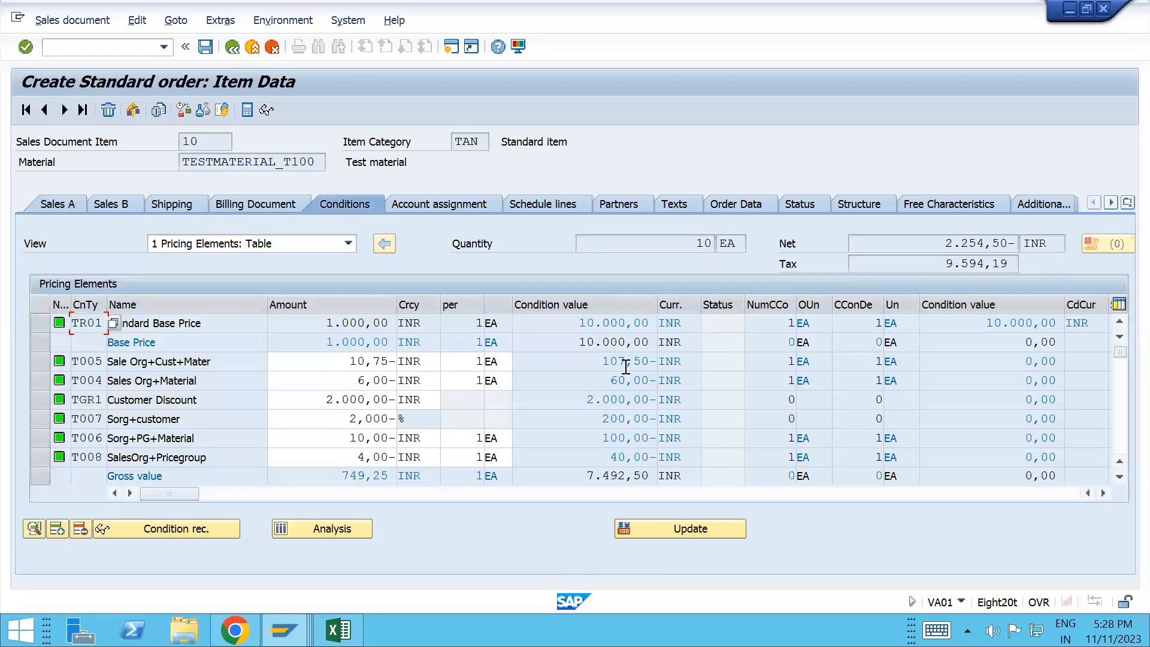
pyautogui.scroll(-5, 625, 366)
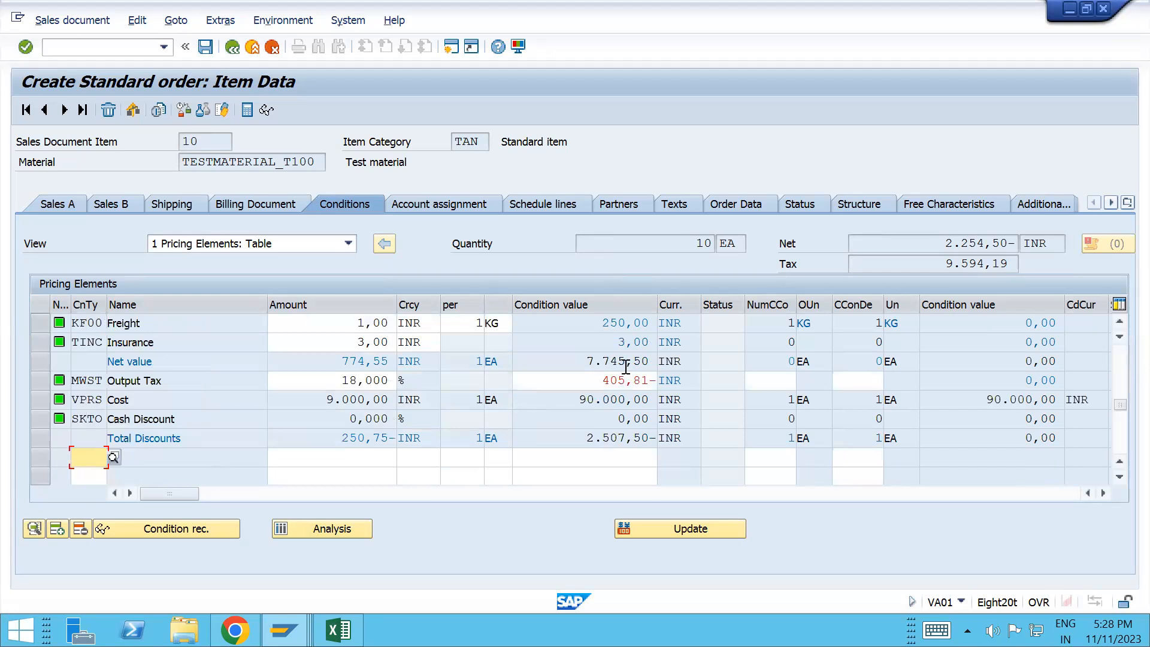
# - Examine item 10's pricing elements from Output Tax back to the base price, including the statistical indicators
pyautogui.scroll(2, 625, 365)
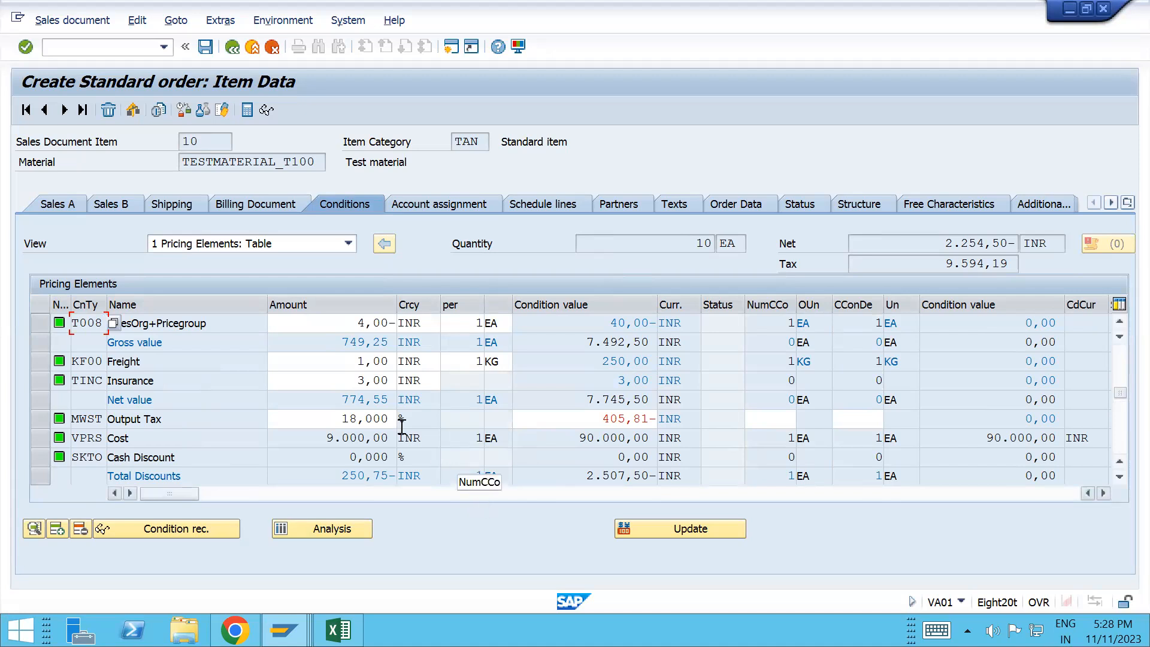
pyautogui.click(635, 423)
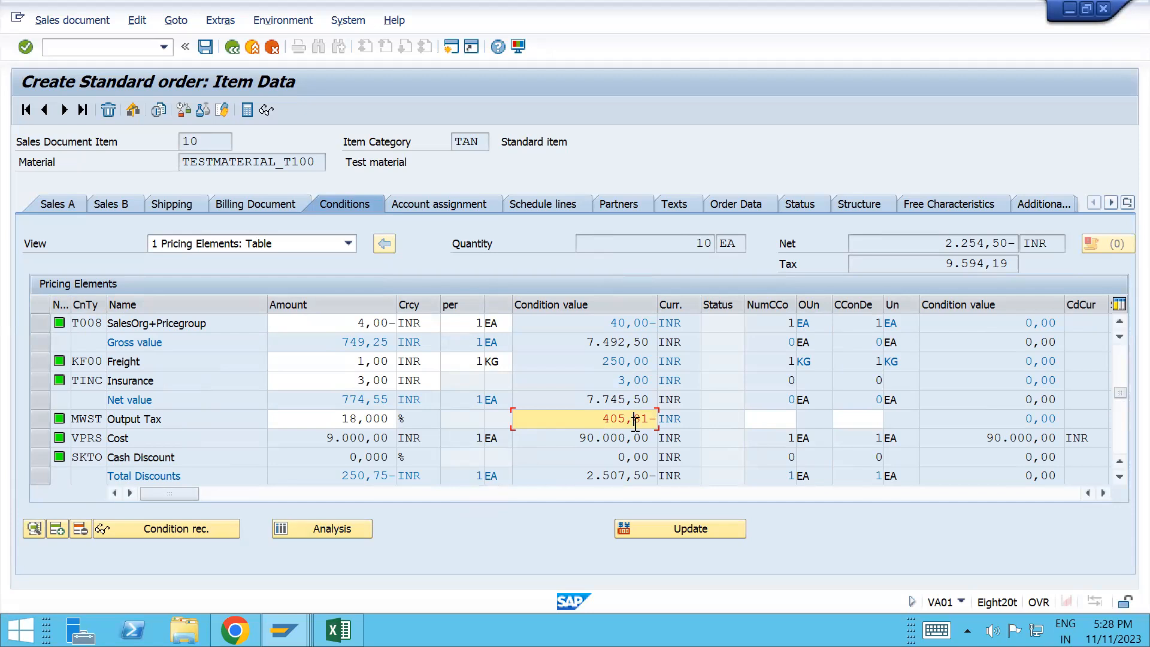
pyautogui.moveTo(1119, 394); pyautogui.dragTo(1103, 283)
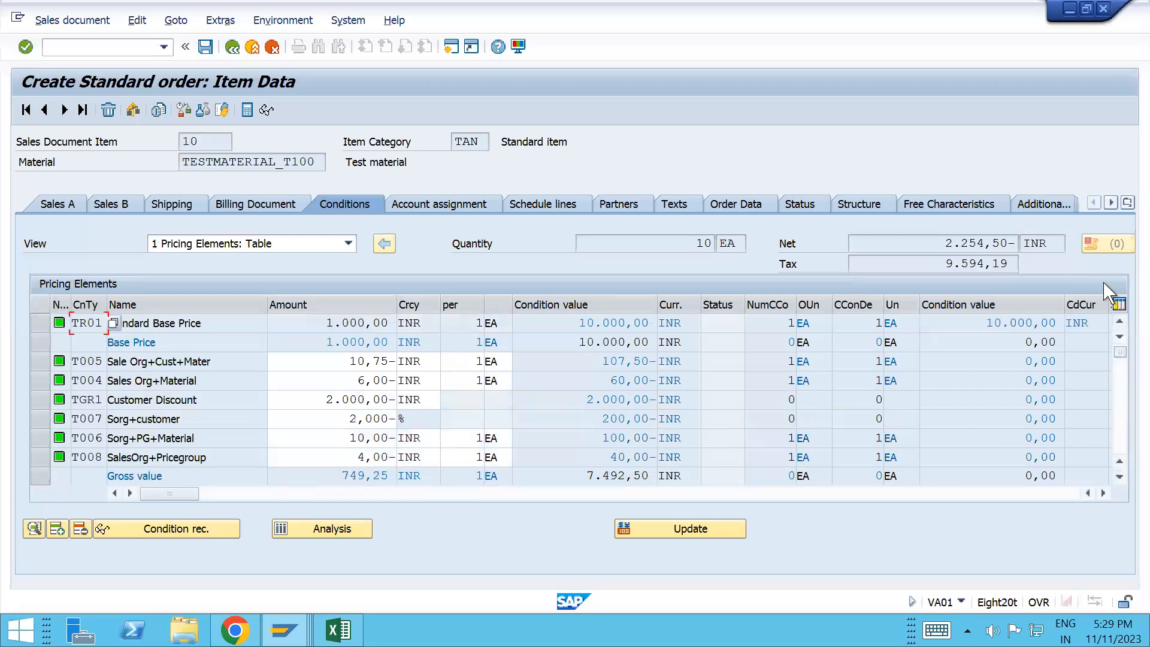
pyautogui.click(628, 341)
pyautogui.click(1102, 493)
pyautogui.click(1102, 493)
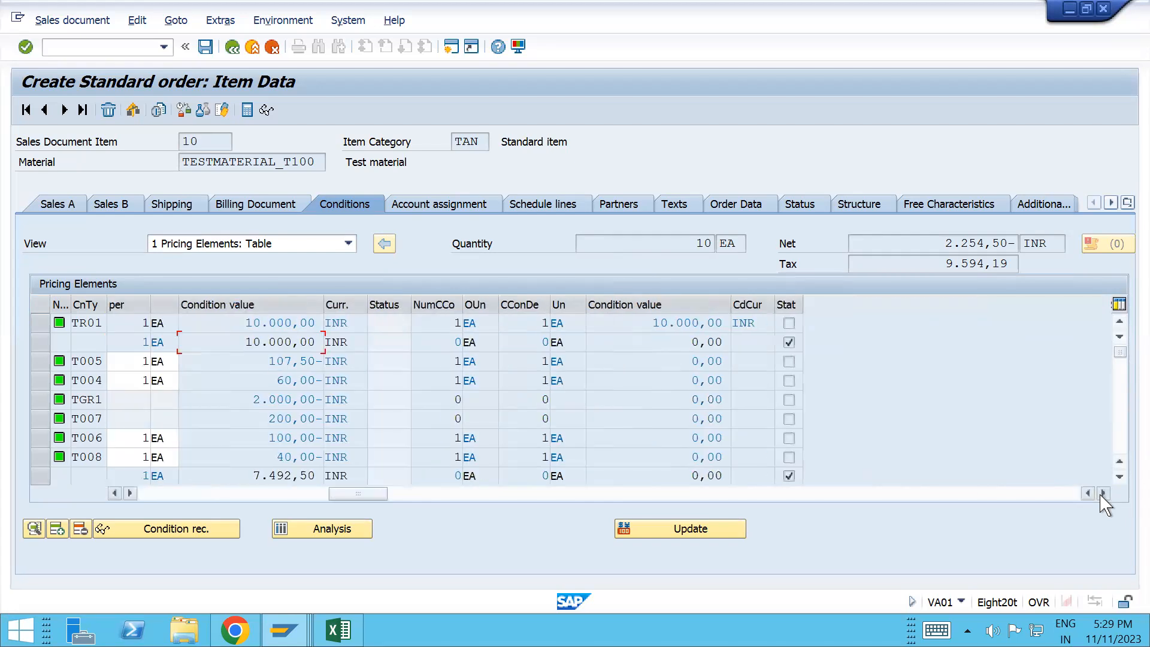
pyautogui.click(175, 494)
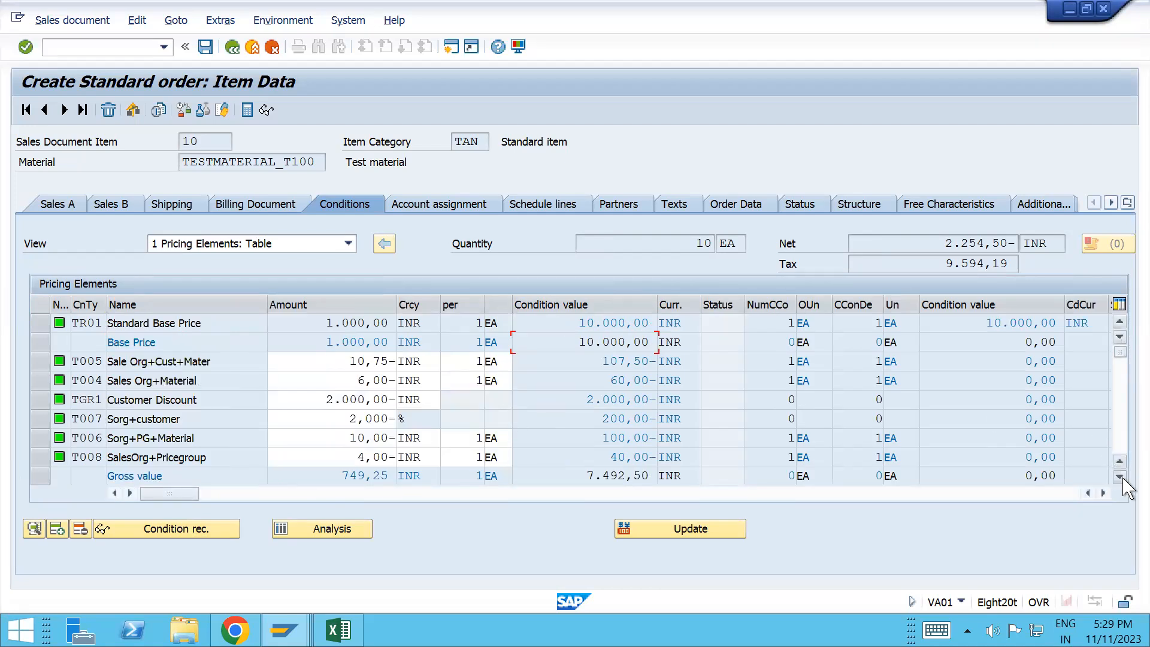
pyautogui.click(1103, 493)
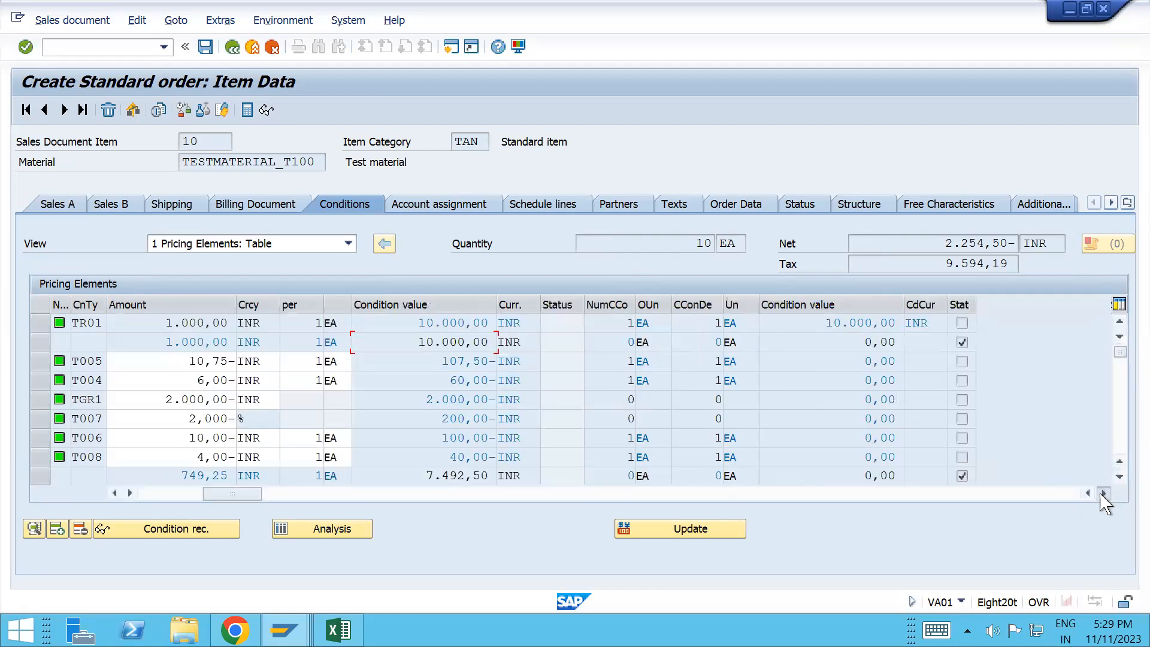
pyautogui.click(1103, 492)
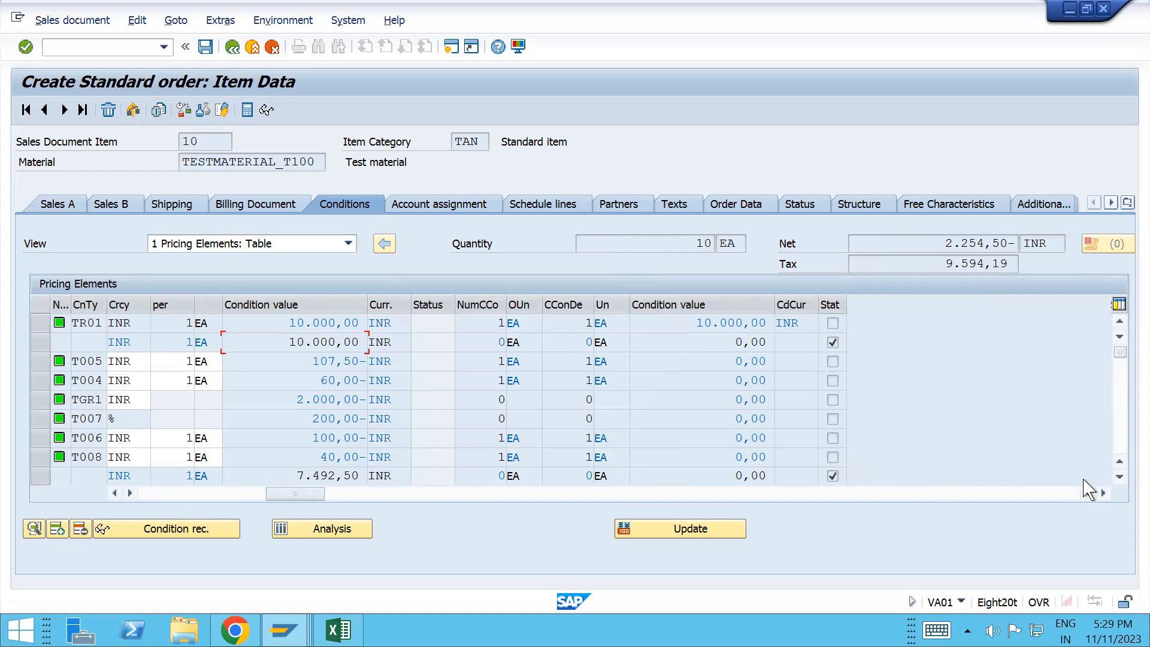
# - Compare item 10's gross value, net value, MWST Output Tax and Total Discounts lines with the item's Net and Tax amounts
pyautogui.click(1119, 477)
pyautogui.click(1119, 477)
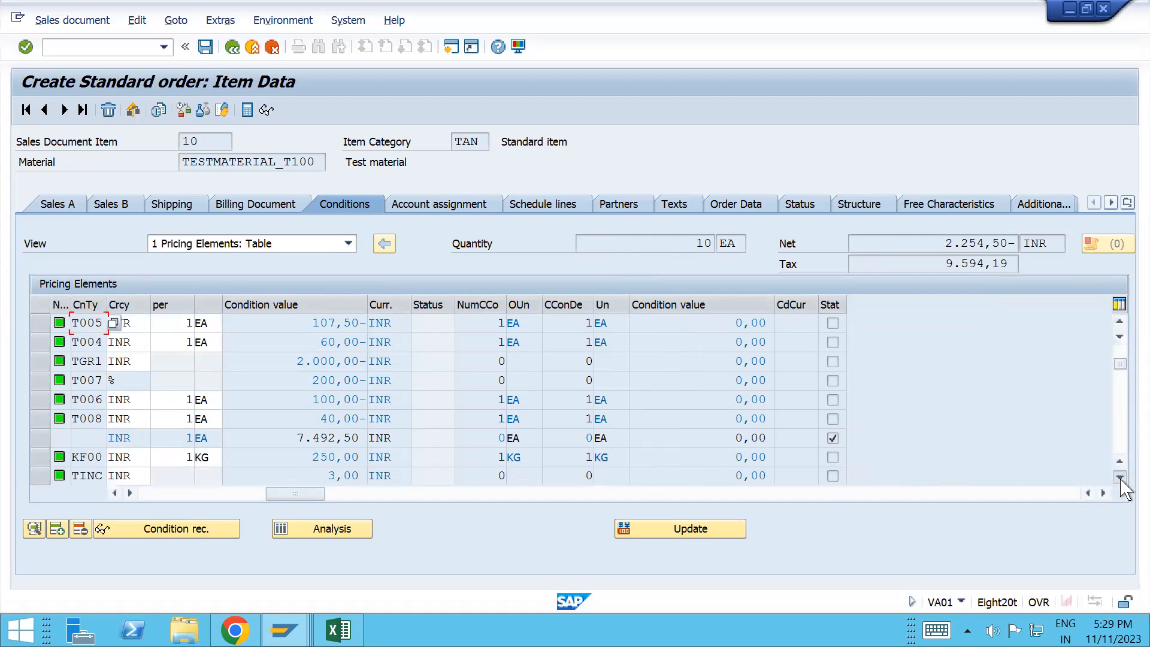
pyautogui.click(1119, 477)
pyautogui.click(1119, 477)
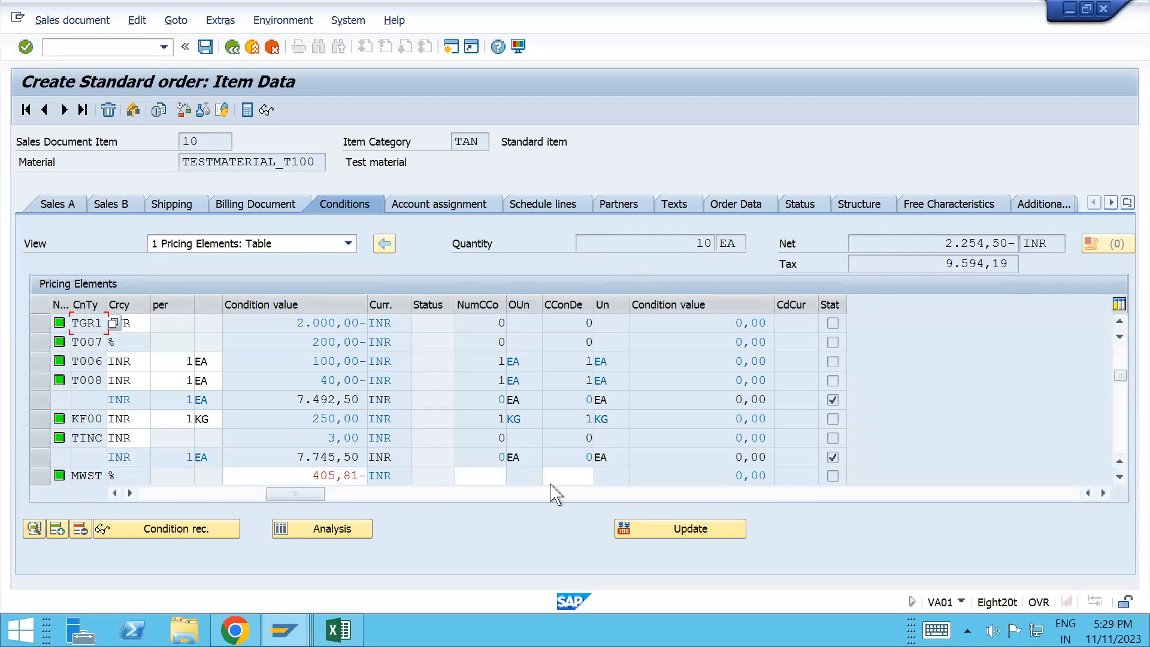
pyautogui.moveTo(130, 406); pyautogui.dragTo(107, 412)
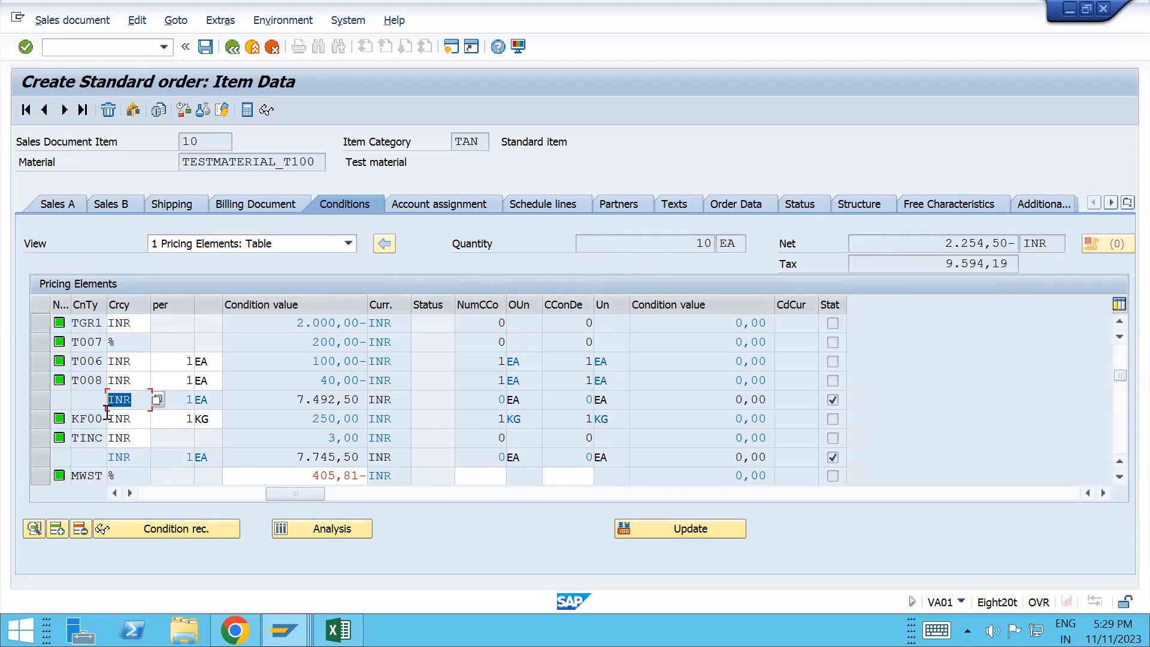
pyautogui.click(114, 492)
pyautogui.click(113, 492)
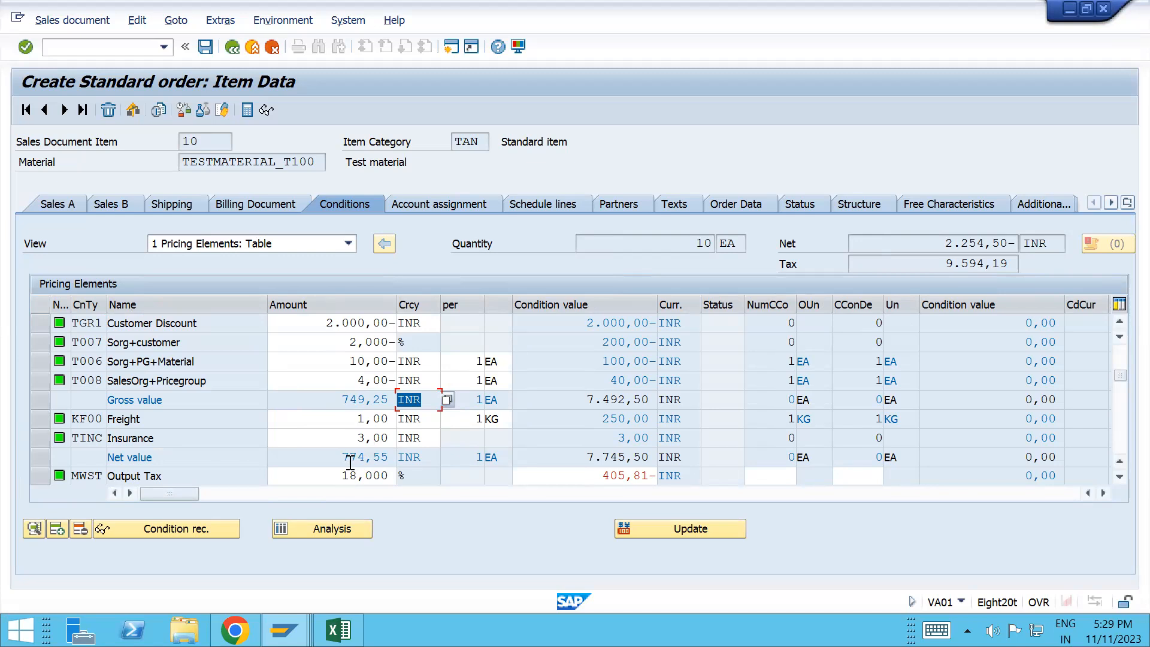
pyautogui.moveTo(337, 459); pyautogui.dragTo(390, 460)
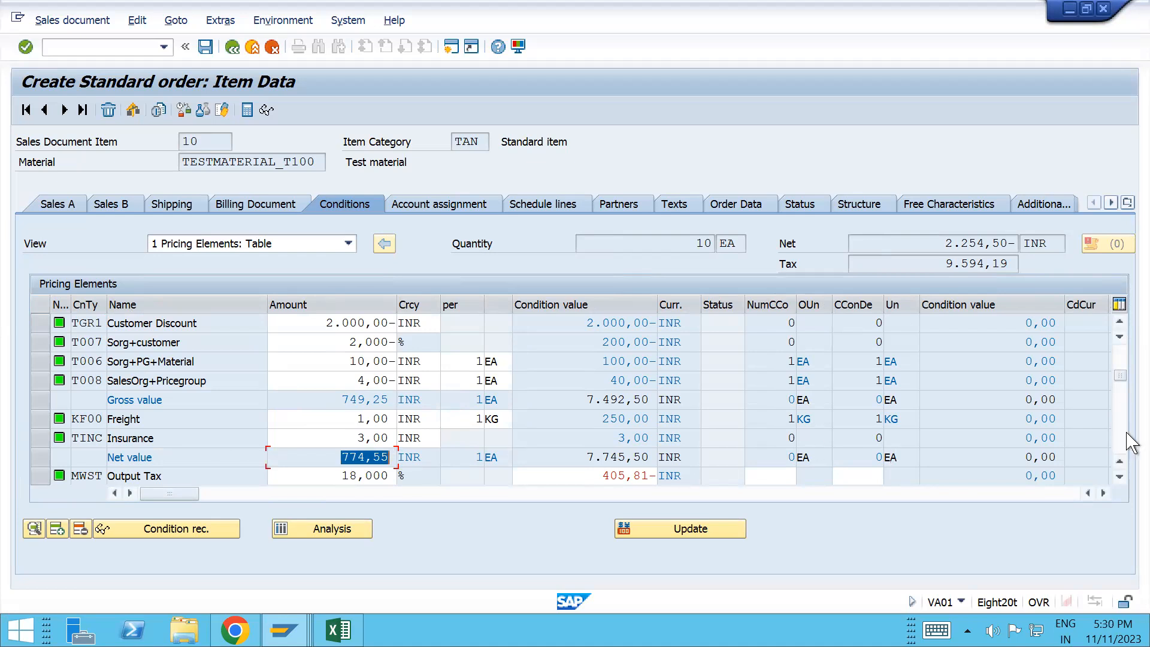
pyautogui.click(1119, 478)
pyautogui.click(1119, 478)
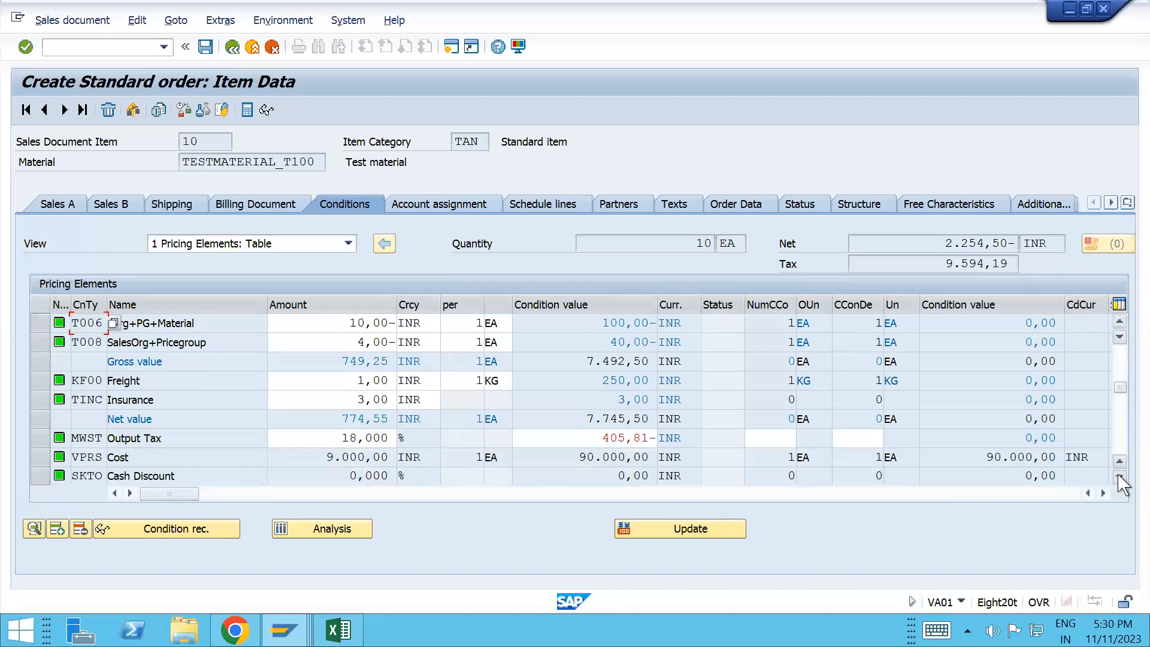
pyautogui.click(1119, 478)
pyautogui.click(1119, 478)
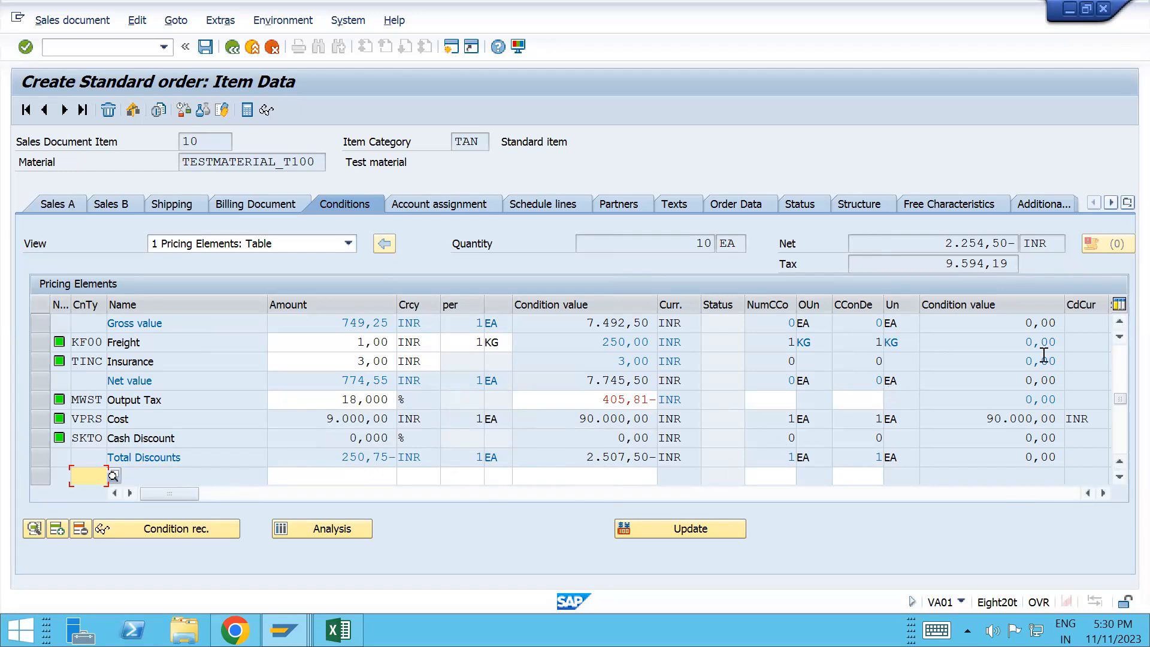
pyautogui.click(1119, 367)
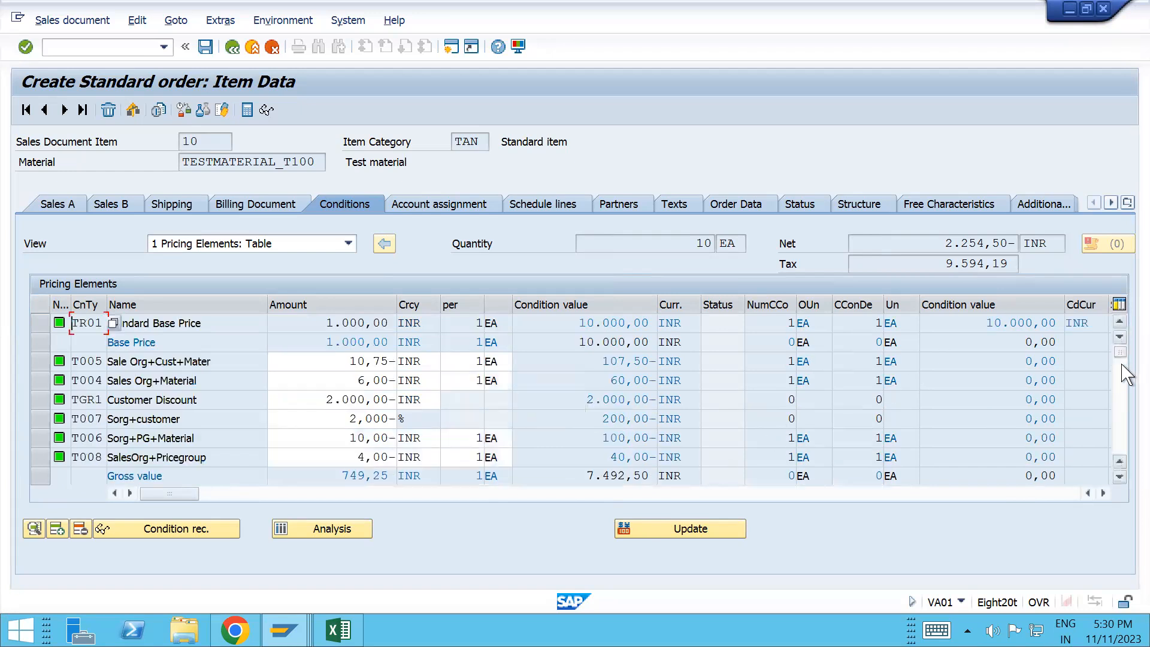
pyautogui.moveTo(950, 263); pyautogui.dragTo(1021, 274)
# - Switch to the V/08 session and review the control steps of pricing procedure T10000 through MWST Output Tax
pyautogui.hotkey('alt', 'Tab')
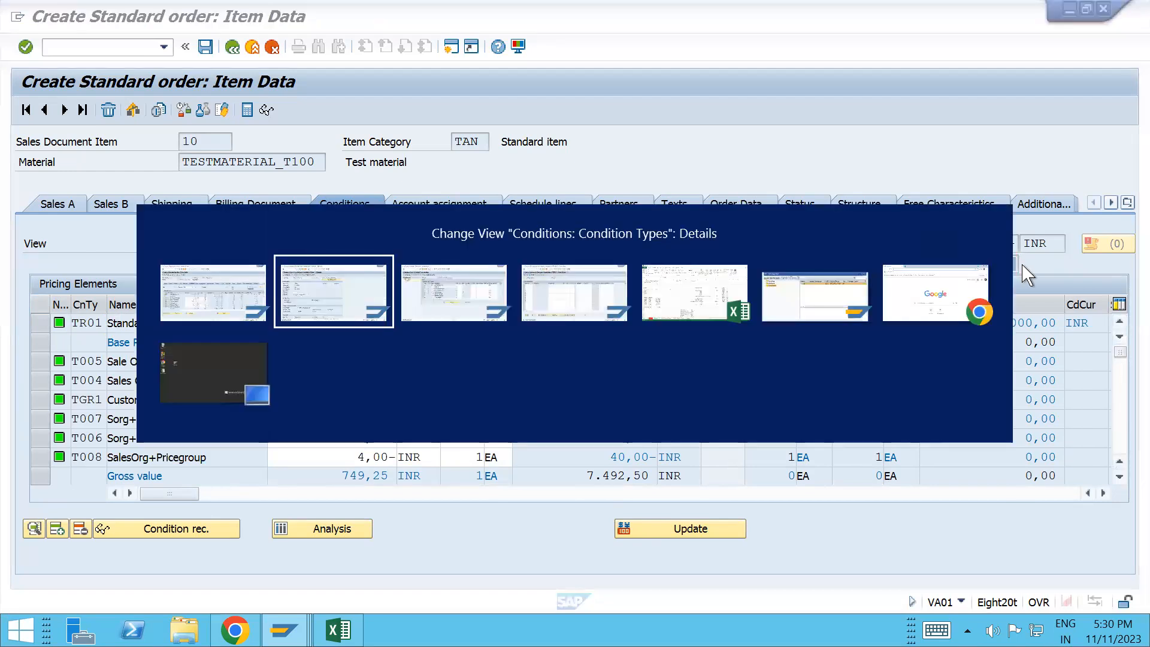
pyautogui.hotkey('alt', 'Tab')
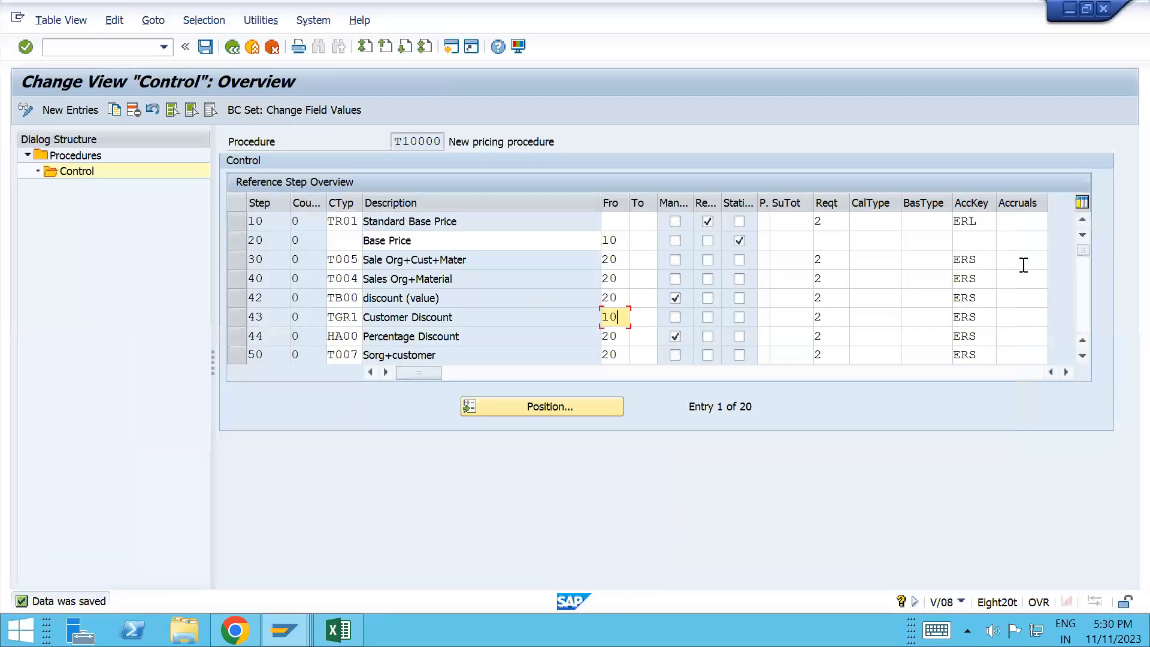
pyautogui.click(1081, 355)
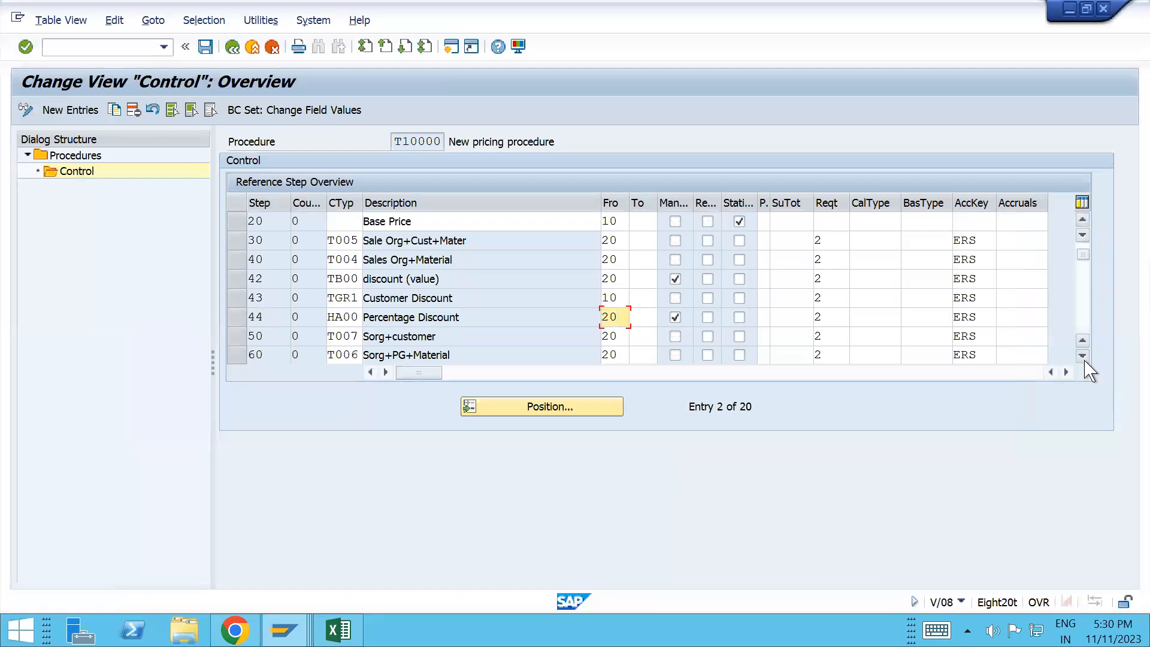
pyautogui.click(1081, 355)
pyautogui.click(1081, 356)
pyautogui.click(1082, 355)
pyautogui.click(1082, 355)
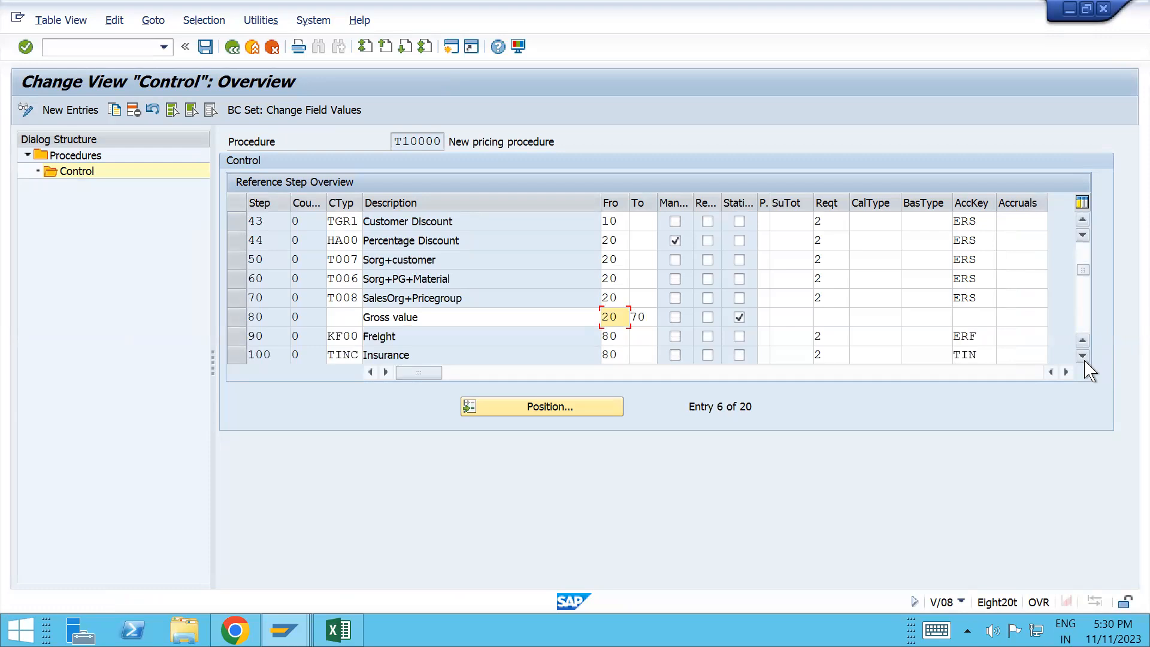
pyautogui.click(1082, 356)
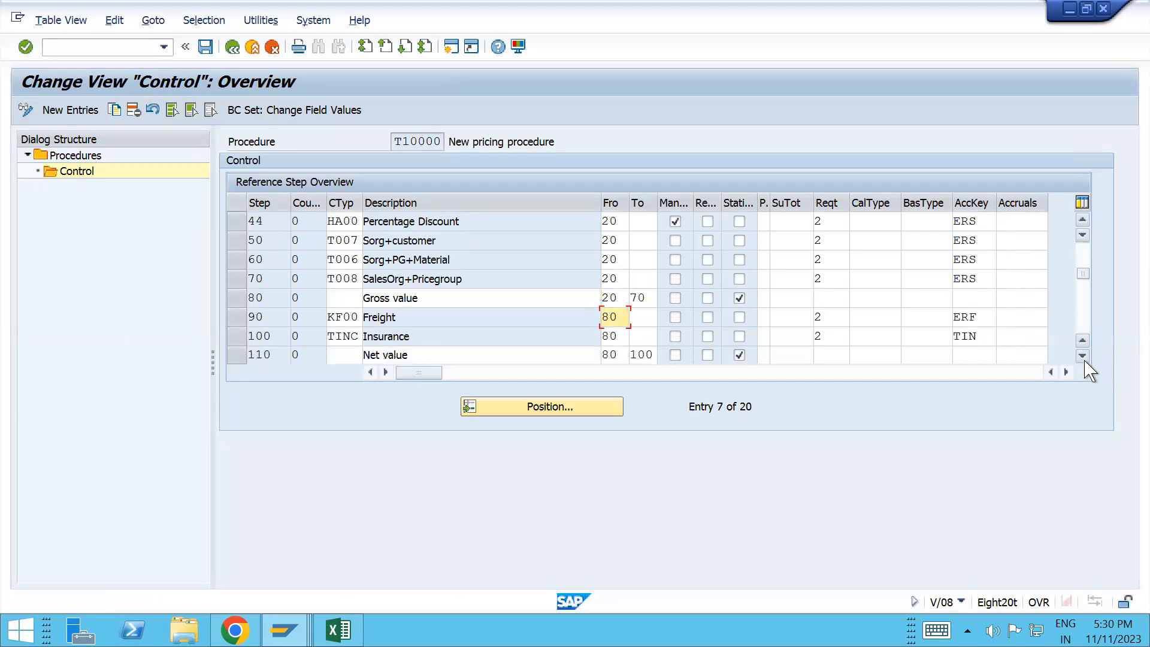
pyautogui.click(1082, 356)
pyautogui.click(1081, 356)
pyautogui.click(1082, 355)
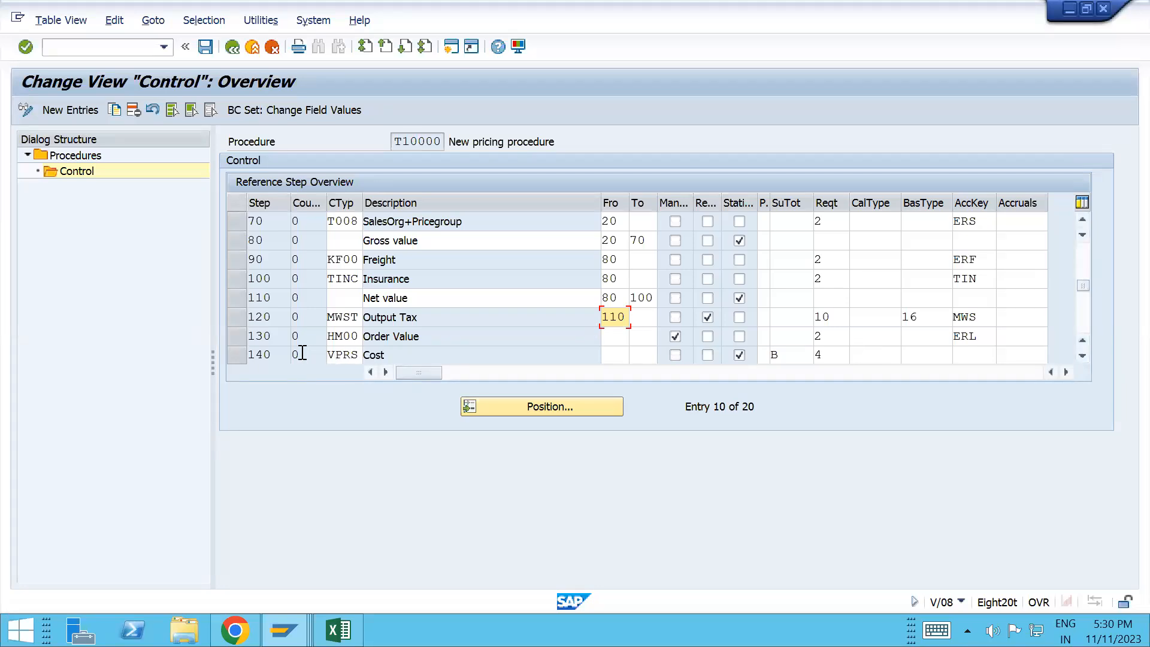
# - Delete step 170 Total Discounts from pricing procedure T10000 and save the procedure
pyautogui.click(1082, 356)
pyautogui.click(1082, 355)
pyautogui.click(1082, 355)
pyautogui.click(1082, 356)
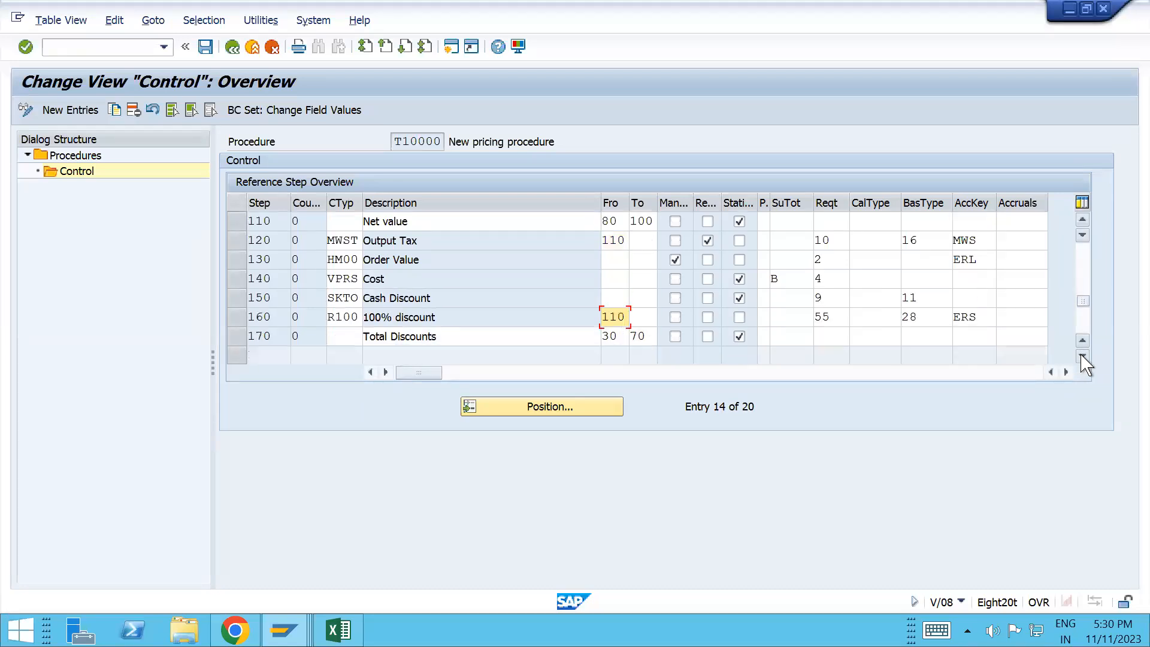
pyautogui.click(237, 337)
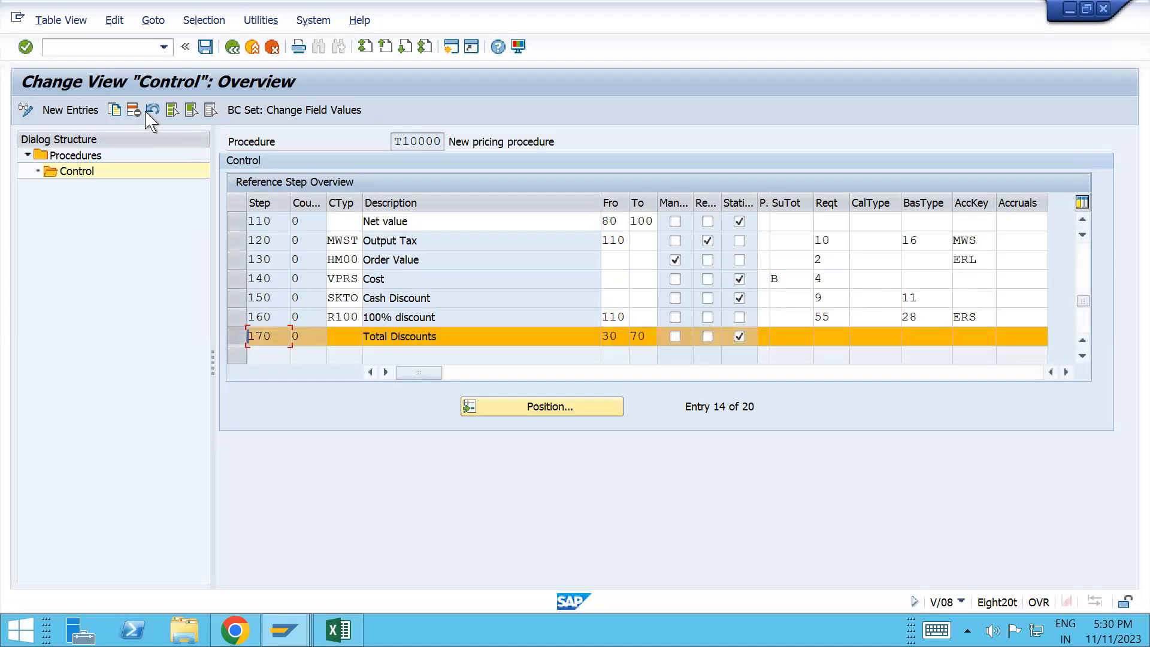
pyautogui.click(129, 111)
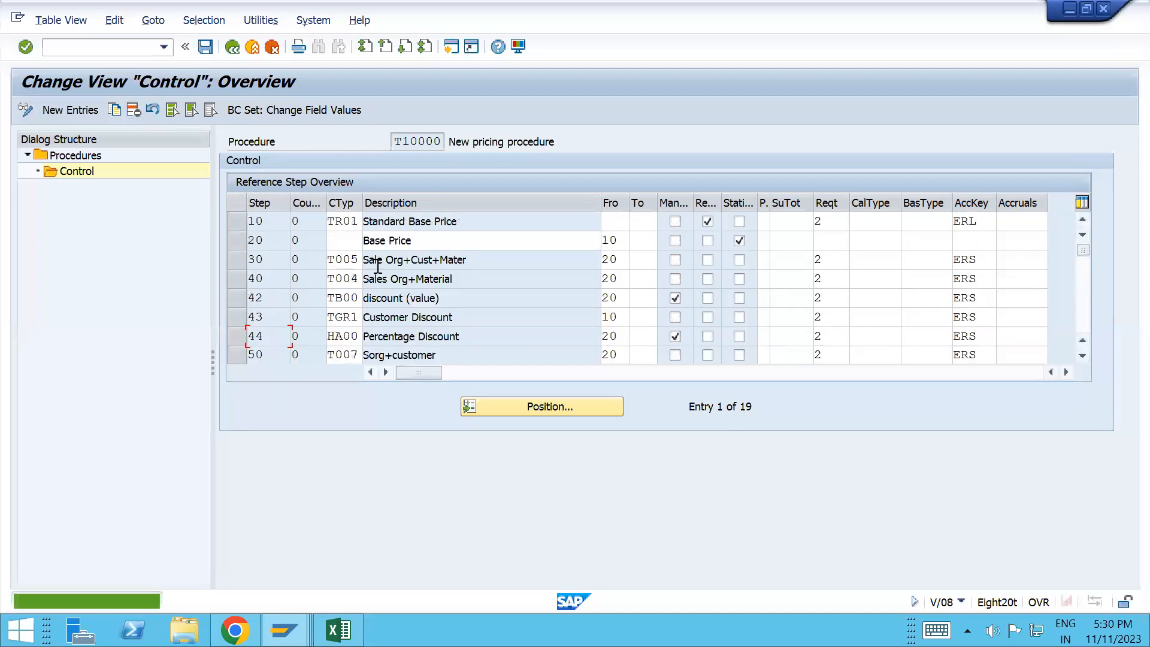
pyautogui.hotkey('ctrl', 's')
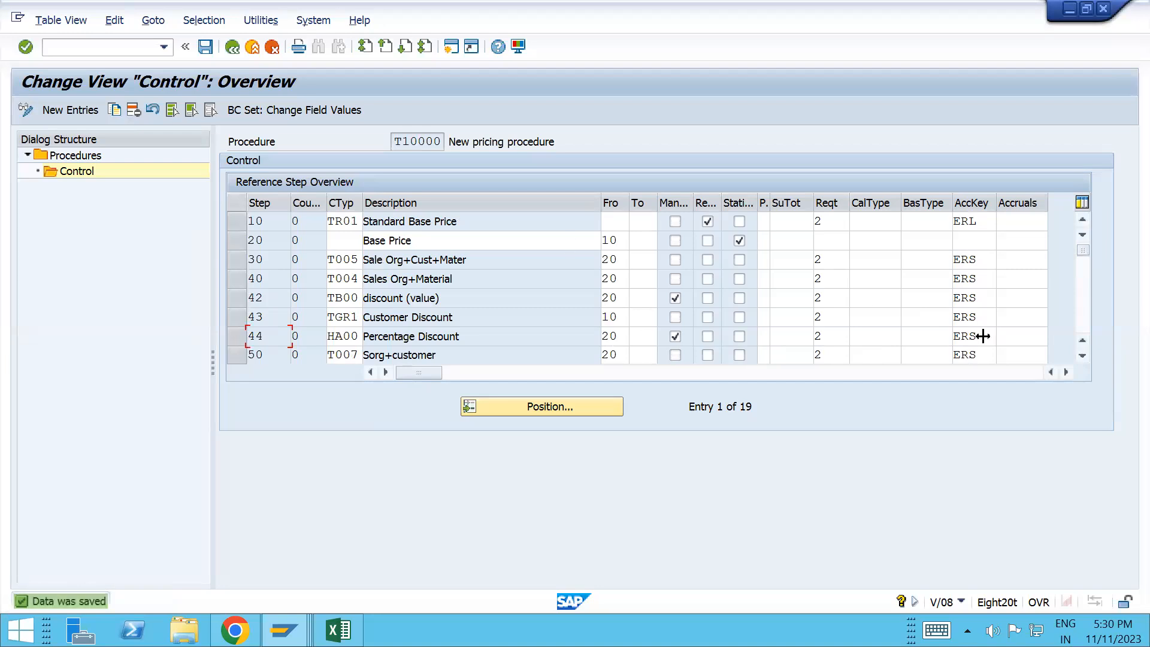
# - Review the remaining control steps of procedure T10000 and select step 43, TGR1 Customer Discount
pyautogui.click(1082, 357)
pyautogui.click(1082, 357)
pyautogui.click(1082, 357)
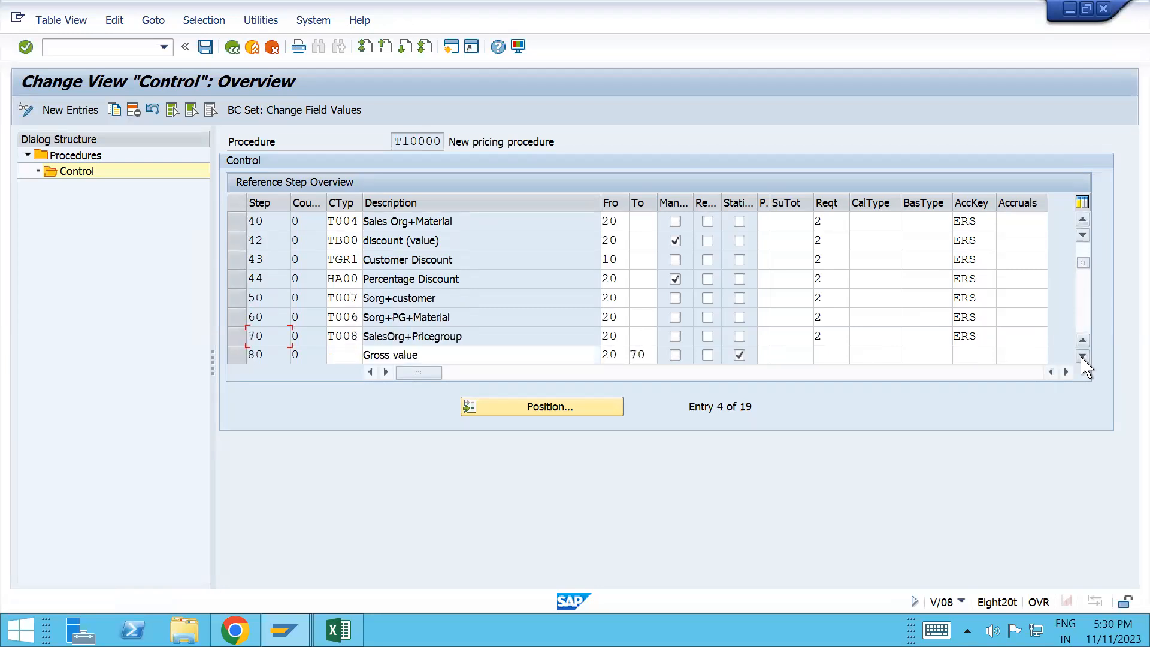
pyautogui.click(1082, 357)
pyautogui.click(1082, 357)
pyautogui.click(1082, 358)
pyautogui.click(1082, 357)
pyautogui.click(1082, 357)
pyautogui.click(1082, 358)
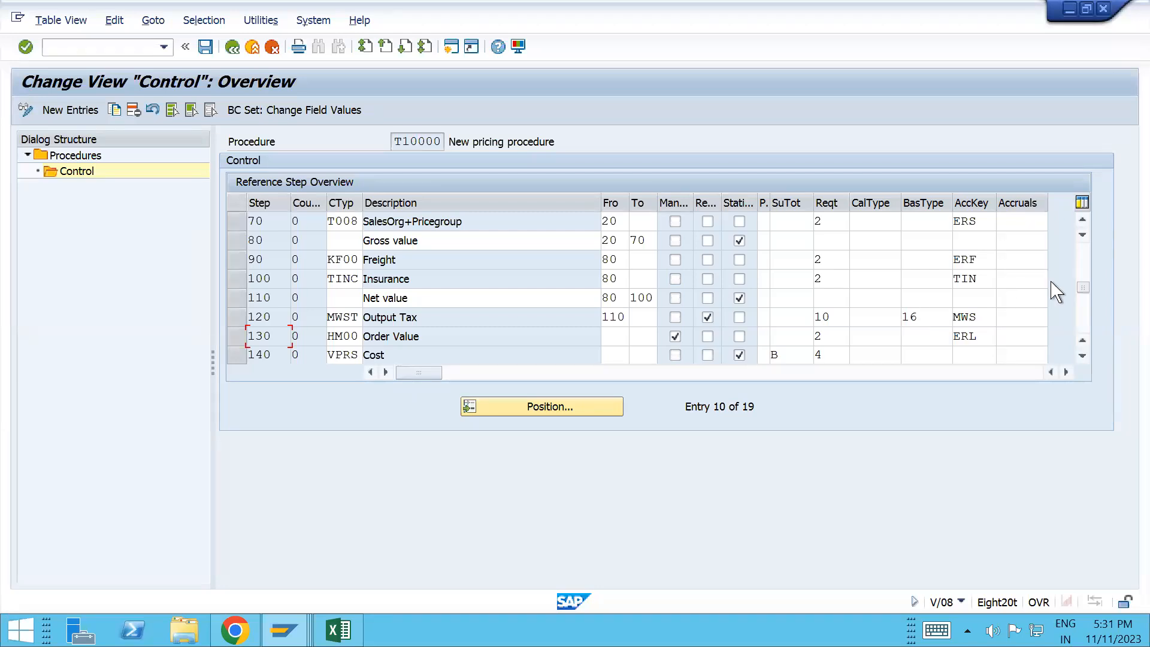
pyautogui.click(1083, 252)
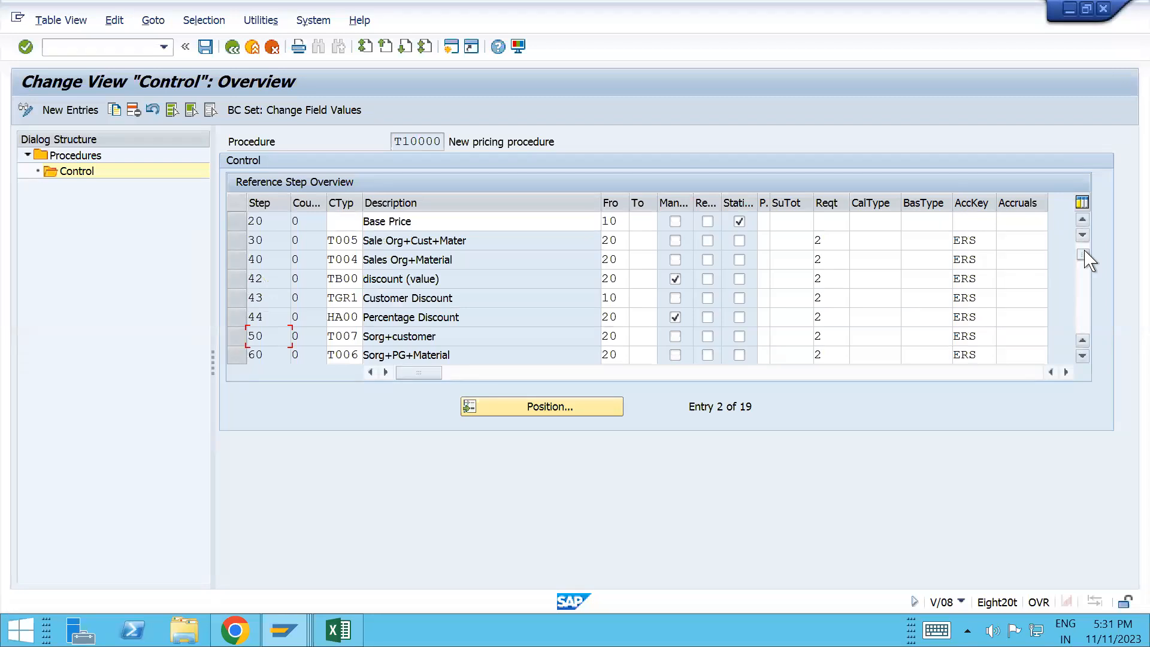
pyautogui.click(1084, 251)
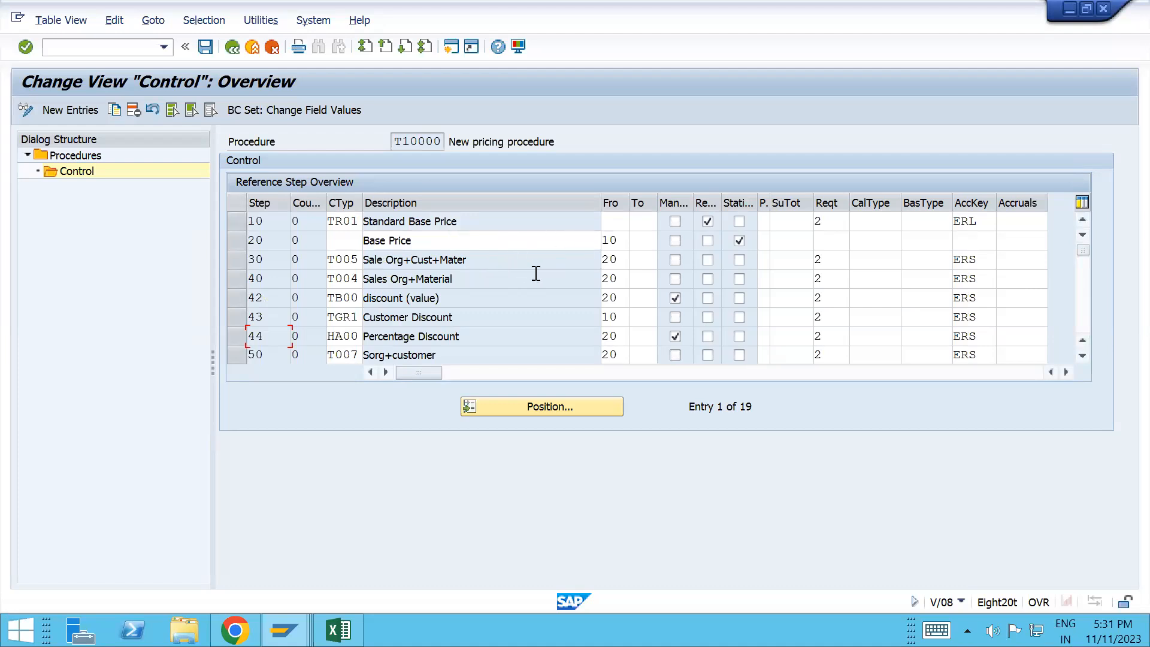
pyautogui.click(237, 318)
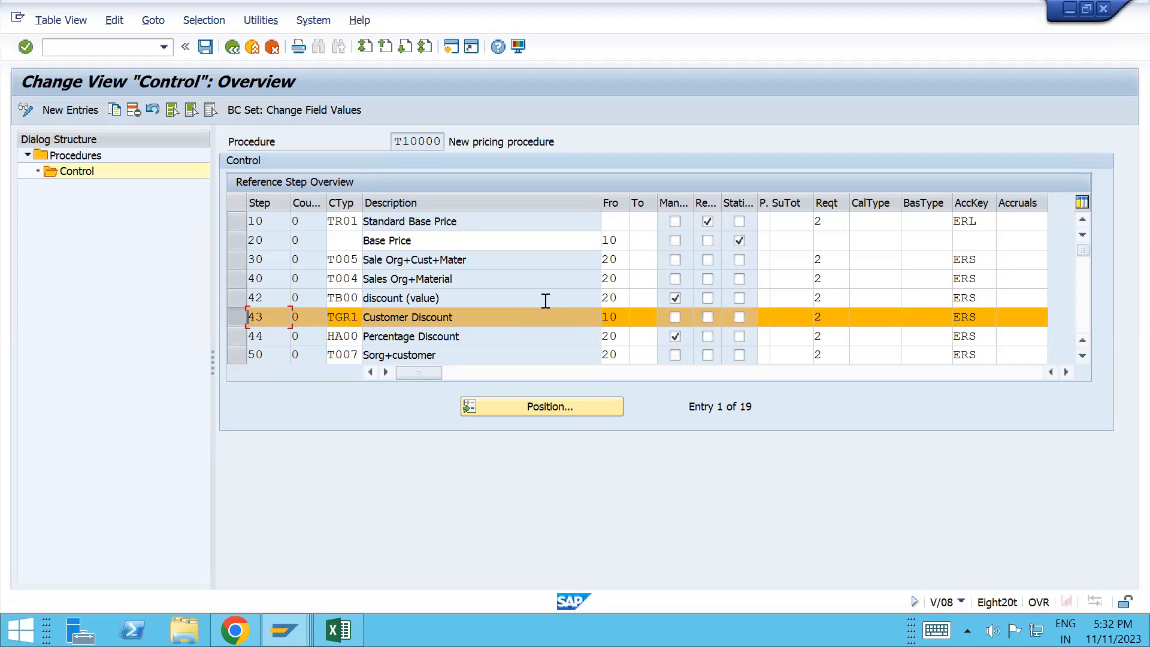
# - Switch to the condition record session and restart transaction VK11 to create condition records
pyautogui.hotkey('alt', 'Tab')
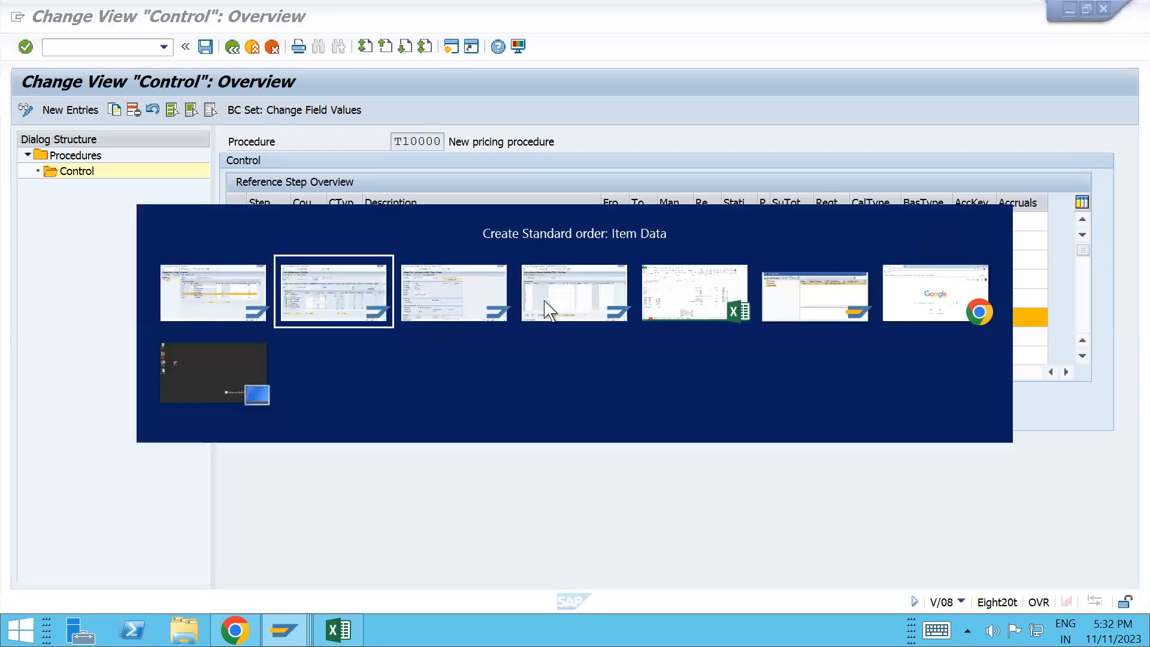
pyautogui.hotkey('alt', 'Tab')
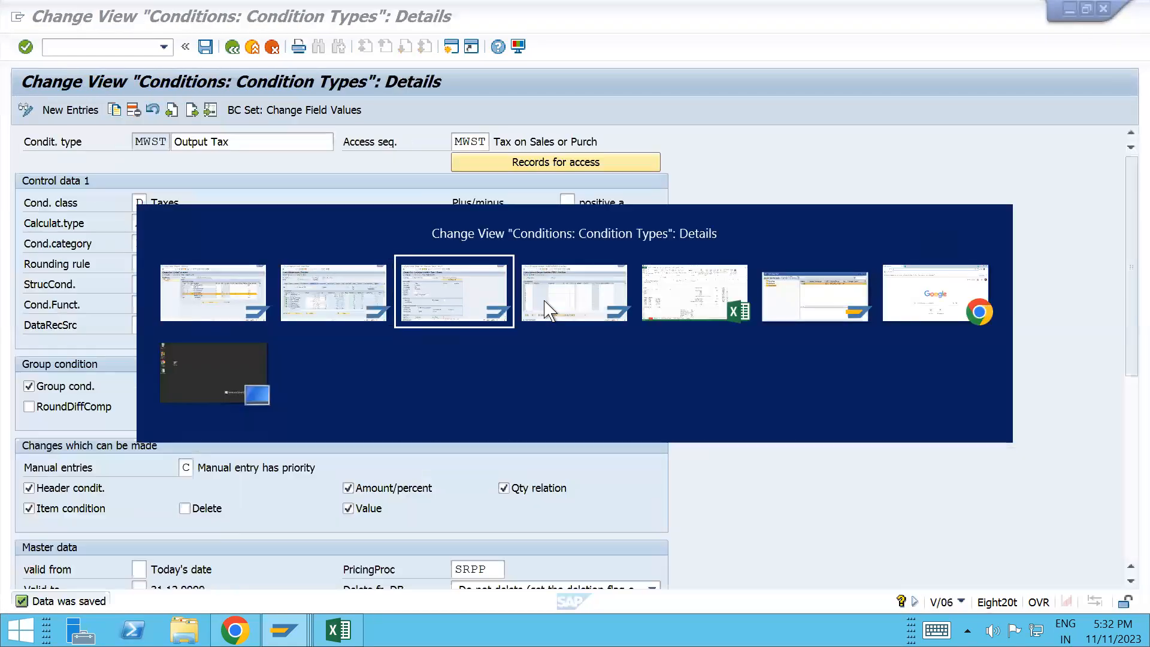
pyautogui.click(545, 303)
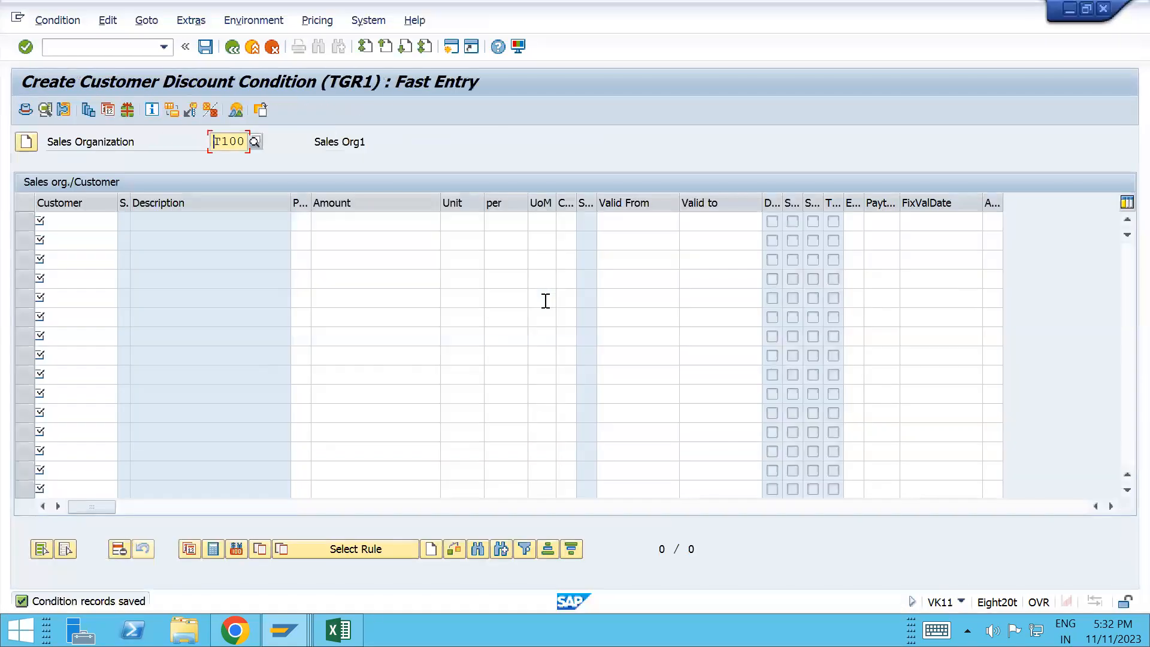
pyautogui.click(91, 46)
pyautogui.write('/nvk')
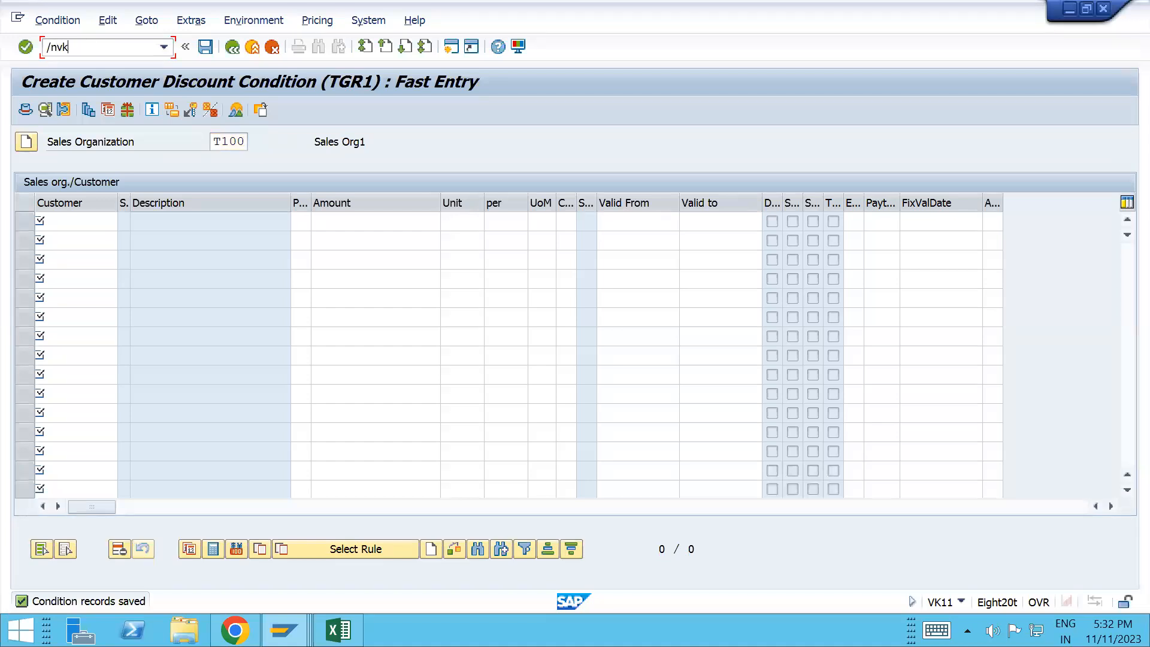
pyautogui.write('11')
pyautogui.press('Return')
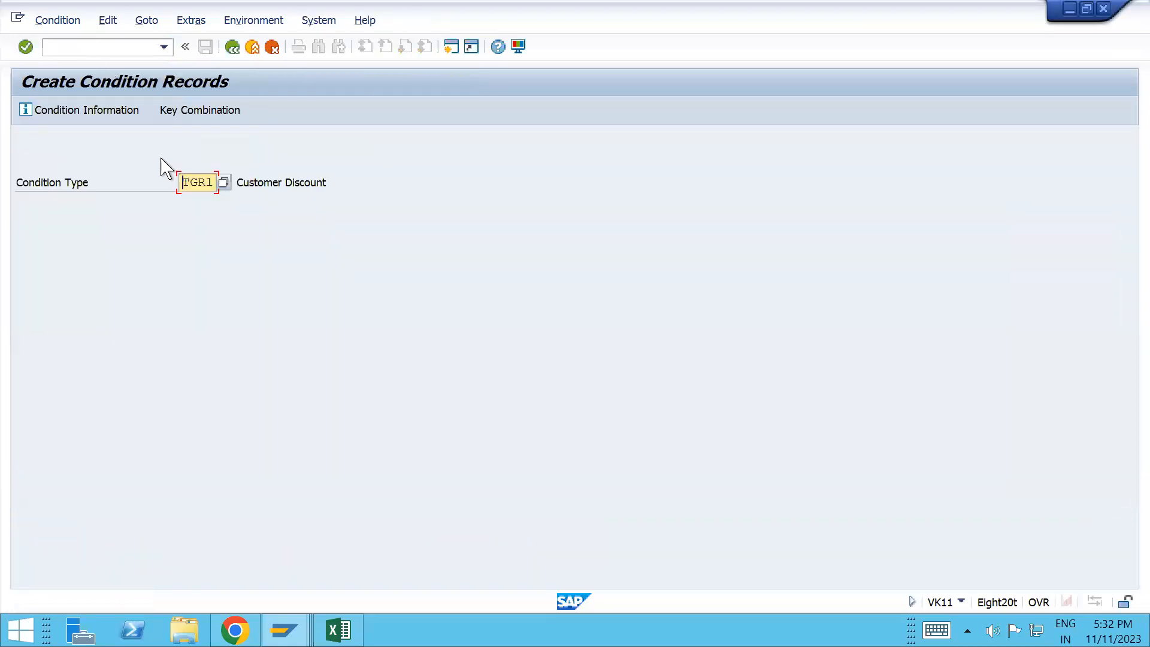
# - Enter a TGR1 customer discount of 2000 for customer Dr.Reddy's in sales organization T100
pyautogui.press('Return')
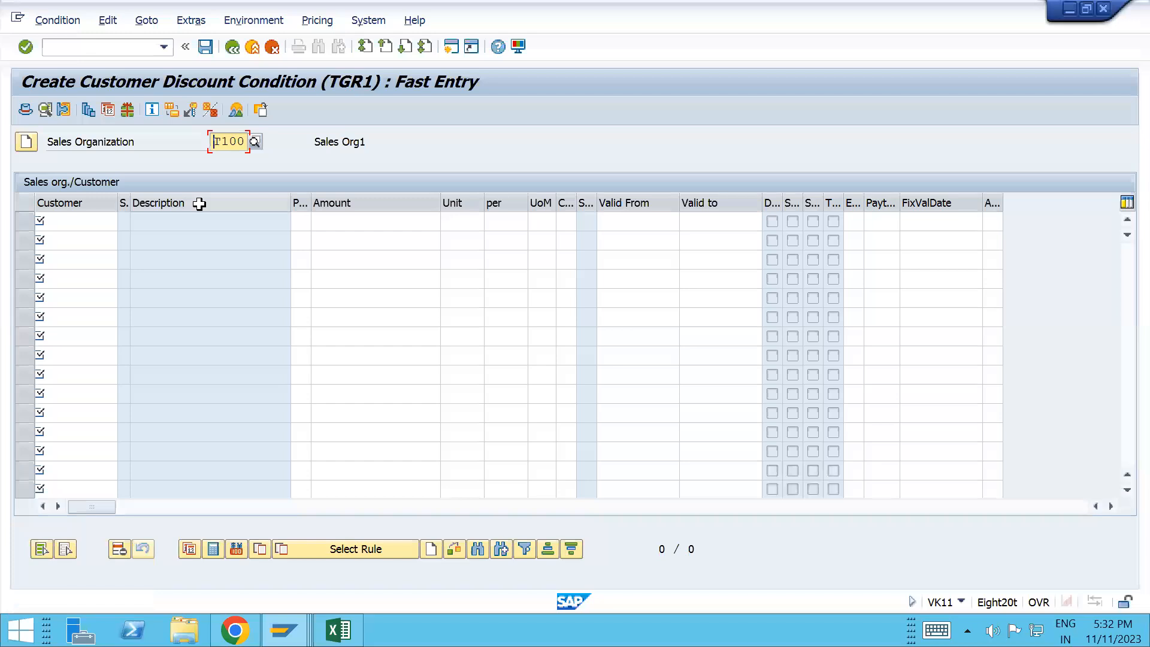
pyautogui.click(90, 219)
pyautogui.press('Down')
pyautogui.press('Tab')
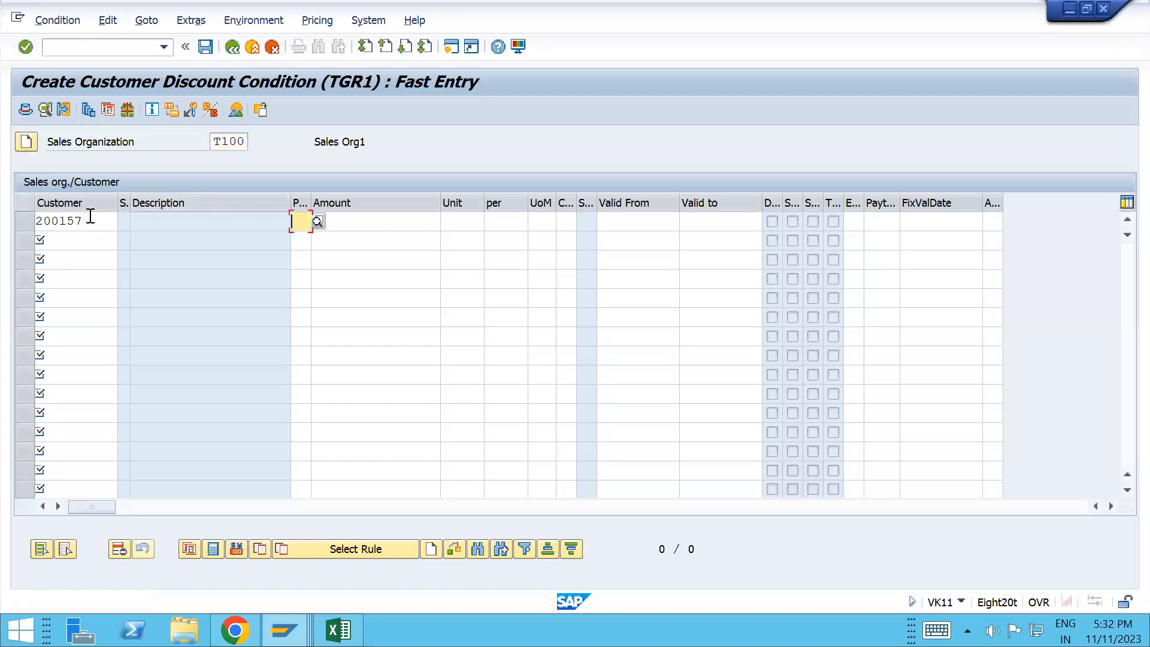
pyautogui.press('Tab')
pyautogui.press('space')
pyautogui.press('Down')
pyautogui.press('Down')
pyautogui.press('BackSpace')
pyautogui.write('2000')
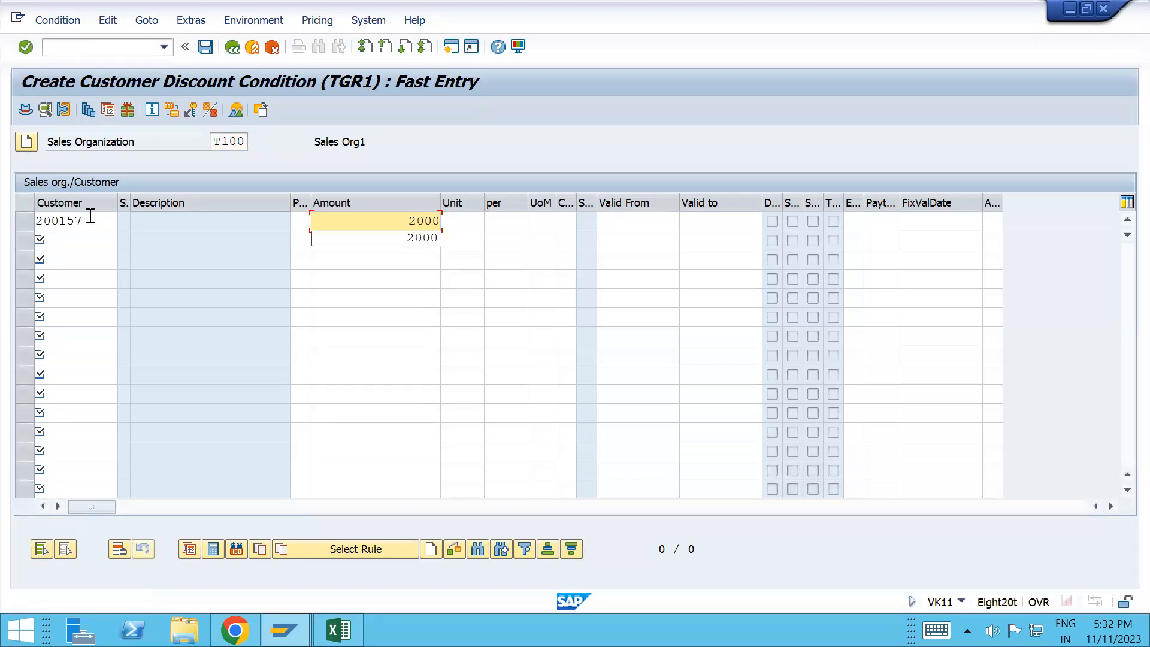
pyautogui.click(90, 216)
pyautogui.press('Return')
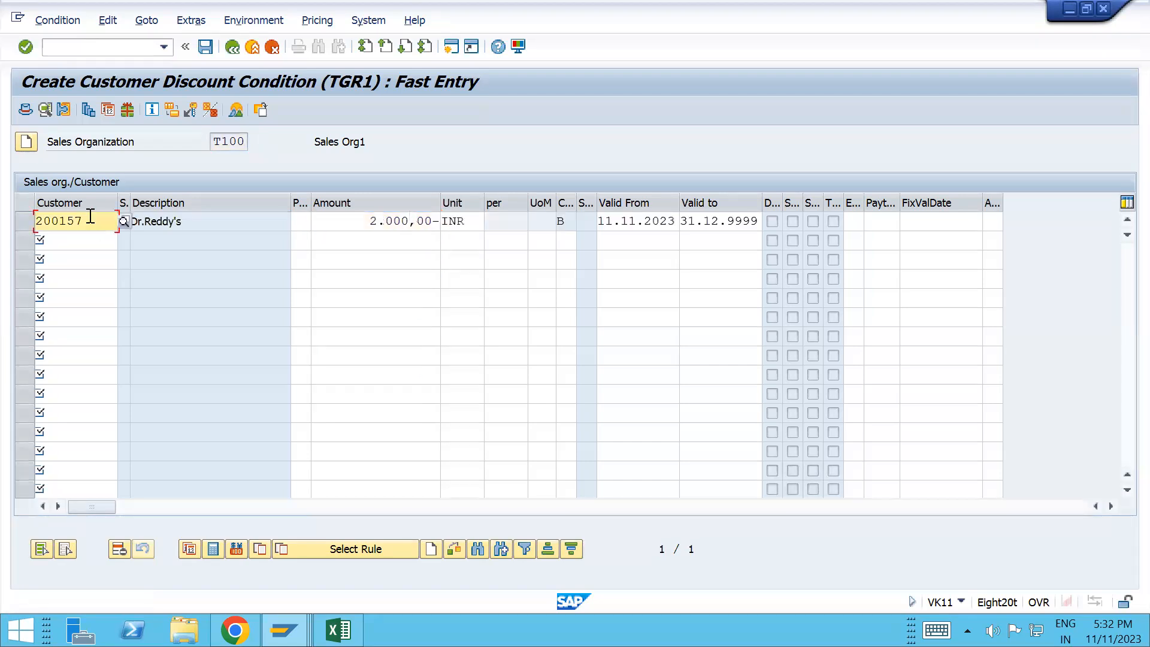
# - View the scales and additional sales data of the Dr.Reddy's discount record and return to fast entry
pyautogui.click(27, 222)
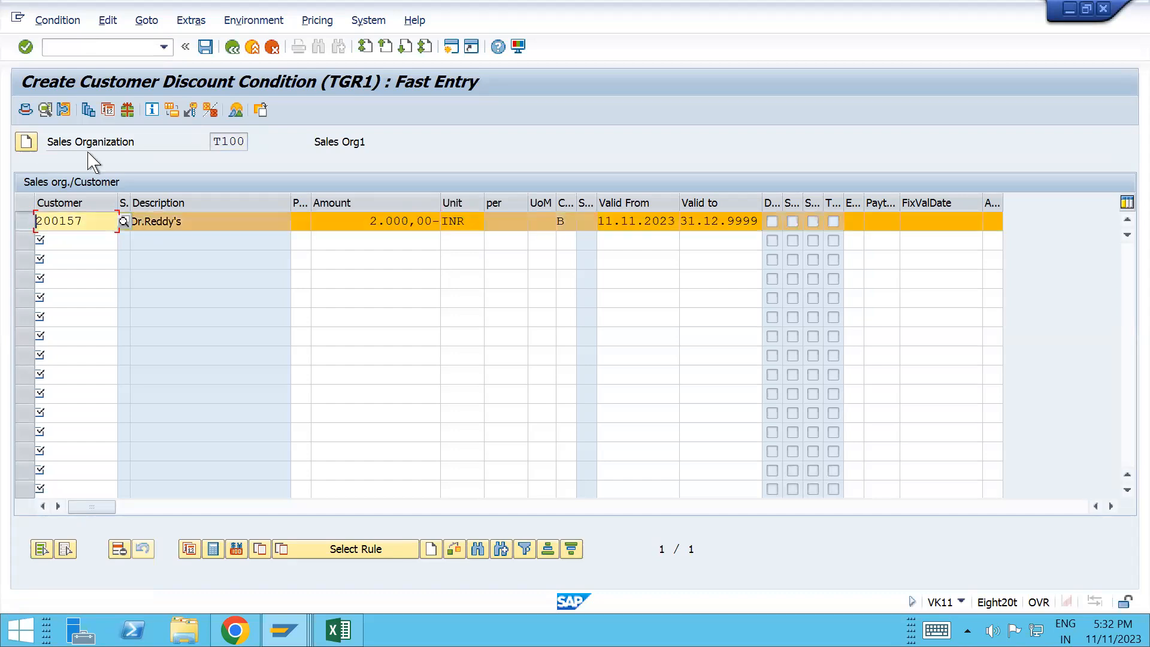
pyautogui.click(90, 110)
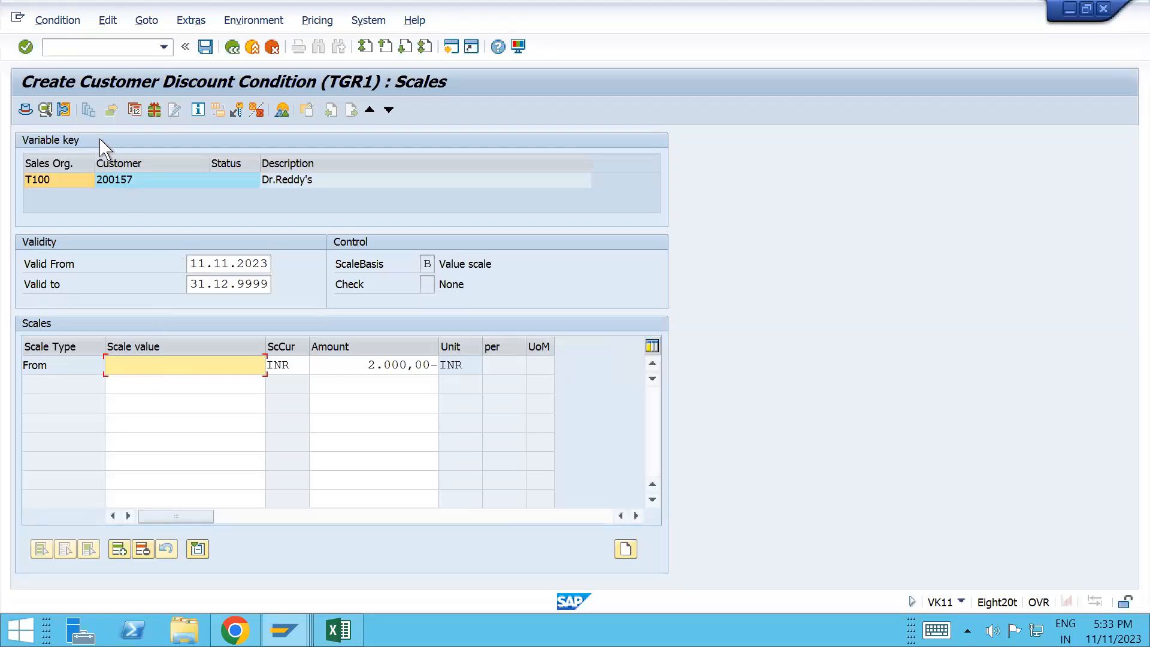
pyautogui.click(63, 115)
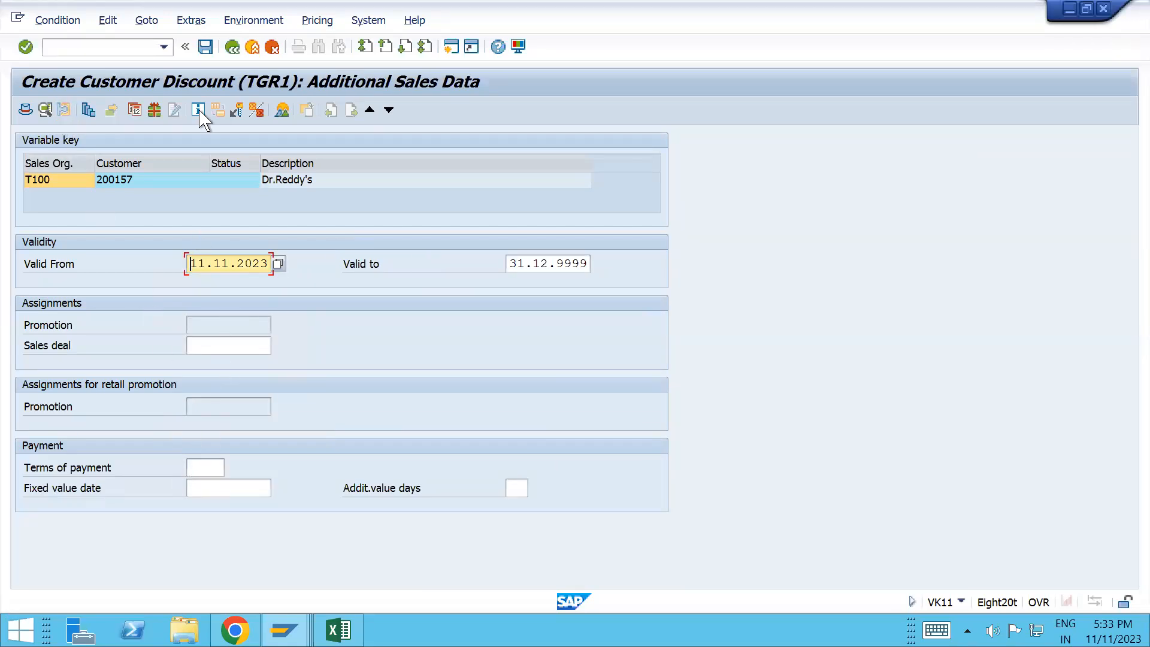
pyautogui.click(227, 52)
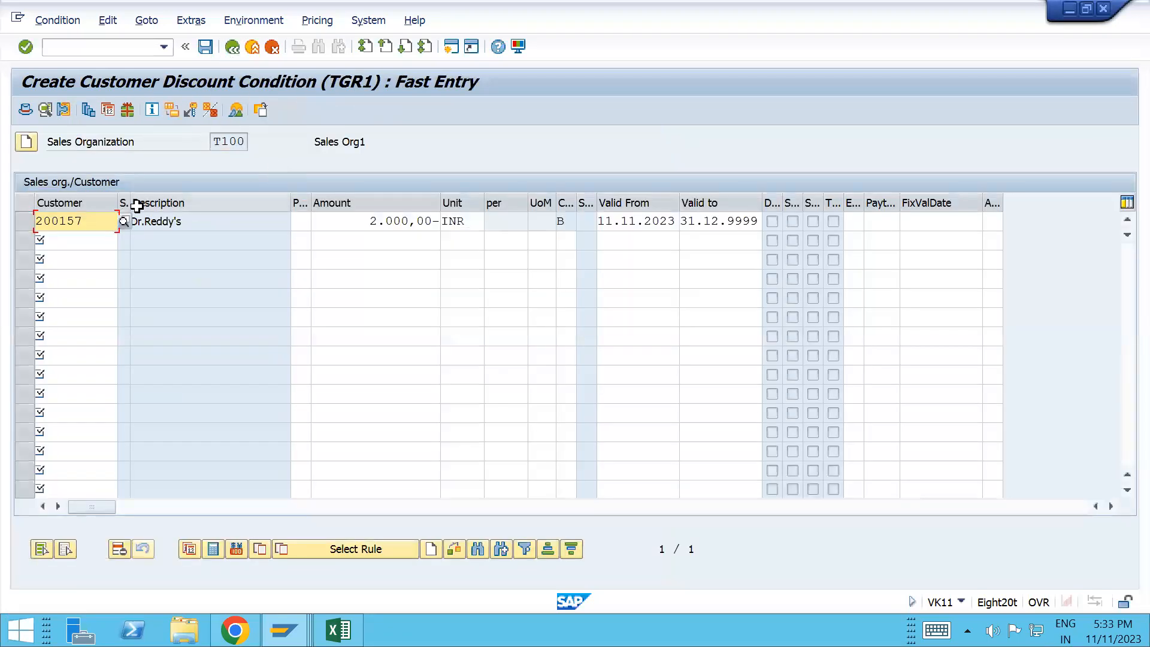
# - Set the scale of the Dr.Reddy's TGR1 discount record to start from a value of 10000 INR
pyautogui.click(90, 221)
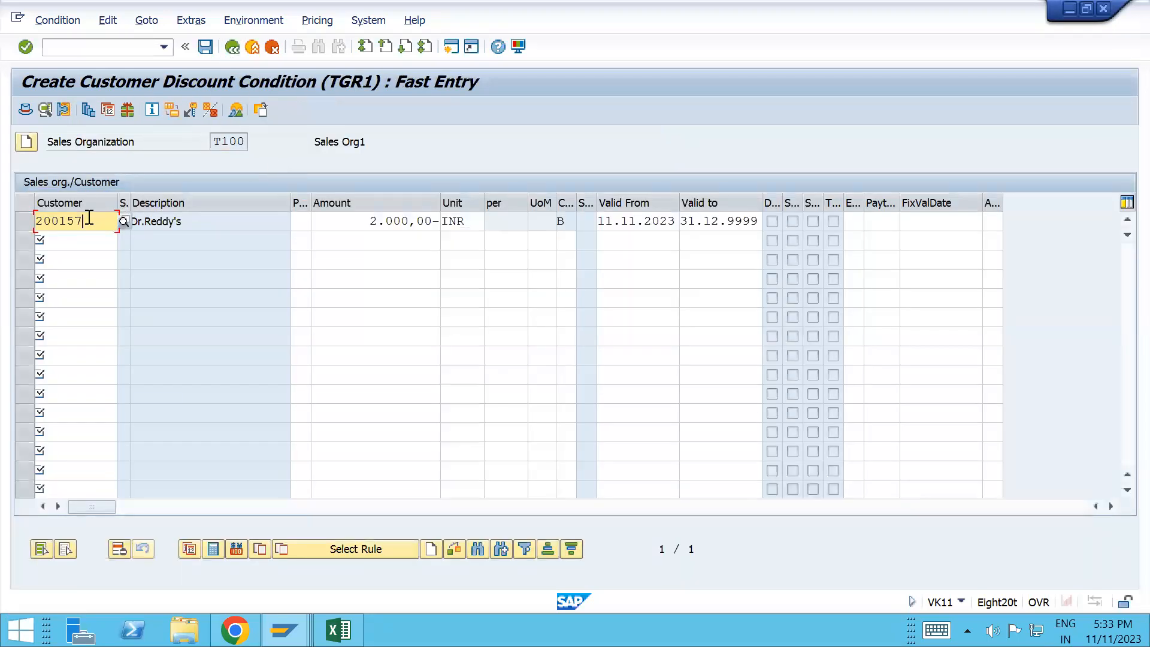
pyautogui.click(88, 112)
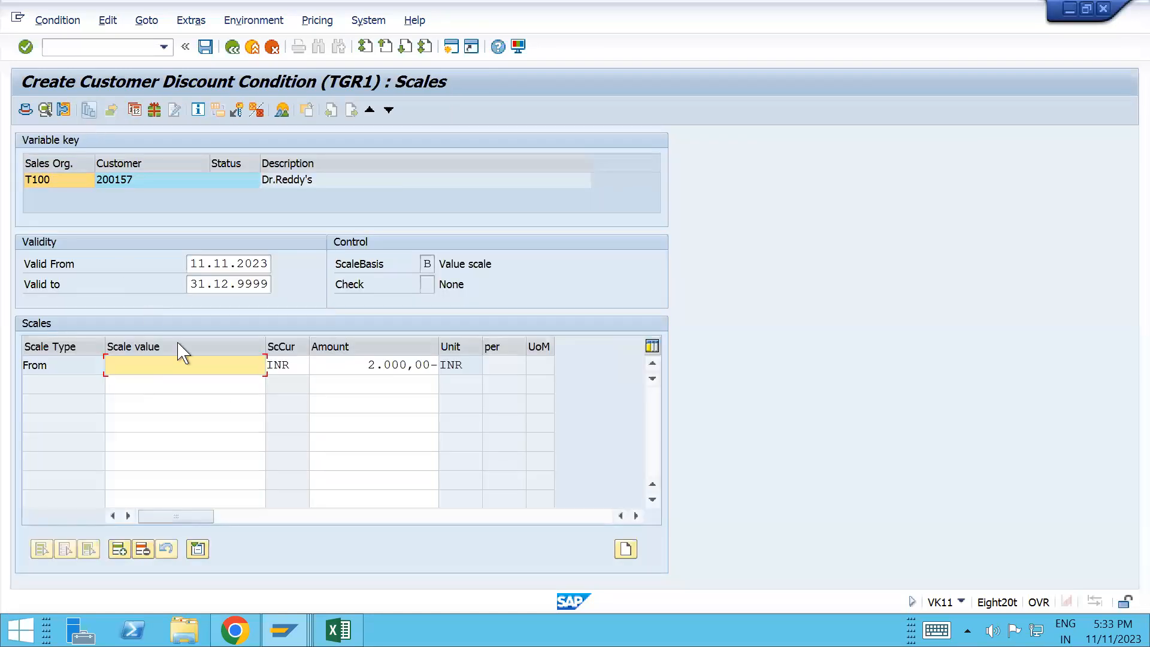
pyautogui.click(199, 365)
pyautogui.write('10000')
pyautogui.press('Return')
pyautogui.click(55, 365)
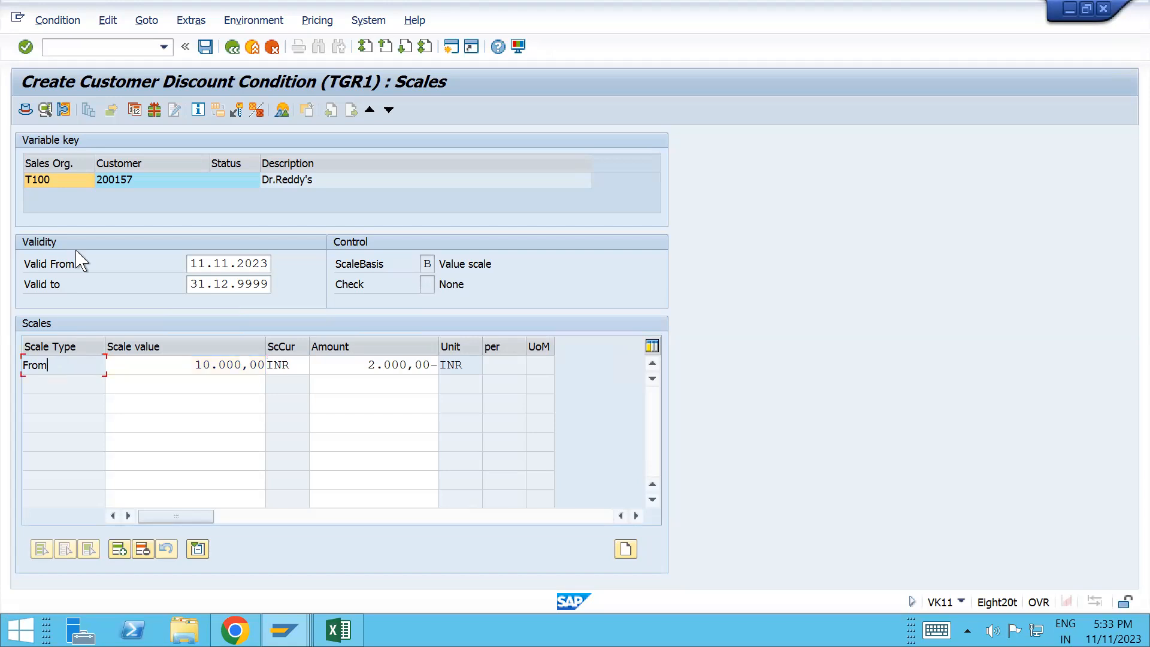
# - Try scale type D, Graduated-to interval scale, in the discount record's details and set it back to A
pyautogui.click(45, 109)
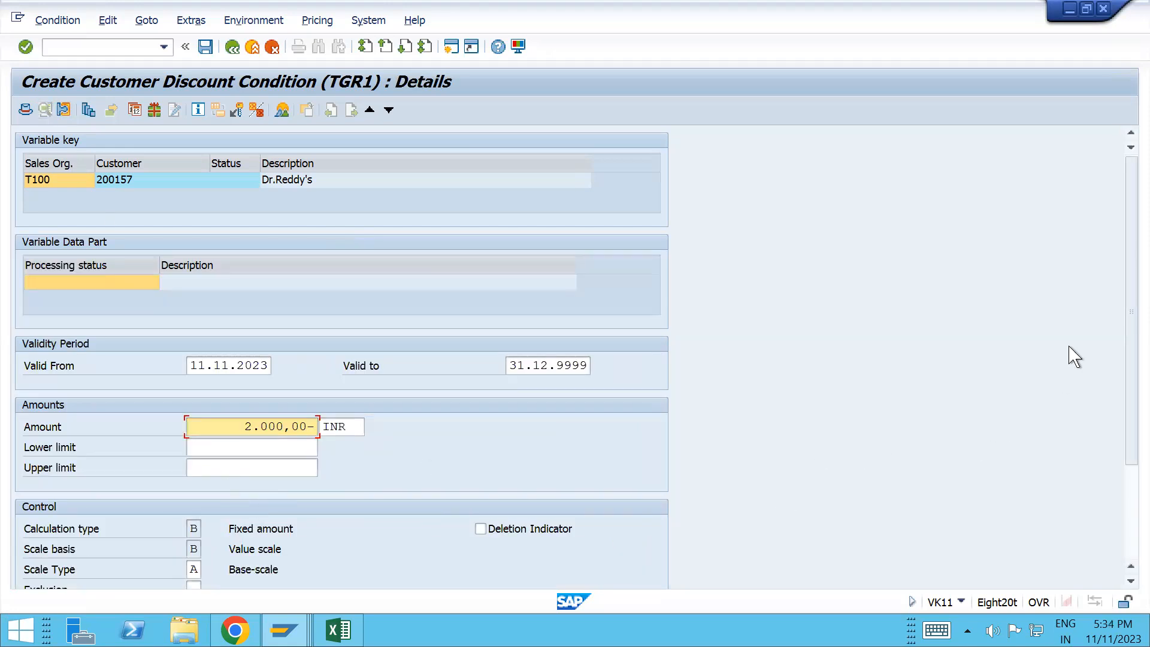
pyautogui.click(1131, 474)
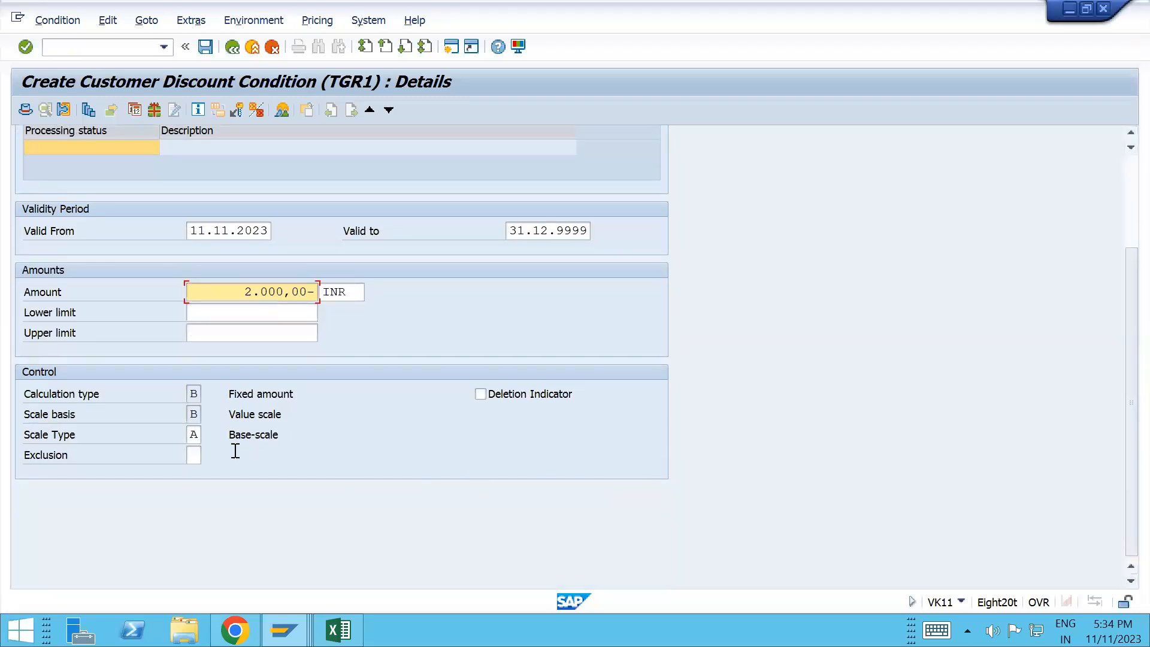
pyautogui.click(196, 438)
pyautogui.click(208, 435)
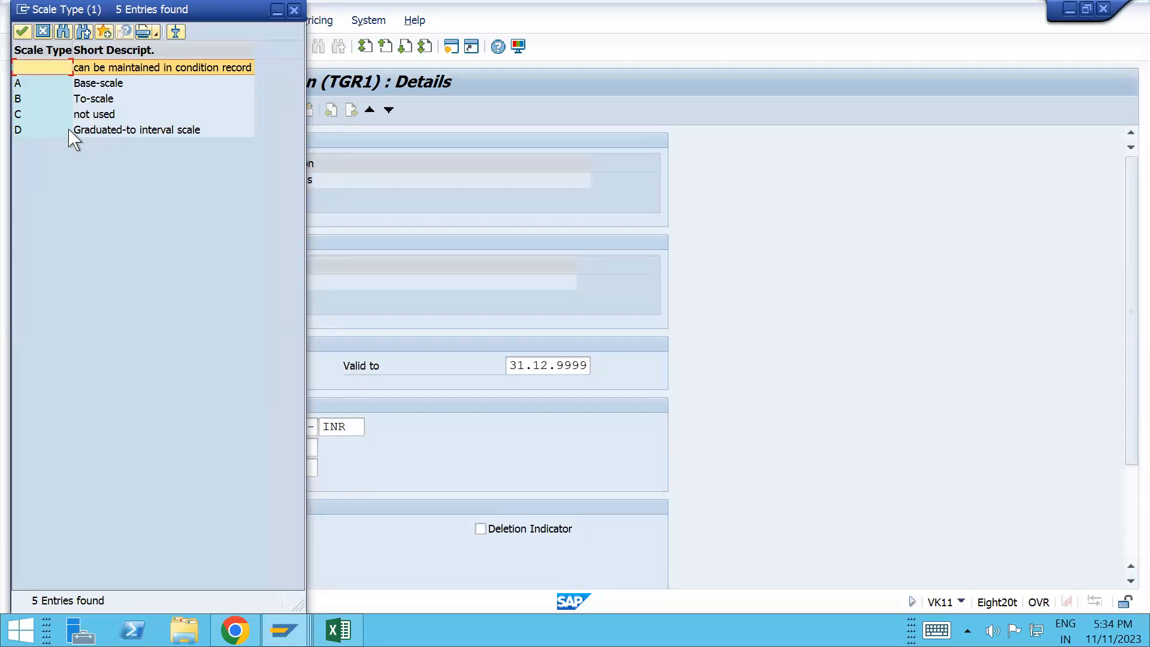
pyautogui.doubleClick(69, 129)
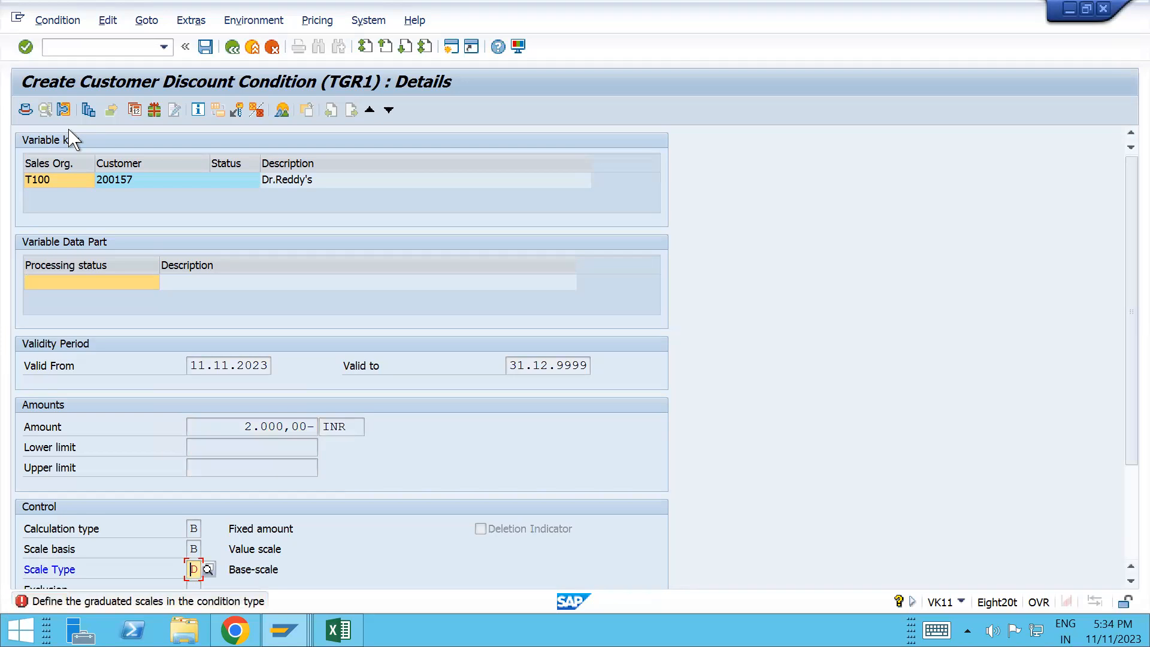
pyautogui.press('Delete')
pyautogui.write('A')
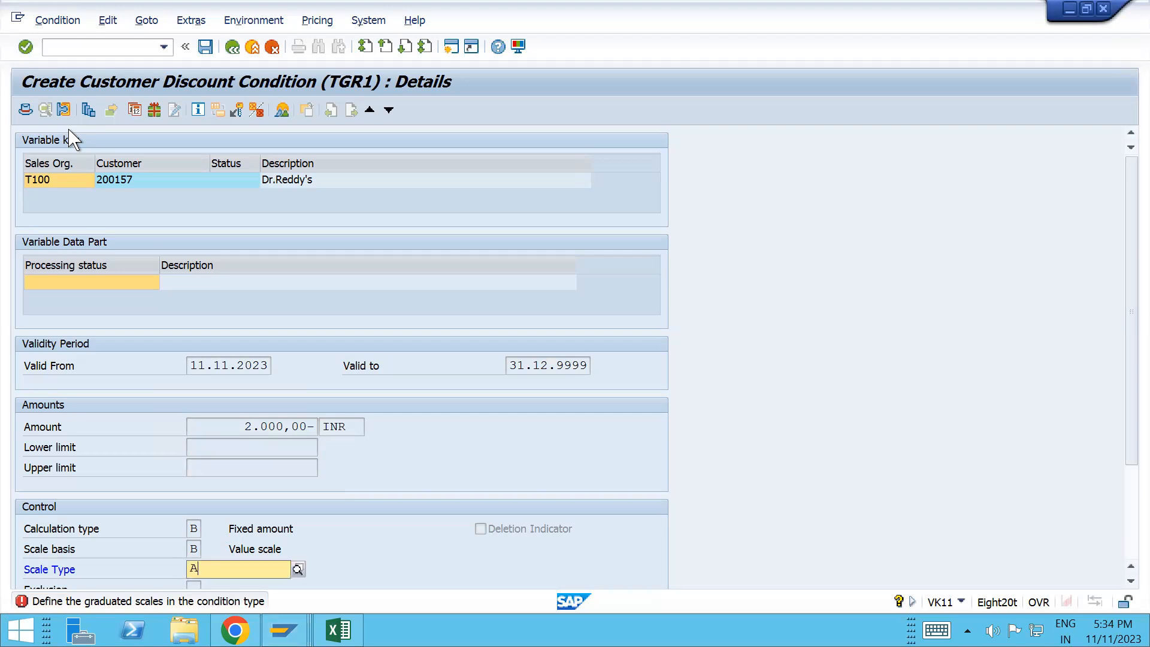
pyautogui.press('Return')
# - Save the TGR1 condition record, accept the overlapping validity period, and switch to the sales order session
pyautogui.hotkey('ctrl', 's')
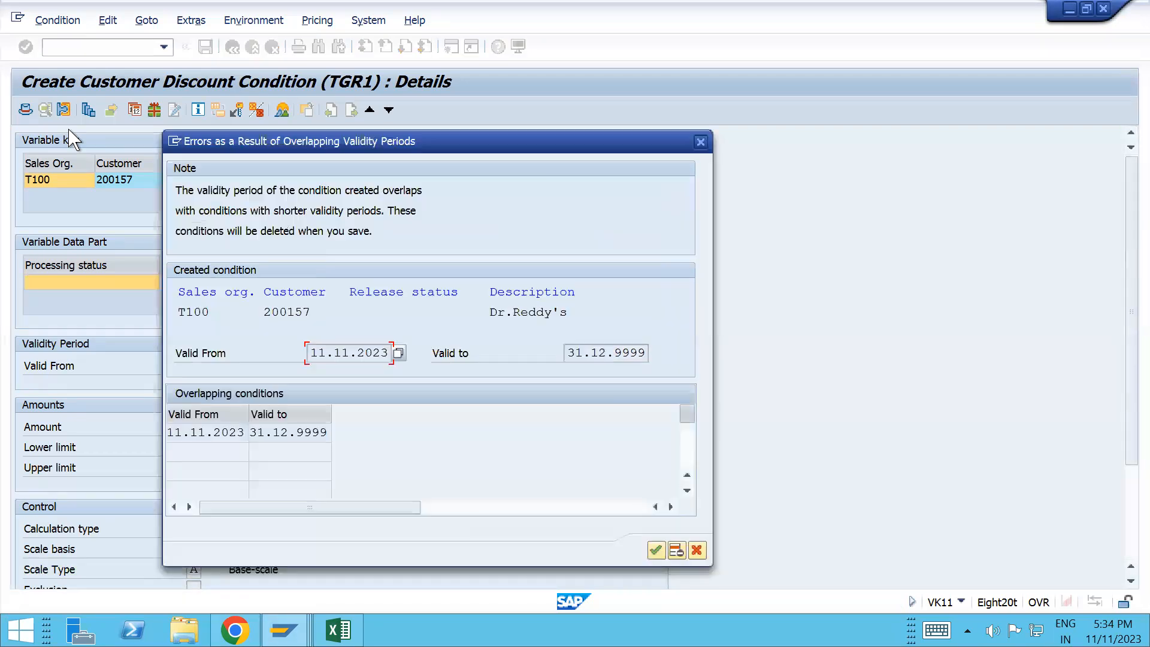
pyautogui.click(656, 549)
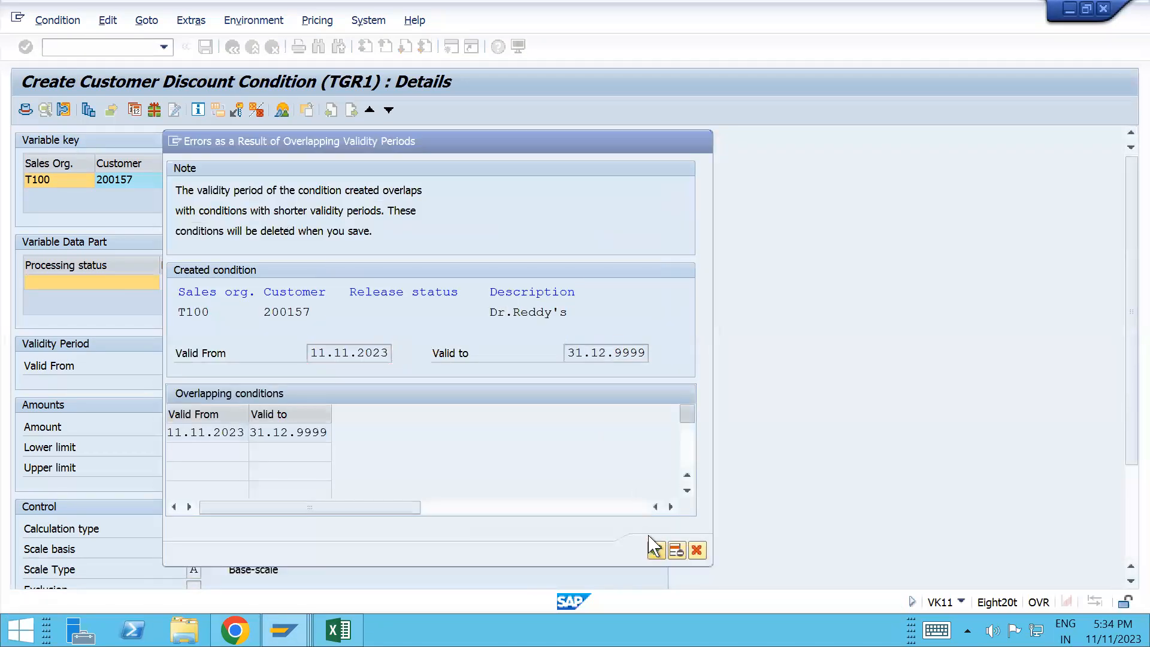
pyautogui.hotkey('alt', 'Tab')
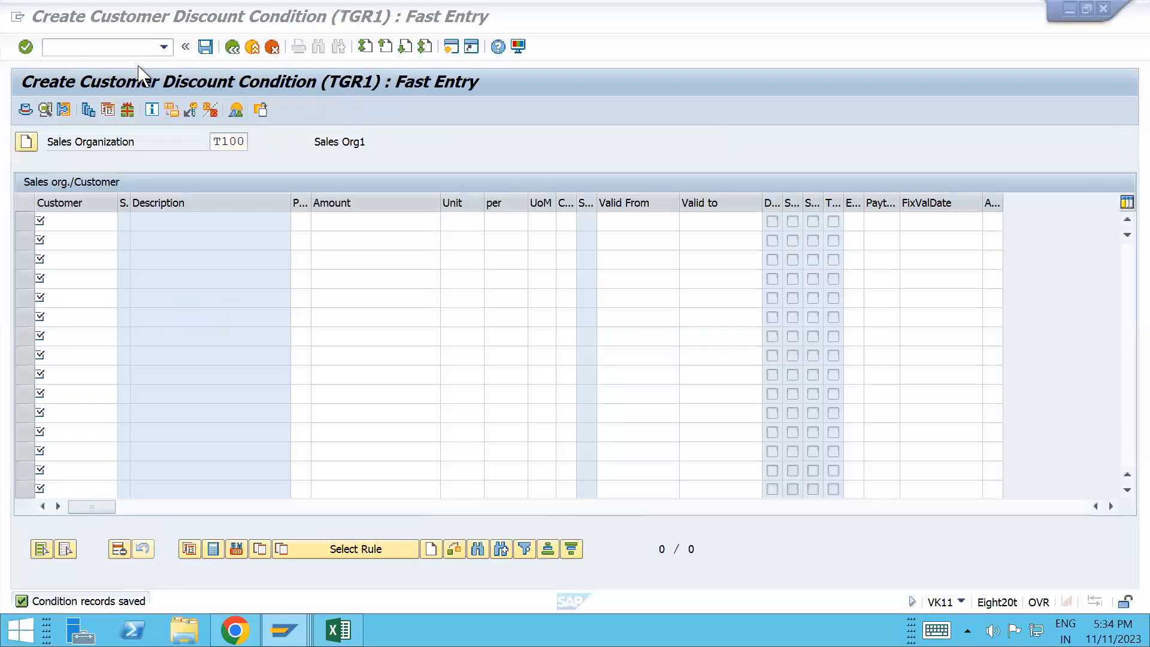
pyautogui.write('/nva02')
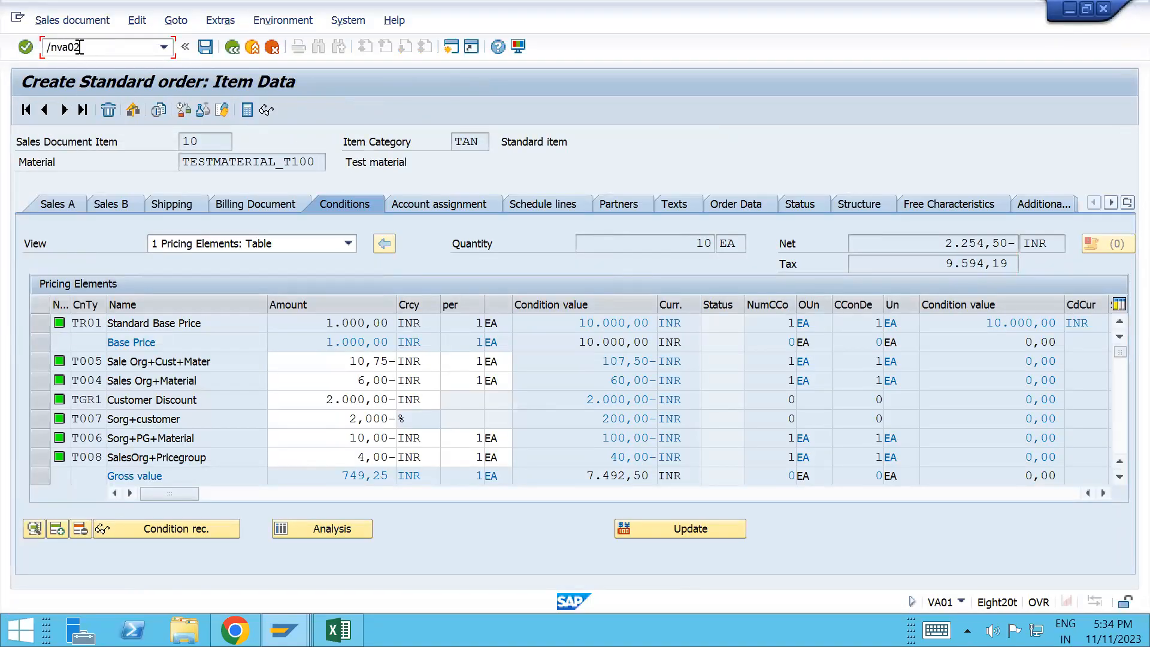
pyautogui.press('Return')
pyautogui.press('Return')
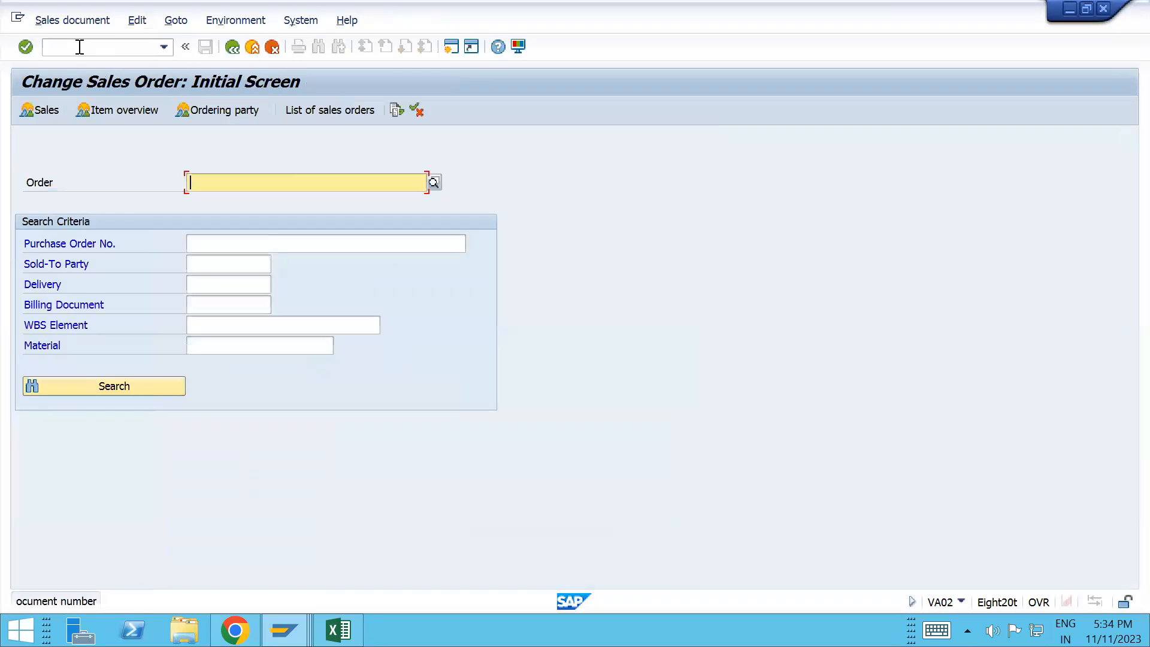
# - Start transaction VA01 and open a new standard order with Dr.Reddy's as the sold-to party
pyautogui.click(80, 47)
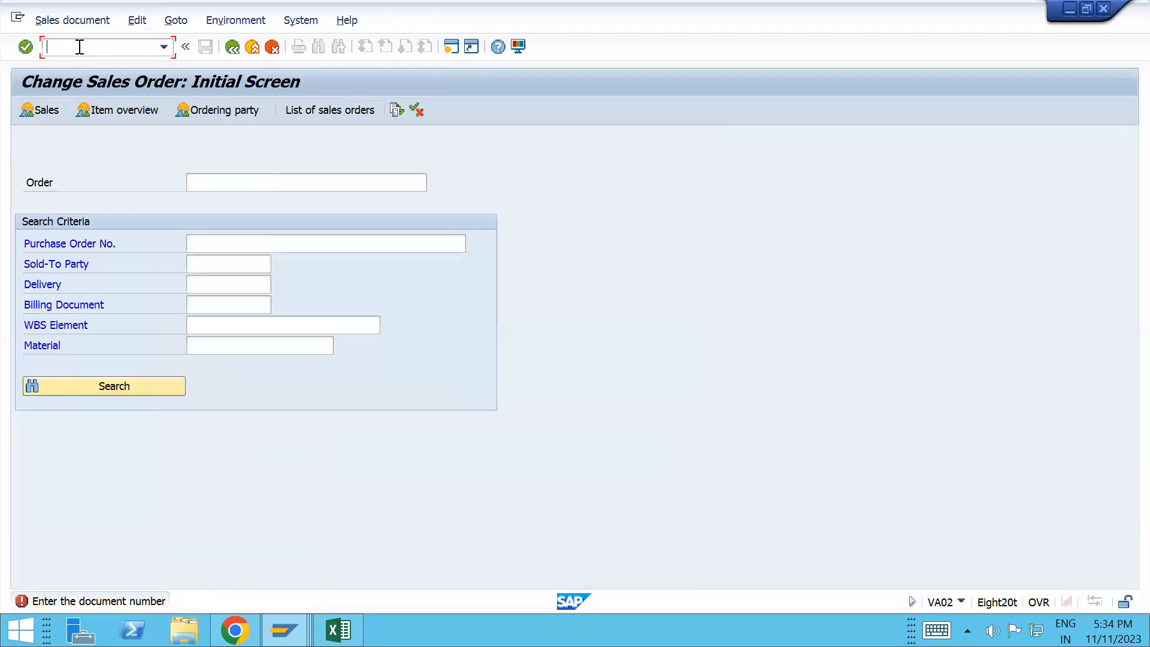
pyautogui.write('/nva01')
pyautogui.press('Return')
pyautogui.press('Return')
pyautogui.press('Down')
pyautogui.press('Return')
# - Add an order item for material TESTMATERIAL_T100 with quantity 10 and accept the delivery proposal in availability control
pyautogui.press('Tab')
pyautogui.press('Tab')
pyautogui.press('Tab')
pyautogui.press('Tab')
pyautogui.press('Tab')
pyautogui.press('Tab')
pyautogui.press('Tab')
pyautogui.press('Tab')
pyautogui.press('Tab')
pyautogui.press('Tab')
pyautogui.press('Tab')
pyautogui.press('Tab')
pyautogui.press('Tab')
pyautogui.press('Tab')
pyautogui.press('Tab')
pyautogui.press('Tab')
pyautogui.press('Down')
pyautogui.press('Return')
pyautogui.press('Tab')
pyautogui.write('10')
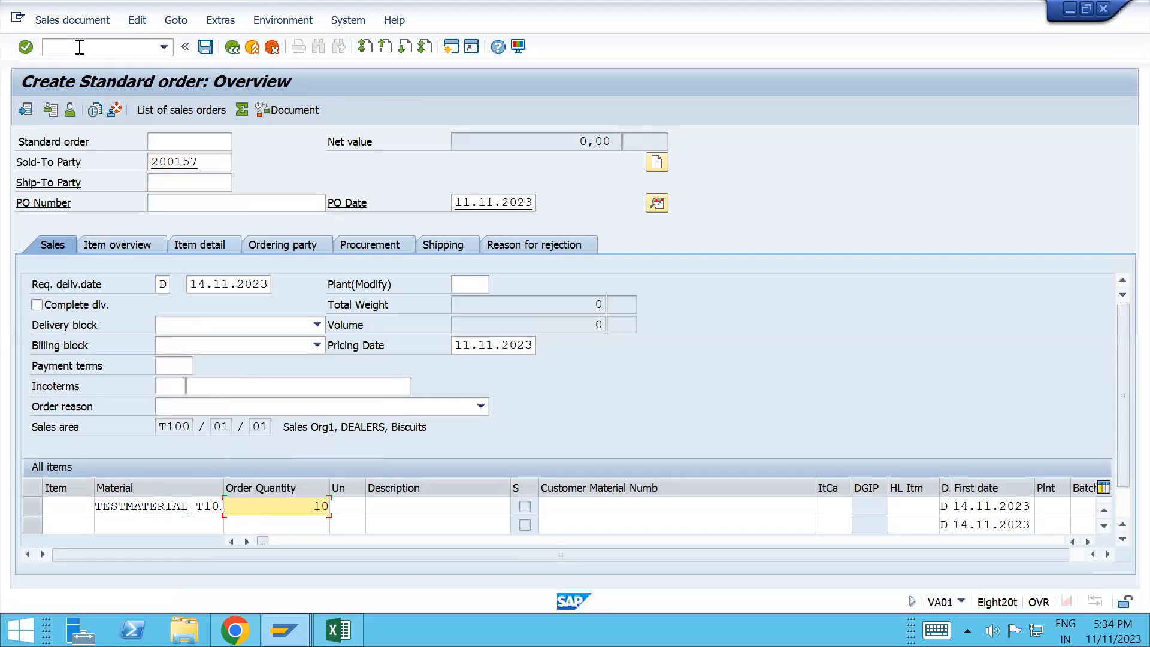
pyautogui.press('Return')
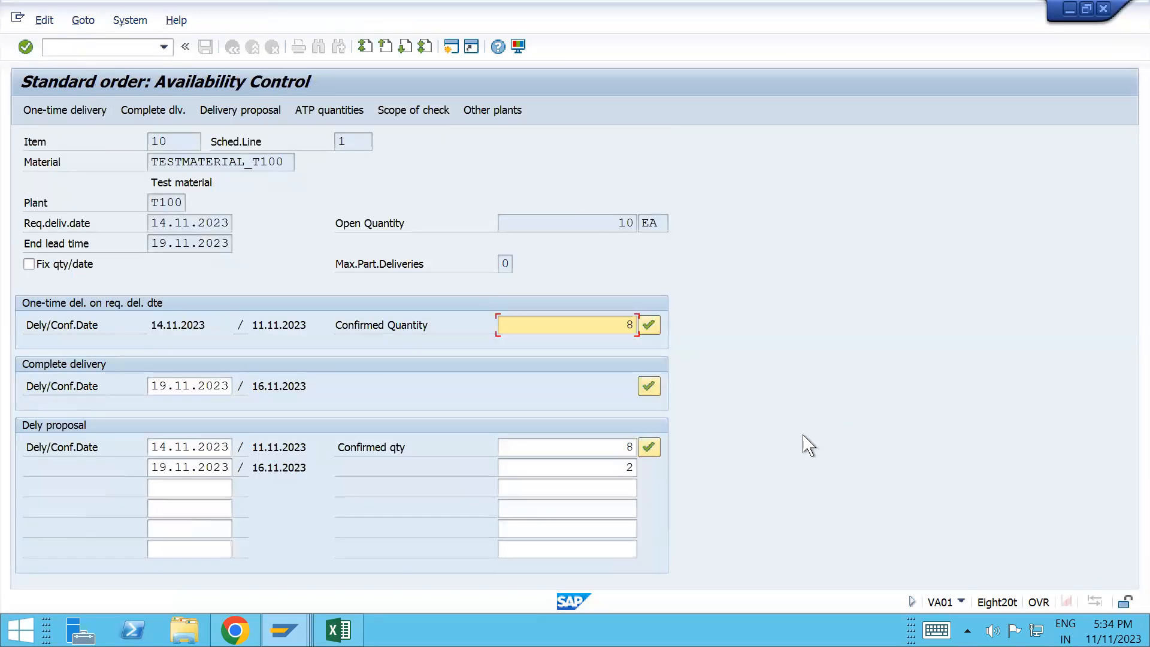
pyautogui.click(649, 447)
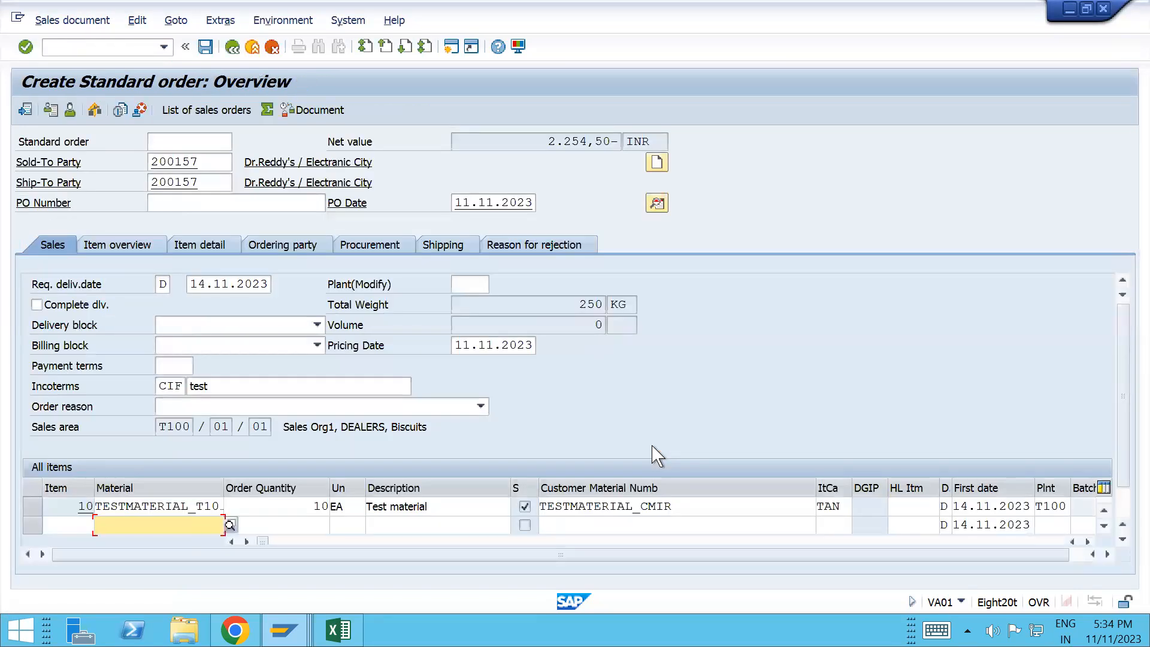
# - Open the conditions of order item 10 and review its net value and pricing elements through MWST Output Tax
pyautogui.doubleClick(248, 503)
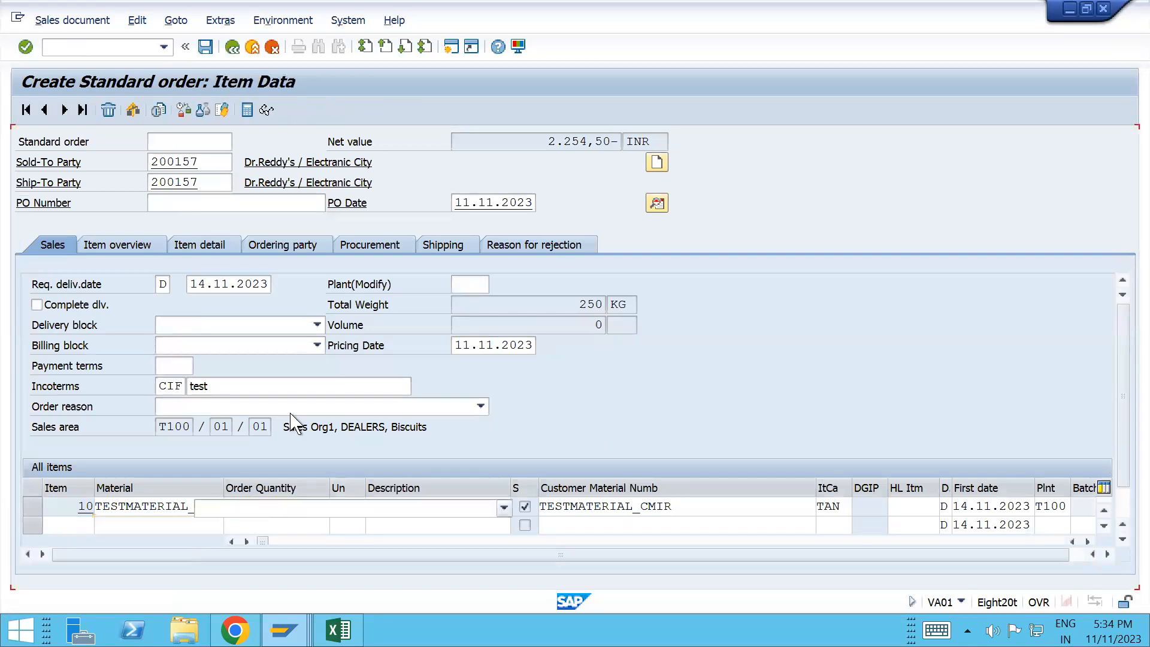
pyautogui.click(367, 211)
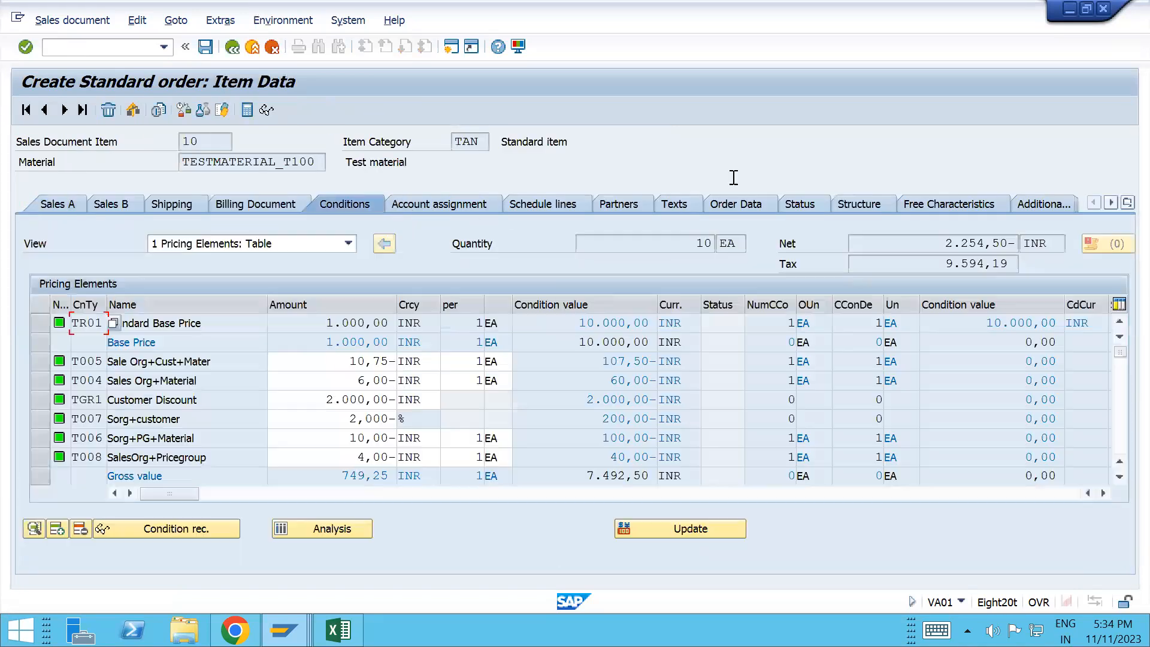
pyautogui.moveTo(953, 245); pyautogui.dragTo(1004, 256)
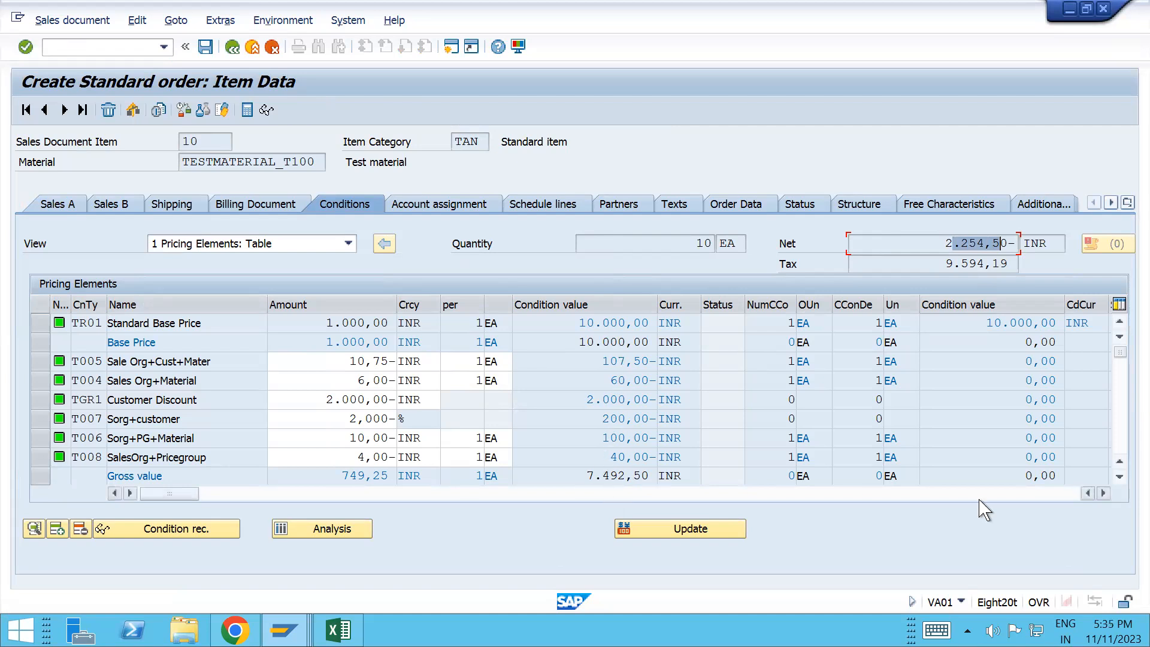
pyautogui.click(1119, 477)
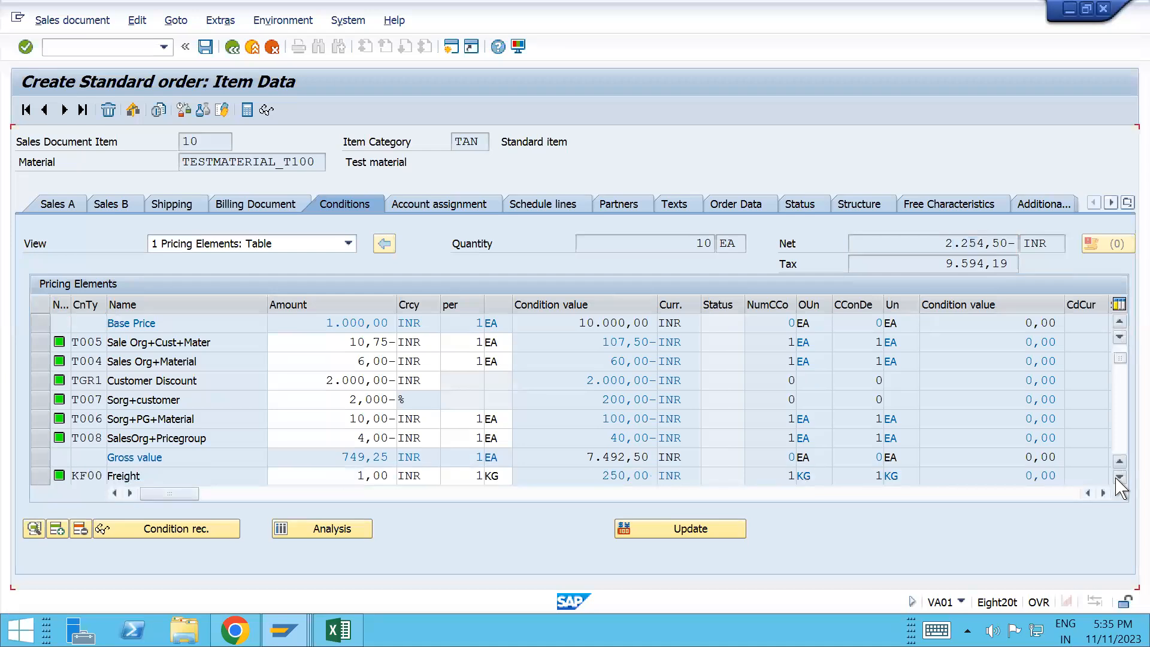
pyautogui.click(1119, 477)
pyautogui.click(1118, 477)
pyautogui.click(1119, 477)
pyautogui.click(1119, 477)
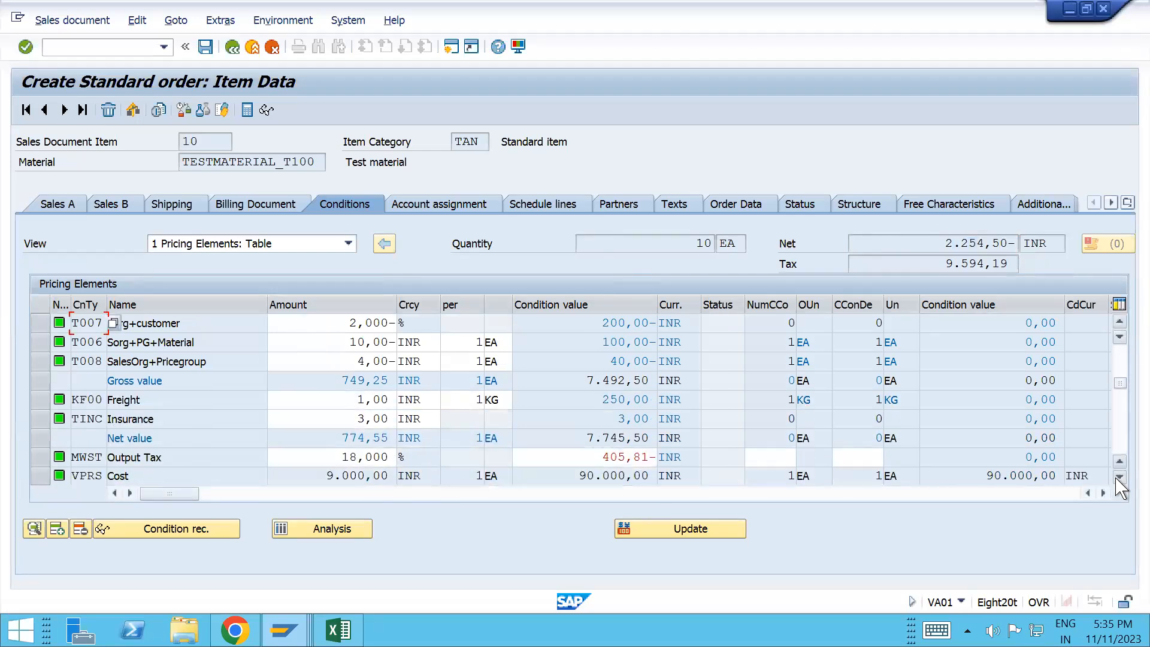
pyautogui.click(606, 453)
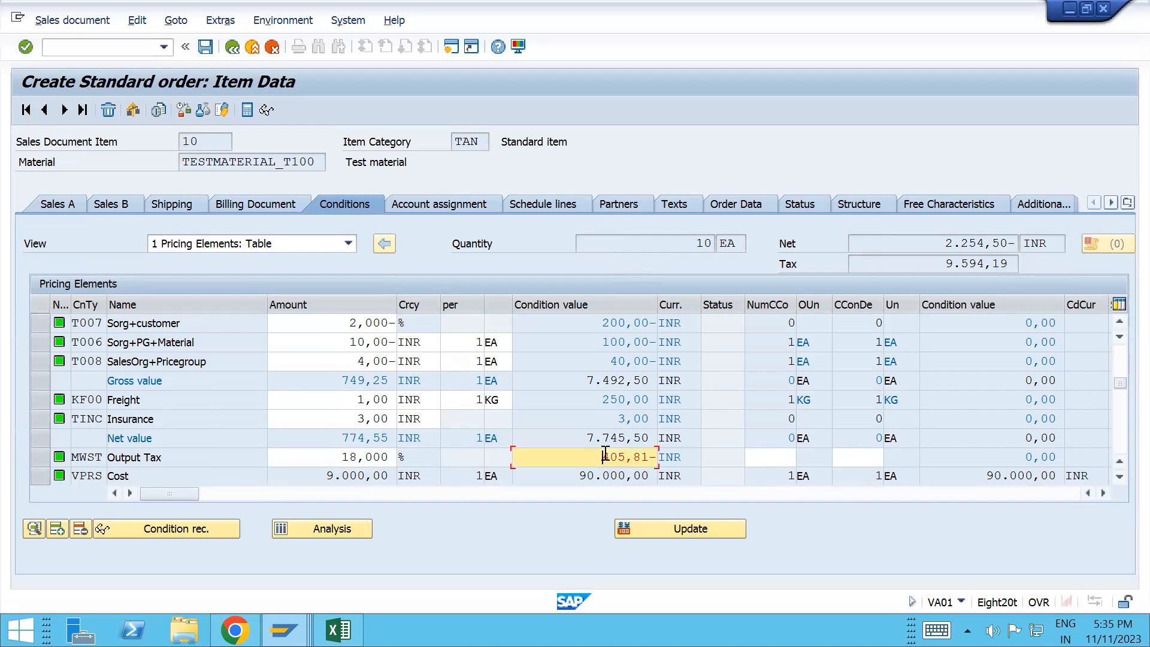
# - Examine the condition details and base value of MWST Output Tax, and recheck the item's remaining pricing elements
pyautogui.click(36, 458)
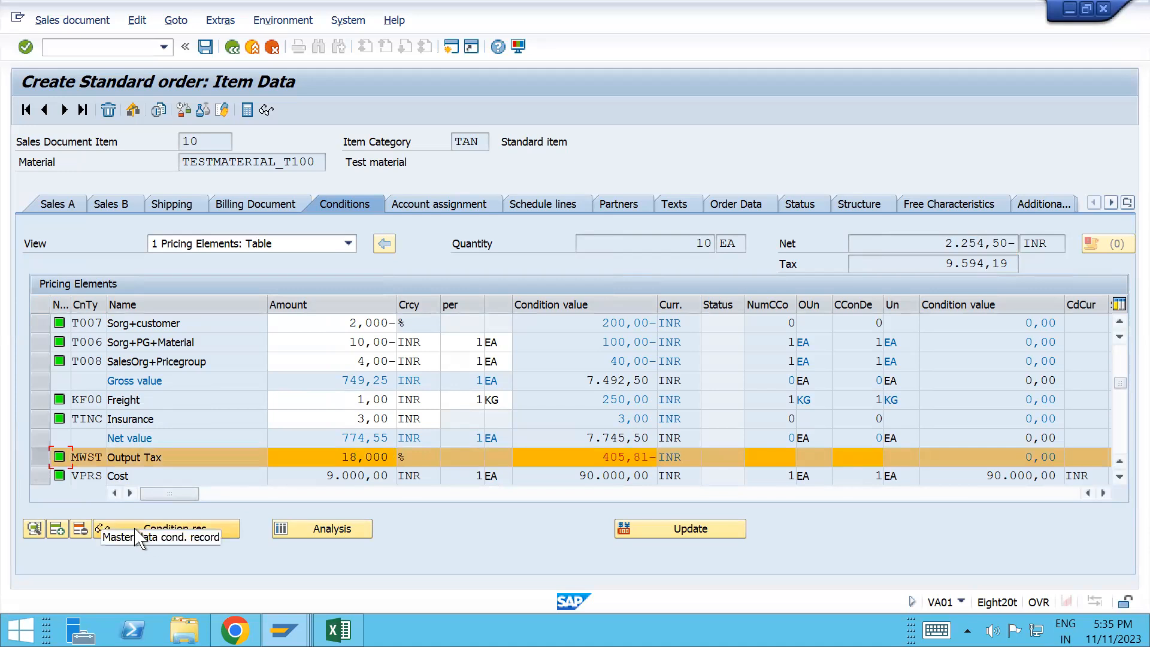
pyautogui.click(35, 528)
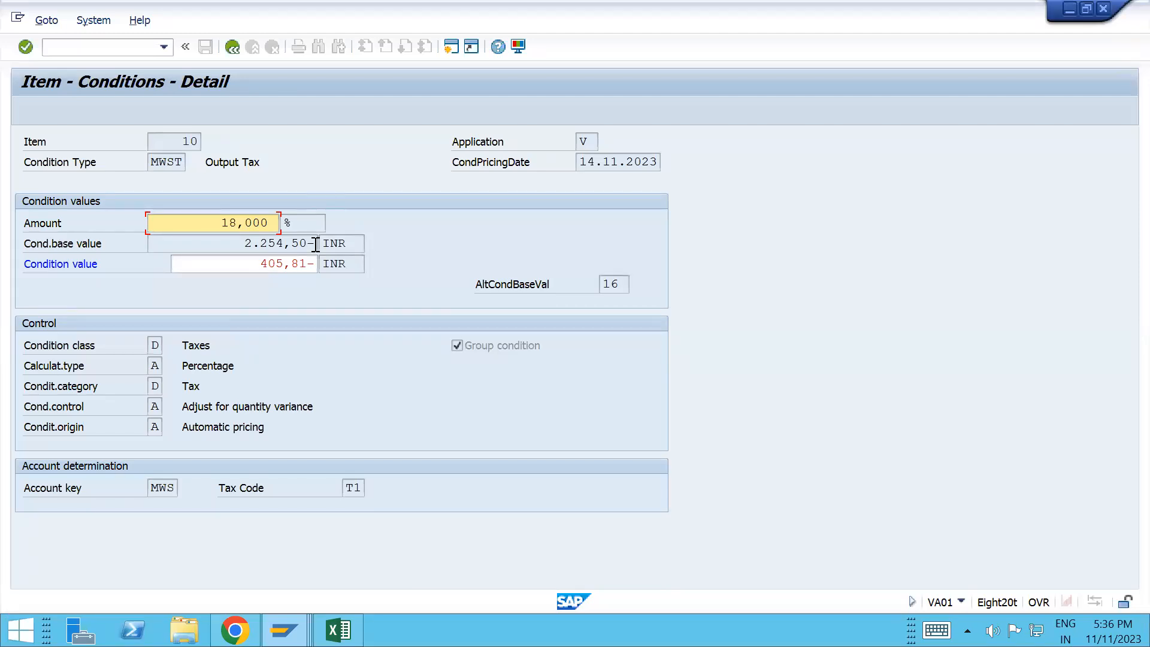
pyautogui.click(233, 48)
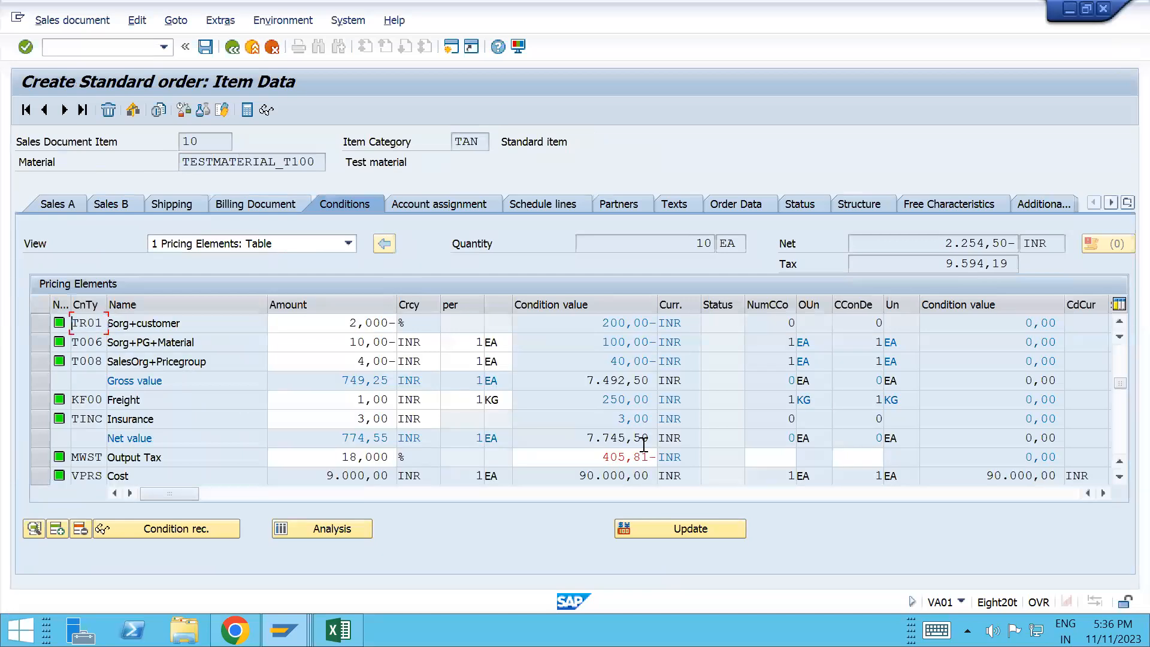
pyautogui.scroll(2, 643, 443)
pyautogui.scroll(-3, 643, 444)
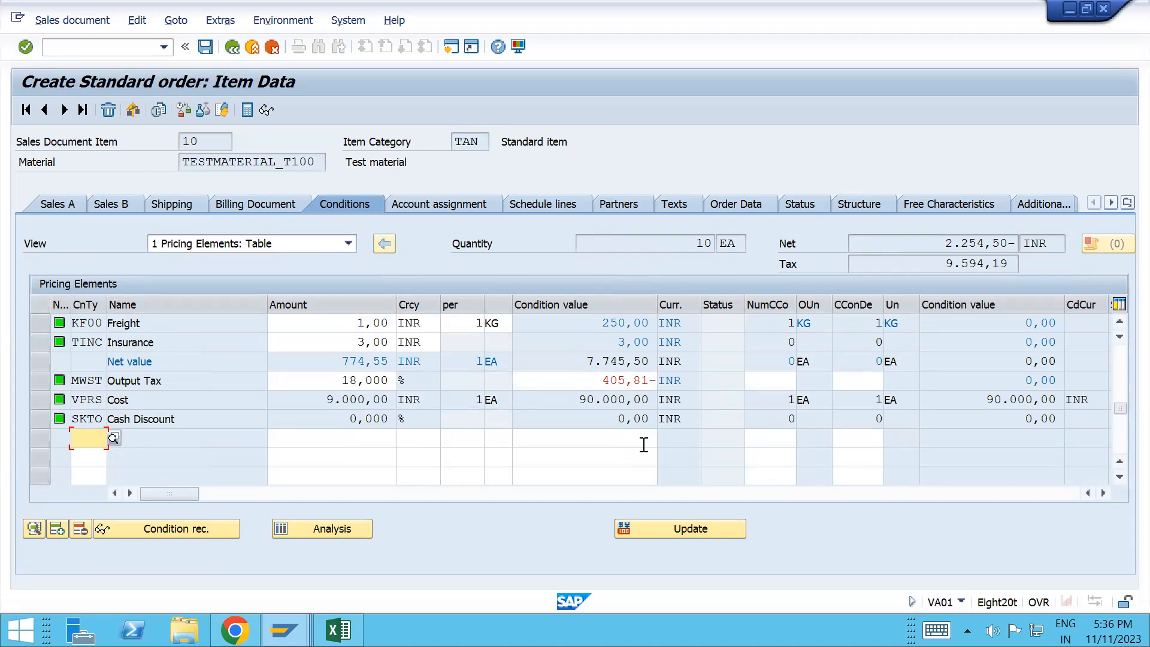
# - Reopen the condition details of MWST Output Tax and check its condition base value
pyautogui.click(41, 381)
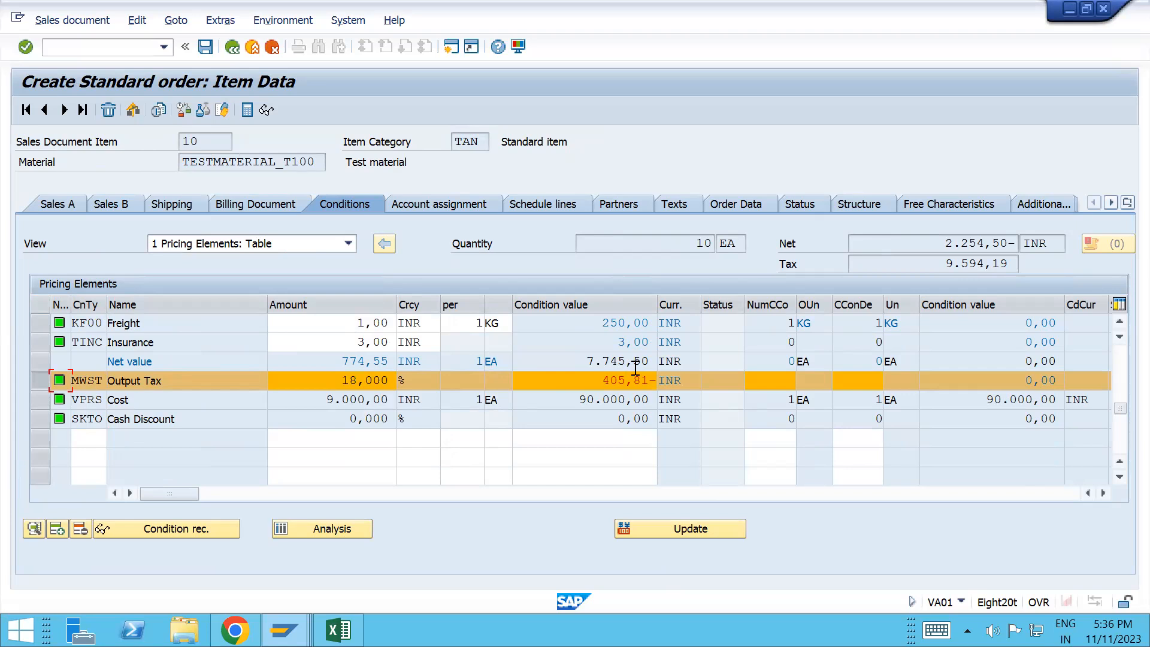
pyautogui.click(28, 534)
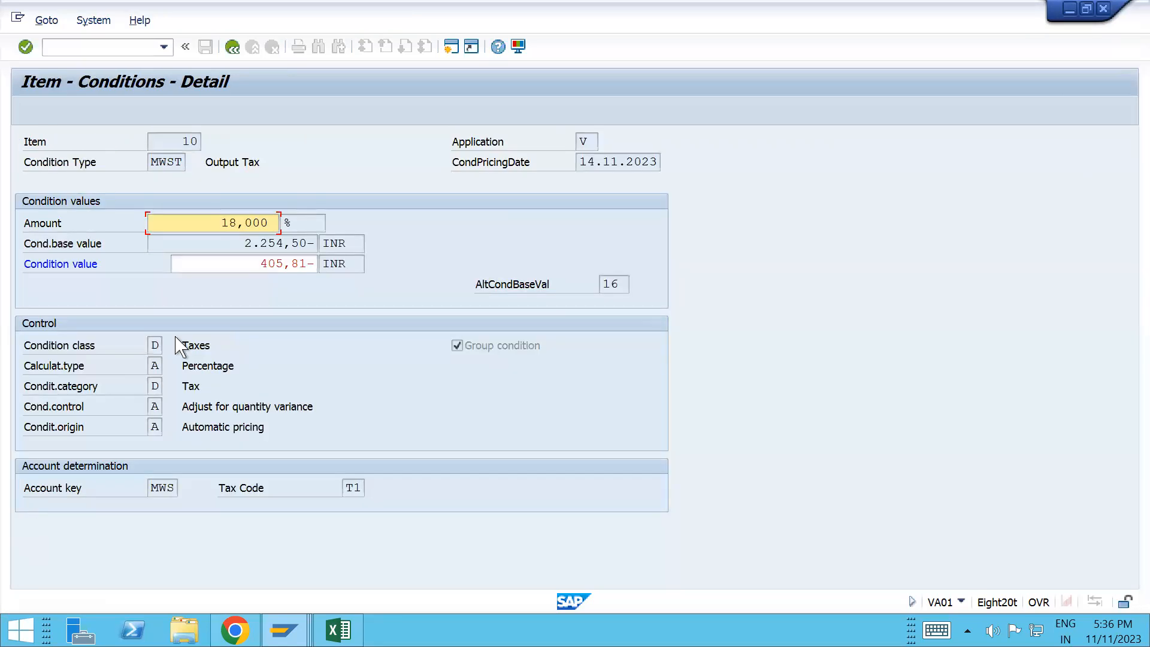
pyautogui.moveTo(241, 242); pyautogui.dragTo(309, 252)
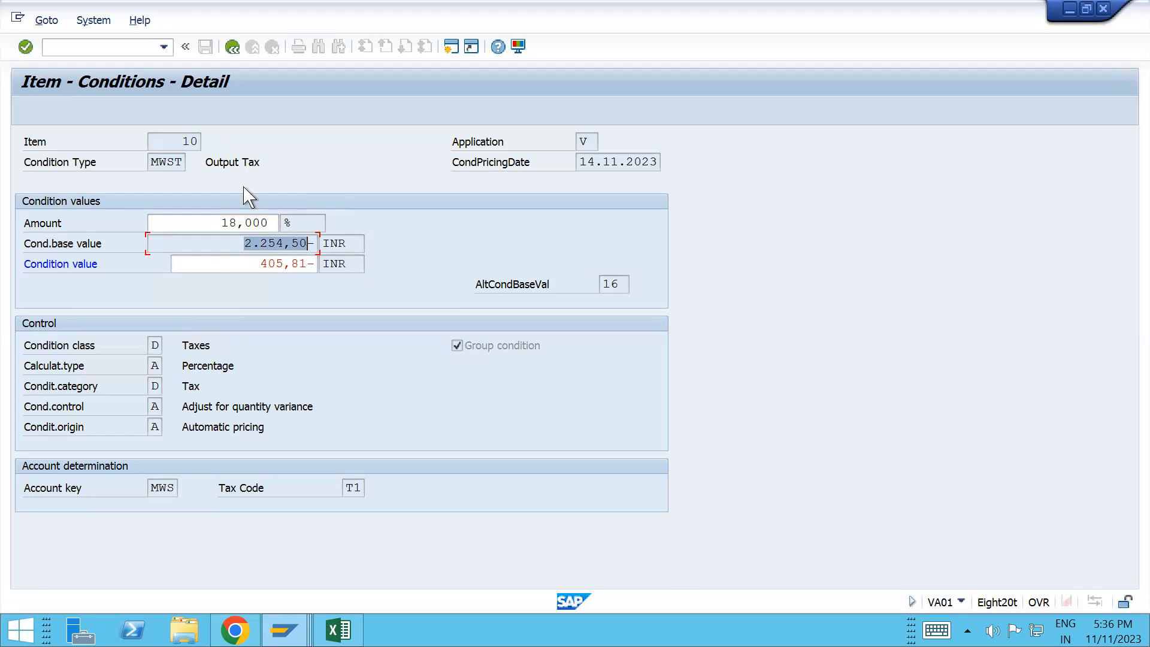
pyautogui.click(232, 52)
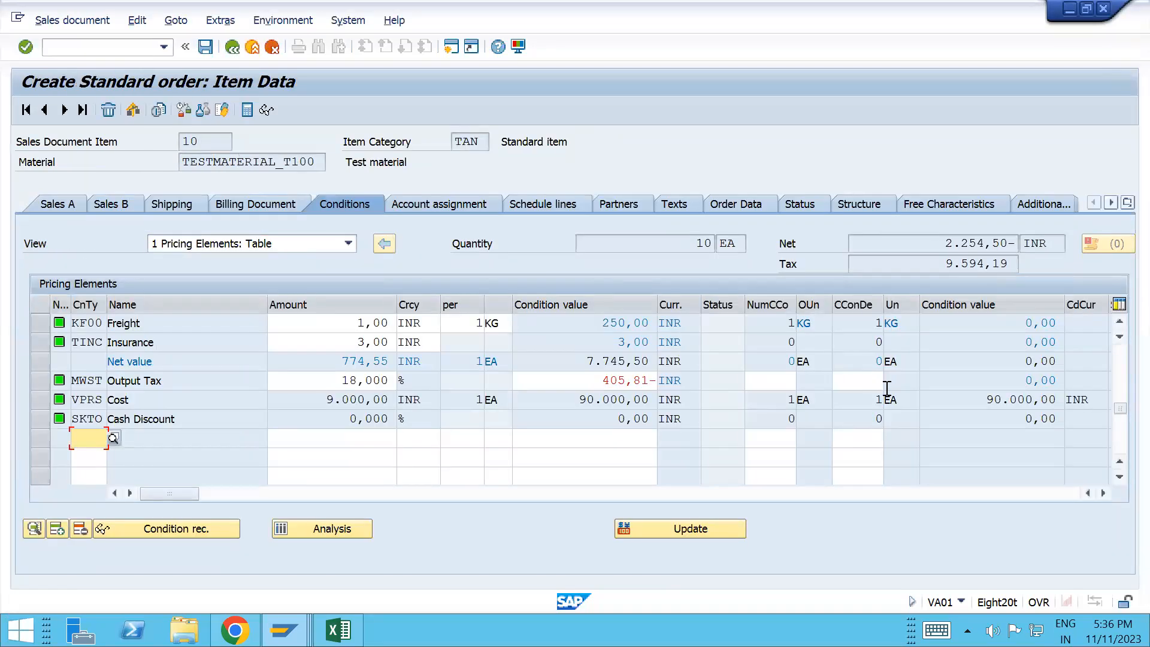
# - Compare item 10's pricing elements, from TR01 Standard Base Price through Cash Discount, with the item's Net and Tax totals
pyautogui.scroll(5, 887, 388)
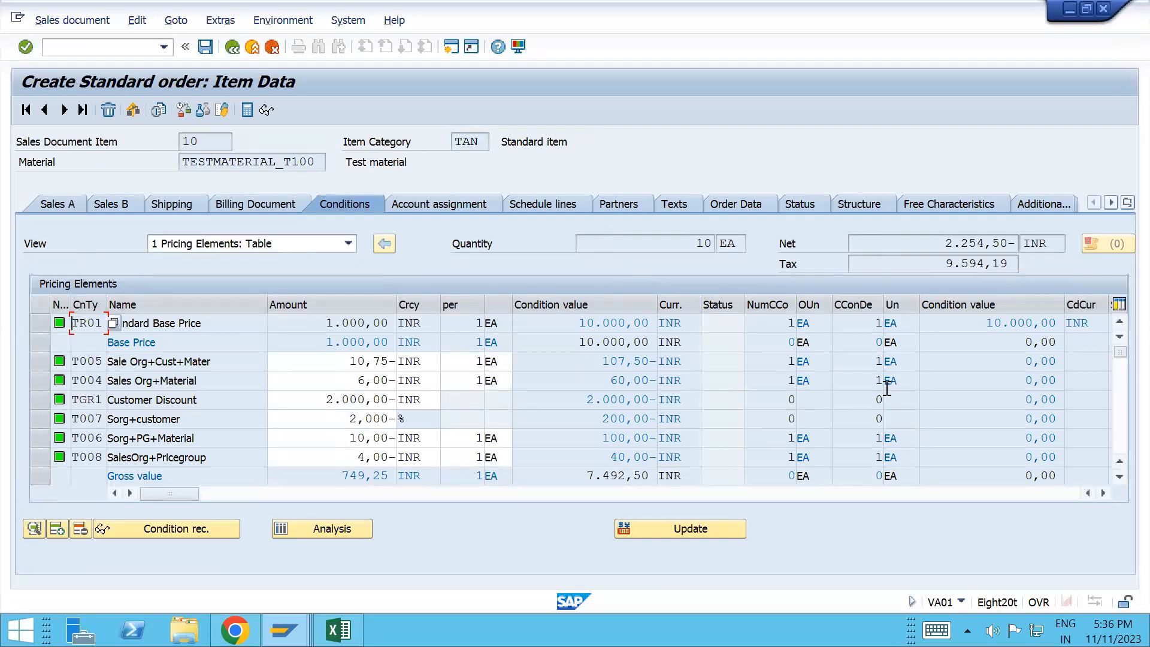
pyautogui.scroll(-5, 887, 388)
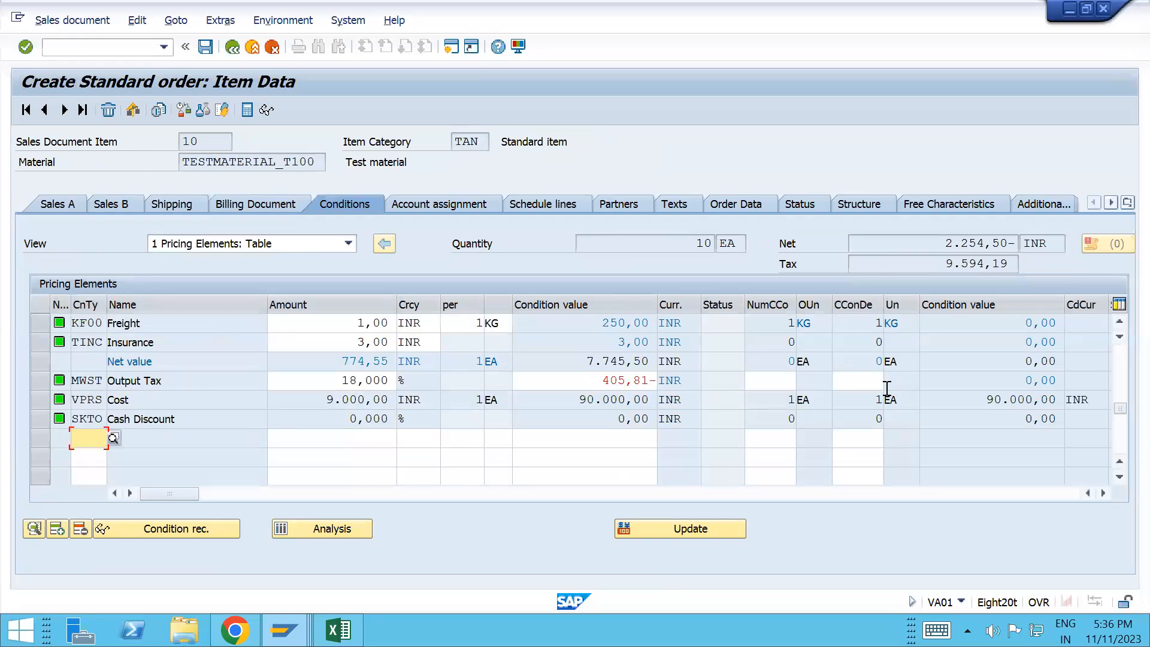
pyautogui.scroll(5, 887, 388)
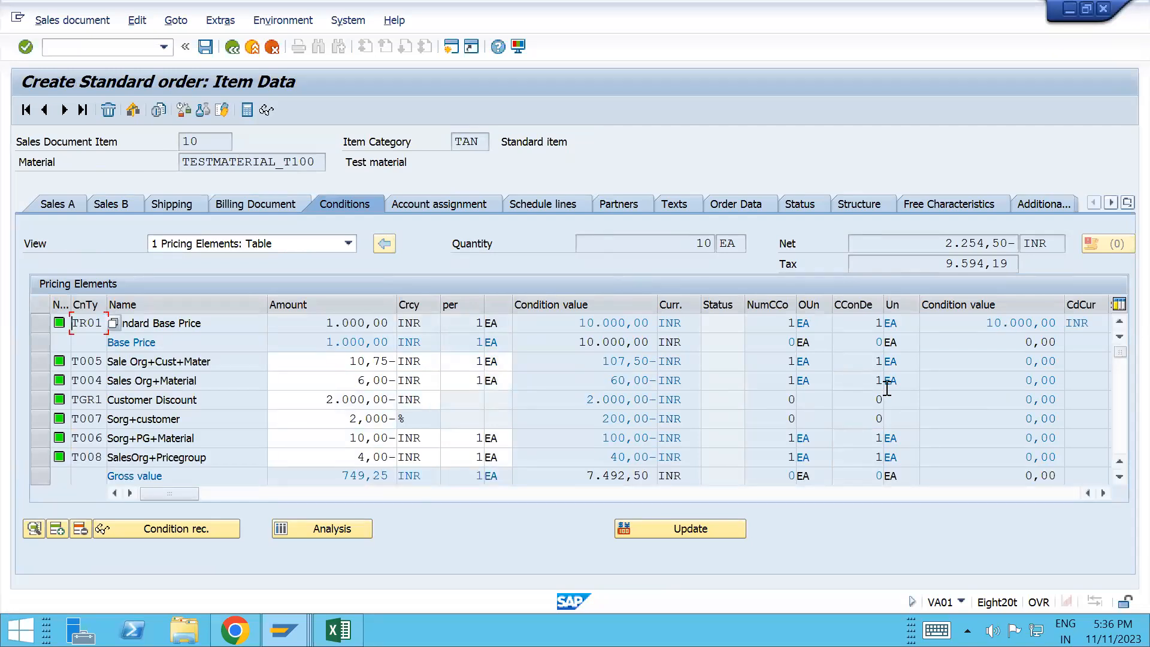
pyautogui.scroll(-5, 887, 388)
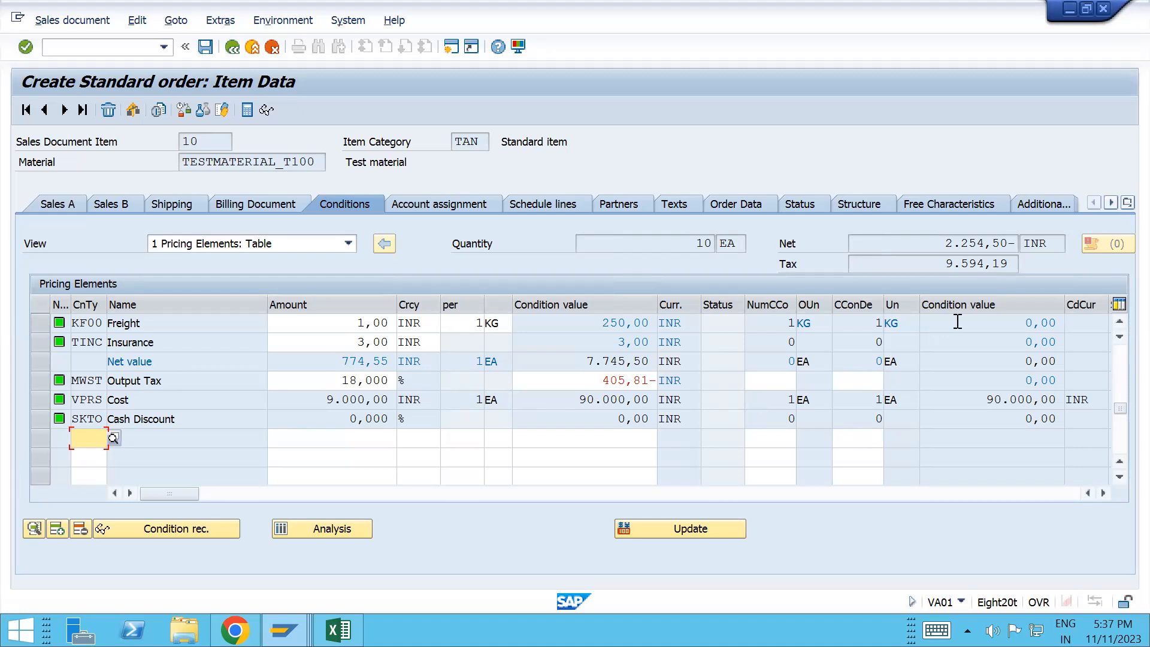
pyautogui.moveTo(949, 244); pyautogui.dragTo(1018, 243)
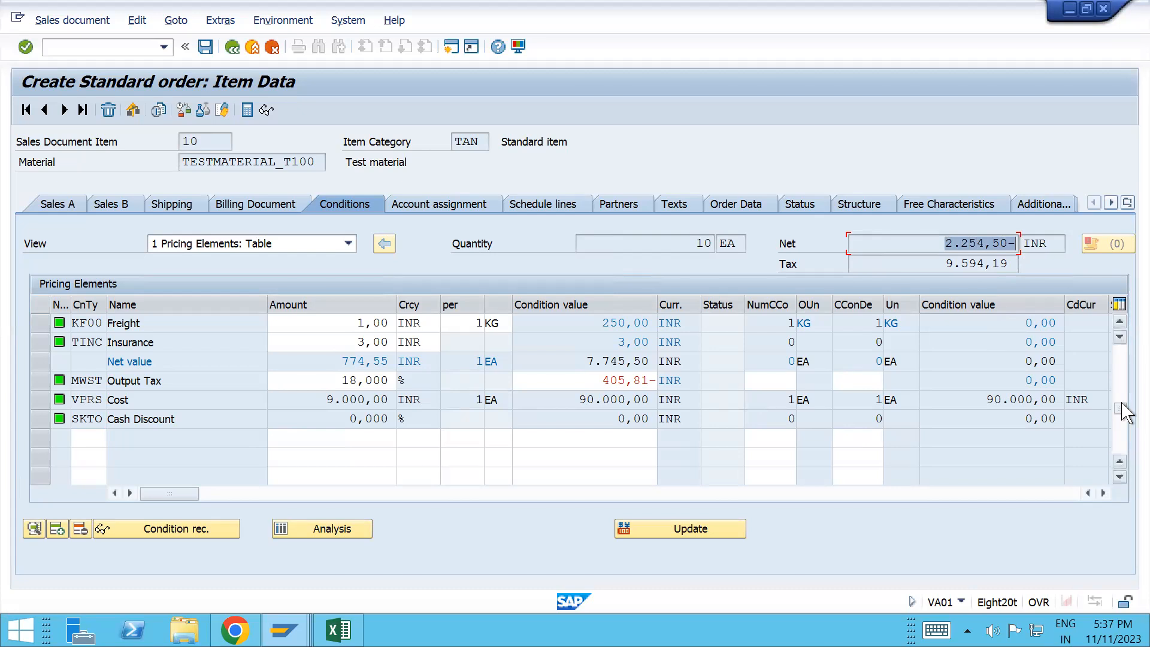
pyautogui.click(1124, 353)
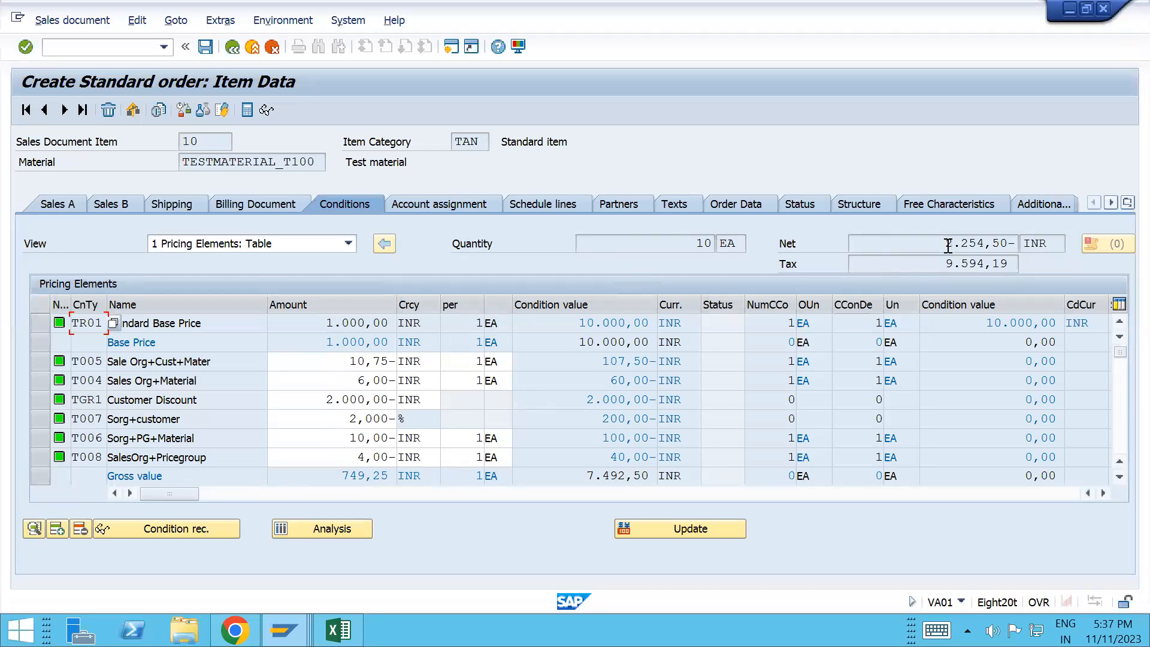
pyautogui.moveTo(947, 244); pyautogui.dragTo(1021, 247)
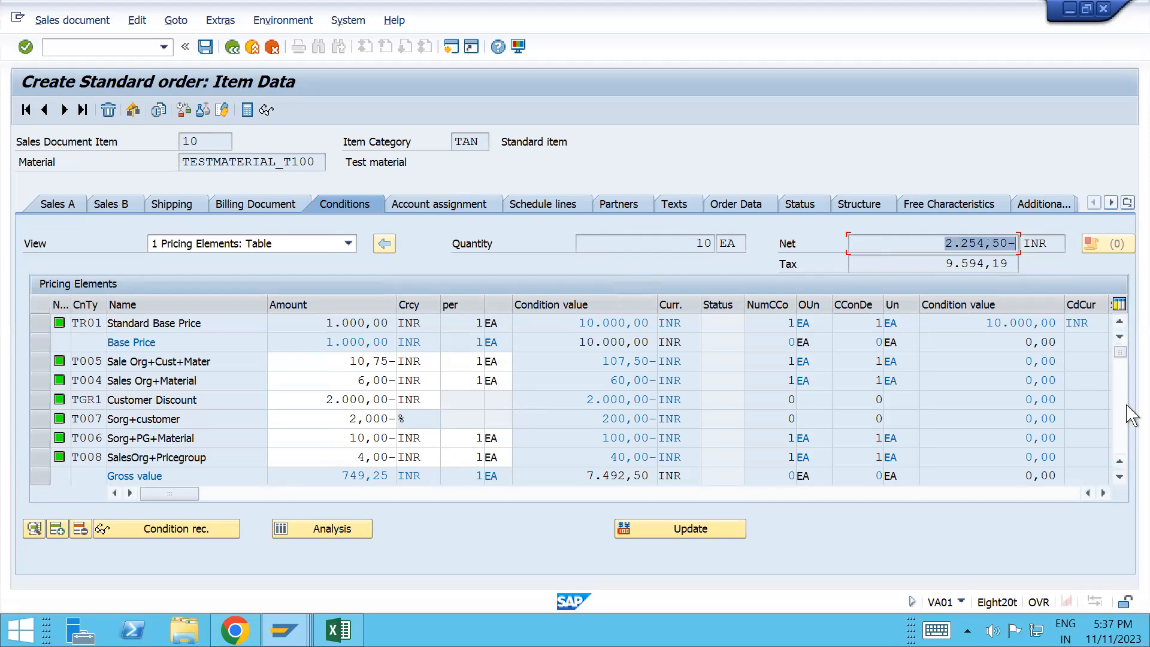
pyautogui.click(1119, 386)
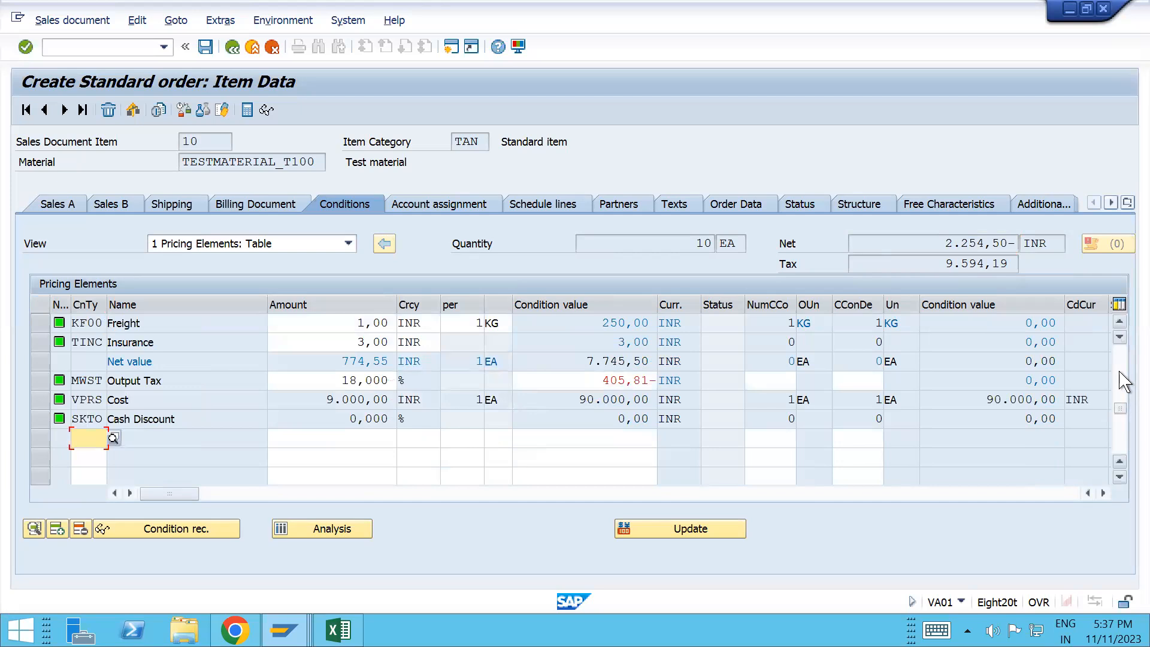
pyautogui.click(1121, 381)
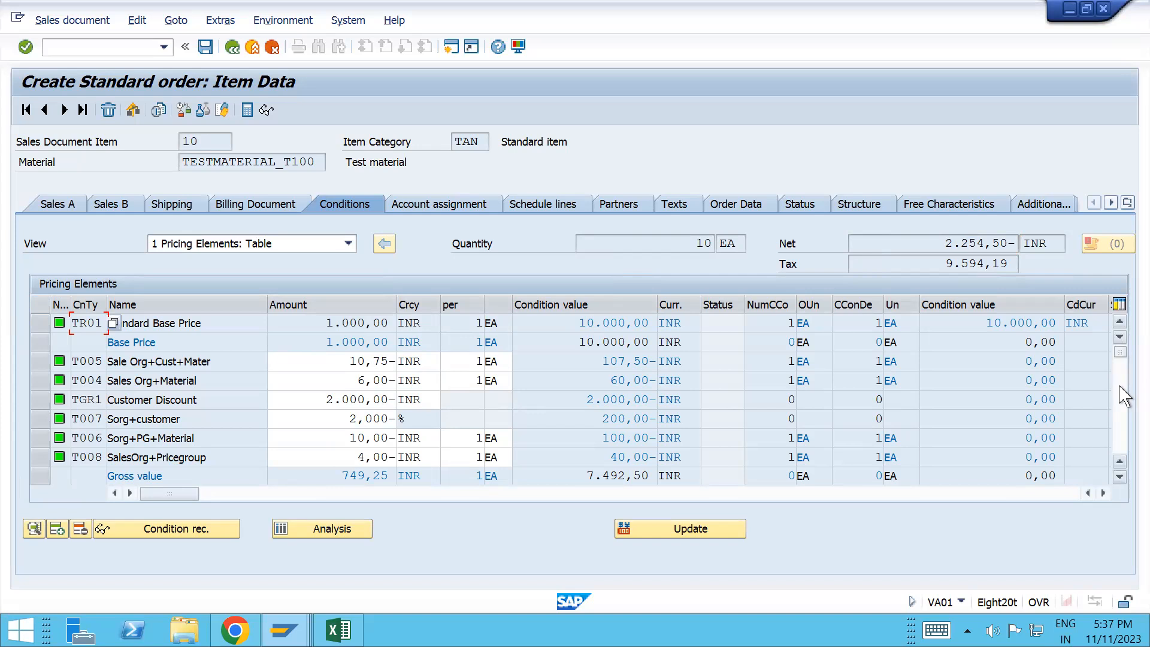
pyautogui.click(1120, 396)
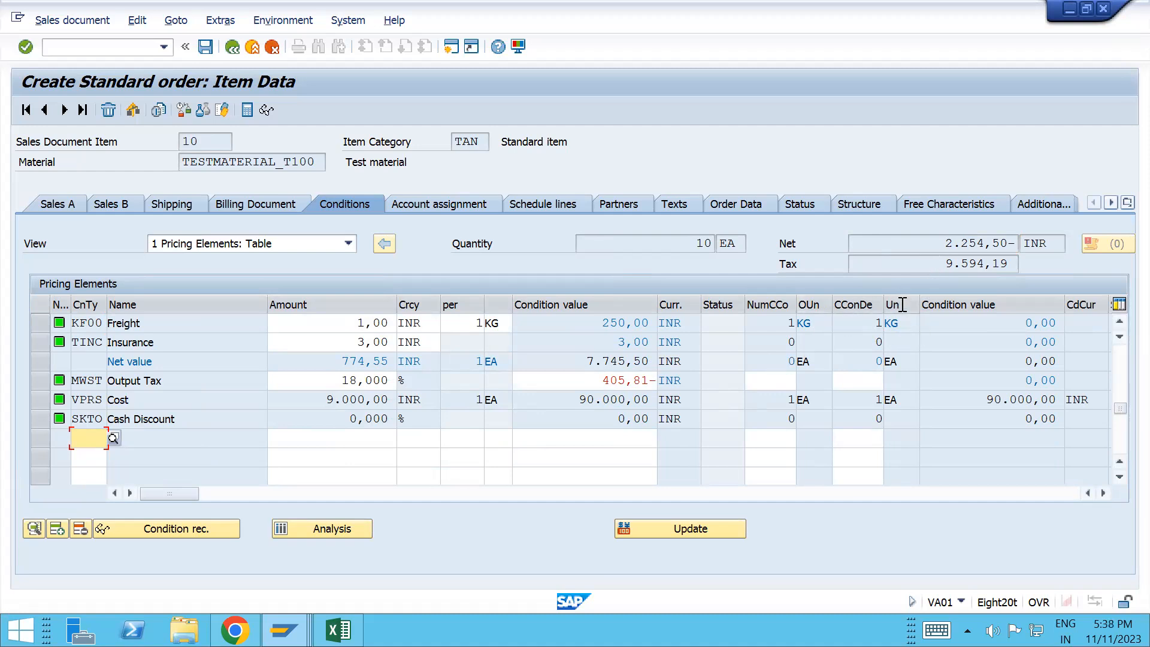
pyautogui.click(1120, 370)
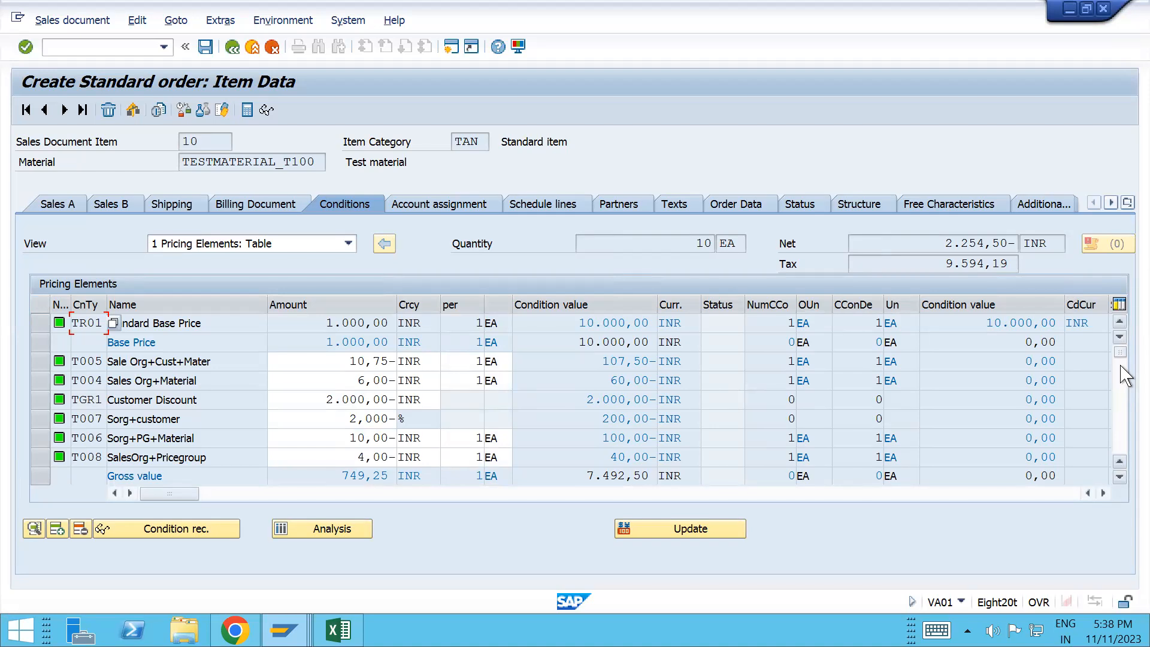
pyautogui.click(1121, 368)
pyautogui.moveTo(945, 269)
pyautogui.mouseDown()
pyautogui.moveTo(1012, 270)
pyautogui.moveTo(956, 254)
pyautogui.mouseUp()
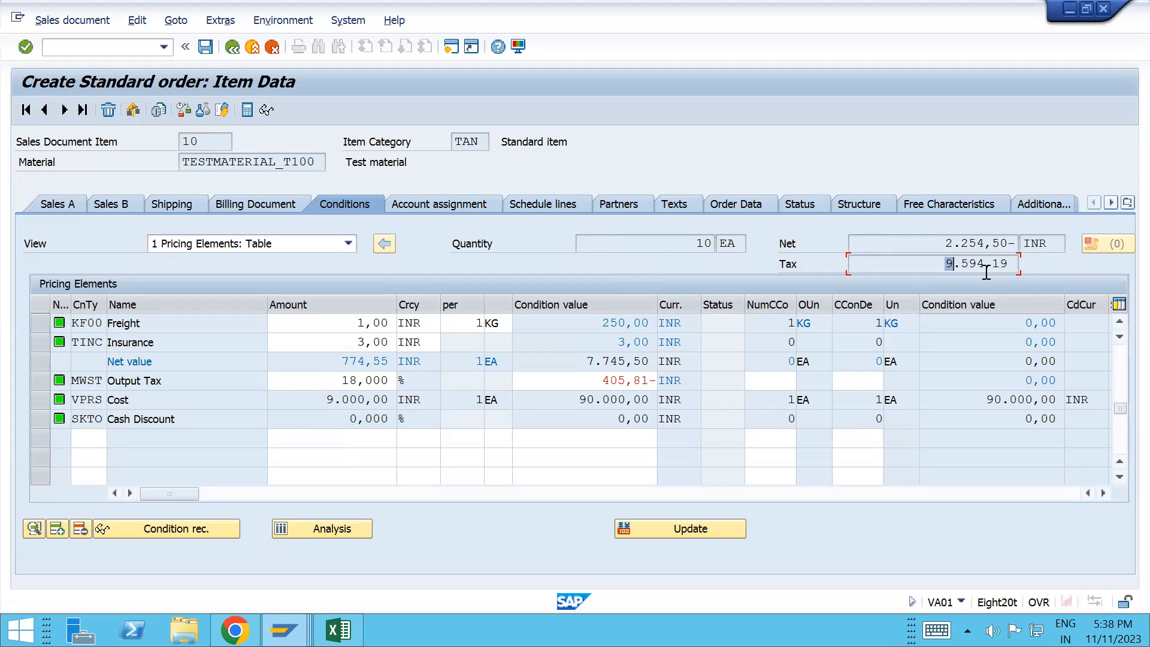
# - Switch to the MWST condition type details in V/06 and review the available condition class, calculation type and condition category options
pyautogui.hotkey('alt', 'Tab')
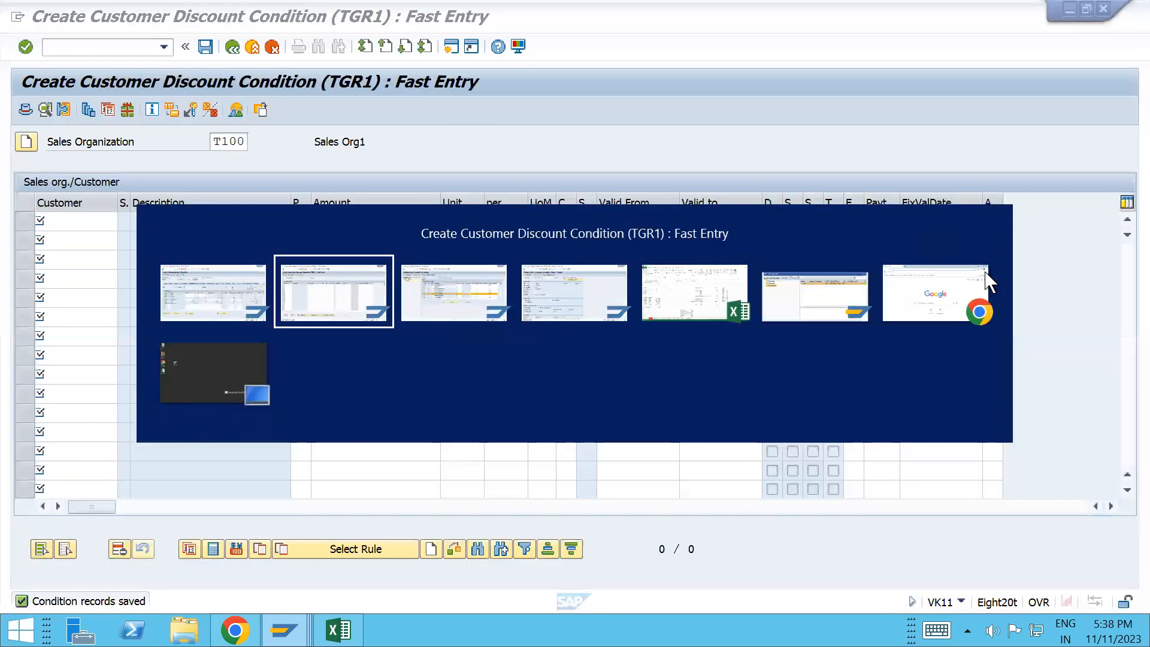
pyautogui.hotkey('alt', 'Tab')
pyautogui.hotkey('alt', 'Tab')
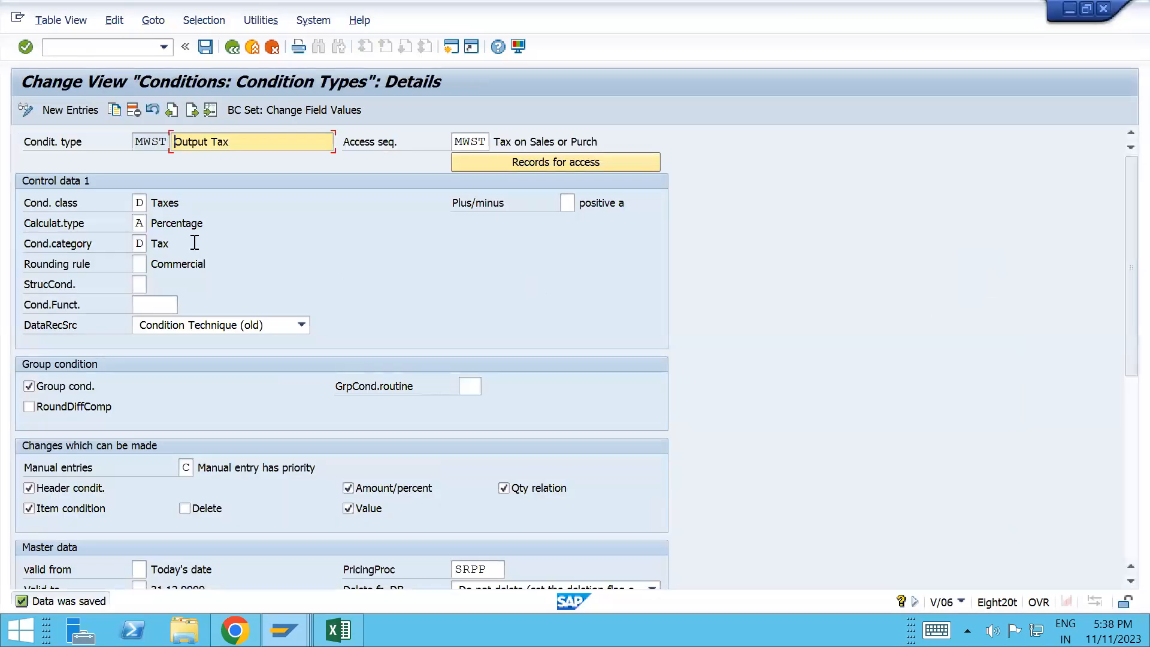
pyautogui.click(140, 203)
pyautogui.click(153, 202)
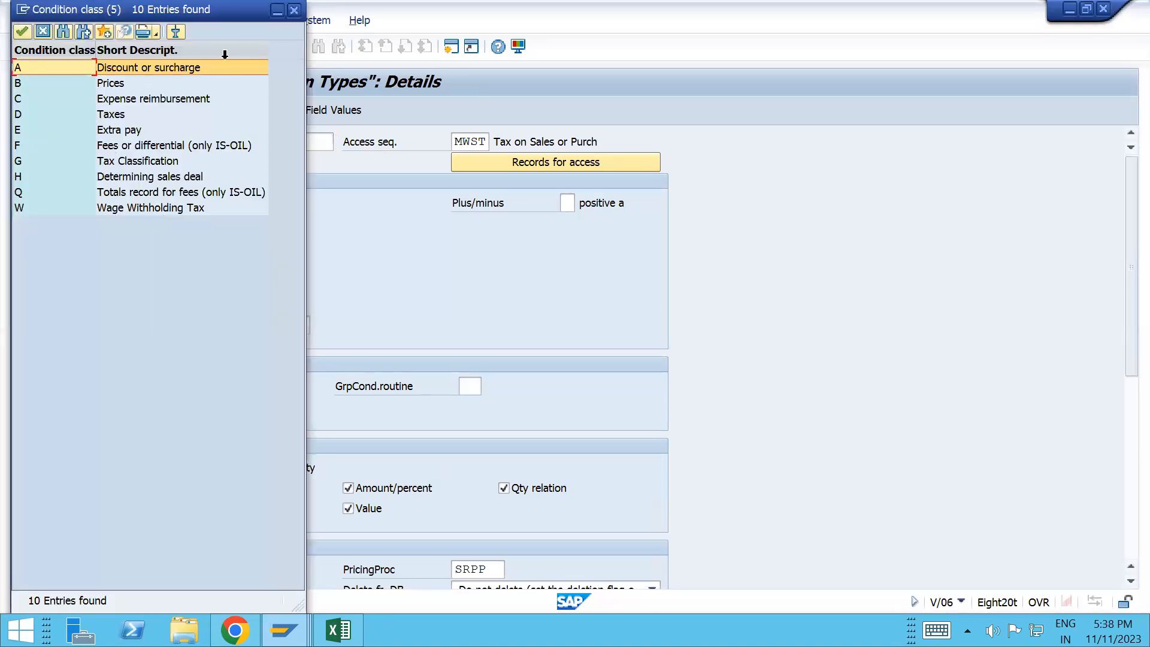
pyautogui.click(294, 10)
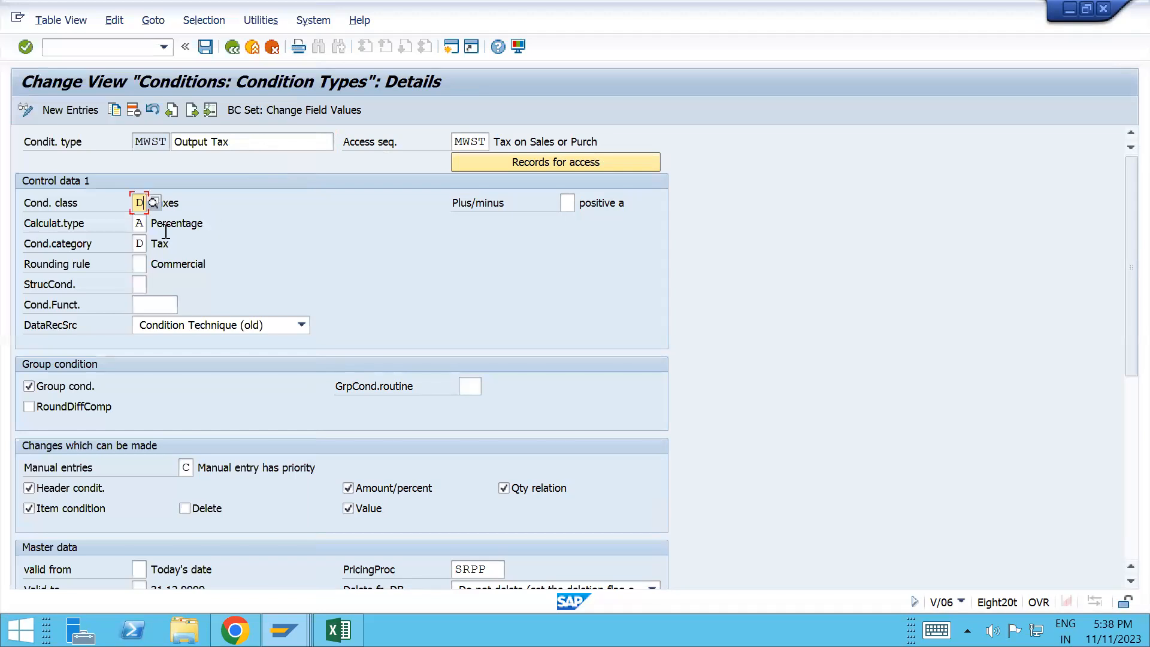
pyautogui.click(140, 223)
pyautogui.click(154, 223)
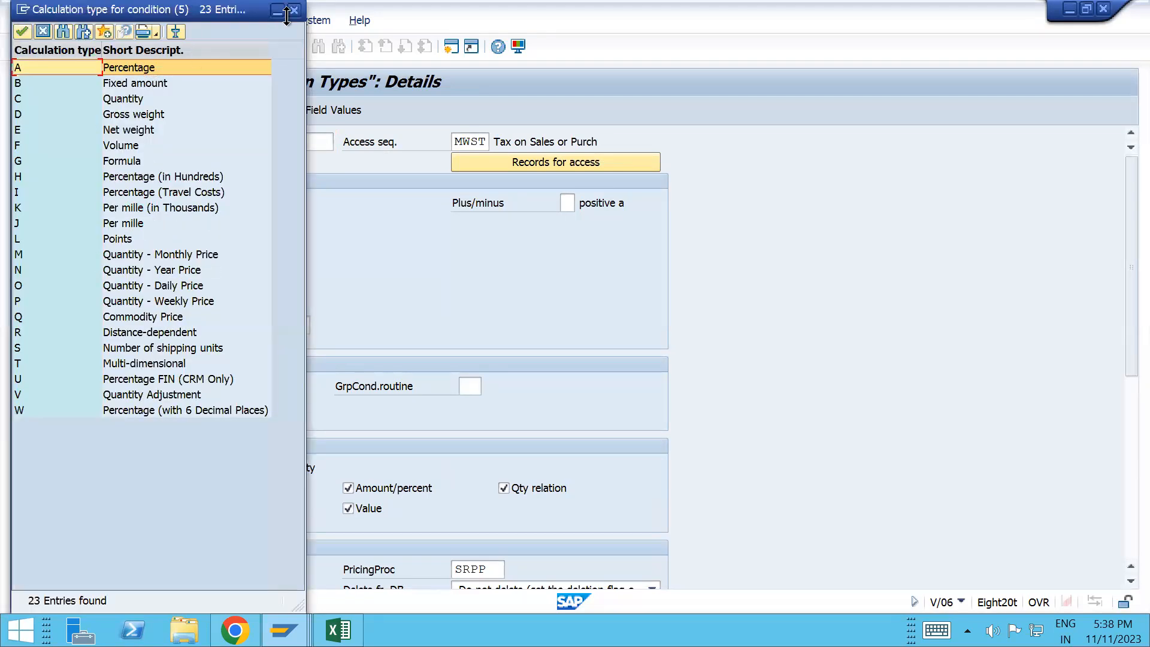
pyautogui.click(294, 11)
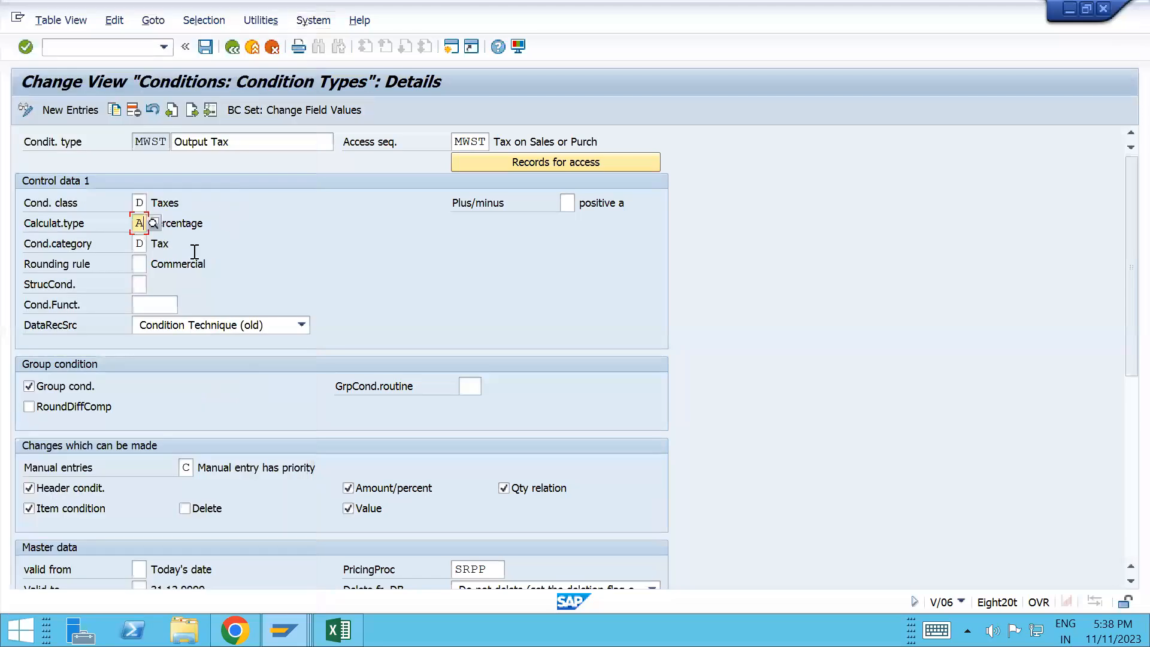
pyautogui.click(139, 244)
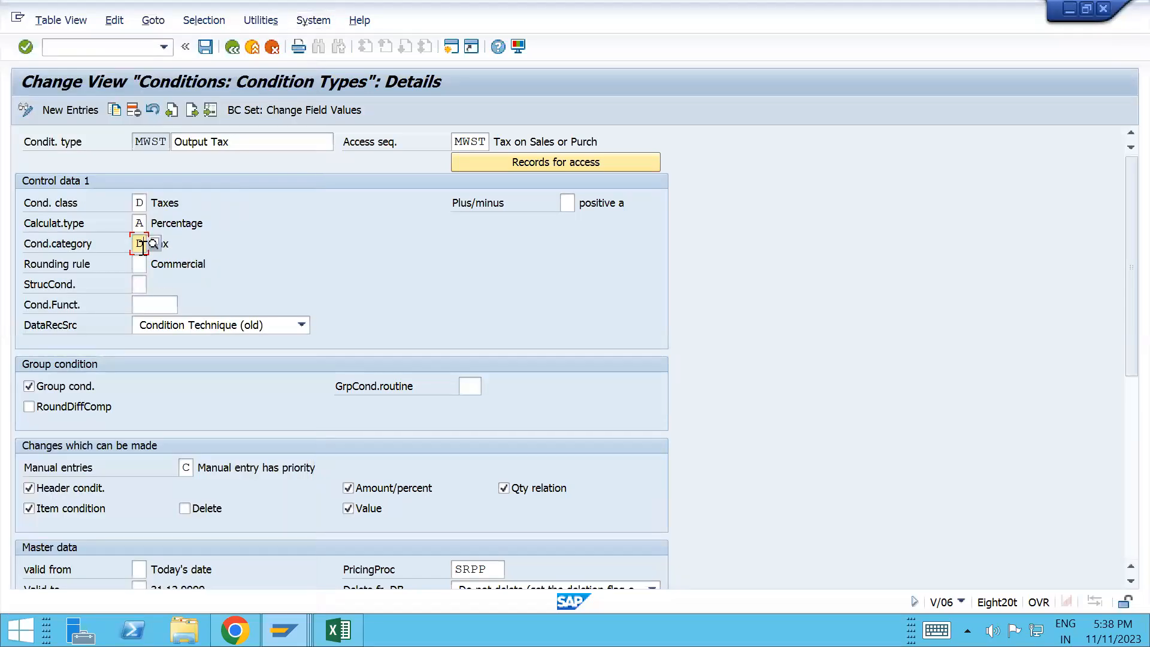
pyautogui.click(153, 244)
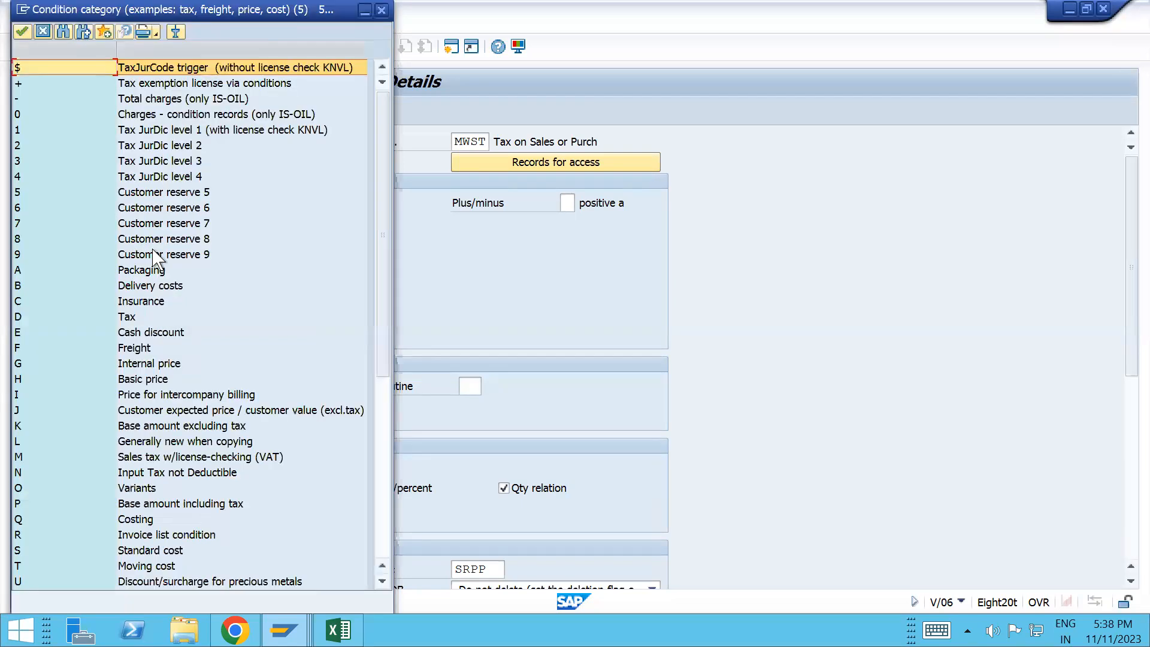
pyautogui.click(381, 11)
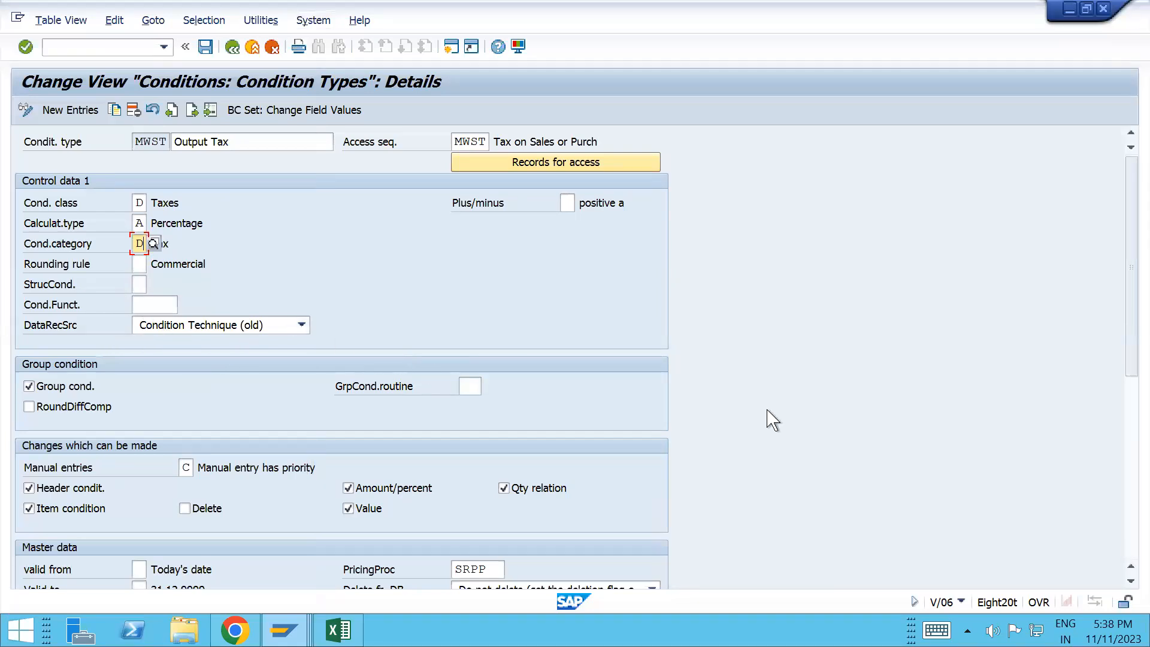
# - Clear the pricing procedure in the master data of condition type MWST and save
pyautogui.moveTo(1129, 362); pyautogui.dragTo(1126, 431)
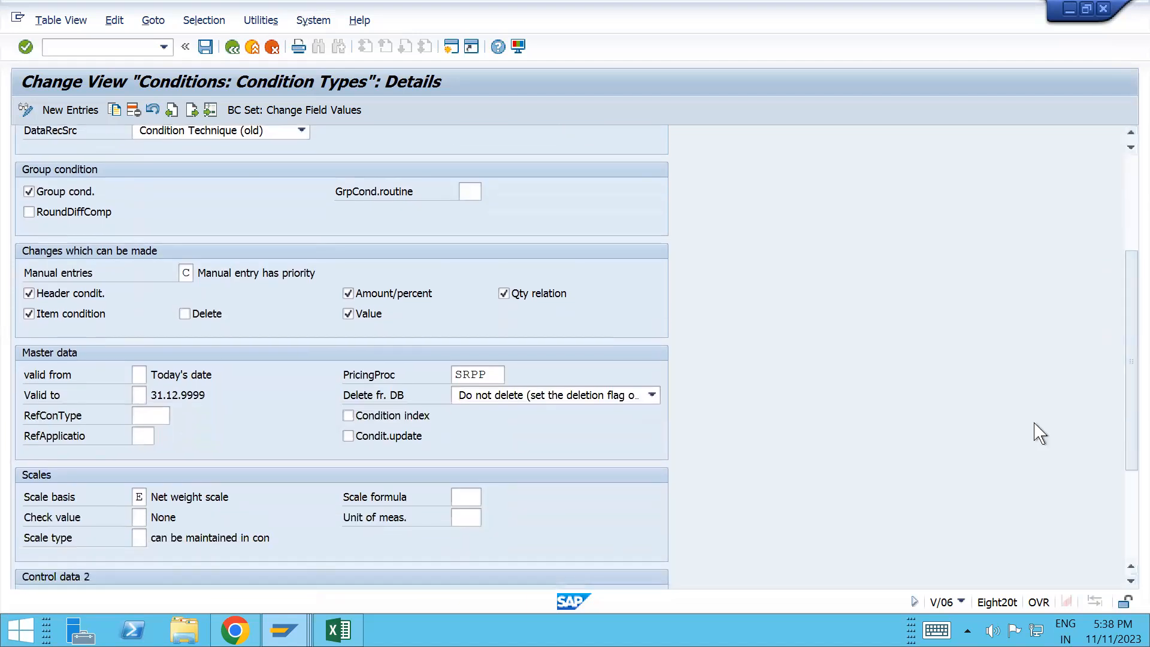
pyautogui.doubleClick(498, 374)
pyautogui.press('BackSpace')
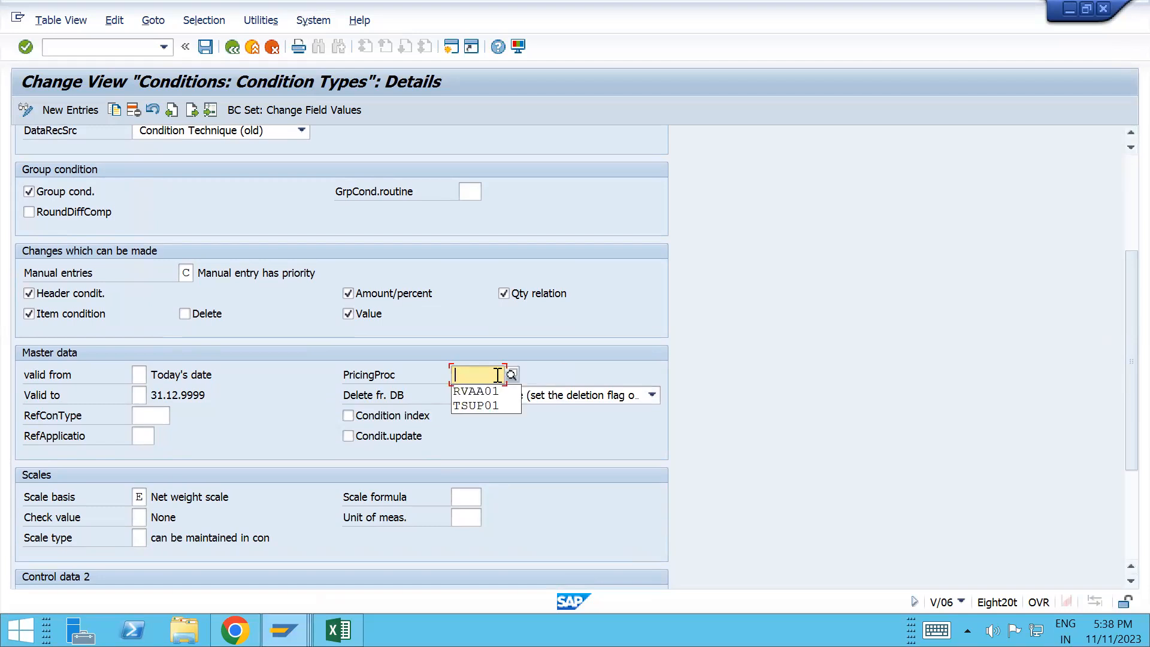
pyautogui.press('Return')
pyautogui.hotkey('ctrl', 's')
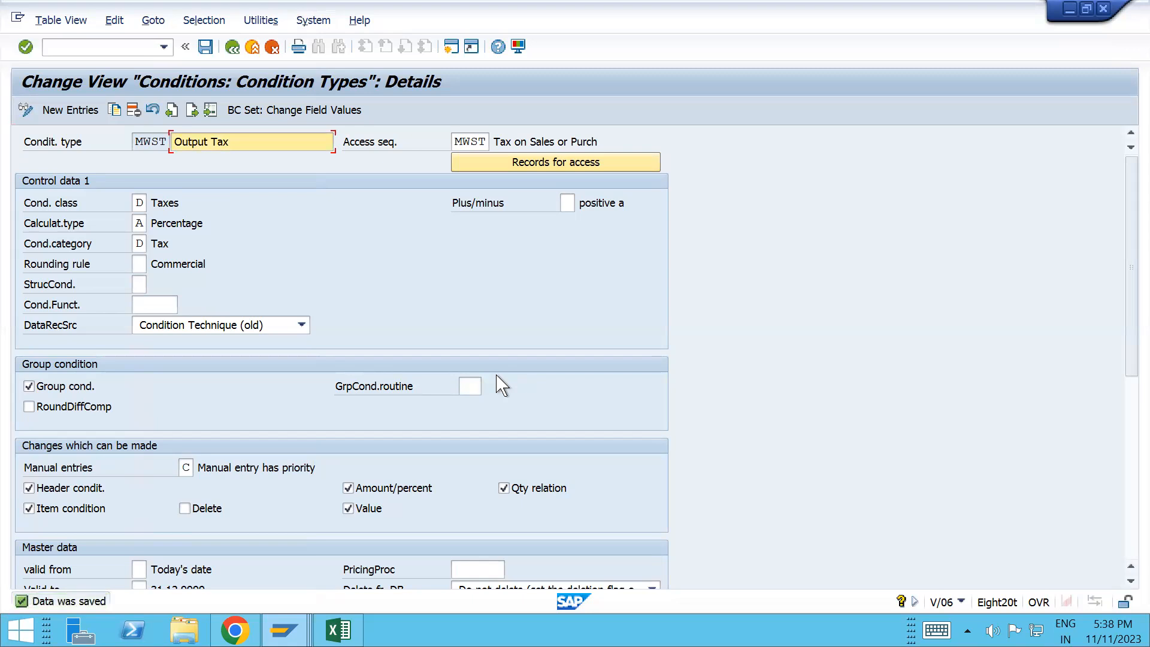
# - Set the scale basis of condition type MWST to B, Value scale, and save
pyautogui.moveTo(1124, 277); pyautogui.dragTo(1126, 397)
pyautogui.moveTo(1125, 400); pyautogui.dragTo(1126, 370)
pyautogui.click(139, 443)
pyautogui.click(153, 443)
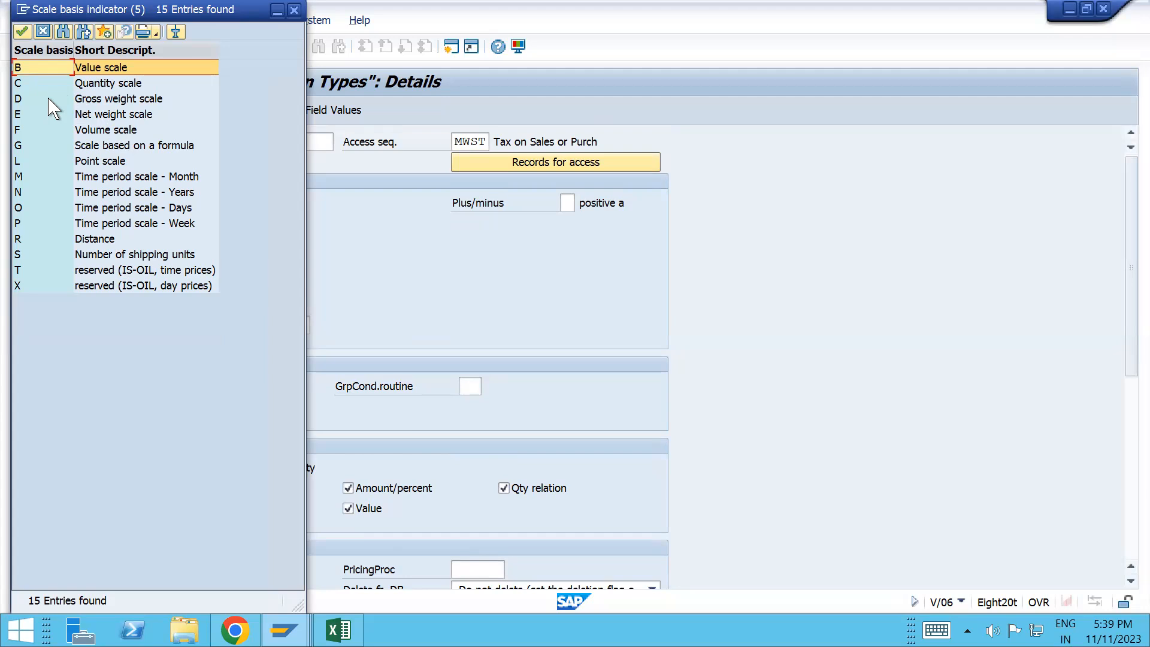
pyautogui.click(51, 75)
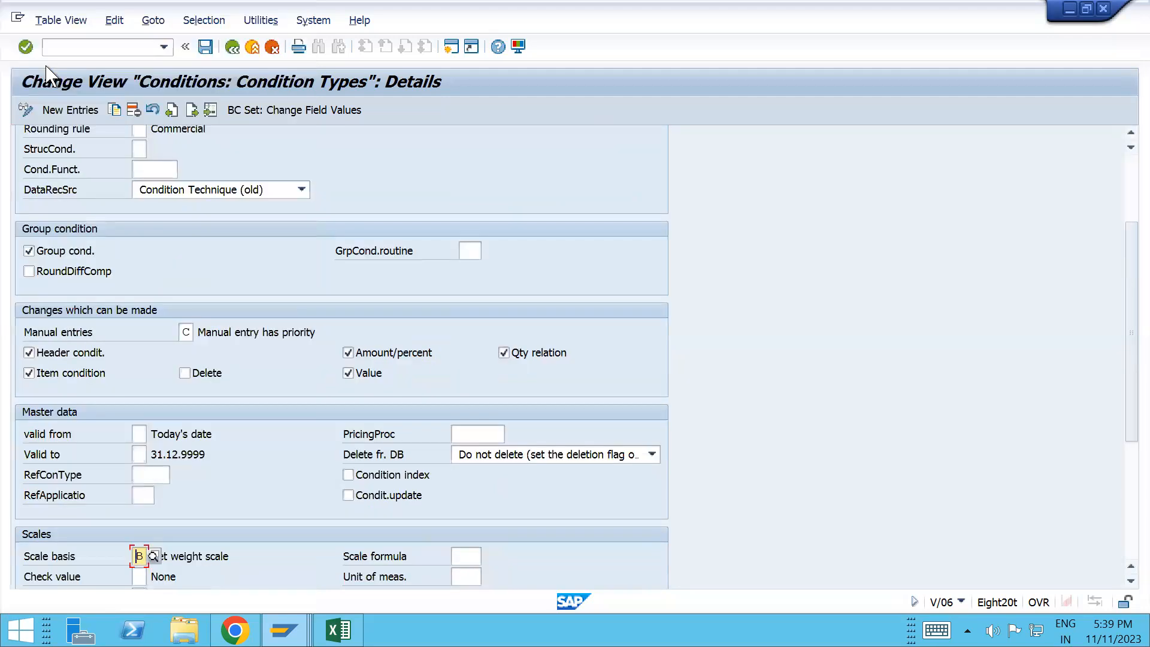
pyautogui.hotkey('ctrl', 's')
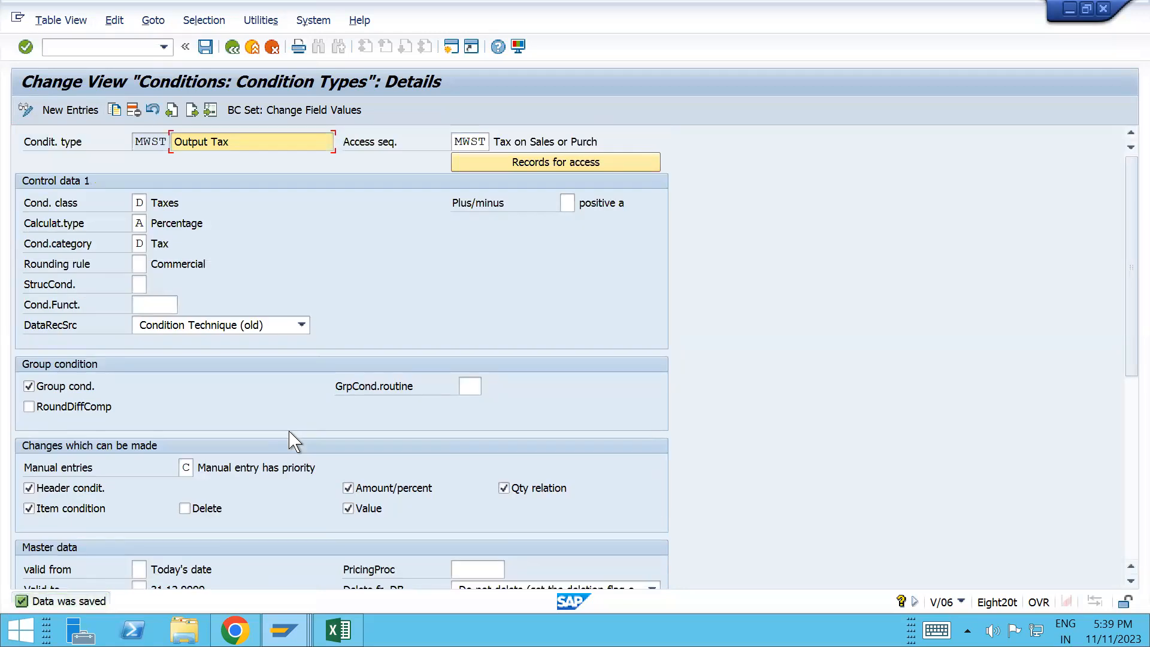
# - Return to the sales order session and restart VA01 with a new standard order for sold-to party Dr.Reddy's
pyautogui.hotkey('alt', 'Tab')
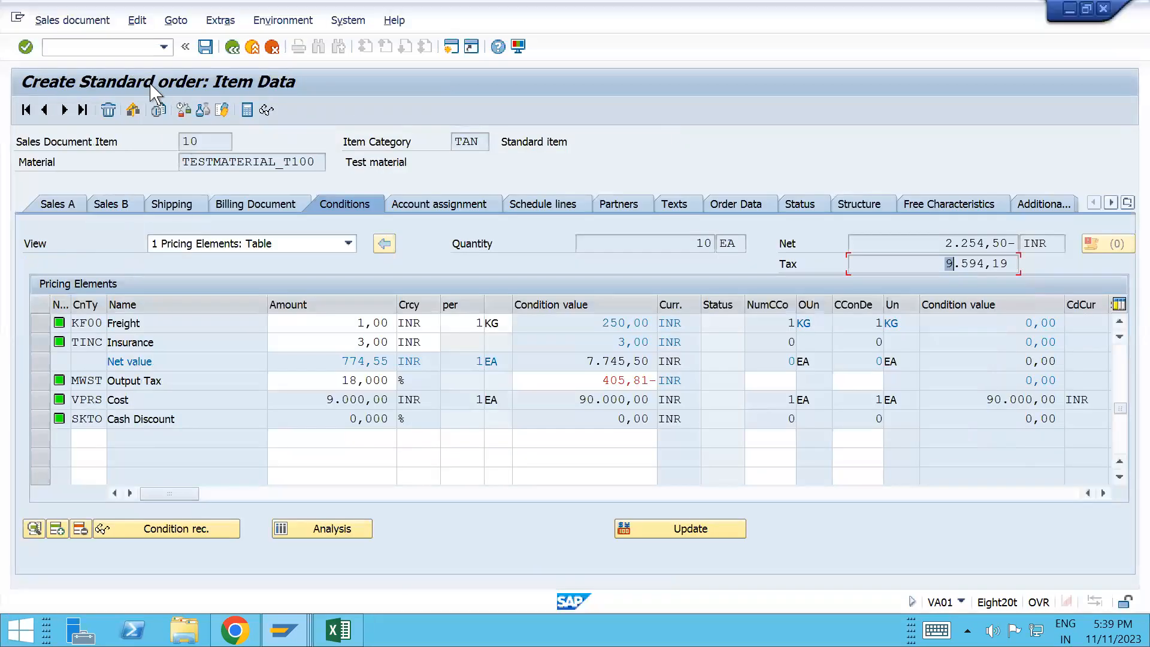
pyautogui.click(103, 54)
pyautogui.write('/')
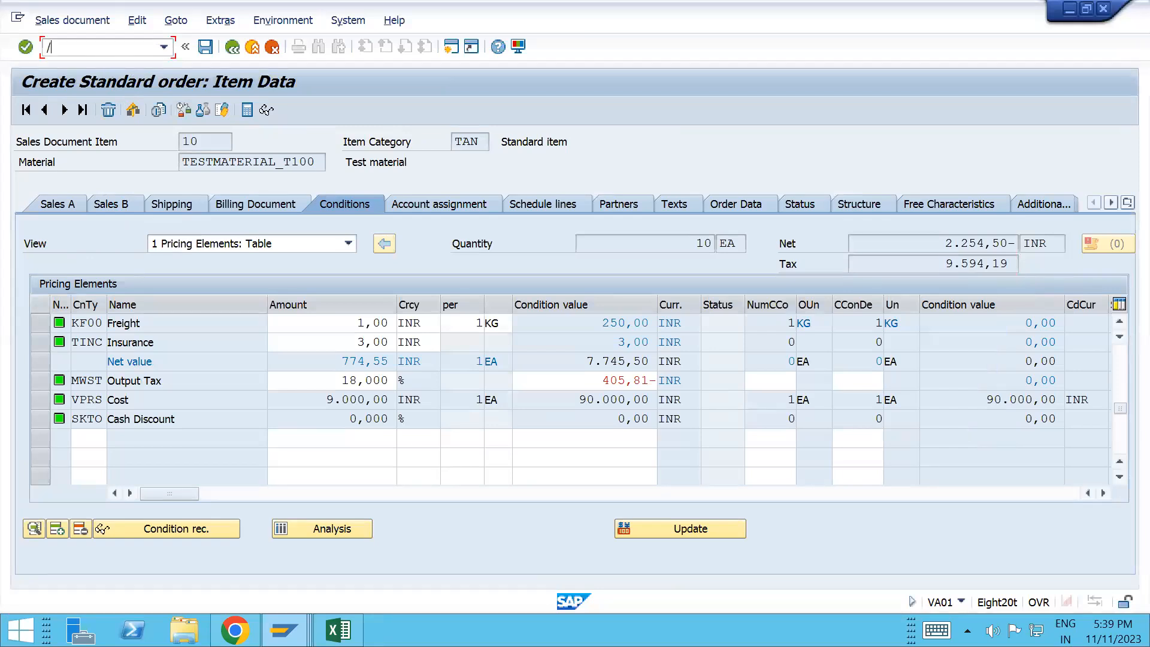
pyautogui.write('nva0')
pyautogui.press('Return')
pyautogui.press('Return')
pyautogui.press('space')
pyautogui.press('Down')
pyautogui.press('Return')
# - Add an order item for material TESTMATERIAL_T100 with quantity 100 and accept the delivery proposal in availability control
pyautogui.press('Tab')
pyautogui.hotkey('ctrl', 'Tab')
pyautogui.hotkey('ctrl', 'Tab')
pyautogui.press('space')
pyautogui.press('Down')
pyautogui.press('Return')
pyautogui.press('Tab')
pyautogui.write('100')
pyautogui.press('Return')
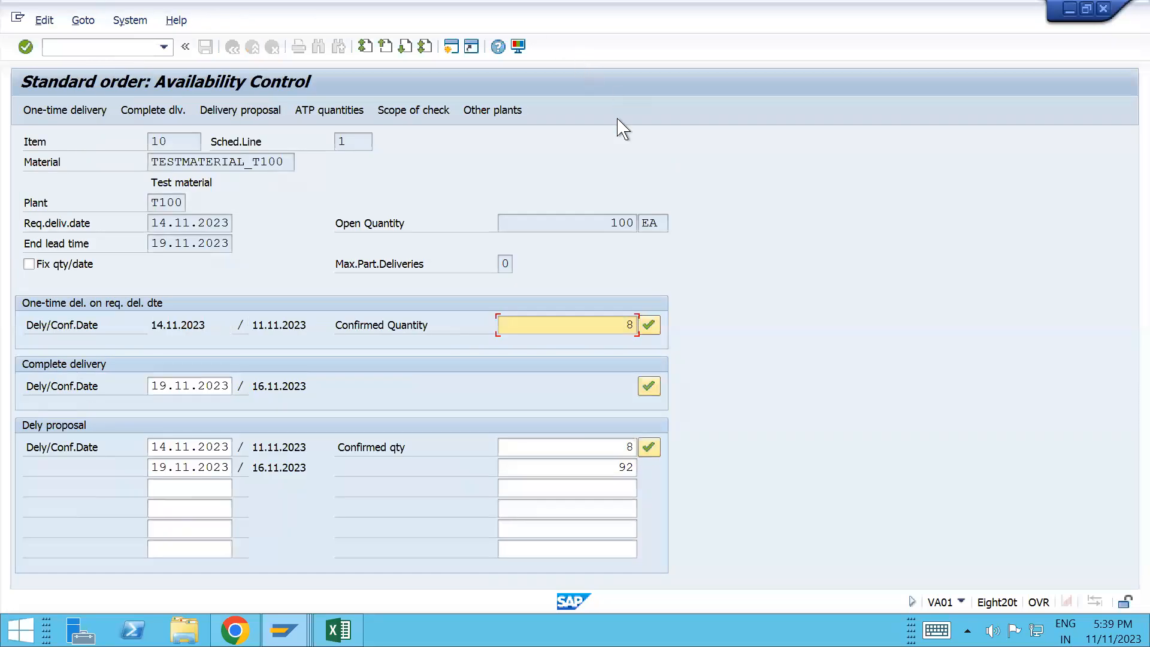
pyautogui.click(648, 446)
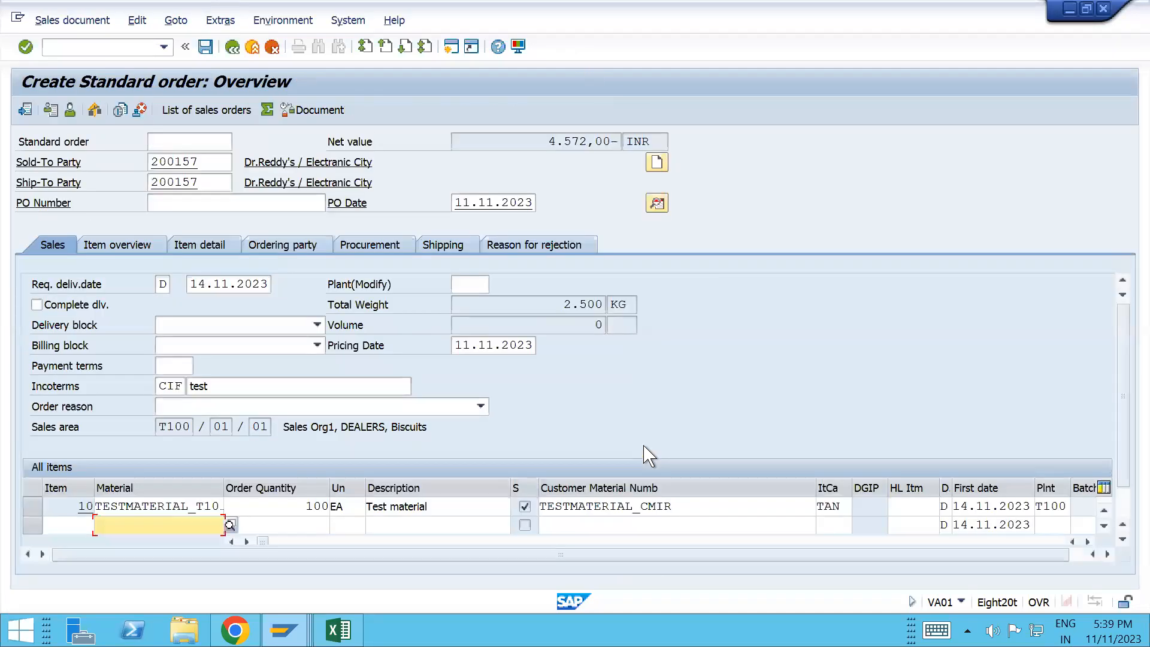
# - Open the pricing conditions of order item 10 and examine the header net amount against the Net value and MWST rows
pyautogui.doubleClick(202, 504)
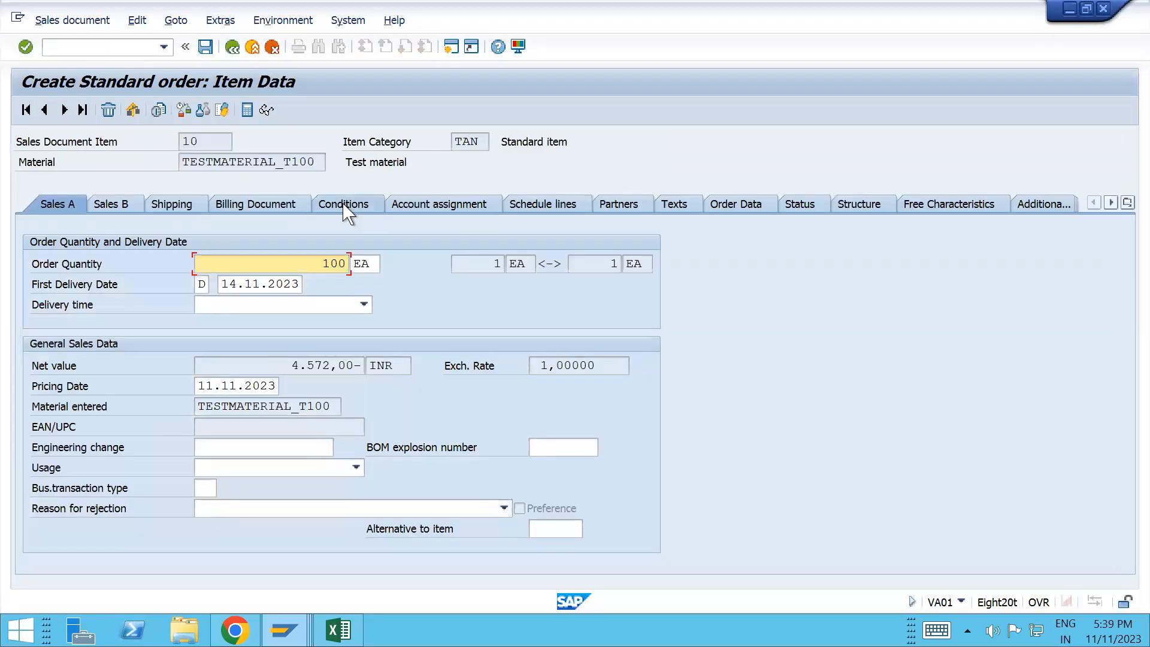
pyautogui.click(348, 211)
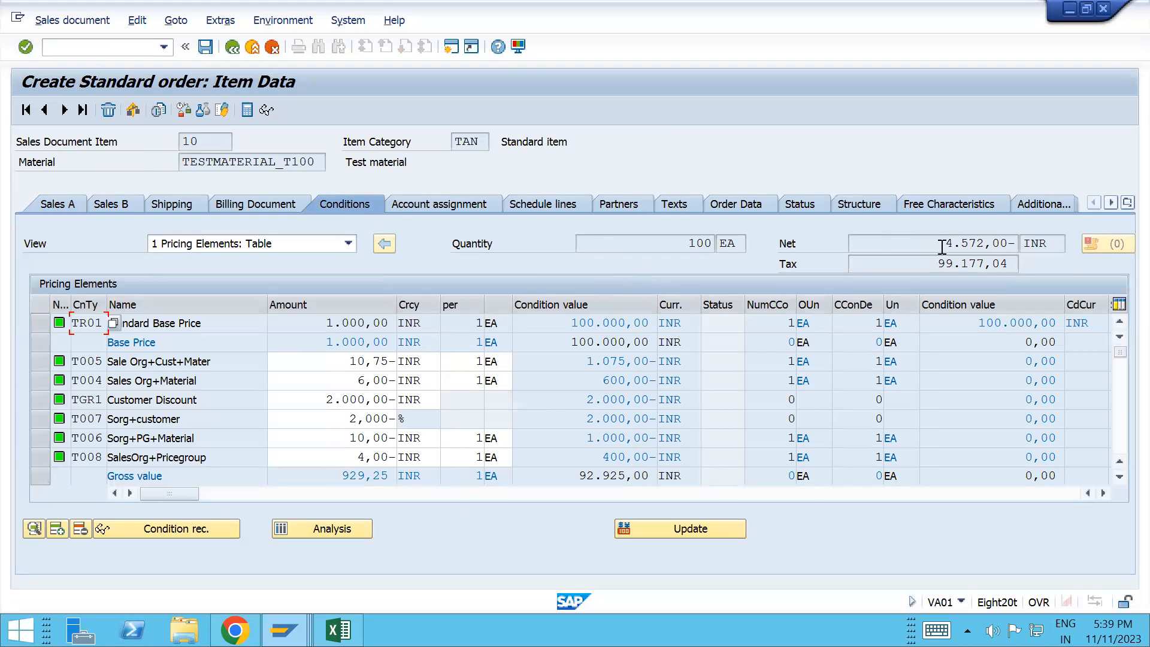
pyautogui.moveTo(953, 249); pyautogui.dragTo(1018, 254)
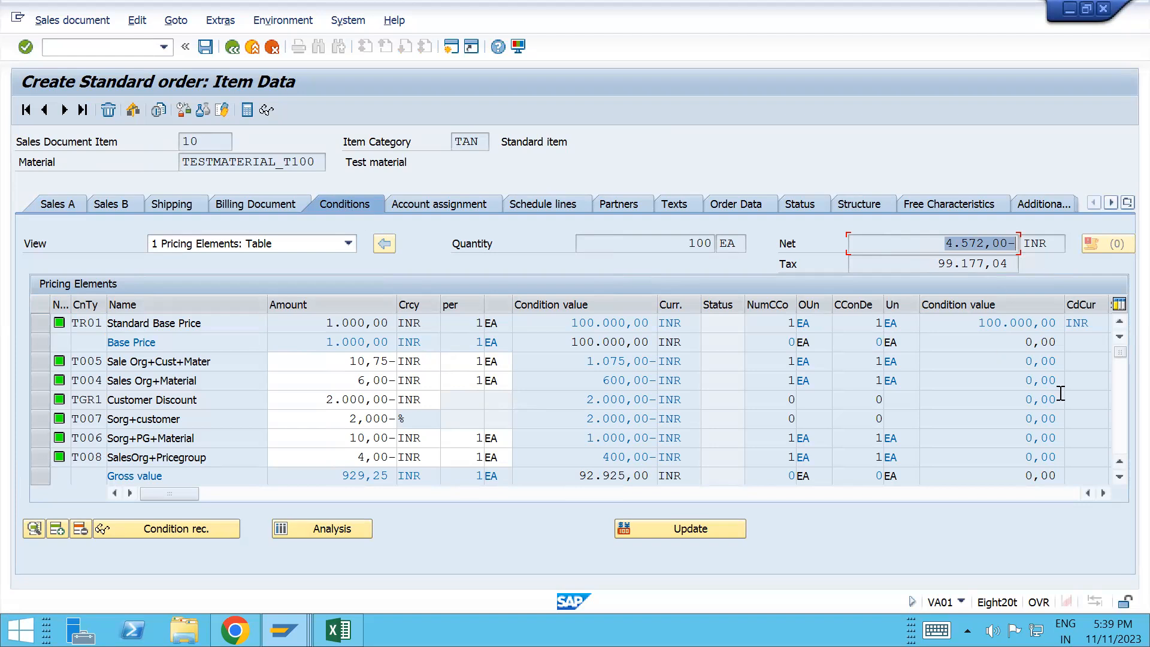
pyautogui.click(1119, 478)
pyautogui.click(1118, 477)
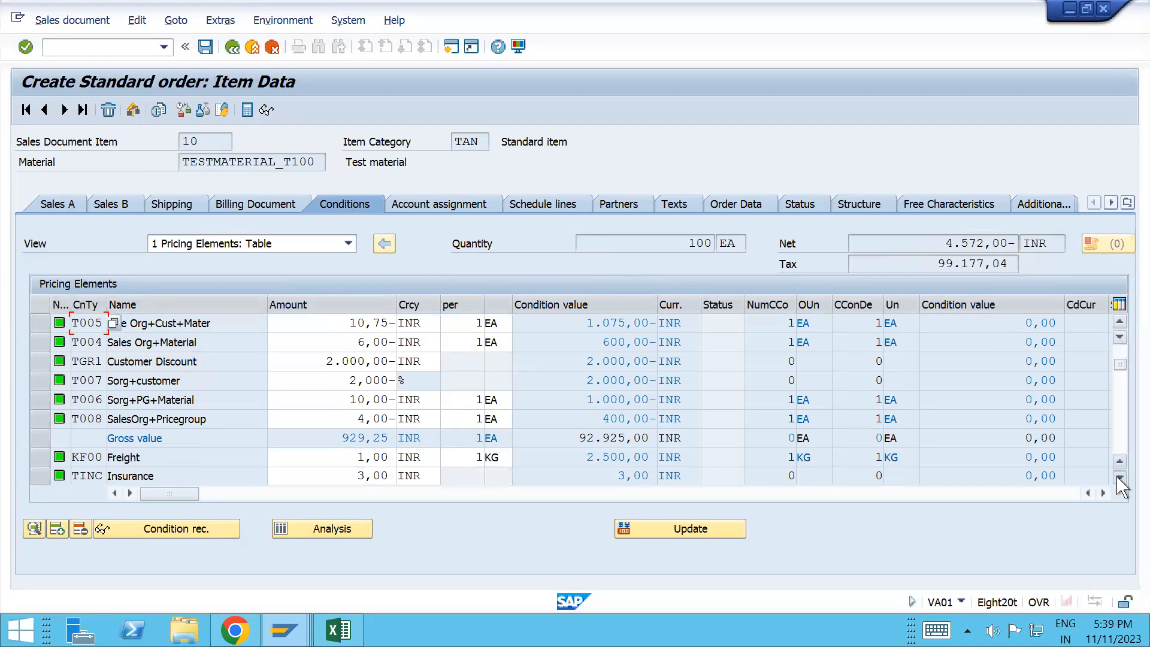
pyautogui.click(1119, 477)
pyautogui.click(1118, 478)
pyautogui.click(1118, 478)
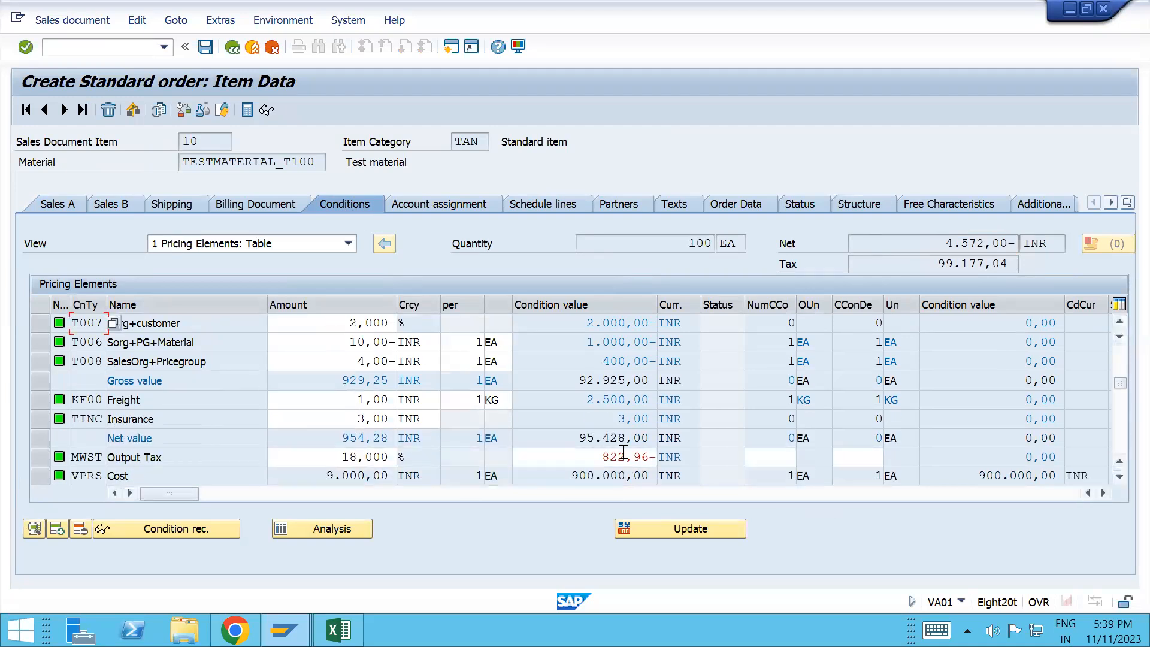
pyautogui.moveTo(579, 442); pyautogui.dragTo(666, 446)
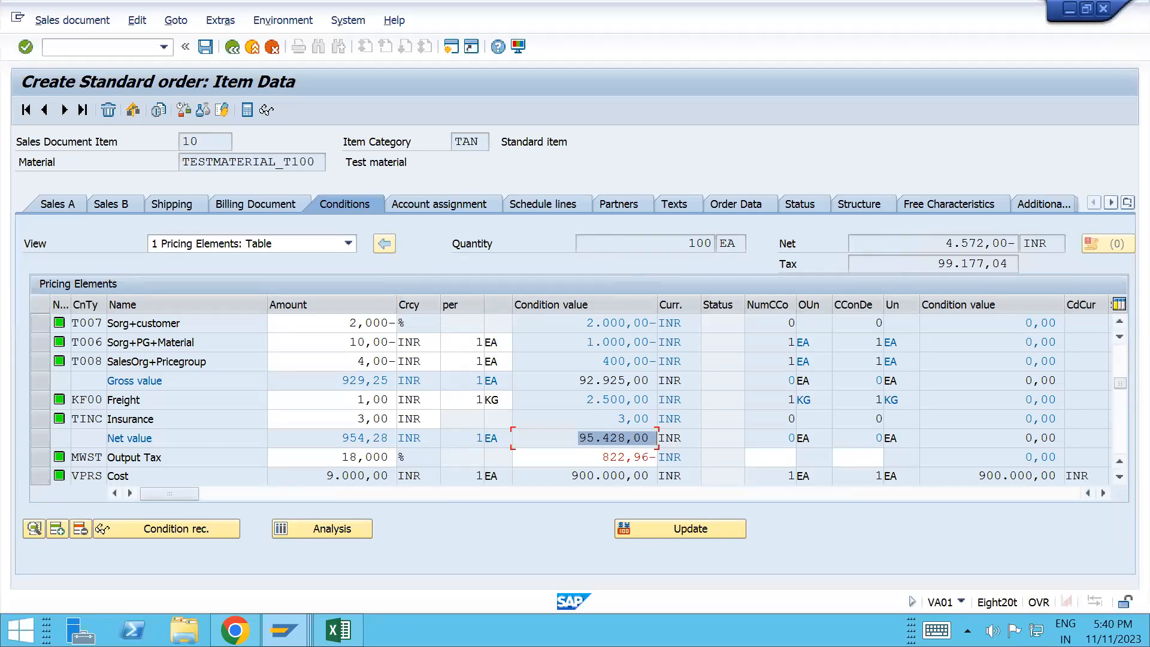
# - Open Calculator and paste in the Net value condition amount copied from the item's pricing elements, without its decimals
pyautogui.click(21, 629)
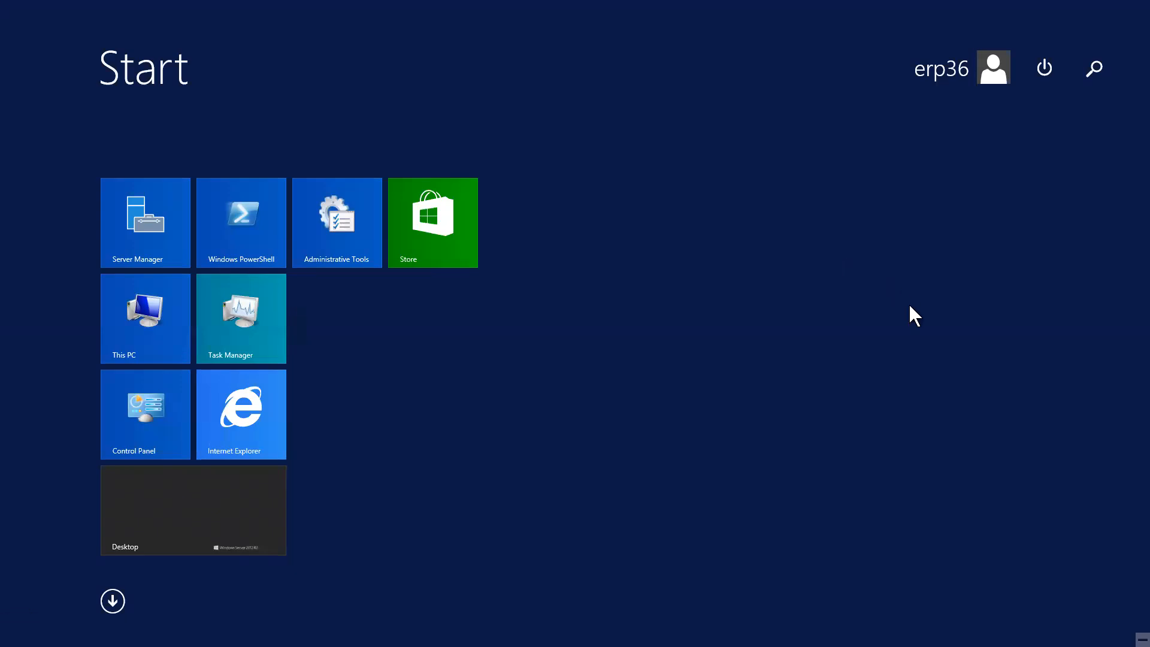
pyautogui.write('c')
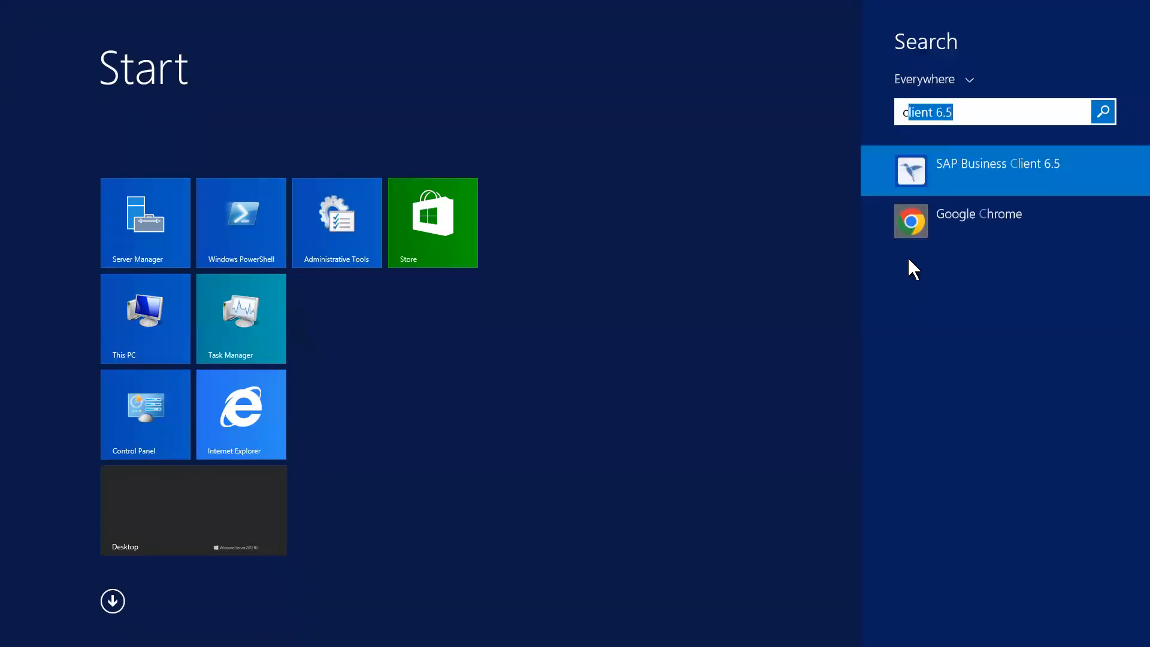
pyautogui.write('alculator')
pyautogui.press('Return')
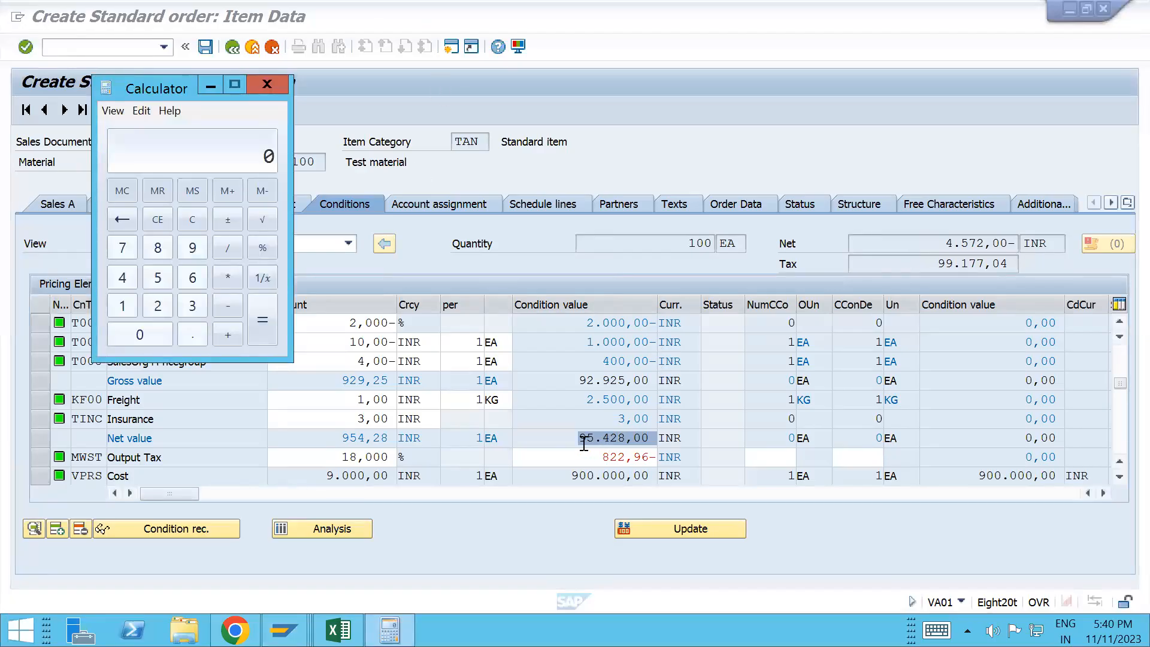
pyautogui.moveTo(578, 440); pyautogui.dragTo(633, 441)
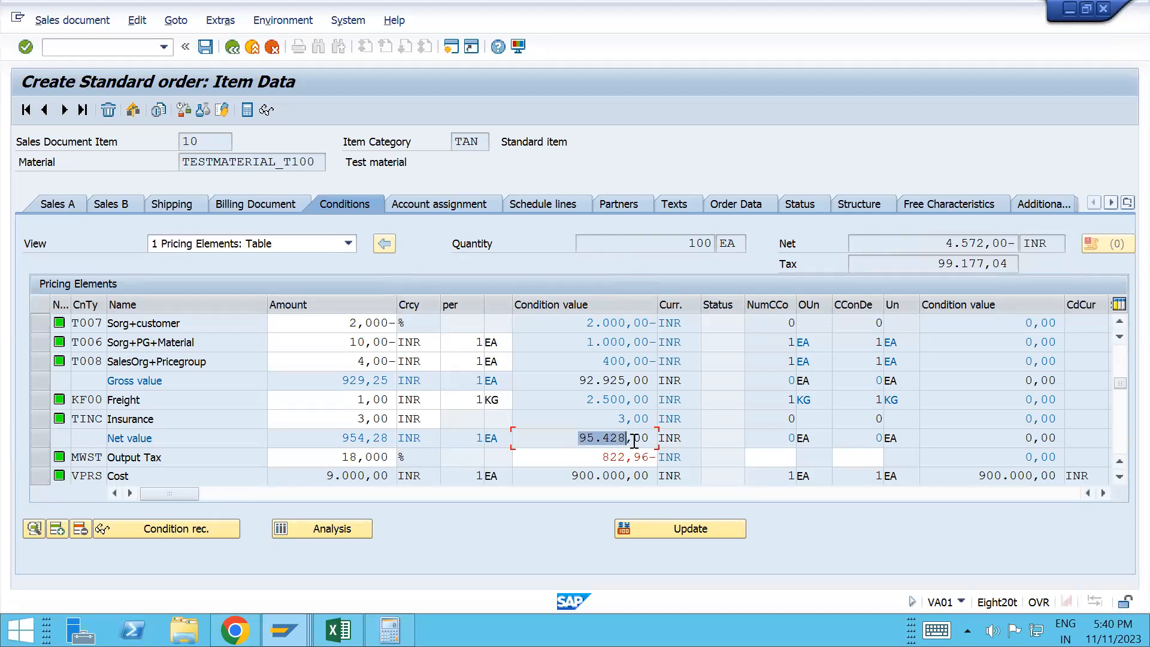
pyautogui.hotkey('ctrl', 'c')
pyautogui.hotkey('alt', 'Tab')
pyautogui.hotkey('ctrl', 'v')
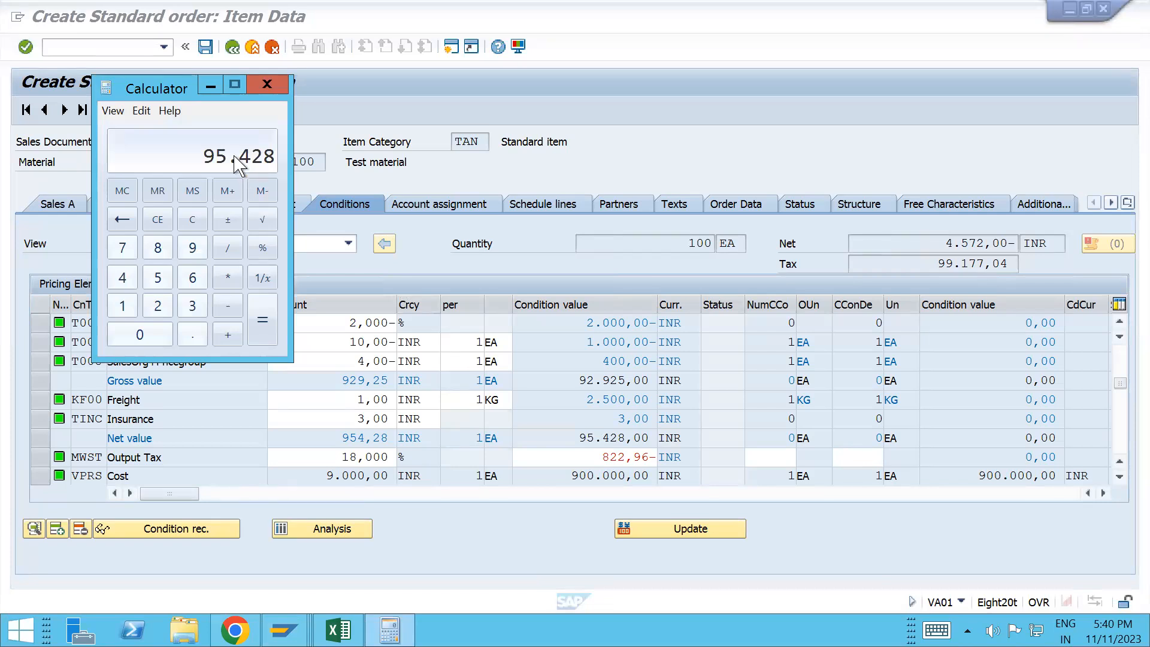
# - Add the MWST amount 822.96 to the pasted net value in Calculator and compute the sum
pyautogui.click(229, 338)
pyautogui.click(156, 253)
pyautogui.click(157, 305)
pyautogui.click(157, 305)
pyautogui.click(198, 341)
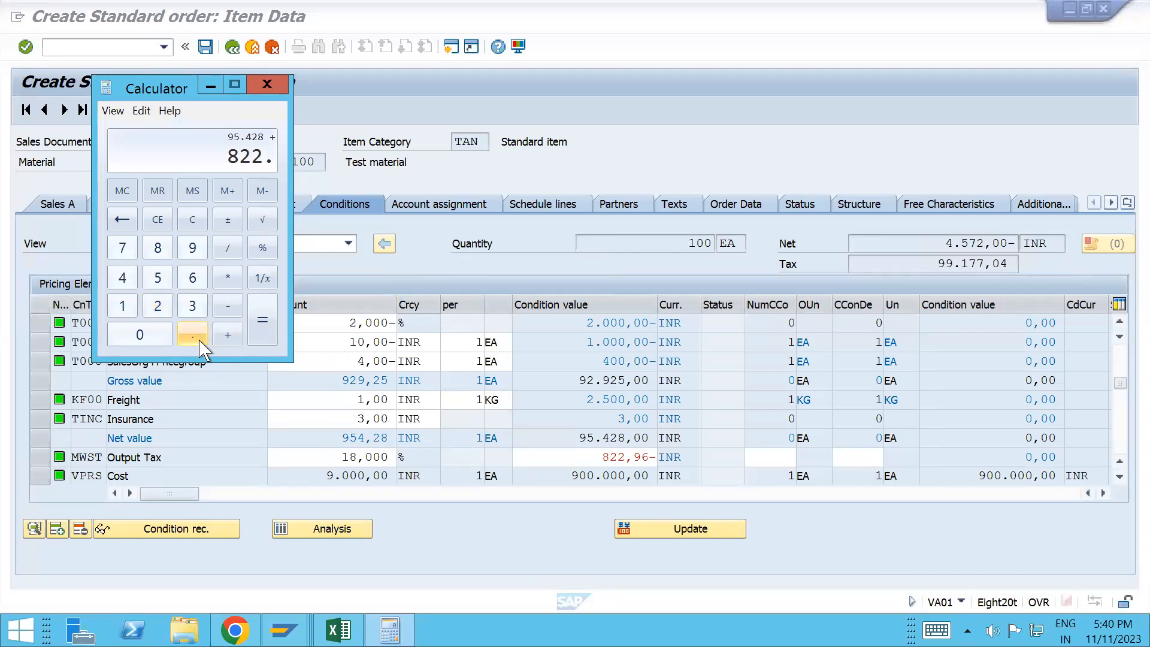
pyautogui.click(190, 250)
pyautogui.click(193, 278)
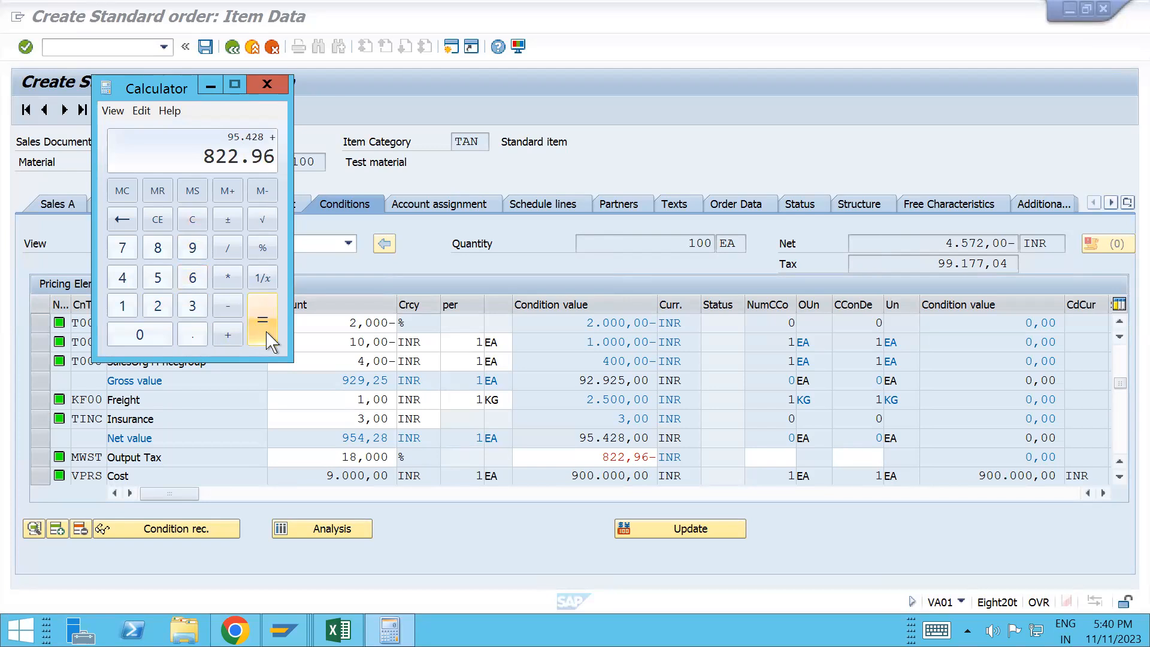
pyautogui.click(263, 333)
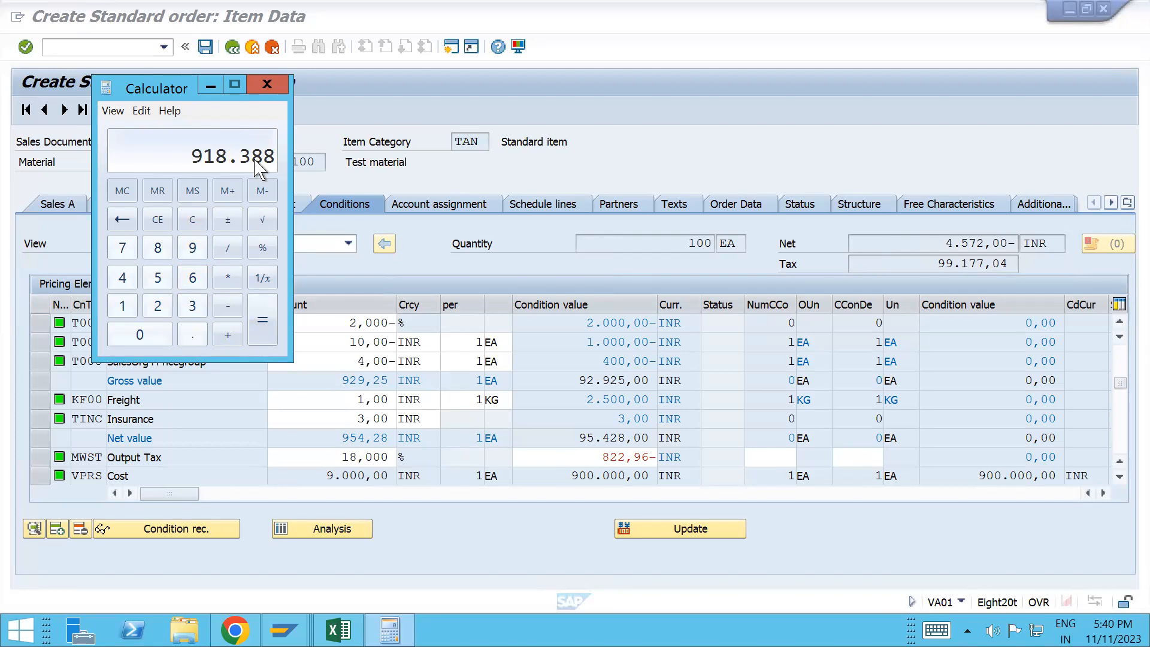
# - Clear the calculation and enter 95528 without a thousands separator
pyautogui.press('Escape')
pyautogui.press('5')
pyautogui.press('Escape')
pyautogui.press('9')
pyautogui.press('5')
pyautogui.press('5')
pyautogui.press('2')
pyautogui.press('8')
pyautogui.click(228, 335)
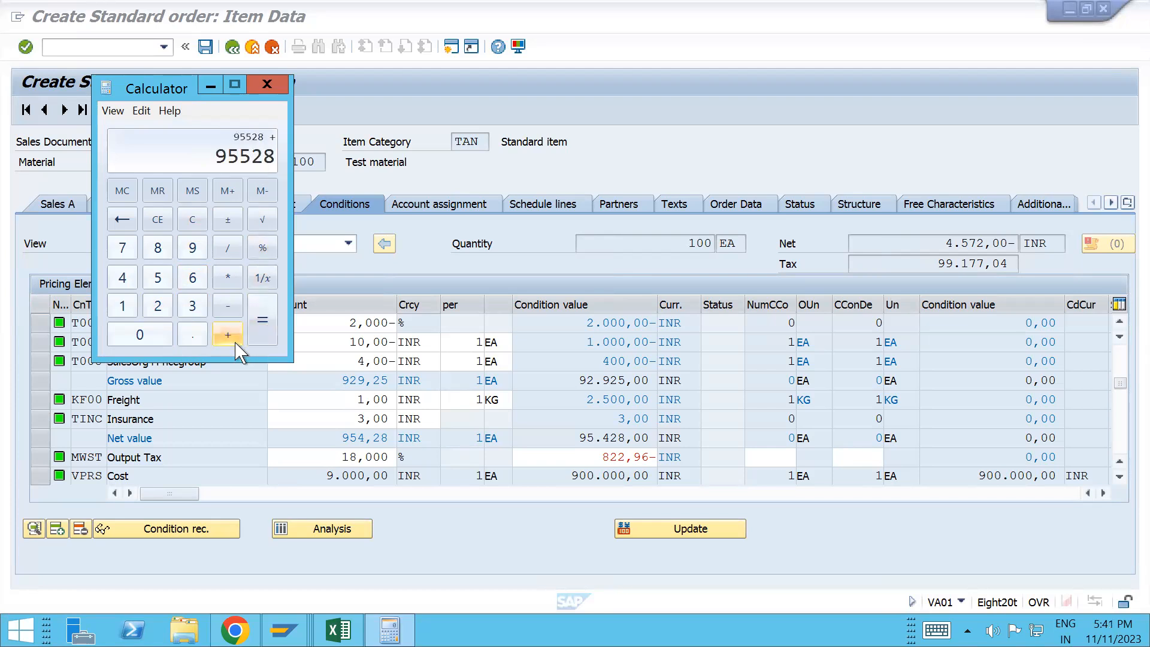
pyautogui.press('8')
pyautogui.press('2')
pyautogui.press('2')
pyautogui.press('BackSpace')
pyautogui.press('BackSpace')
pyautogui.press('BackSpace')
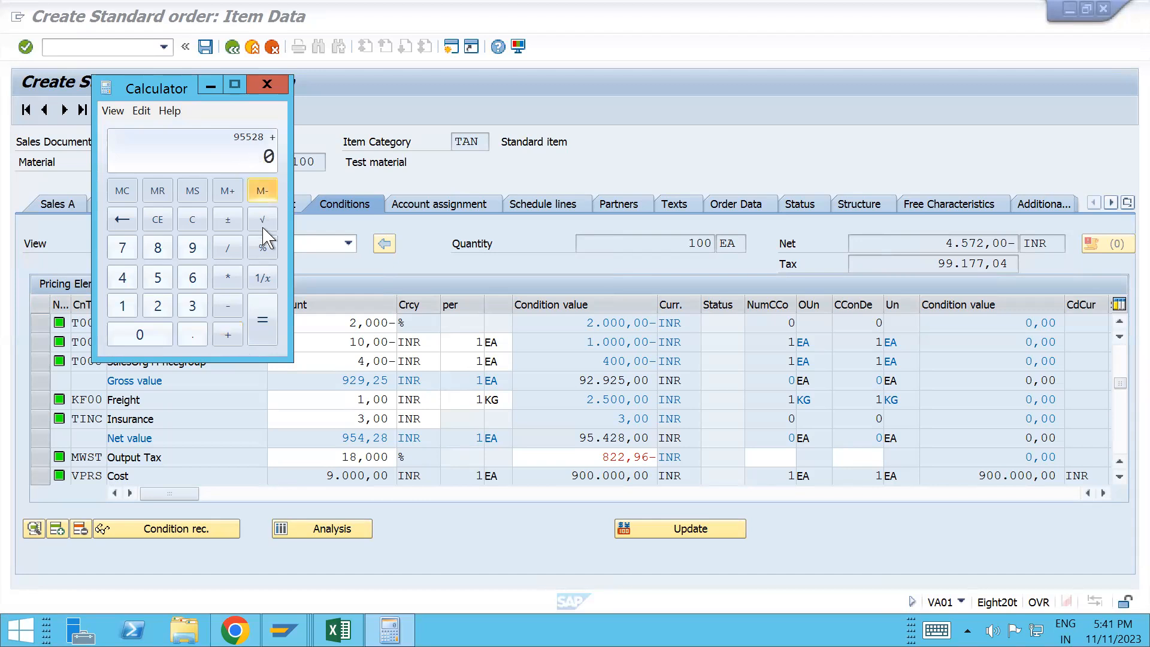
# - Try to calculate 18 percent of 95528 in Calculator, and clear the result
pyautogui.click(231, 277)
pyautogui.click(120, 306)
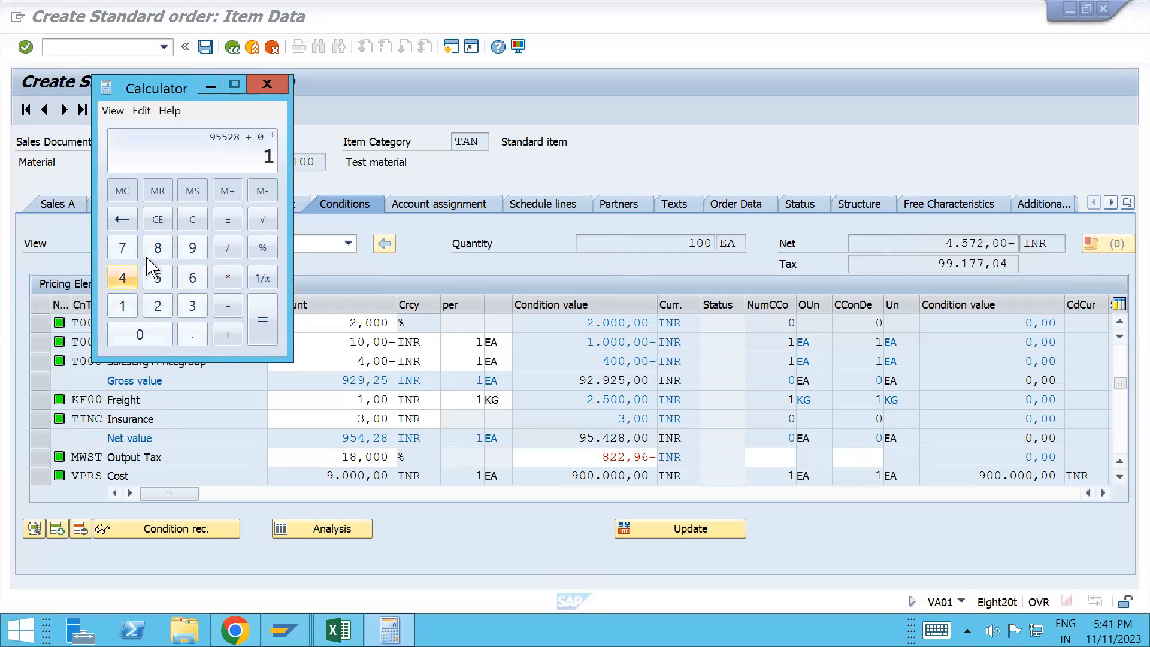
pyautogui.click(157, 248)
pyautogui.click(264, 249)
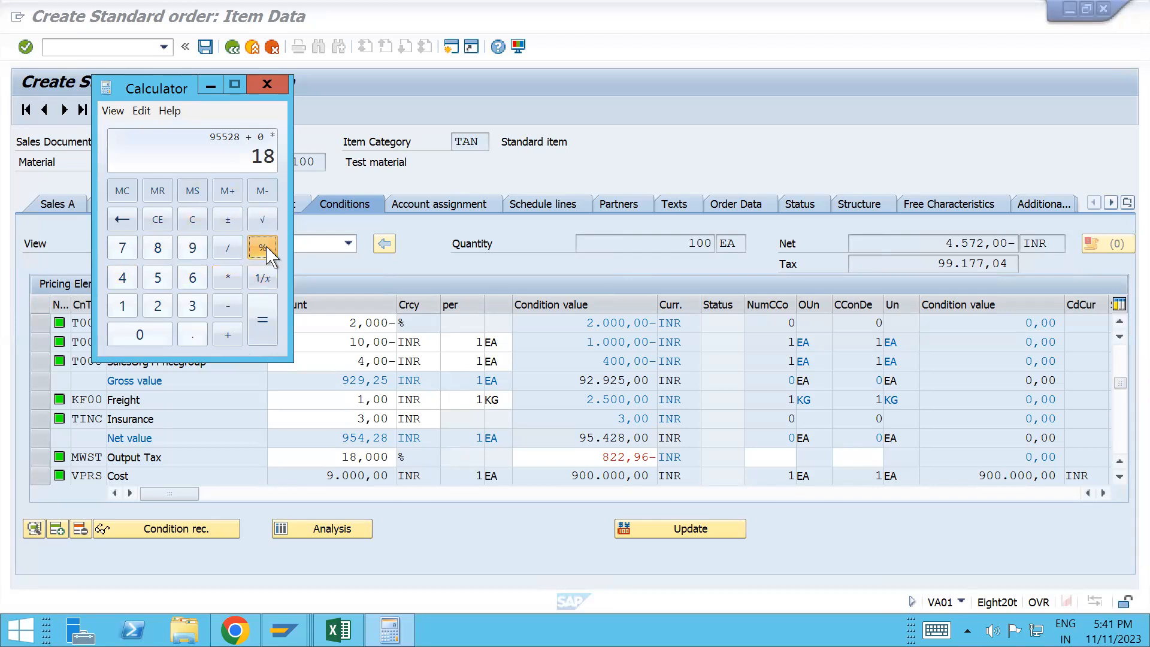
pyautogui.click(264, 326)
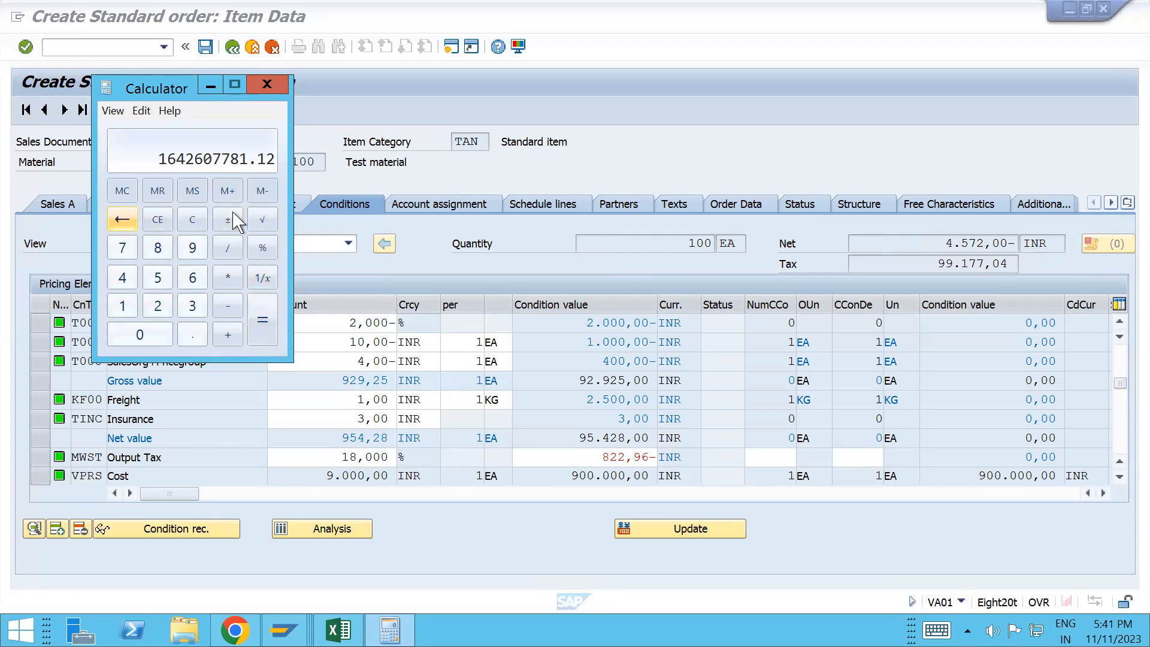
pyautogui.press('Escape')
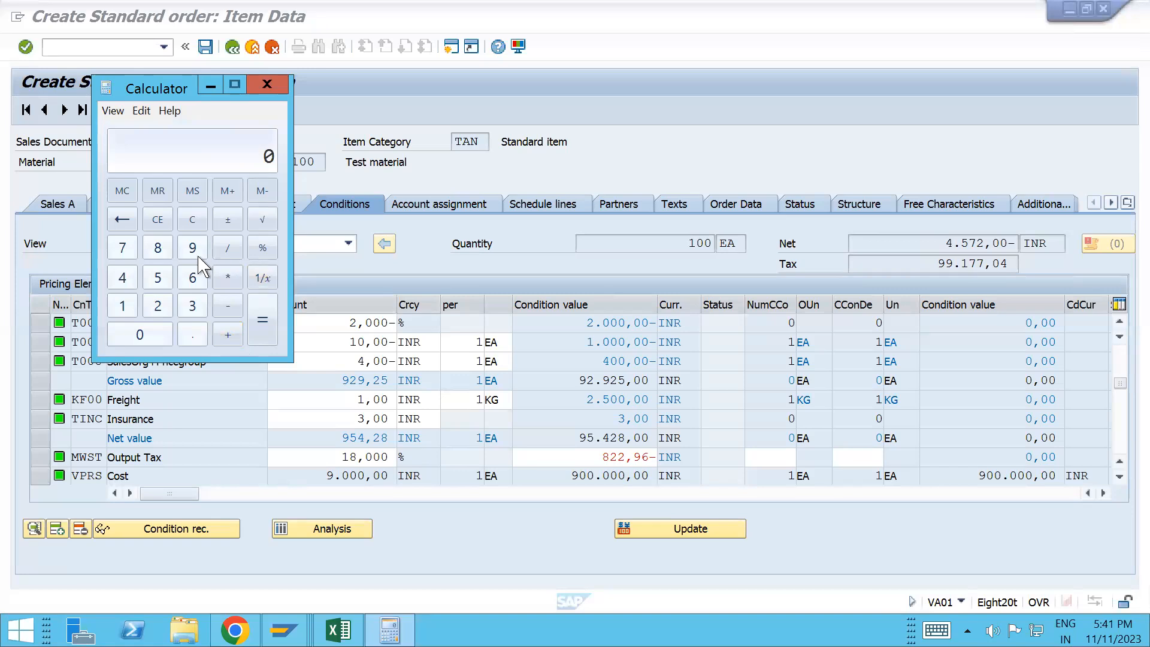
# - Multiply 95428 by 18 percent in Calculator to check the output tax, and clear the result
pyautogui.click(192, 256)
pyautogui.click(157, 277)
pyautogui.click(123, 278)
pyautogui.click(158, 318)
pyautogui.click(157, 250)
pyautogui.click(236, 279)
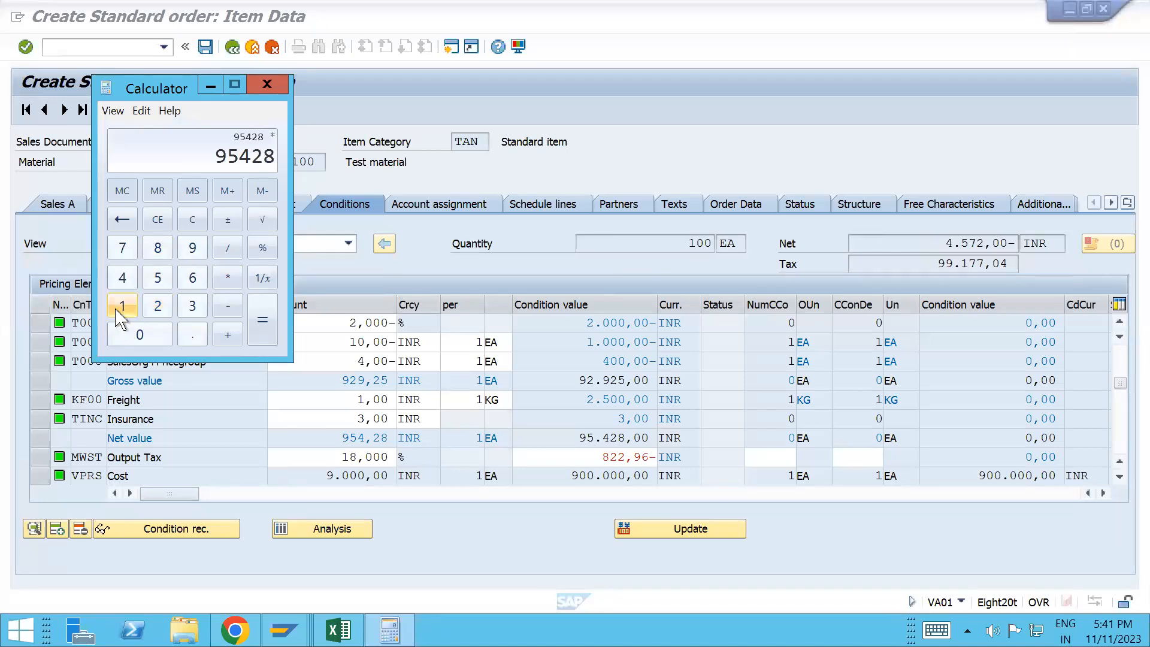
pyautogui.click(122, 305)
pyautogui.click(156, 259)
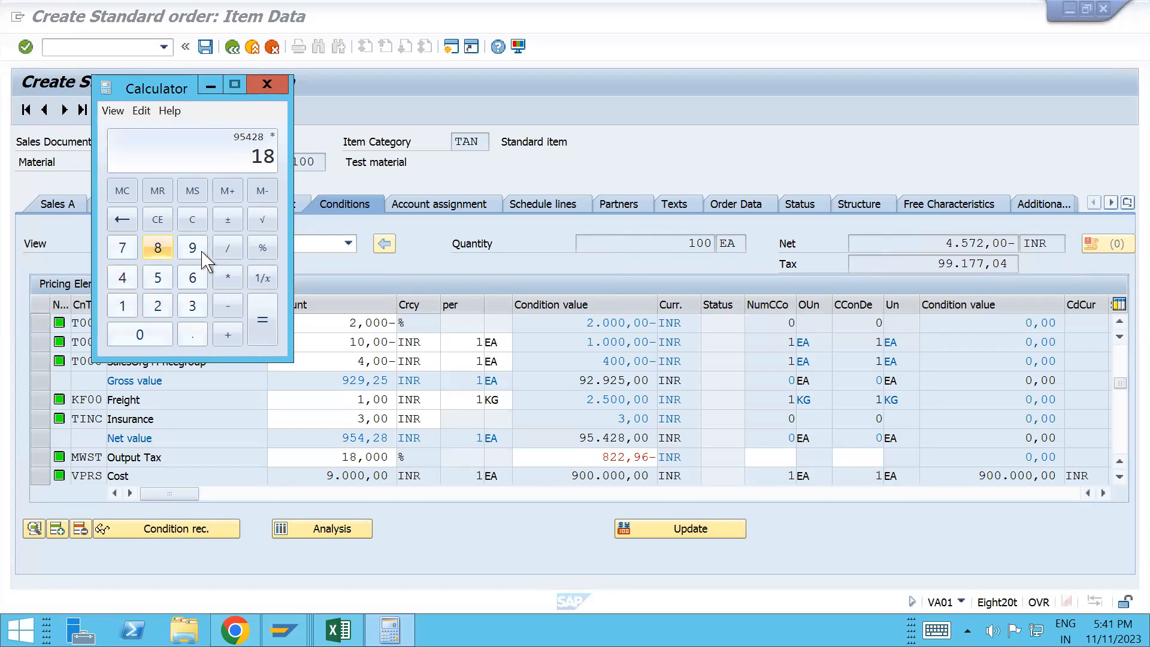
pyautogui.click(262, 247)
pyautogui.click(268, 338)
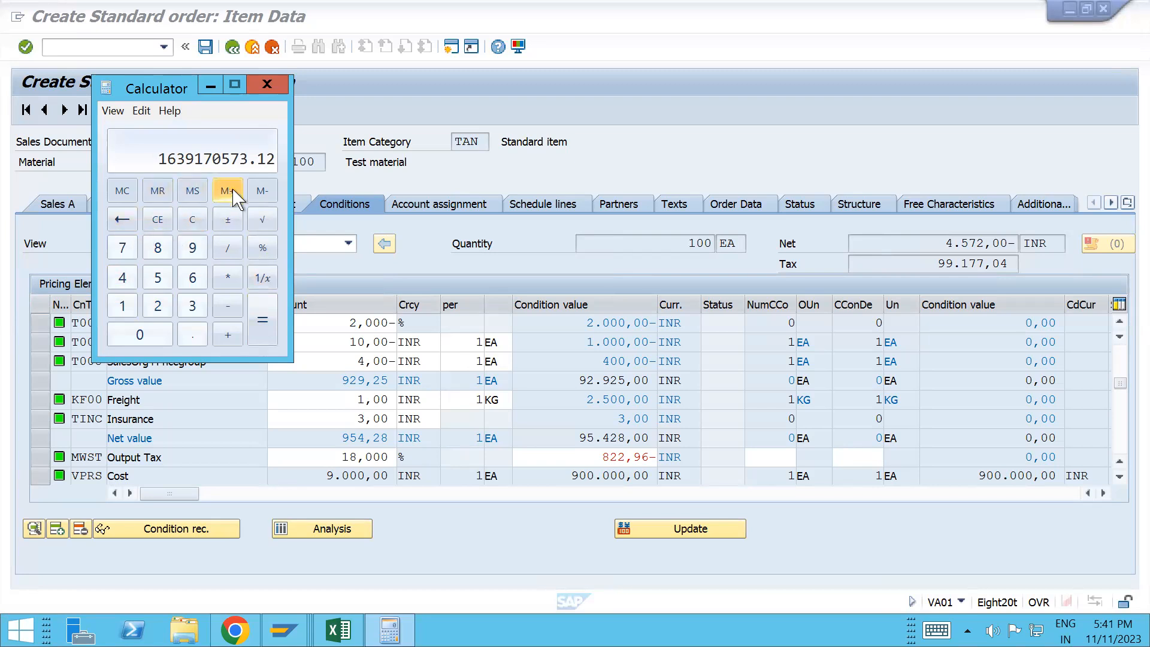
pyautogui.press('Escape')
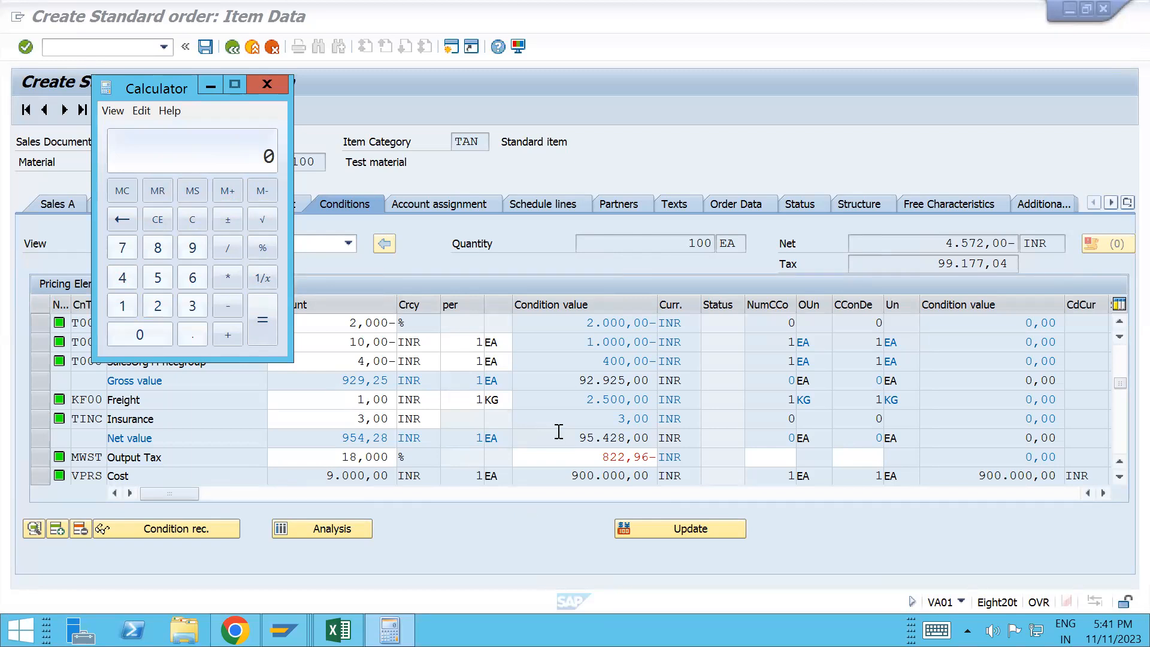
# - Switch to the V/08 session and examine the Net value and MWST Output Tax steps in the control data of procedure T10000
pyautogui.moveTo(573, 437); pyautogui.dragTo(626, 448)
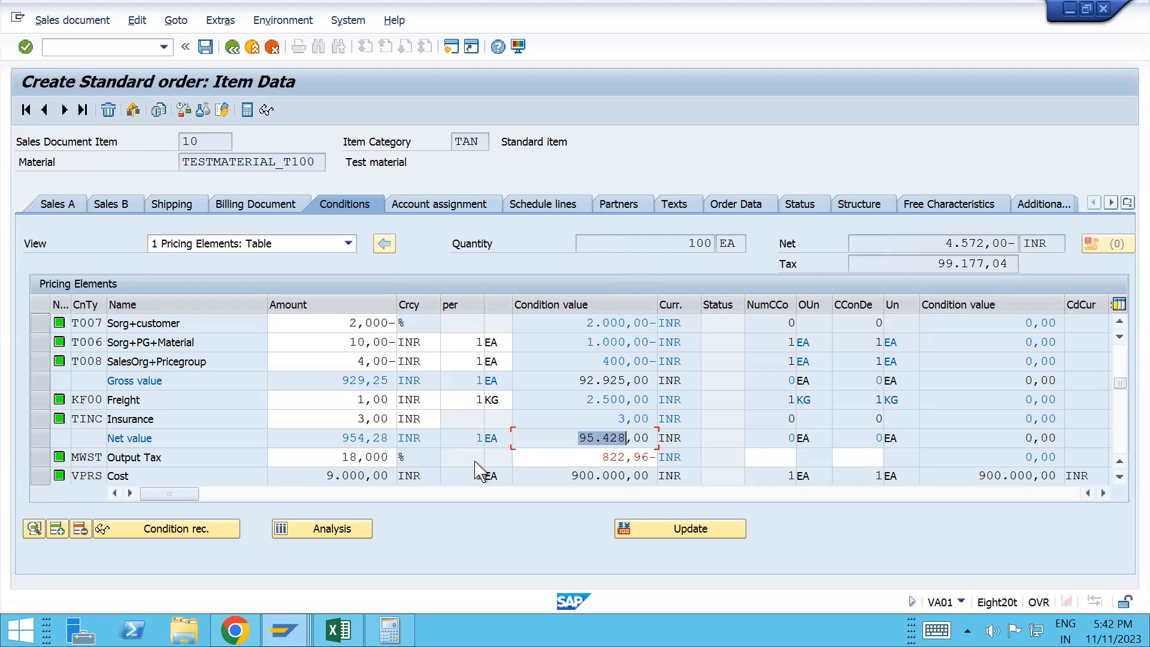
pyautogui.hotkey('alt', 'Tab')
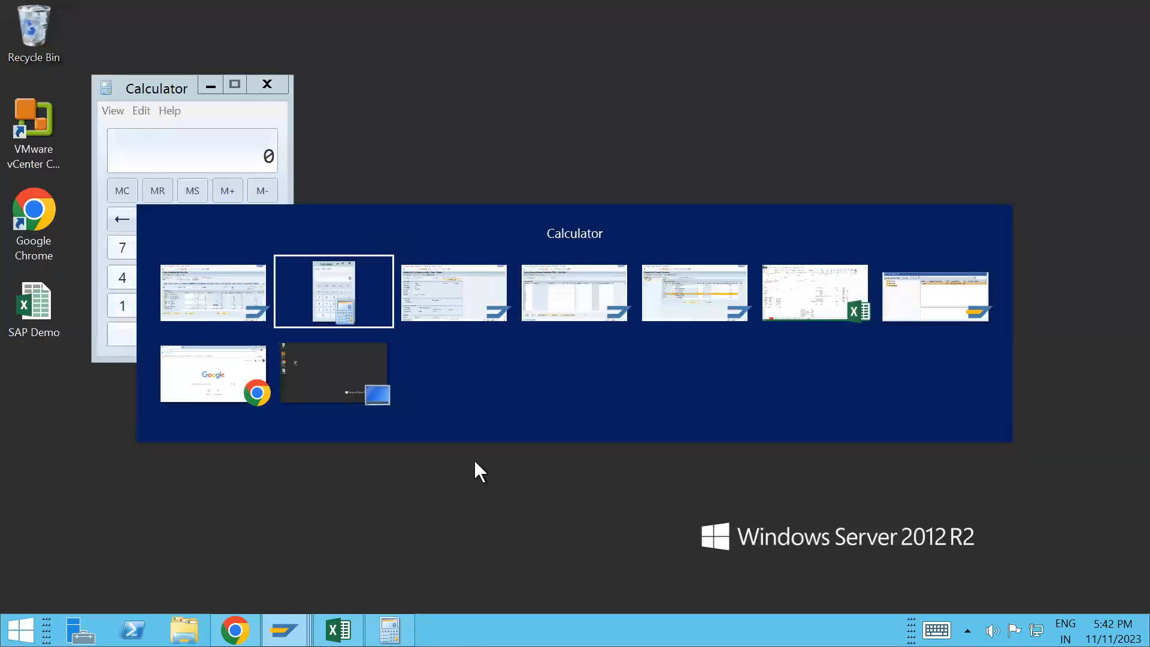
pyautogui.hotkey('alt', 'Tab')
pyautogui.hotkey('alt', 'Tab')
pyautogui.hotkey('alt', 'Tab')
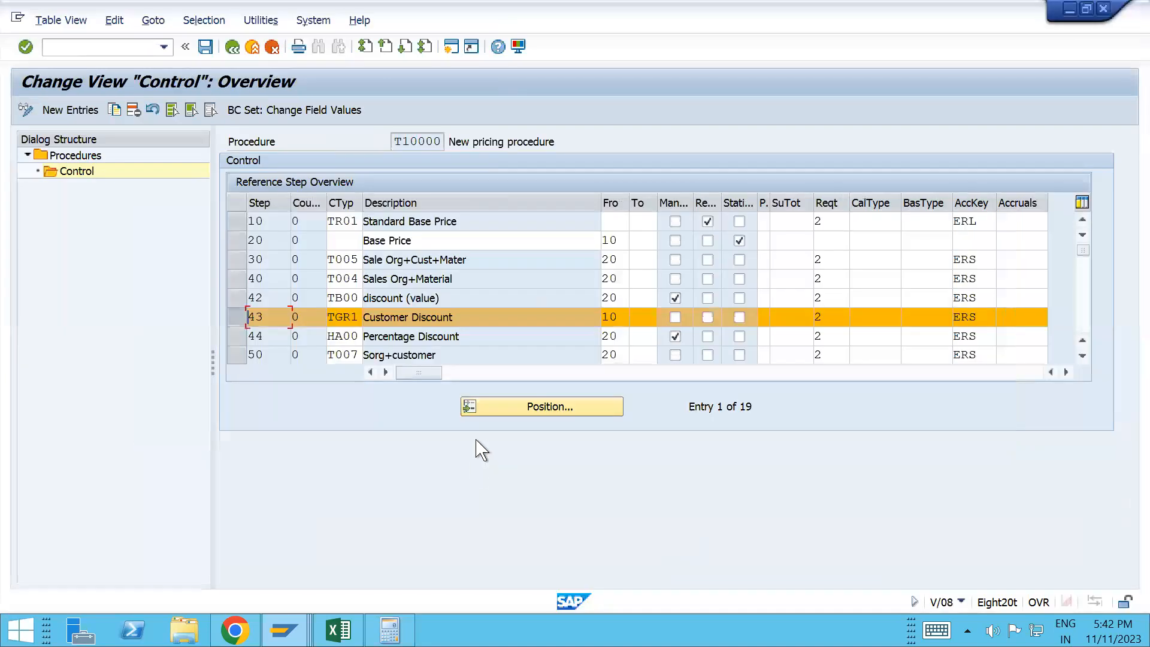
pyautogui.click(1081, 355)
pyautogui.click(1082, 355)
pyautogui.click(1082, 355)
pyautogui.click(1082, 355)
pyautogui.click(1082, 355)
pyautogui.click(1082, 355)
pyautogui.click(1082, 355)
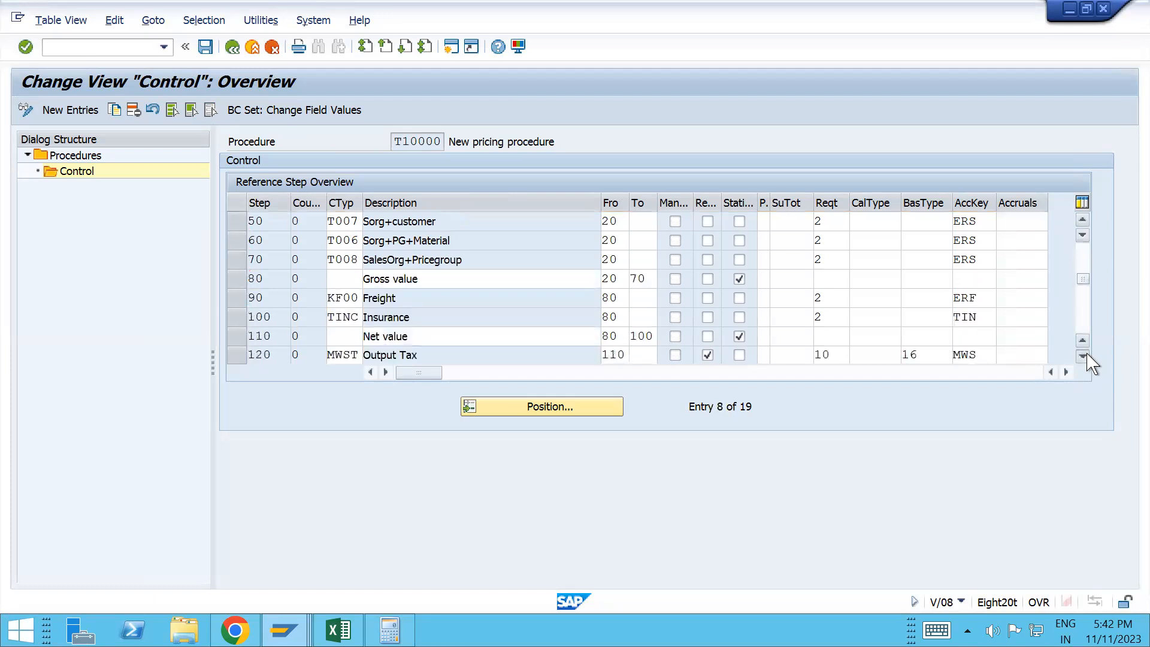
pyautogui.click(1082, 355)
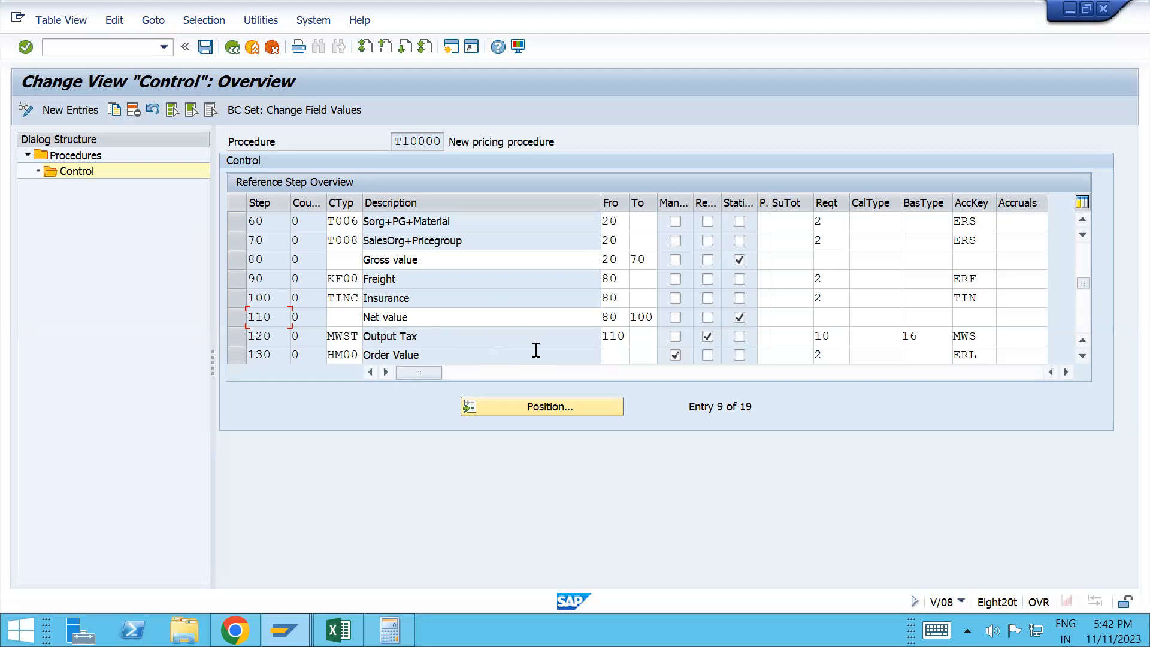
pyautogui.click(624, 337)
# - Select step 43, Customer Discount TGR1, in the control overview of procedure T10000 for review
pyautogui.click(1083, 263)
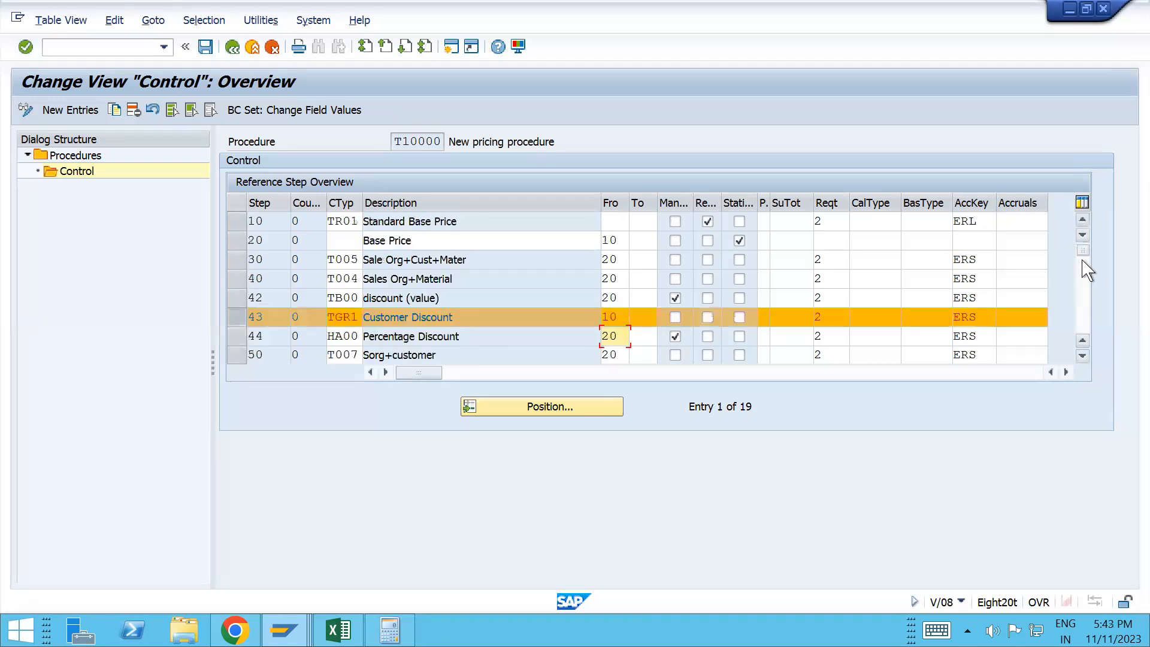
pyautogui.click(239, 319)
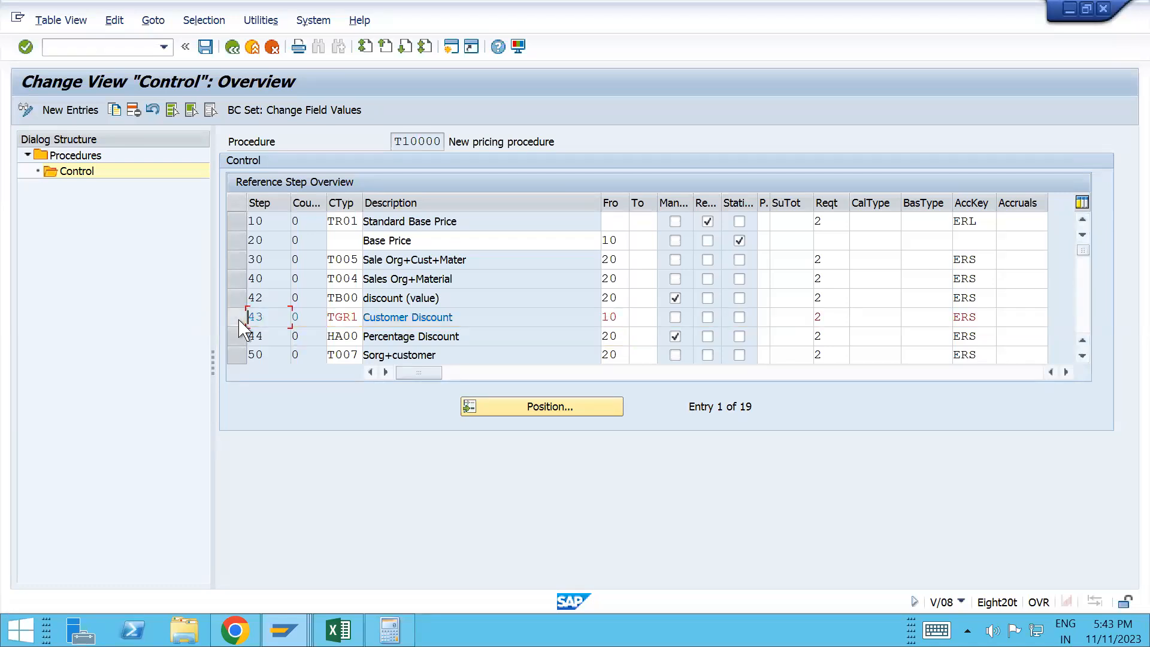
pyautogui.click(237, 317)
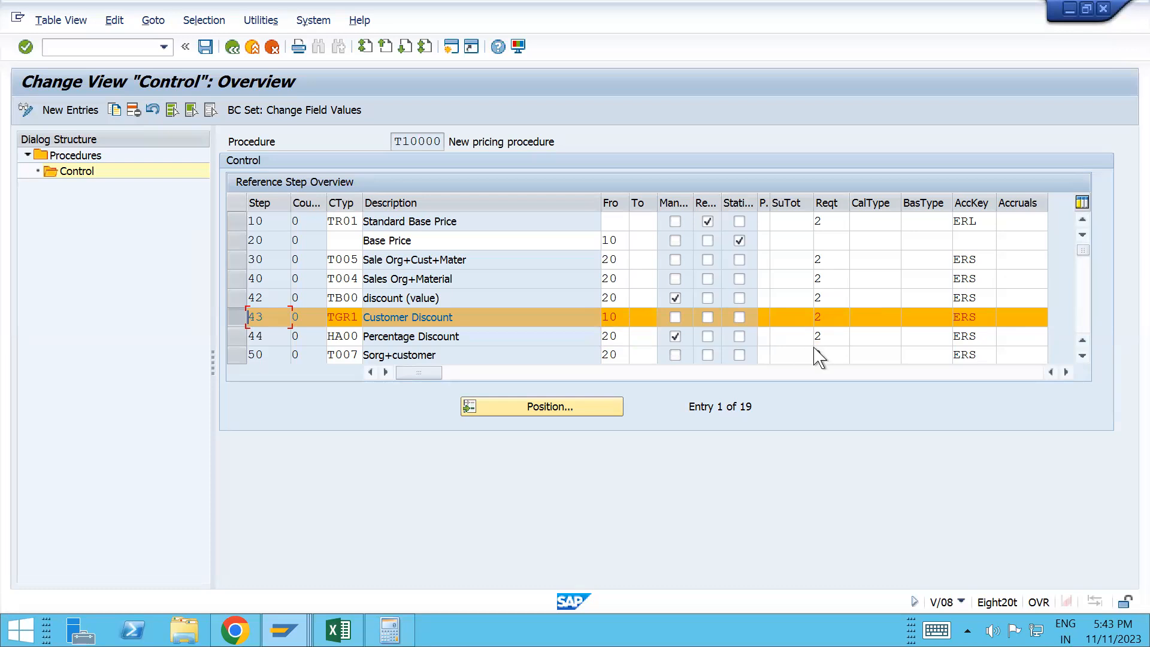
# - Switch to the VA01 order session and examine the condition details of item 10's MWST Output Tax line
pyautogui.hotkey('alt', 'Tab')
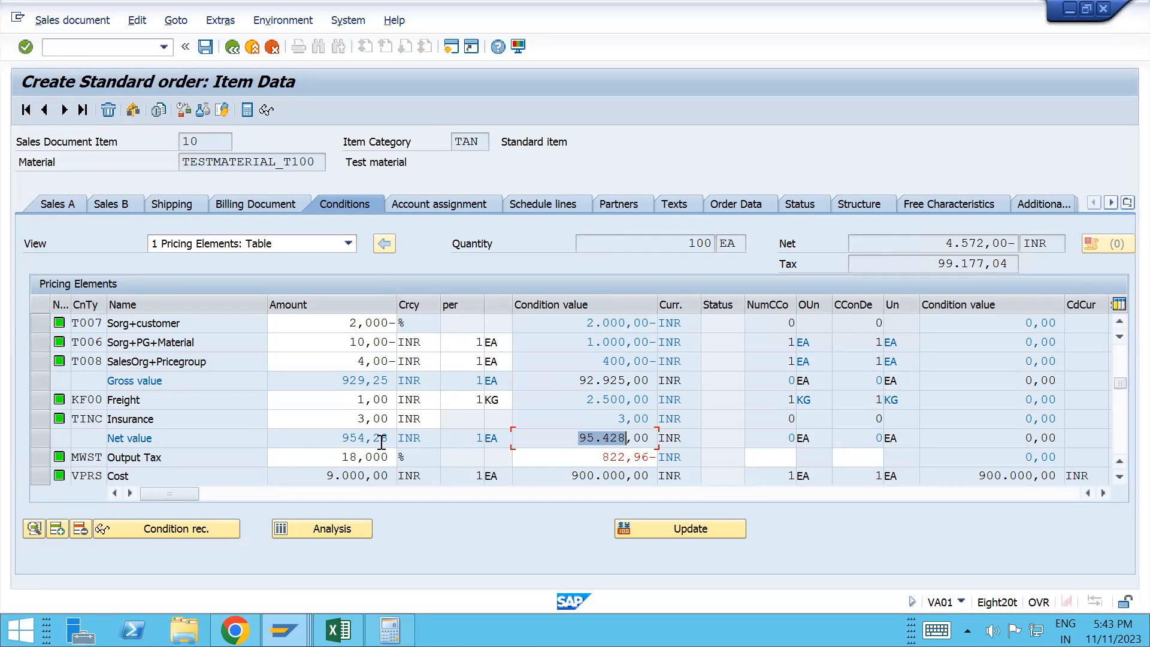
pyautogui.moveTo(599, 458); pyautogui.dragTo(662, 458)
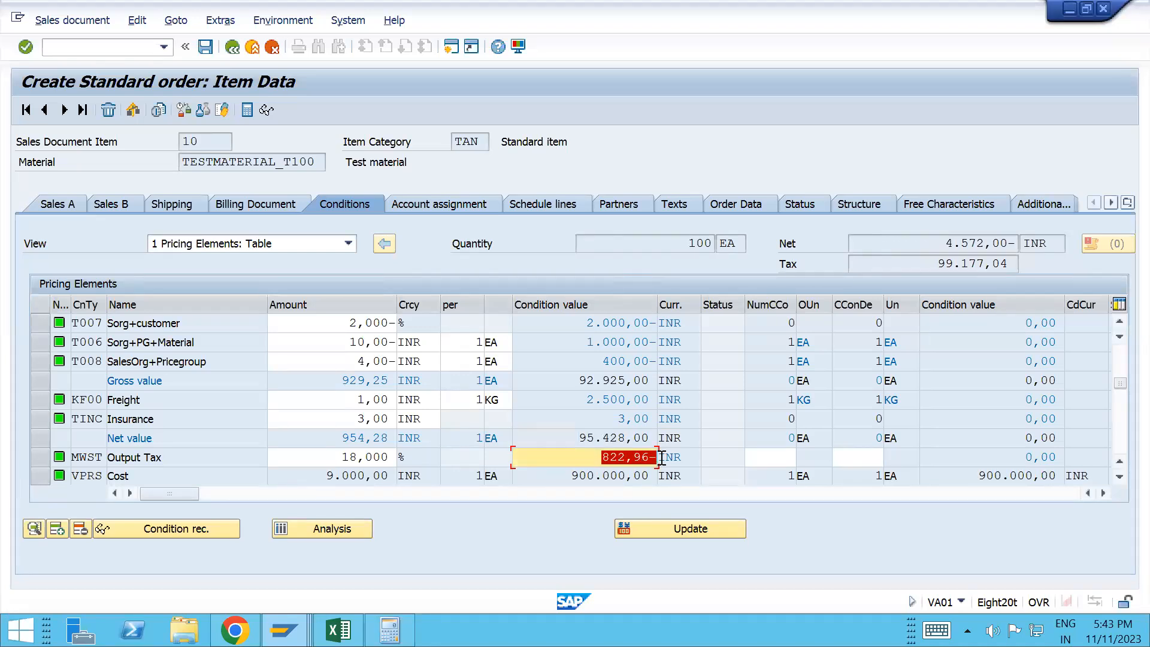
pyautogui.click(40, 458)
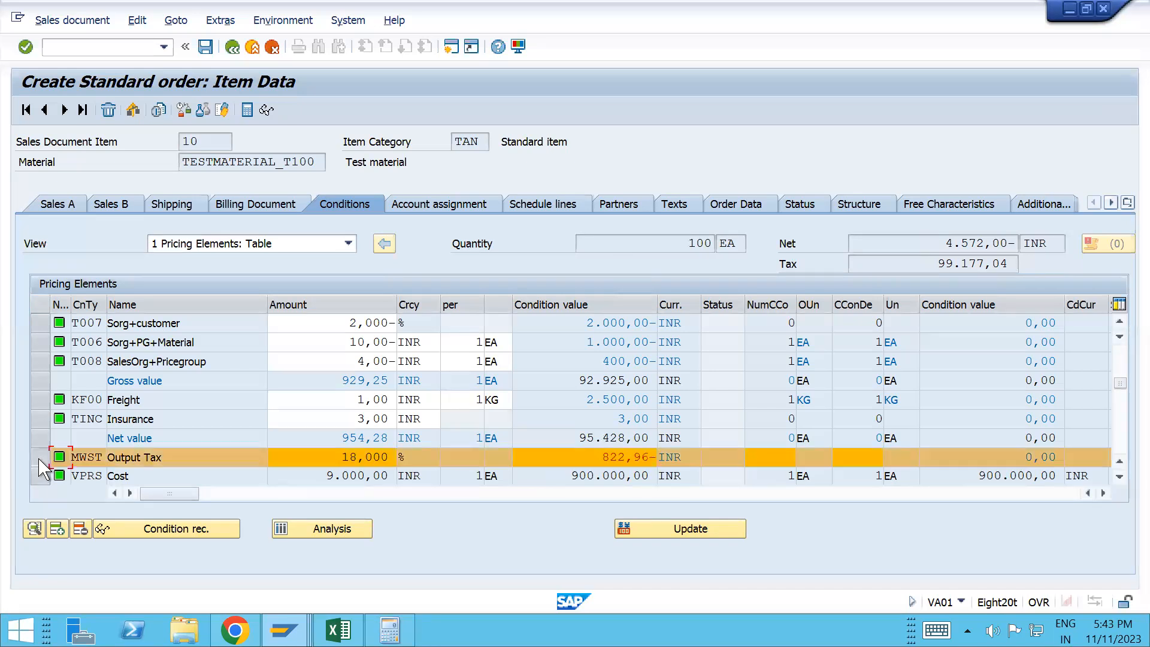
pyautogui.click(34, 528)
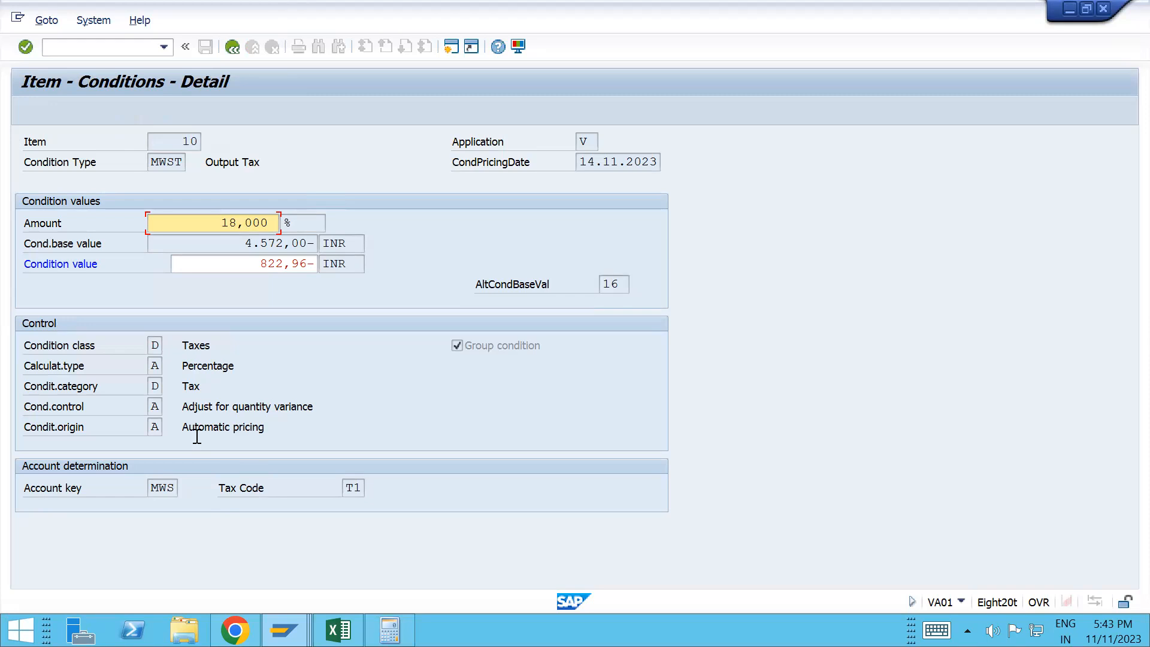
pyautogui.moveTo(187, 423); pyautogui.dragTo(300, 418)
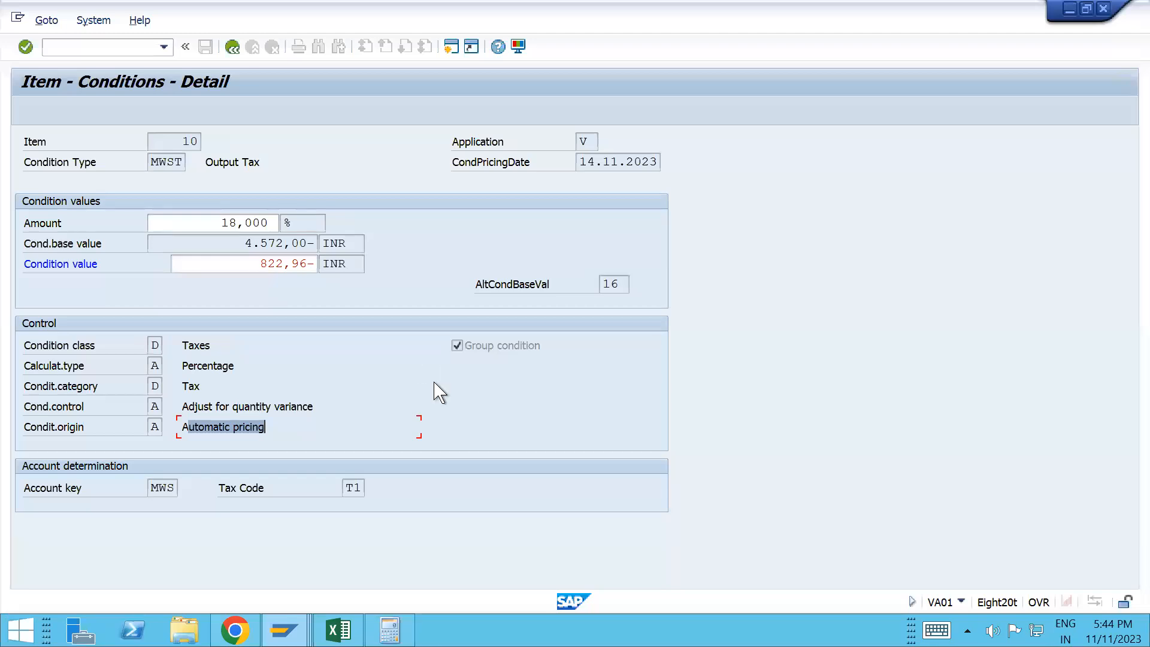
# - Switch to the V/06 session and deactivate the group condition setting of condition type MWST
pyautogui.hotkey('alt', 'Tab')
pyautogui.hotkey('alt', 'Tab')
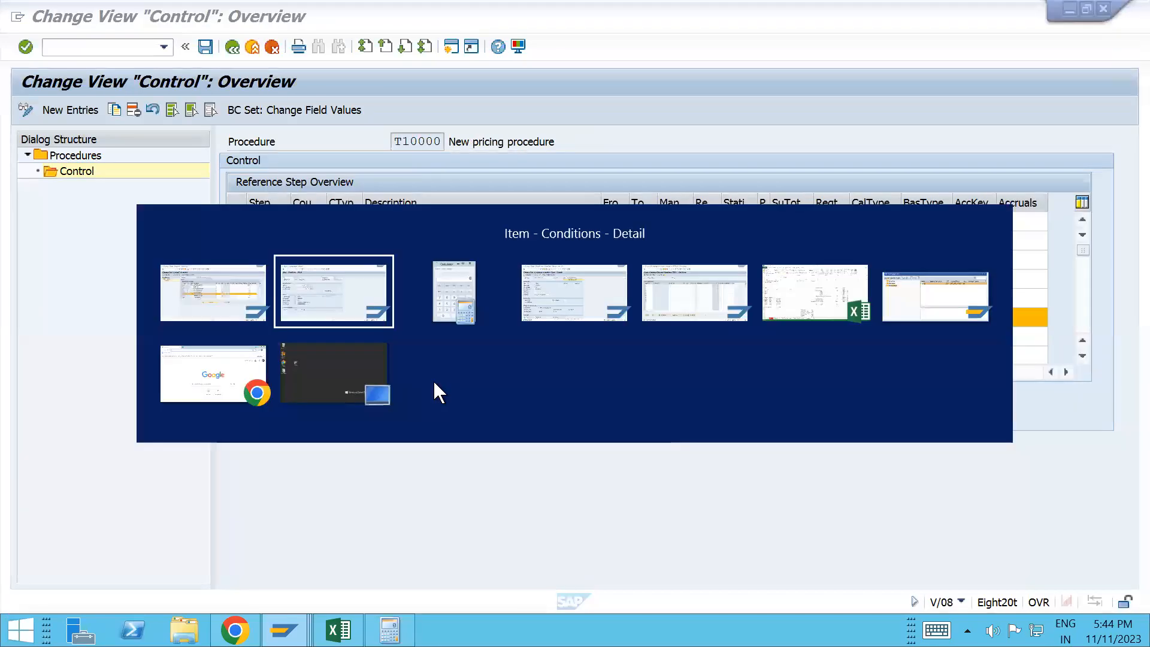
pyautogui.hotkey('alt', 'Tab')
pyautogui.hotkey('alt', 'Tab')
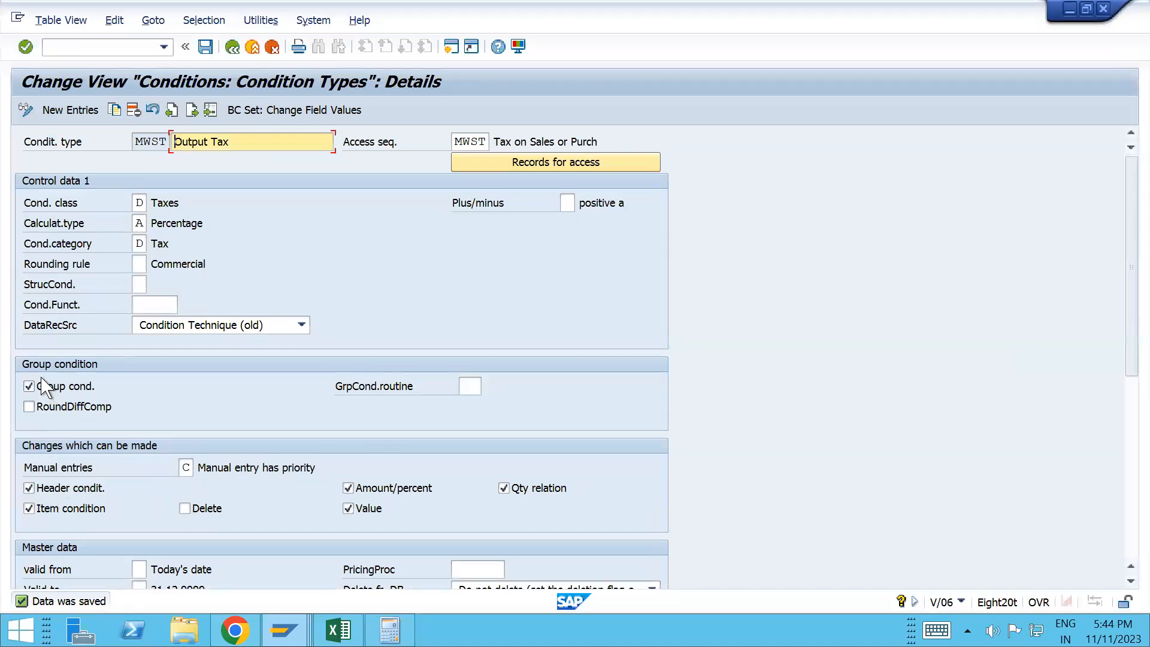
pyautogui.click(28, 390)
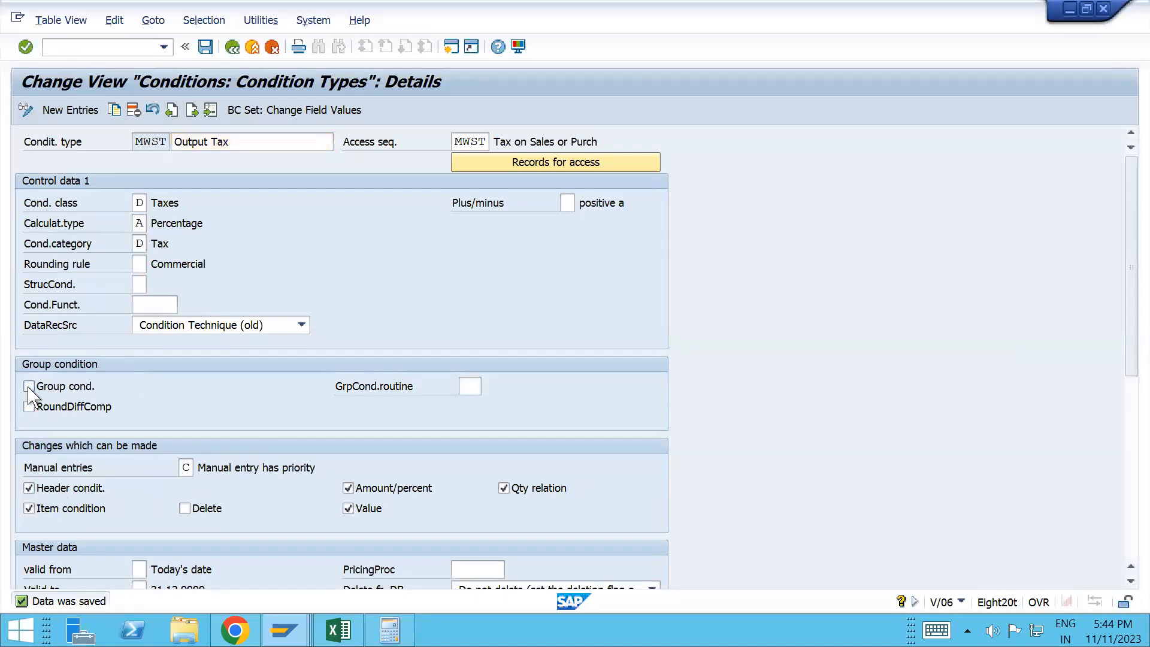
# - Return to the order session, leave the condition detail, and restart VA01 with order type OR for sales area T100/01/01
pyautogui.hotkey('alt', 'Tab')
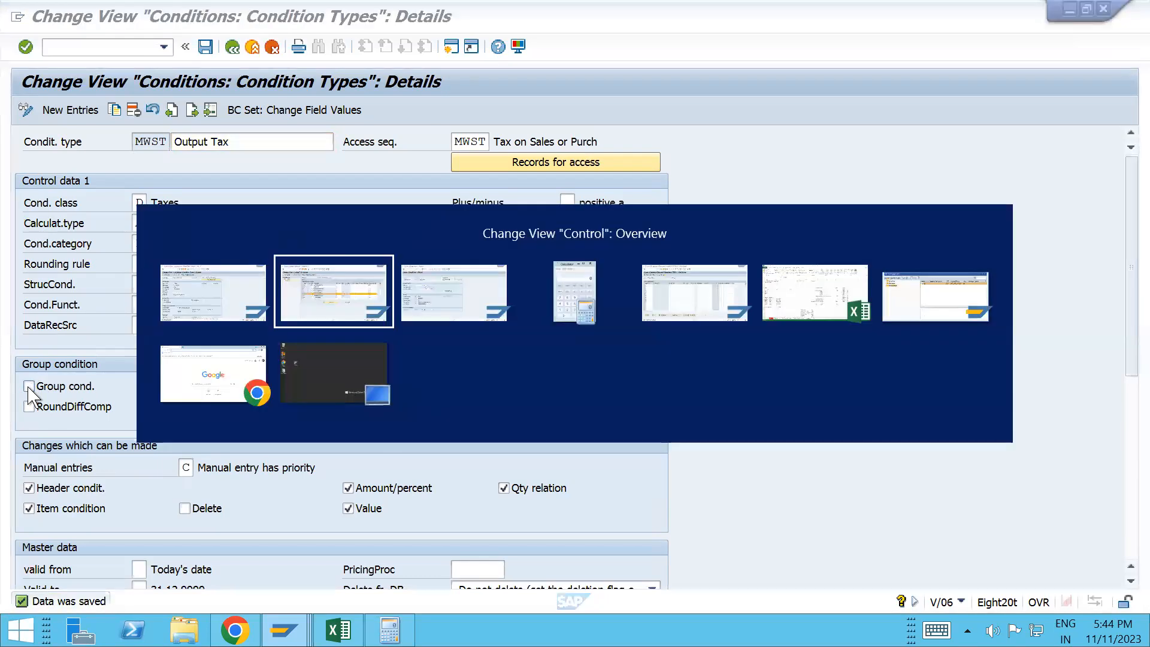
pyautogui.hotkey('alt', 'Tab')
pyautogui.press('Tab')
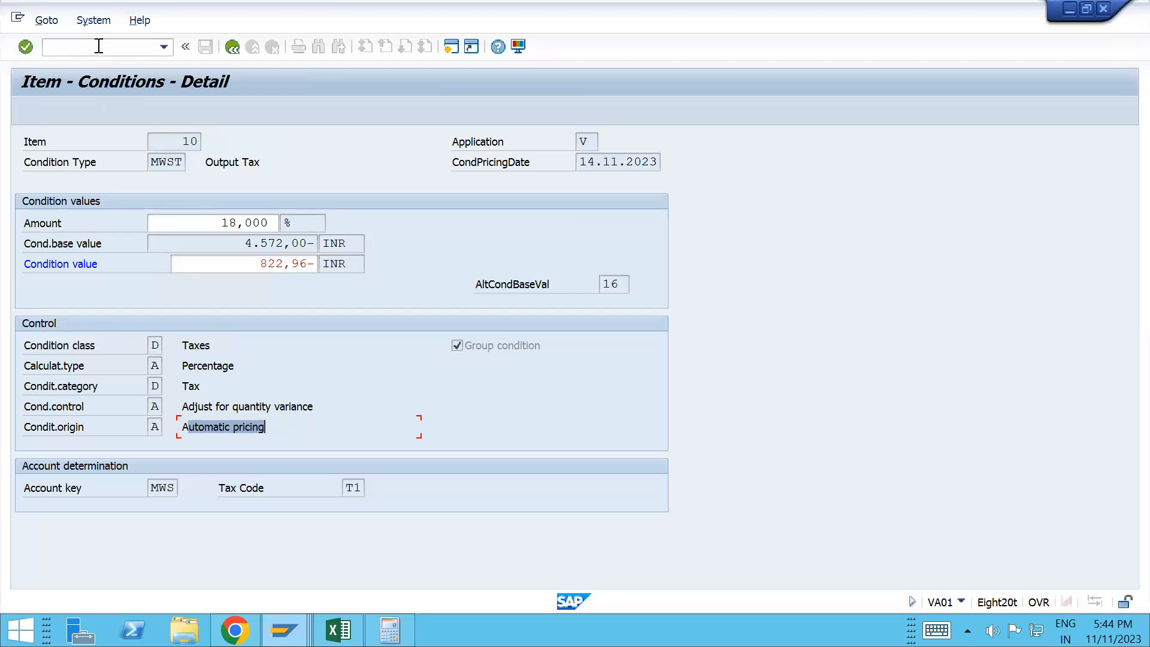
pyautogui.click(232, 46)
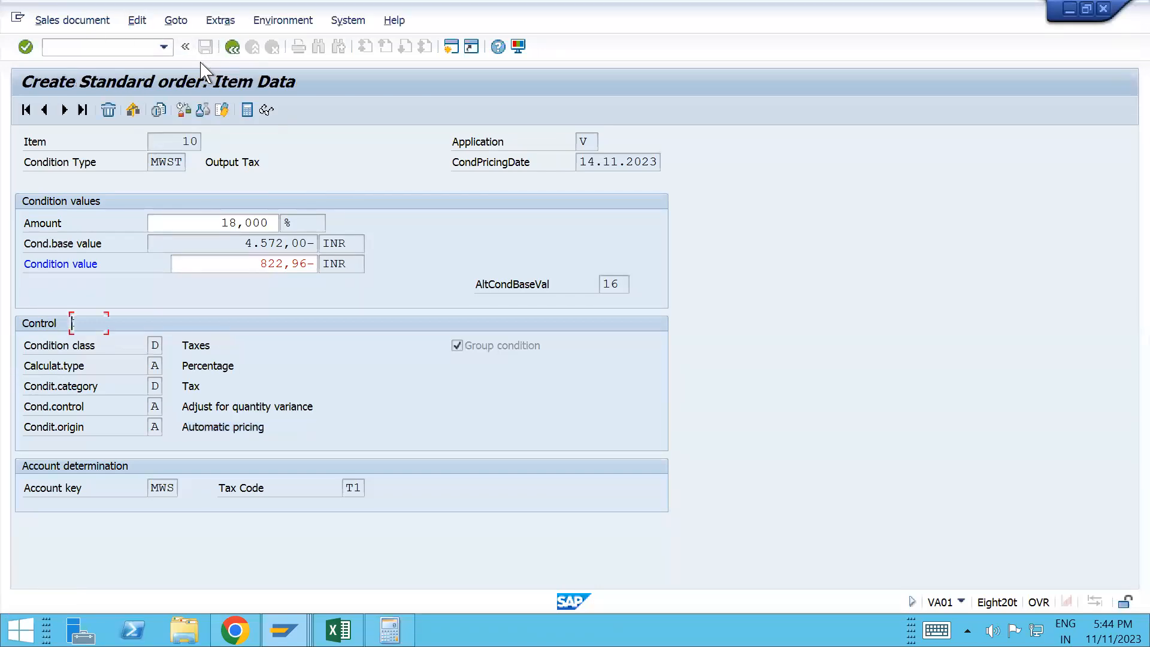
pyautogui.click(114, 47)
pyautogui.write('/nva01')
pyautogui.press('Return')
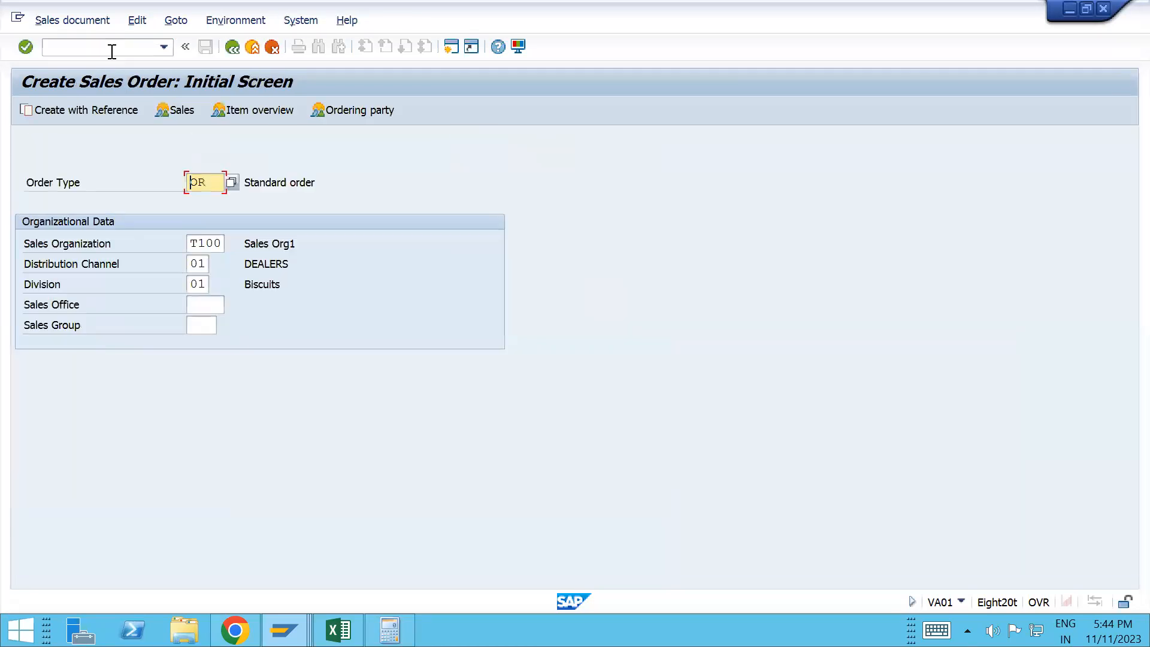
pyautogui.press('Return')
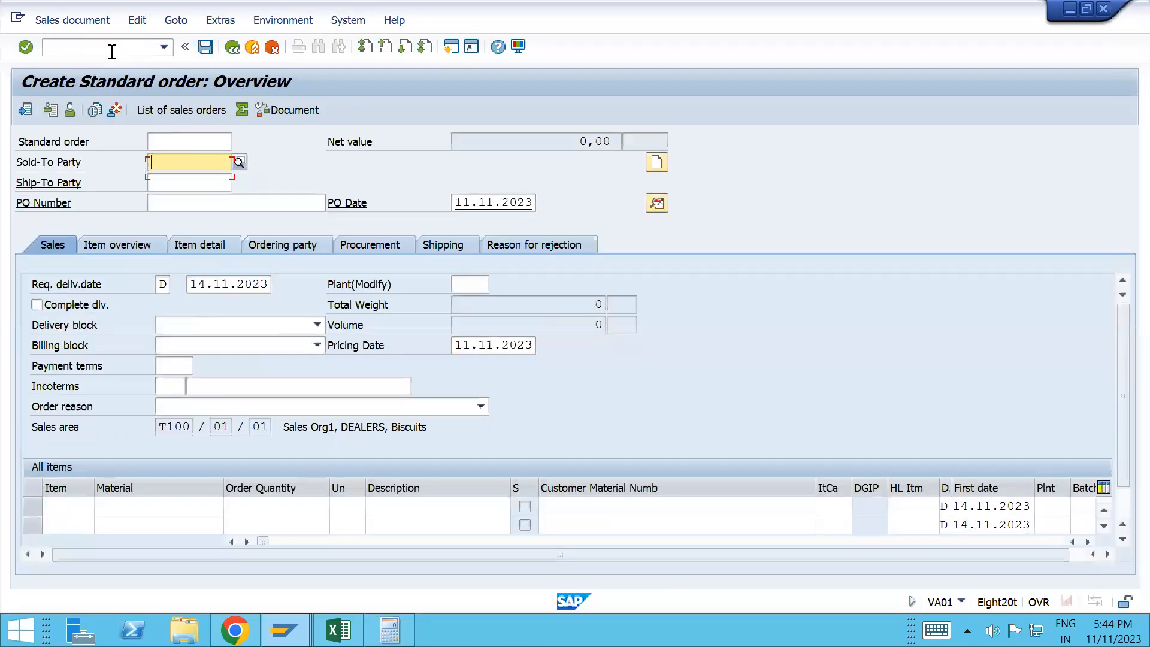
# - Enter the sold-to party and TESTMATERIAL_T100 with order quantity 10, and accept the delivery proposal
pyautogui.press('Down')
pyautogui.press('Return')
pyautogui.press('Return')
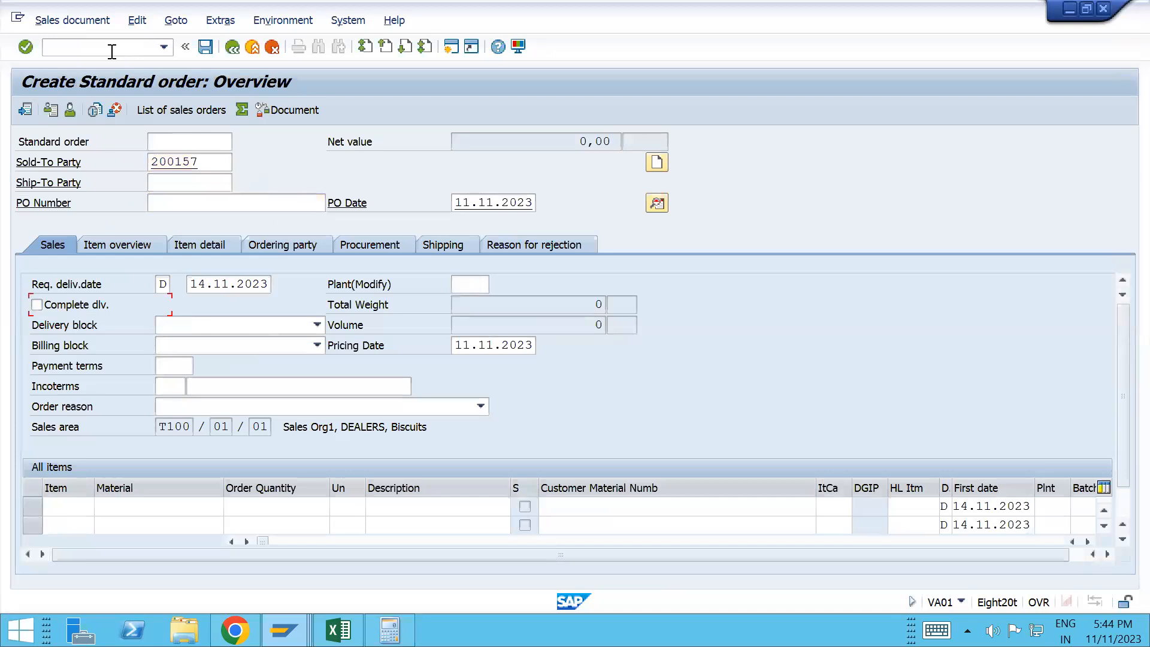
pyautogui.press('space')
pyautogui.press('Down')
pyautogui.press('Tab')
pyautogui.write('10')
pyautogui.press('Return')
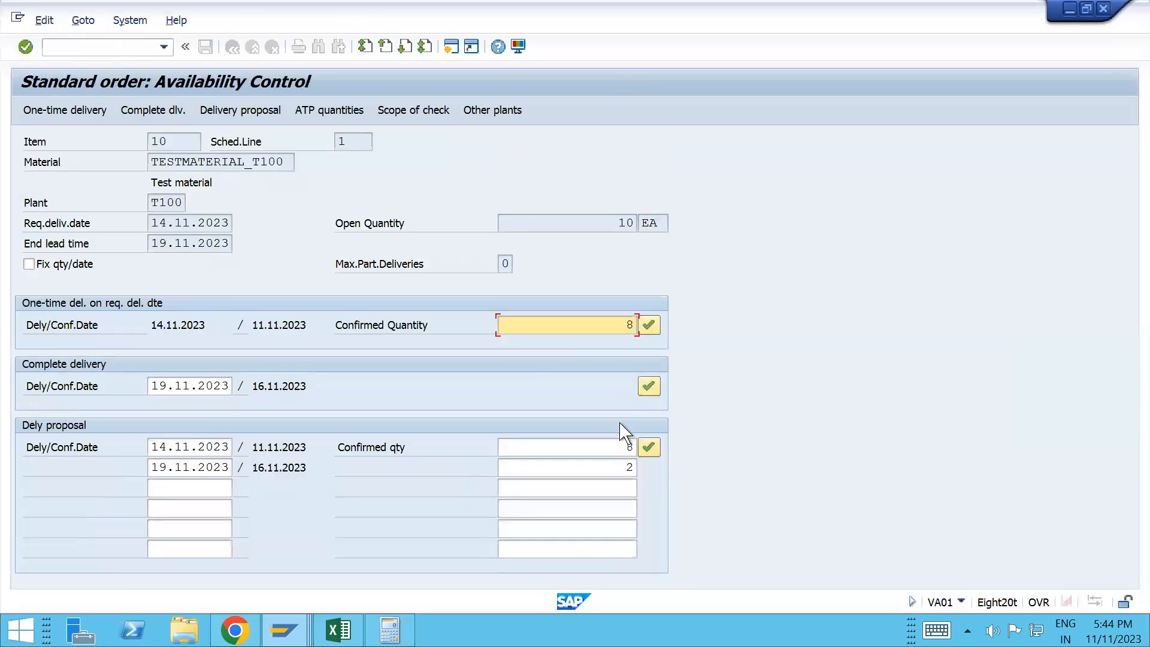
pyautogui.click(649, 447)
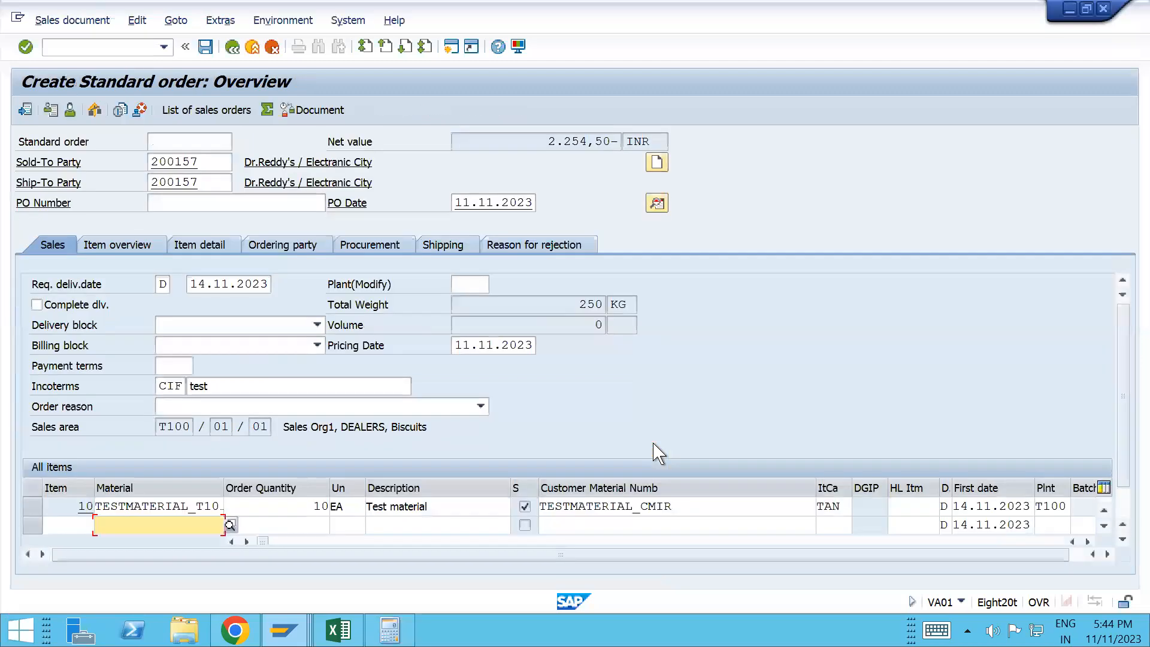
# - Open the conditions of item 10 and examine its pricing elements, marking the TGR1 Customer Discount line
pyautogui.doubleClick(217, 507)
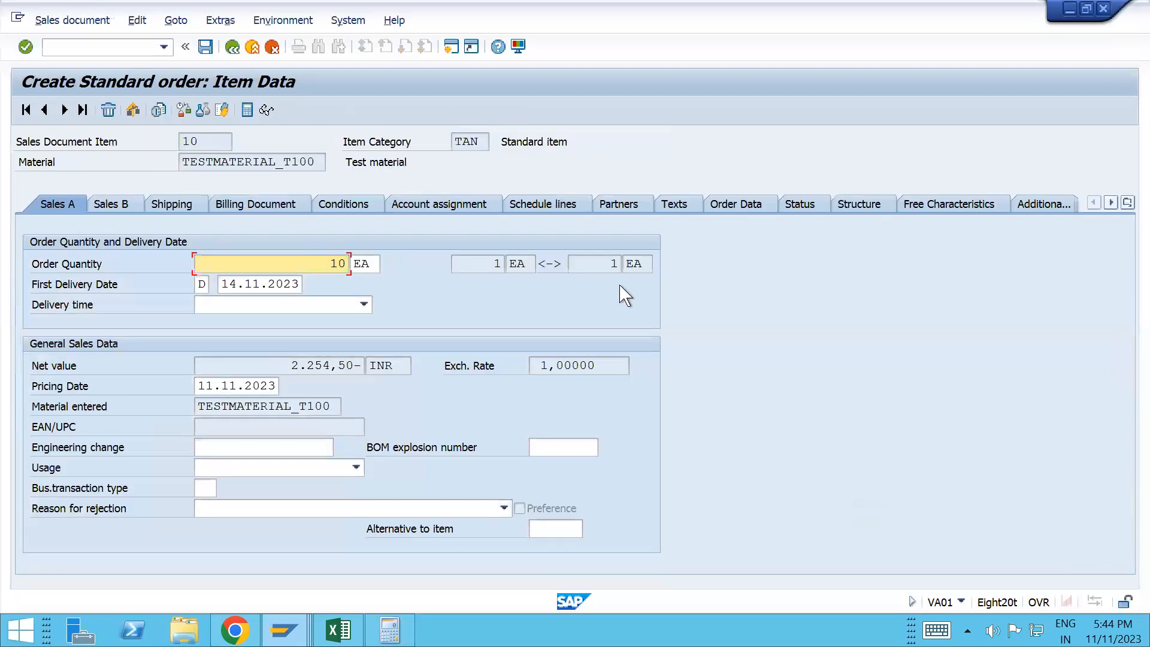
pyautogui.click(362, 207)
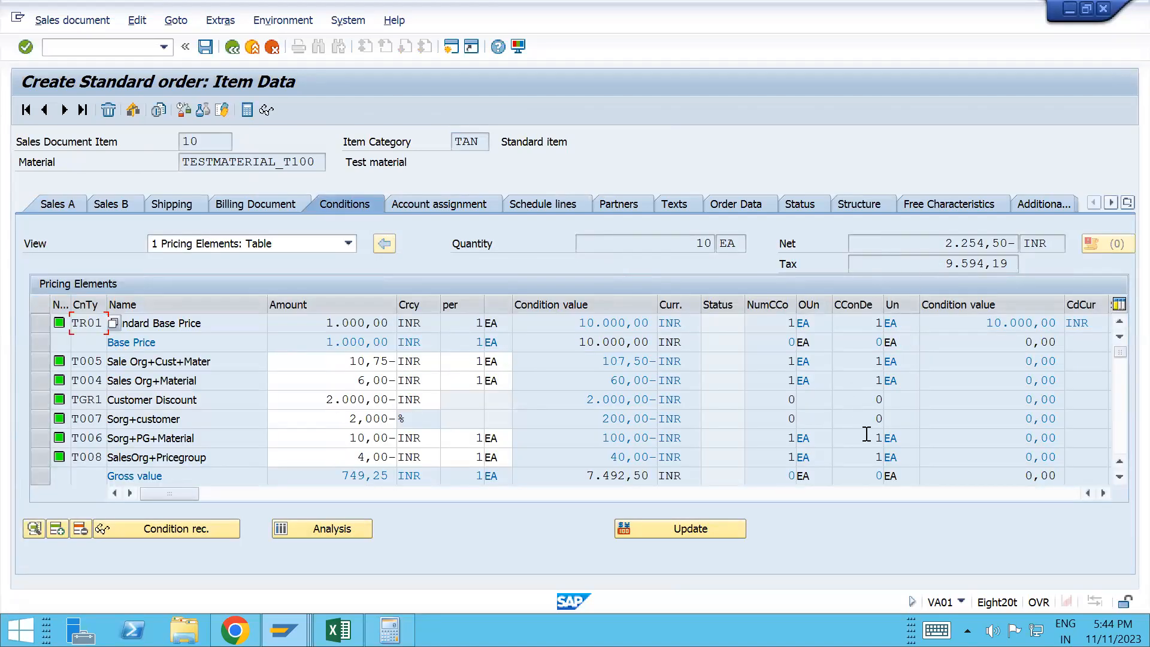
pyautogui.click(1120, 390)
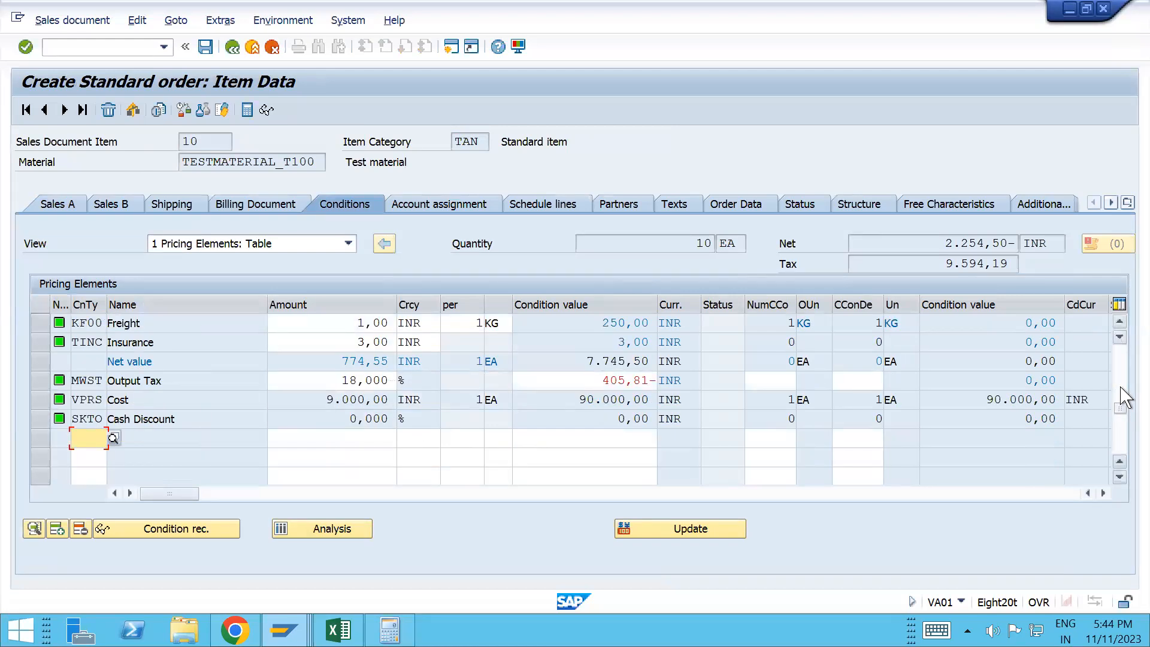
pyautogui.click(1121, 375)
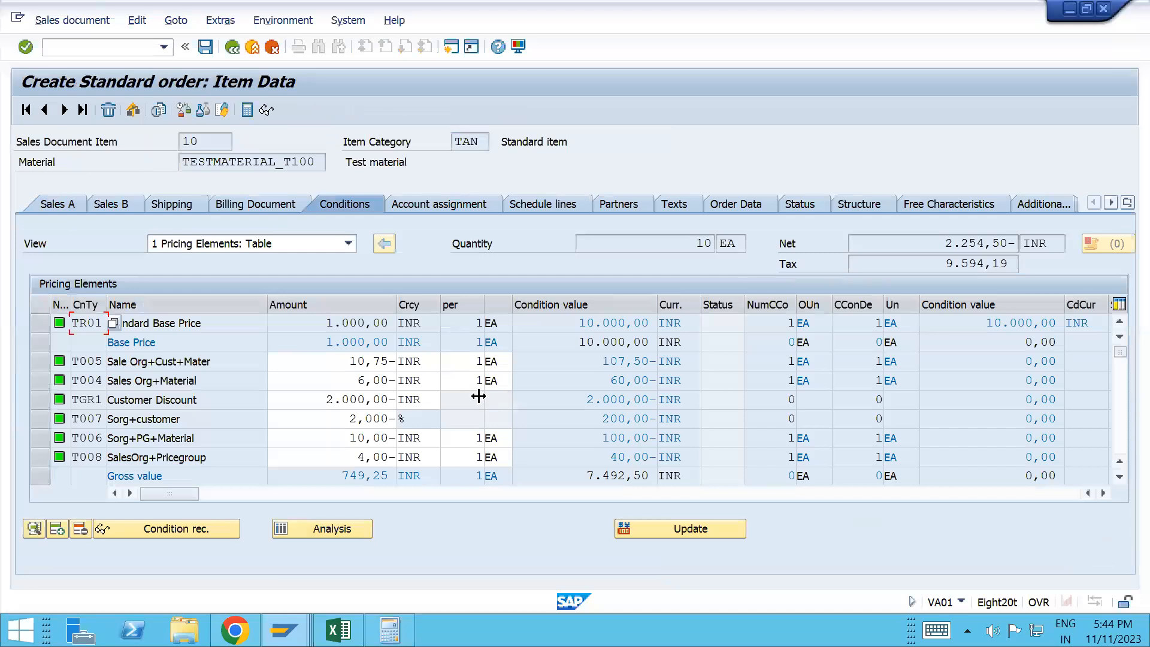
pyautogui.click(37, 416)
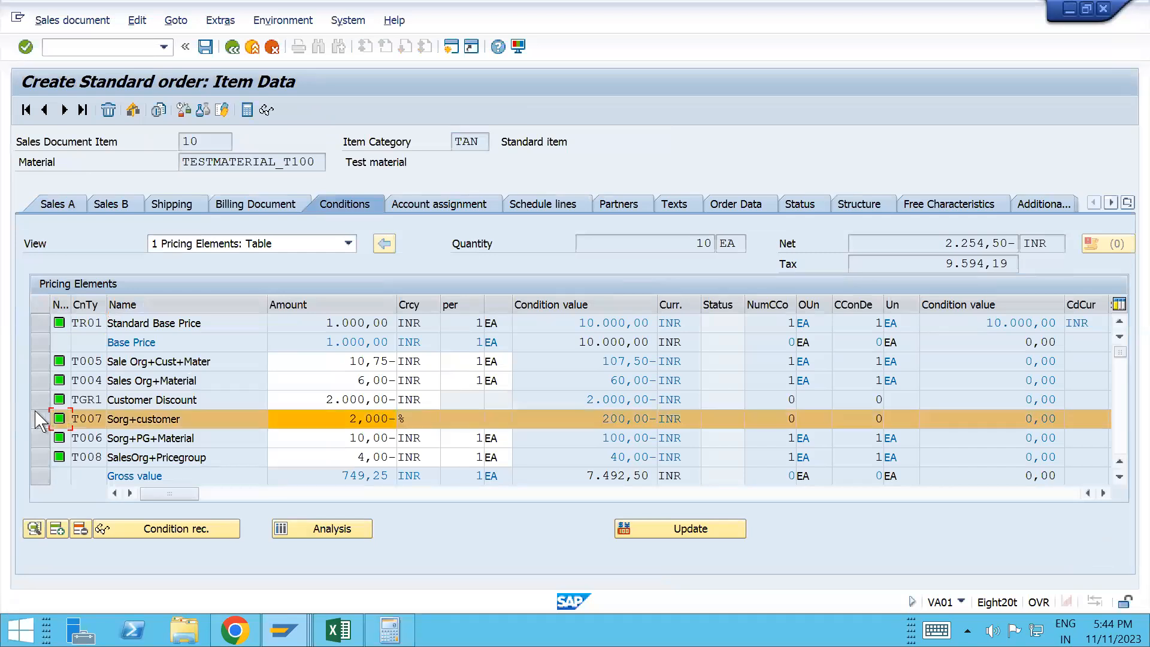
pyautogui.click(37, 400)
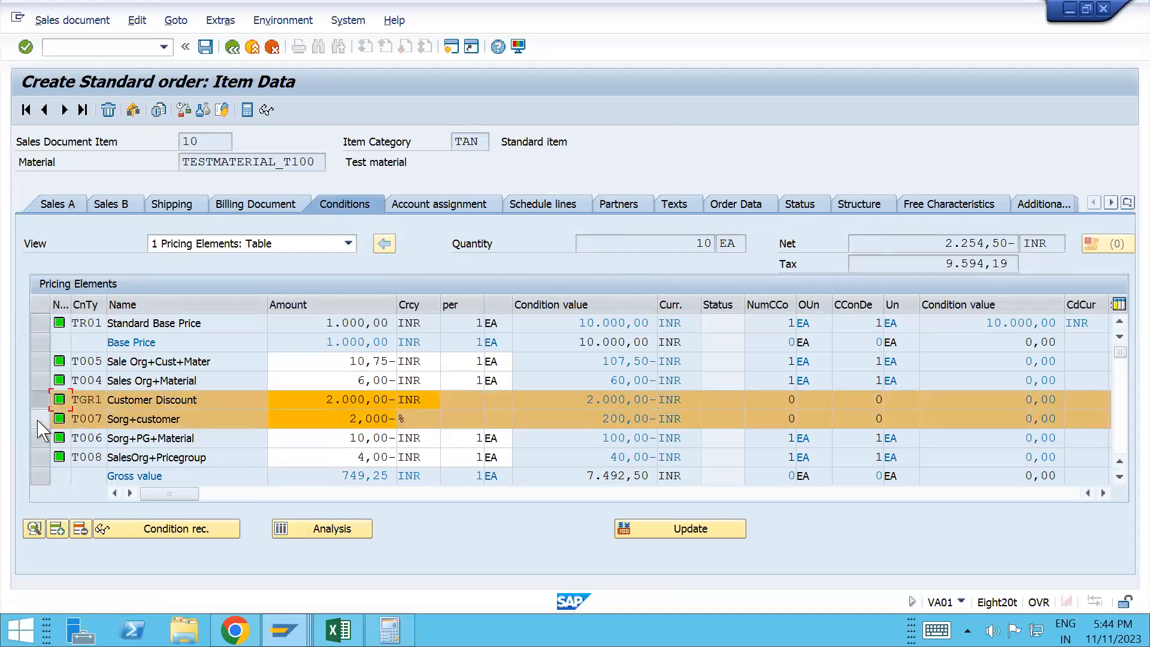
pyautogui.click(37, 419)
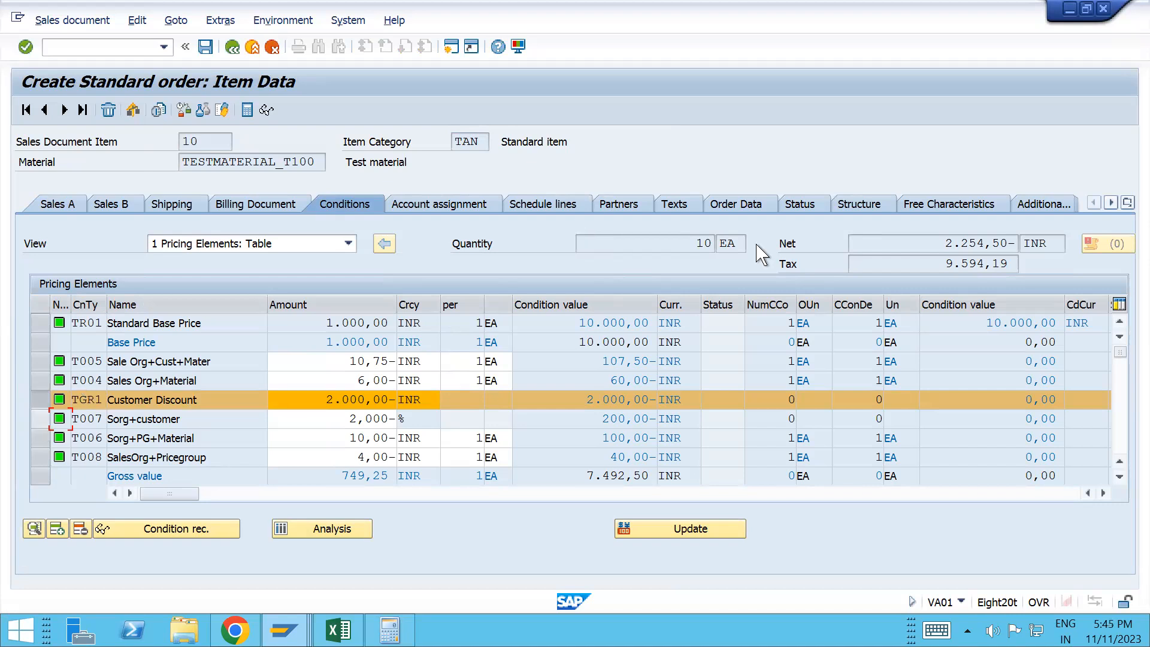
# - Compare the item's Net amount with the TGR1 discount, the Net value subtotal and the MWST Output Tax line
pyautogui.moveTo(944, 246); pyautogui.dragTo(1018, 246)
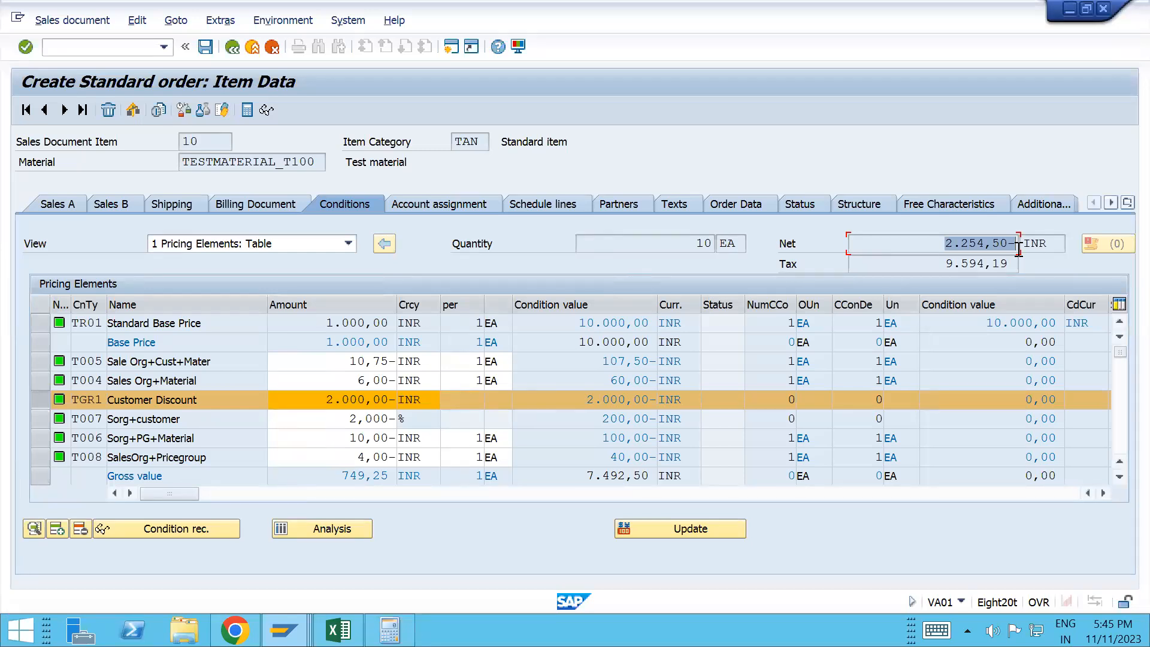
pyautogui.click(43, 407)
pyautogui.click(43, 407)
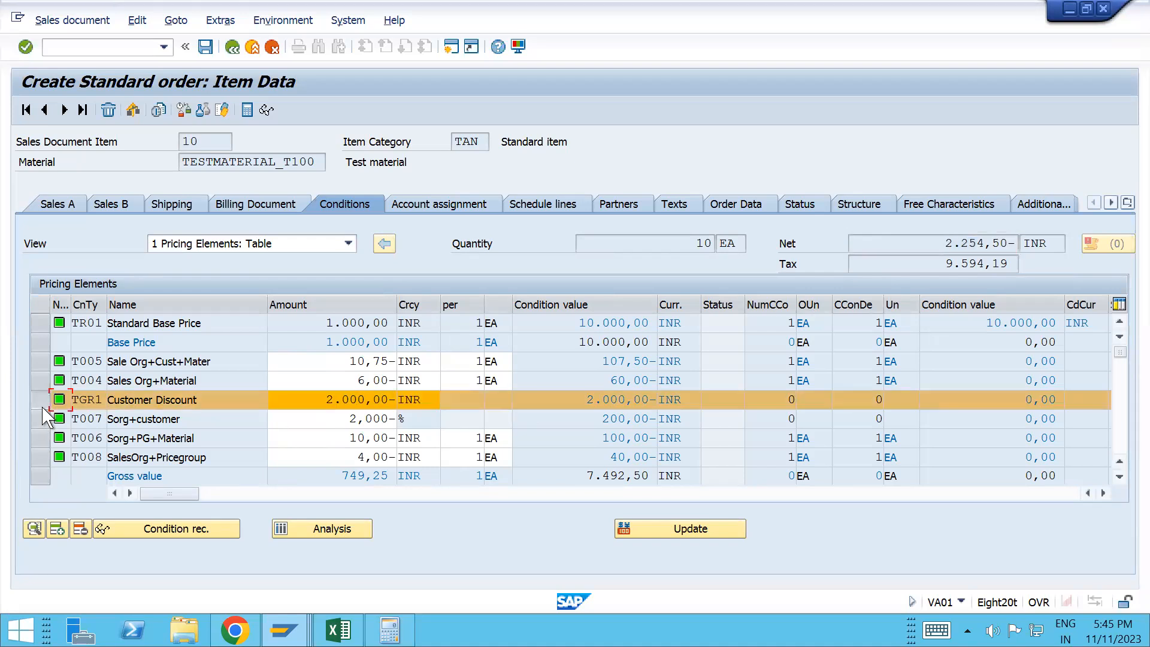
pyautogui.click(1119, 476)
pyautogui.click(1118, 476)
pyautogui.click(1119, 476)
pyautogui.click(1118, 476)
pyautogui.click(1119, 476)
pyautogui.click(1119, 476)
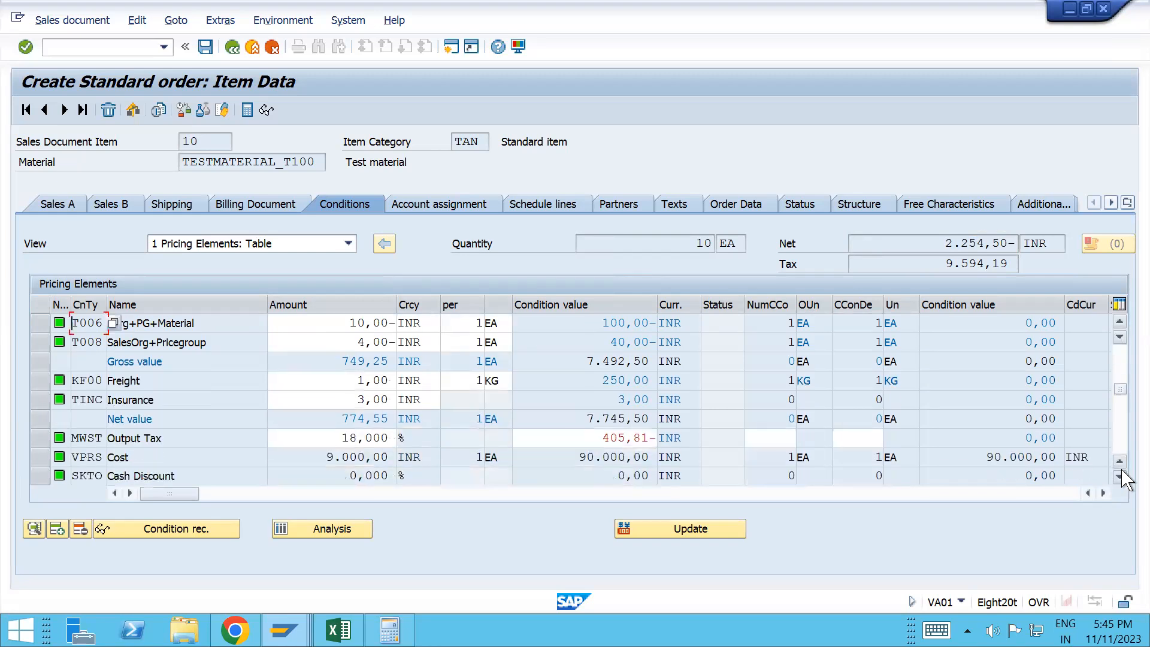
pyautogui.click(1118, 476)
pyautogui.click(1118, 476)
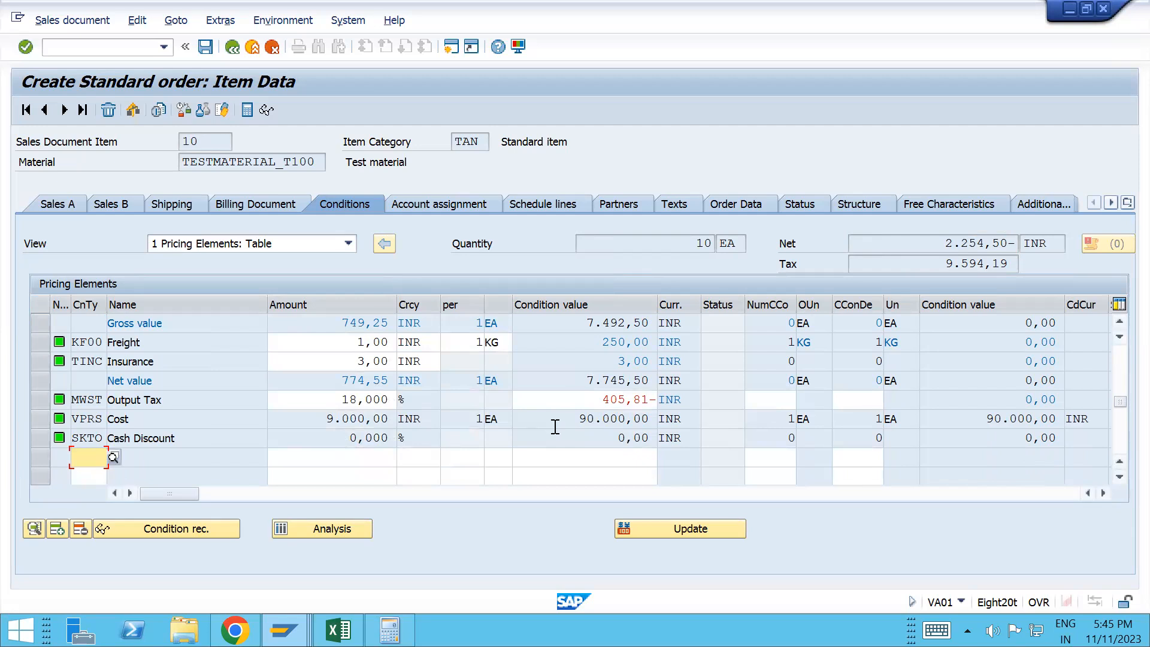
# - Switch to the V/08 session, delete step 43 (TGR1 Customer Discount) from the control data of procedure T10000, and save
pyautogui.hotkey('alt', 'Tab')
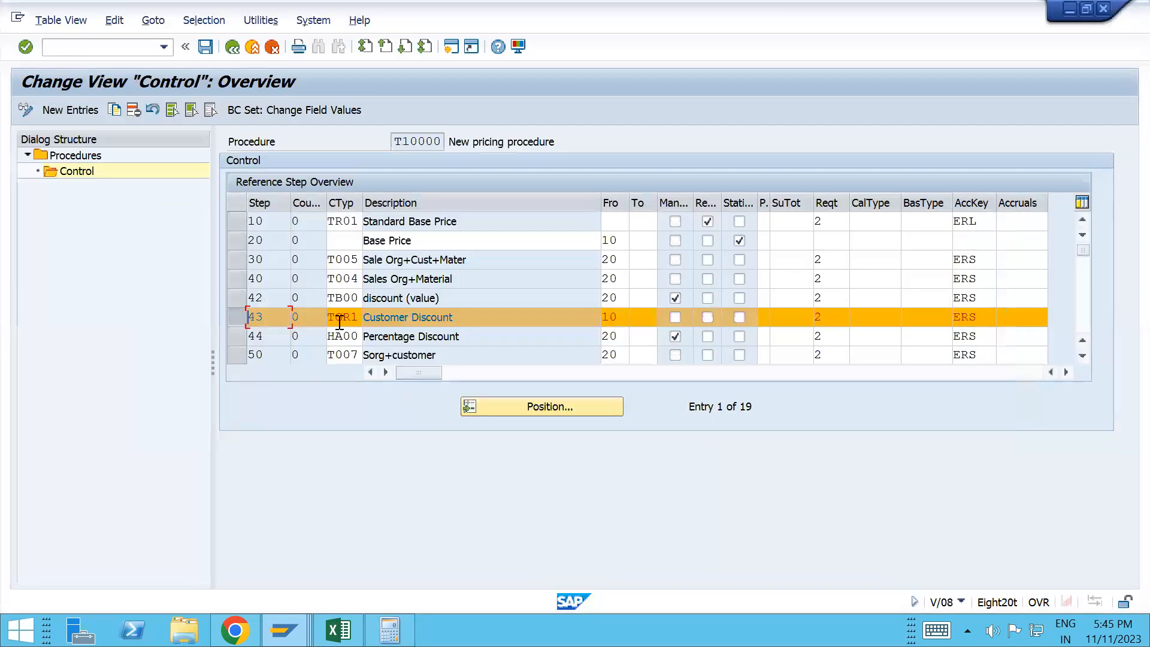
pyautogui.click(239, 318)
pyautogui.click(237, 317)
pyautogui.click(239, 319)
pyautogui.click(240, 319)
pyautogui.click(133, 111)
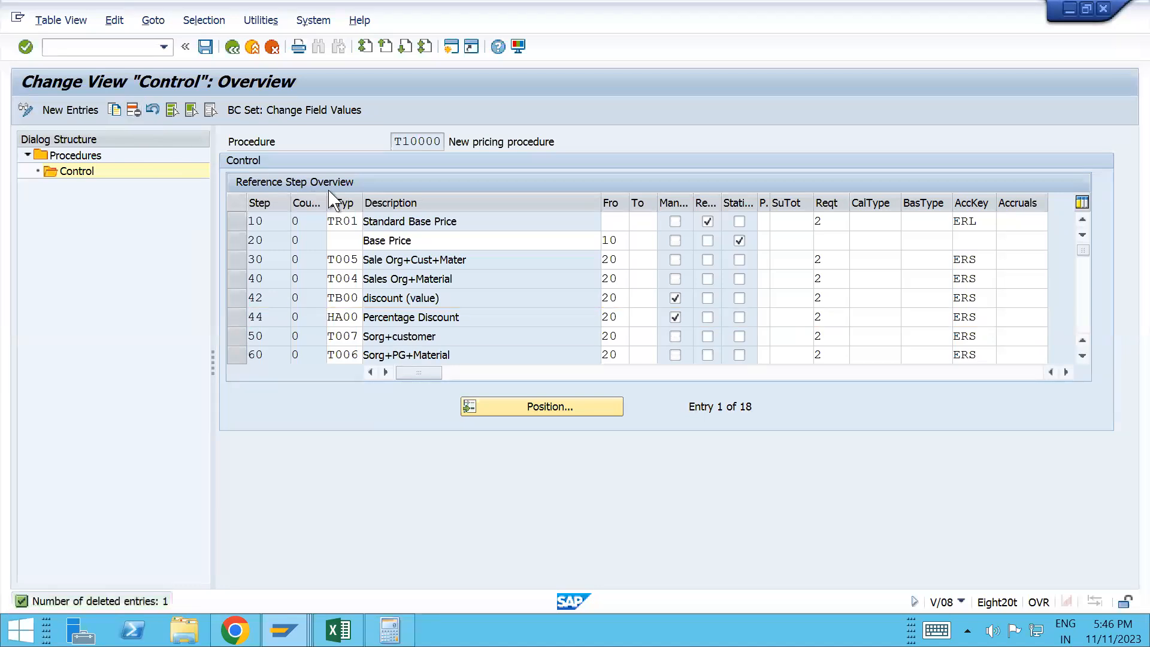
pyautogui.hotkey('ctrl', 's')
# - Switch back to the order session and start a new standard order in VA01
pyautogui.hotkey('alt', 'Tab')
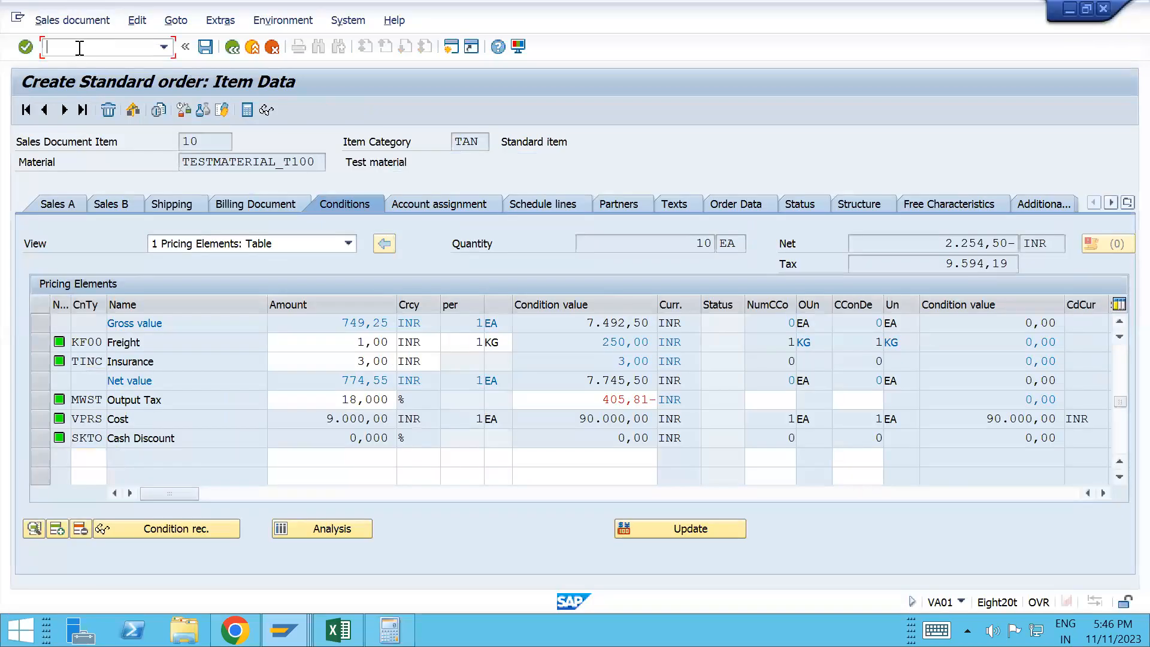
pyautogui.write('/nva01')
pyautogui.press('Return')
pyautogui.press('Return')
# - Fill the new order with the sold-to party and 10 units of TESTMATERIAL_T100, accepting the delivery proposal
pyautogui.write('200157')
pyautogui.press('Tab')
pyautogui.press('Tab')
pyautogui.press('Tab')
pyautogui.press('space')
pyautogui.press('Down')
pyautogui.press('Tab')
pyautogui.write('10')
pyautogui.press('Return')
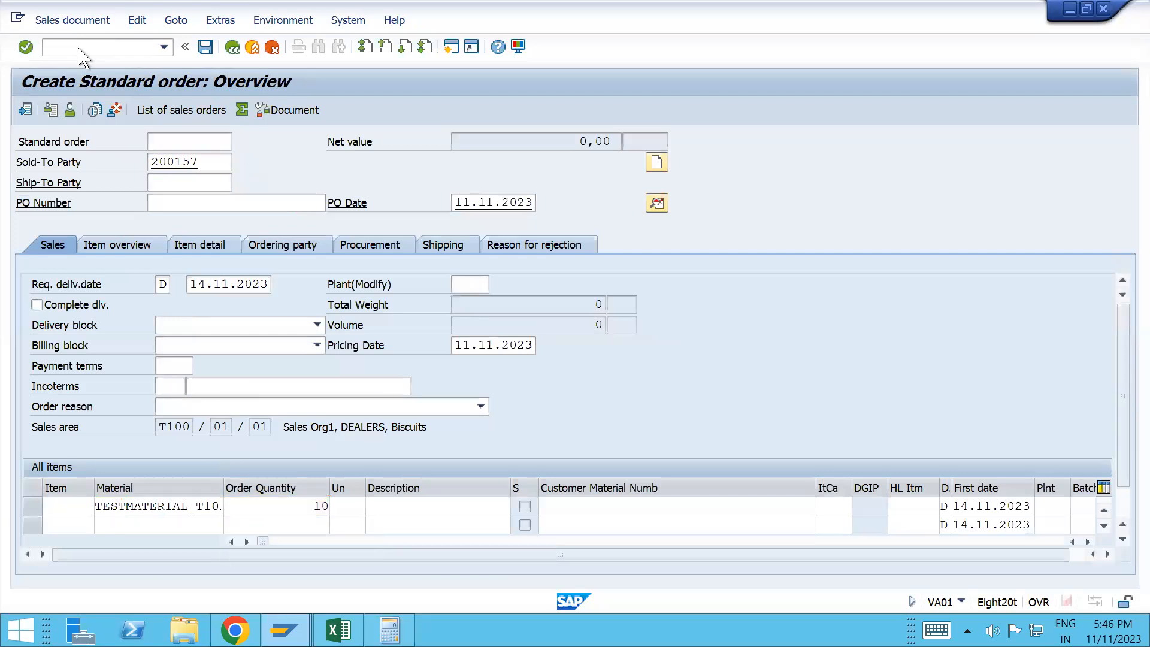
pyautogui.click(649, 446)
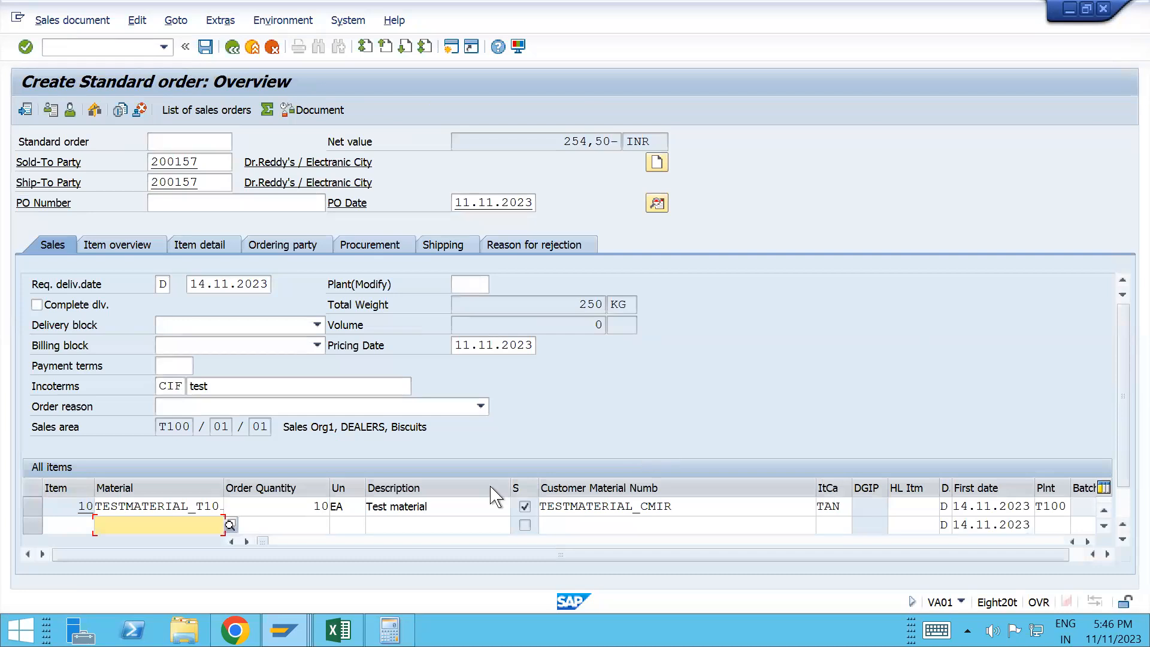
# - Open the new order's item 10 conditions and check the Net value and MWST Output Tax lines without TGR1
pyautogui.doubleClick(200, 509)
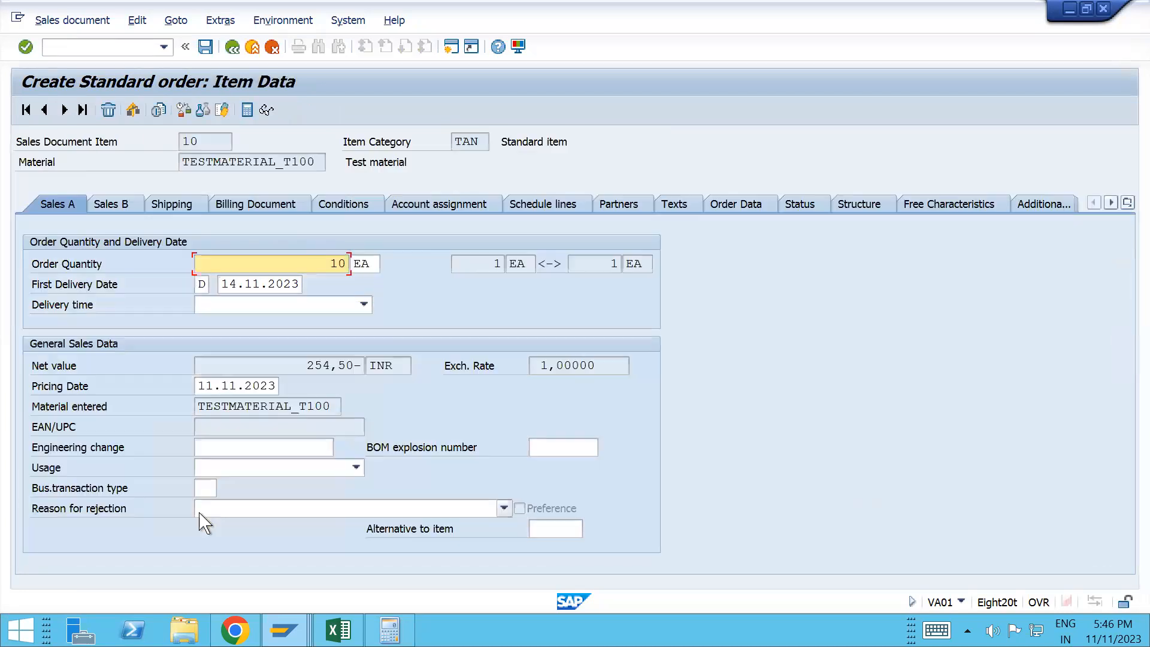
pyautogui.click(370, 205)
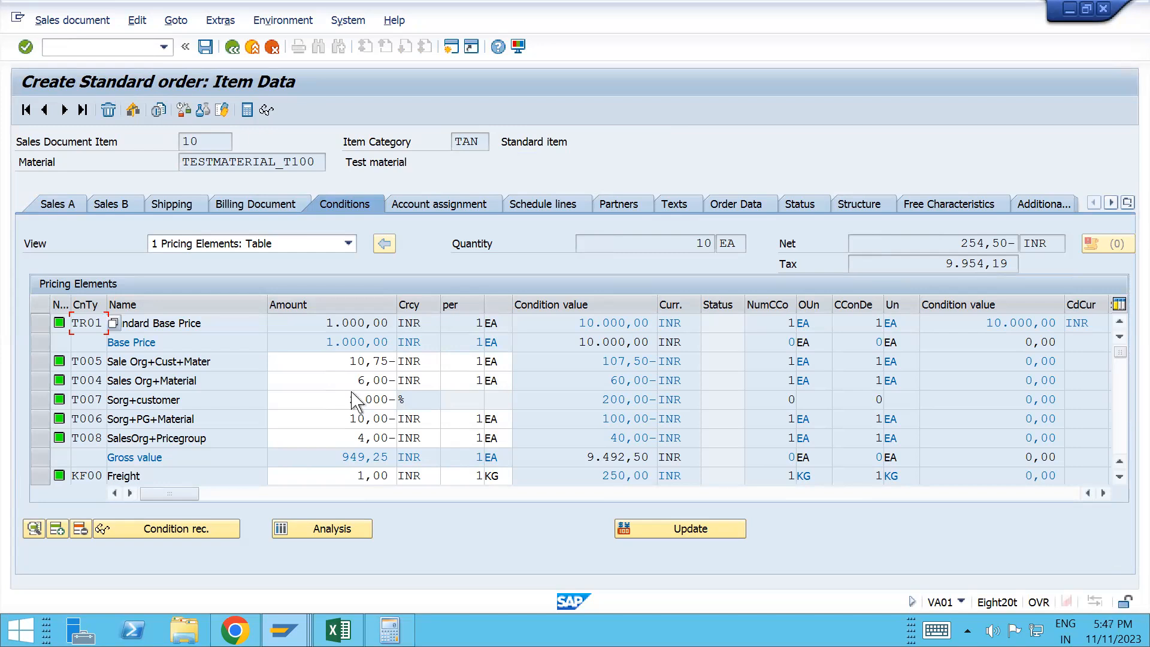
pyautogui.scroll(-5, 353, 393)
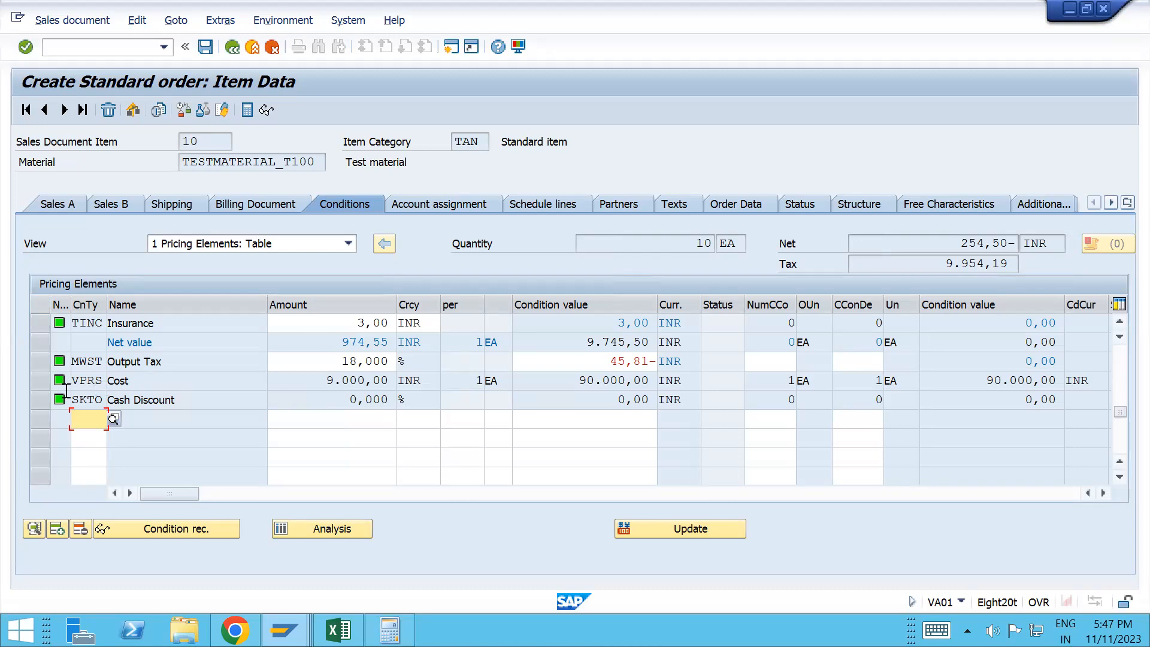
# - Compare the order's Output Tax, Cost and Cash Discount lines with the control steps of procedure T10000 in the V/08 session
pyautogui.click(42, 381)
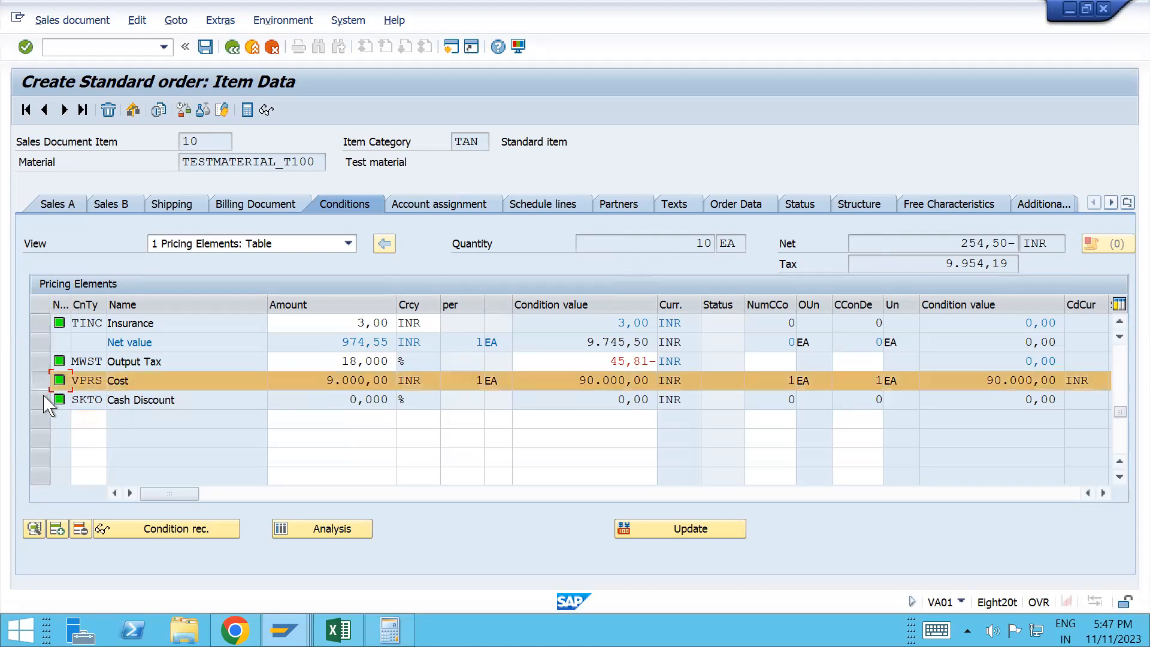
pyautogui.click(42, 400)
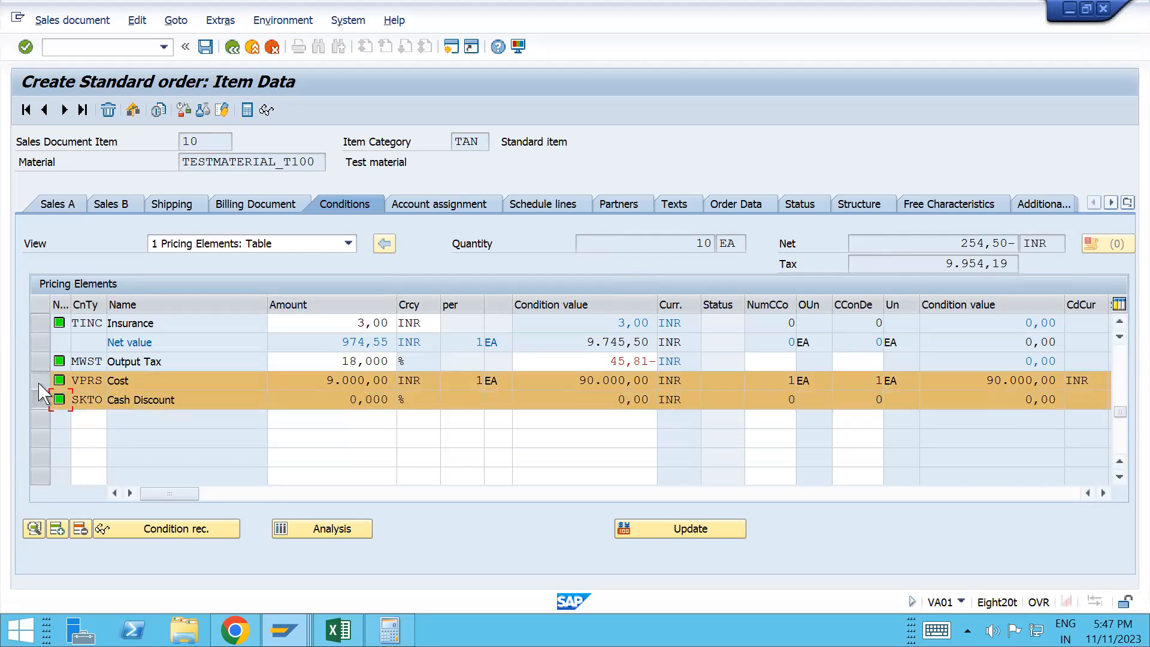
pyautogui.click(42, 381)
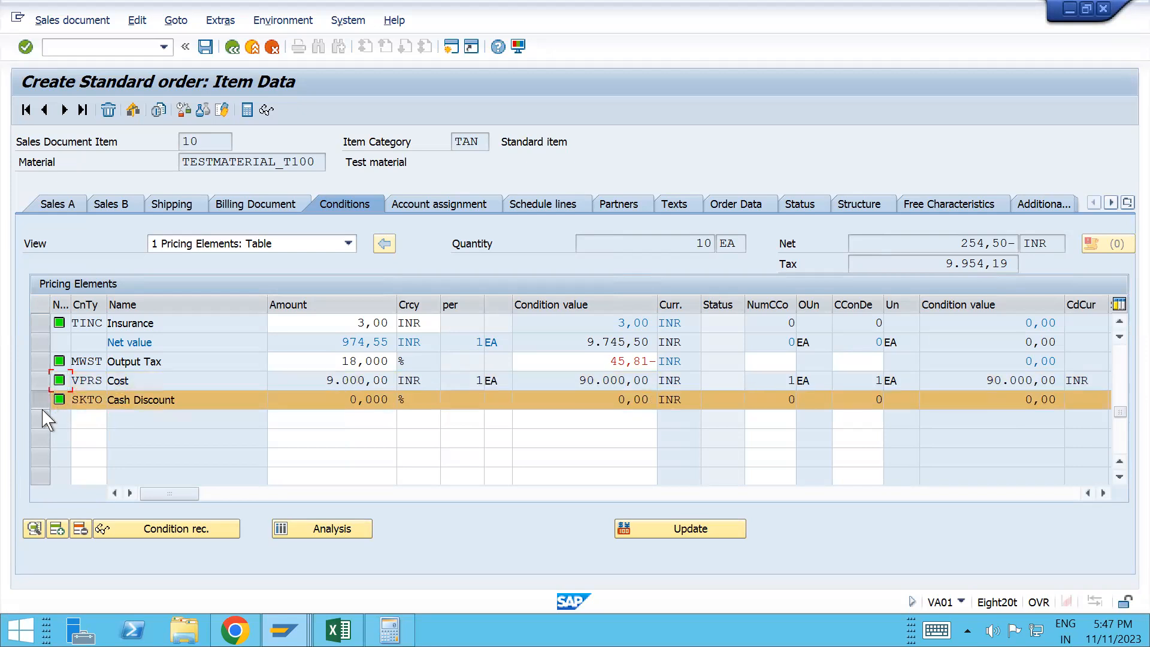
pyautogui.click(43, 404)
pyautogui.hotkey('alt', 'Tab')
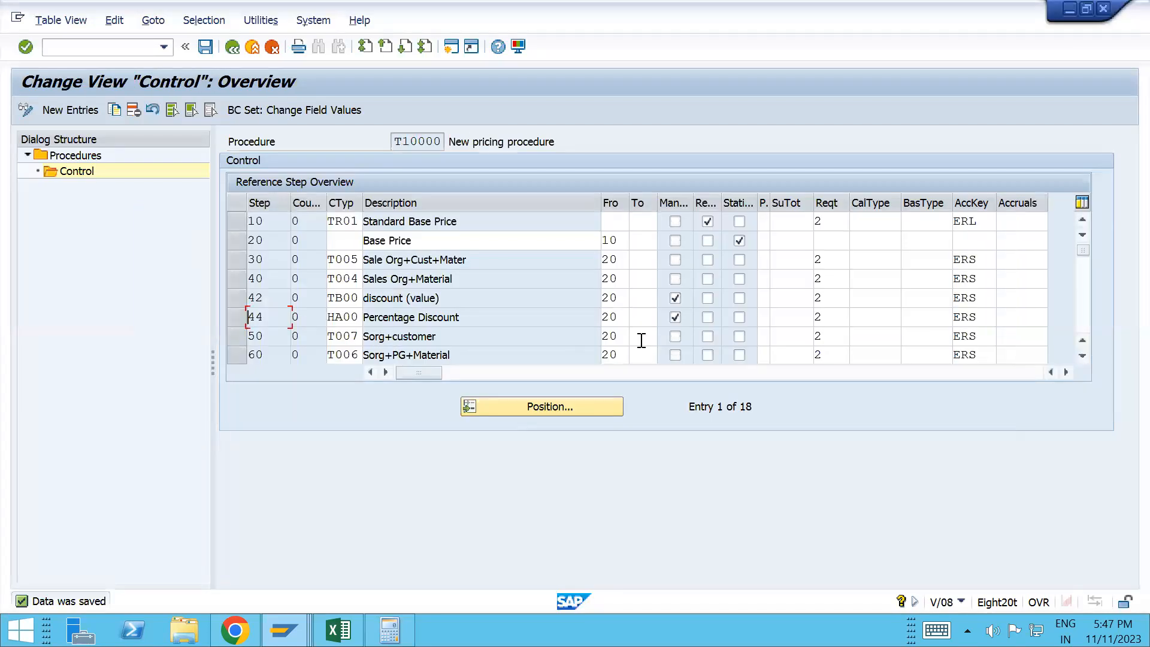
pyautogui.scroll(-1, 641, 340)
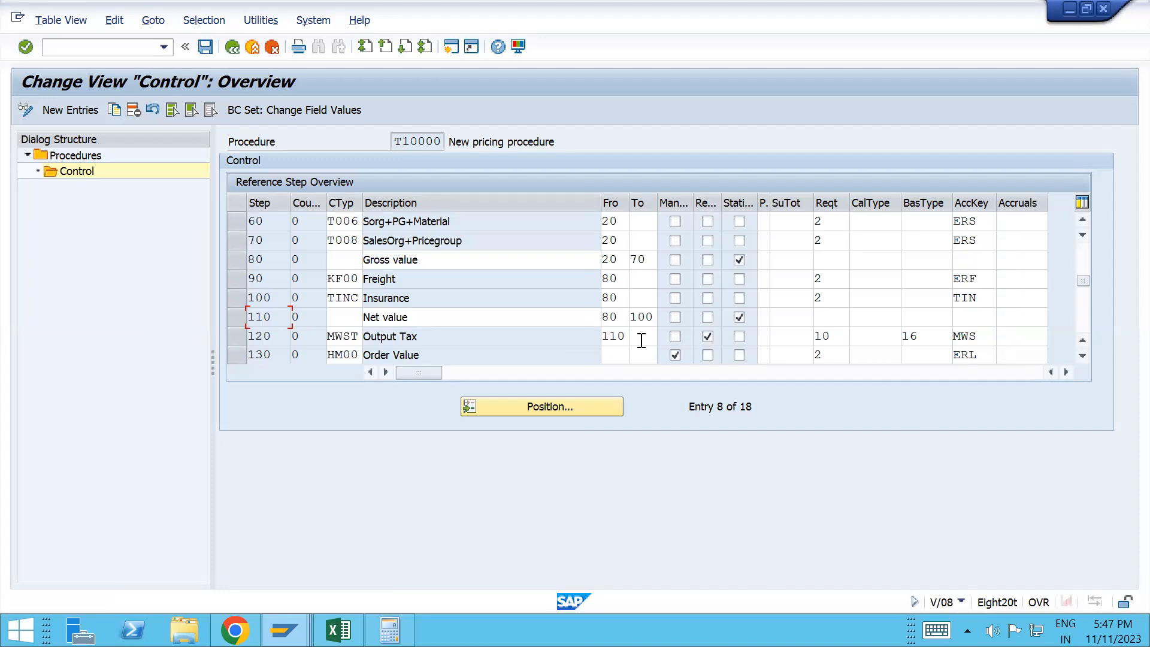
pyautogui.hotkey('alt', 'Tab')
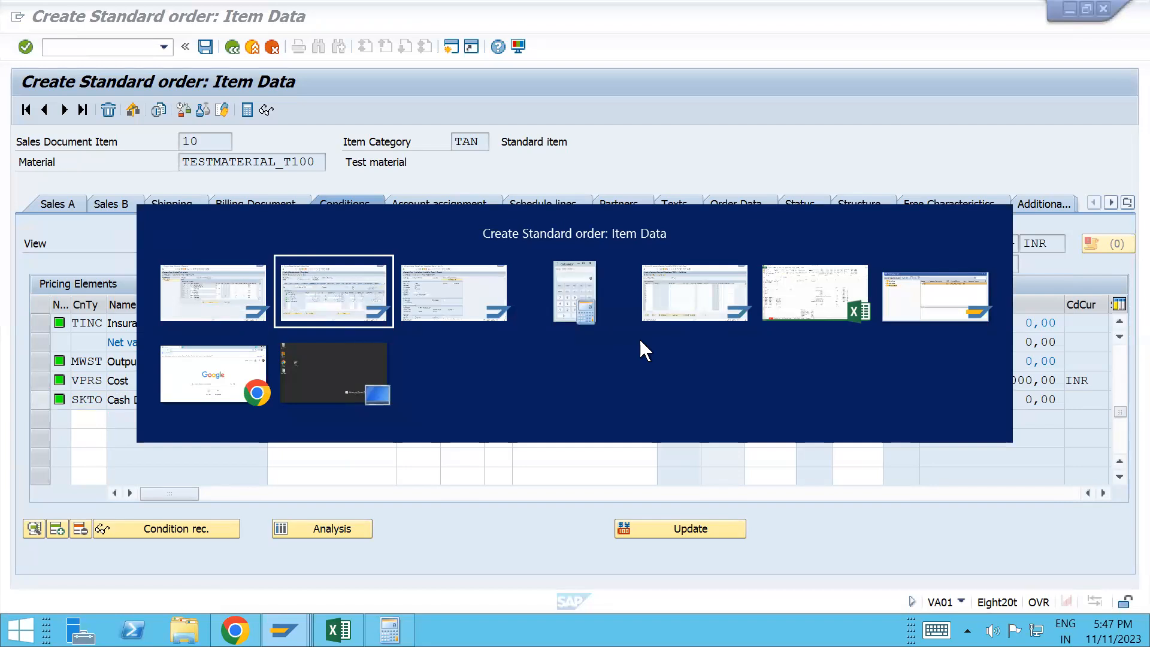
# - Switch to the V/06 session, leave the MWST details and open the details of condition type TR01
pyautogui.hotkey('alt', 'Tab')
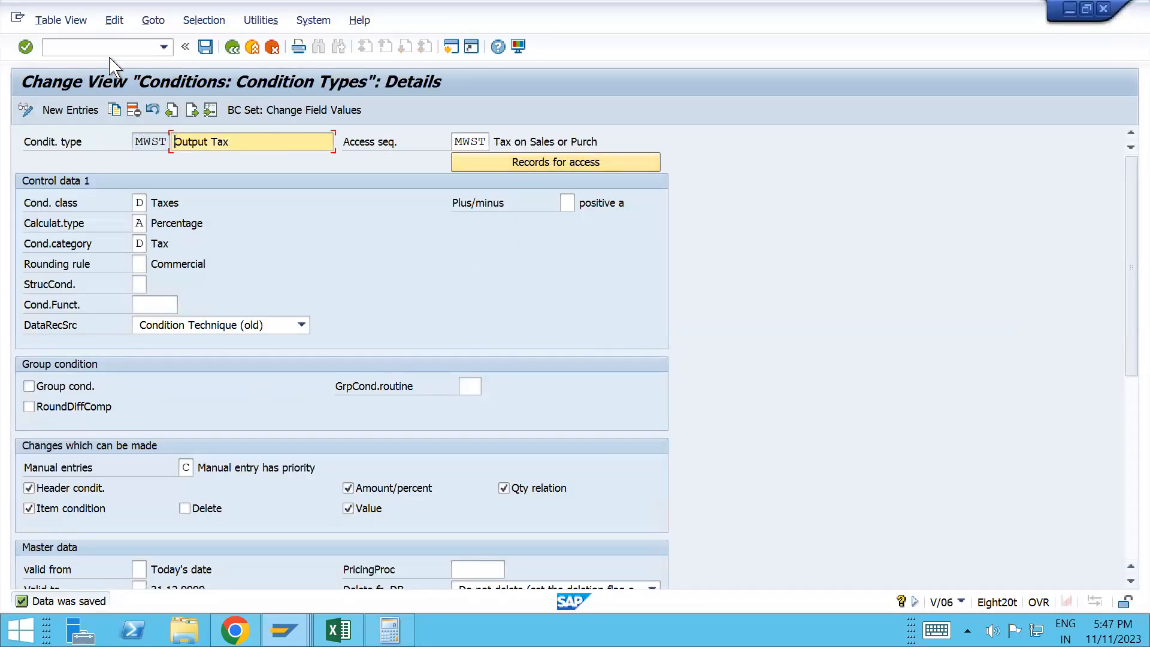
pyautogui.click(232, 46)
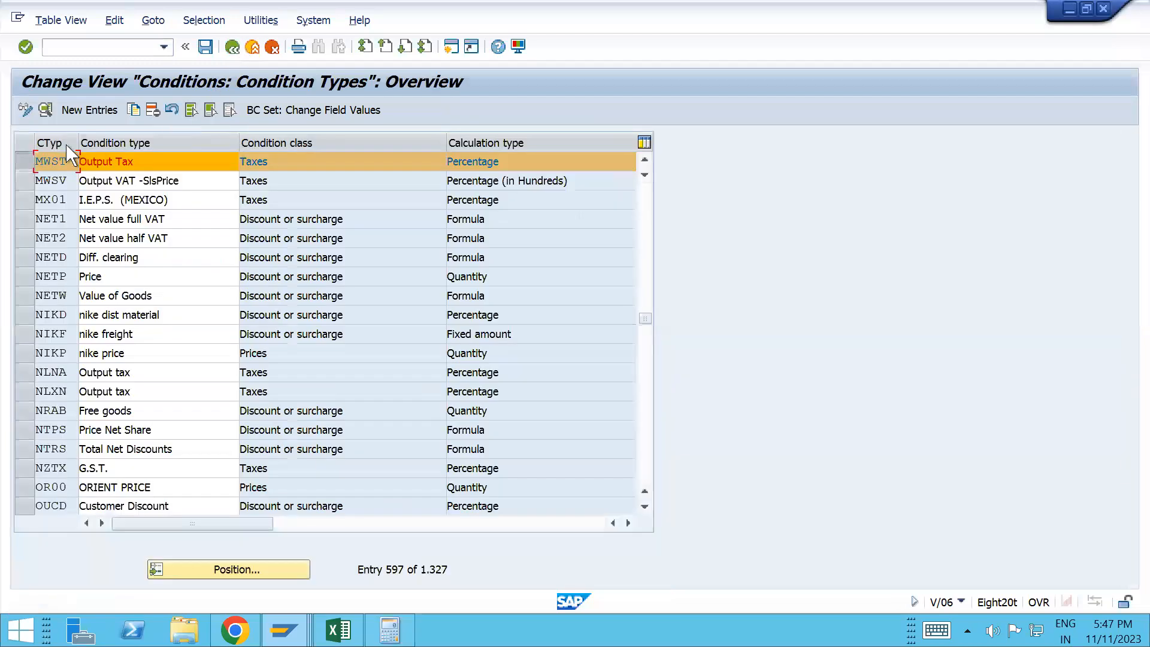
pyautogui.click(23, 159)
pyautogui.click(231, 563)
pyautogui.write('t')
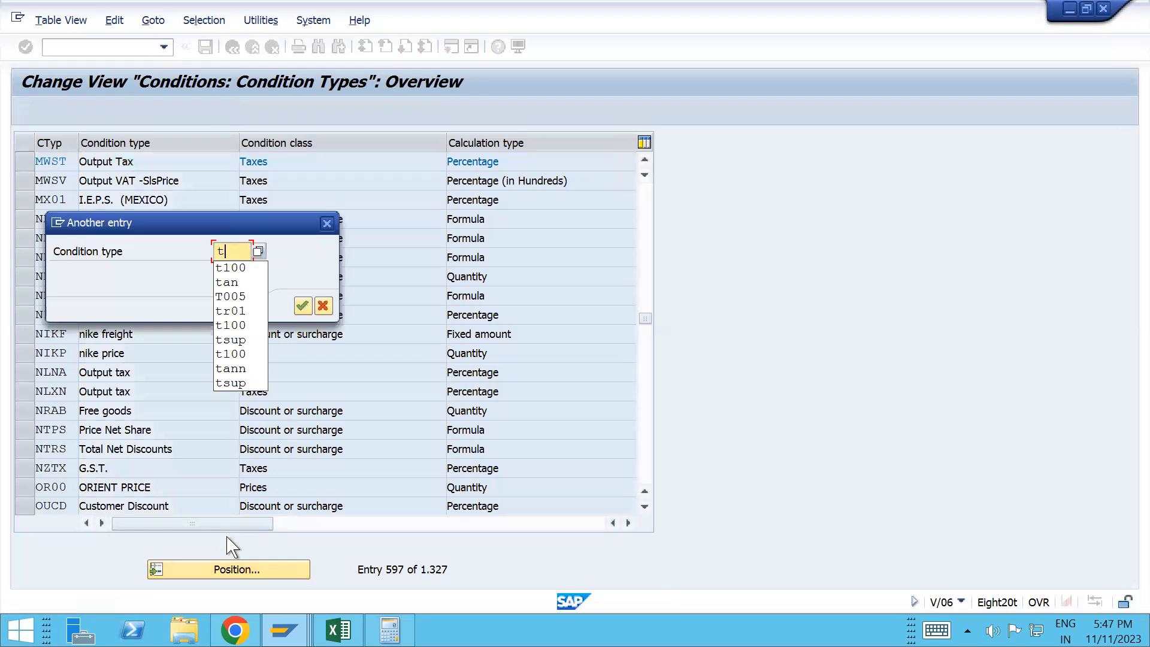
pyautogui.write('r01')
pyautogui.press('Return')
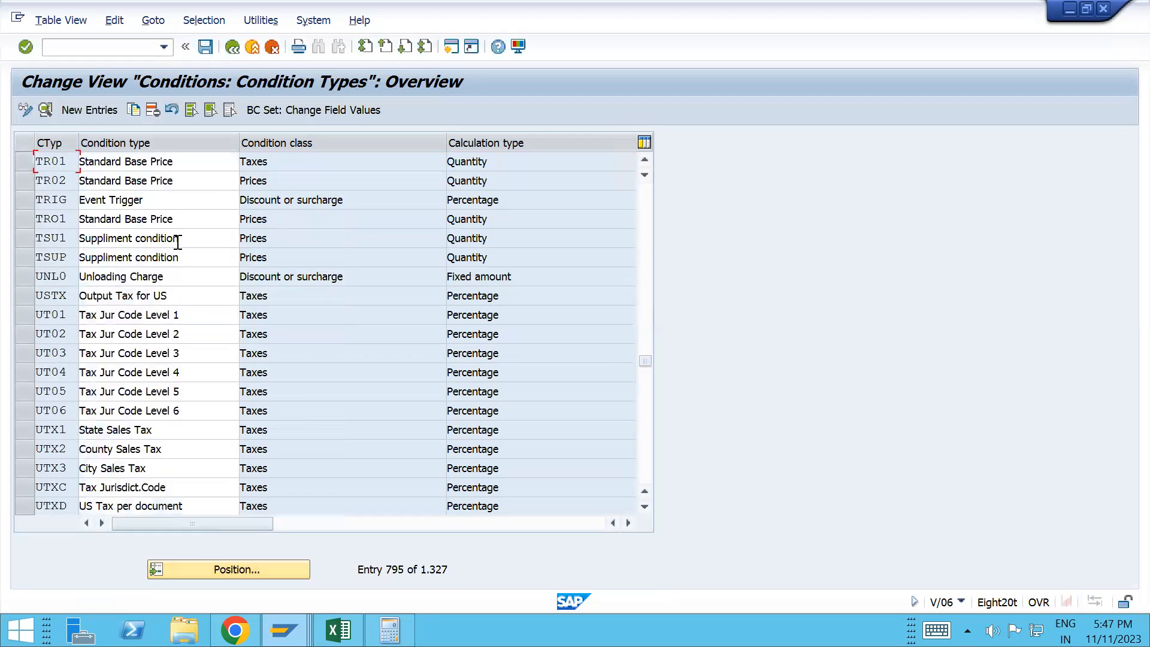
pyautogui.click(24, 163)
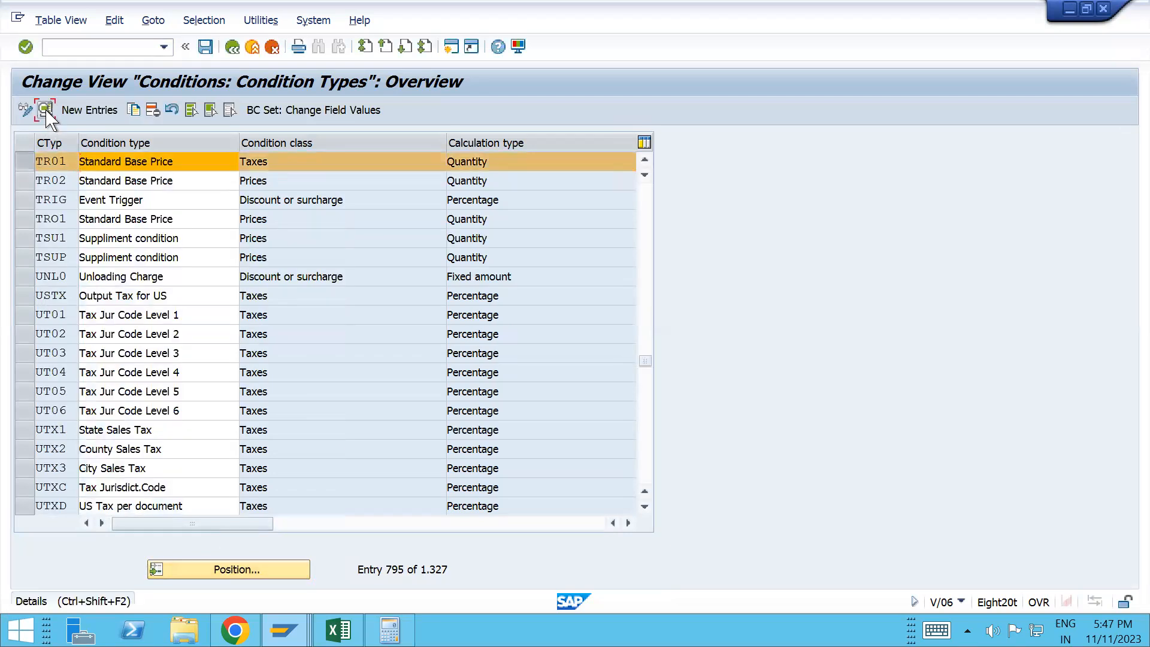
pyautogui.click(45, 110)
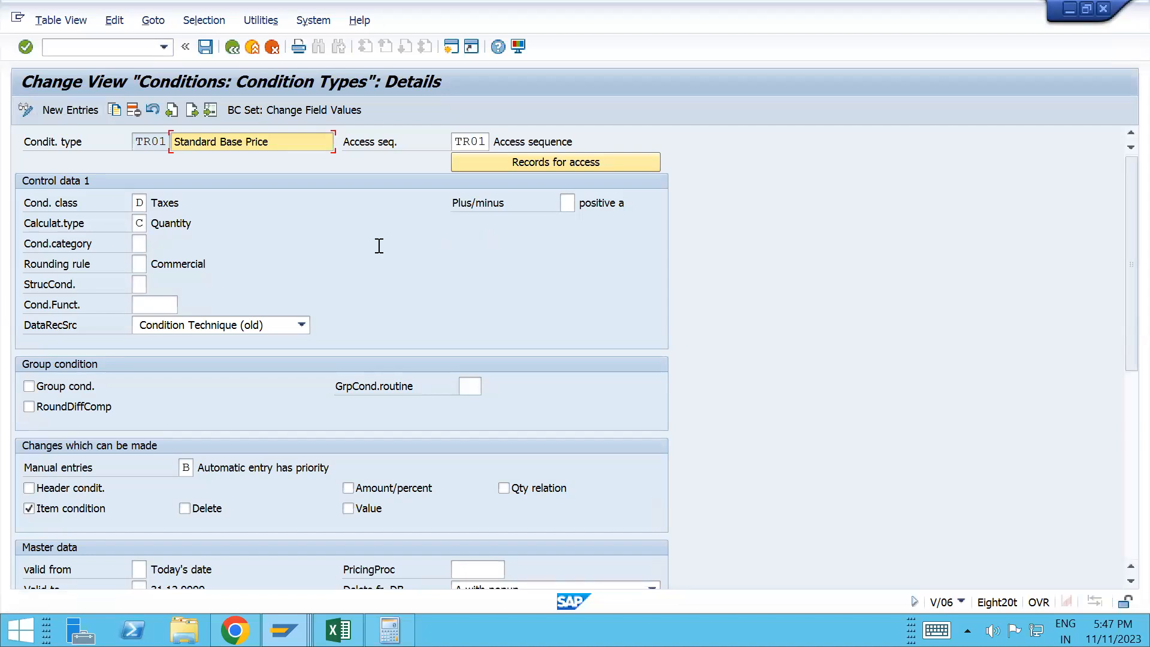
# - Set the condition class of TR01 to B (Prices) and save the condition type
pyautogui.click(139, 207)
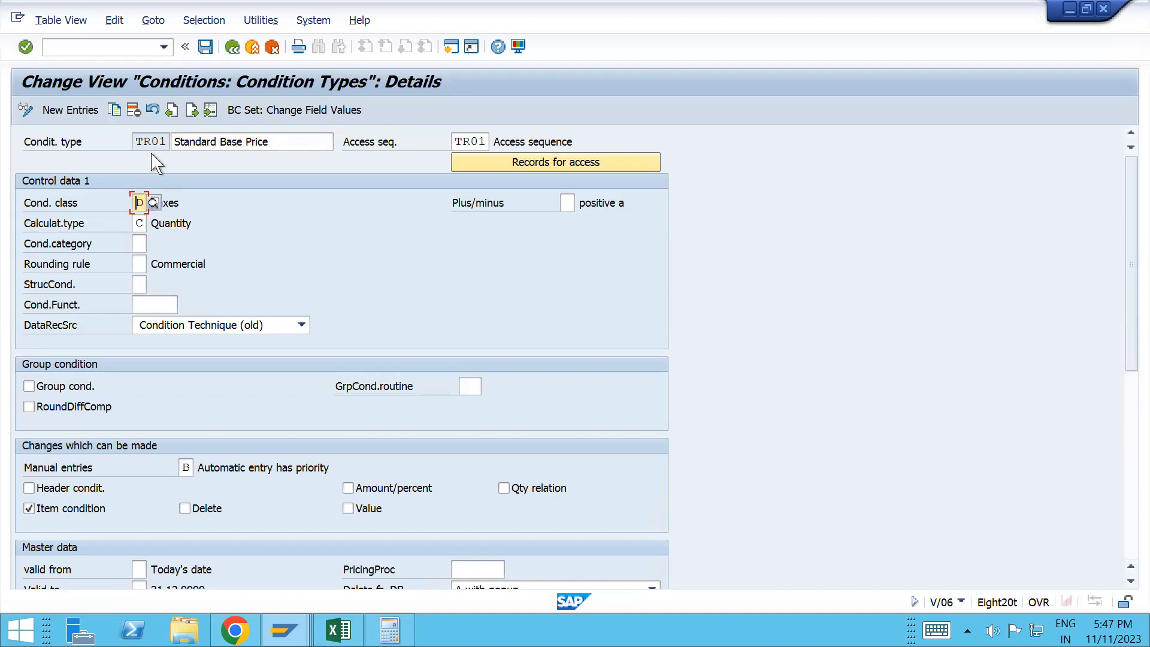
pyautogui.click(149, 200)
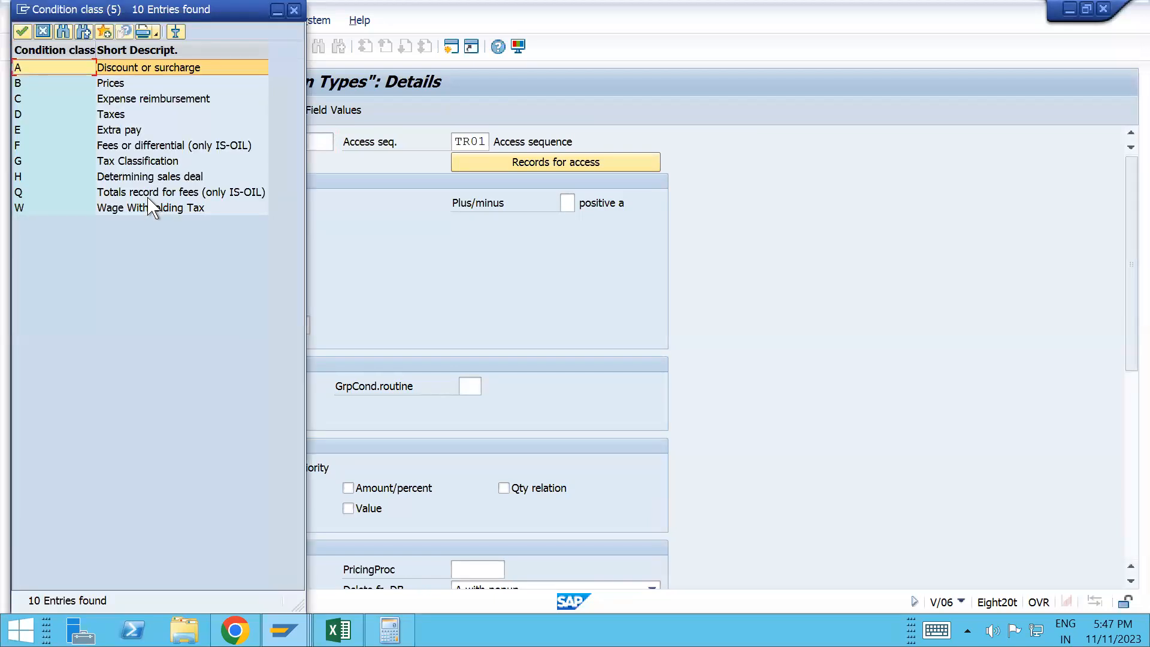
pyautogui.doubleClick(45, 84)
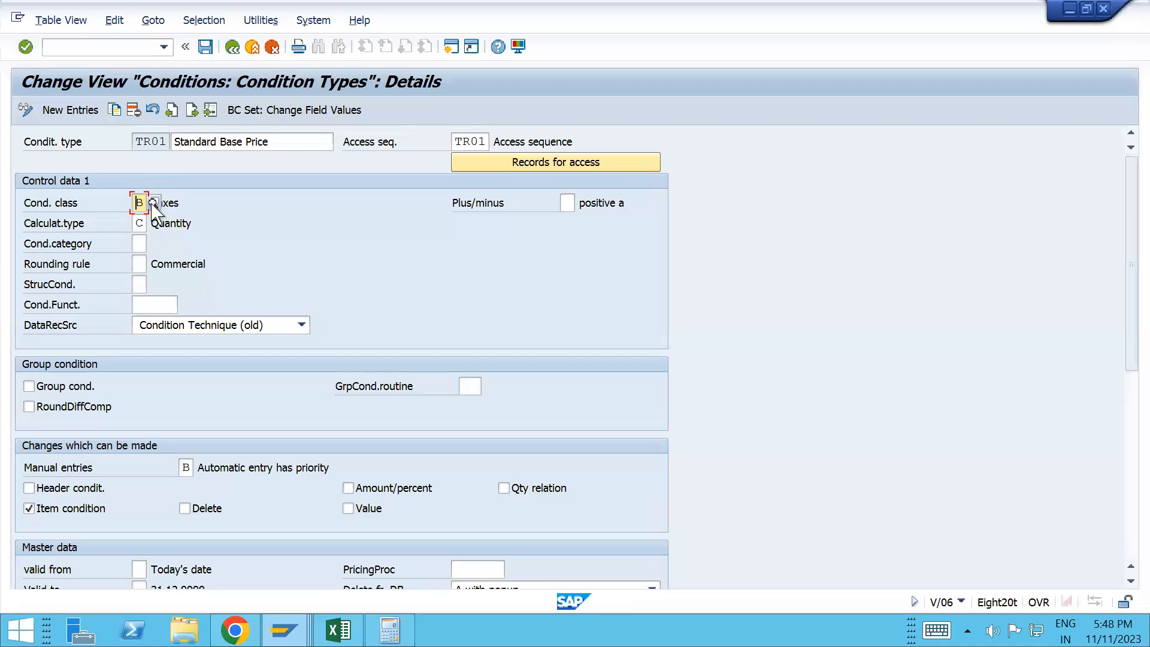
pyautogui.press('F4')
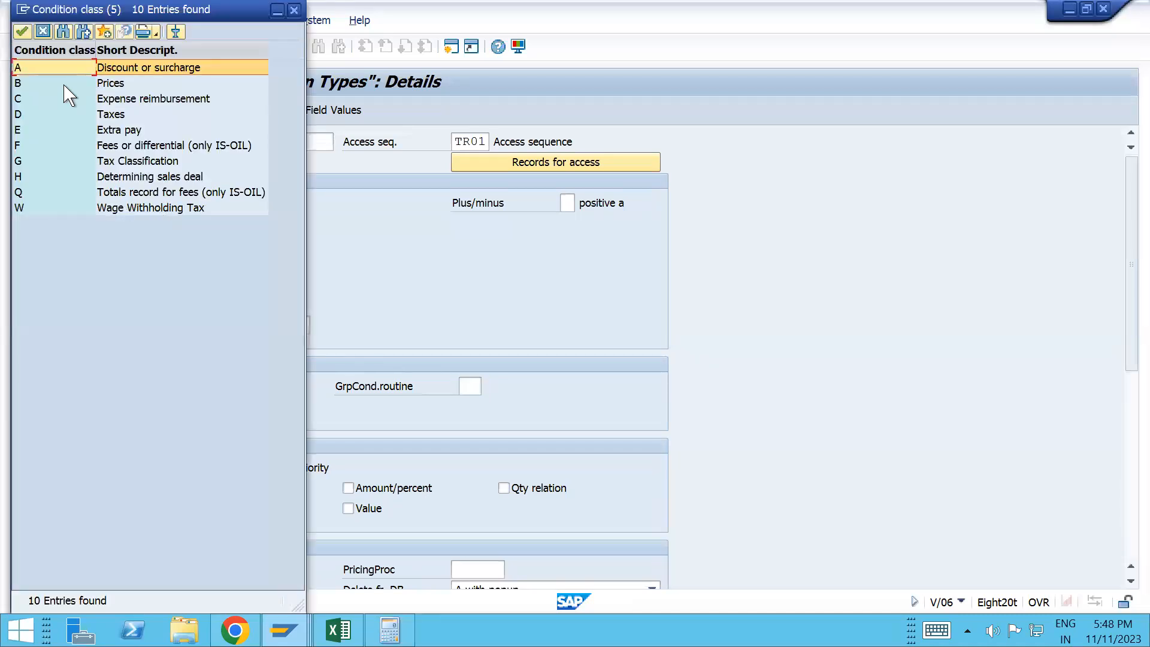
pyautogui.doubleClick(65, 86)
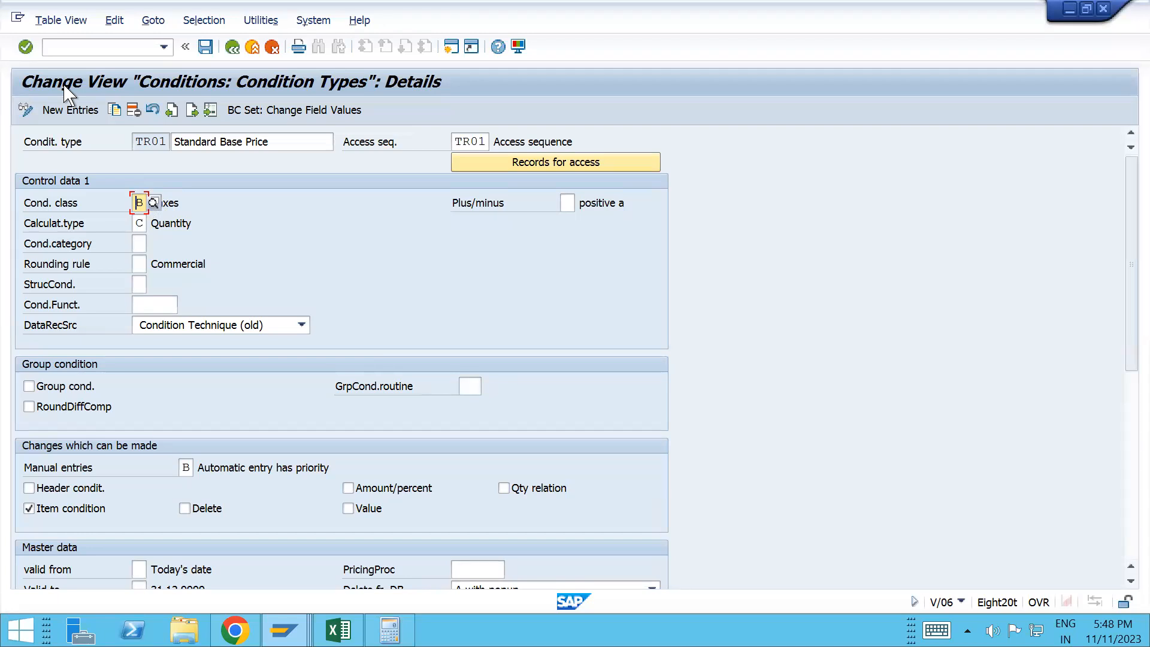
pyautogui.hotkey('ctrl', 's')
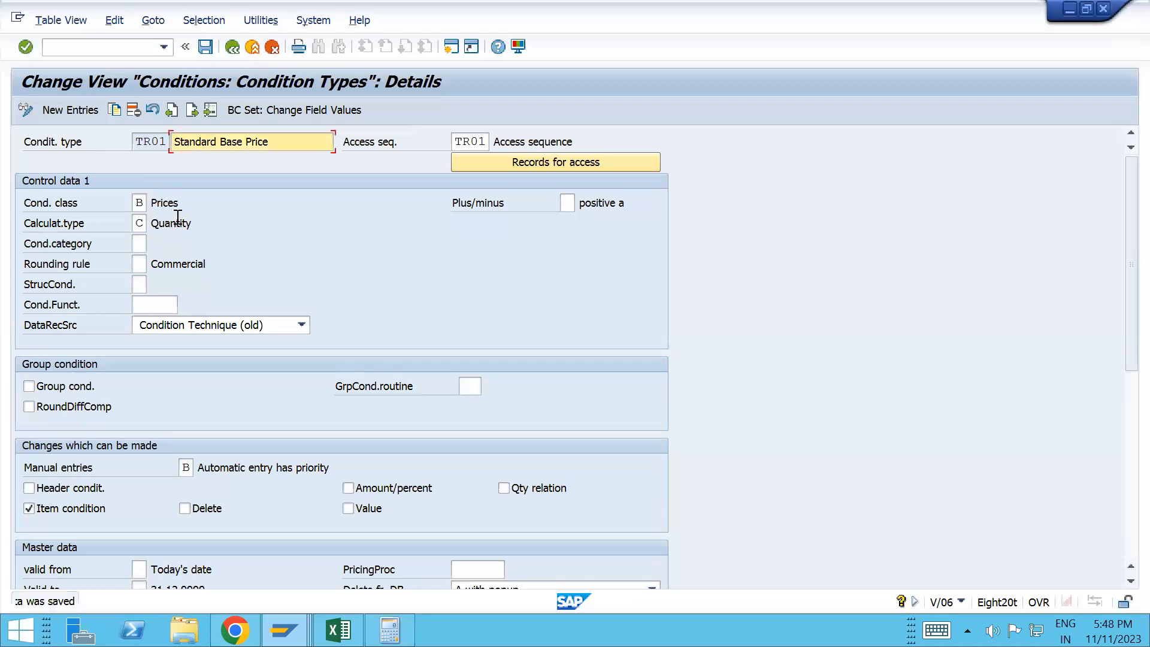
# - Switch back to the order session and start a new standard order in VA01 for sales area T100/01/01
pyautogui.hotkey('alt', 'Tab')
pyautogui.hotkey('alt', 'Tab')
pyautogui.hotkey('alt', 'Tab')
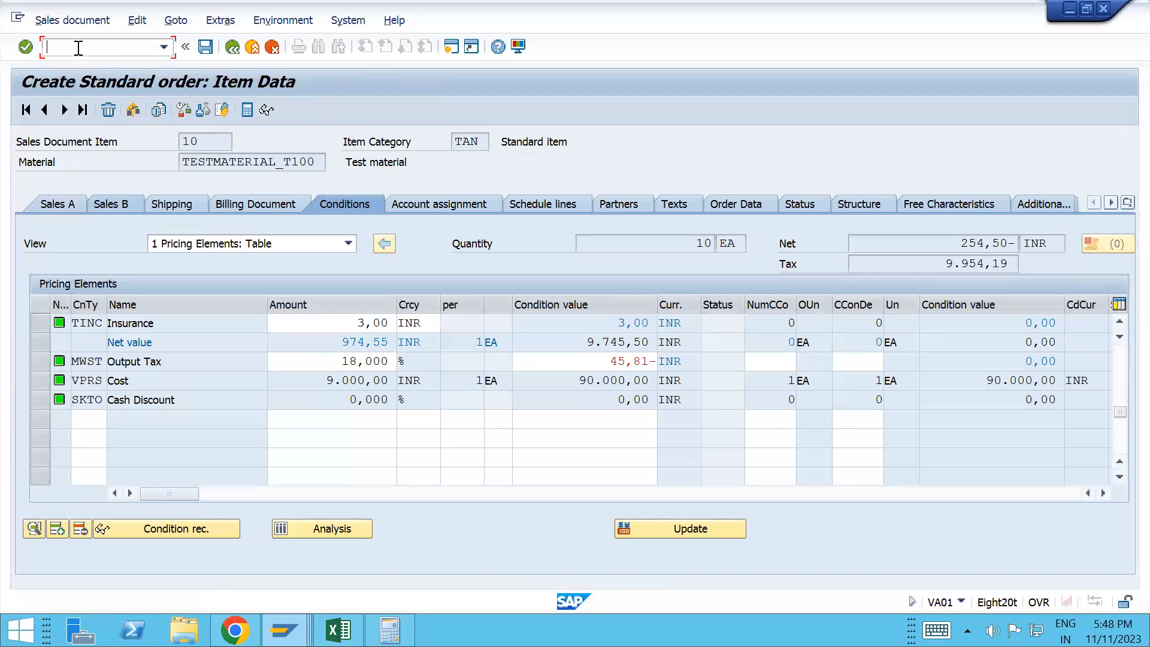
pyautogui.write('/nva01')
pyautogui.press('Return')
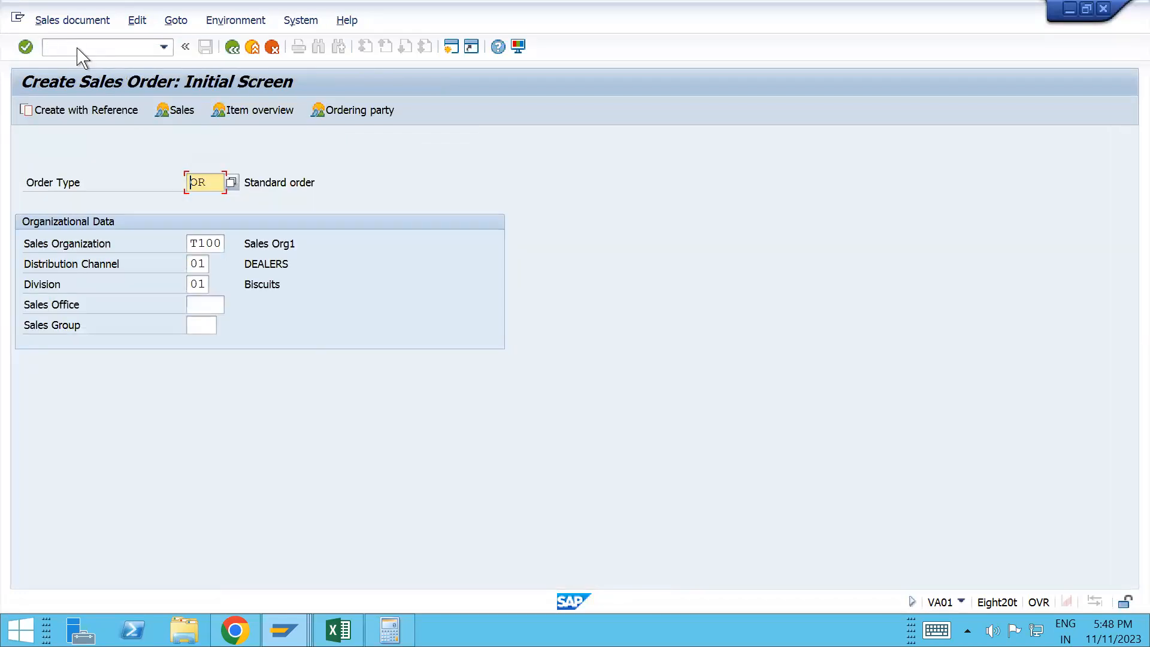
pyautogui.press('Return')
# - Enter the sold-to party and 10 units of TESTMATERIAL_T100 in the order, and accept the delivery proposal
pyautogui.write('200157')
pyautogui.press('Return')
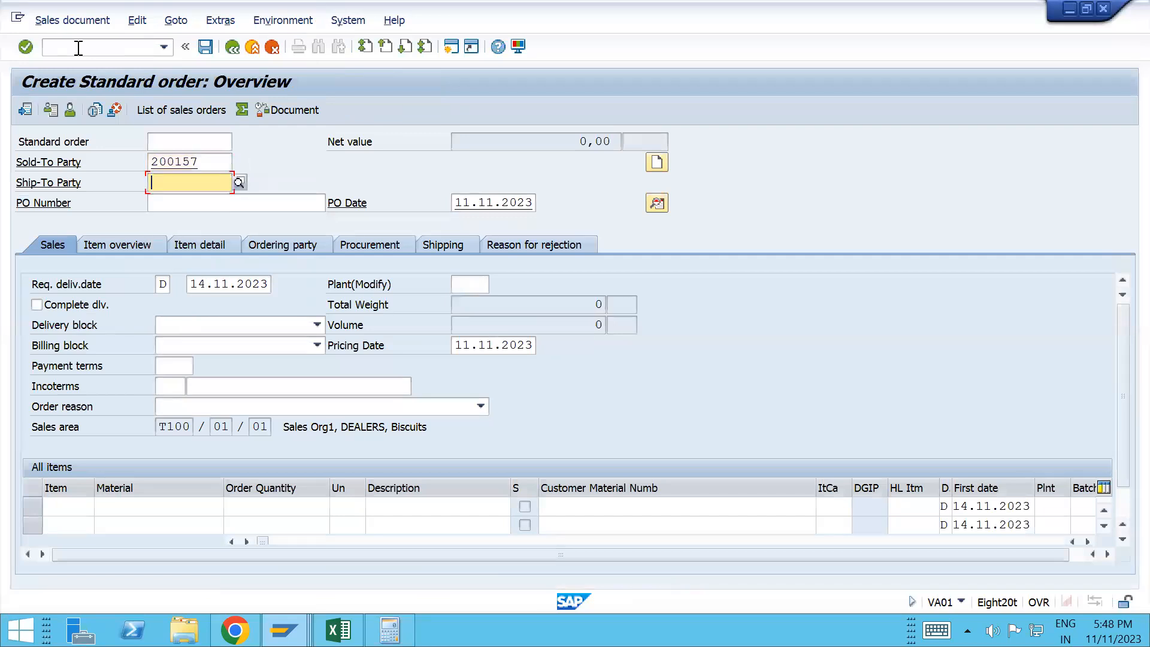
pyautogui.press('Down')
pyautogui.press('Tab')
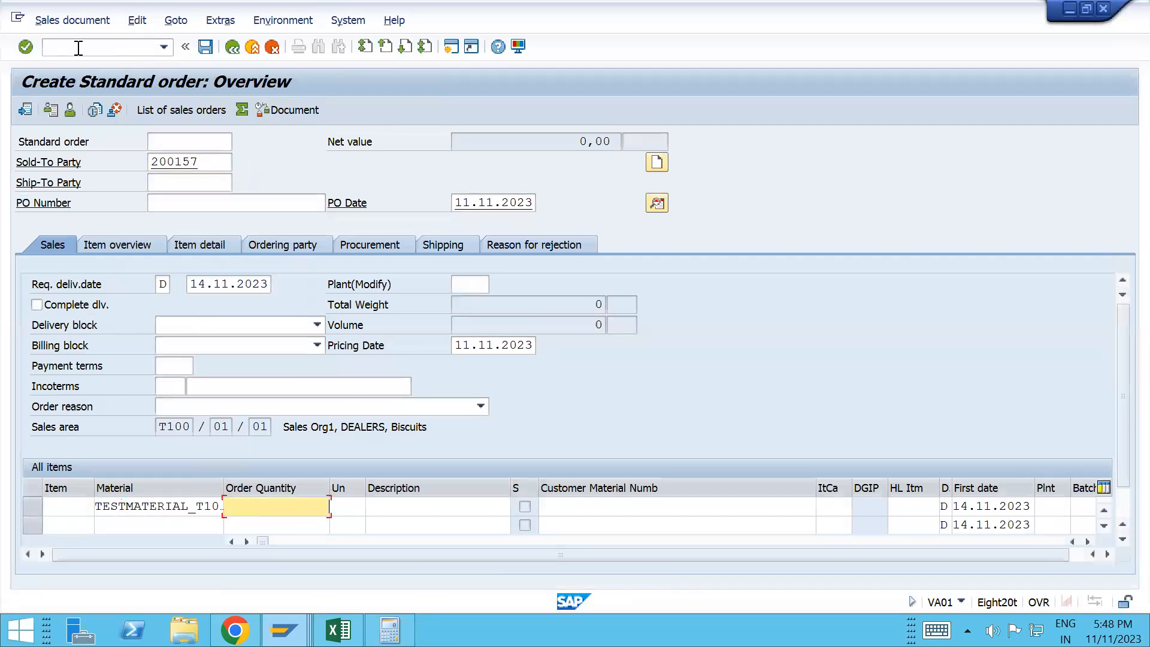
pyautogui.write('10')
pyautogui.press('Return')
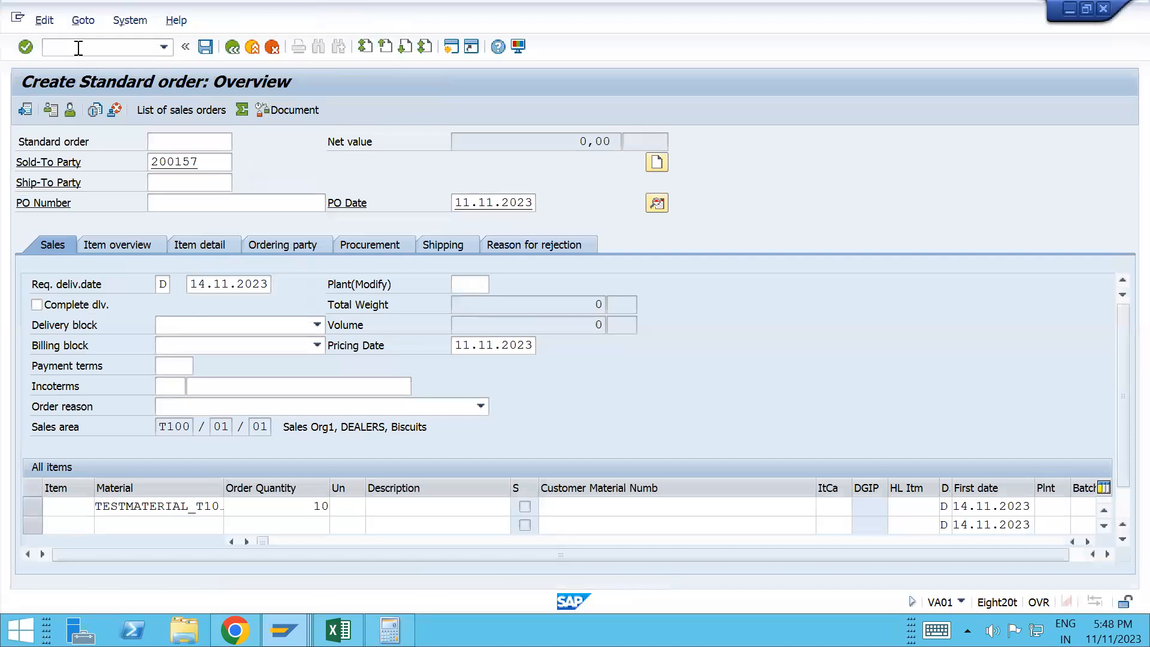
pyautogui.click(648, 447)
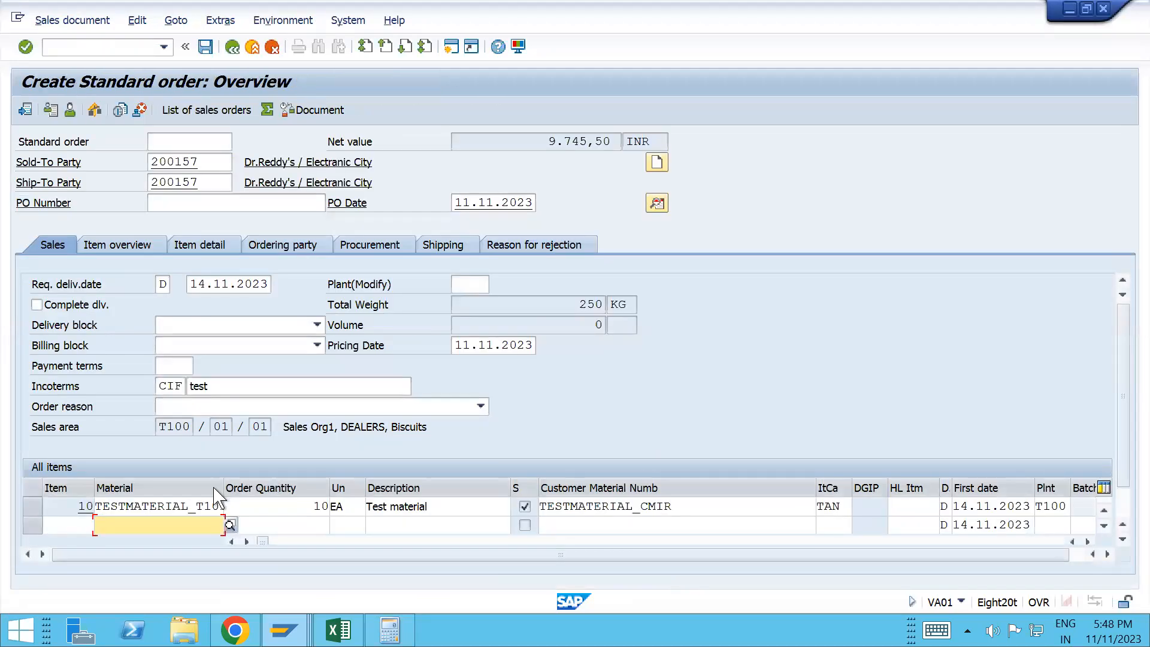
# - Open the conditions of order item 10 and check the Net value and MWST Output Tax lines
pyautogui.doubleClick(178, 507)
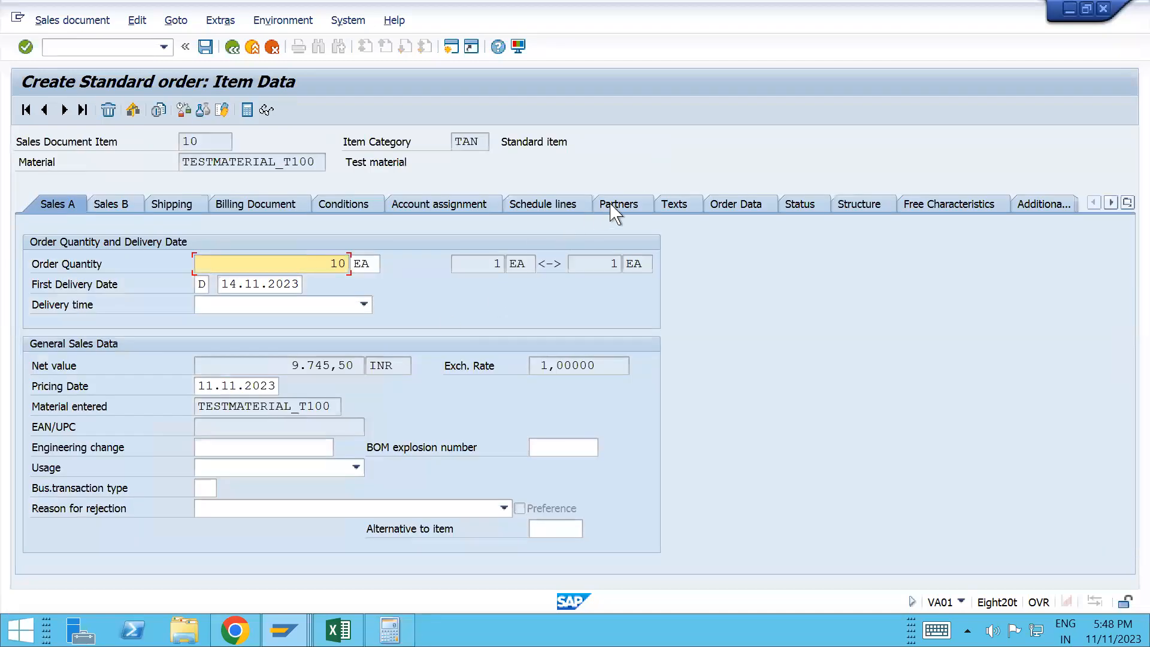
pyautogui.click(345, 203)
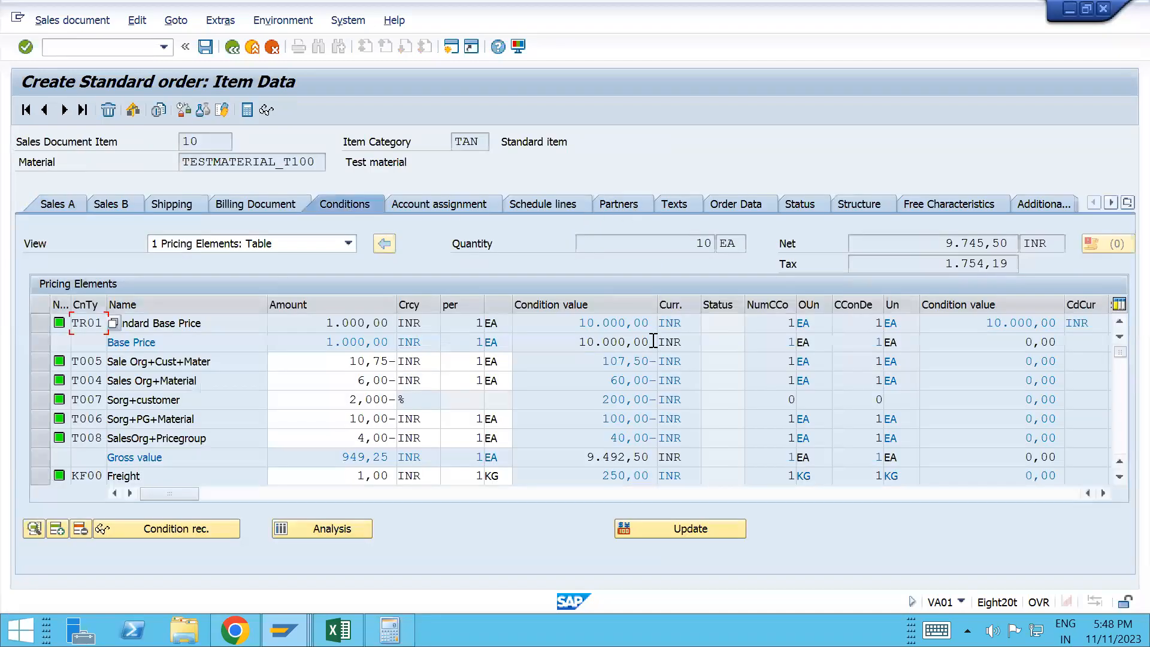
pyautogui.scroll(-3, 656, 349)
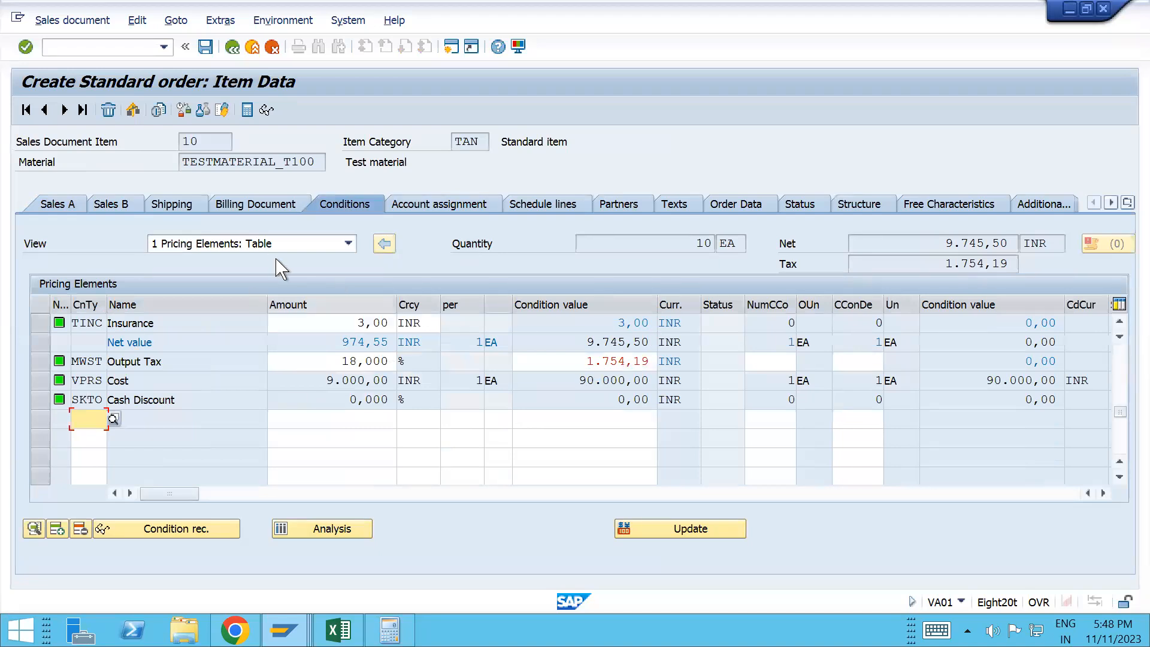
# - Switch to the V/08 session and add a new control entry to procedure T10000 with step 45 and condition type TGR1
pyautogui.hotkey('alt', 'Tab')
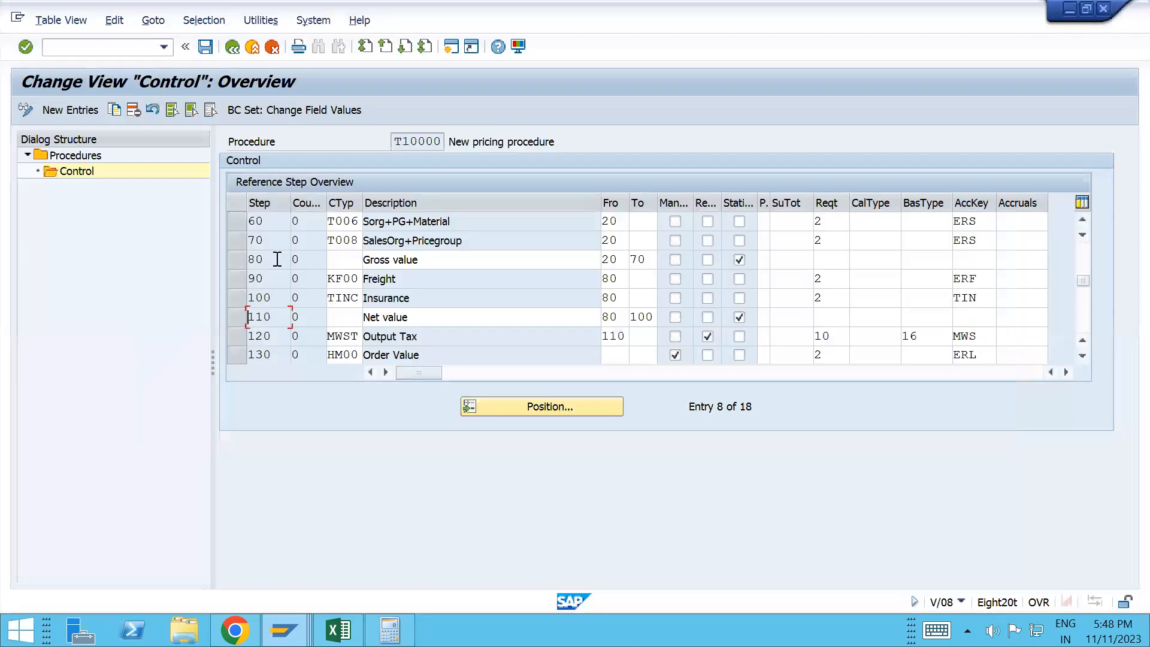
pyautogui.click(1082, 220)
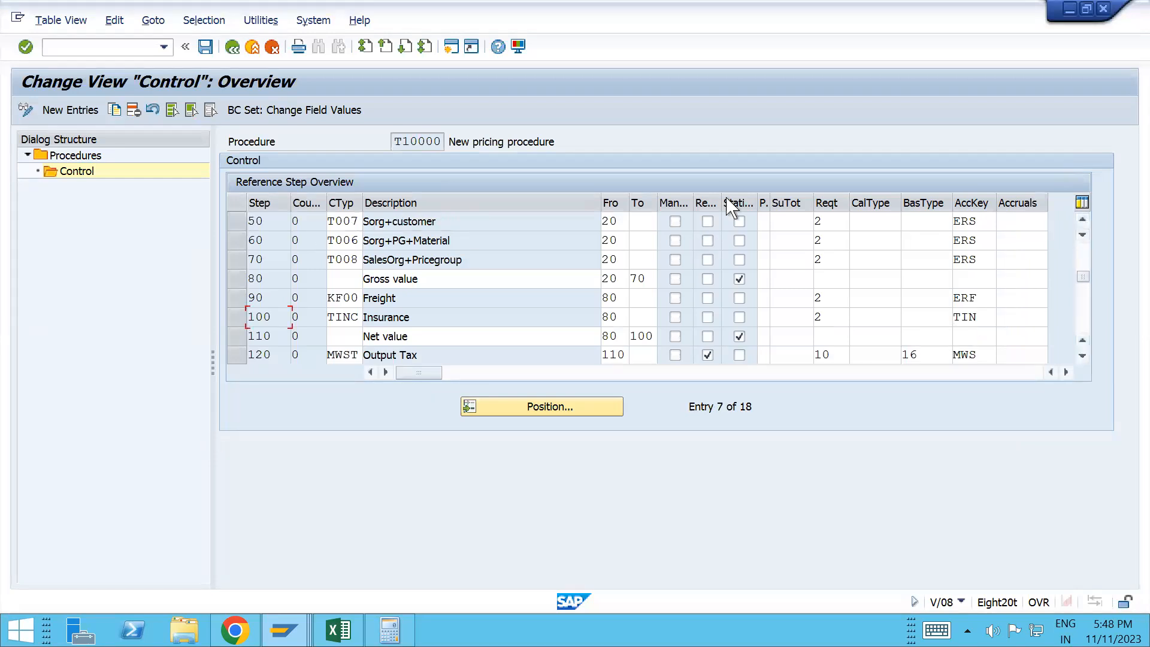
pyautogui.click(1082, 220)
pyautogui.click(1083, 220)
pyautogui.click(1083, 220)
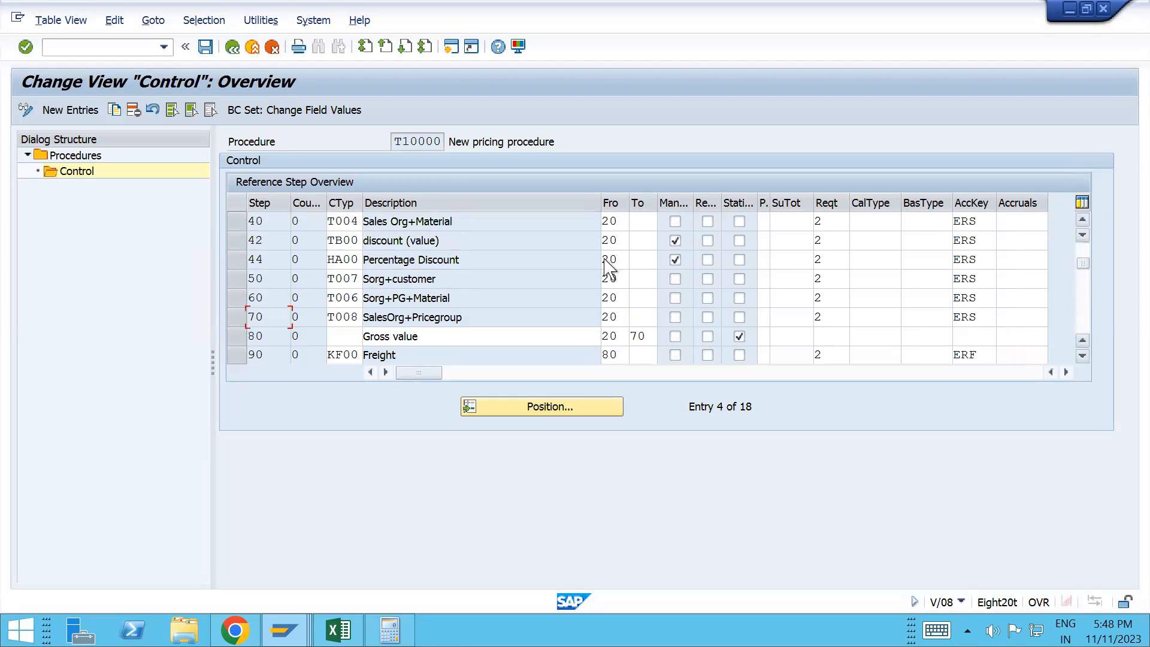
pyautogui.click(73, 111)
pyautogui.write('45')
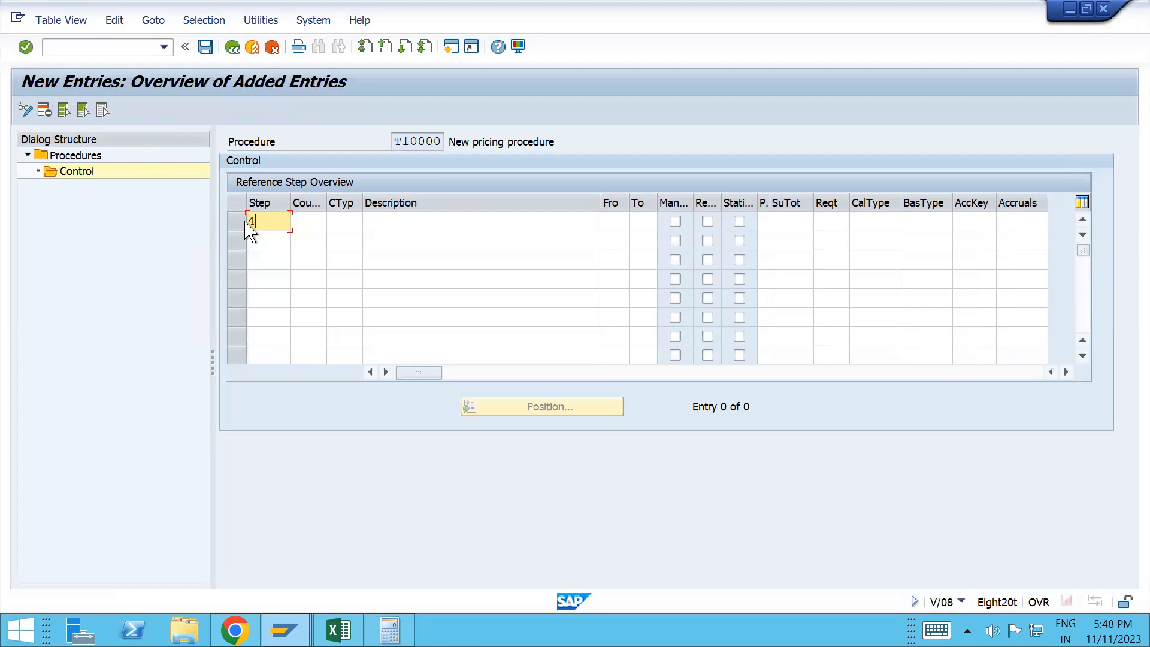
pyautogui.press('Tab')
pyautogui.press('Tab')
pyautogui.press('Down')
pyautogui.press('Down')
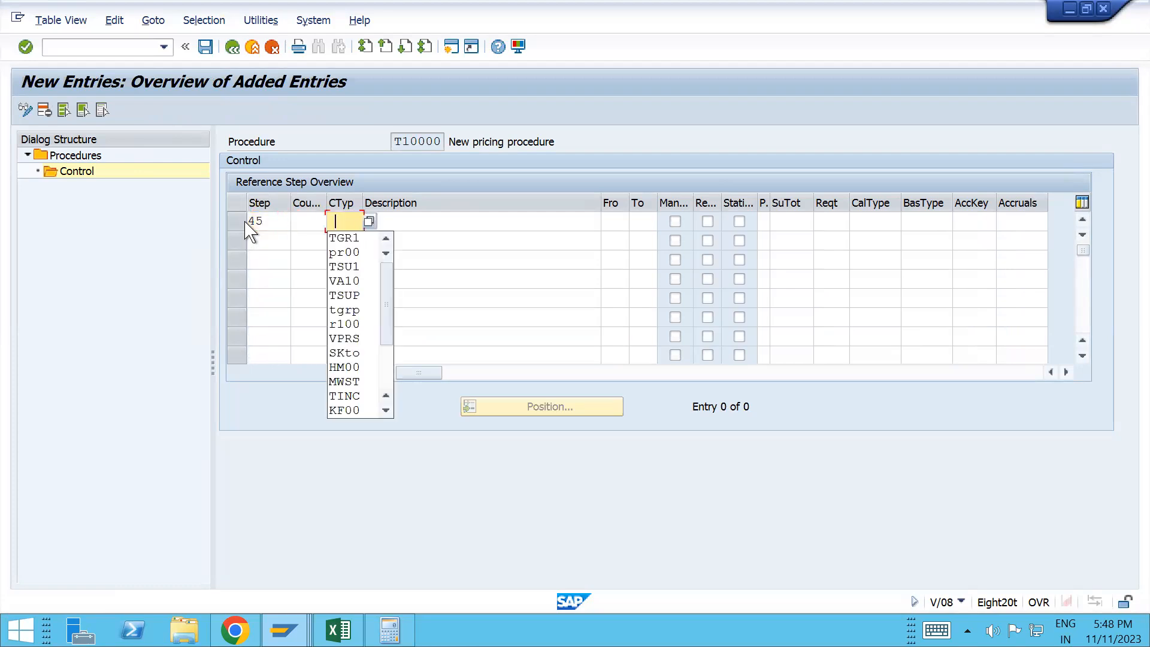
pyautogui.press('Tab')
# - Set requirement 2 and account key ERS for the new TGR1 entry at step 45
pyautogui.press('Tab')
pyautogui.press('Tab')
pyautogui.press('Tab')
pyautogui.press('Tab')
pyautogui.press('Tab')
pyautogui.press('Tab')
pyautogui.press('Tab')
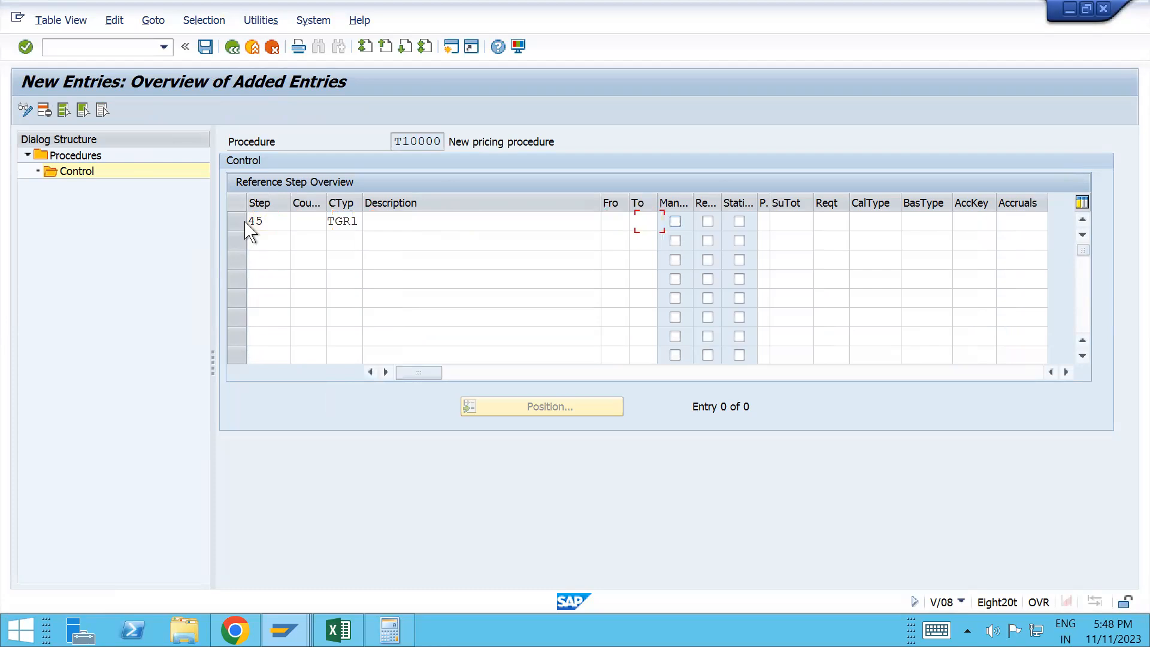
pyautogui.press('Tab')
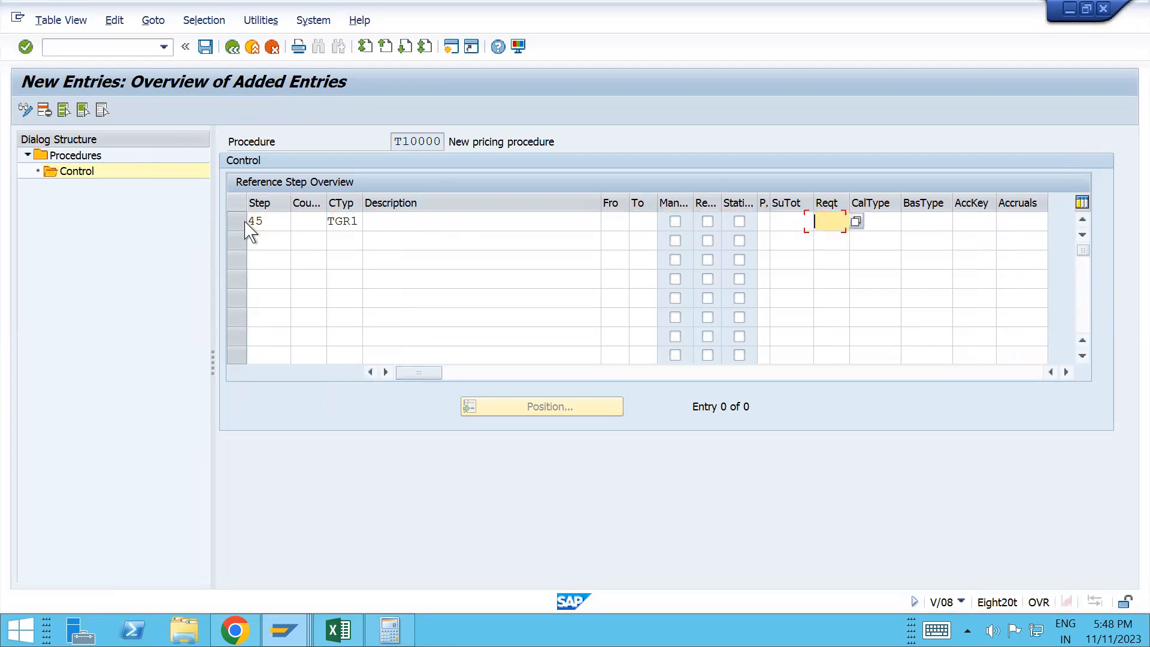
pyautogui.write('2')
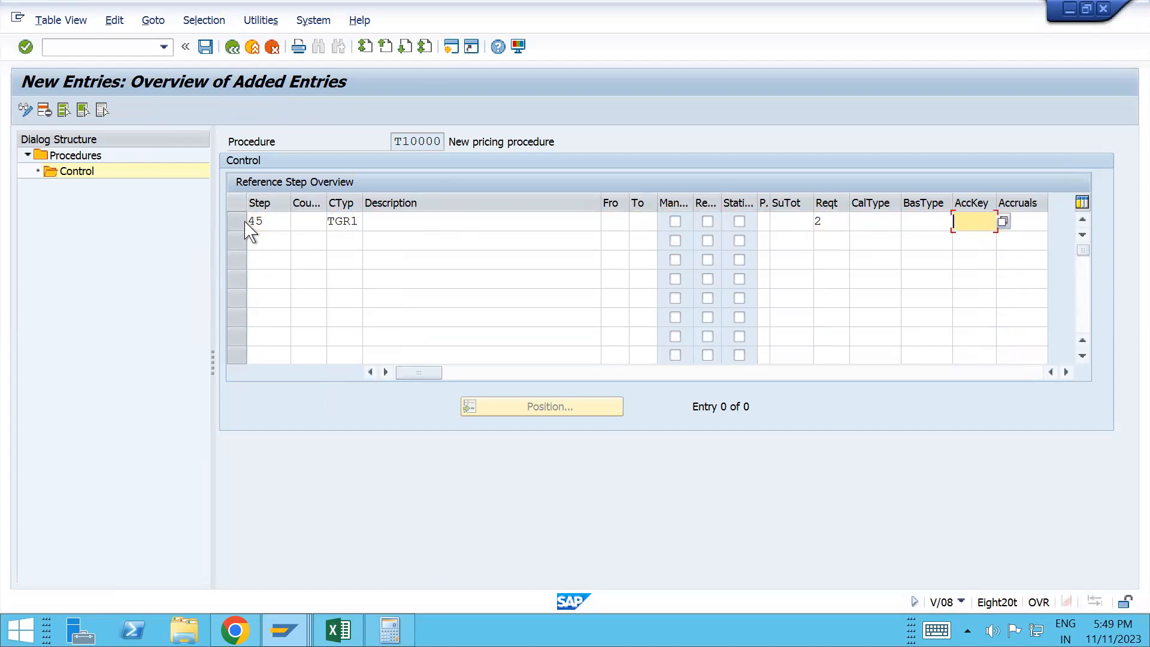
pyautogui.press('Down')
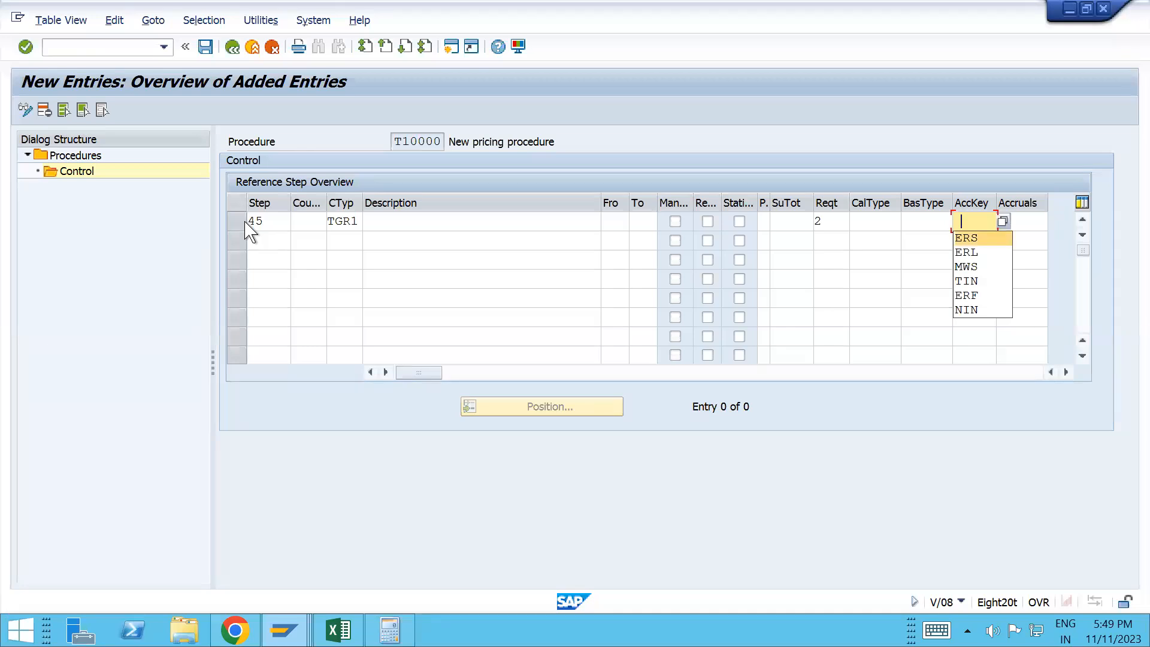
pyautogui.press('Down')
pyautogui.press('Up')
pyautogui.press('Return')
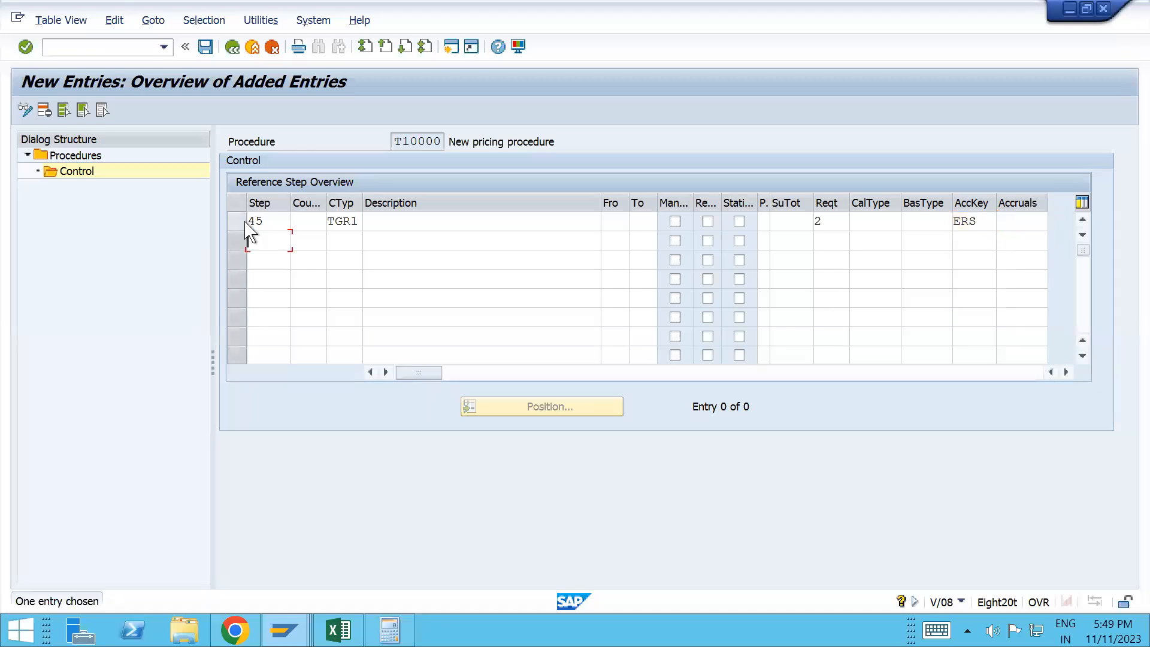
# - Save the TGR1 entry in pricing procedure T10000 and start transaction VA01 for a new sales order
pyautogui.press('Return')
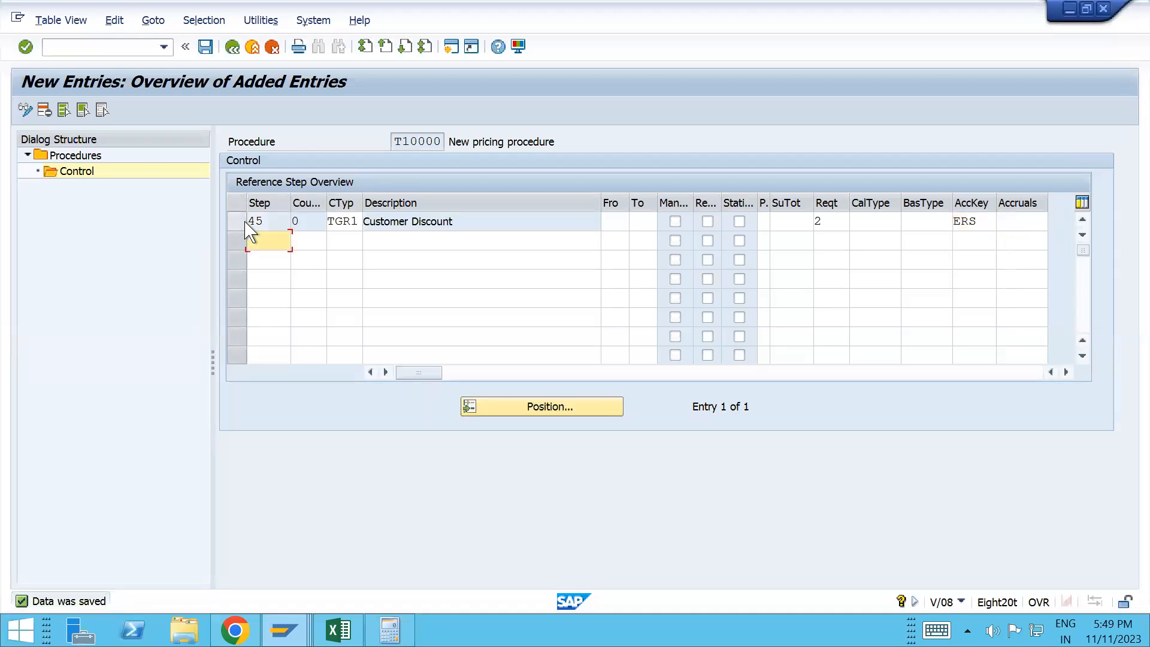
pyautogui.hotkey('alt', 'Tab')
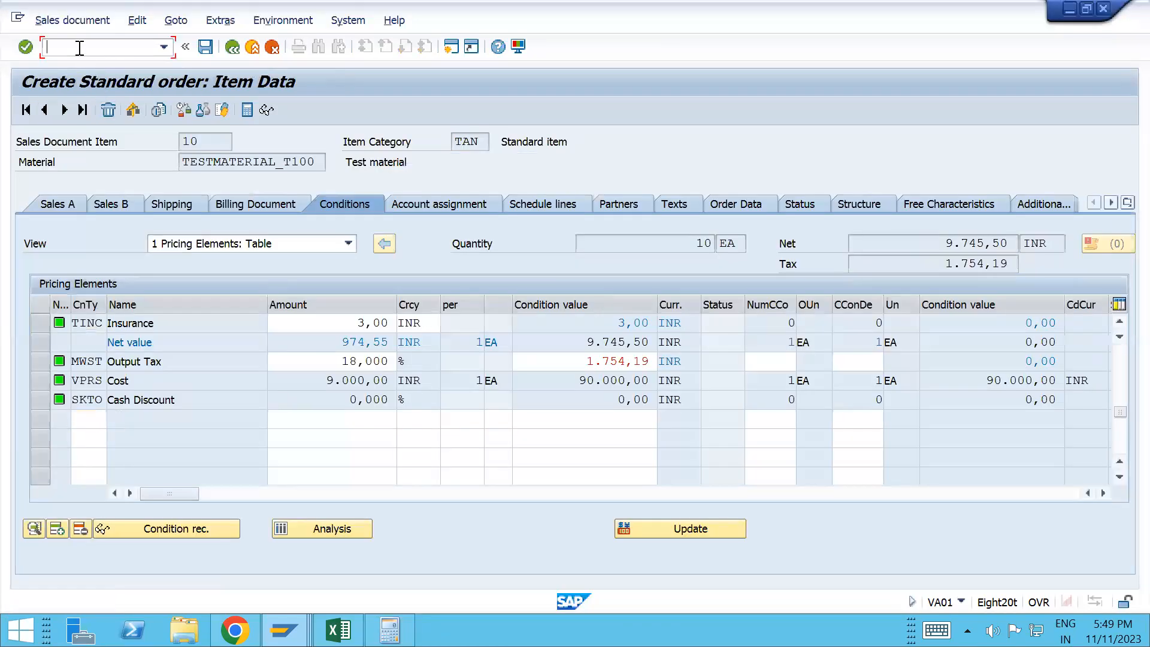
pyautogui.write('/nva01')
pyautogui.press('Return')
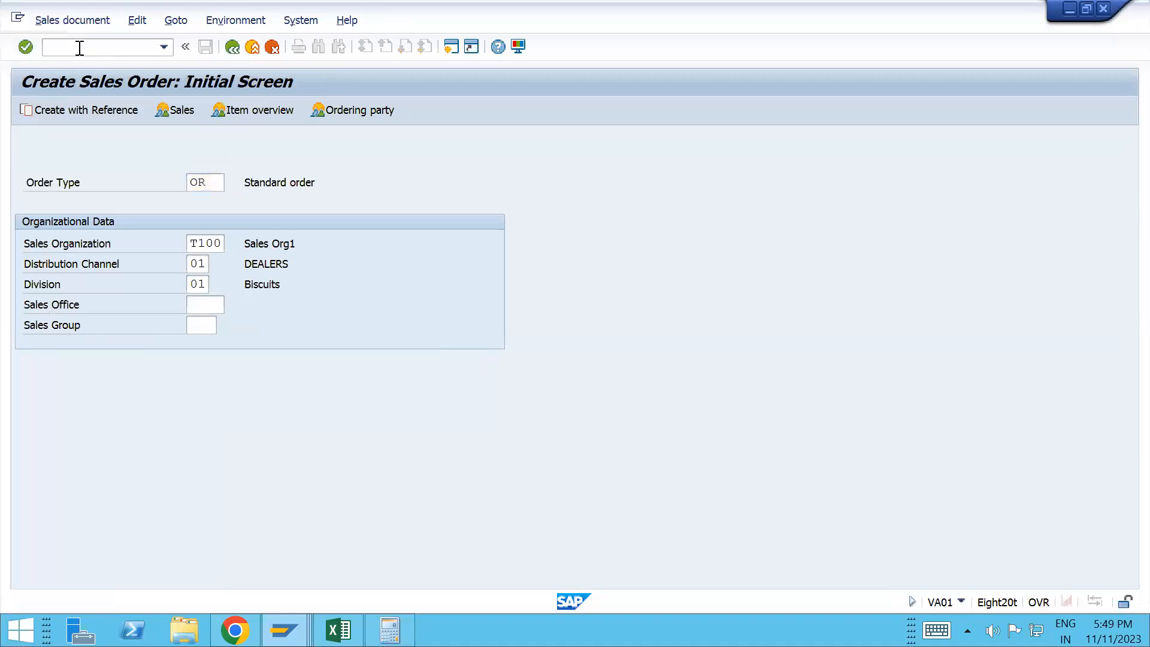
# - Continue with order type OR in sales area T100/01/01 and enter the customer number as sold-to party
pyautogui.press('Return')
pyautogui.press('Down')
pyautogui.press('Return')
pyautogui.press('Tab')
pyautogui.press('Tab')
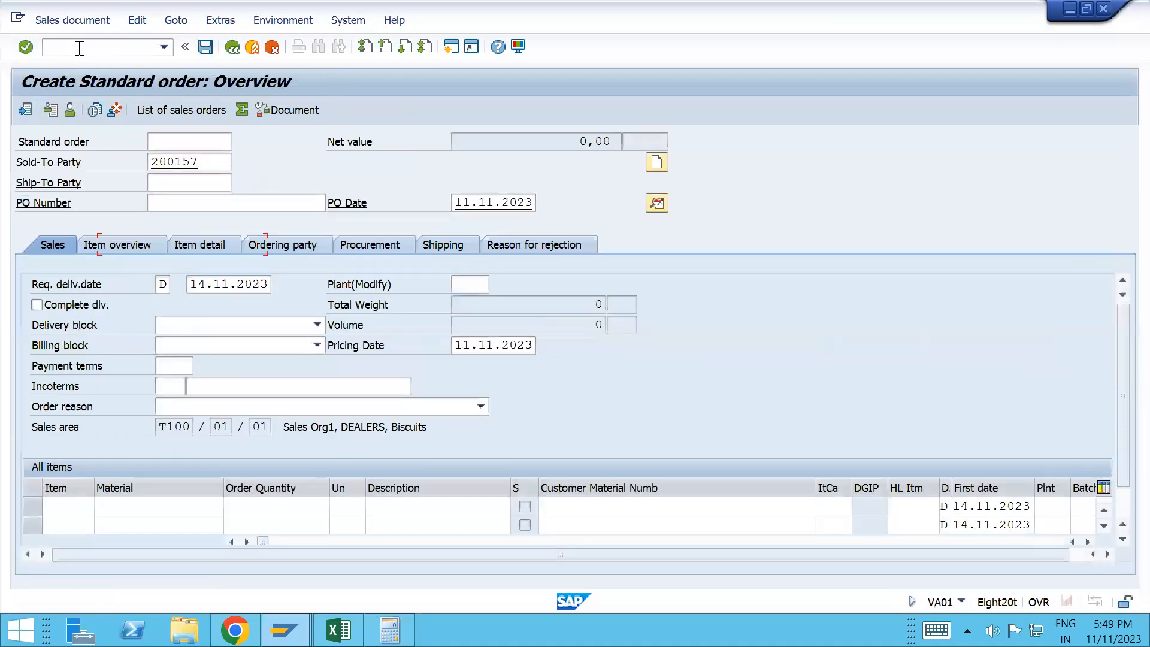
# - Add TESTMATERIAL_T100 as the first order item with quantity 100 and accept the proposed split delivery
pyautogui.press('Down')
pyautogui.press('Return')
pyautogui.press('Tab')
pyautogui.write('10')
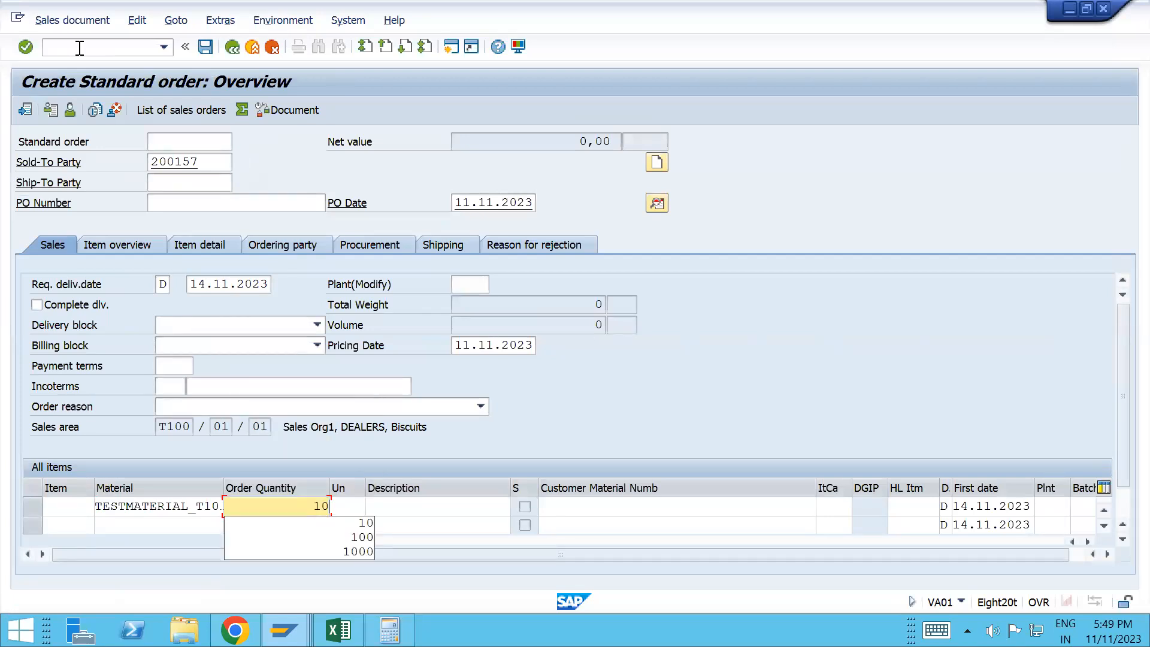
pyautogui.write('0')
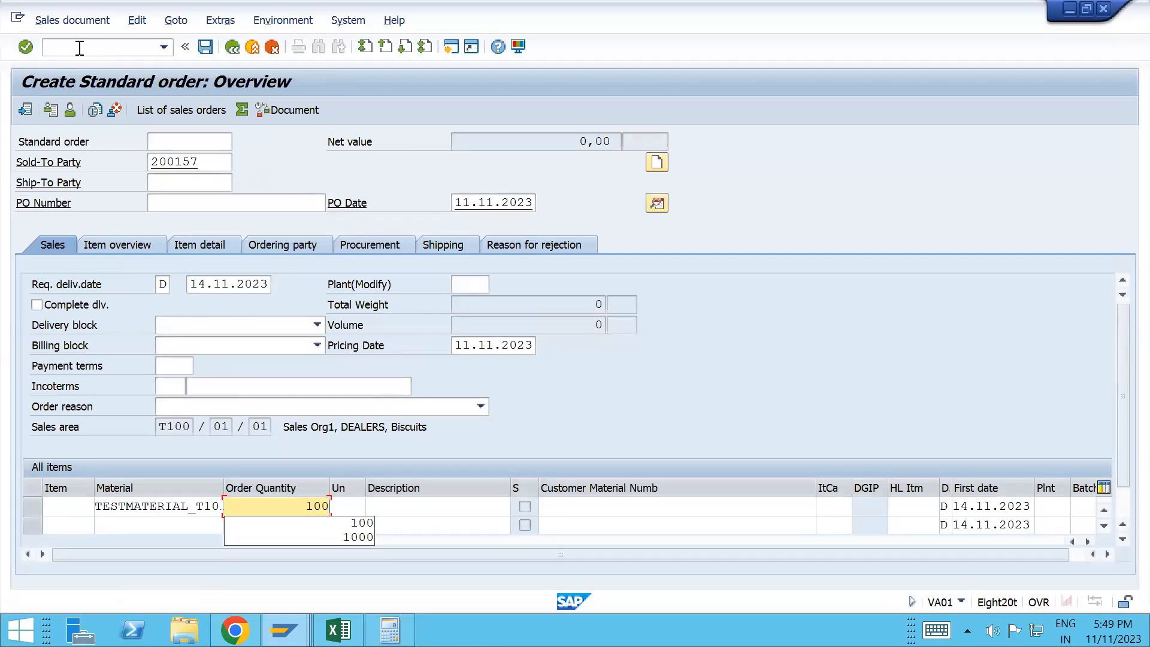
pyautogui.press('Return')
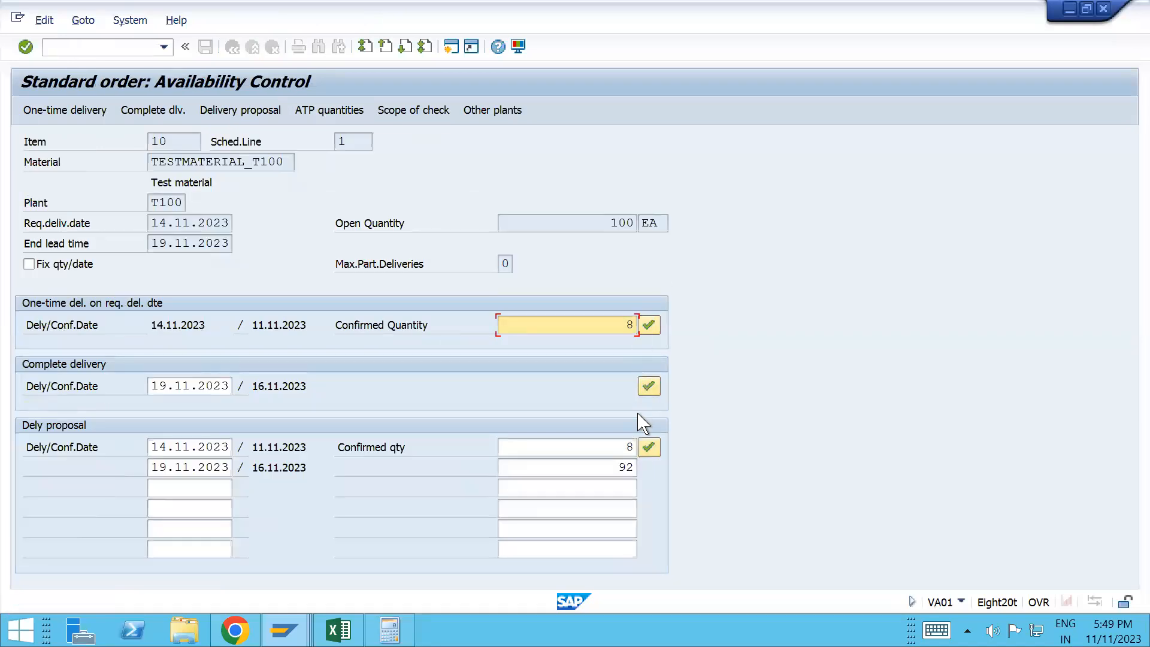
pyautogui.click(648, 447)
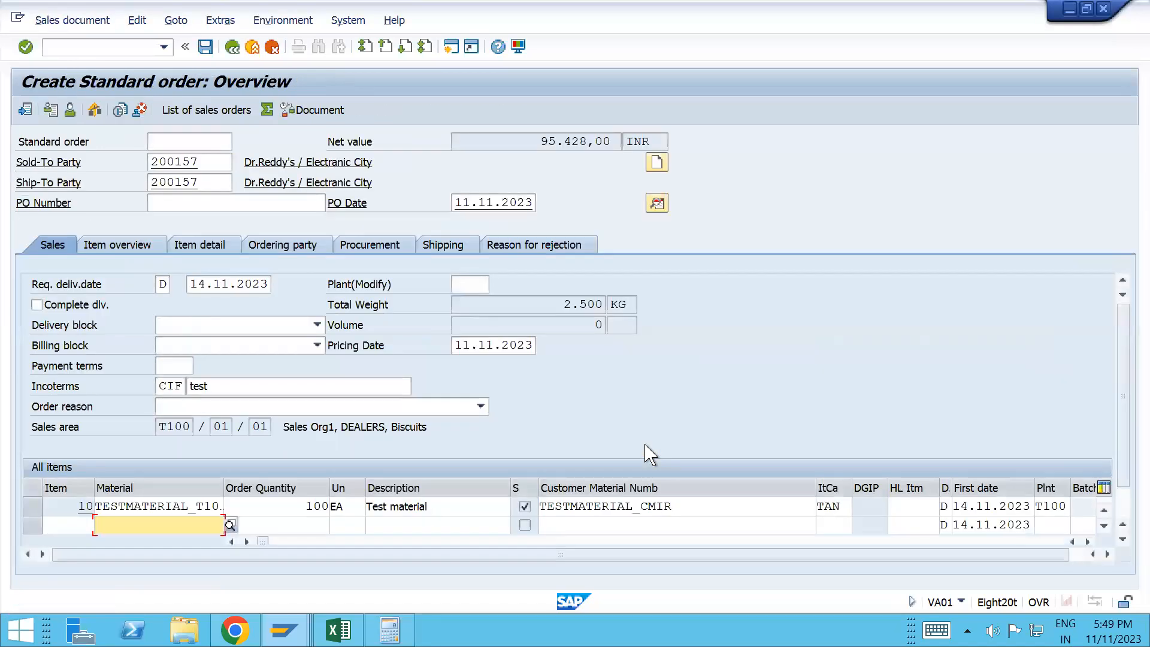
# - Open the pricing conditions of item 10 and display the condition record behind the TGR1 Customer Discount
pyautogui.doubleClick(205, 508)
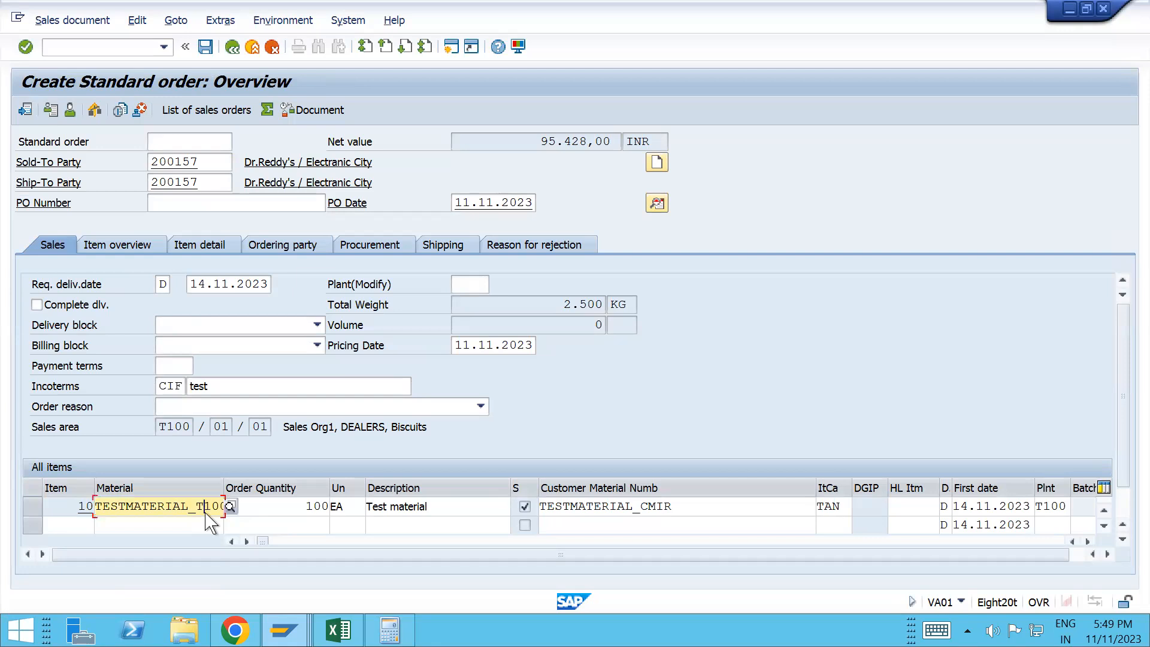
pyautogui.click(358, 209)
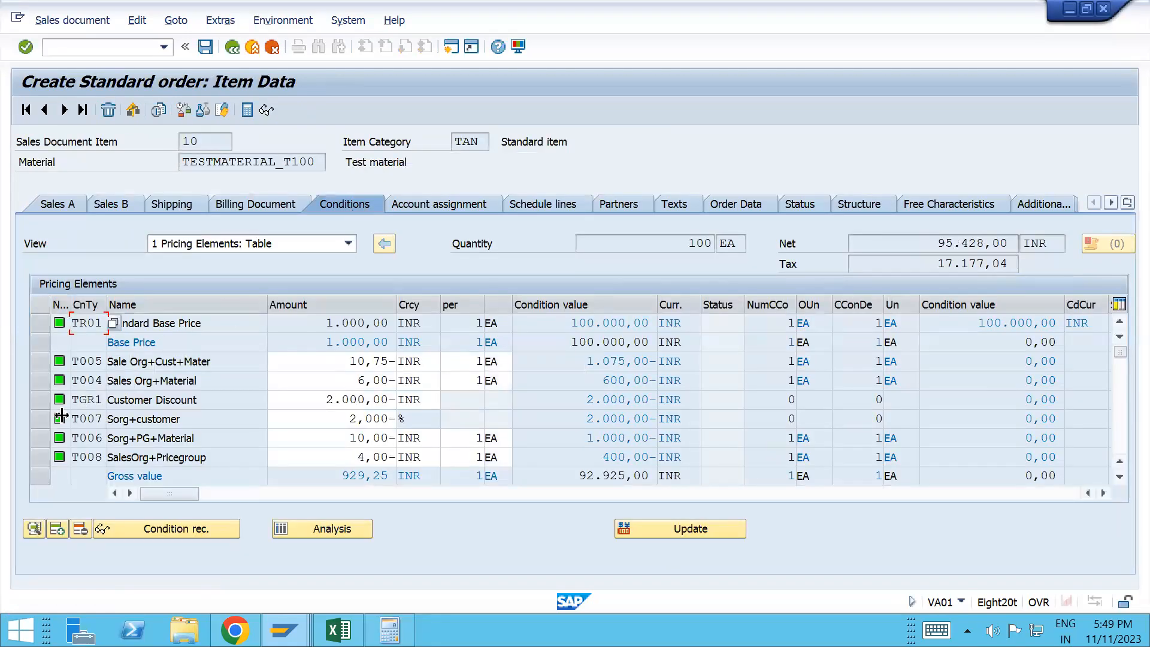
pyautogui.click(40, 400)
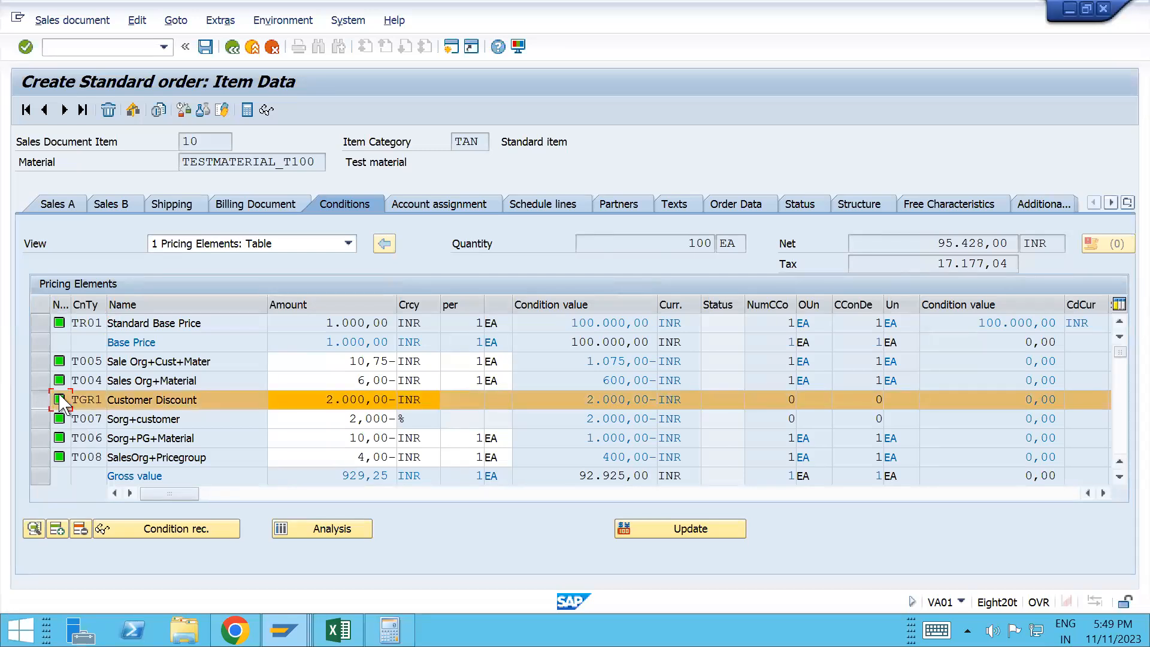
pyautogui.click(184, 534)
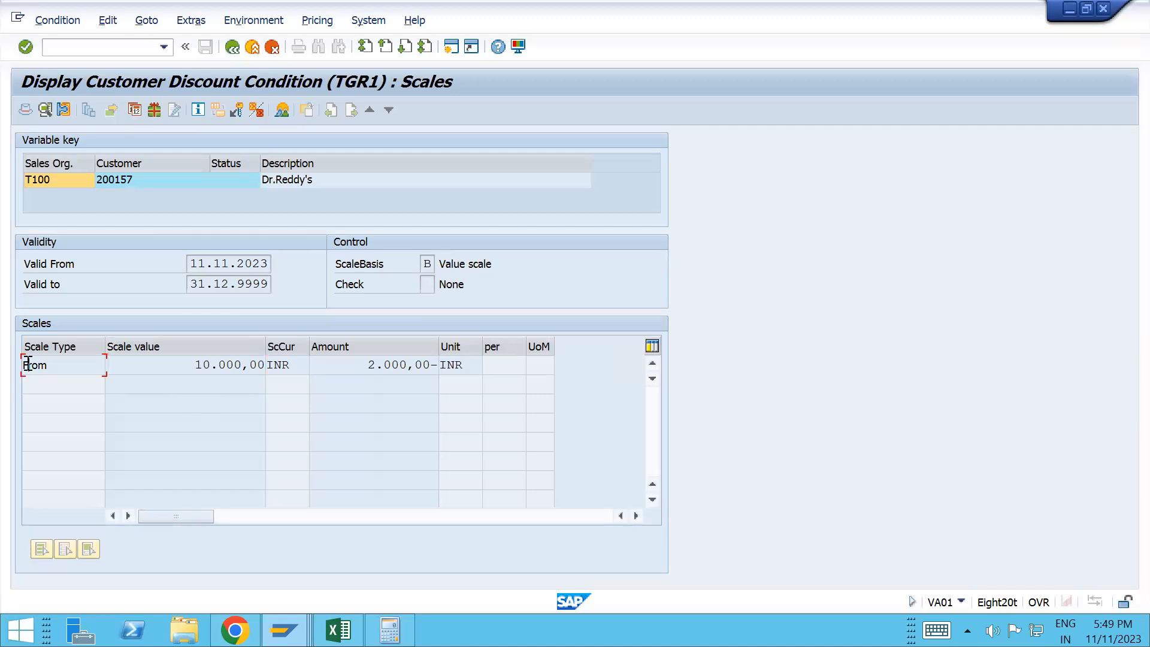
# - Review the details of the TGR1 condition record and return to its scales
pyautogui.click(45, 111)
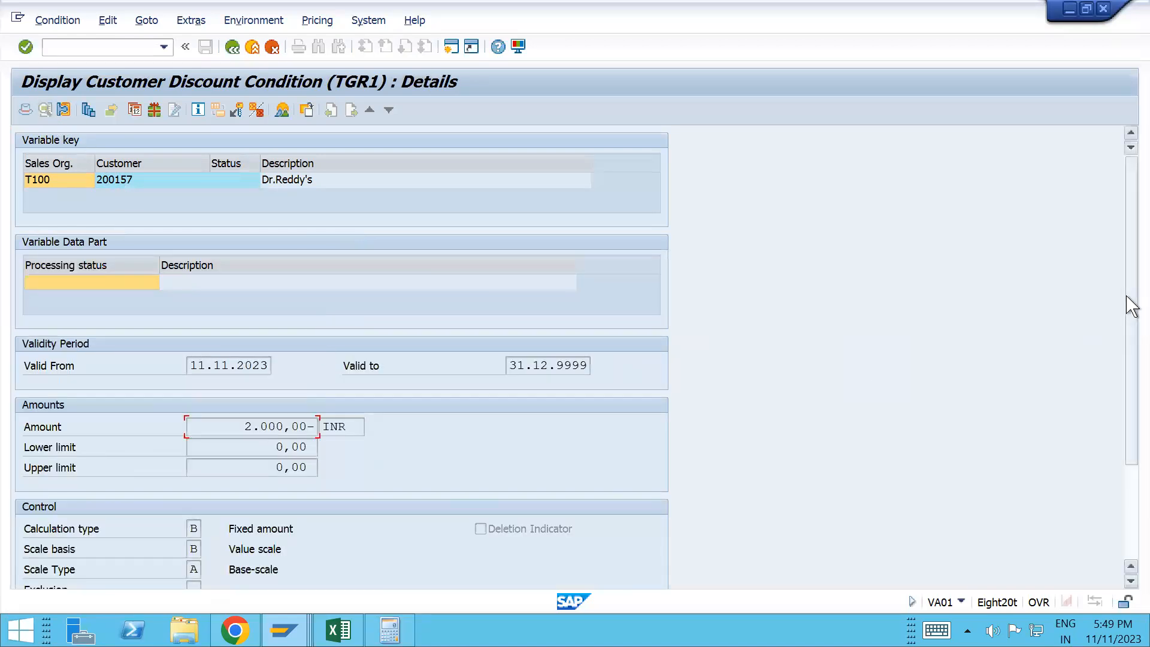
pyautogui.moveTo(1131, 306); pyautogui.dragTo(1131, 447)
pyautogui.moveTo(1126, 391); pyautogui.dragTo(1109, 282)
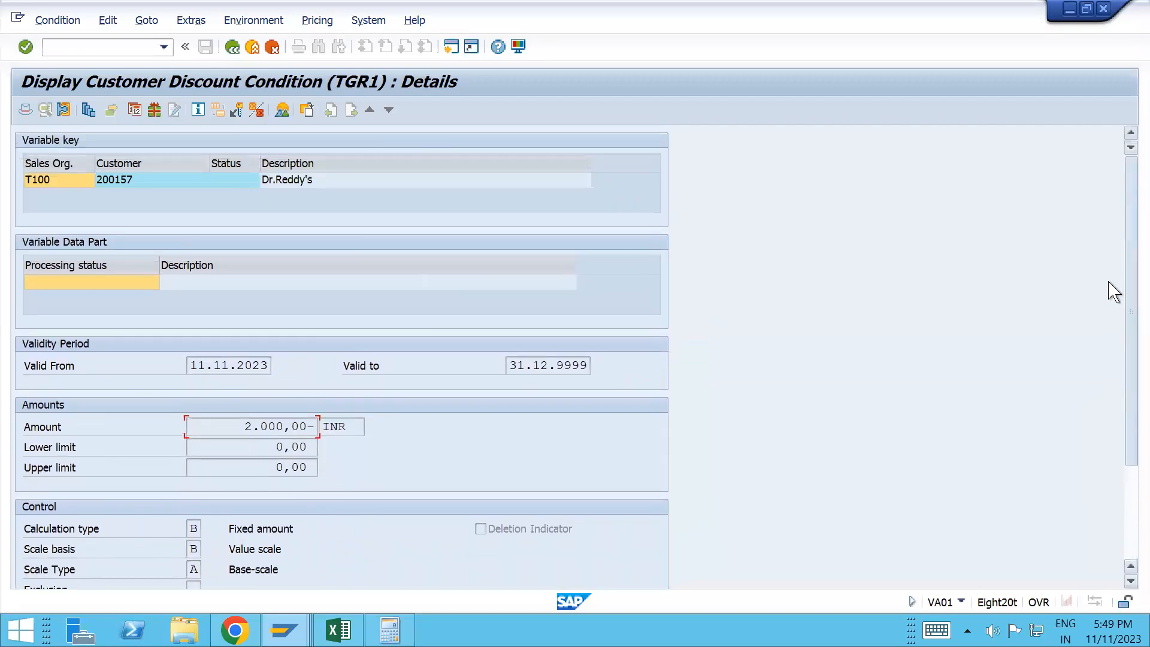
pyautogui.click(44, 180)
pyautogui.click(94, 108)
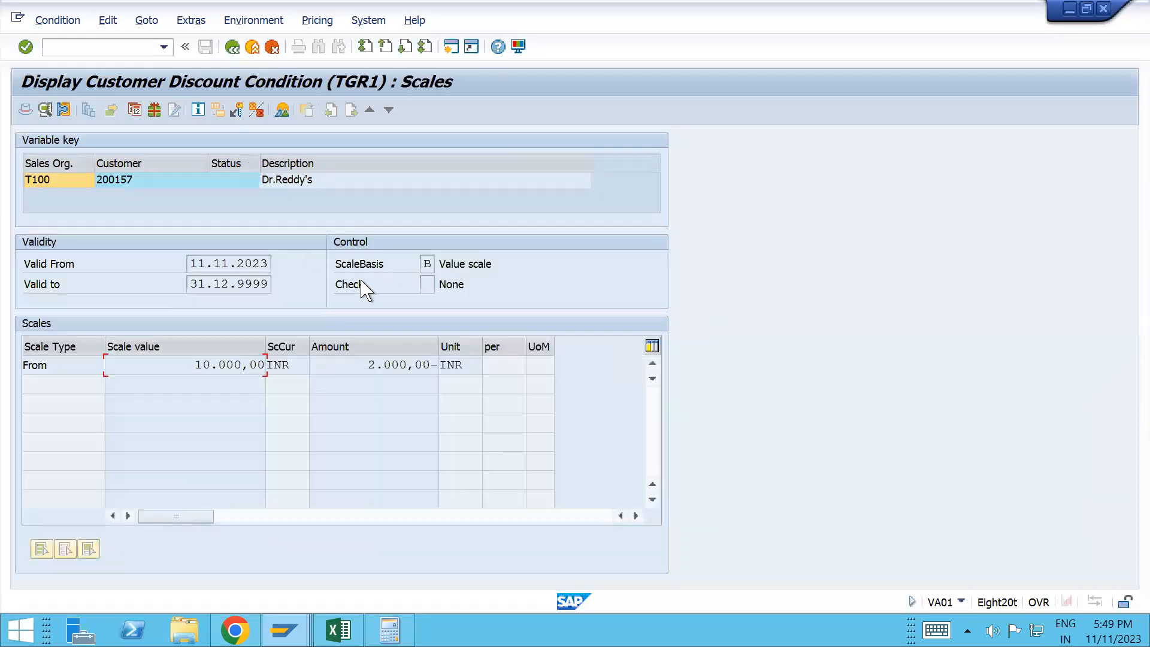
# - Examine the scale value and discount amount of the TGR1 record, then go back to the item's pricing conditions
pyautogui.moveTo(192, 363); pyautogui.dragTo(293, 385)
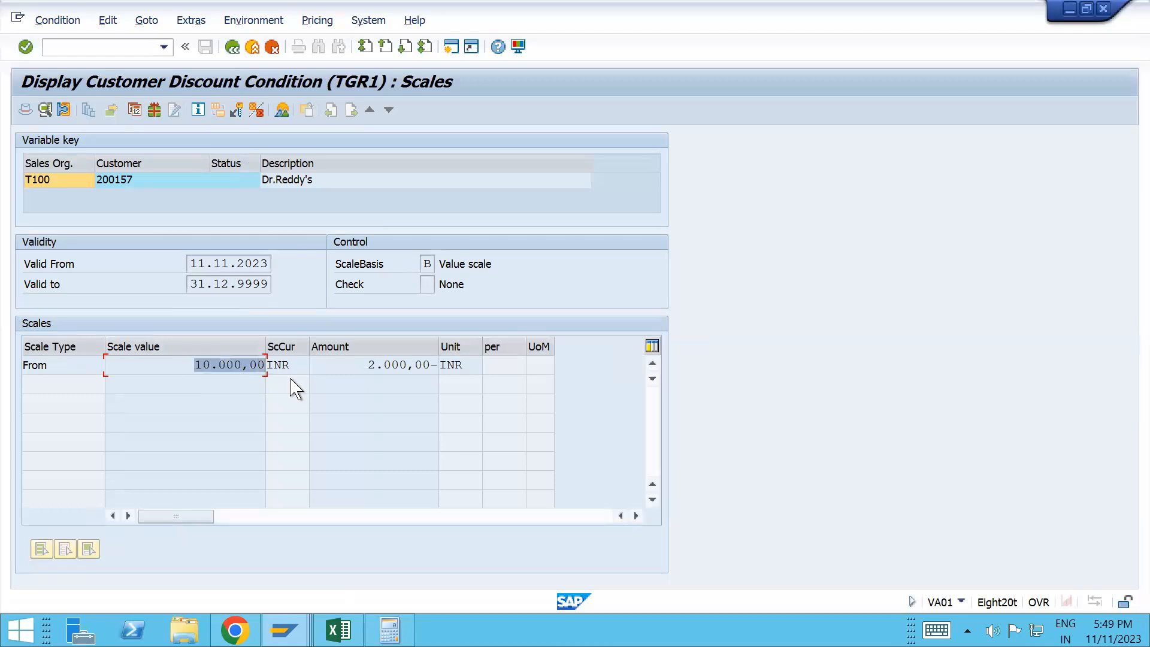
pyautogui.click(195, 365)
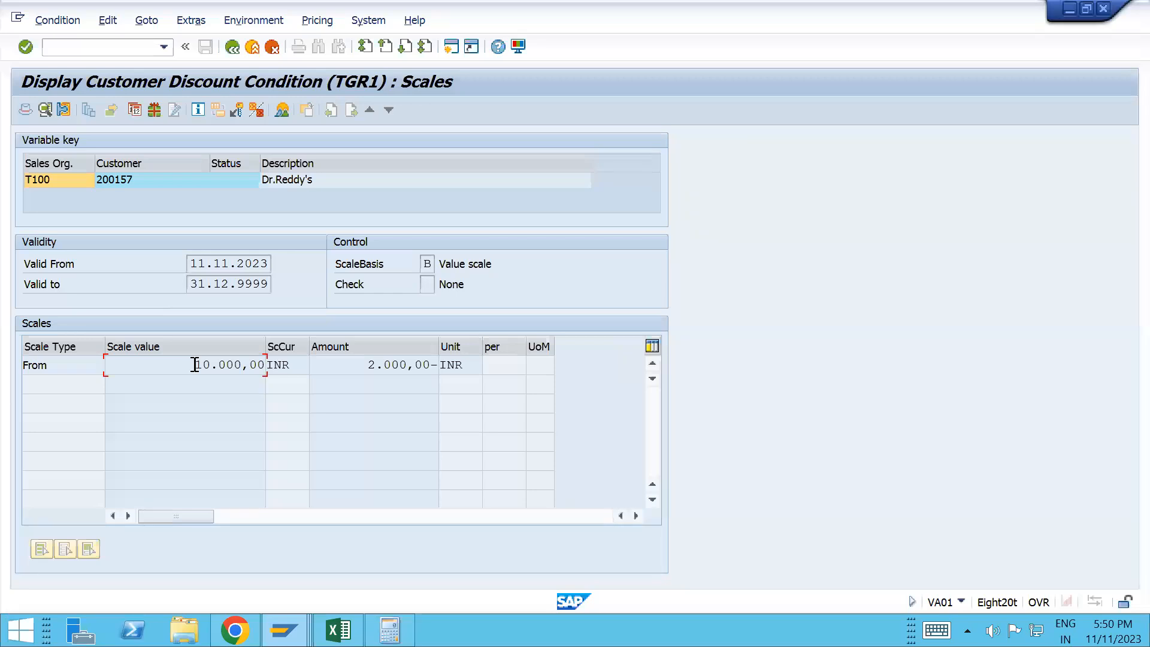
pyautogui.click(367, 365)
pyautogui.click(231, 47)
pyautogui.click(232, 47)
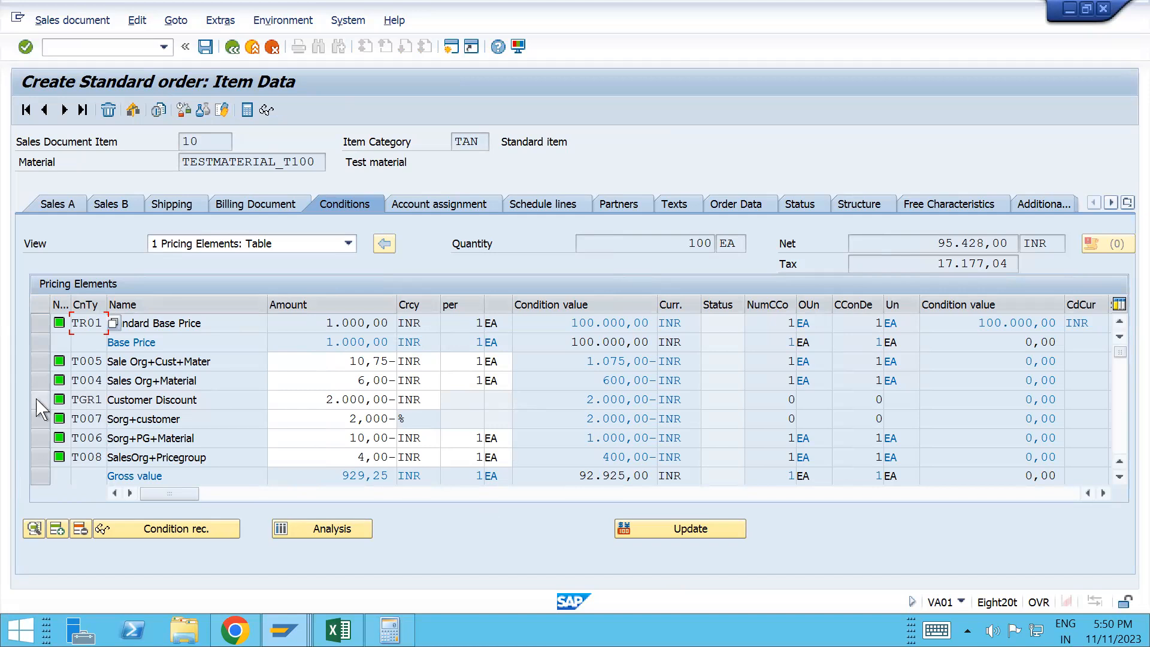
# - Switch to the V/06 session and examine the control, master data and scale settings of condition type TR01
pyautogui.hotkey('alt', 'Tab')
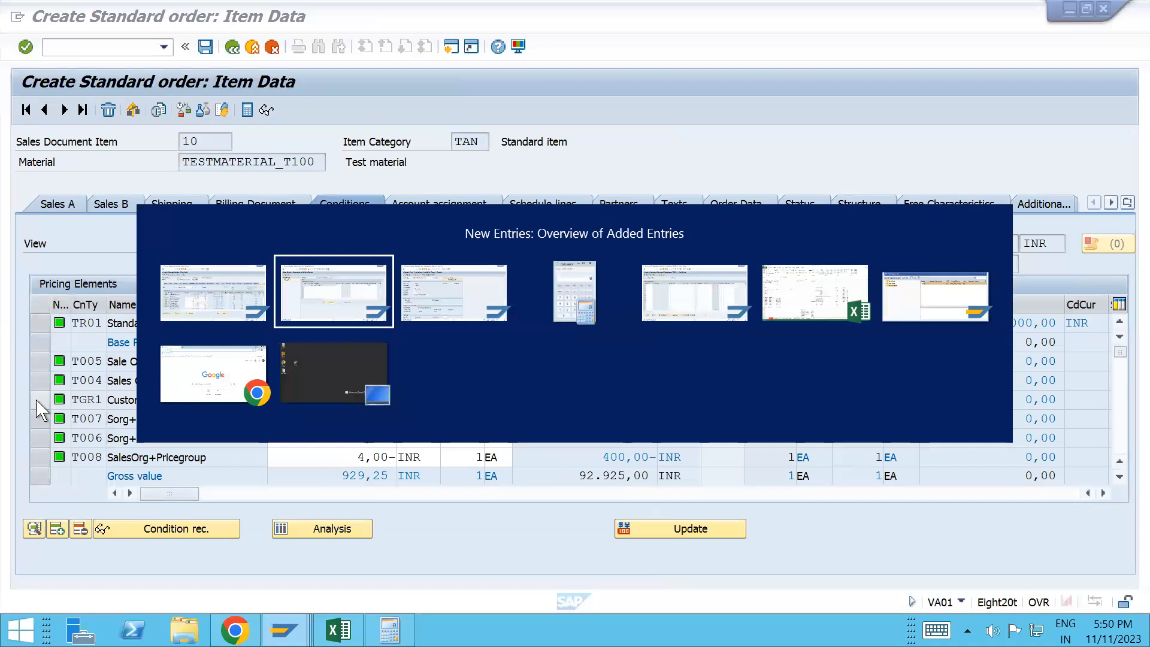
pyautogui.hotkey('alt', 'Tab')
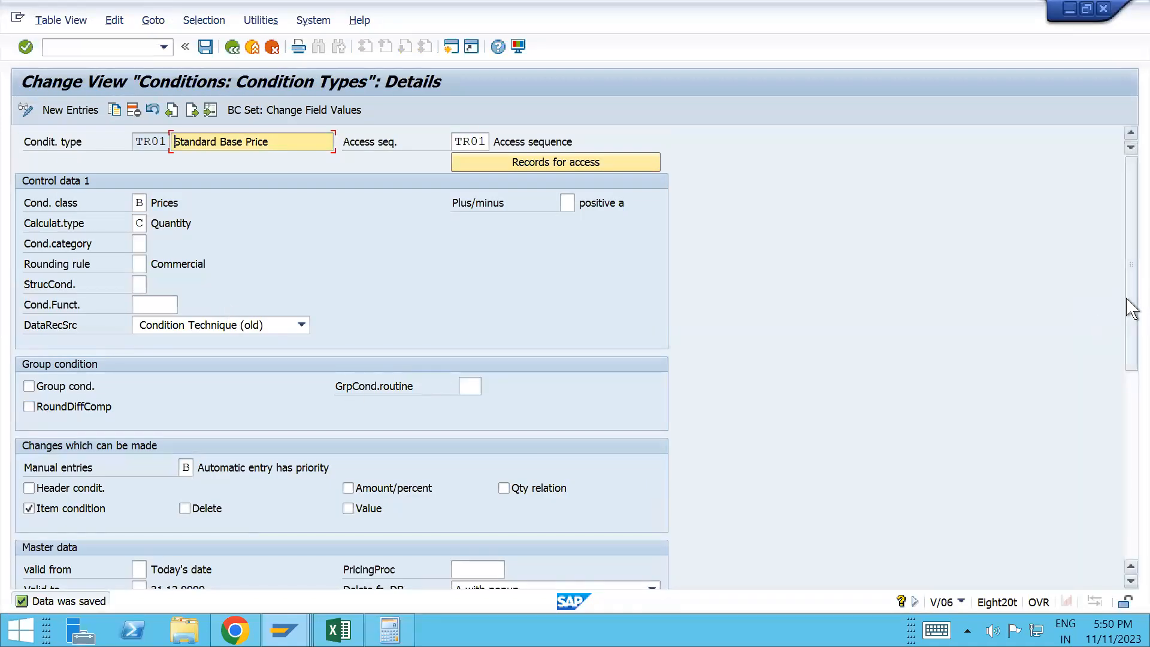
pyautogui.moveTo(1126, 292); pyautogui.dragTo(1126, 437)
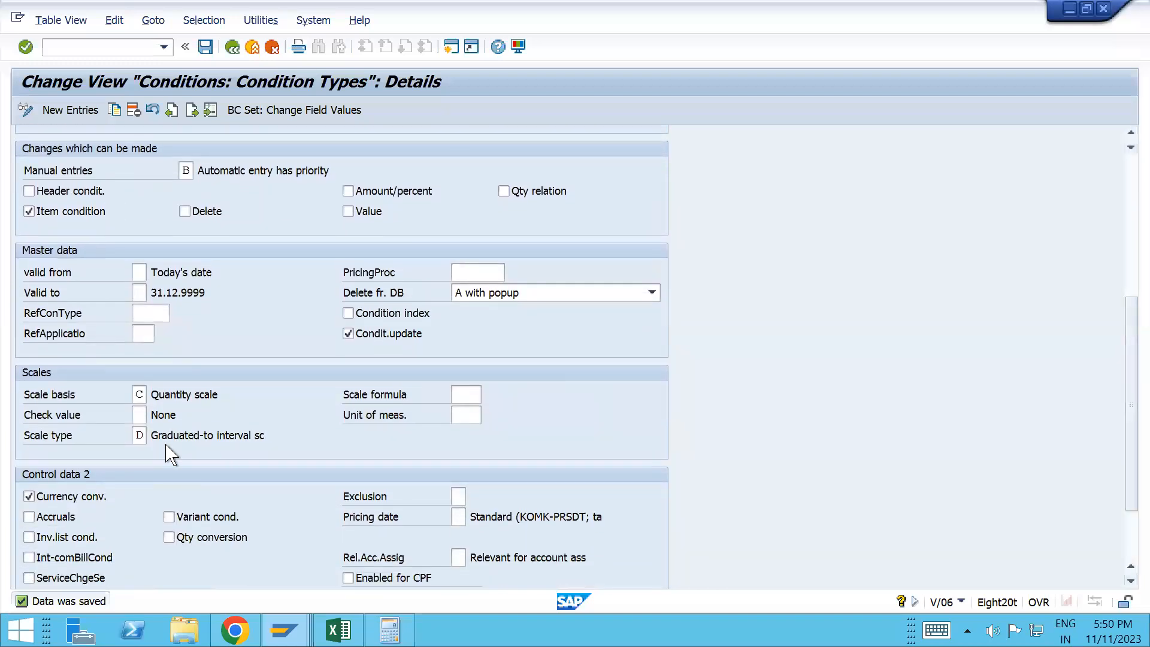
pyautogui.click(1131, 208)
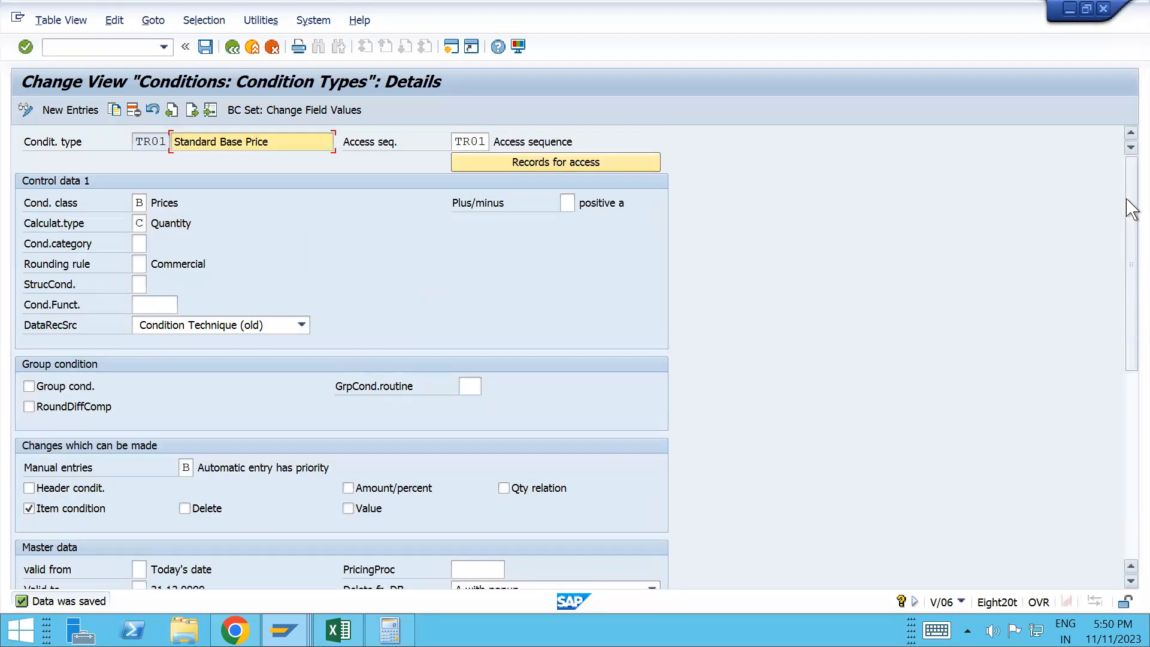
pyautogui.moveTo(1126, 200); pyautogui.dragTo(1102, 90)
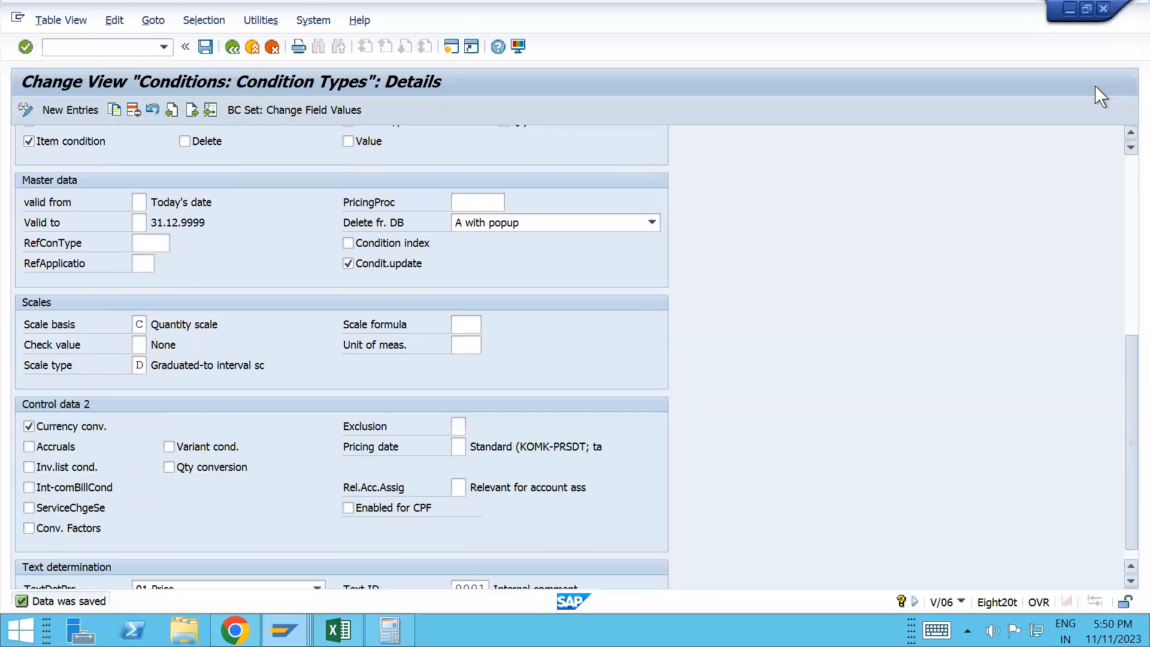
# - Find condition type MWST in the condition types overview, open its details and mark it as a group condition
pyautogui.click(232, 47)
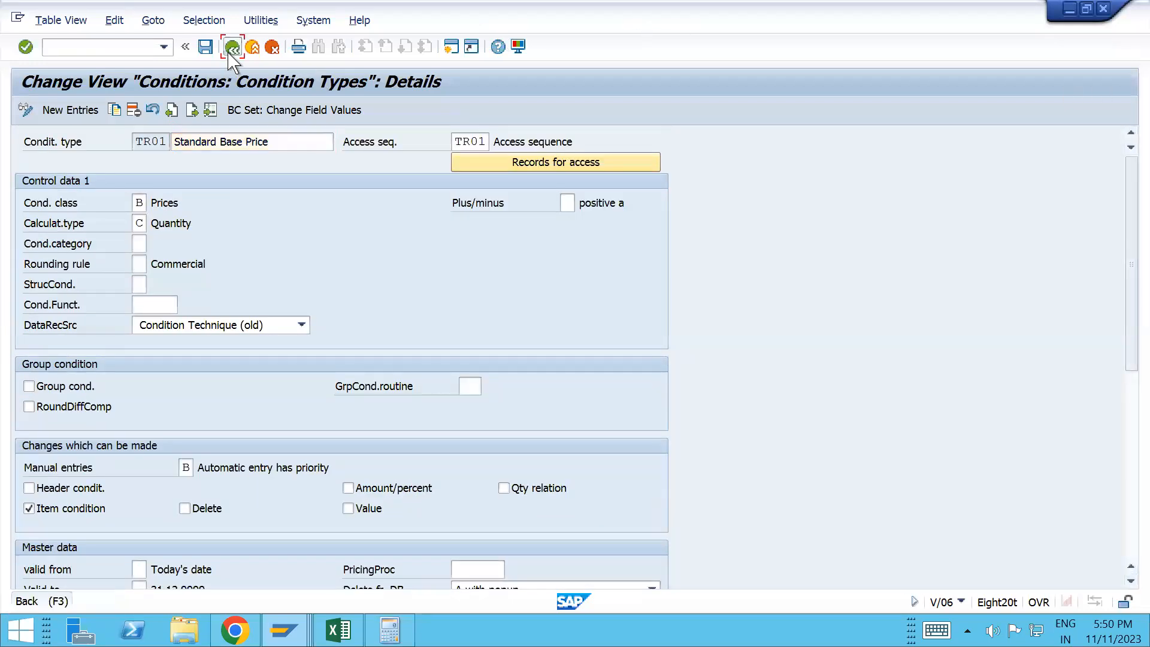
pyautogui.click(23, 167)
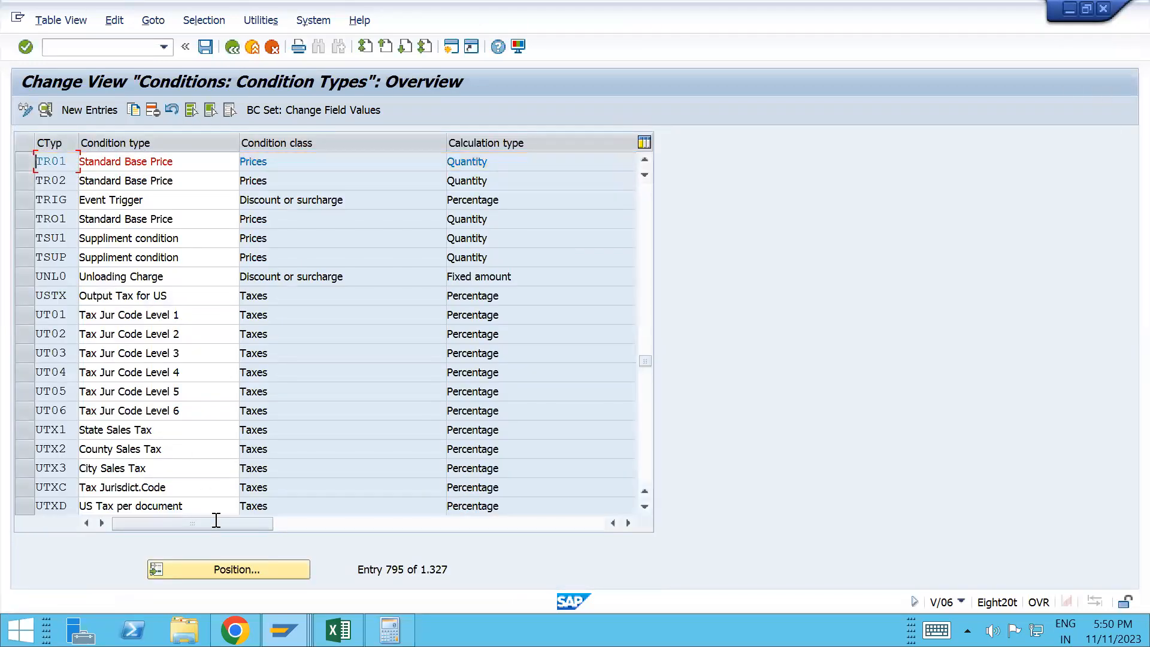
pyautogui.click(223, 567)
pyautogui.write('mwst')
pyautogui.press('Return')
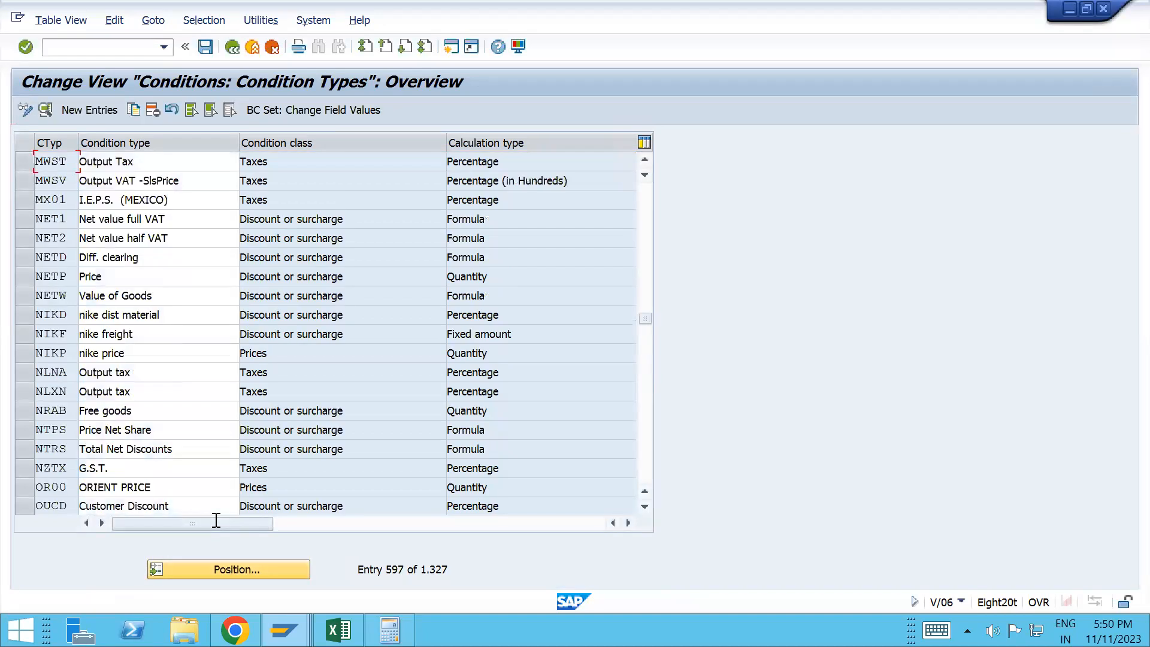
pyautogui.click(24, 161)
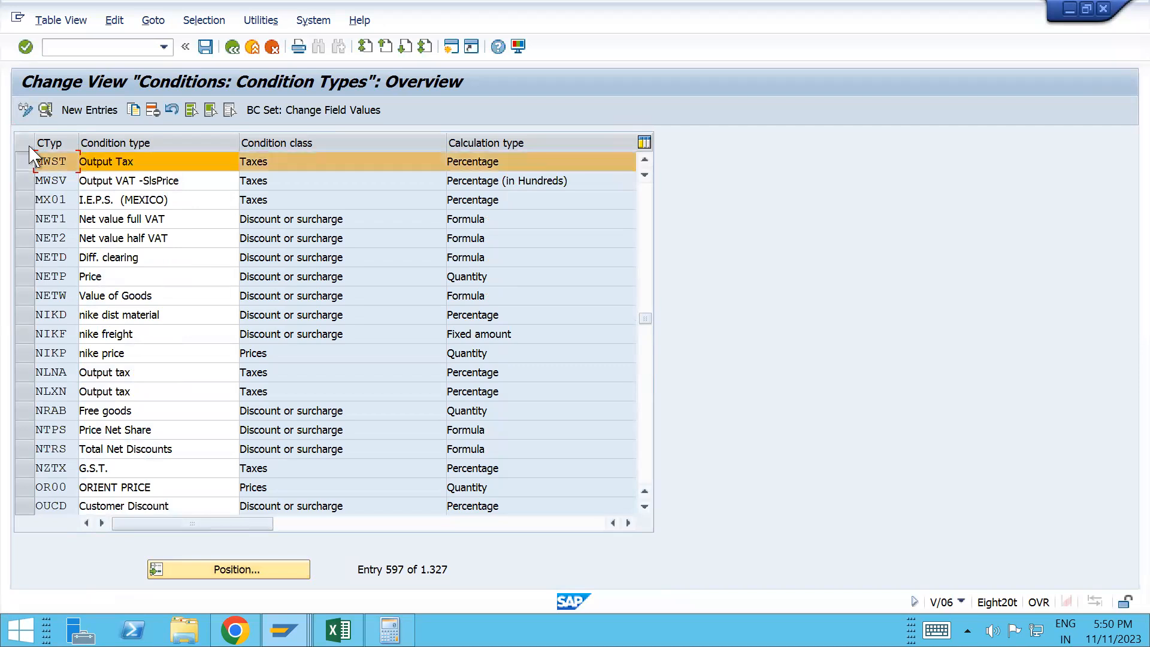
pyautogui.click(45, 110)
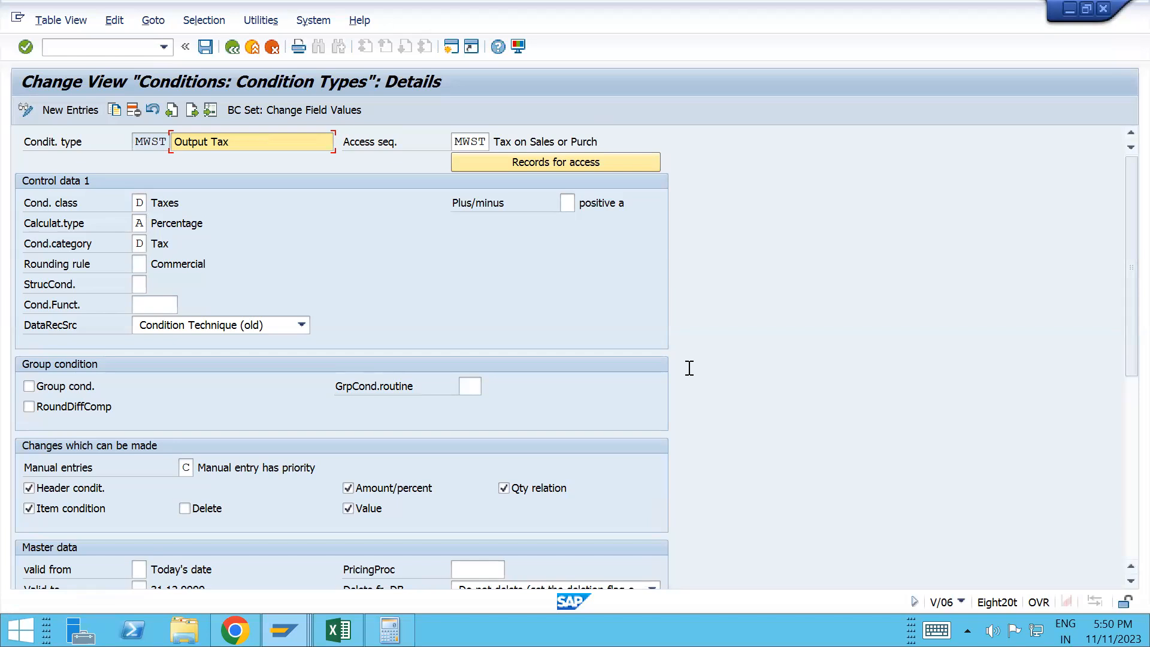
pyautogui.click(28, 386)
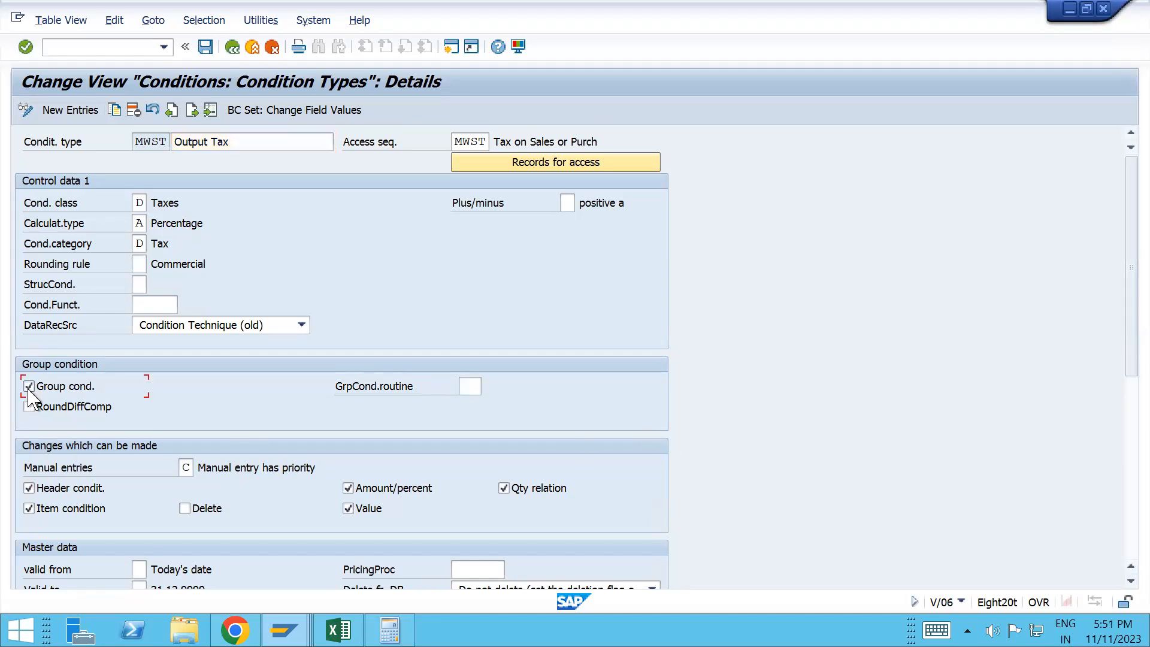
# - Look through the pricing procedures available for condition type MWST's master data and close the list without choosing one
pyautogui.moveTo(1130, 208); pyautogui.dragTo(1125, 279)
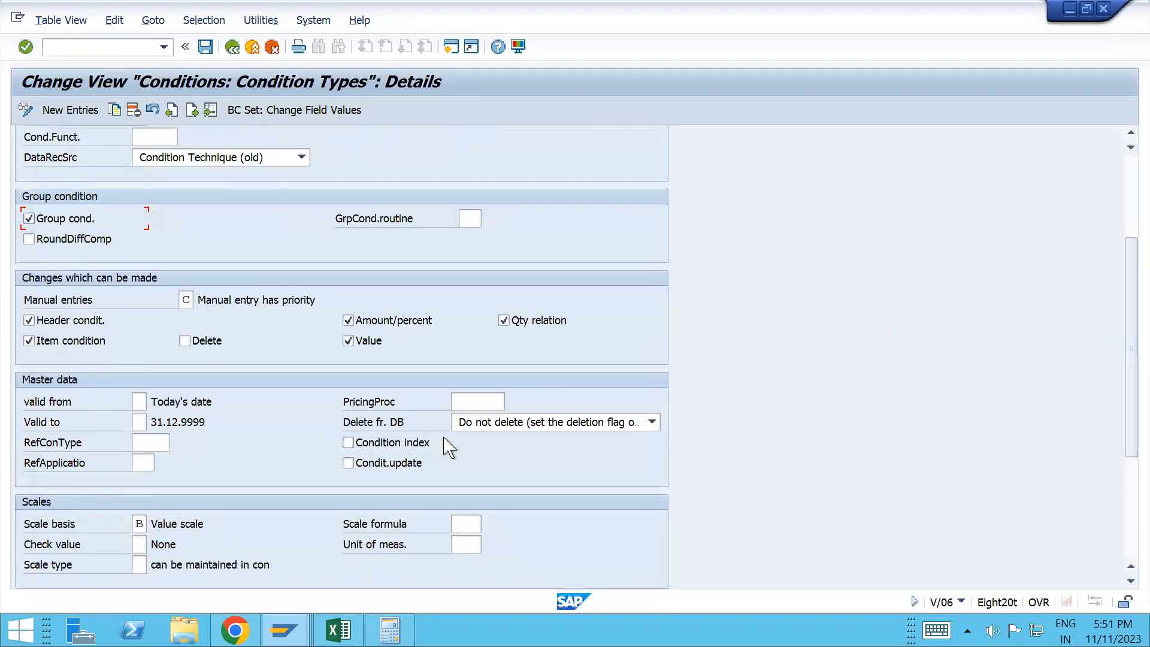
pyautogui.click(469, 400)
pyautogui.click(511, 402)
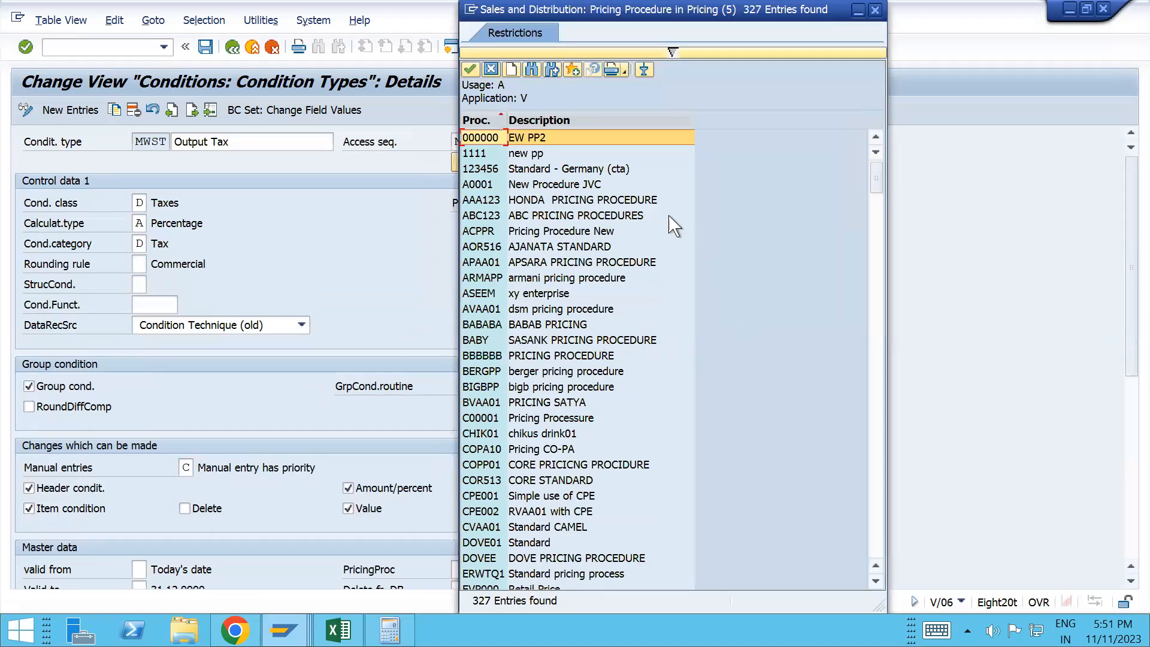
pyautogui.click(875, 10)
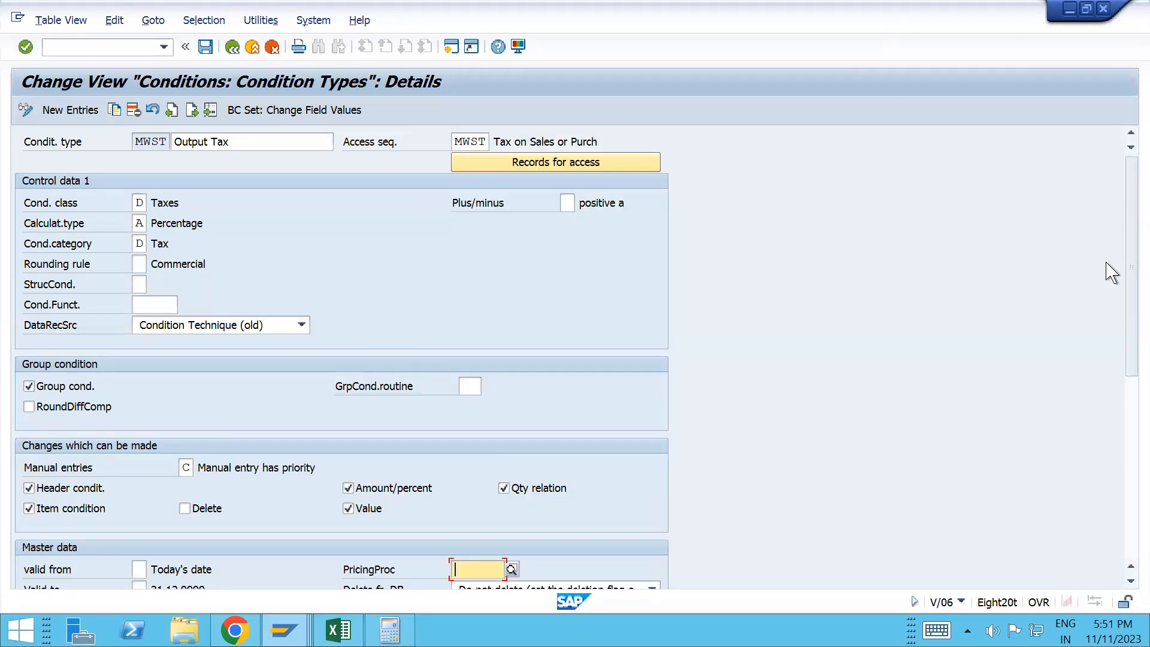
# - Examine the available scale basis options for MWST, keeping B (Value scale)
pyautogui.moveTo(1132, 270); pyautogui.dragTo(1132, 346)
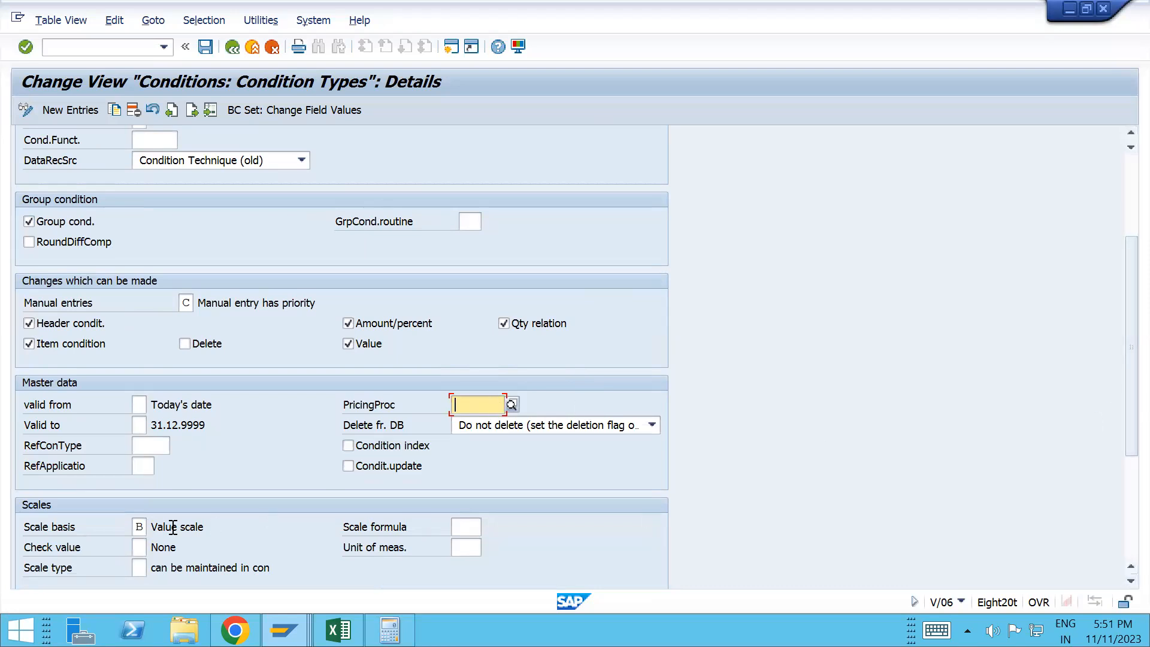
pyautogui.click(145, 527)
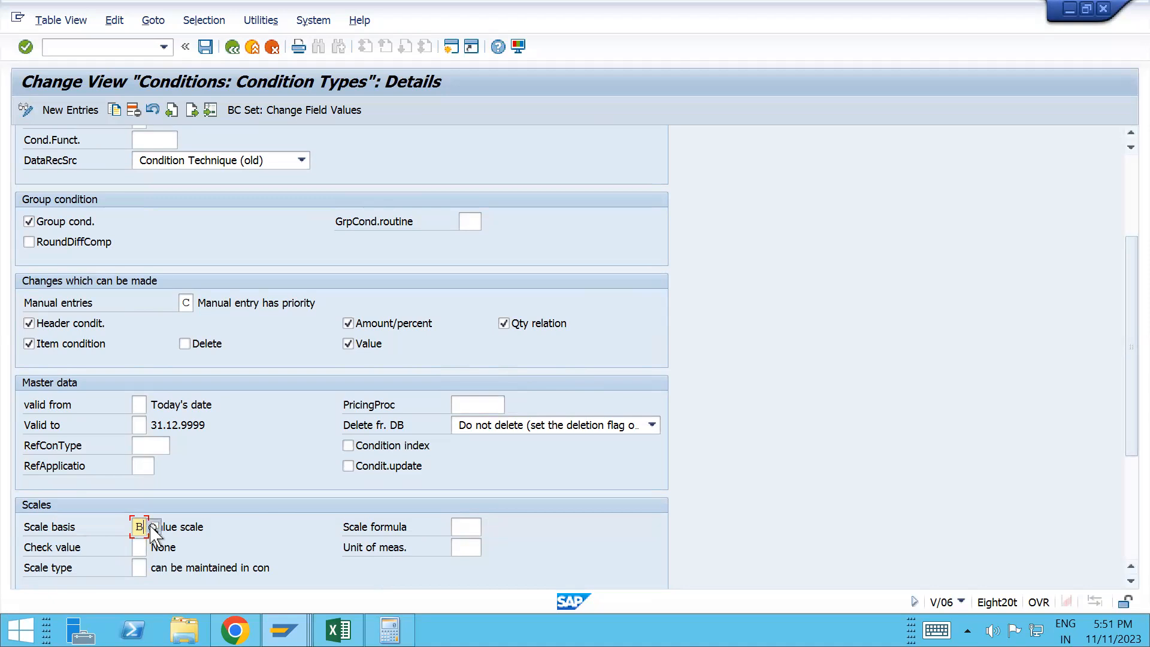
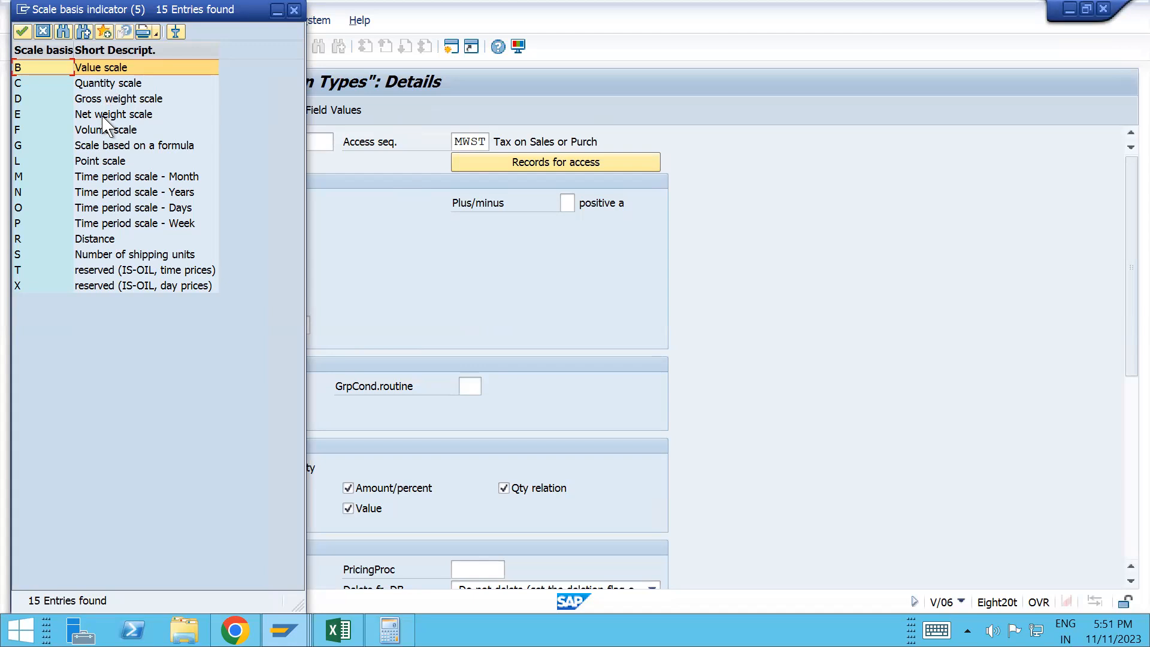
pyautogui.click(102, 72)
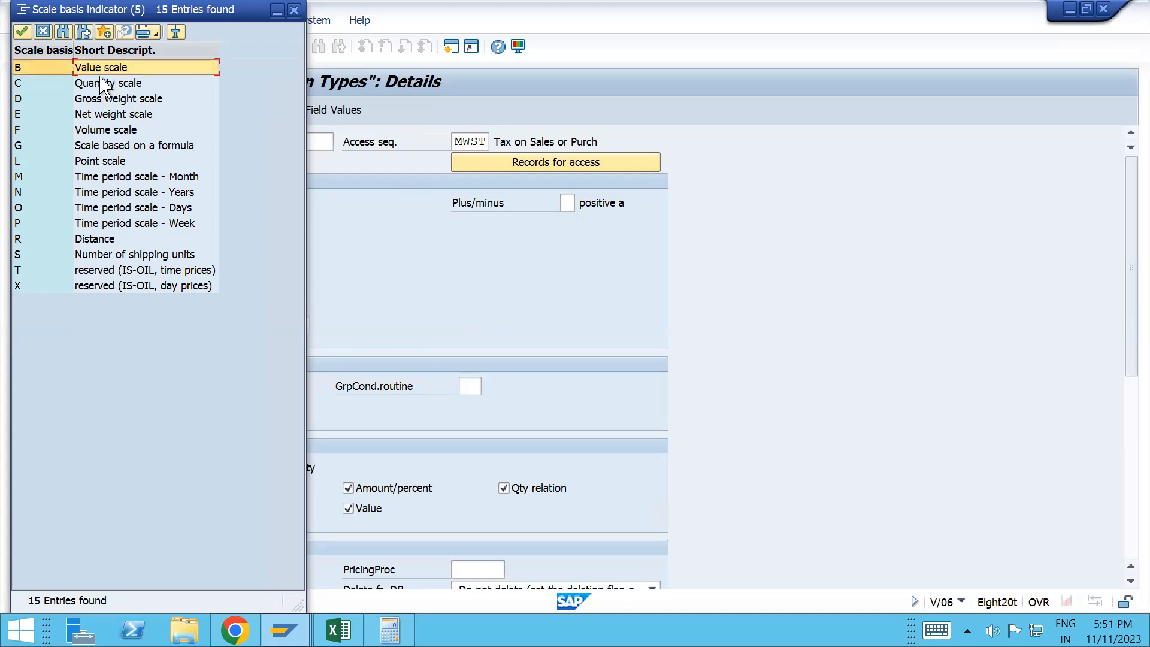
pyautogui.doubleClick(97, 71)
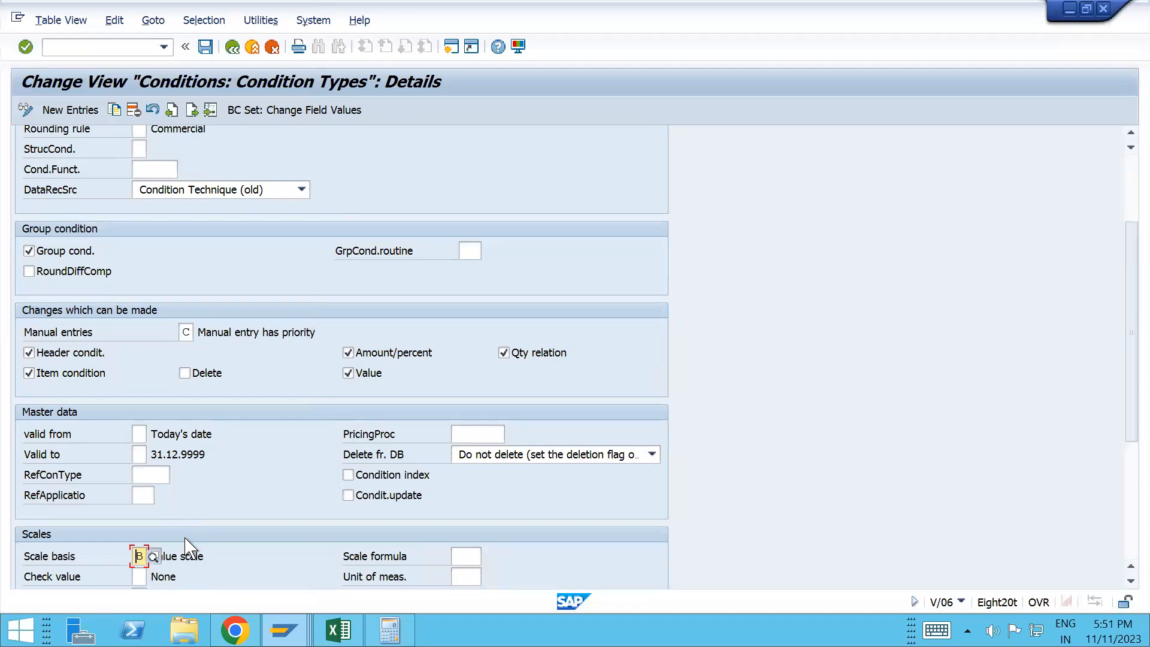
pyautogui.click(152, 556)
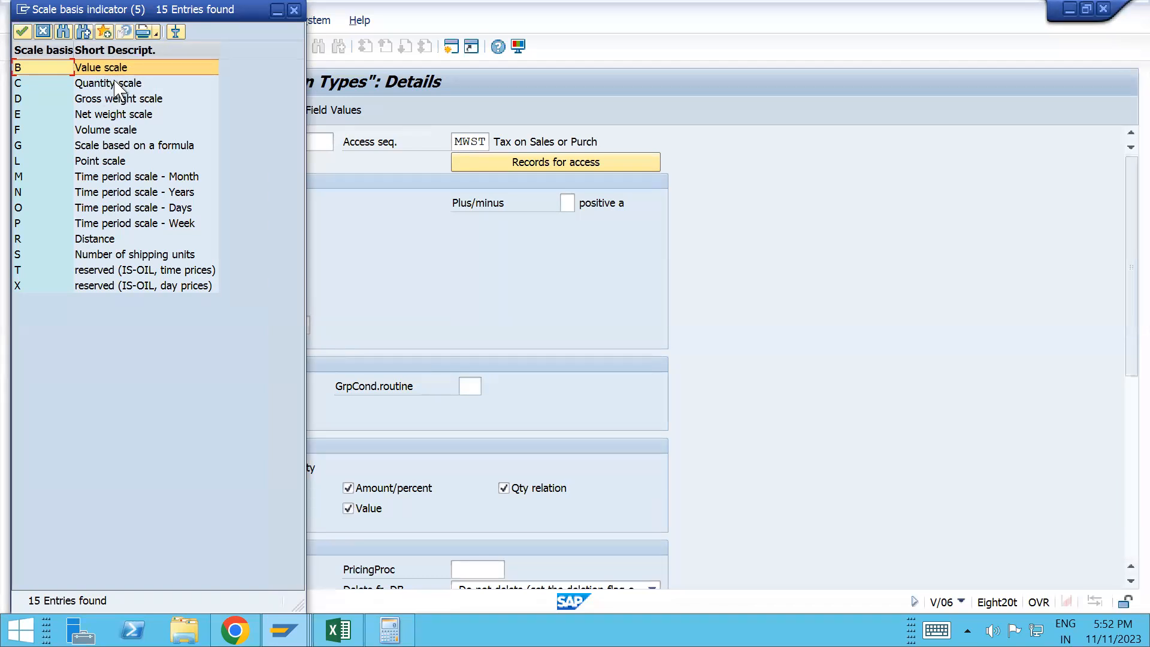
pyautogui.click(297, 10)
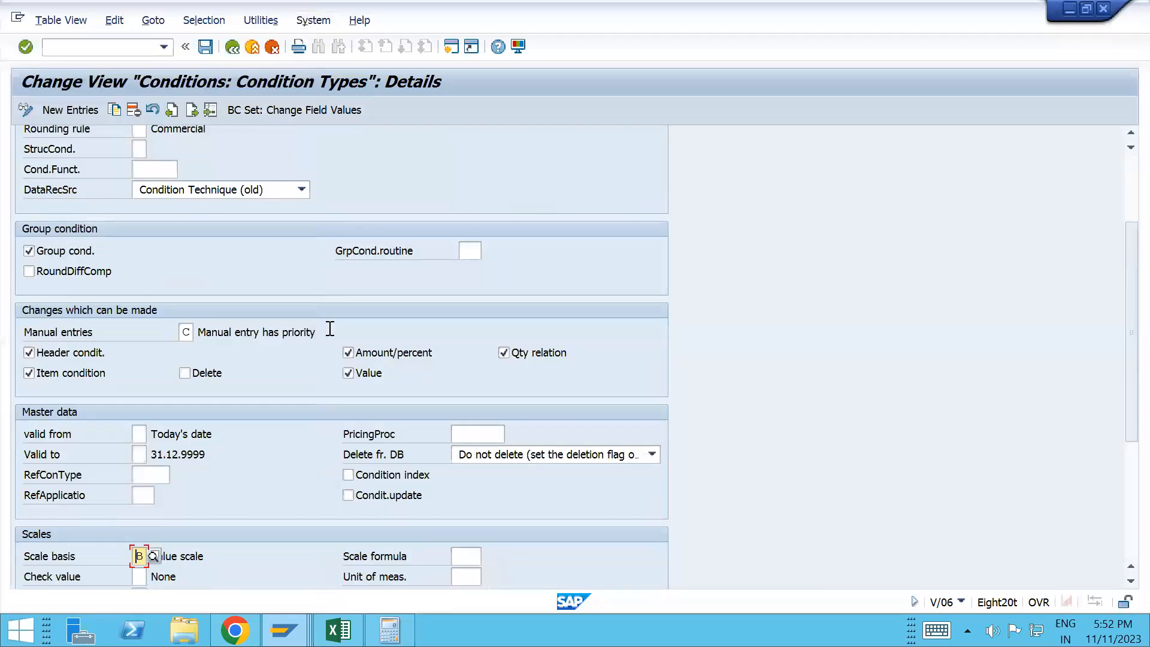
# - Review MWST's control, group condition and scale settings from the header through the Scales section
pyautogui.click(1131, 211)
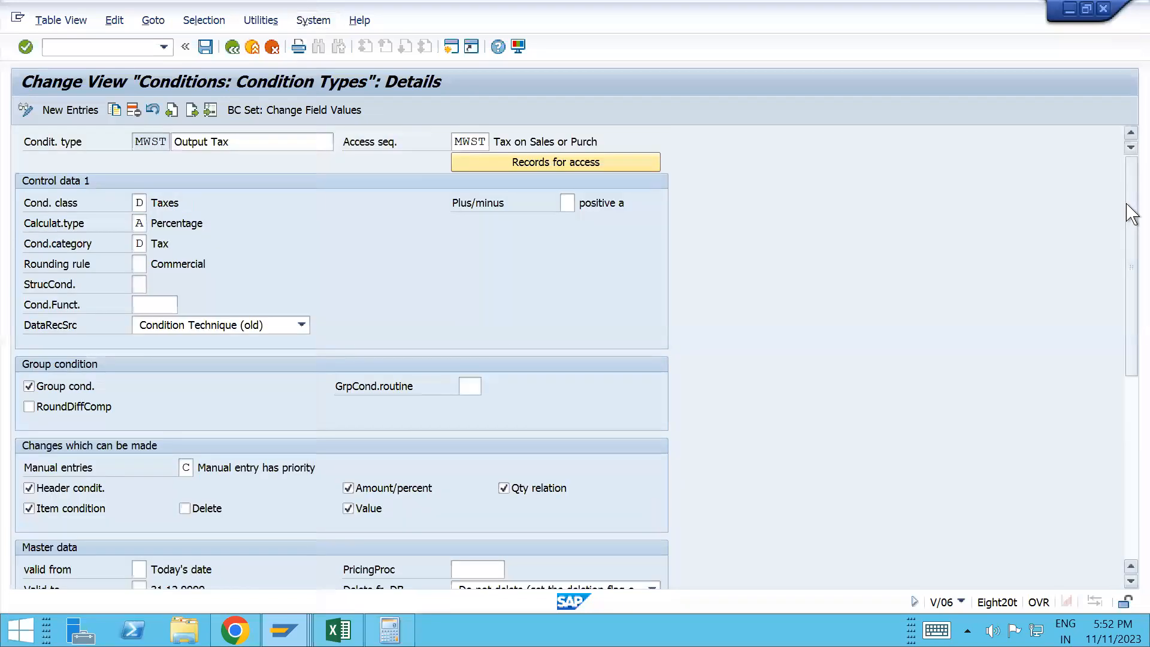
pyautogui.moveTo(1126, 203); pyautogui.dragTo(1128, 302)
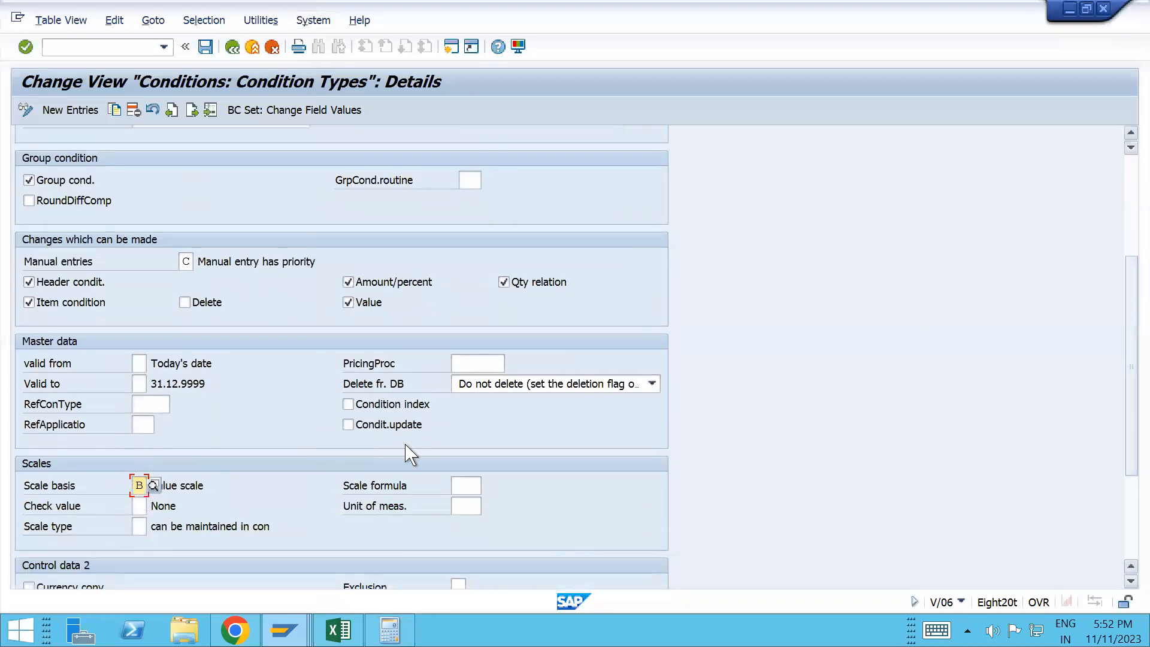
pyautogui.click(189, 488)
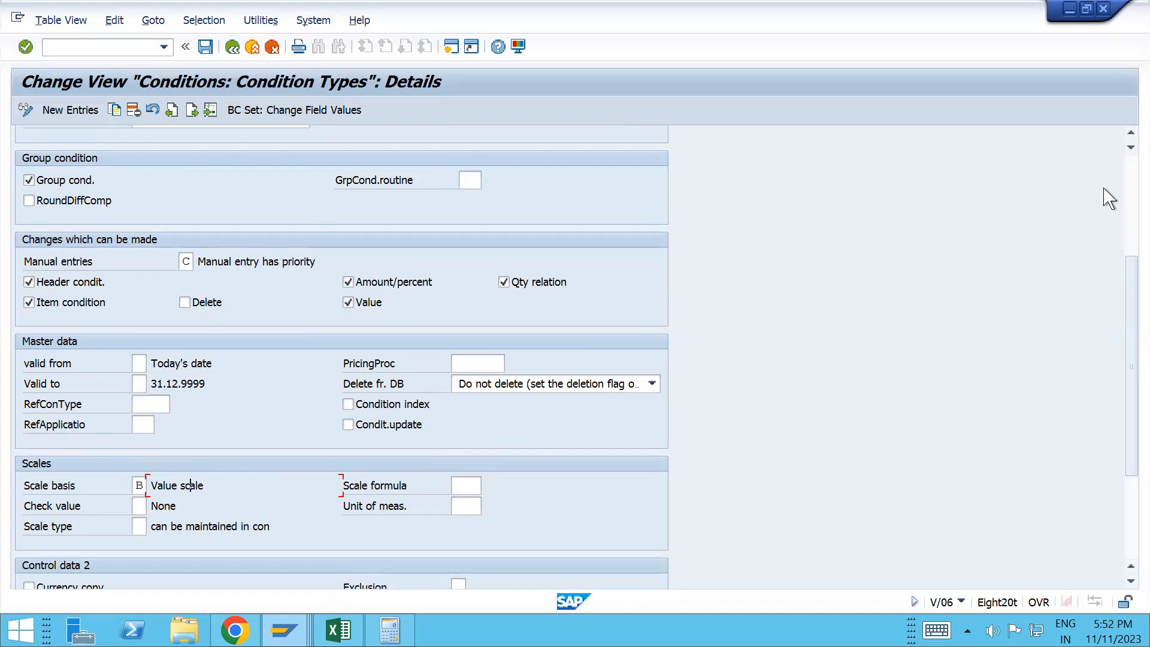
pyautogui.click(1131, 189)
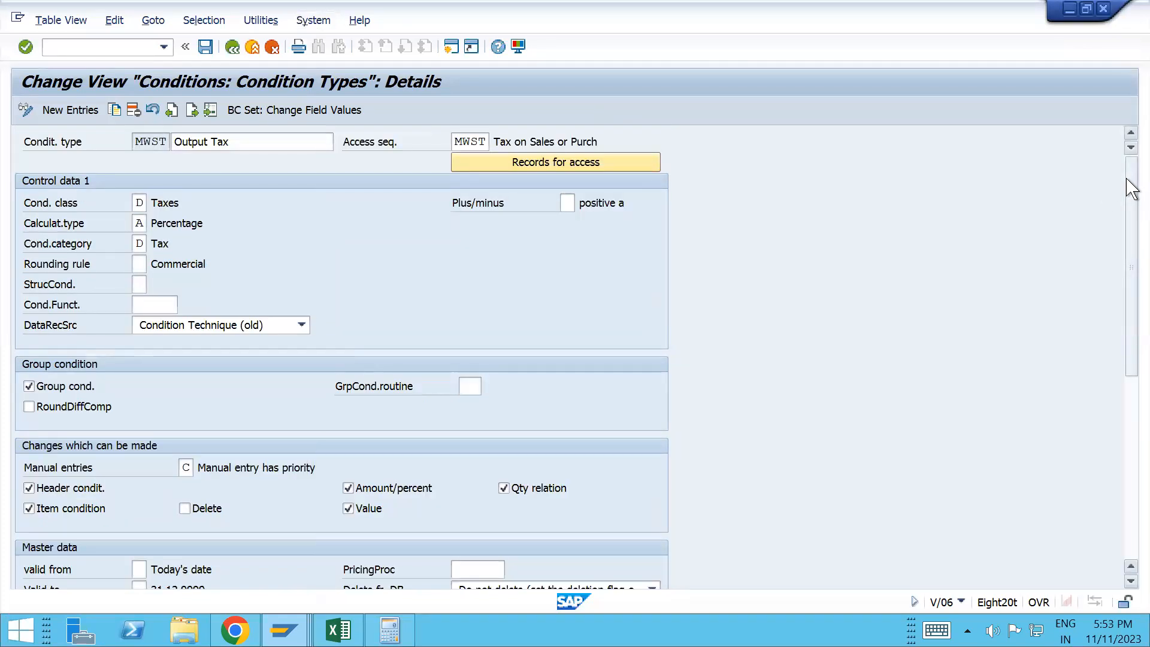
pyautogui.scroll(-3, 1131, 189)
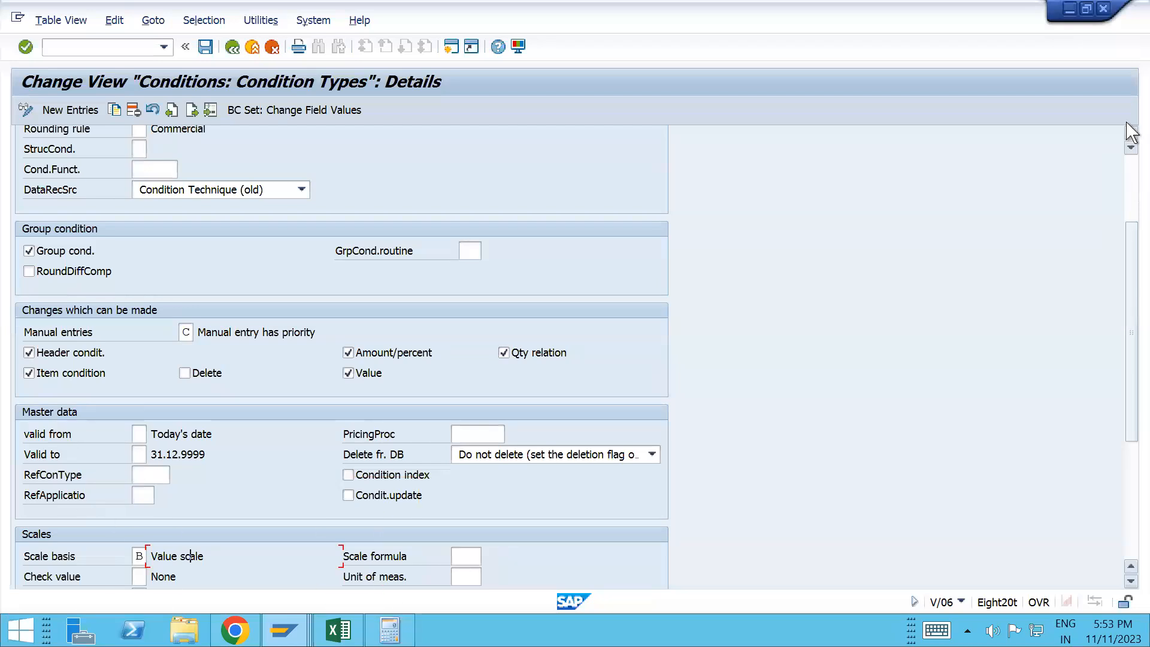
pyautogui.click(1130, 180)
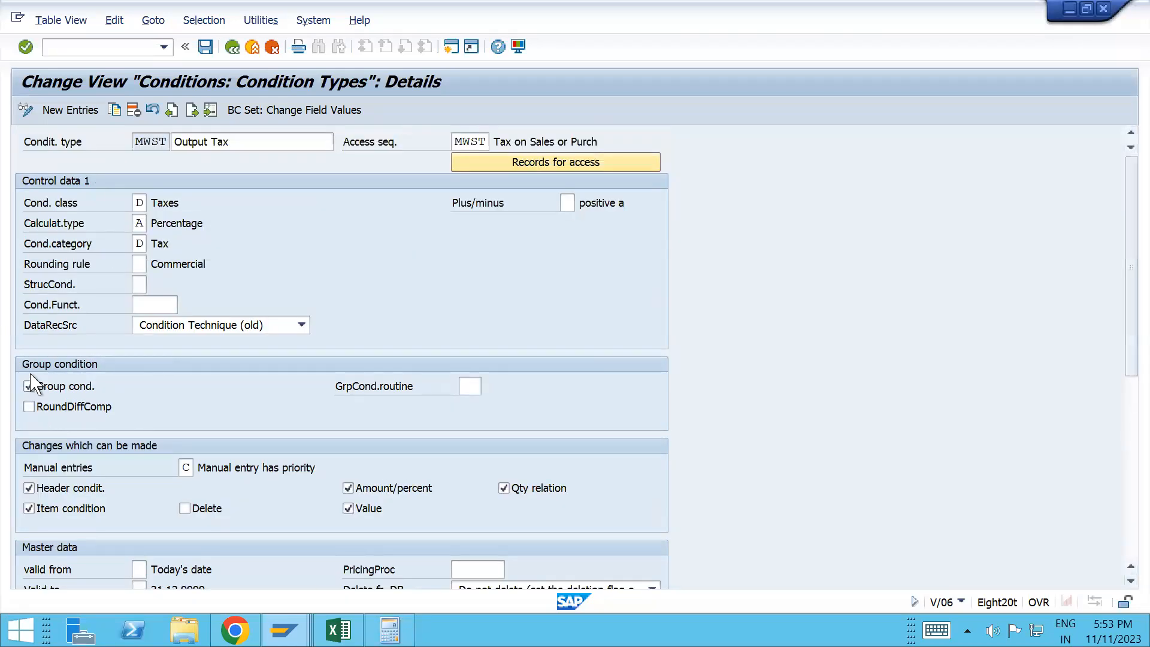
# - Save the MWST condition type, glance at the sales order's item conditions and return to the MWST details
pyautogui.hotkey('ctrl', 's')
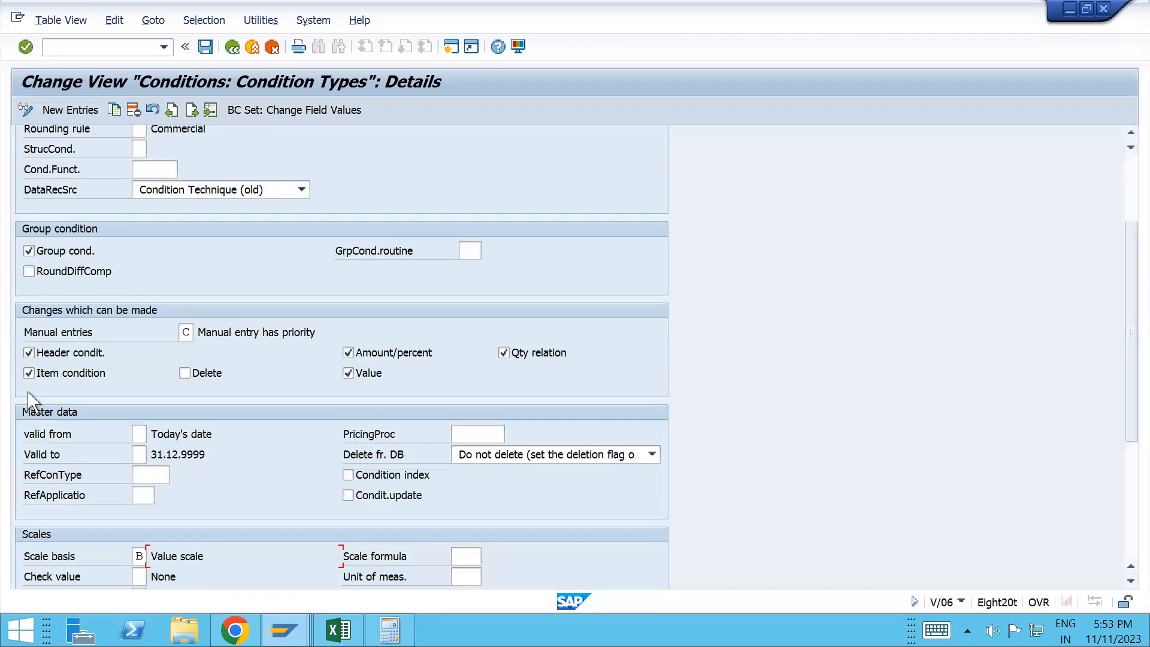
pyautogui.hotkey('alt', 'Tab')
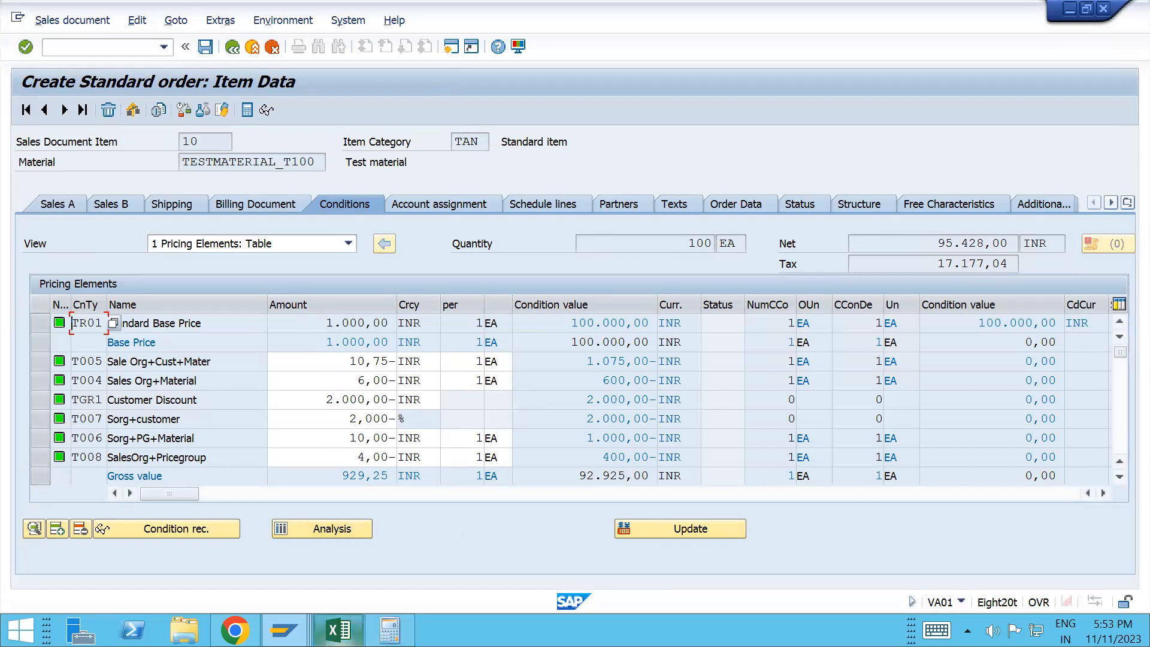
pyautogui.moveTo(282, 630)
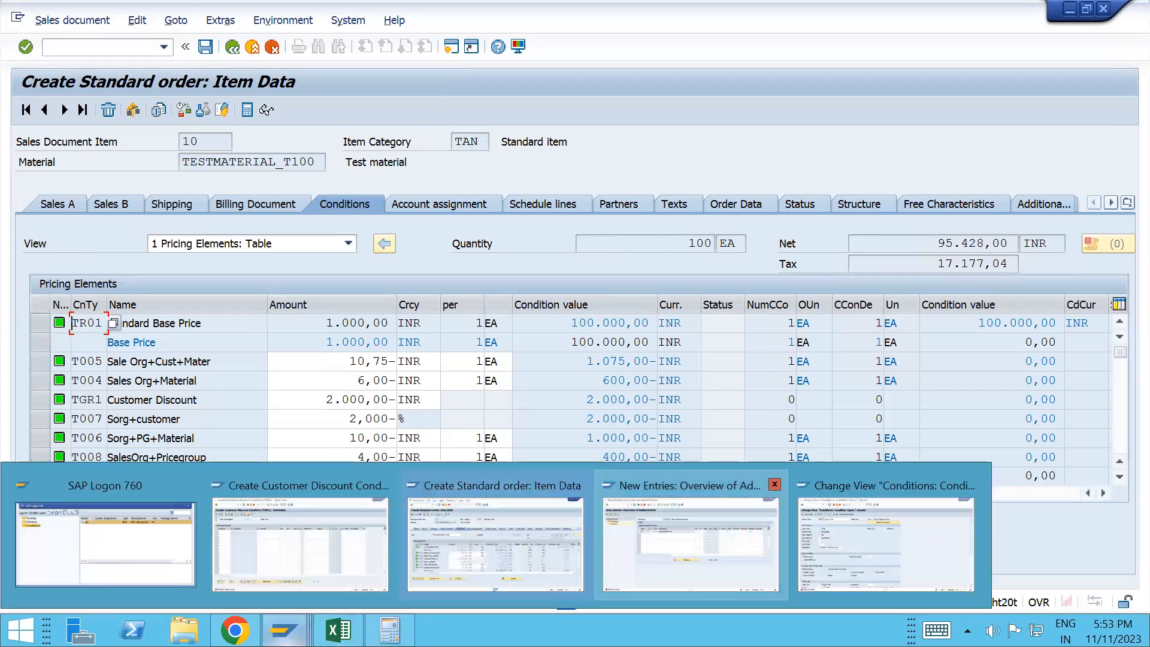
pyautogui.click(885, 542)
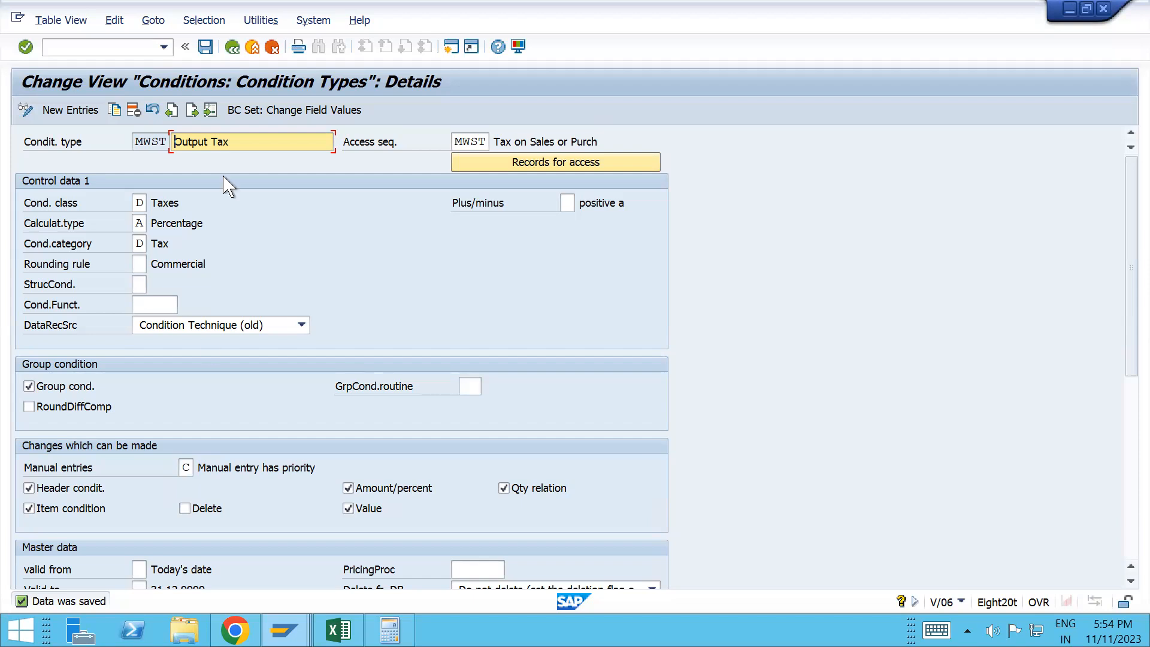
pyautogui.click(231, 47)
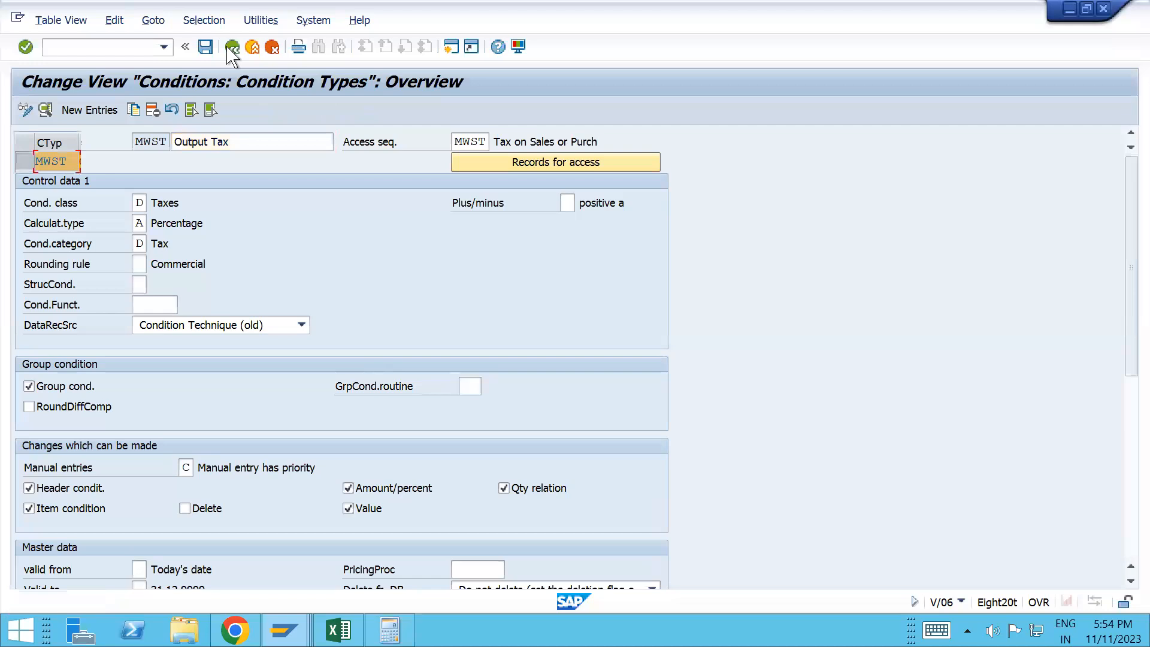
pyautogui.click(285, 569)
pyautogui.write('t')
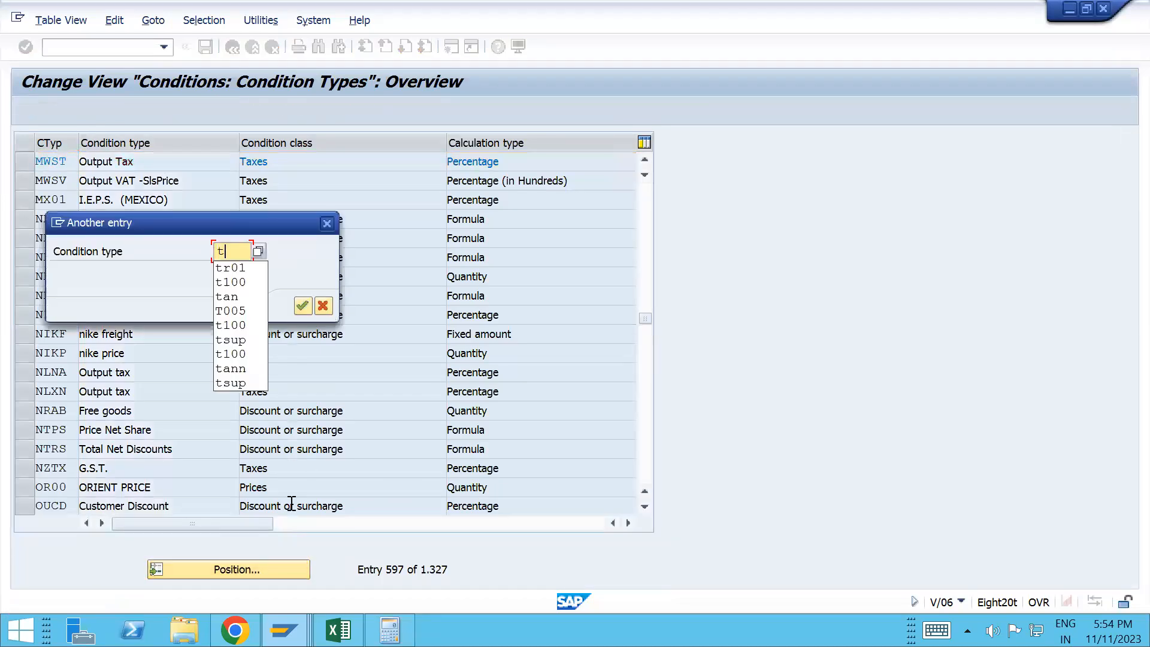
pyautogui.write('r01')
pyautogui.press('Return')
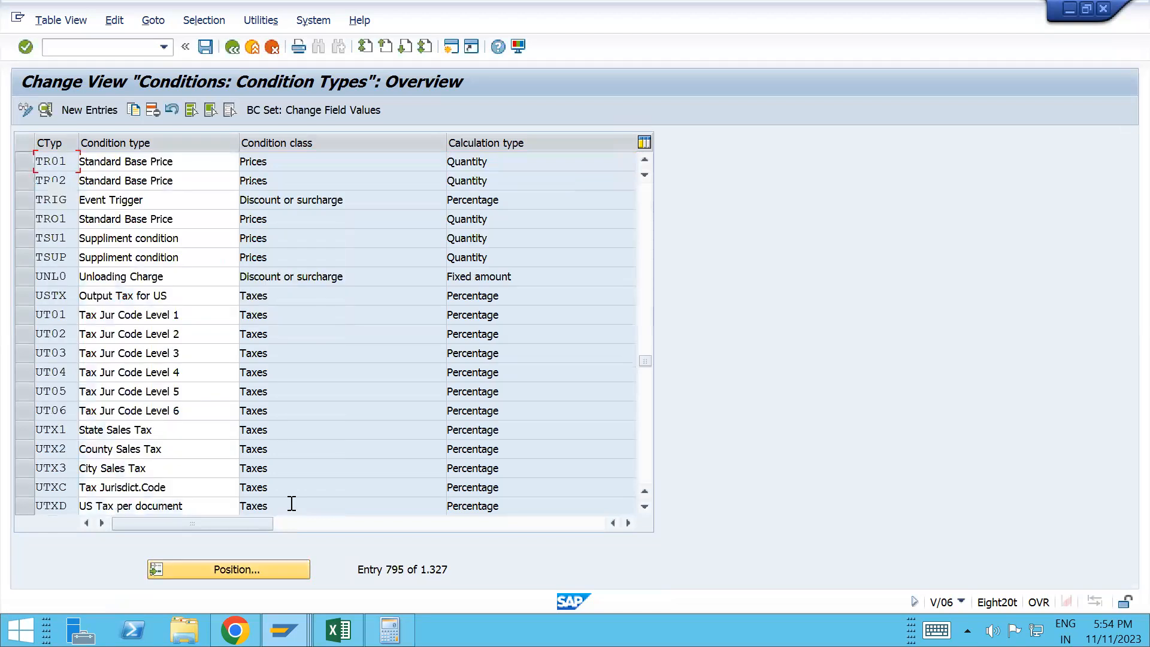
pyautogui.click(25, 162)
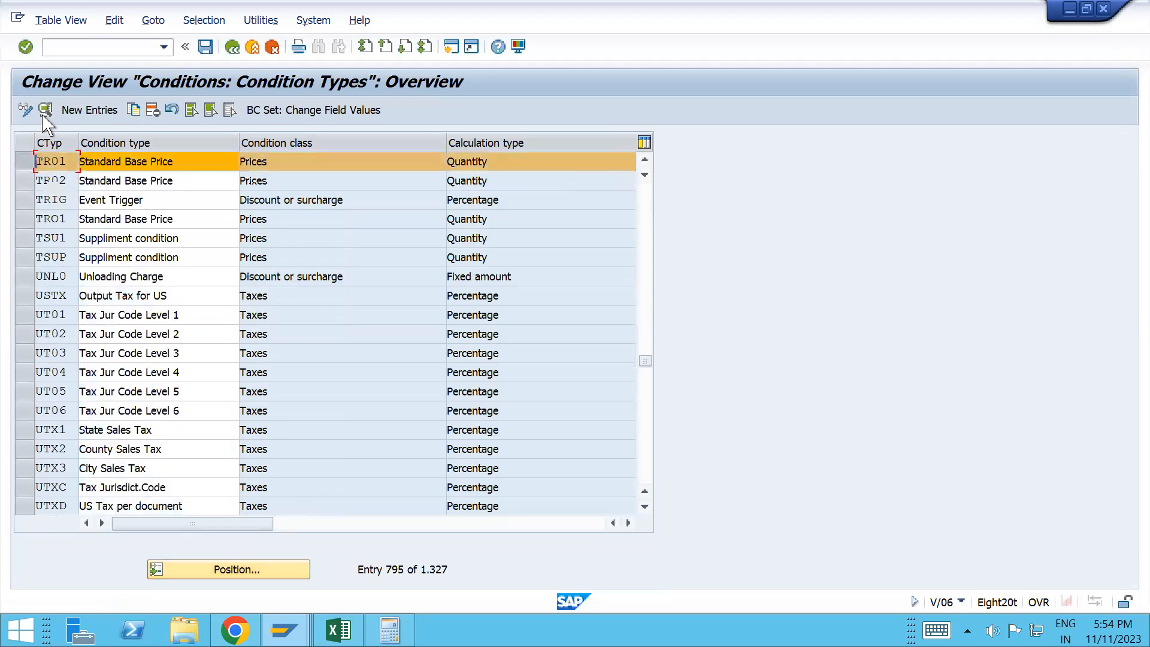
# - Restart transaction V/06, find condition type TR01 in the overview and open its details
pyautogui.click(79, 47)
pyautogui.write('/nv/06')
pyautogui.press('Return')
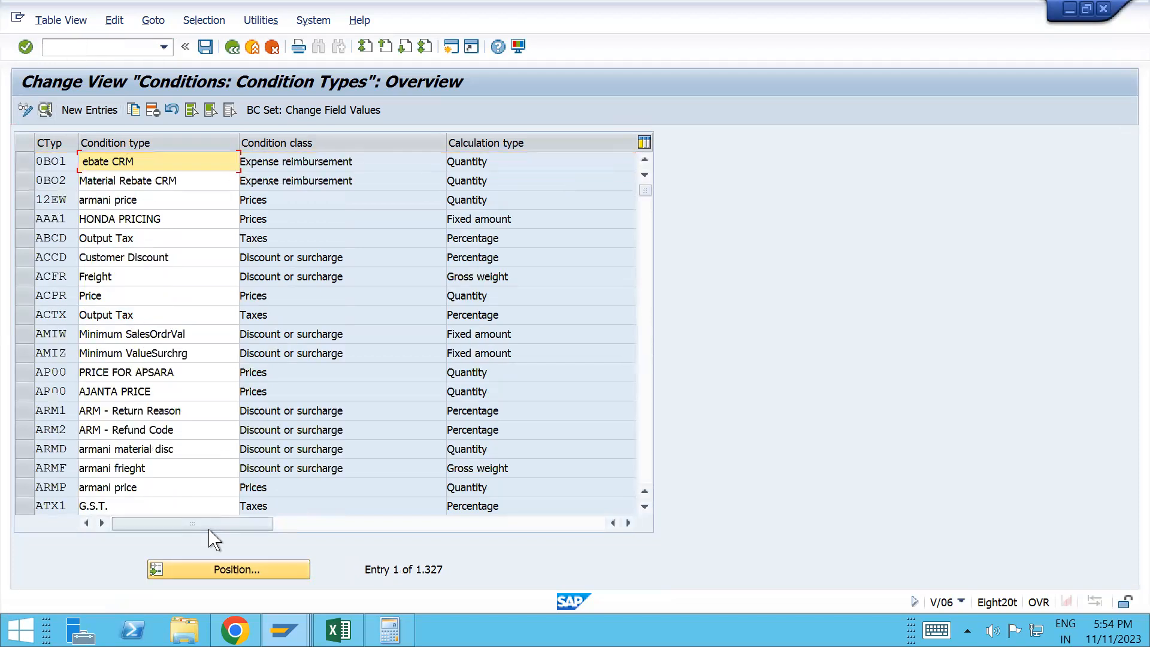
pyautogui.click(216, 566)
pyautogui.write('tr01')
pyautogui.press('Return')
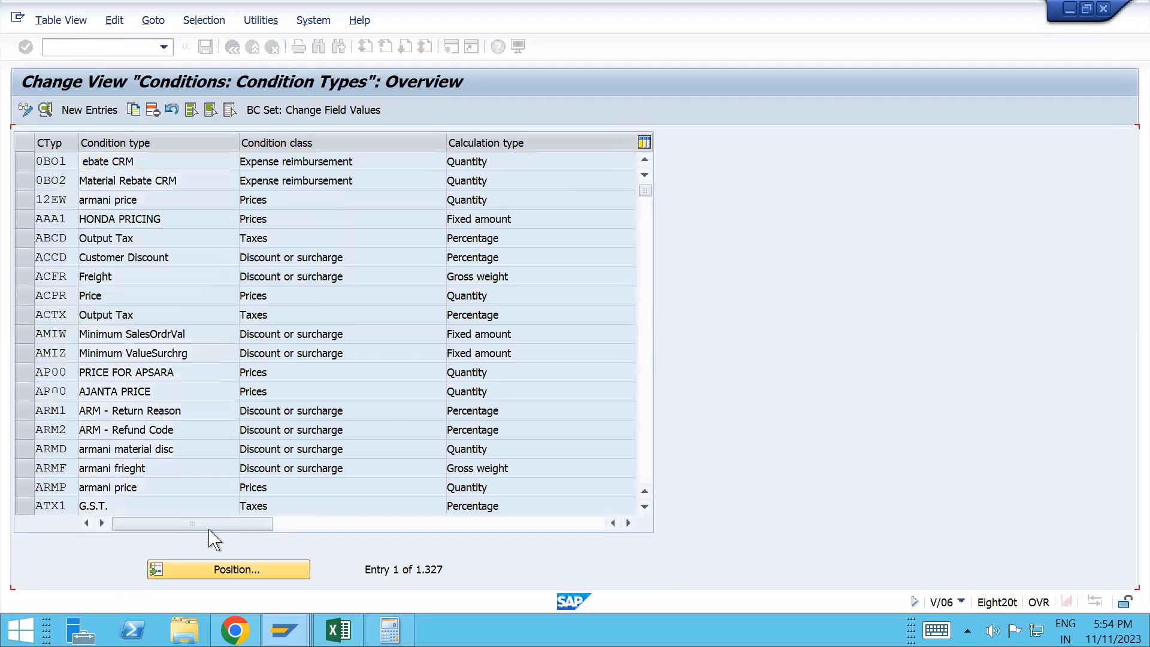
pyautogui.click(25, 162)
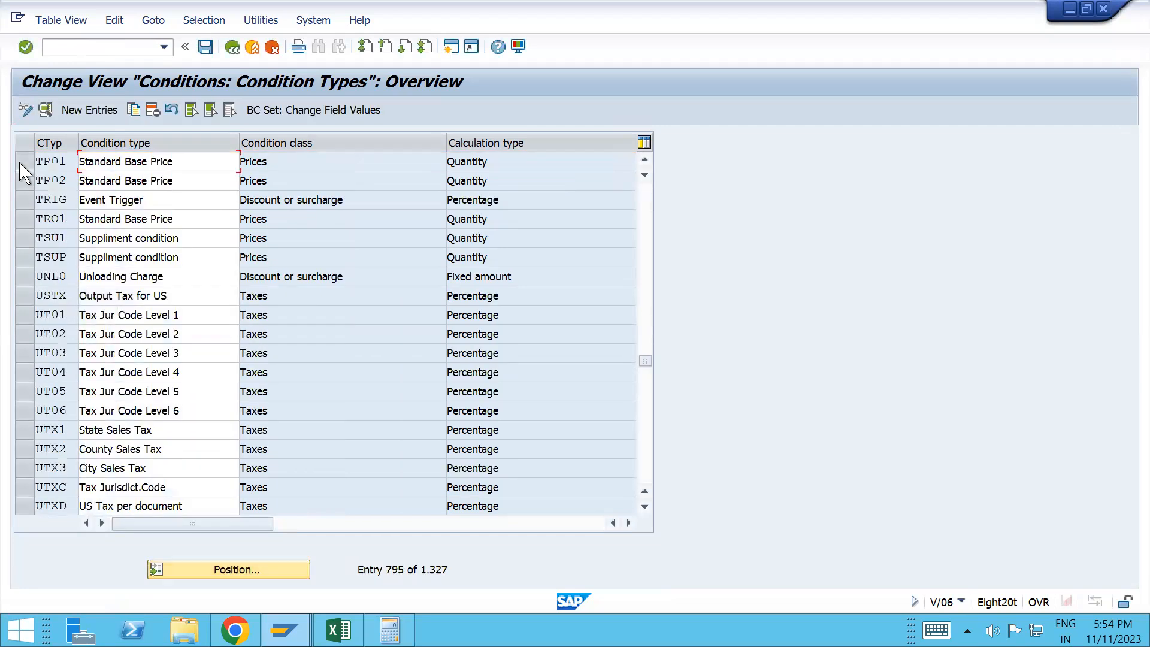
pyautogui.click(45, 110)
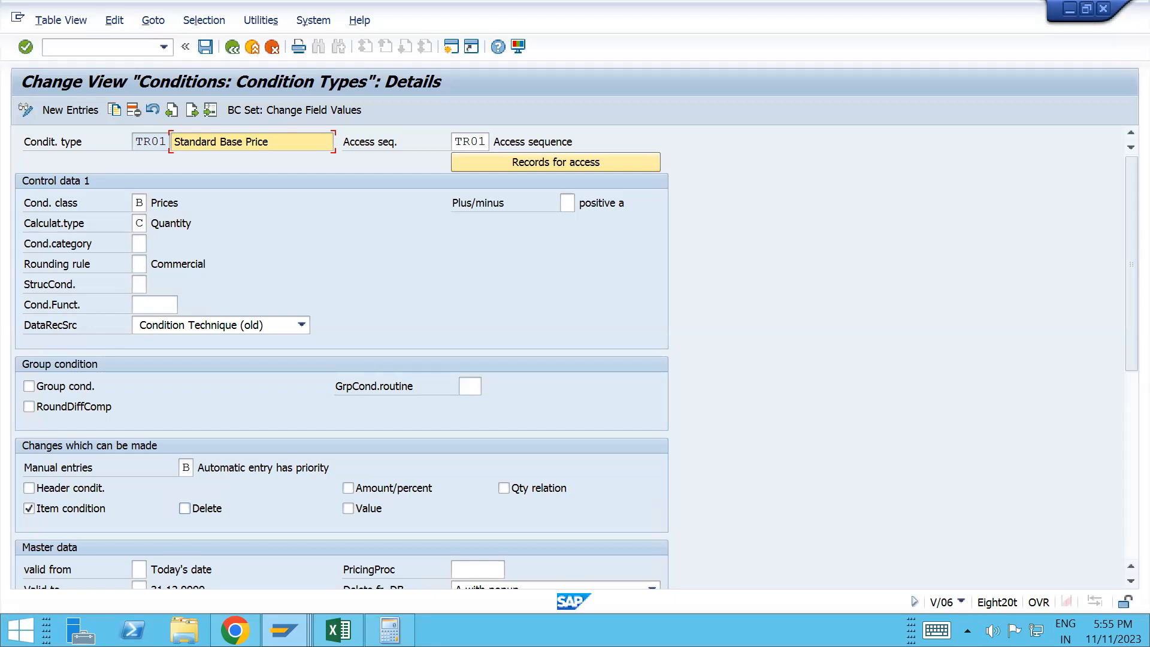
# - Set TR01's manual entries to C (Manual entry has priority) and save the condition type
pyautogui.click(190, 465)
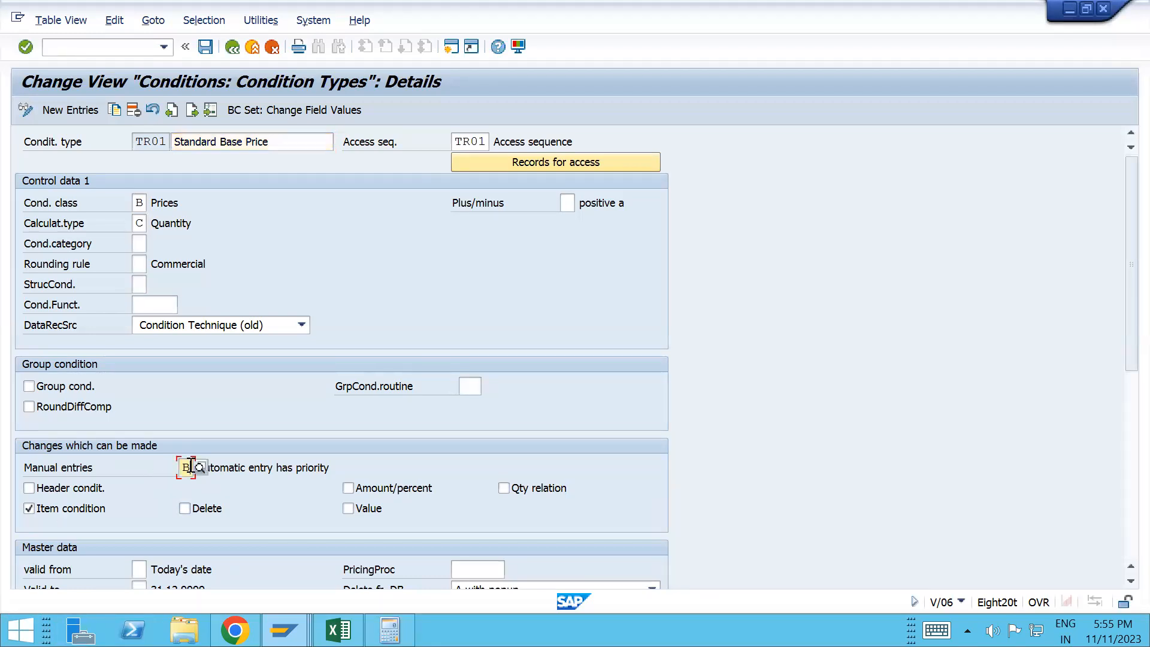
pyautogui.press('BackSpace')
pyautogui.write('C')
pyautogui.press('Return')
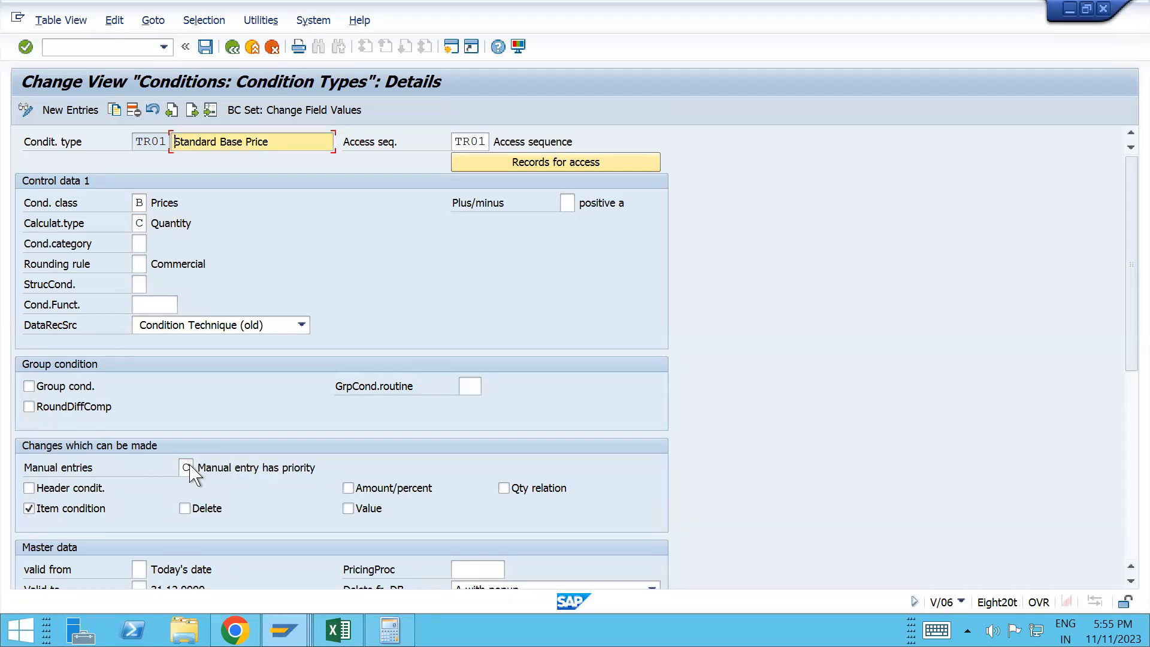
pyautogui.hotkey('ctrl', 's')
pyautogui.click(376, 306)
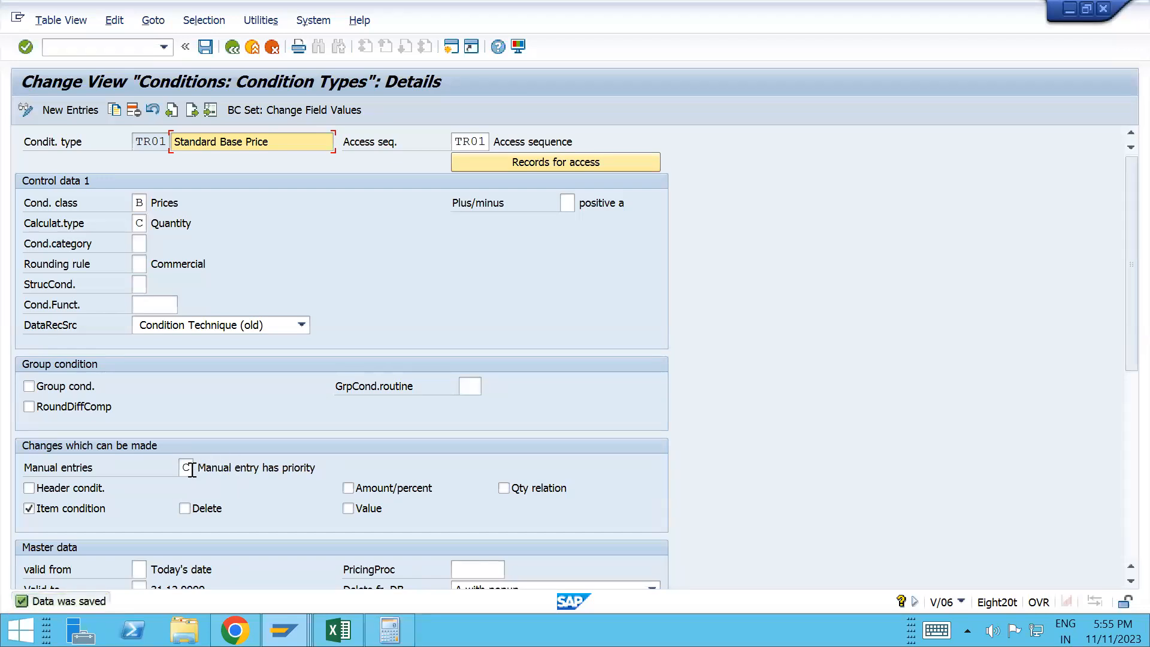
# - Switch to the sales order session and check whether the TR01 base price amount can be edited in the item conditions
pyautogui.hotkey('alt', 'Tab')
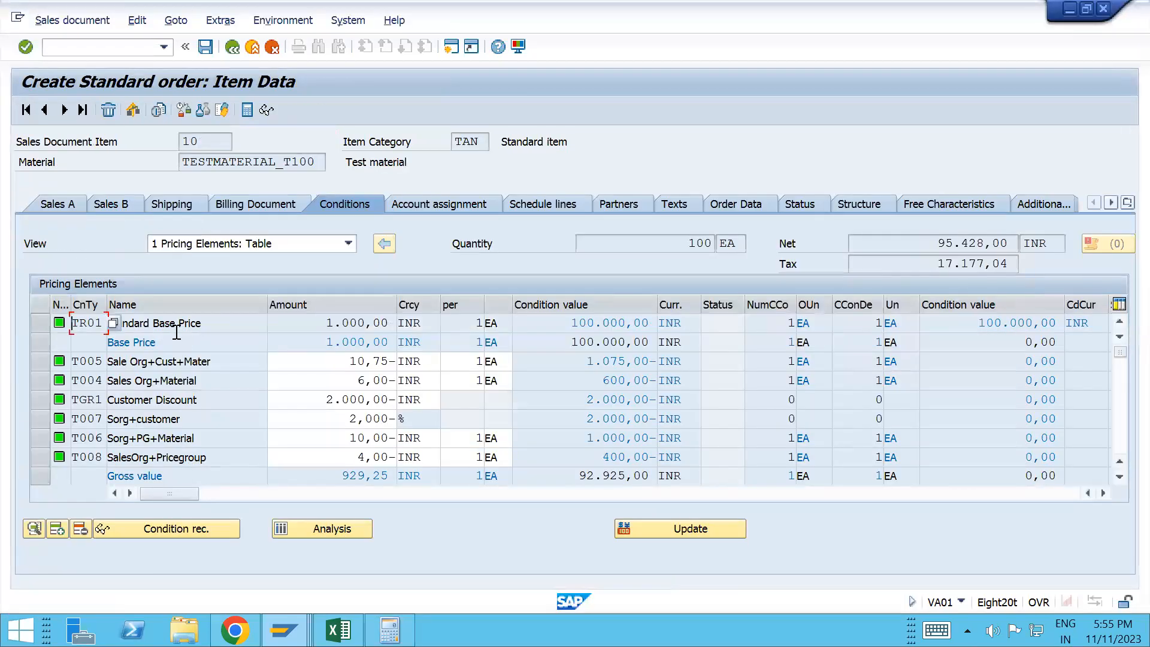
pyautogui.click(40, 323)
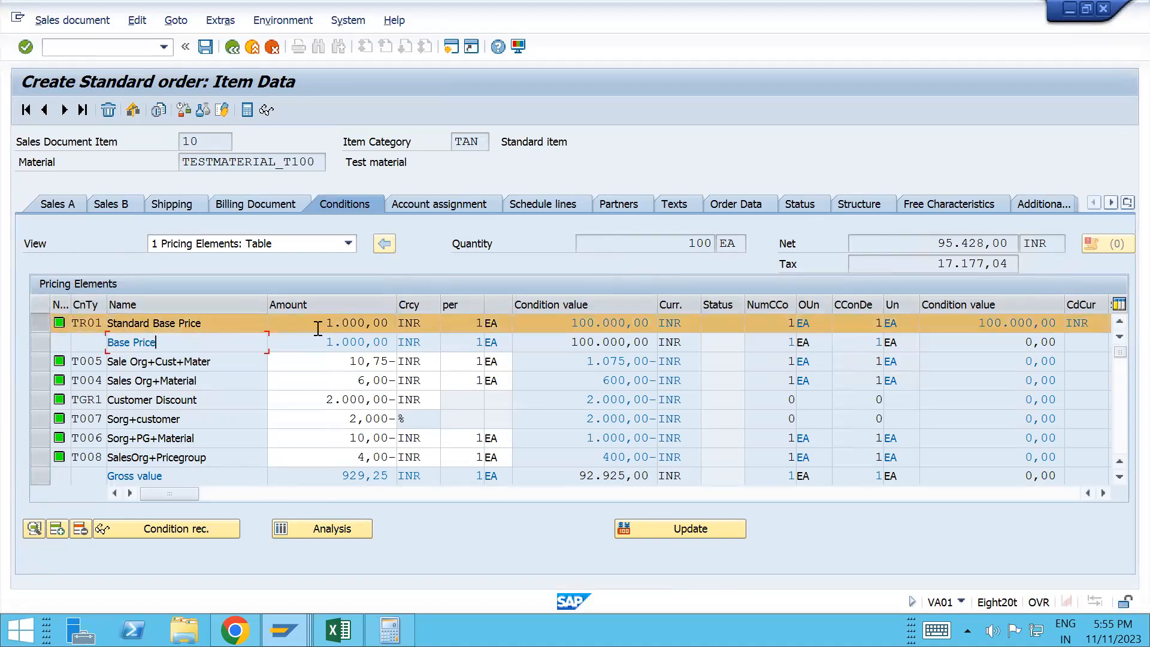
pyautogui.click(350, 327)
# - Restart transaction VA01, begin a new standard order and fill in the sold-to party
pyautogui.write('/nva02')
pyautogui.press('Return')
pyautogui.press('Down')
pyautogui.press('Down')
pyautogui.press('Return')
pyautogui.press('Tab')
pyautogui.press('Return')
pyautogui.press('Down')
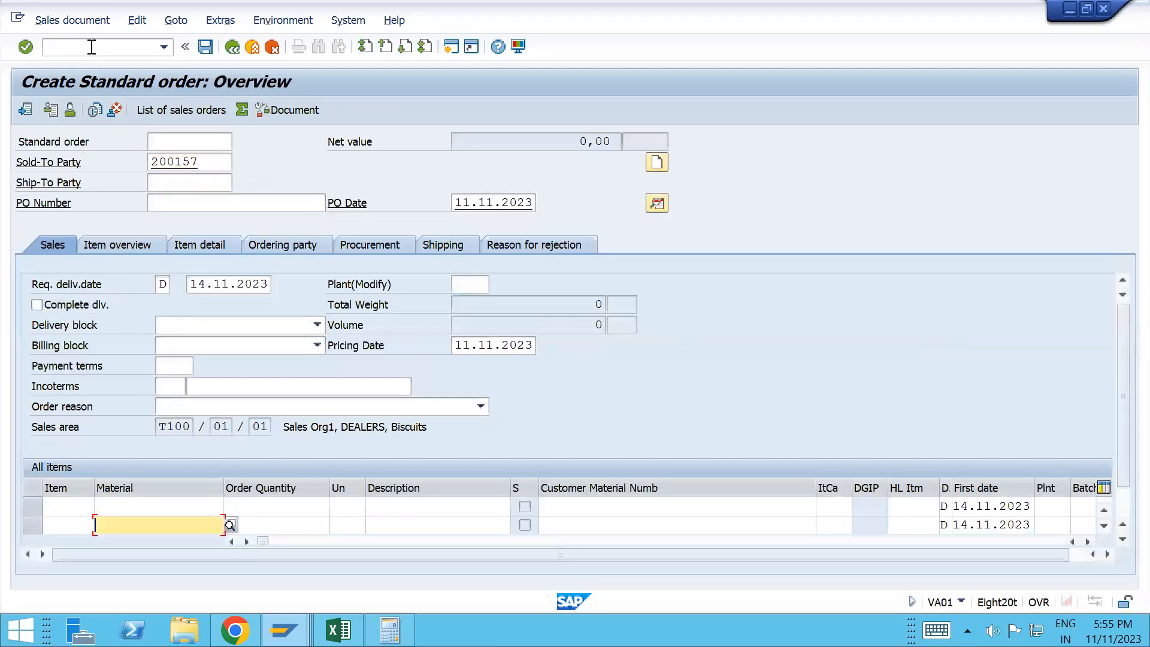
pyautogui.press('Down')
pyautogui.press('Down')
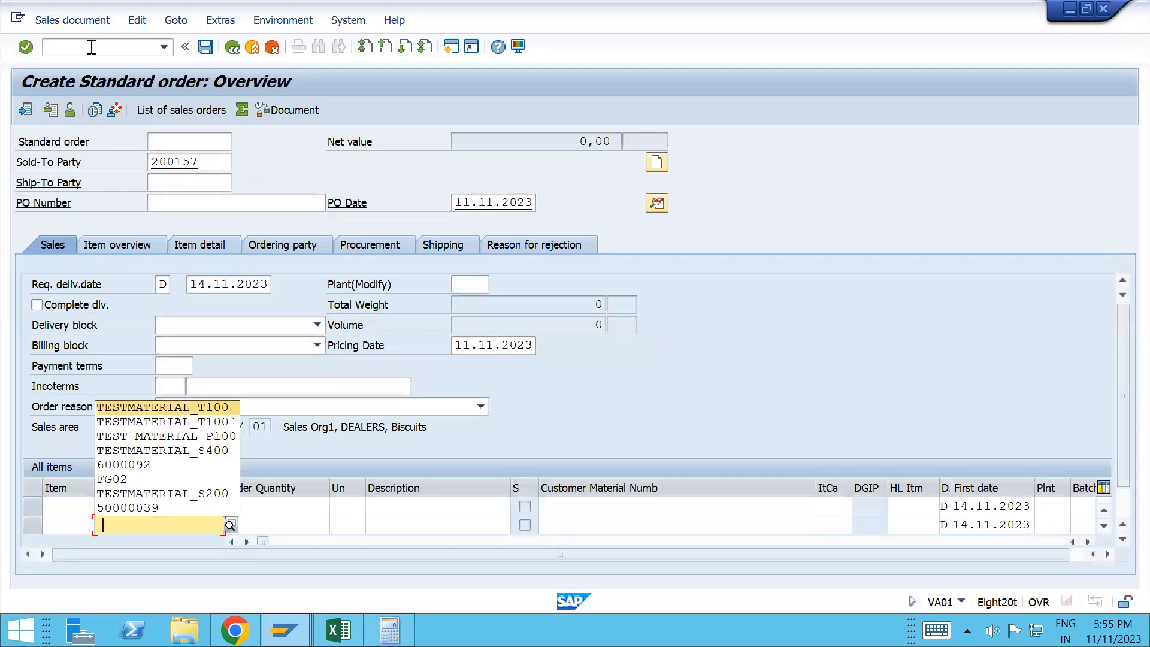
pyautogui.press('Escape')
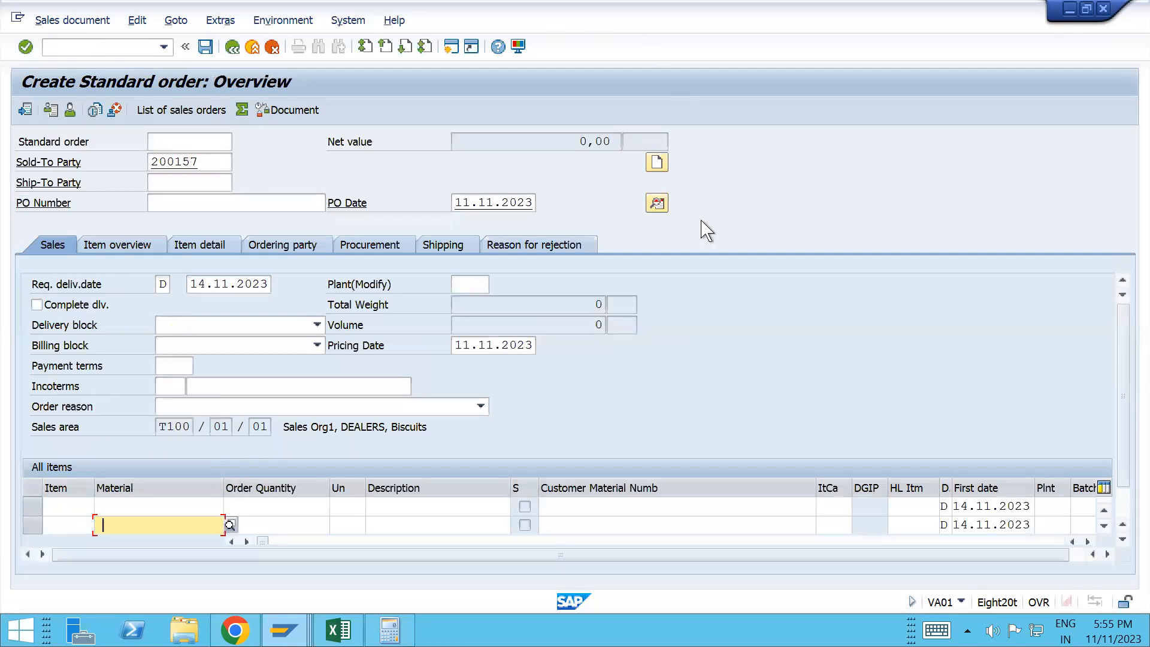
# - Enter material TESTMATERIAL_T100 with an order quantity of 10 as the order's first item
pyautogui.click(148, 510)
pyautogui.press('Down')
pyautogui.press('Down')
pyautogui.press('Return')
pyautogui.press('Tab')
pyautogui.write('10')
pyautogui.press('Return')
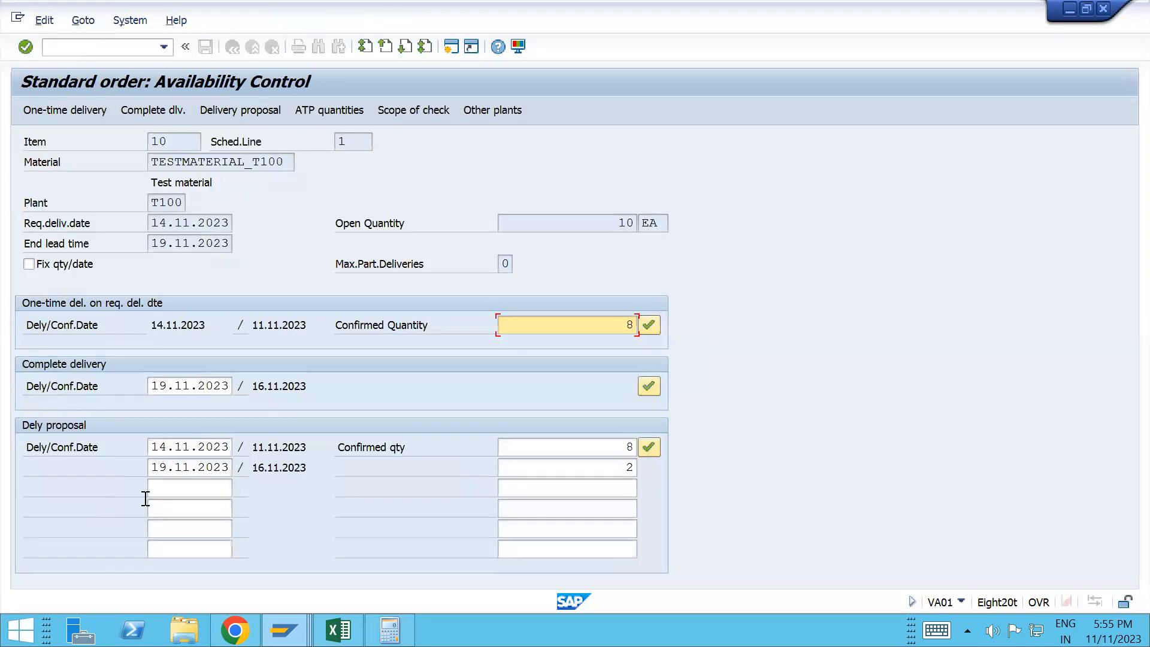
# - Accept the delivery proposal and open item 10's conditions to inspect the TR01 base price
pyautogui.click(649, 447)
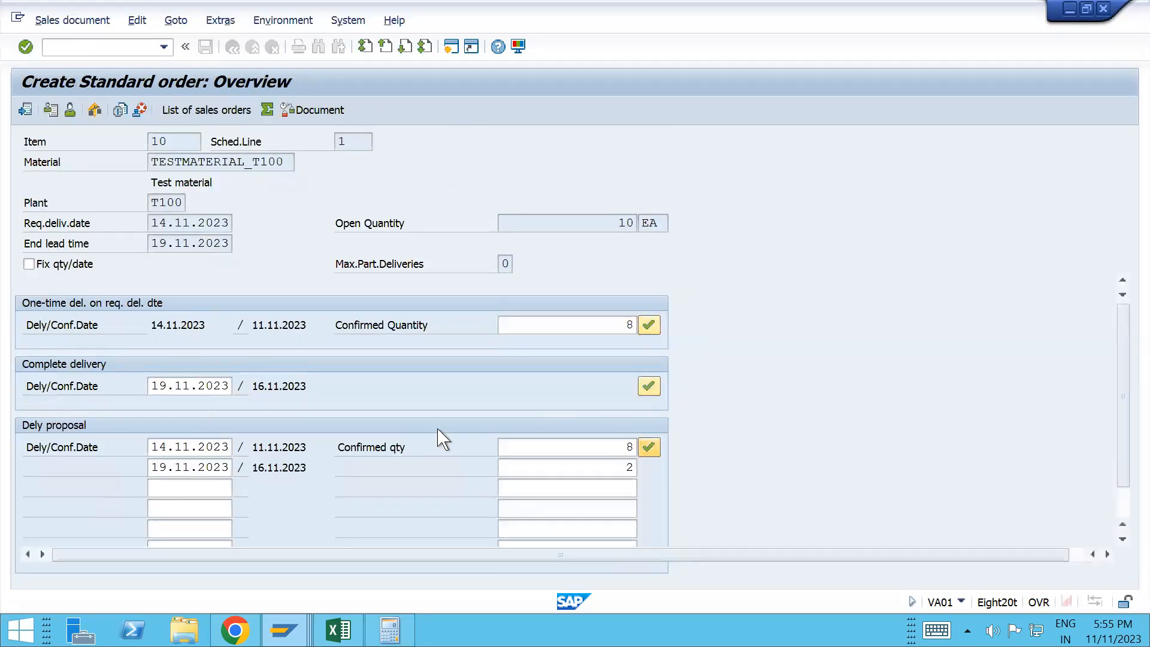
pyautogui.doubleClick(175, 507)
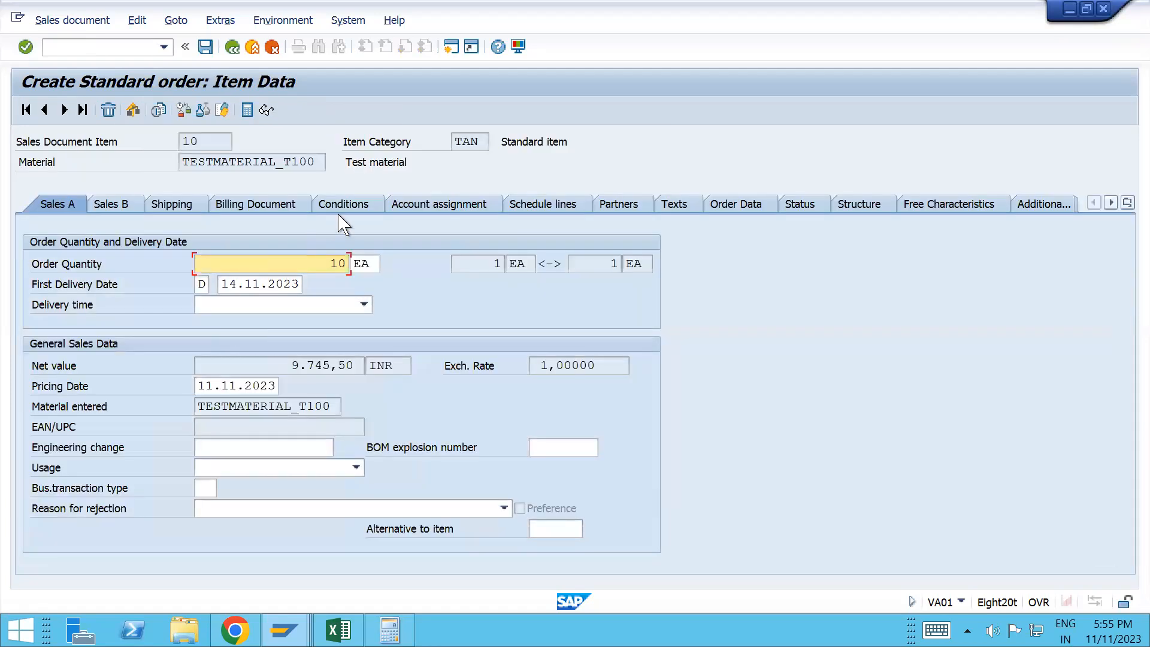
pyautogui.click(352, 205)
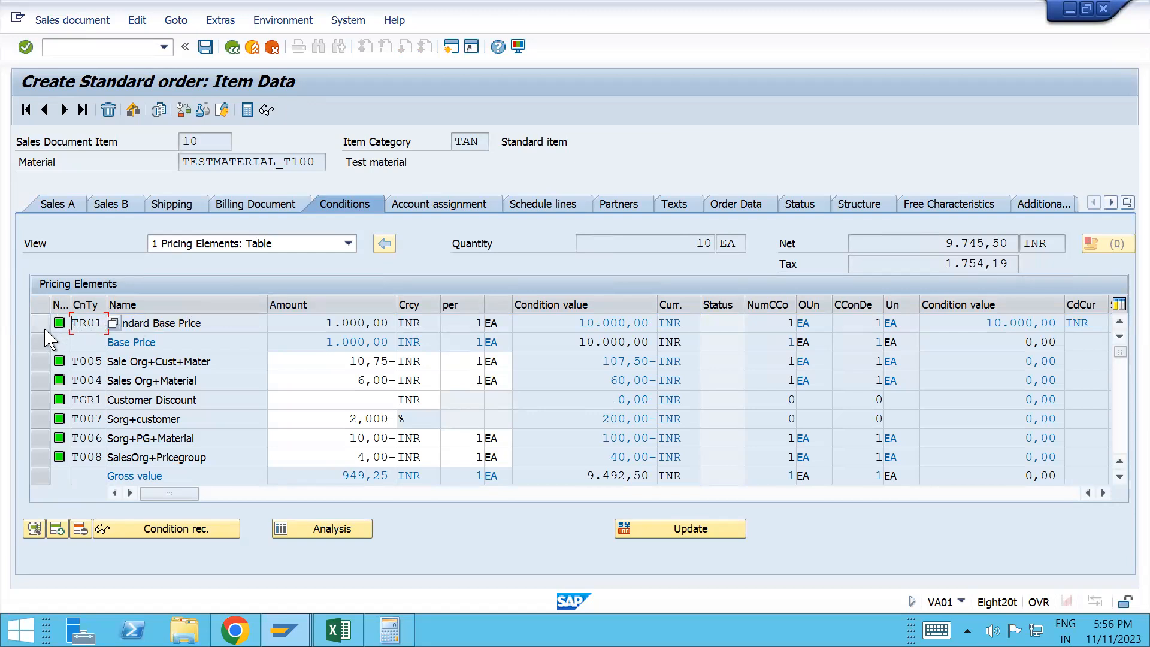
# - Switch to the TR01 condition type, allow changes to Amount/percent and Value, keep Item condition enabled, and save
pyautogui.hotkey('alt', 'Tab')
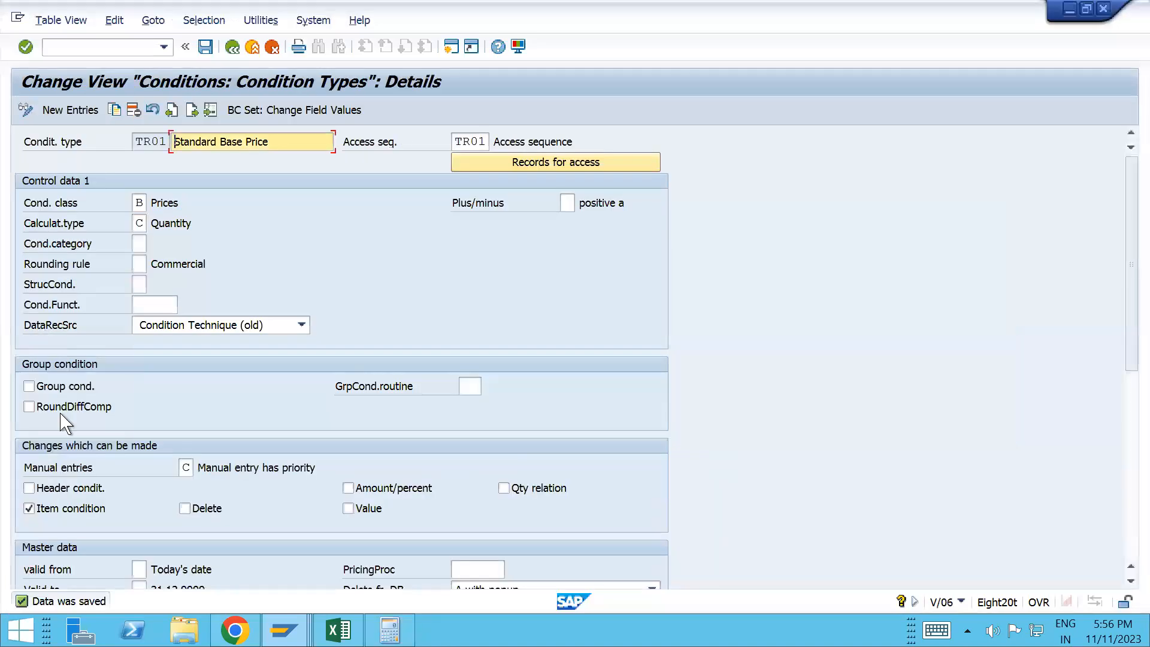
pyautogui.click(347, 488)
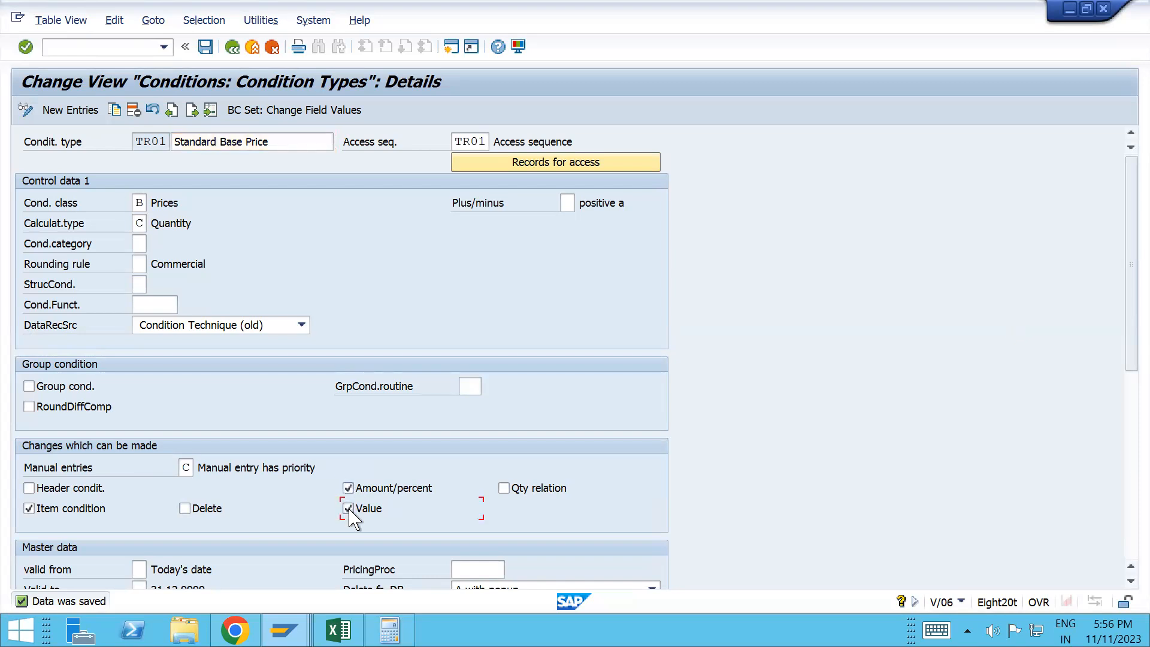
pyautogui.click(29, 488)
pyautogui.click(29, 488)
pyautogui.click(29, 509)
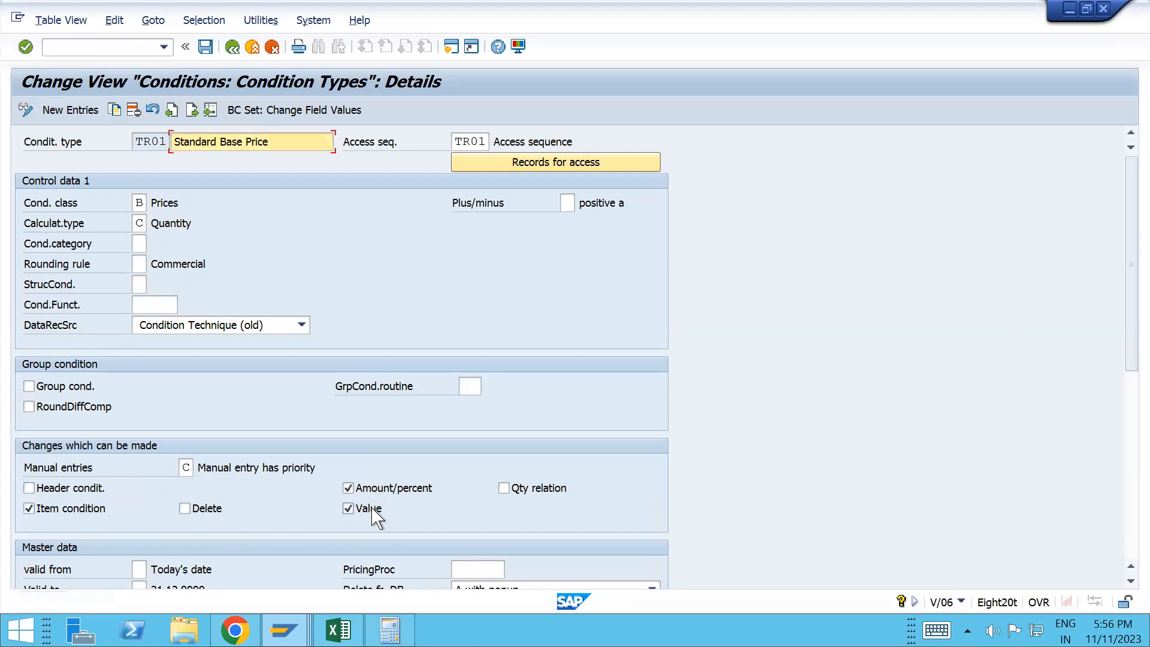
# - Switch to the sales order session, restart VA01 for another standard order and fill in the sold-to party
pyautogui.hotkey('alt', 'Tab')
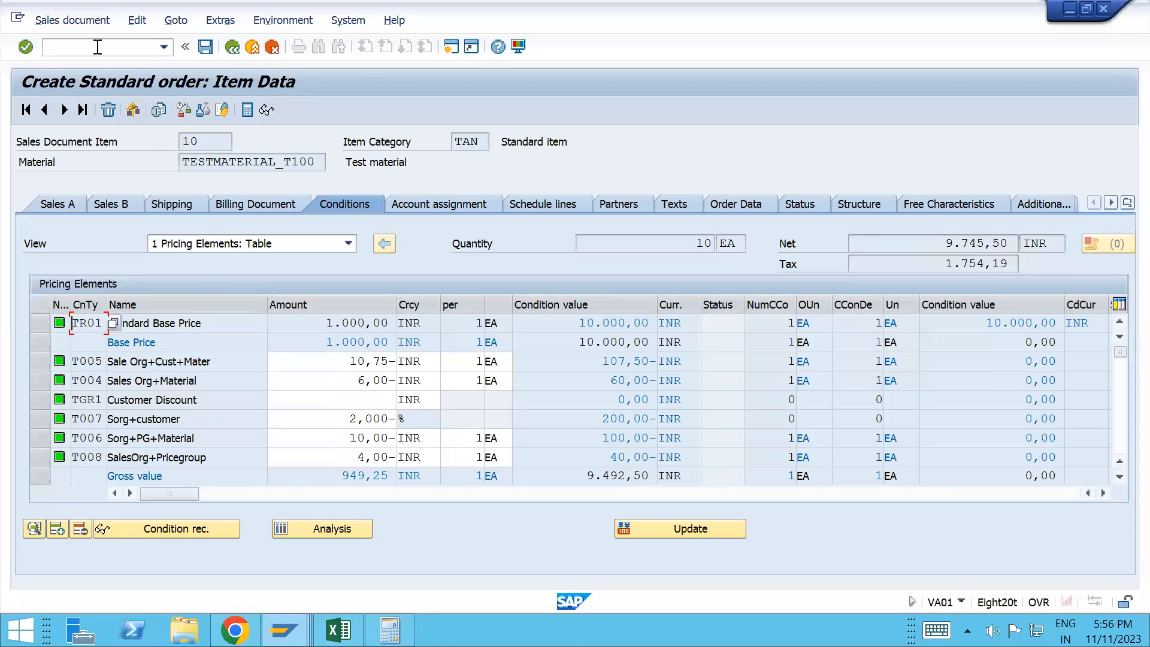
pyautogui.write('/nva01')
pyautogui.press('Return')
pyautogui.press('Return')
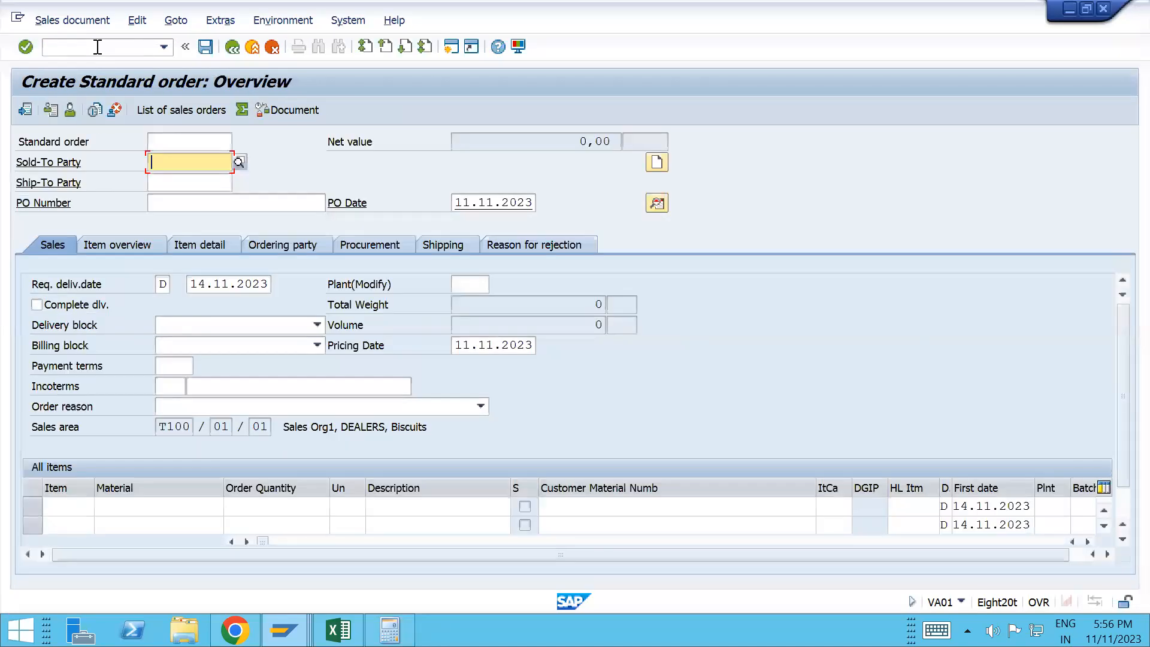
pyautogui.press('Down')
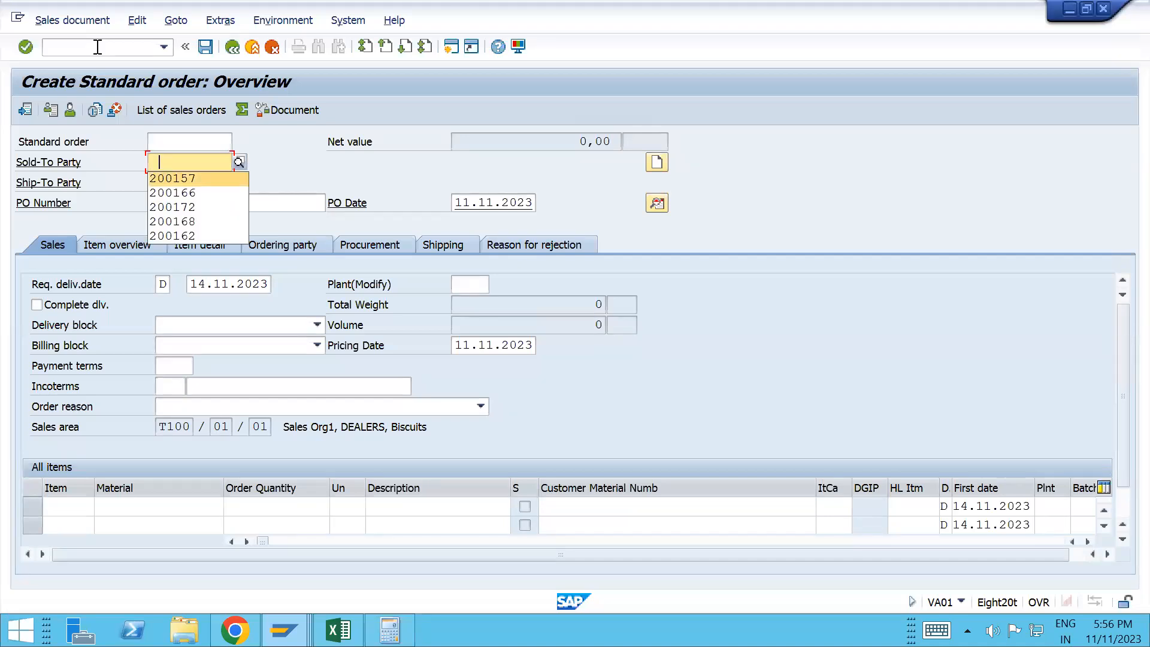
pyautogui.press('Return')
pyautogui.hotkey('ctrl', 'Tab')
pyautogui.hotkey('ctrl', 'Tab')
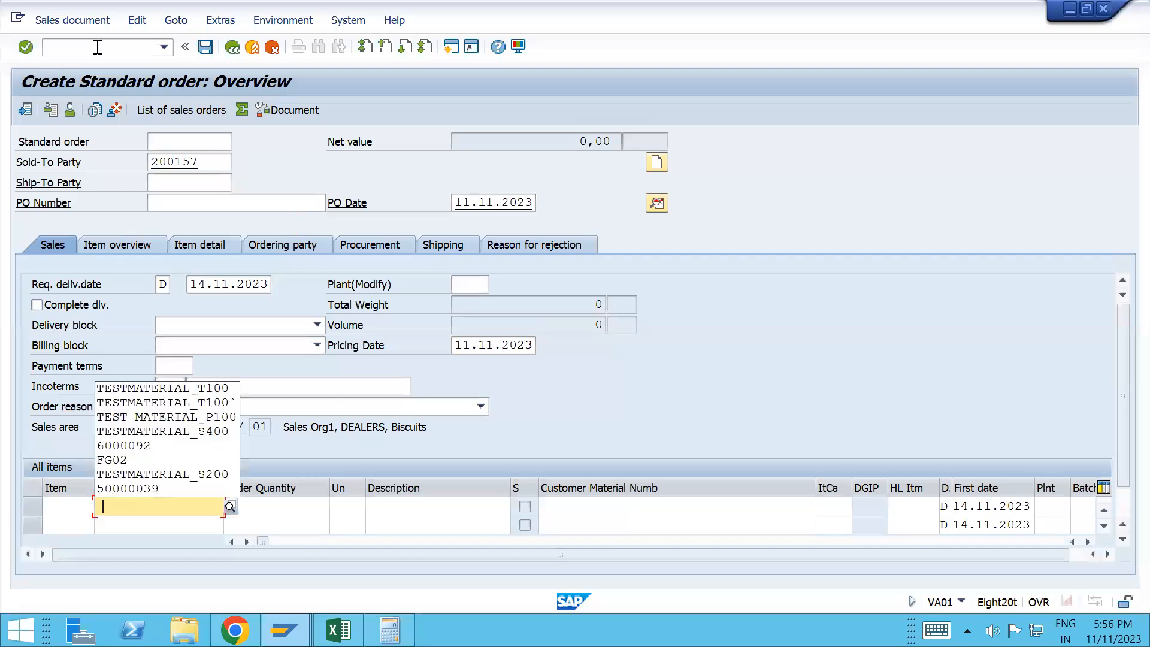
# - Add material TESTMATERIAL_T100 with quantity 10 to the new standard order
pyautogui.press('Down')
pyautogui.press('Return')
pyautogui.press('Tab')
pyautogui.write('10')
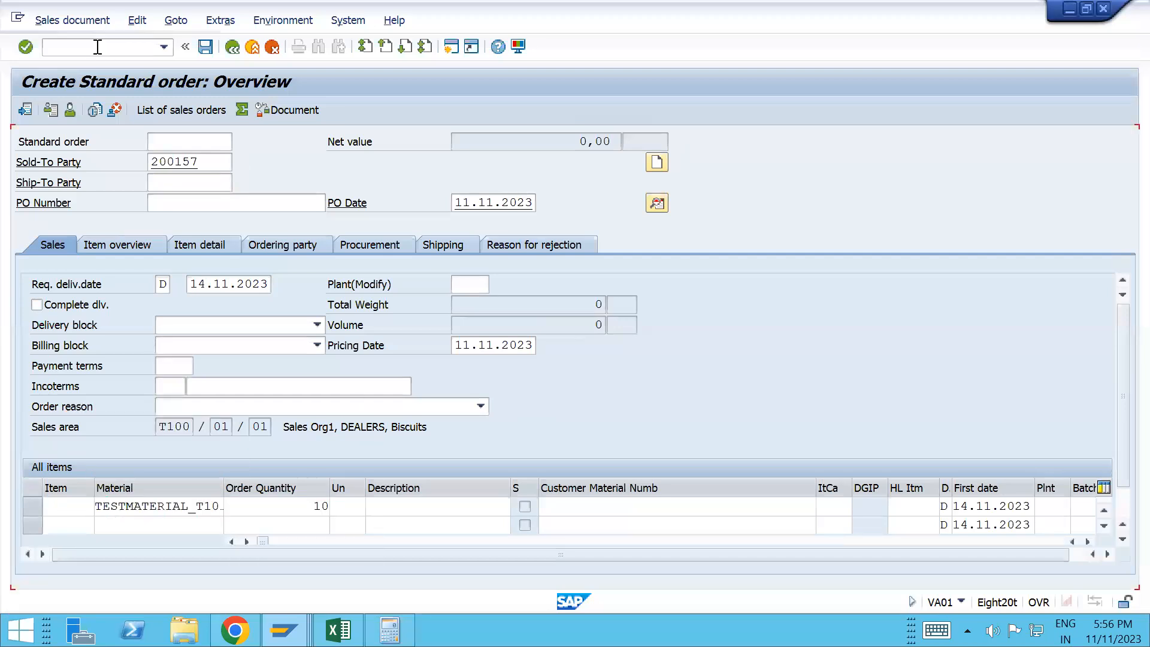
pyautogui.press('Return')
# - Accept the delivery proposal for the new item and display its pricing conditions
pyautogui.click(649, 446)
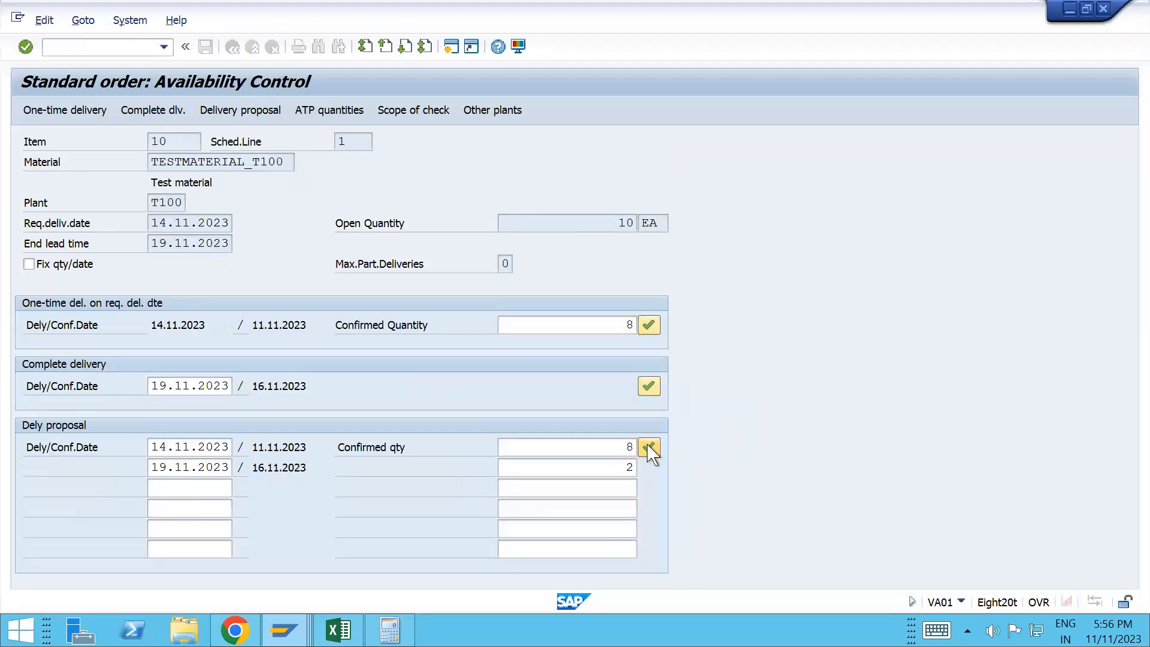
pyautogui.doubleClick(156, 506)
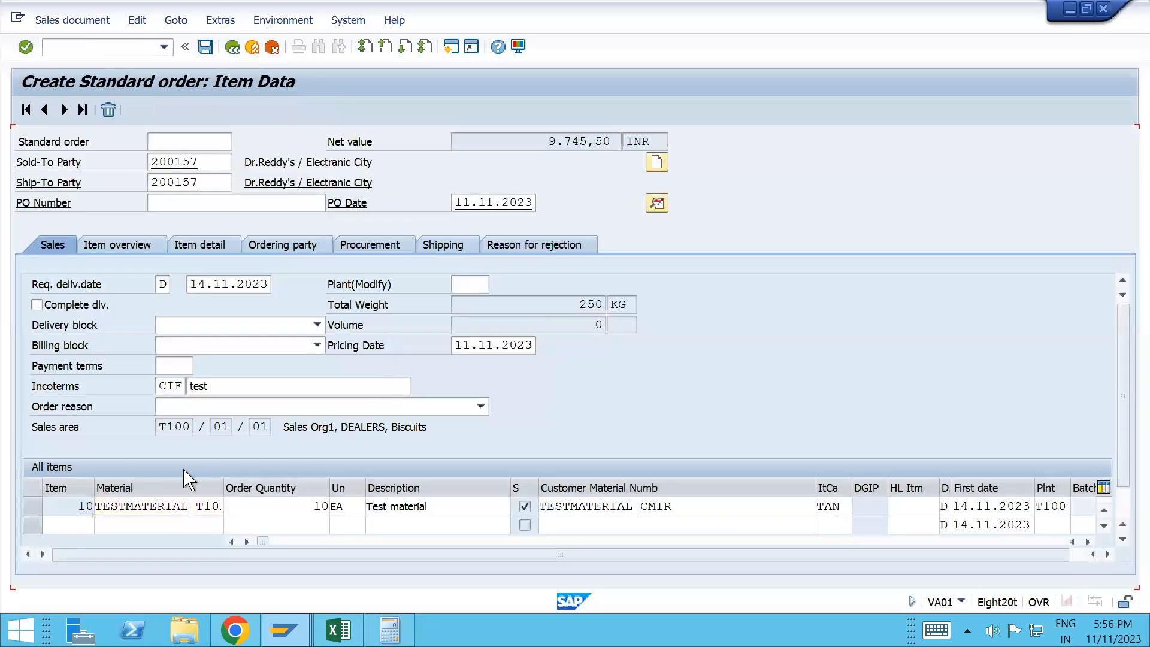
pyautogui.click(368, 205)
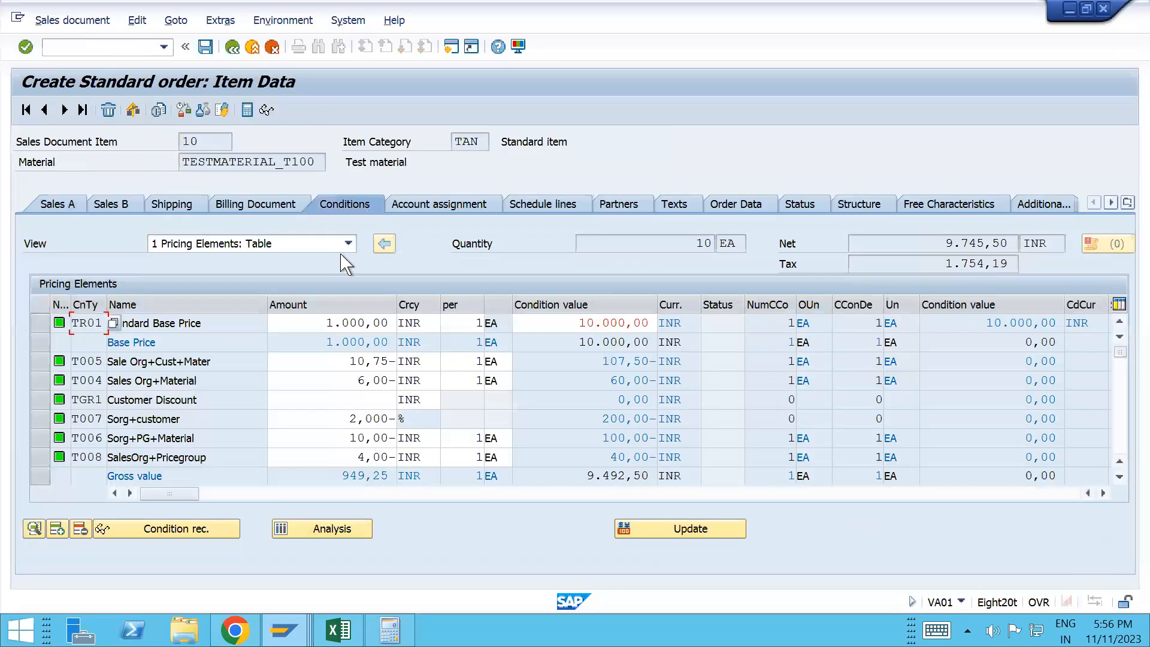
# - Test whether the TR01 amount can be edited in the item conditions, comparing with the changes allowed in the condition type
pyautogui.moveTo(312, 322); pyautogui.dragTo(414, 317)
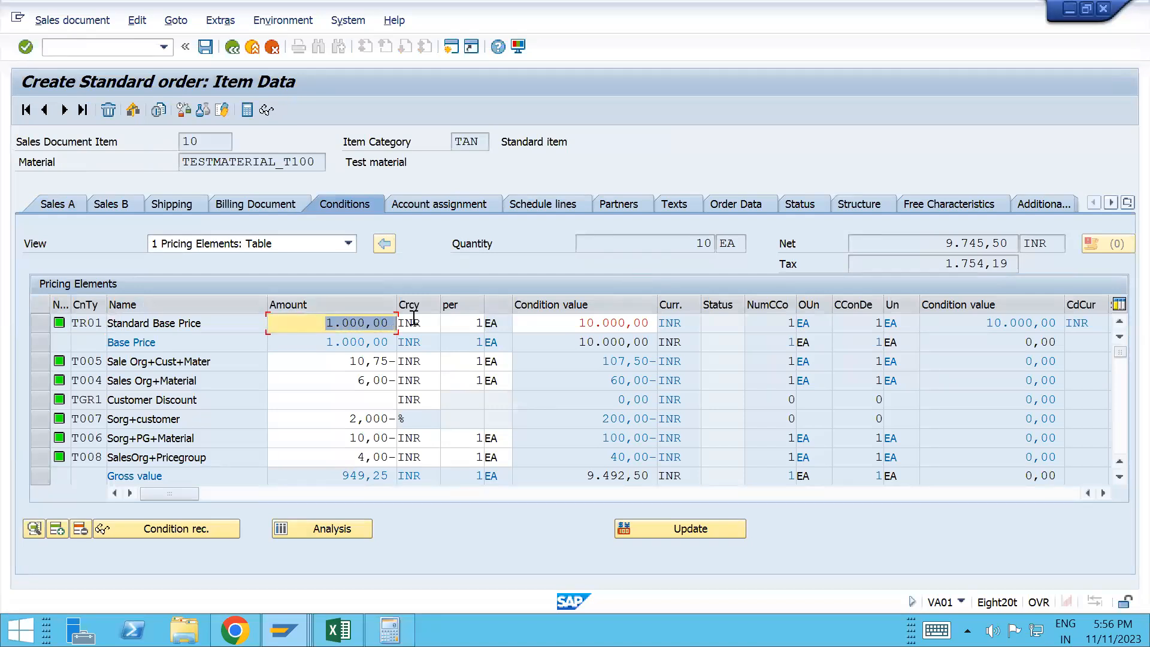
pyautogui.click(330, 330)
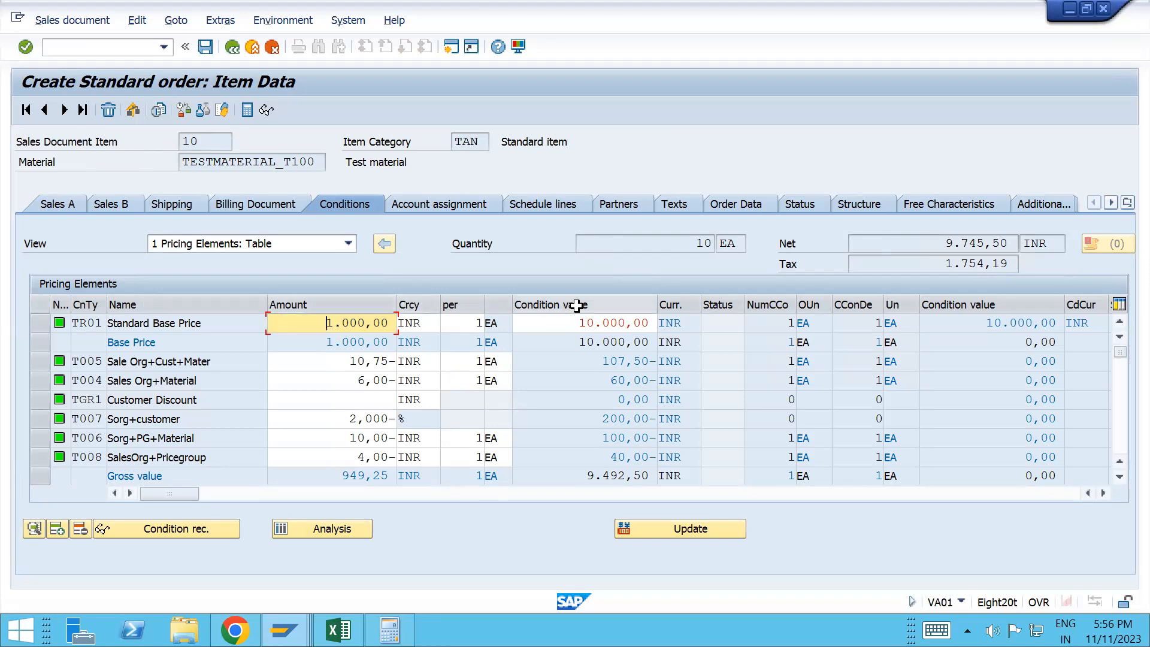
pyautogui.hotkey('alt', 'Tab')
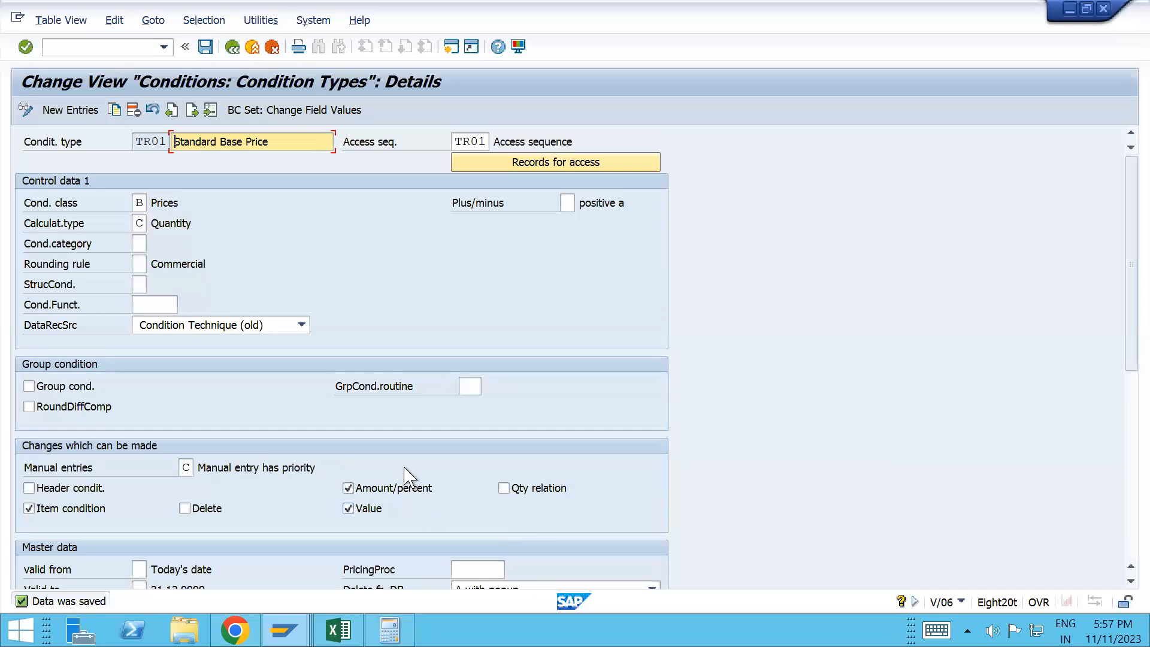
pyautogui.hotkey('alt', 'Tab')
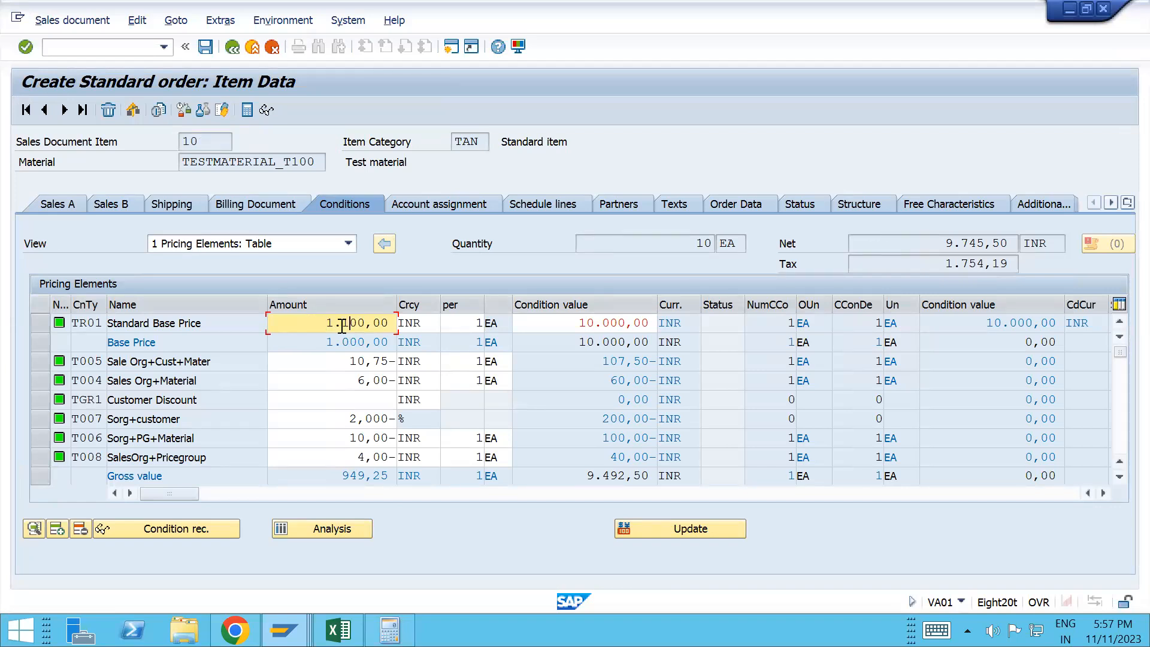
pyautogui.press('Return')
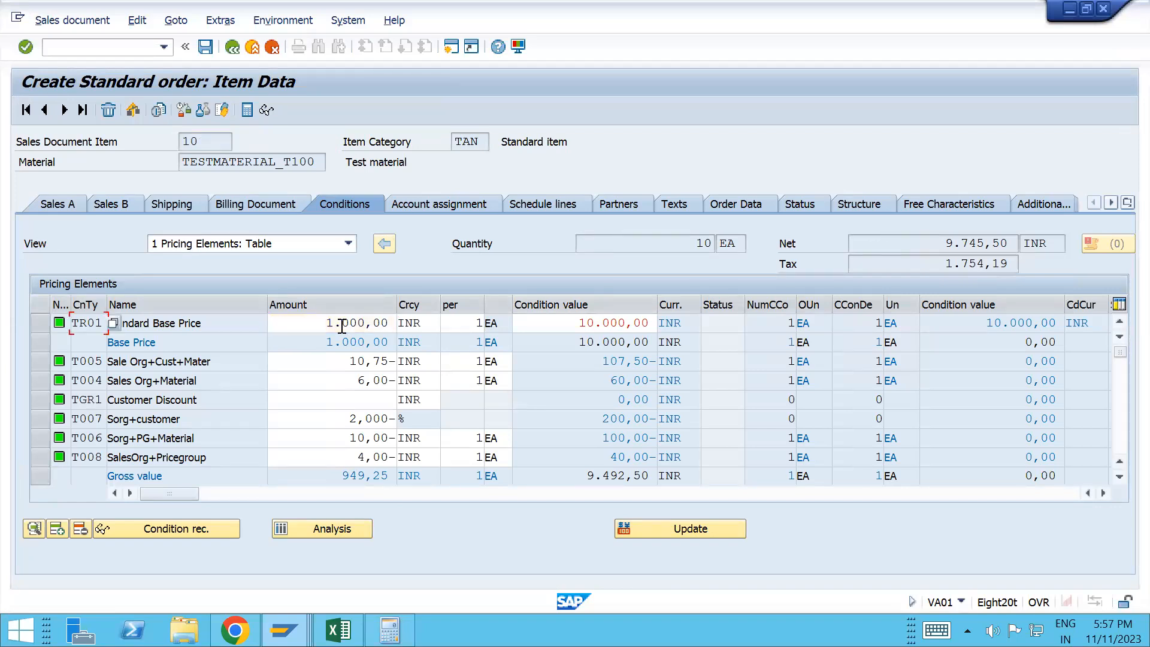
pyautogui.click(342, 325)
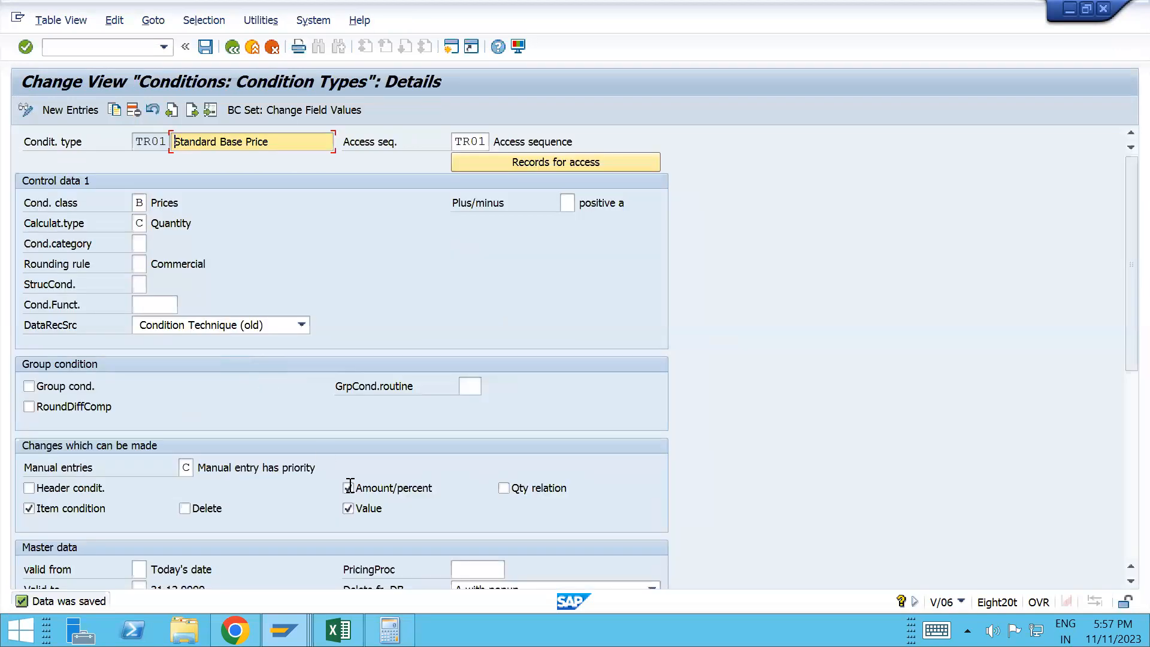
# - Disallow changes to Amount/percent and Value in the TR01 condition type and save it
pyautogui.click(348, 488)
pyautogui.click(348, 509)
pyautogui.hotkey('ctrl', 's')
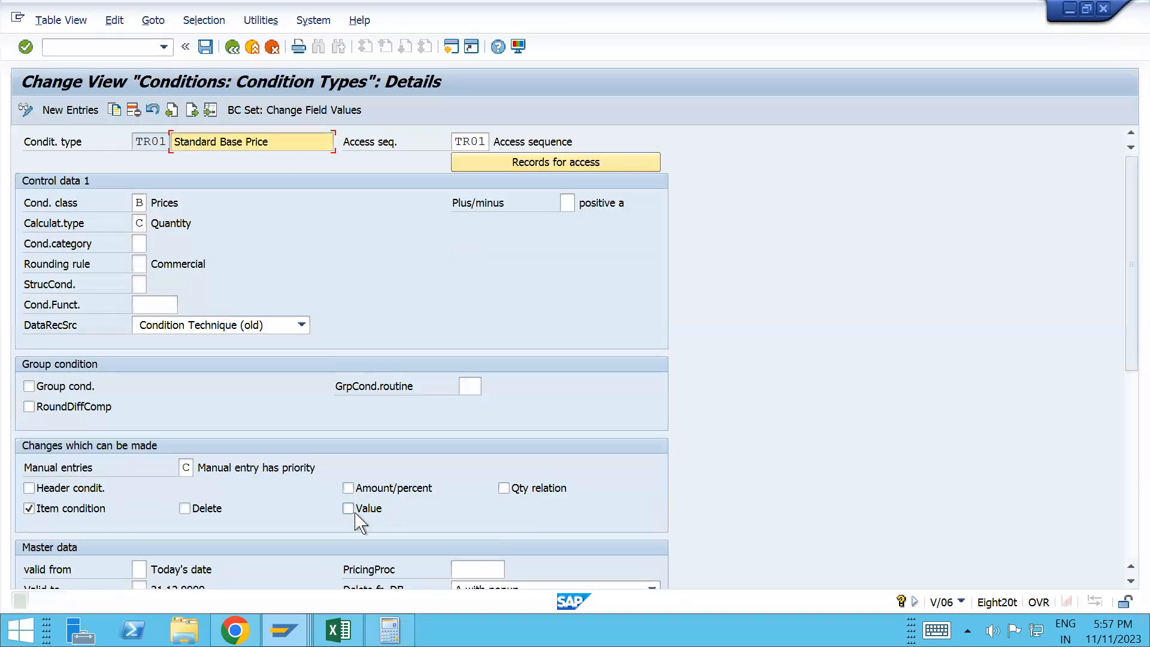
# - Review the sales order's pricing elements down to the cash discount and return to the TR01 details
pyautogui.hotkey('alt', 'Tab')
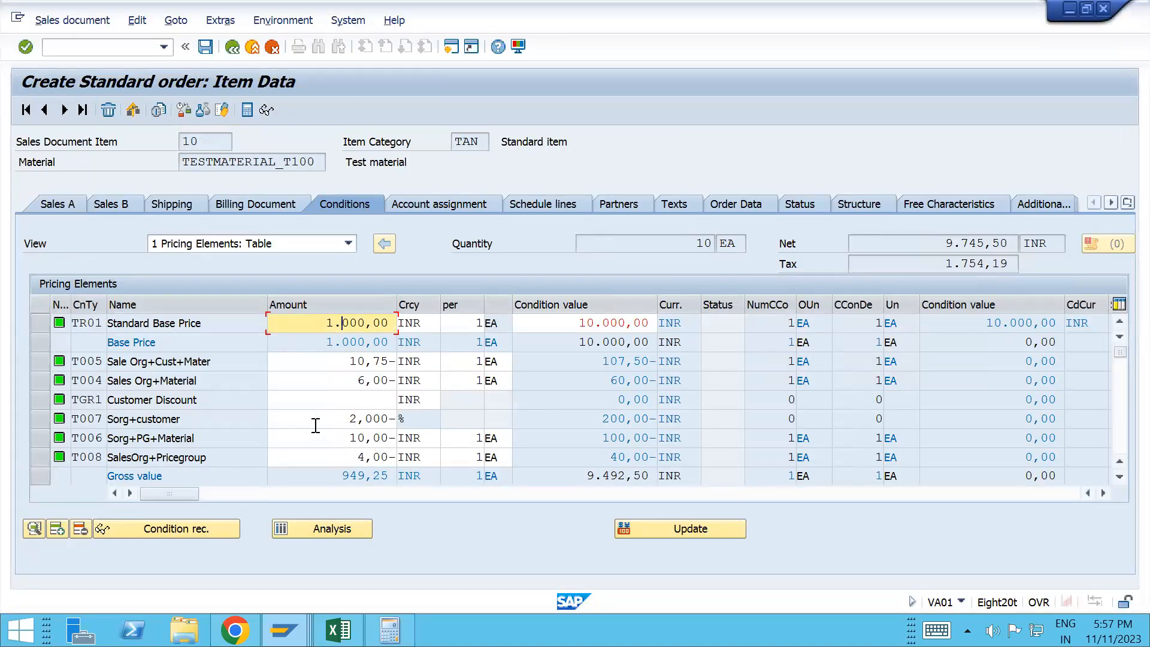
pyautogui.scroll(-5, 339, 449)
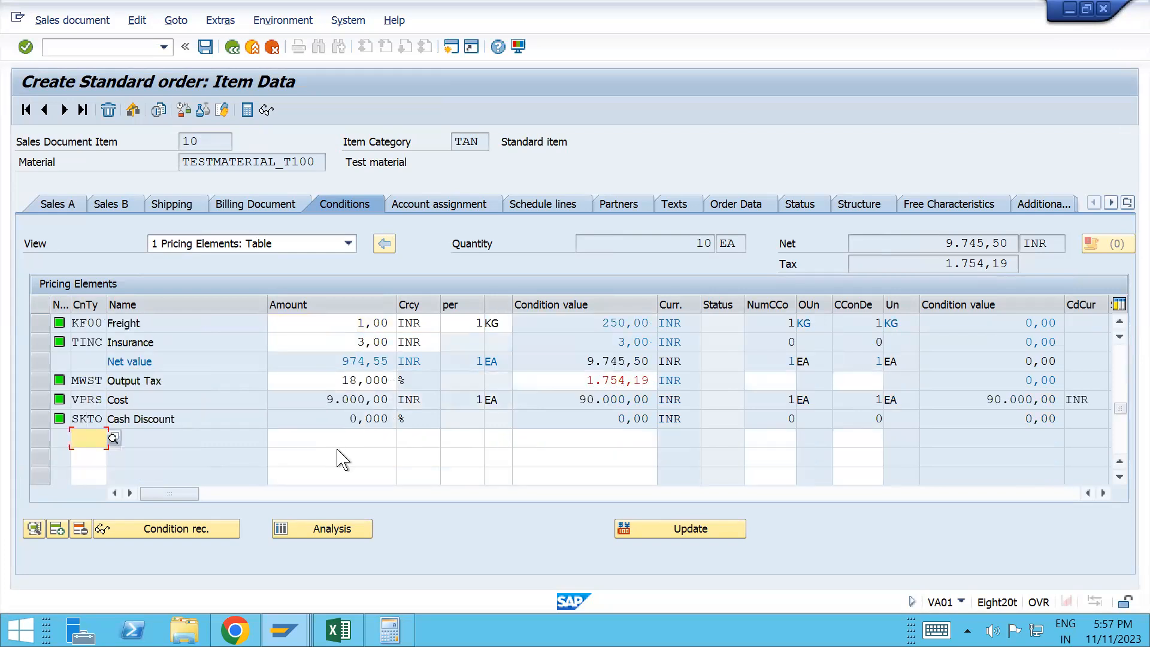
pyautogui.hotkey('alt', 'Tab')
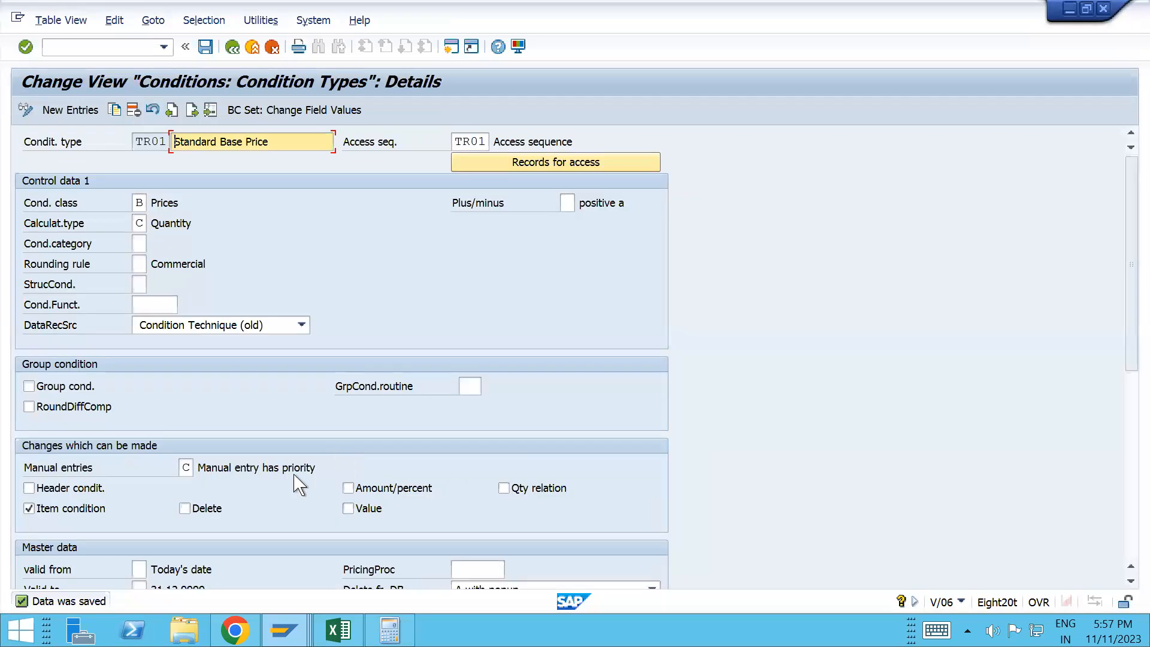
pyautogui.click(233, 48)
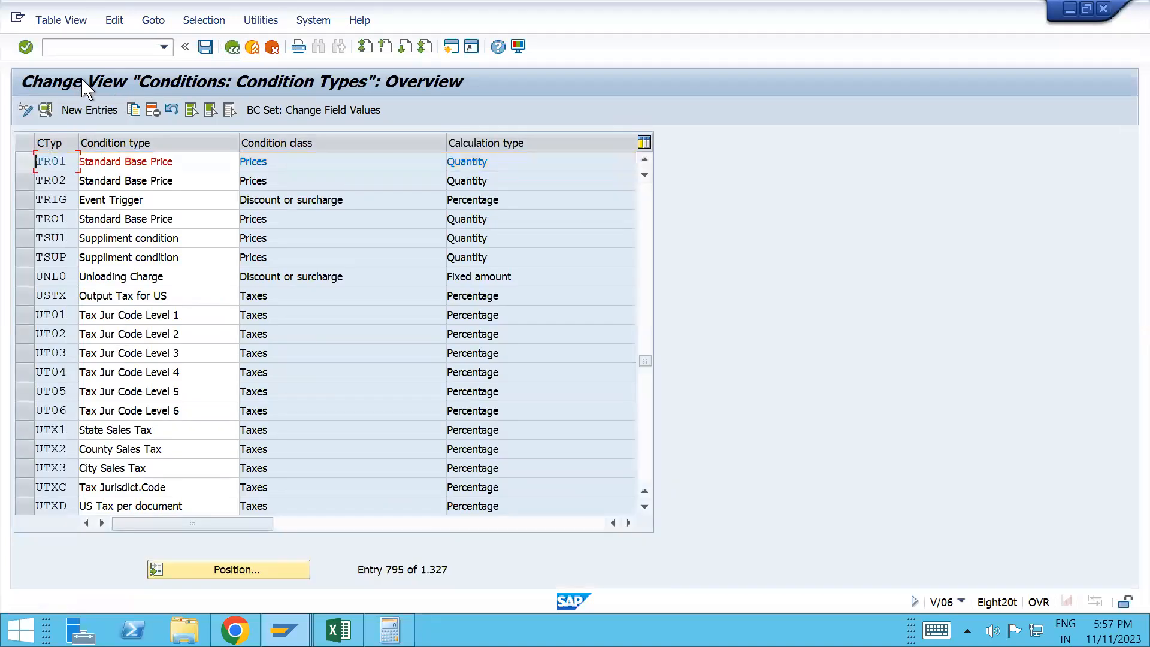
pyautogui.click(290, 569)
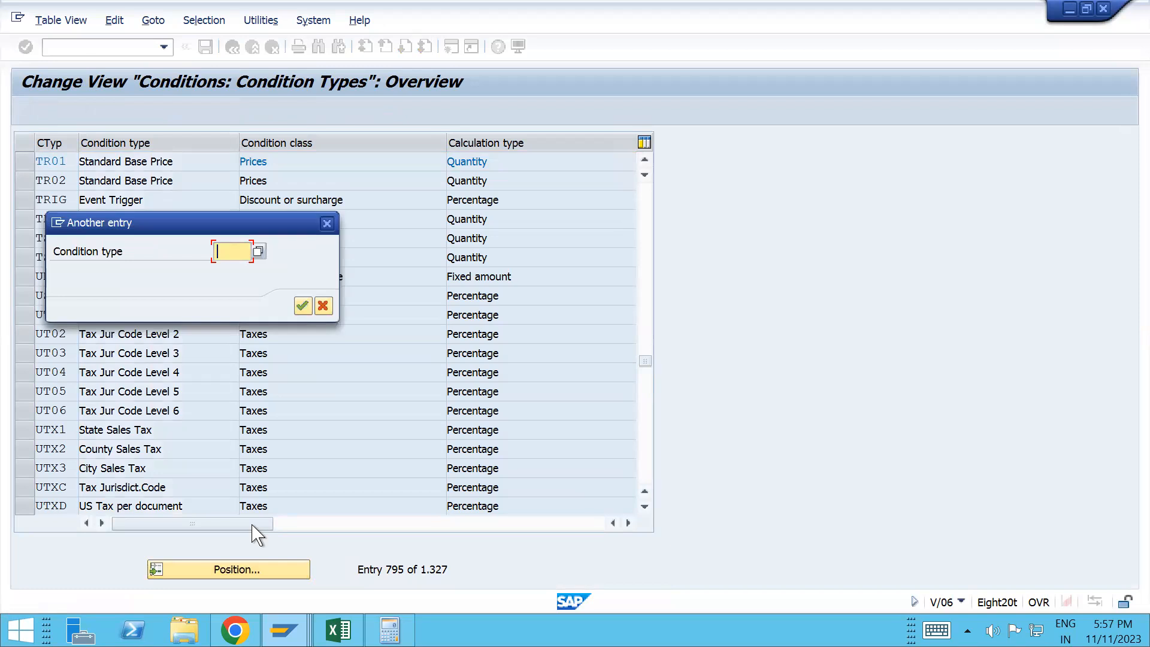
pyautogui.click(327, 224)
pyautogui.click(30, 163)
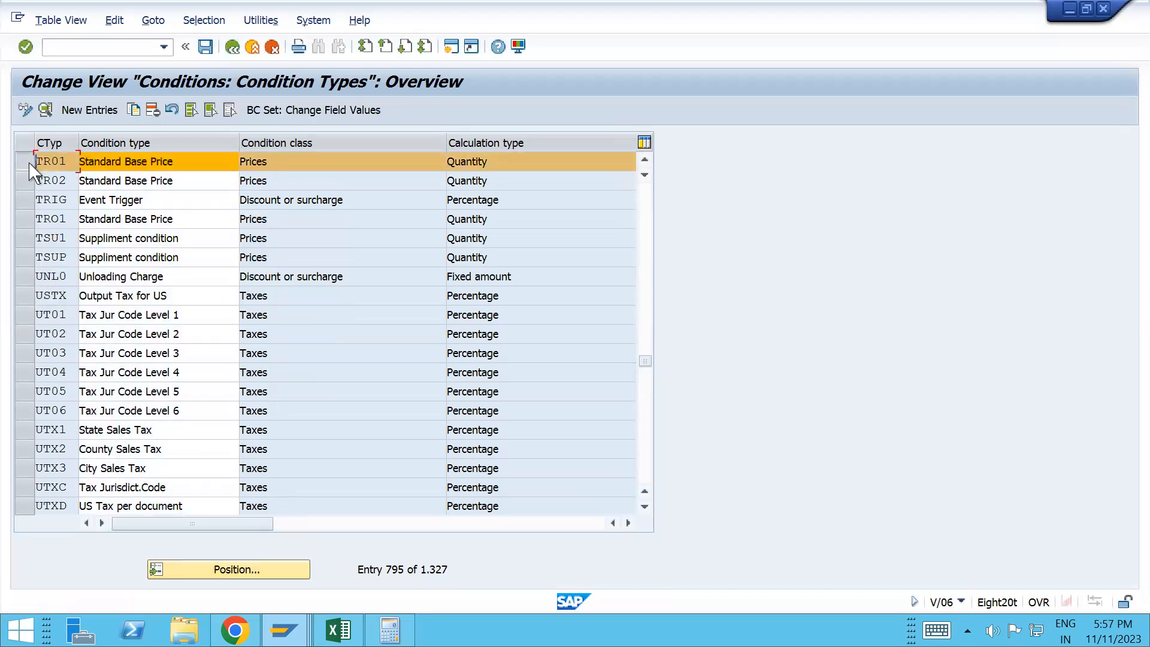
pyautogui.click(46, 111)
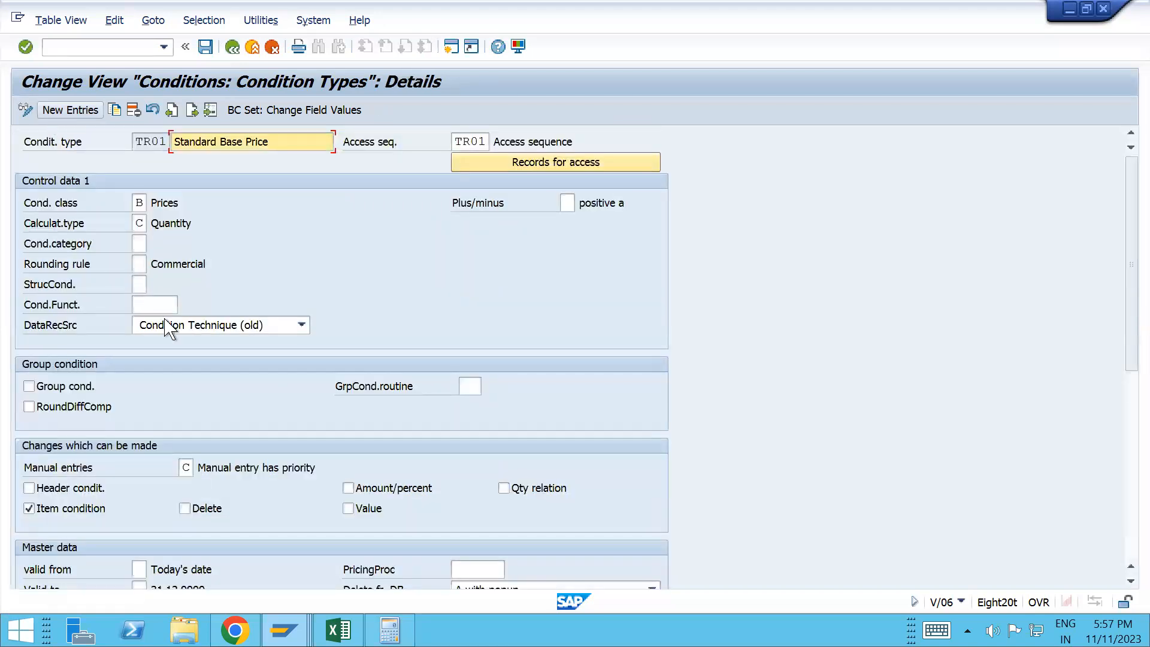
# - Set TR01's manual entries to B (Automatic entry has priority)
pyautogui.click(190, 470)
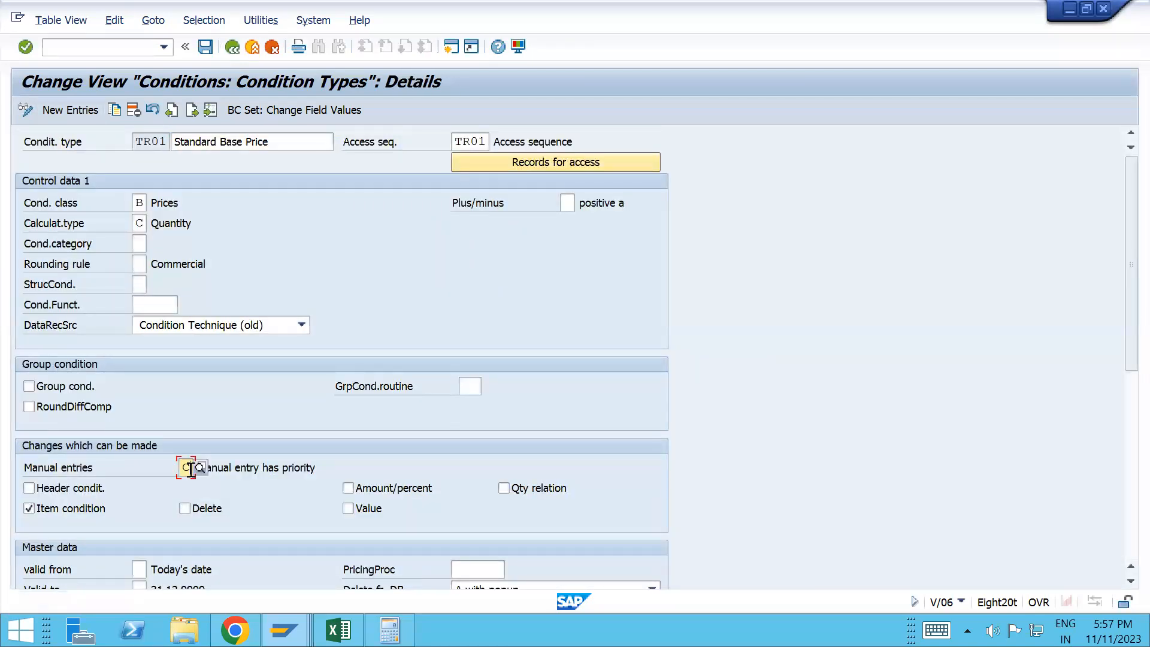
pyautogui.click(200, 468)
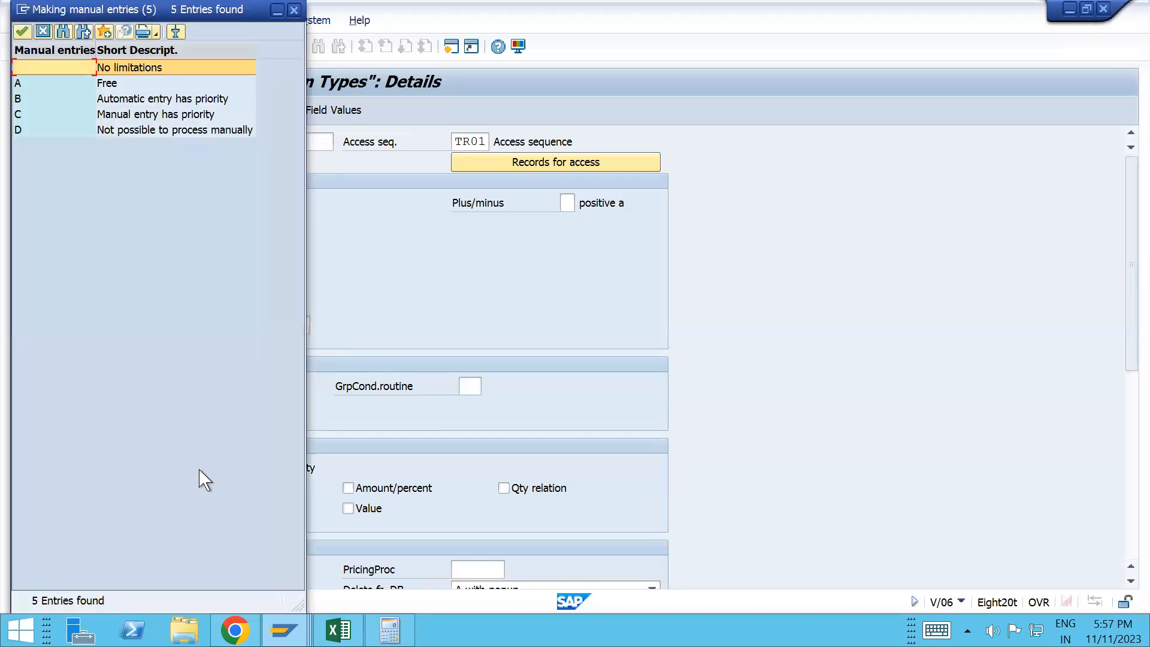
pyautogui.doubleClick(63, 99)
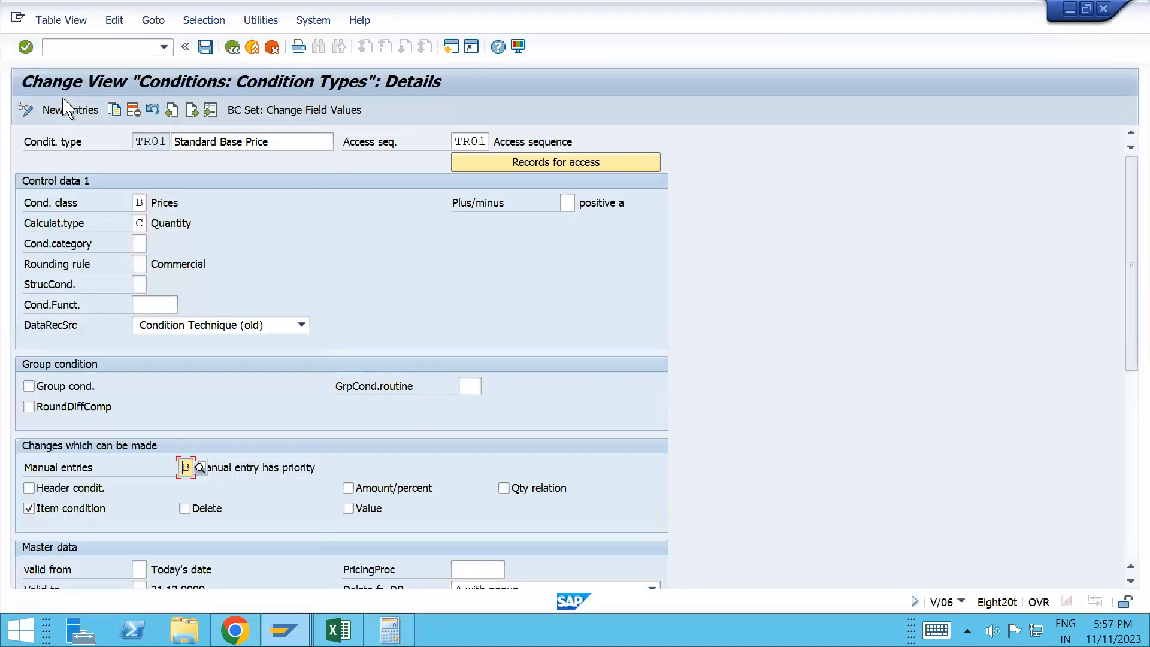
# - Save the TR01 condition type and review the available manual entries options, closing the list without choosing another one
pyautogui.hotkey('ctrl', 's')
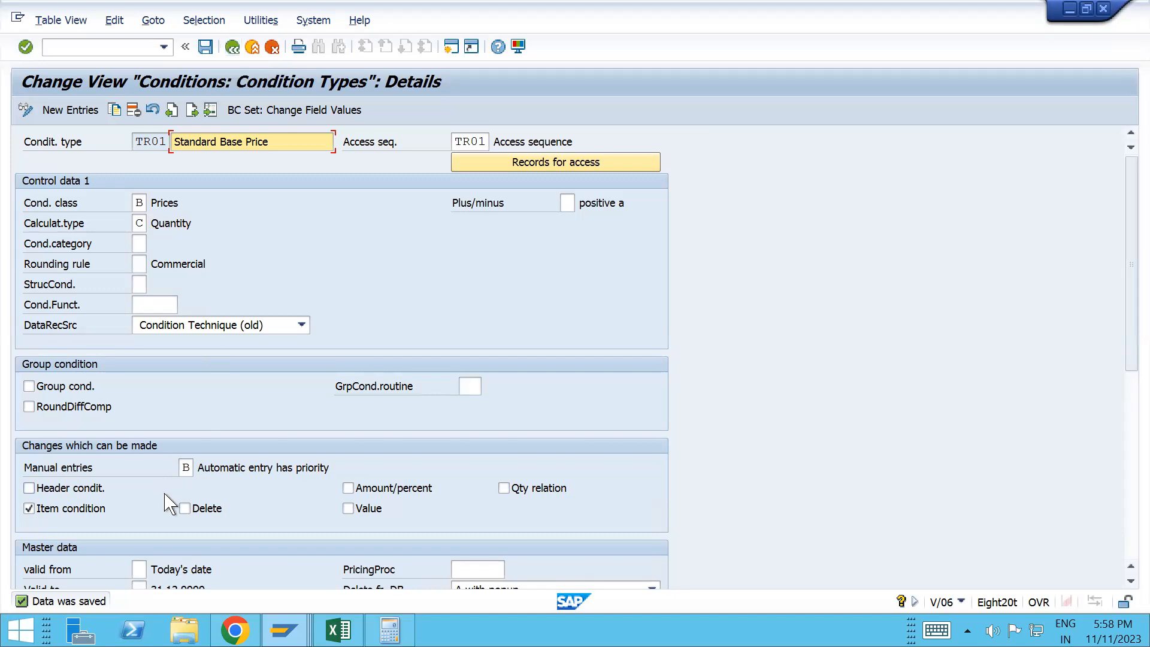
pyautogui.click(186, 461)
pyautogui.click(201, 465)
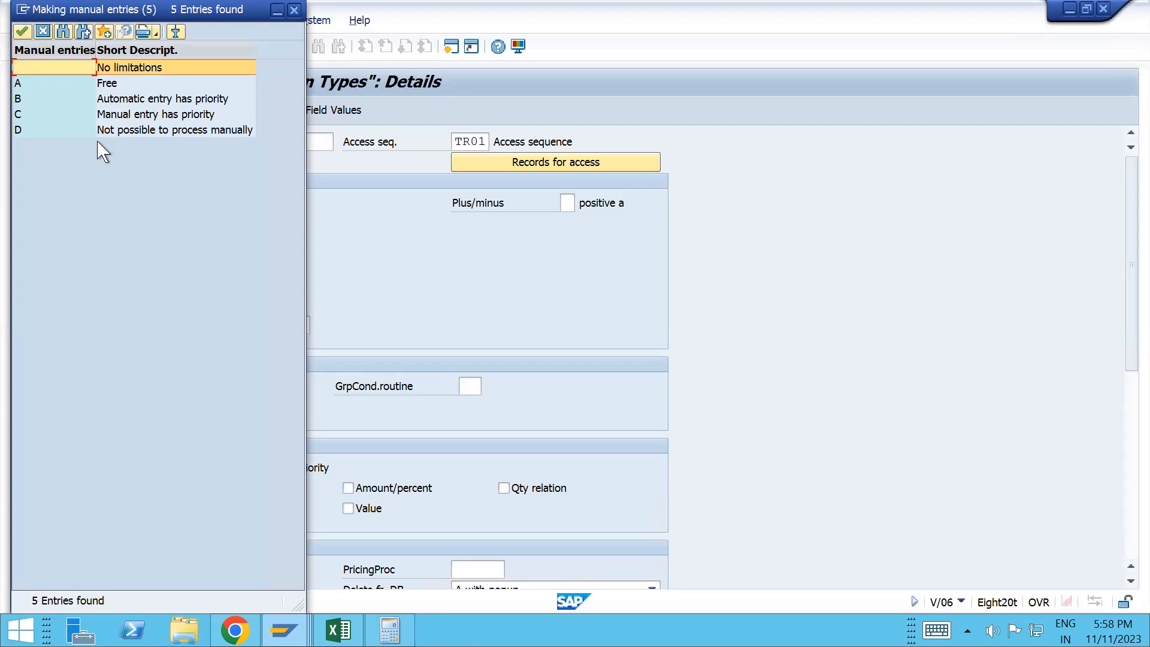
pyautogui.click(42, 133)
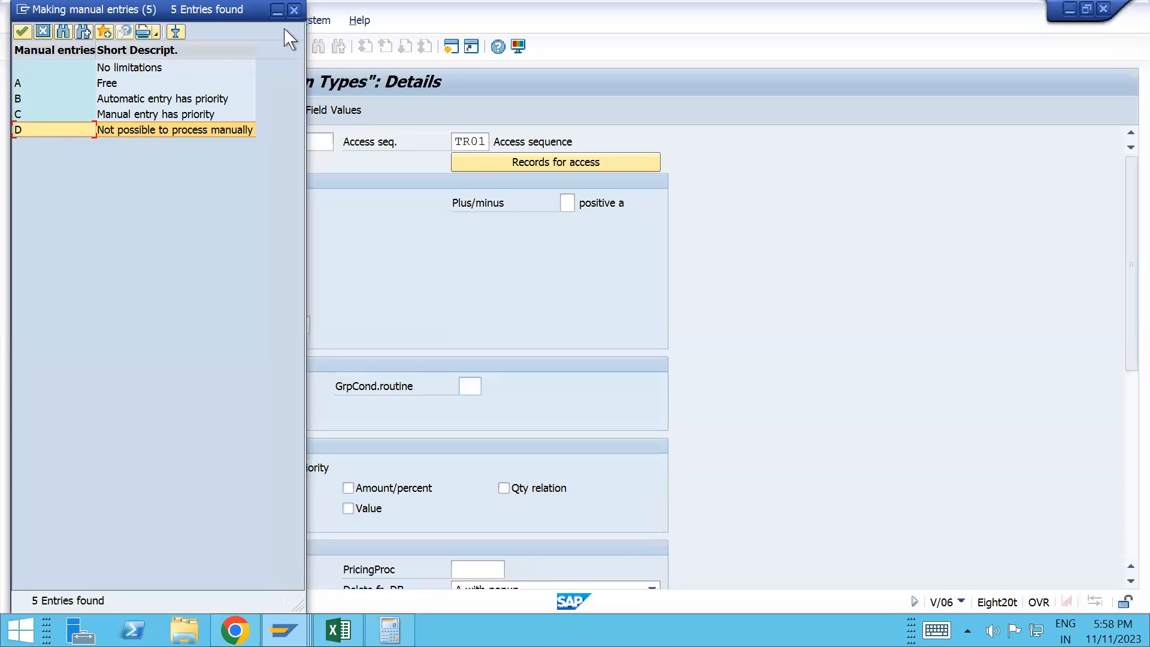
pyautogui.click(294, 11)
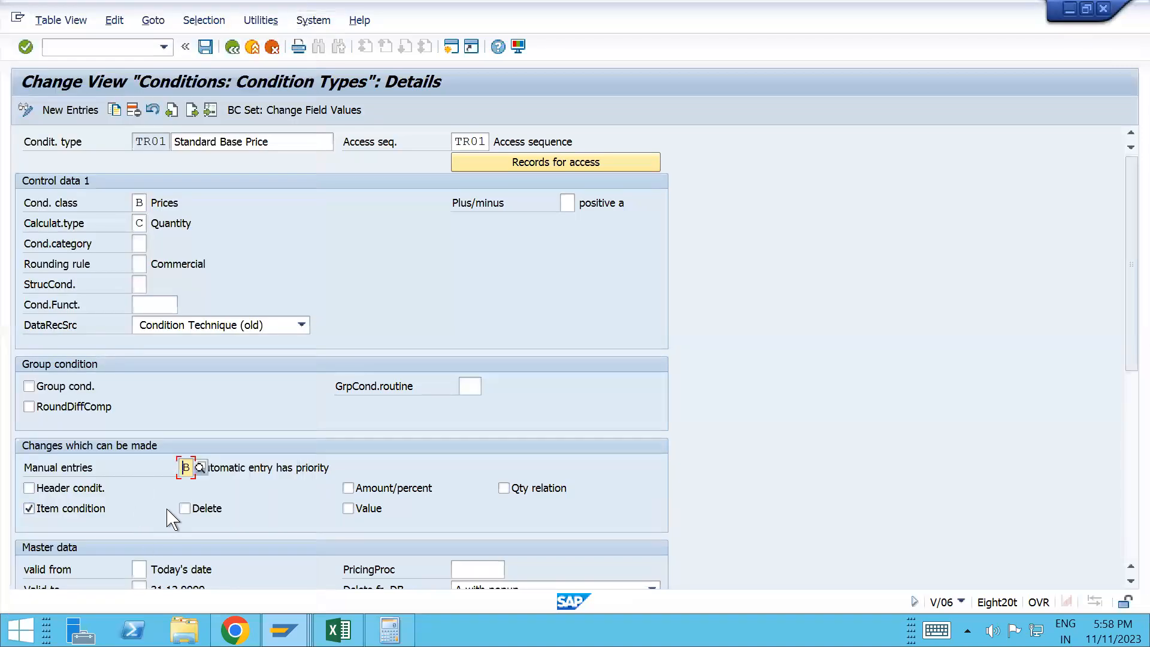
# - Open the condition types (V/06) in a new session and display the locked data
pyautogui.click(76, 44)
pyautogui.write('/ov/06')
pyautogui.press('Return')
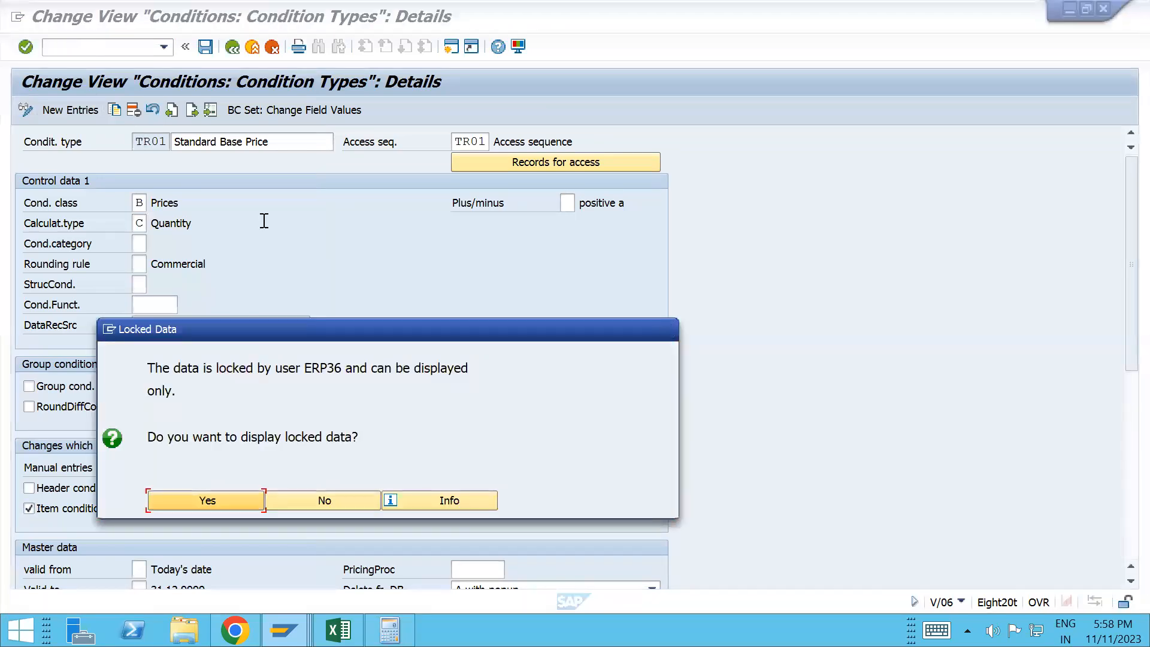
pyautogui.click(220, 502)
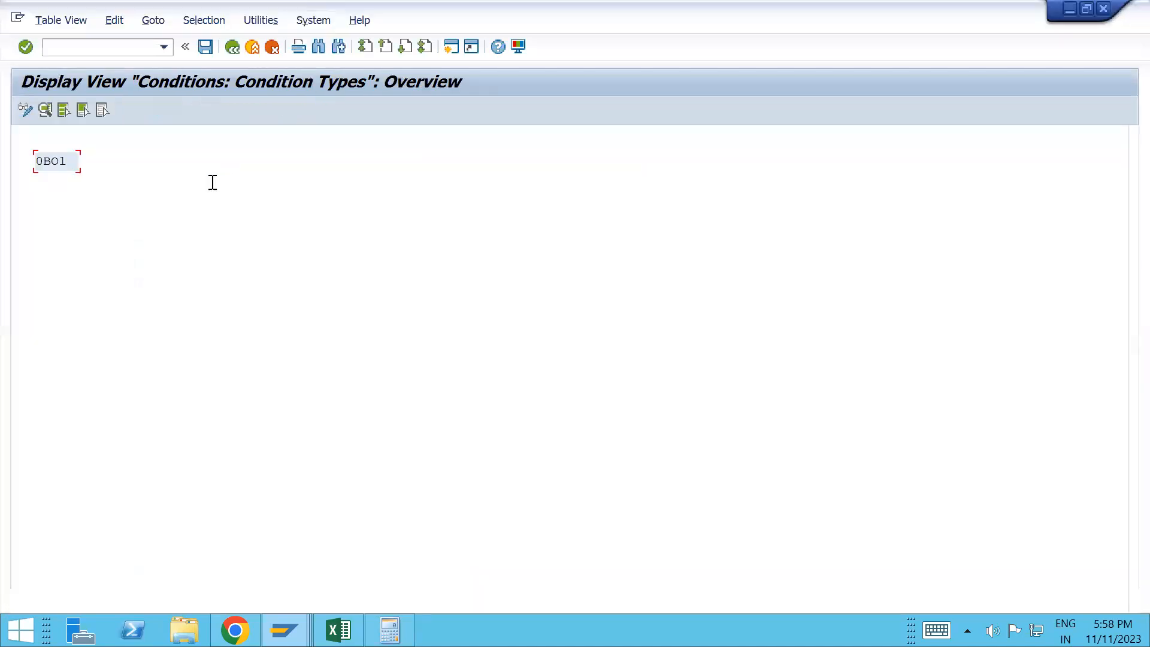
# - Find condition type PR00, open its details, and examine its manual entries and allowed changes
pyautogui.click(203, 569)
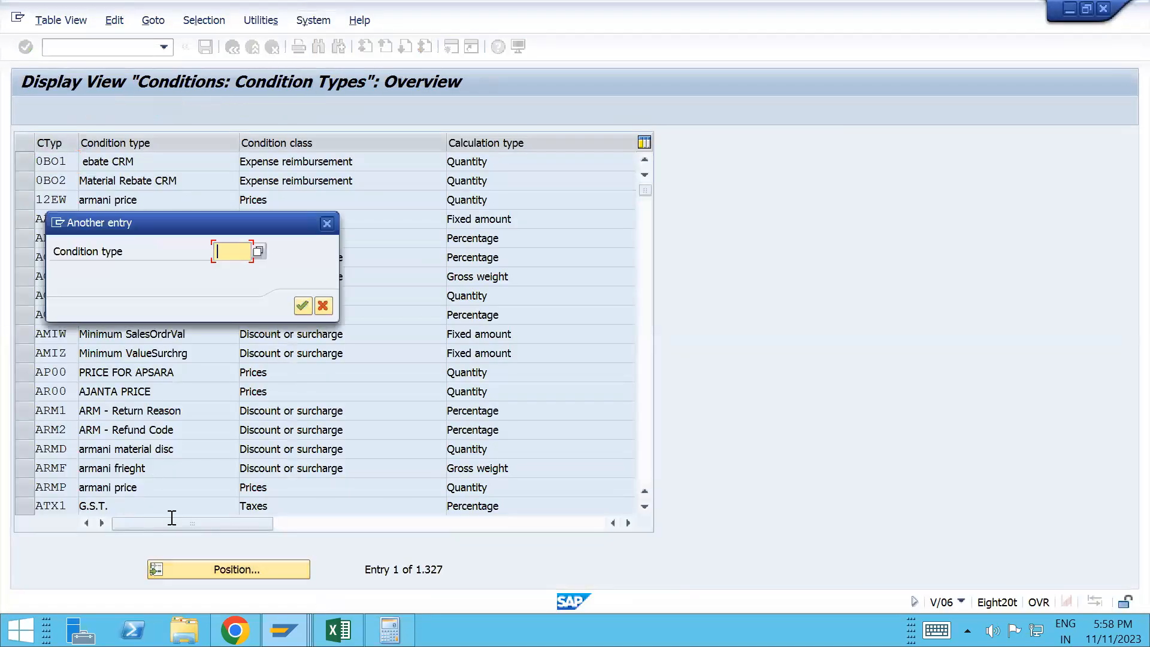
pyautogui.write('PR00')
pyautogui.press('Return')
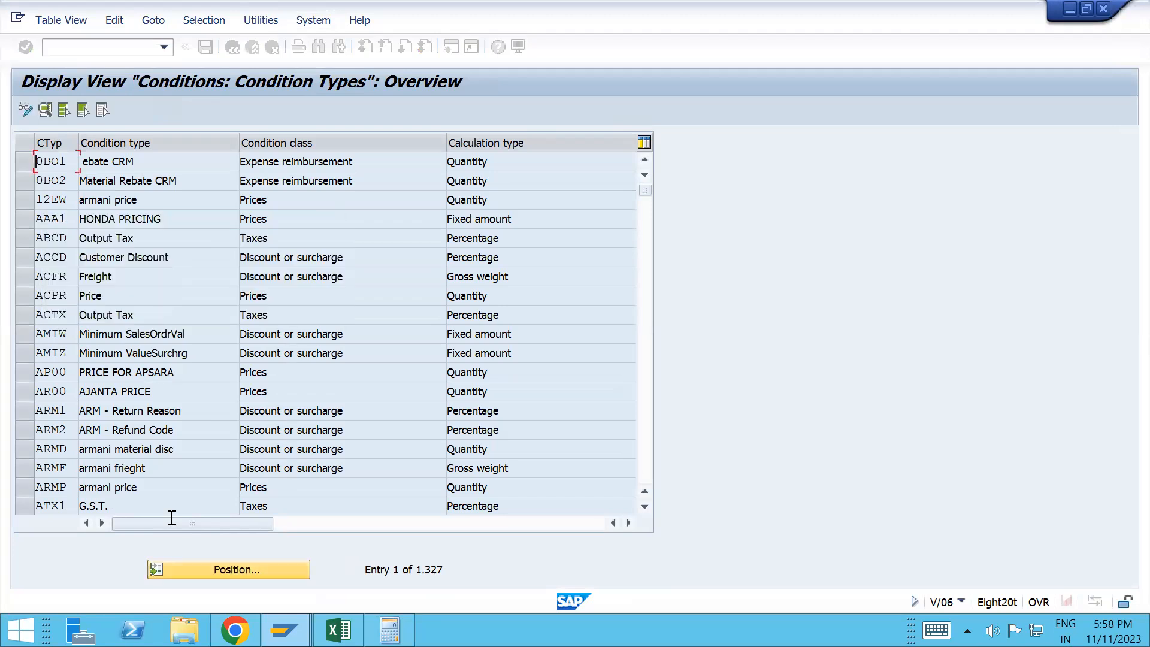
pyautogui.click(26, 161)
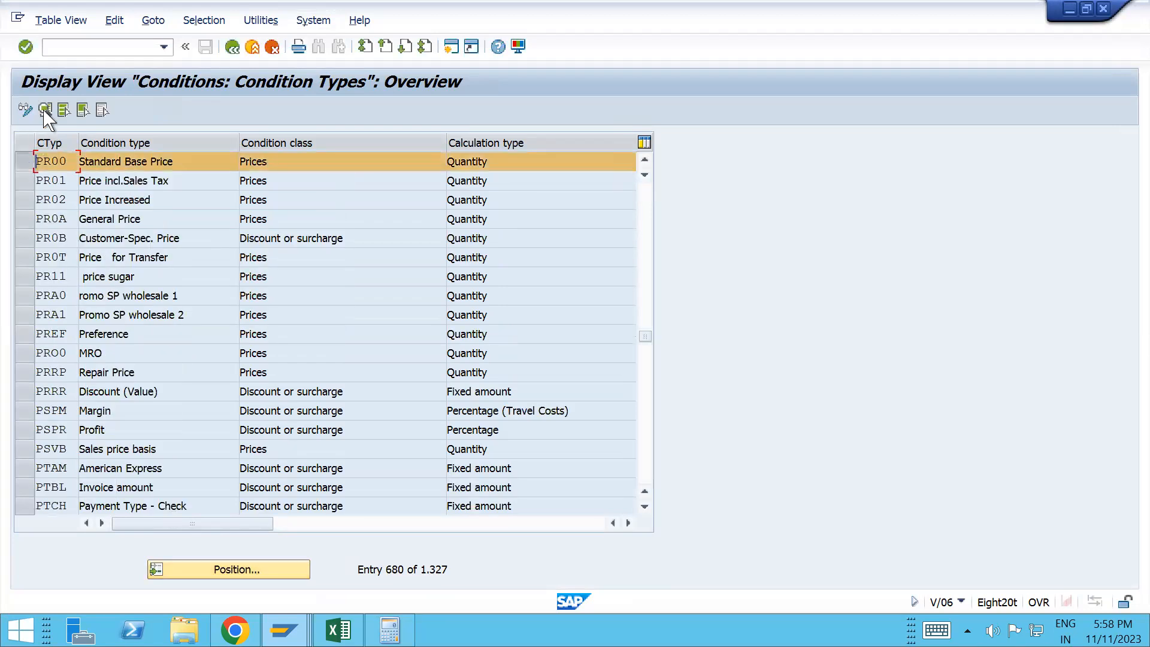
pyautogui.click(44, 109)
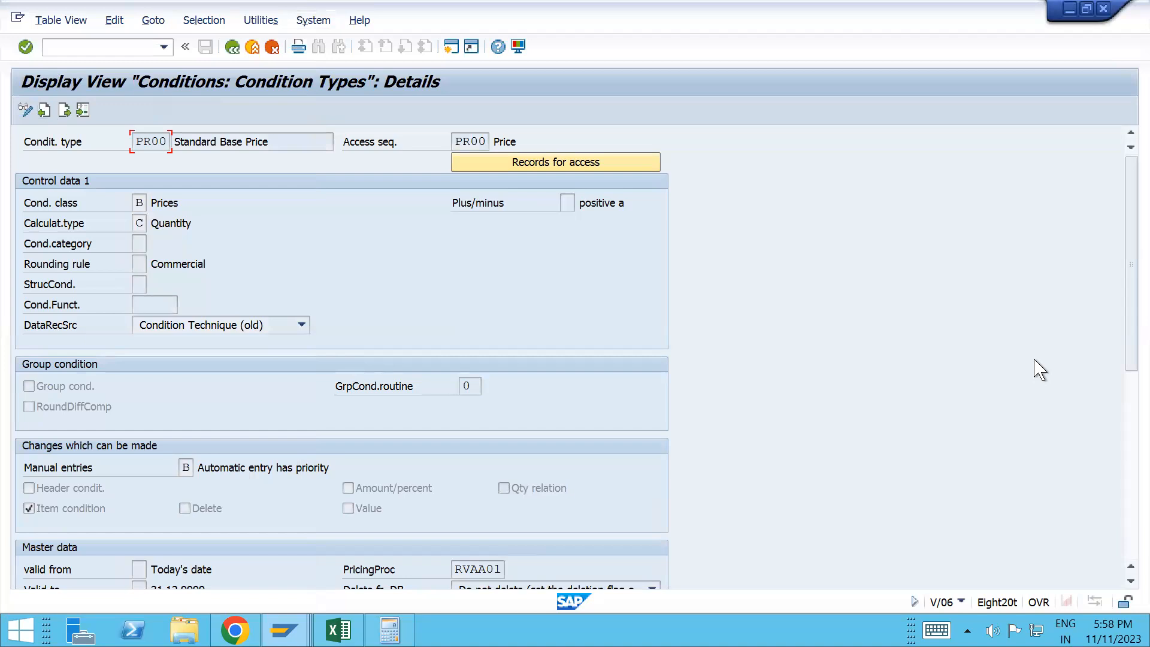
pyautogui.click(187, 466)
pyautogui.moveTo(1126, 256); pyautogui.dragTo(1126, 343)
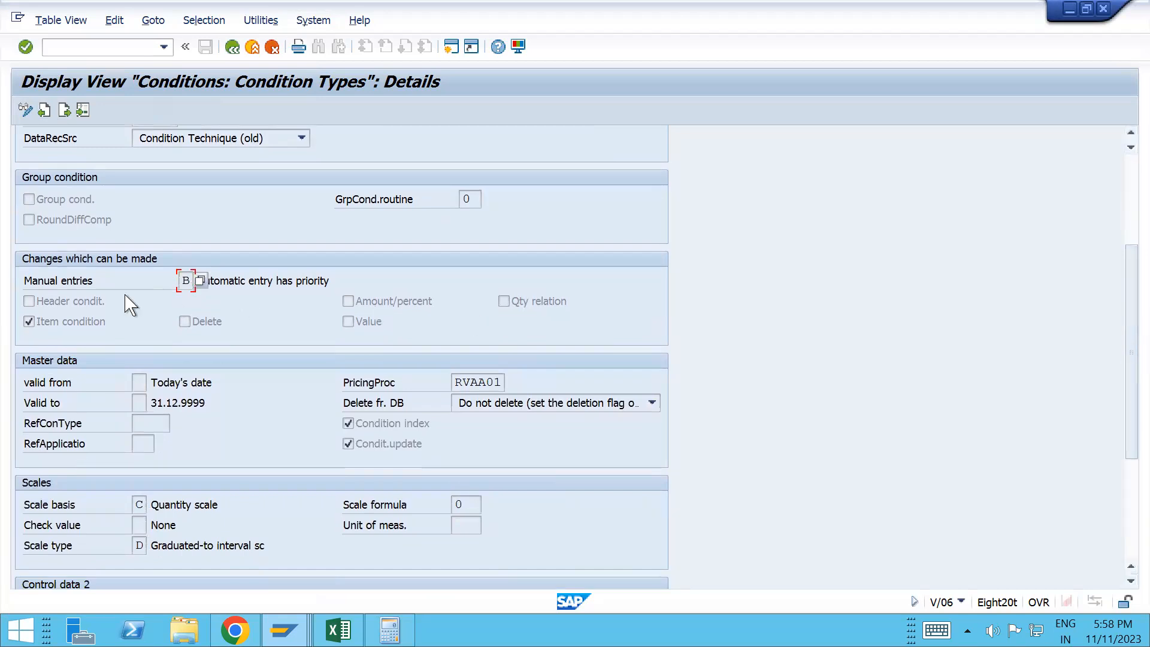
# - Return to the TR01 details, try manual entries option C, and set it back to B (Automatic entry has priority)
pyautogui.hotkey('alt', 'Tab')
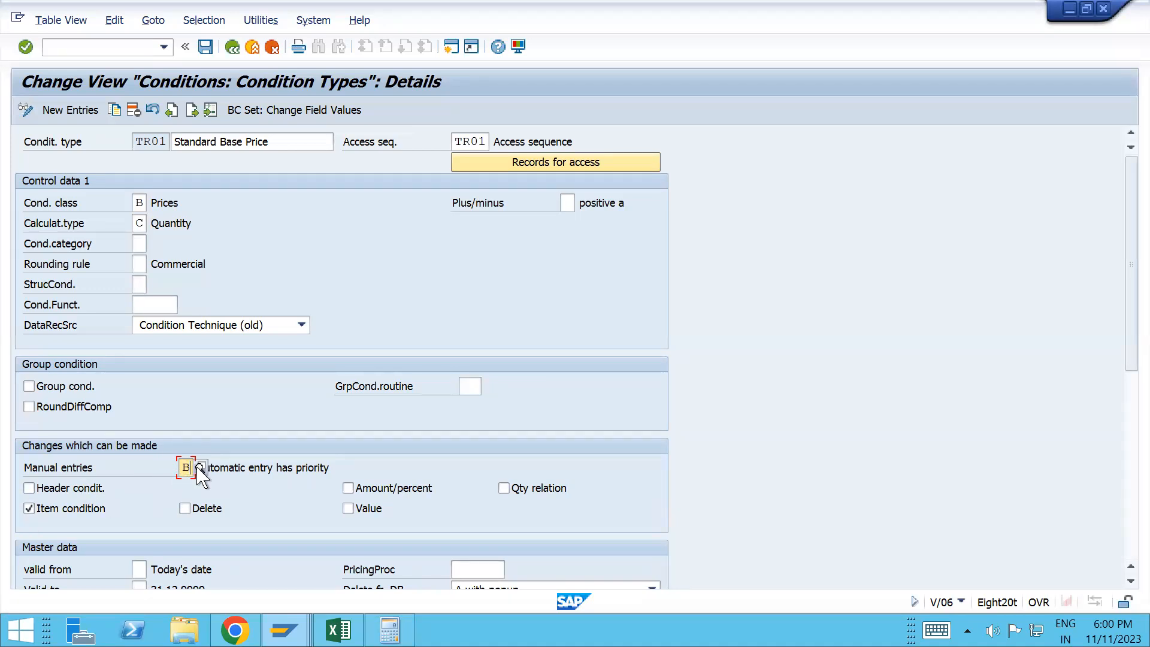
pyautogui.click(200, 467)
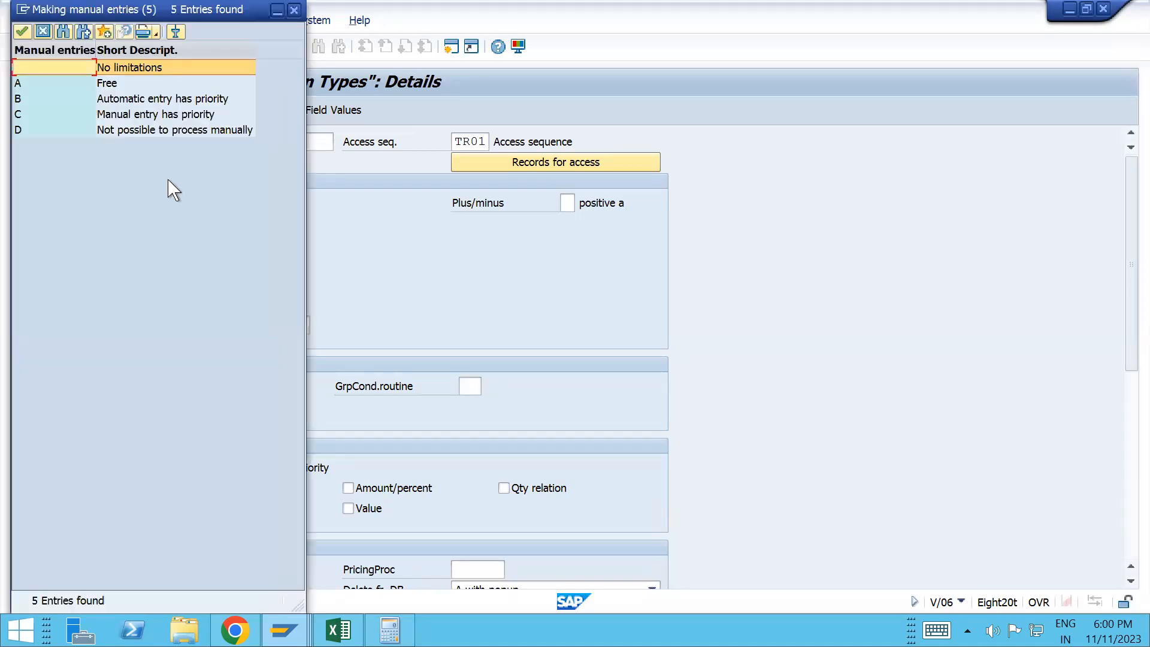
pyautogui.doubleClick(62, 115)
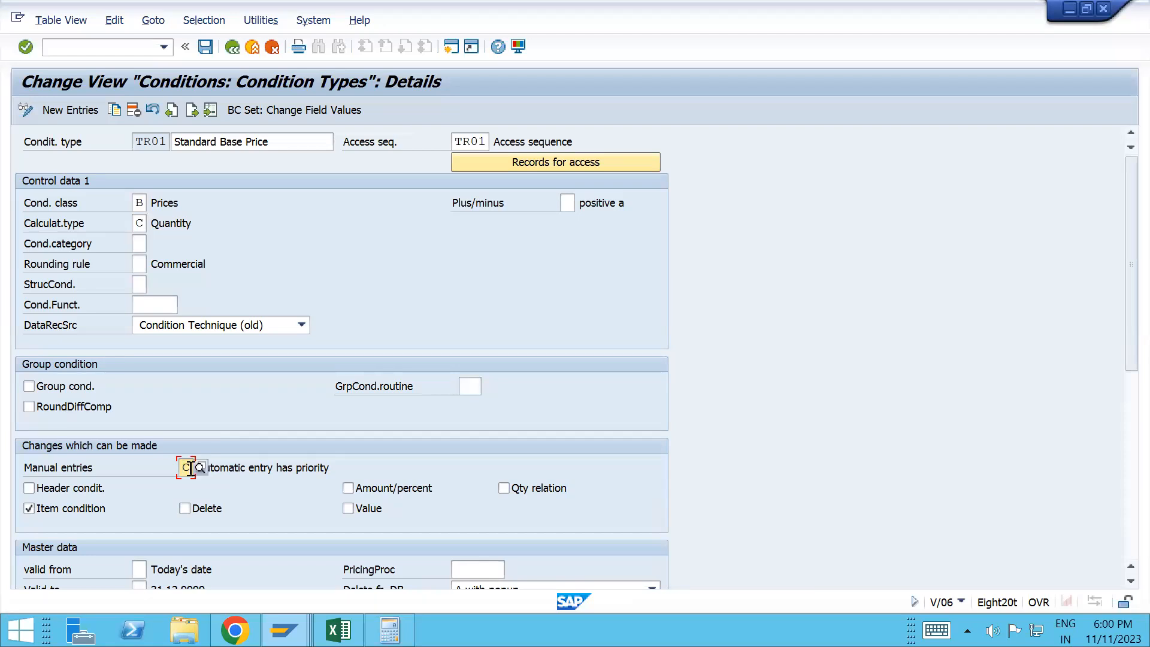
pyautogui.press('BackSpace')
pyautogui.write('B')
pyautogui.press('Return')
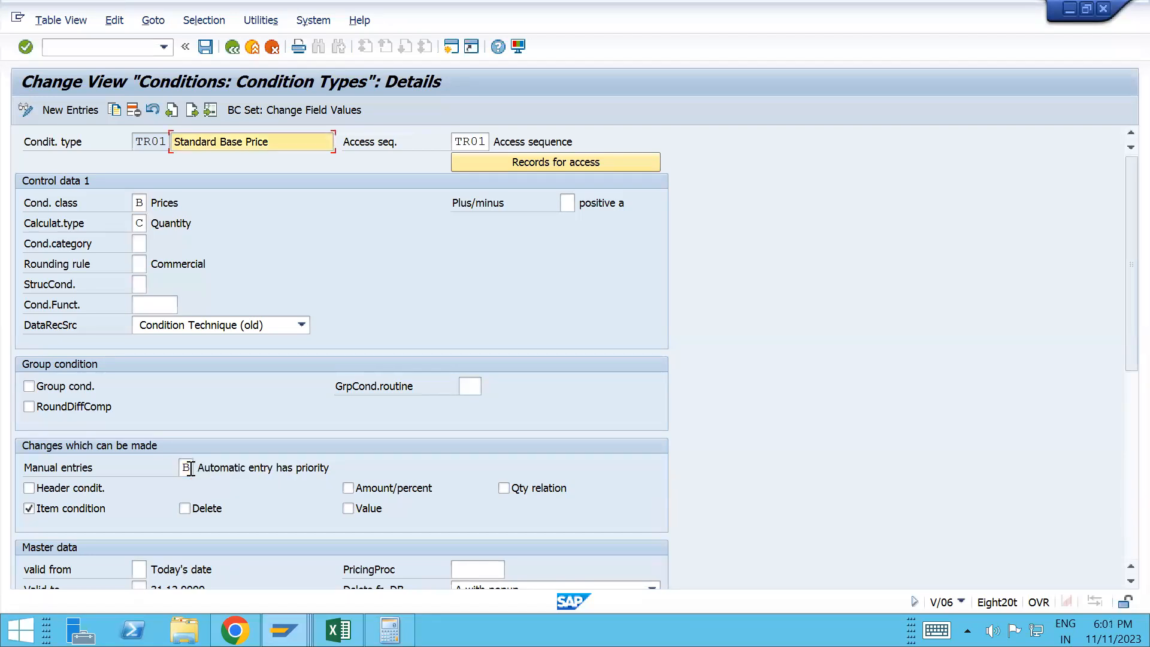
# - Return to the control overview of pricing procedure T10000 and examine which condition types are marked as manual, including TB00
pyautogui.hotkey('alt', 'Tab')
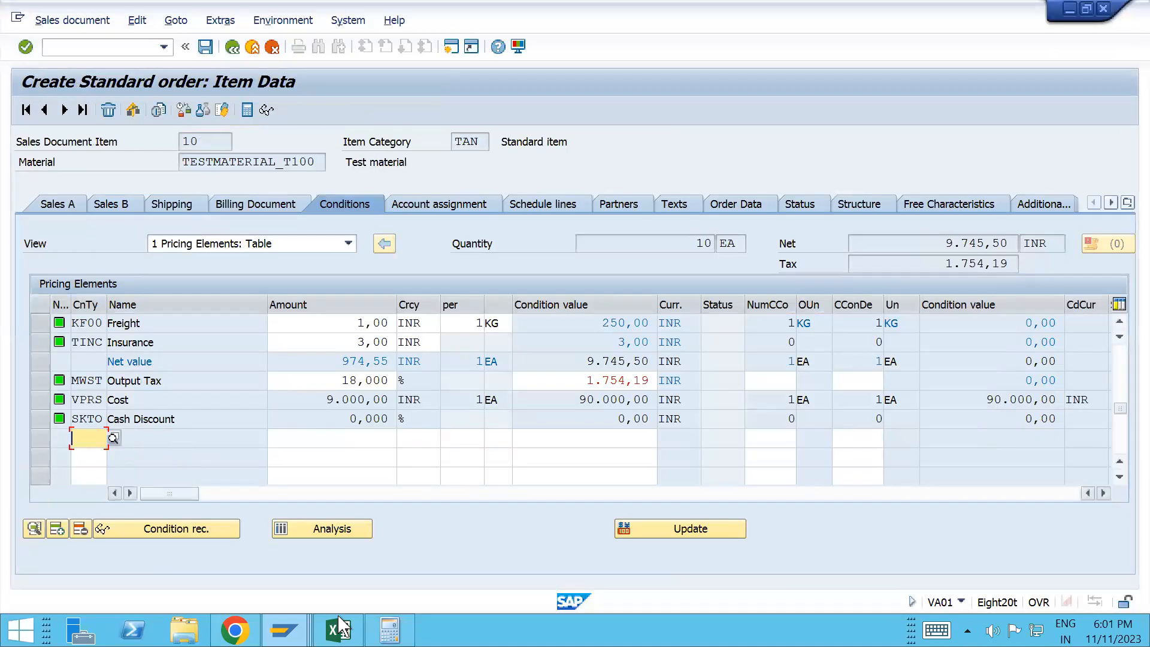
pyautogui.moveTo(284, 630)
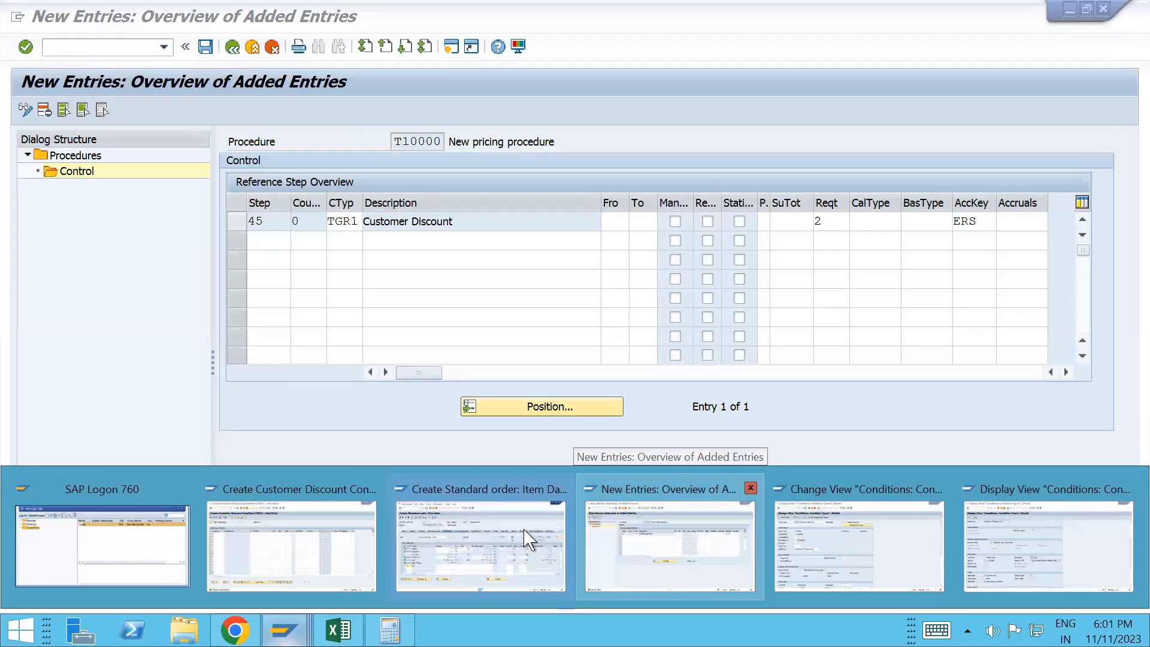
pyautogui.click(524, 530)
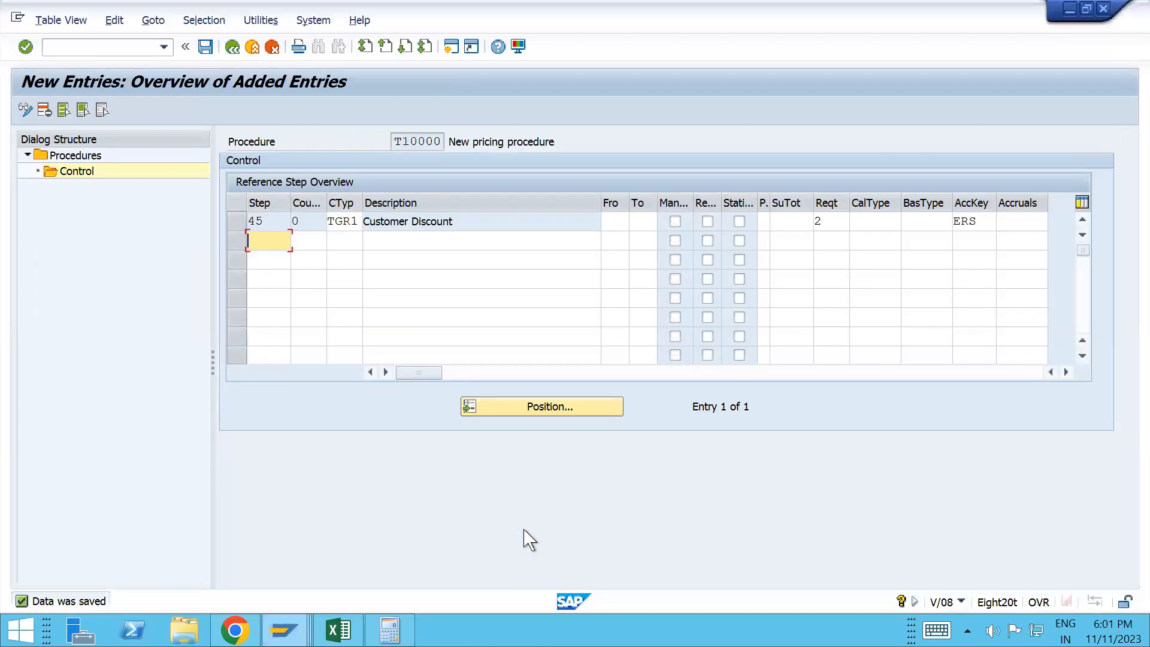
pyautogui.click(233, 48)
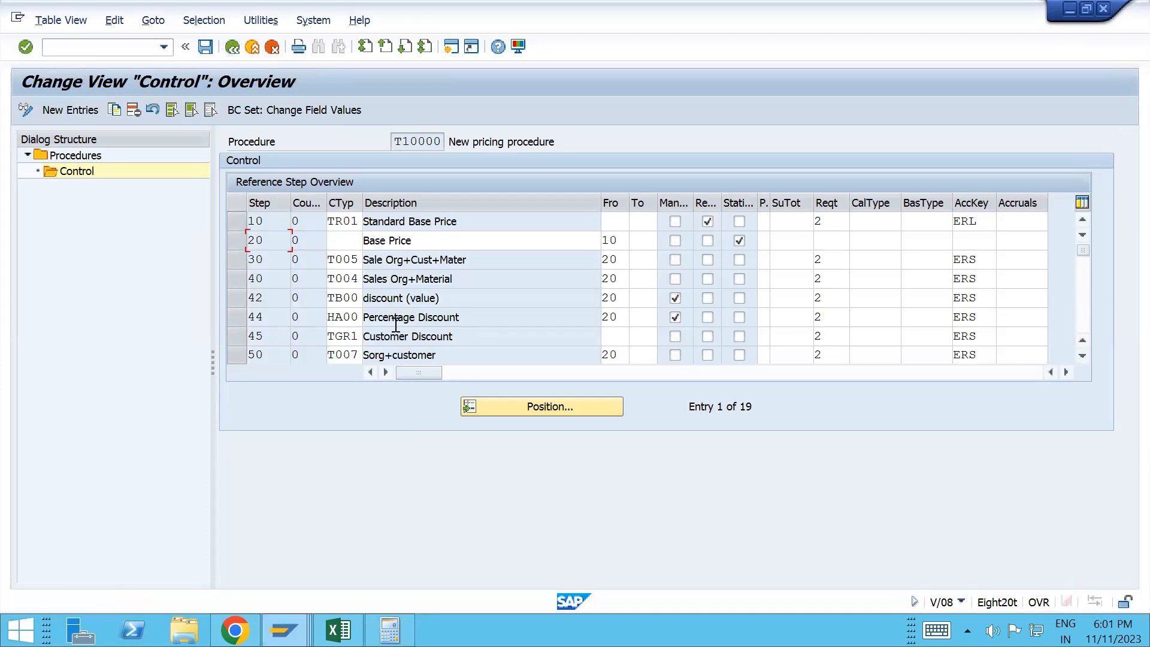
pyautogui.scroll(-3, 473, 346)
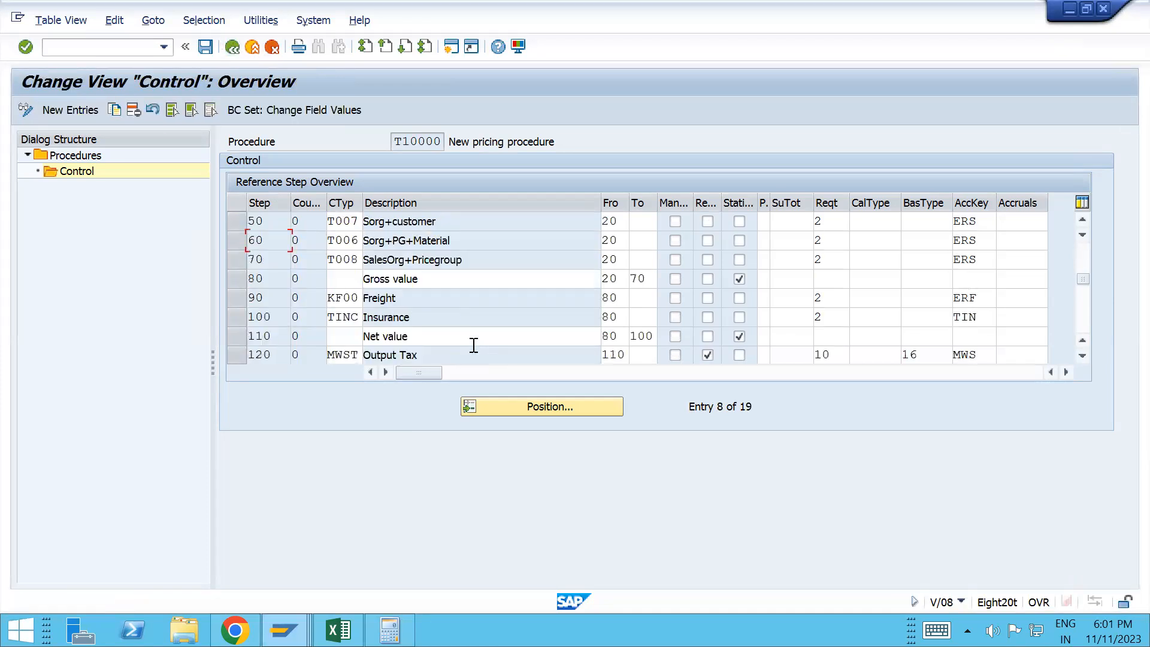
pyautogui.scroll(-3, 473, 345)
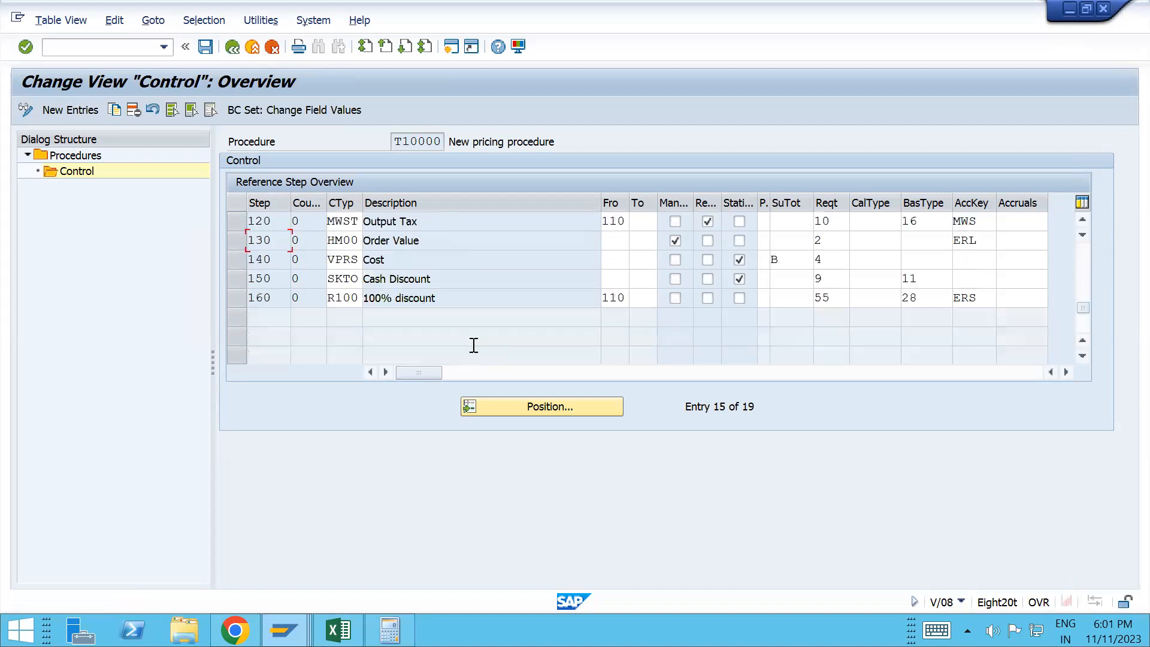
pyautogui.scroll(3, 473, 351)
pyautogui.scroll(-3, 476, 353)
pyautogui.scroll(3, 780, 279)
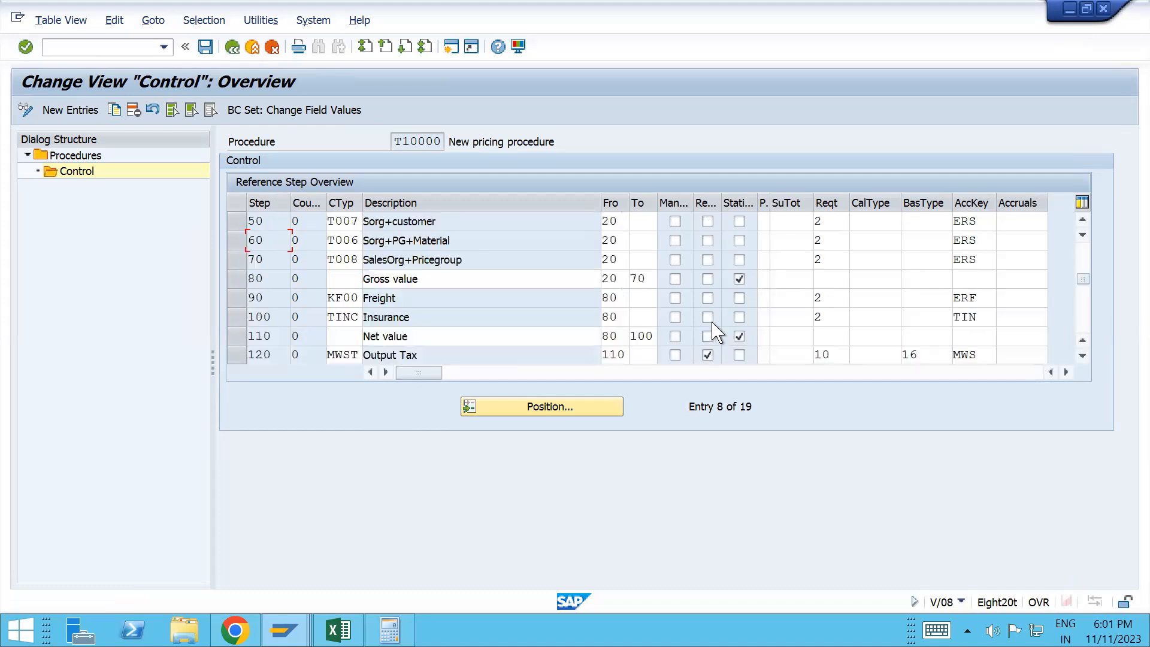
pyautogui.scroll(3, 703, 284)
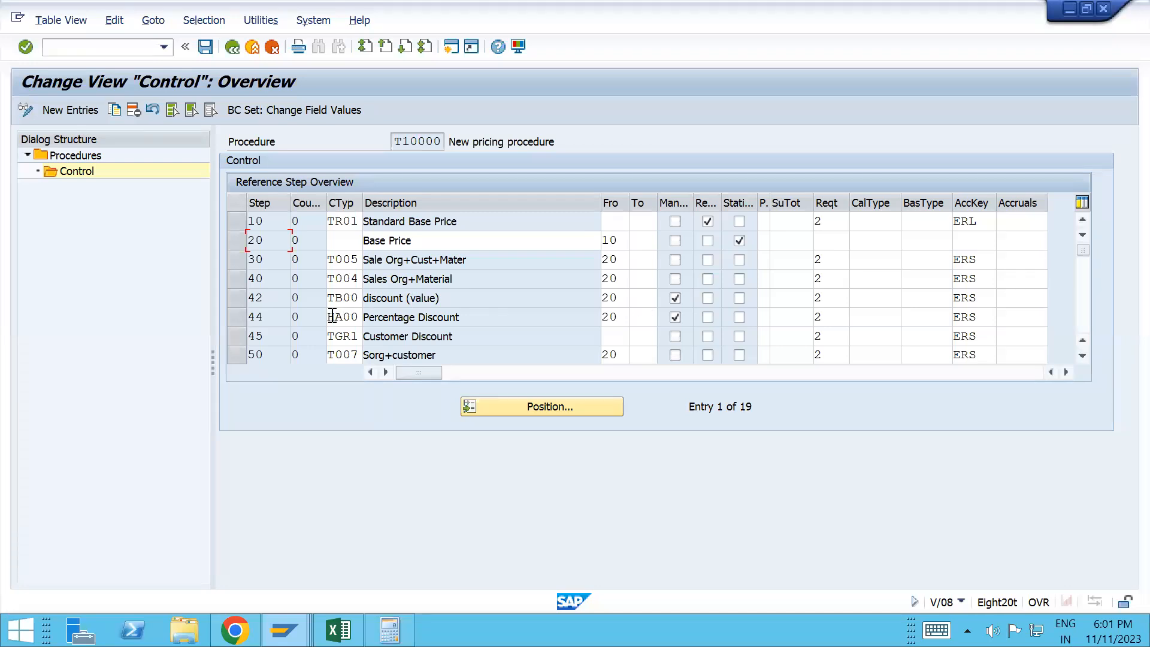
pyautogui.doubleClick(331, 299)
# - Switch to the sales order, leave the item data, and open the header conditions
pyautogui.hotkey('alt', 'Tab')
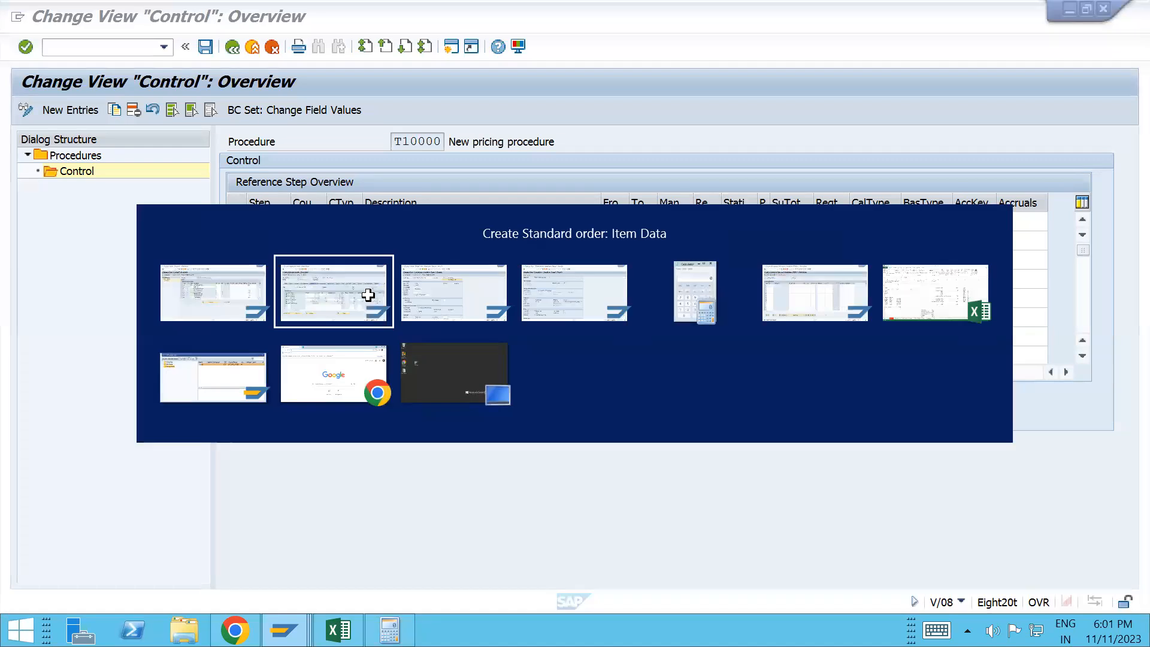
pyautogui.click(232, 47)
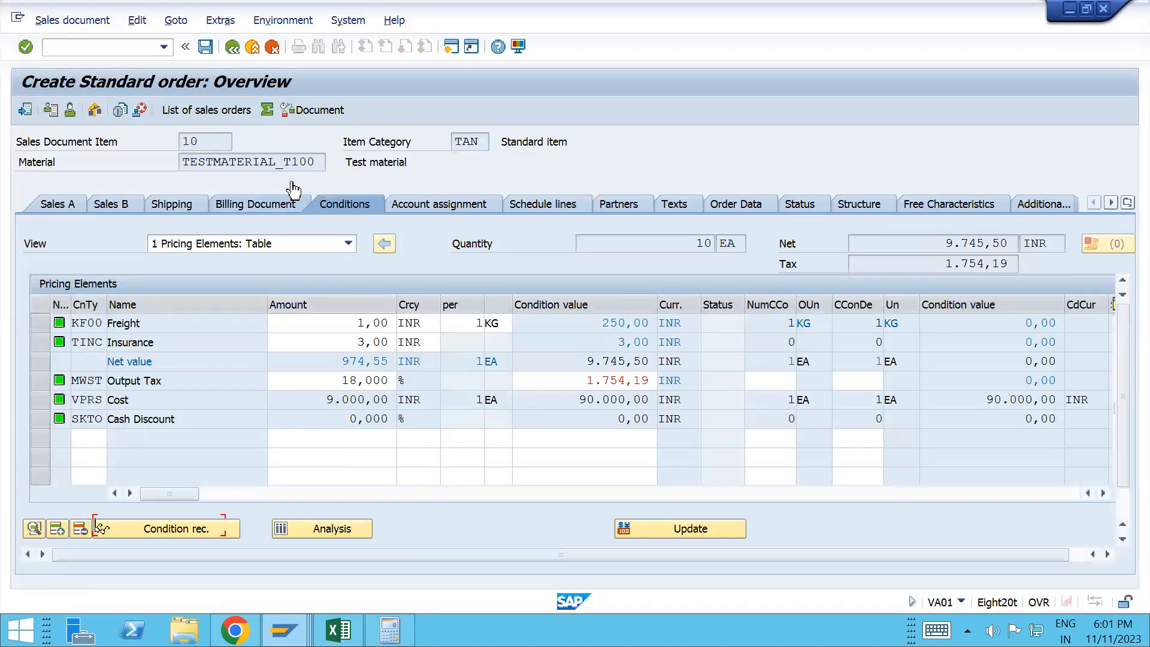
pyautogui.click(656, 203)
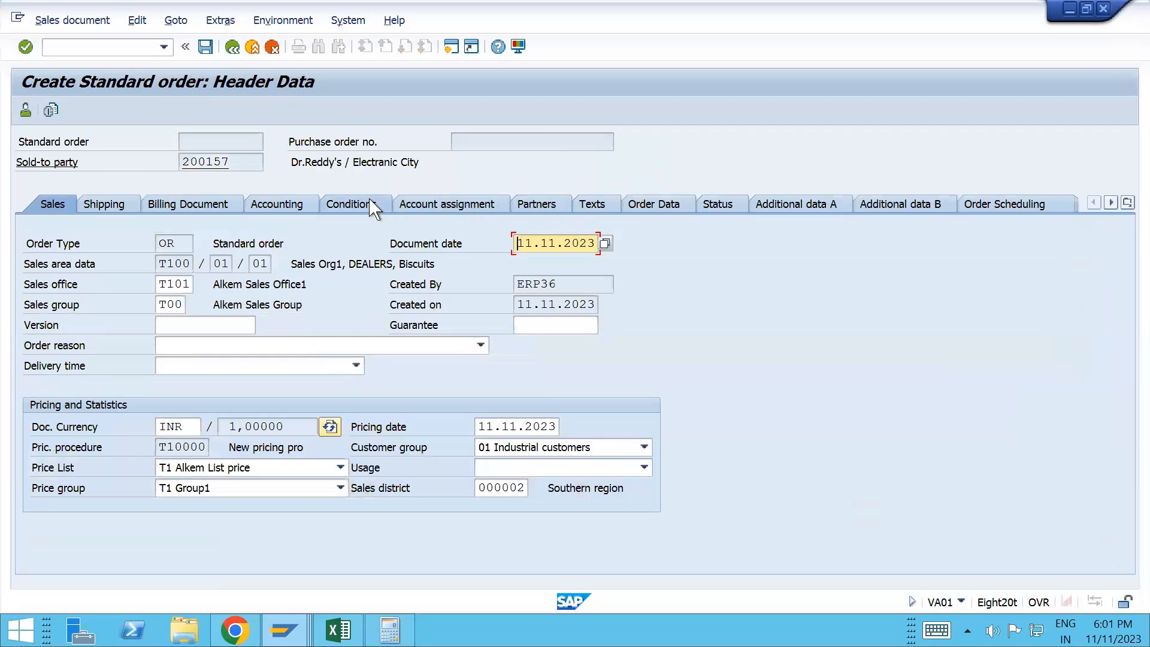
pyautogui.click(353, 204)
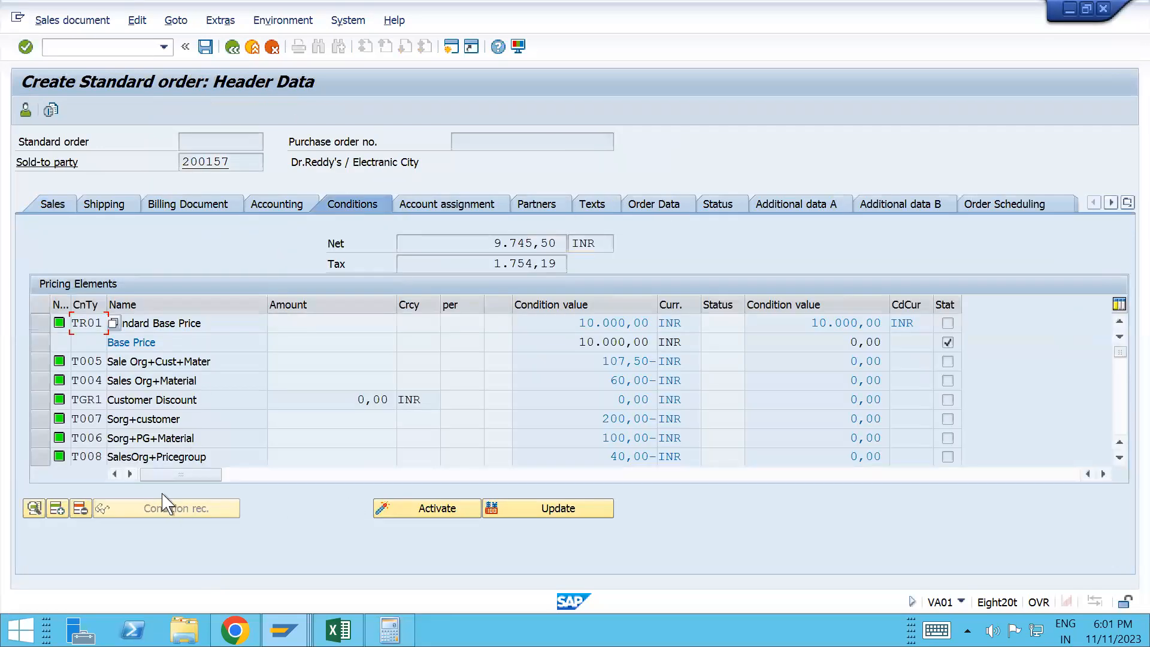
# - Add condition type TB00 with an amount of 100 to the order's header pricing elements
pyautogui.click(62, 513)
pyautogui.write('TB00')
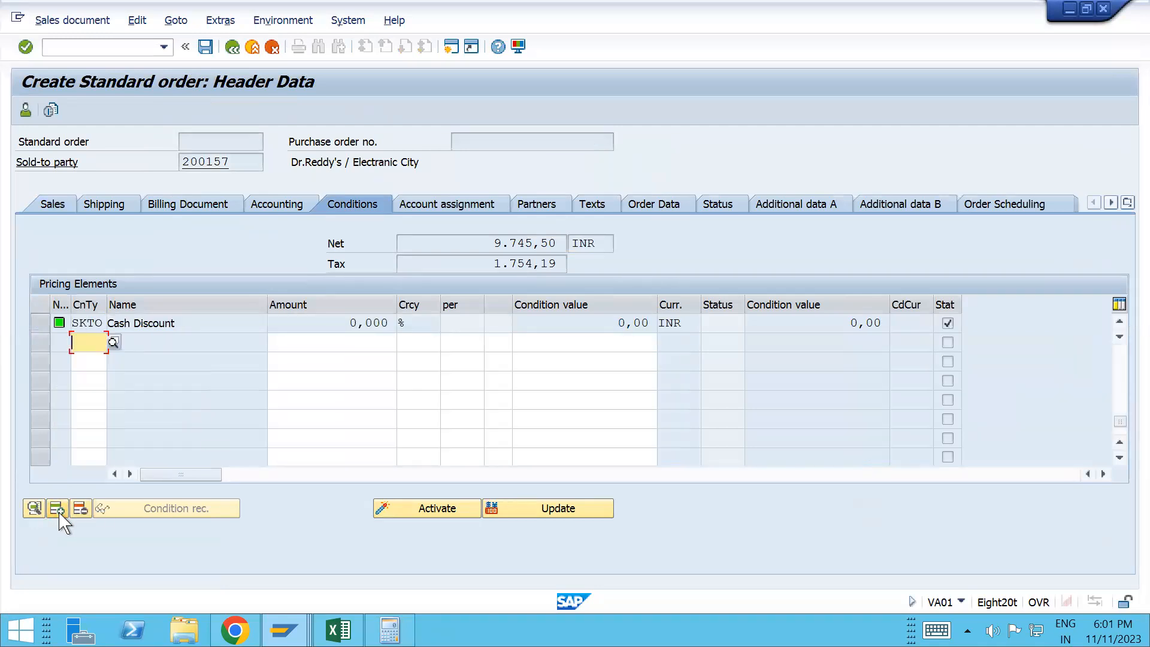
pyautogui.press('Tab')
pyautogui.write('2')
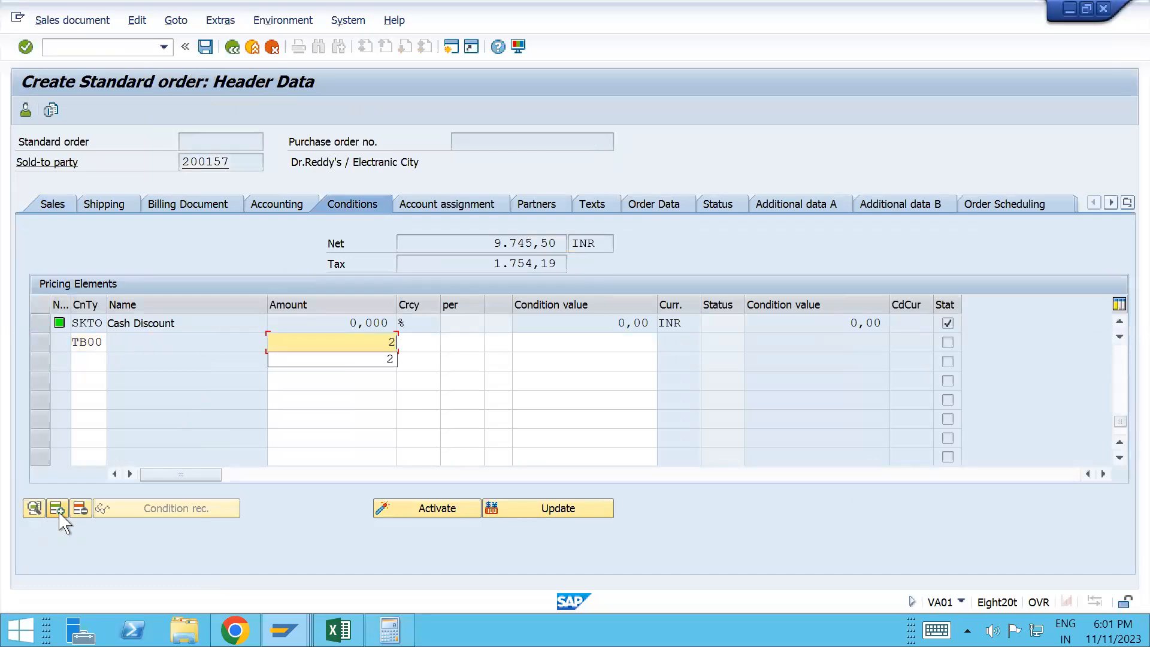
pyautogui.press('BackSpace')
pyautogui.write('100')
pyautogui.press('Return')
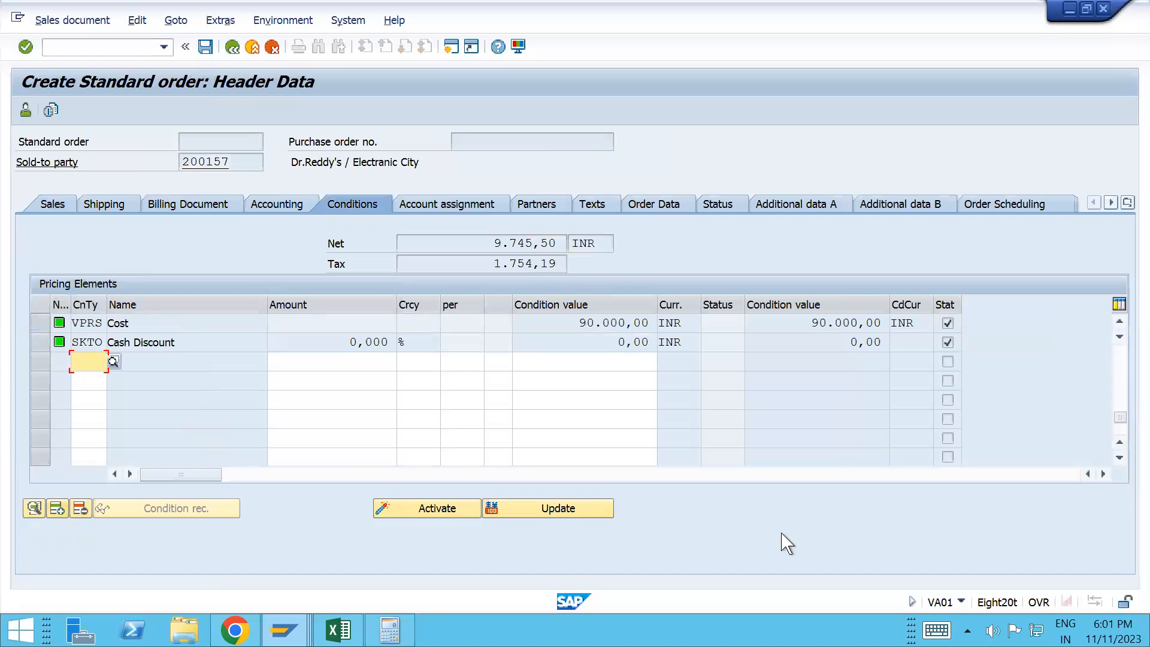
# - Locate the TB00 discount in the header pricing elements and set its amount to 200
pyautogui.moveTo(1117, 415); pyautogui.dragTo(1117, 350)
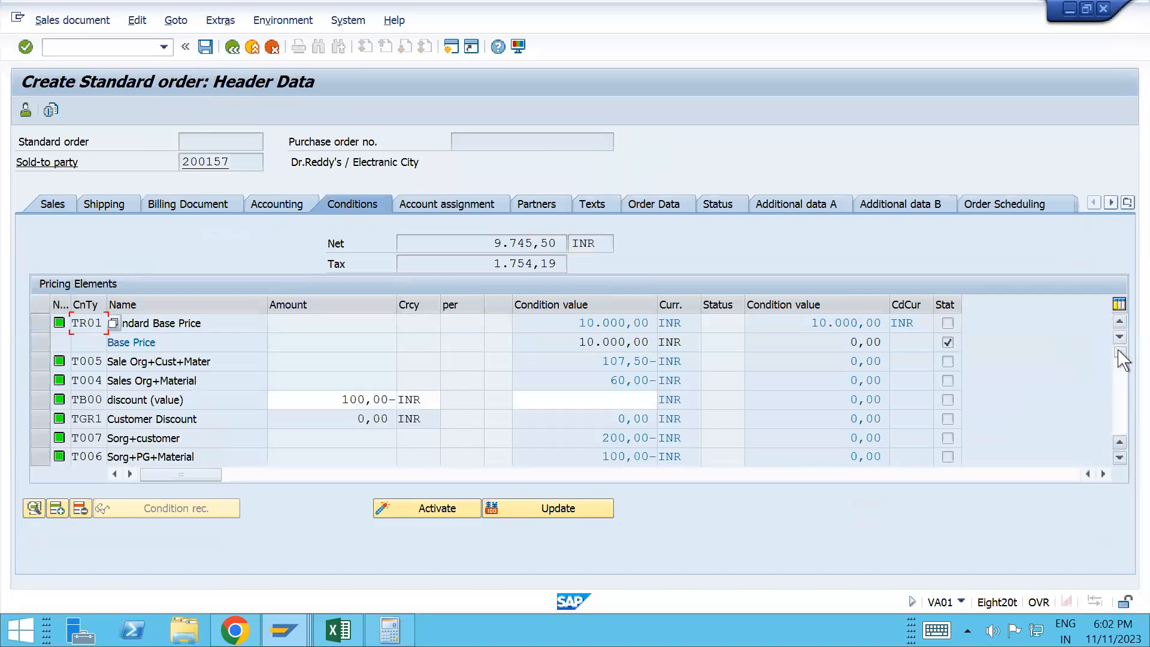
pyautogui.click(337, 400)
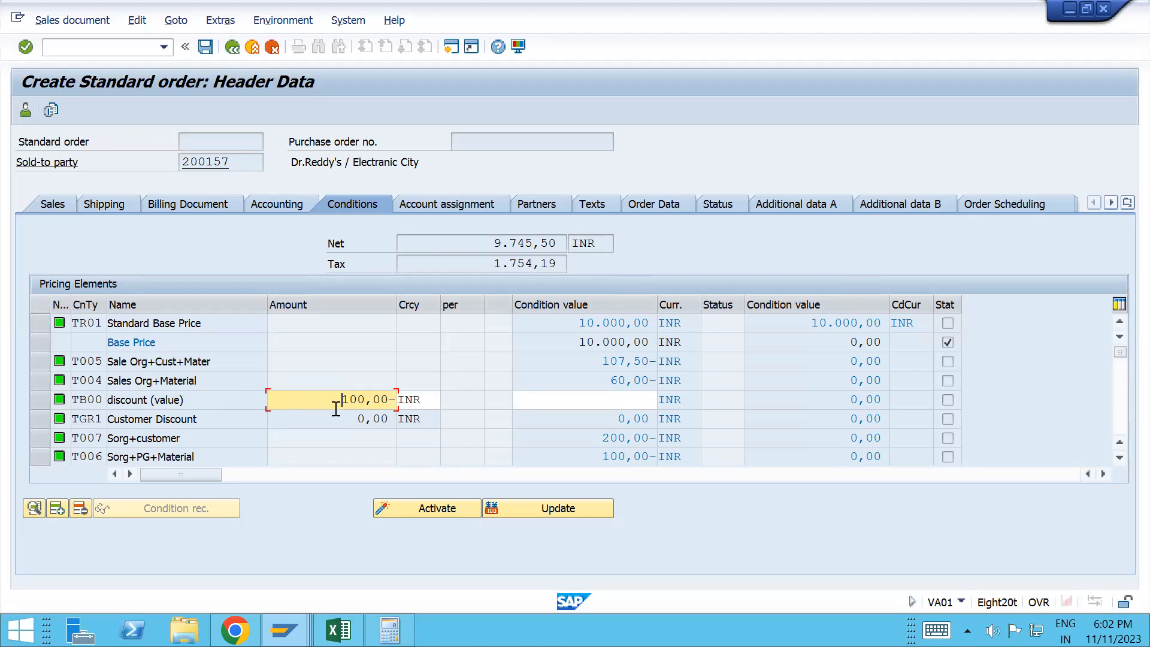
pyautogui.write('2')
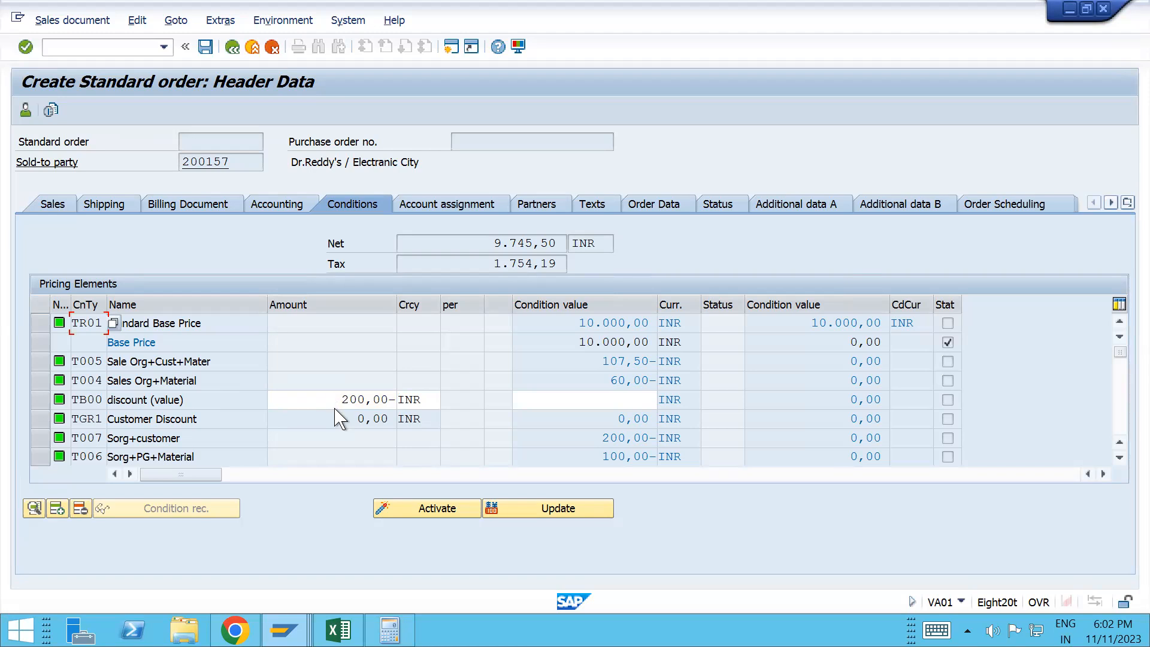
# - Check the allowed changes in the TR01 condition type details and return to the order's header conditions
pyautogui.hotkey('alt', 'Tab')
pyautogui.hotkey('alt', 'Tab')
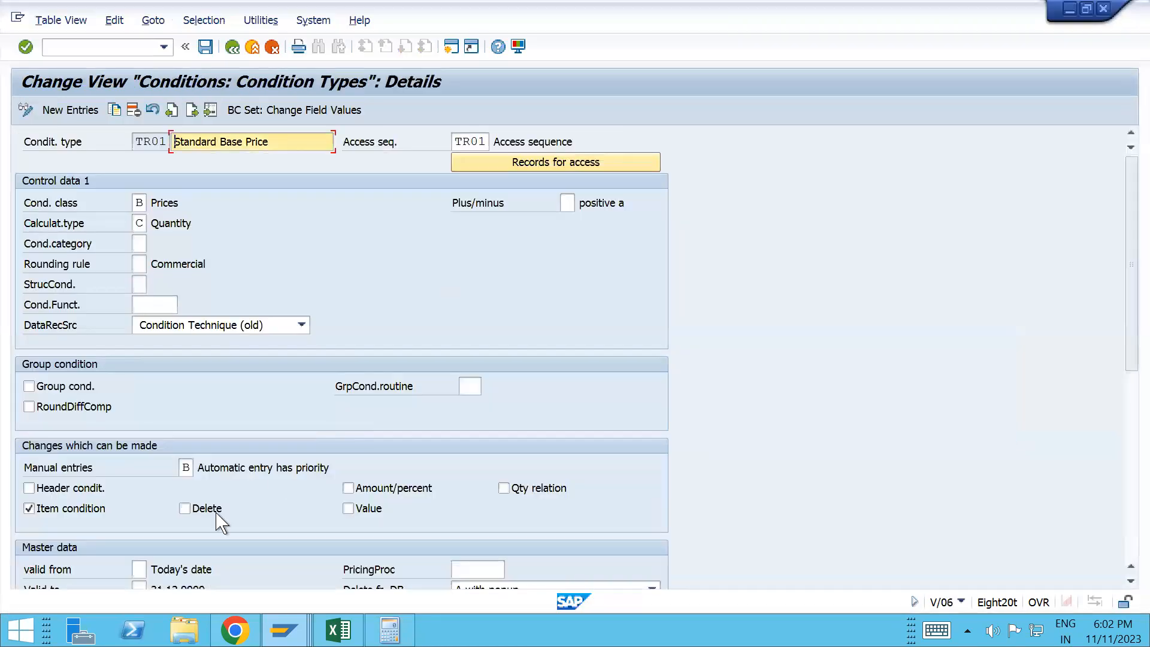
pyautogui.hotkey('alt', 'Tab')
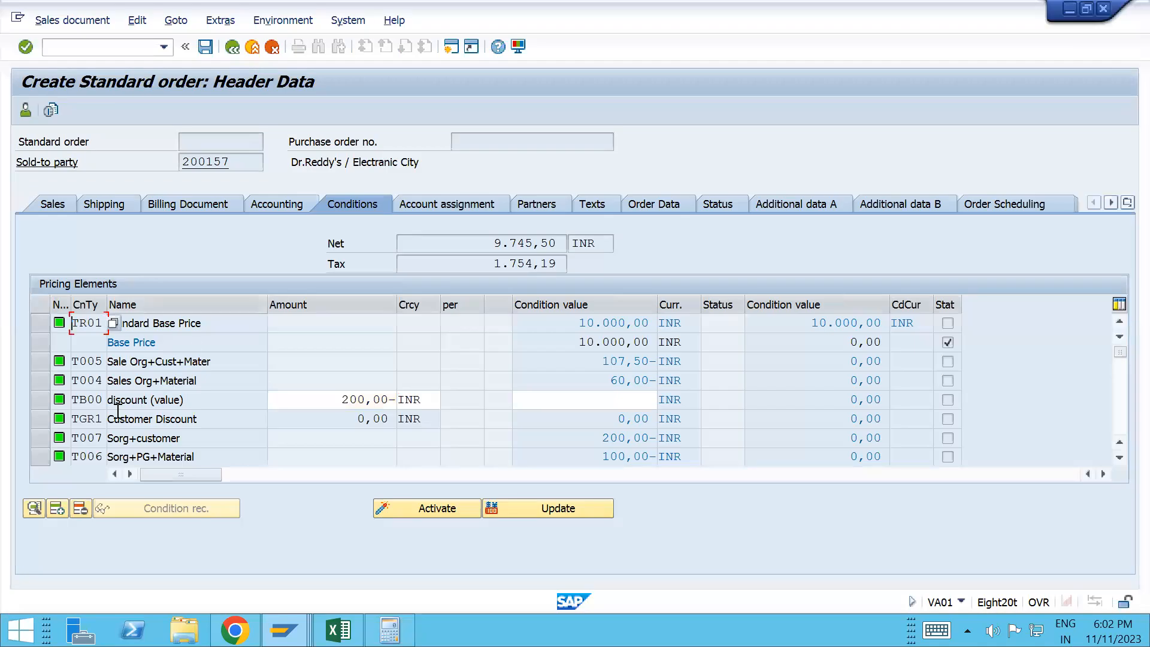
# - Switch to the condition type customizing, reopen V/06, and display the details of condition type TB00
pyautogui.moveTo(73, 400); pyautogui.dragTo(108, 399)
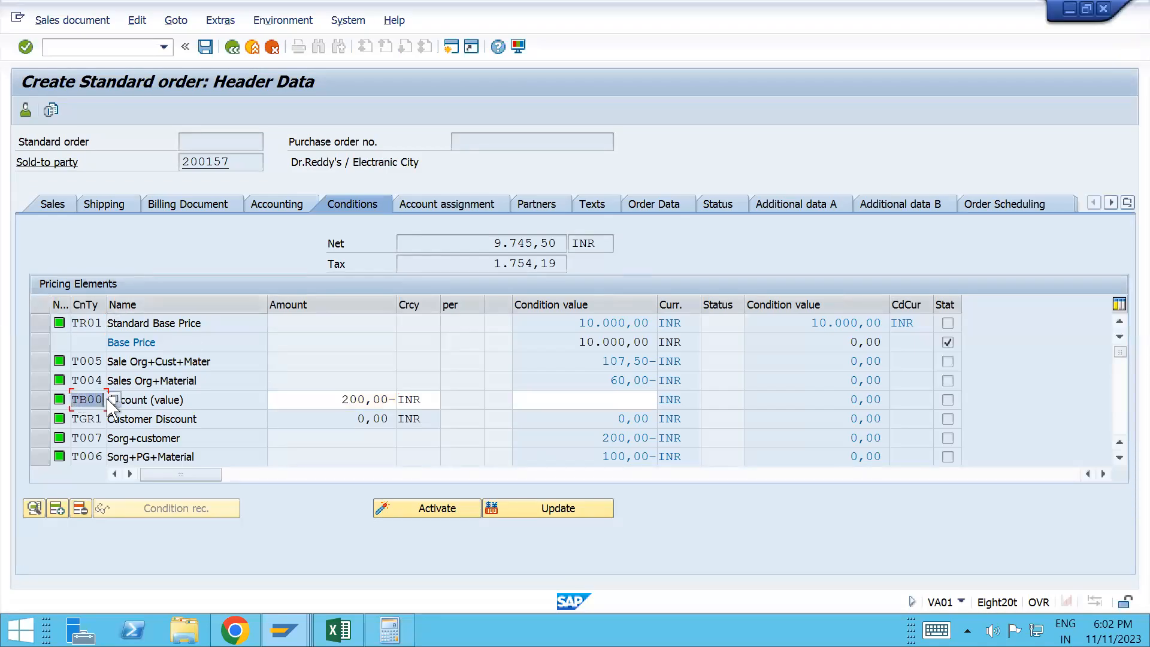
pyautogui.hotkey('alt', 'Tab')
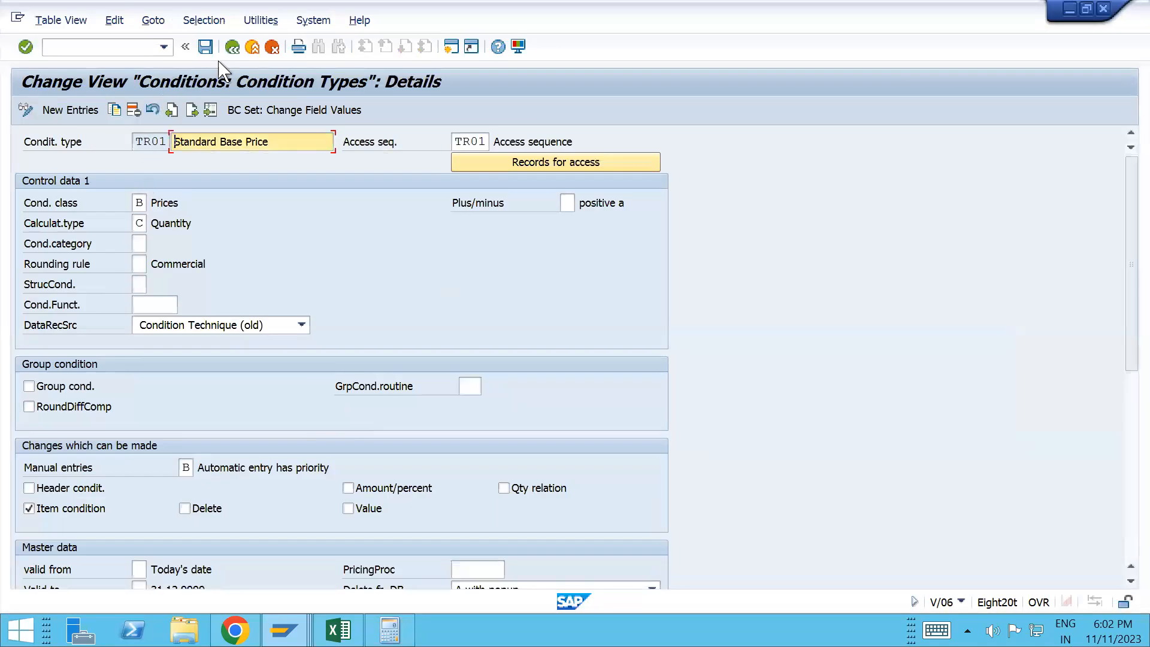
pyautogui.click(121, 55)
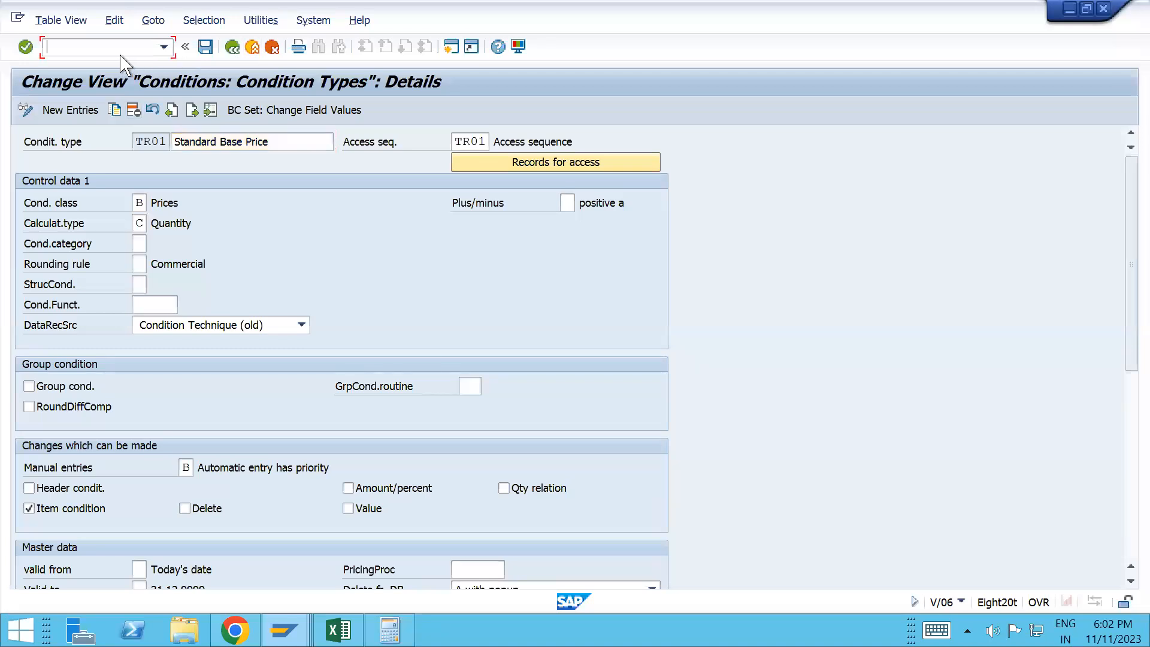
pyautogui.write('/nv/06')
pyautogui.press('Return')
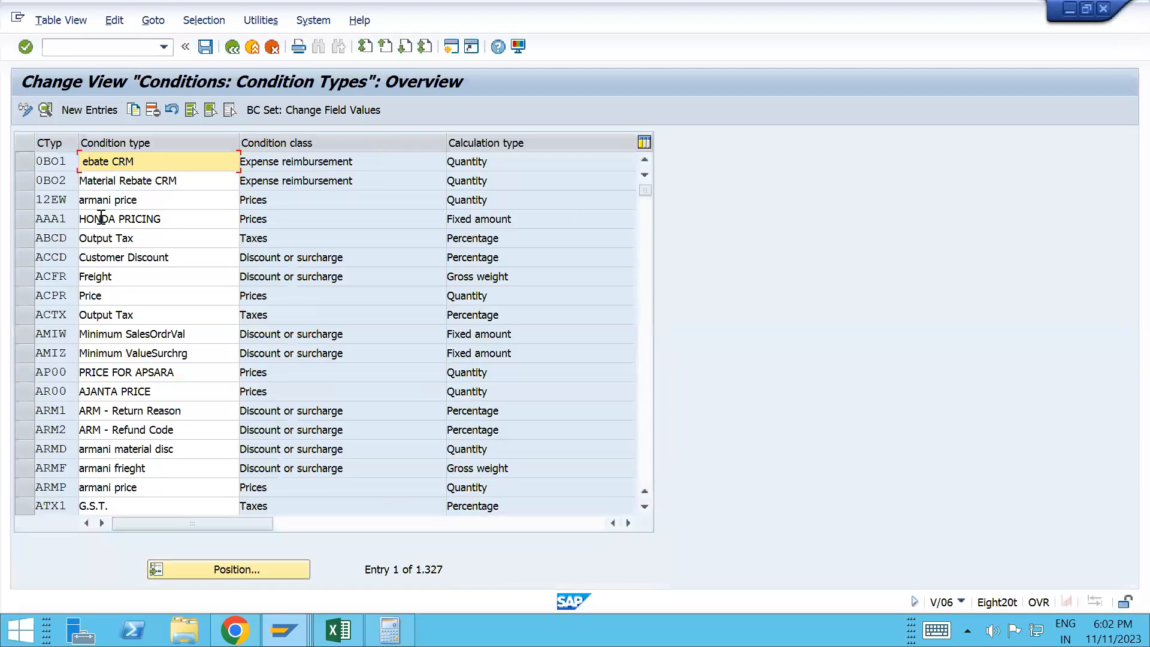
pyautogui.click(228, 569)
pyautogui.write('YB00')
pyautogui.press('Return')
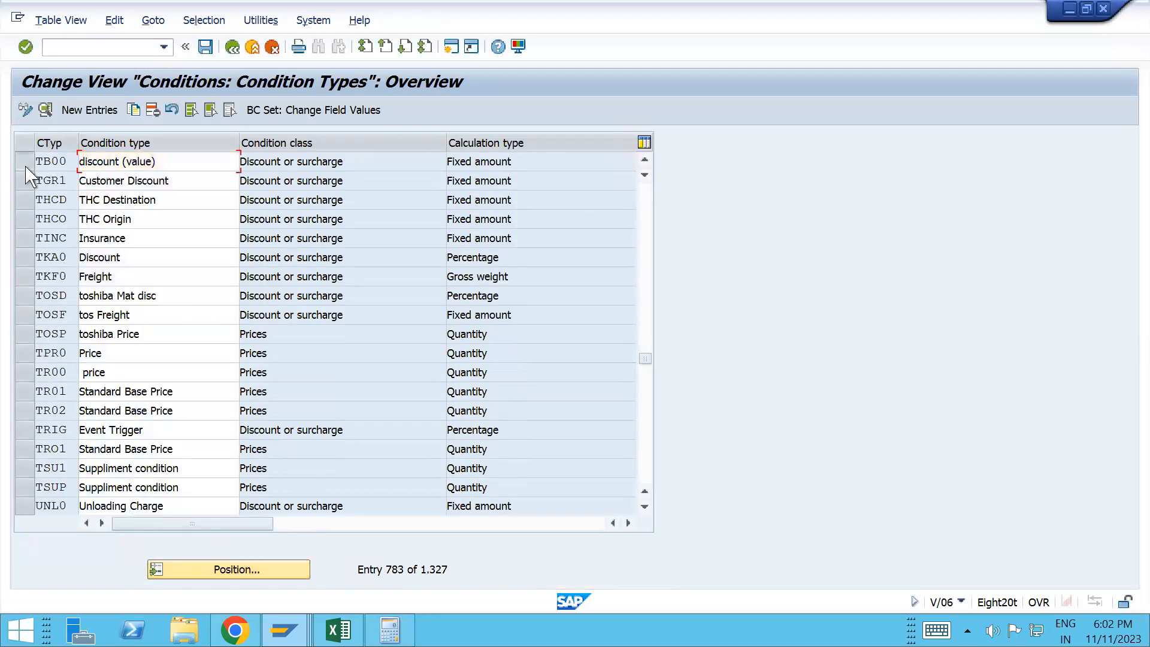
pyautogui.click(45, 110)
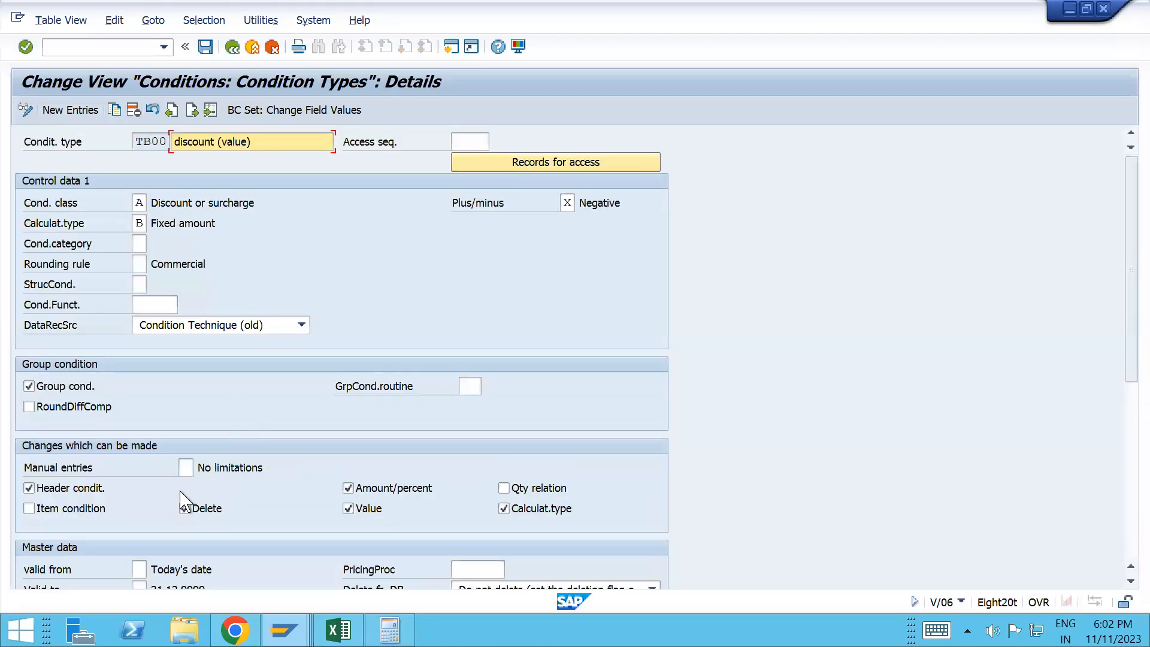
# - Set TB00's manual entries to C, disallow amount/percent and value changes, and save the condition type
pyautogui.click(186, 466)
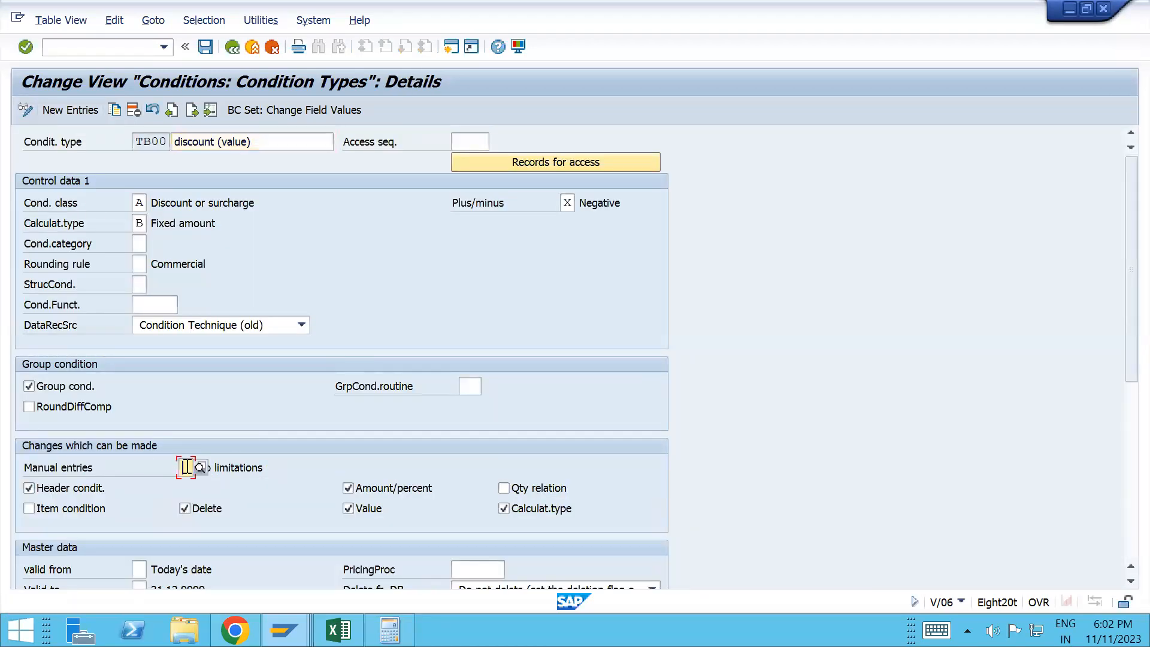
pyautogui.write('C')
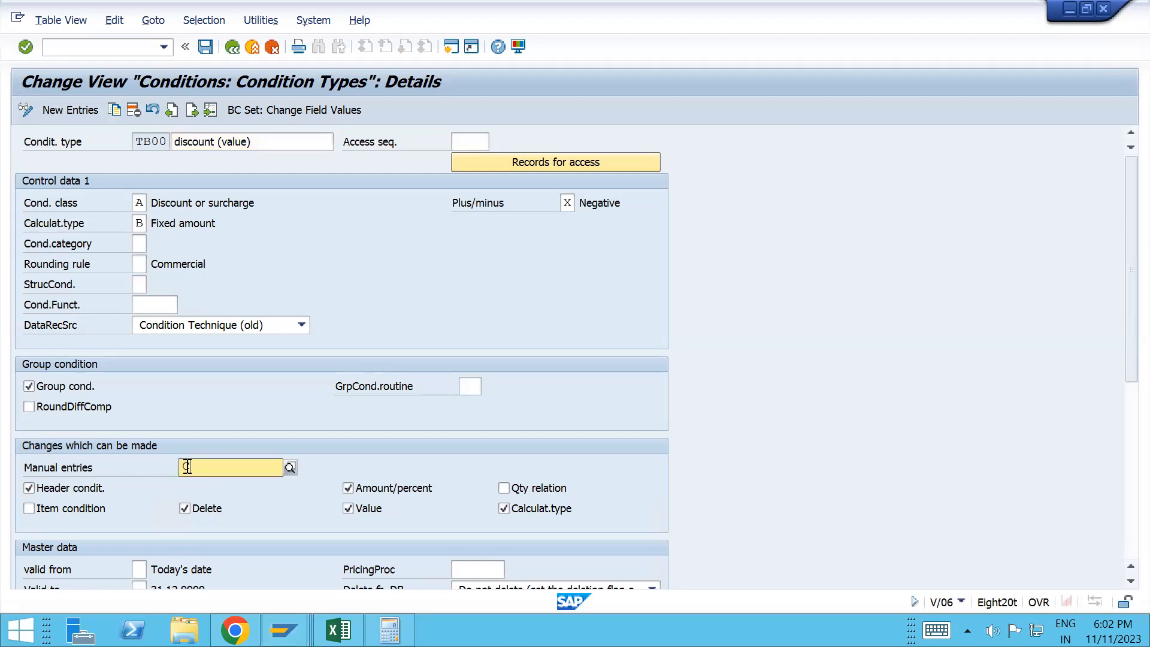
pyautogui.click(267, 503)
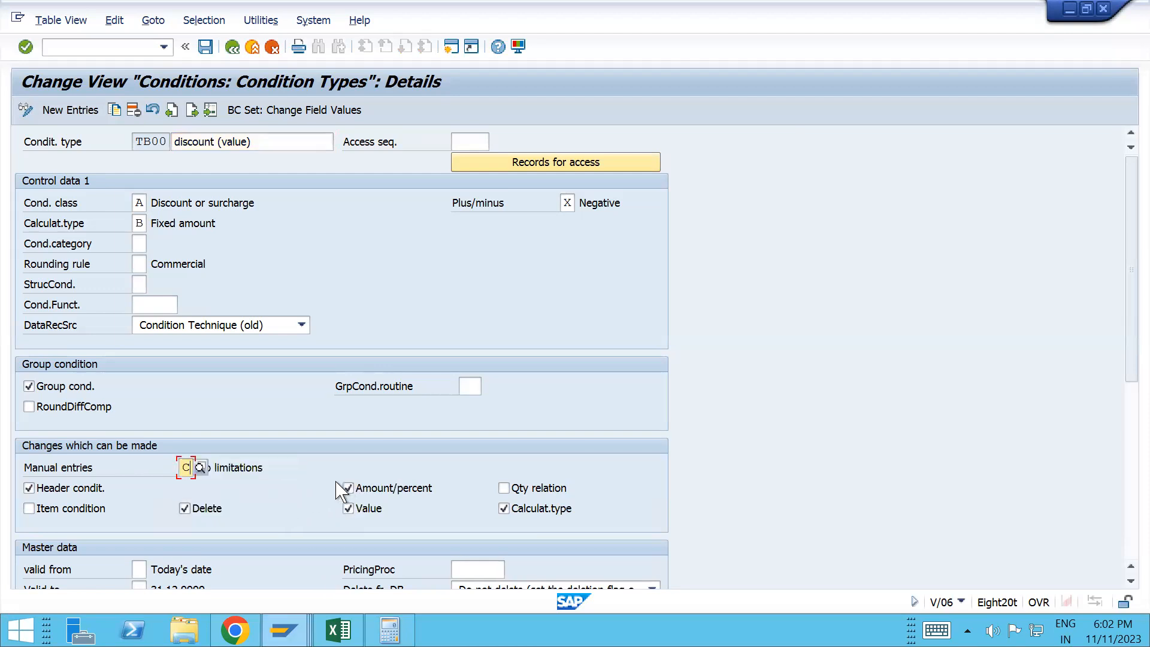
pyautogui.click(348, 487)
pyautogui.hotkey('ctrl', 's')
pyautogui.click(376, 306)
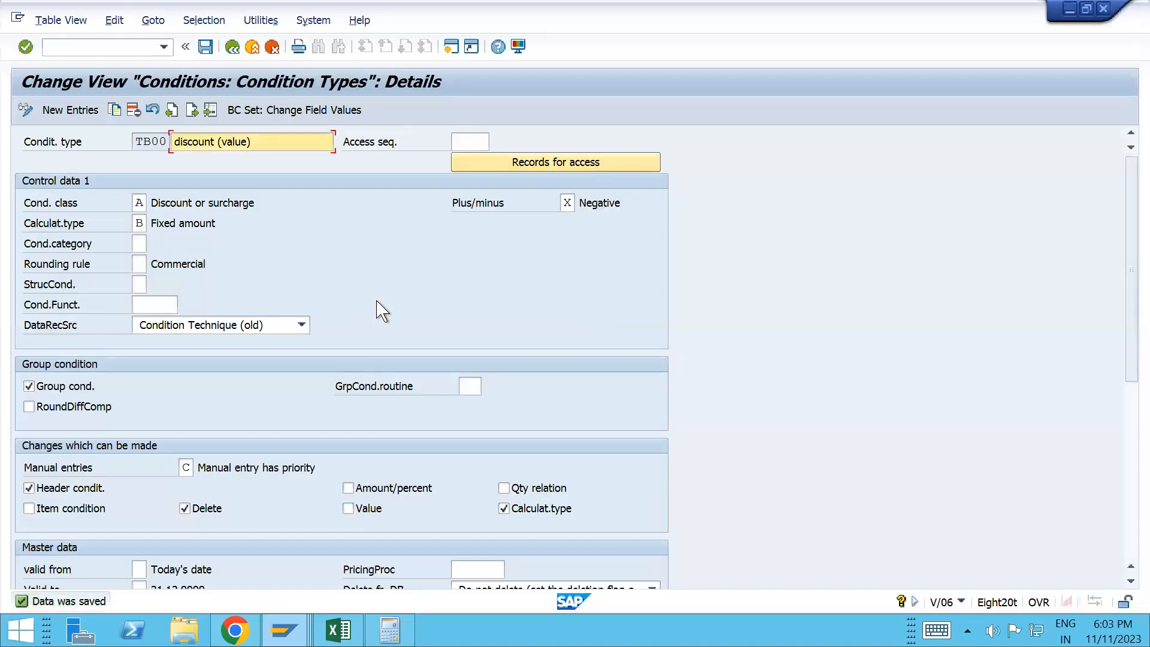
# - Switch to the sales order session, restart VA01, and enter the sold-to party for a new standard order
pyautogui.hotkey('alt', 'Tab')
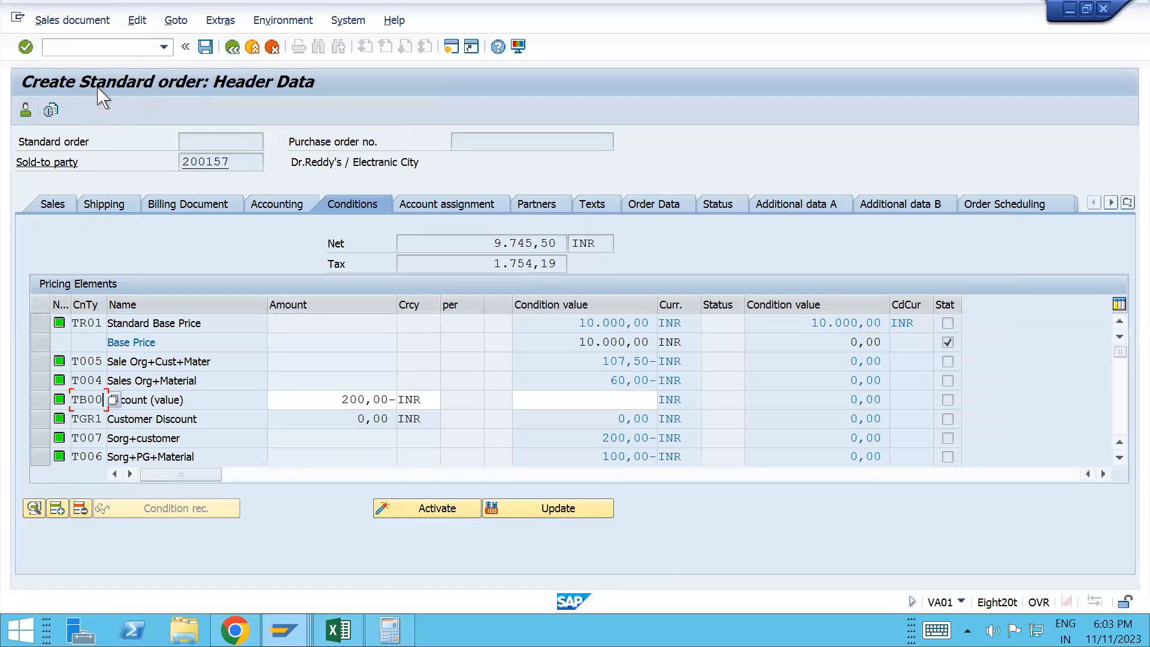
pyautogui.click(86, 48)
pyautogui.write('/nva01')
pyautogui.press('Return')
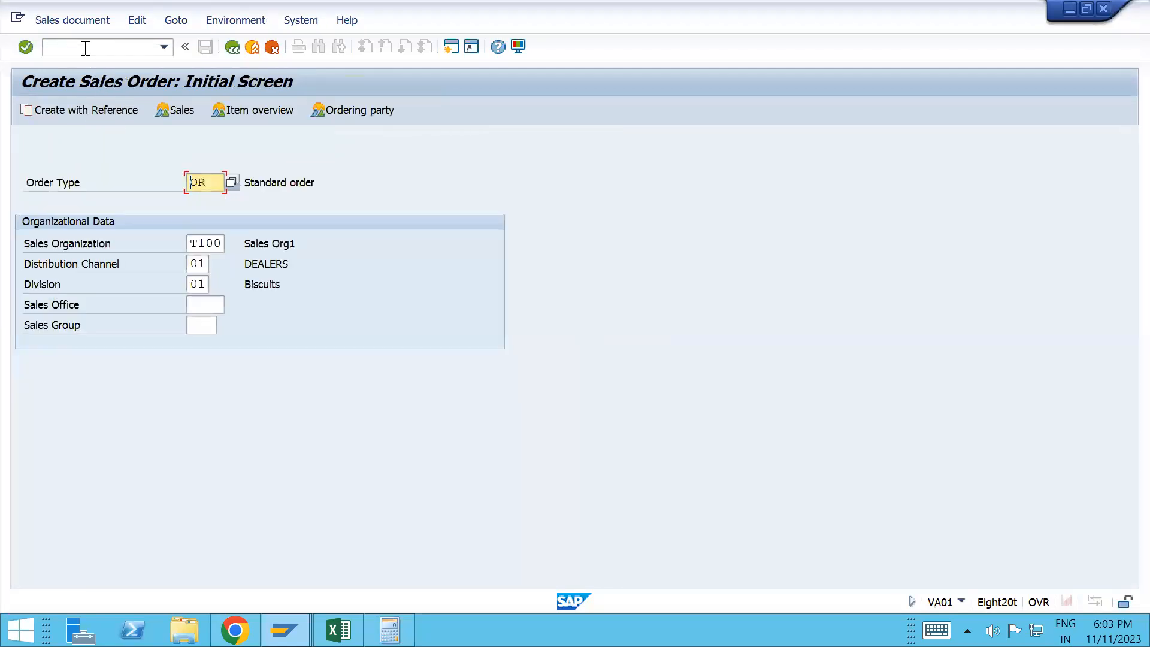
pyautogui.press('Return')
pyautogui.press('Down')
pyautogui.press('Return')
pyautogui.press('Return')
# - Add material TESTMATERIAL_T100 with an order quantity of 10 and accept the delivery proposal
pyautogui.press('space')
pyautogui.press('Down')
pyautogui.press('Tab')
pyautogui.write('10')
pyautogui.press('Return')
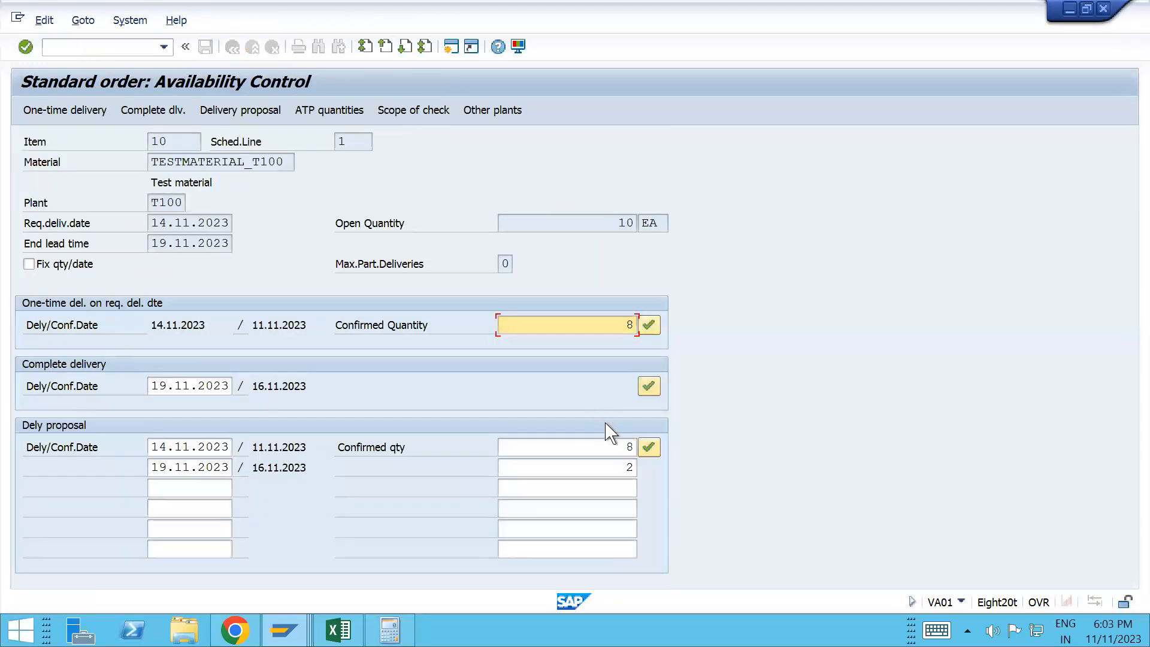
pyautogui.click(649, 447)
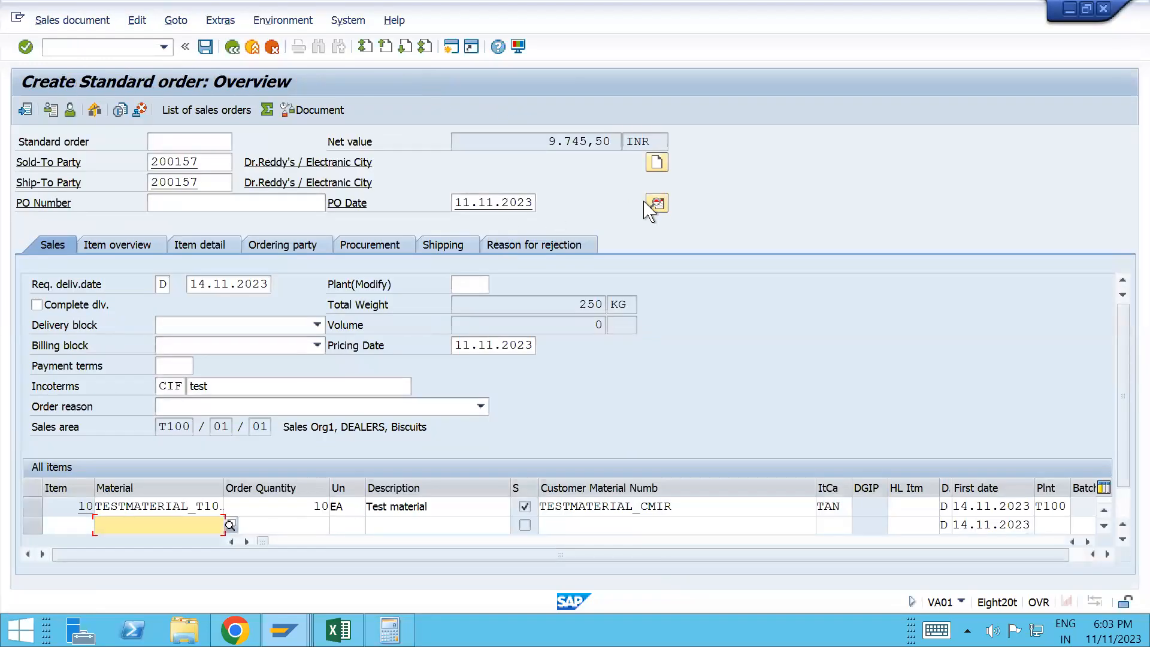
# - Check TB00's allowed changes in customizing and open the conditions in the new order's header data
pyautogui.click(647, 203)
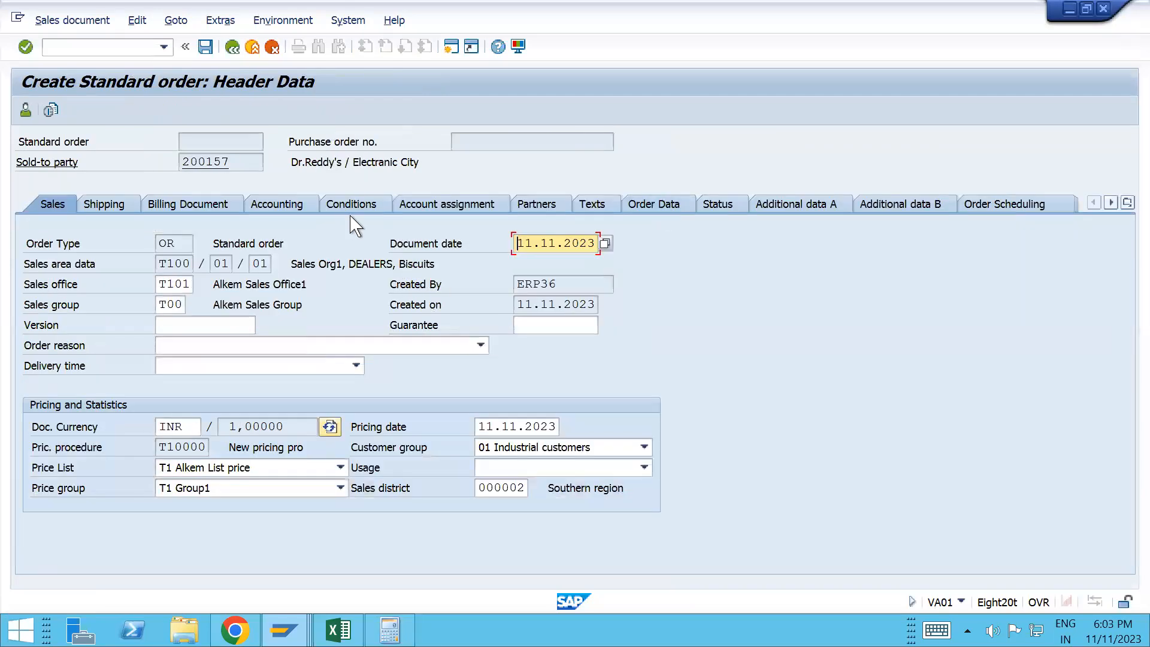
pyautogui.hotkey('alt', 'Tab')
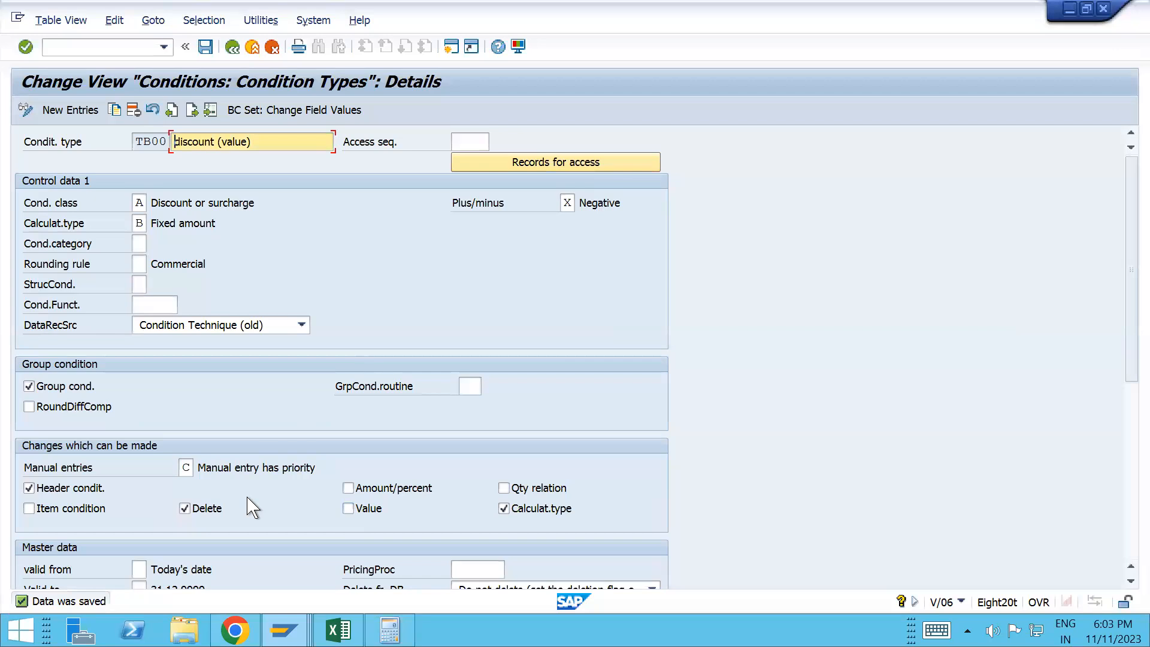
pyautogui.hotkey('alt', 'Tab')
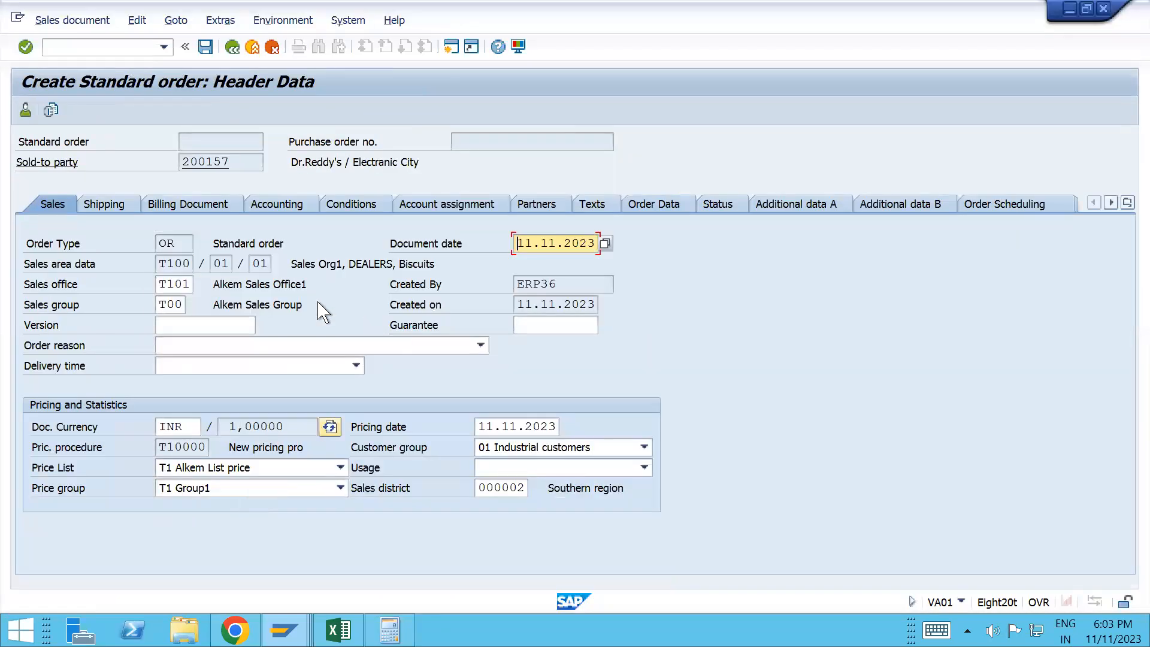
pyautogui.click(231, 55)
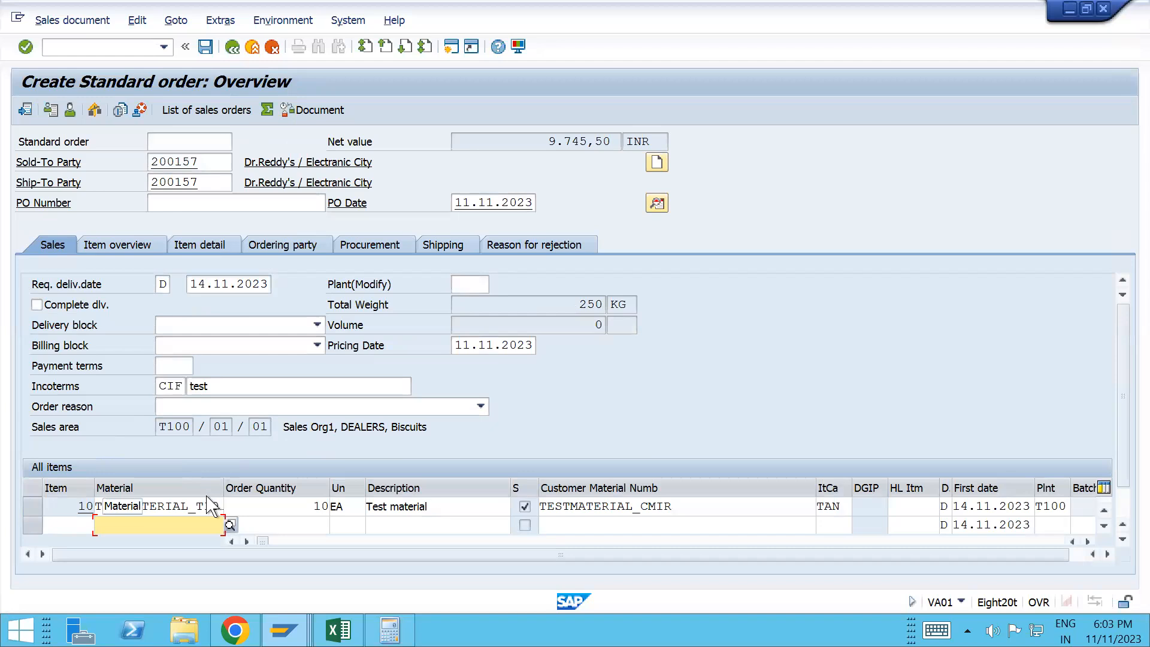
pyautogui.click(657, 204)
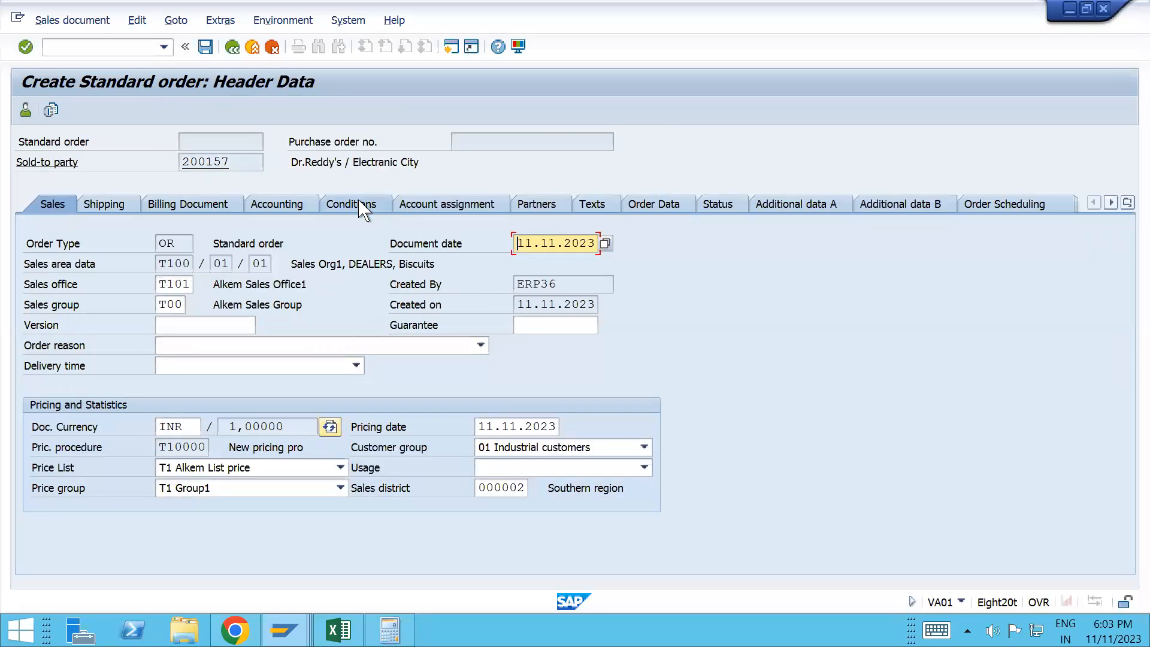
pyautogui.click(353, 205)
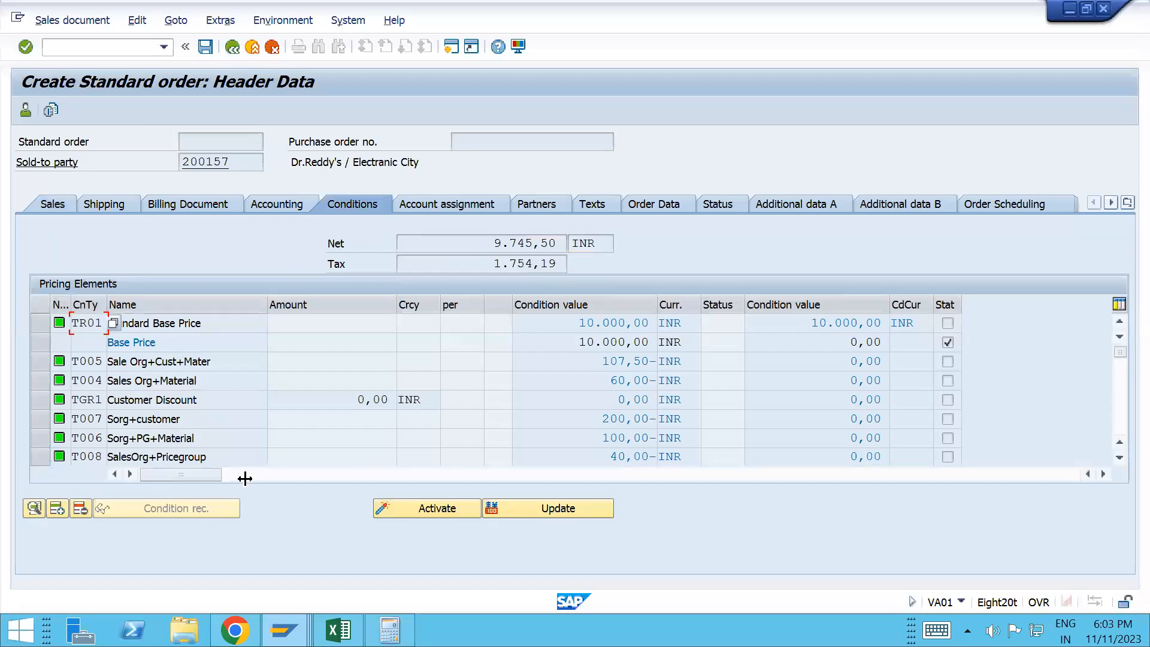
# - Add a manual TB00 discount of 100 to the new order's header pricing elements
pyautogui.click(59, 506)
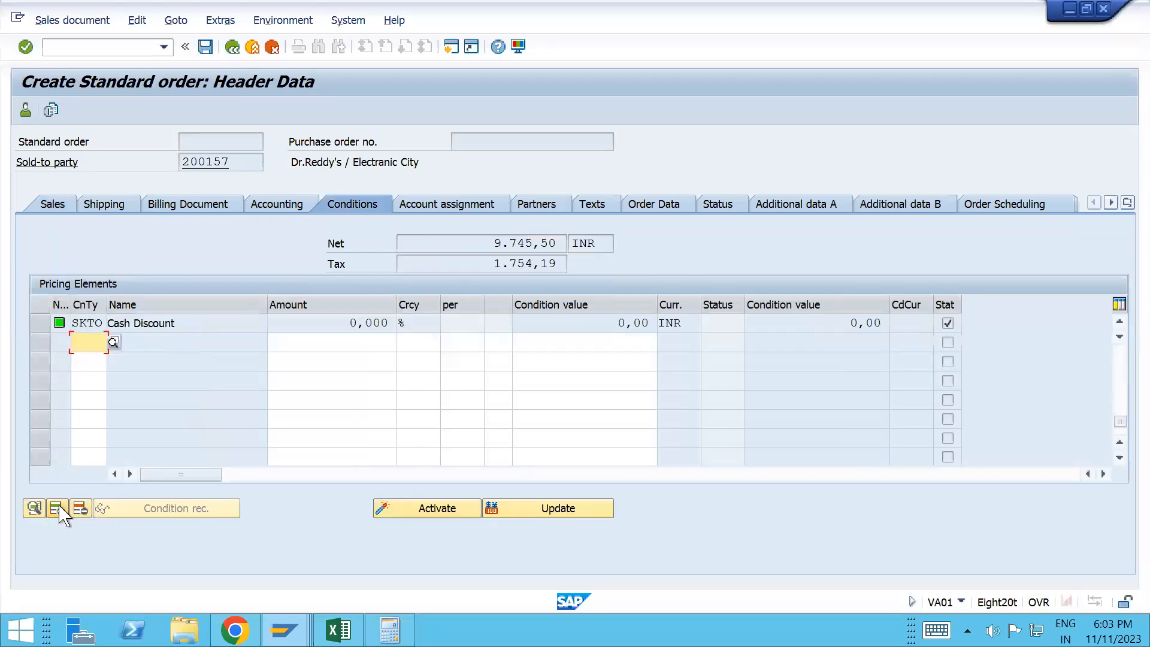
pyautogui.press('space')
pyautogui.press('Down')
pyautogui.press('Tab')
pyautogui.write('100')
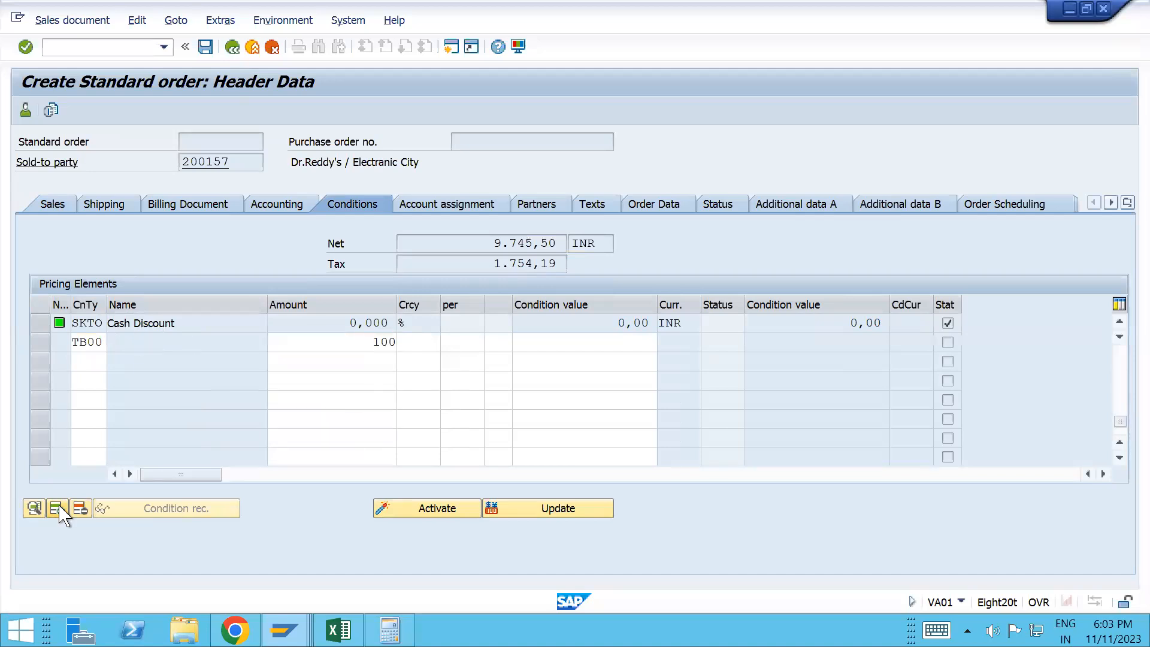
pyautogui.press('Return')
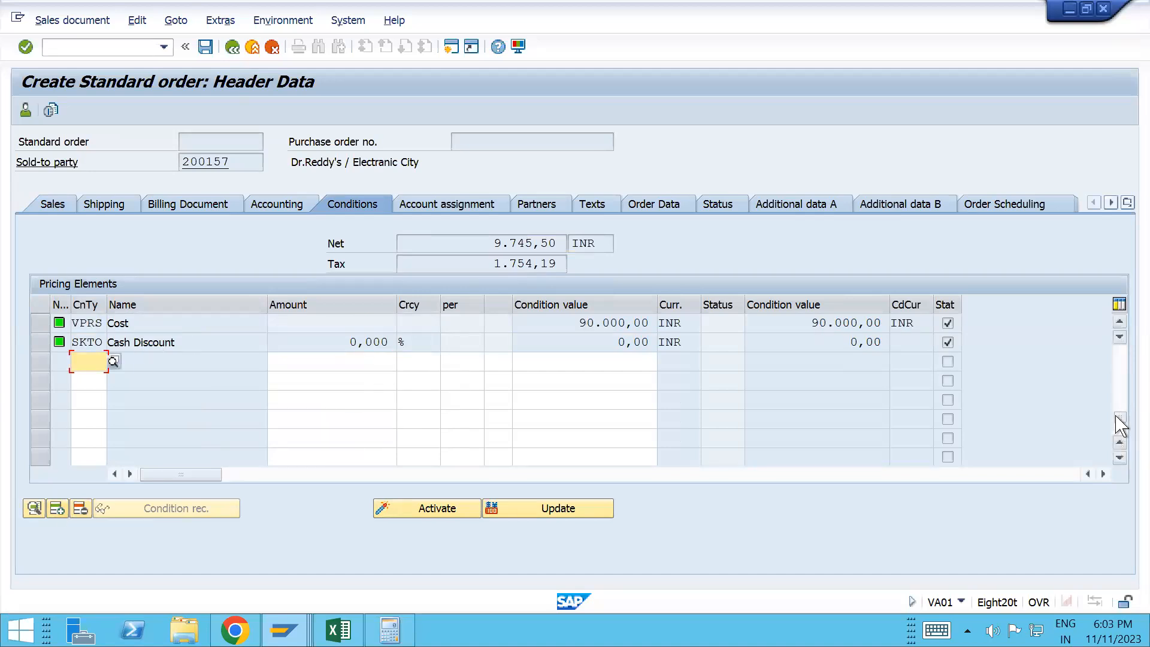
# - Locate the TB00 discount among the header pricing elements and check whether its amount can be edited
pyautogui.click(1124, 356)
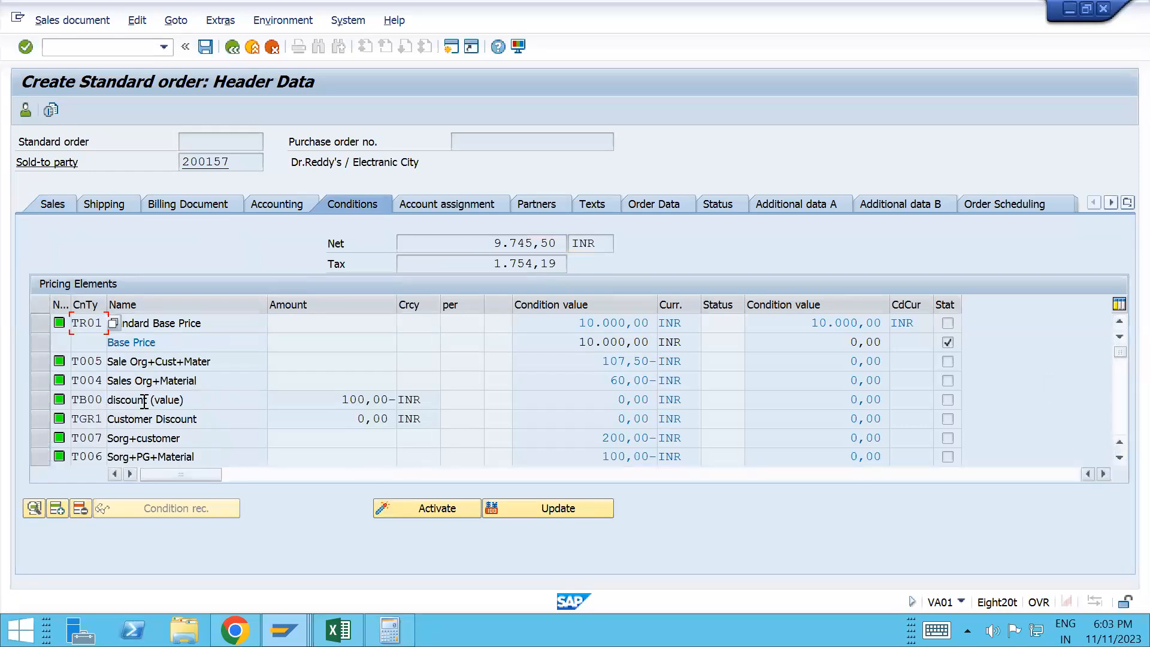
pyautogui.click(41, 401)
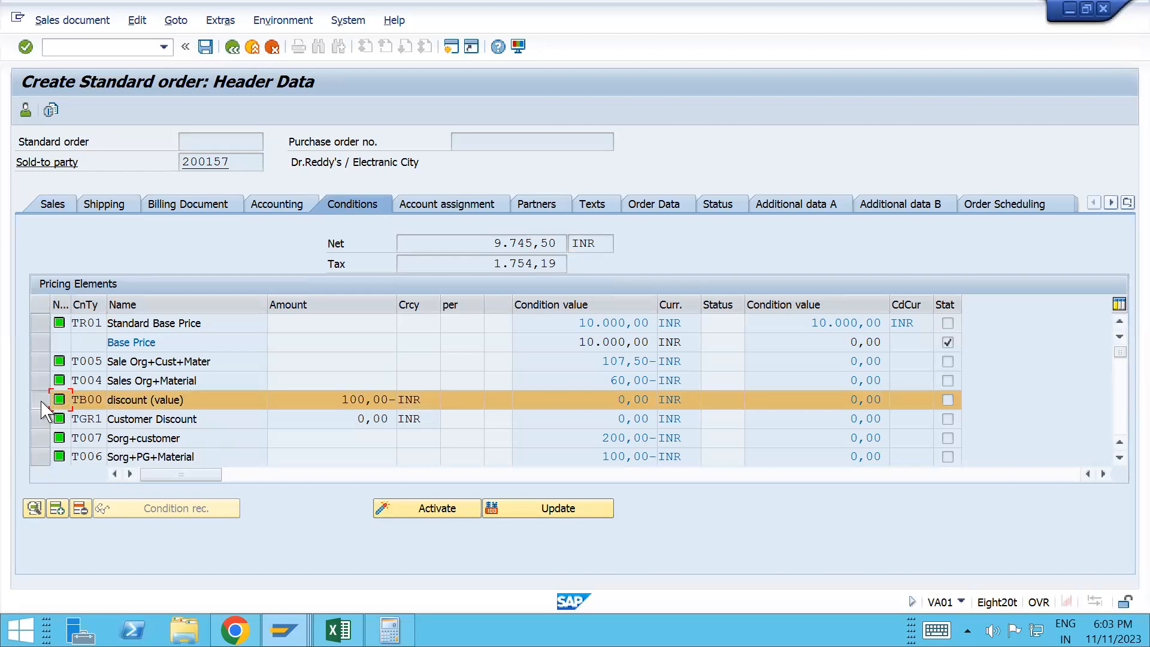
pyautogui.click(341, 400)
pyautogui.moveTo(342, 400); pyautogui.dragTo(414, 407)
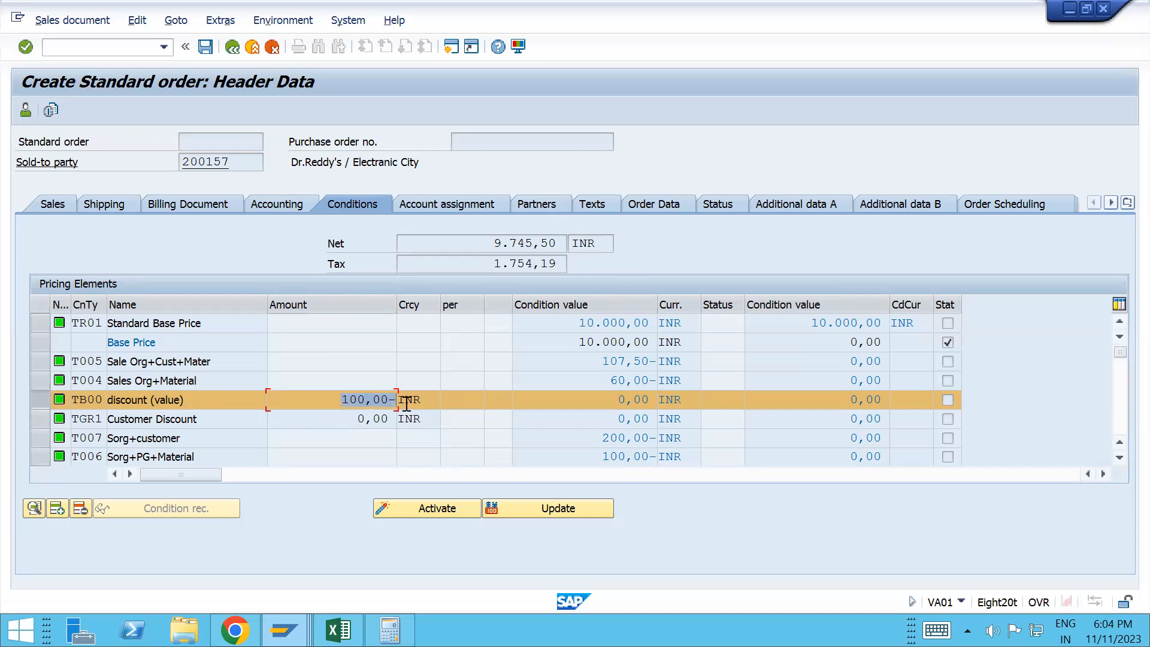
# - Allow amount/percent changes for condition type TB00, save it, and compare it with the order's header conditions
pyautogui.hotkey('alt', 'Tab')
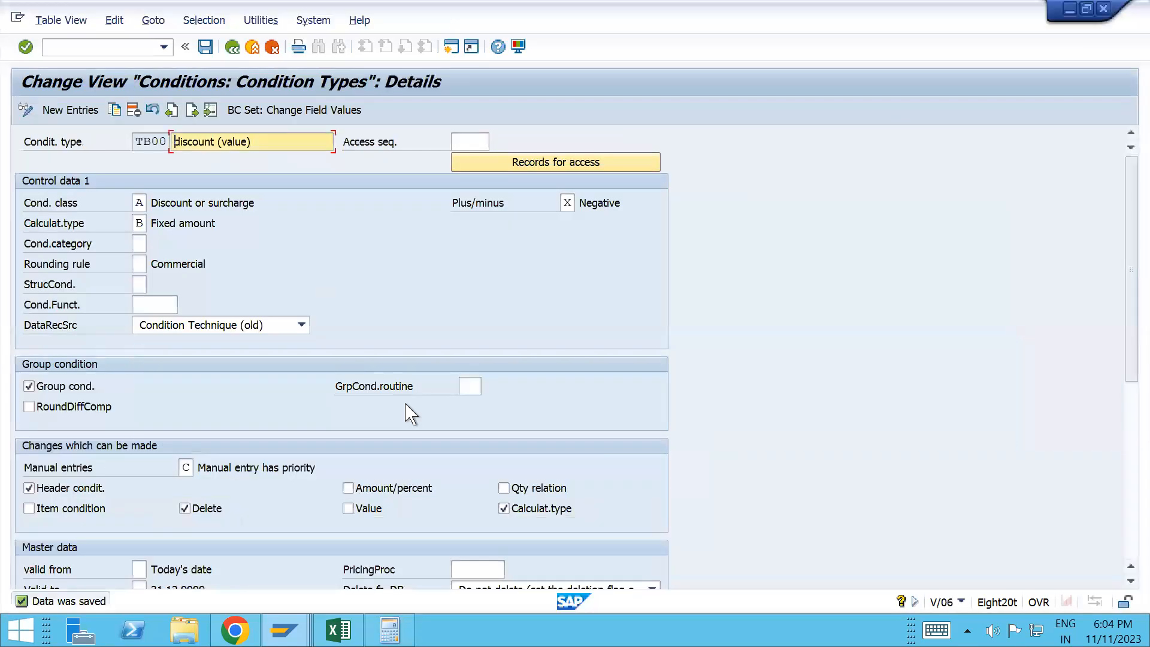
pyautogui.click(186, 468)
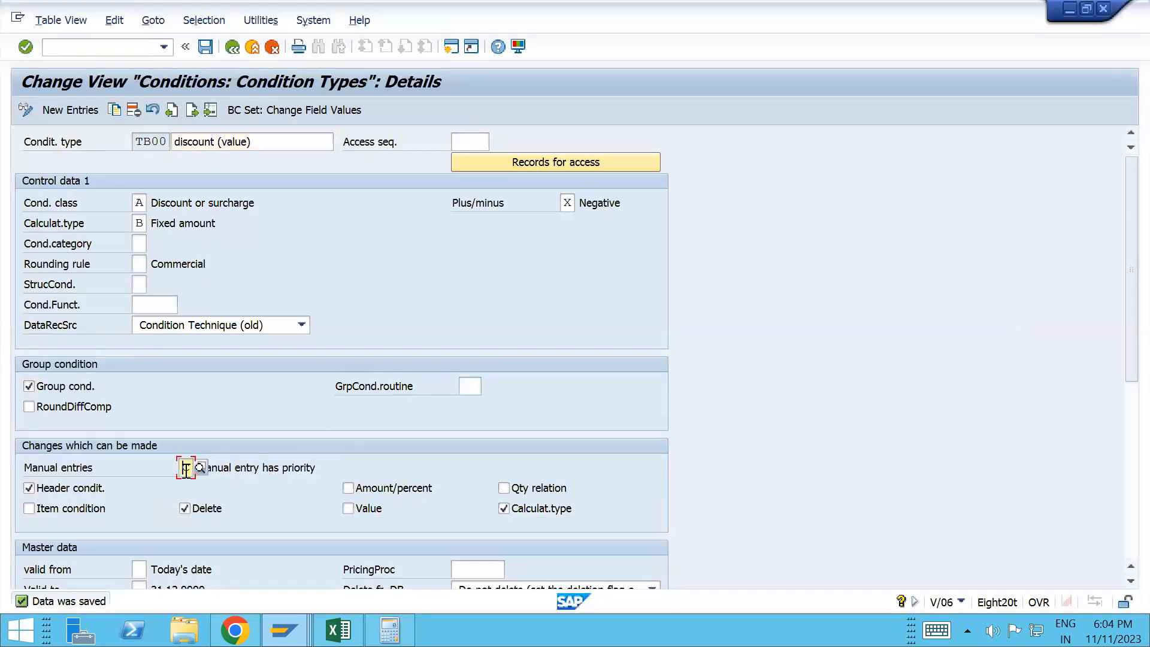
pyautogui.click(352, 490)
pyautogui.hotkey('alt', 'Tab')
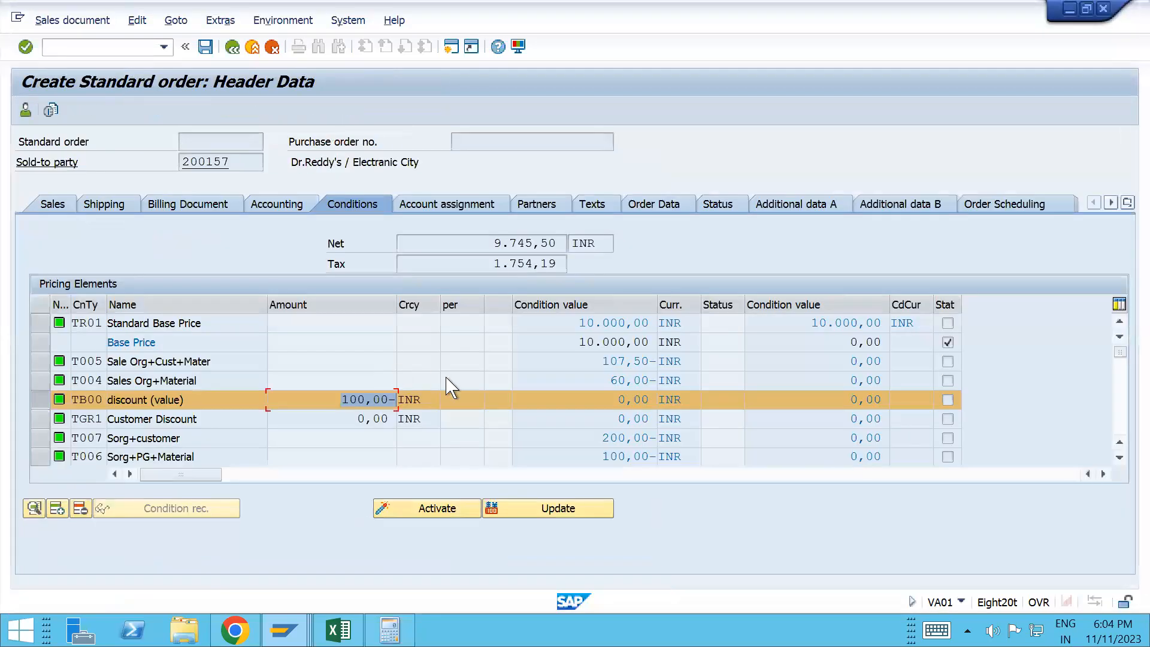
pyautogui.hotkey('alt', 'Tab')
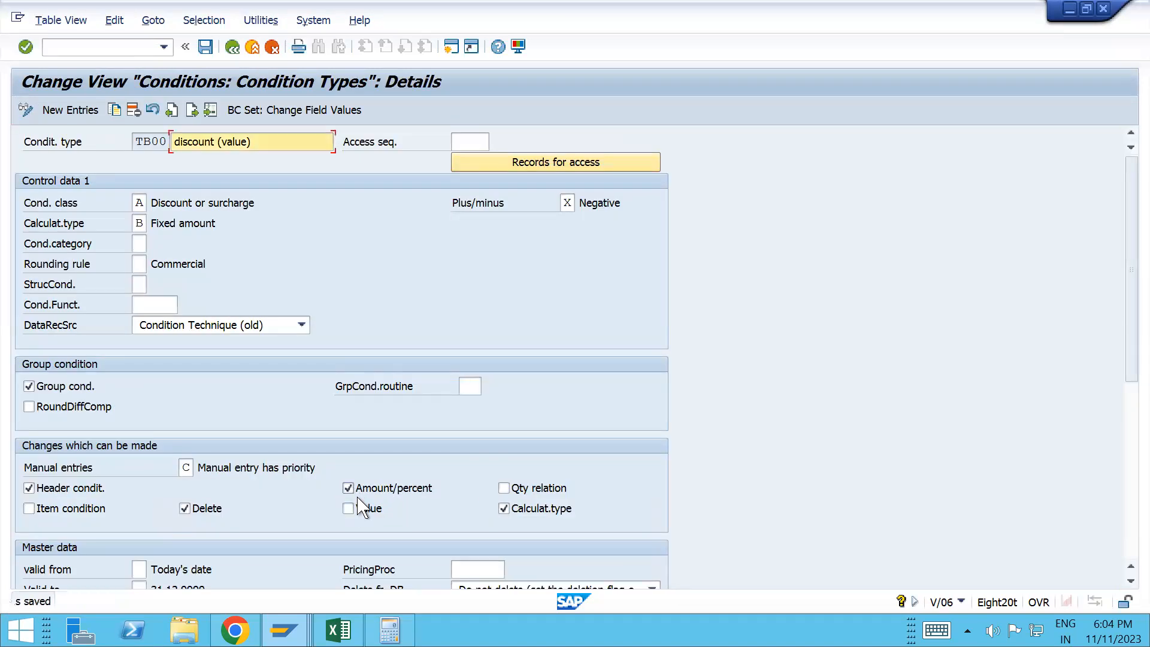
# - Return to the sales order session and start another standard order in VA01 for the same sold-to party
pyautogui.hotkey('alt', 'Tab')
pyautogui.click(86, 47)
pyautogui.write('/nva01')
pyautogui.press('Return')
pyautogui.press('Return')
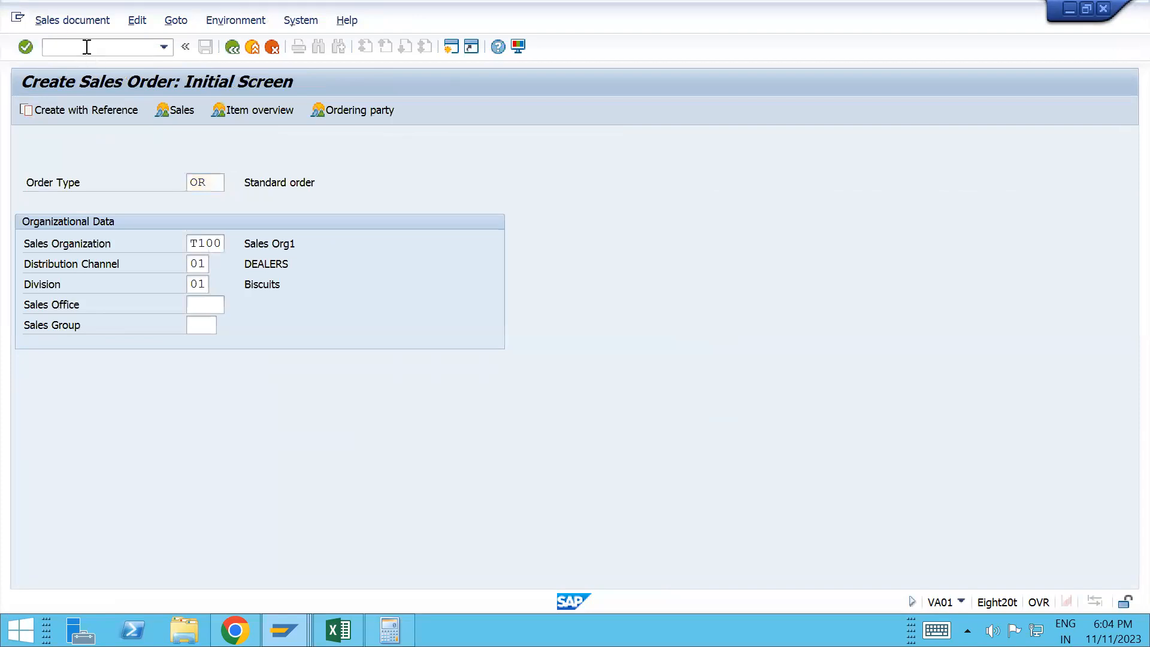
pyautogui.write('2')
pyautogui.press('Down')
pyautogui.press('Return')
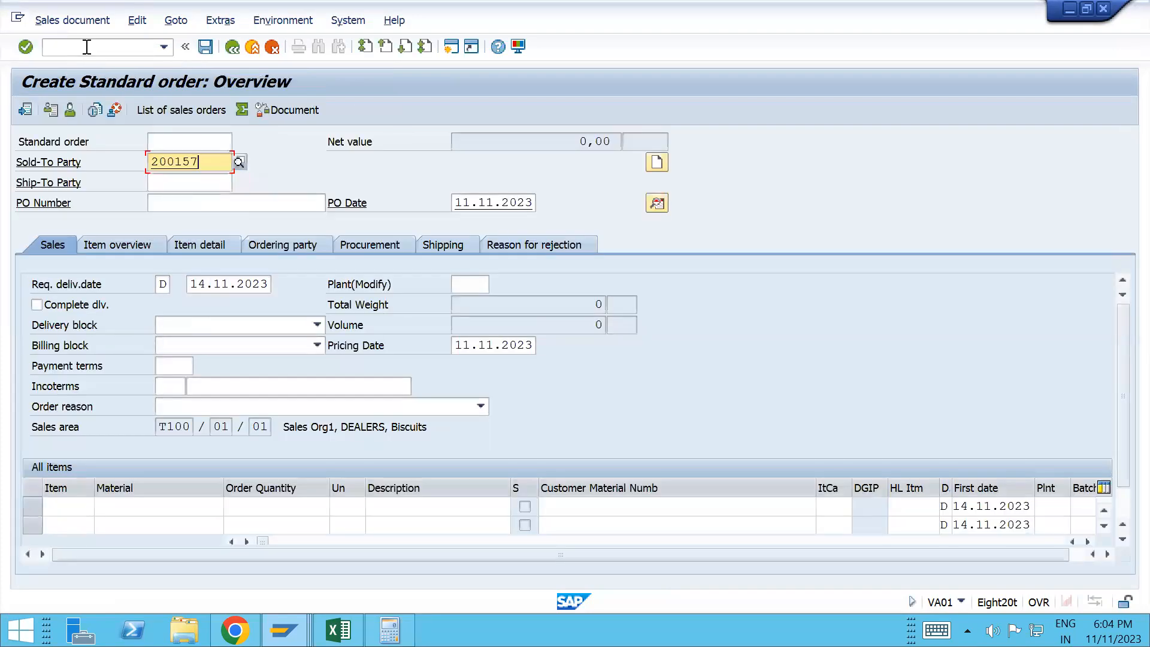
# - Add TESTMATERIAL_T100 with an order quantity of 10 to the order and accept the split delivery proposal in the availability control
pyautogui.press('Return')
pyautogui.press('Down')
pyautogui.press('Tab')
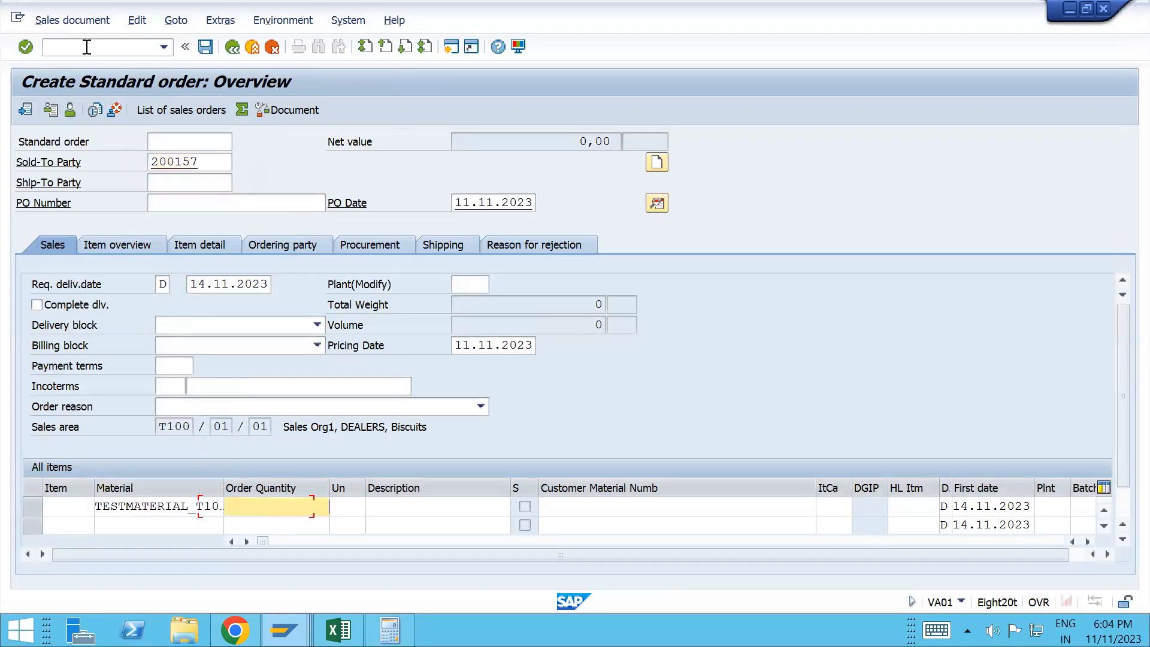
pyautogui.write('10')
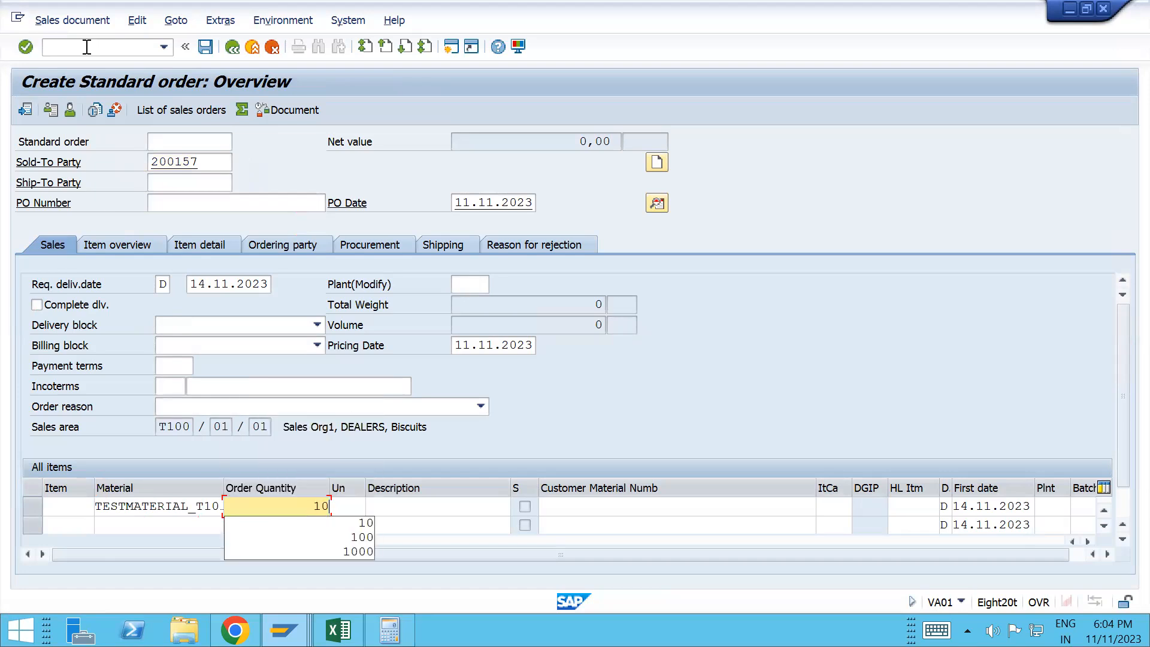
pyautogui.press('Return')
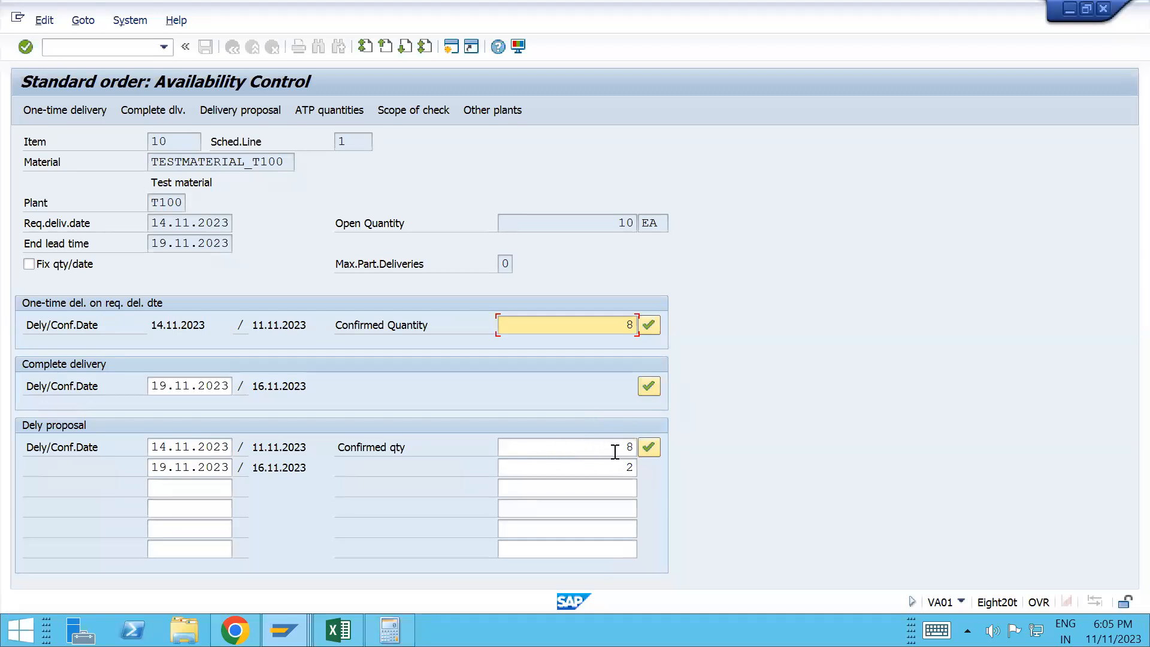
pyautogui.doubleClick(638, 449)
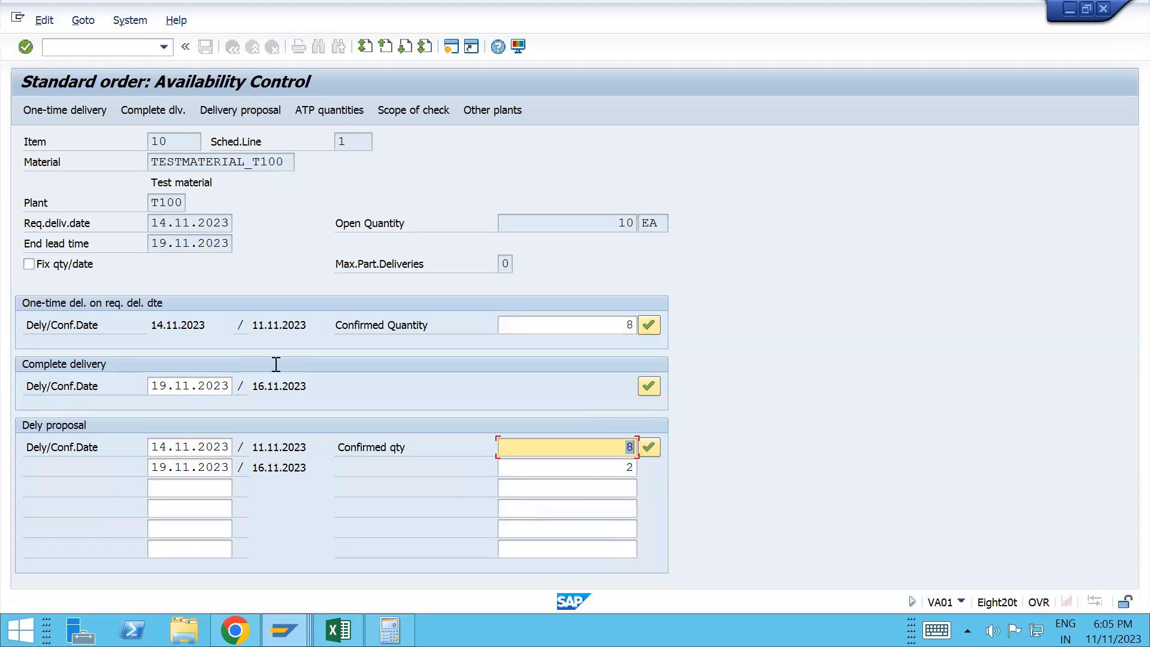
pyautogui.click(104, 45)
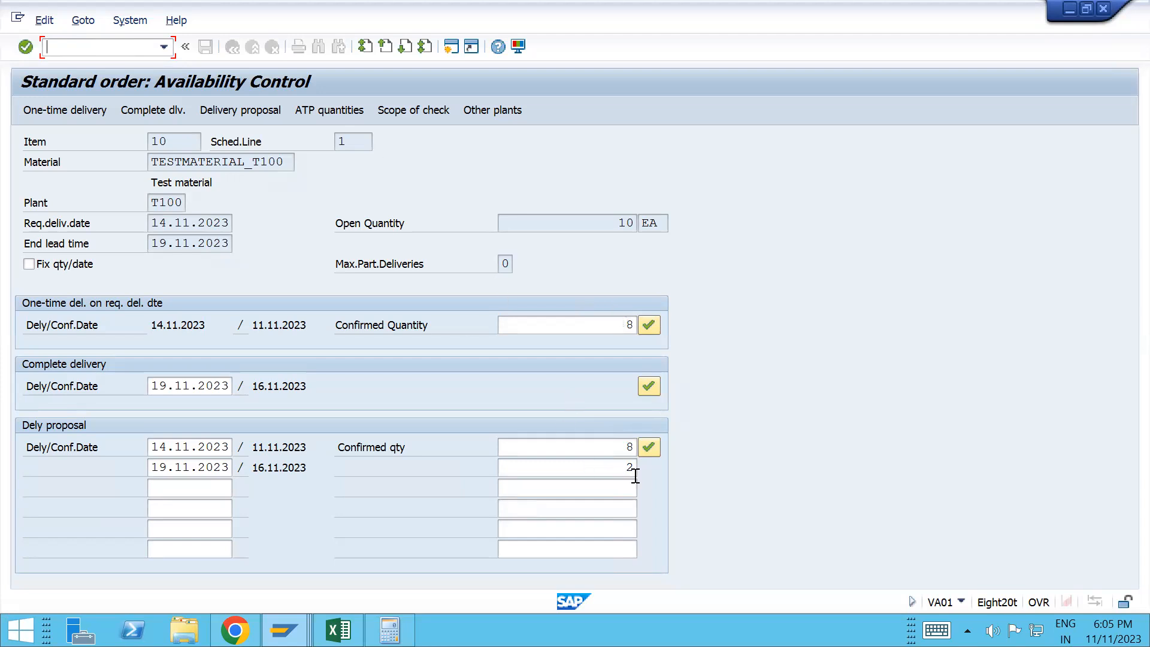
pyautogui.click(649, 450)
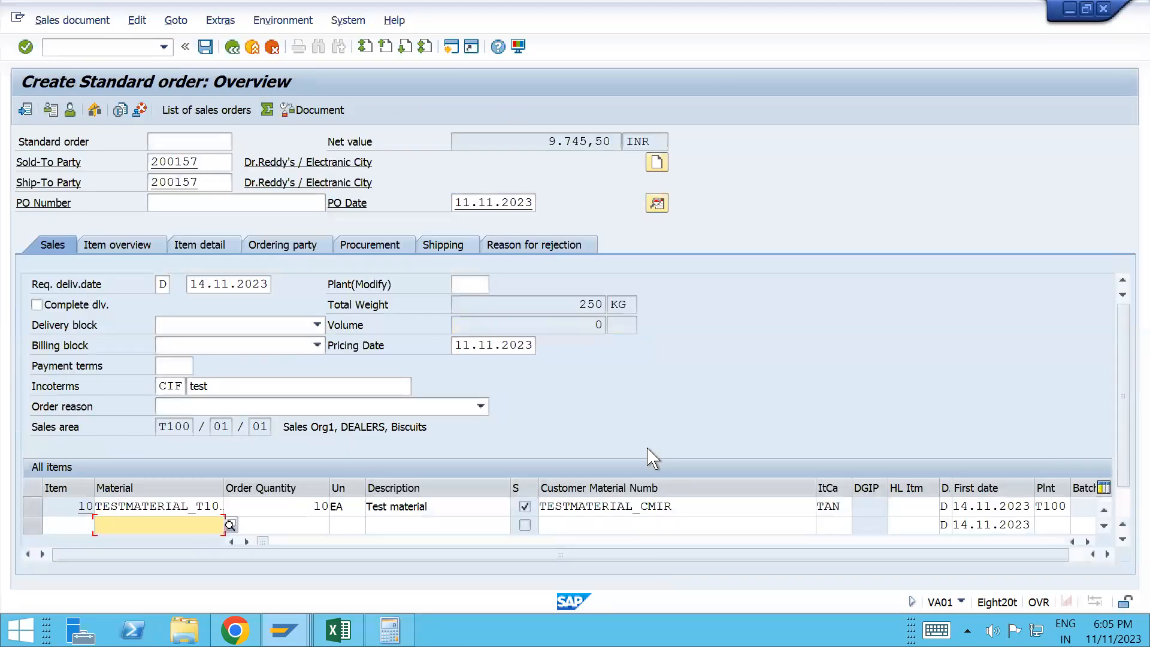
# - Add a manual TB00 condition with an amount of 1000 to the order's header pricing elements
pyautogui.doubleClick(217, 506)
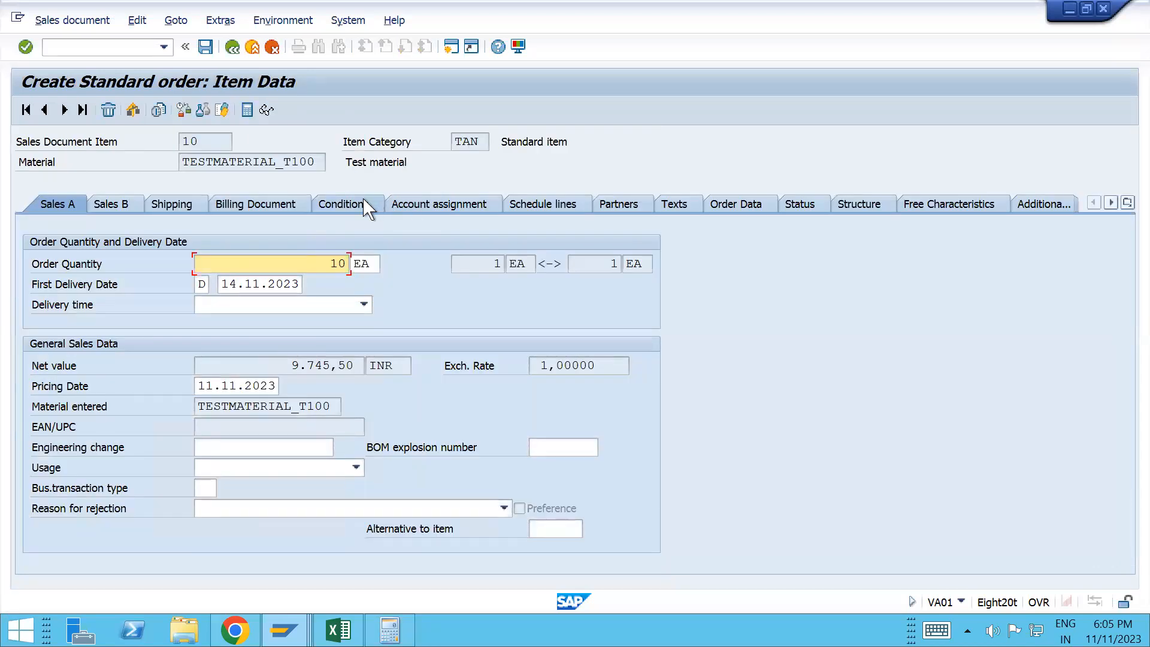
pyautogui.click(232, 46)
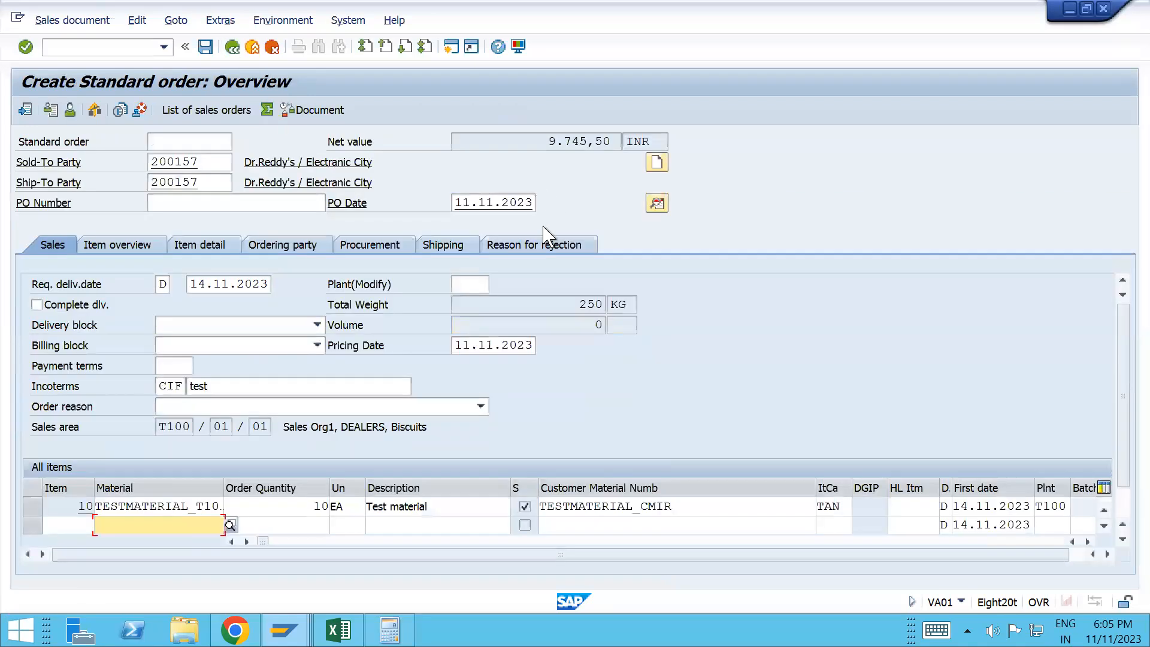
pyautogui.click(657, 203)
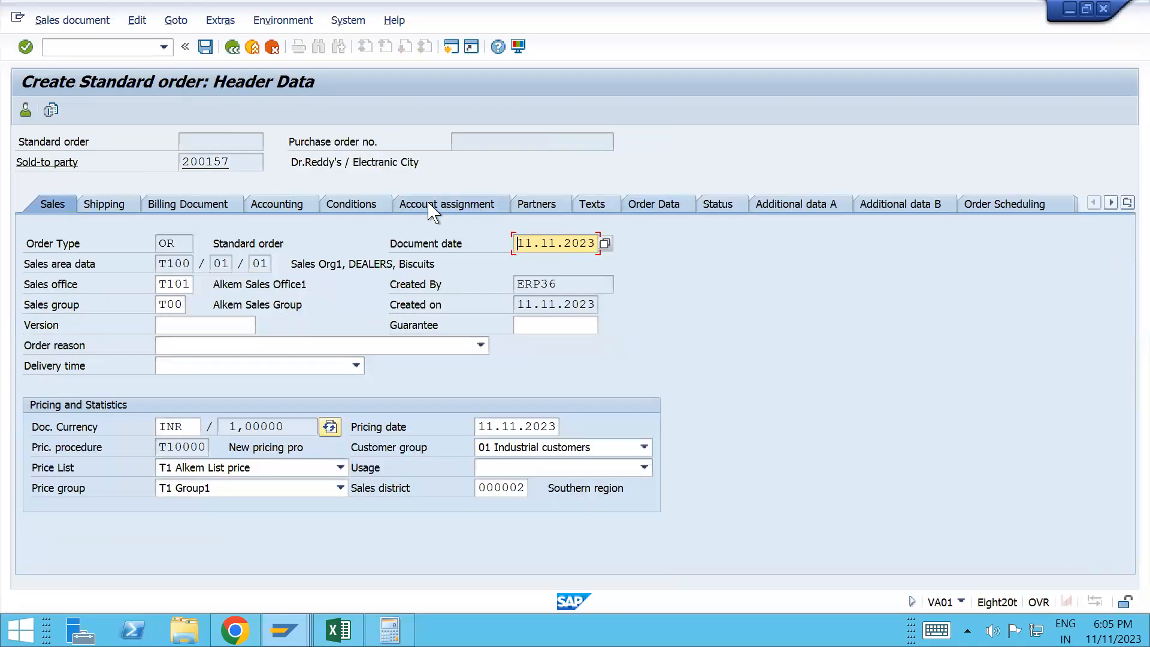
pyautogui.click(371, 204)
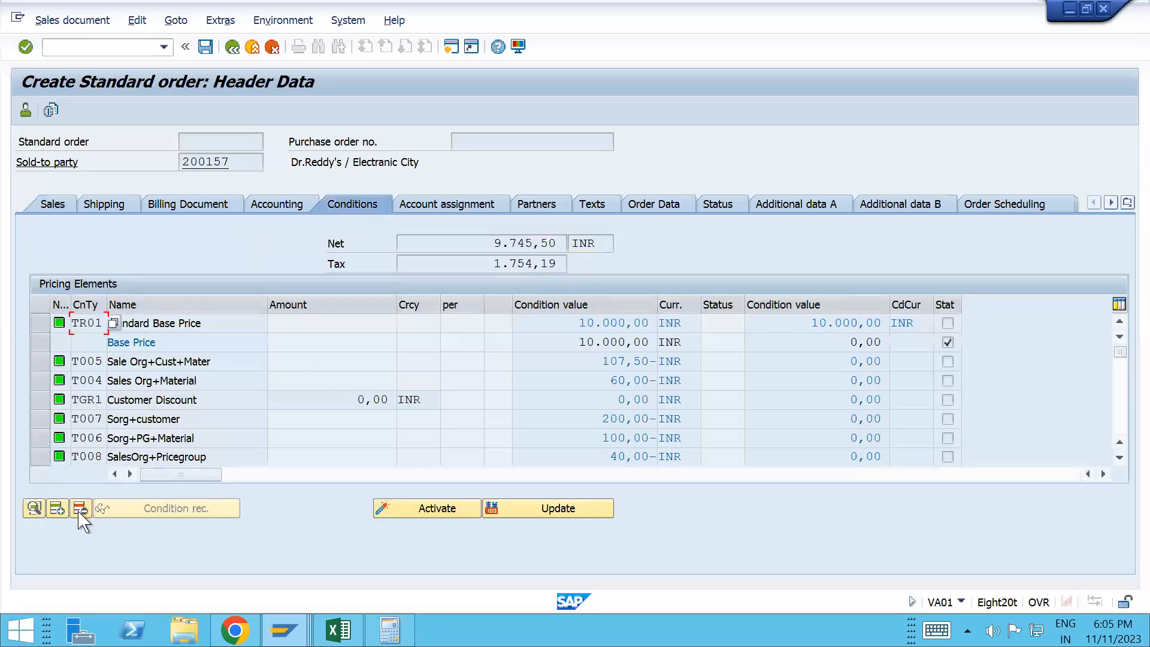
pyautogui.click(56, 508)
pyautogui.write('TB00')
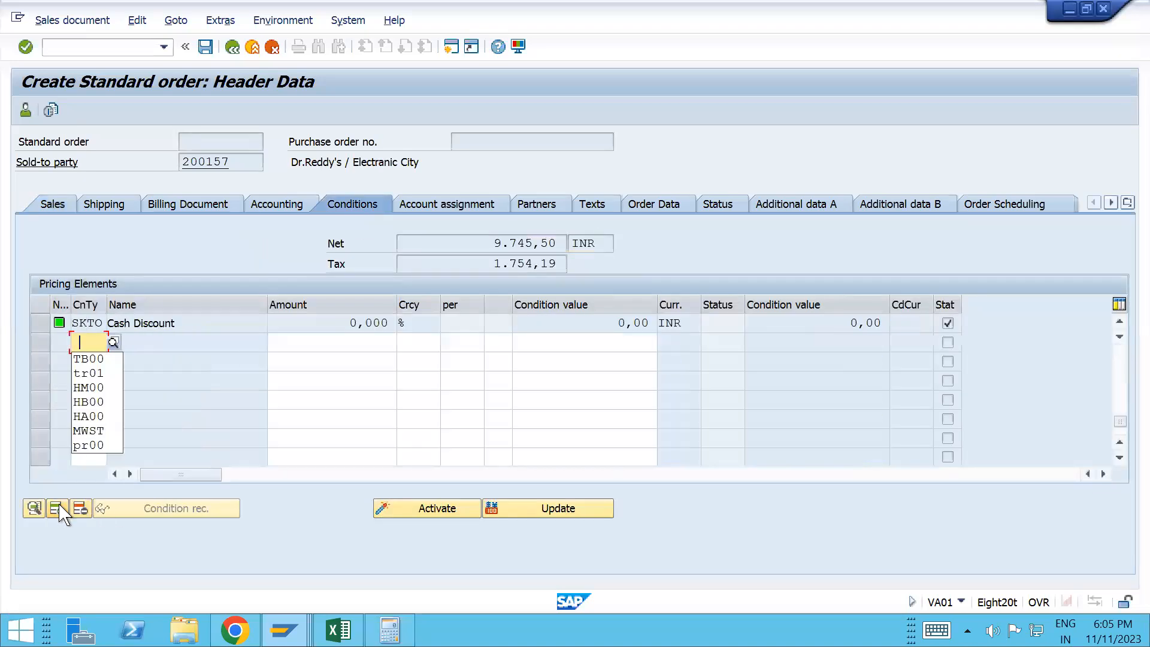
pyautogui.press('Tab')
pyautogui.write('1000')
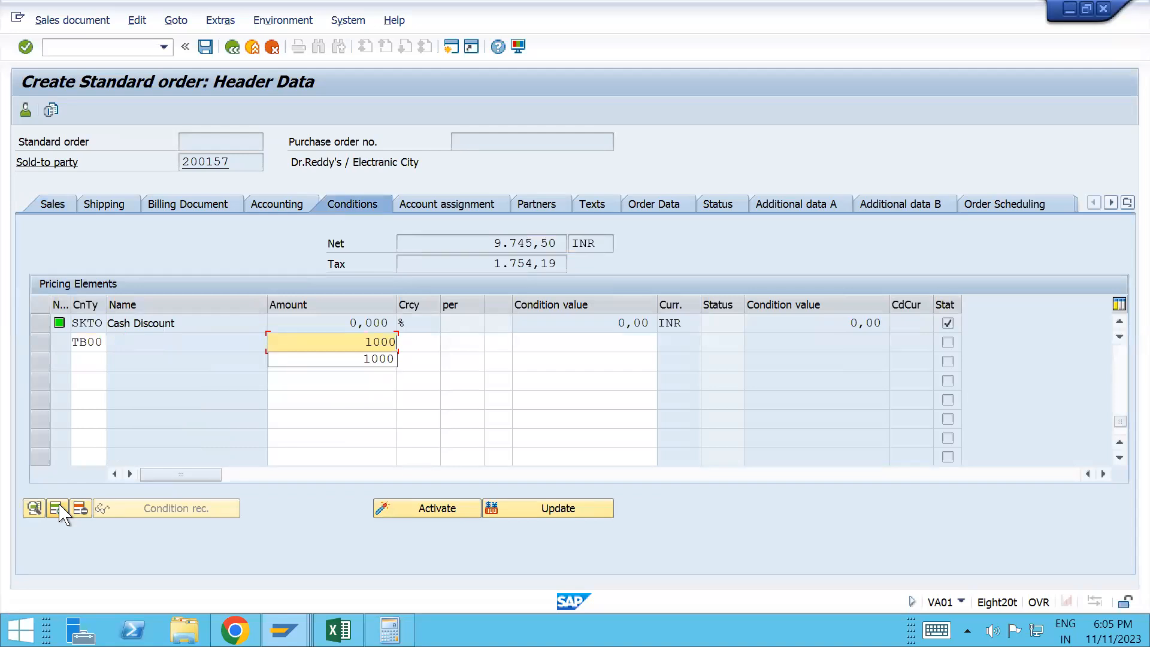
pyautogui.press('Return')
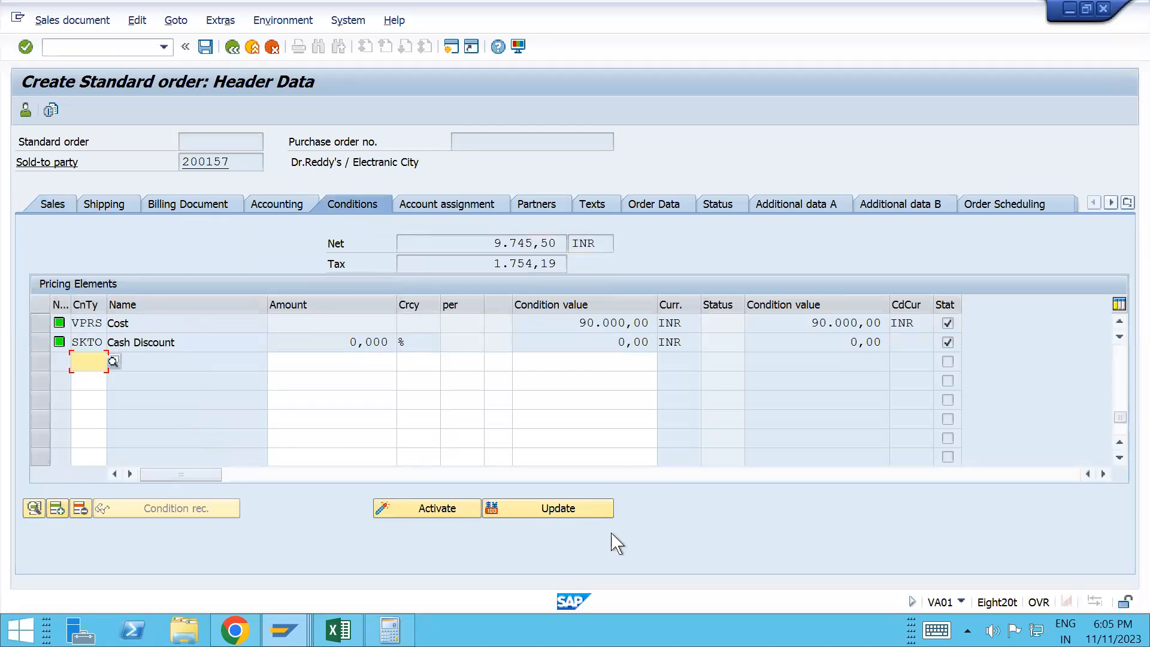
# - Locate the TB00 discount line among the header pricing elements and activate it
pyautogui.click(1119, 330)
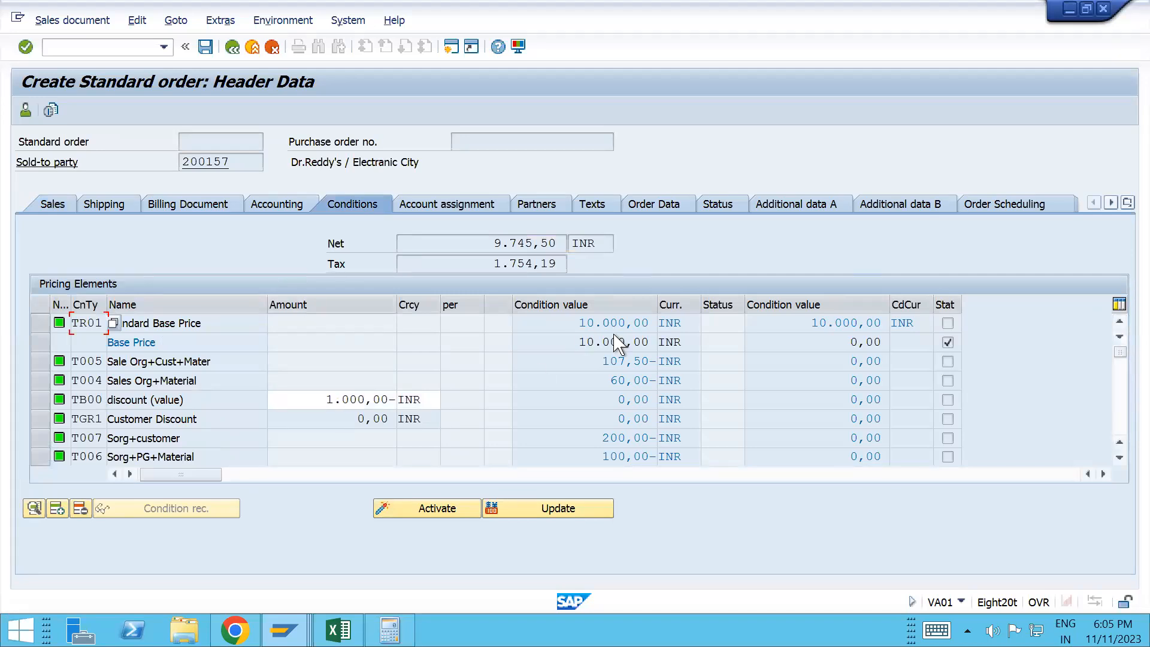
pyautogui.click(39, 399)
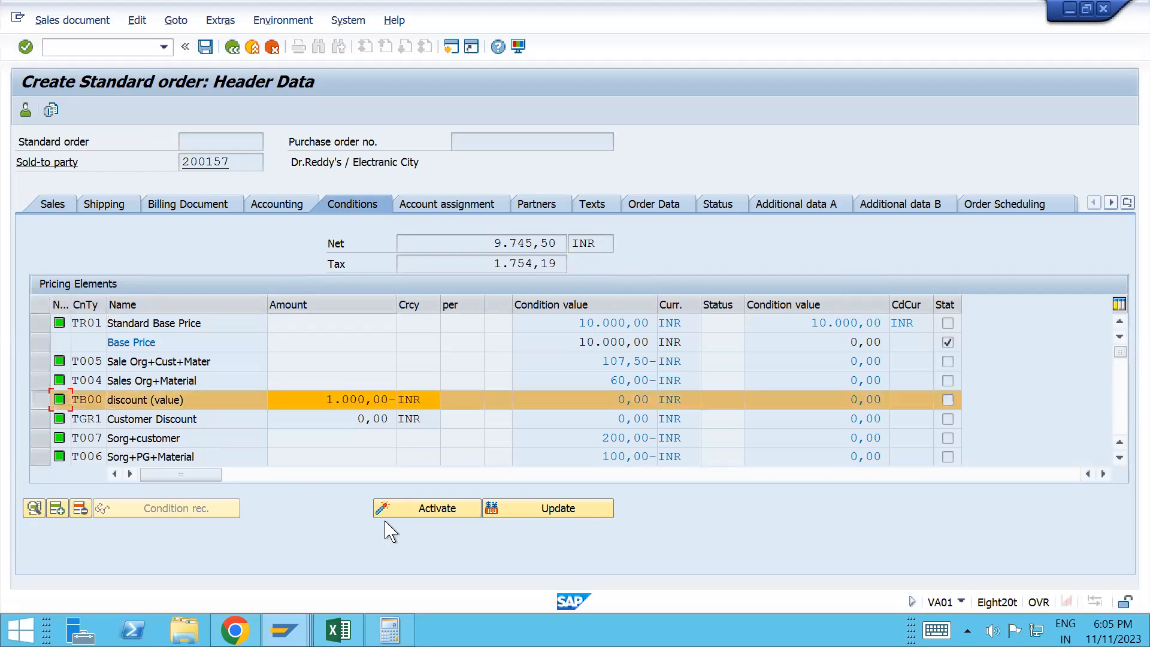
pyautogui.click(439, 509)
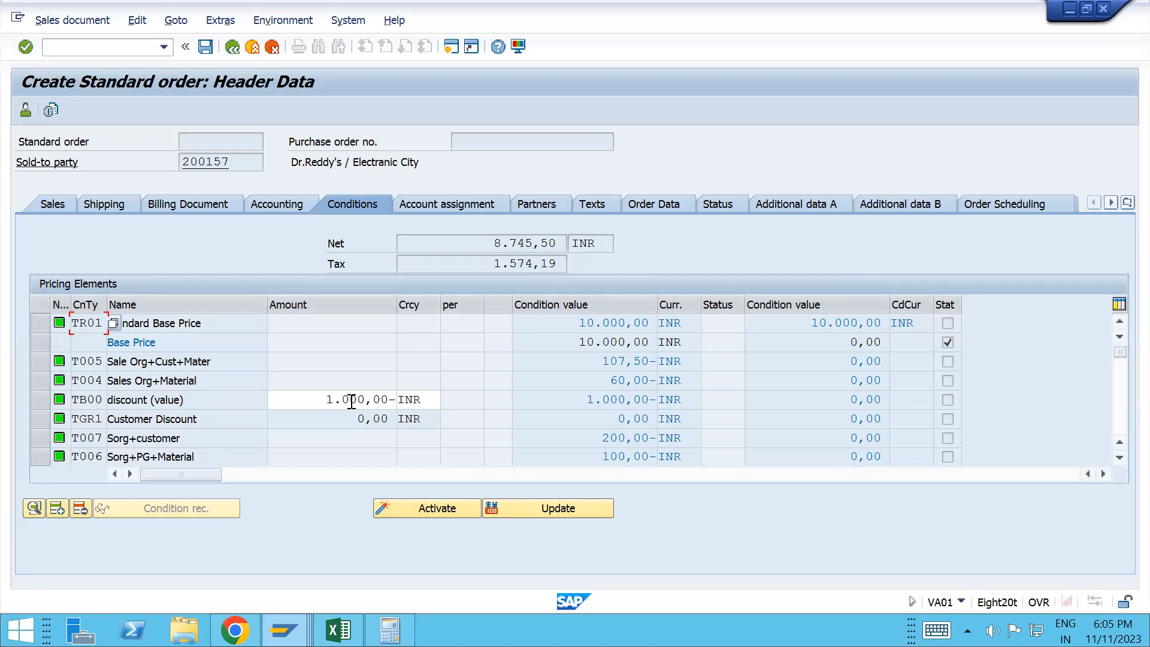
# - Allow value changes for condition type TB00, set its manual entries to B (Automatic entry has priority), and save
pyautogui.hotkey('alt', 'Tab')
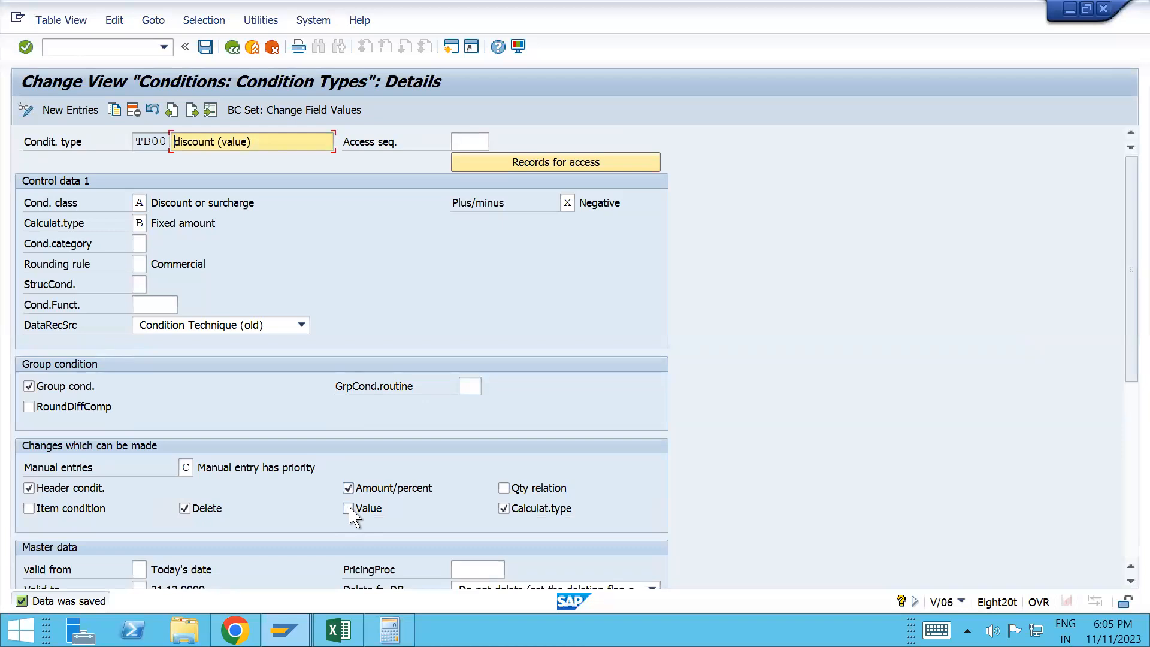
pyautogui.click(349, 509)
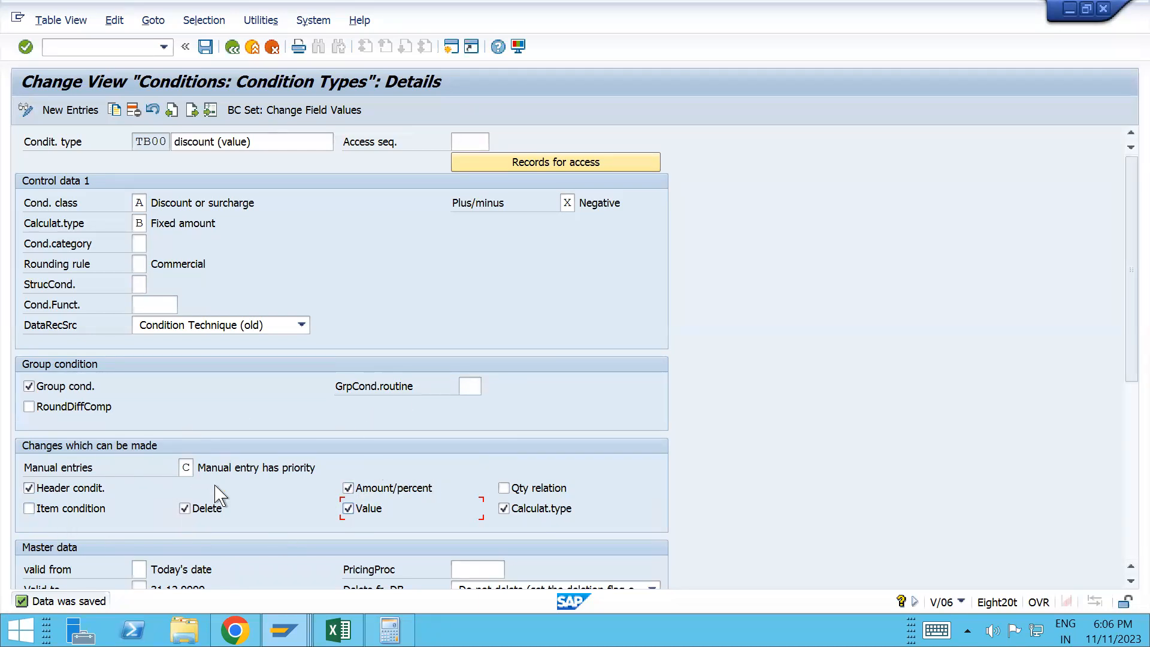
pyautogui.click(183, 467)
pyautogui.click(201, 468)
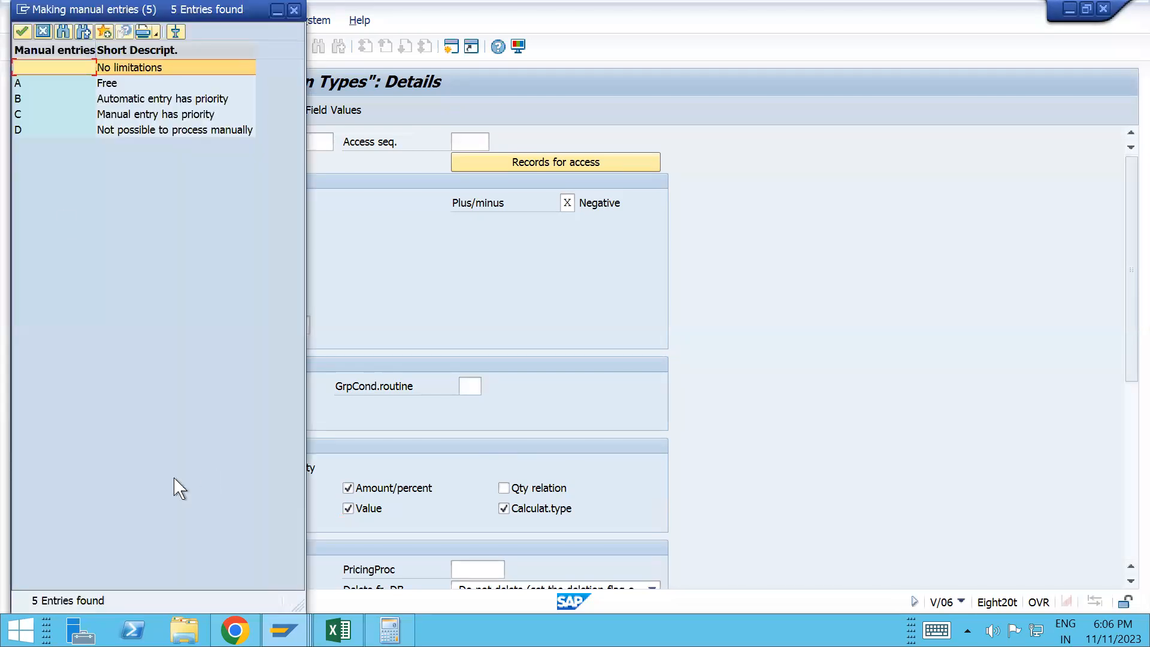
pyautogui.doubleClick(51, 100)
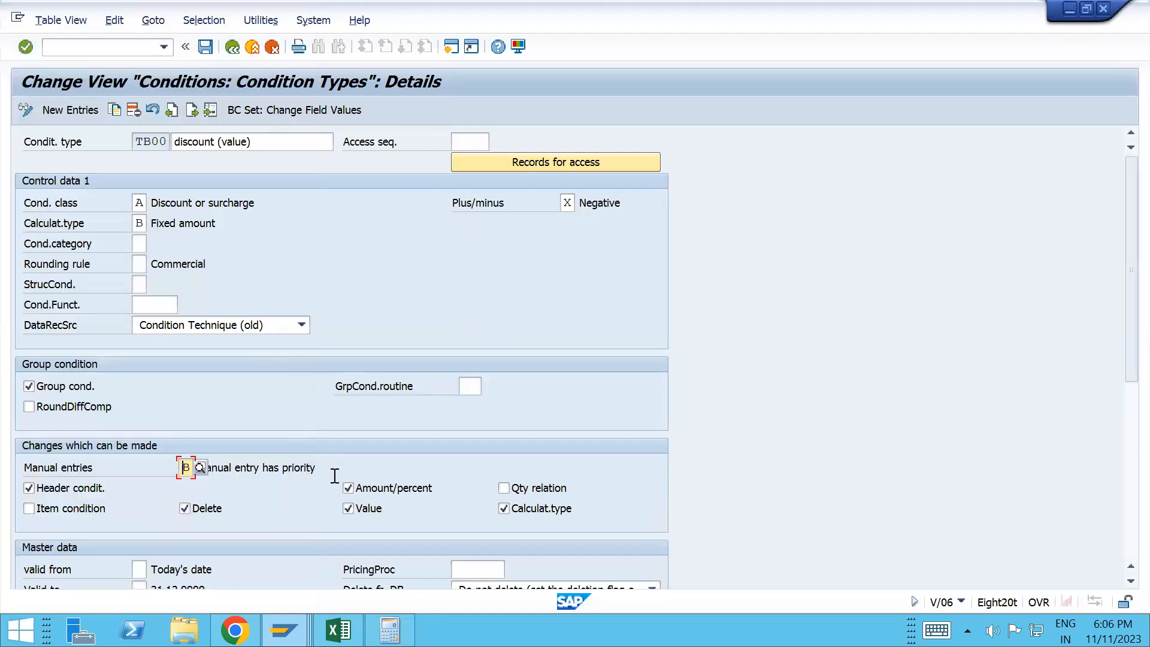
pyautogui.hotkey('ctrl', 's')
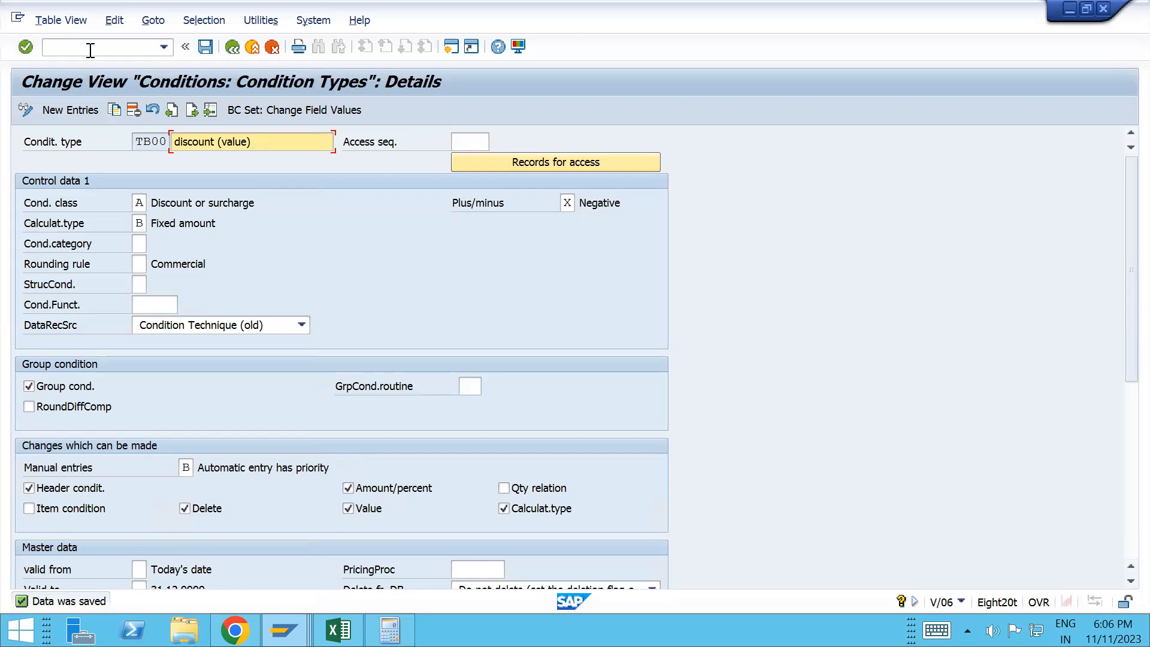
# - In the condition type display session, leave PR00 and open the details of condition type HB00
pyautogui.hotkey('alt', 'Tab')
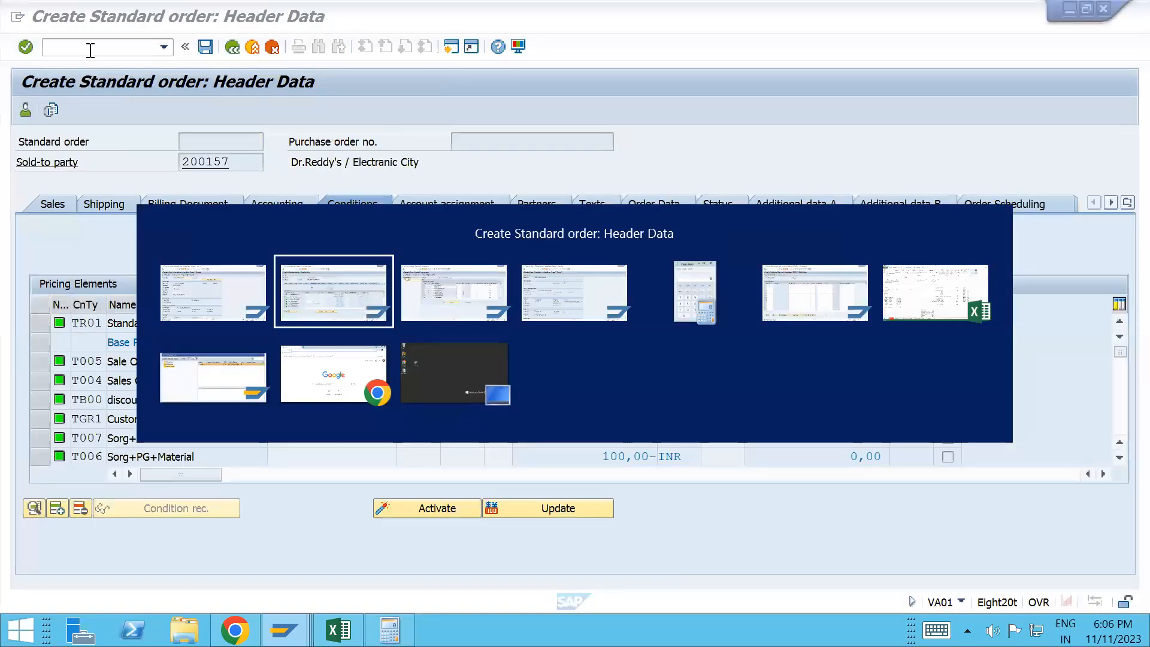
pyautogui.hotkey('alt', 'Tab')
pyautogui.hotkey('alt', 'Tab')
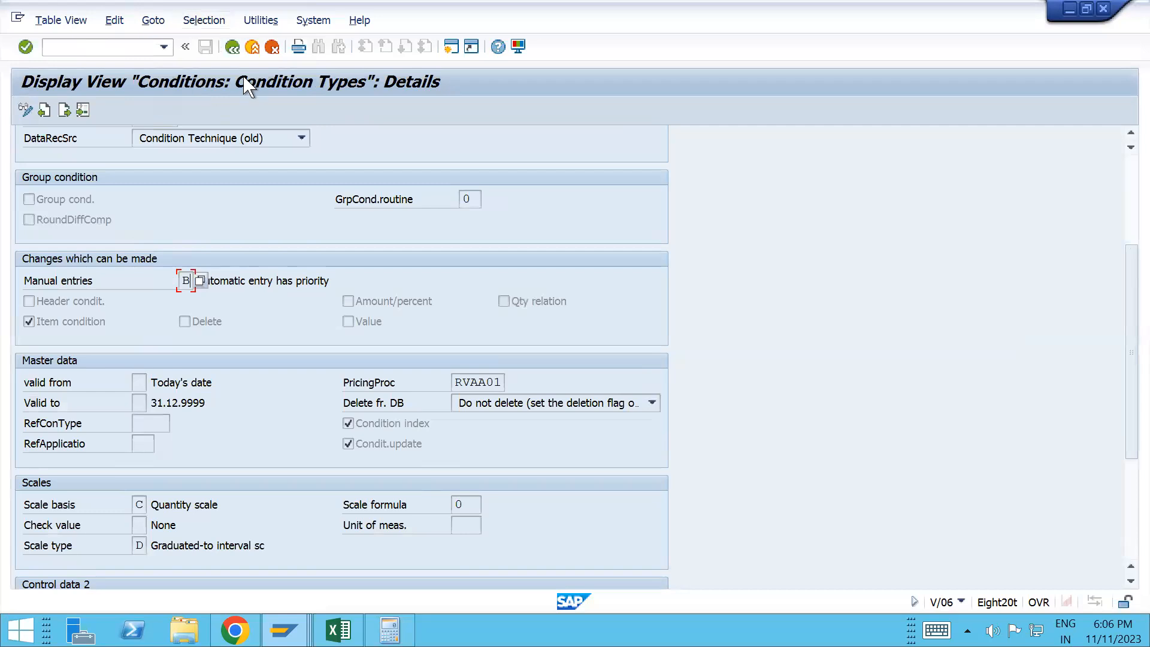
pyautogui.scroll(3, 1126, 173)
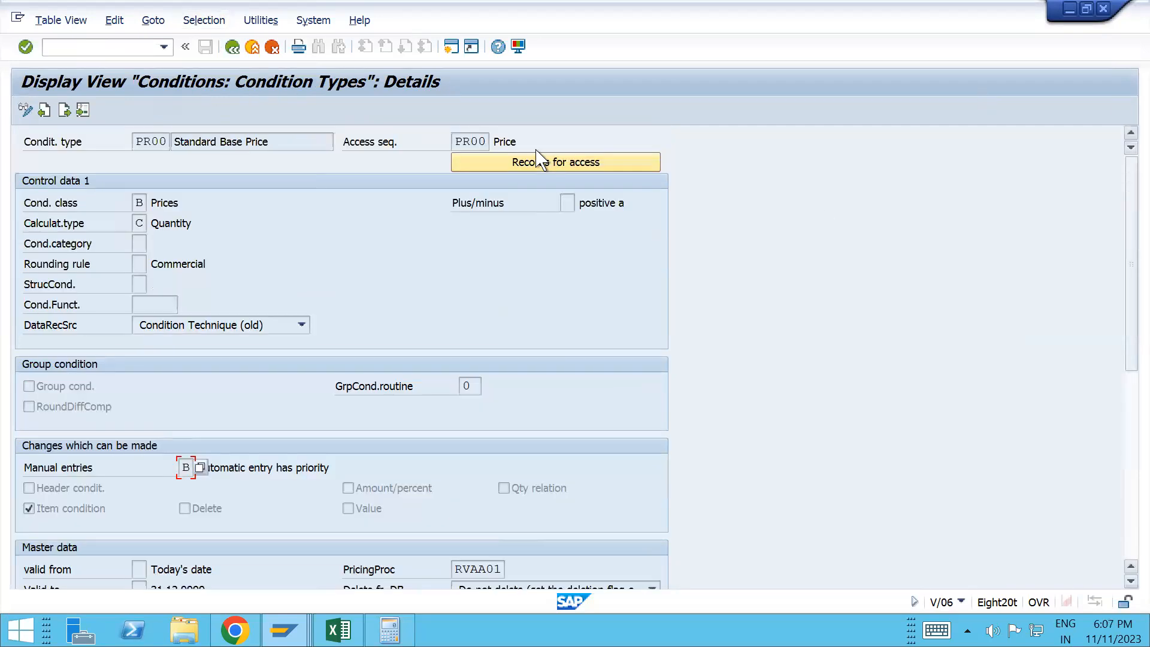
pyautogui.click(230, 49)
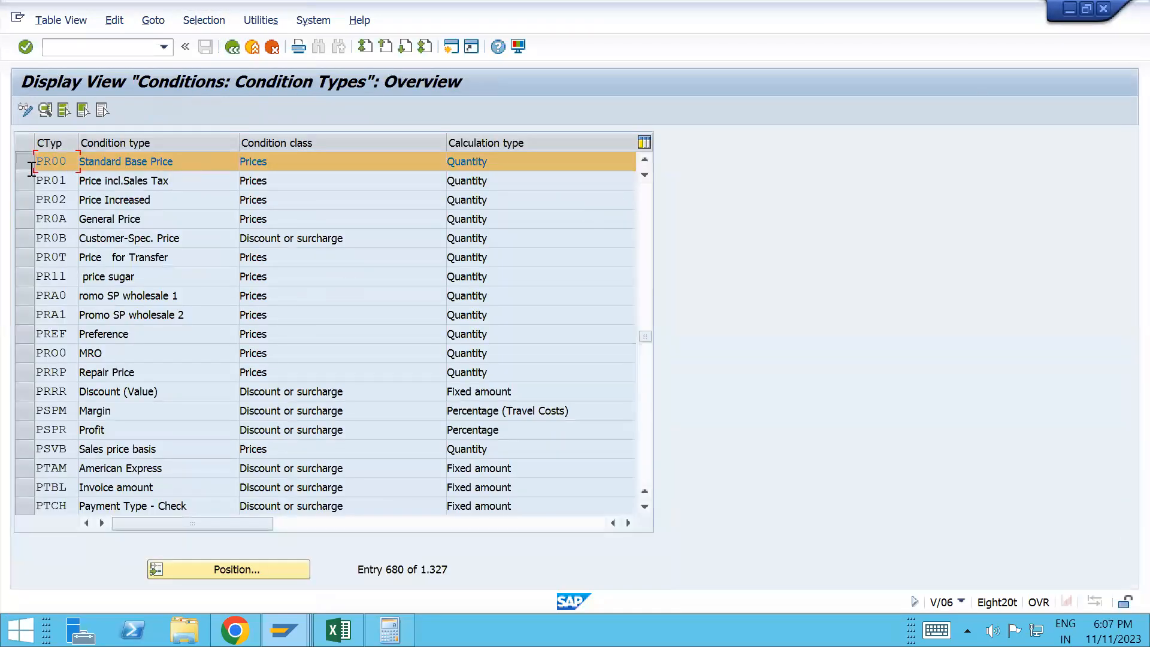
pyautogui.click(23, 164)
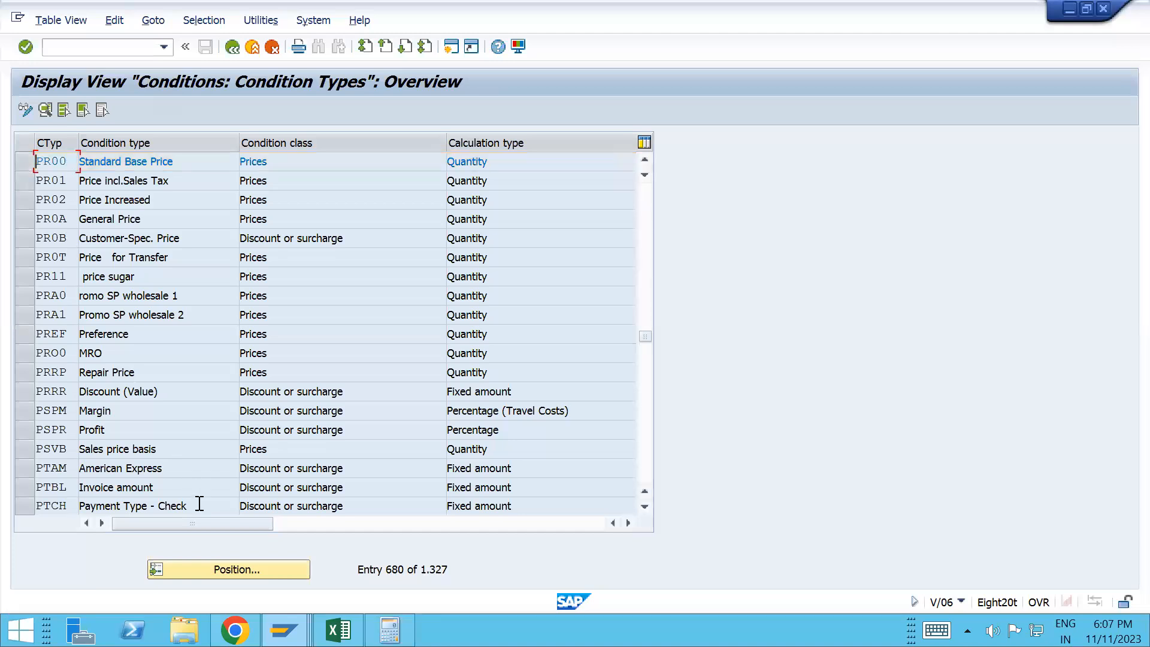
pyautogui.write('HB00')
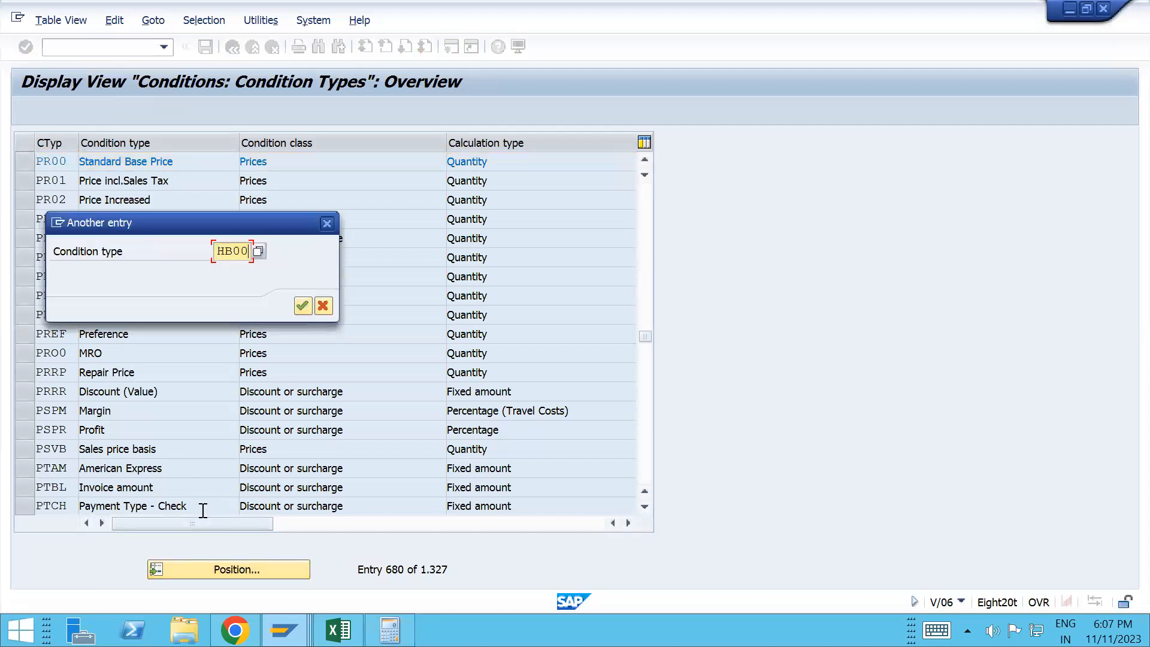
pyautogui.press('Return')
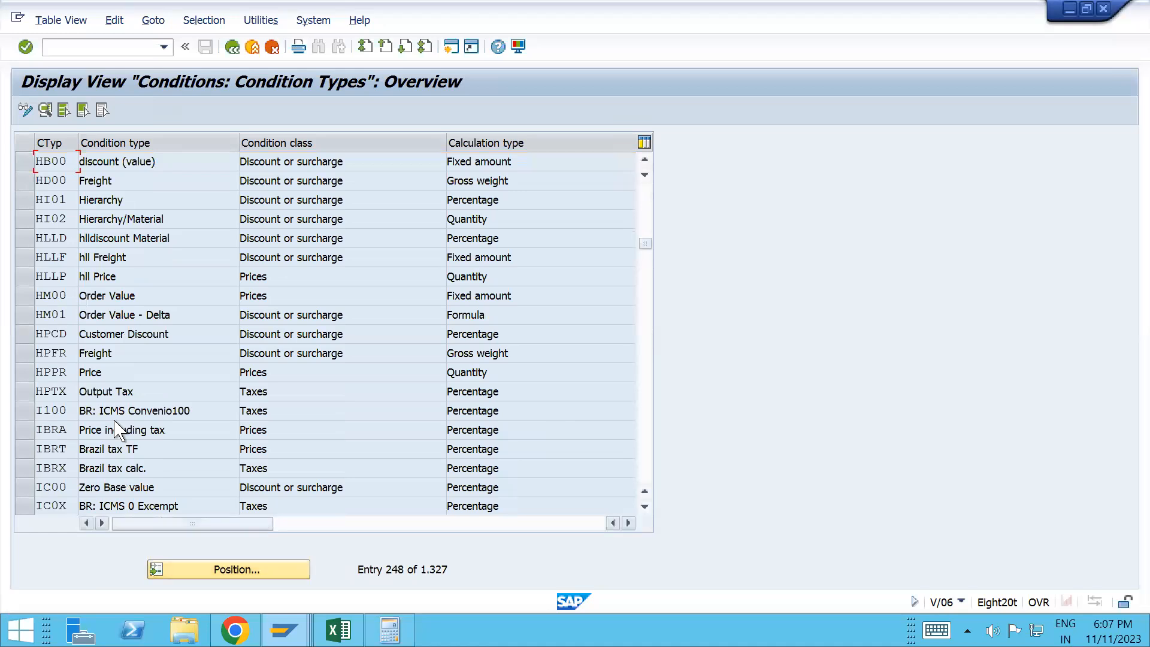
pyautogui.click(24, 161)
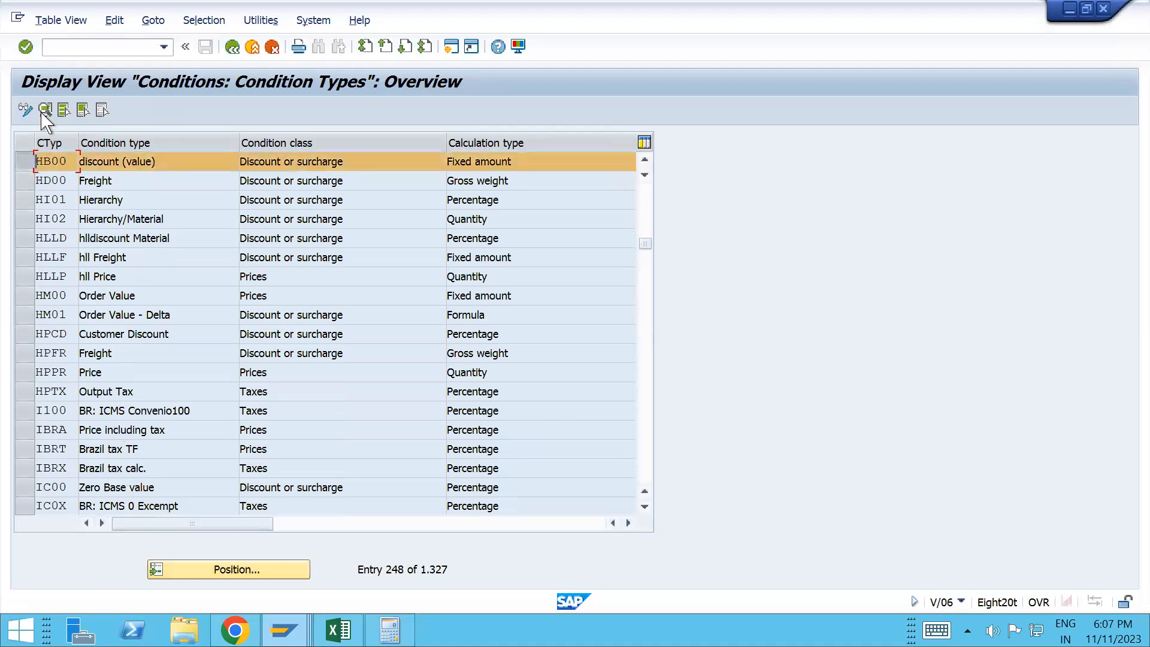
pyautogui.click(45, 110)
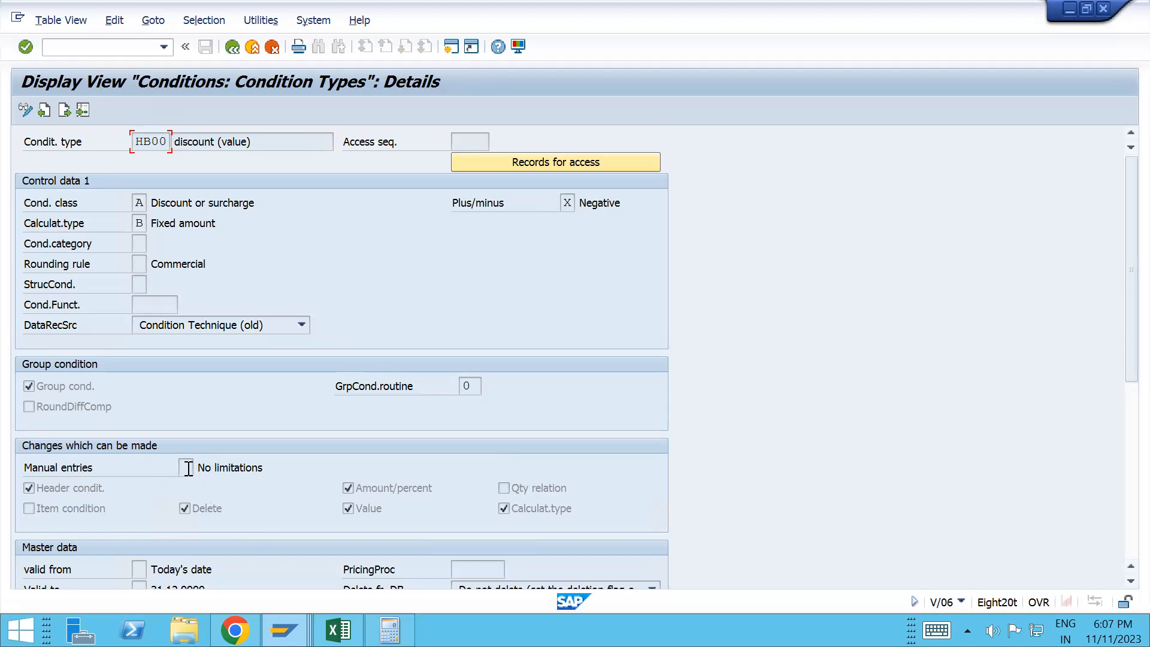
# - Clear TB00's manual entries setting to No limitations and compare its allowed changes with those of HB00
pyautogui.hotkey('alt', 'Tab')
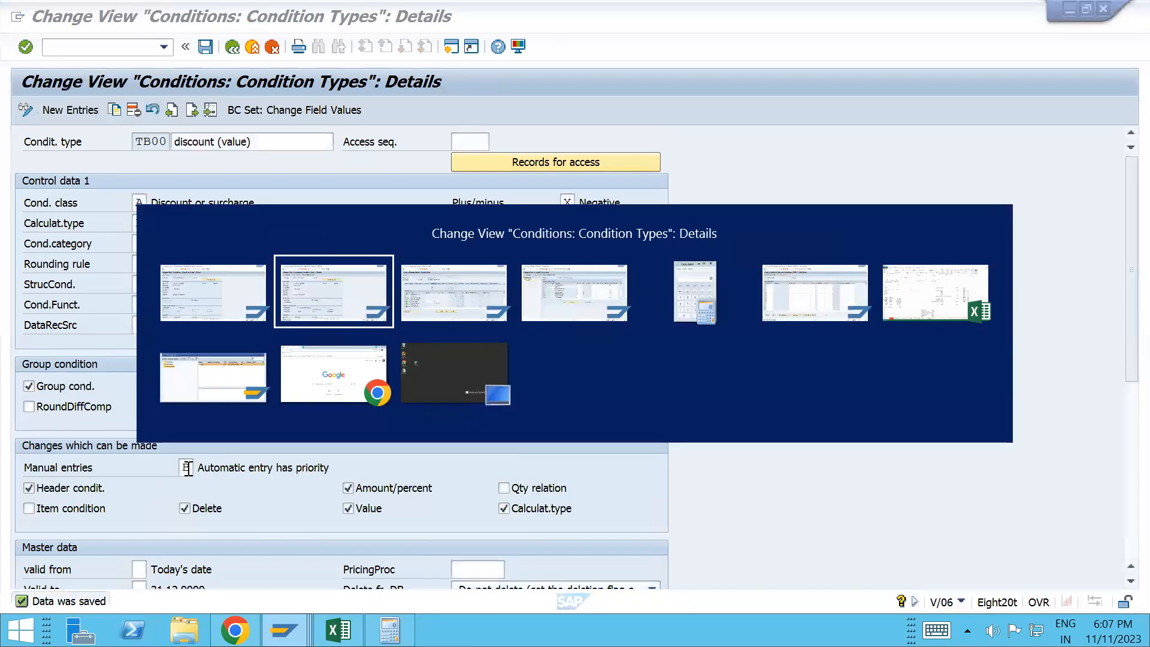
pyautogui.hotkey('alt', 'Tab')
pyautogui.hotkey('alt', 'Tab')
pyautogui.hotkey('alt', 'Tab')
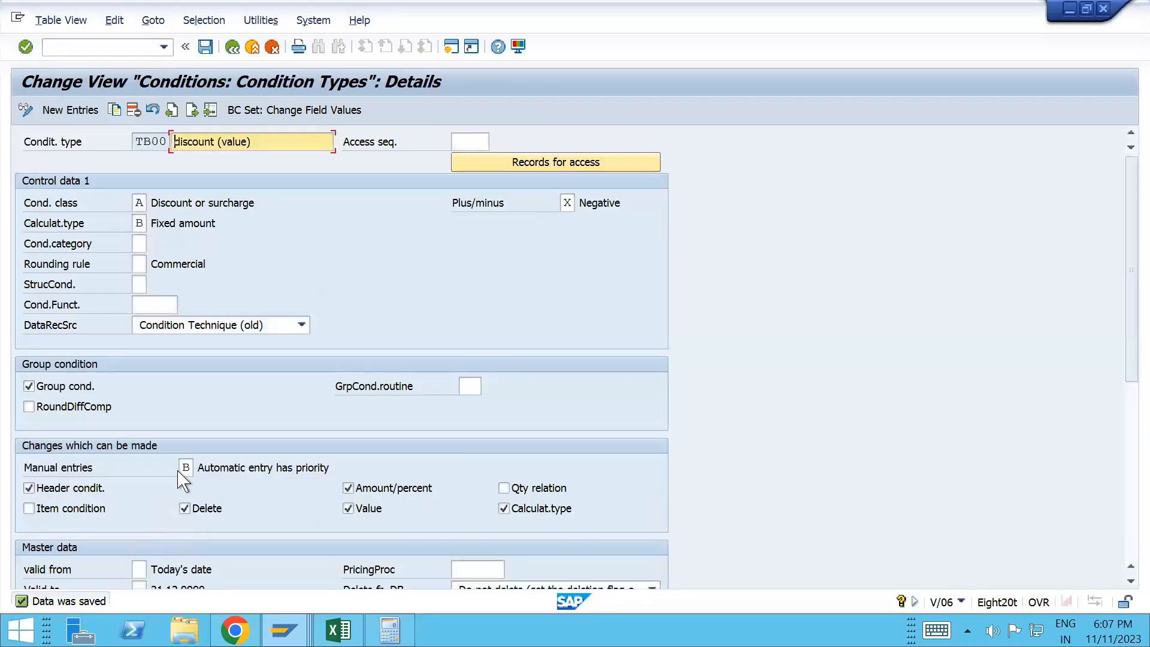
pyautogui.click(184, 467)
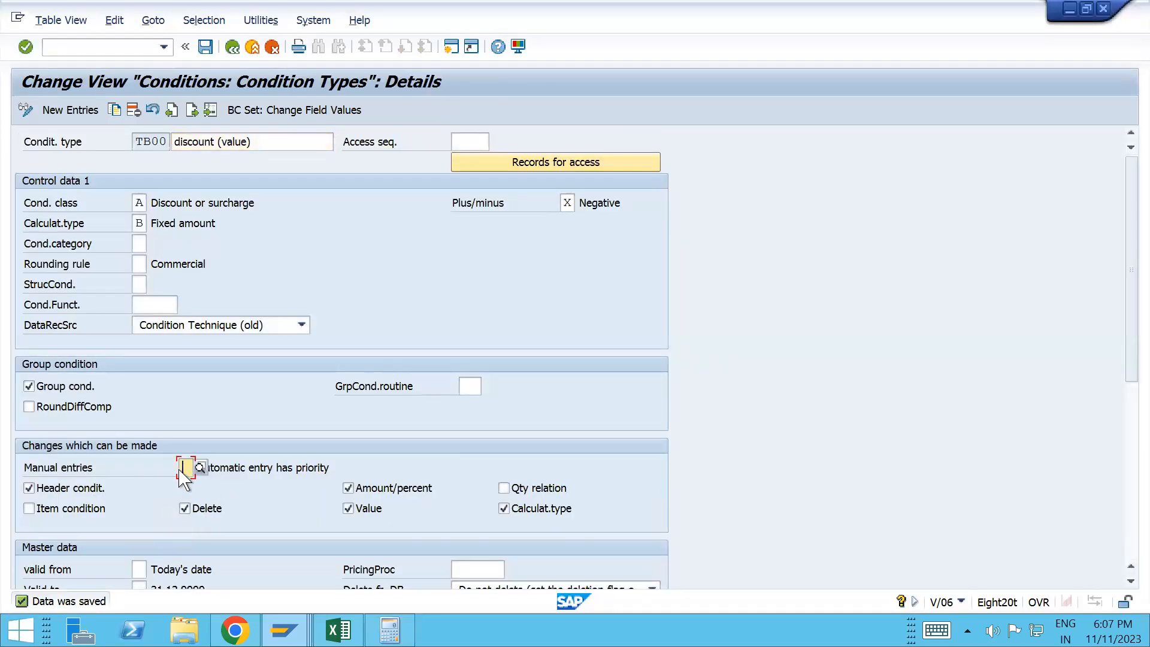
pyautogui.press('Return')
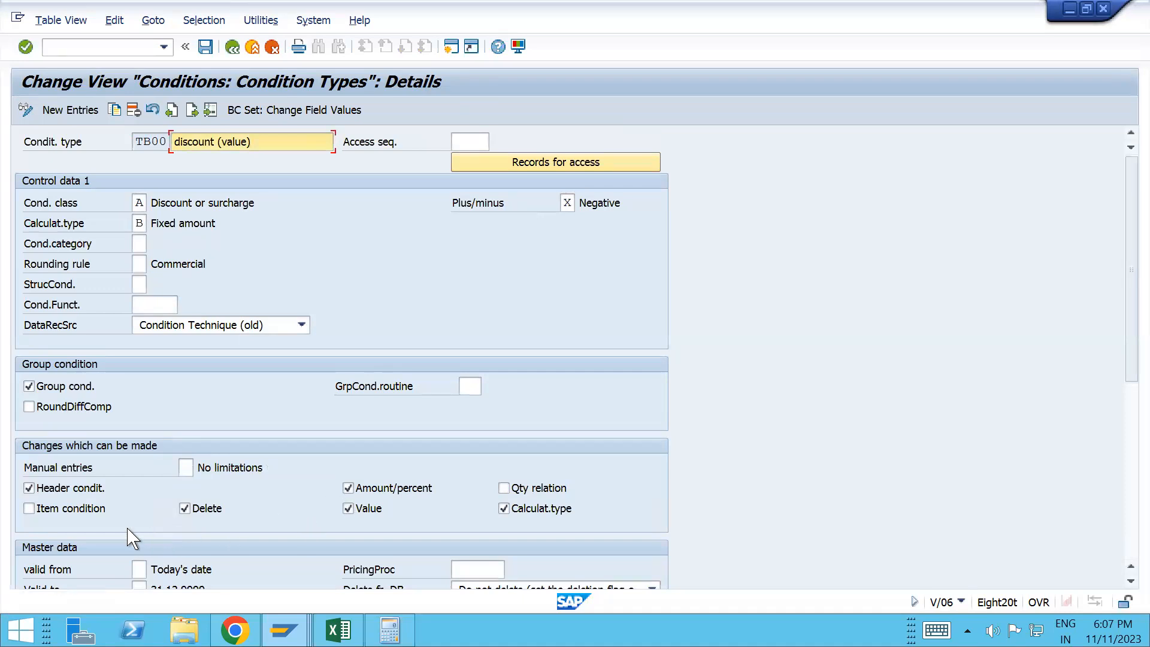
pyautogui.hotkey('alt', 'Tab')
pyautogui.hotkey('alt', 'Tab')
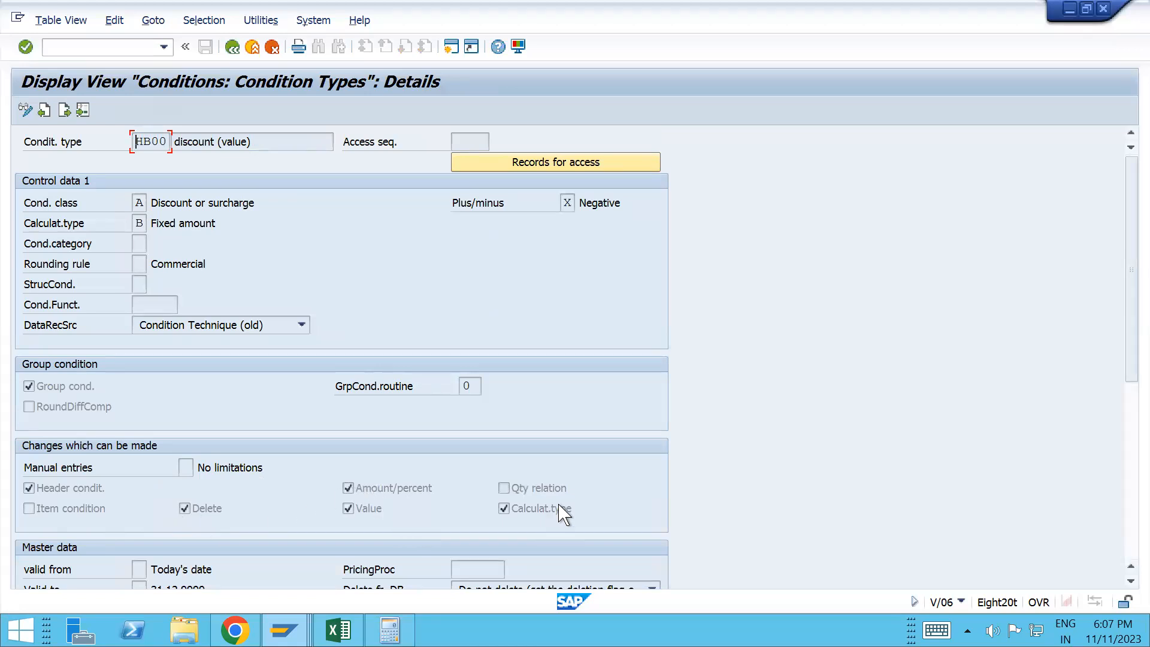
# - Compare the allowed changes of TB00 and HB00 across both sessions, continuing to HB00's master data and scales
pyautogui.hotkey('alt', 'Tab')
pyautogui.hotkey('alt', 'Tab')
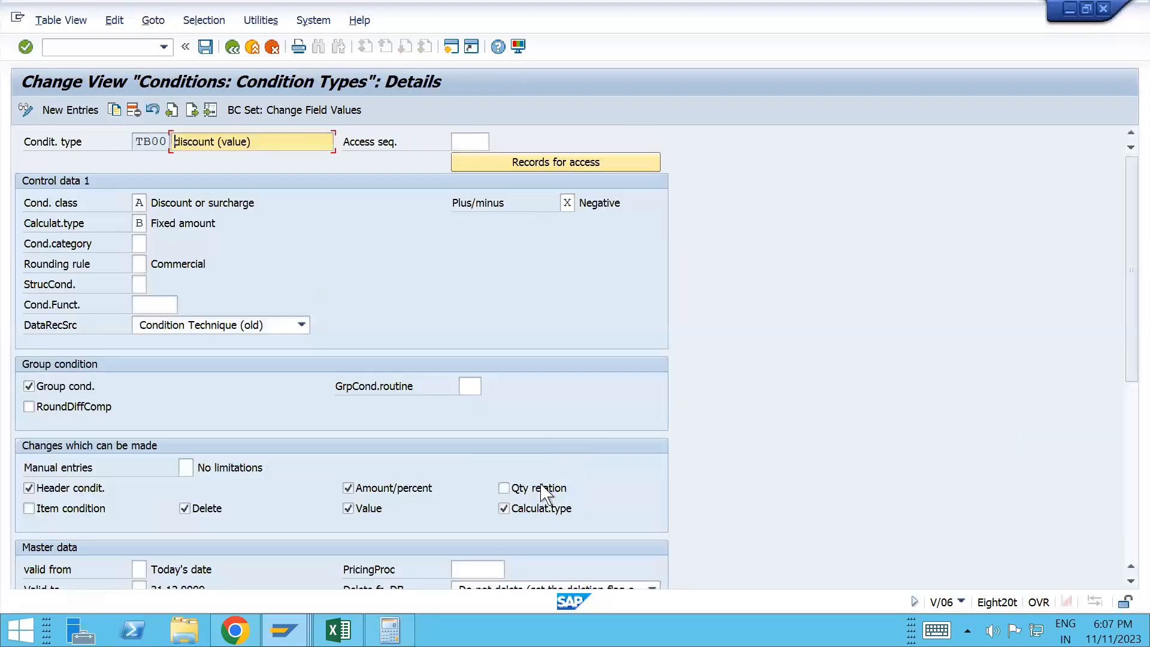
pyautogui.hotkey('alt', 'Tab')
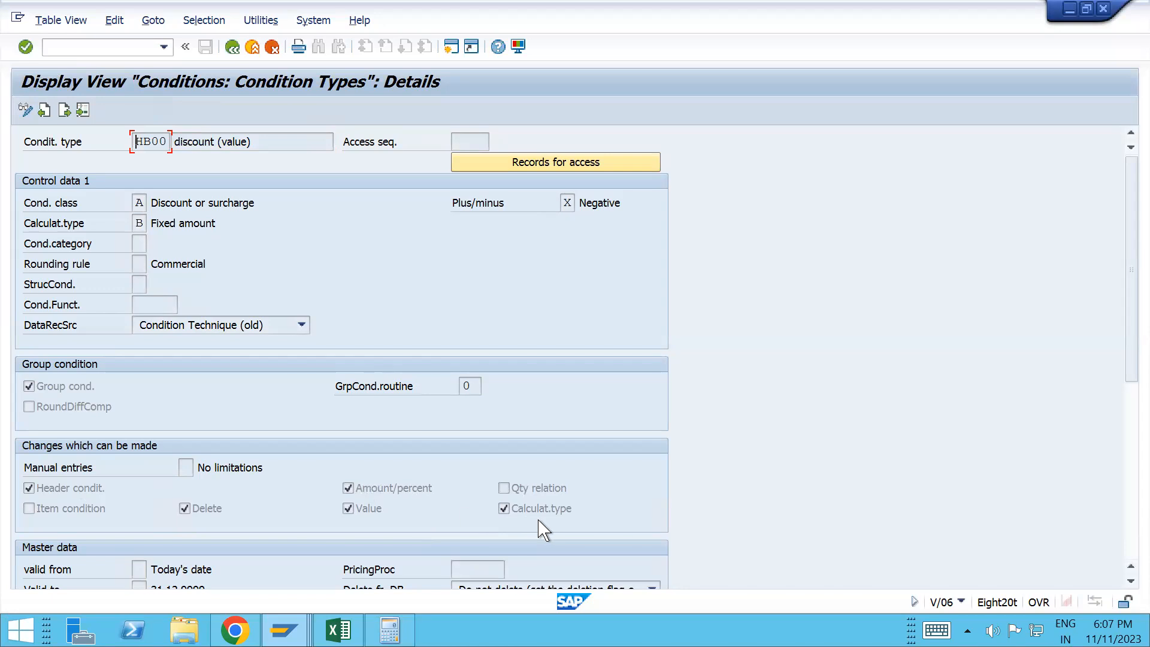
pyautogui.hotkey('ctrl', 'F1')
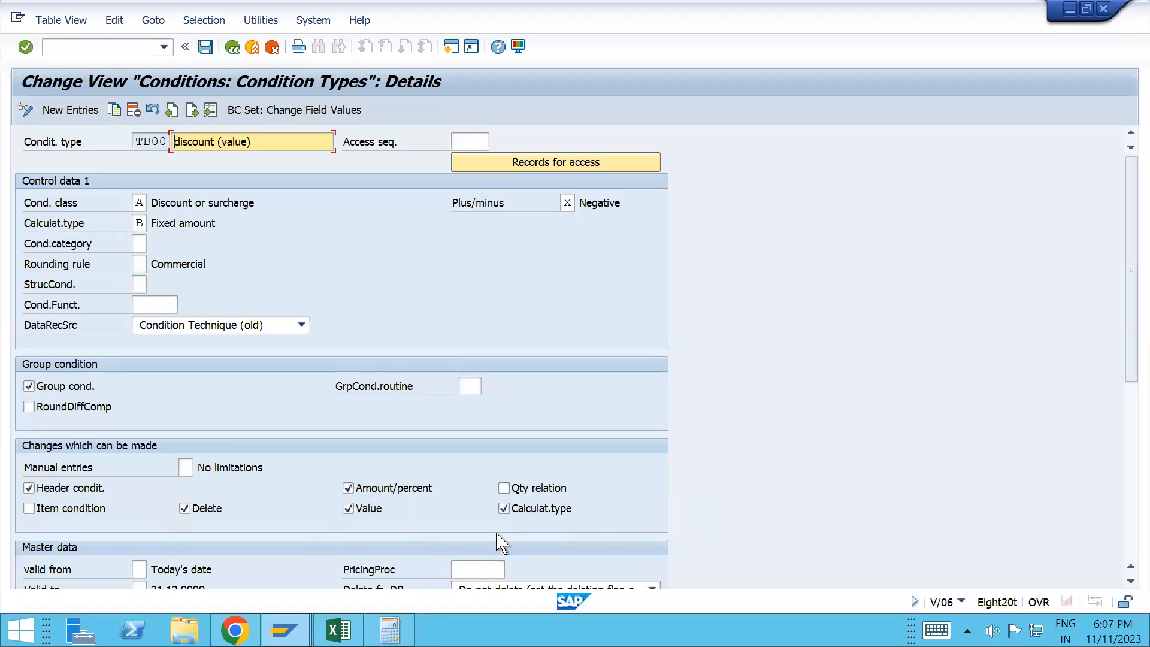
pyautogui.hotkey('alt', 'Tab')
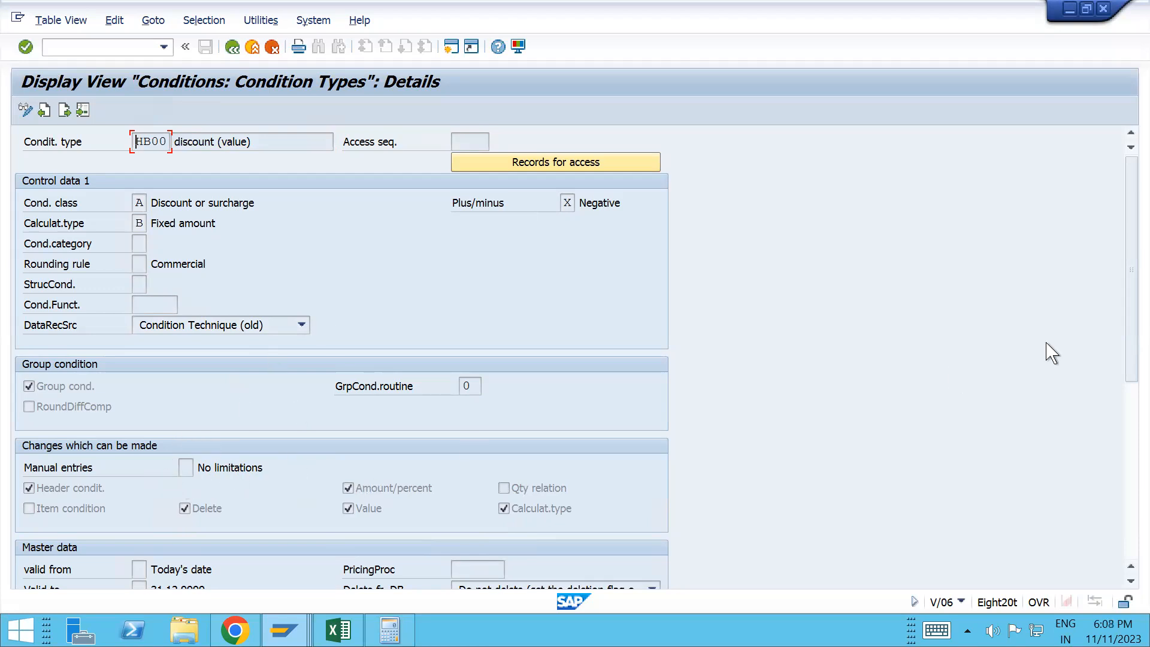
pyautogui.moveTo(1131, 326); pyautogui.dragTo(1131, 419)
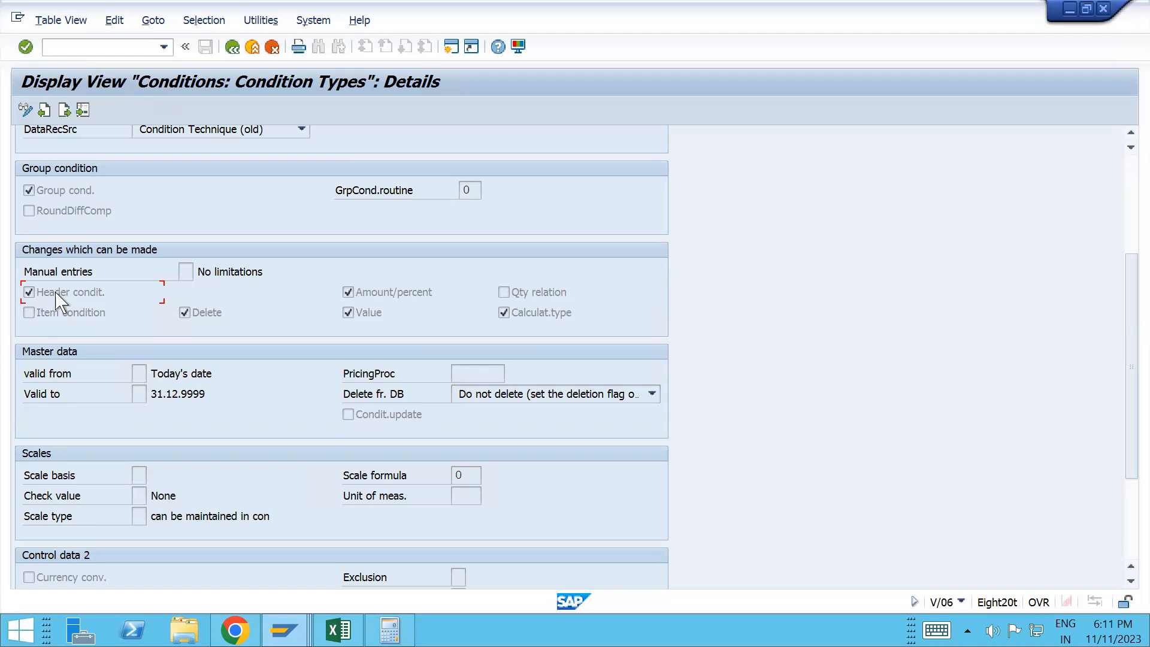
# - Leave TB00 in the change session, open the freight condition type KF00, and go to its master data pricing procedure field
pyautogui.hotkey('alt', 'Tab')
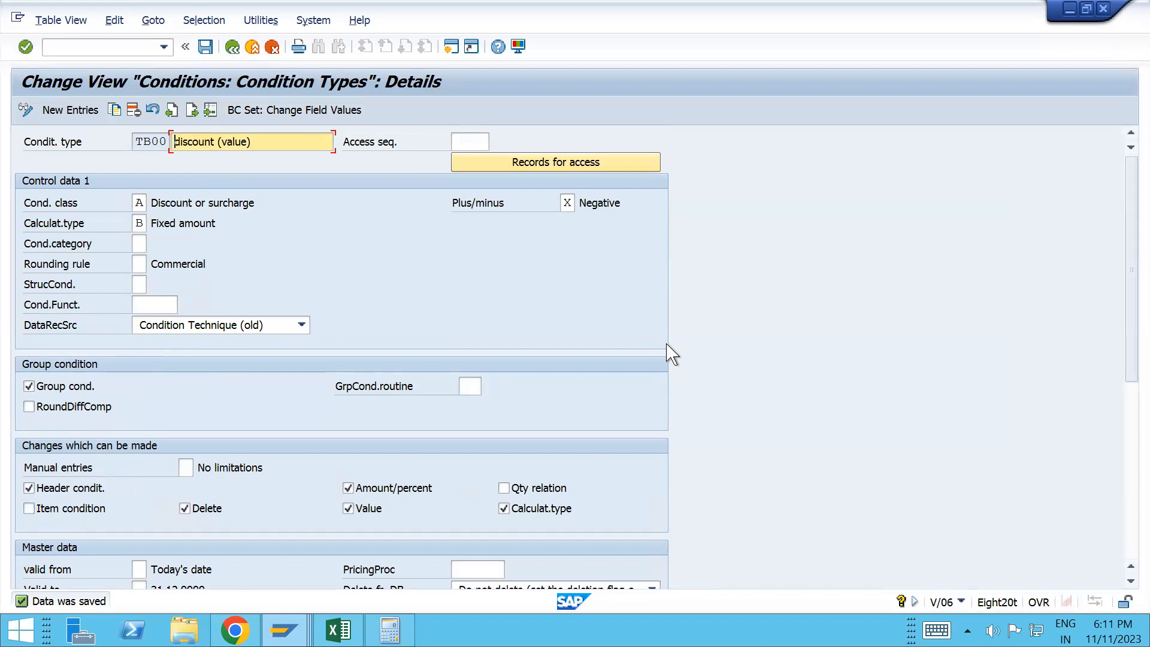
pyautogui.click(233, 48)
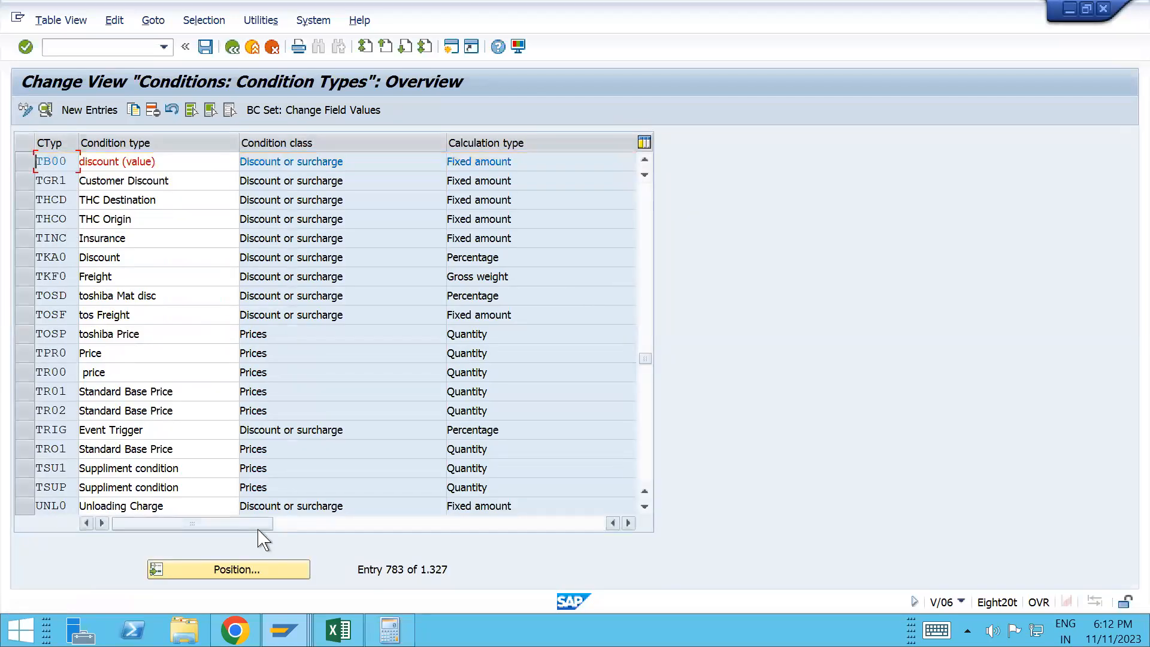
pyautogui.click(258, 566)
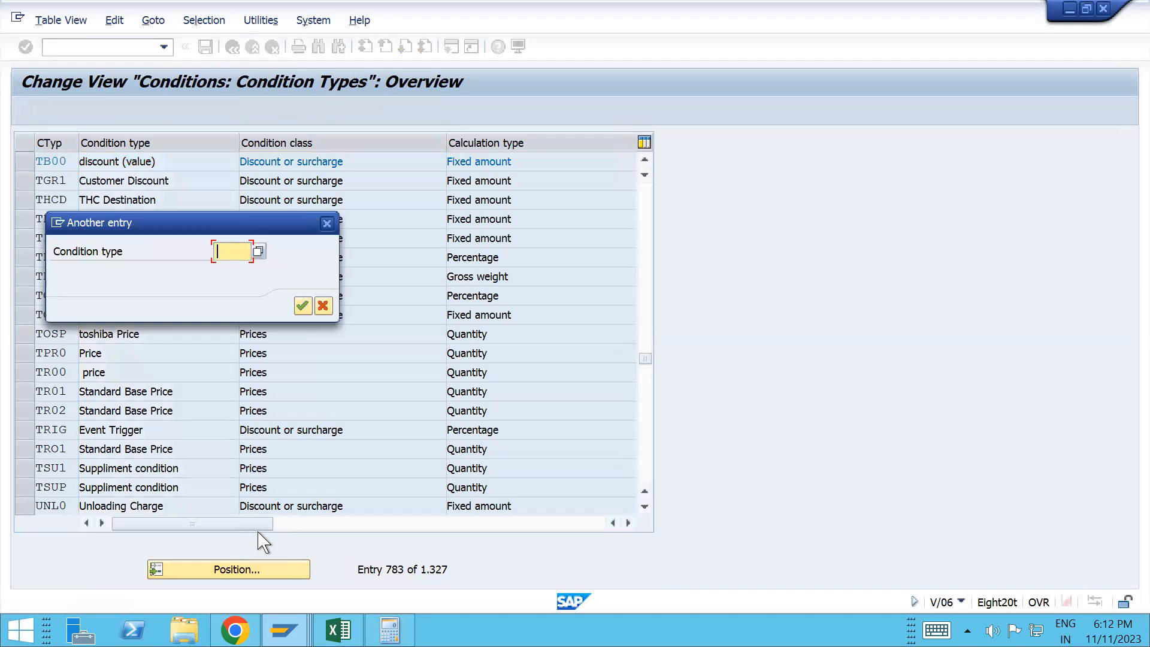
pyautogui.write('k')
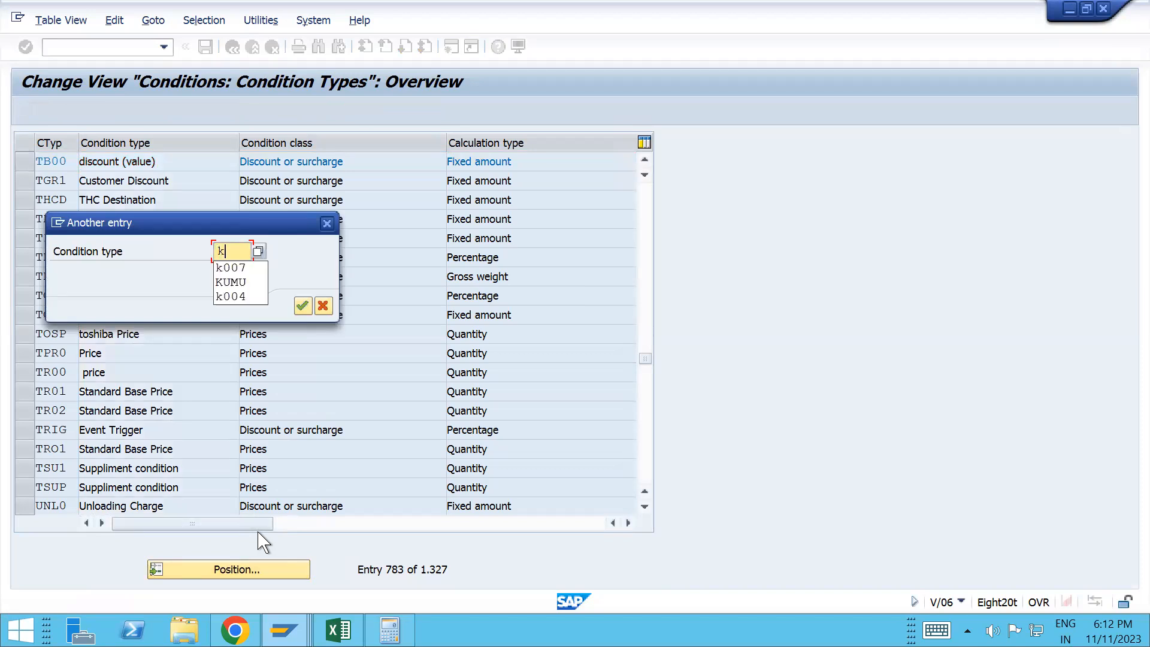
pyautogui.write('f00')
pyautogui.press('Return')
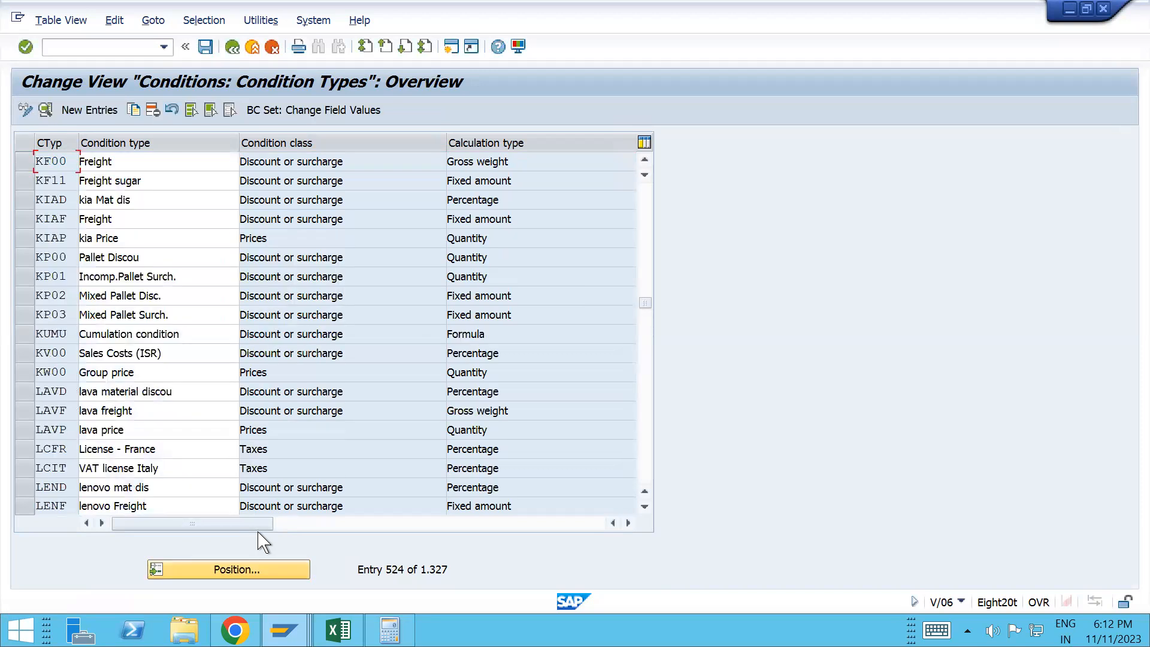
pyautogui.click(24, 161)
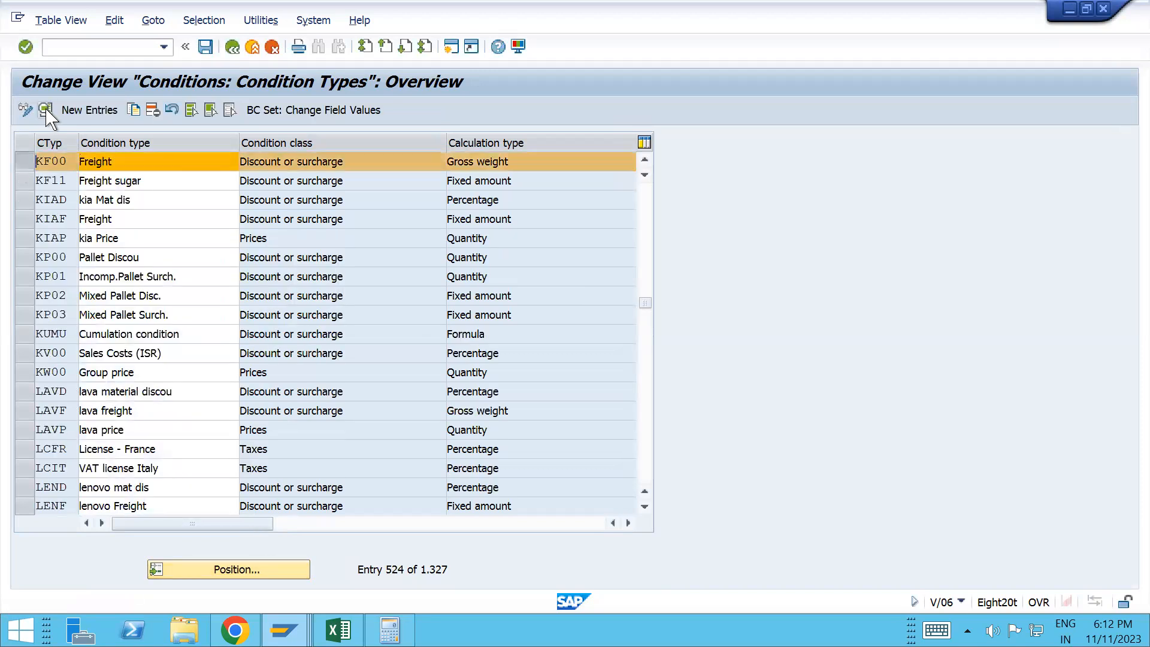
pyautogui.click(45, 109)
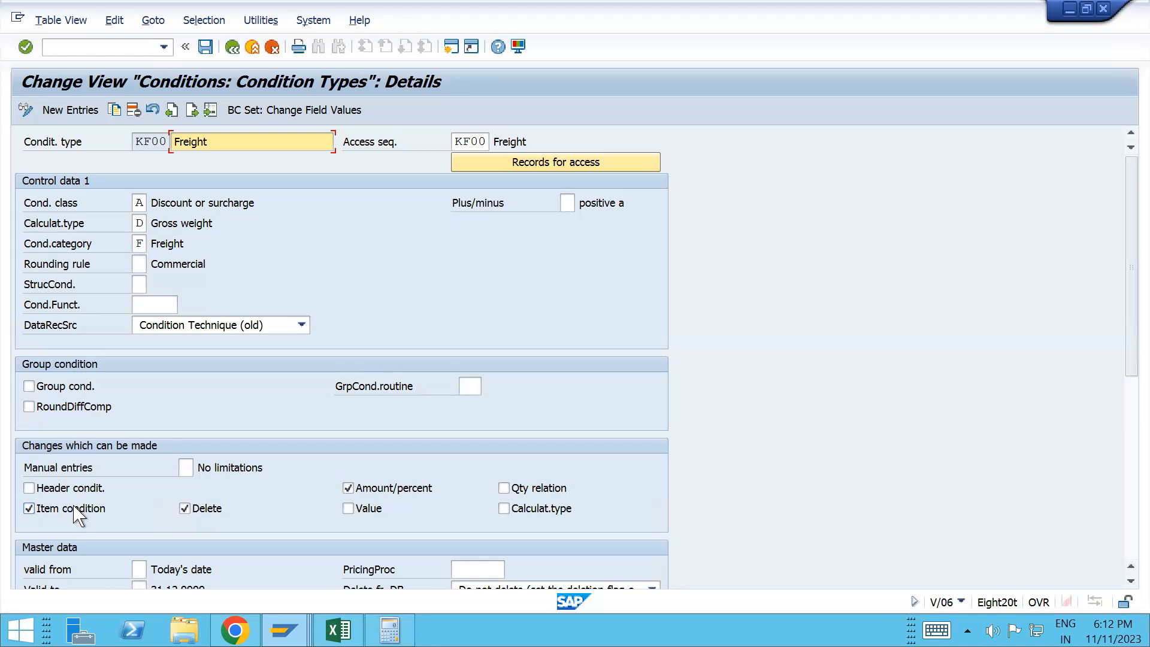
pyautogui.moveTo(1126, 345); pyautogui.dragTo(1126, 469)
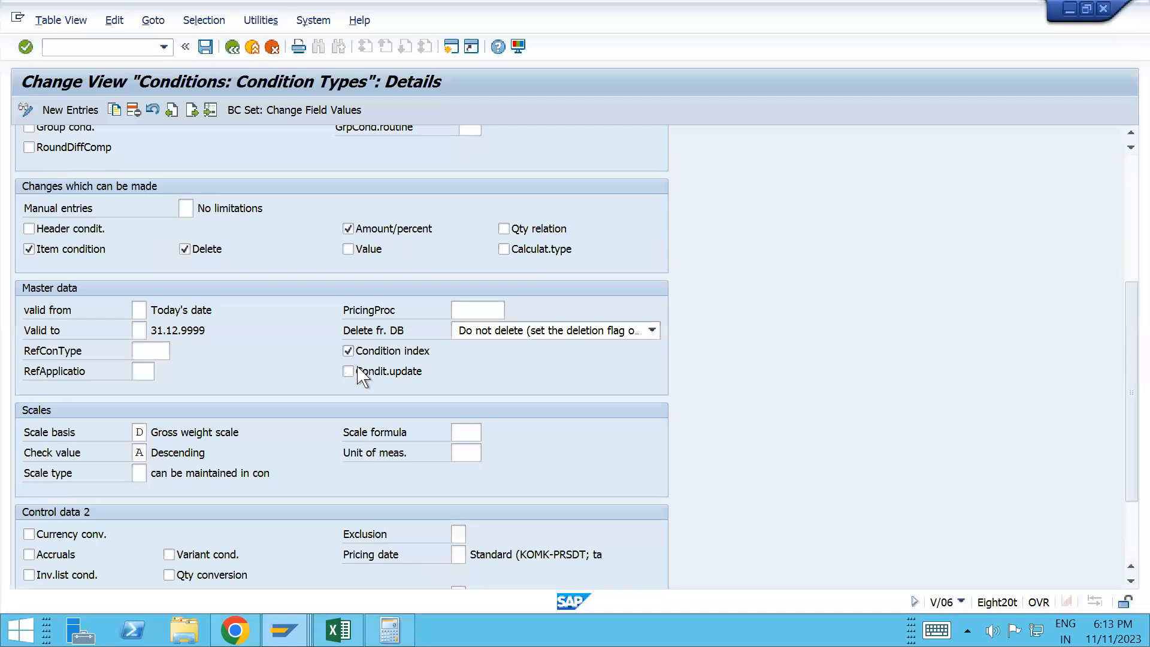
pyautogui.click(464, 311)
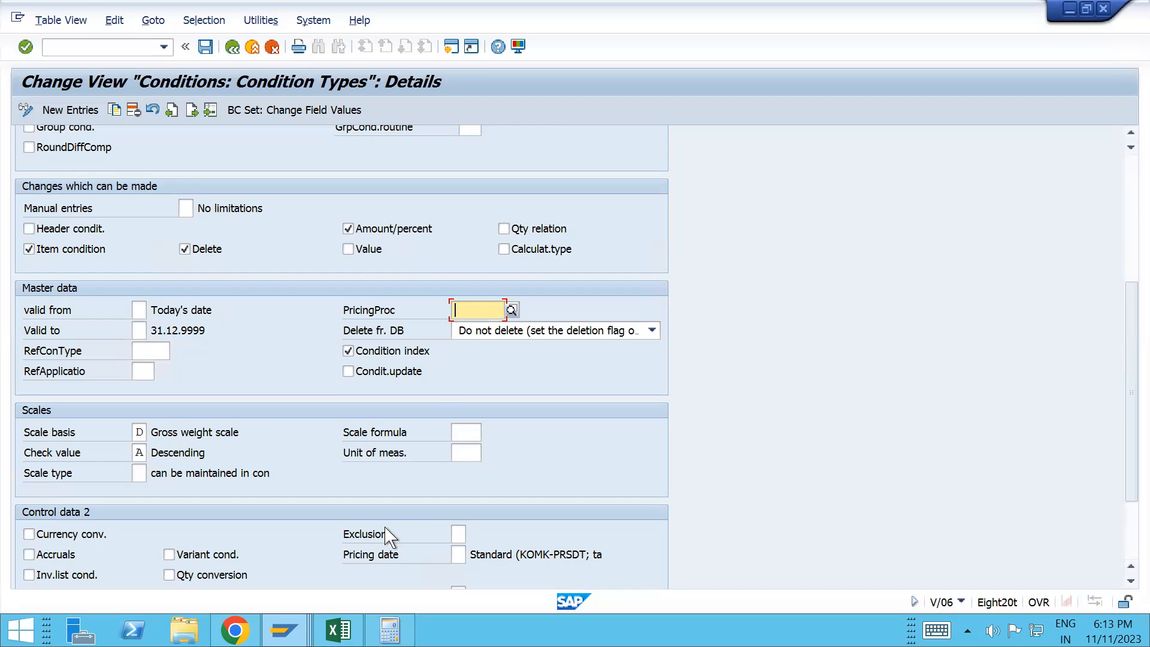
# - Switch to the control data of pricing procedure T10000 and point out the step 45 Customer Discount line TGR1
pyautogui.moveTo(291, 626)
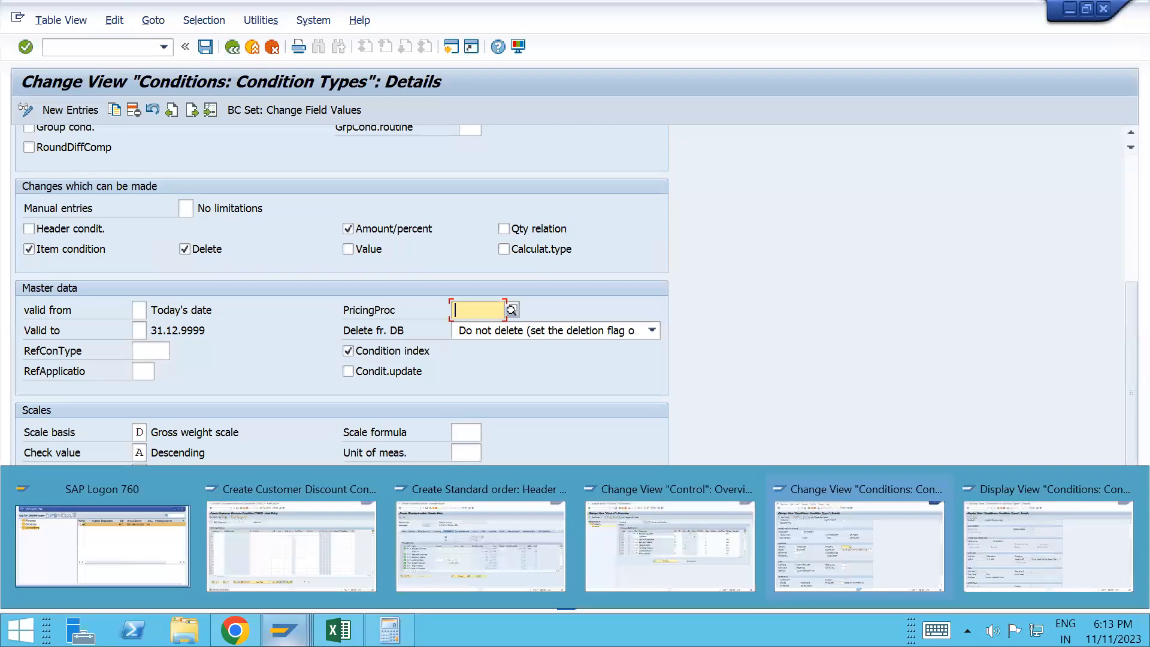
pyautogui.moveTo(481, 542)
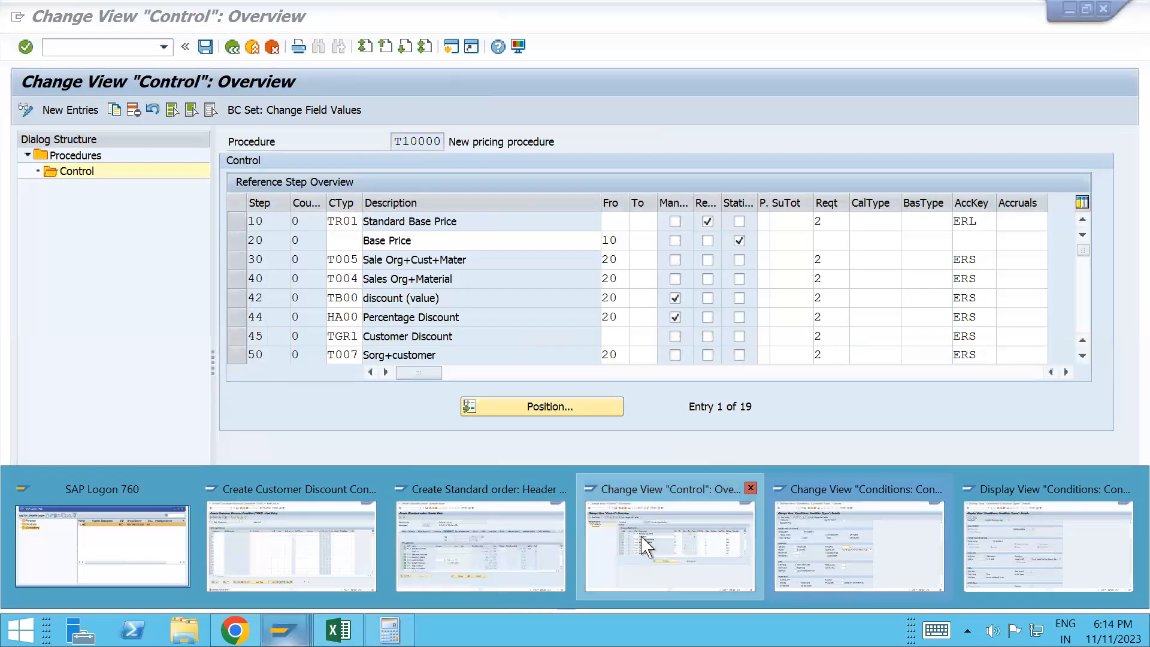
pyautogui.click(645, 545)
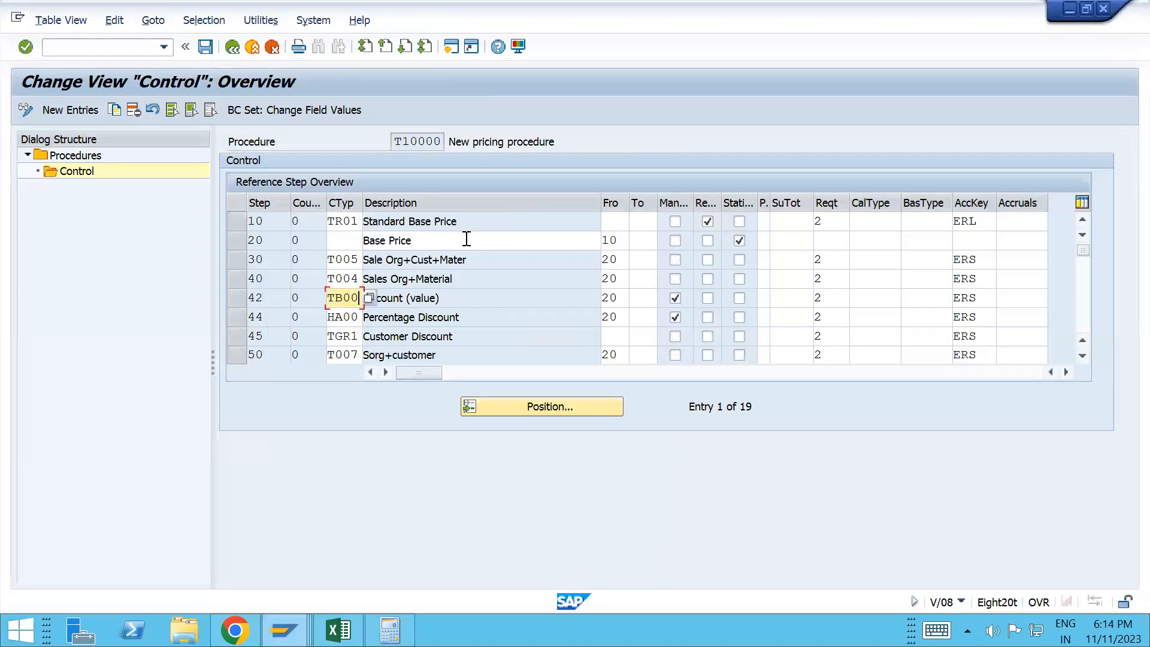
pyautogui.click(241, 339)
pyautogui.click(237, 339)
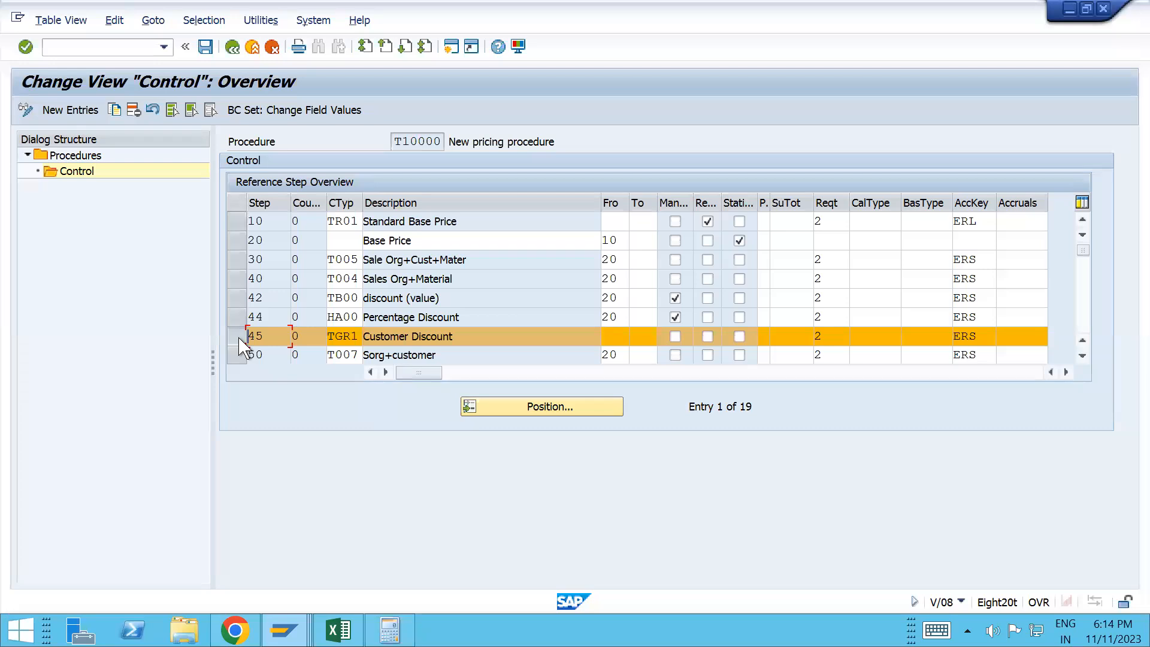
pyautogui.click(240, 339)
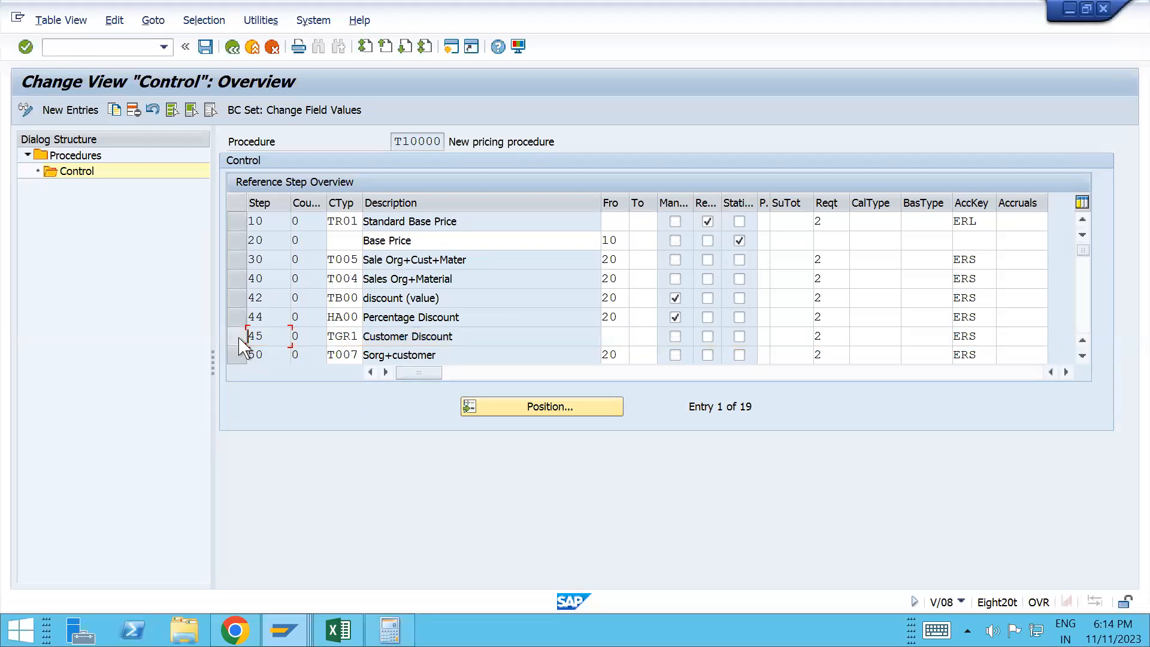
pyautogui.click(237, 339)
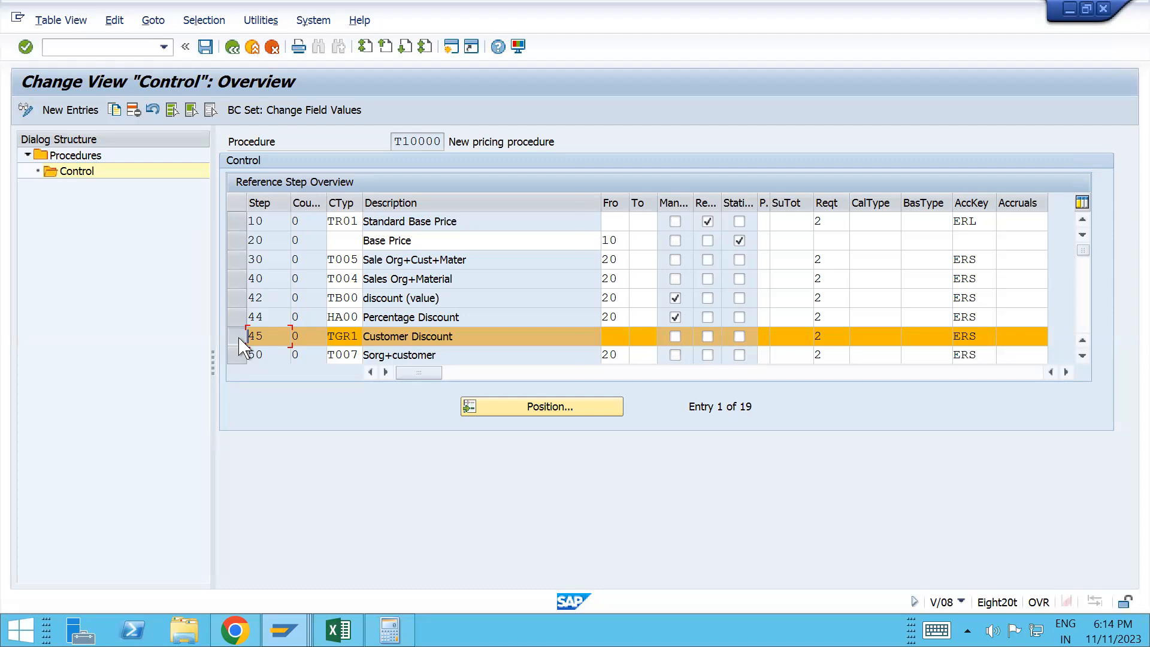
pyautogui.click(239, 339)
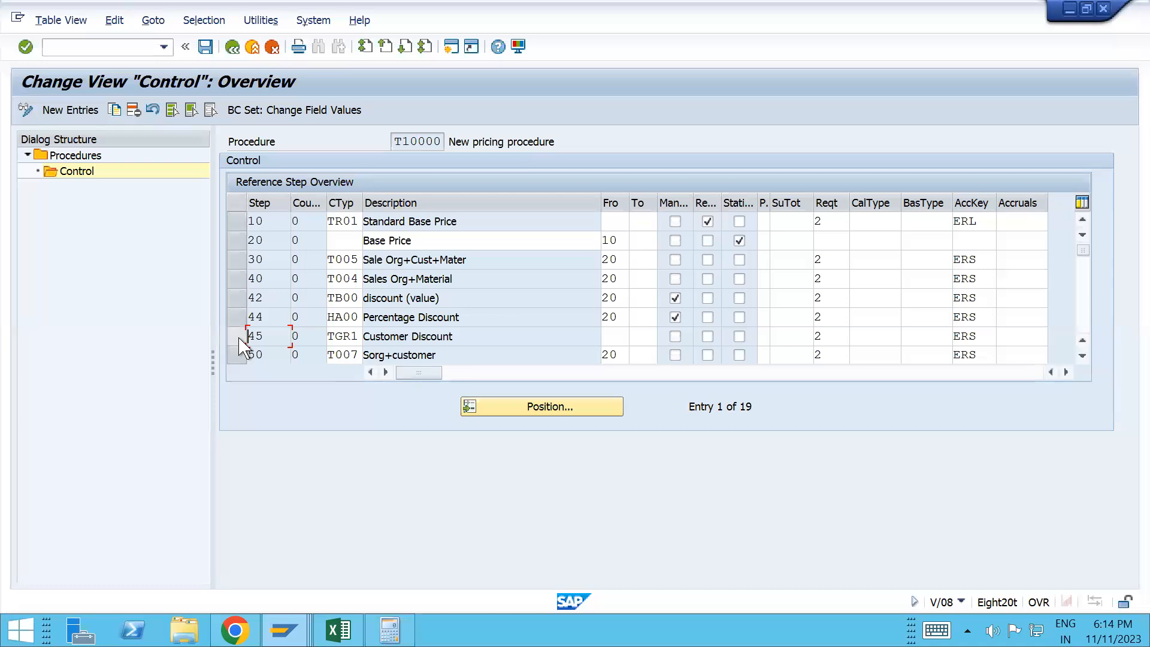
pyautogui.click(239, 338)
pyautogui.click(239, 338)
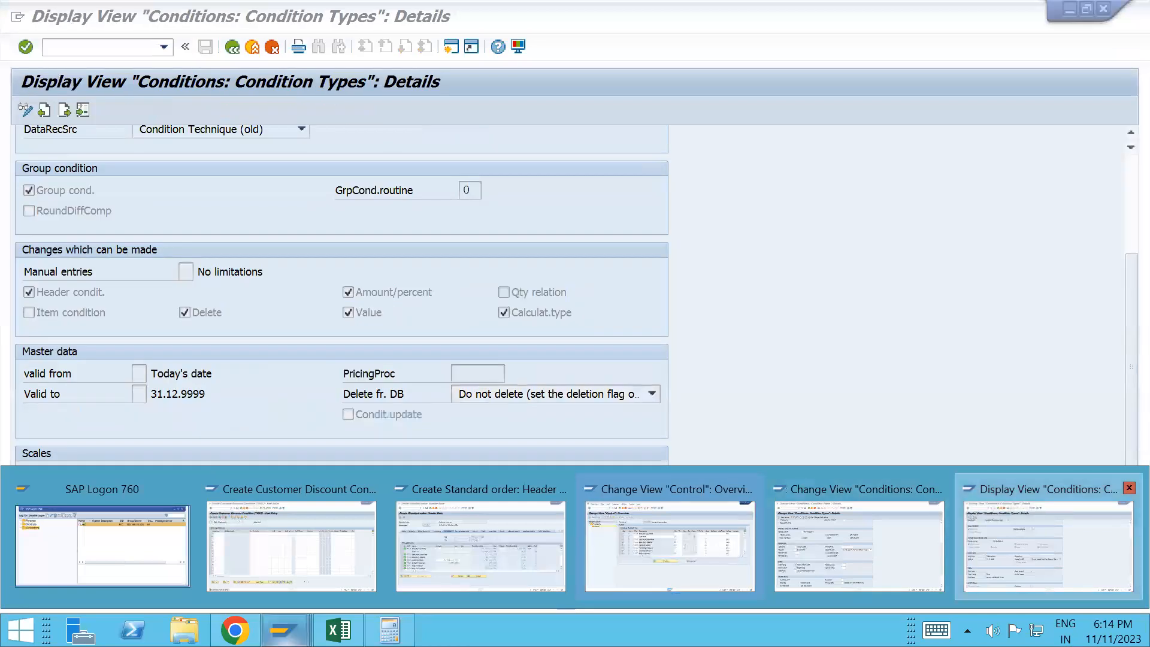
# - Try to restart transaction V/06 in the session displaying HB00, declining to display locked data
pyautogui.click(1048, 539)
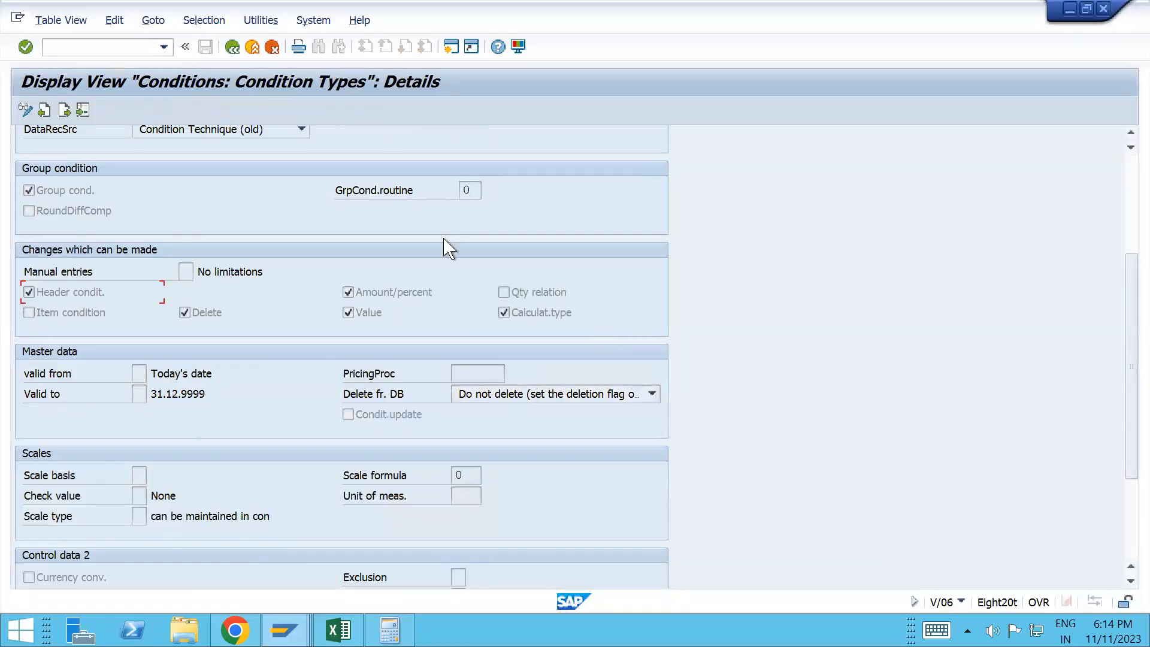
pyautogui.click(90, 50)
pyautogui.write('/nv/06')
pyautogui.press('Return')
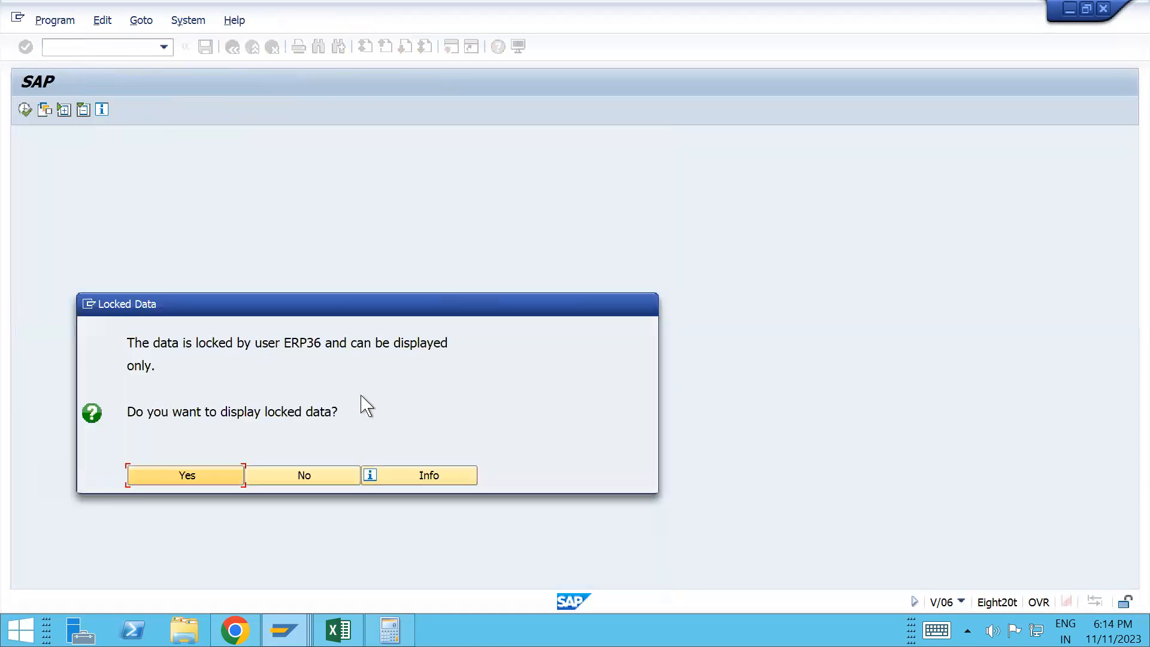
pyautogui.click(334, 476)
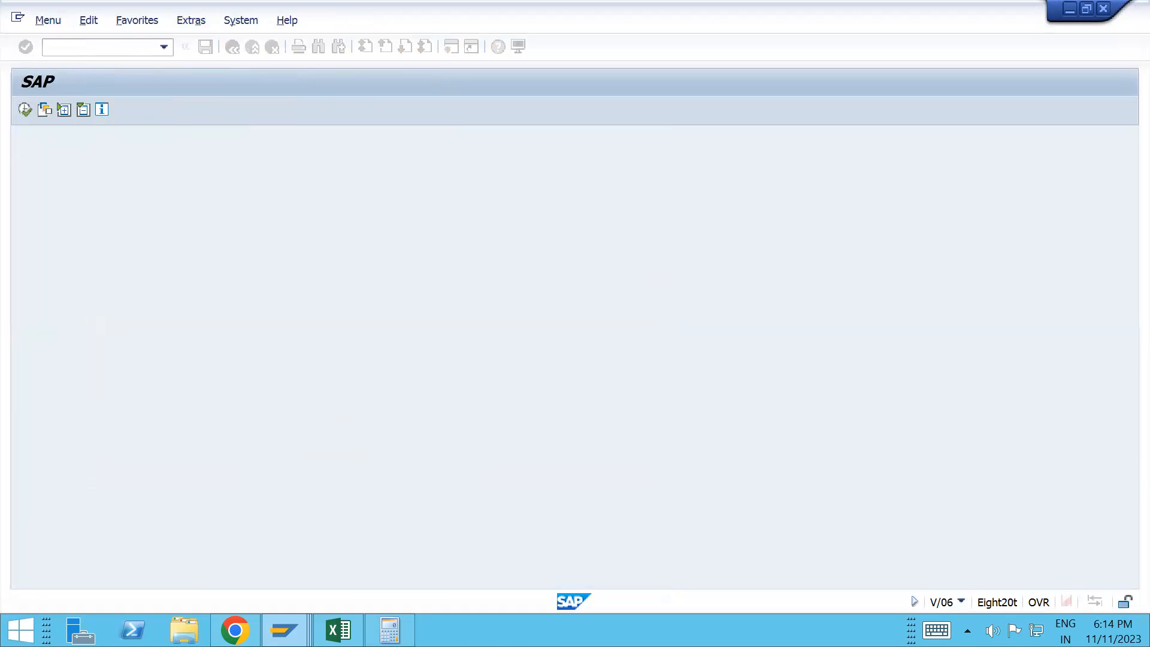
# - Restart transaction V/06 in the session showing KF00 and locate condition type K007 in the overview
pyautogui.moveTo(284, 630)
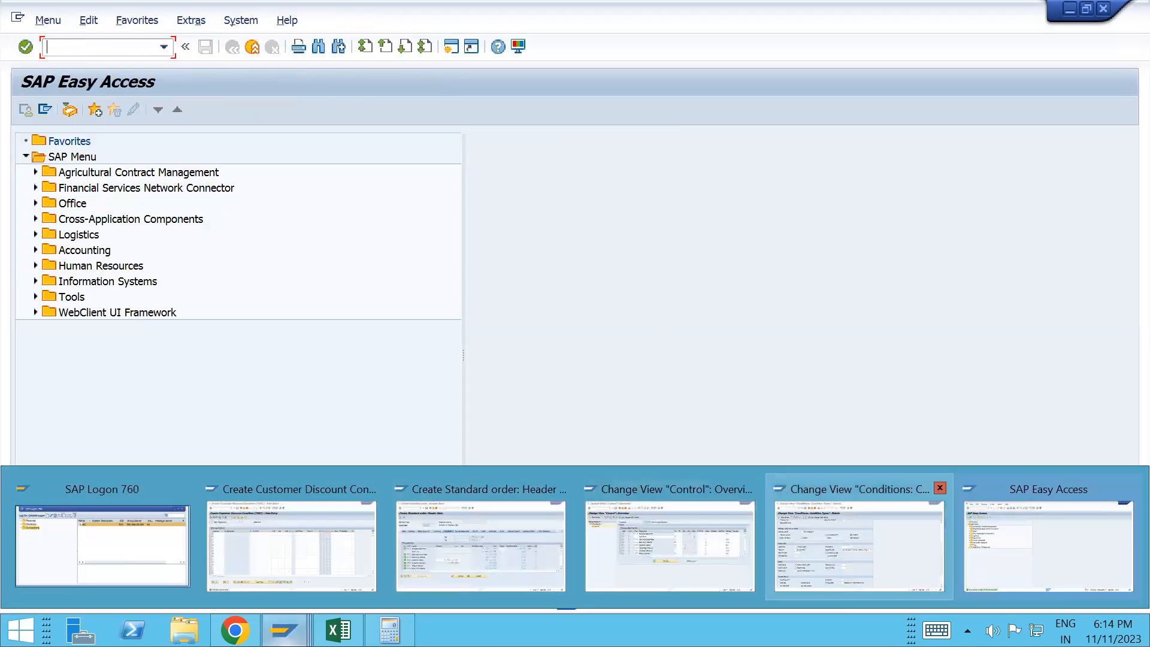
pyautogui.click(858, 542)
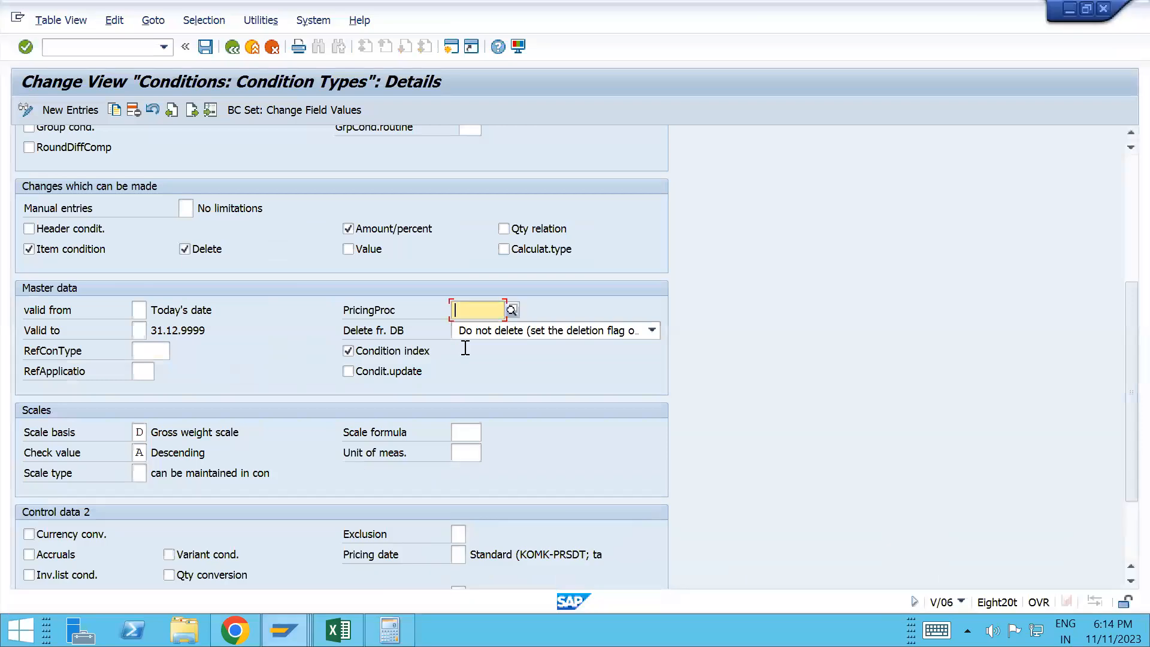
pyautogui.click(79, 46)
pyautogui.write('/nv/06')
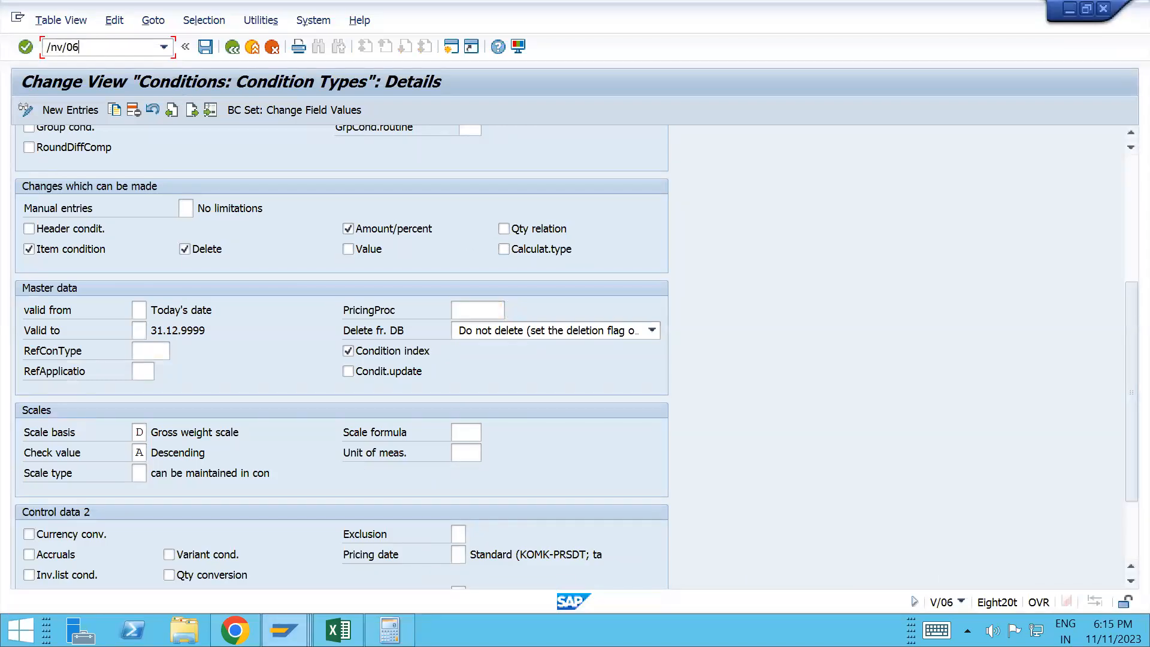
pyautogui.press('Return')
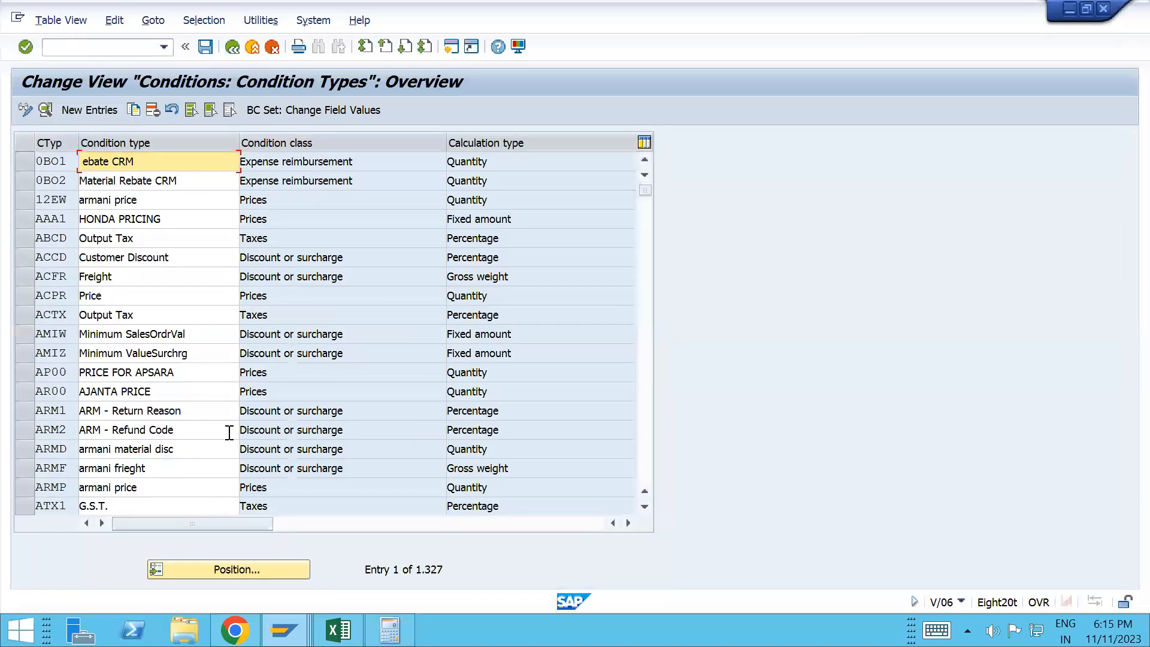
pyautogui.click(228, 569)
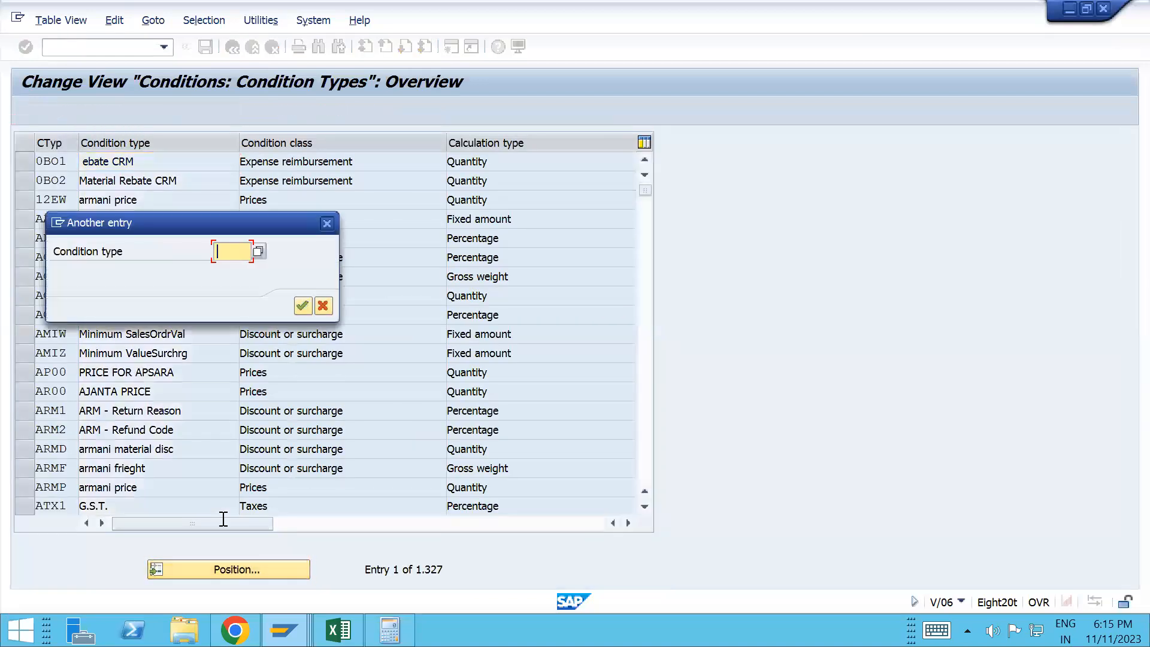
pyautogui.write('k007')
pyautogui.press('Return')
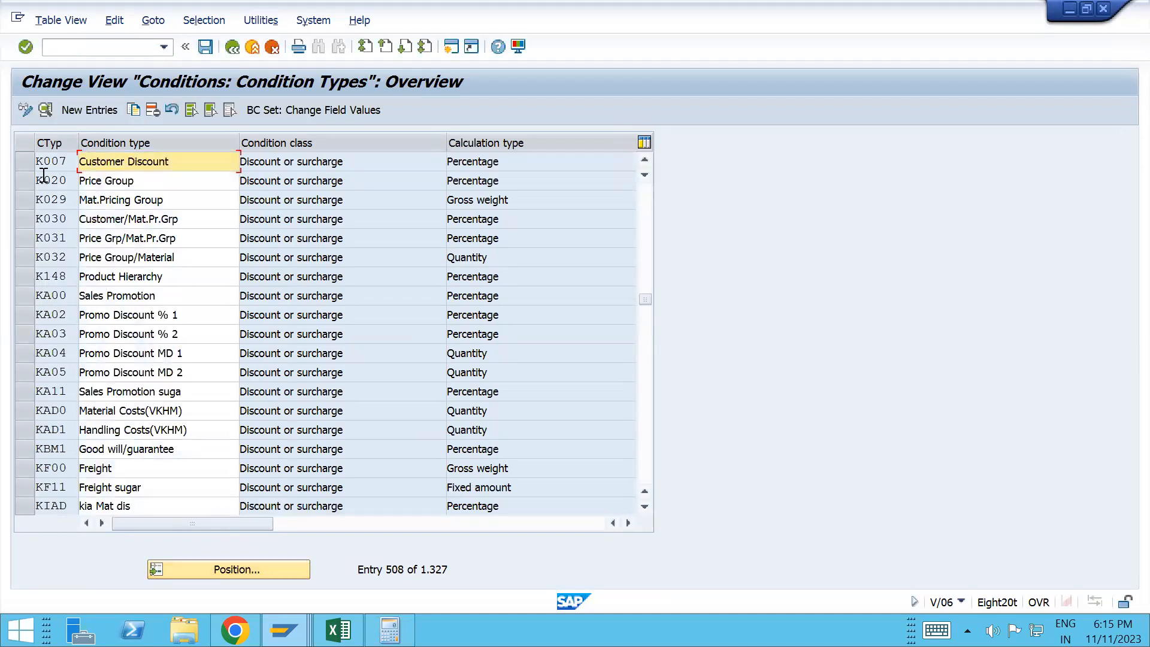
# - Try to copy the K007 Customer Discount condition type under the key TSUP
pyautogui.click(24, 161)
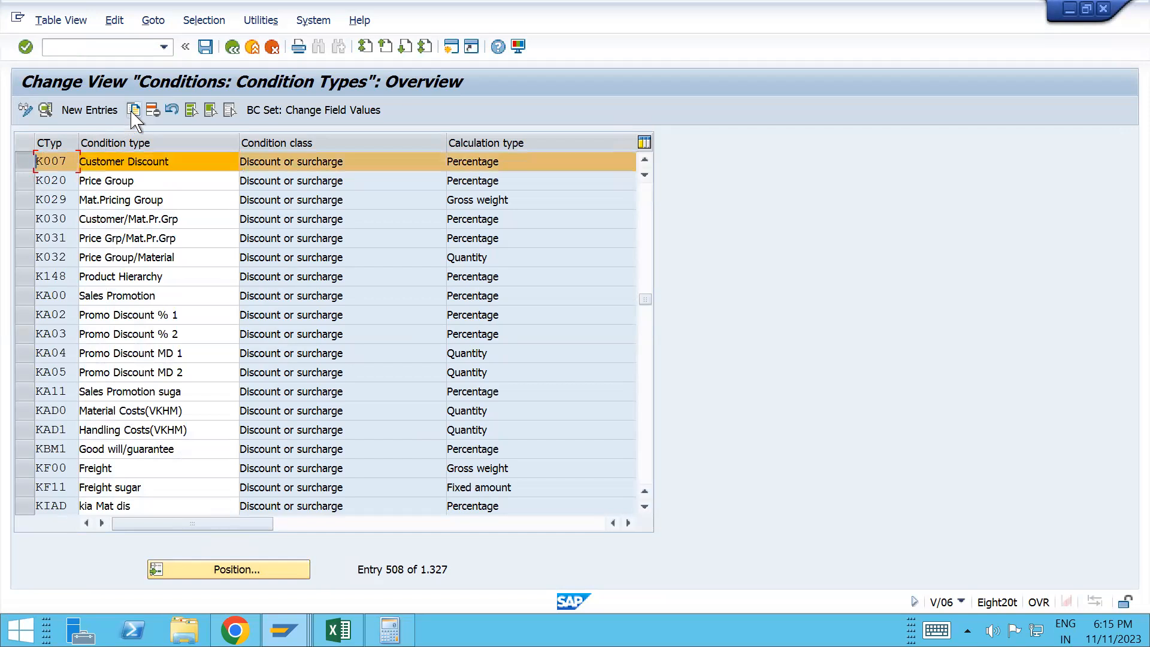
pyautogui.click(133, 109)
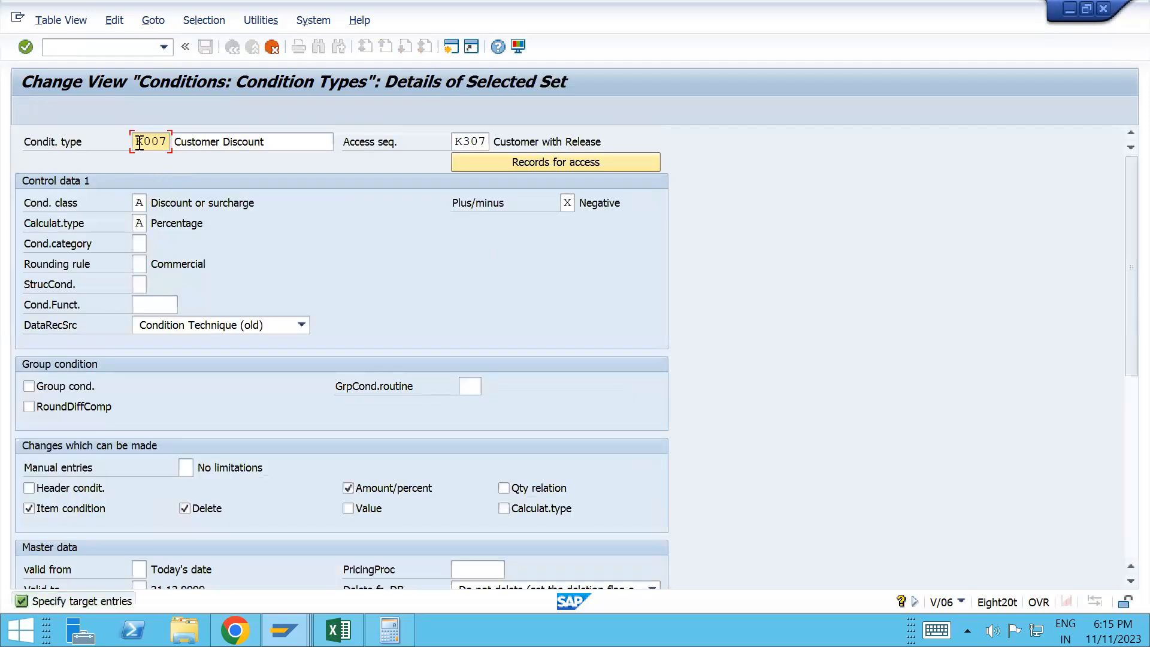
pyautogui.press('Delete')
pyautogui.write('TSUP')
pyautogui.press('Return')
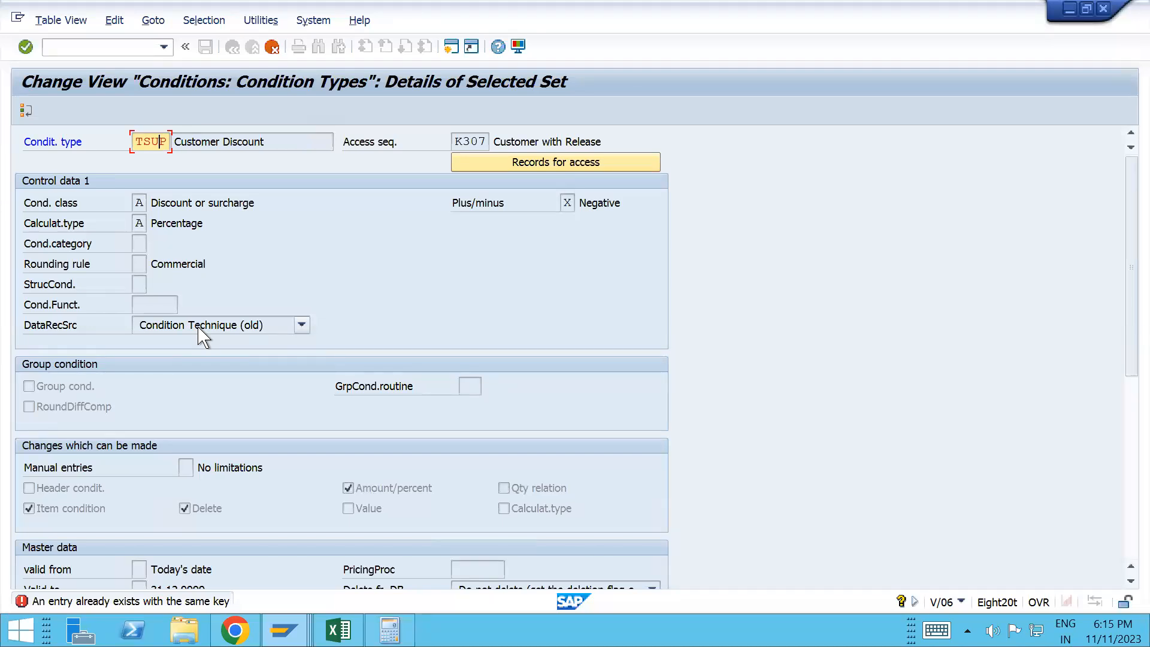
# - Try to copy the Customer Discount condition type under the key TSU1
pyautogui.press('BackSpace')
pyautogui.press('BackSpace')
pyautogui.press('Delete')
pyautogui.press('BackSpace')
pyautogui.write('T')
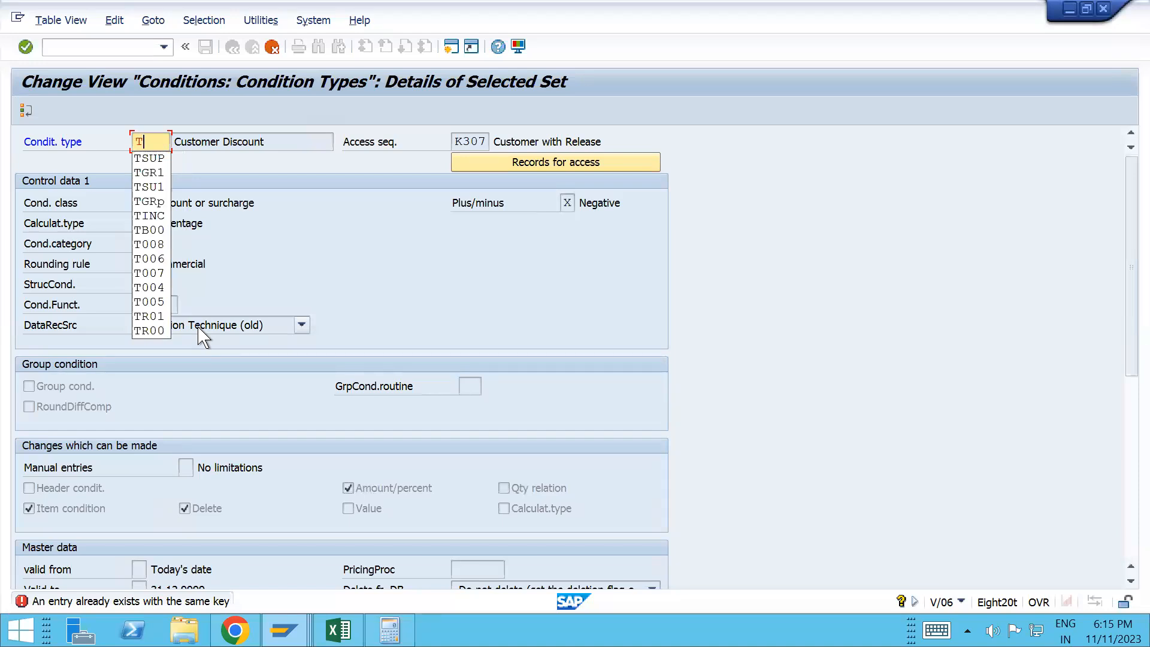
pyautogui.write('s')
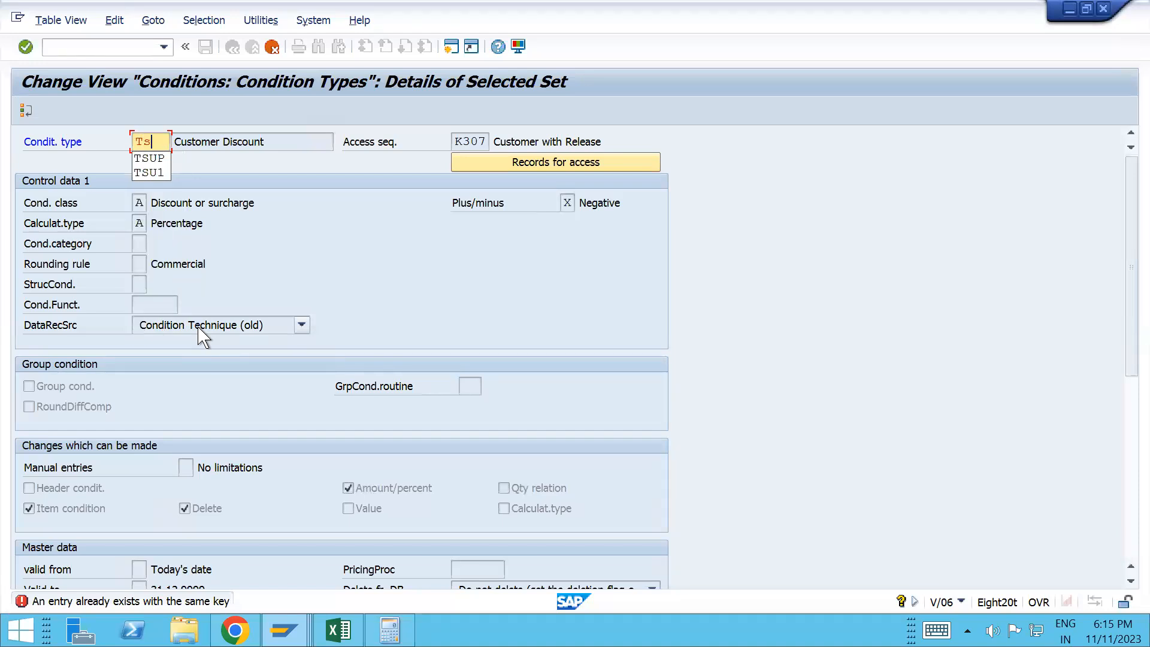
pyautogui.write('u1')
pyautogui.press('Return')
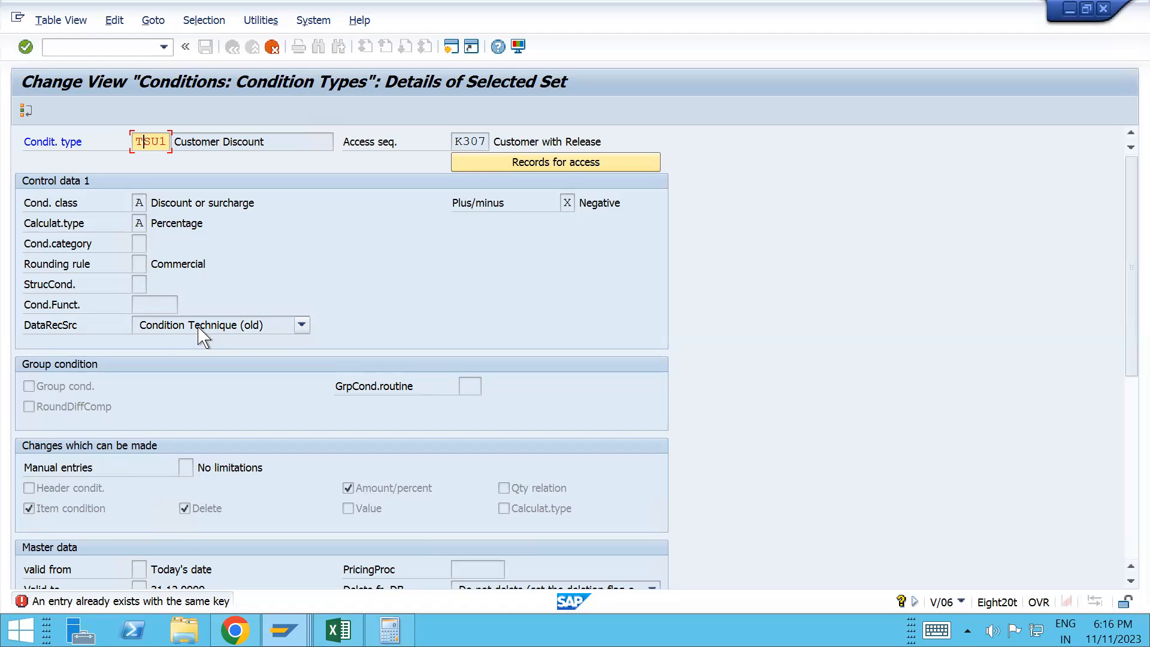
# - Copy the K007 Customer Discount condition type under the key TSU2 and save the new condition type
pyautogui.press('Right')
pyautogui.press('Right')
pyautogui.write('2')
pyautogui.press('Return')
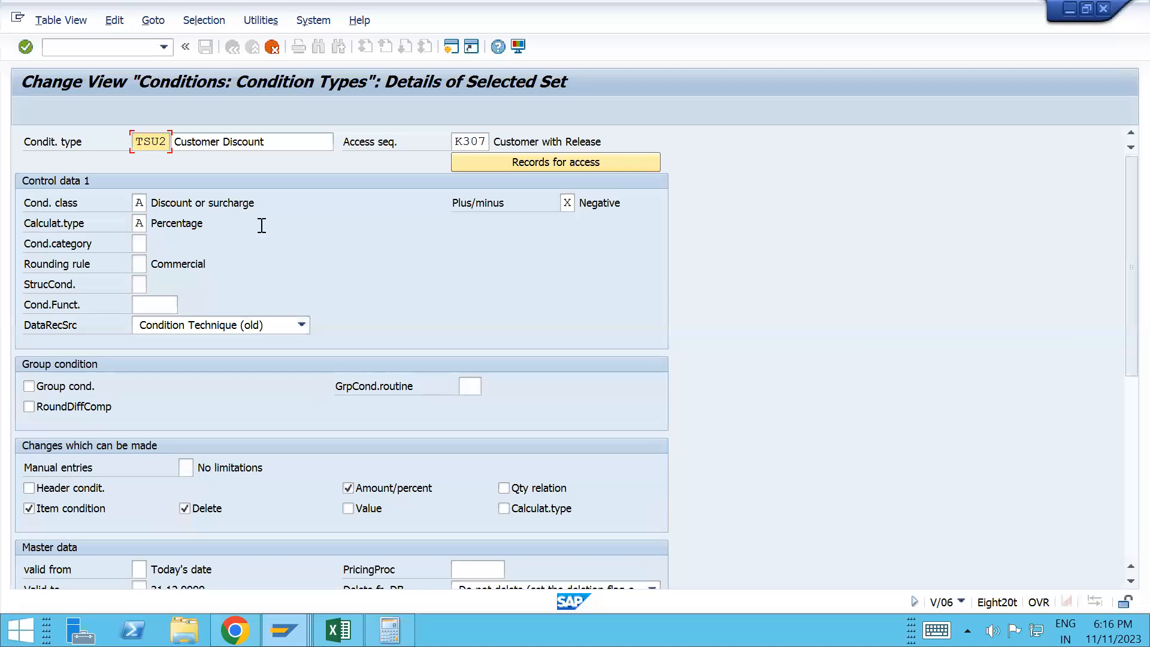
pyautogui.moveTo(137, 144); pyautogui.dragTo(194, 140)
pyautogui.press('Return')
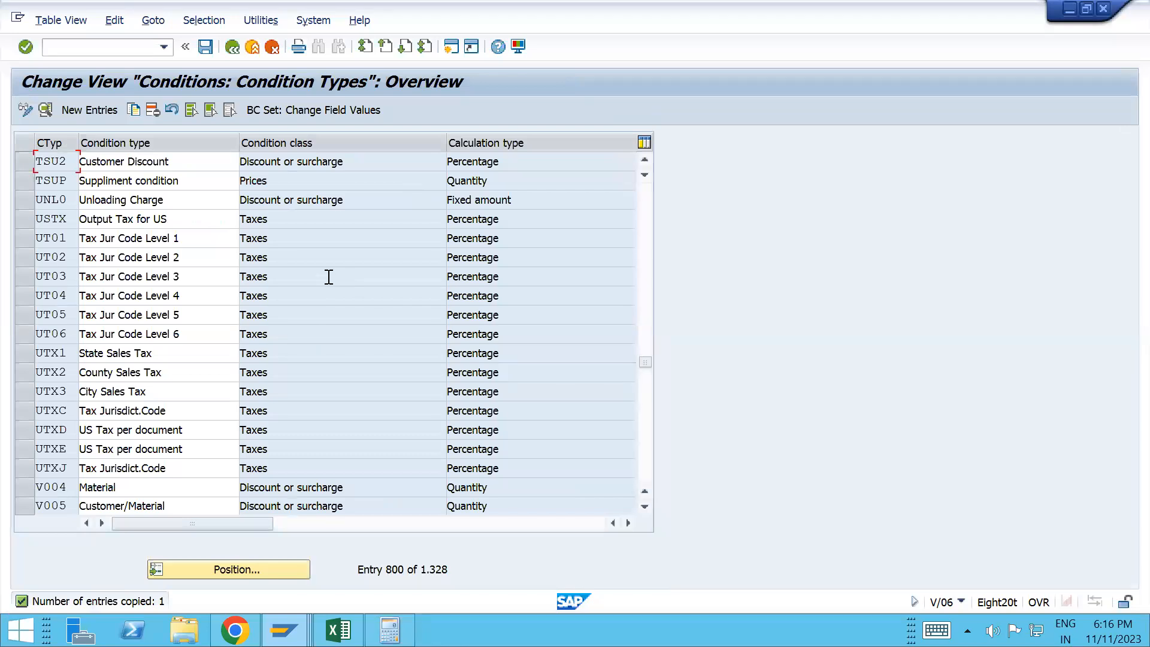
pyautogui.hotkey('ctrl', 's')
pyautogui.click(376, 306)
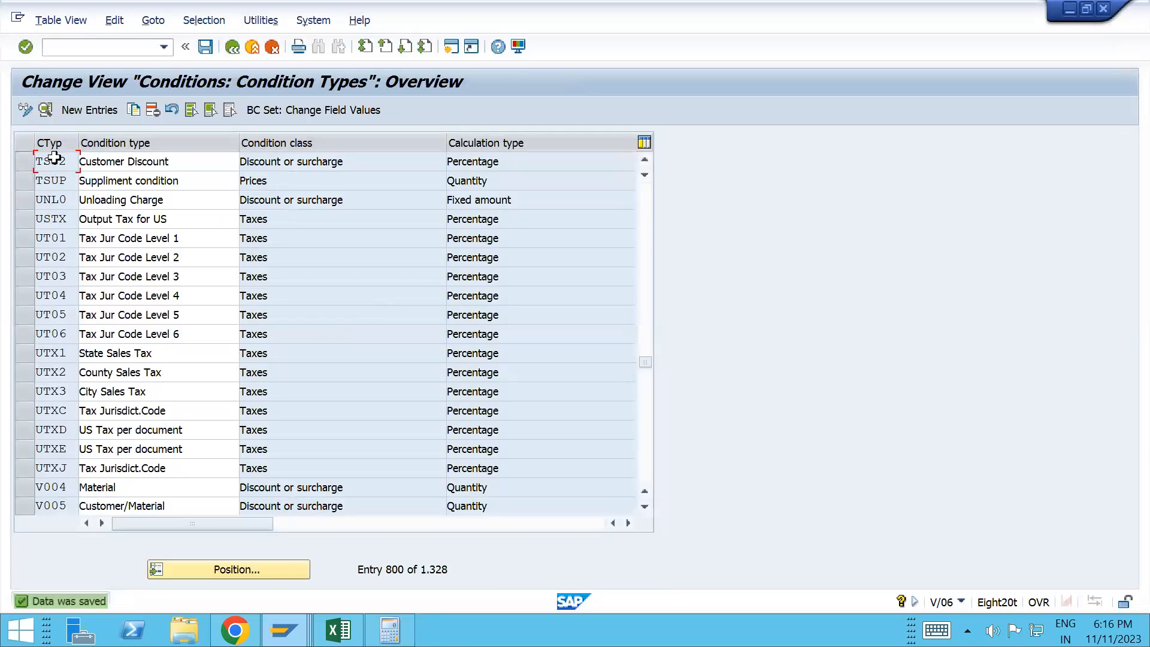
# - Copy the key TSU2 from the condition types overview and switch to the SAP Demo workbook in Excel
pyautogui.click(25, 167)
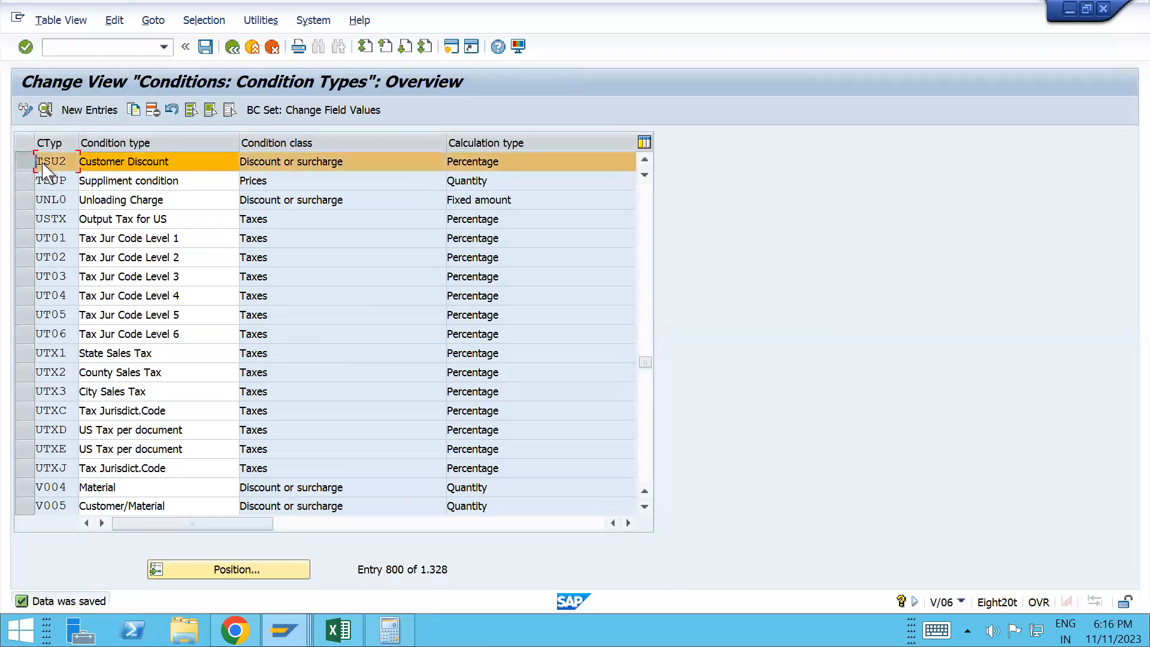
pyautogui.moveTo(66, 163); pyautogui.dragTo(36, 163)
pyautogui.hotkey('alt', 'Tab')
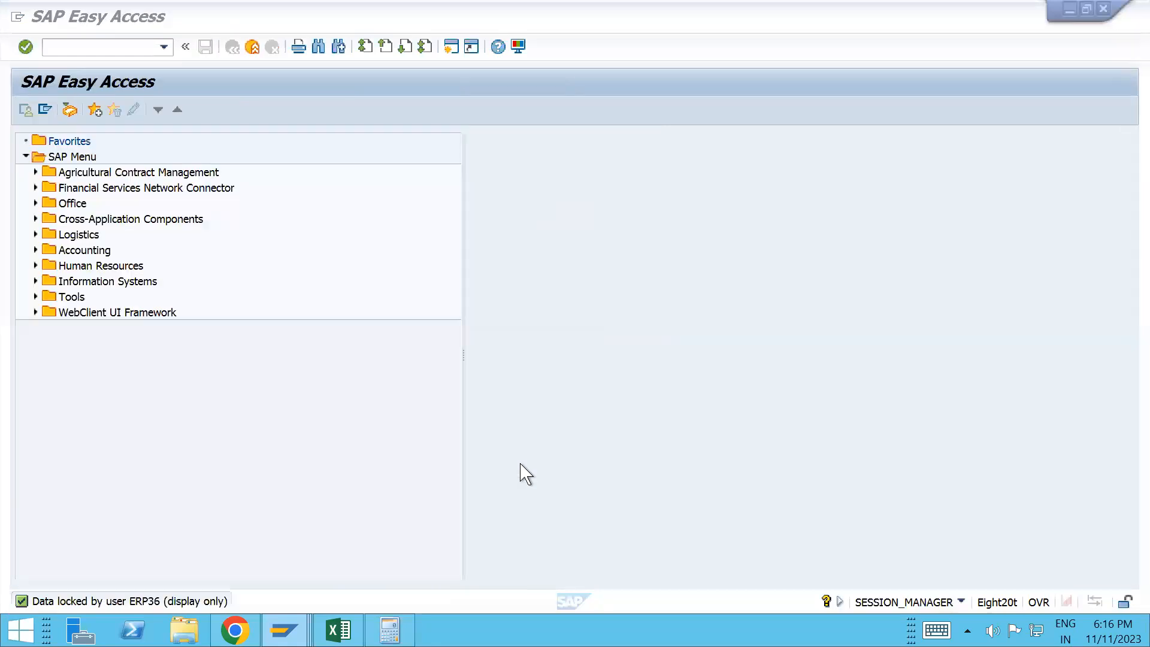
pyautogui.moveTo(338, 629)
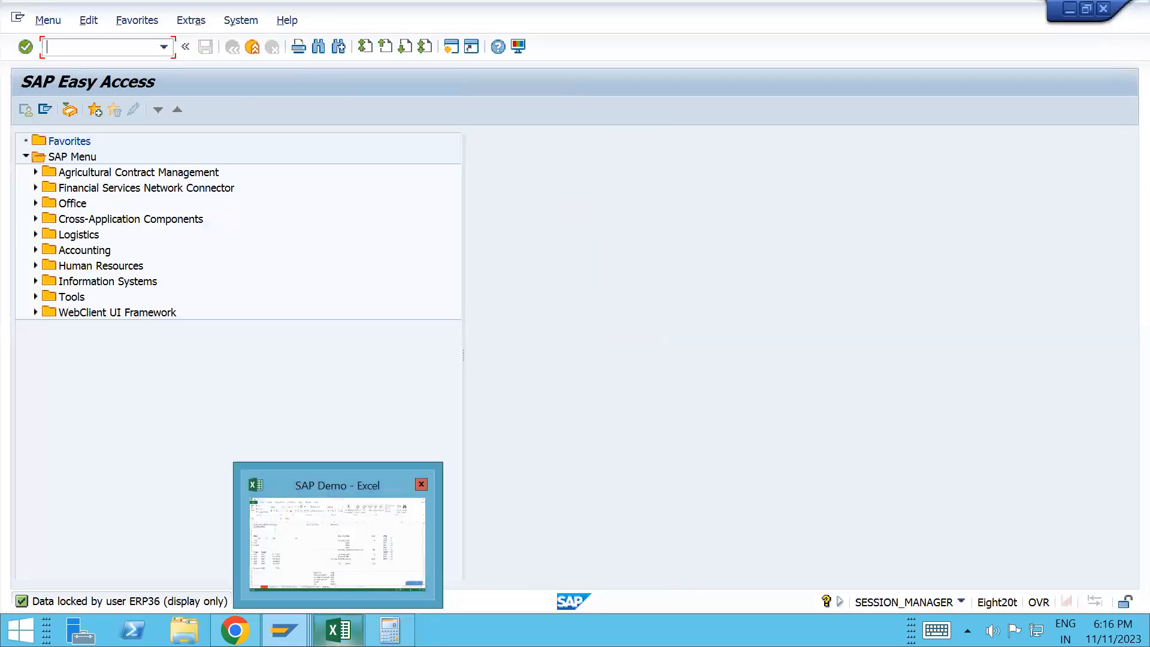
pyautogui.click(270, 515)
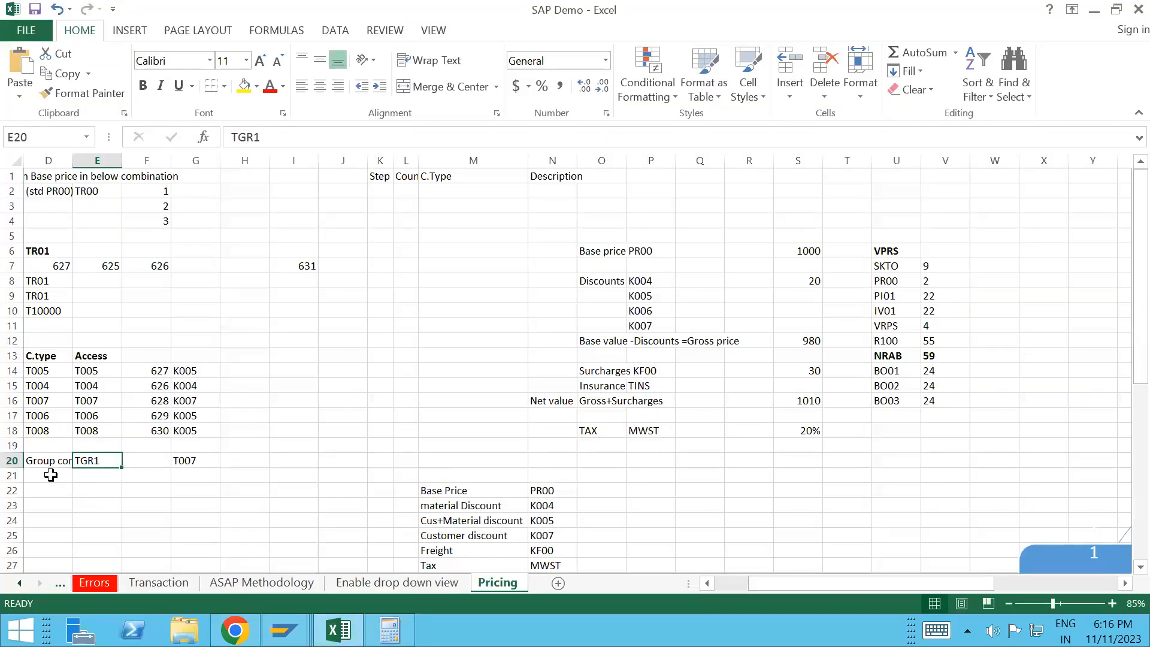
# - Enter "Suppliment comdition" in D21 with TSU2 beside it in E21, and fit column D to its contents
pyautogui.click(51, 474)
pyautogui.write('S')
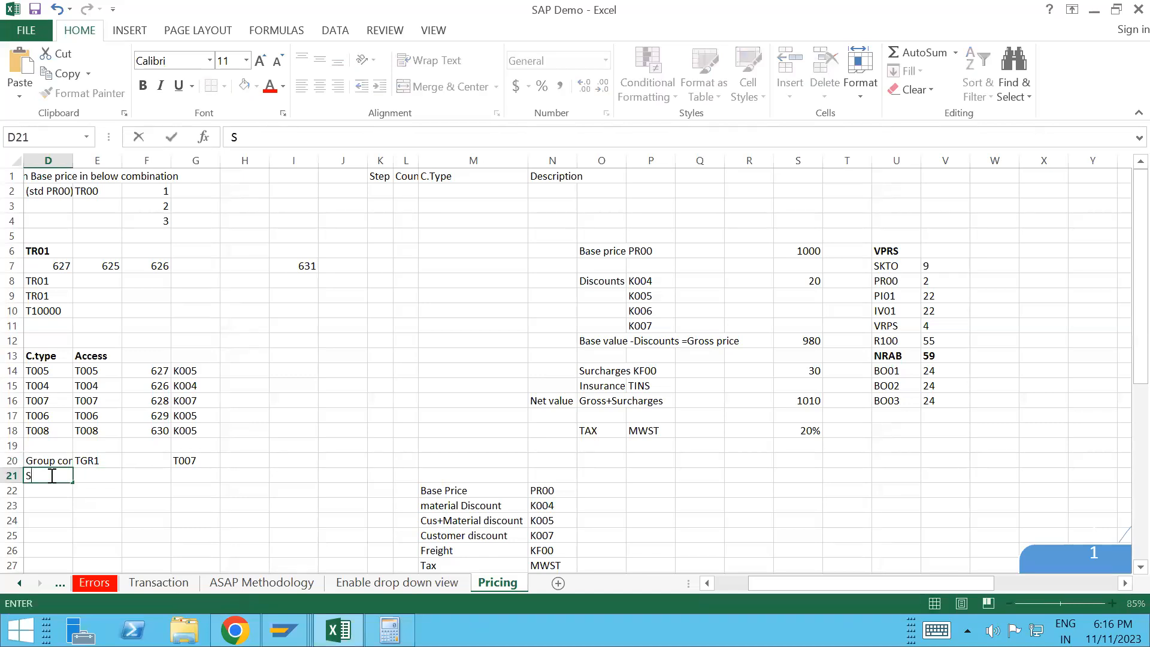
pyautogui.write('uppliment ')
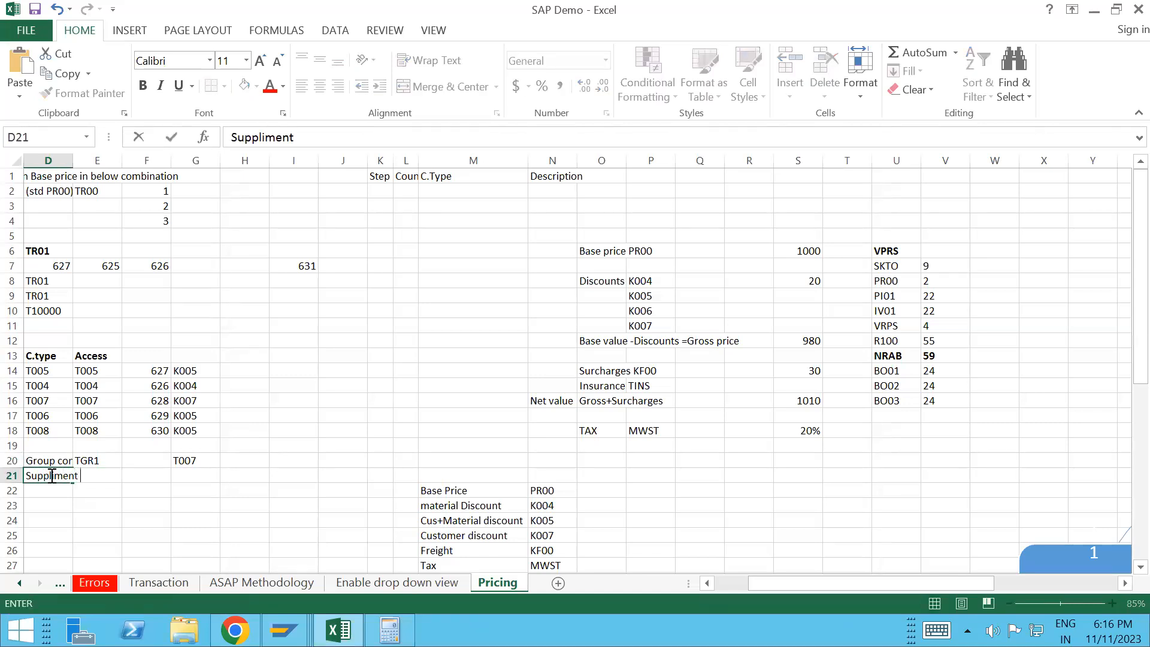
pyautogui.write('comdition')
pyautogui.press('Tab')
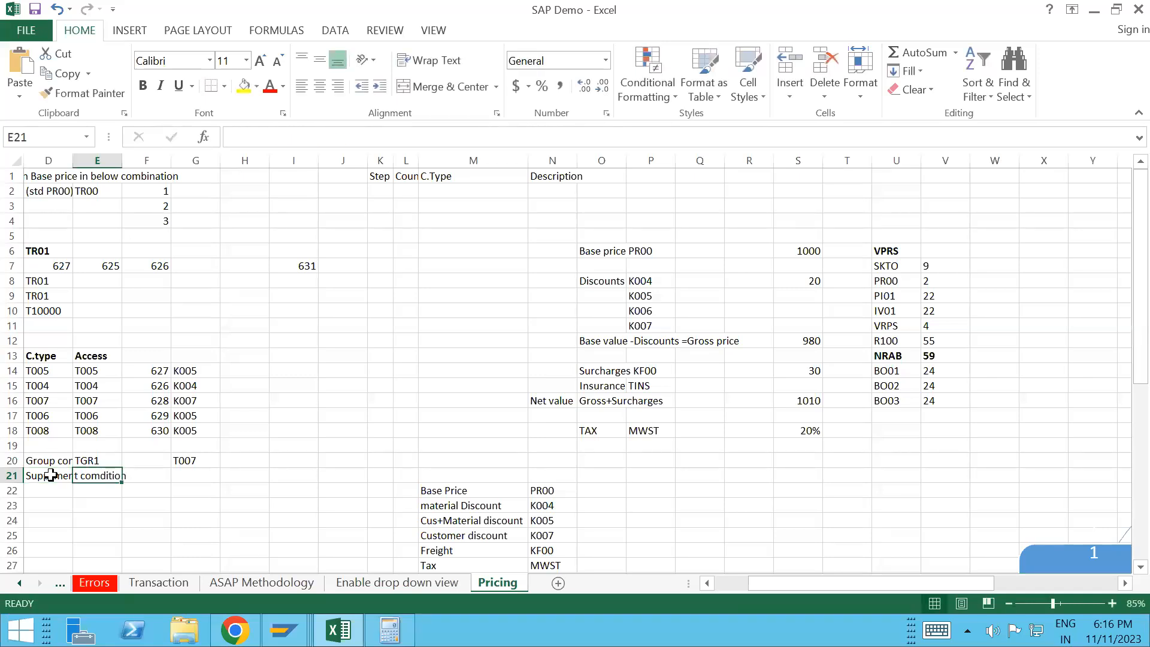
pyautogui.hotkey('ctrl', 'v')
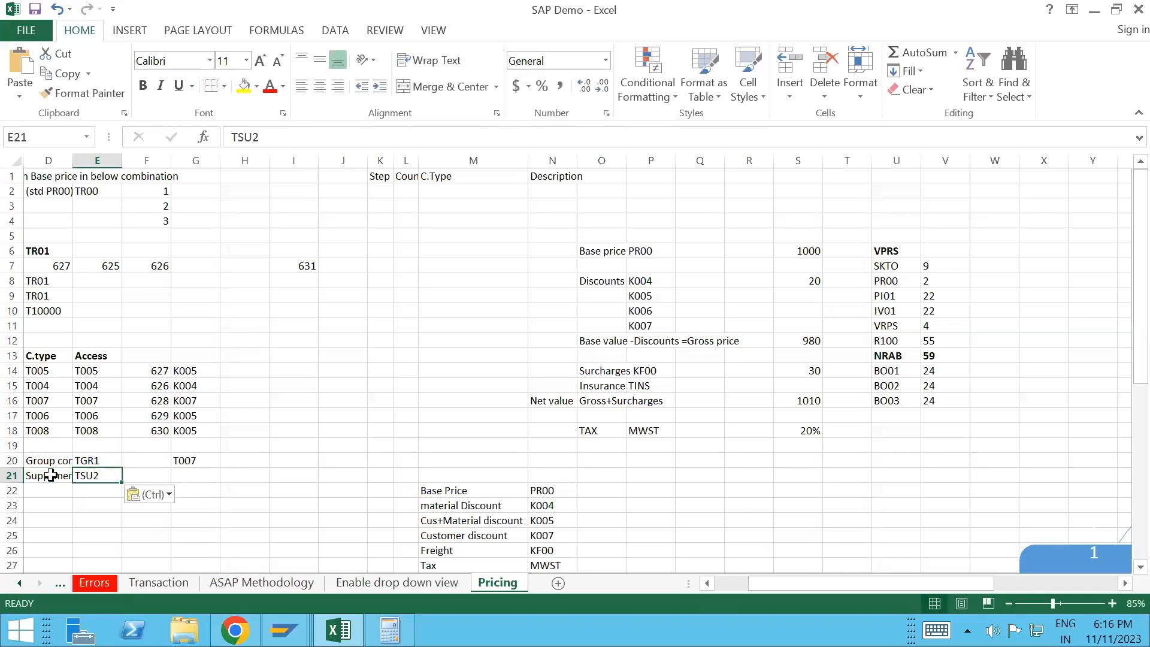
pyautogui.click(221, 493)
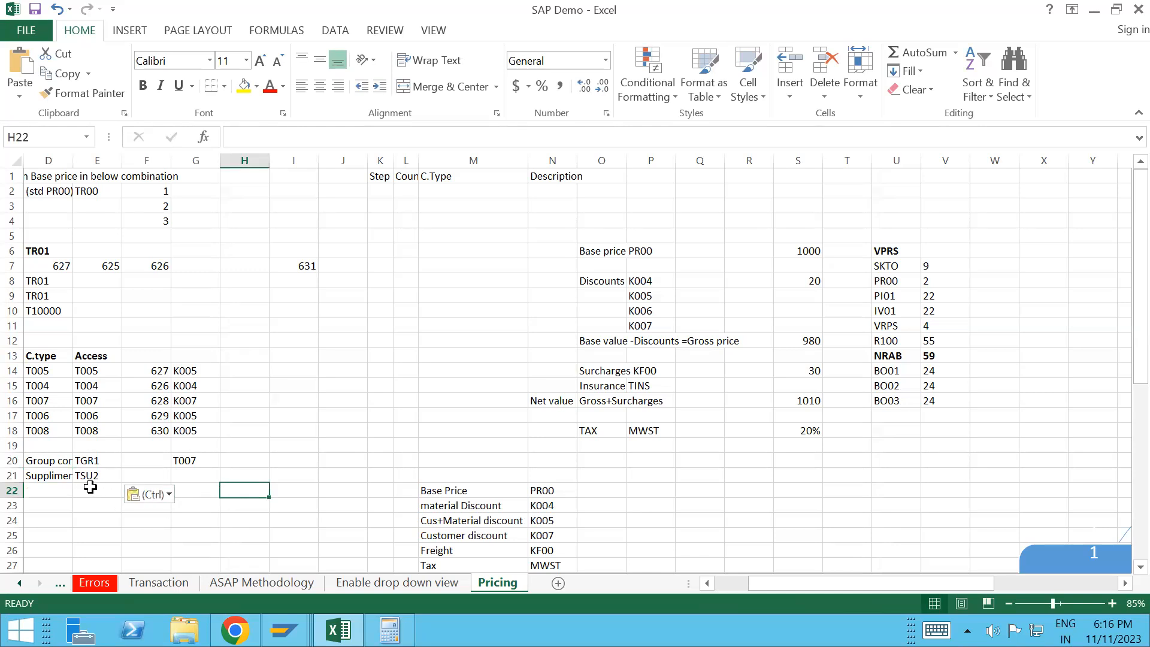
pyautogui.doubleClick(73, 160)
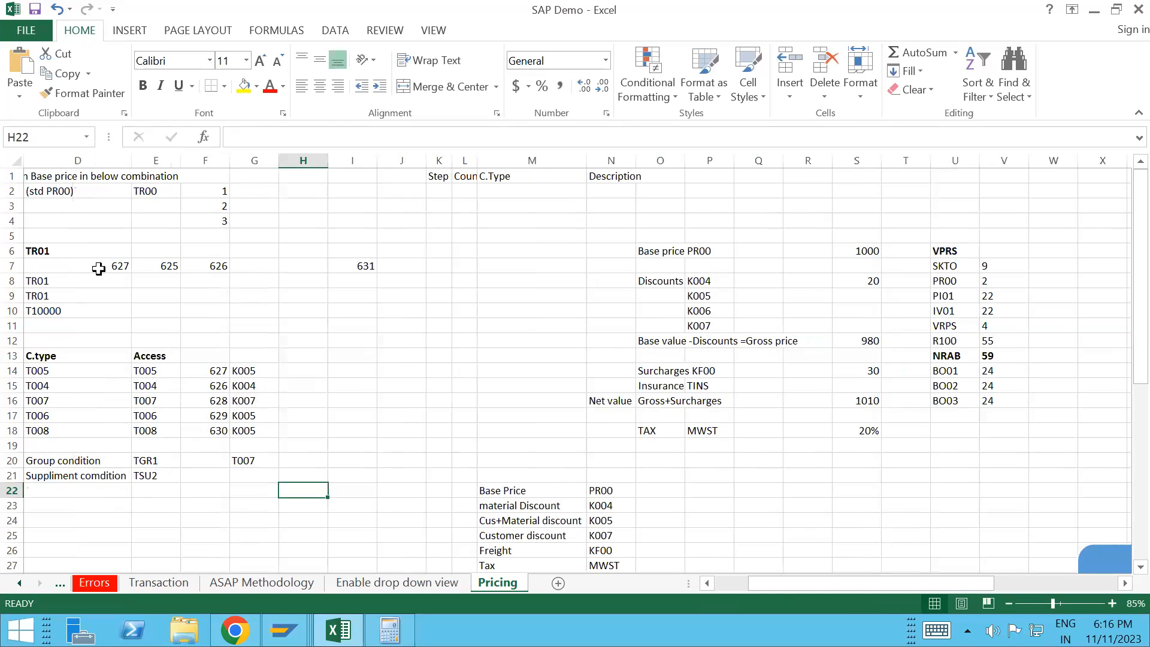
pyautogui.click(160, 484)
pyautogui.click(169, 473)
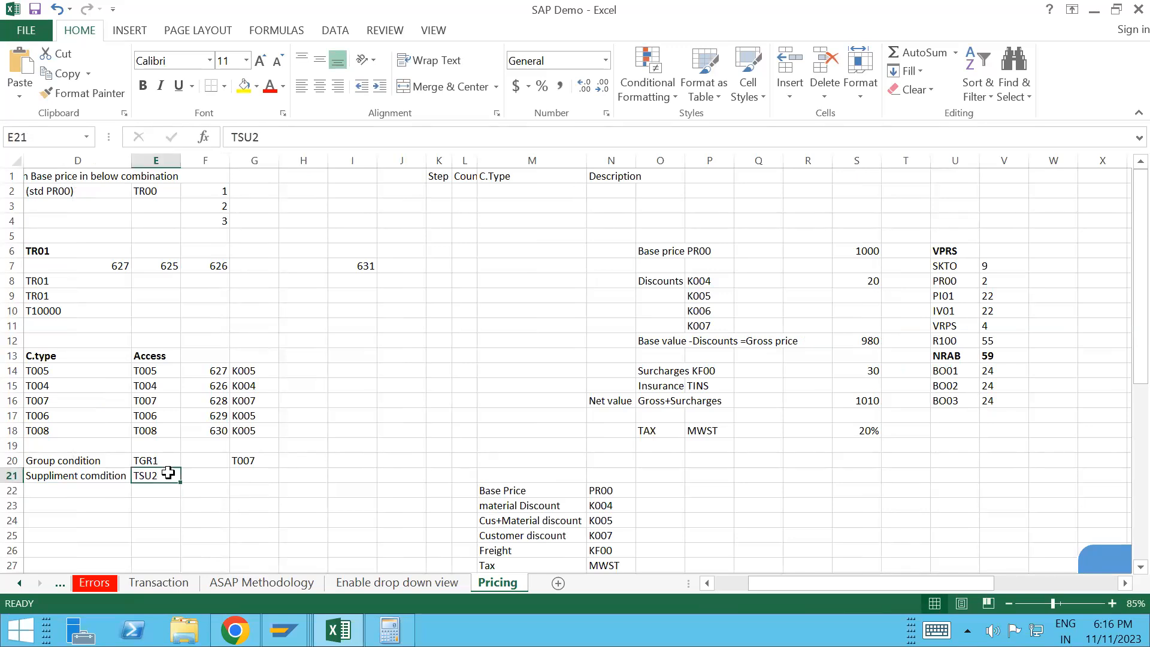
pyautogui.hotkey('alt', 'Tab')
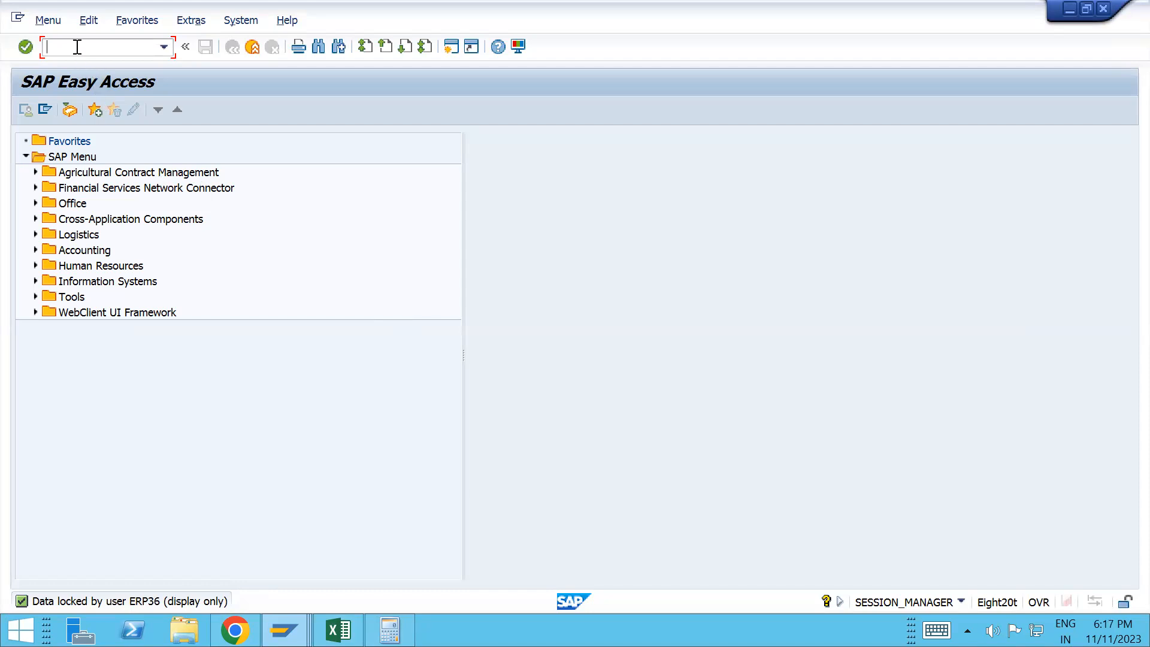
pyautogui.write('/n')
pyautogui.hotkey('alt', 'Tab')
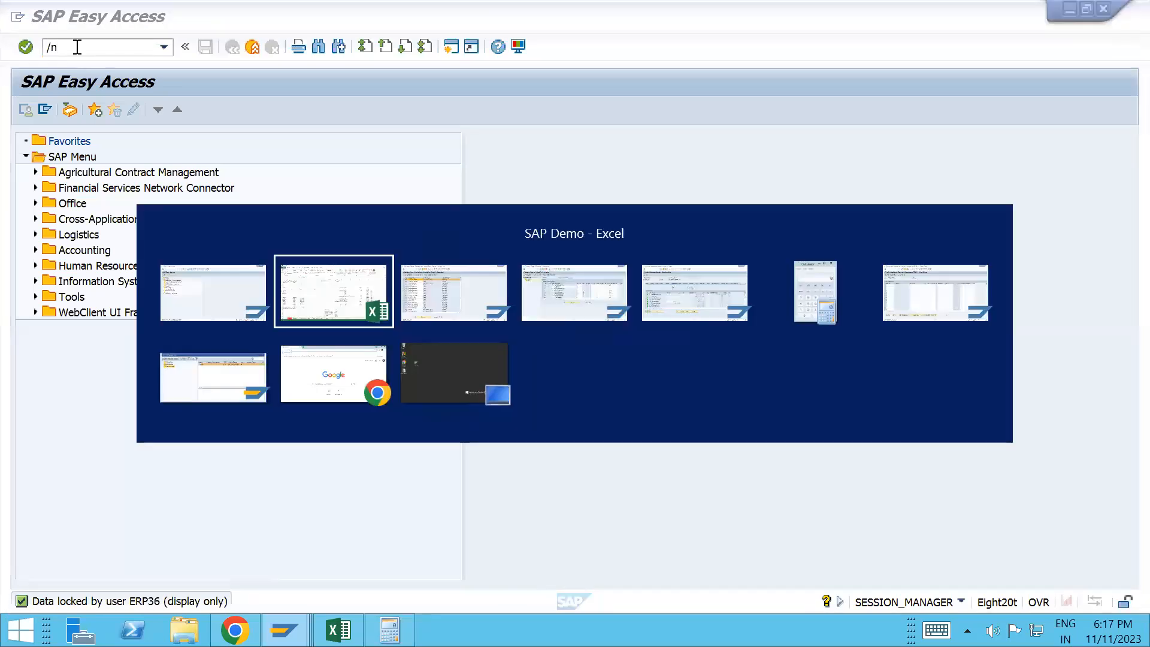
# - Examine the pricing setup steps in A7:A11 of the Pricing sheet, from creating condition tables to maintaining condition records, and the TSU2 entry
pyautogui.click(105, 296)
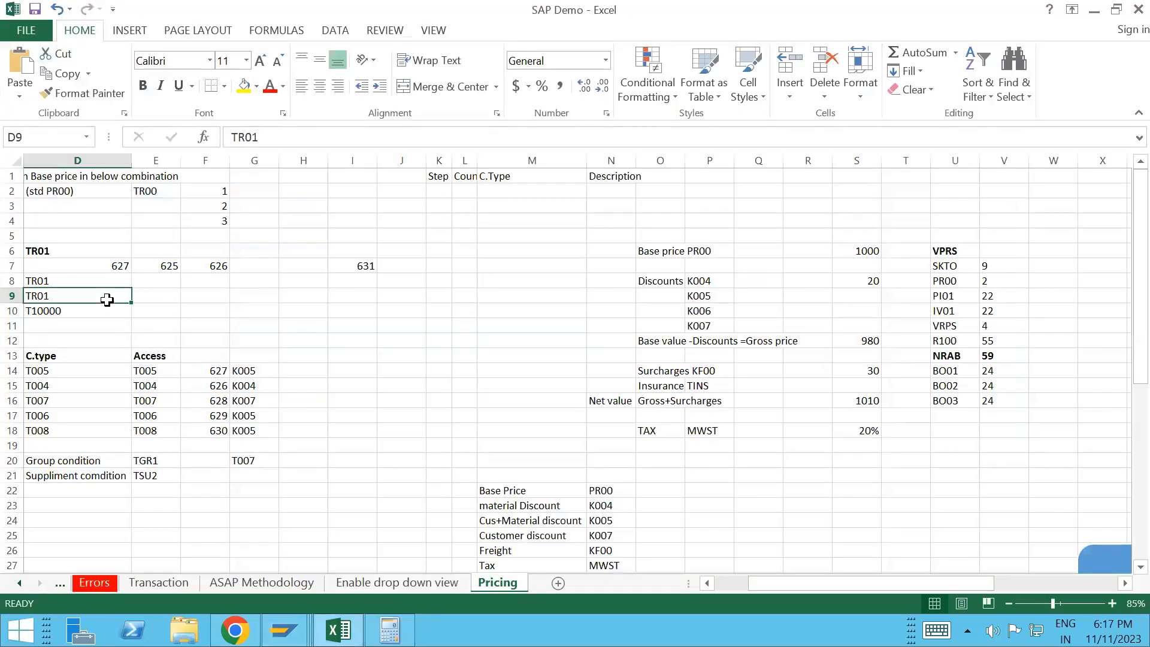
pyautogui.press('Up')
pyautogui.press('Up')
pyautogui.press('Up')
pyautogui.press('Up')
pyautogui.press('Up')
pyautogui.press('Up')
pyautogui.press('Up')
pyautogui.press('Up')
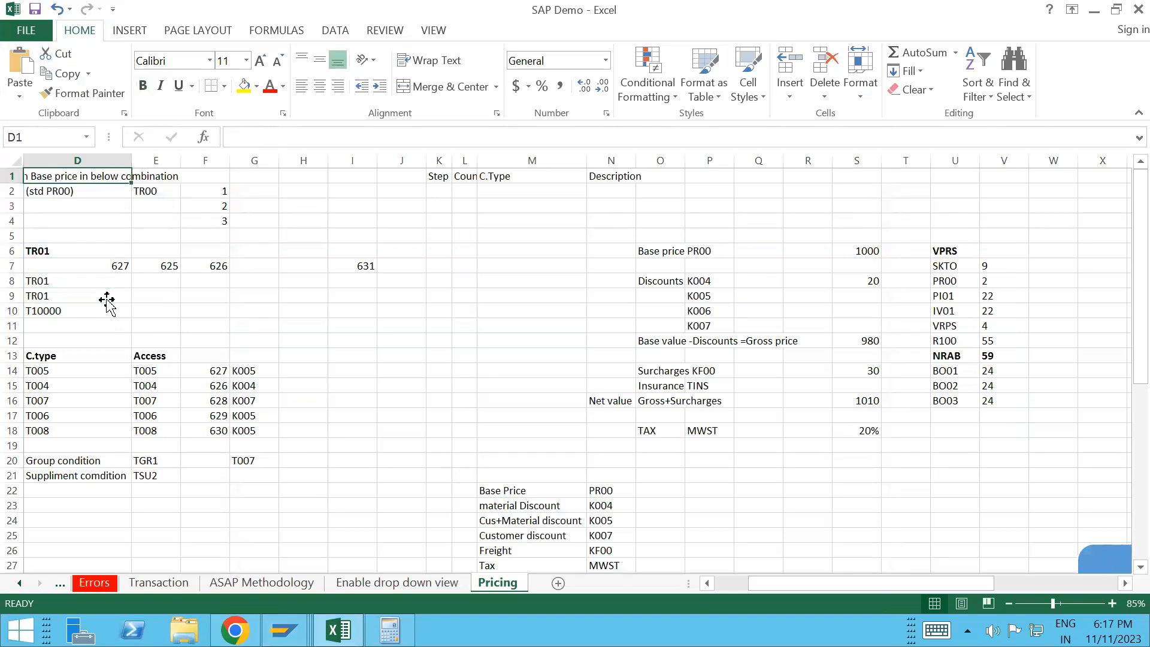
pyautogui.click(167, 357)
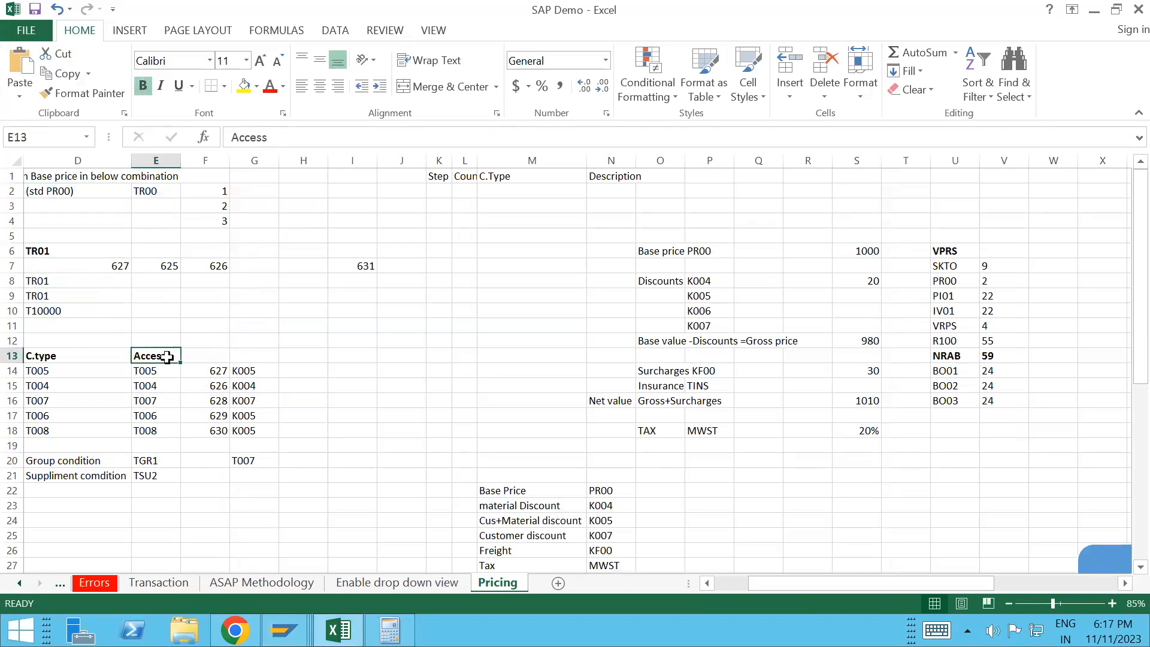
pyautogui.press('Up')
pyautogui.press('Up')
pyautogui.press('Up')
pyautogui.press('Up')
pyautogui.press('Up')
pyautogui.press('Up')
pyautogui.press('Up')
pyautogui.press('Up')
pyautogui.press('Up')
pyautogui.press('Up')
pyautogui.press('Up')
pyautogui.press('Up')
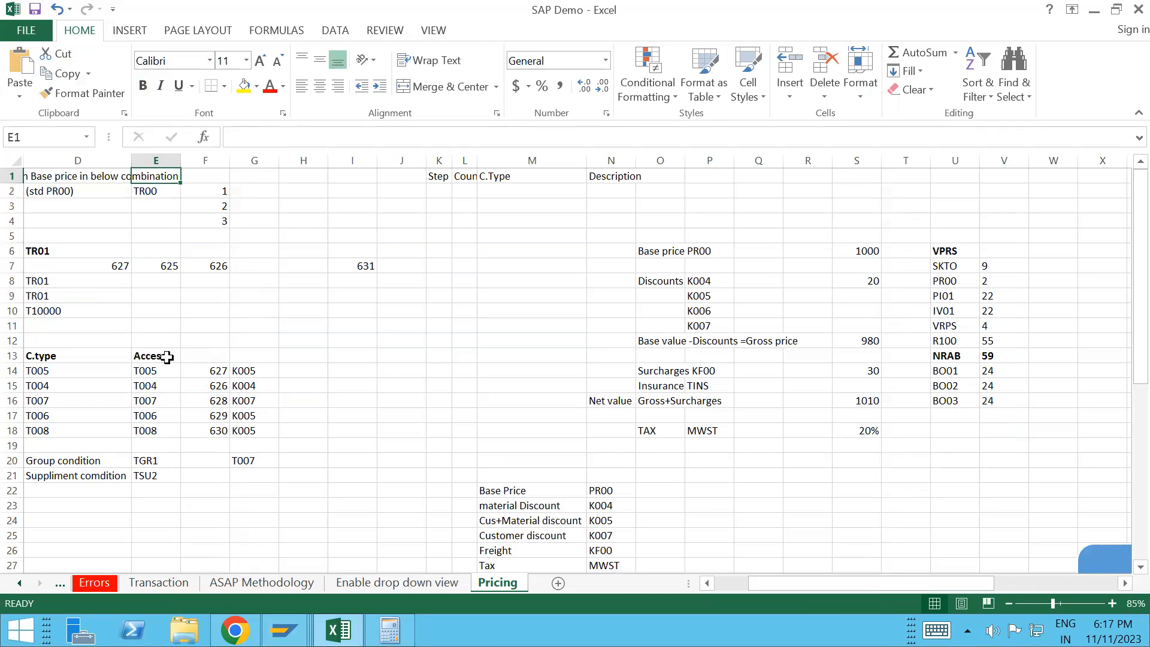
pyautogui.click(154, 437)
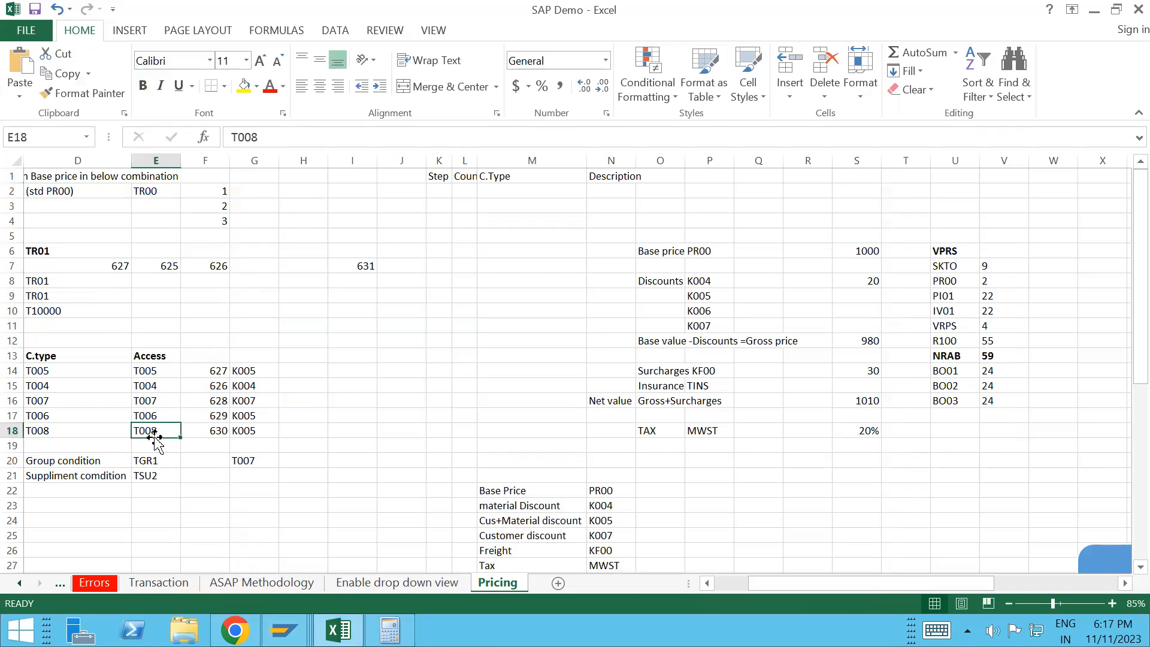
pyautogui.press('Left')
pyautogui.press('Home')
pyautogui.press('Up')
pyautogui.press('Up')
pyautogui.press('Up')
pyautogui.press('Up')
pyautogui.press('Up')
pyautogui.press('Up')
pyautogui.press('Up')
pyautogui.press('Up')
pyautogui.press('Up')
pyautogui.press('Up')
pyautogui.press('Up')
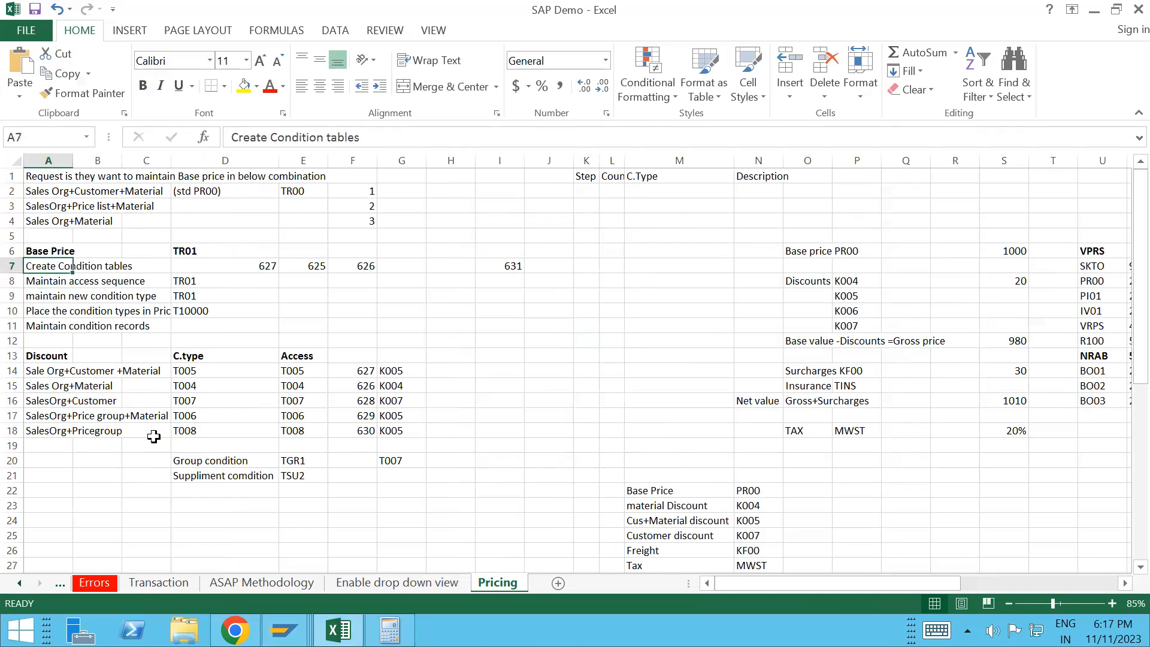
pyautogui.click(75, 282)
pyautogui.click(56, 295)
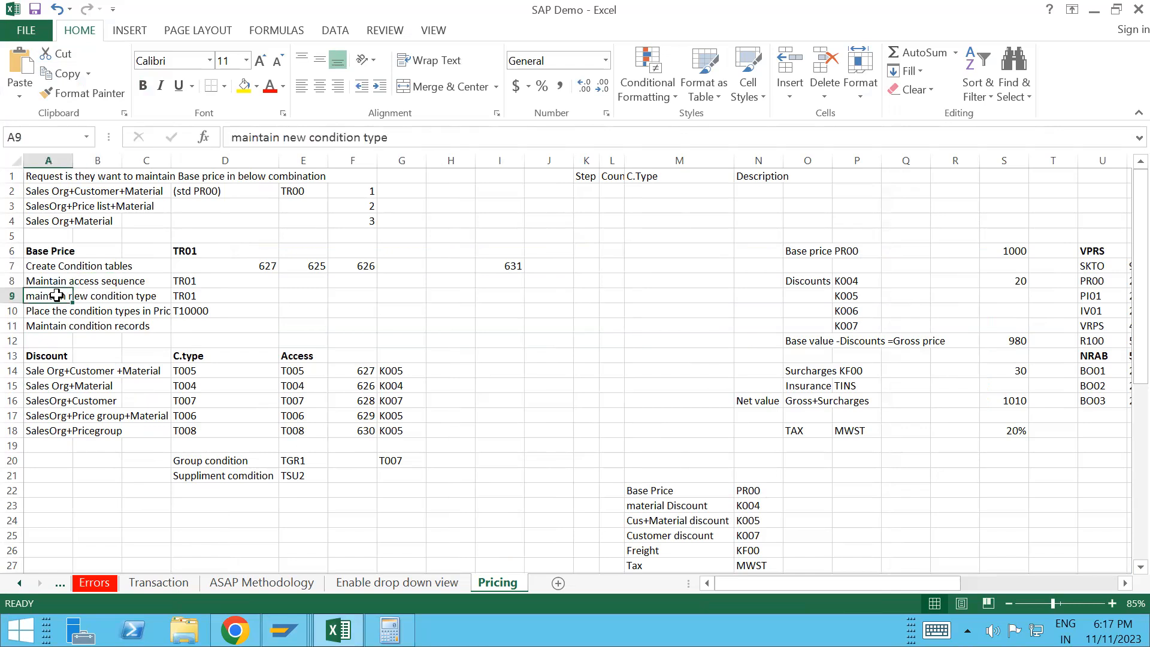
pyautogui.click(53, 311)
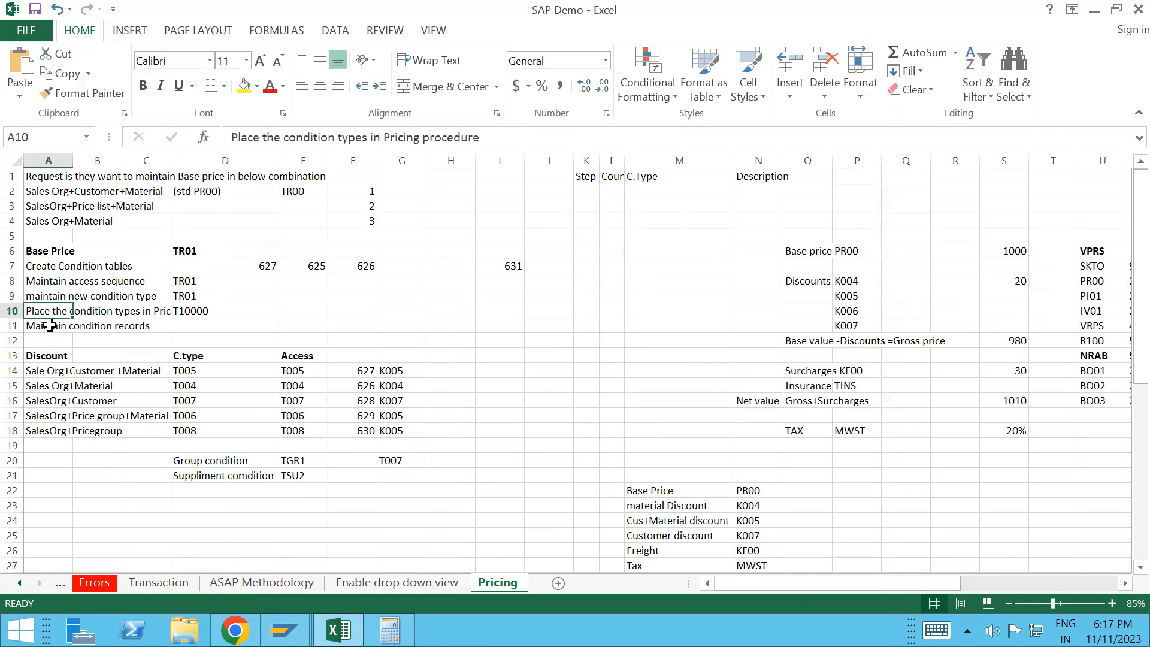
pyautogui.click(50, 325)
pyautogui.click(46, 267)
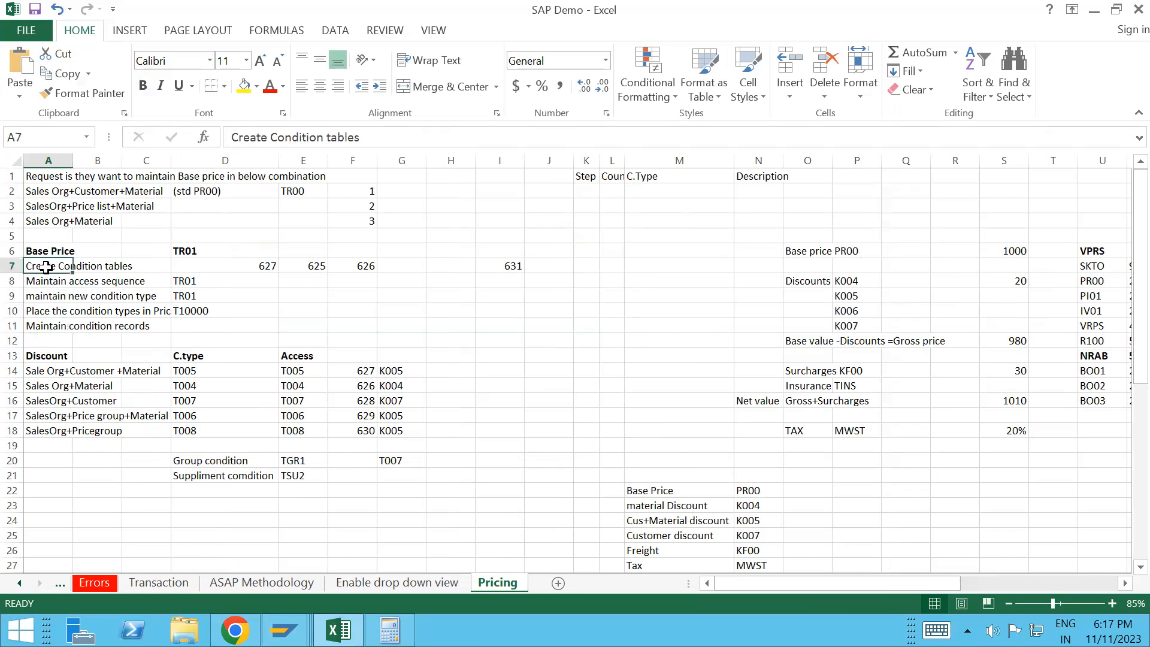
pyautogui.hotkey('shift', 'Down')
pyautogui.hotkey('shift', 'Down')
pyautogui.hotkey('shift', 'Down')
pyautogui.hotkey('shift', 'Down')
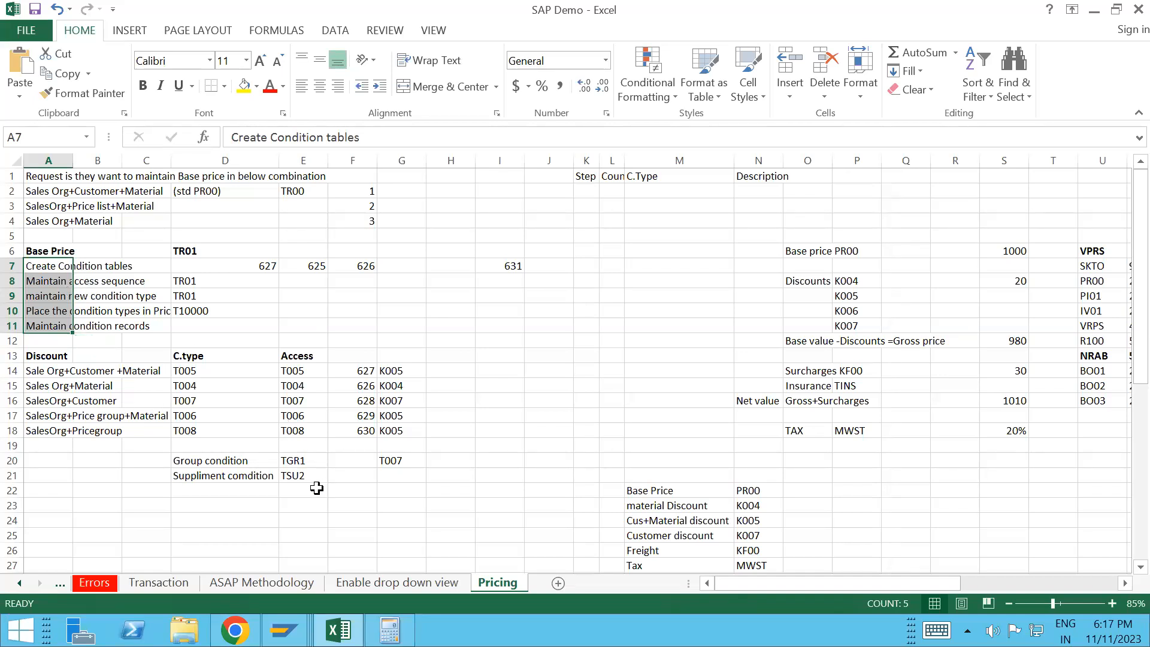
pyautogui.click(292, 476)
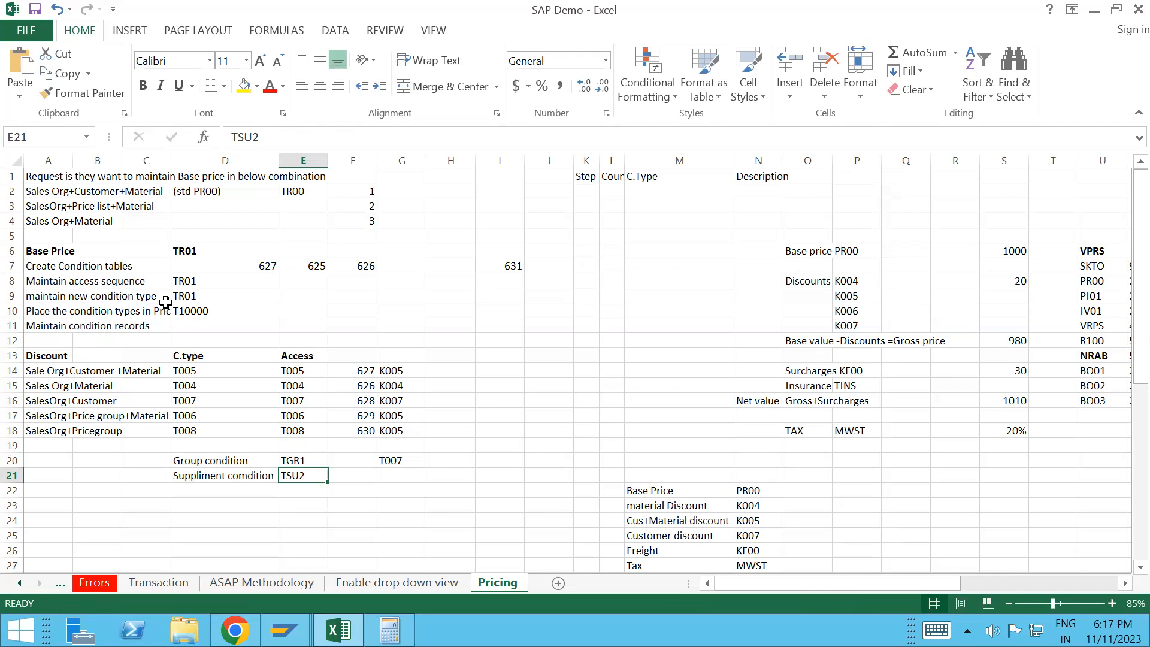
# - Copy T10000 from D10 and switch to the SAP window with the control overview of pricing procedure T10000
pyautogui.click(201, 314)
pyautogui.hotkey('ctrl', 'c')
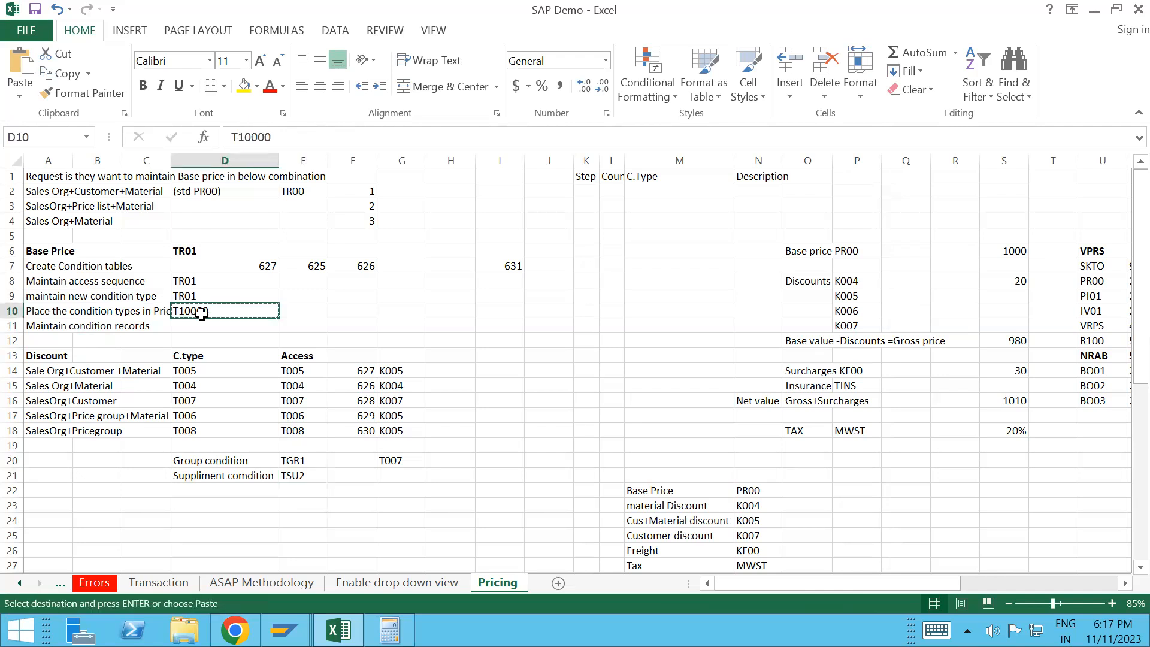
pyautogui.hotkey('alt', 'Tab')
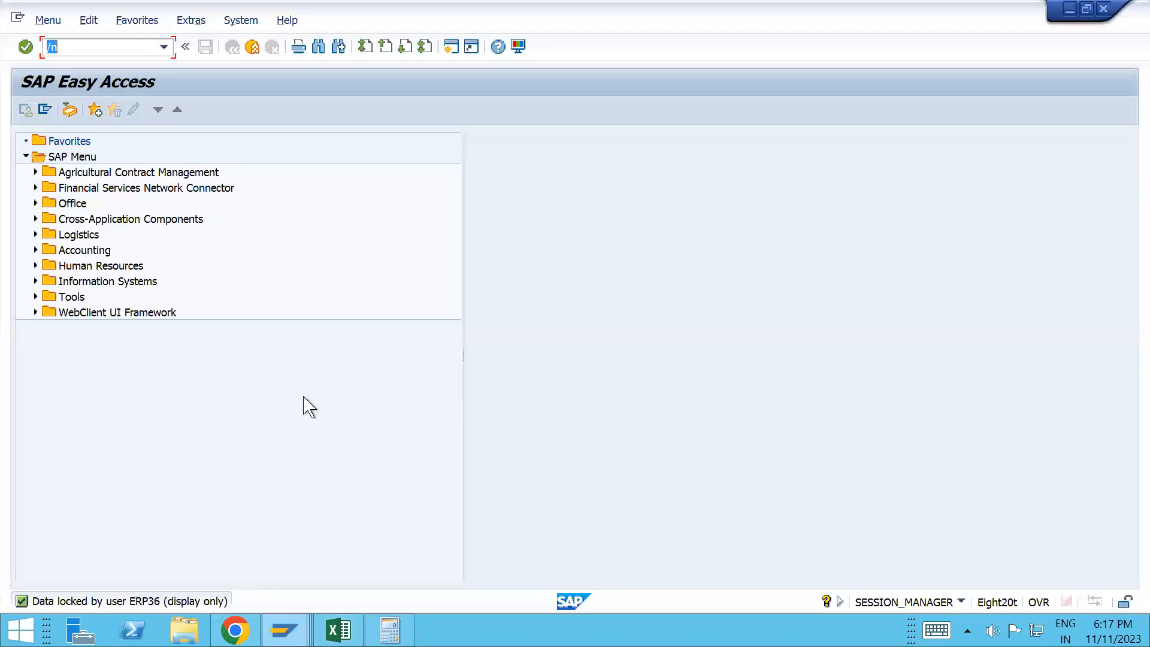
pyautogui.click(89, 48)
pyautogui.moveTo(283, 629)
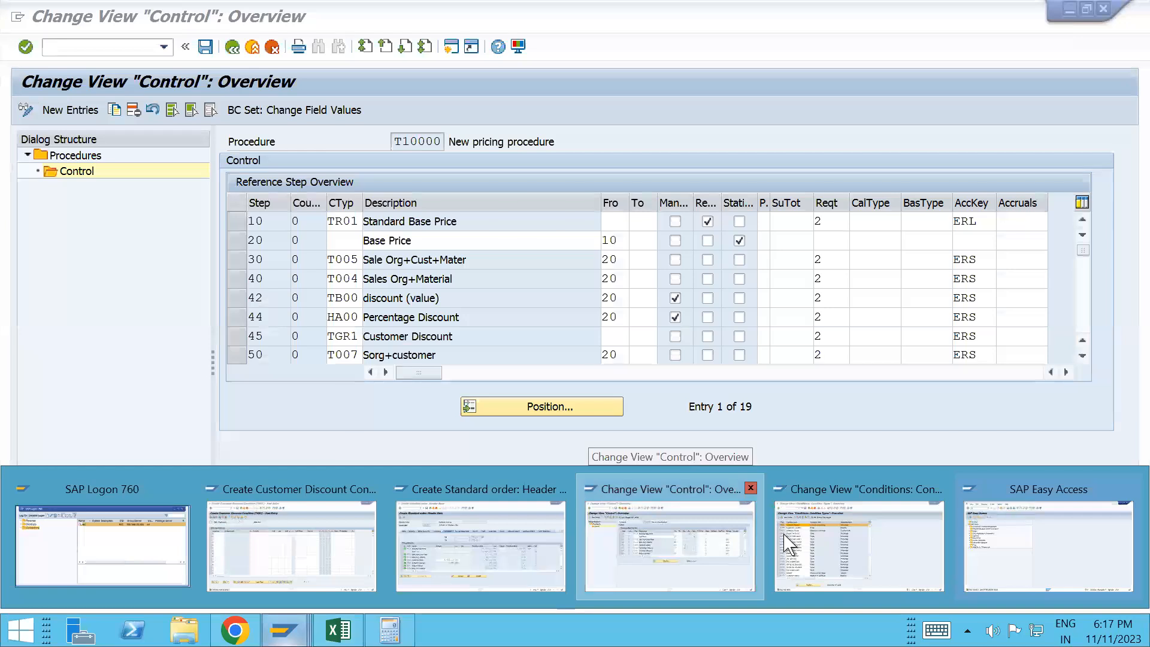
pyautogui.click(742, 541)
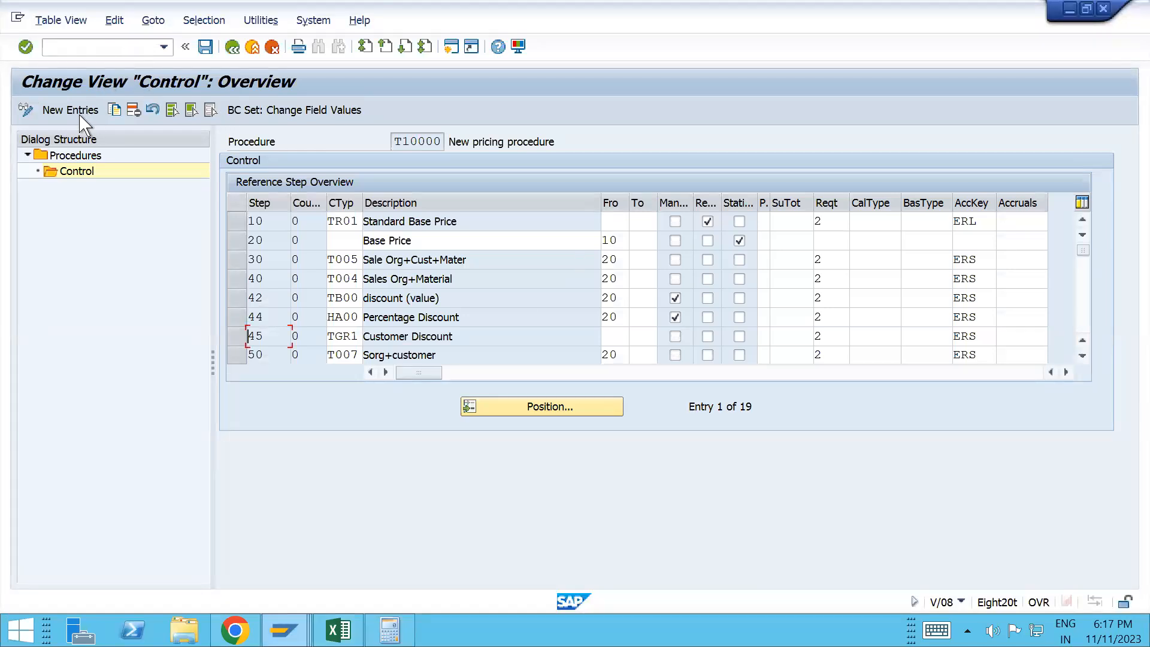
pyautogui.press('F5')
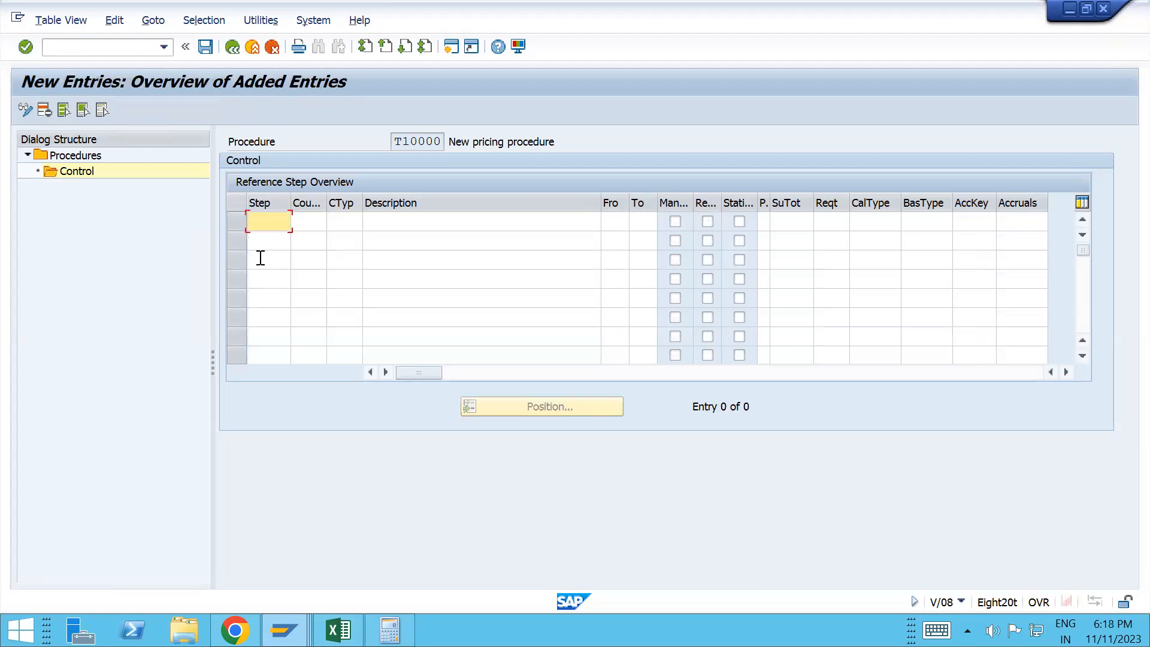
pyautogui.write('10')
pyautogui.press('Tab')
pyautogui.press('Tab')
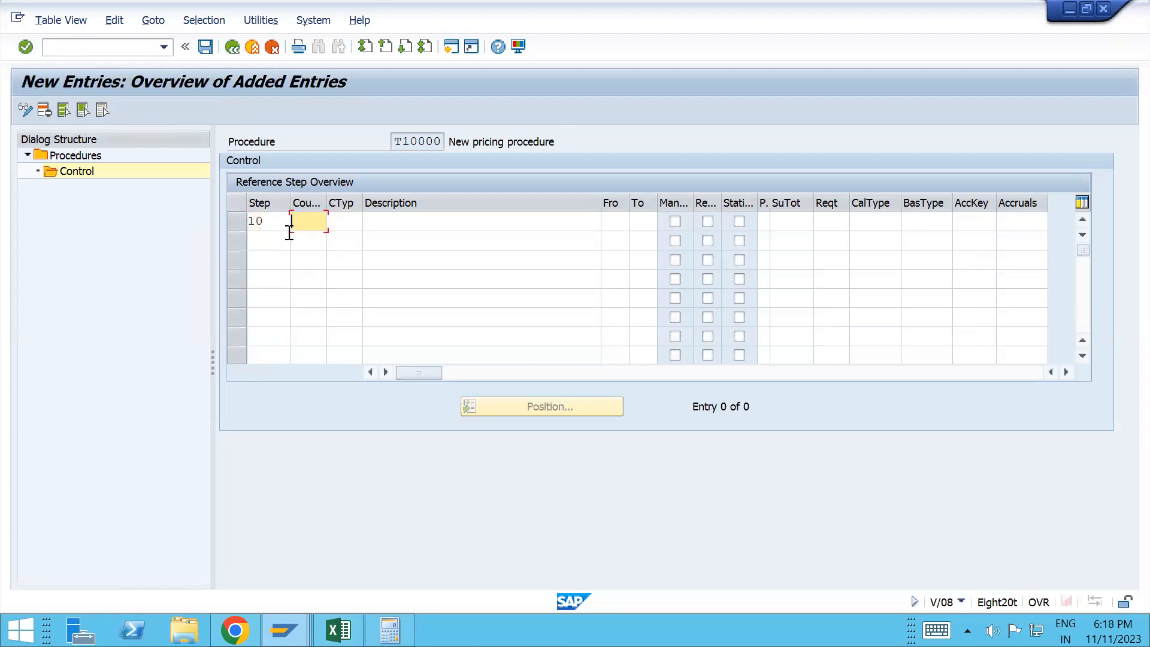
pyautogui.write('T')
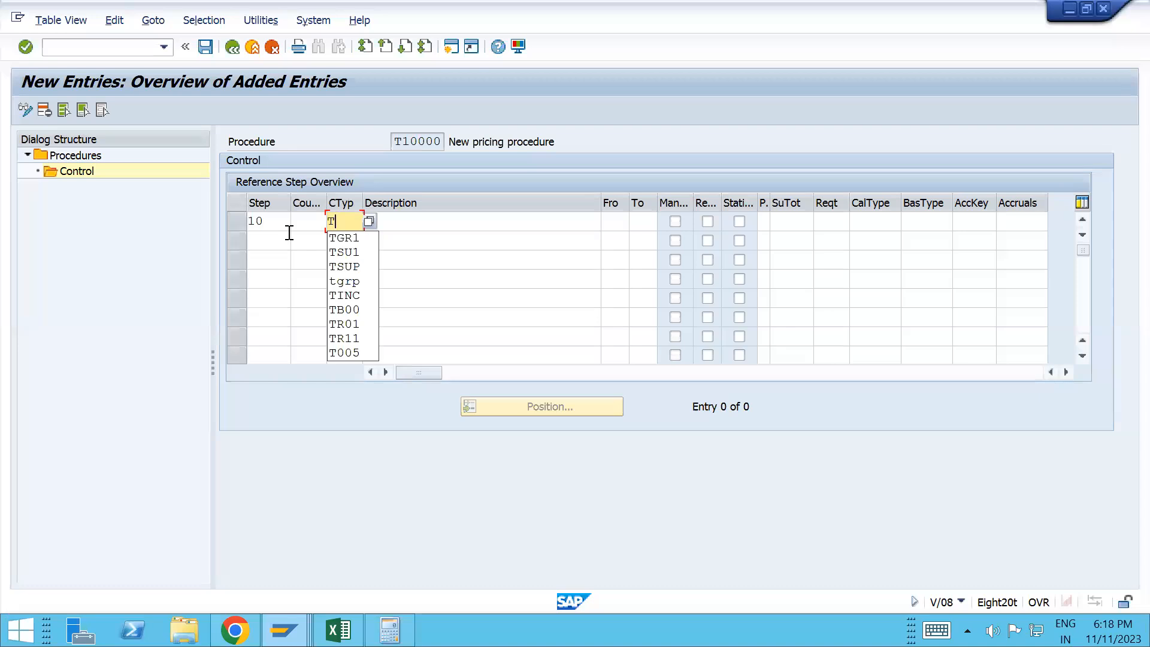
pyautogui.write('r01')
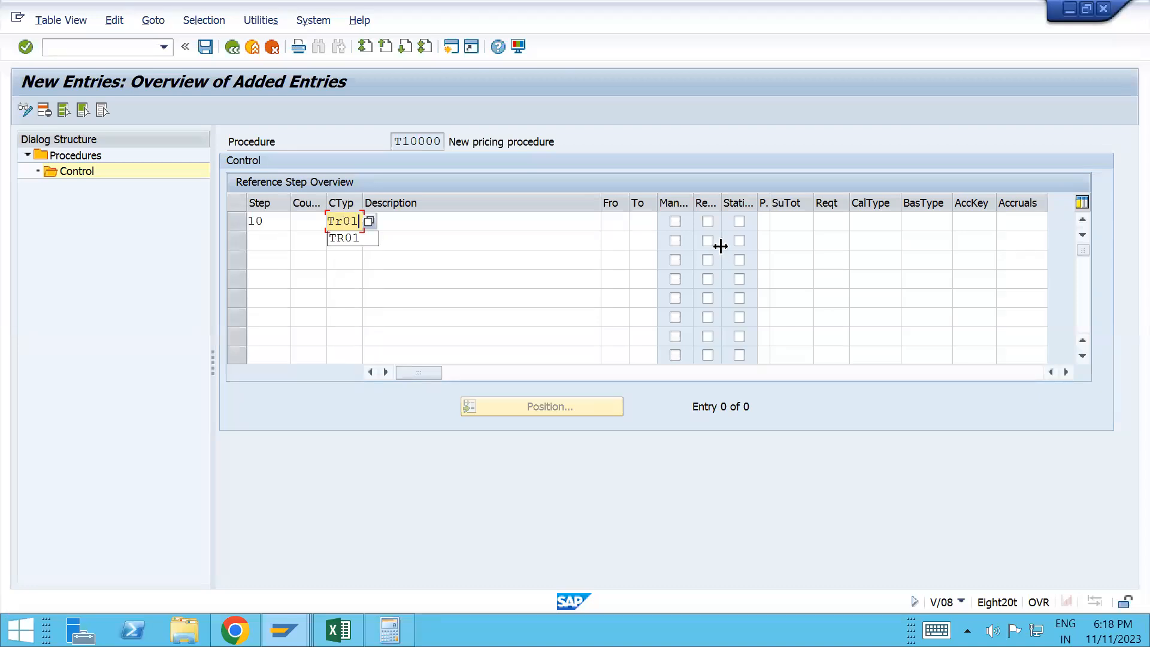
pyautogui.press('Down')
pyautogui.press('Return')
pyautogui.press('Return')
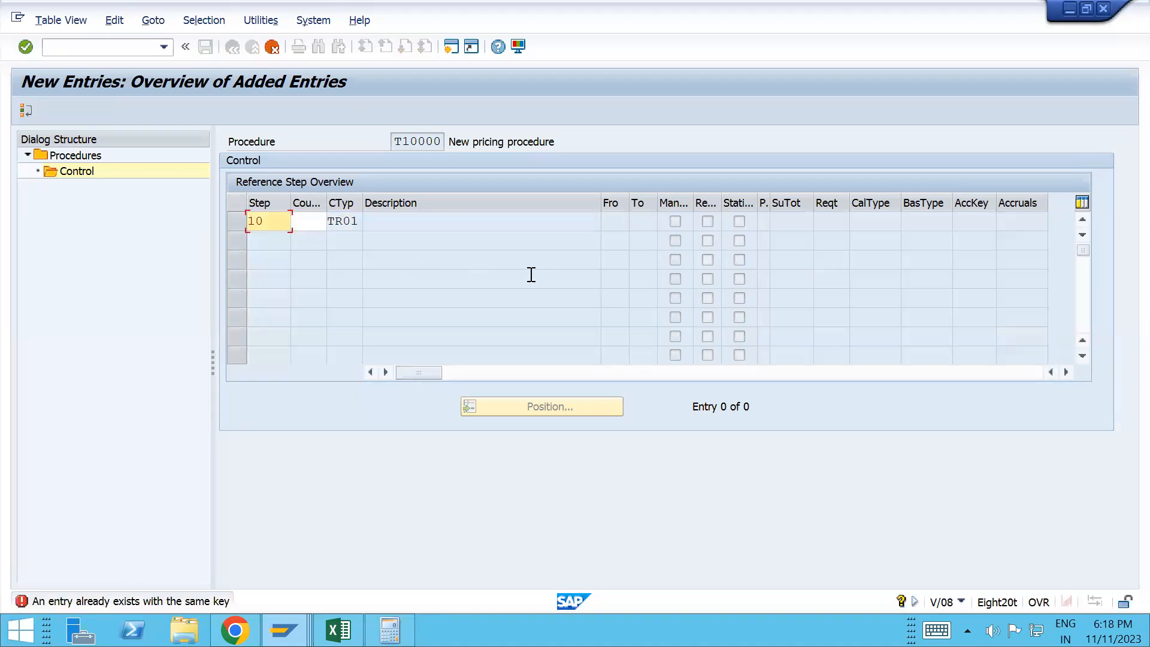
pyautogui.click(272, 48)
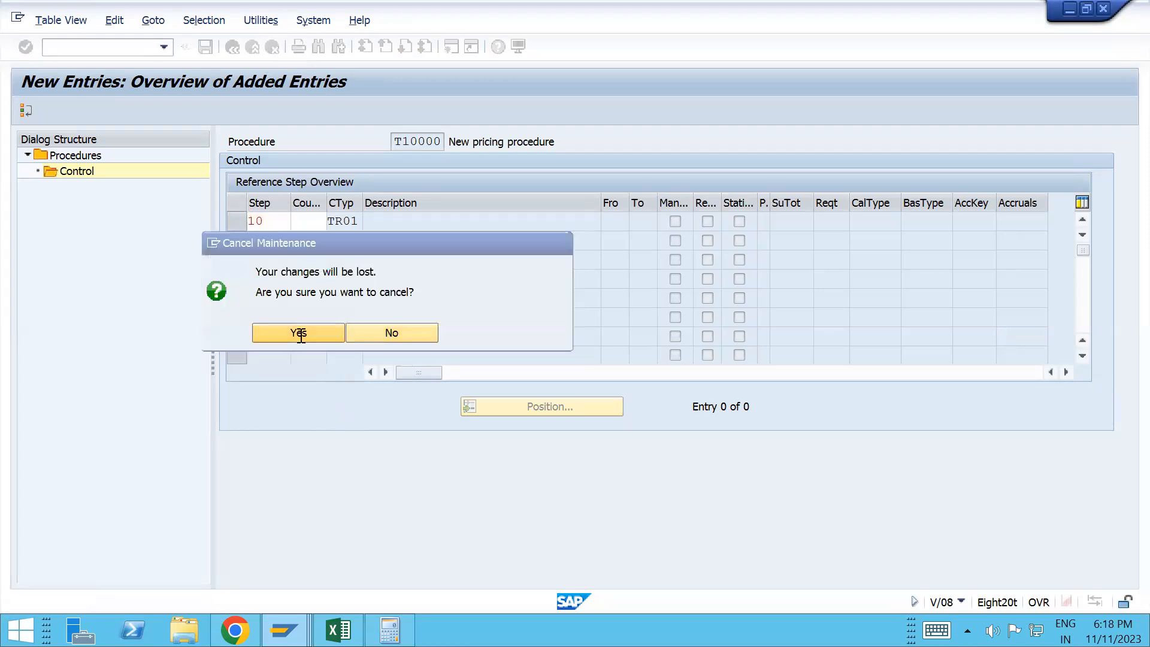
pyautogui.click(299, 333)
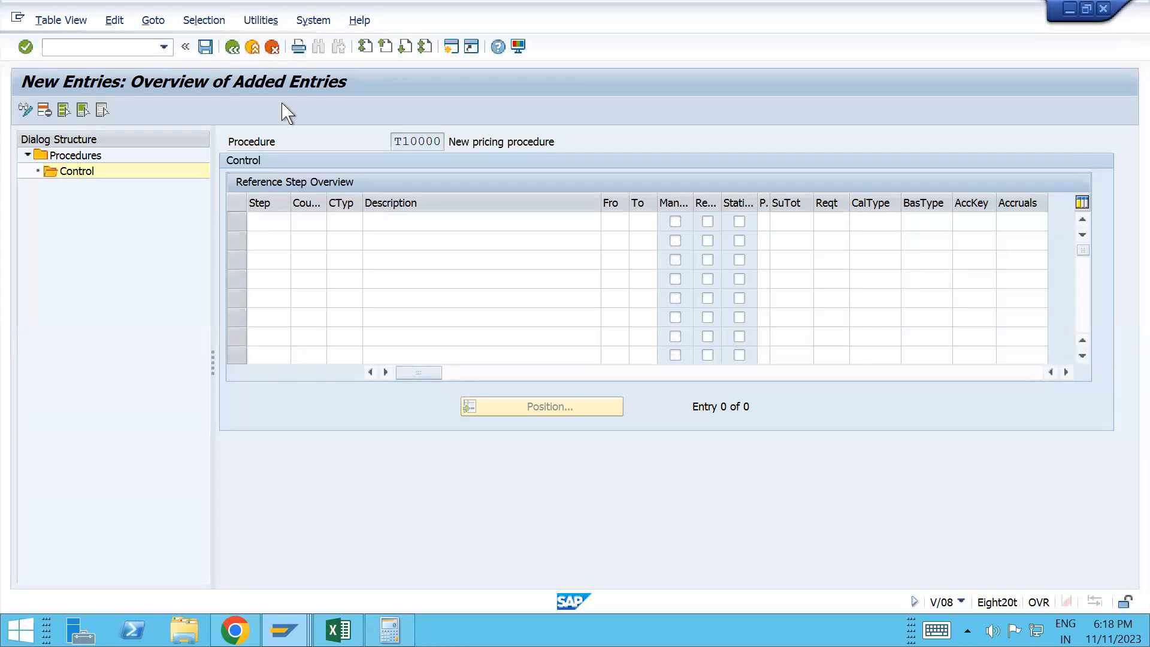
# - Go back to the pricing procedures overview and add a new procedure with the key TSUP02
pyautogui.click(232, 47)
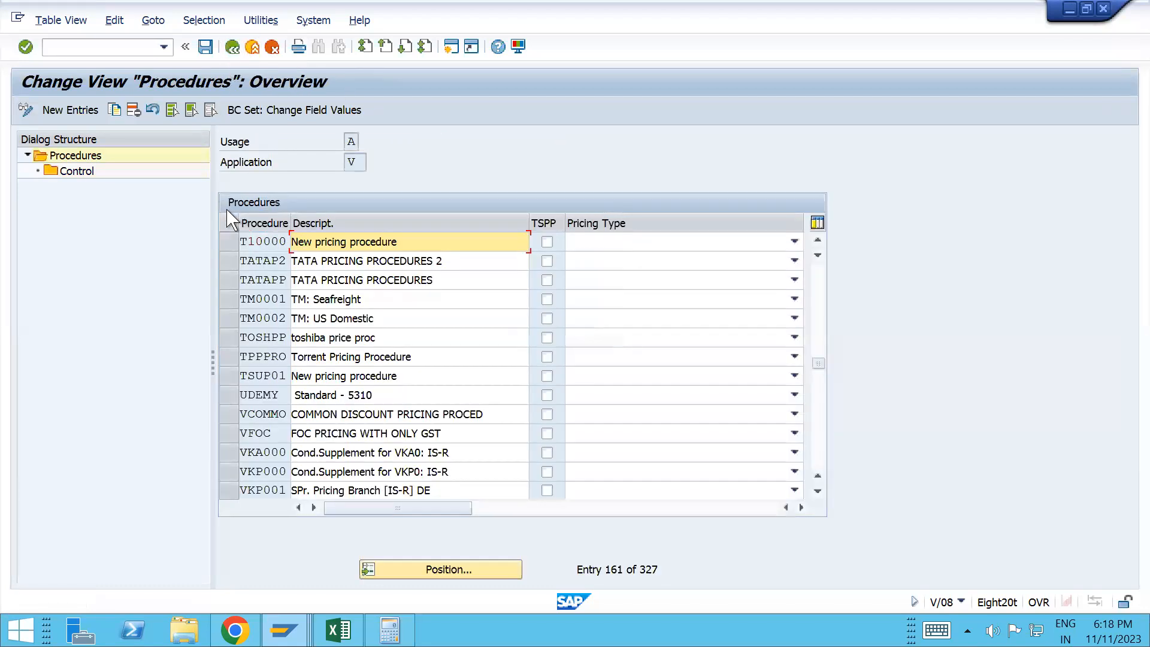
pyautogui.click(228, 243)
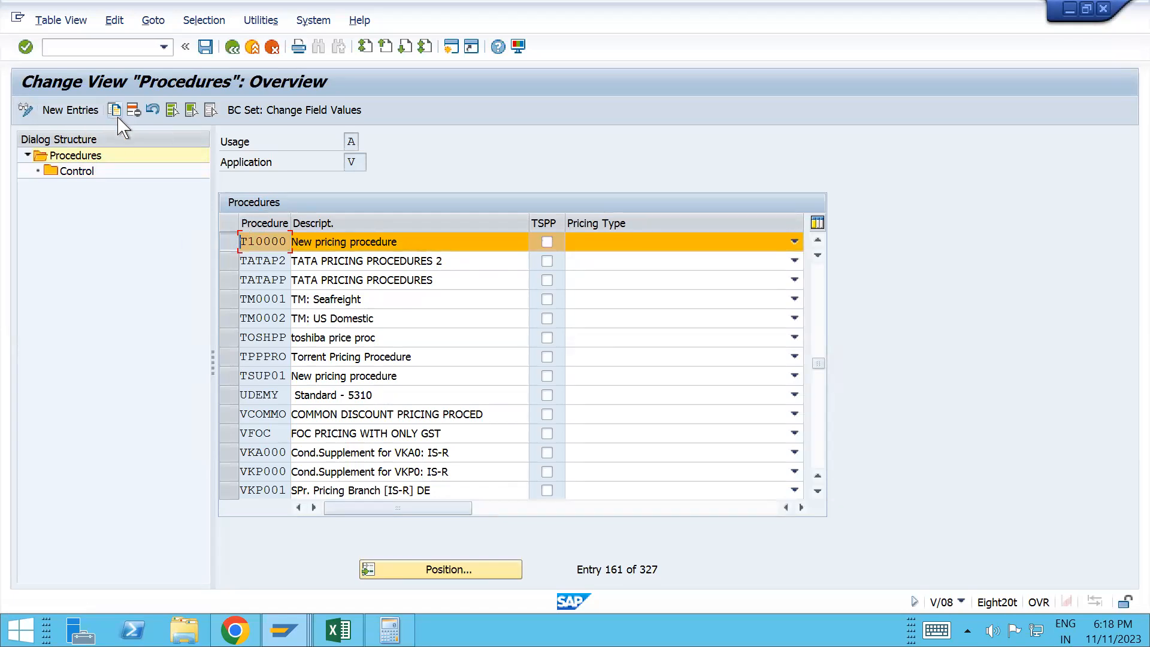
pyautogui.click(228, 241)
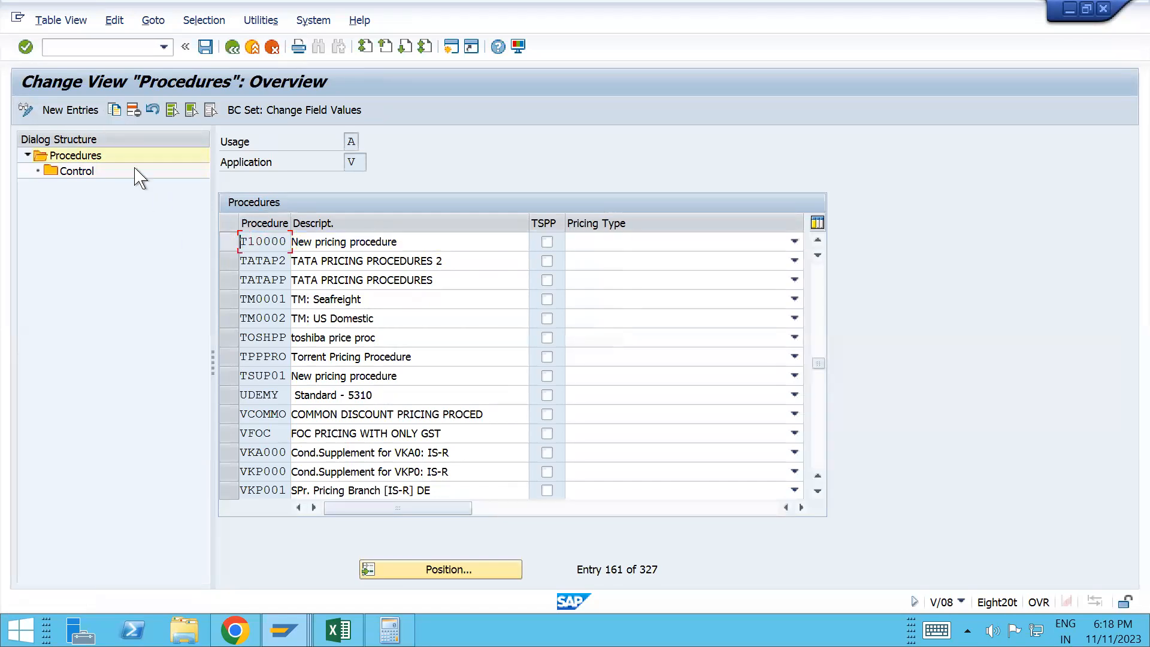
pyautogui.click(78, 111)
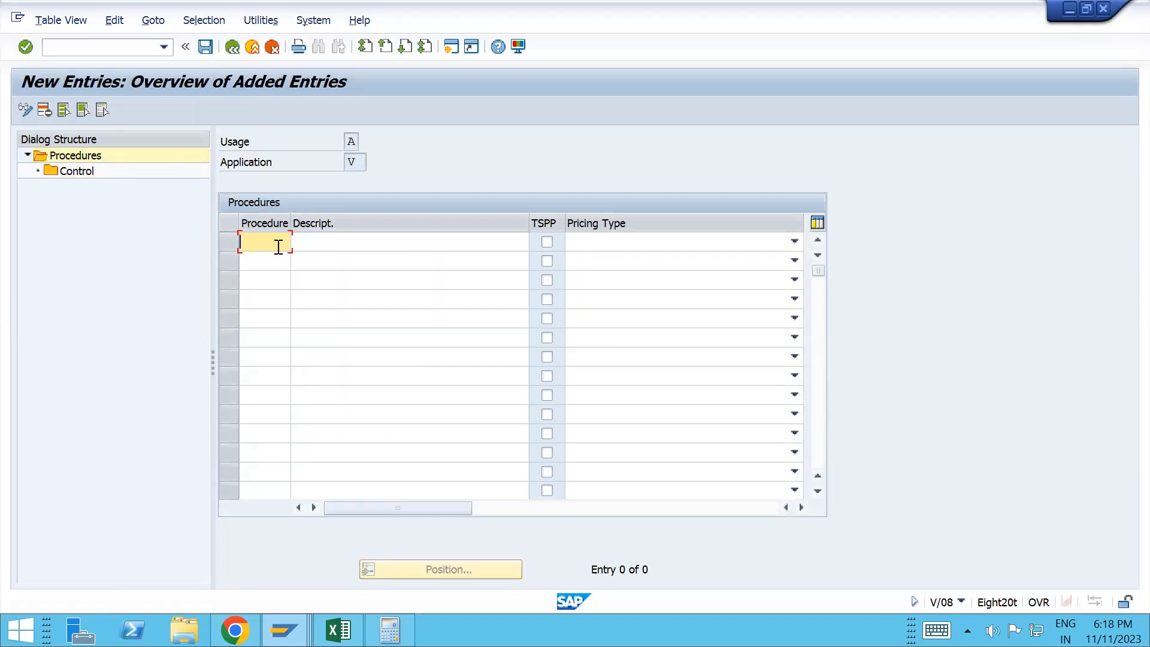
pyautogui.write('TSUP02')
pyautogui.press('Return')
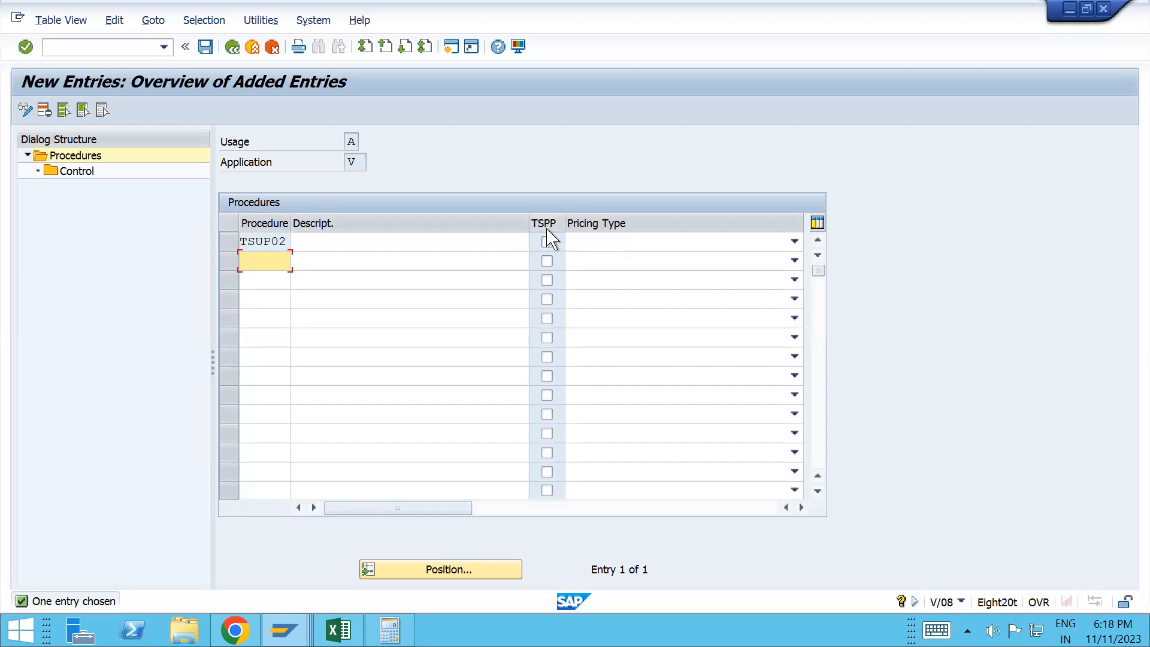
# - Widen the TSPP column and view the pricing type options for TSUP02 without choosing one
pyautogui.moveTo(563, 223); pyautogui.dragTo(613, 229)
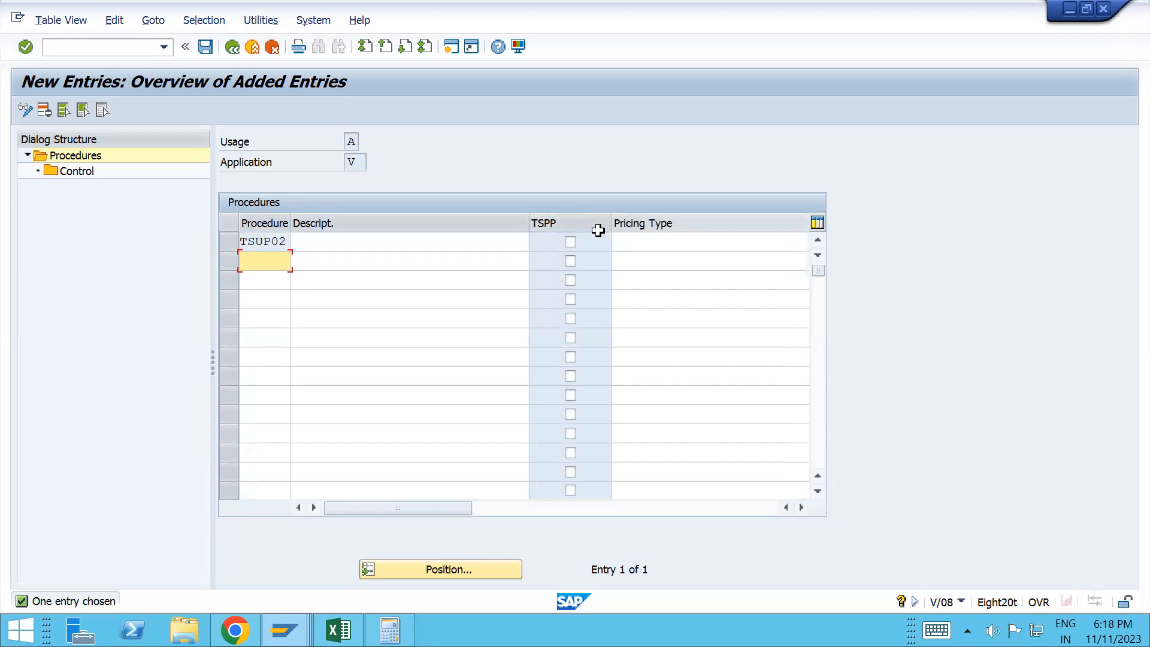
pyautogui.click(735, 242)
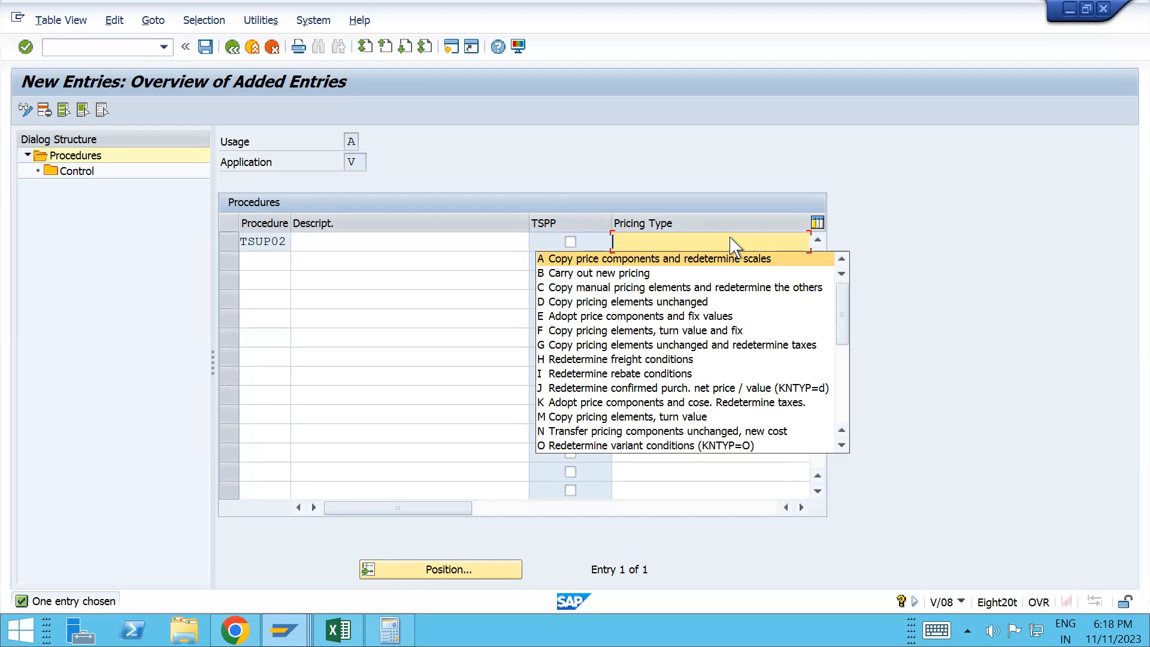
pyautogui.click(516, 154)
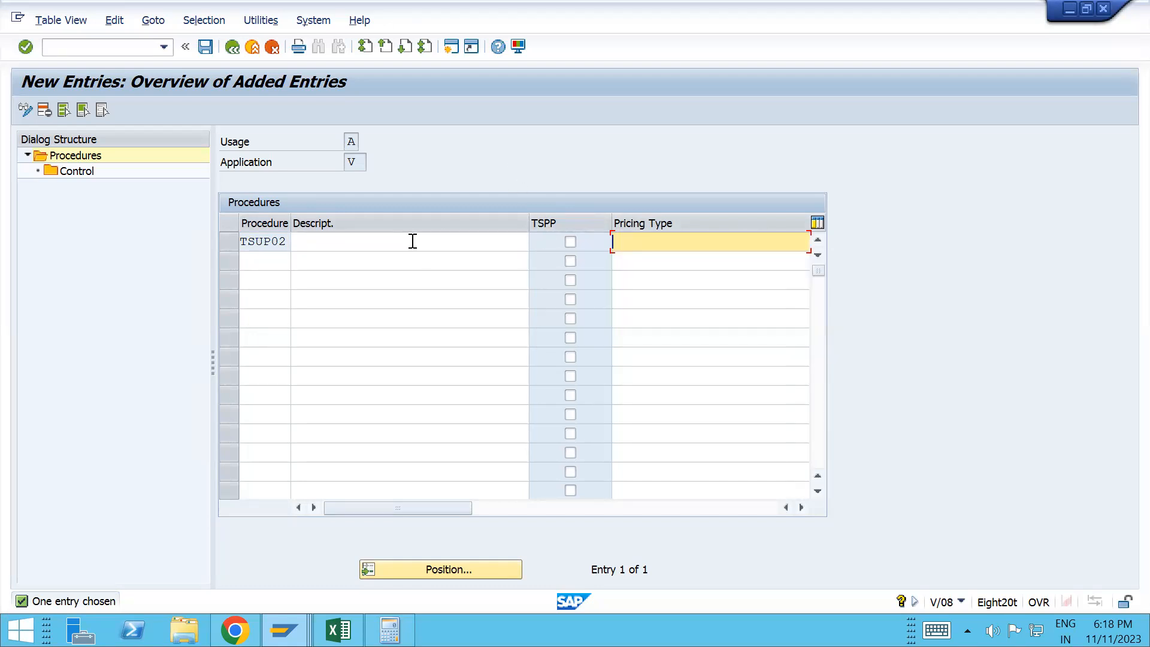
pyautogui.press('Return')
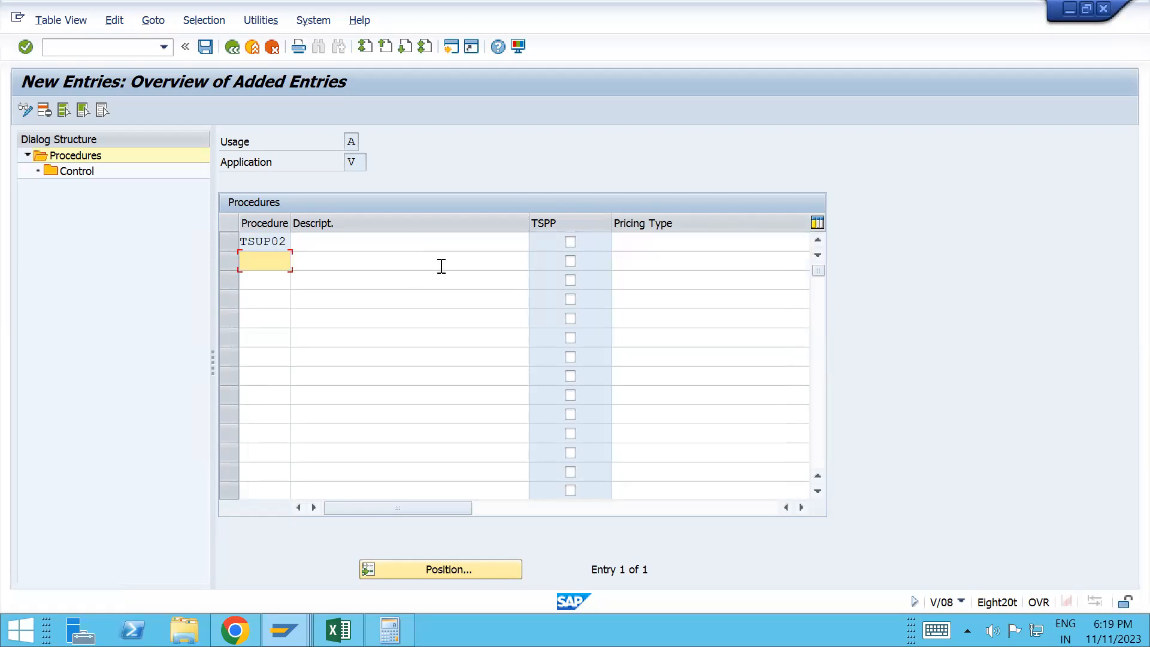
# - Leave the new entries while saving procedure TSUP02, and reopen the pricing procedures overview with transaction V/08
pyautogui.click(231, 47)
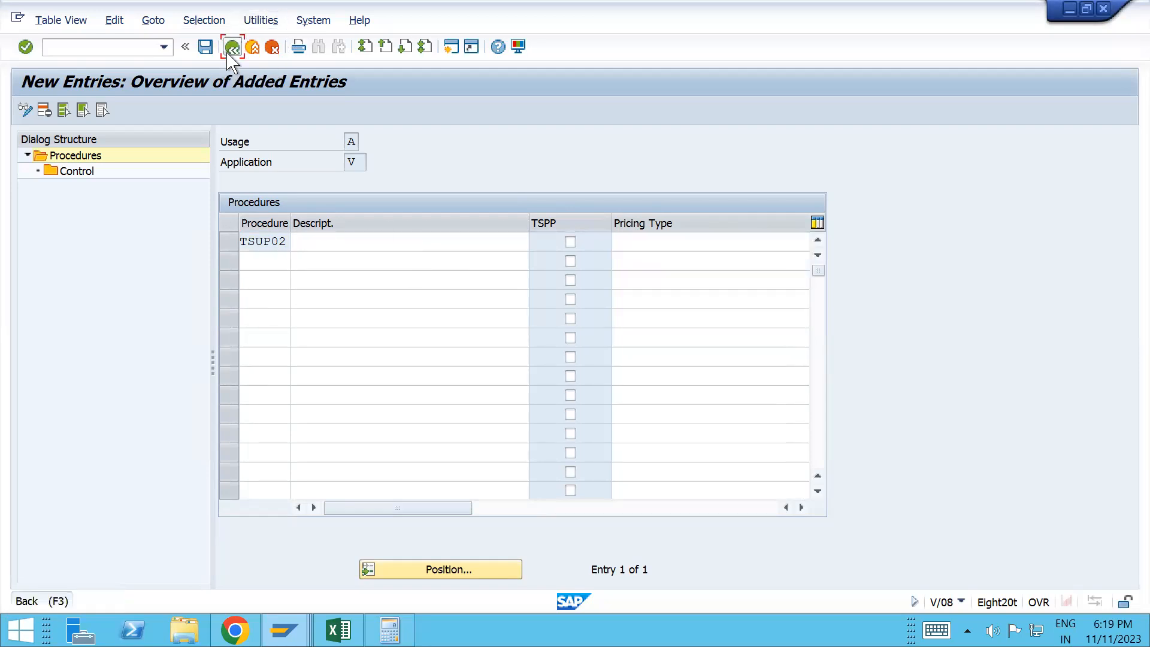
pyautogui.click(272, 47)
pyautogui.click(307, 338)
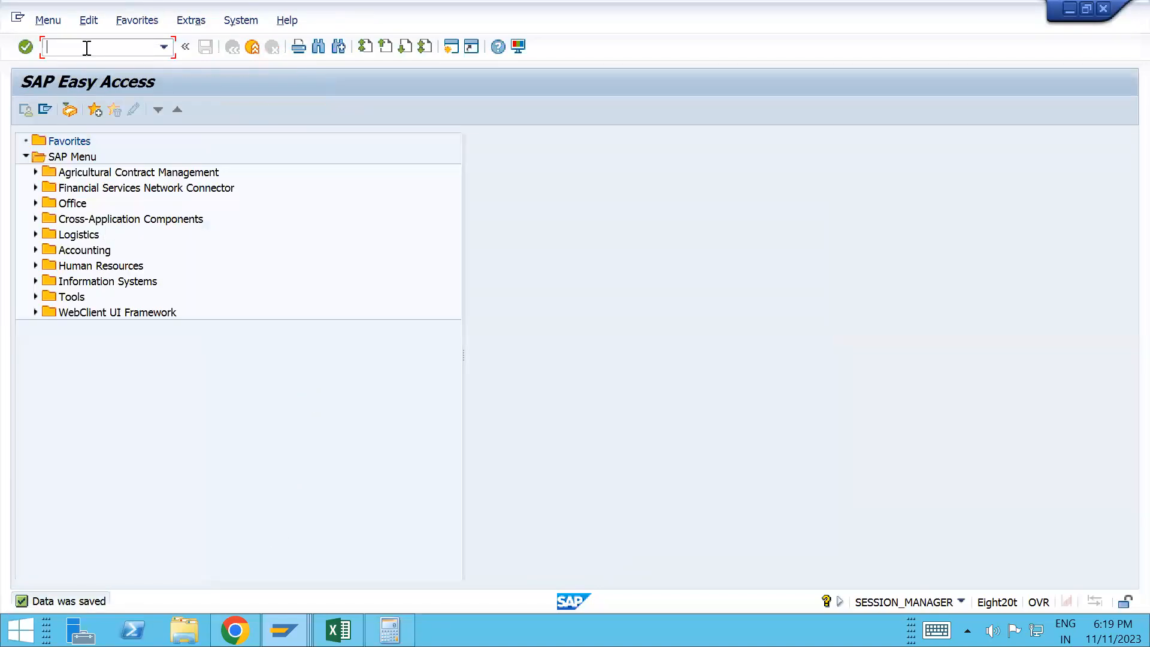
pyautogui.write('/nv/08')
pyautogui.press('Return')
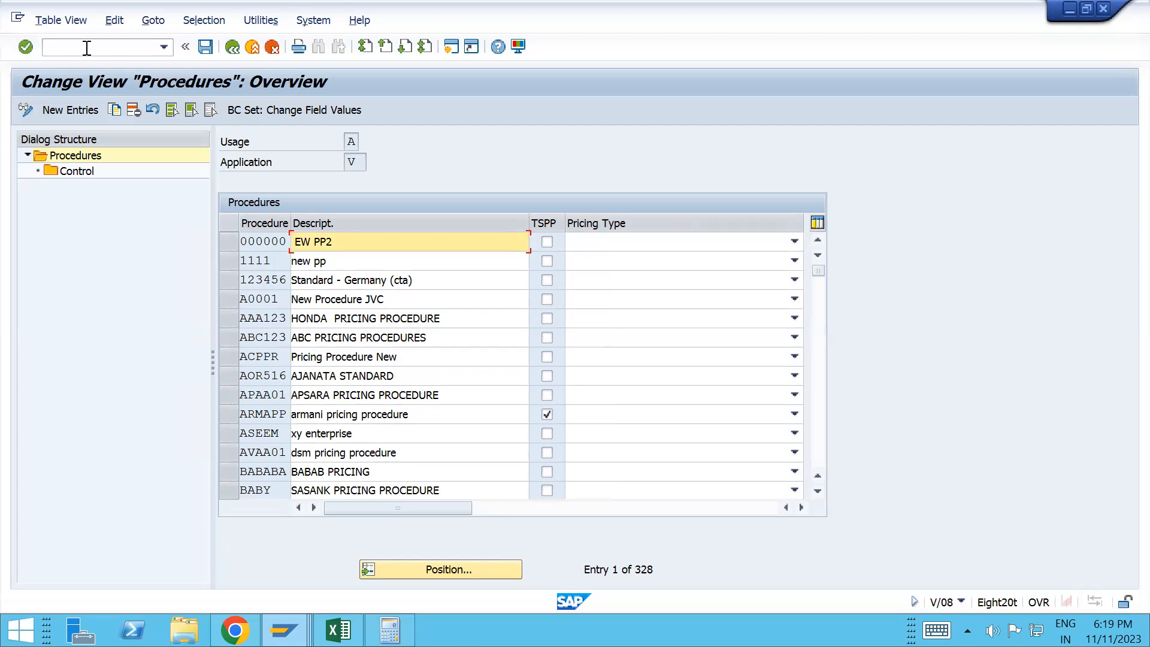
# - Switch to the condition types overview and open the details of condition type TSU2
pyautogui.hotkey('alt', 'Tab')
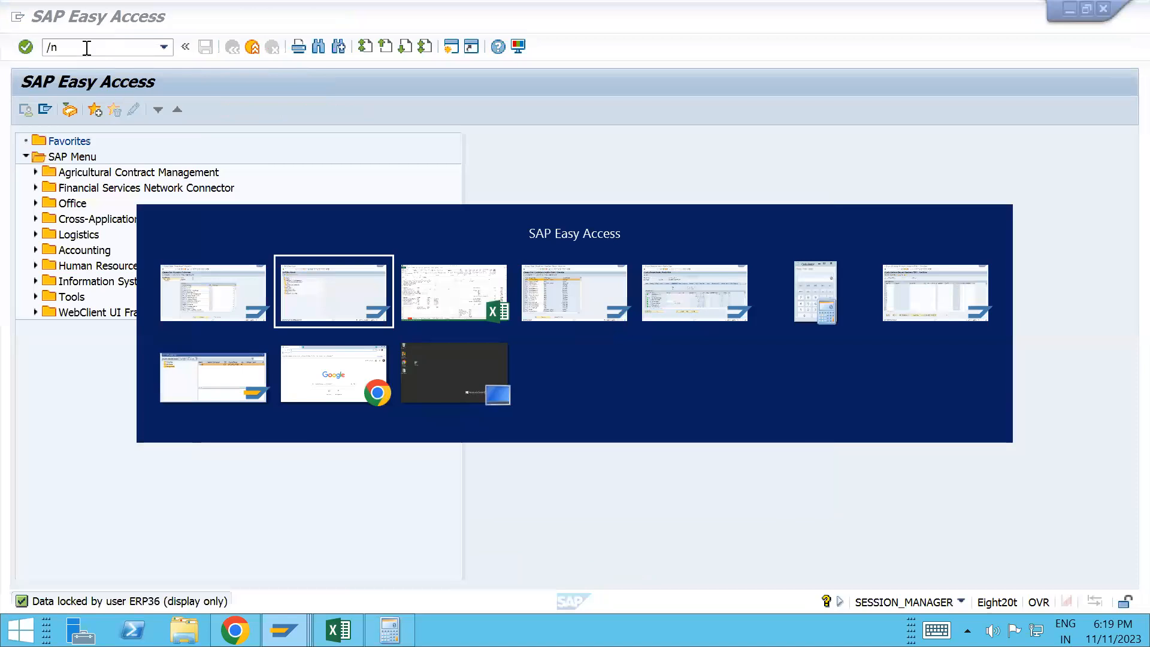
pyautogui.hotkey('alt', 'Tab')
pyautogui.hotkey('alt', 'Tab')
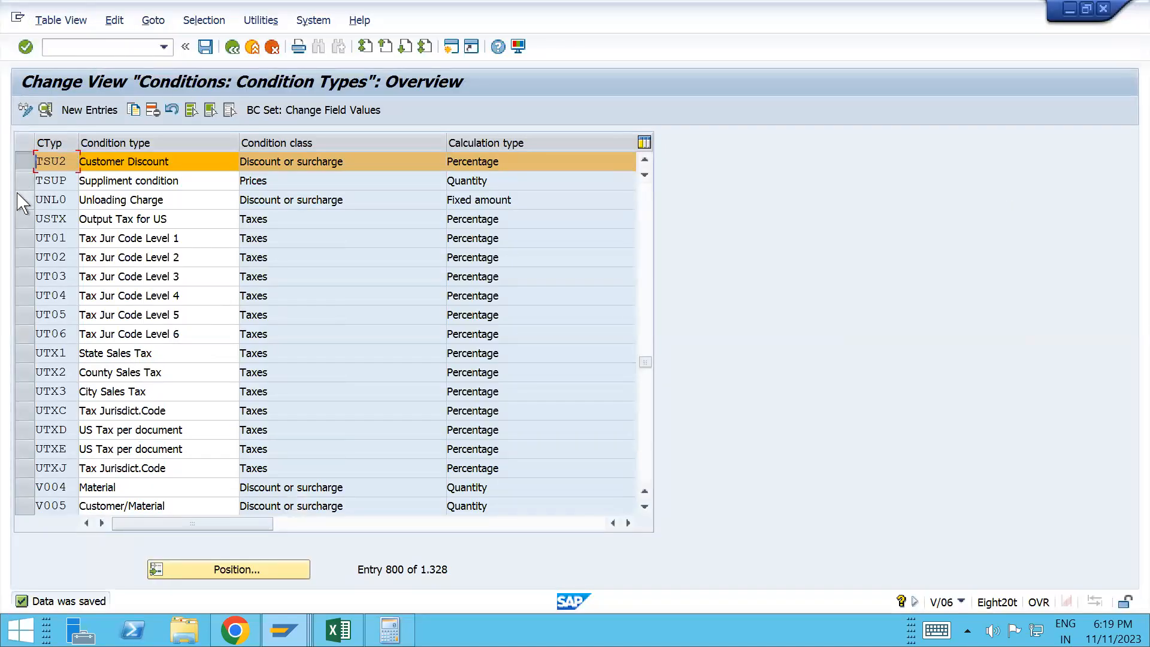
pyautogui.click(25, 162)
pyautogui.click(47, 110)
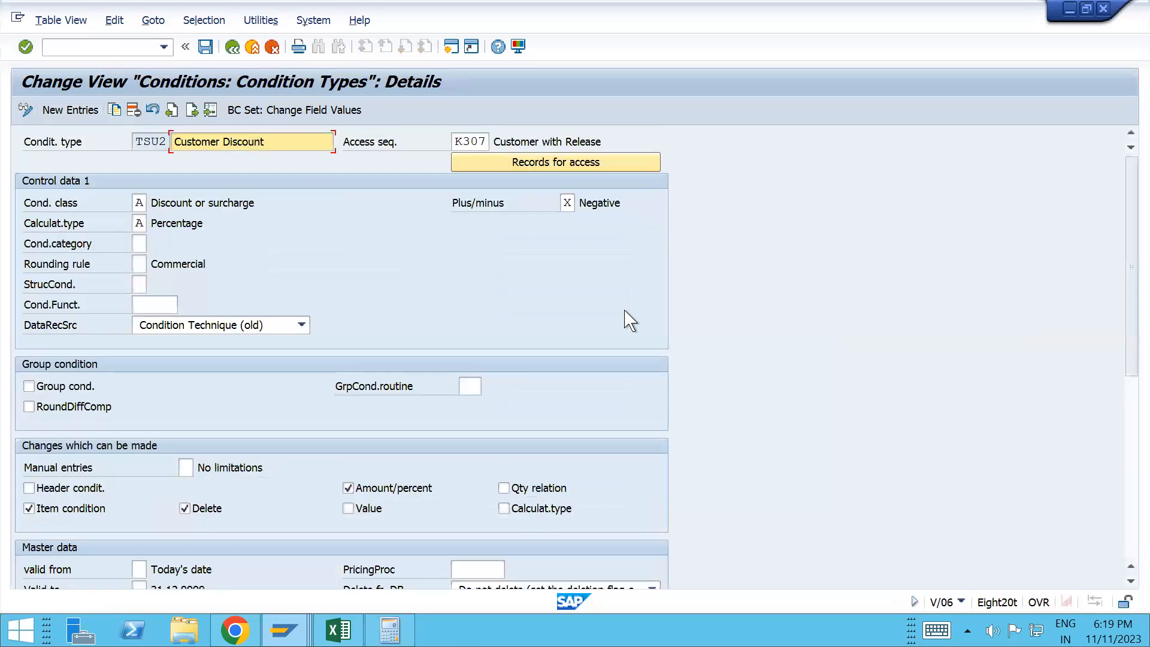
# - Examine TSU2's master data settings, especially the pricing procedure and condition index fields, and the scales and control data below
pyautogui.scroll(-5, 1129, 306)
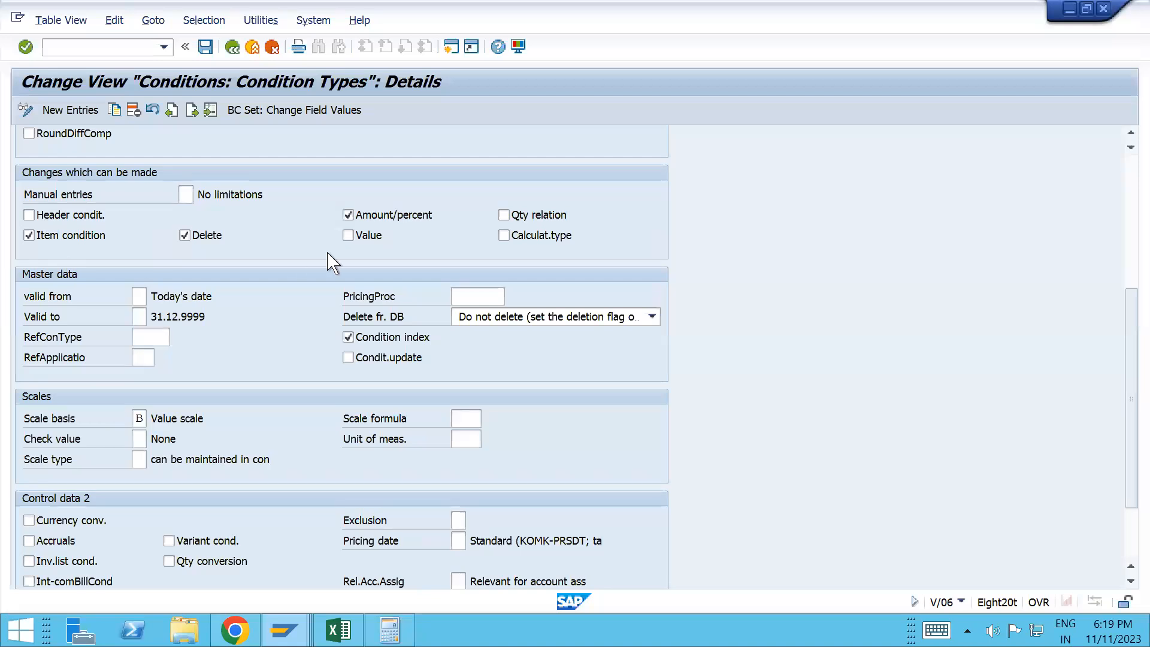
pyautogui.click(461, 295)
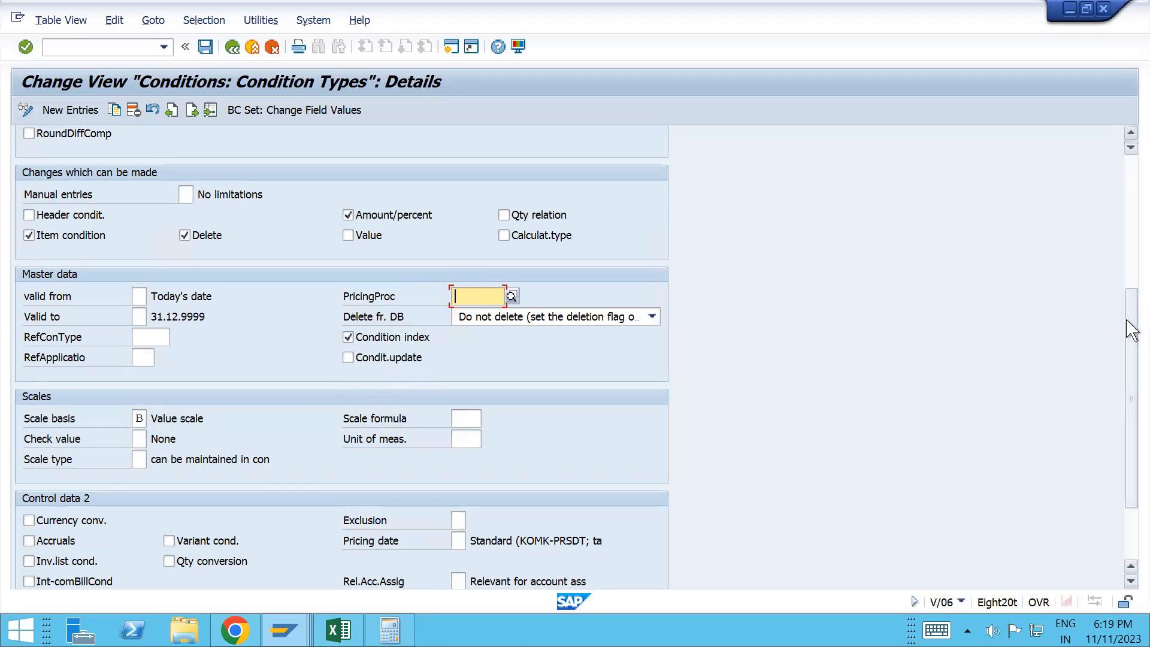
pyautogui.click(372, 299)
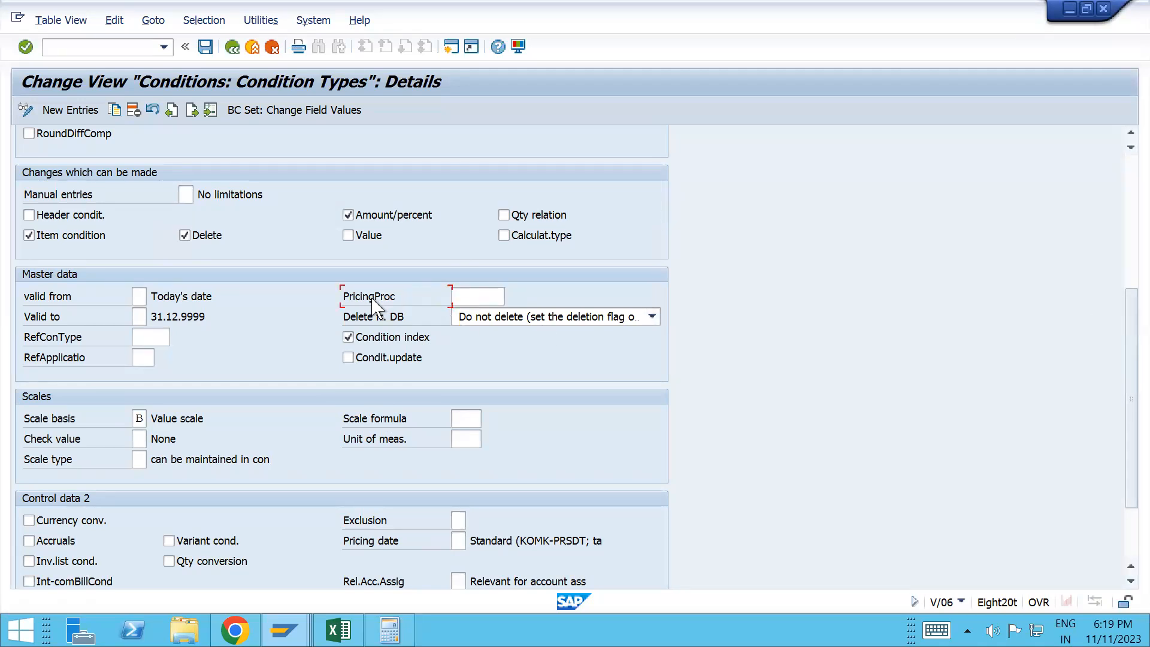
pyautogui.click(384, 333)
pyautogui.click(383, 334)
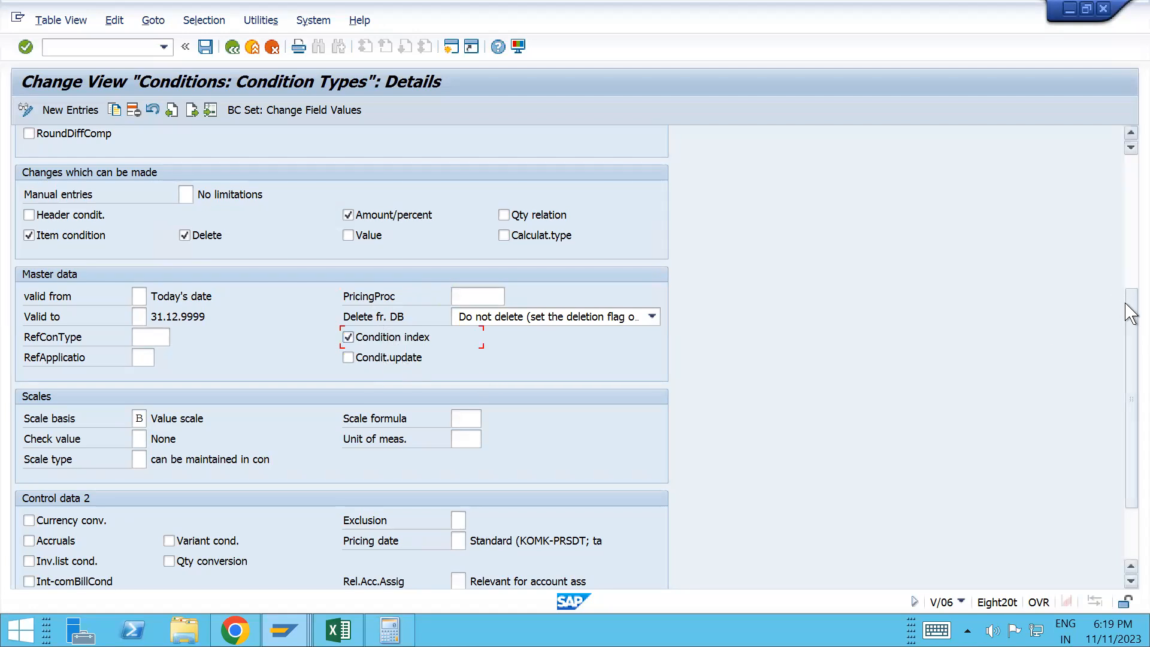
pyautogui.moveTo(1129, 312); pyautogui.dragTo(1132, 390)
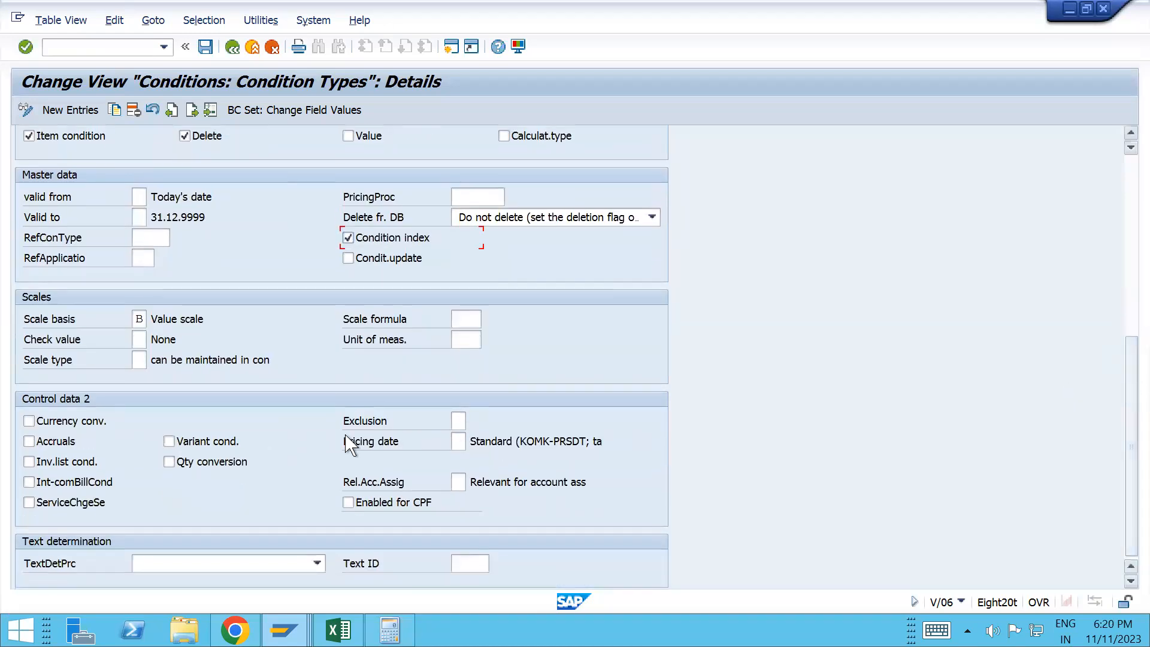
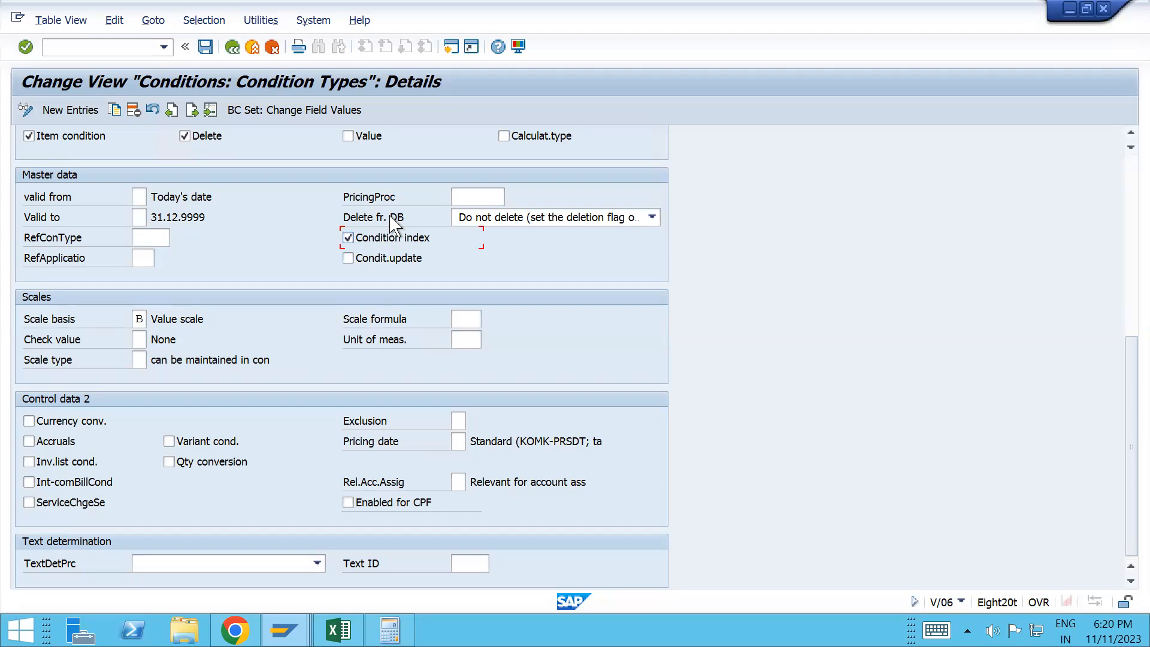
# - Place the cursor in TSU2's pricing procedure field, switch to the SAP Demo workbook in Excel and select the TSU2 entry in E21
pyautogui.click(462, 194)
pyautogui.hotkey('alt', 'Tab')
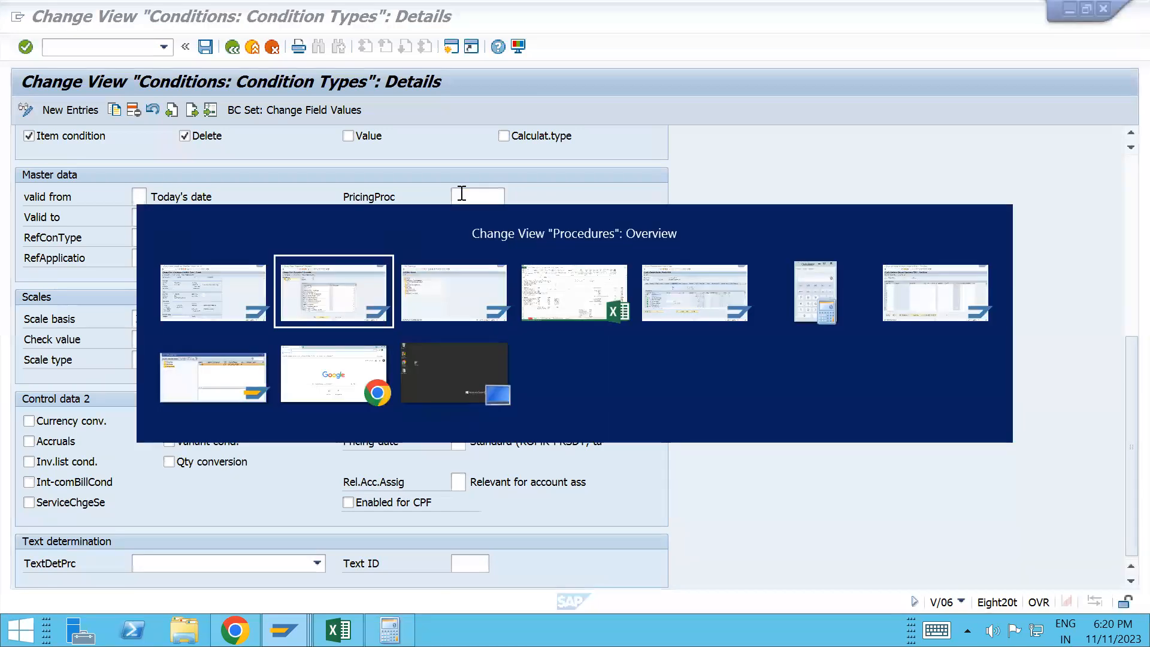
pyautogui.hotkey('alt', 'Tab')
pyautogui.hotkey('alt', 'Tab')
pyautogui.hotkey('alt', 'Tab')
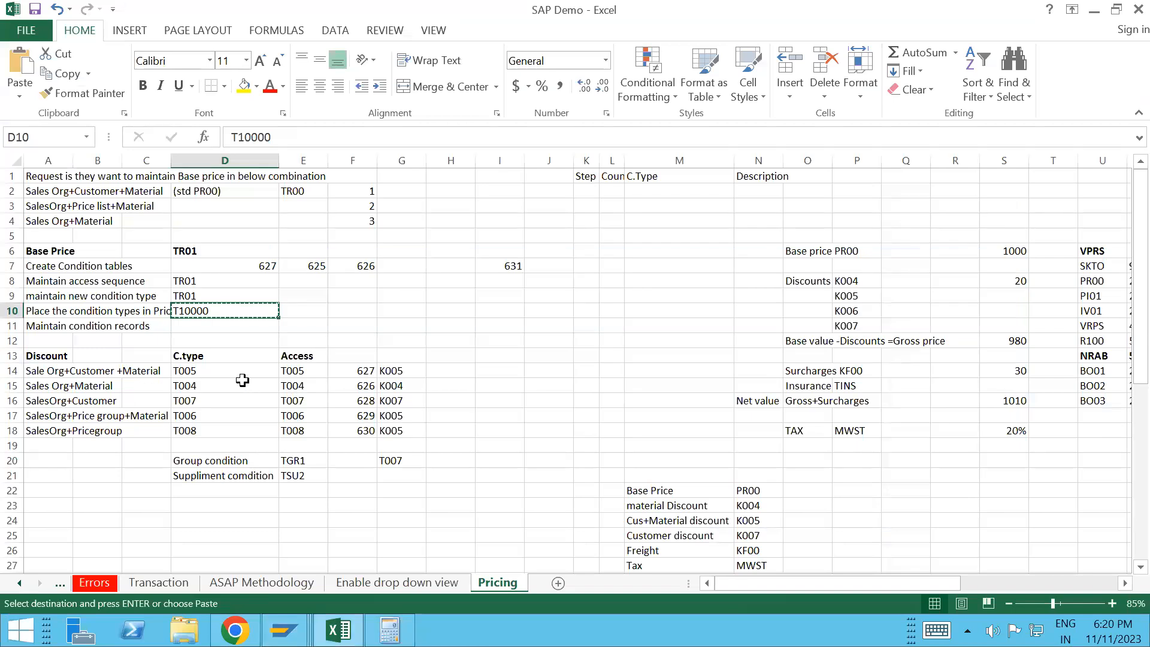
pyautogui.click(298, 479)
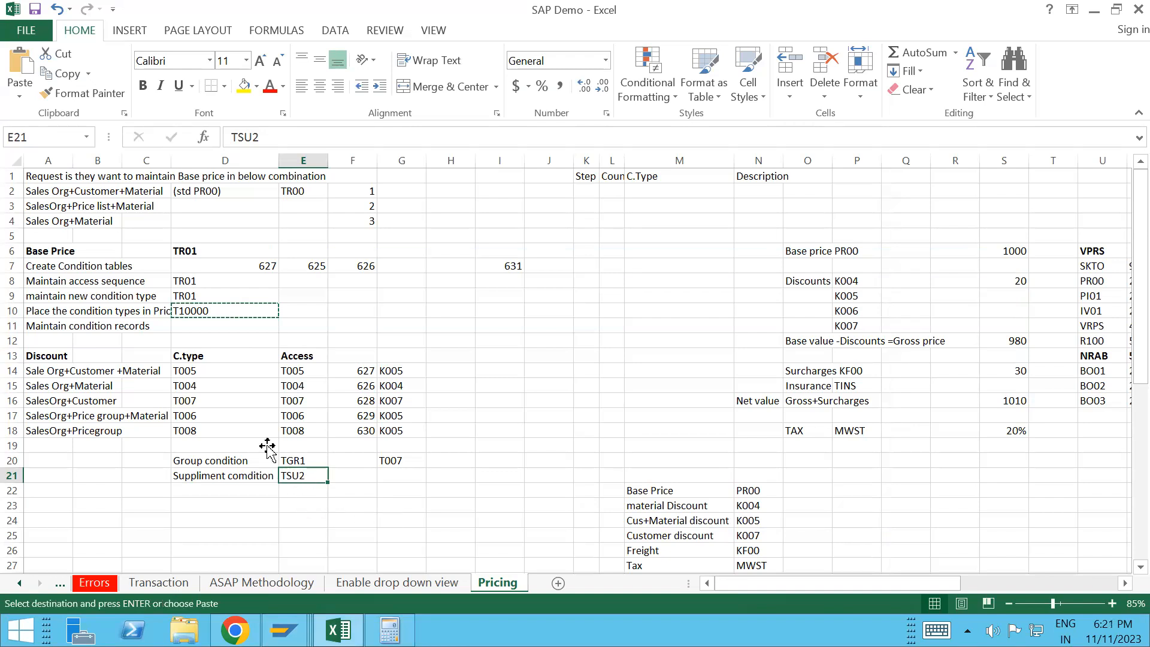
# - Enter TSUP00 in cell E10 beside the T10000 pricing procedure in the pricing notes
pyautogui.click(311, 310)
pyautogui.write('Ts')
pyautogui.press('BackSpace')
pyautogui.write('SUP')
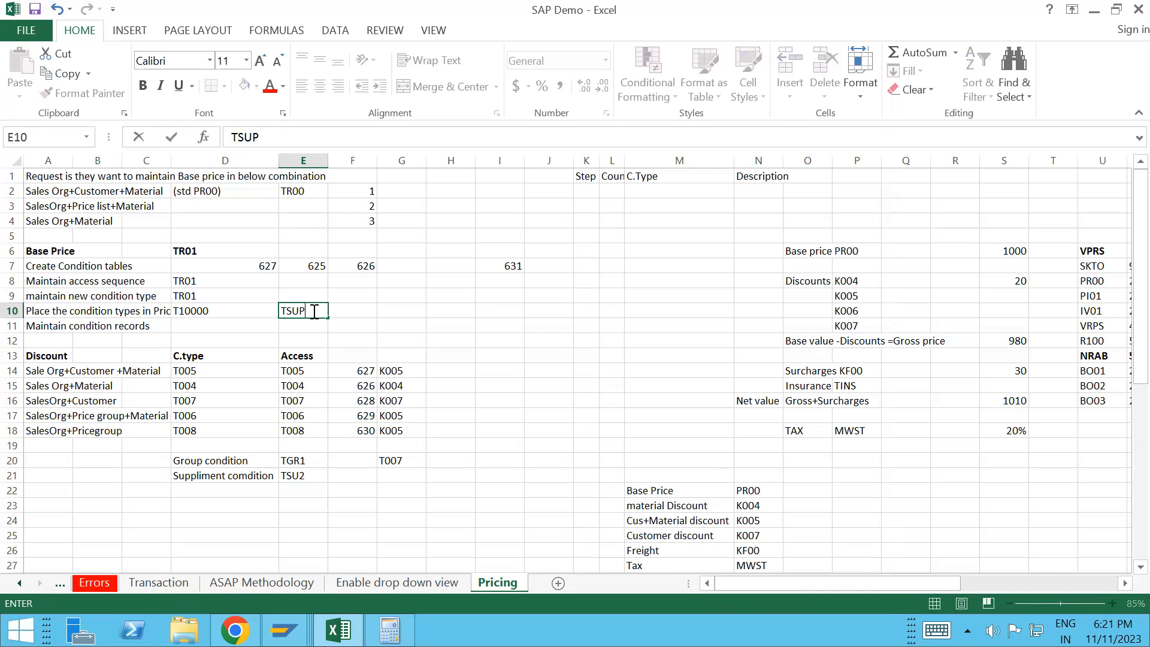
pyautogui.write('OO')
pyautogui.press('BackSpace')
pyautogui.press('BackSpace')
pyautogui.write('))')
pyautogui.press('BackSpace')
pyautogui.press('BackSpace')
pyautogui.write('00')
pyautogui.click(370, 340)
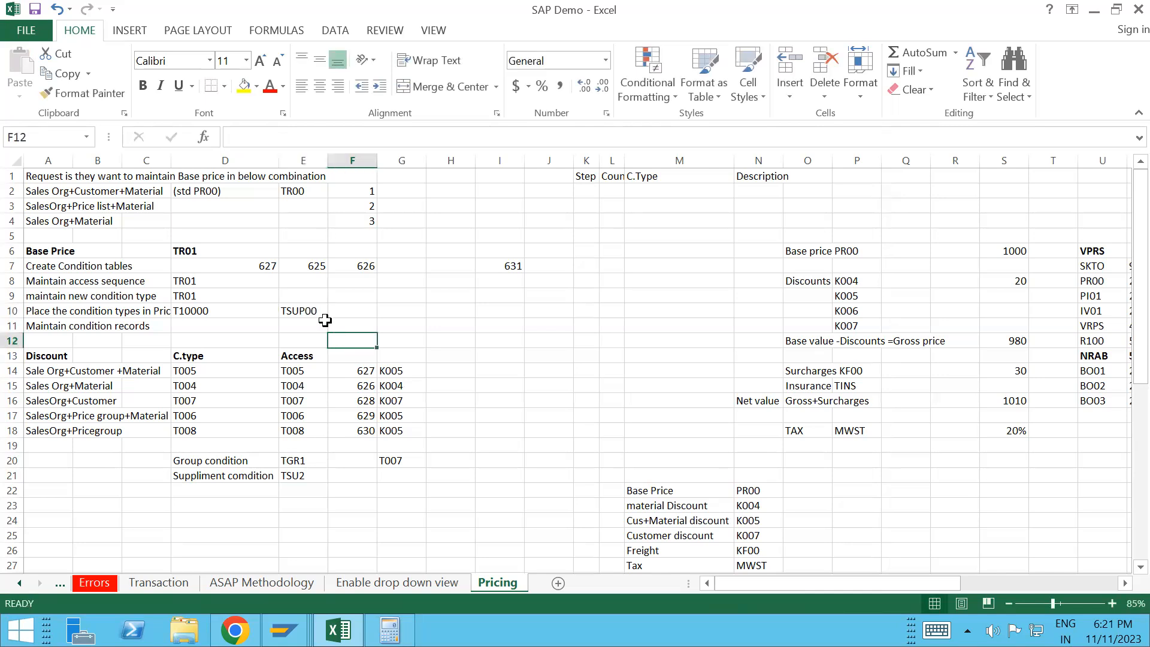
# - Review the pricing notes, comparing the procedure entry in E10, the base price access sequence in D8 and the supplement condition entries in row 21
pyautogui.click(308, 310)
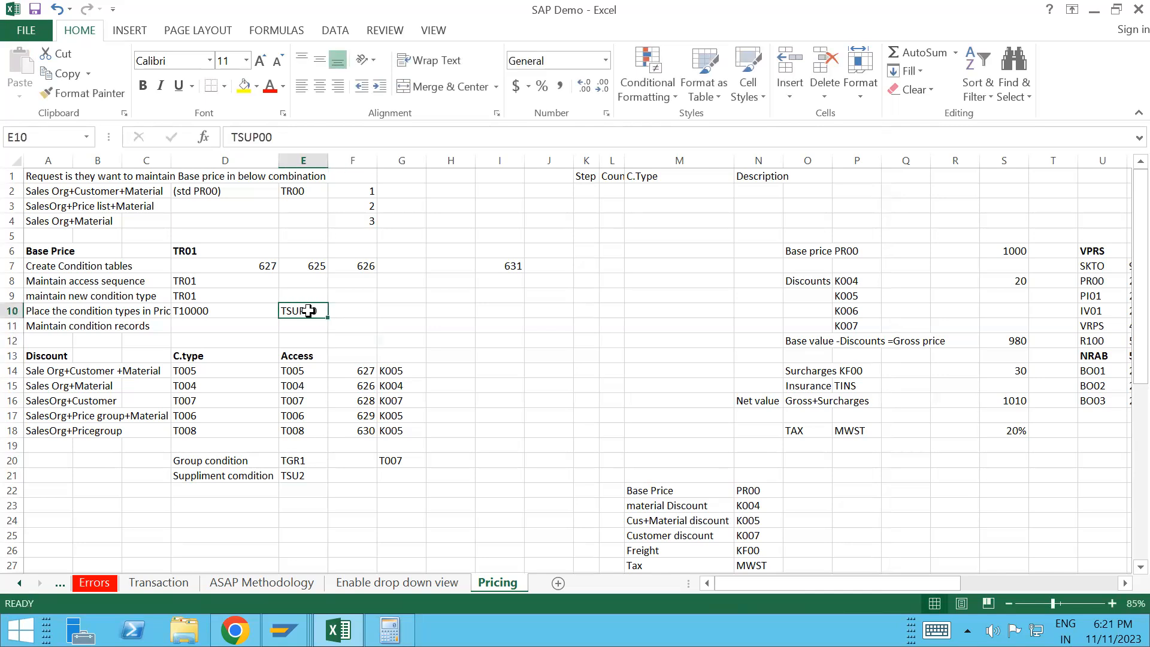
pyautogui.click(300, 475)
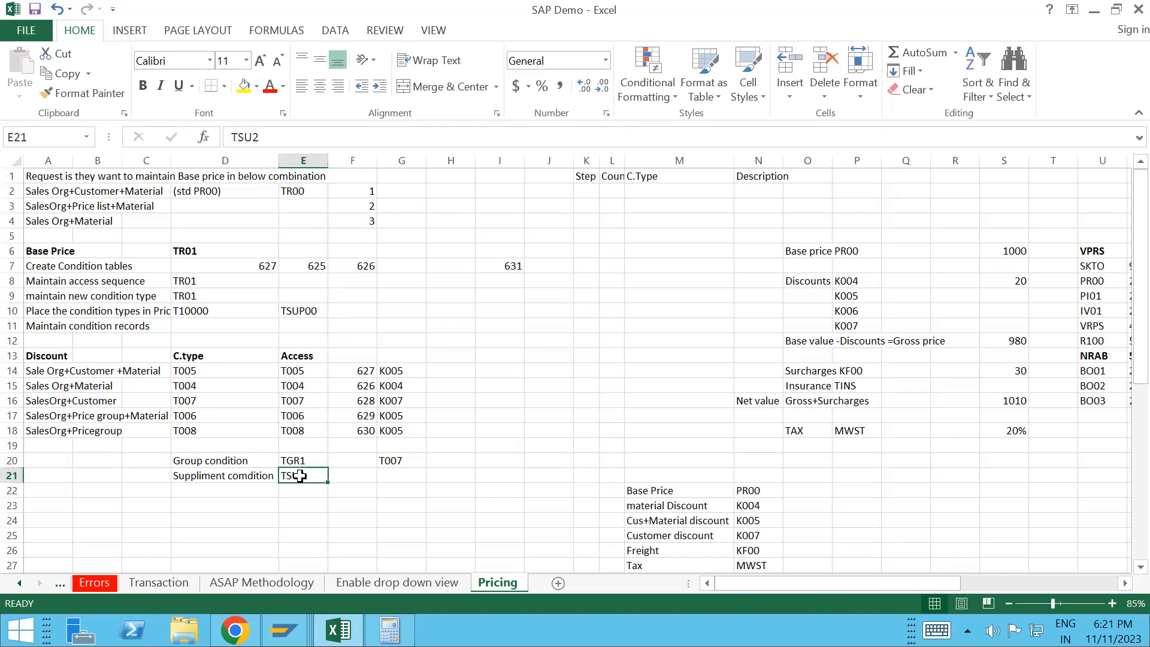
pyautogui.click(186, 281)
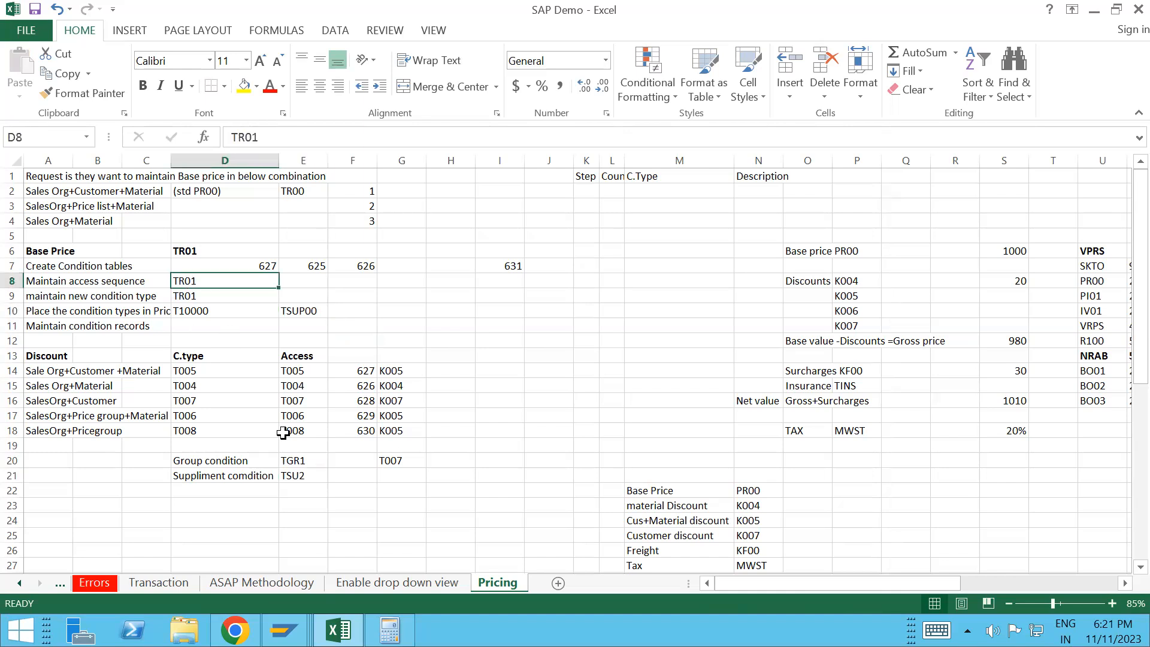
pyautogui.click(302, 479)
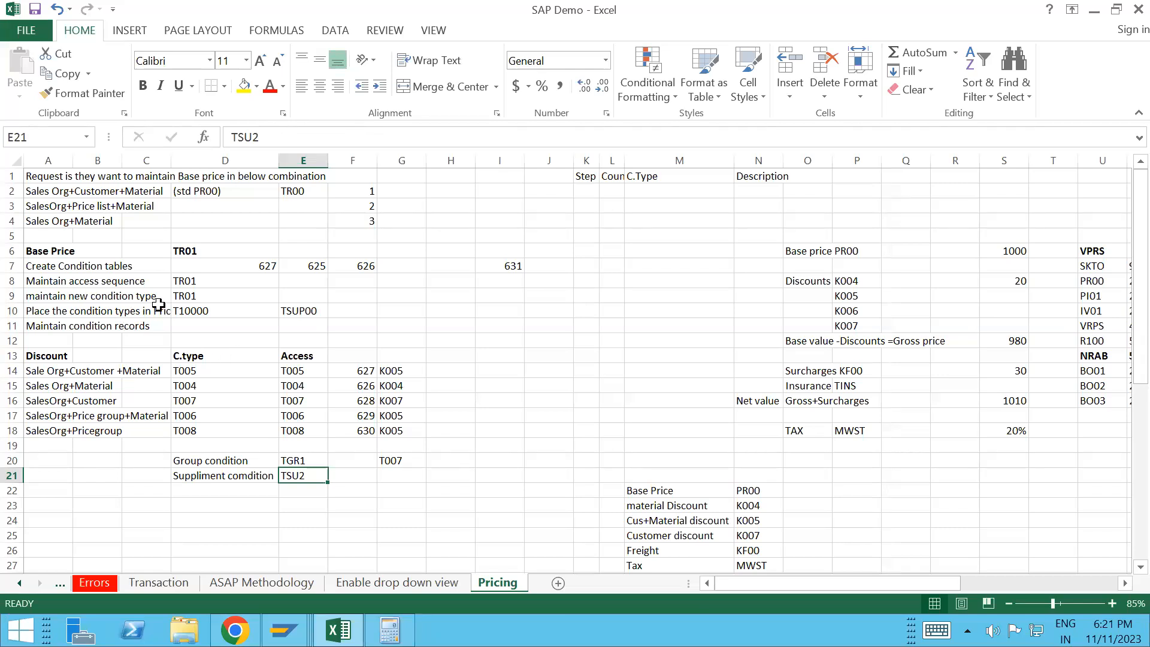
pyautogui.click(199, 284)
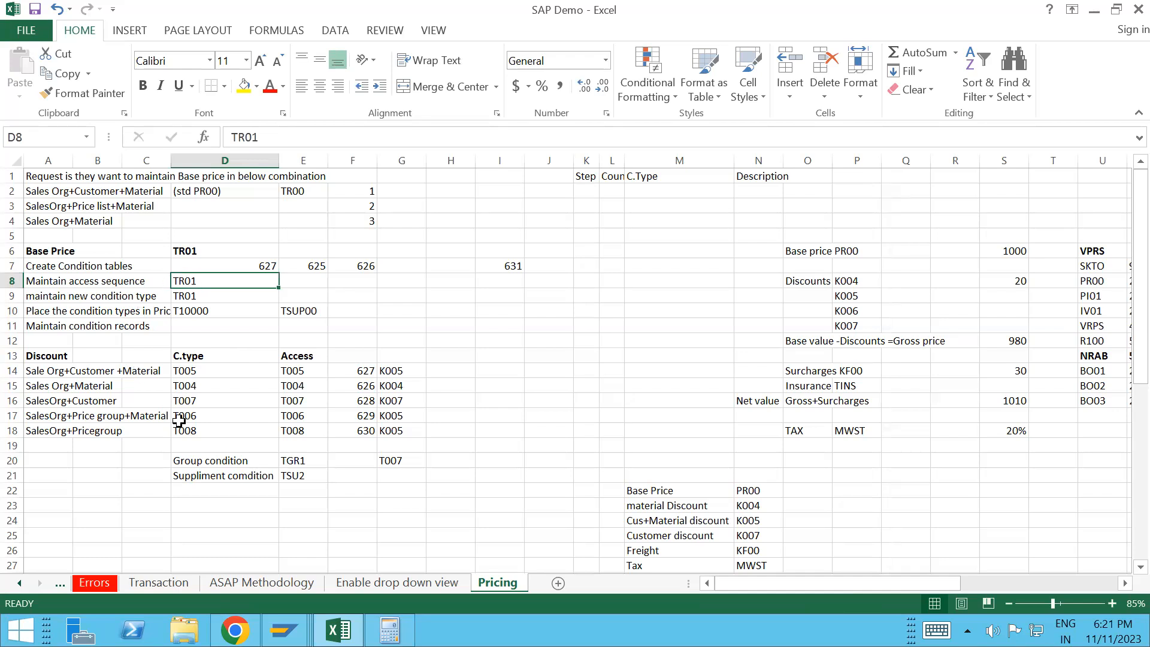
pyautogui.click(307, 479)
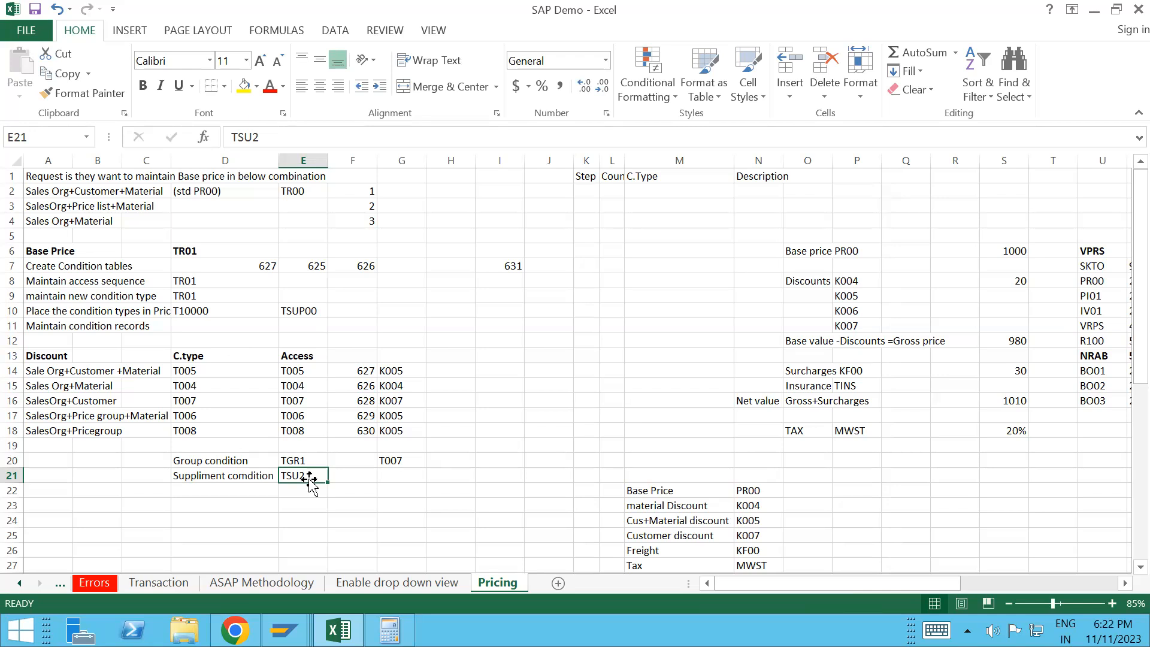
pyautogui.click(331, 505)
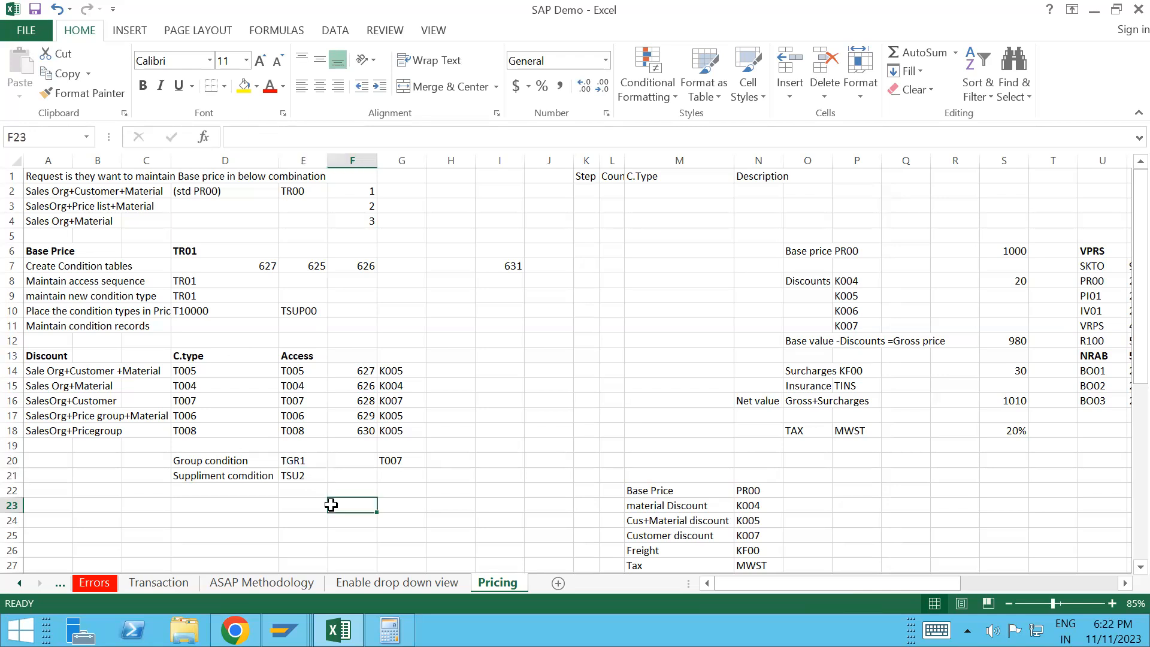
pyautogui.click(288, 473)
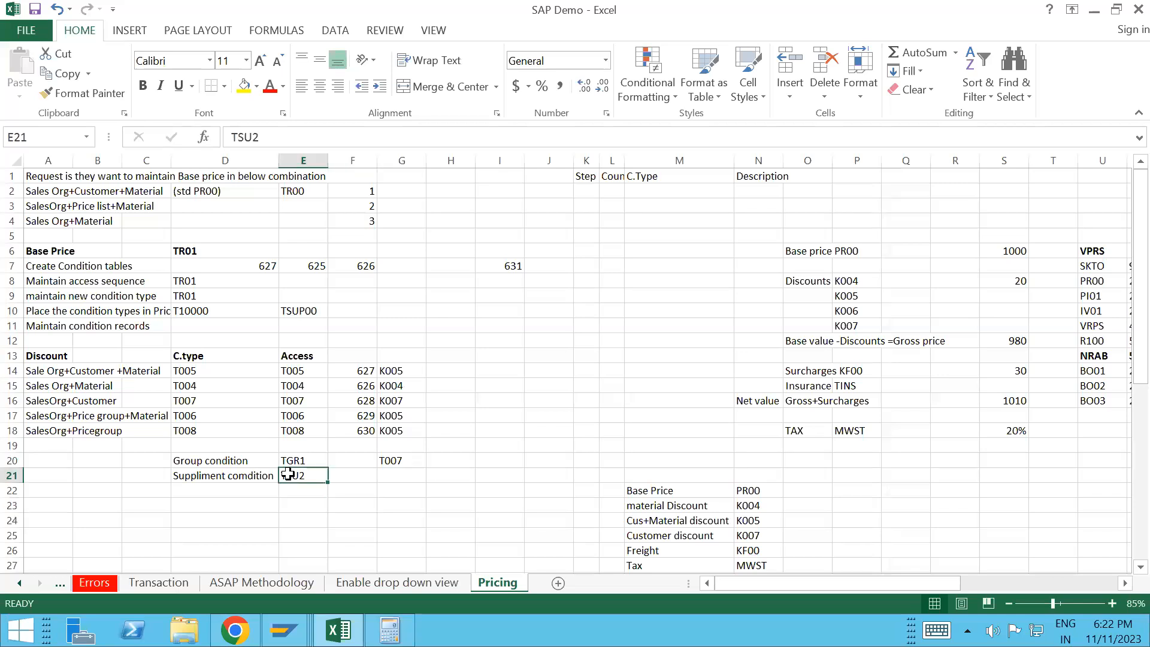
pyautogui.click(231, 482)
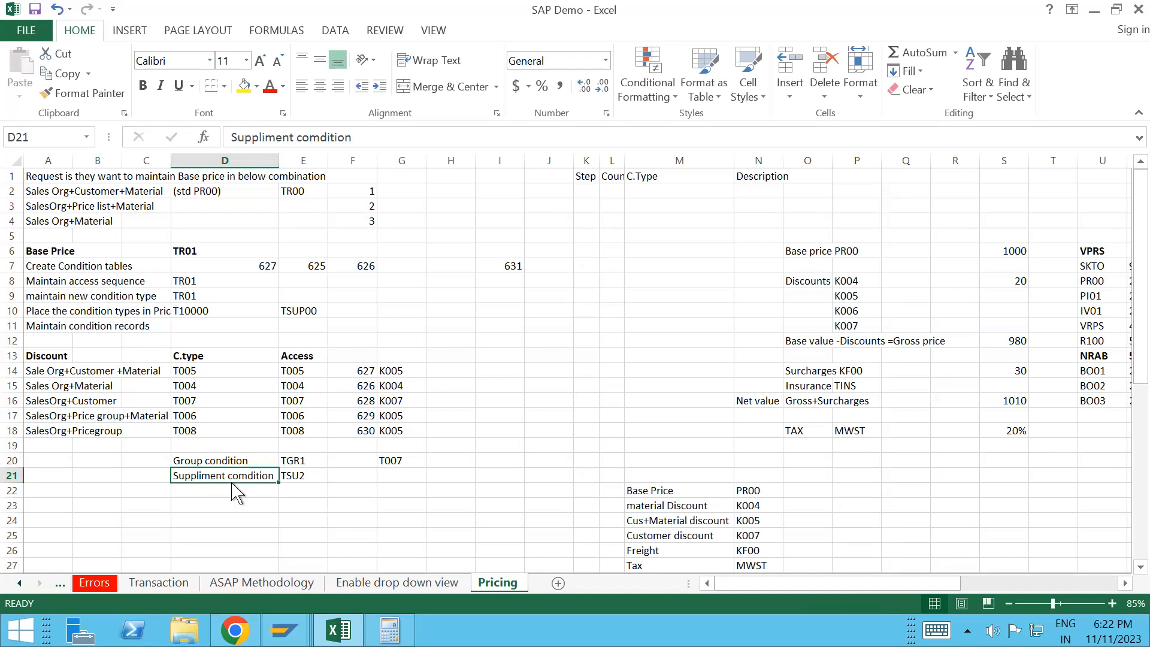
# - Switch back to TSU2's condition type details in SAP and examine the master data section around the pricing procedure field
pyautogui.hotkey('alt', 'Tab')
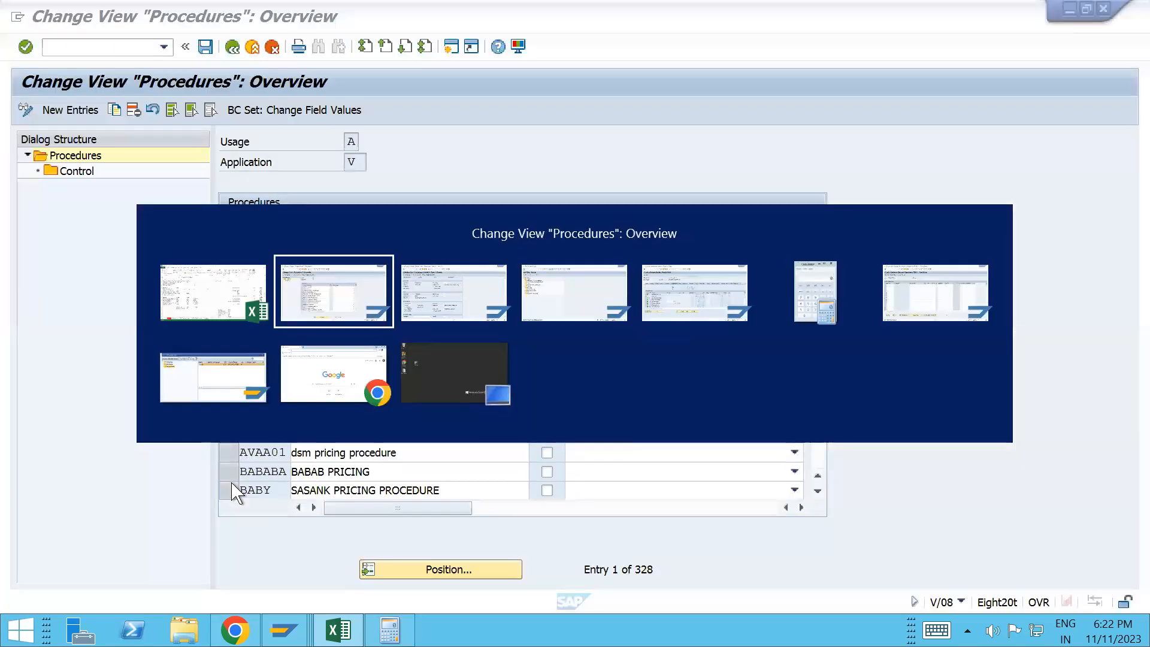
pyautogui.hotkey('alt', 'Tab')
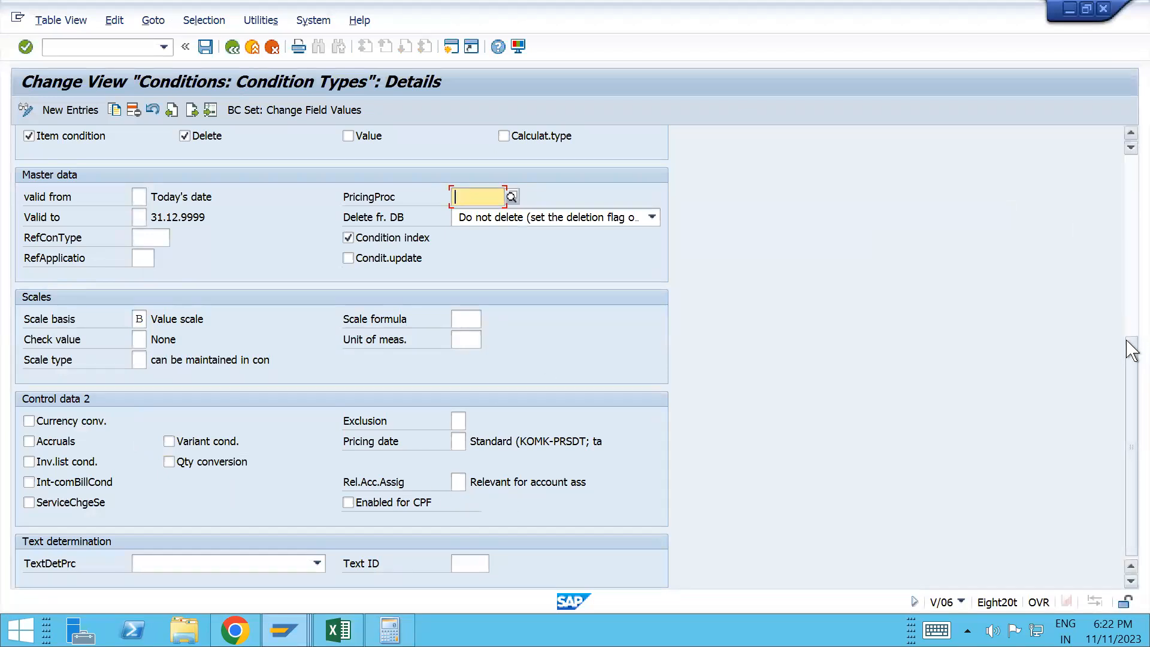
pyautogui.moveTo(1131, 306)
pyautogui.mouseDown()
pyautogui.moveTo(1129, 264)
pyautogui.moveTo(1131, 374)
pyautogui.moveTo(1126, 304)
pyautogui.mouseUp()
pyautogui.scroll(1, 1123, 280)
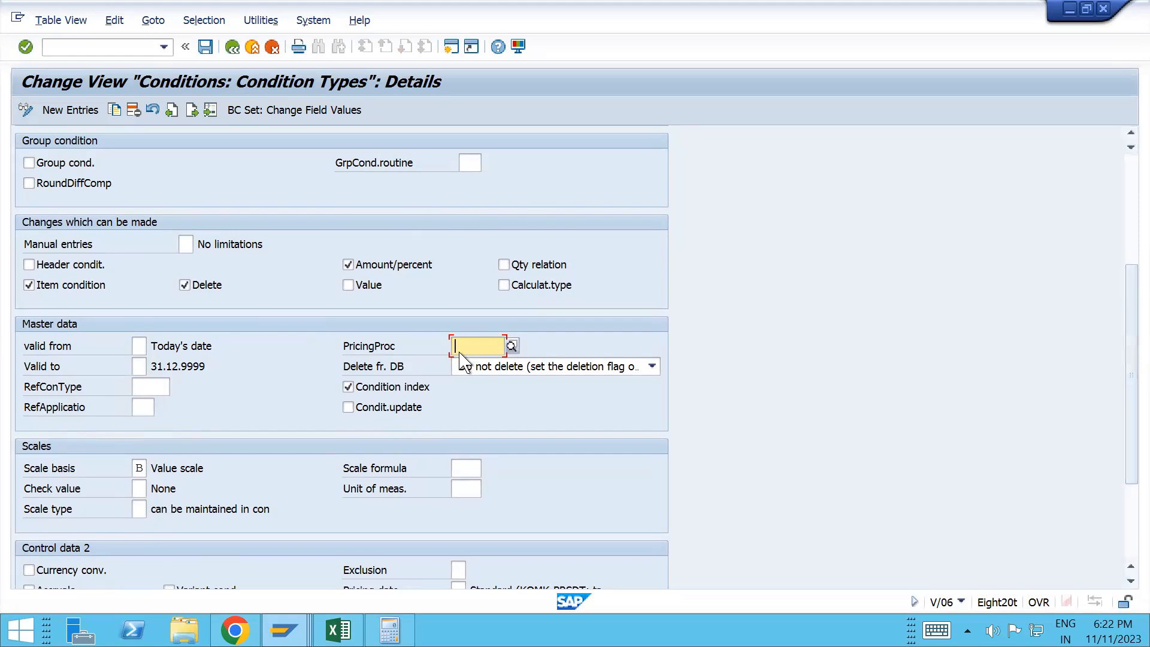
pyautogui.click(337, 339)
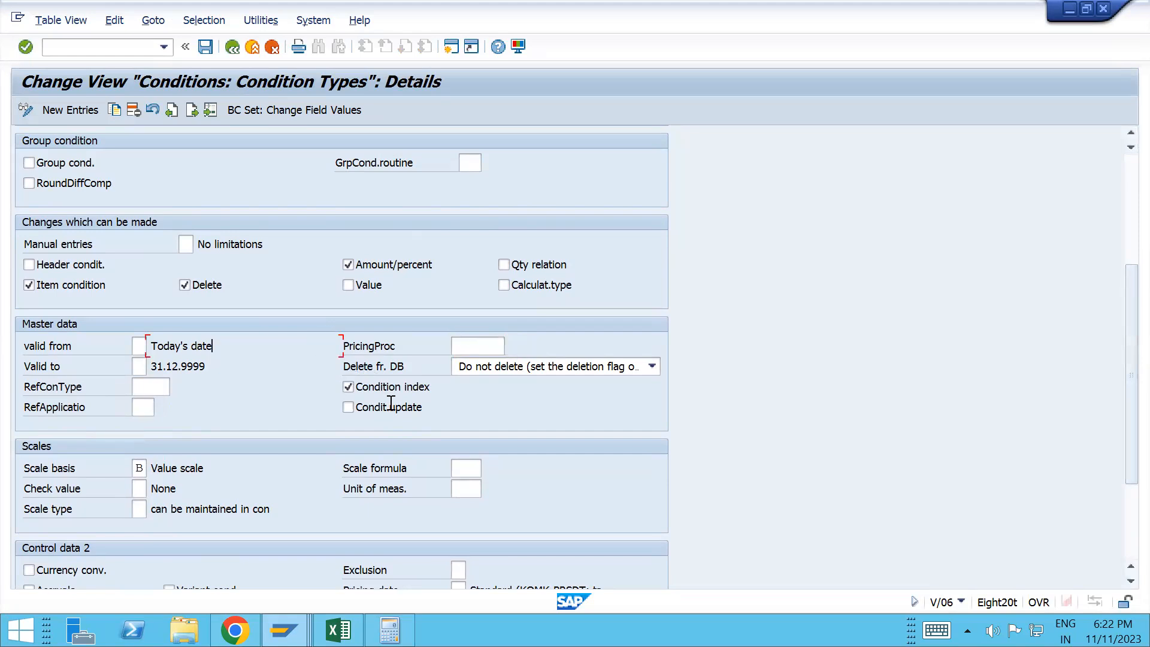